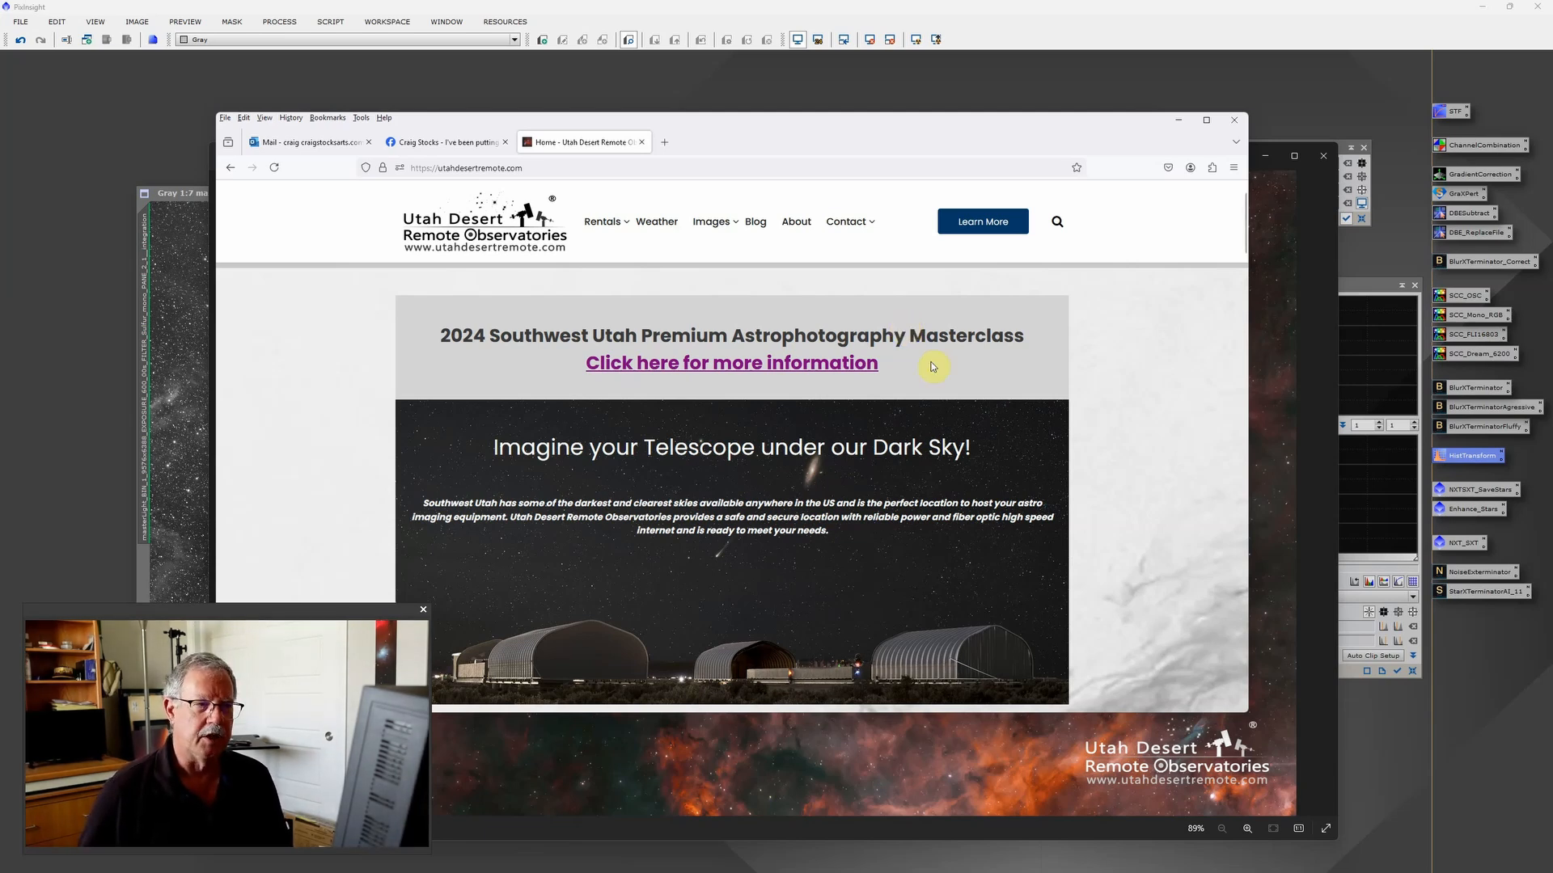
View the finished Andromeda Dream LRGB + SHO image in the photo viewer
{"action": "left_click", "coordinate": [1305, 249]}
{"action": "key", "text": "Right"}
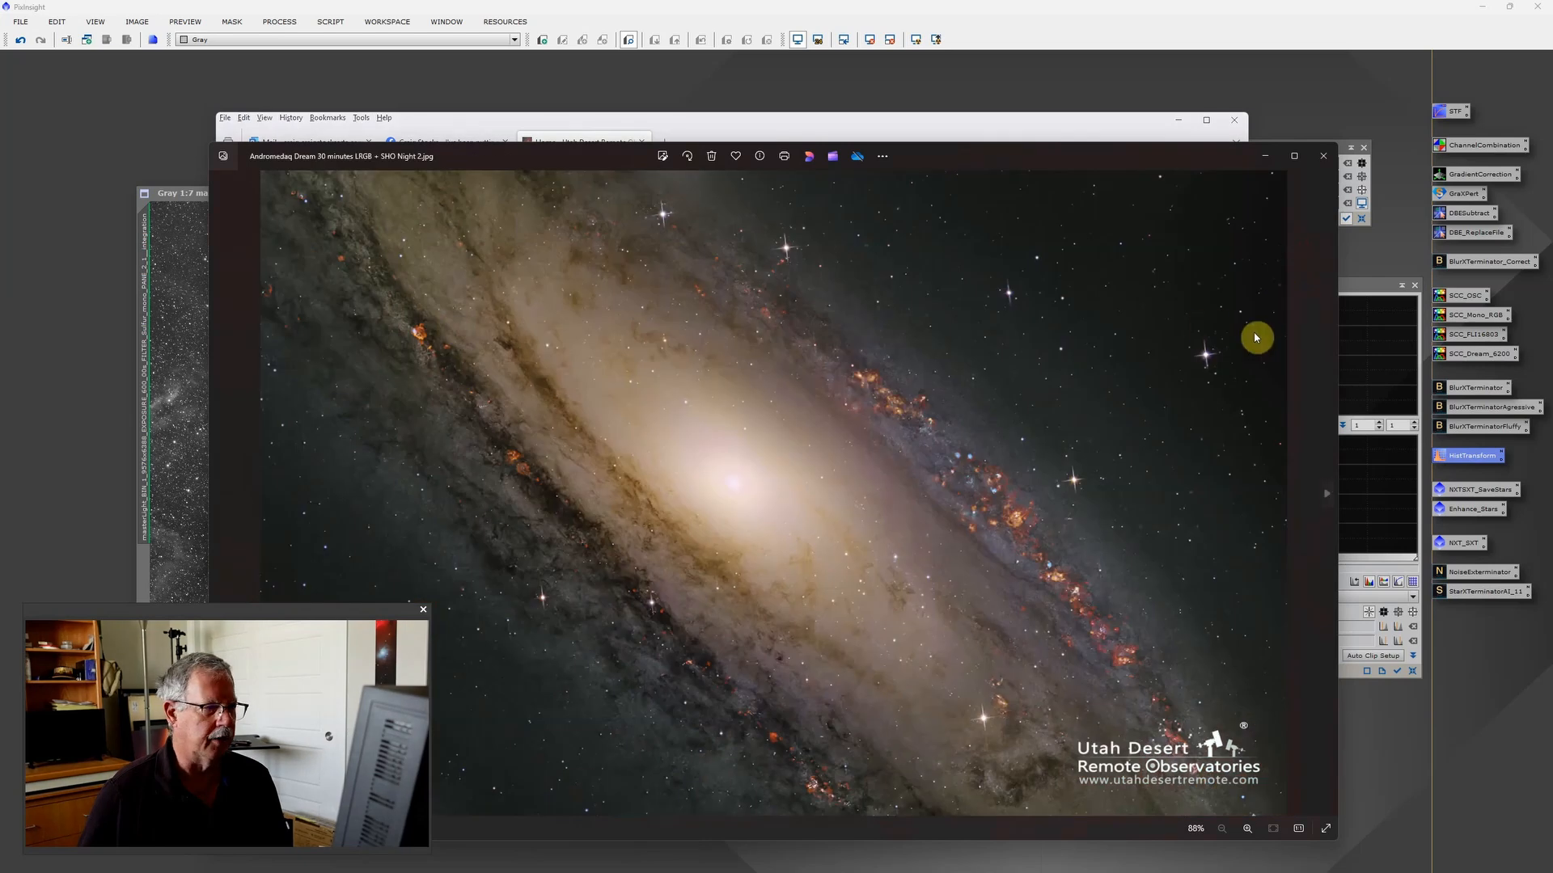
{"action": "left_click", "coordinate": [224, 503]}
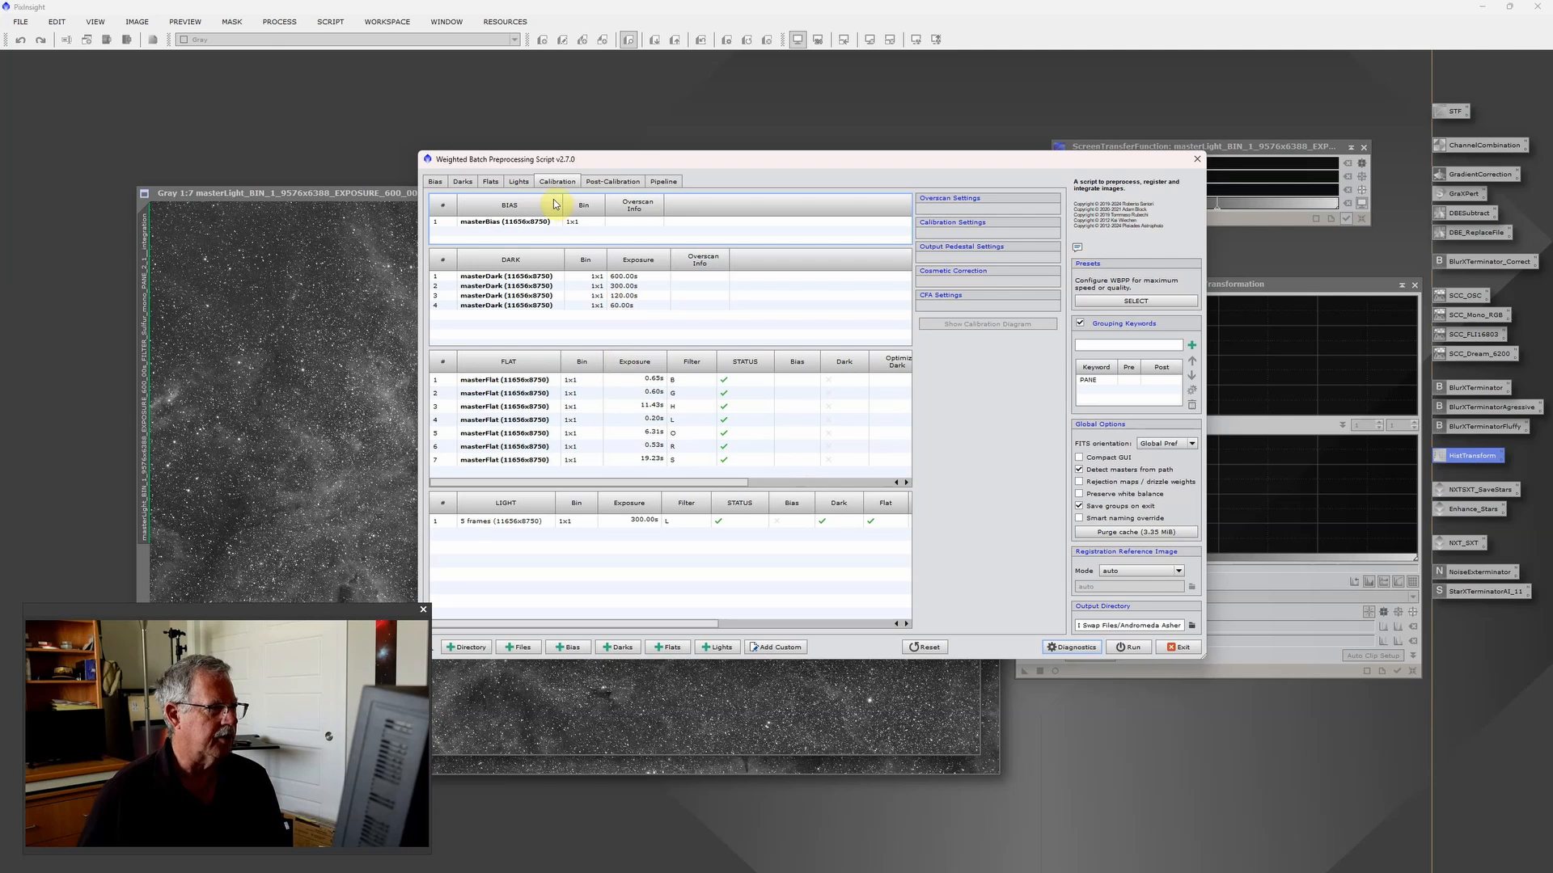
Set the PANE grouping keyword to Post only in the Weighted Batch Preprocessing script, and close the script
{"action": "left_click", "coordinate": [519, 181]}
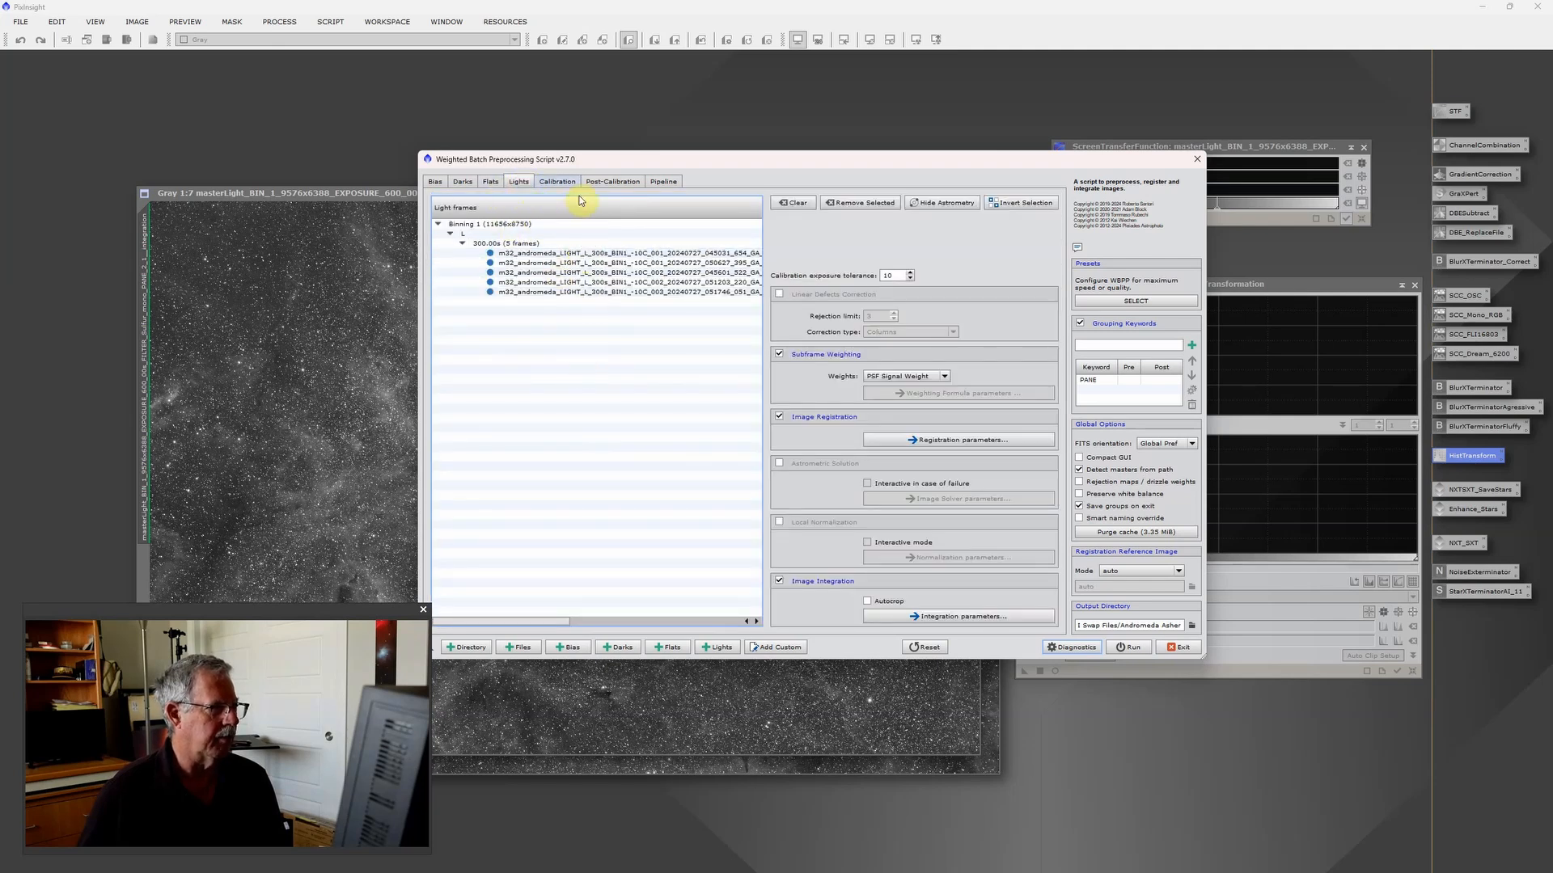
{"action": "left_click", "coordinate": [558, 181]}
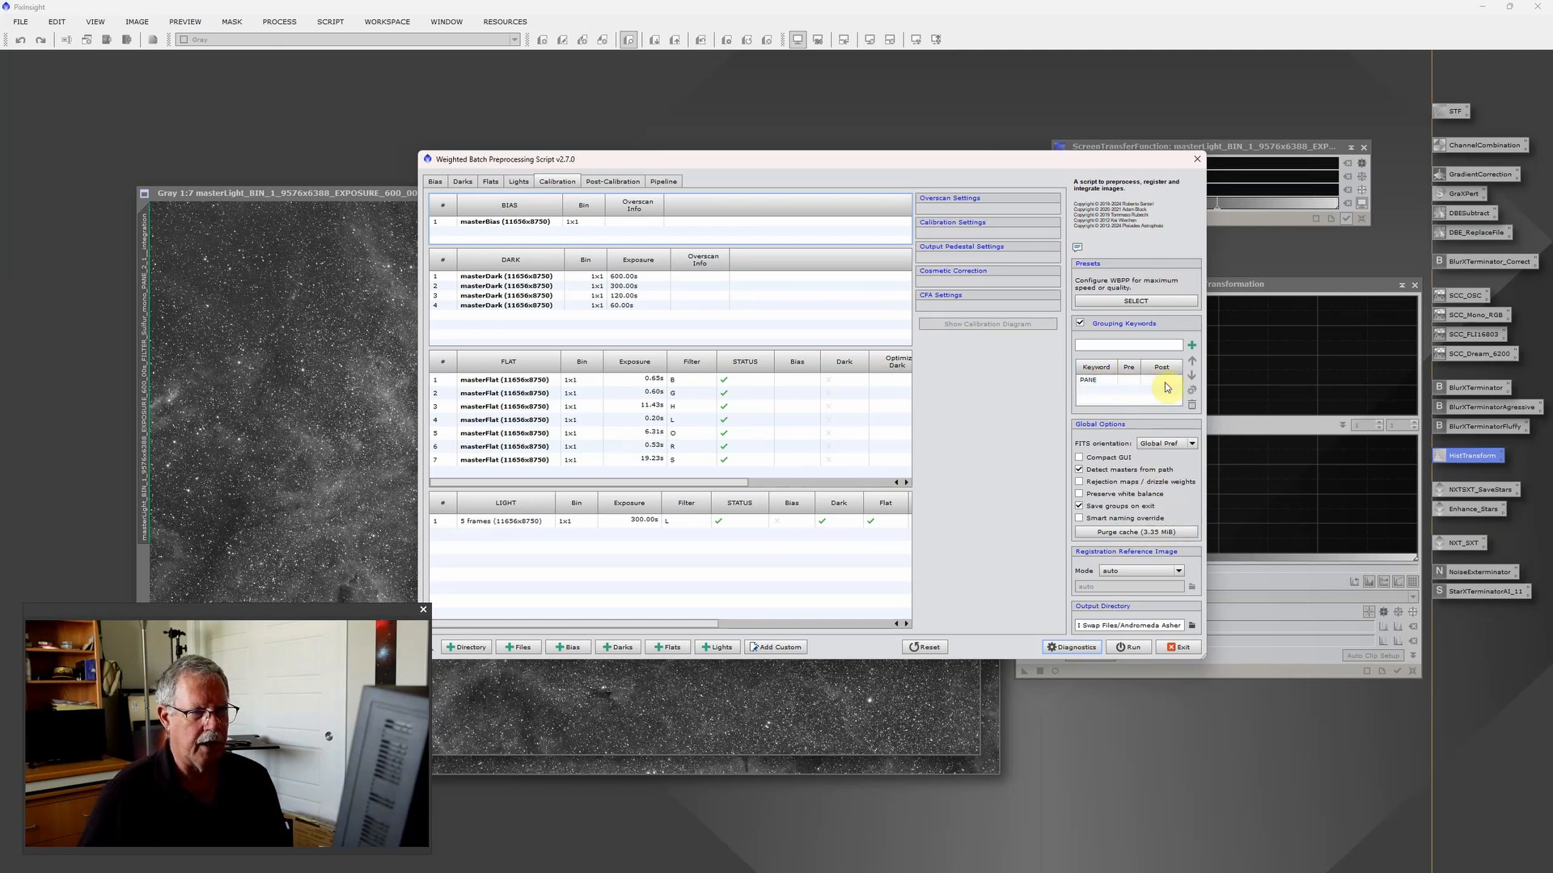
{"action": "left_click", "coordinate": [1113, 382]}
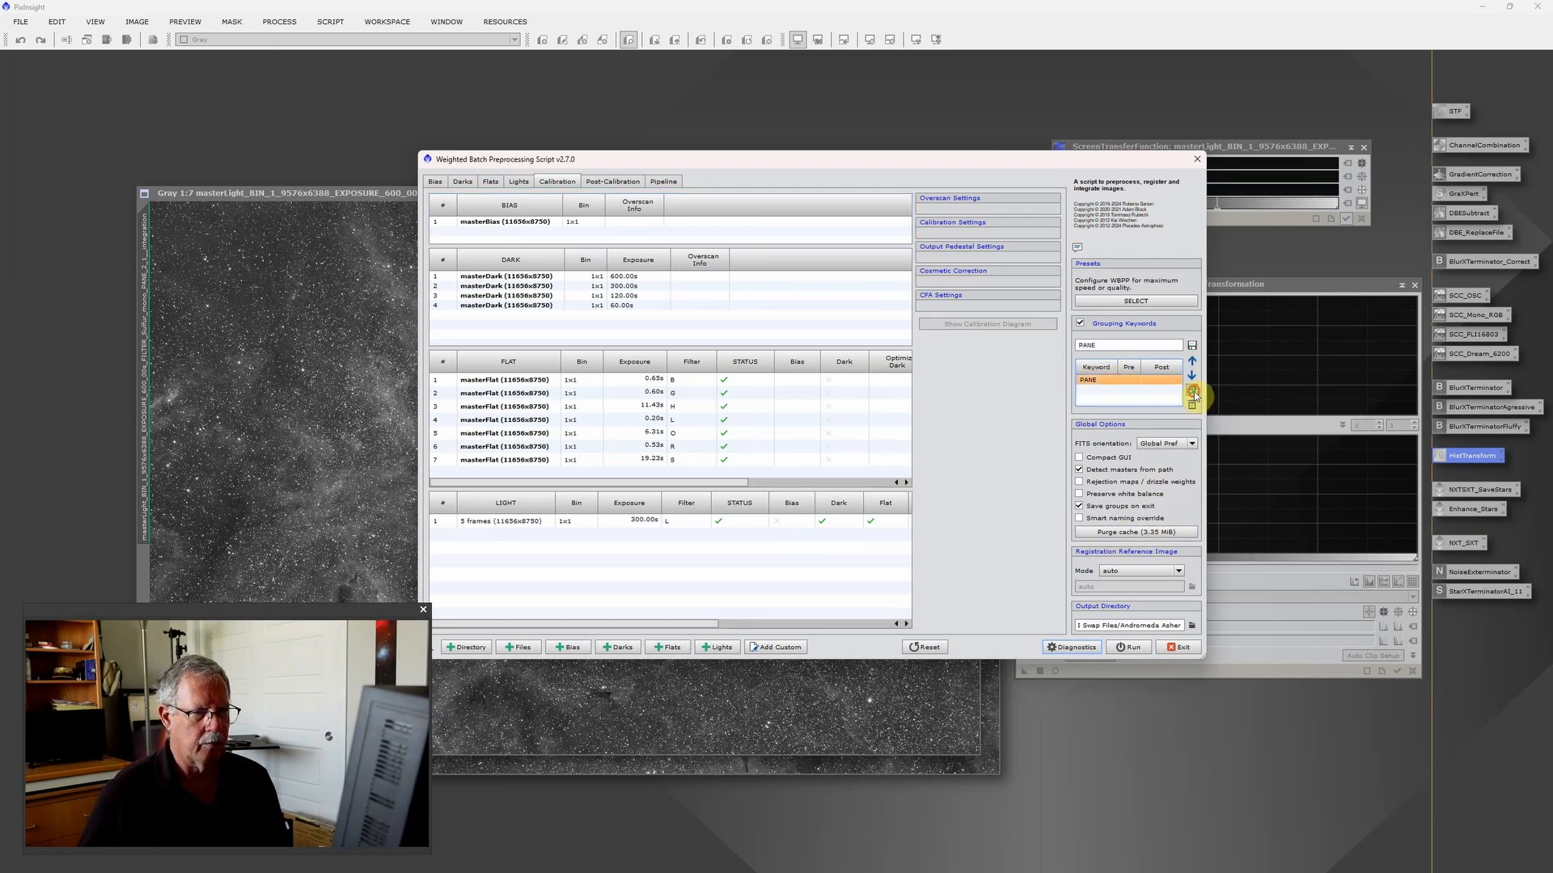
{"action": "left_click", "coordinate": [1192, 390]}
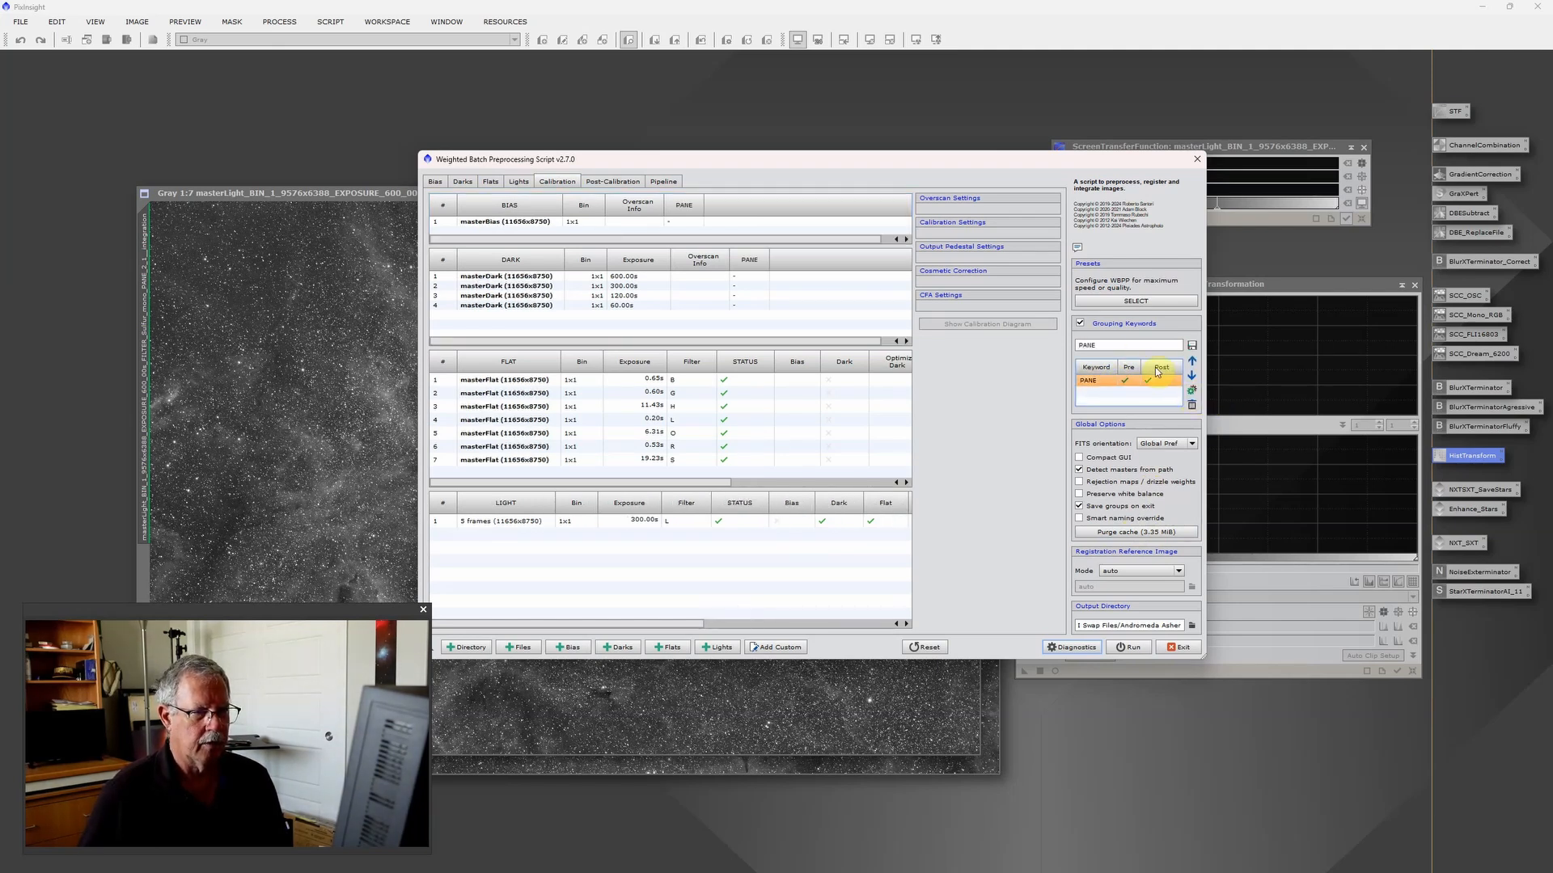
{"action": "left_click", "coordinate": [1193, 391]}
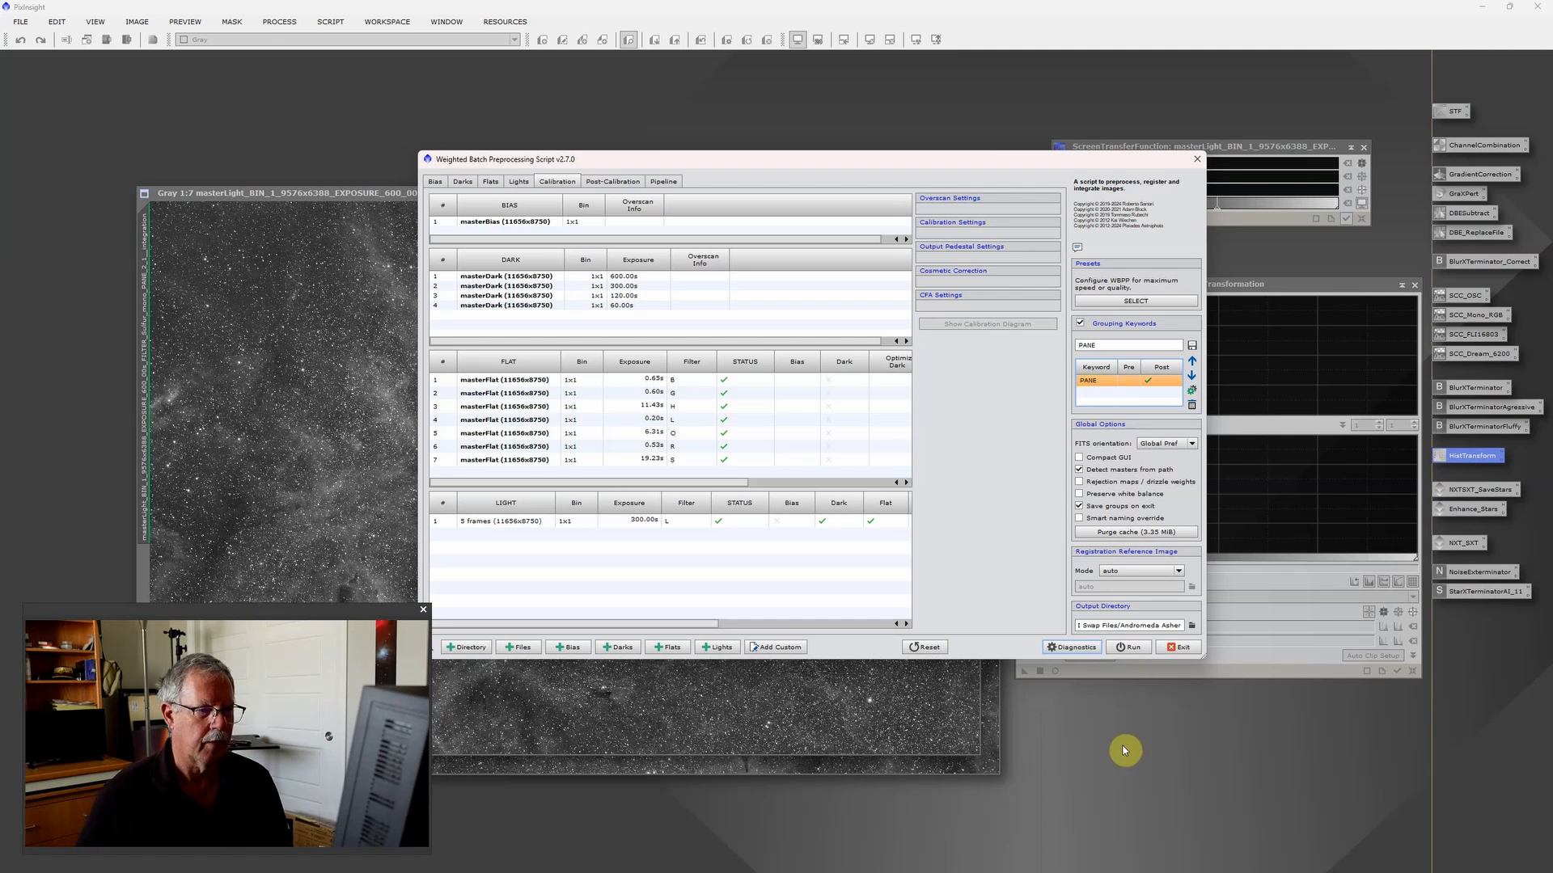
{"action": "left_click", "coordinate": [1198, 160]}
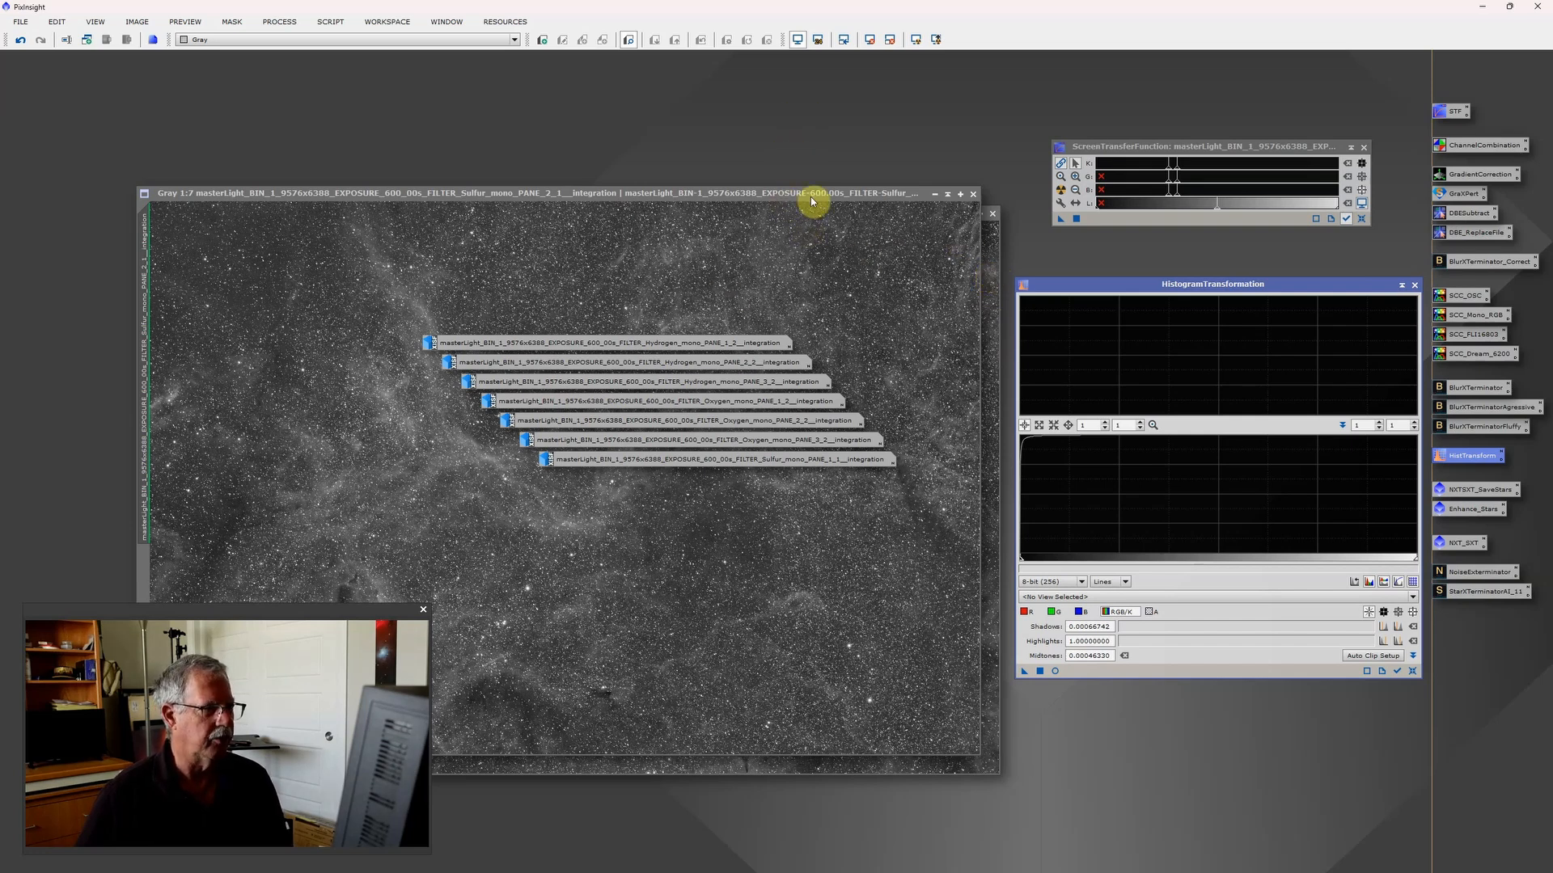
Permanently stretch the Sulfur PANE 2 master by passing its screen stretch to HistogramTransformation, and remove the screen stretch from the image
{"action": "left_click", "coordinate": [836, 197]}
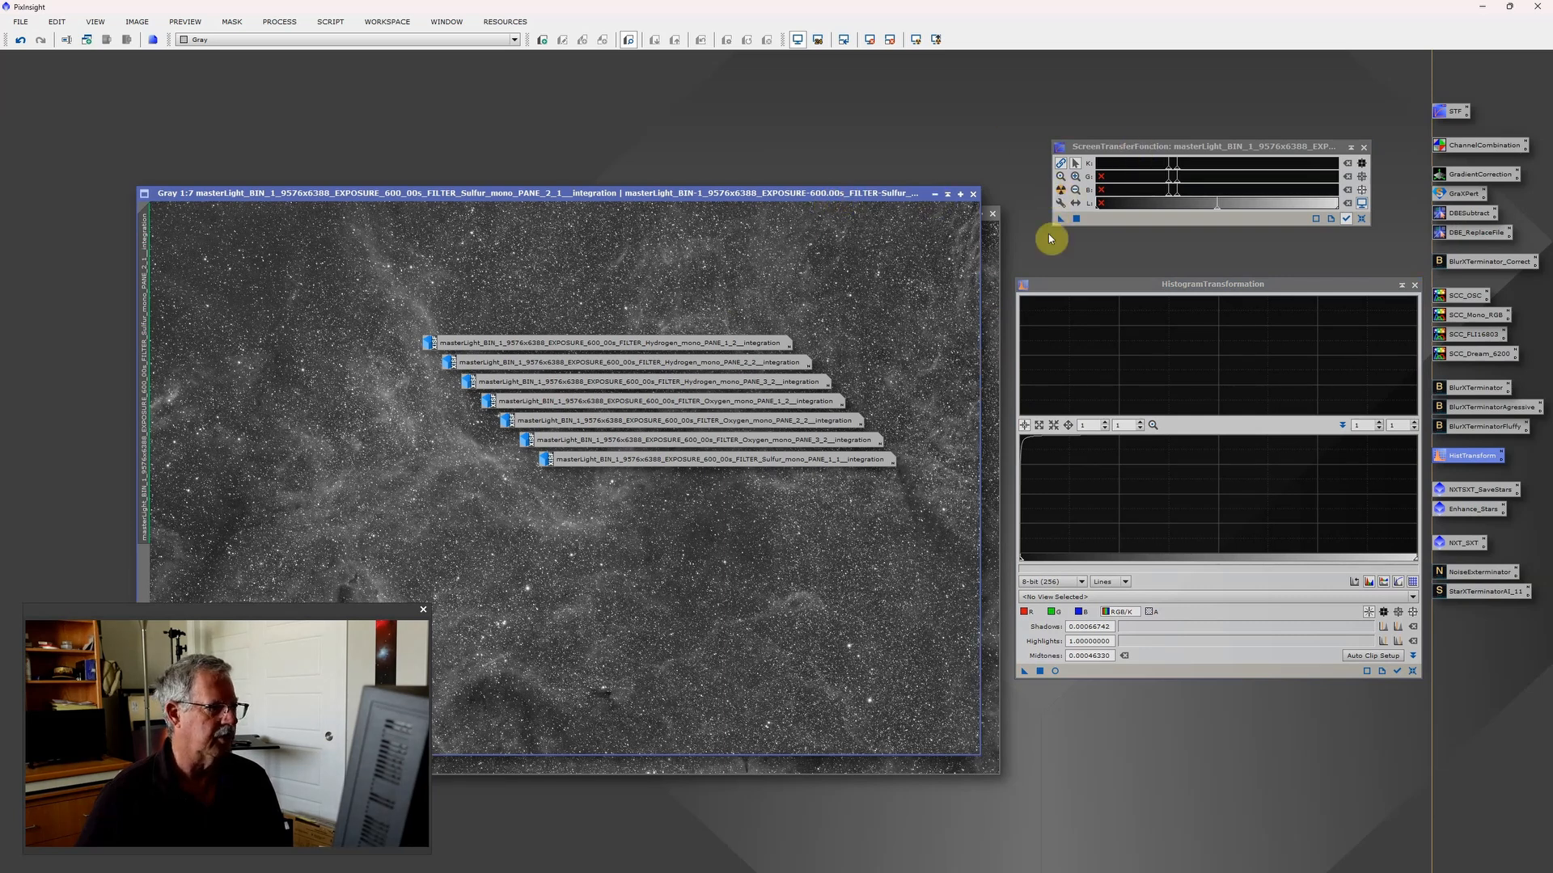
{"action": "left_click_drag", "start_coordinate": [1060, 219], "coordinate": [1142, 673]}
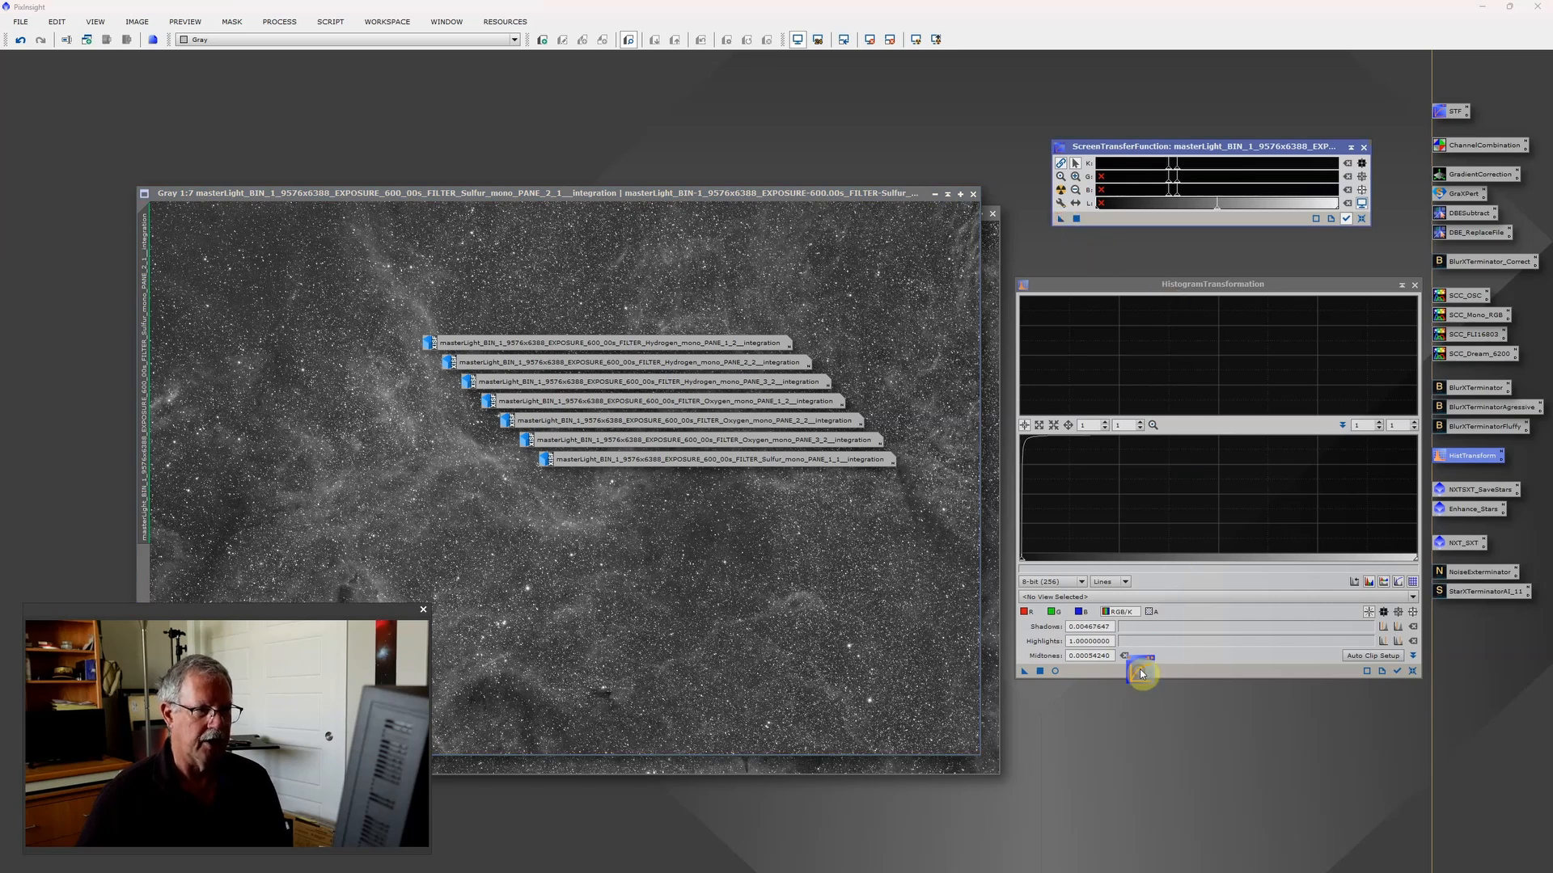
{"action": "left_click", "coordinate": [1040, 672]}
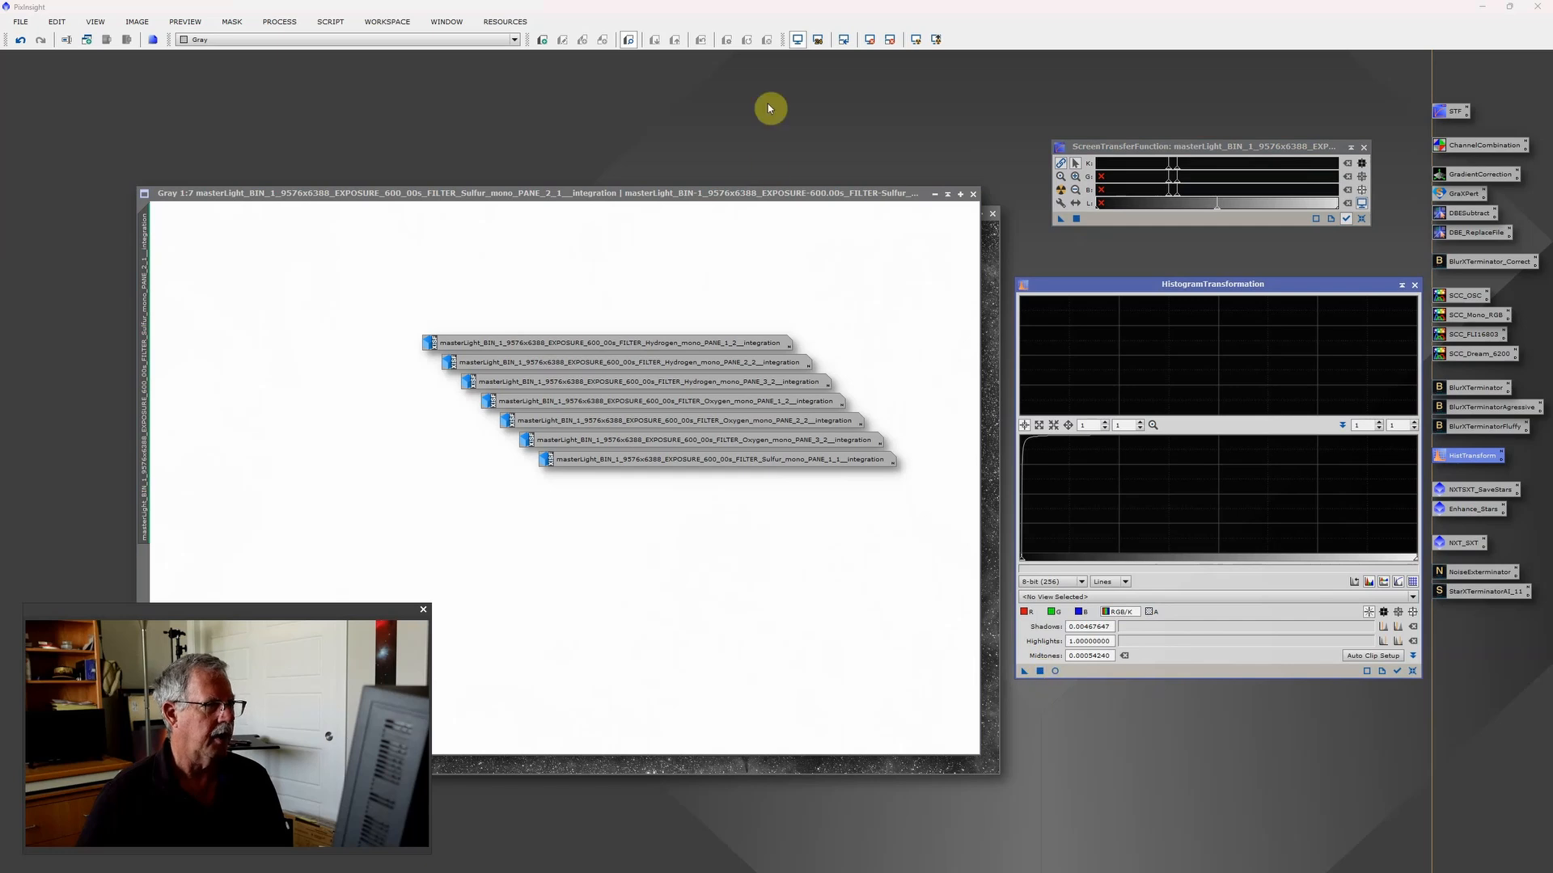
{"action": "left_click", "coordinate": [798, 41]}
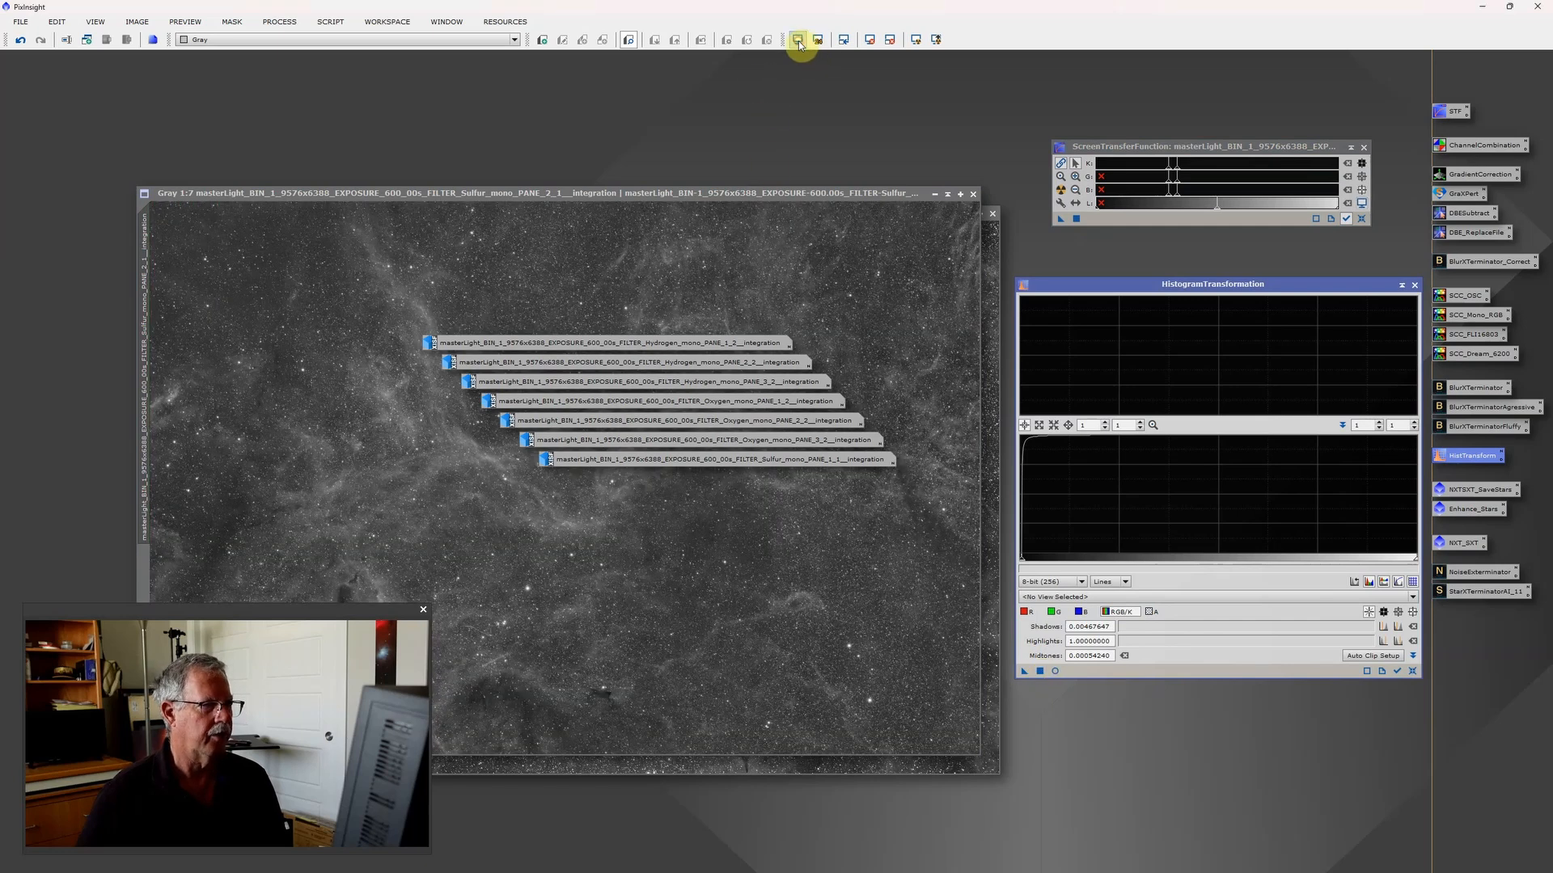
Save the stretched Sulfur PANE 2 master as a 16-bit unsigned integer TIFF in the master folder, and iconize its window
{"action": "left_click", "coordinate": [22, 22]}
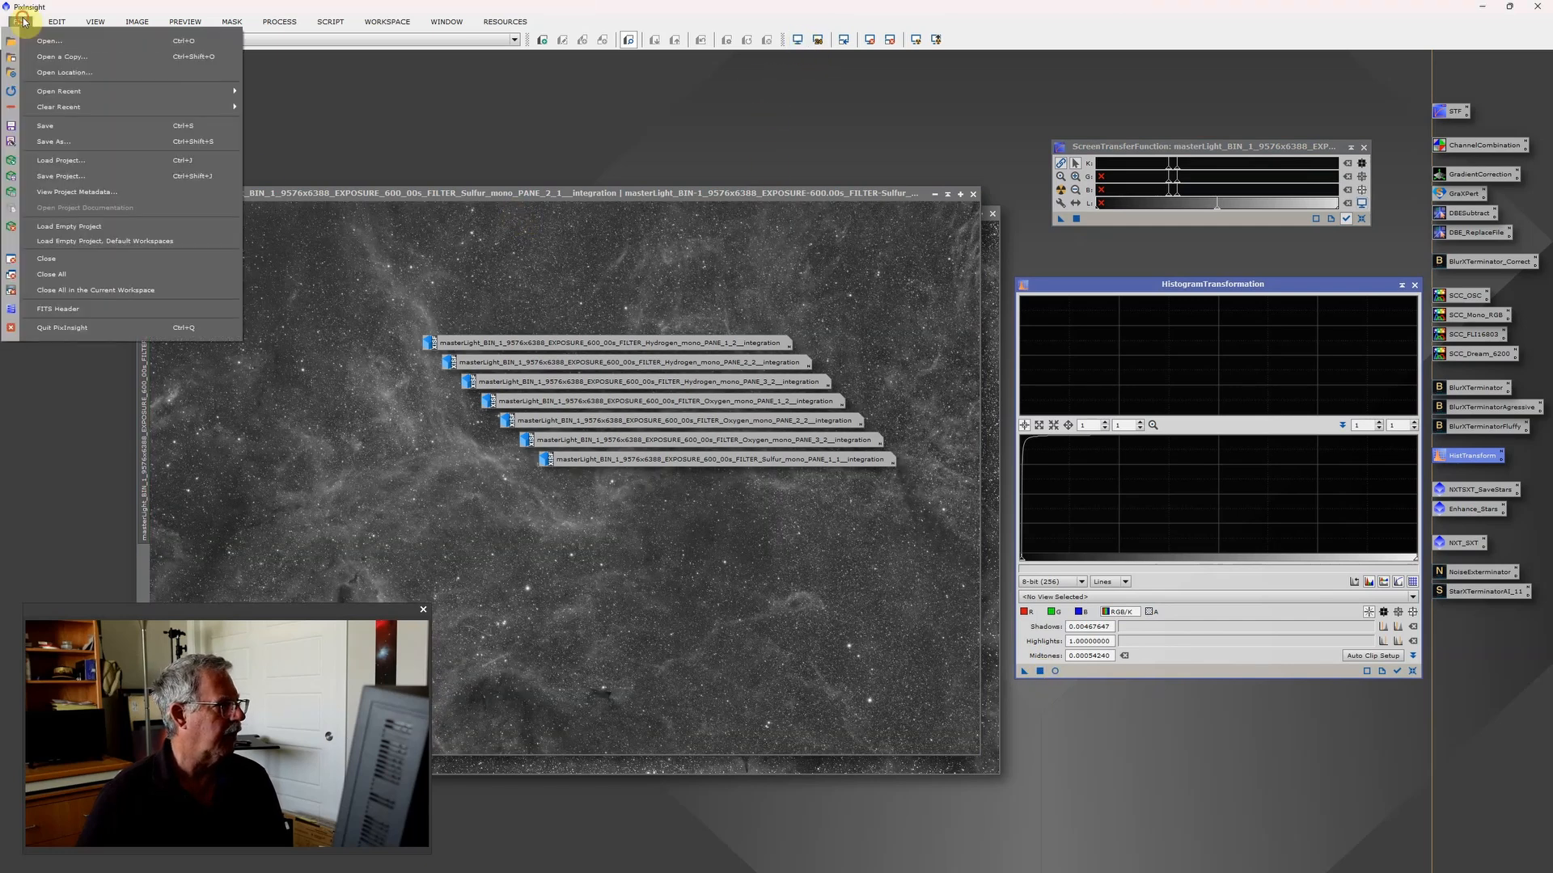
{"action": "left_click", "coordinate": [63, 137]}
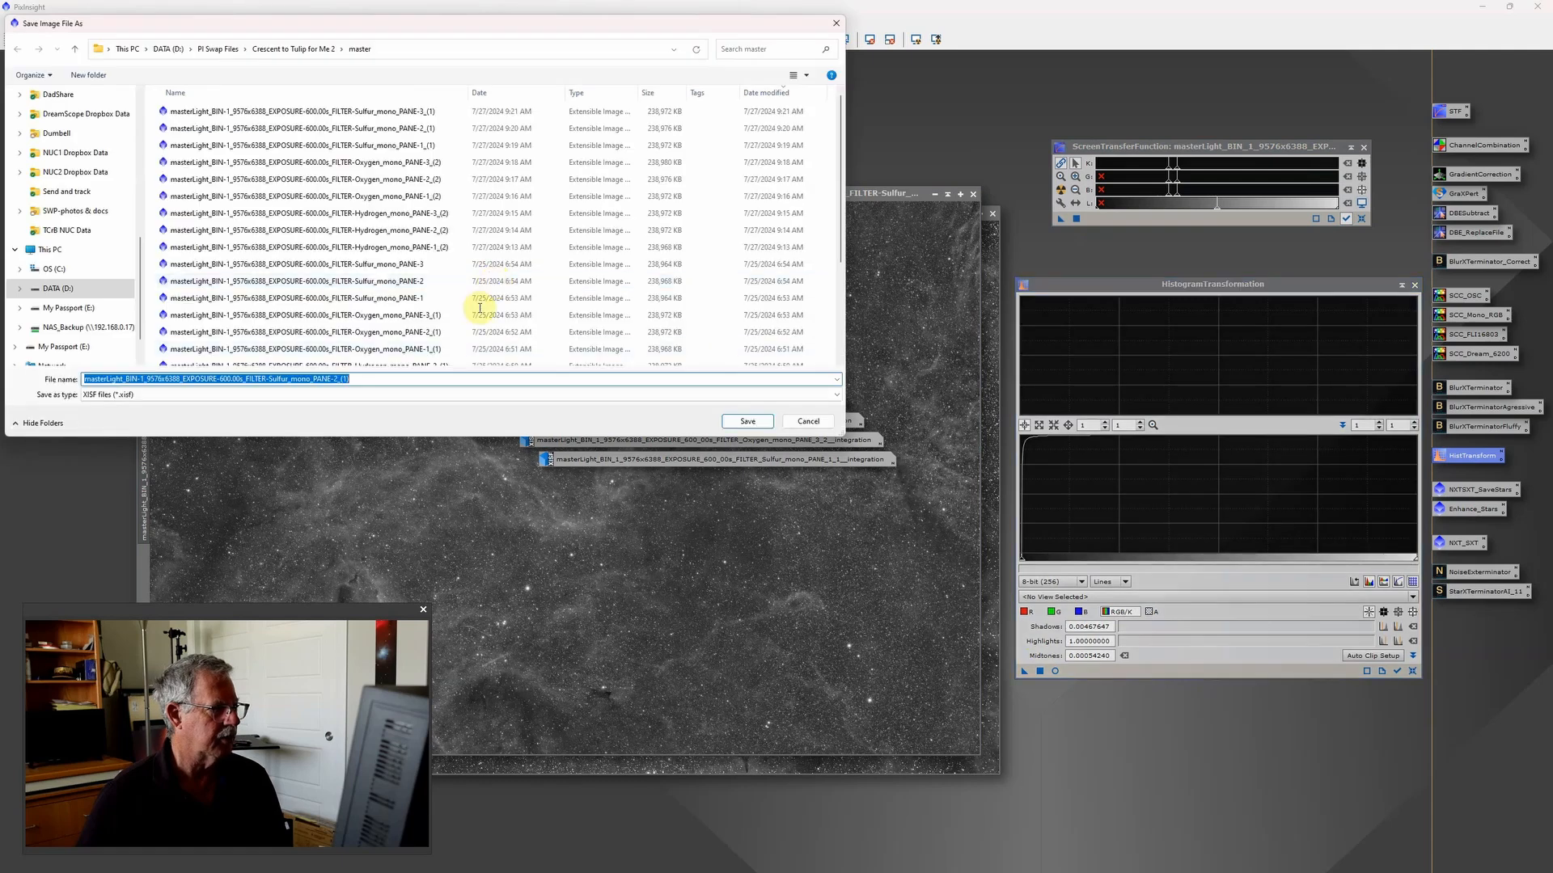
{"action": "left_click", "coordinate": [243, 393]}
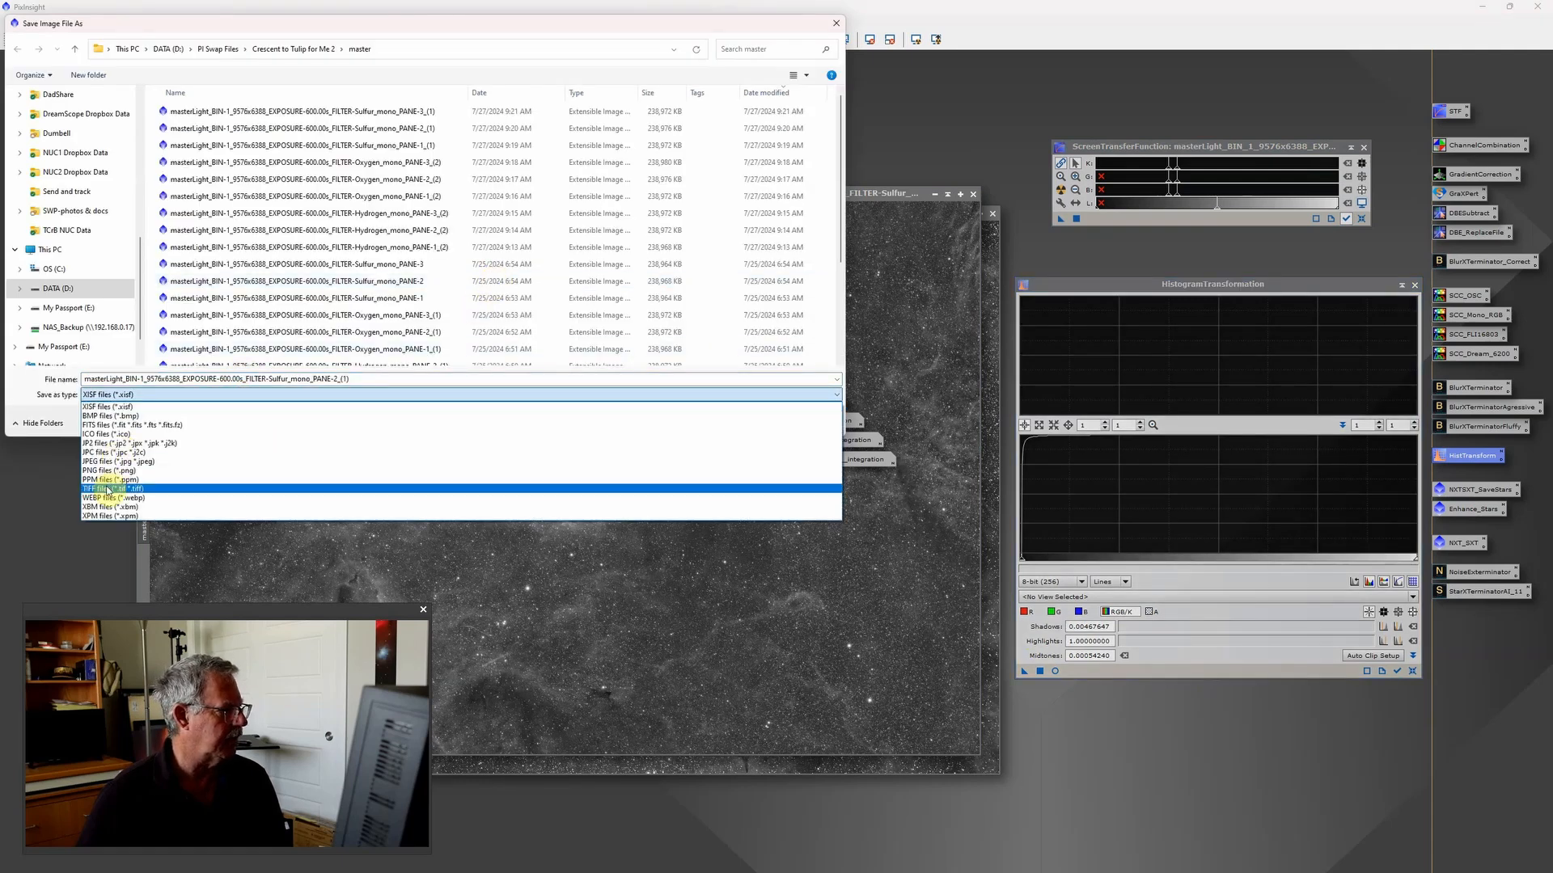
{"action": "left_click", "coordinate": [109, 489]}
{"action": "left_click", "coordinate": [747, 421]}
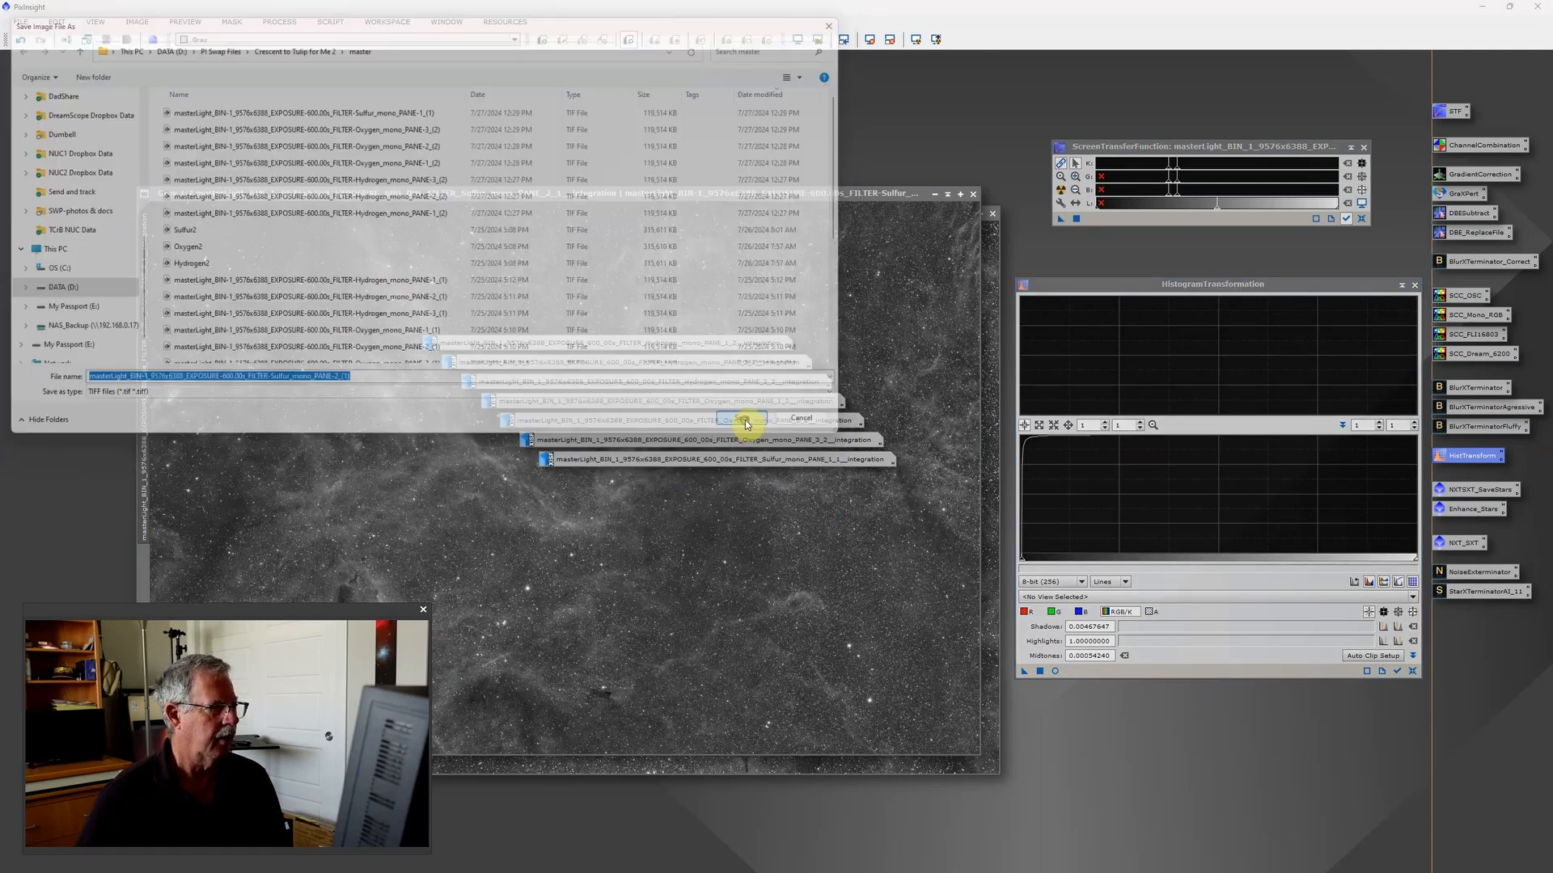
{"action": "left_click", "coordinate": [659, 253]}
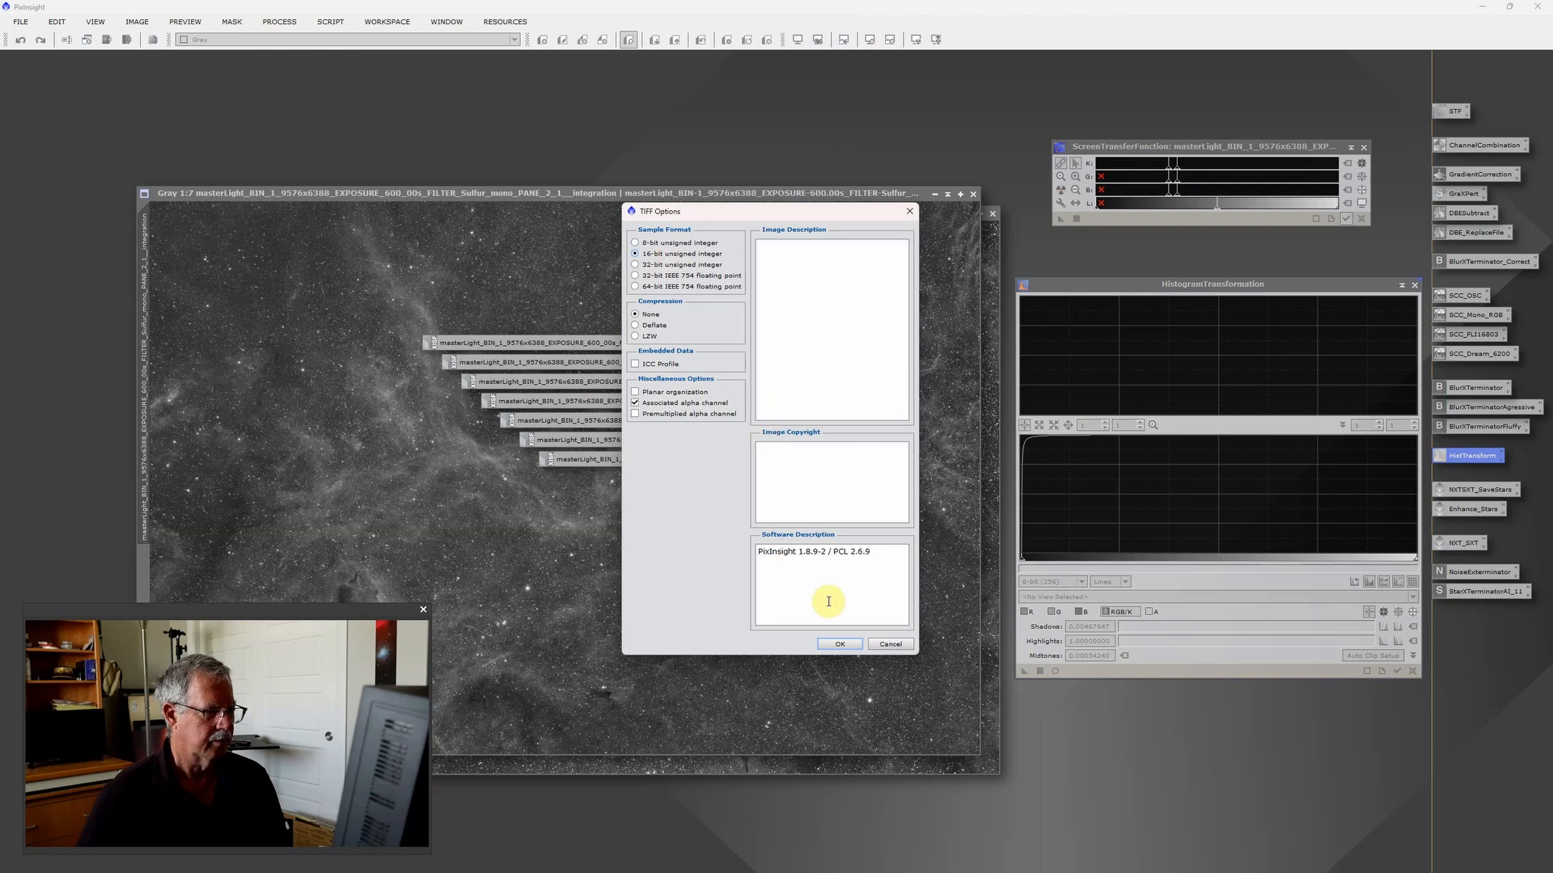
{"action": "left_click", "coordinate": [838, 643]}
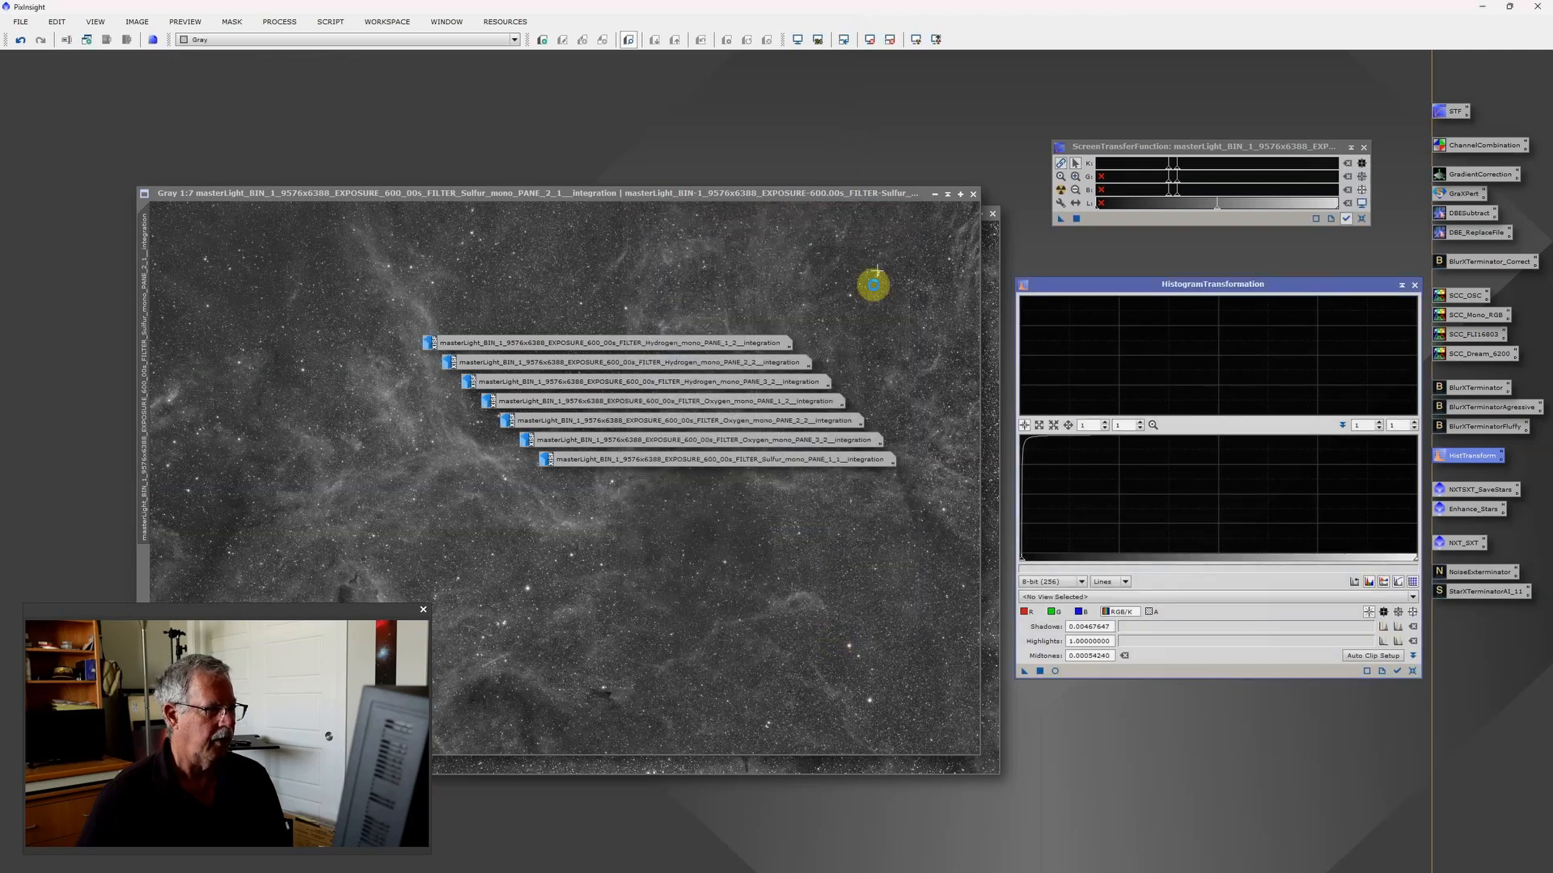
{"action": "left_click", "coordinate": [934, 194]}
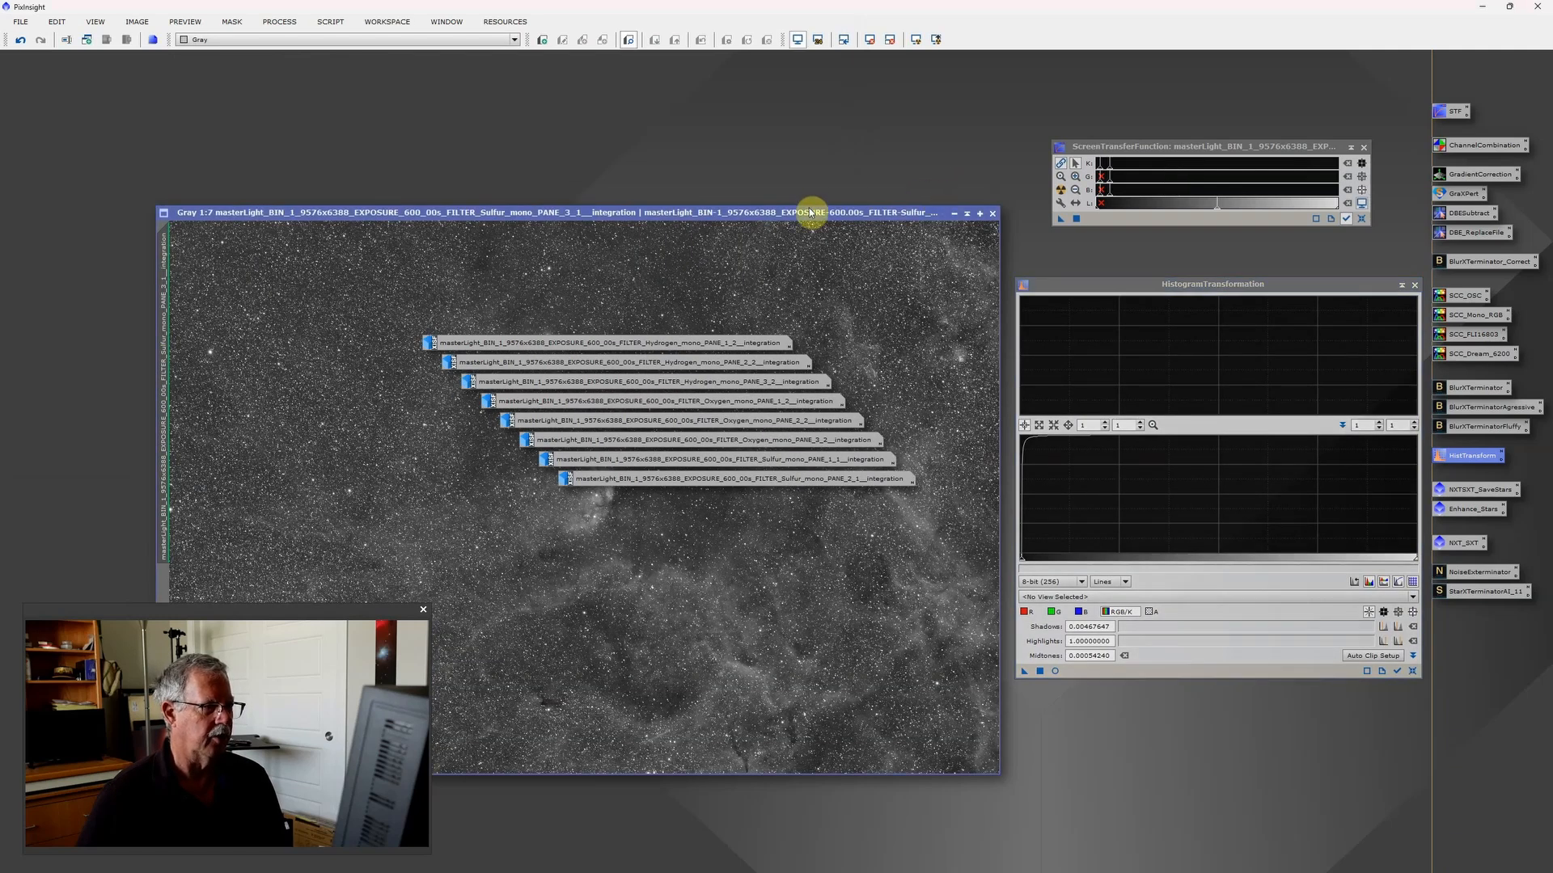
Permanently stretch the Sulfur PANE 3 master using its auto screen stretch in HistogramTransformation, with the screen stretch removed from the image
{"action": "left_click", "coordinate": [1060, 191]}
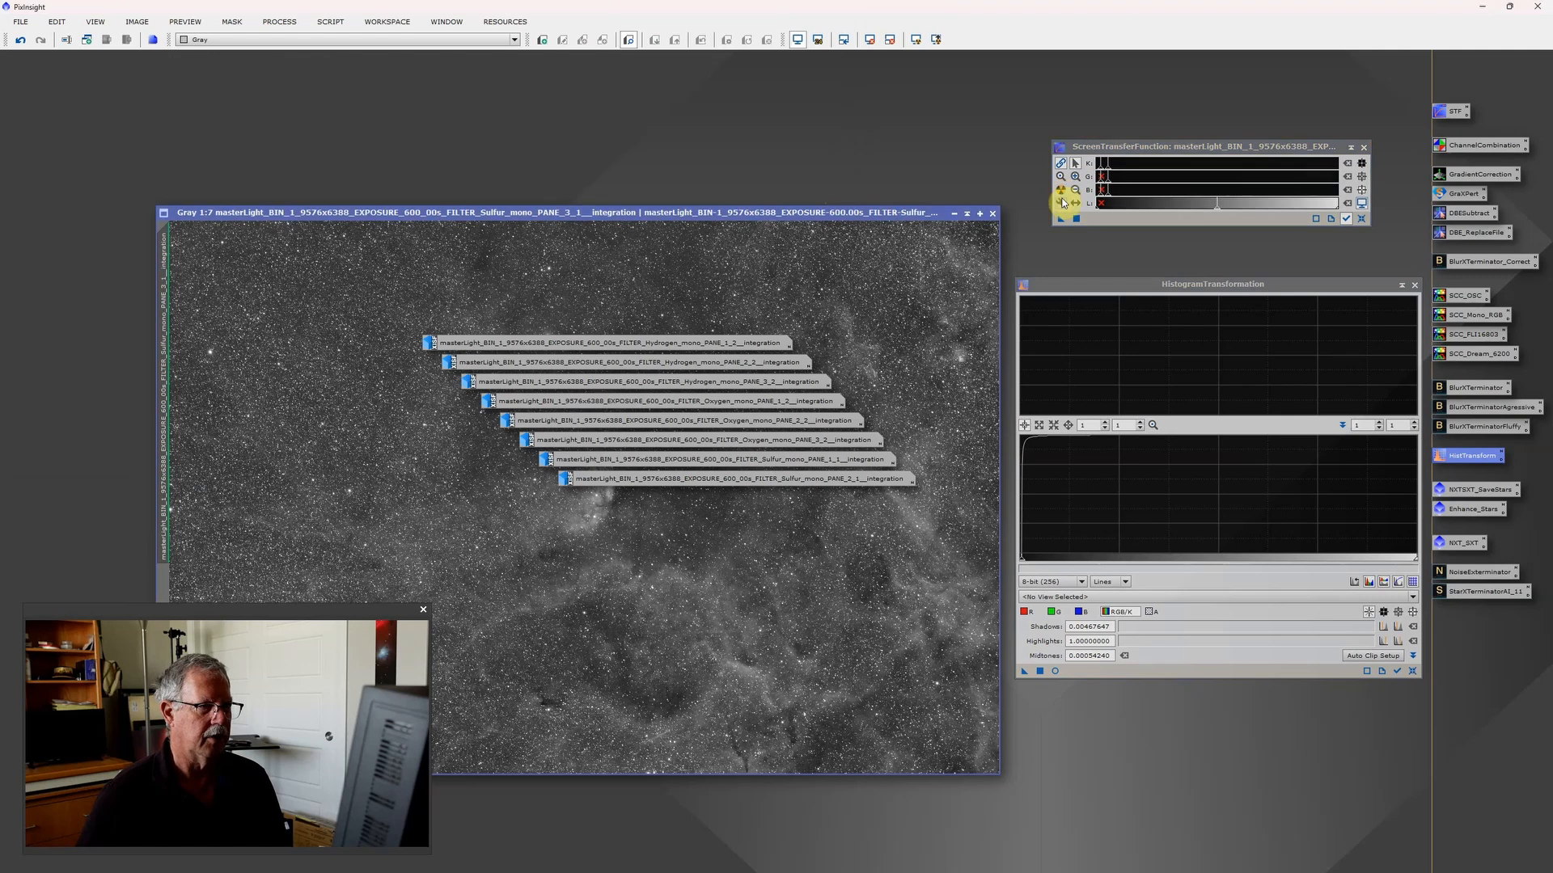
{"action": "left_click_drag", "start_coordinate": [1060, 219], "coordinate": [890, 477]}
{"action": "left_click", "coordinate": [798, 40]}
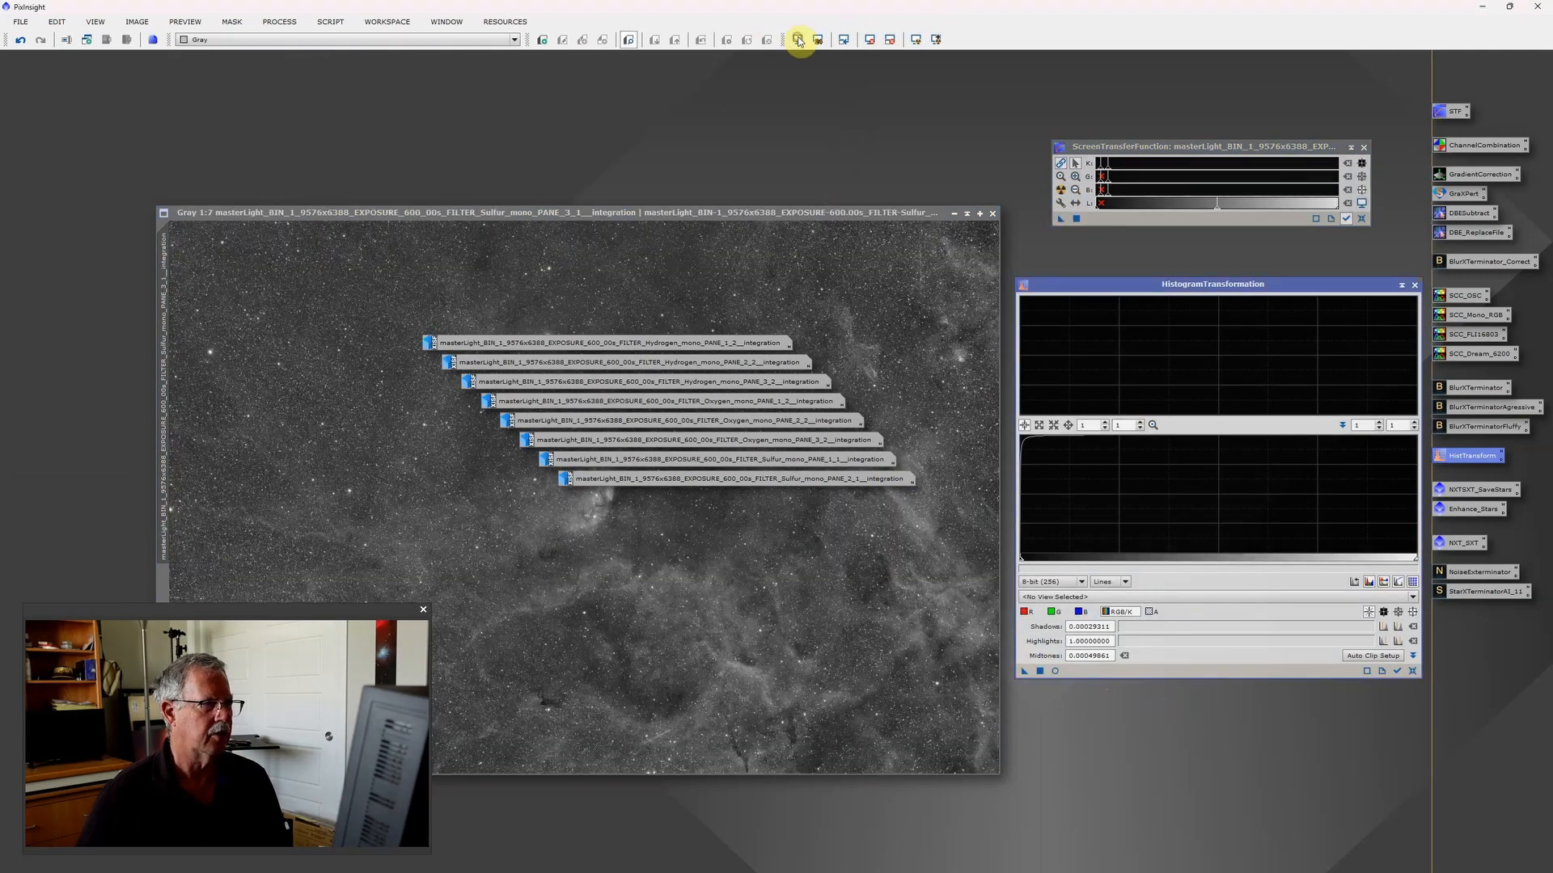
Save the stretched Sulfur PANE 3 master as a 16-bit TIFF in the master folder, and iconize its window
{"action": "left_click", "coordinate": [20, 22]}
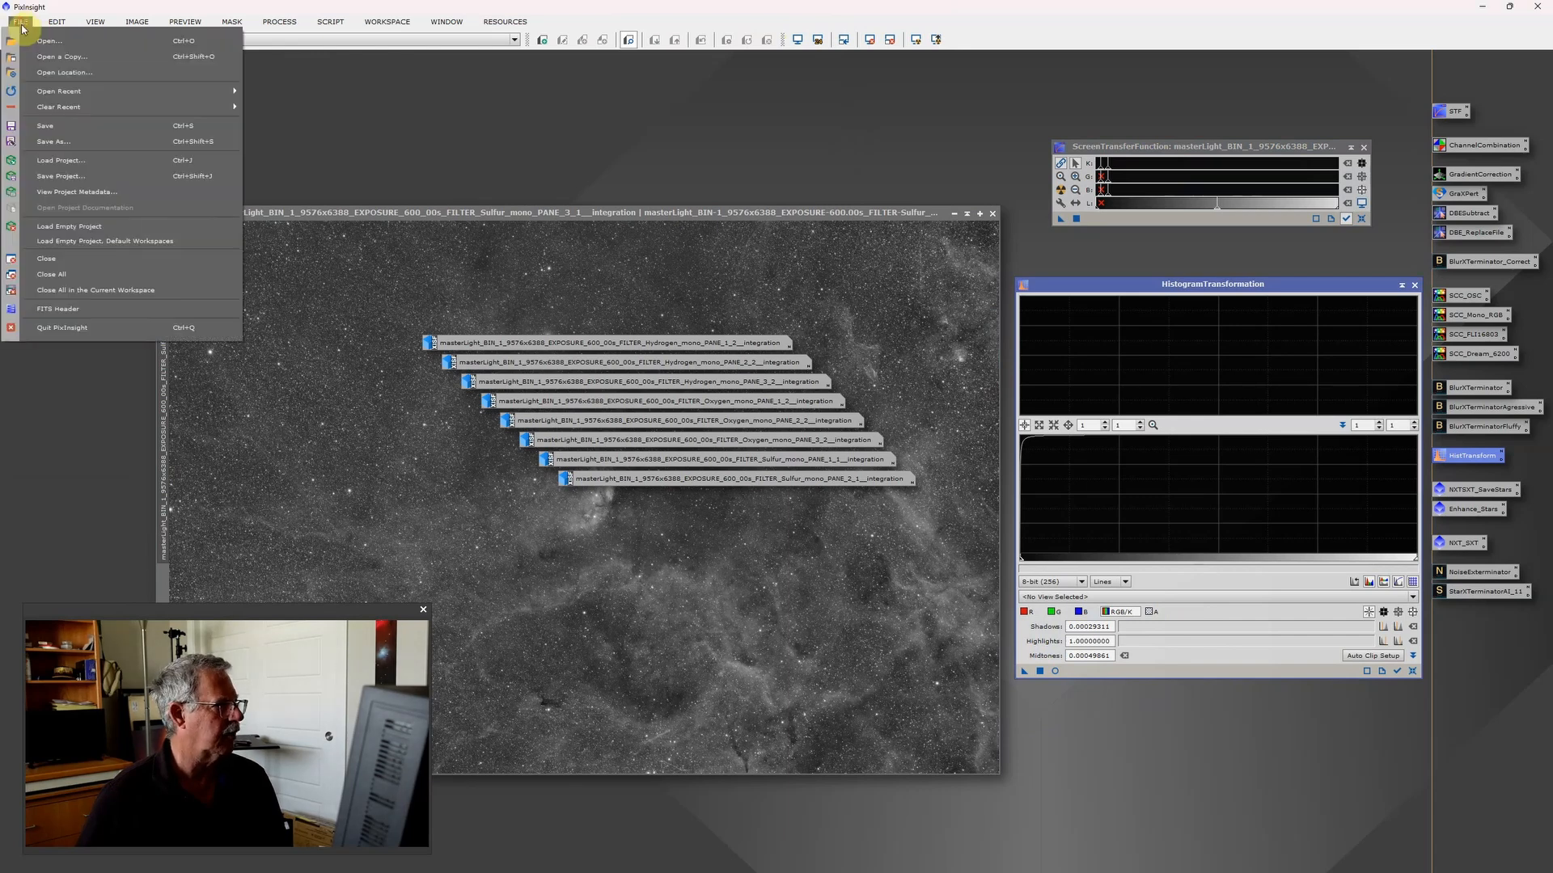
{"action": "left_click", "coordinate": [89, 149]}
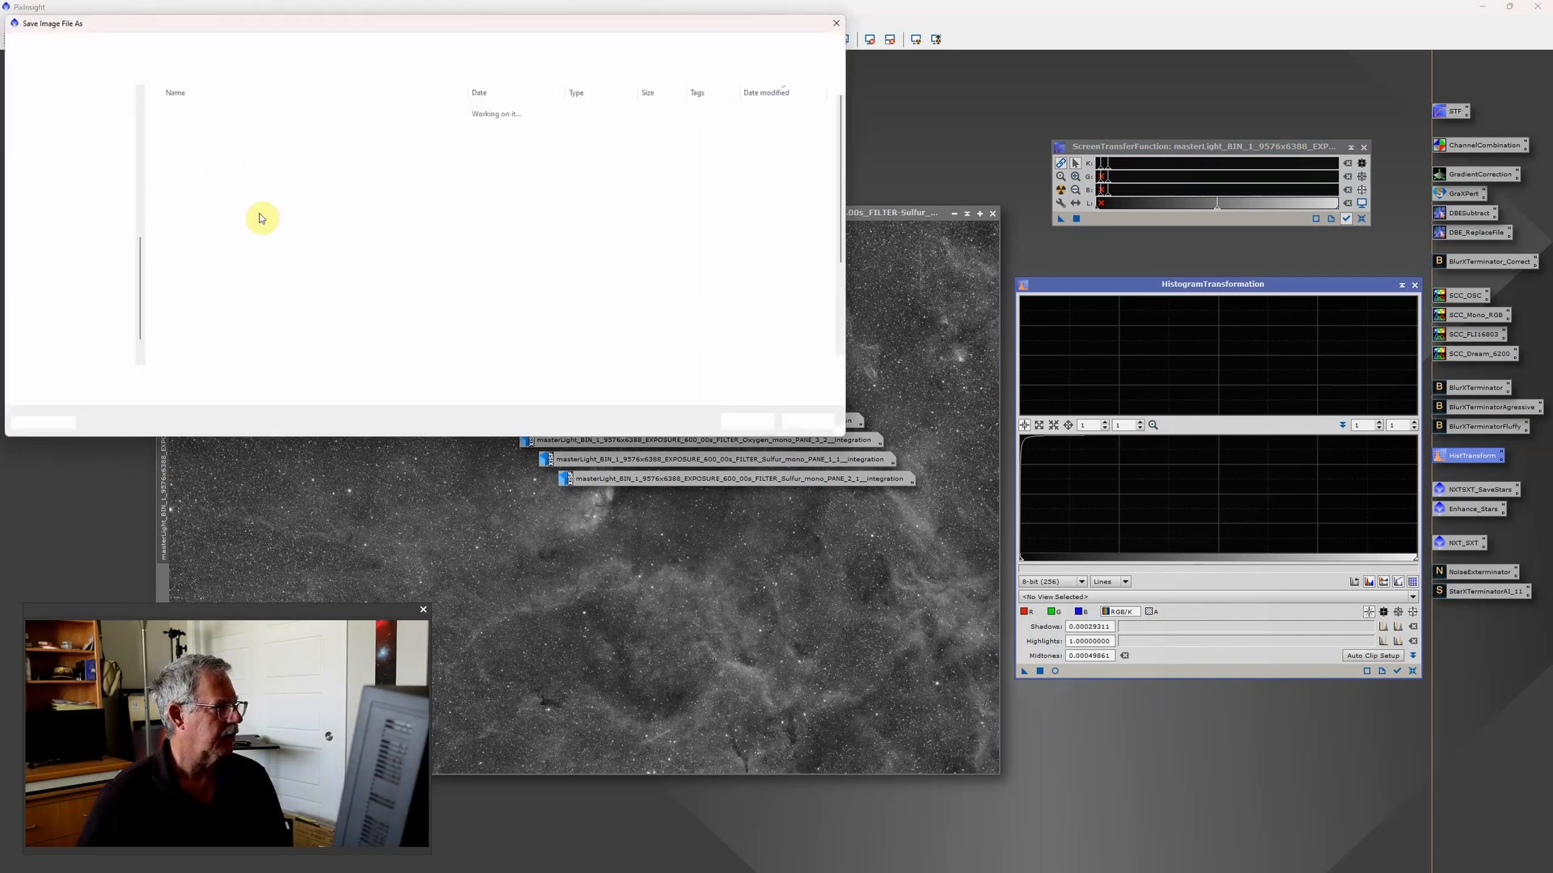
{"action": "left_click", "coordinate": [192, 395]}
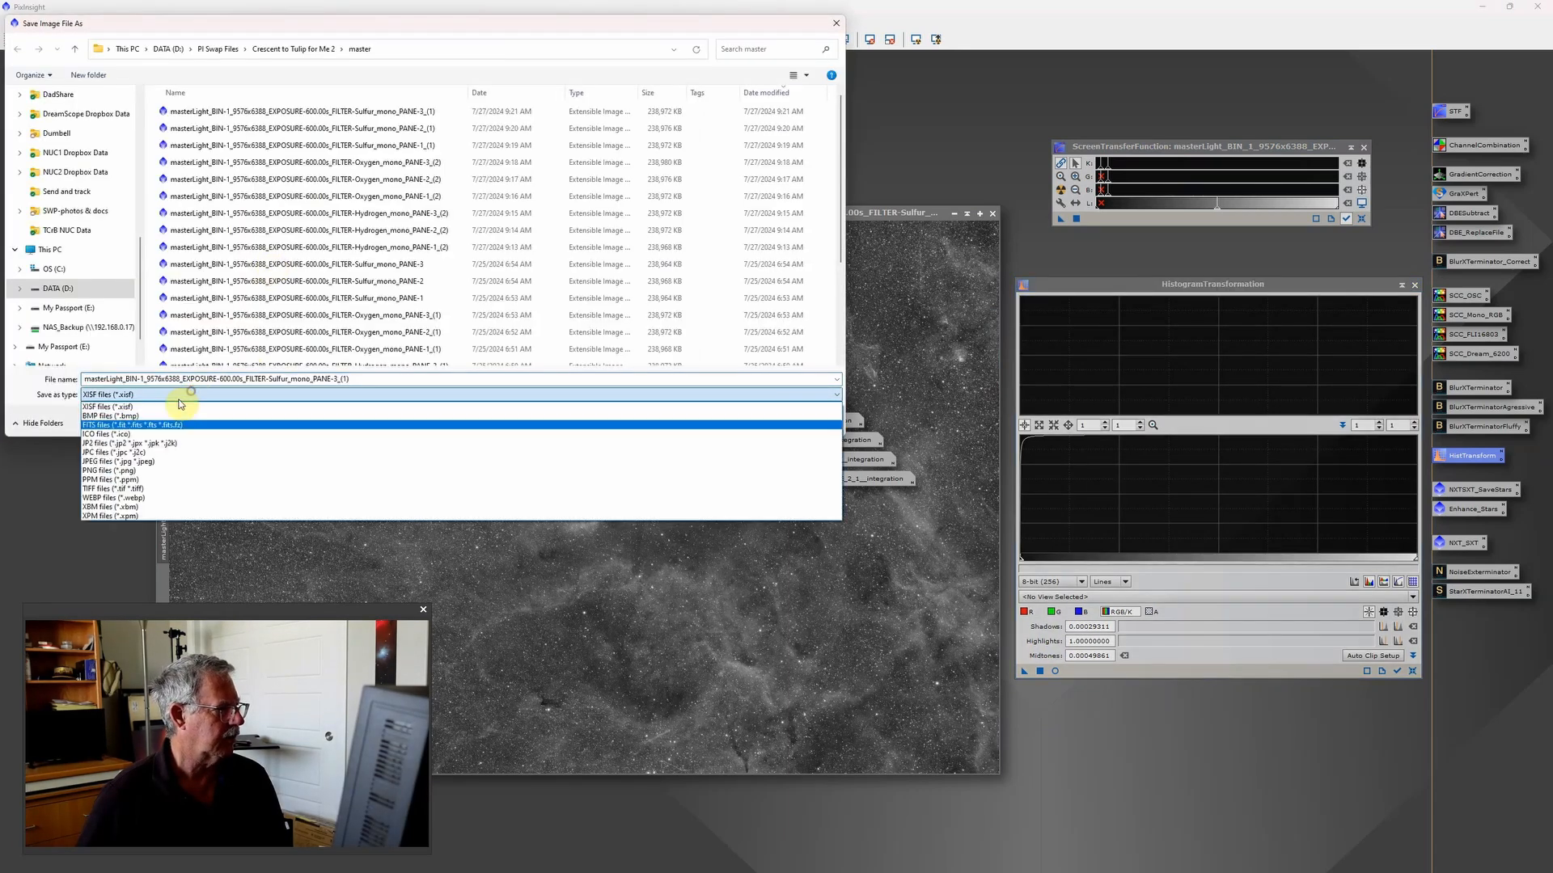
{"action": "left_click", "coordinate": [101, 489]}
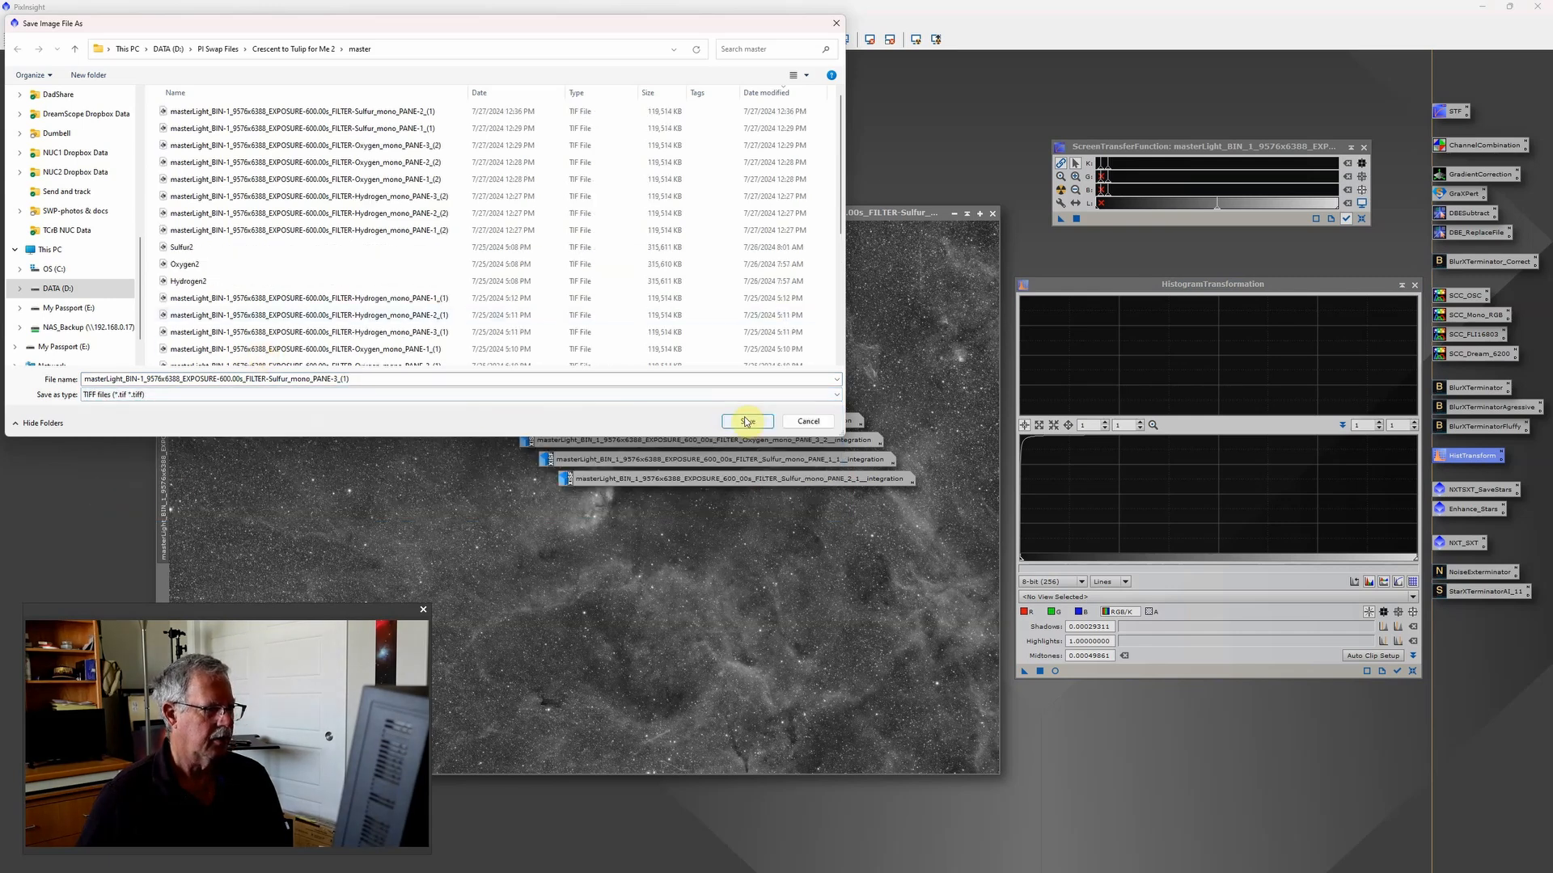
{"action": "left_click", "coordinate": [745, 422]}
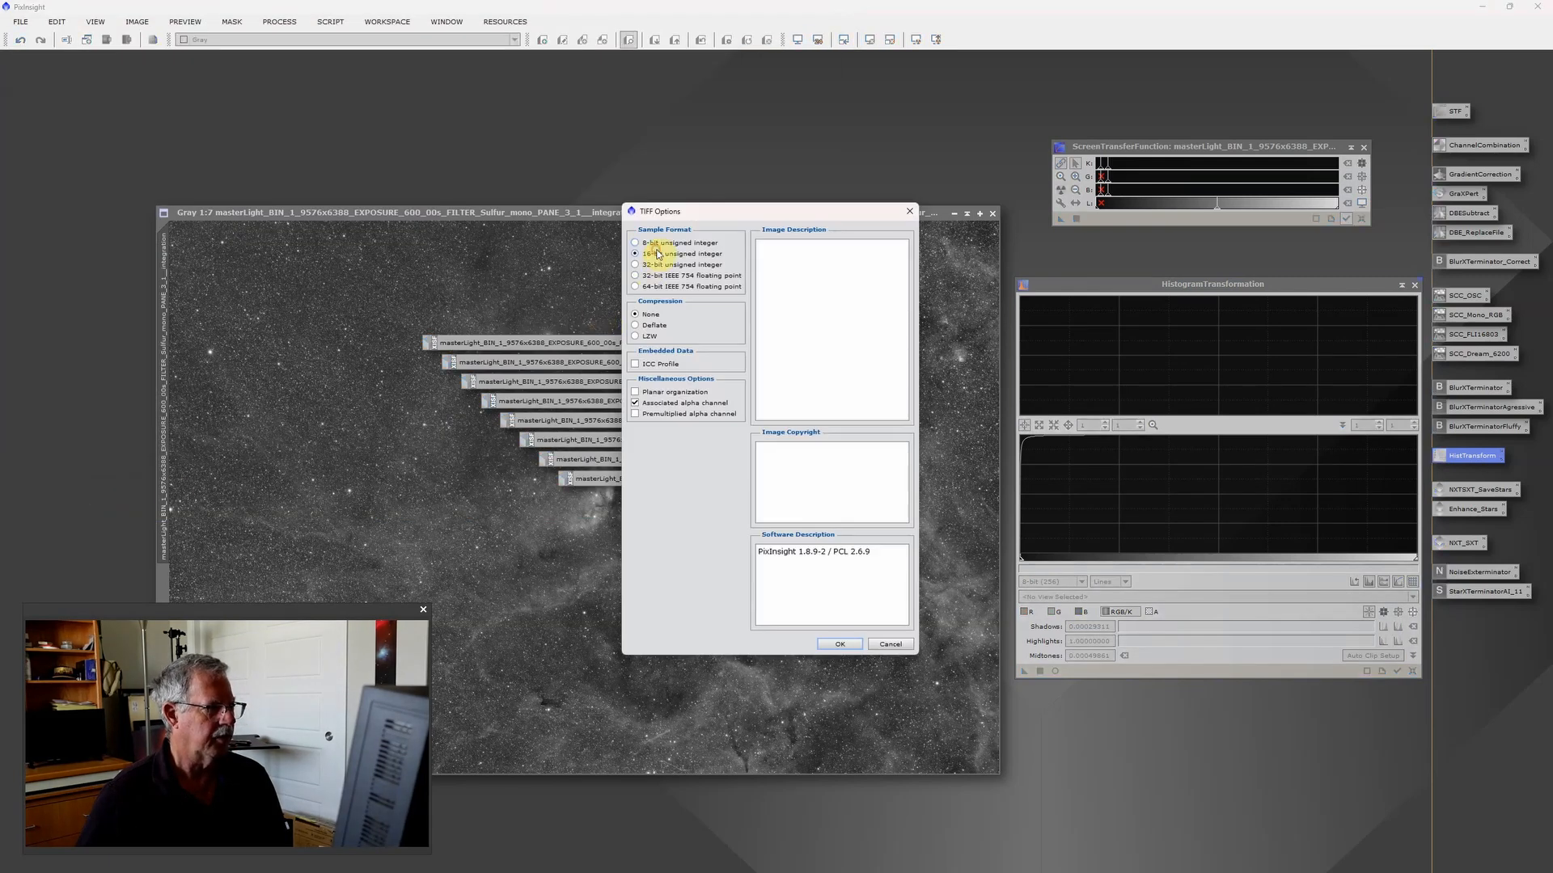
{"action": "left_click", "coordinate": [837, 638]}
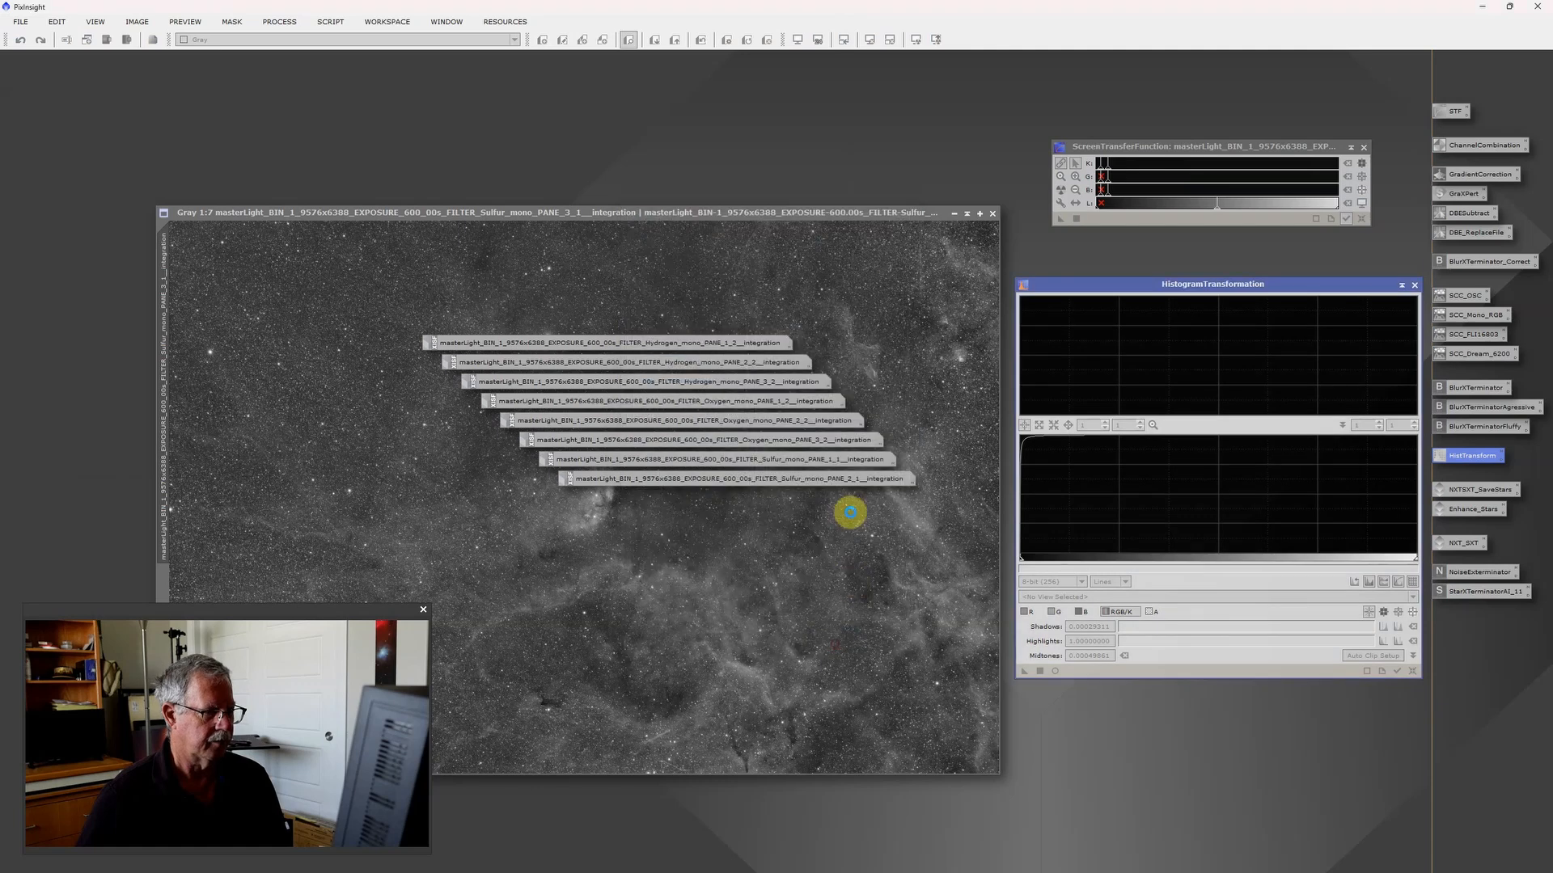
{"action": "left_click", "coordinate": [955, 215]}
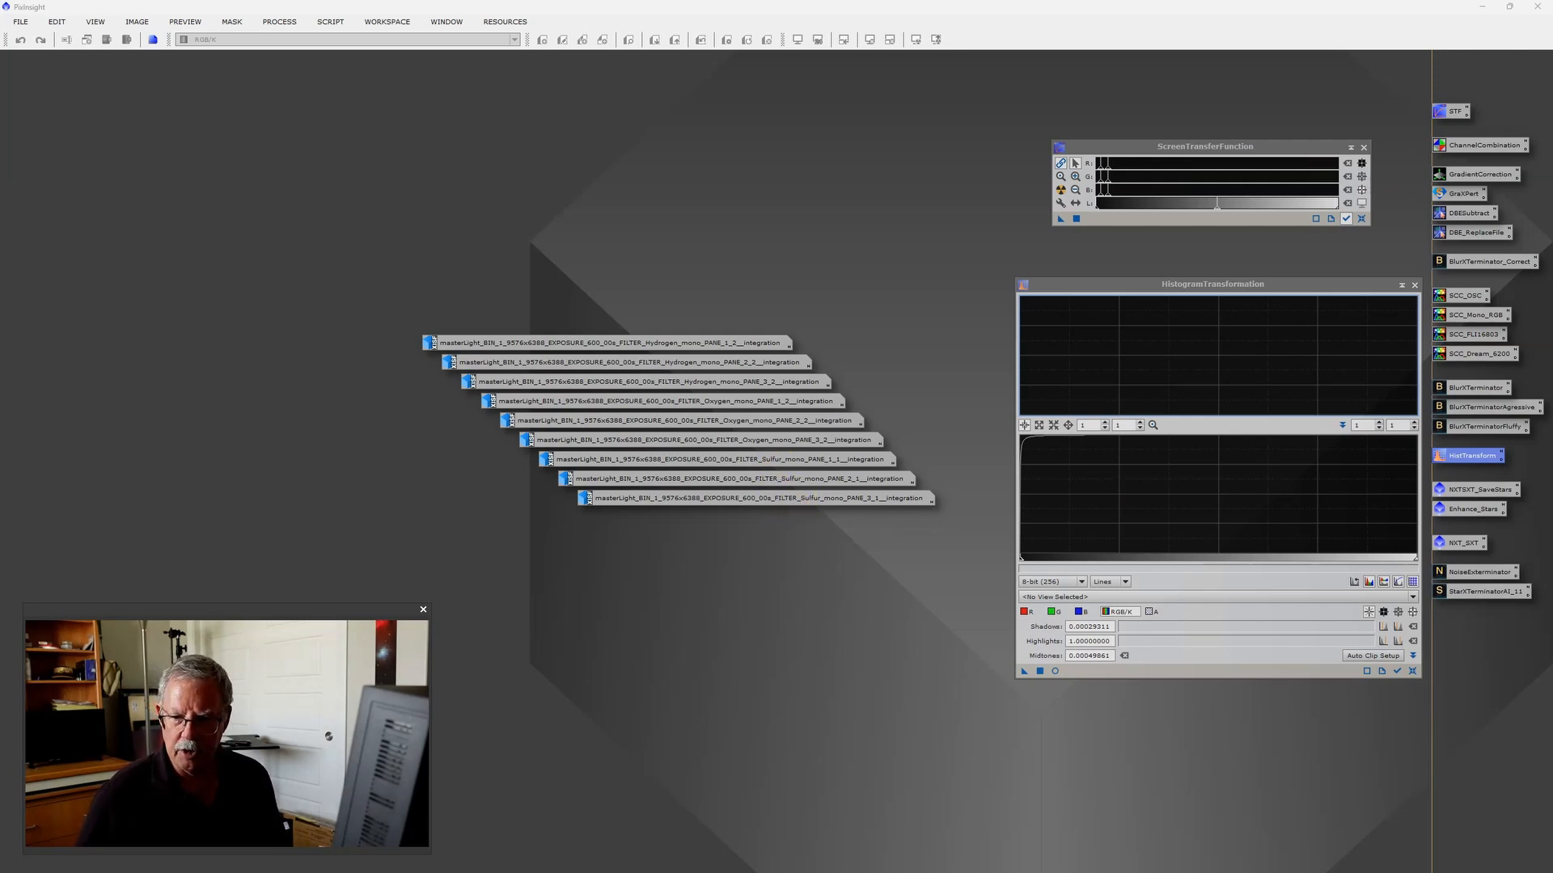
{"action": "key", "text": "alt+Tab"}
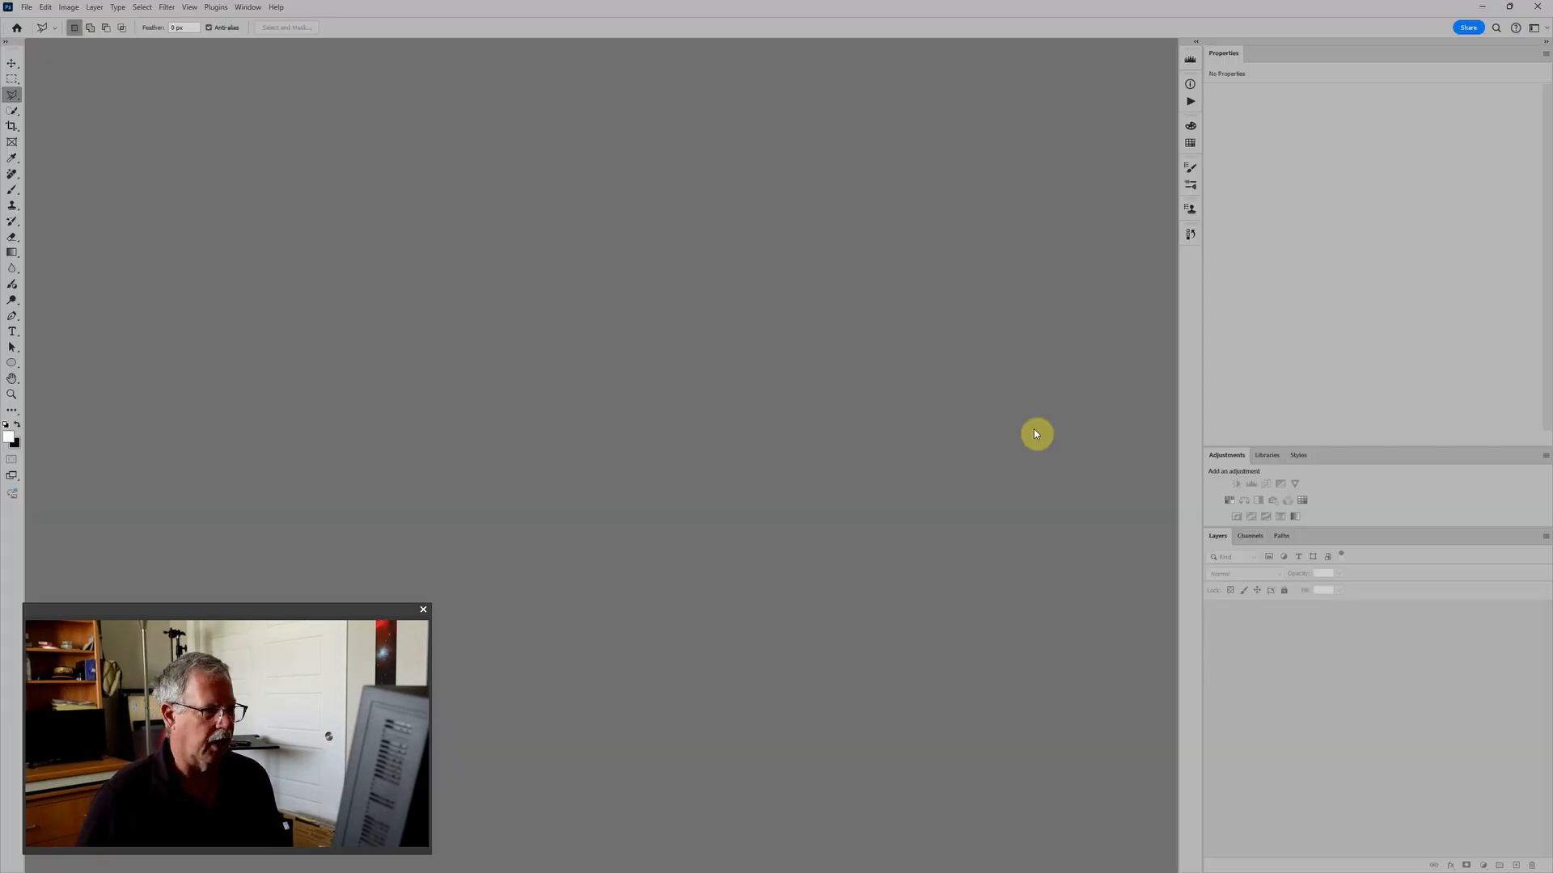
{"action": "left_click", "coordinate": [29, 7]}
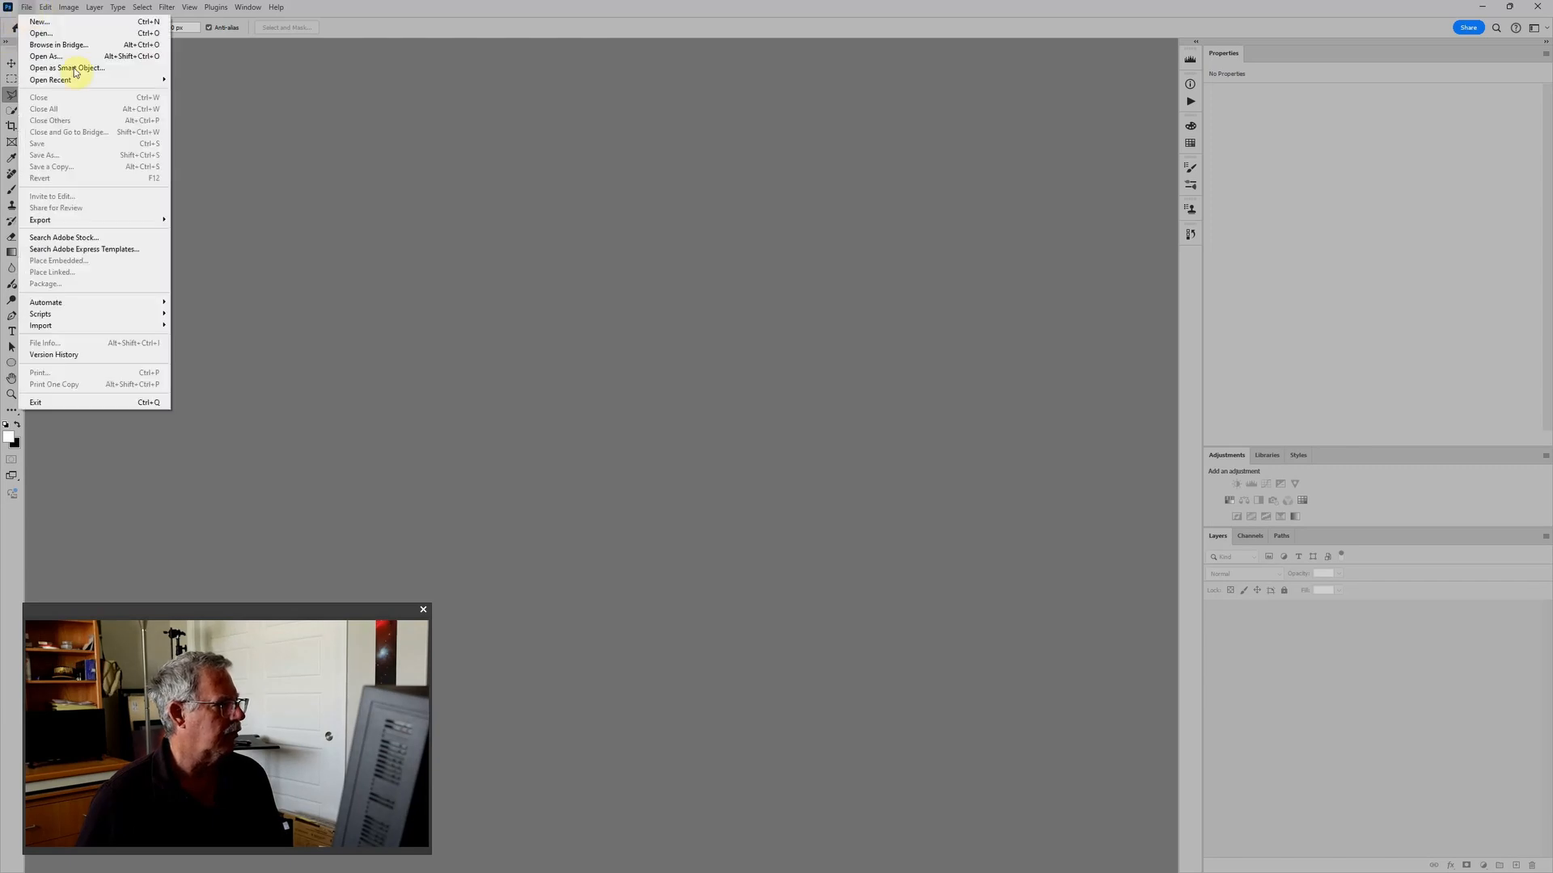
{"action": "mouse_move", "coordinate": [89, 321]}
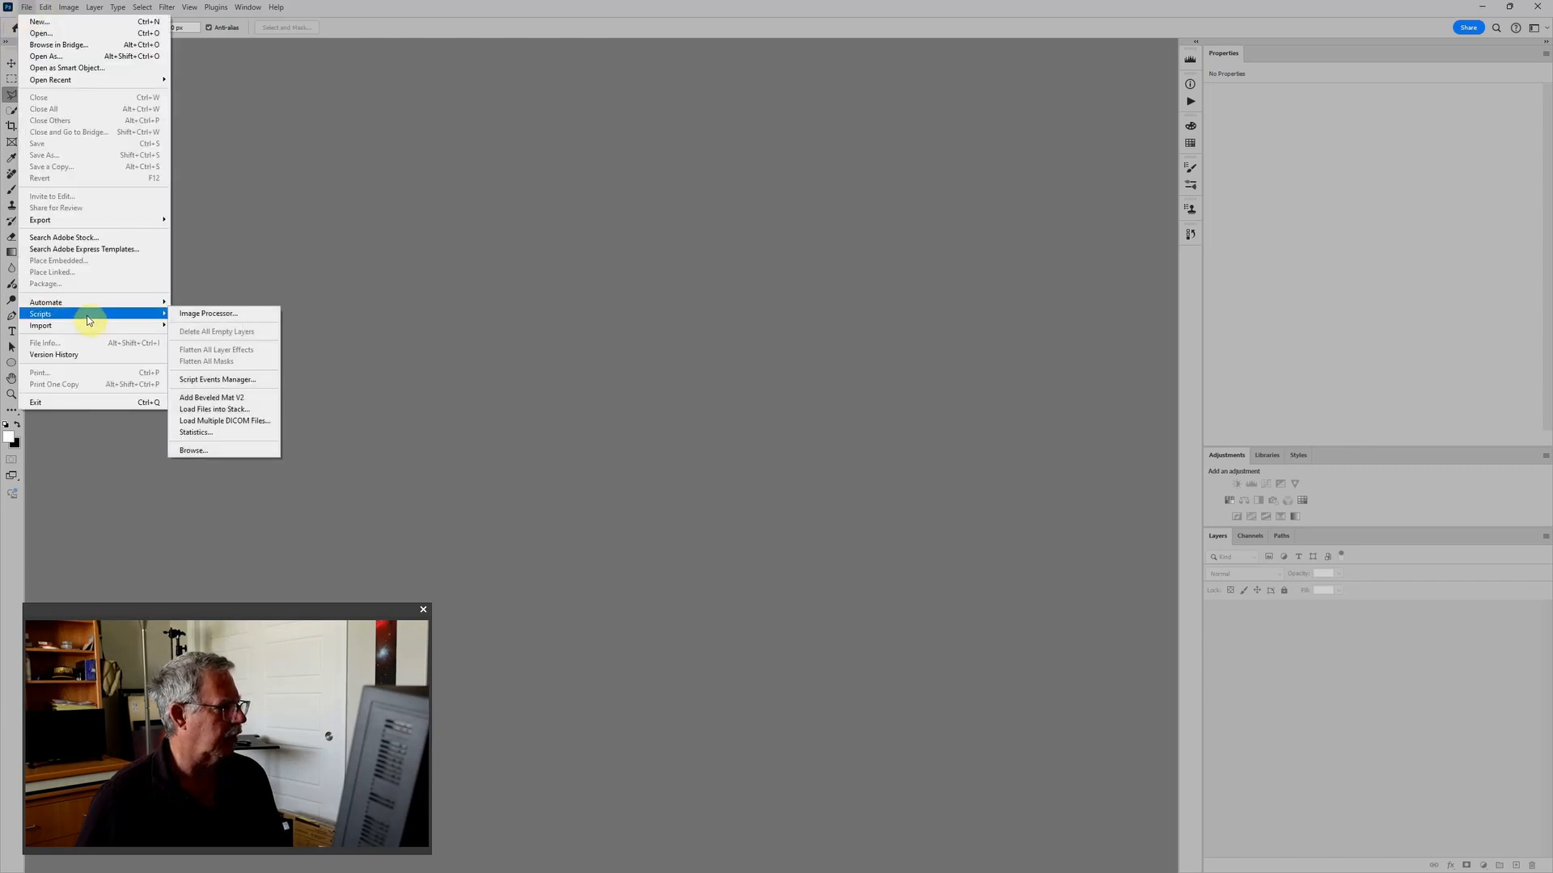
{"action": "left_click", "coordinate": [244, 413]}
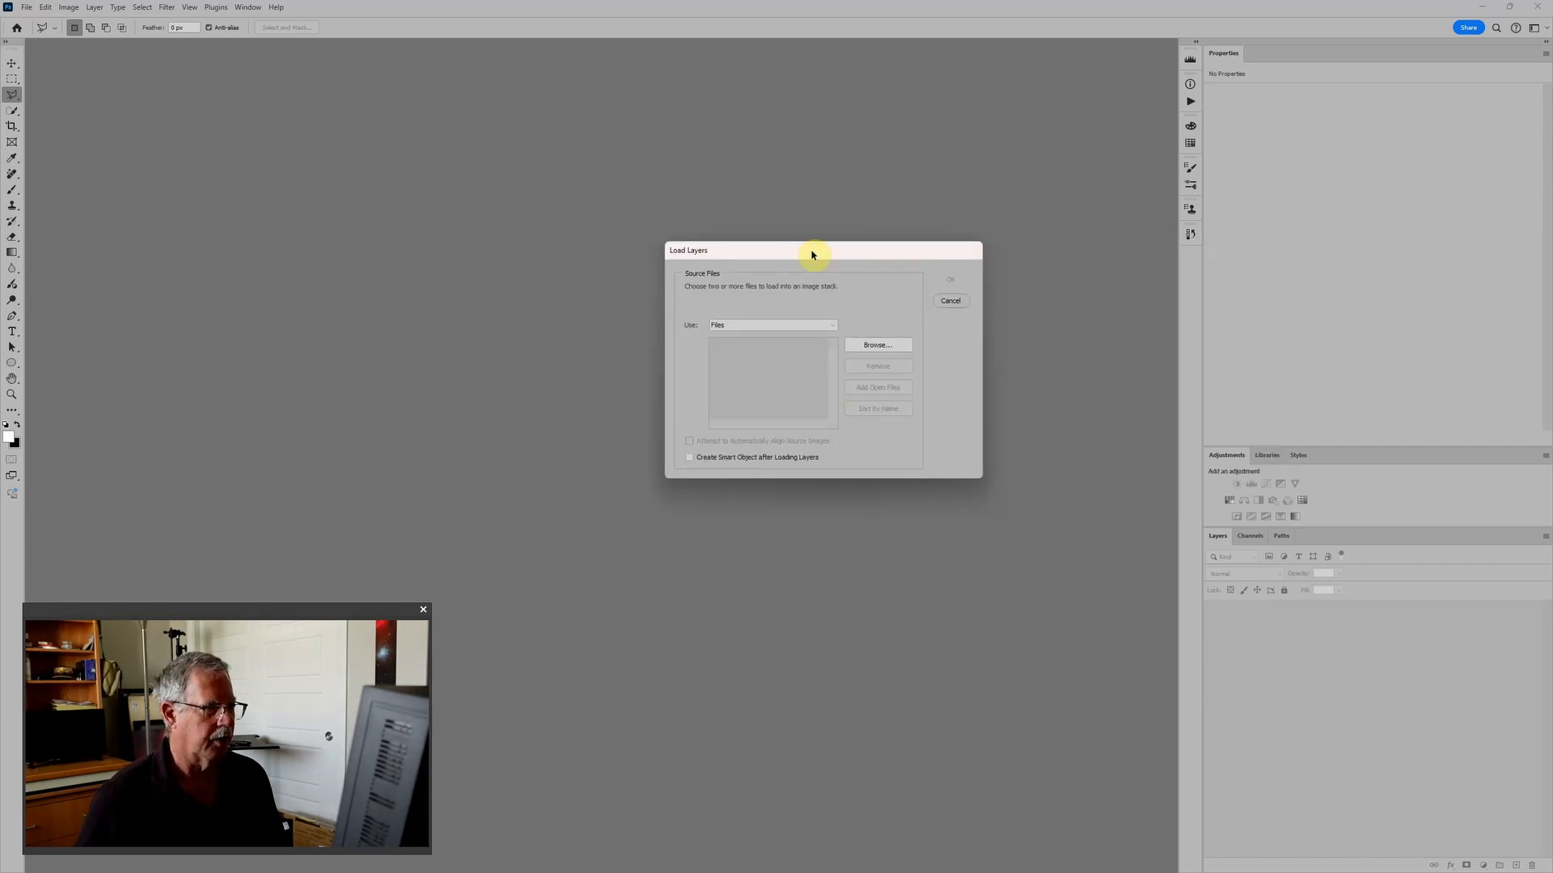
{"action": "left_click", "coordinate": [876, 346]}
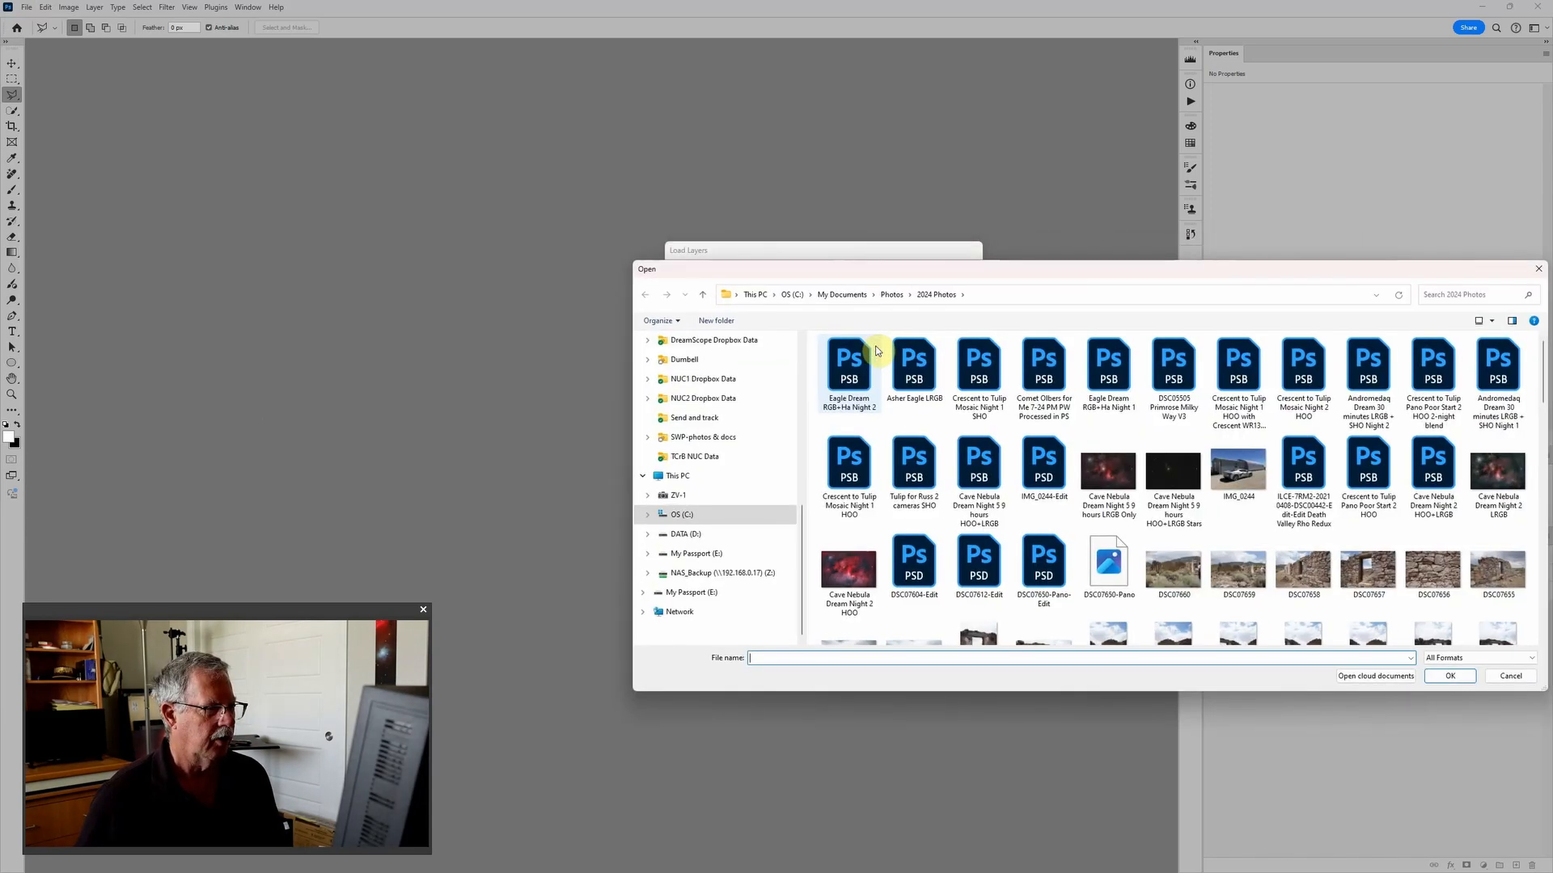
{"action": "left_click", "coordinate": [683, 535]}
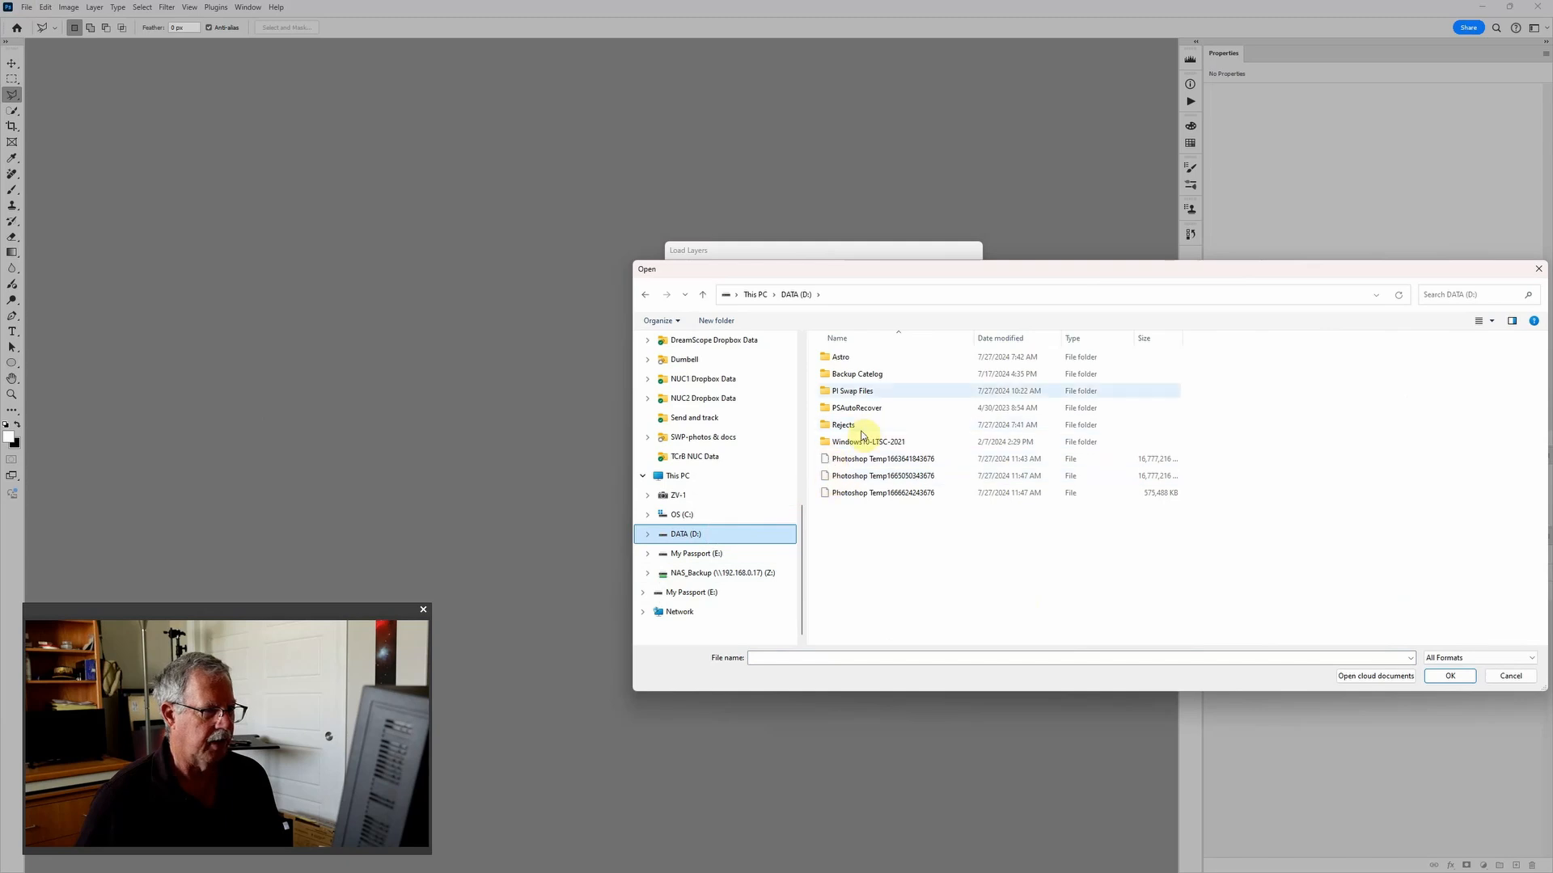
{"action": "double_click", "coordinate": [851, 391]}
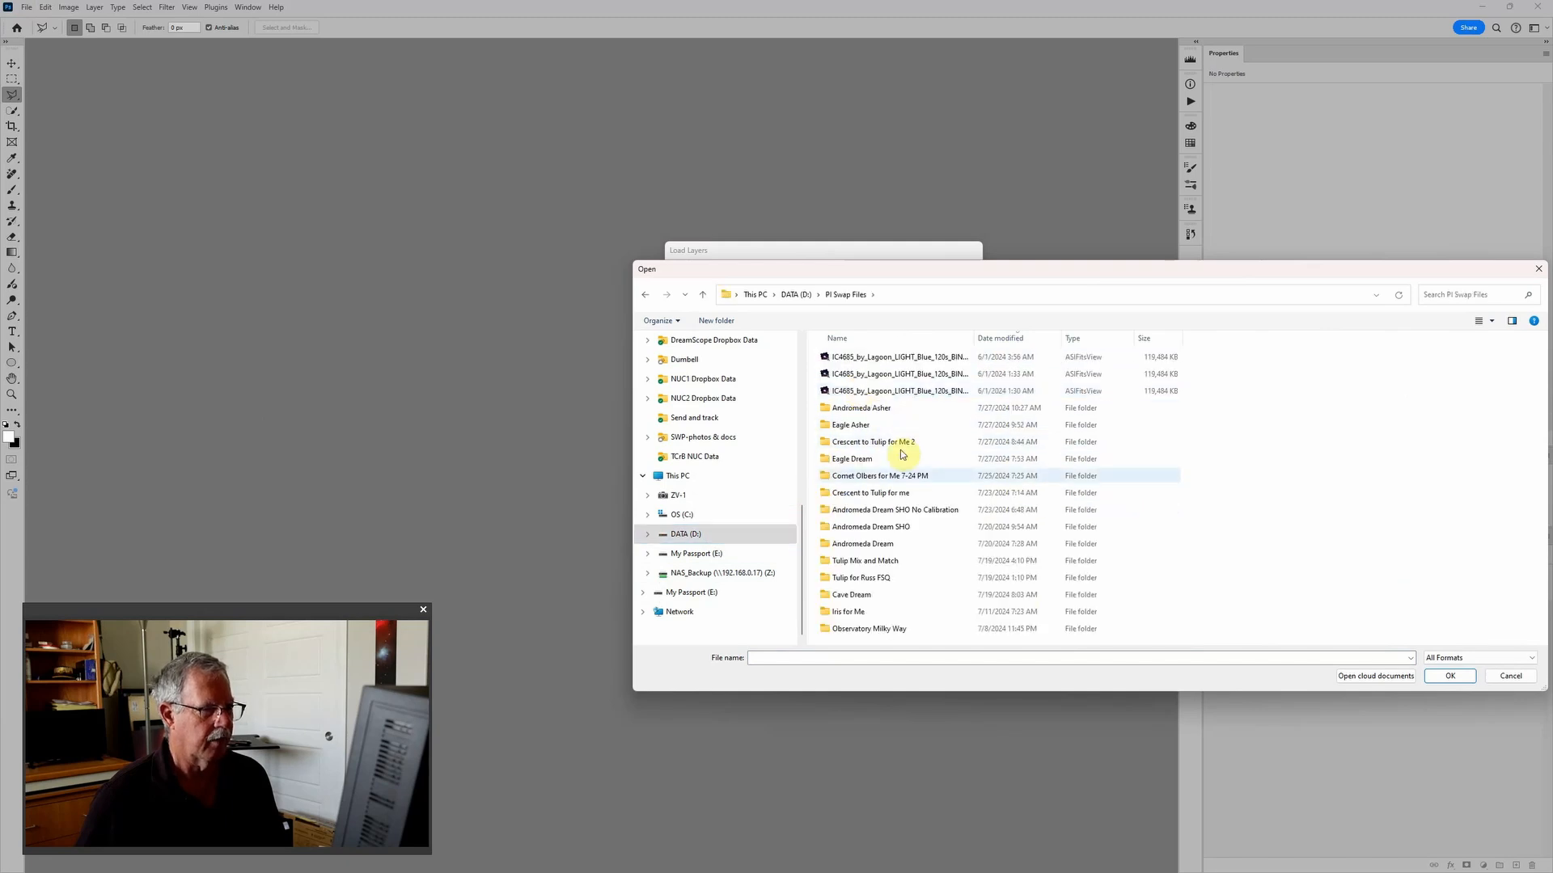
{"action": "double_click", "coordinate": [874, 442]}
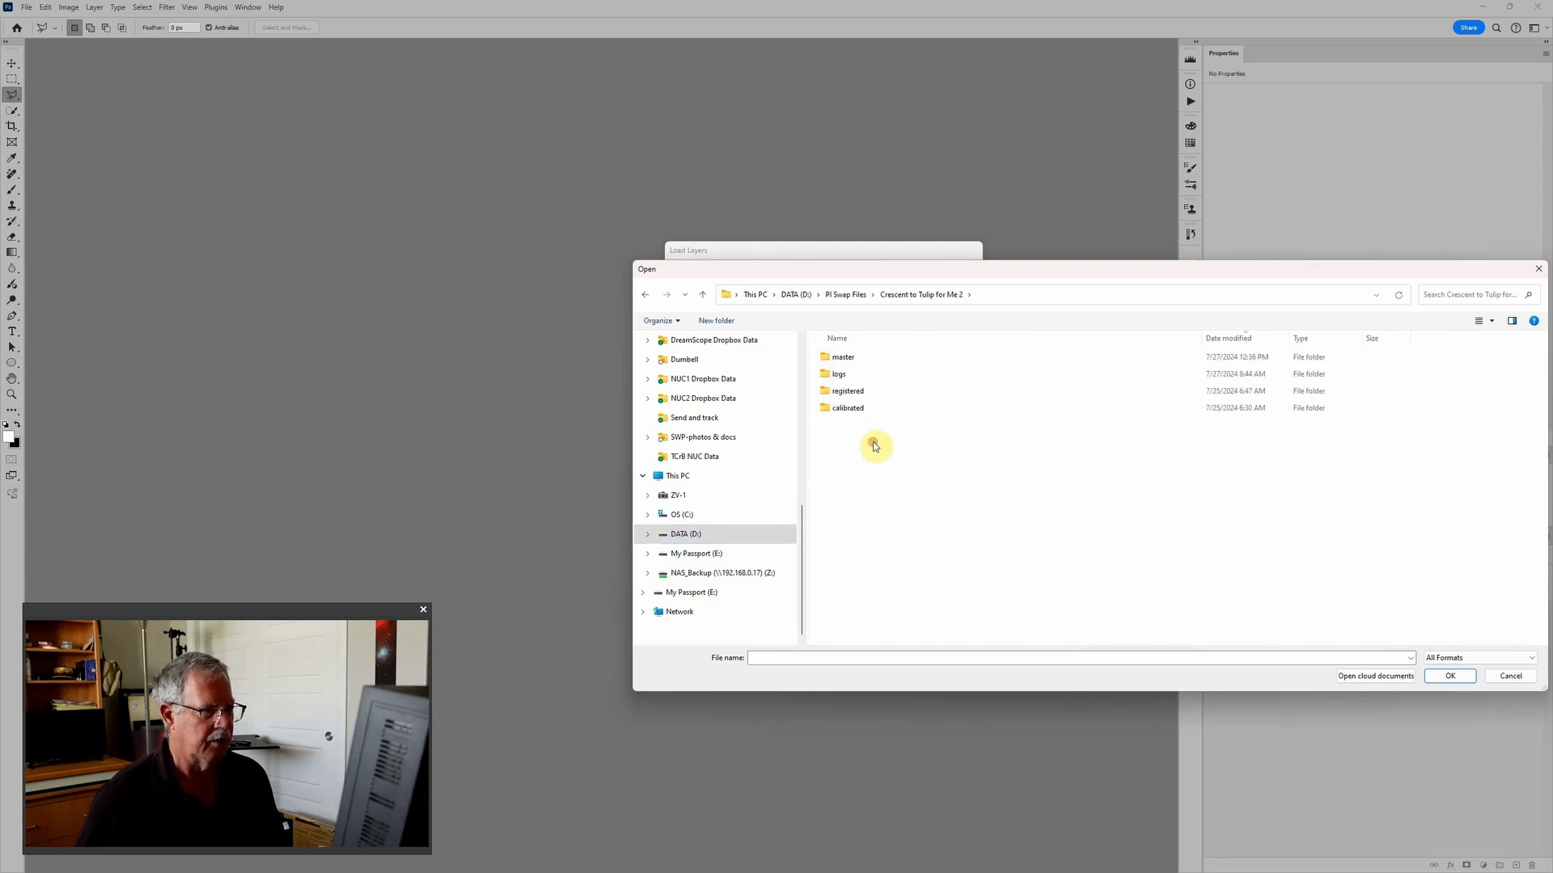
{"action": "double_click", "coordinate": [843, 357]}
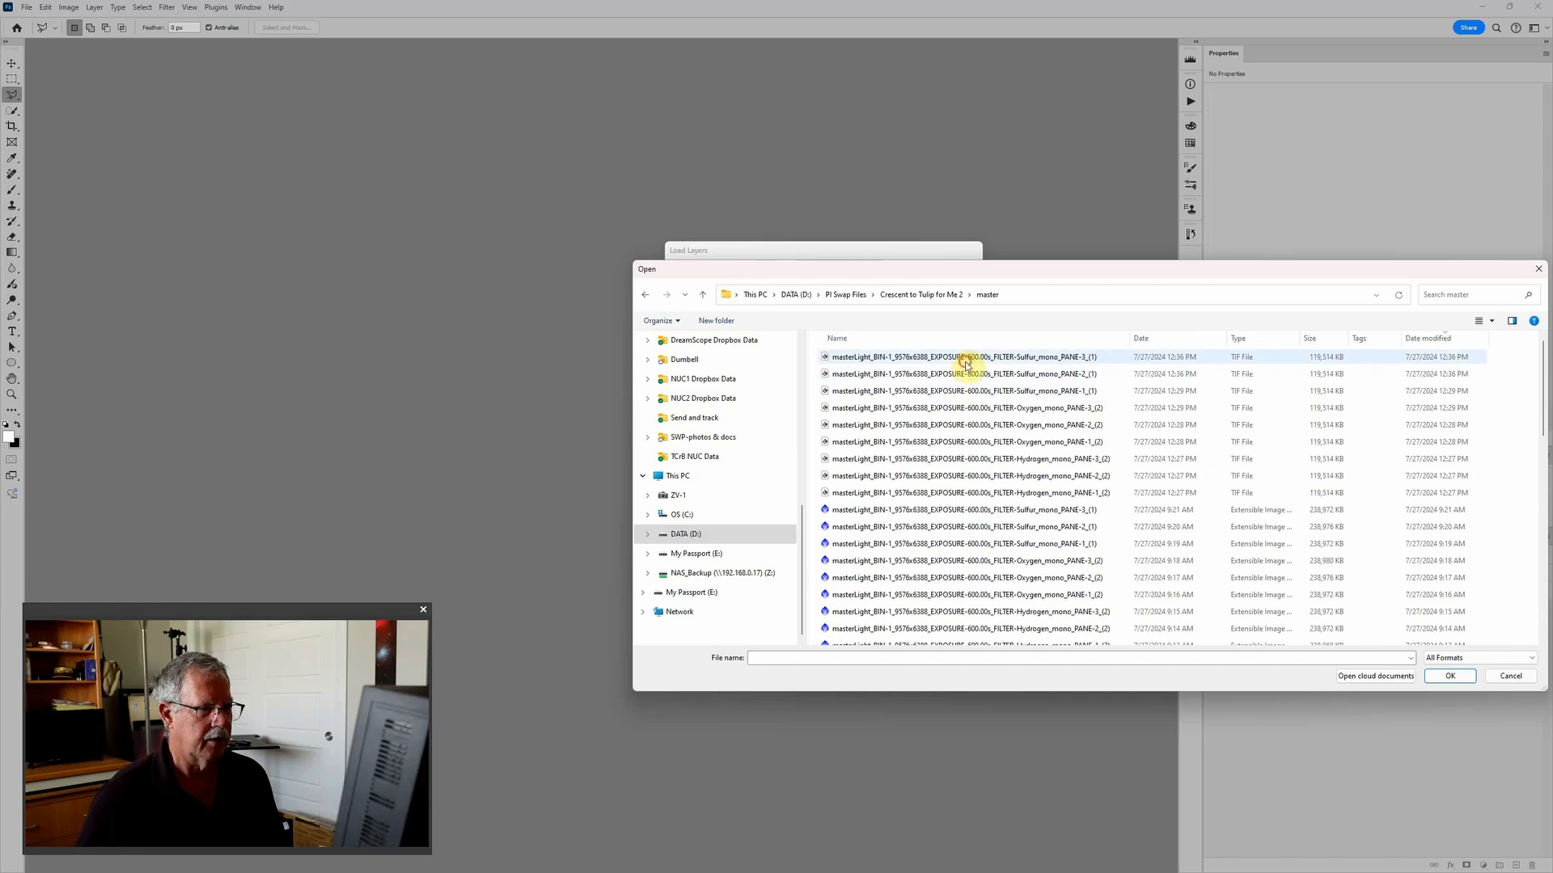
{"action": "left_click", "coordinate": [958, 357]}
{"action": "left_click", "coordinate": [895, 492], "text": "shift"}
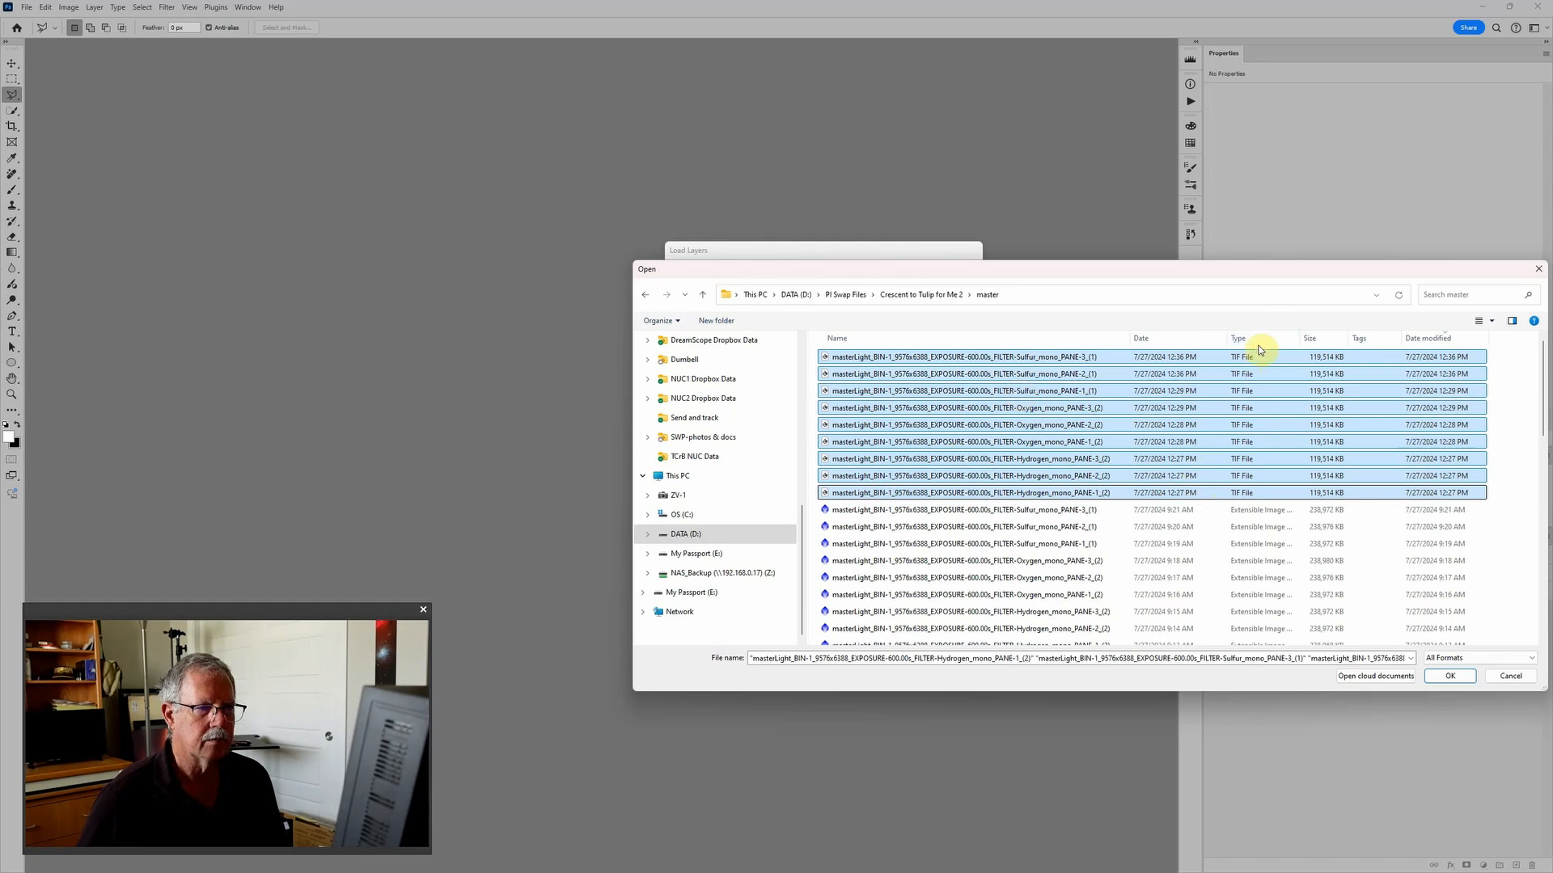
{"action": "left_click", "coordinate": [1430, 339]}
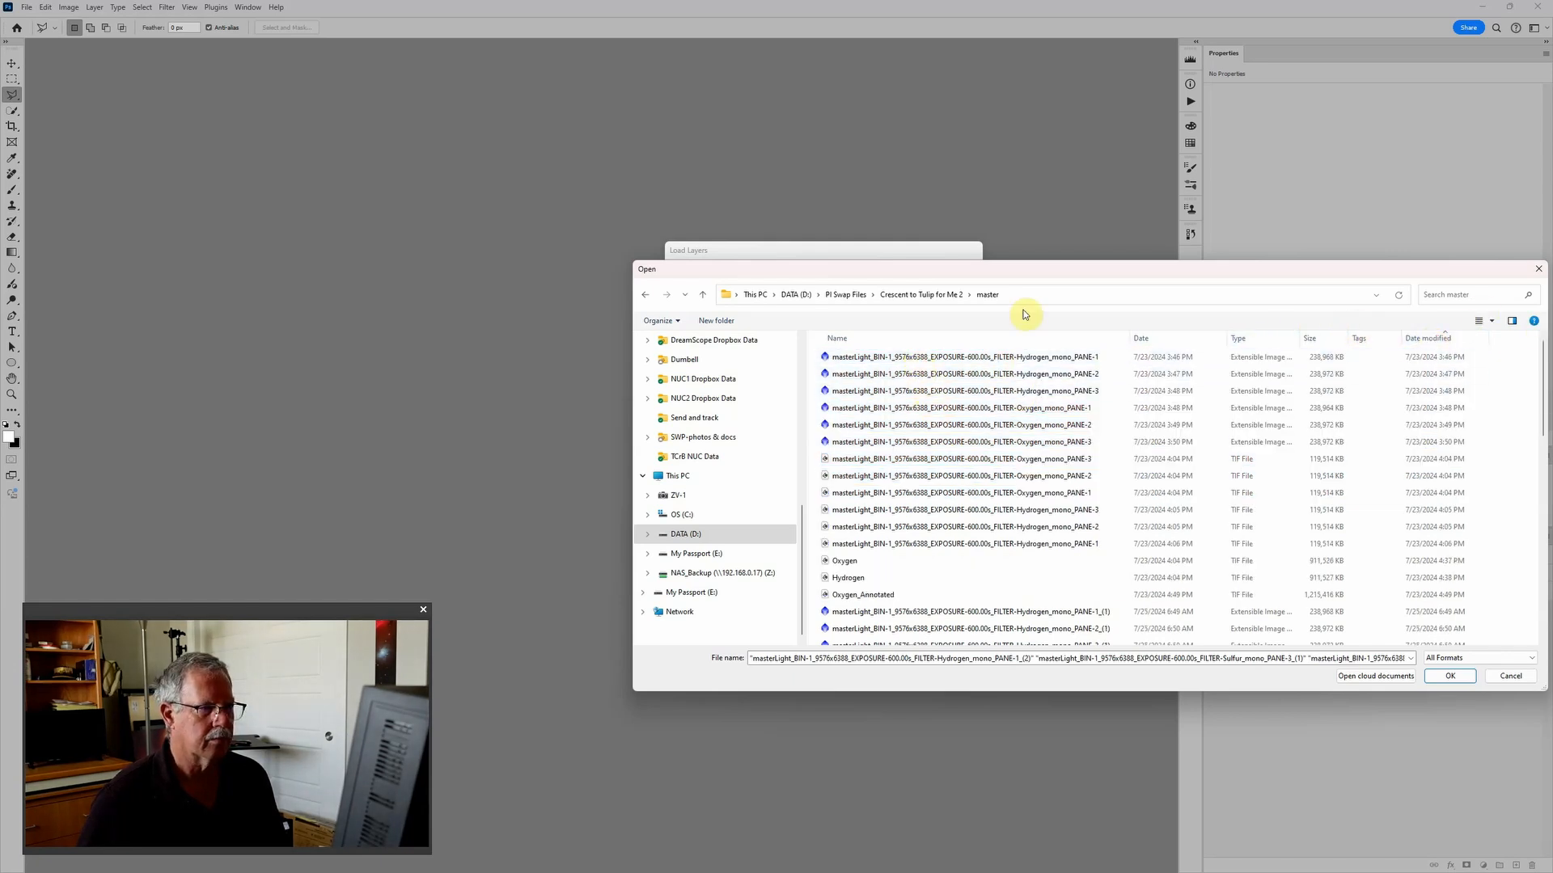
{"action": "left_click", "coordinate": [845, 294]}
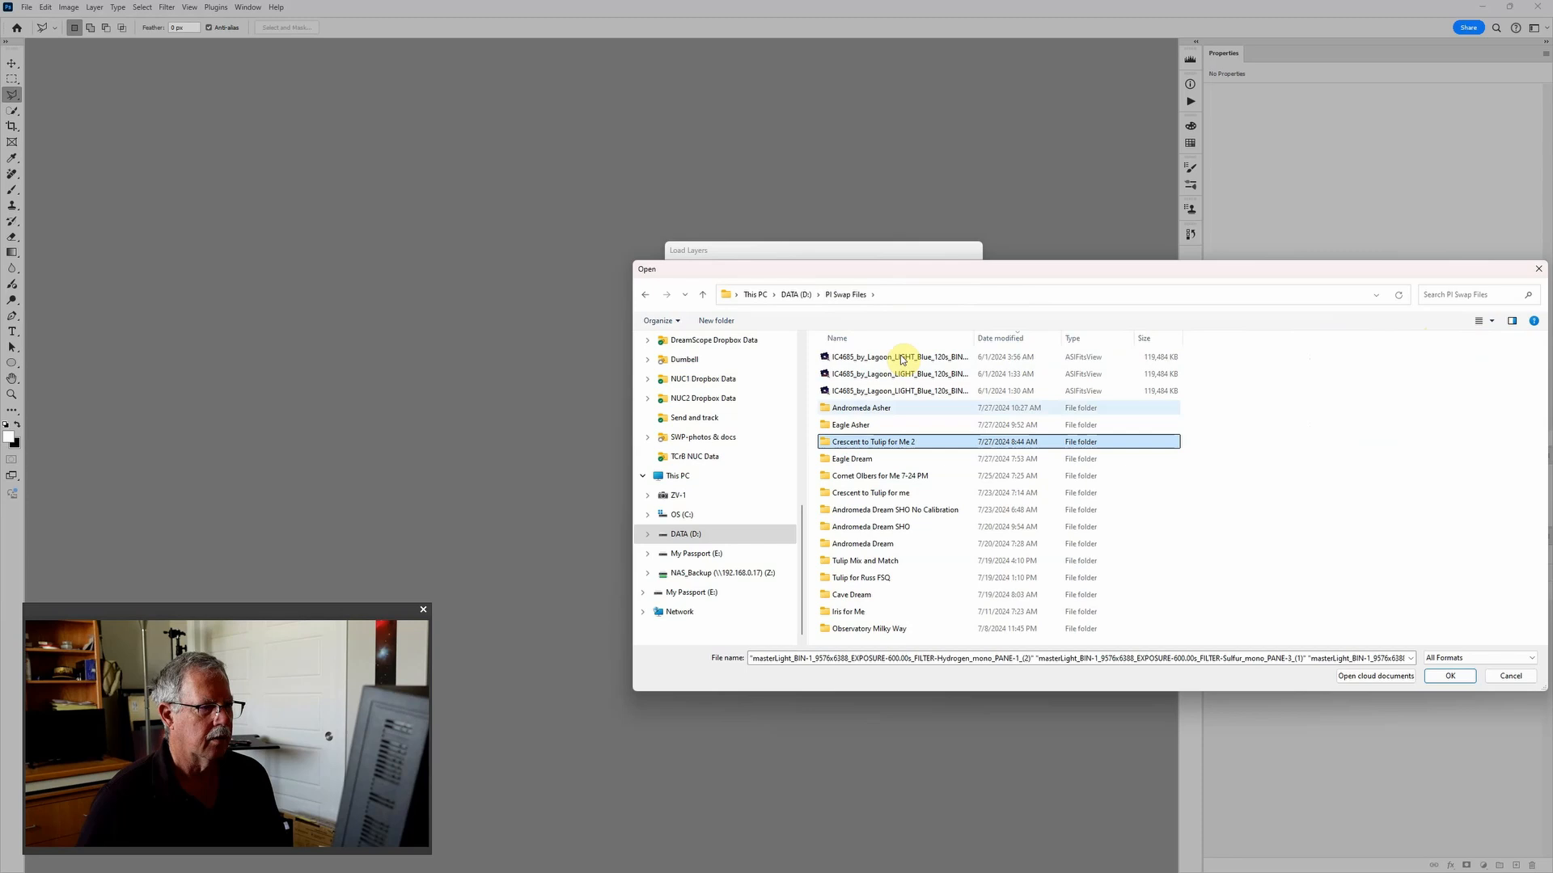
{"action": "double_click", "coordinate": [881, 442]}
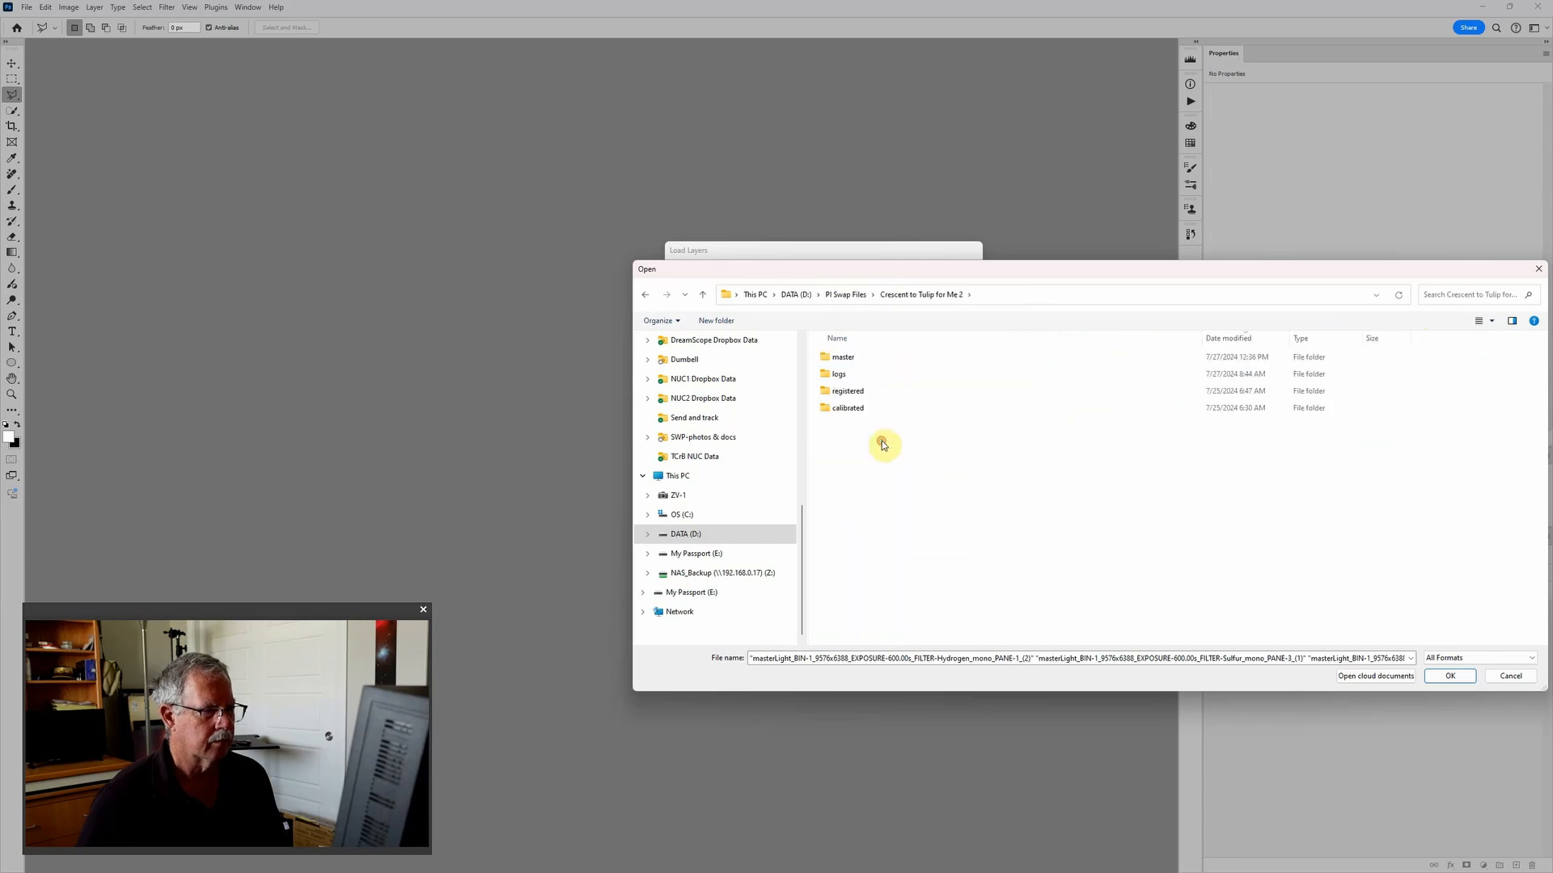
{"action": "double_click", "coordinate": [852, 357]}
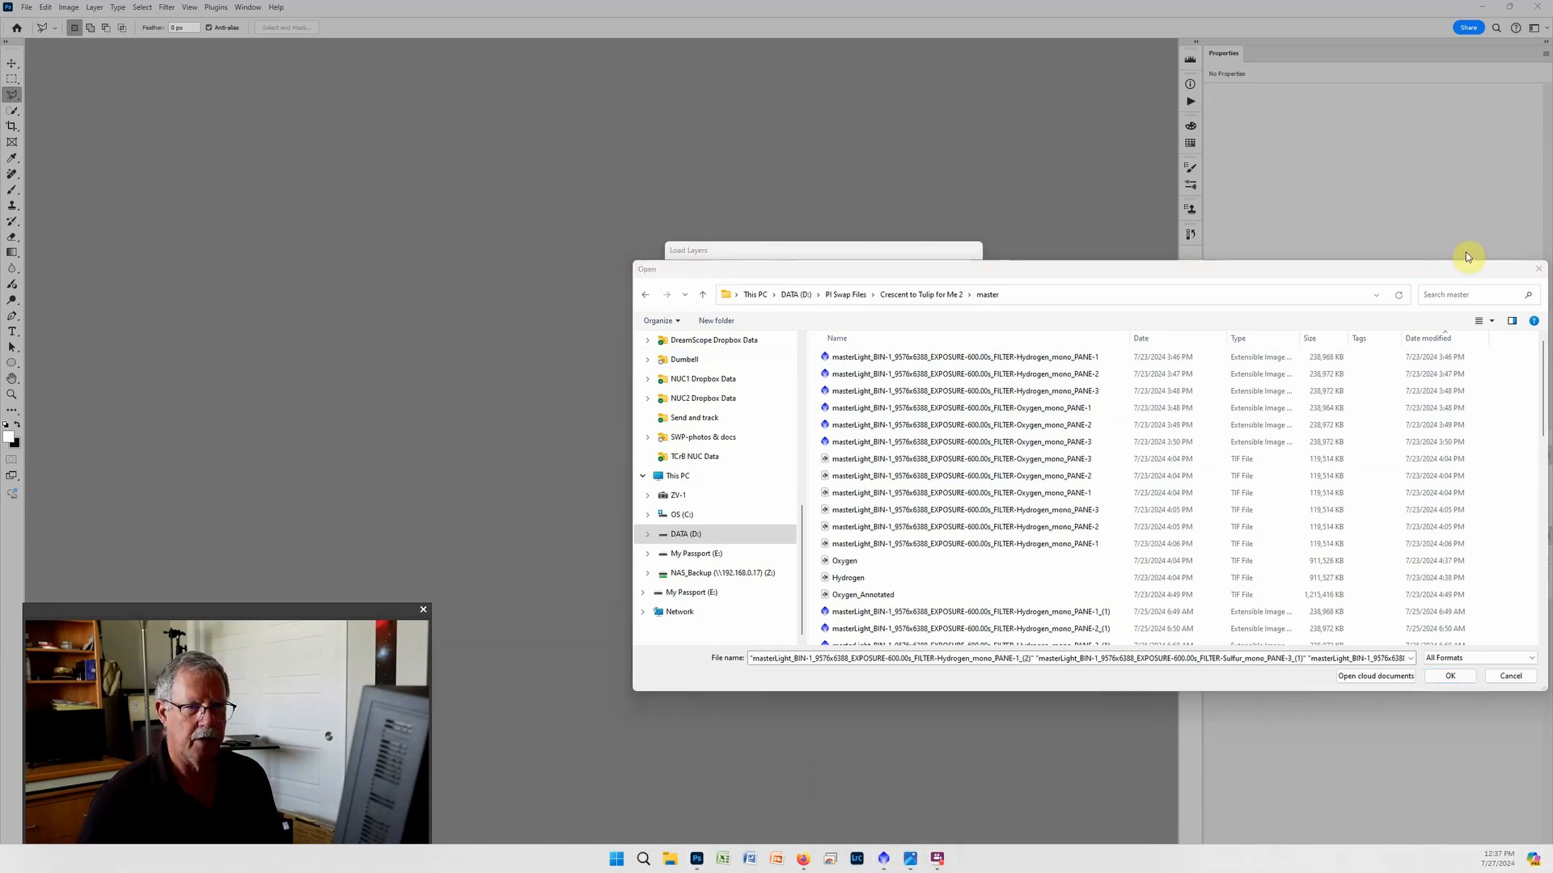
{"action": "left_click", "coordinate": [1539, 270]}
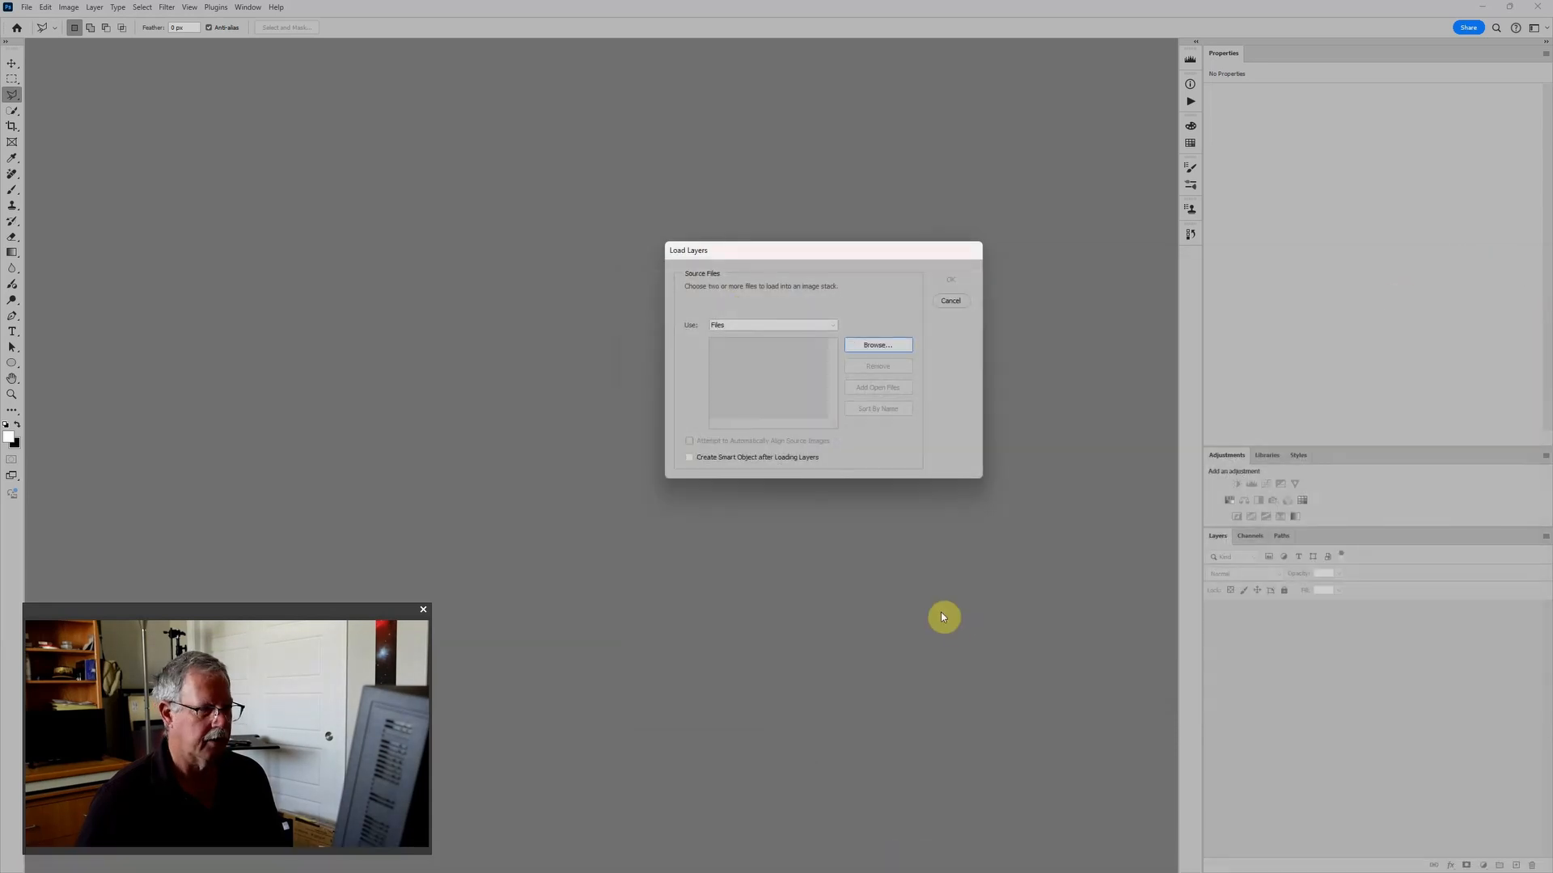
{"action": "left_click", "coordinate": [948, 307]}
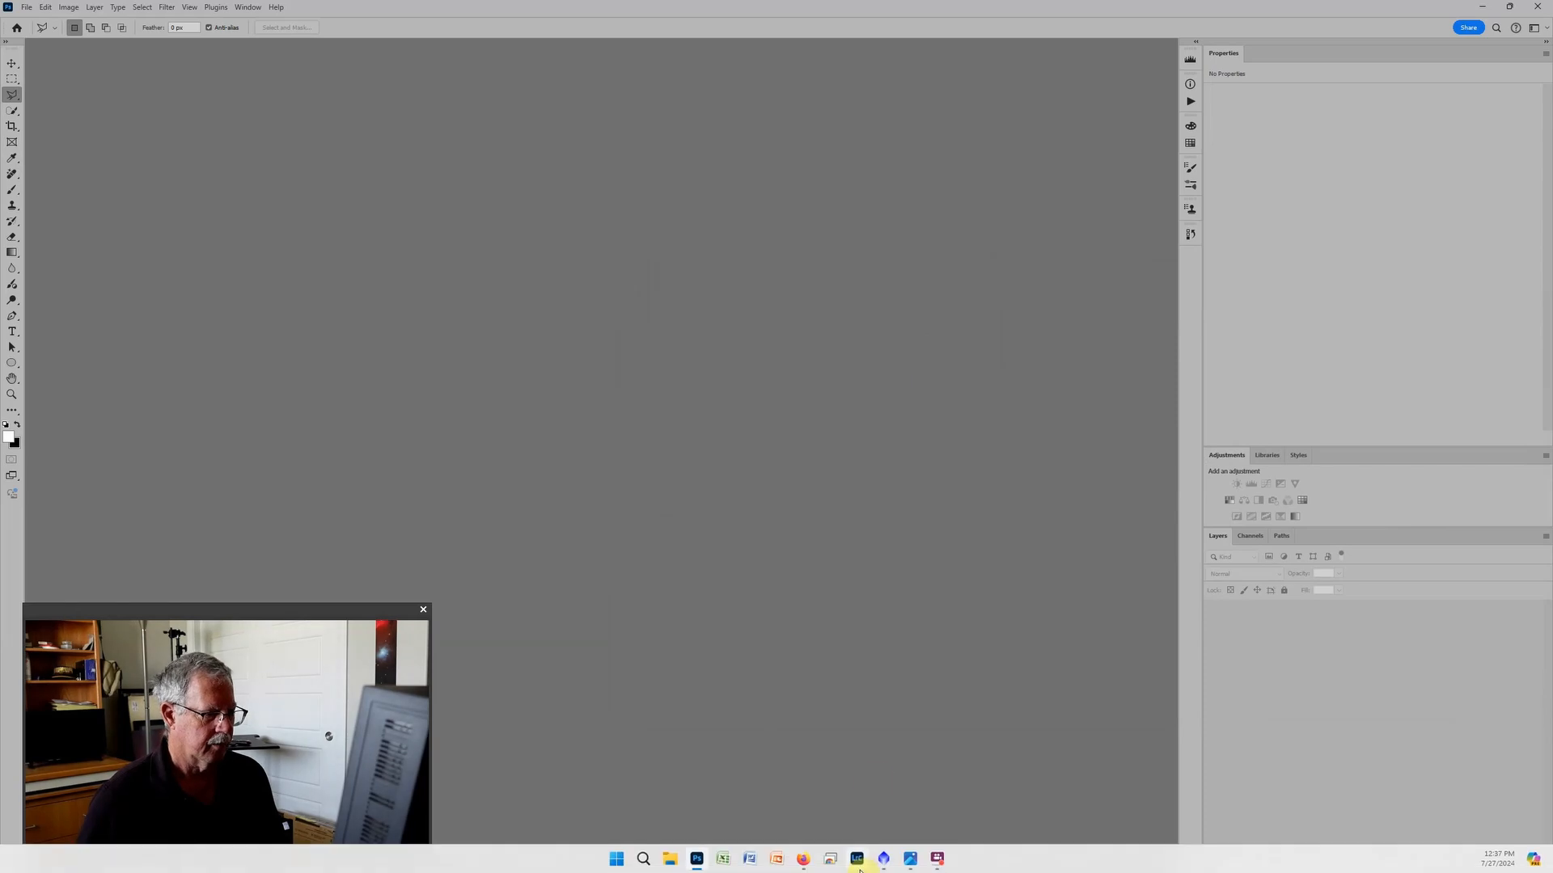
Switch to PixInsight, restore the Hydrogen PANE 1 master, and check which folder its Save As dialog points to, without saving
{"action": "left_click", "coordinate": [883, 859]}
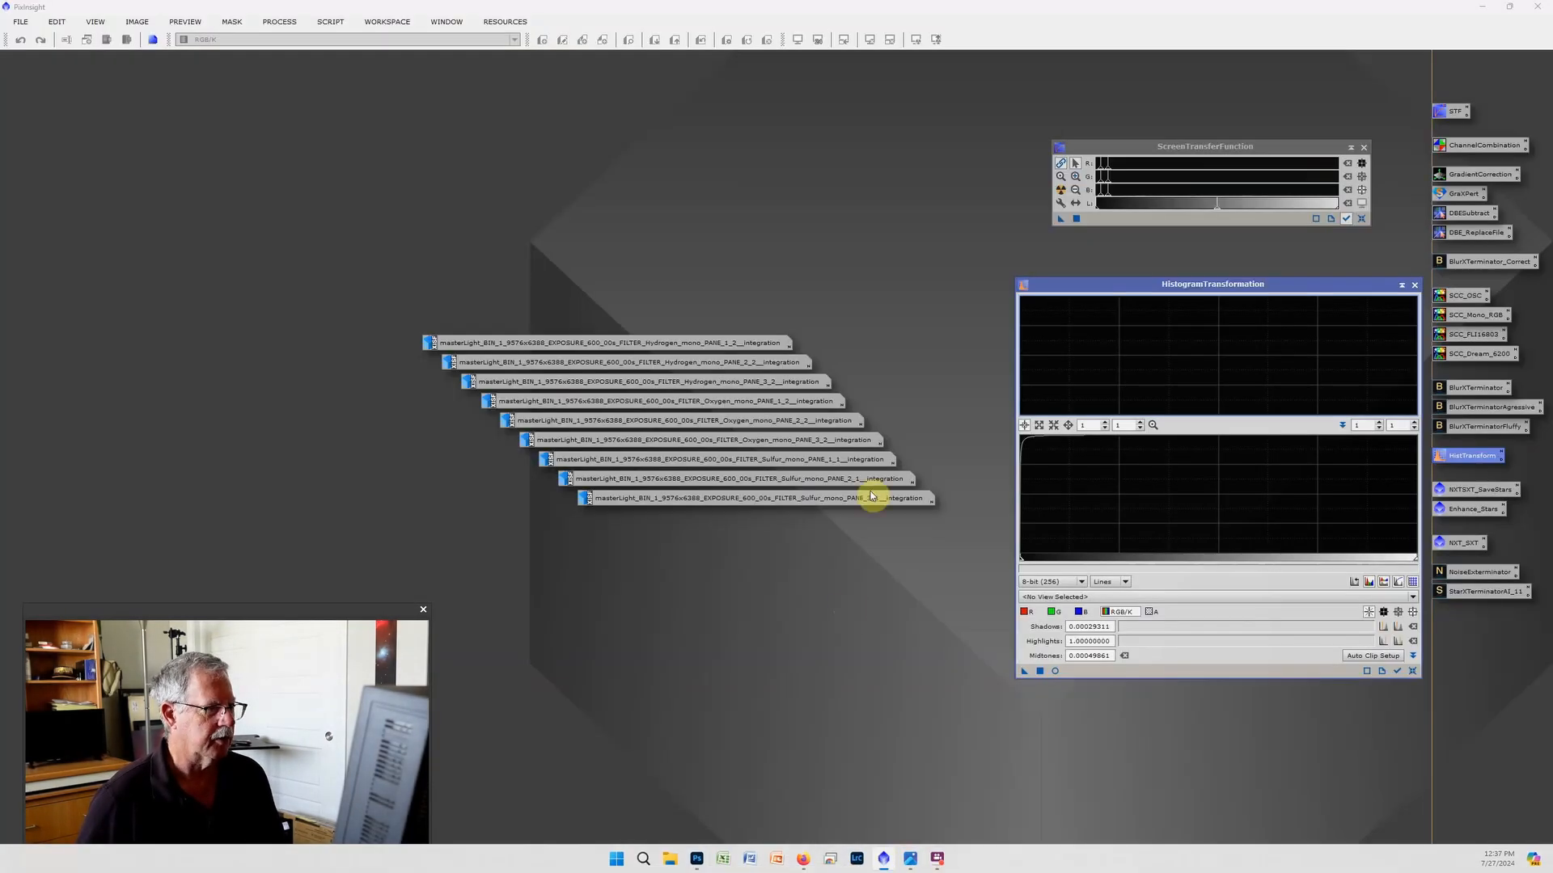
{"action": "double_click", "coordinate": [652, 343]}
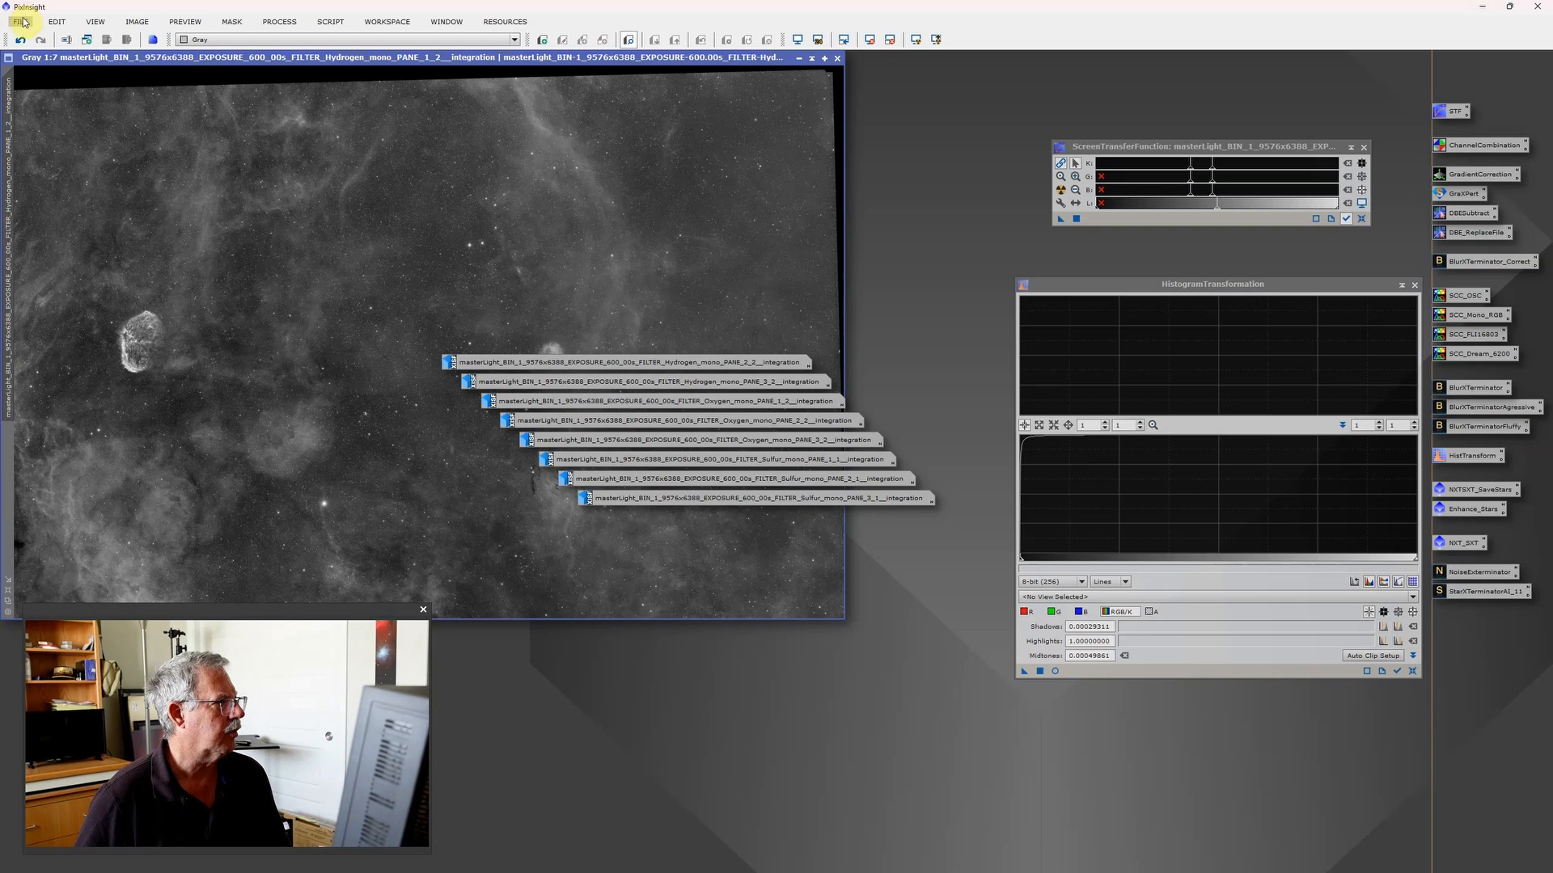
{"action": "left_click", "coordinate": [21, 21]}
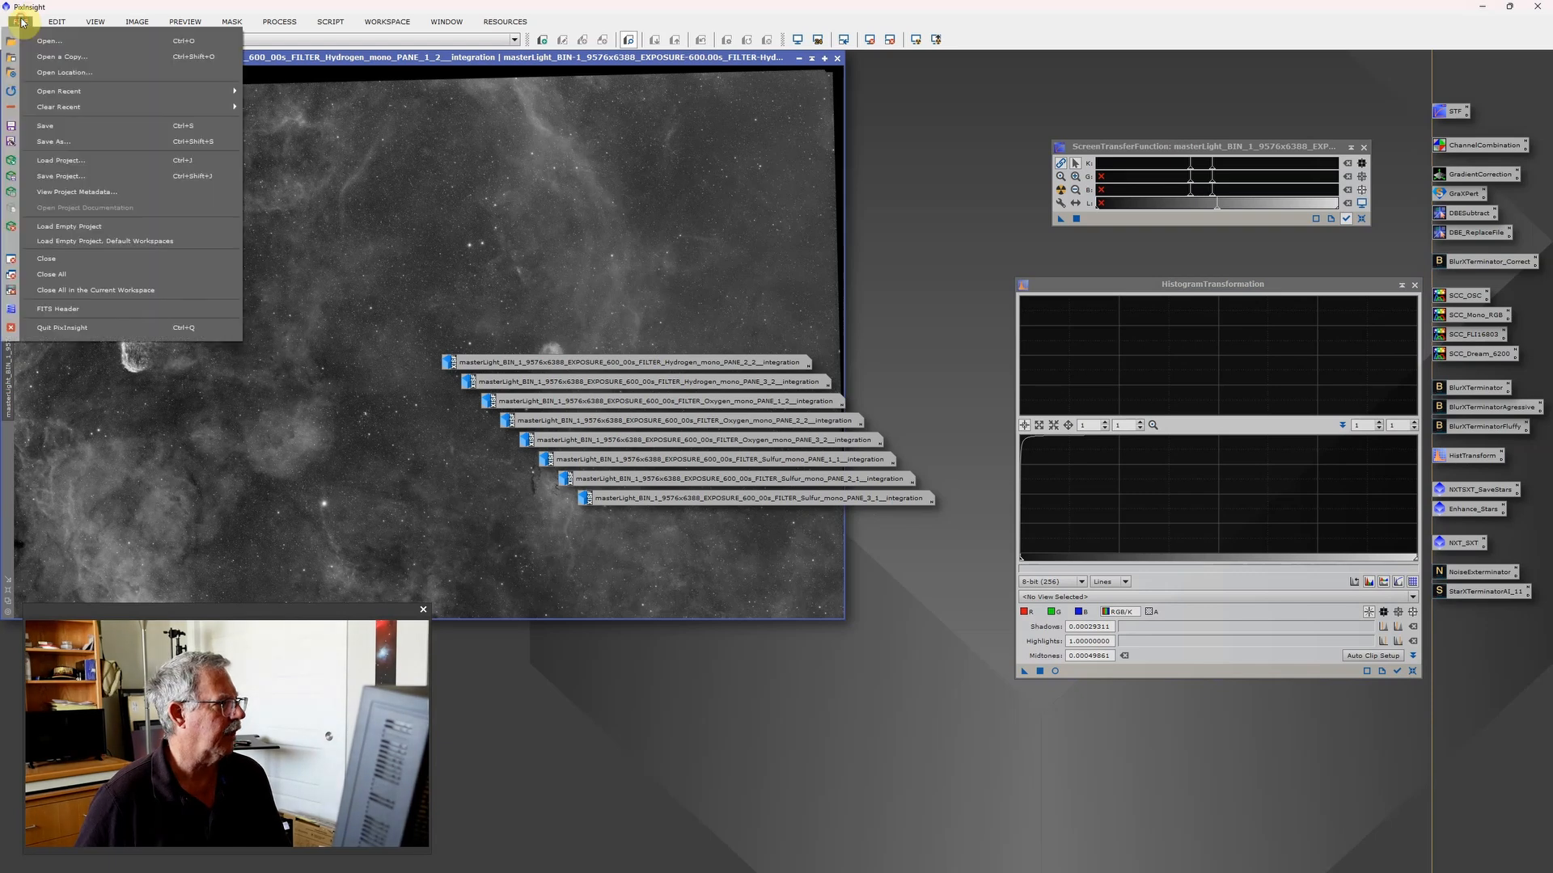
{"action": "left_click", "coordinate": [59, 145]}
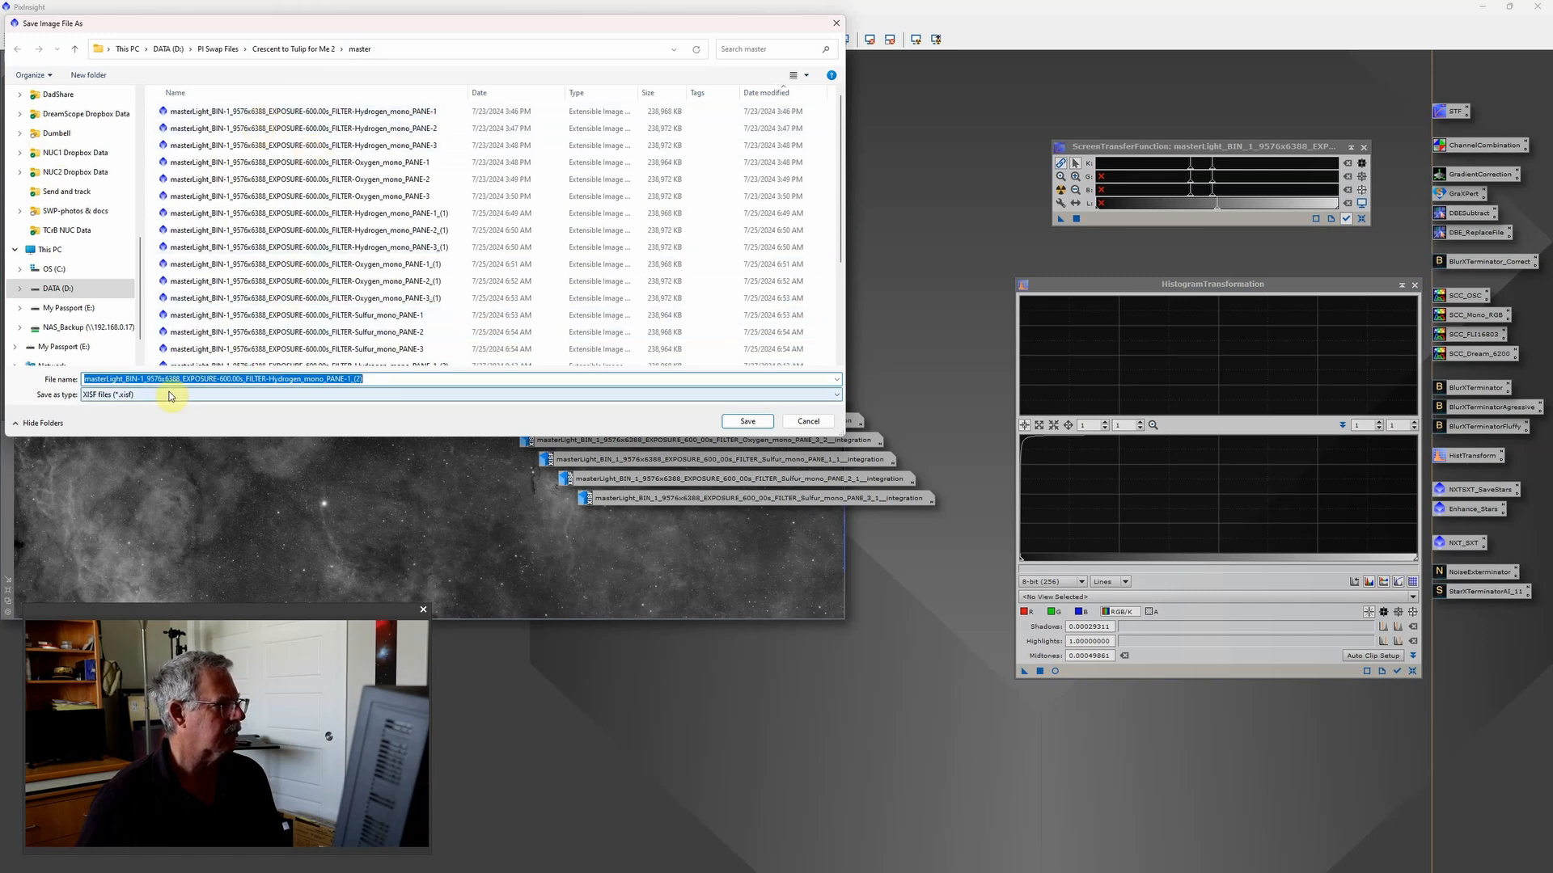
{"action": "left_click", "coordinate": [804, 423]}
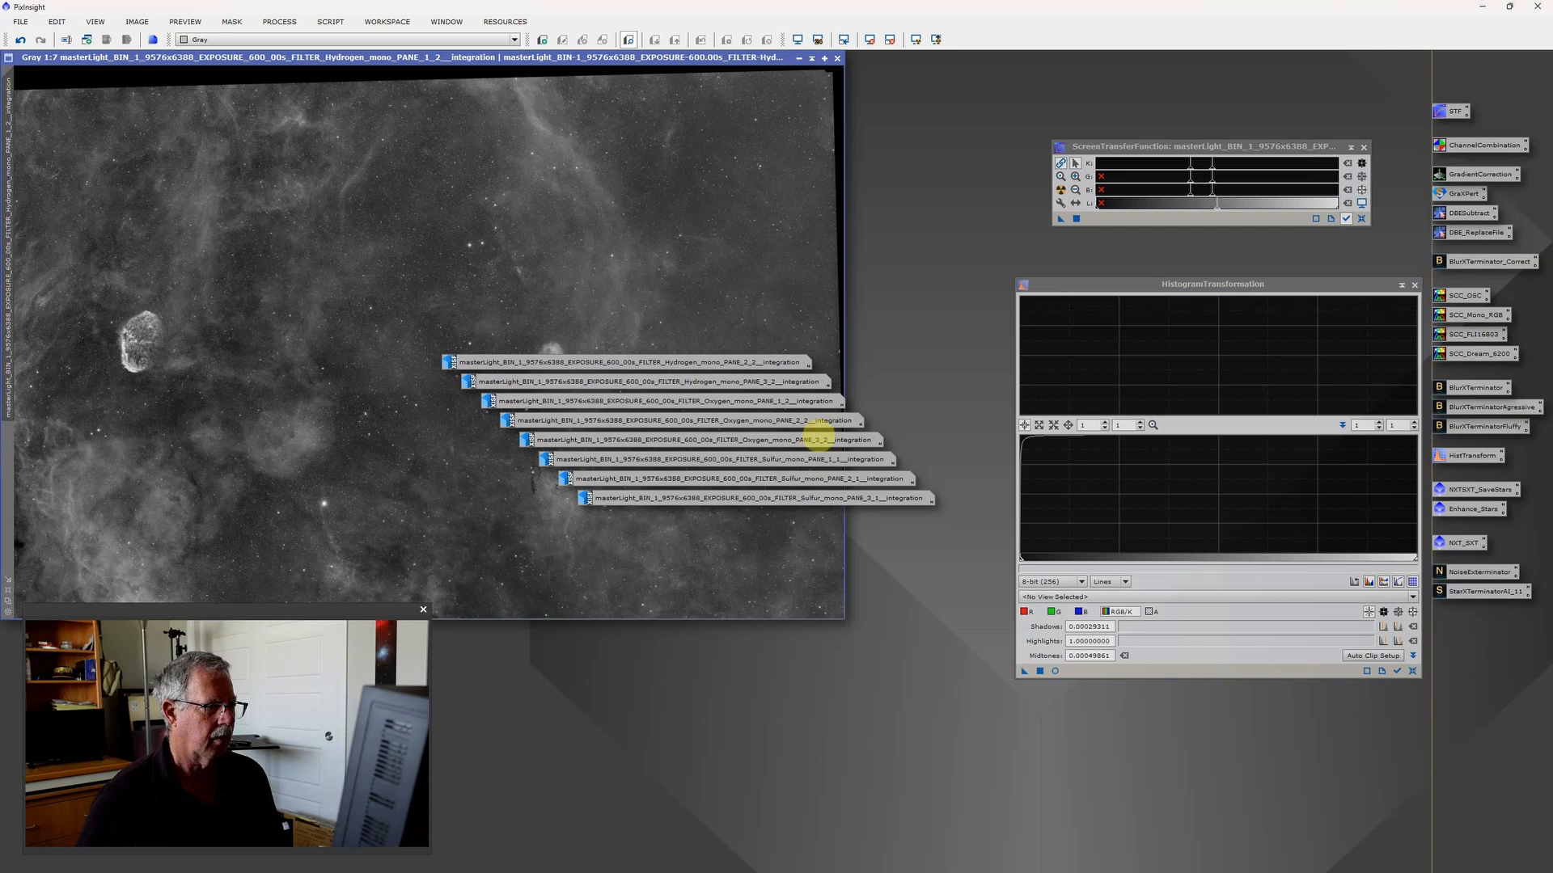
Switch to Photoshop, start Load Files into Stack, and browse to the master folder in D:\PI Swap Files\Crescent to Tulip for Me 2
{"action": "left_click", "coordinate": [700, 865]}
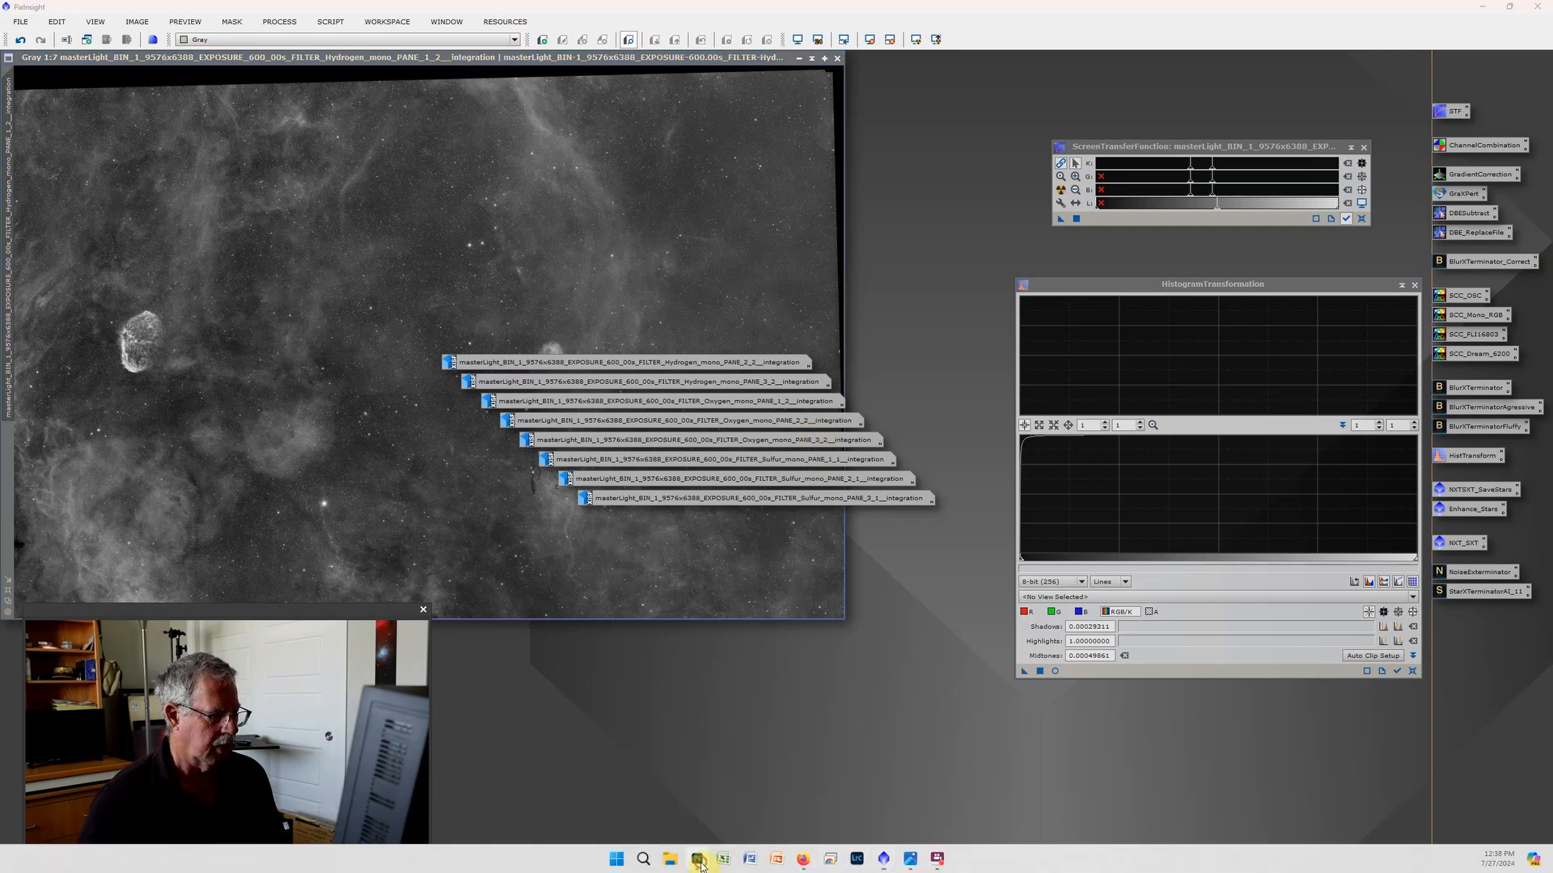
{"action": "left_click", "coordinate": [699, 862]}
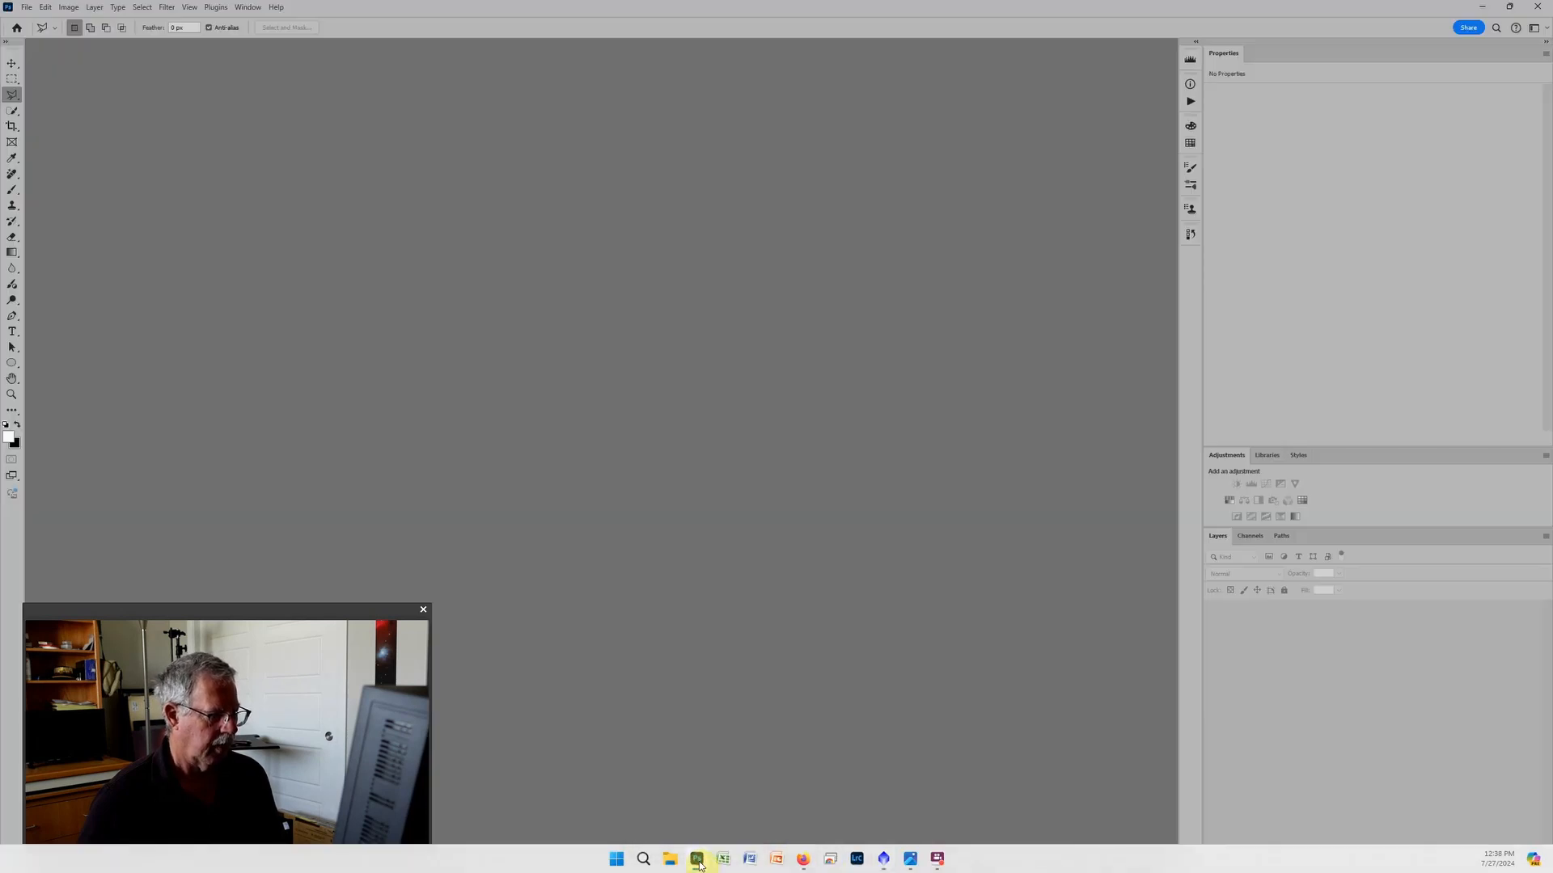
{"action": "left_click", "coordinate": [25, 14]}
{"action": "mouse_move", "coordinate": [73, 314]}
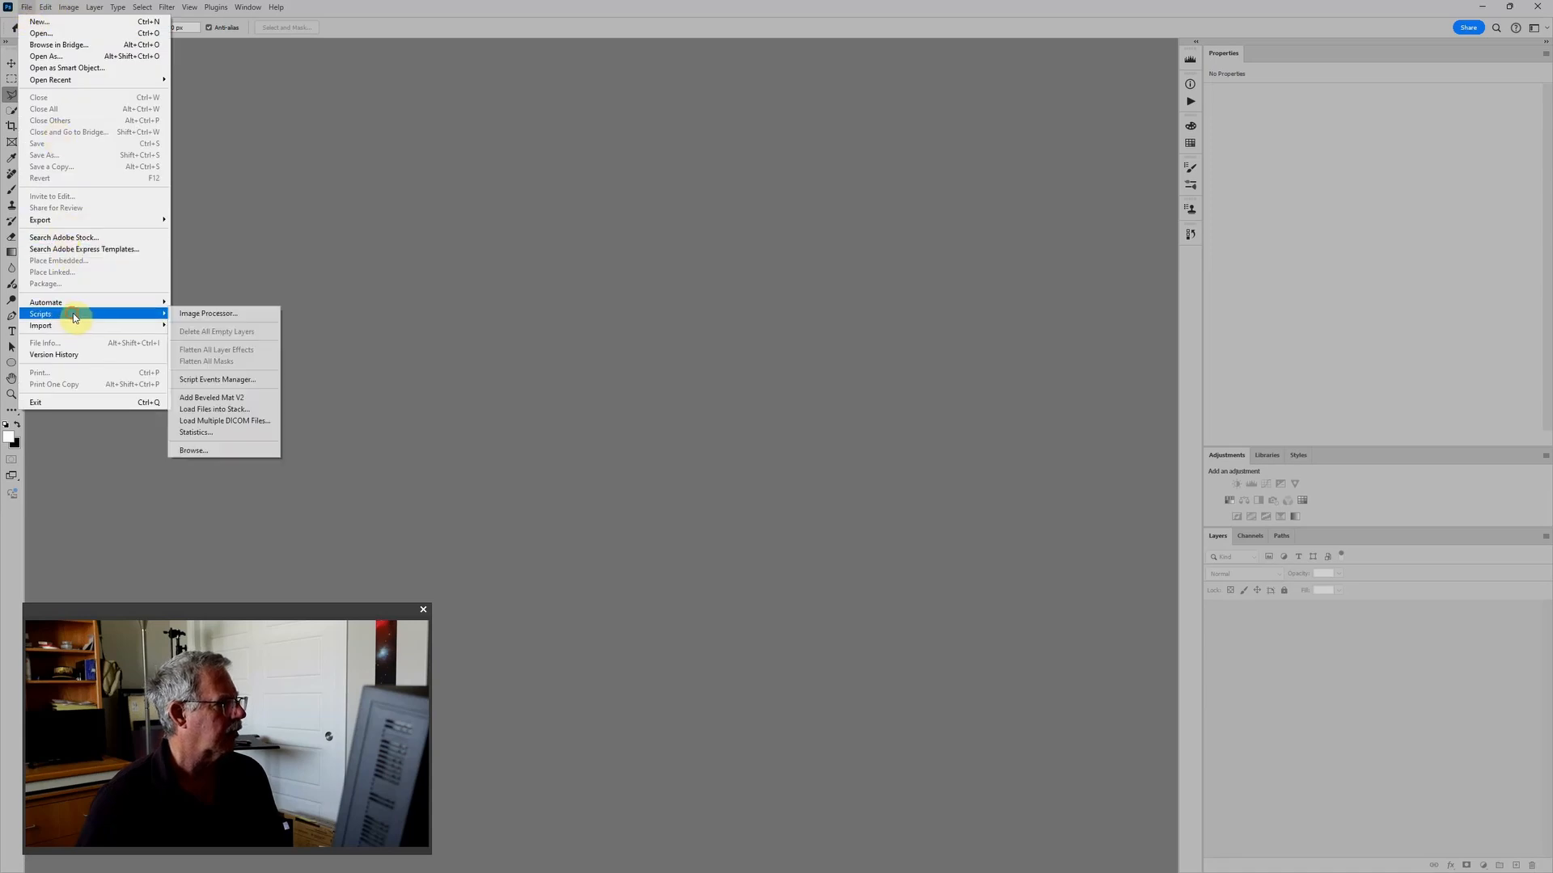
{"action": "left_click", "coordinate": [227, 410]}
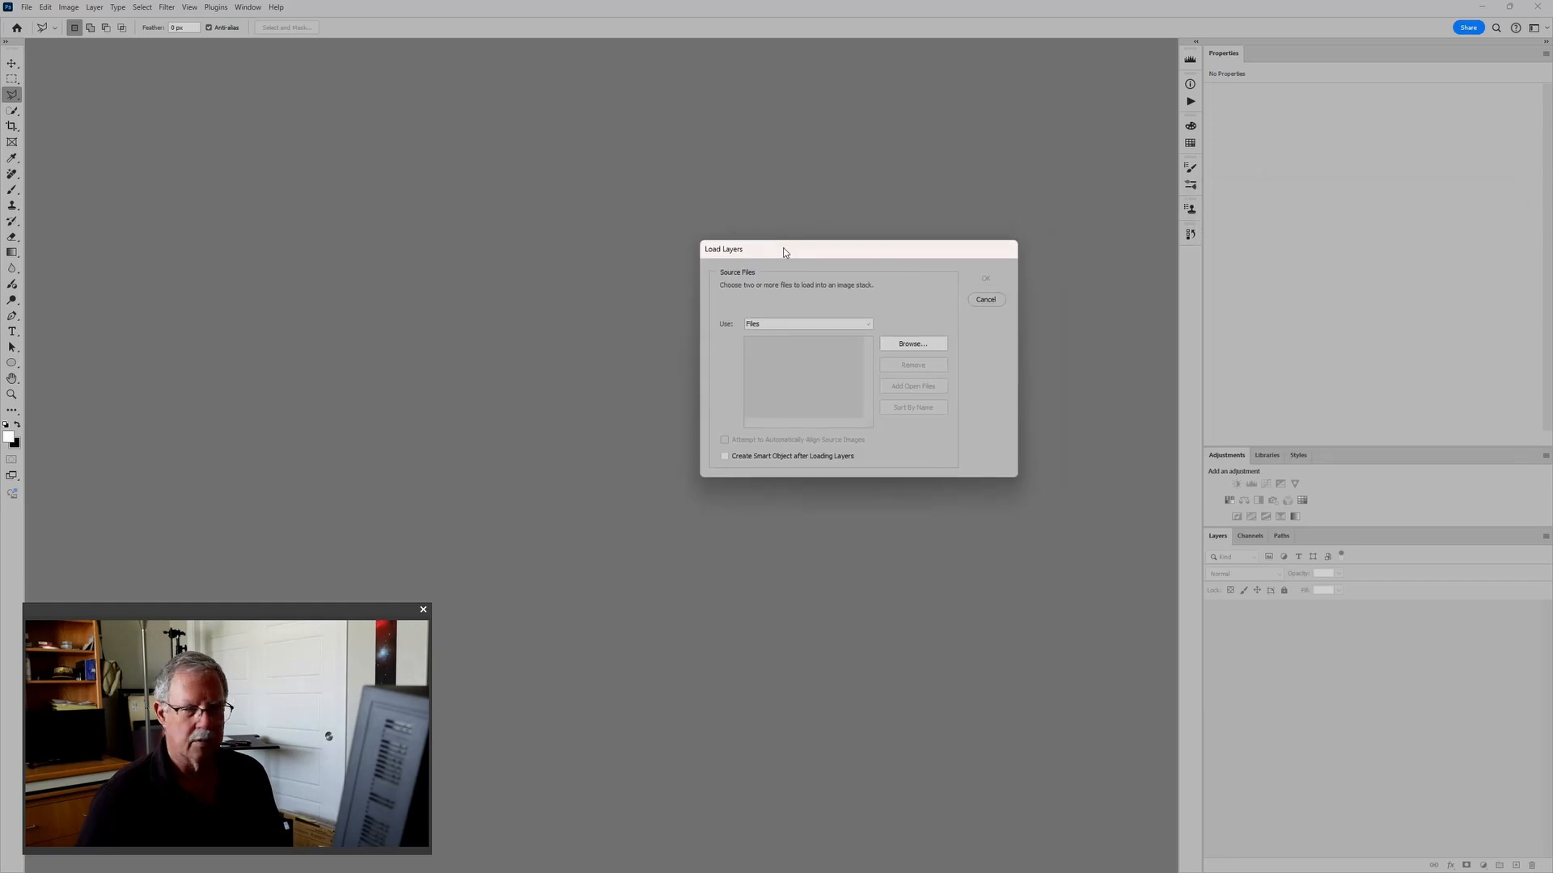
{"action": "left_click", "coordinate": [922, 345]}
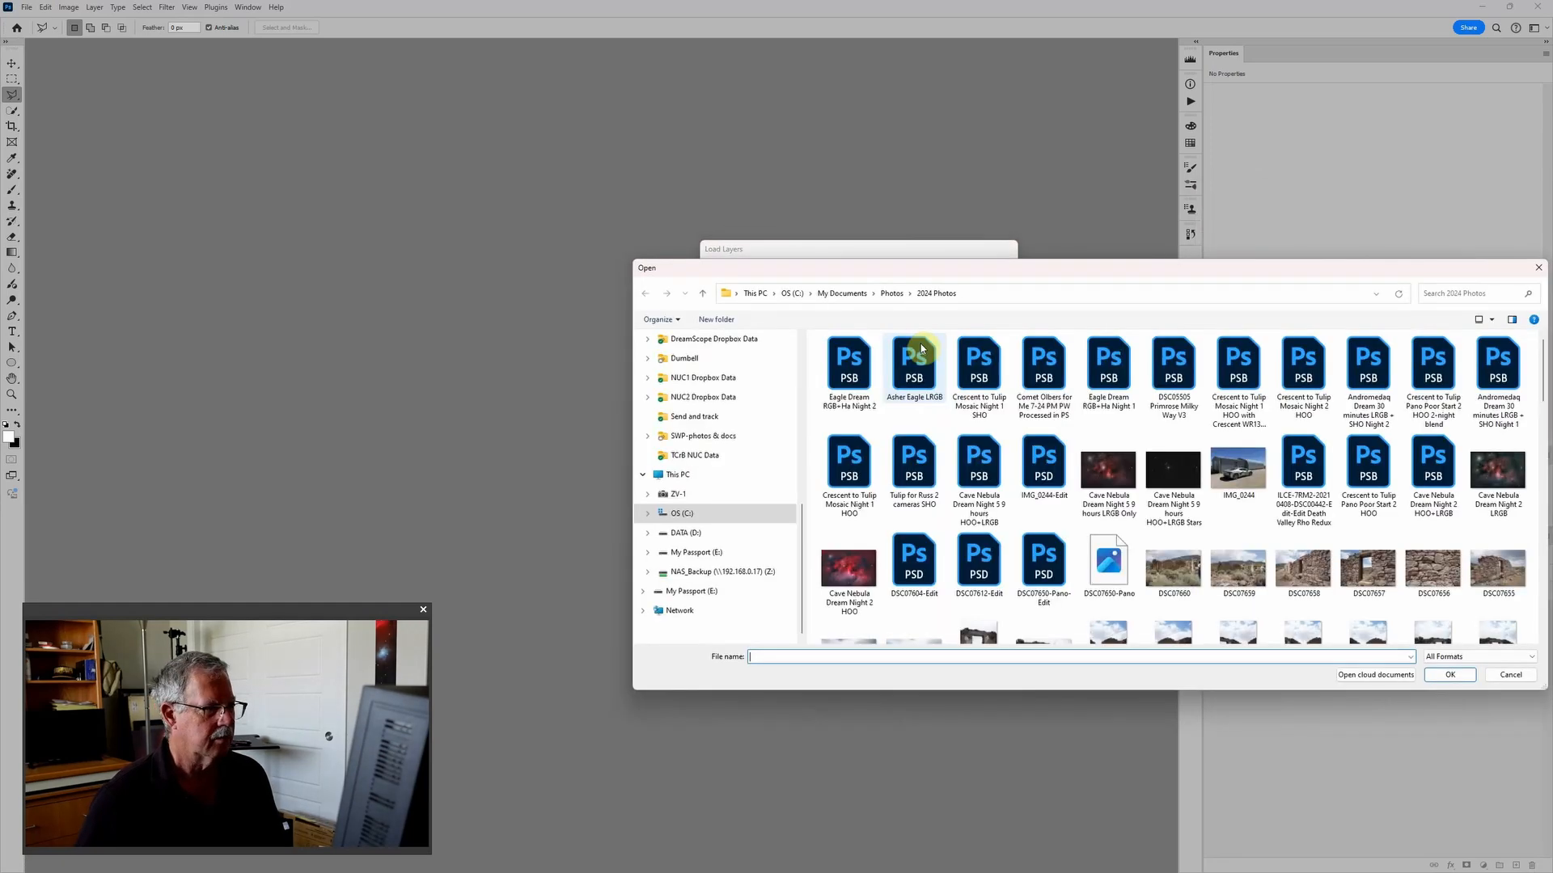
{"action": "left_click", "coordinate": [786, 536]}
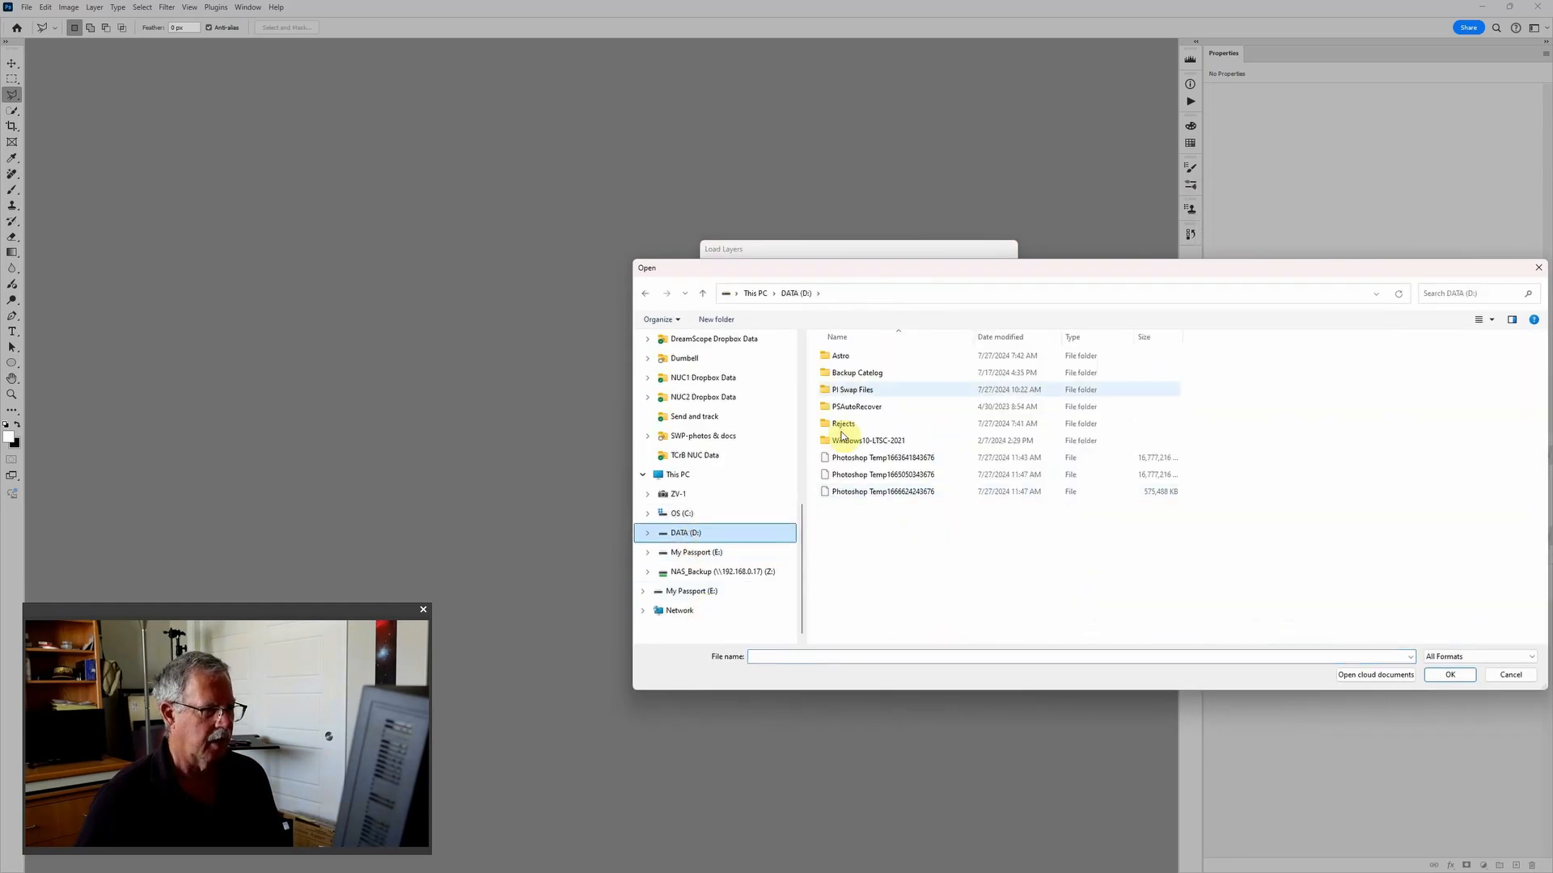
{"action": "double_click", "coordinate": [851, 390]}
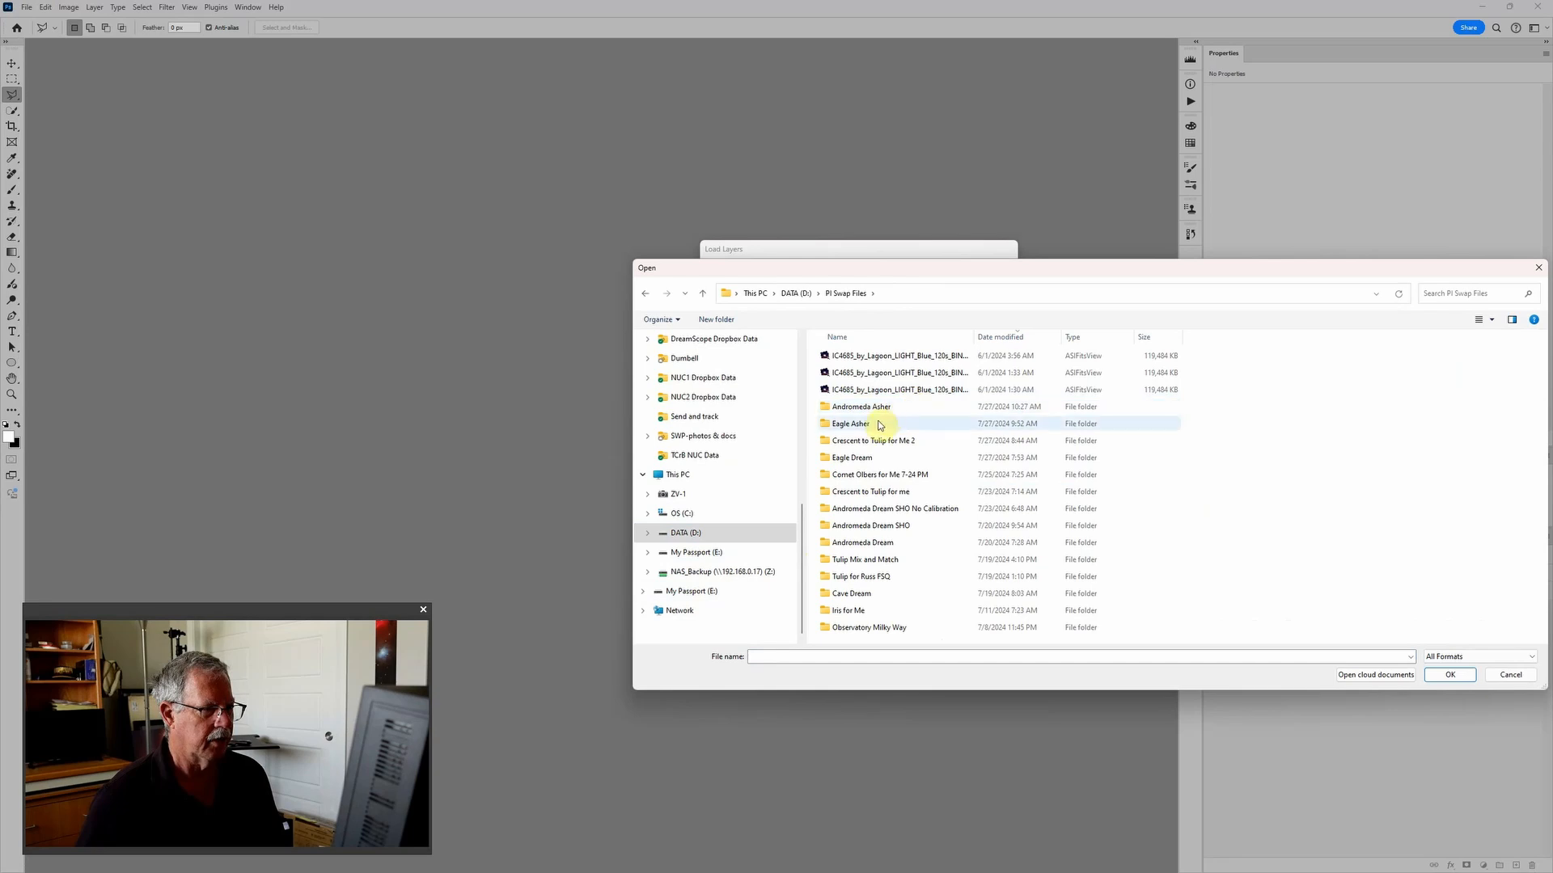
{"action": "double_click", "coordinate": [873, 444]}
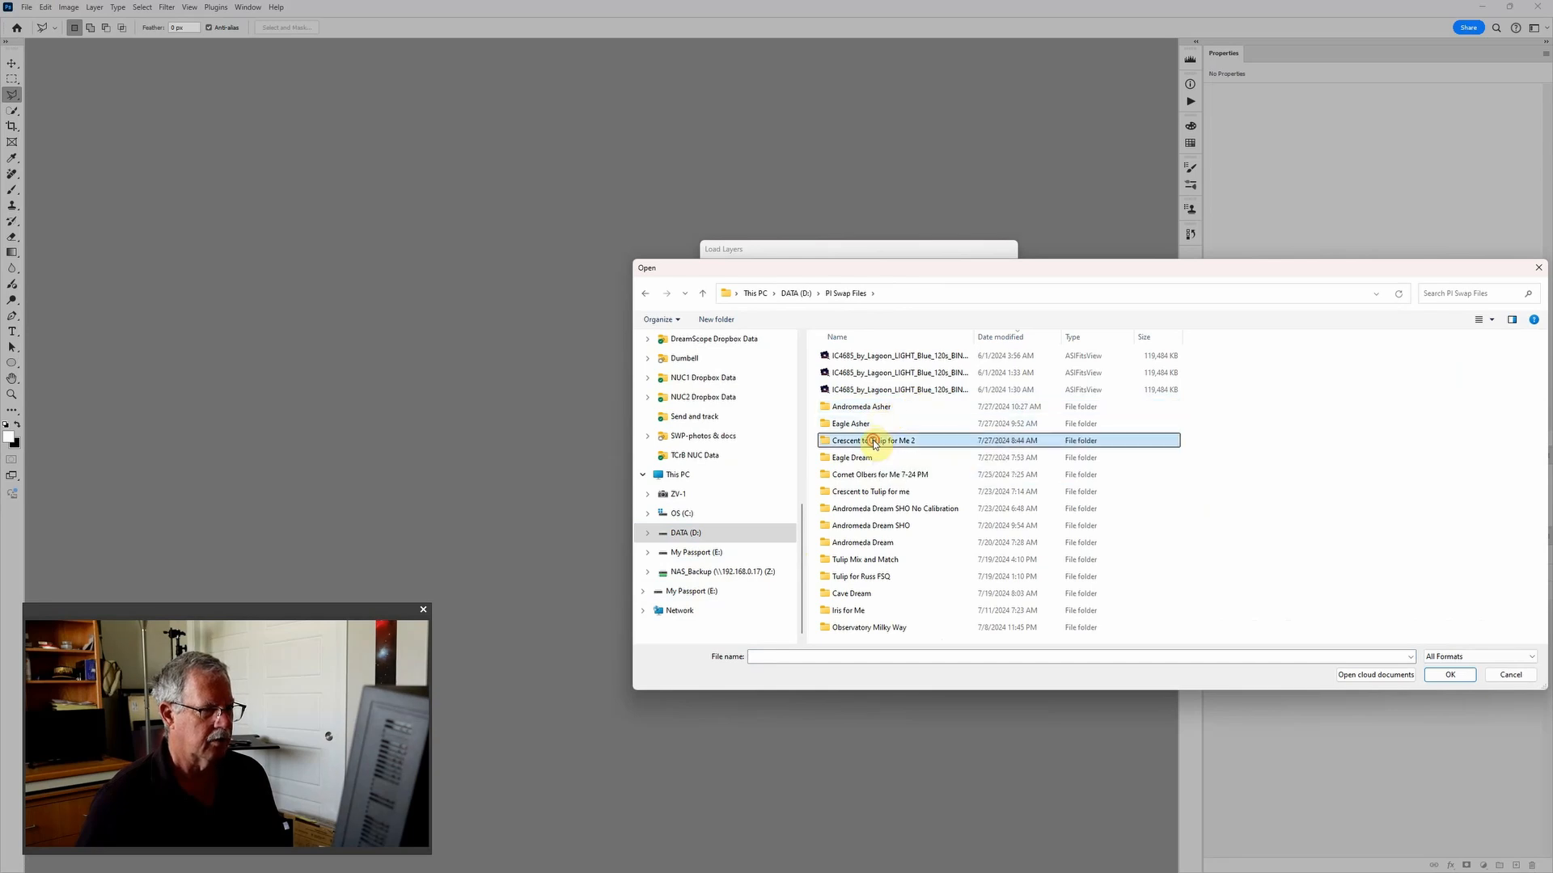
{"action": "double_click", "coordinate": [859, 356]}
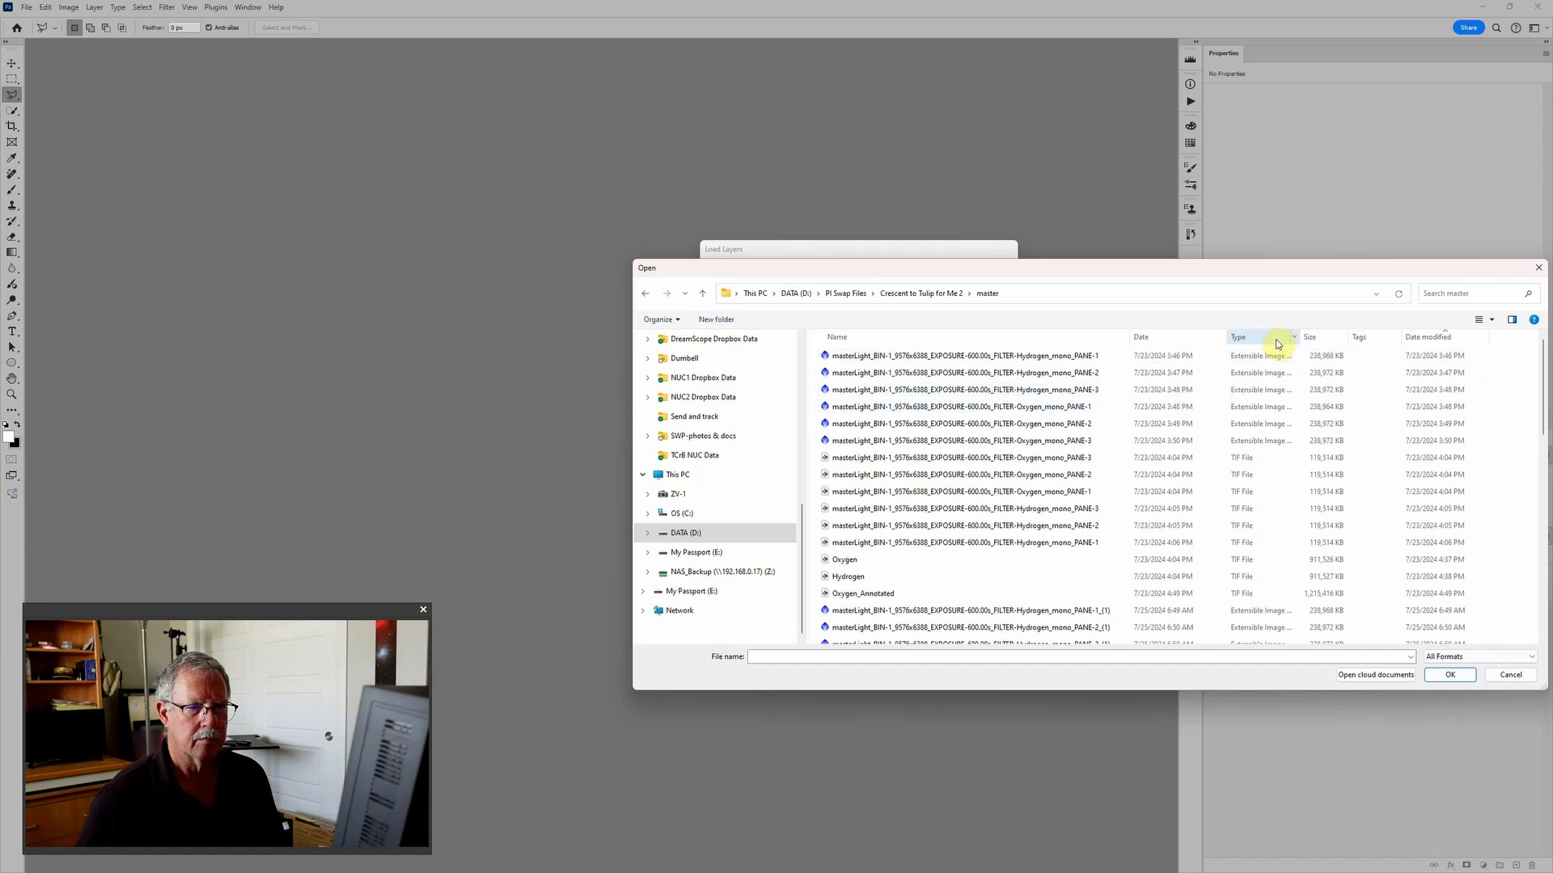
Sort the files newest first by modification date, and load the nine 7/27/2024 Sulfur, Oxygen and Hydrogen TIFF masters as layers without automatic alignment
{"action": "left_click", "coordinate": [1428, 338]}
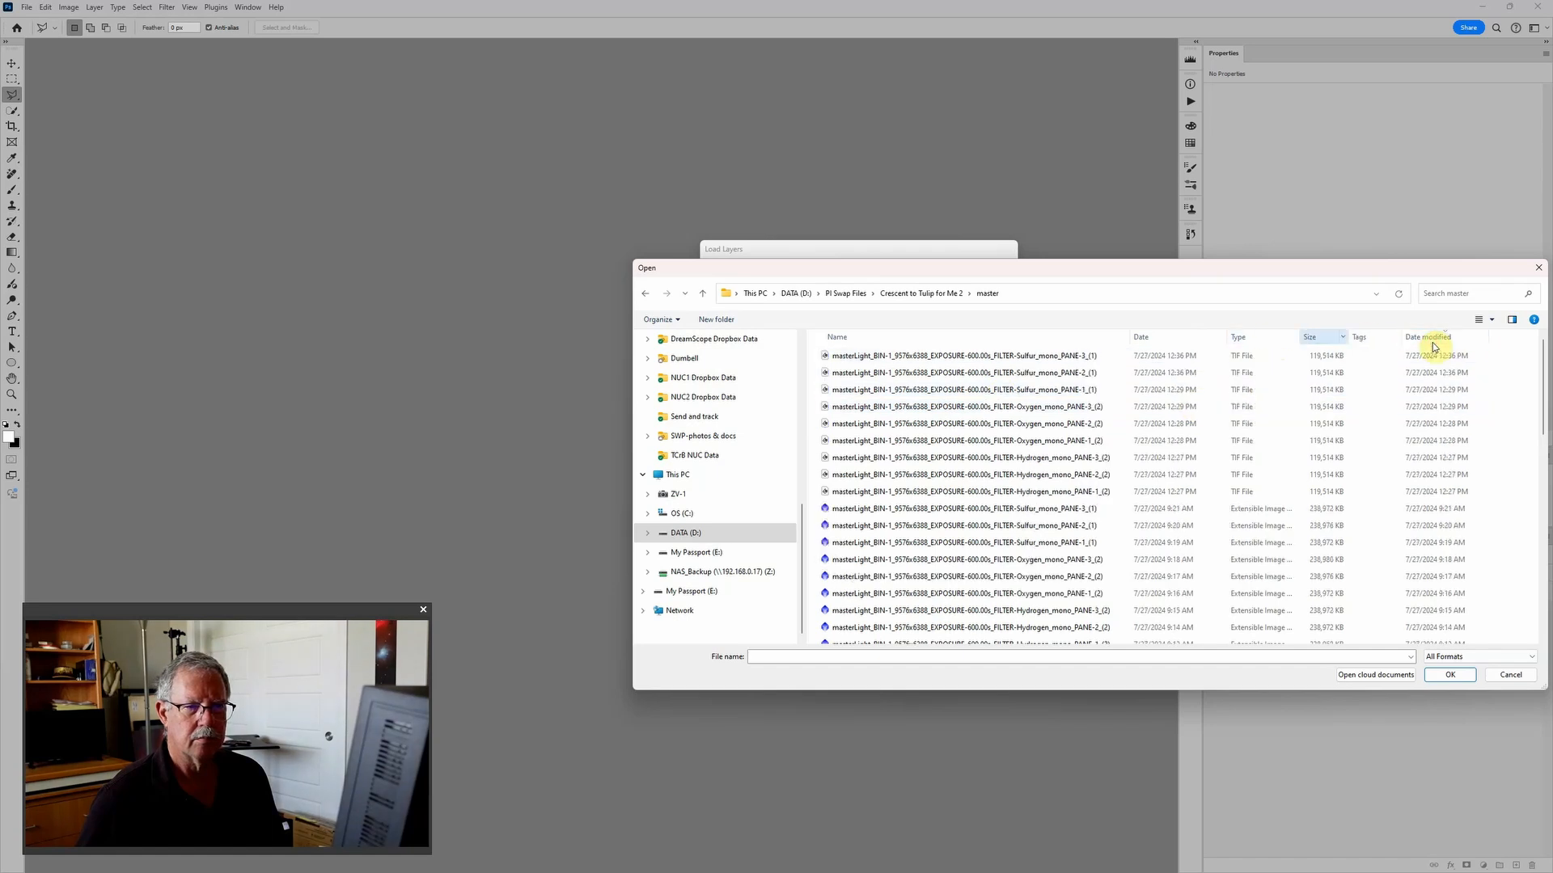
{"action": "left_click", "coordinate": [935, 357]}
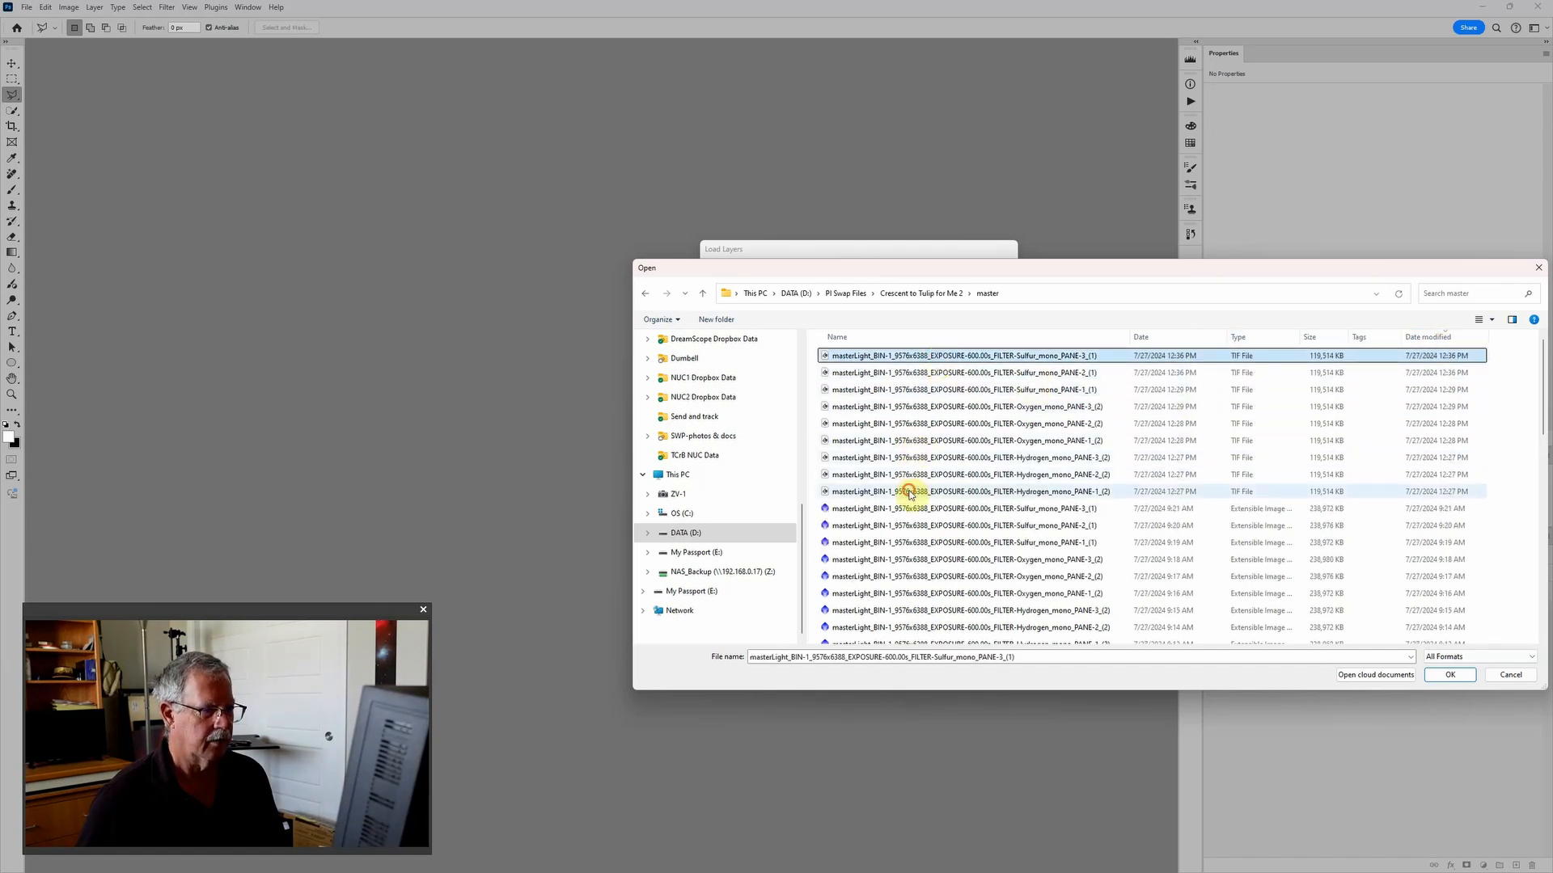
{"action": "left_click", "coordinate": [900, 490], "text": "shift"}
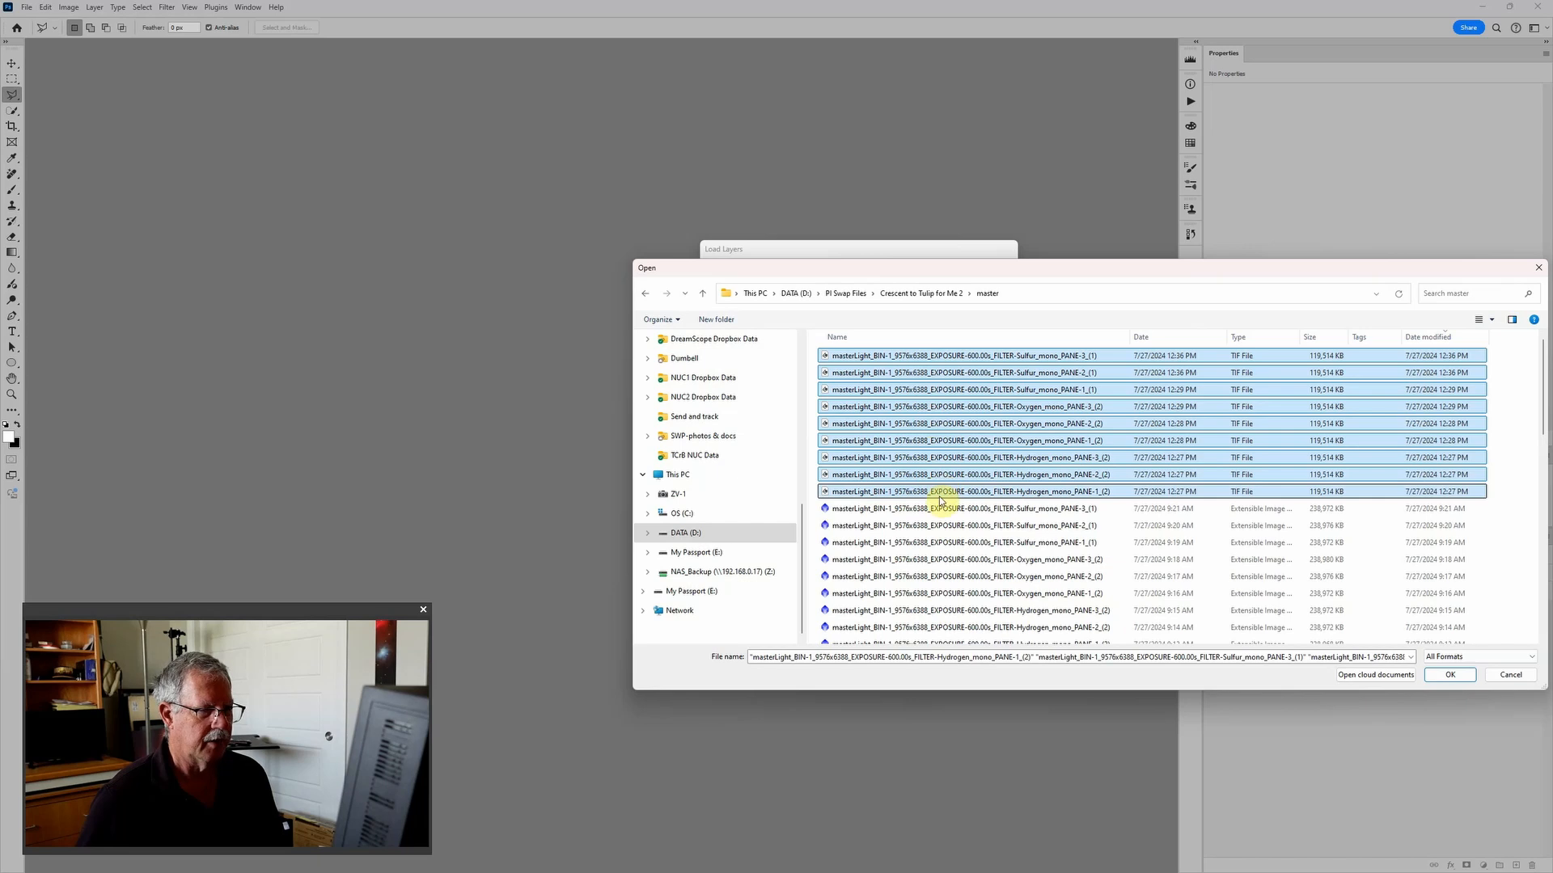
{"action": "left_click", "coordinate": [1447, 675]}
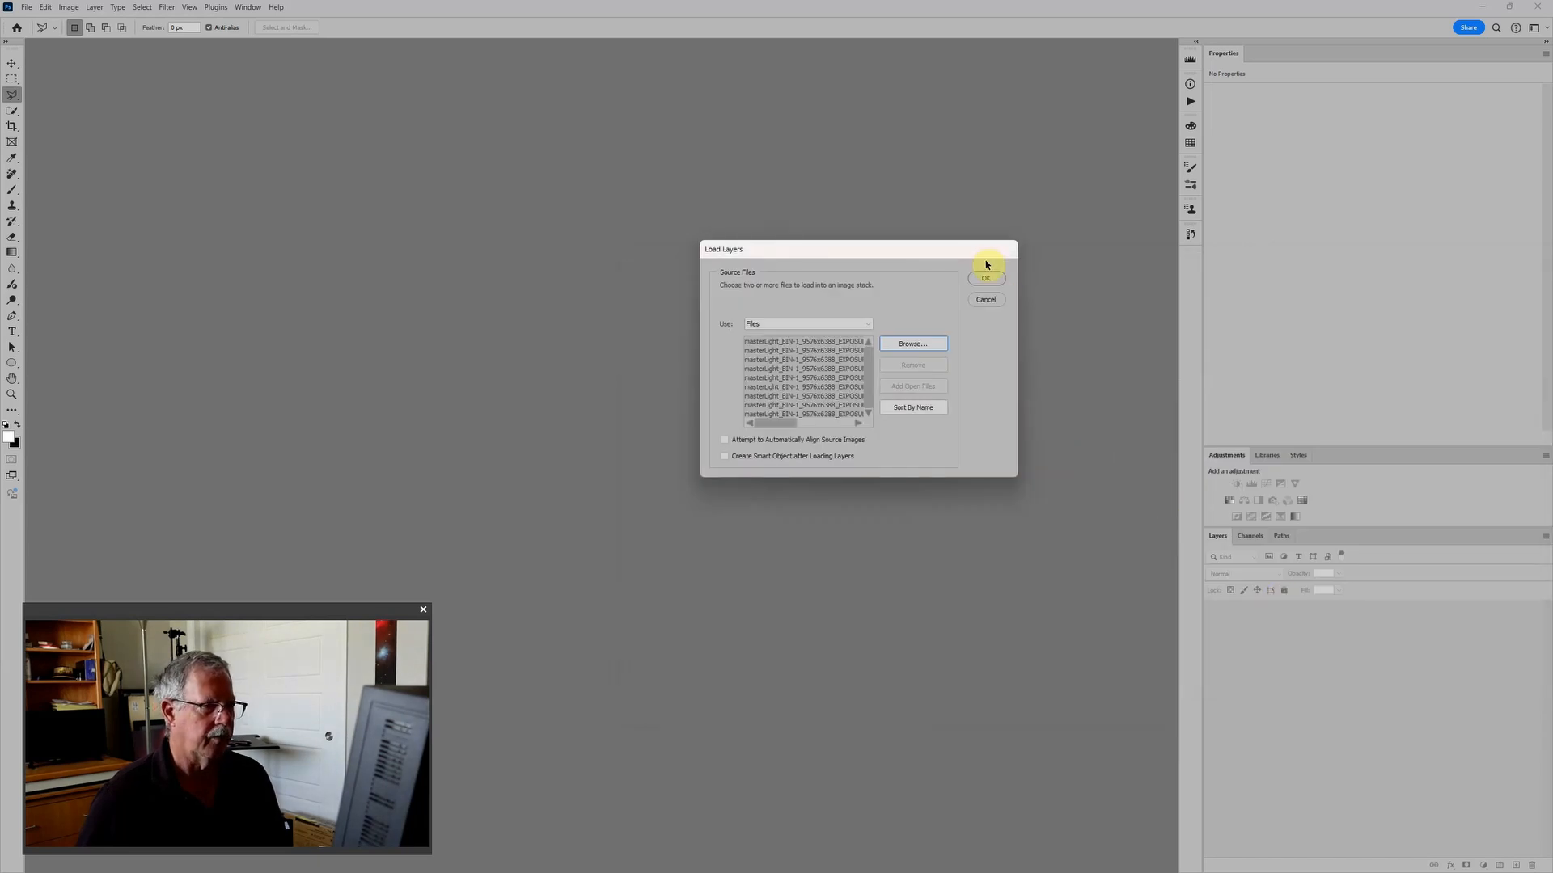
{"action": "left_click", "coordinate": [985, 280]}
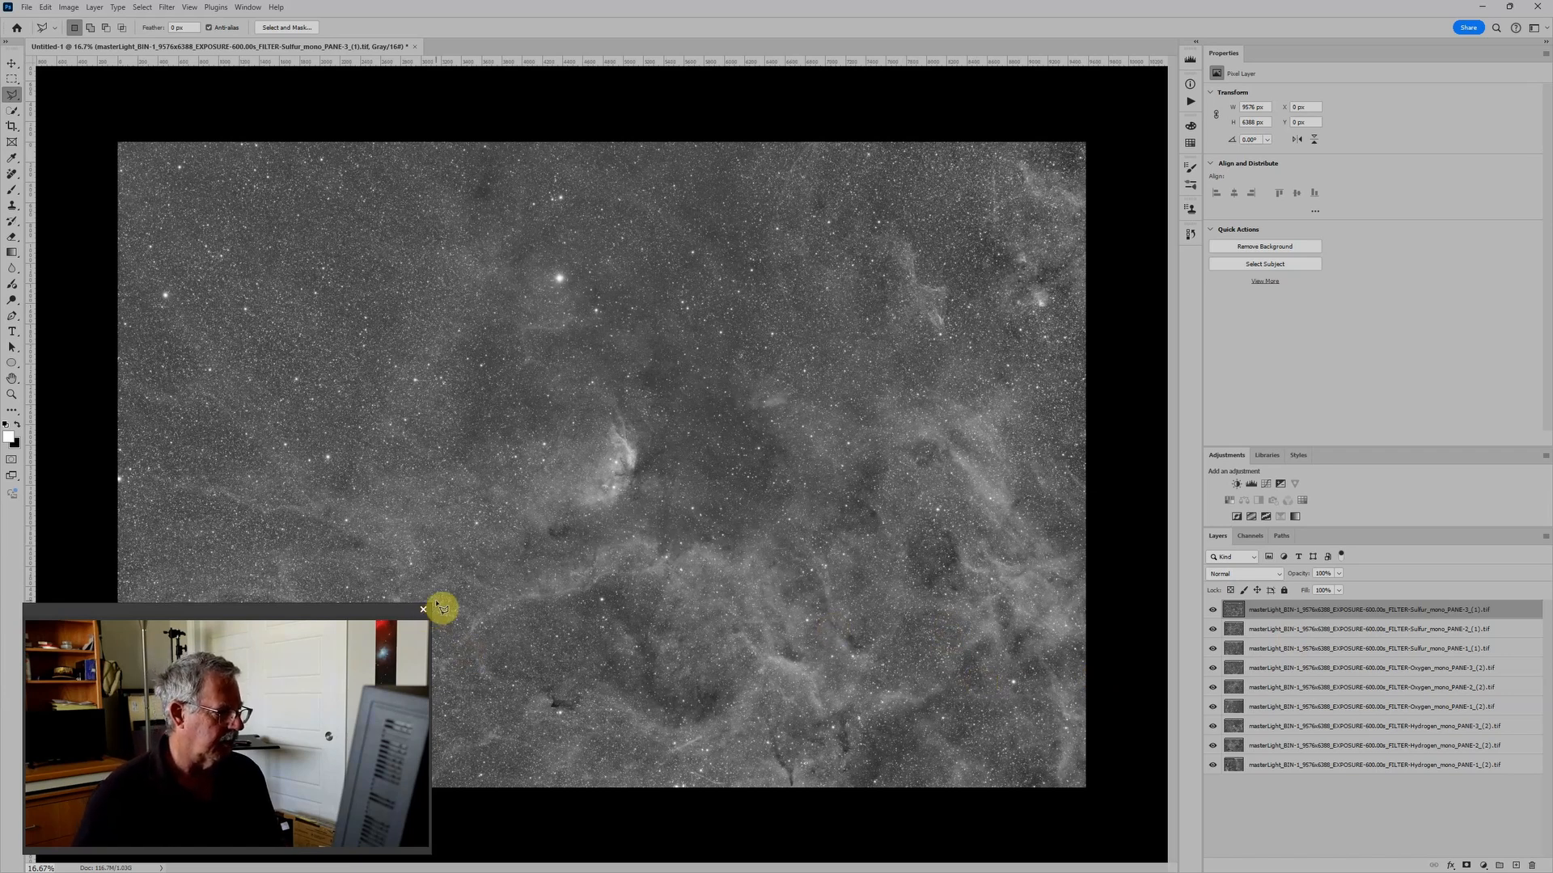
Select all nine Sulfur, Oxygen and Hydrogen layers and run Auto-Align Layers on them with the Auto projection
{"action": "left_click_drag", "start_coordinate": [328, 641], "coordinate": [227, 697]}
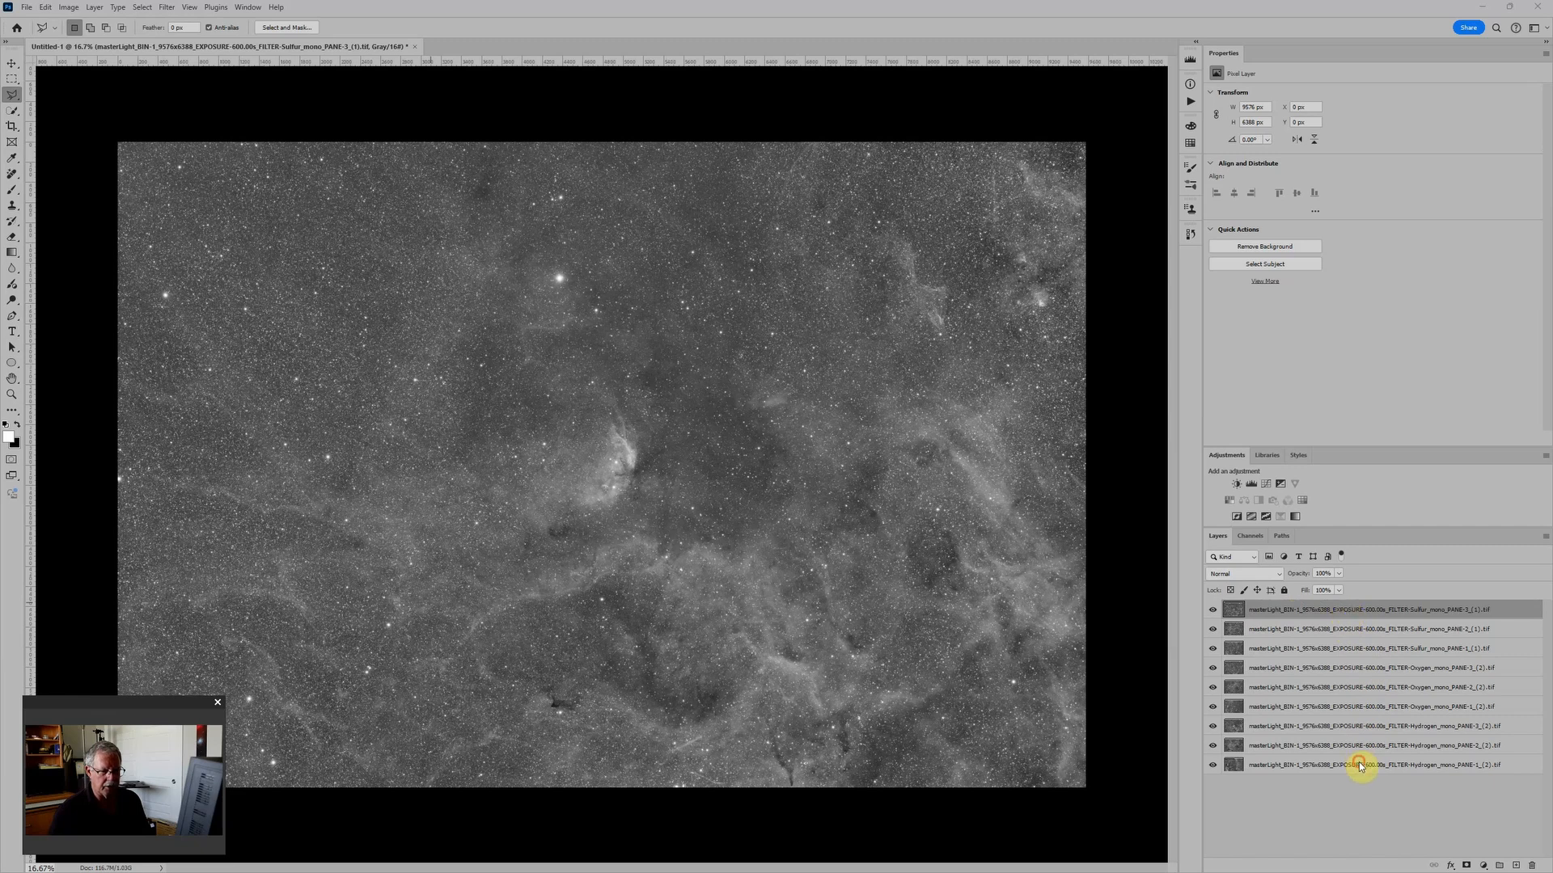
{"action": "left_click", "coordinate": [1405, 765], "text": "shift"}
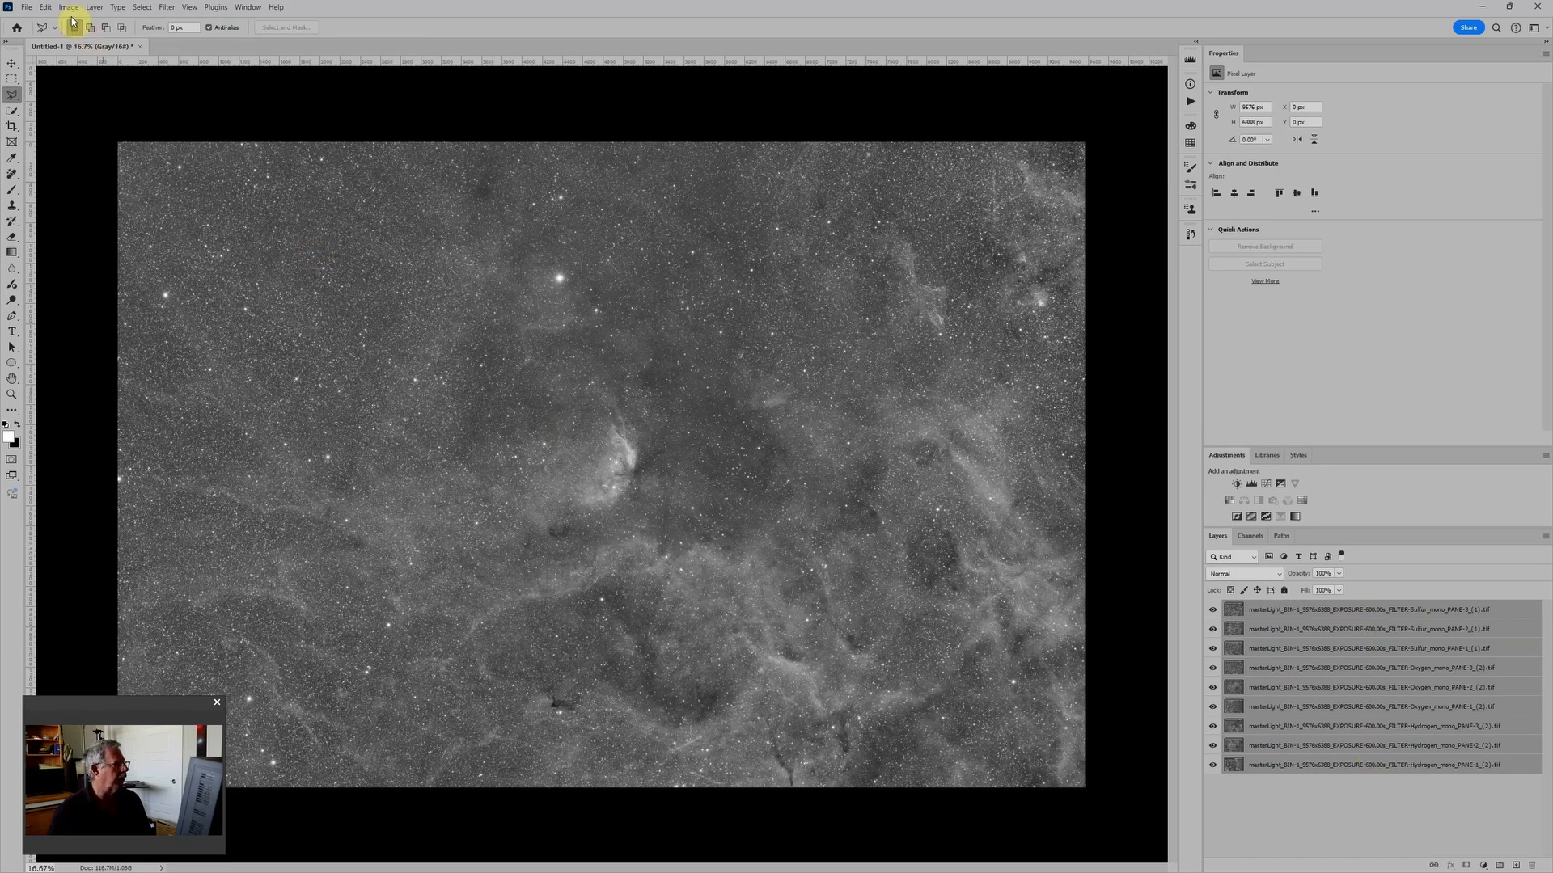
{"action": "left_click", "coordinate": [46, 8]}
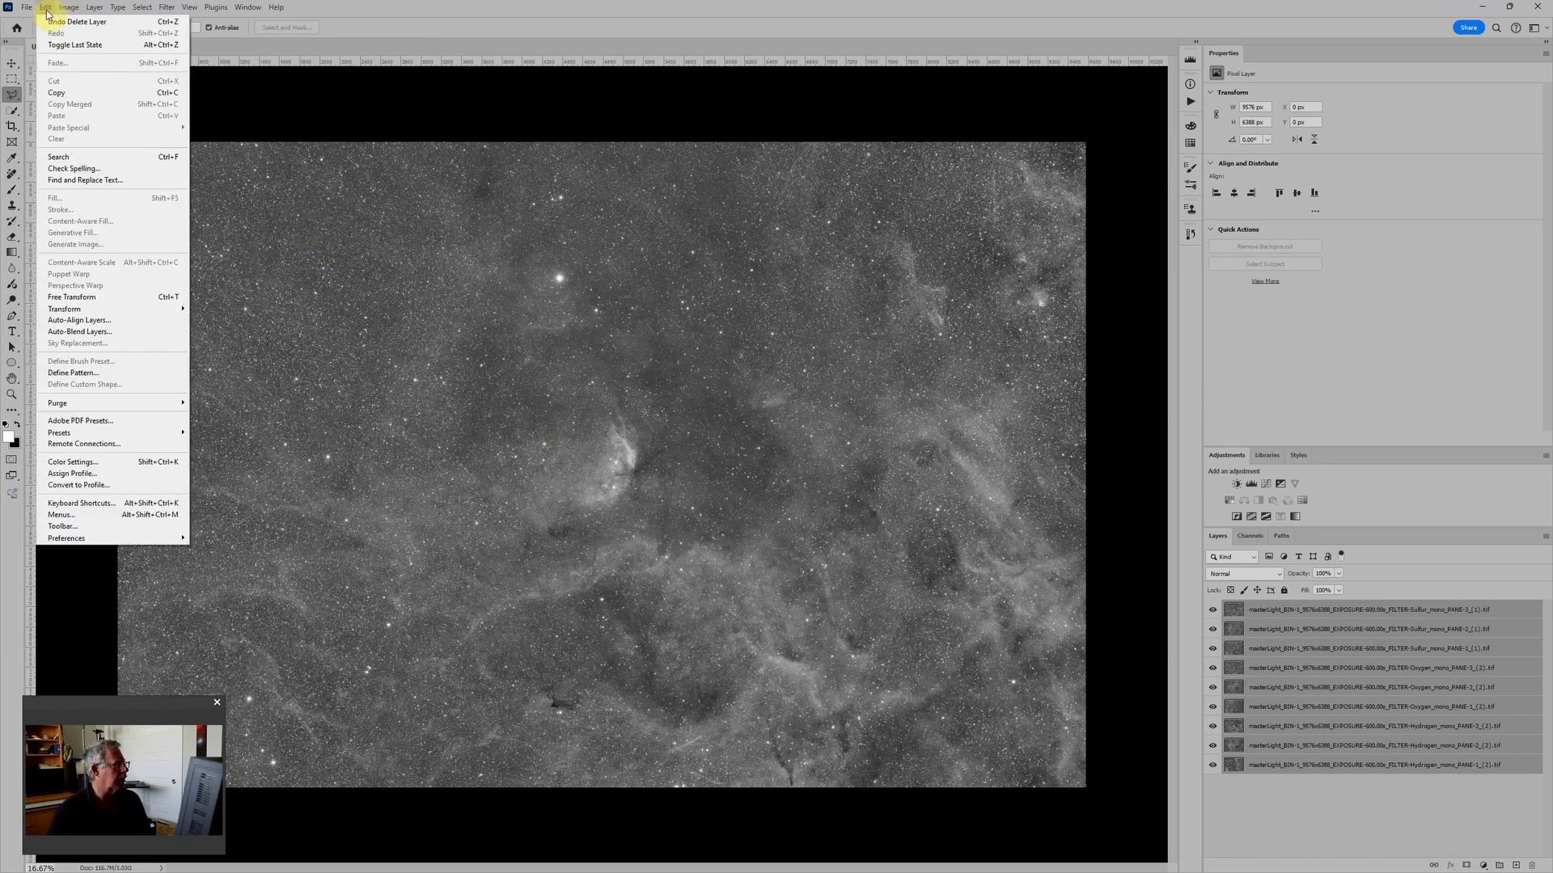
{"action": "left_click", "coordinate": [78, 320]}
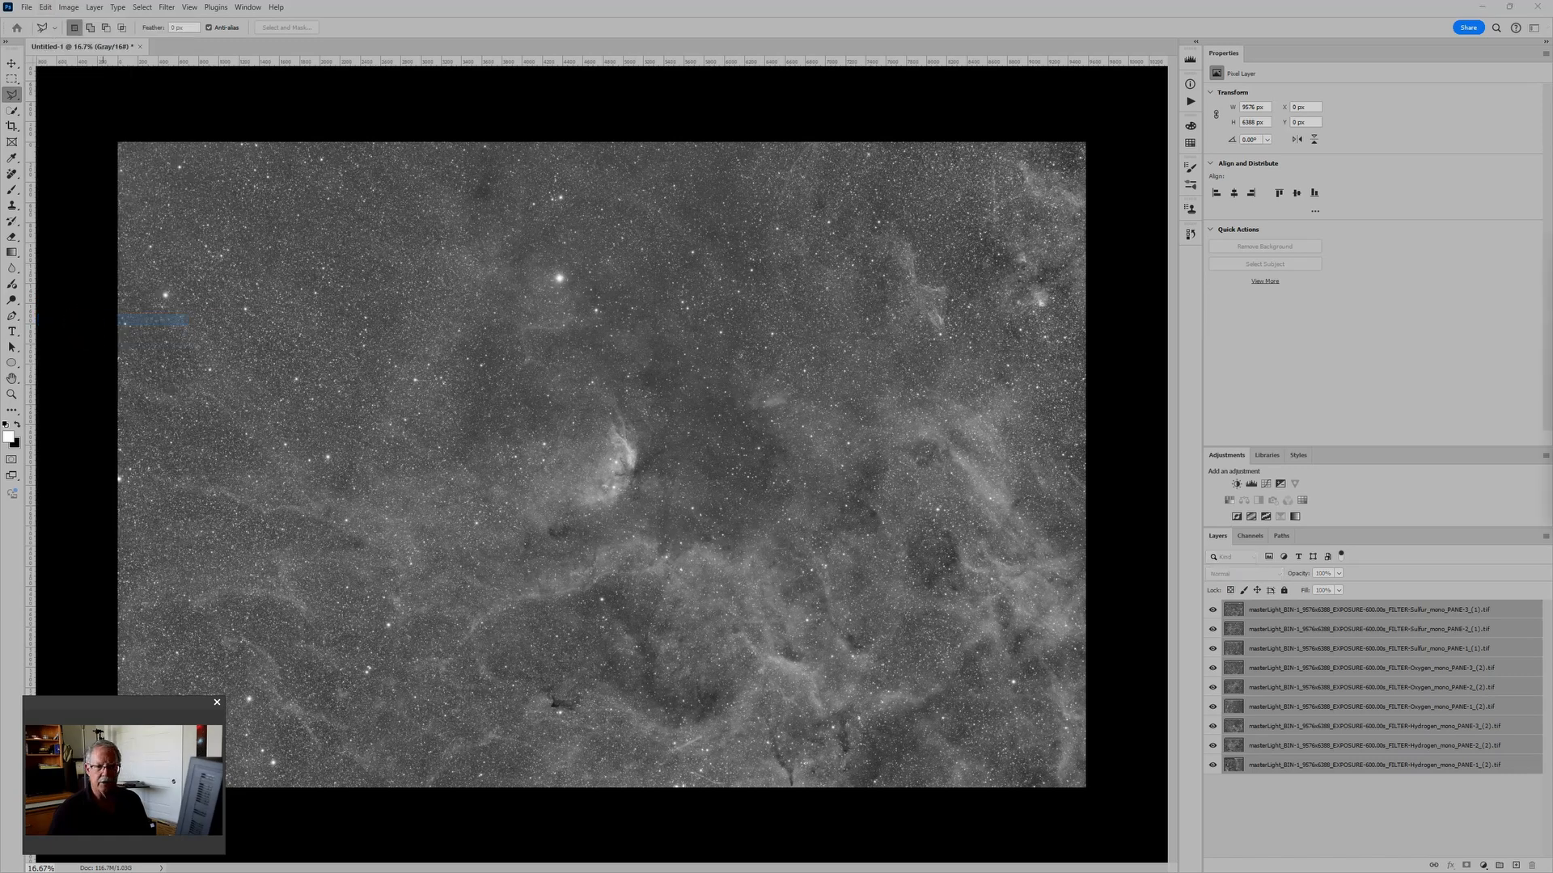
{"action": "left_click_drag", "start_coordinate": [1394, 236], "coordinate": [674, 240]}
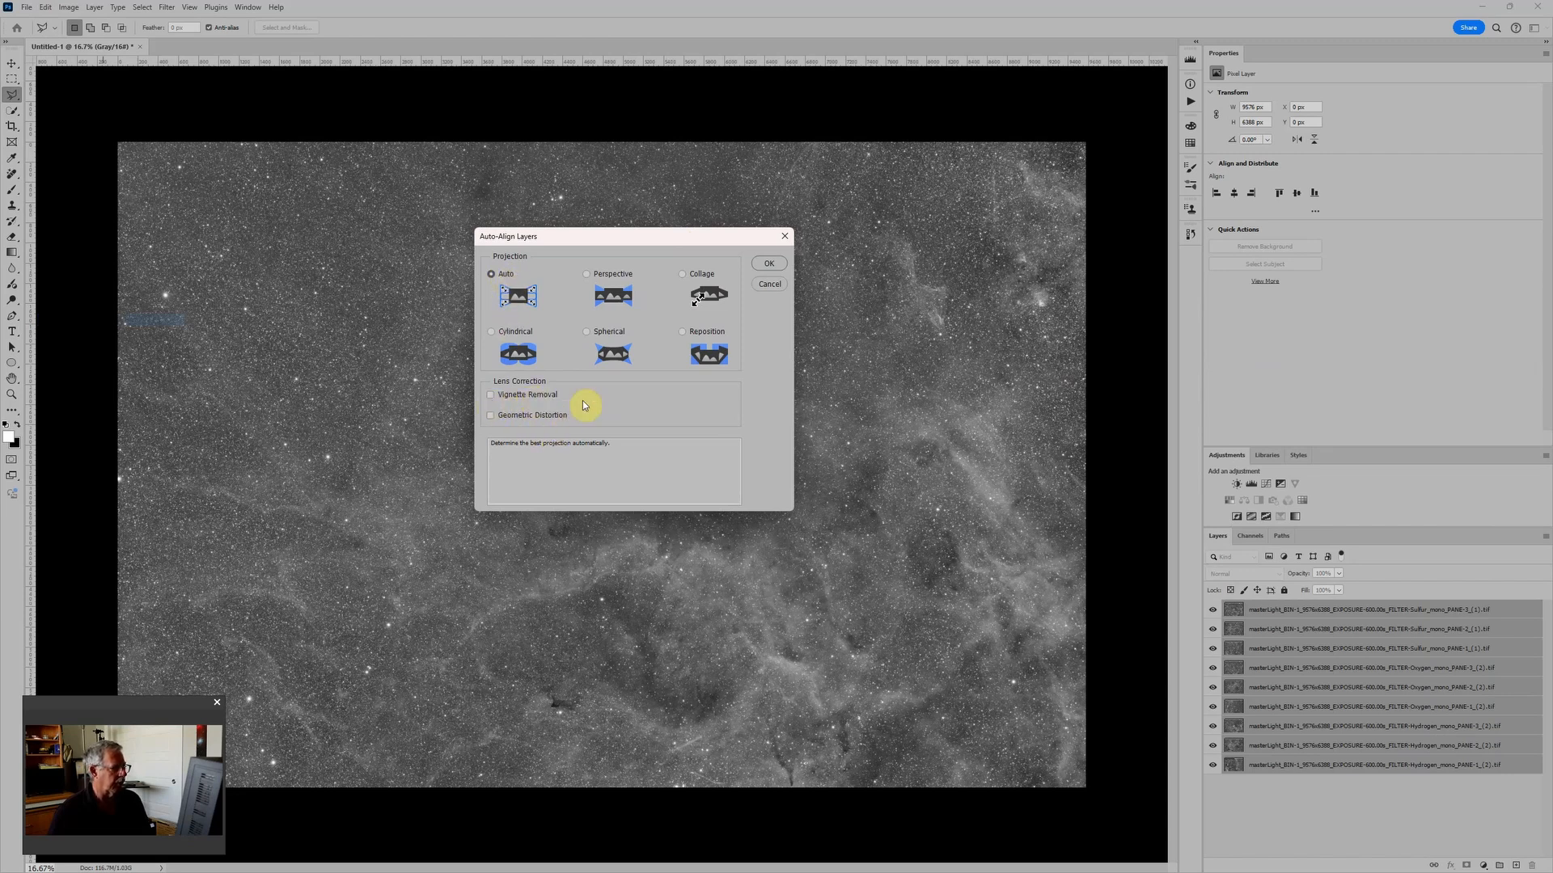
{"action": "left_click", "coordinate": [773, 263]}
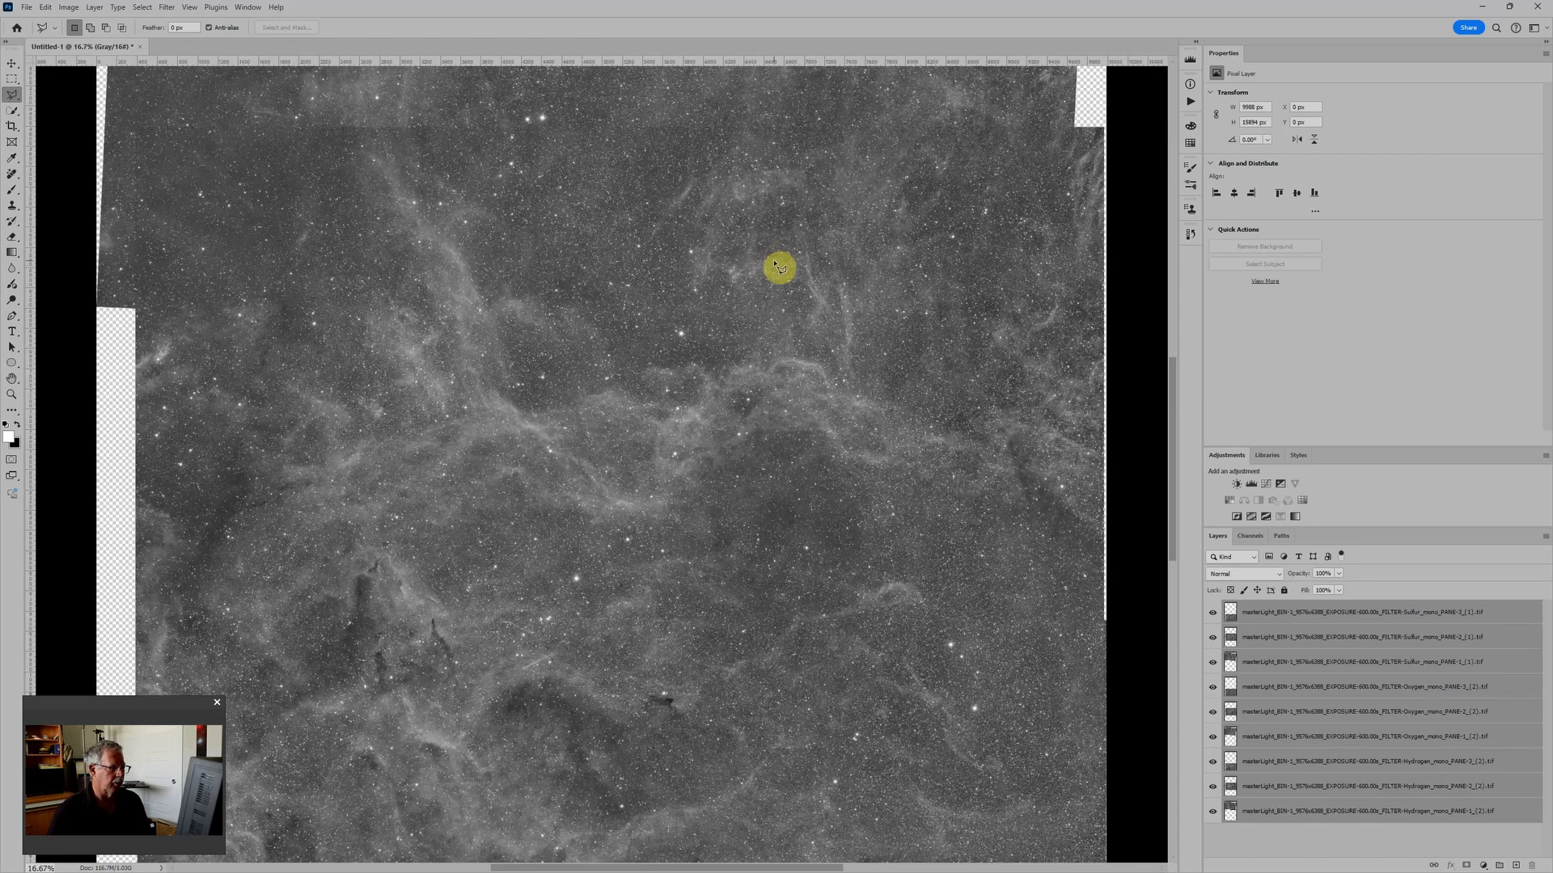
Group the three Sulfur panel layers into a group named Sulfur, and hide that group
{"action": "scroll", "coordinate": [785, 347], "scroll_direction": "down", "scroll_amount": 1}
{"action": "scroll", "coordinate": [793, 346], "scroll_direction": "down", "scroll_amount": 6}
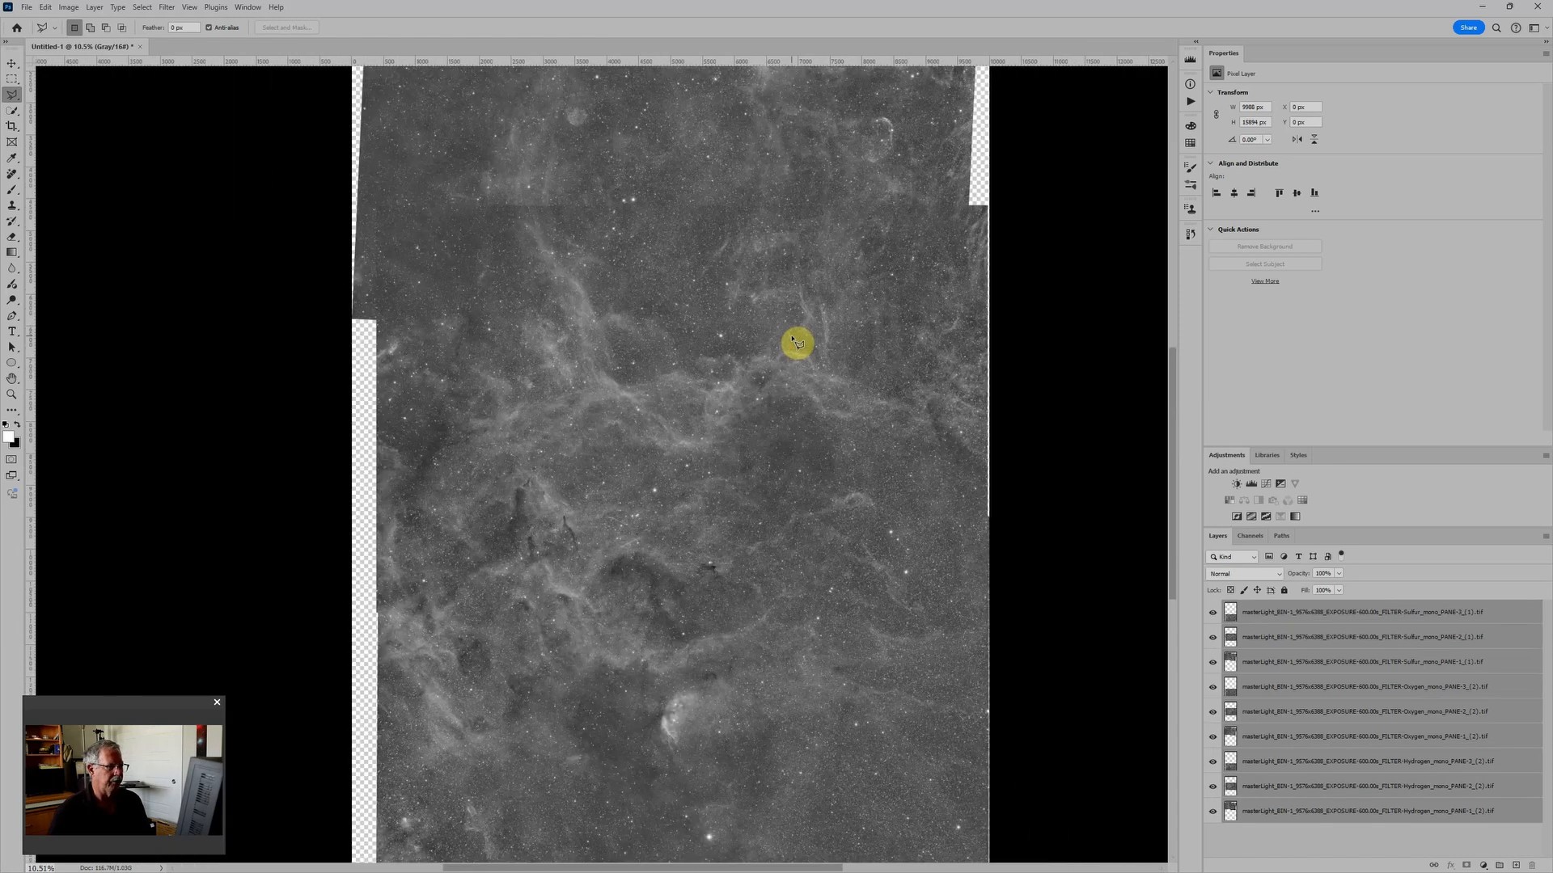
{"action": "scroll", "coordinate": [796, 341], "scroll_direction": "down", "scroll_amount": 1}
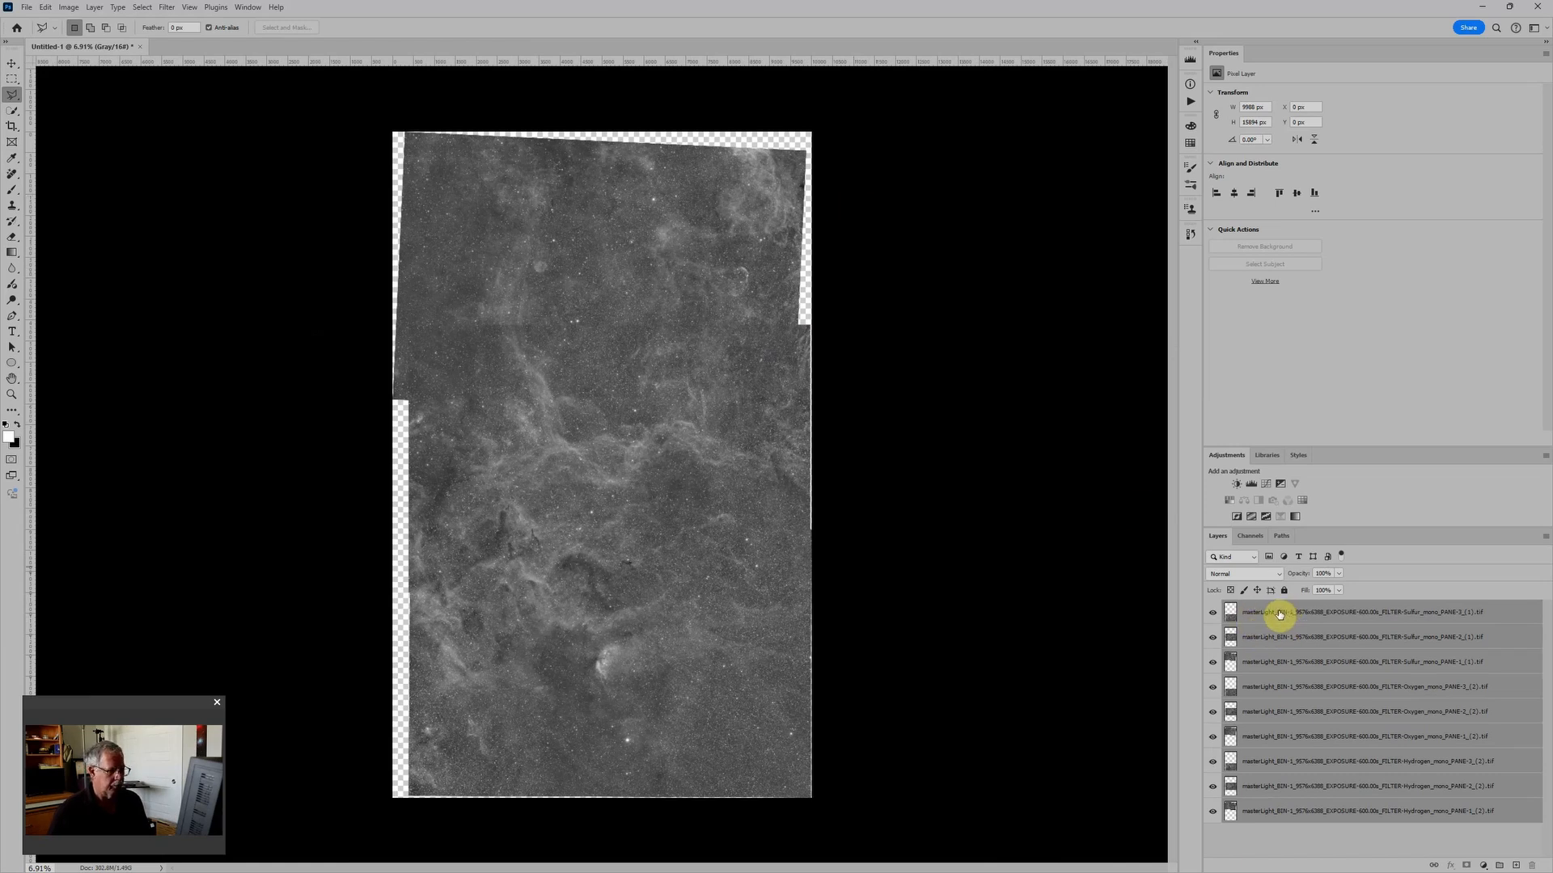
{"action": "left_click", "coordinate": [1312, 617]}
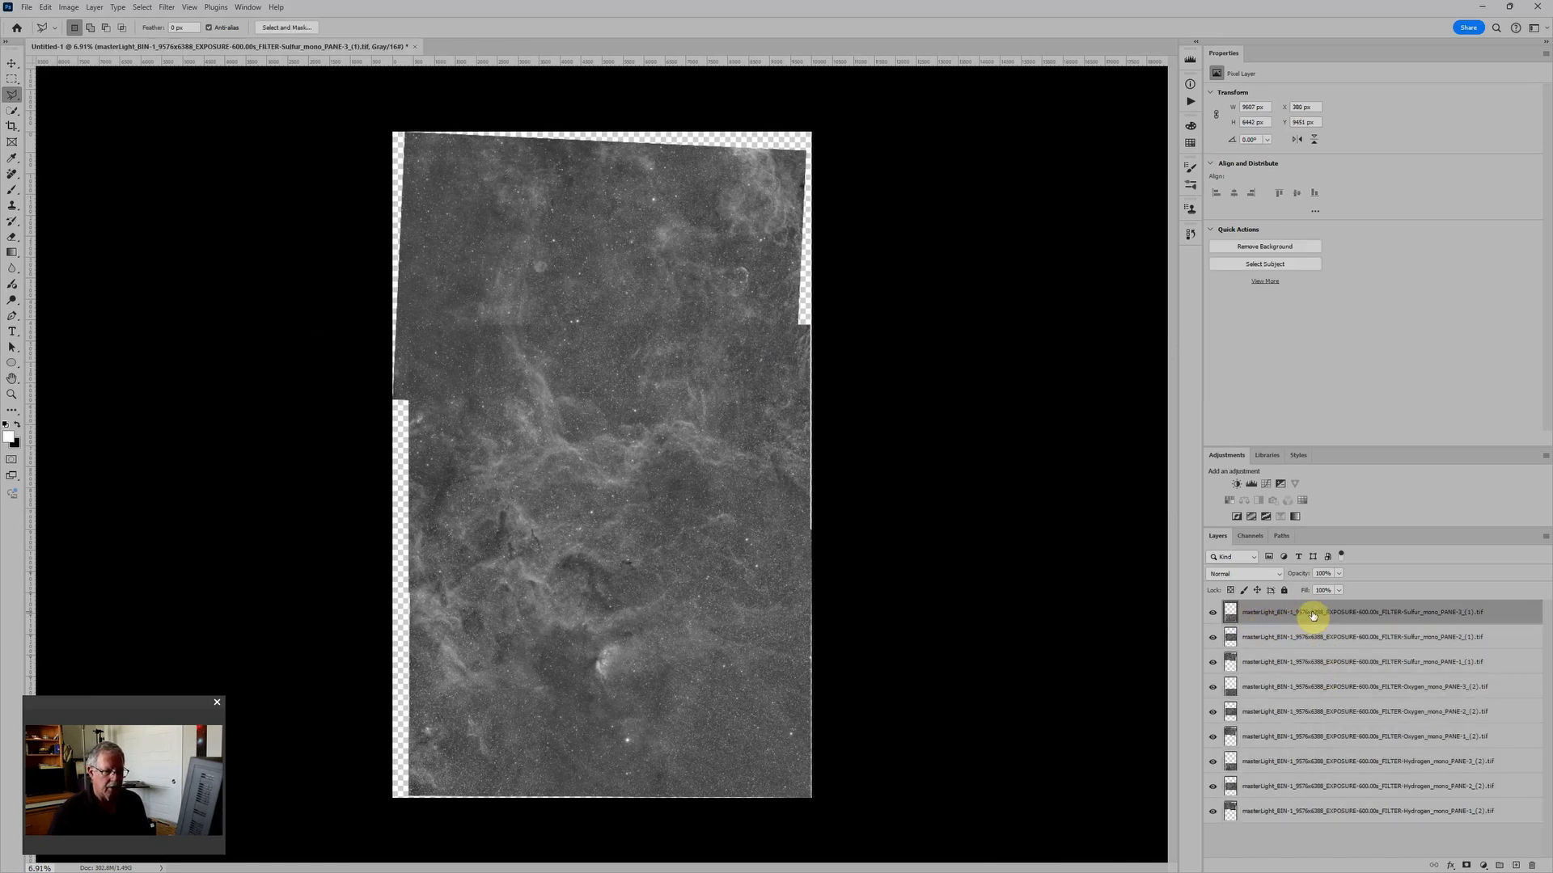
{"action": "left_click", "coordinate": [1310, 665], "text": "shift"}
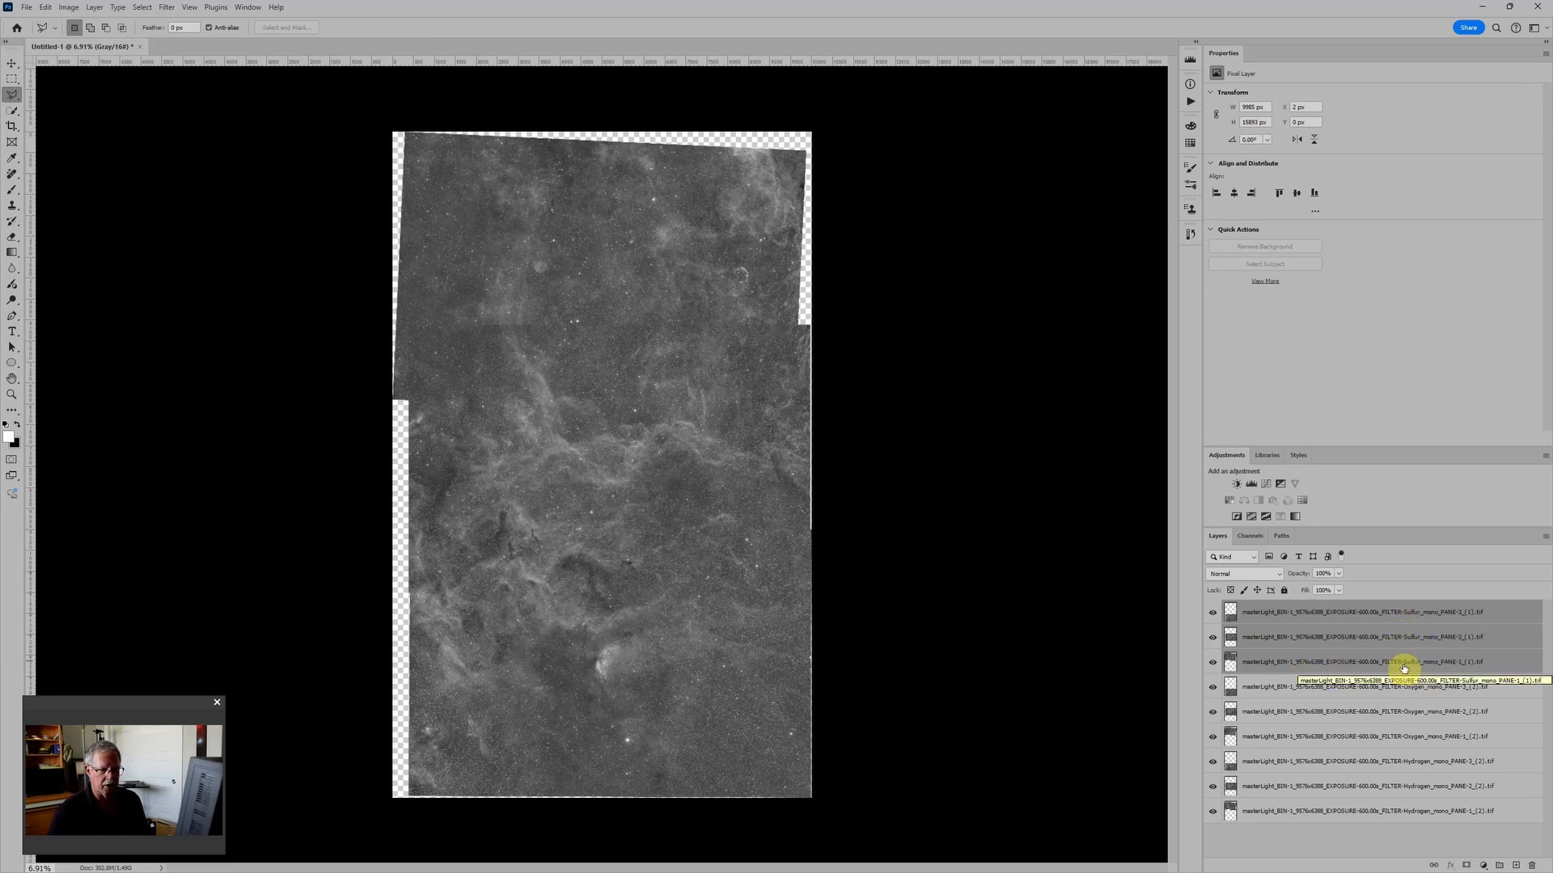
{"action": "key", "text": "ctrl+g"}
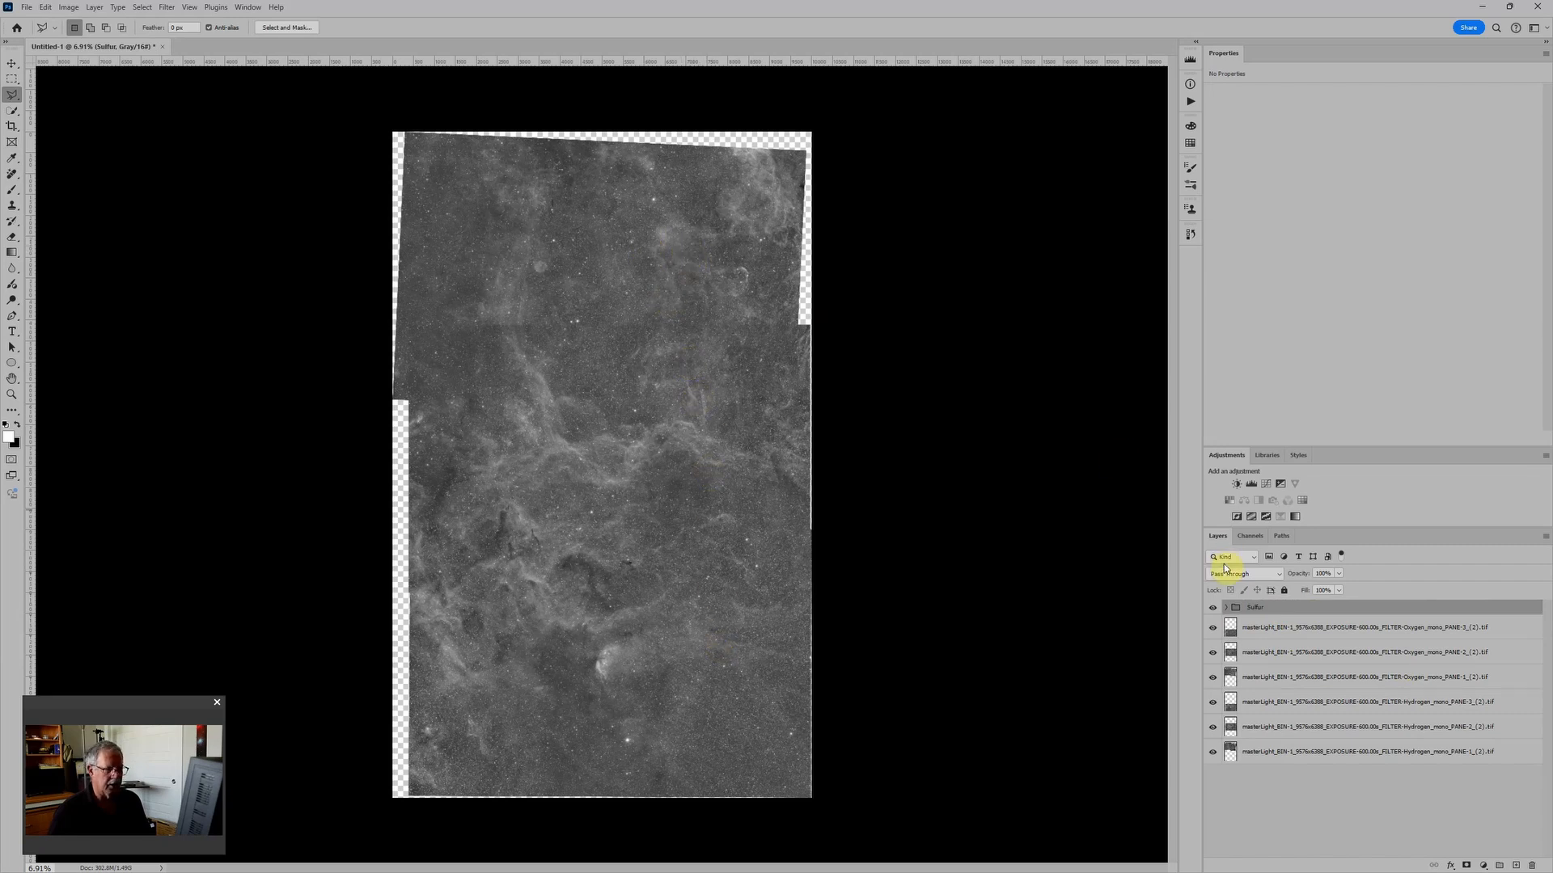
{"action": "left_click", "coordinate": [1213, 609]}
Group the three Oxygen panel layers into a group named Oxygen
{"action": "left_click", "coordinate": [1268, 633]}
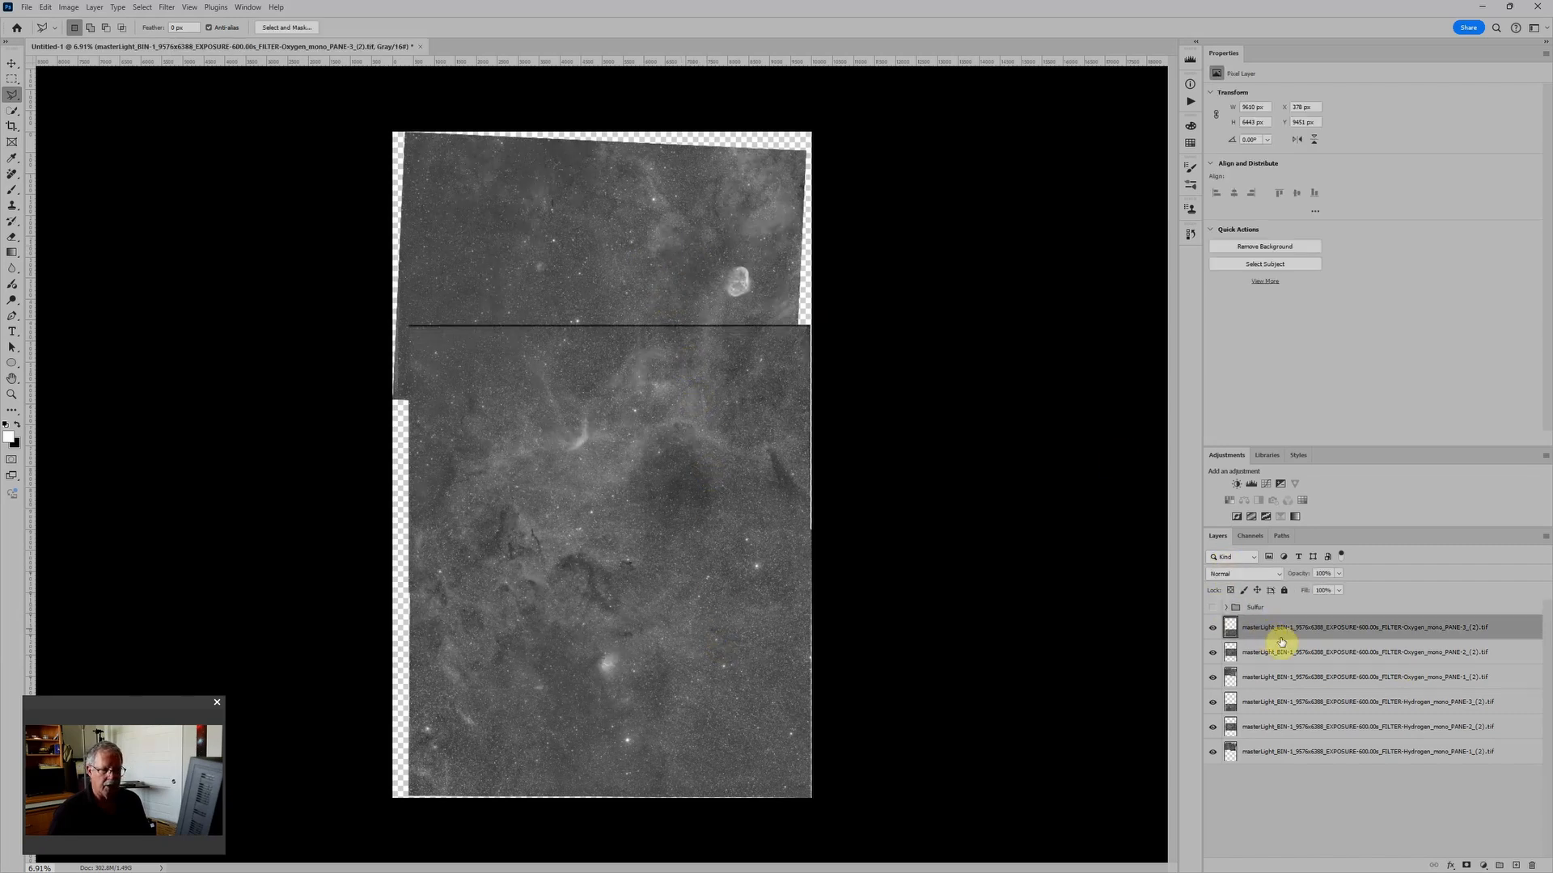
{"action": "left_click", "coordinate": [1288, 680], "text": "shift"}
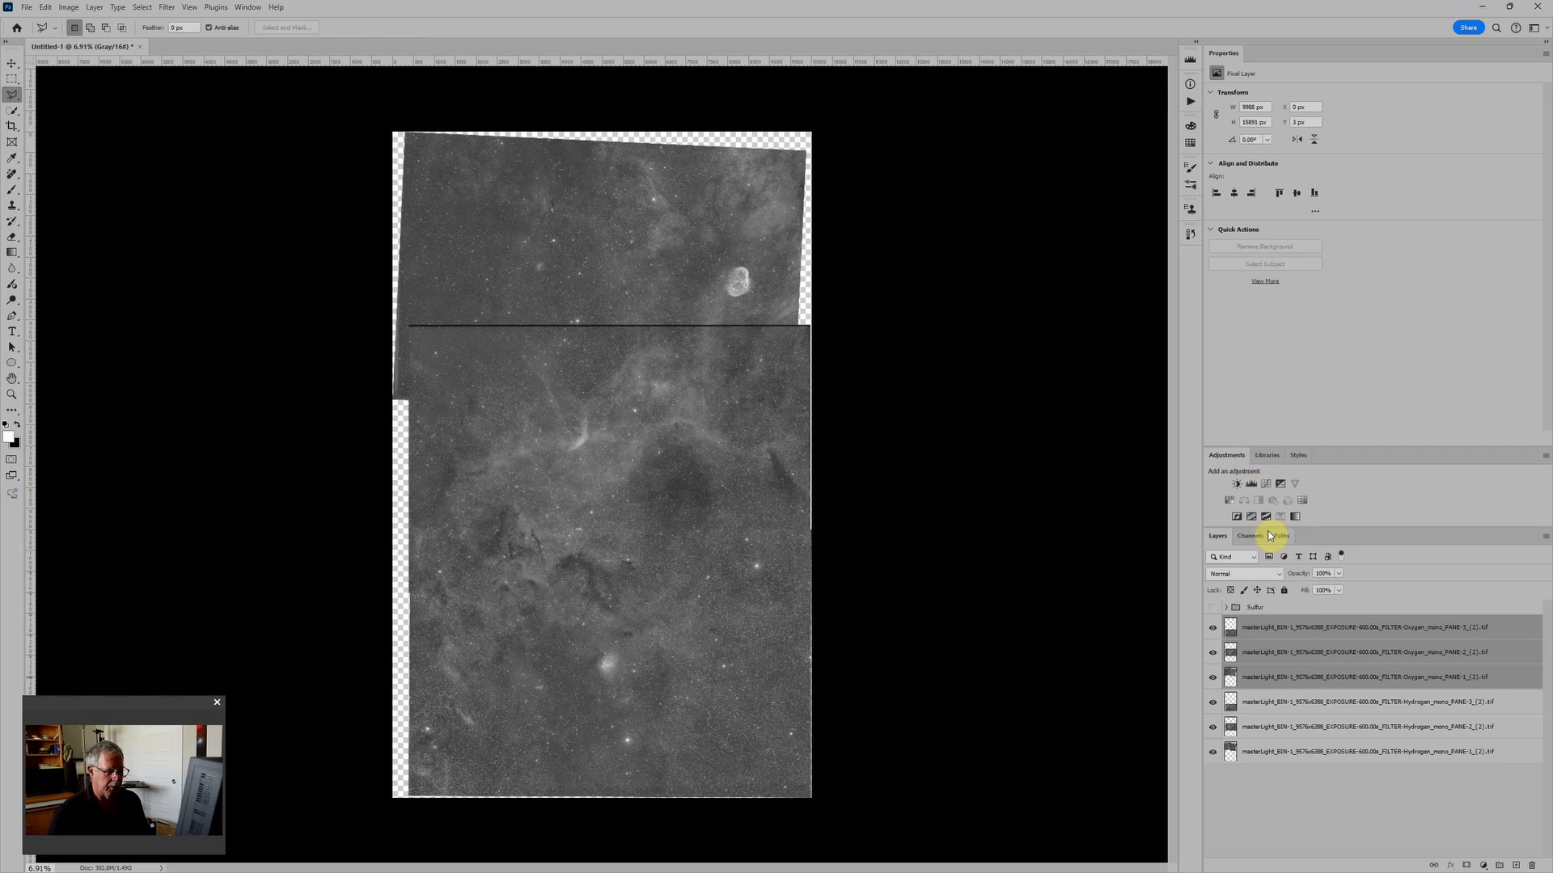
{"action": "key", "text": "ctrl+g"}
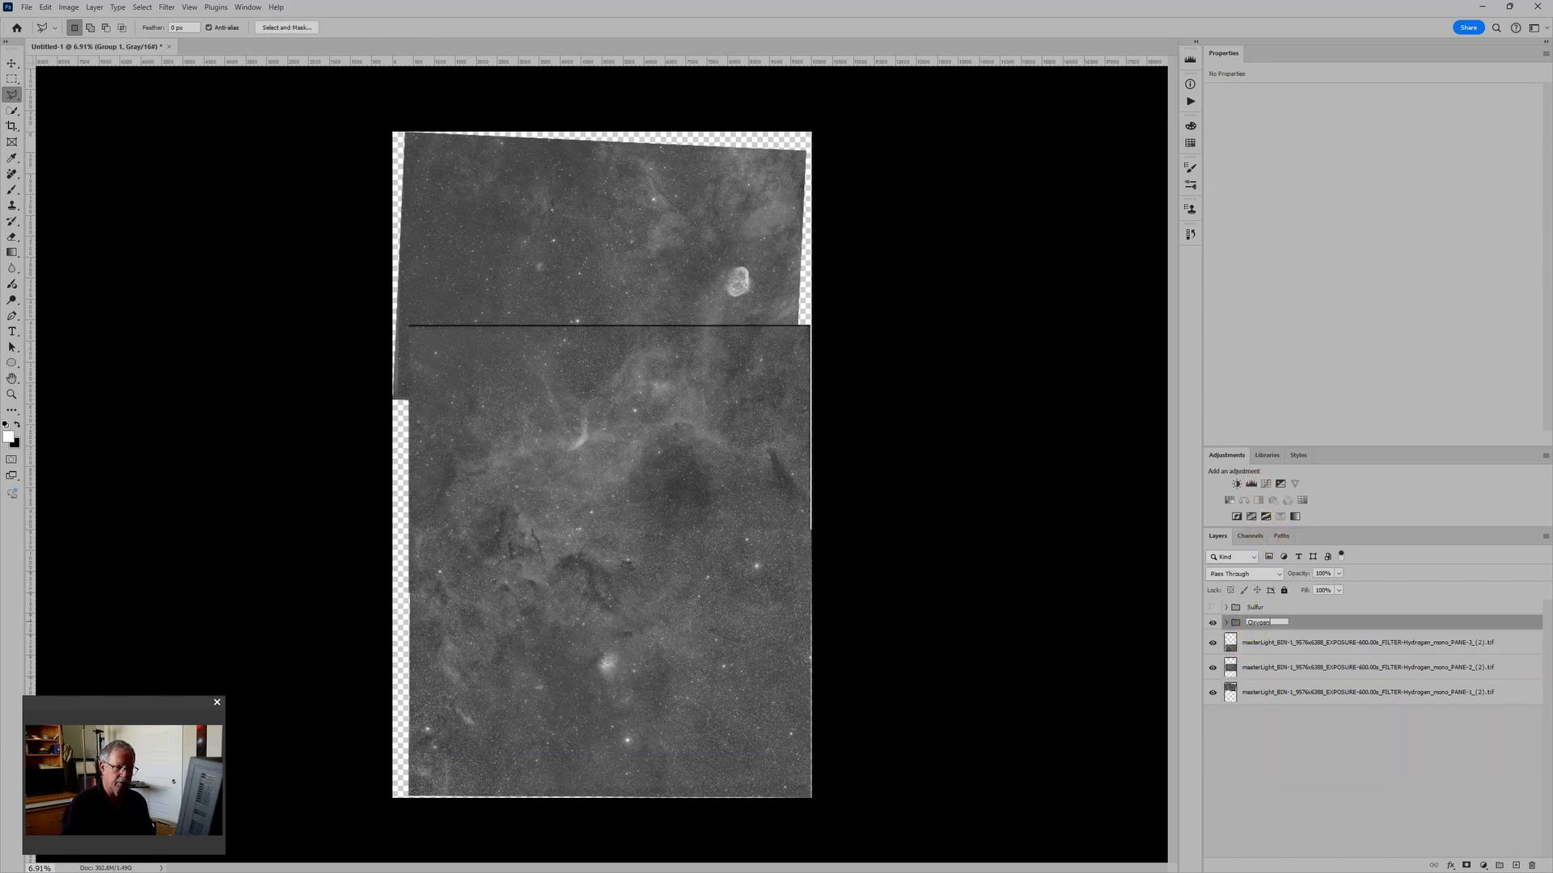
{"action": "left_click", "coordinate": [1252, 621]}
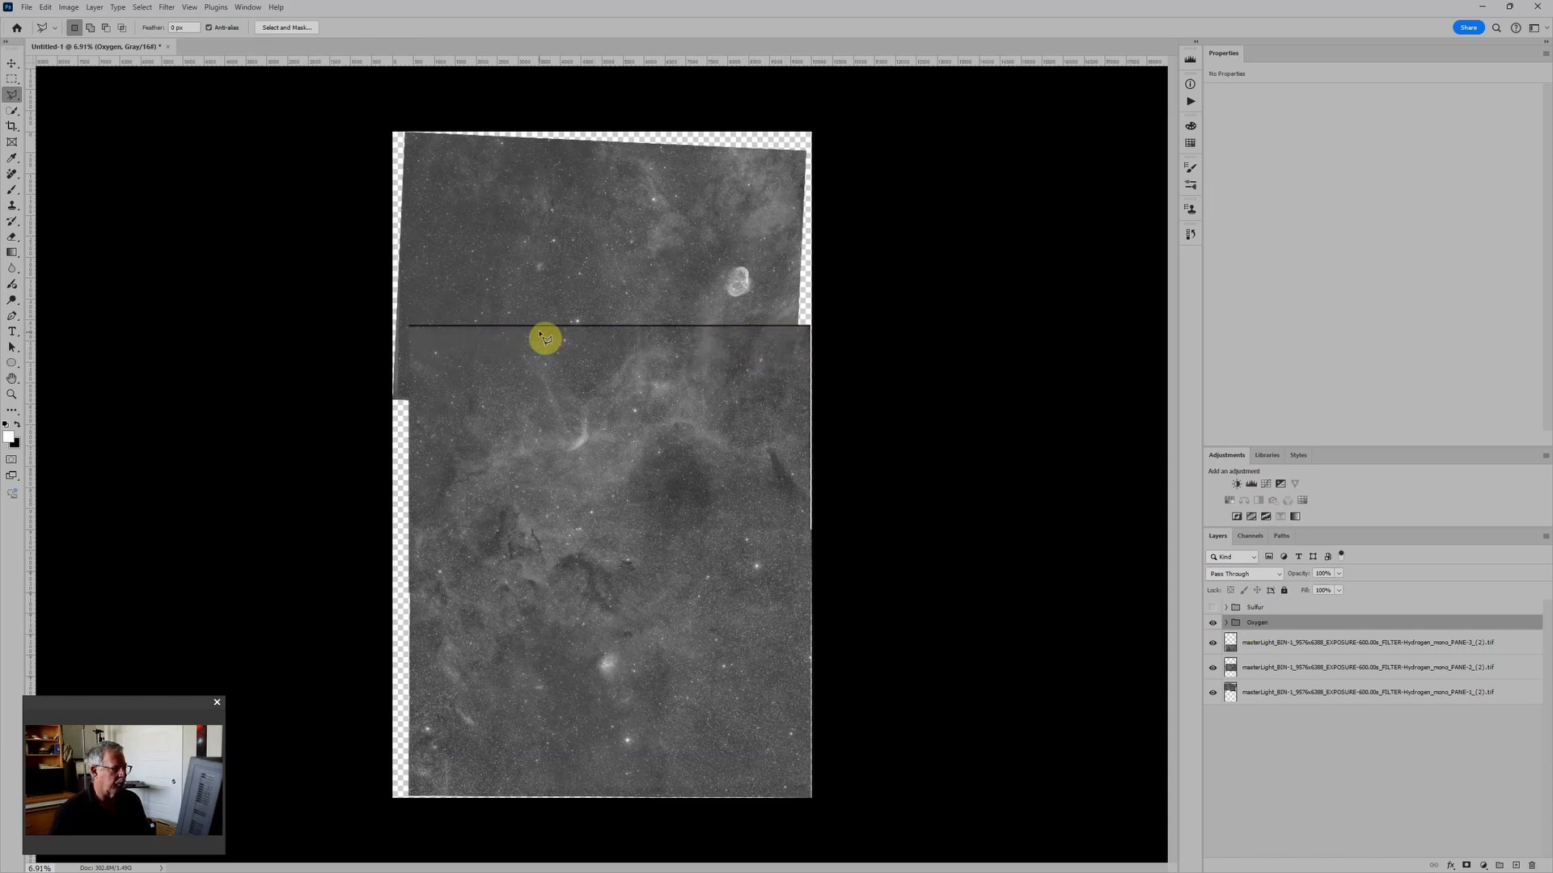
Expand the Oxygen group and toggle each panel layer's visibility to check which one carries the dark horizontal seam
{"action": "left_click", "coordinate": [1227, 623]}
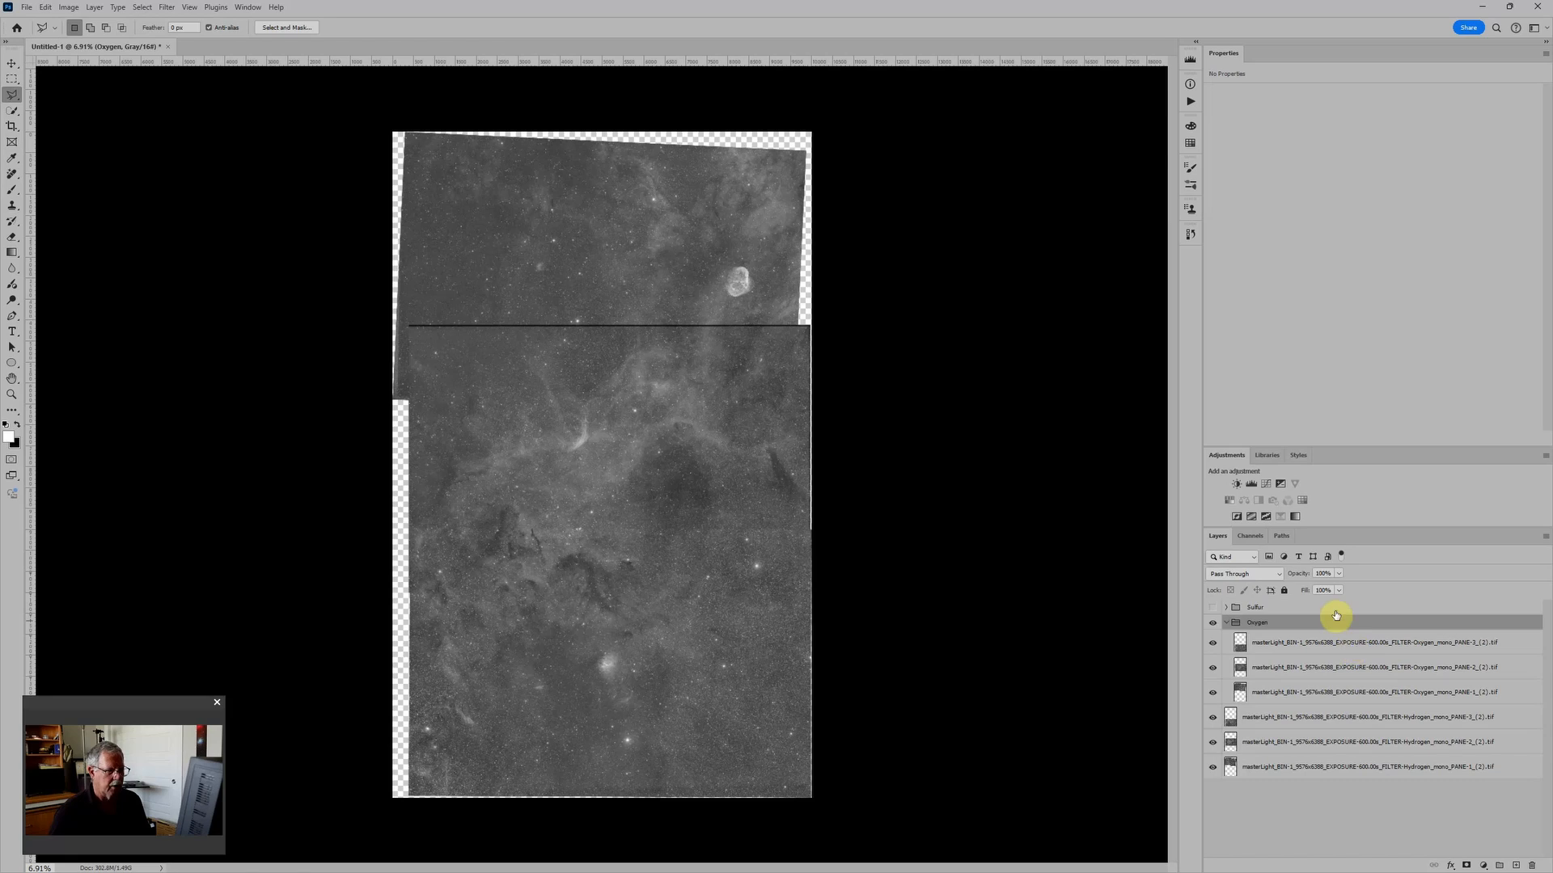
{"action": "left_click", "coordinate": [1210, 644]}
{"action": "left_click", "coordinate": [1210, 644]}
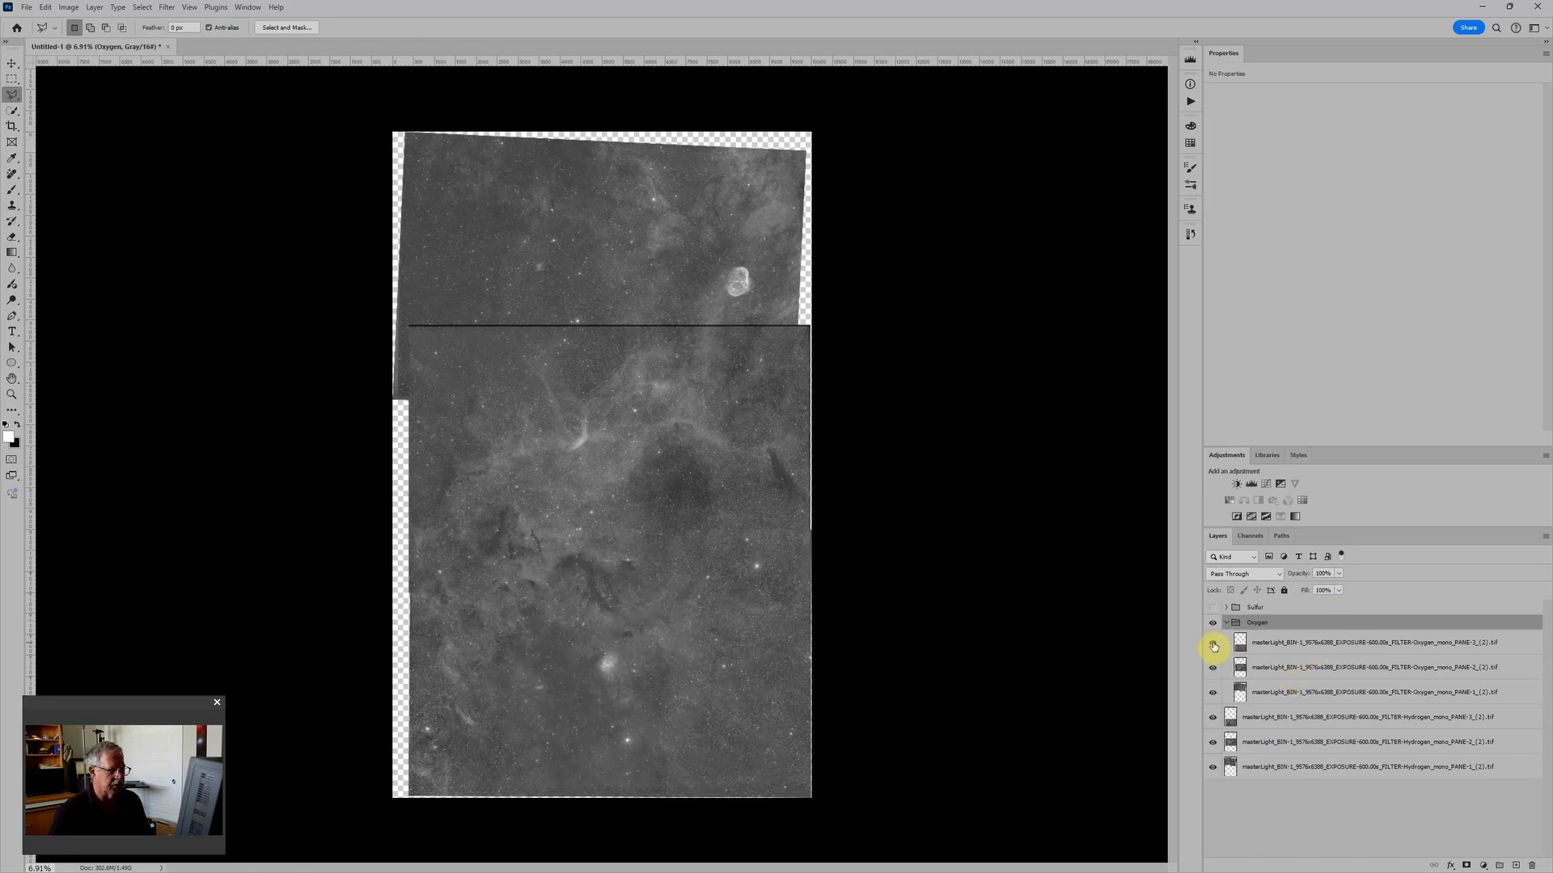
{"action": "left_click", "coordinate": [1214, 693]}
{"action": "left_click", "coordinate": [1213, 692]}
{"action": "left_click", "coordinate": [1215, 668]}
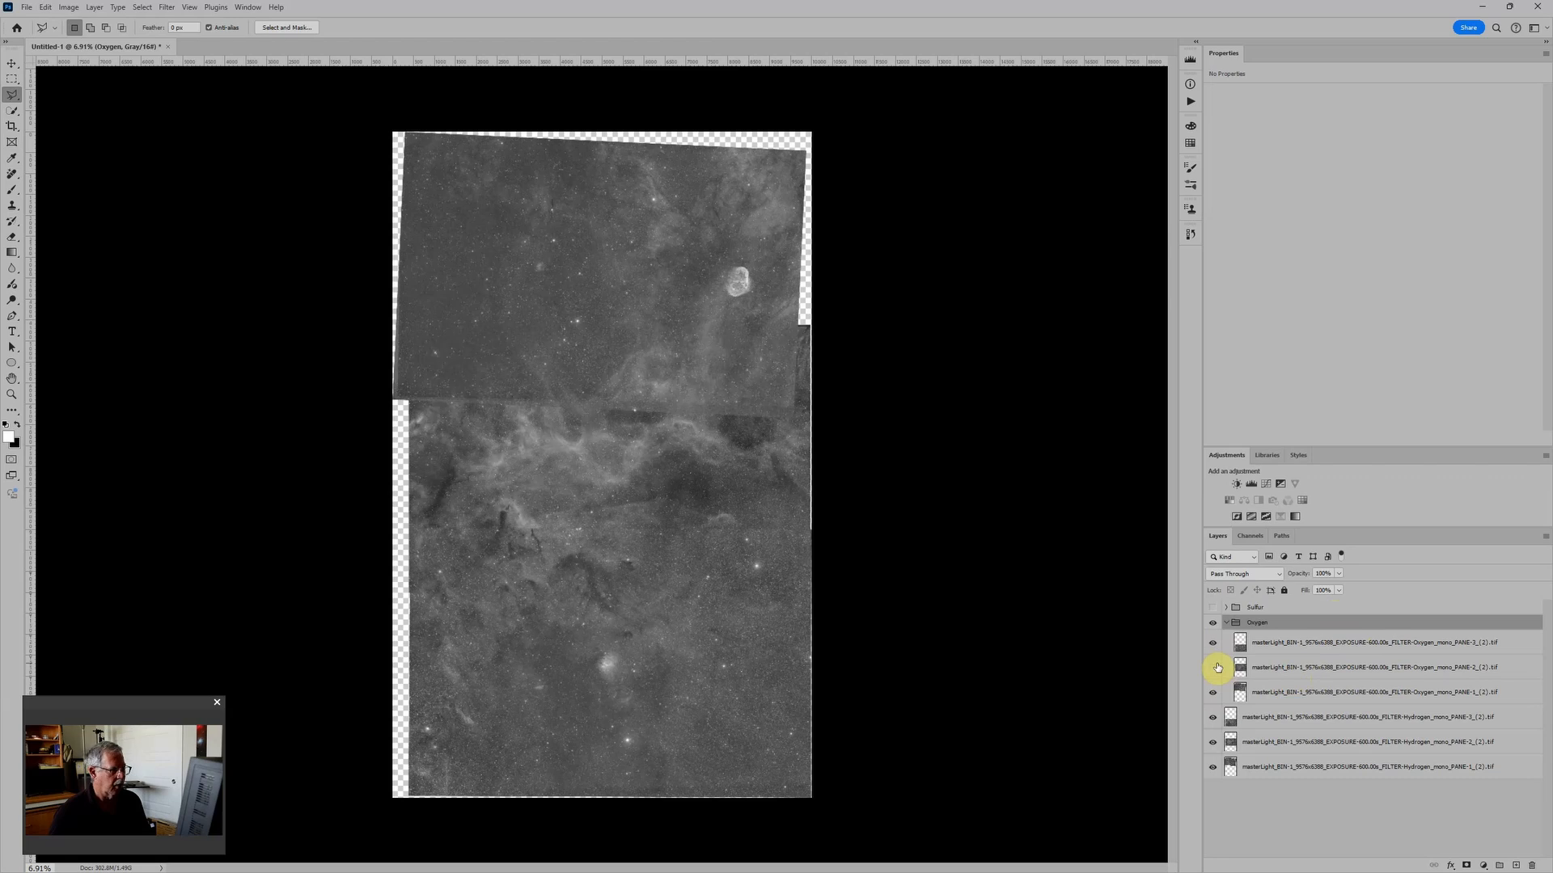
{"action": "left_click", "coordinate": [1215, 668]}
On the Oxygen PANE 2 layer, outline the thin dark strip along its upper edge with the Polygonal Lasso, delete it, and deselect
{"action": "left_click", "coordinate": [1247, 666]}
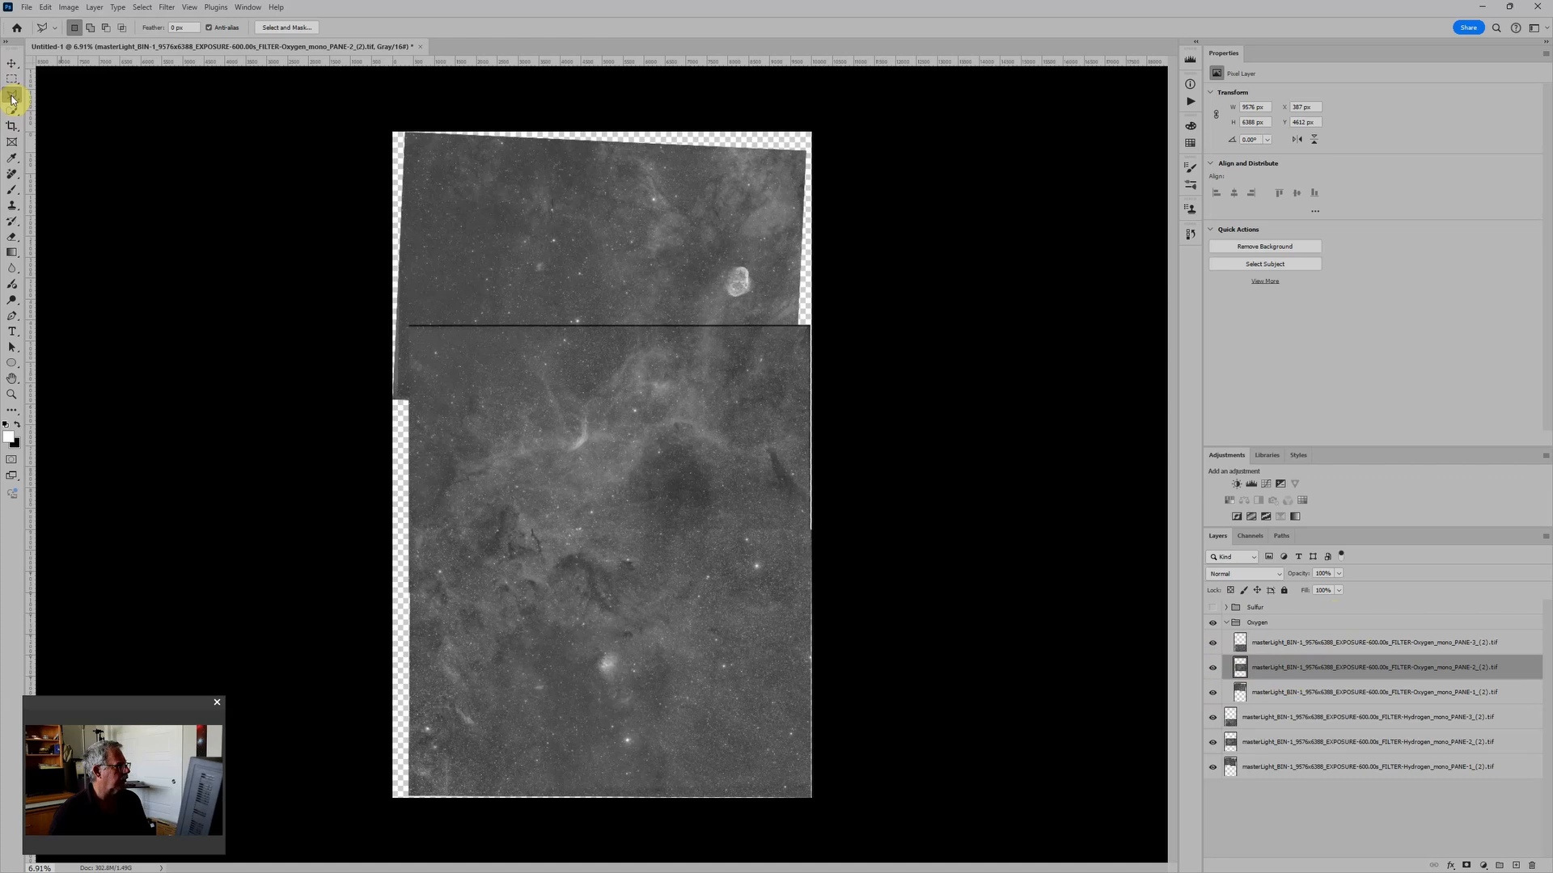
{"action": "left_click", "coordinate": [402, 326]}
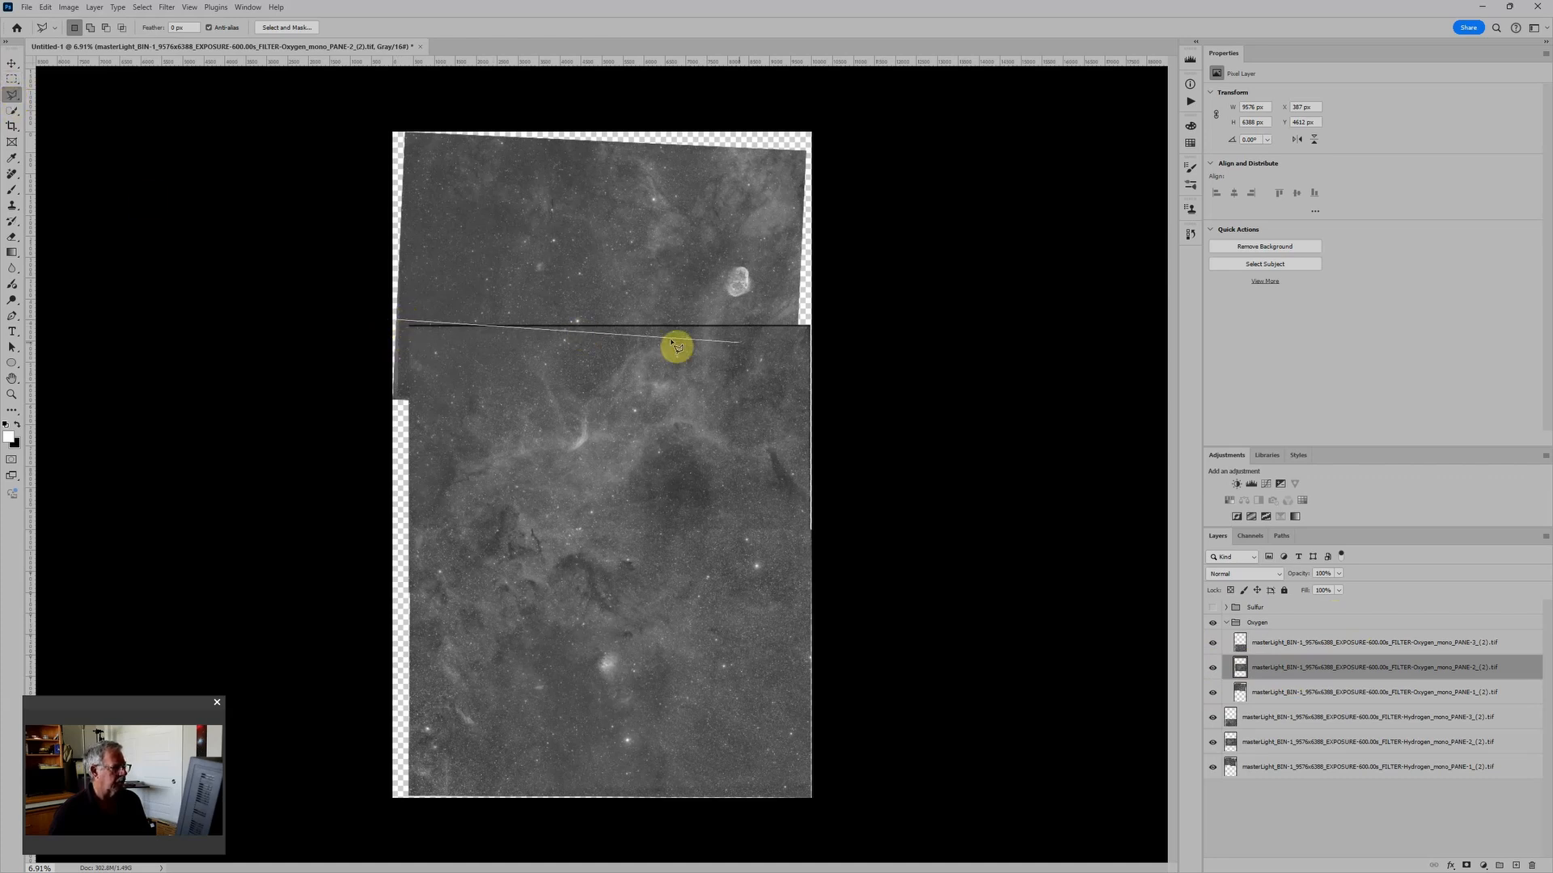
{"action": "left_click", "coordinate": [818, 323]}
{"action": "left_click", "coordinate": [817, 333]}
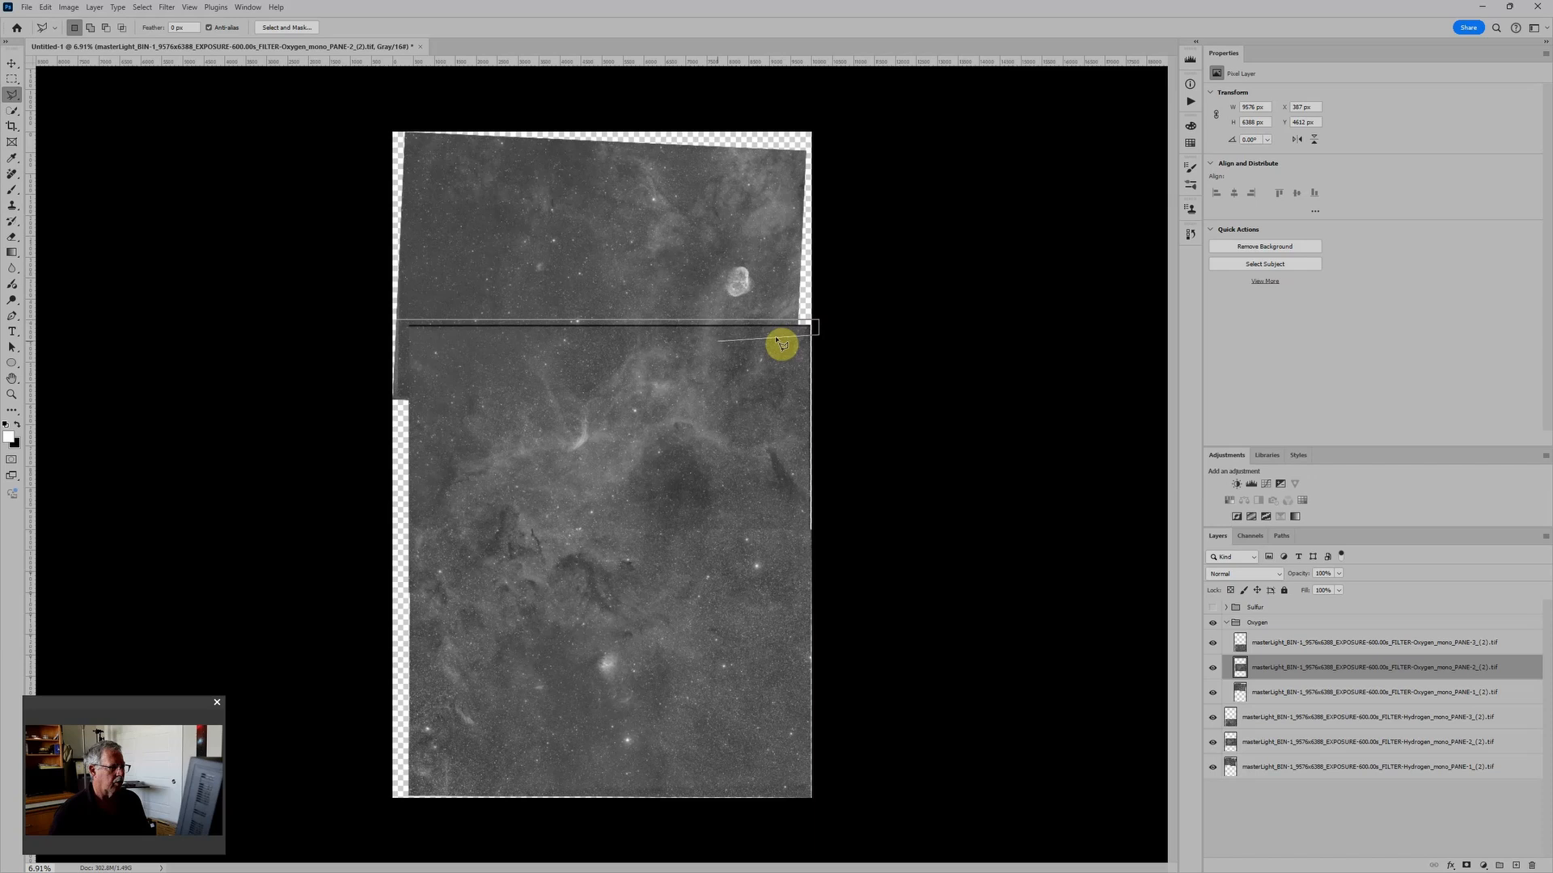
{"action": "left_click", "coordinate": [395, 333]}
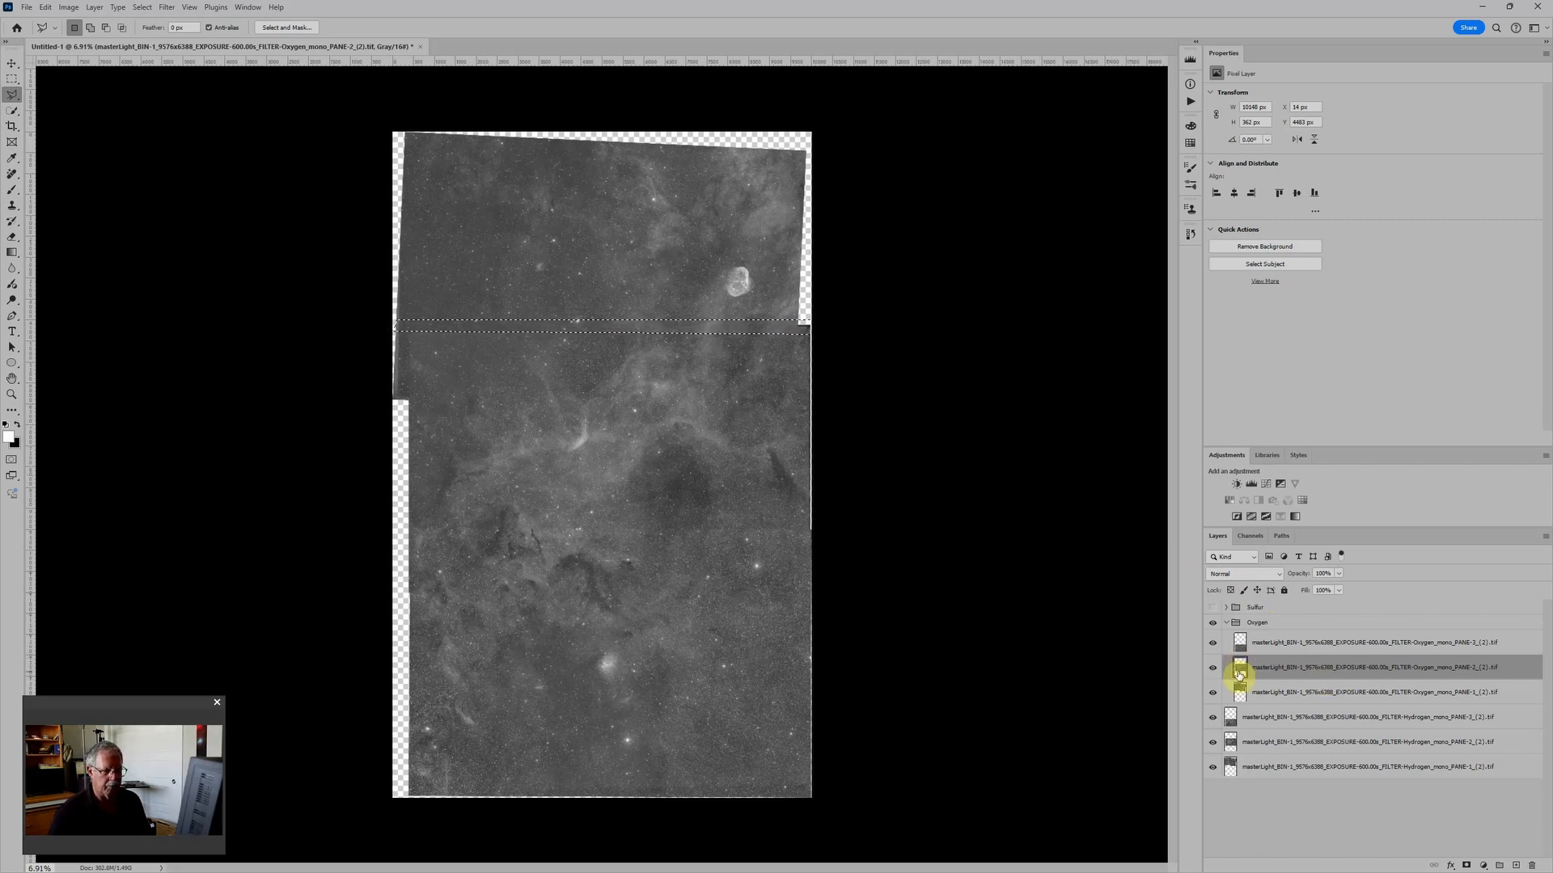
{"action": "key", "text": "ctrl+d"}
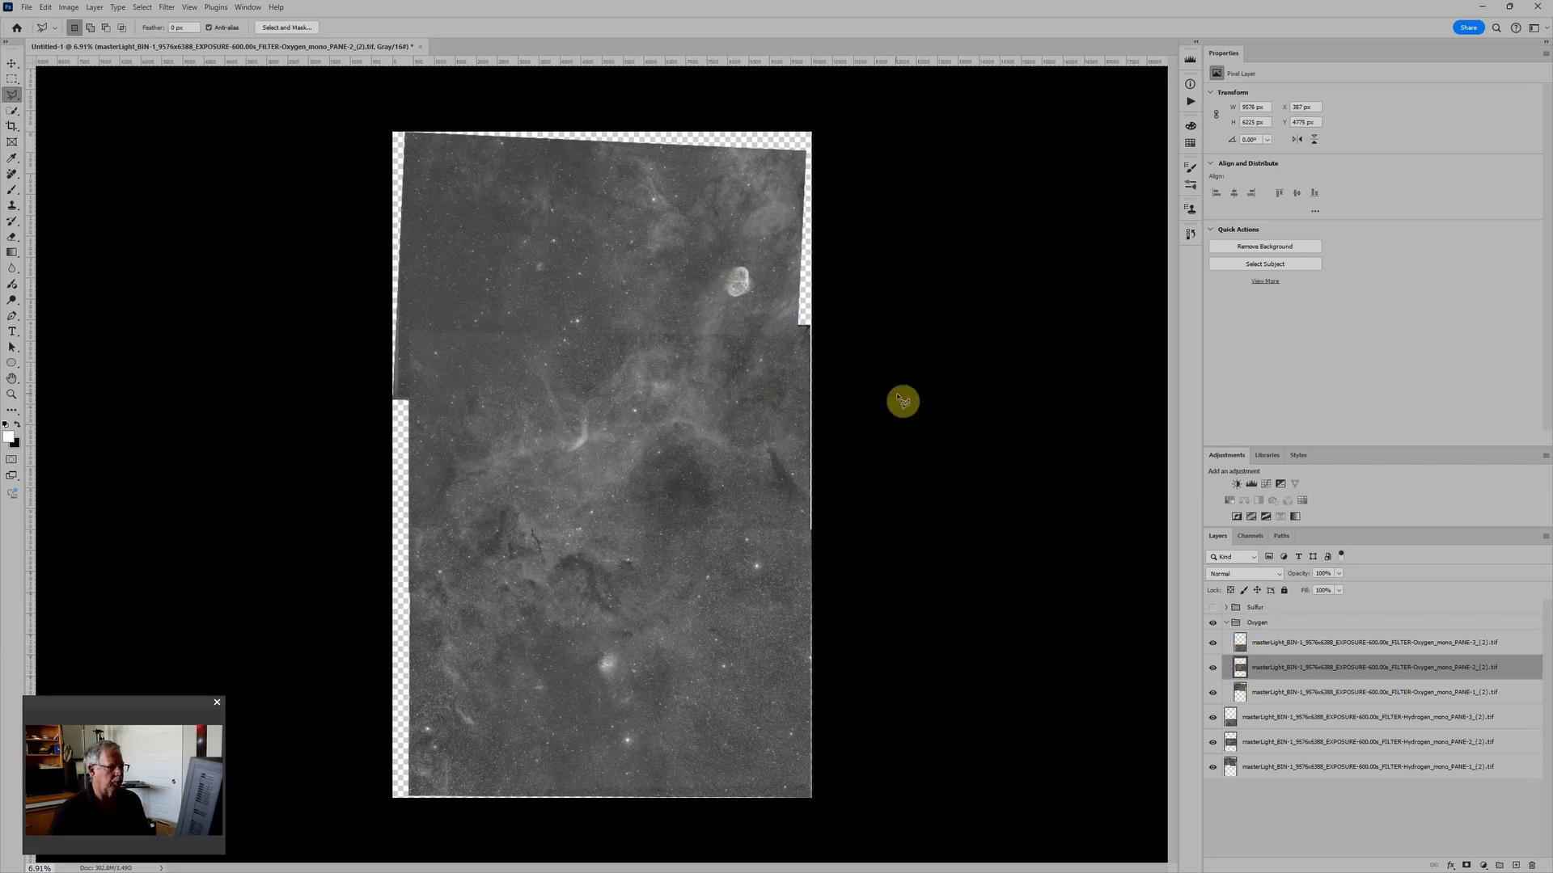
Collapse and hide the Oxygen group, and group the three Hydrogen panel layers into a group named Hydrogen
{"action": "left_click", "coordinate": [1226, 623]}
{"action": "left_click", "coordinate": [1213, 623]}
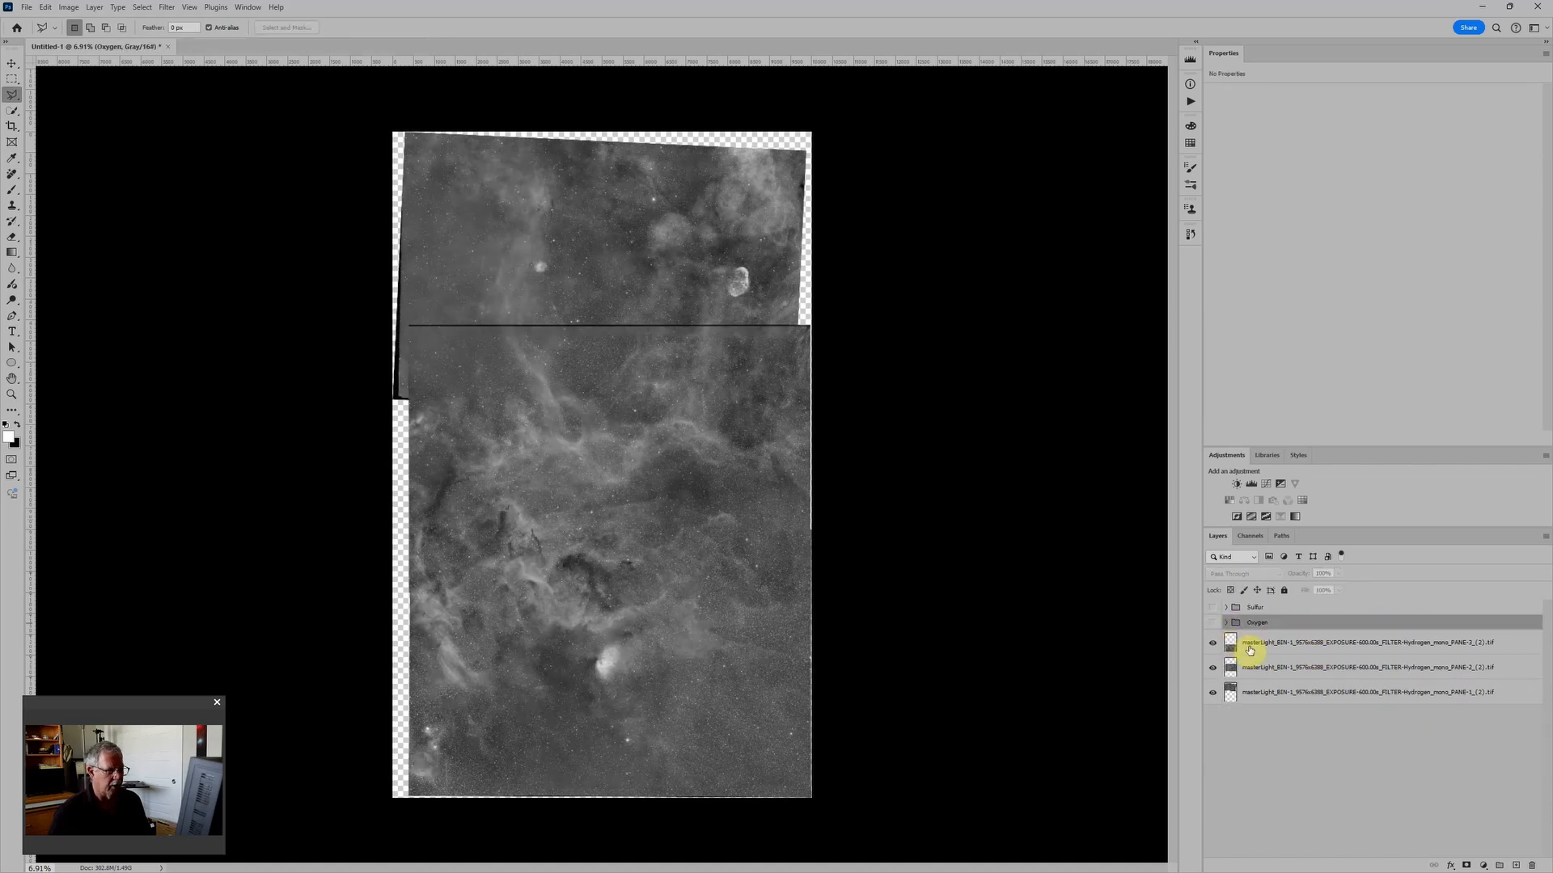
{"action": "left_click", "coordinate": [1245, 645]}
{"action": "left_click", "coordinate": [1275, 693], "text": "shift"}
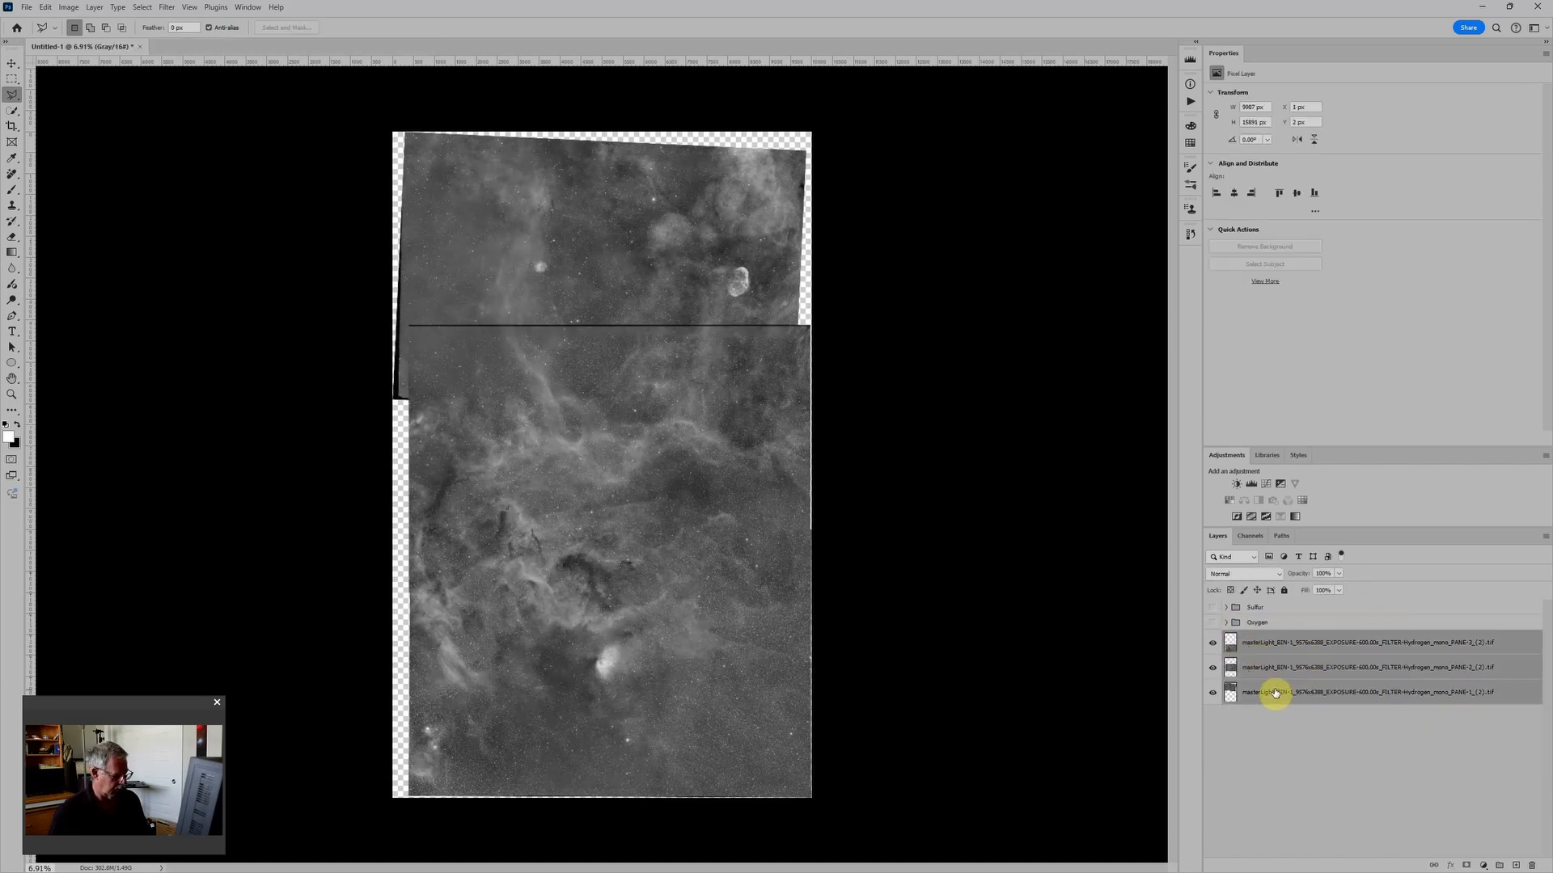
{"action": "key", "text": "ctrl+g"}
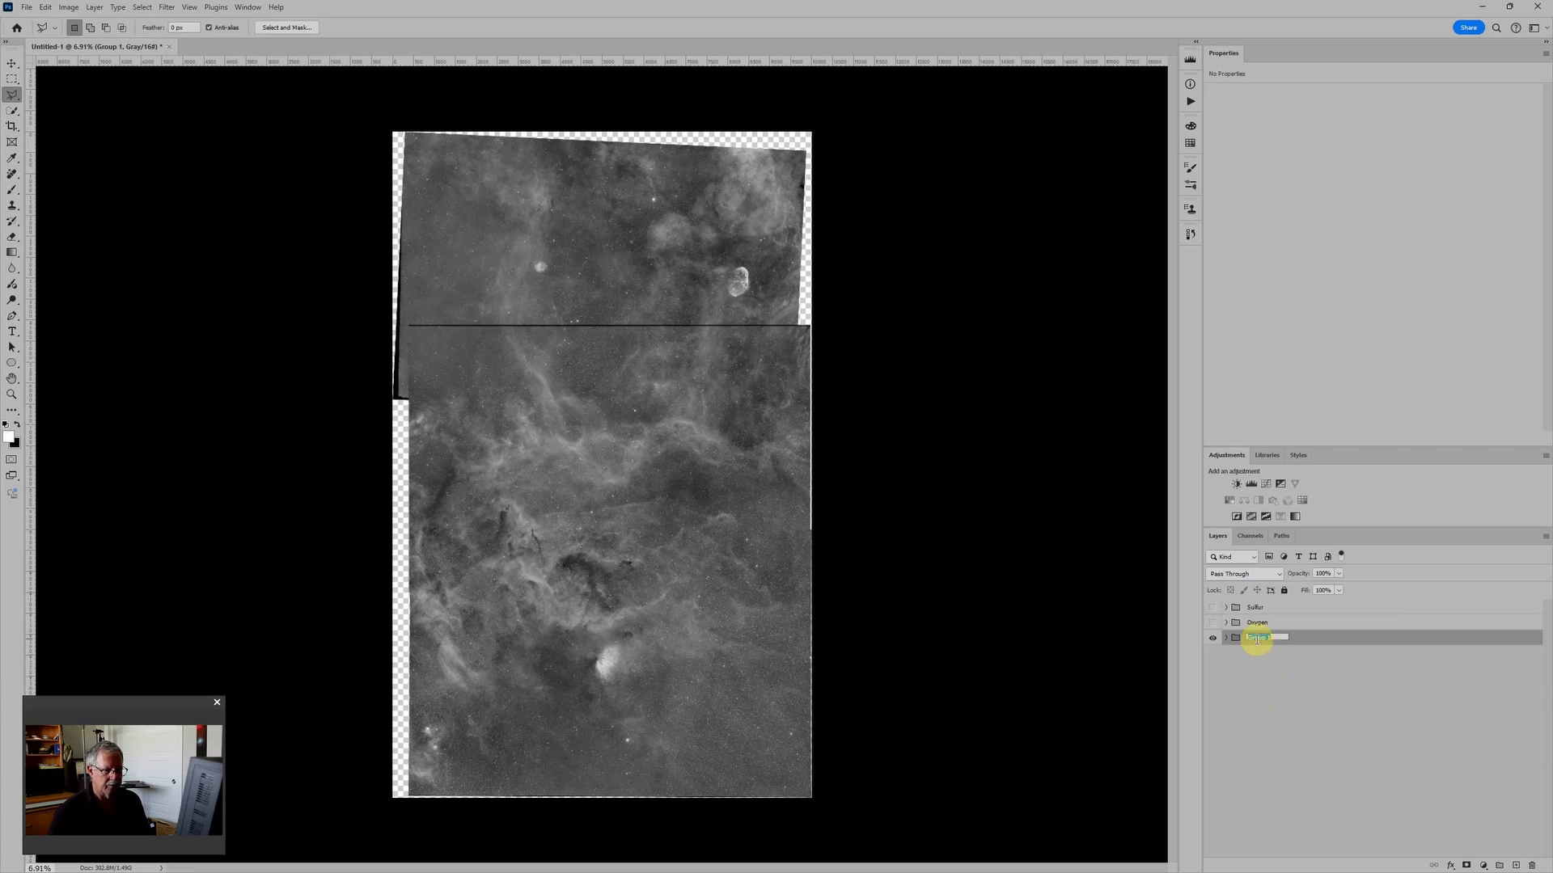
{"action": "type", "text": "en"}
{"action": "key", "text": "Return"}
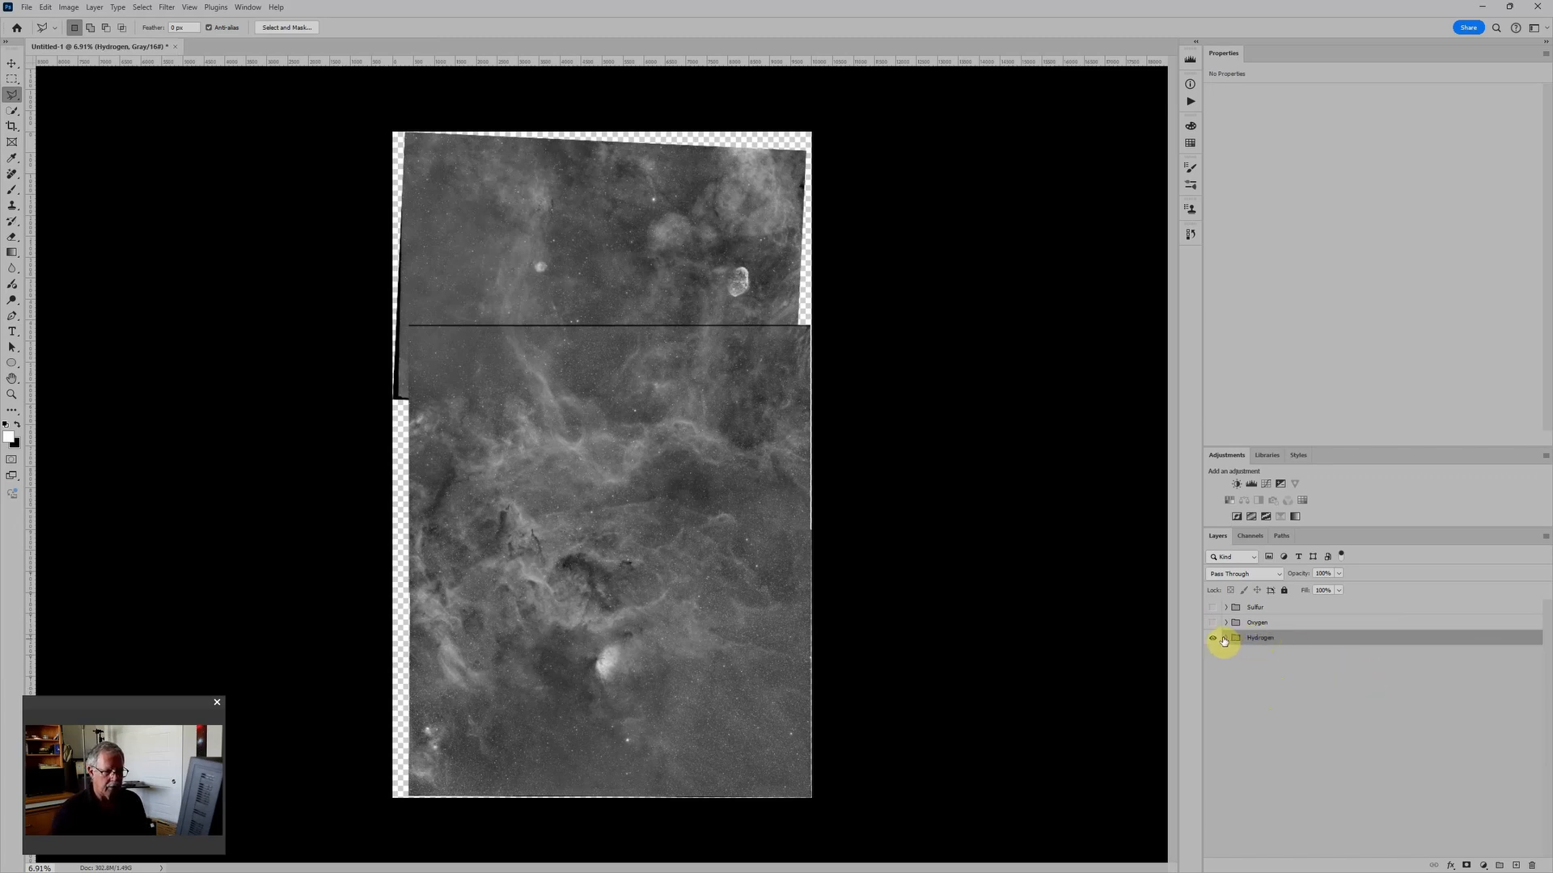
Expand the Hydrogen group and hide its PANE 2 layer to expose the edges of the other two panels
{"action": "left_click", "coordinate": [1225, 639]}
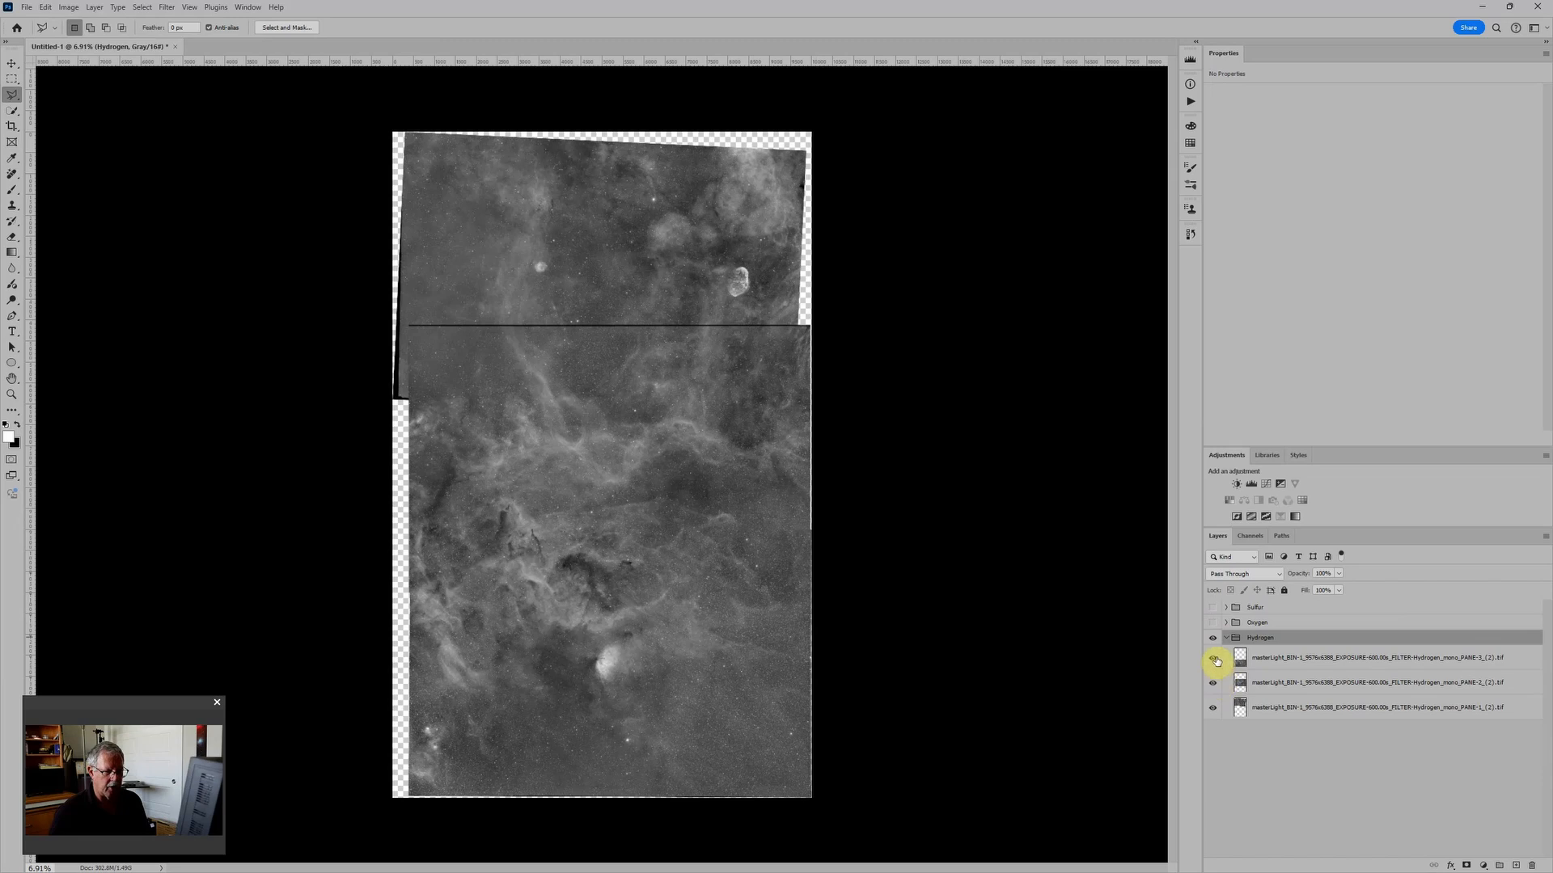
{"action": "left_click", "coordinate": [1214, 685]}
{"action": "left_click", "coordinate": [1214, 686]}
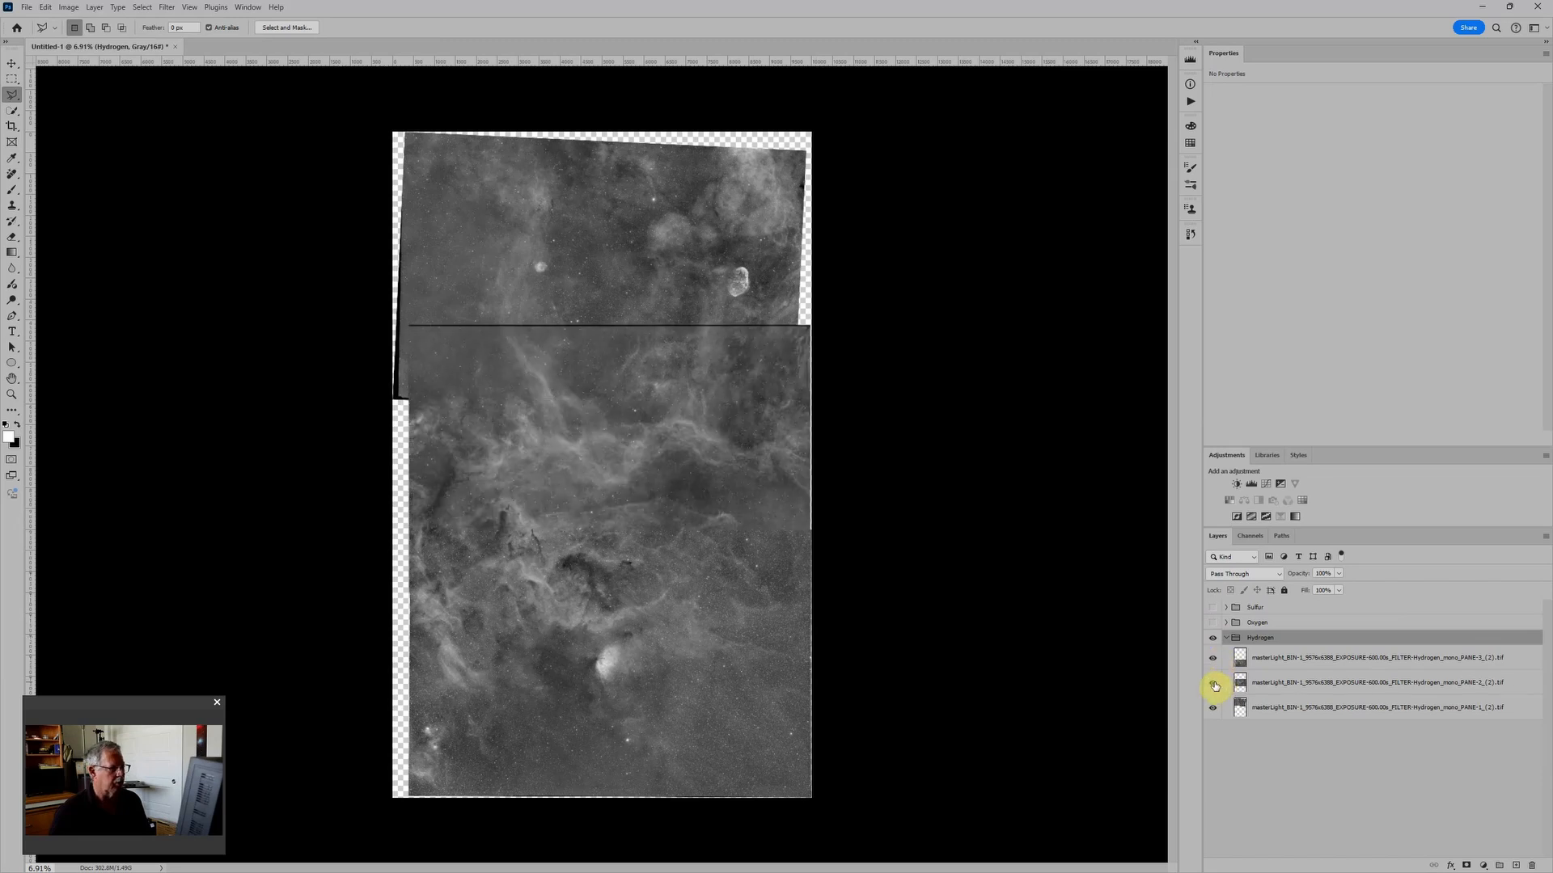
{"action": "left_click", "coordinate": [1214, 686]}
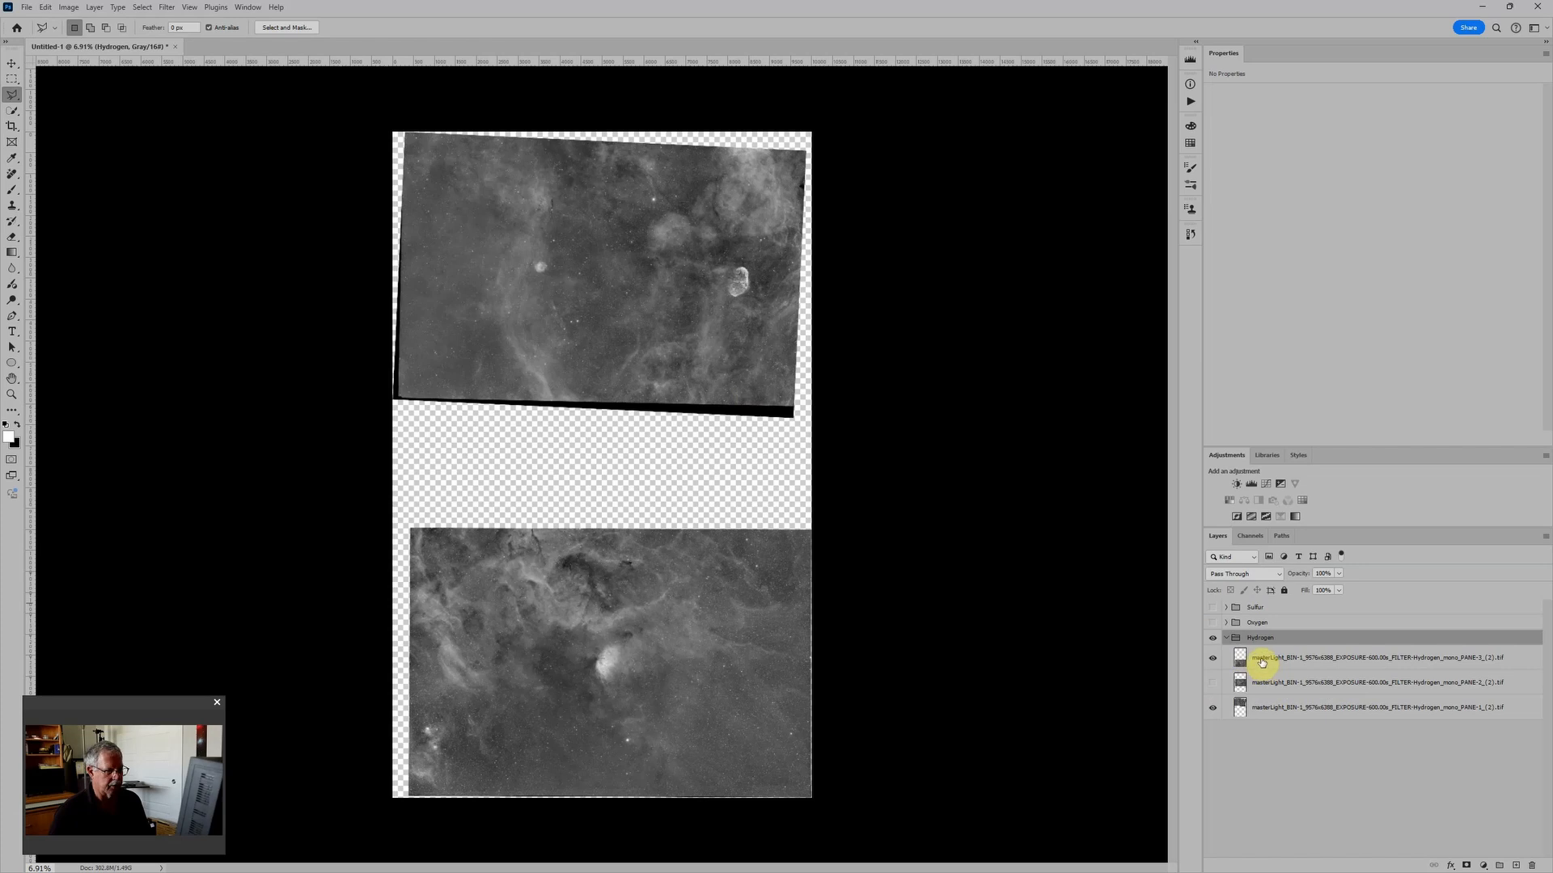
On the Hydrogen PANE 1 layer, outline the black border along its lower edge with the Polygonal Lasso and delete it
{"action": "left_click", "coordinate": [1261, 710]}
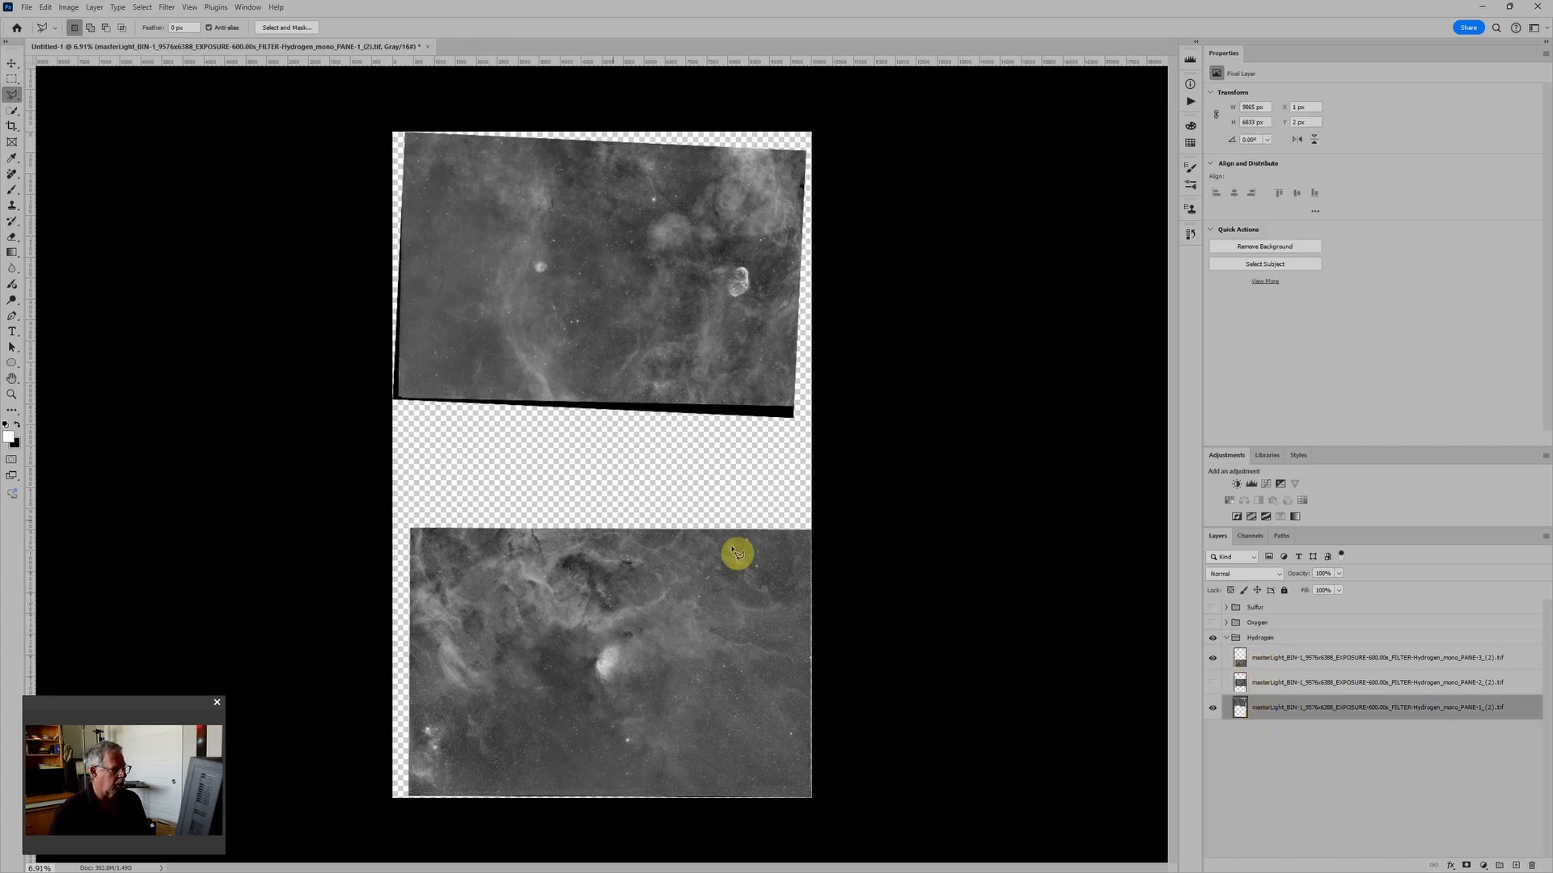
{"action": "left_click", "coordinate": [379, 396]}
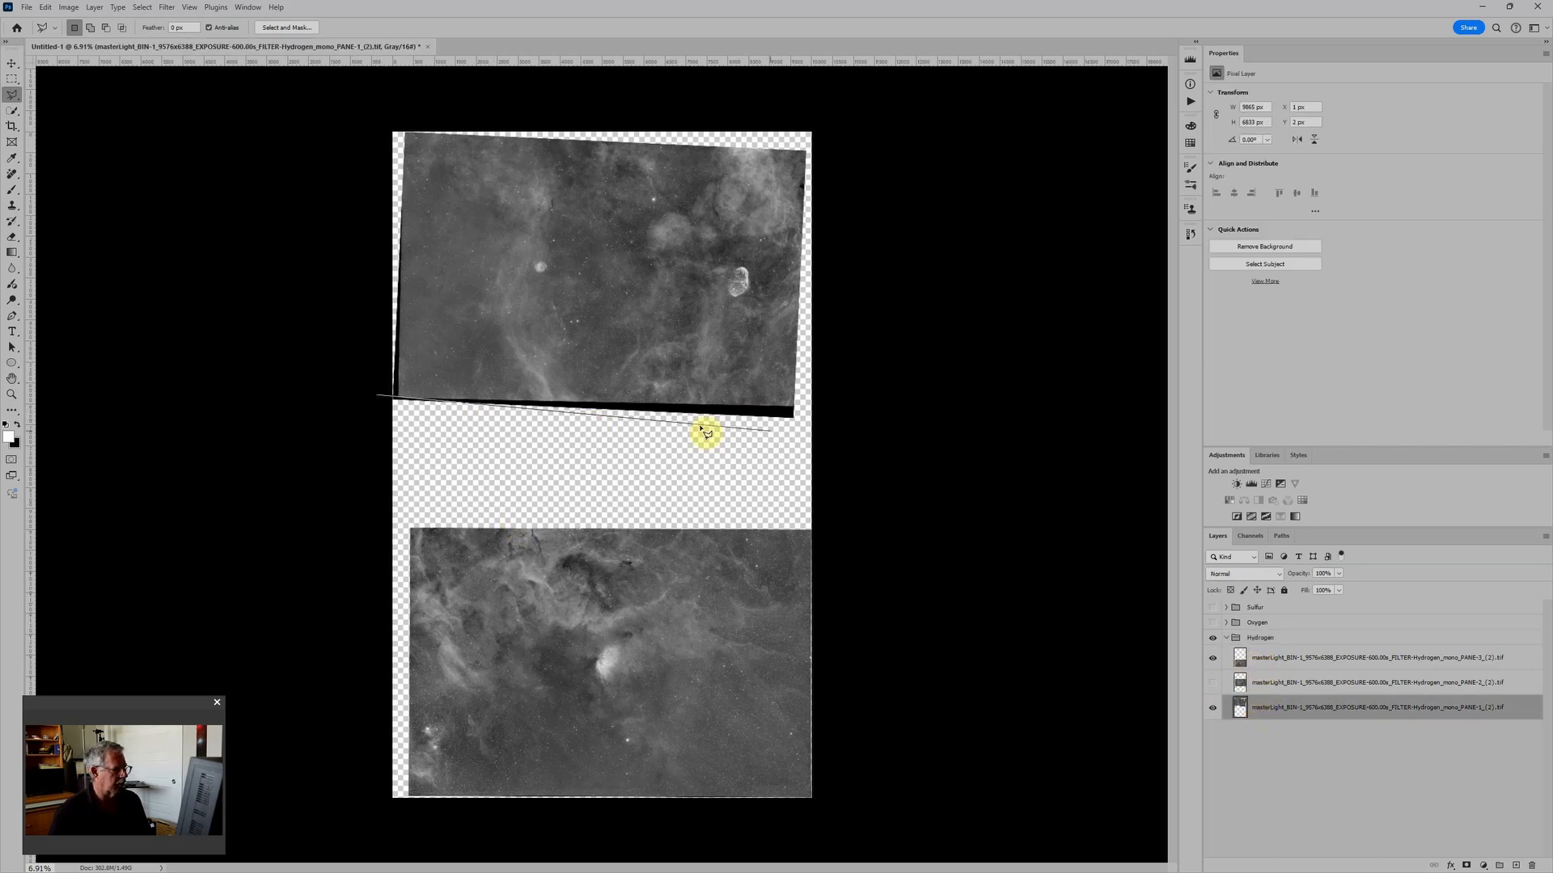
{"action": "left_click", "coordinate": [809, 402]}
{"action": "left_click", "coordinate": [808, 427]}
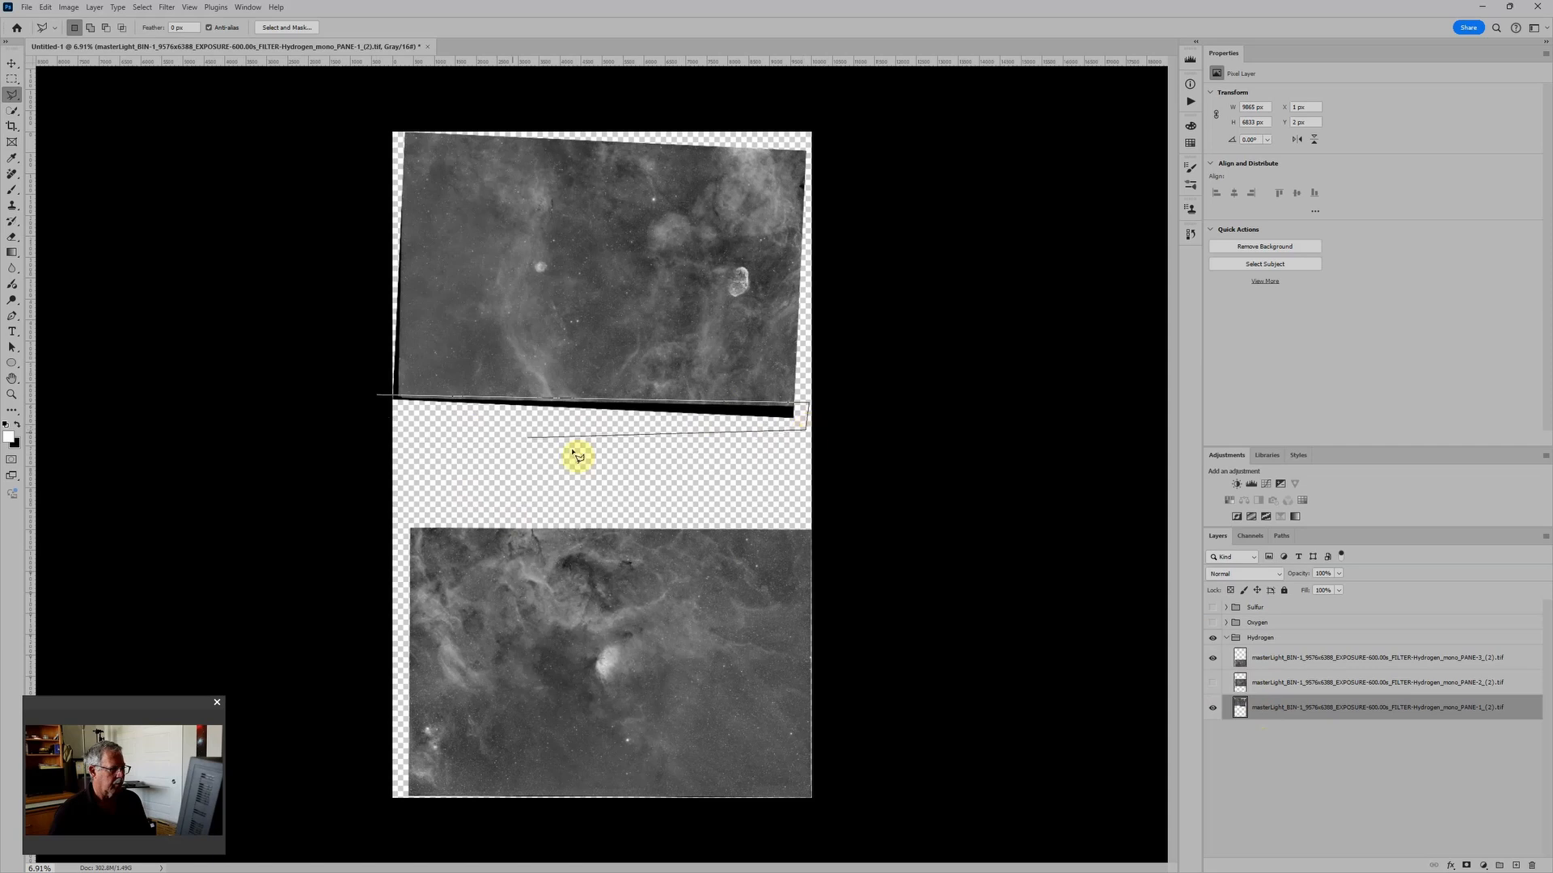
{"action": "double_click", "coordinate": [378, 412]}
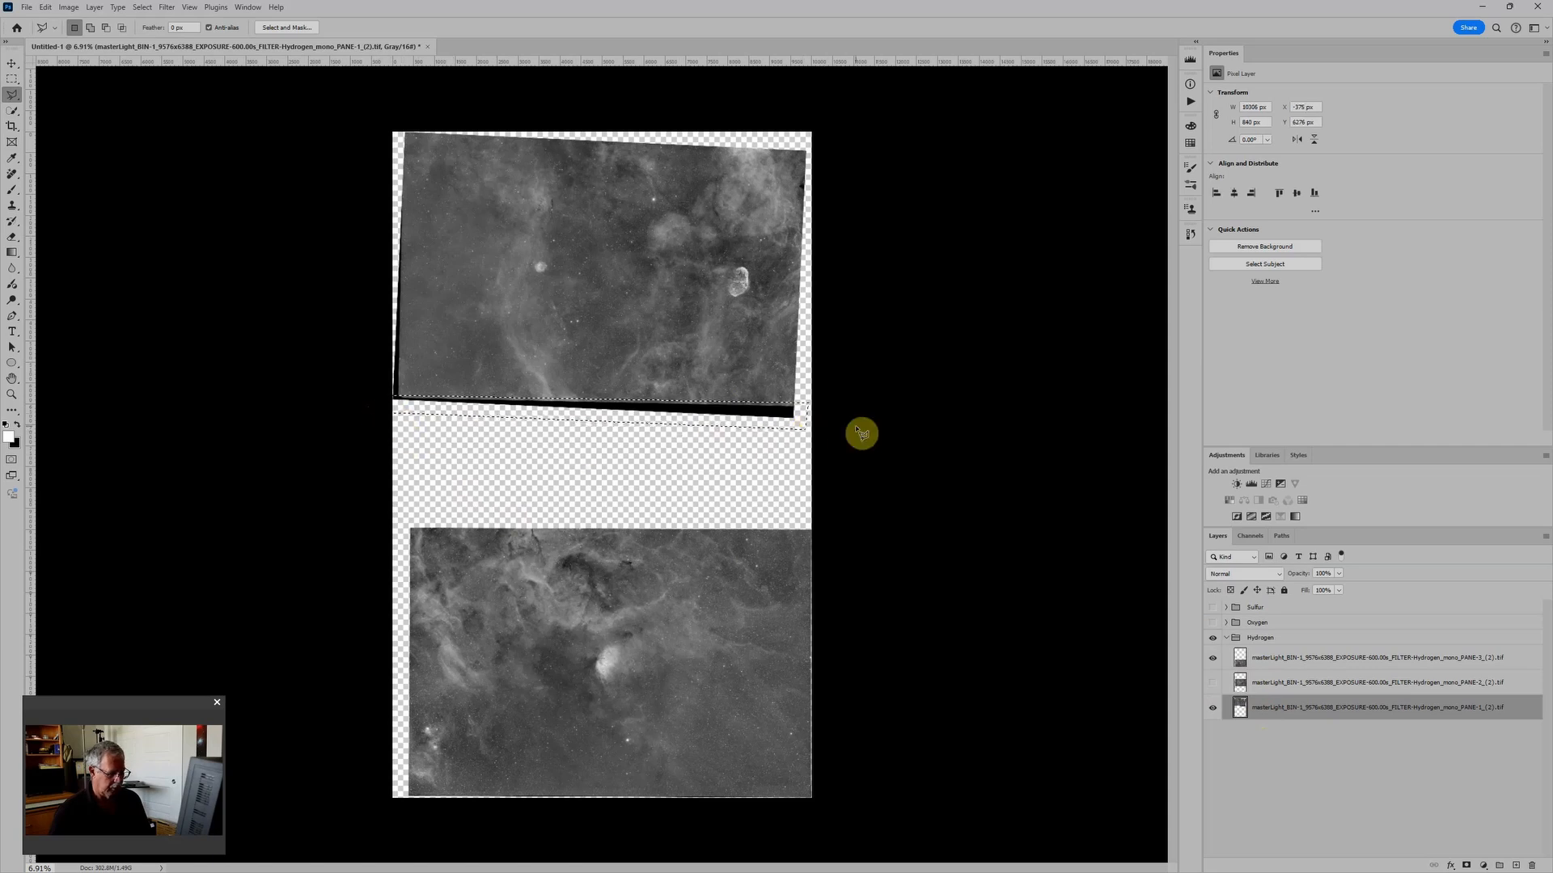
{"action": "key", "text": "Delete"}
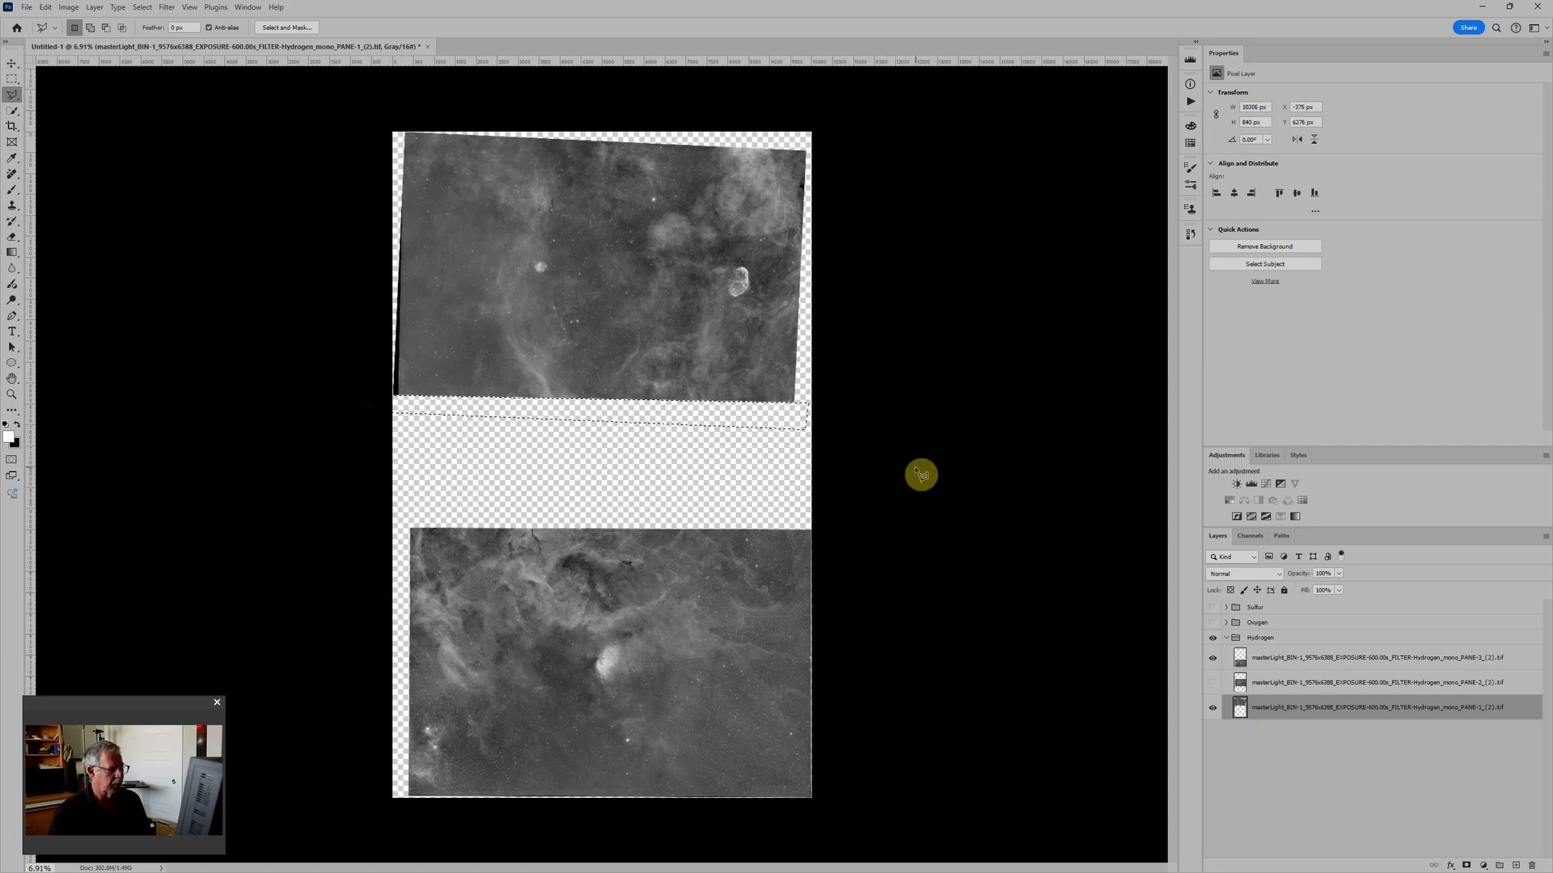
Show the Hydrogen PANE 2 layer again, delete the black strip along its upper edge using the Polygonal Lasso, and clear the selection
{"action": "key", "text": "ctrl+d"}
{"action": "left_click", "coordinate": [1214, 684]}
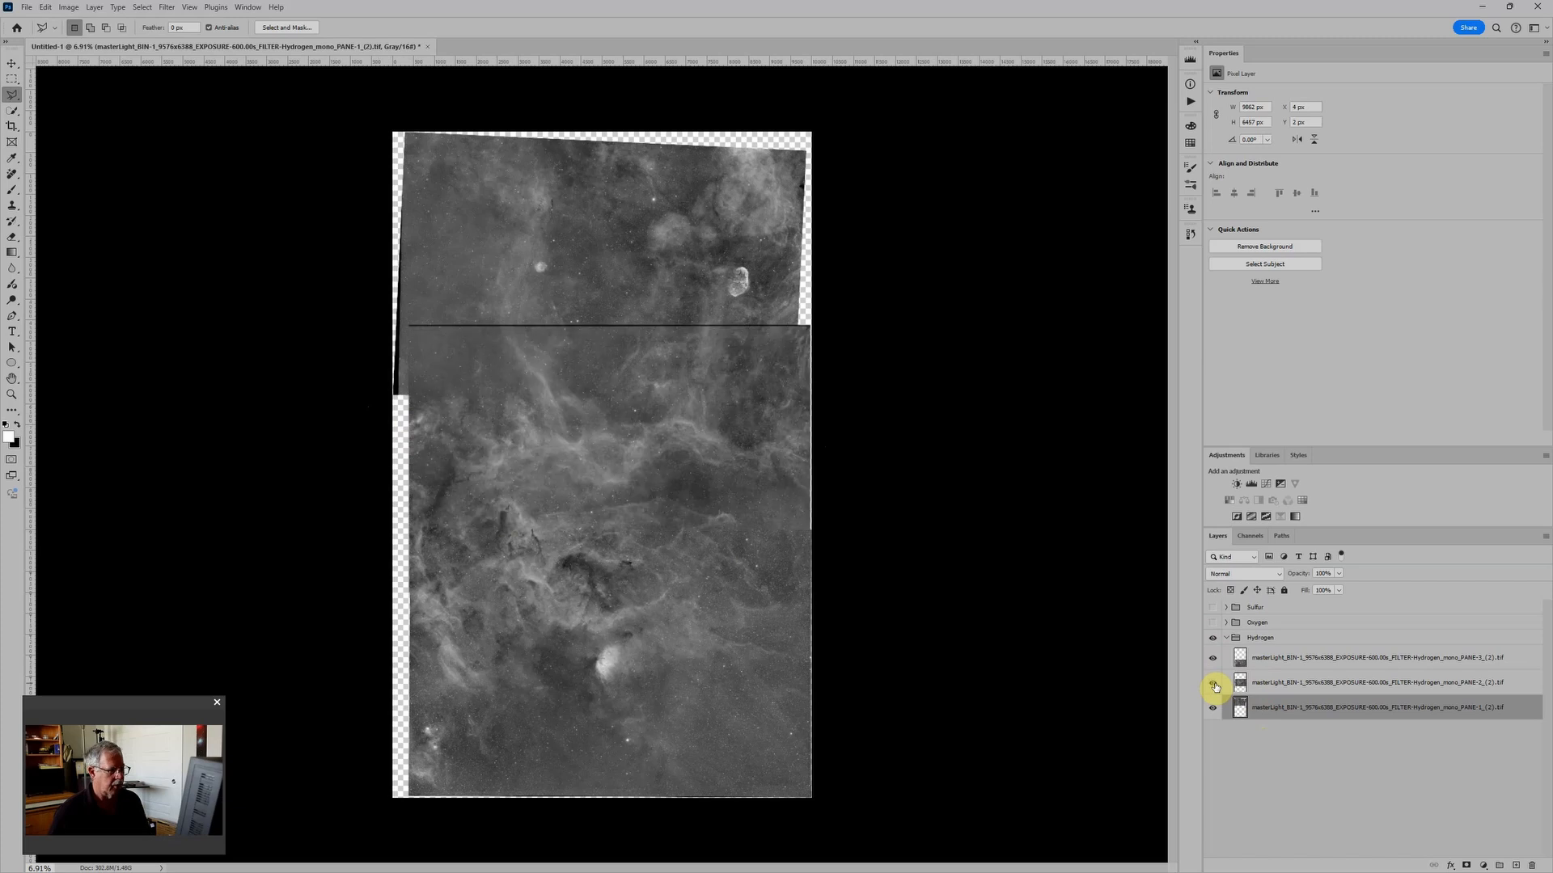
{"action": "left_click", "coordinate": [1247, 687]}
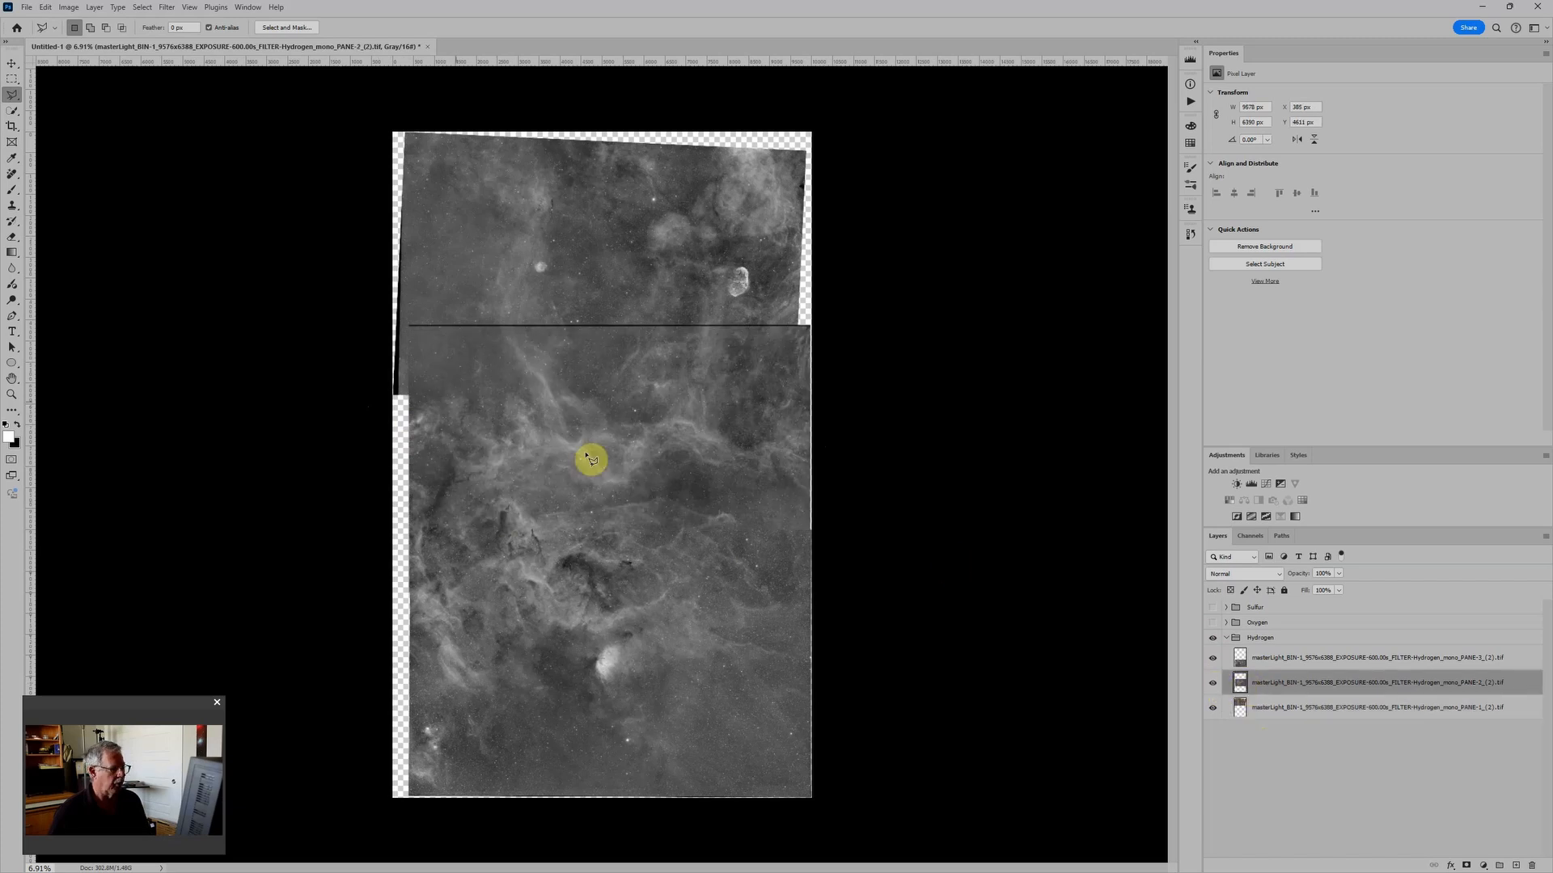
{"action": "left_click", "coordinate": [392, 323]}
{"action": "left_click", "coordinate": [857, 320]}
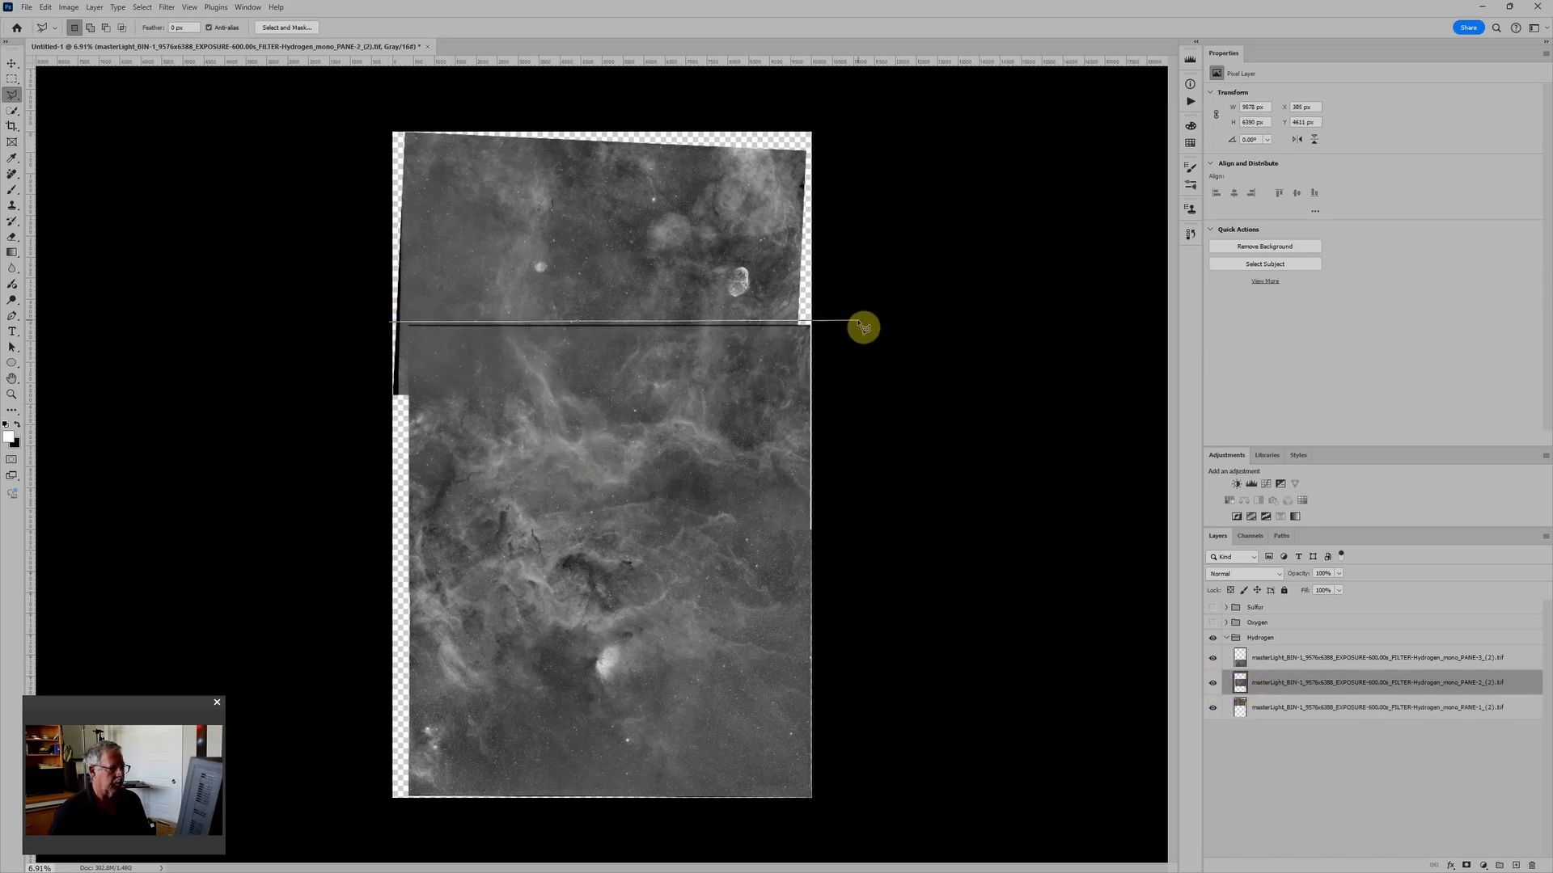
{"action": "left_click", "coordinate": [850, 341]}
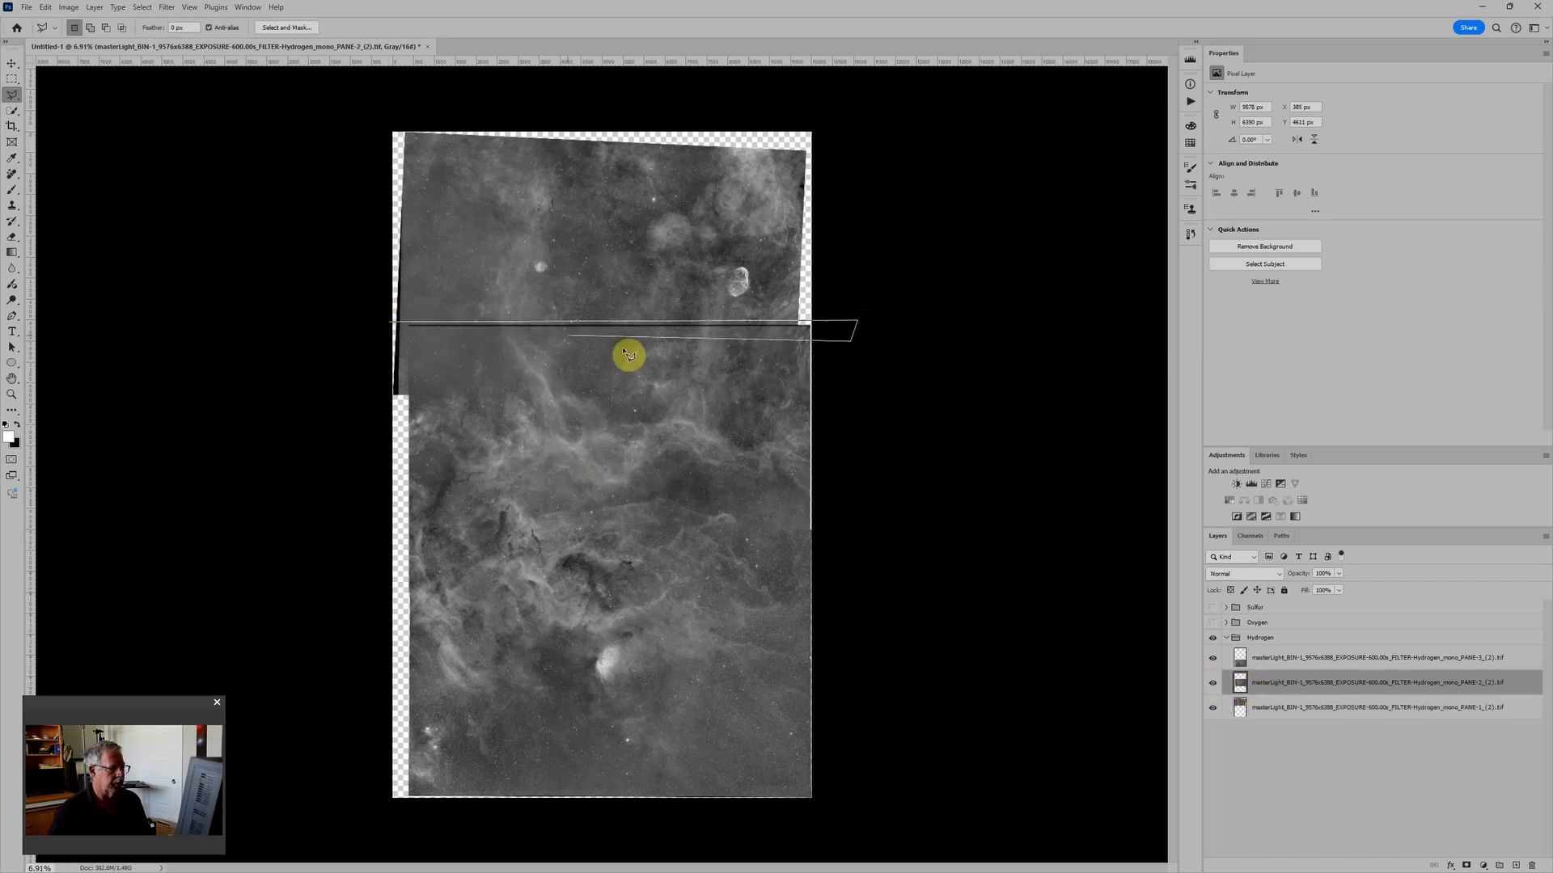
{"action": "double_click", "coordinate": [372, 340]}
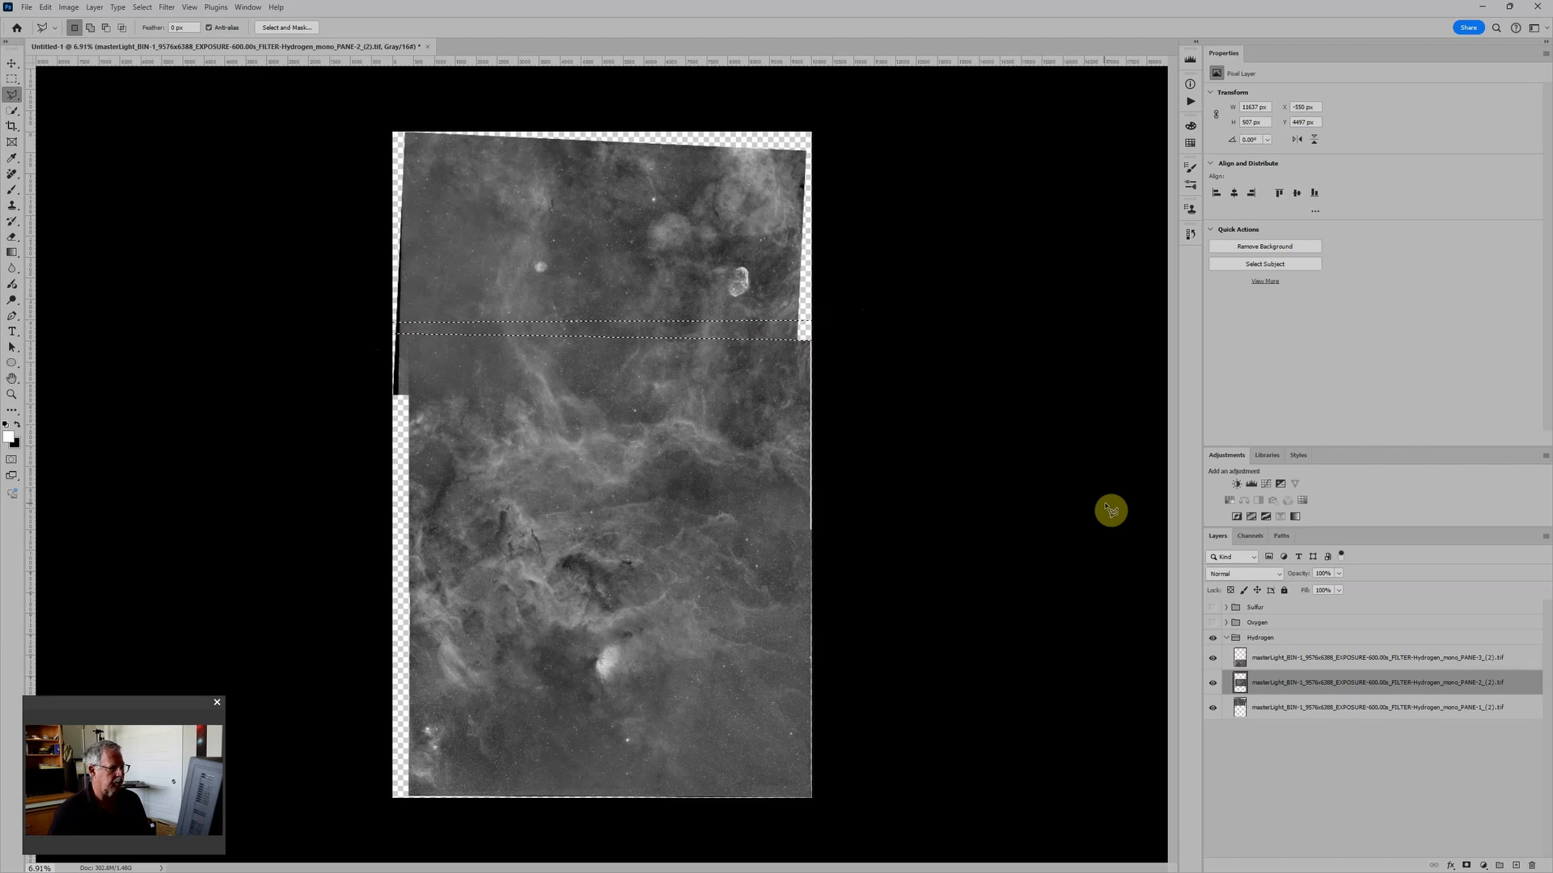
{"action": "key", "text": "ctrl+d"}
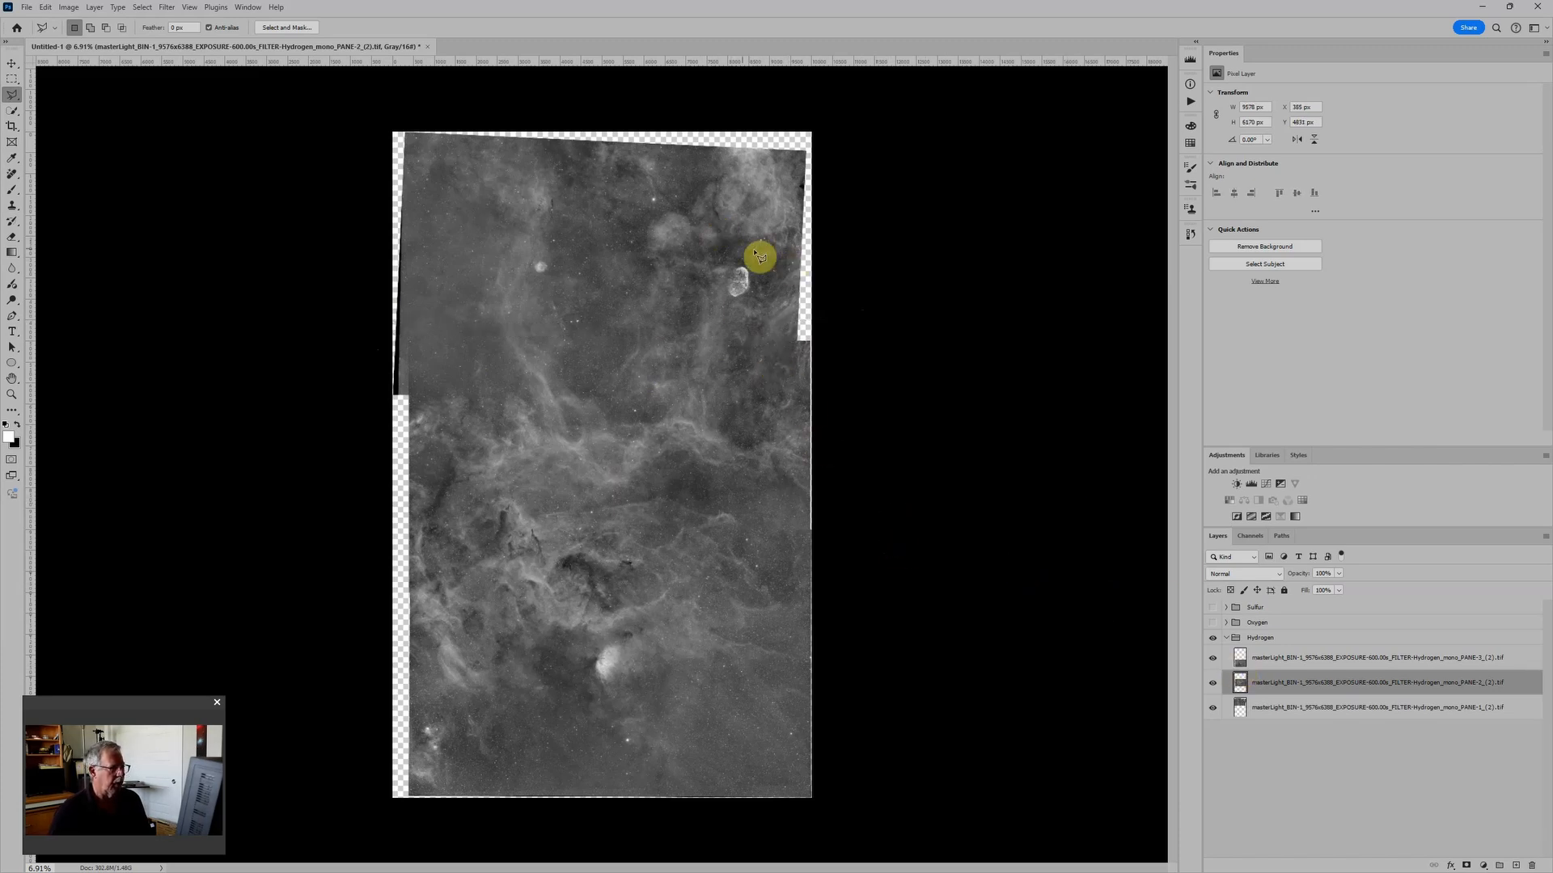
Auto-blend the three Hydrogen panel layers as a Panorama with Seamless Tones and Colors, and merge them into one layer
{"action": "left_click", "coordinate": [1279, 655]}
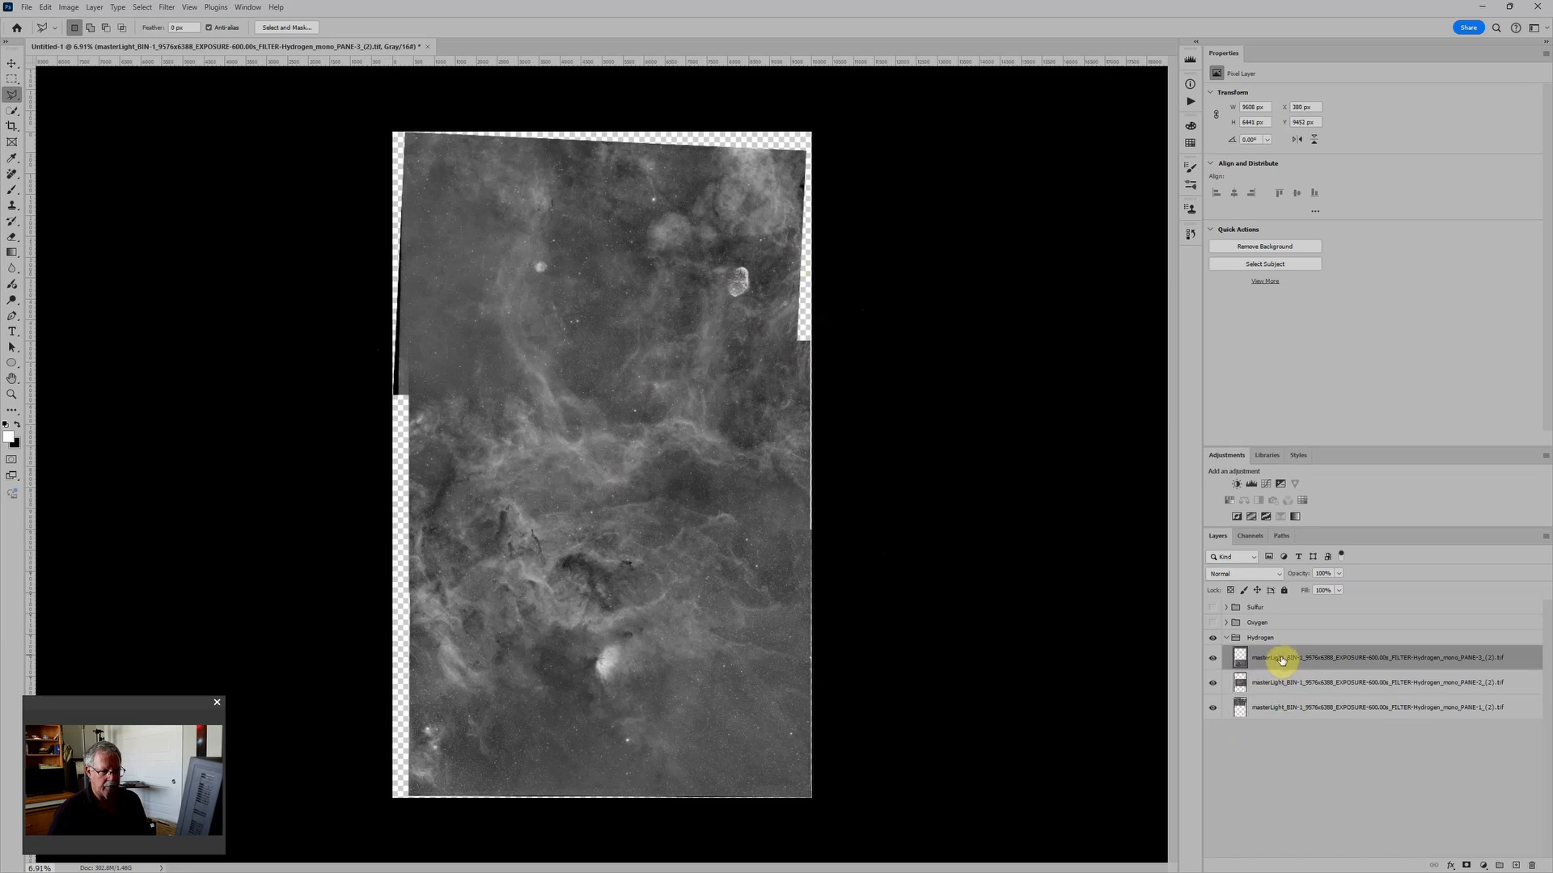
{"action": "left_click", "coordinate": [1282, 709], "text": "shift"}
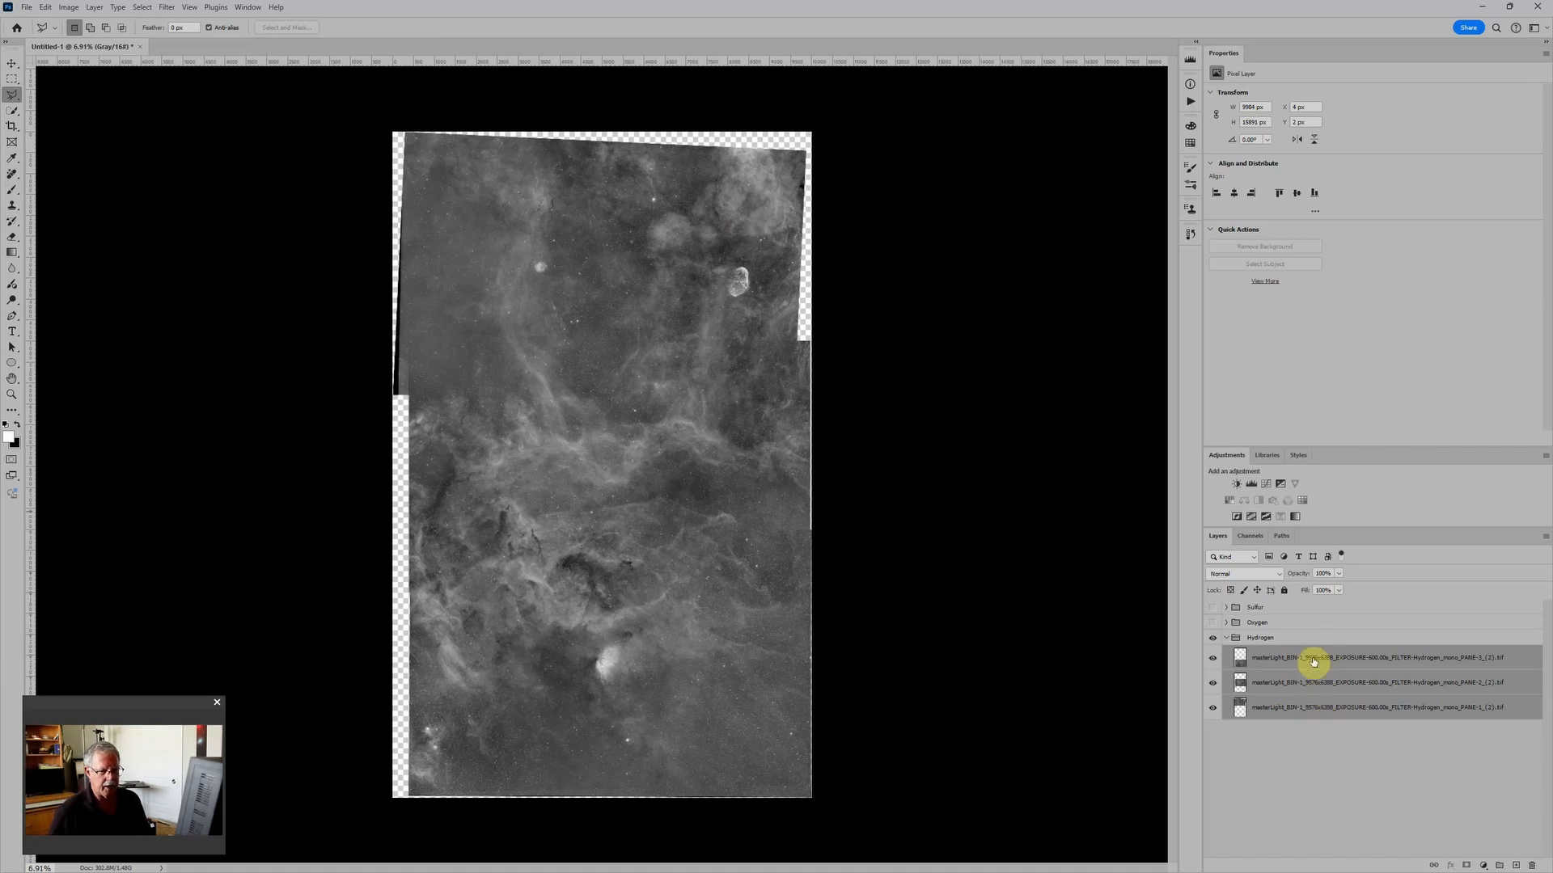
{"action": "left_click", "coordinate": [47, 9]}
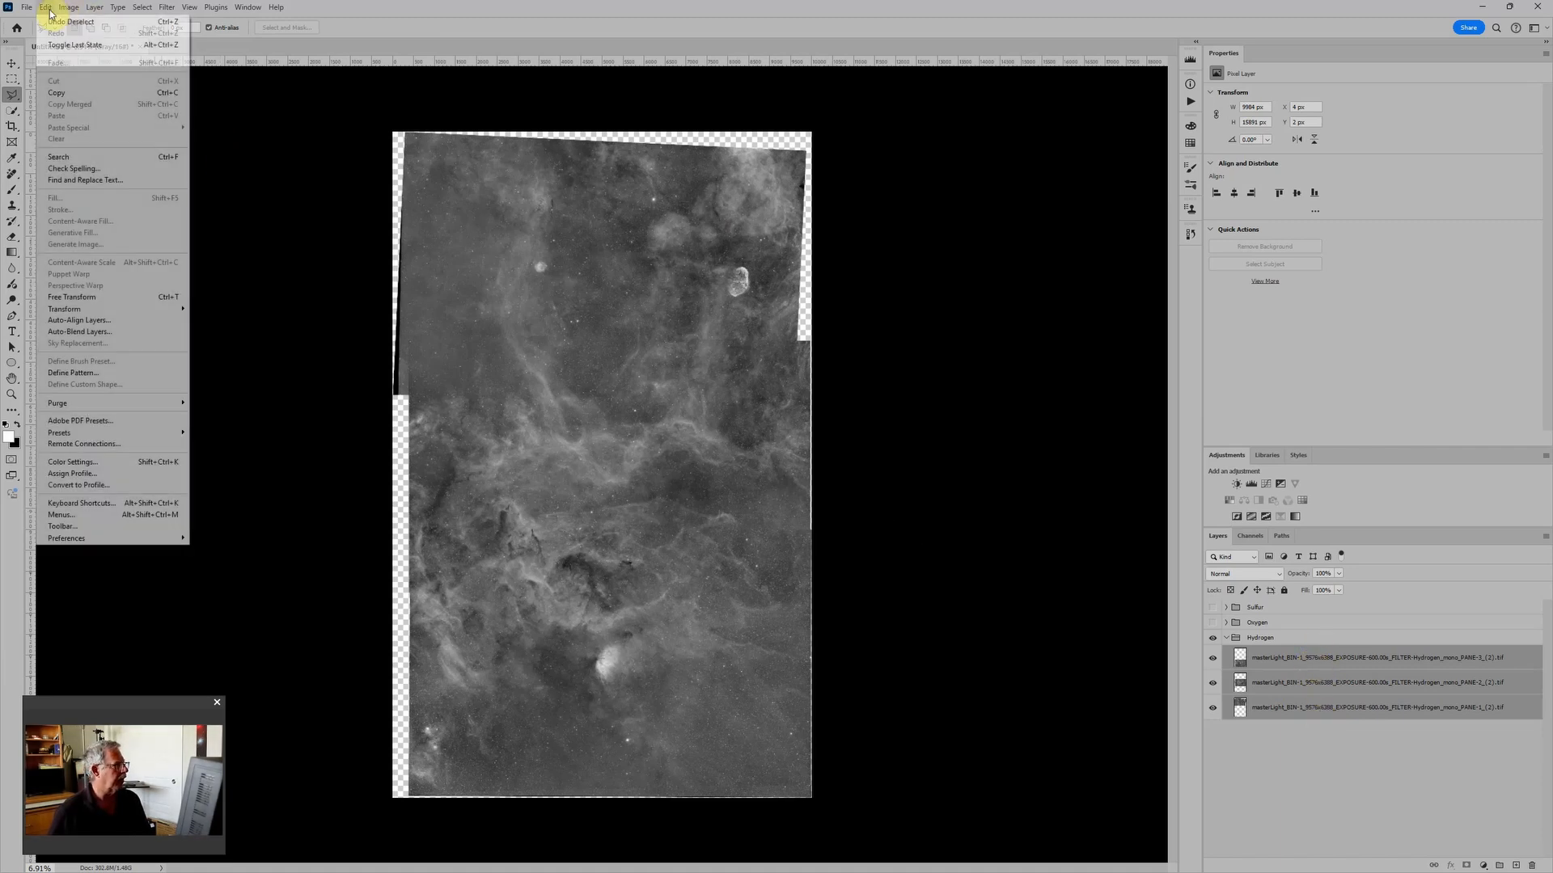
{"action": "left_click", "coordinate": [85, 336]}
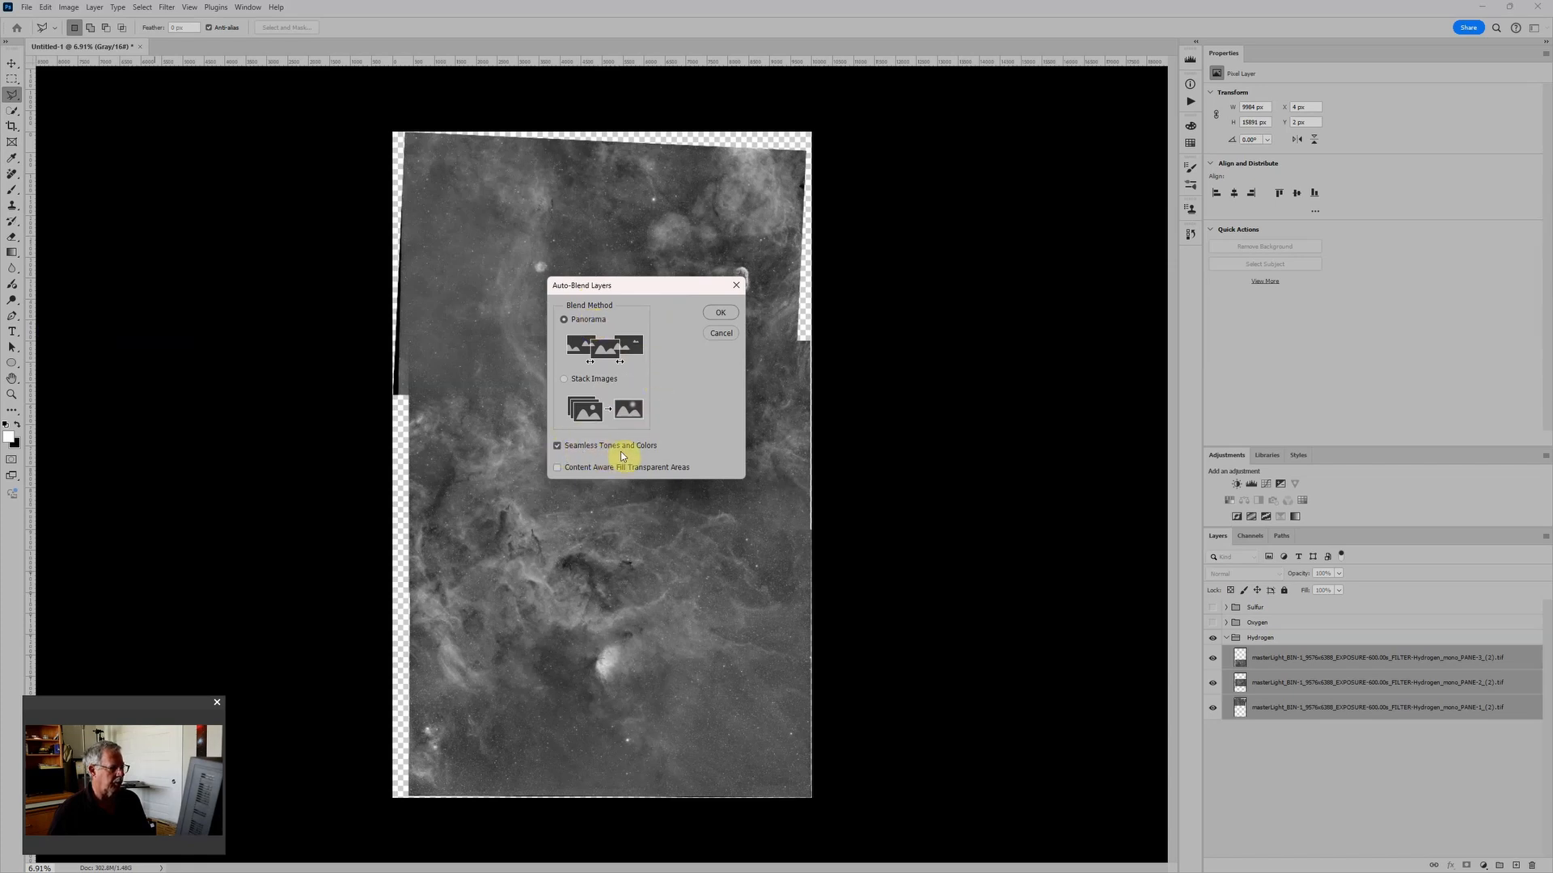
{"action": "left_click", "coordinate": [722, 313]}
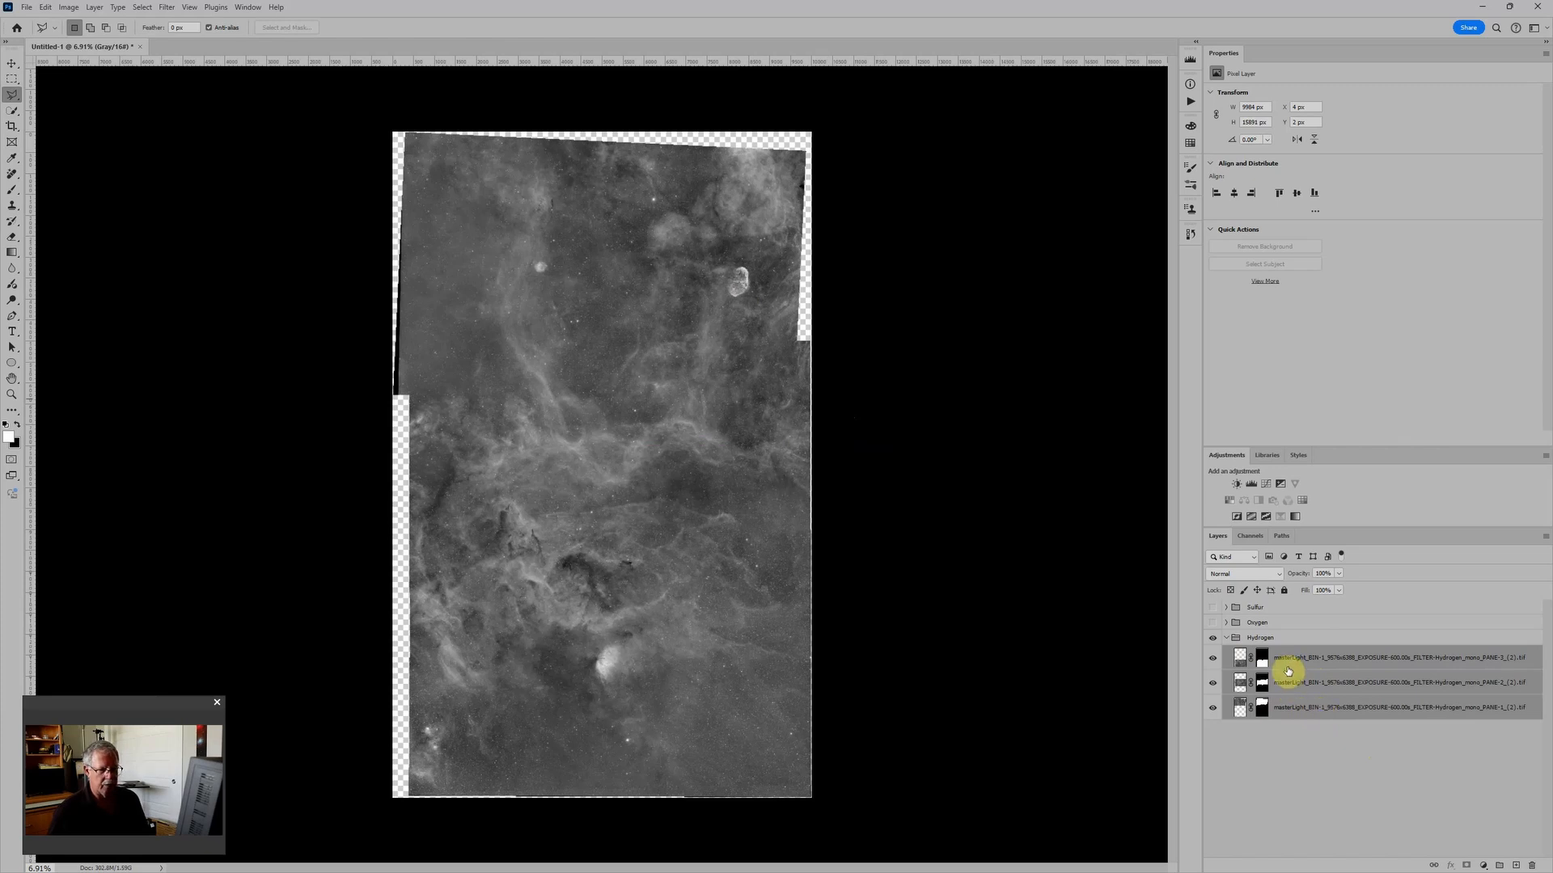
{"action": "key", "text": "ctrl+e"}
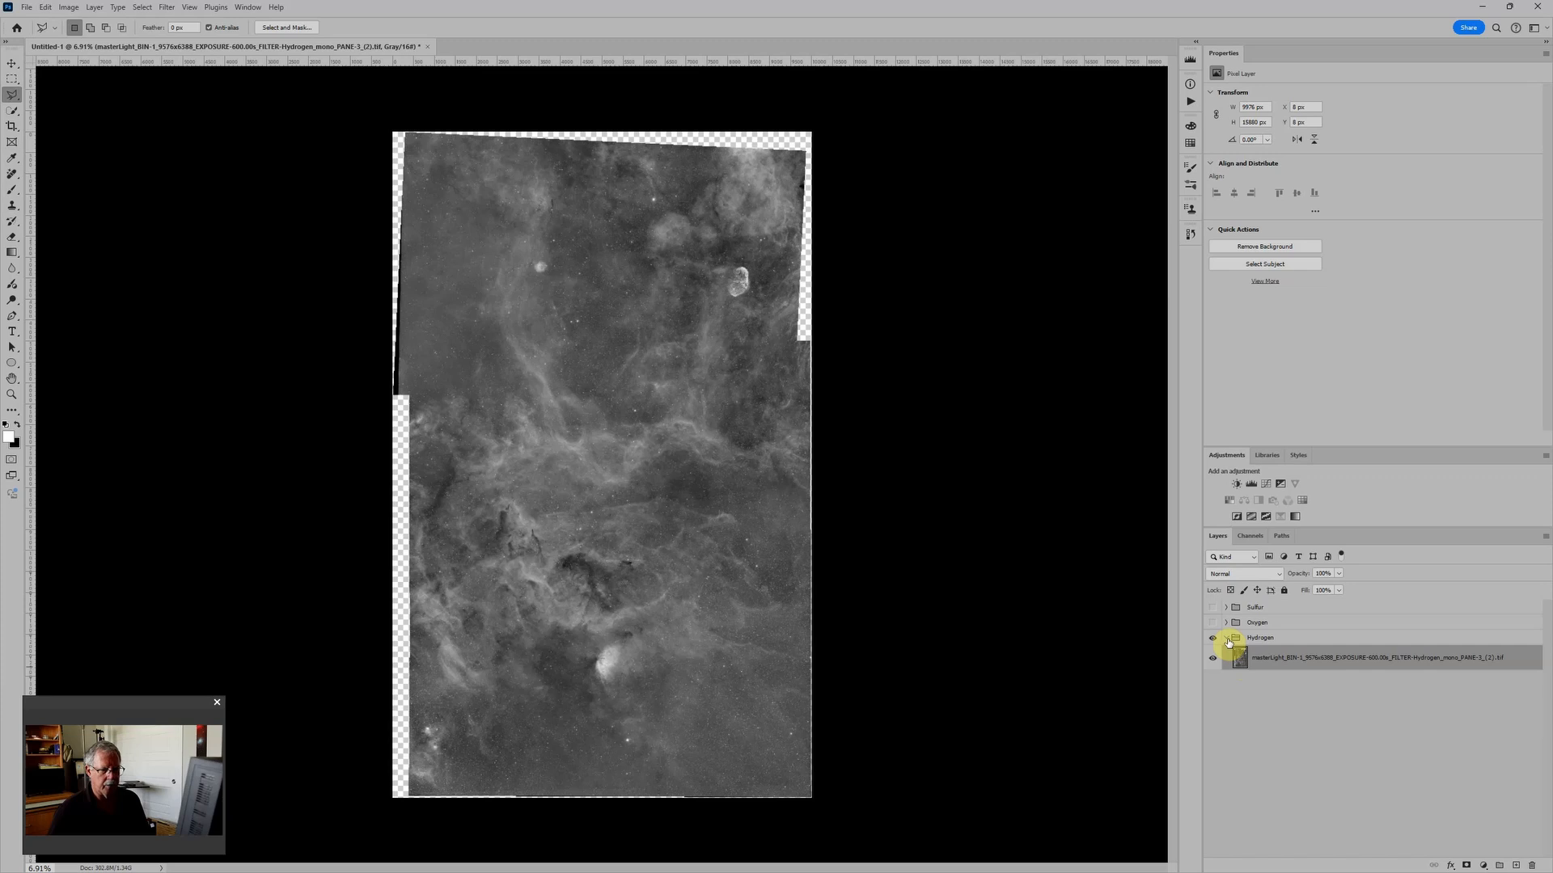
{"action": "left_click", "coordinate": [1227, 639]}
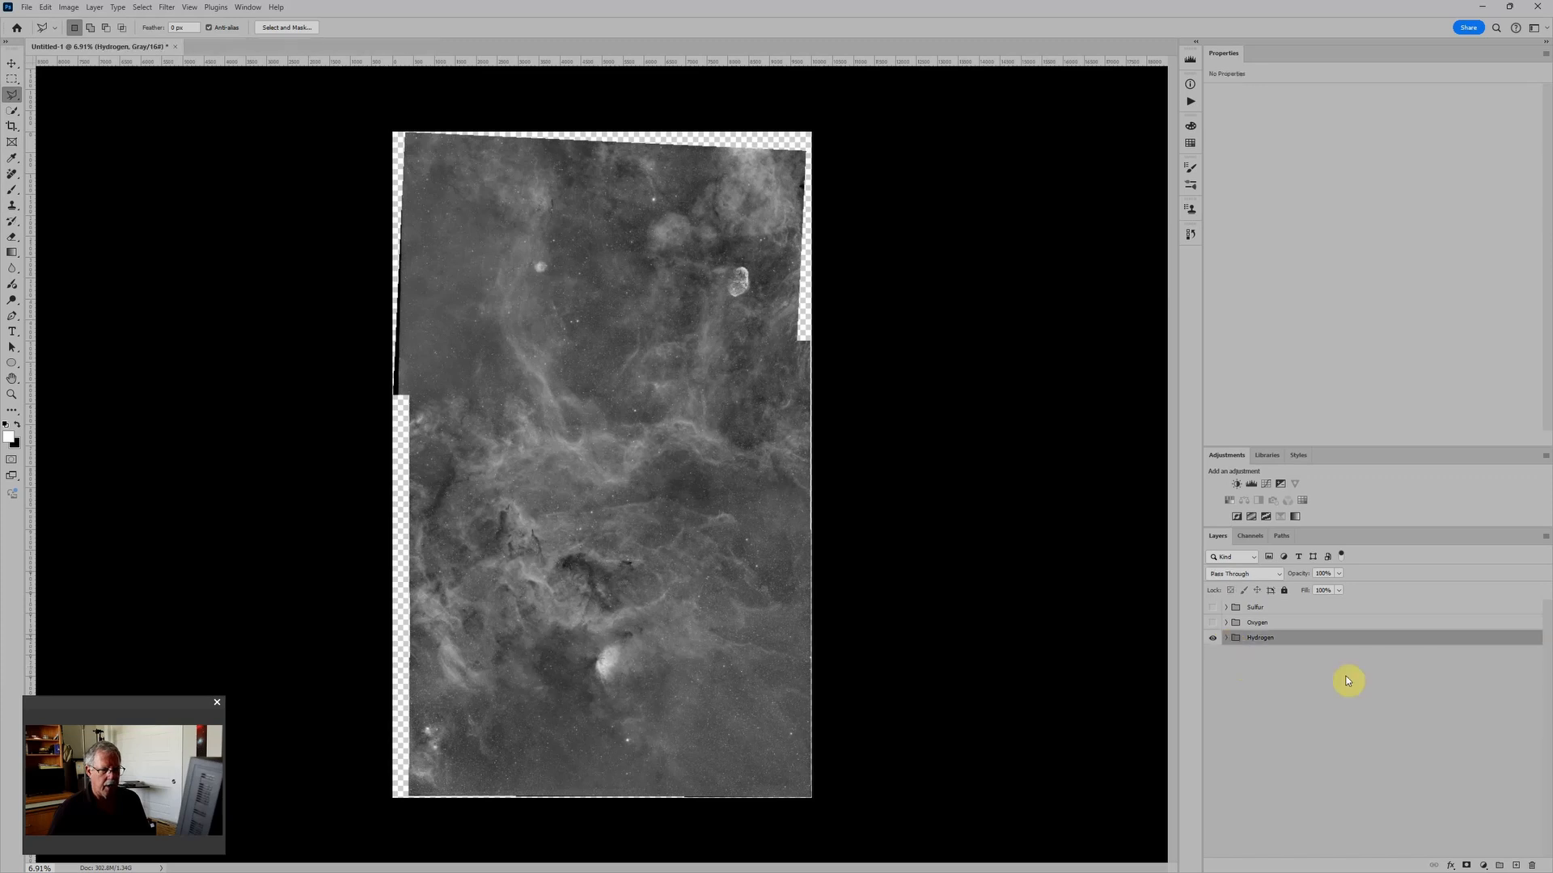
Add a black (000000) Solid Color fill layer and place it beneath the Hydrogen group as the background
{"action": "left_click", "coordinate": [1478, 866]}
{"action": "left_click", "coordinate": [1478, 646]}
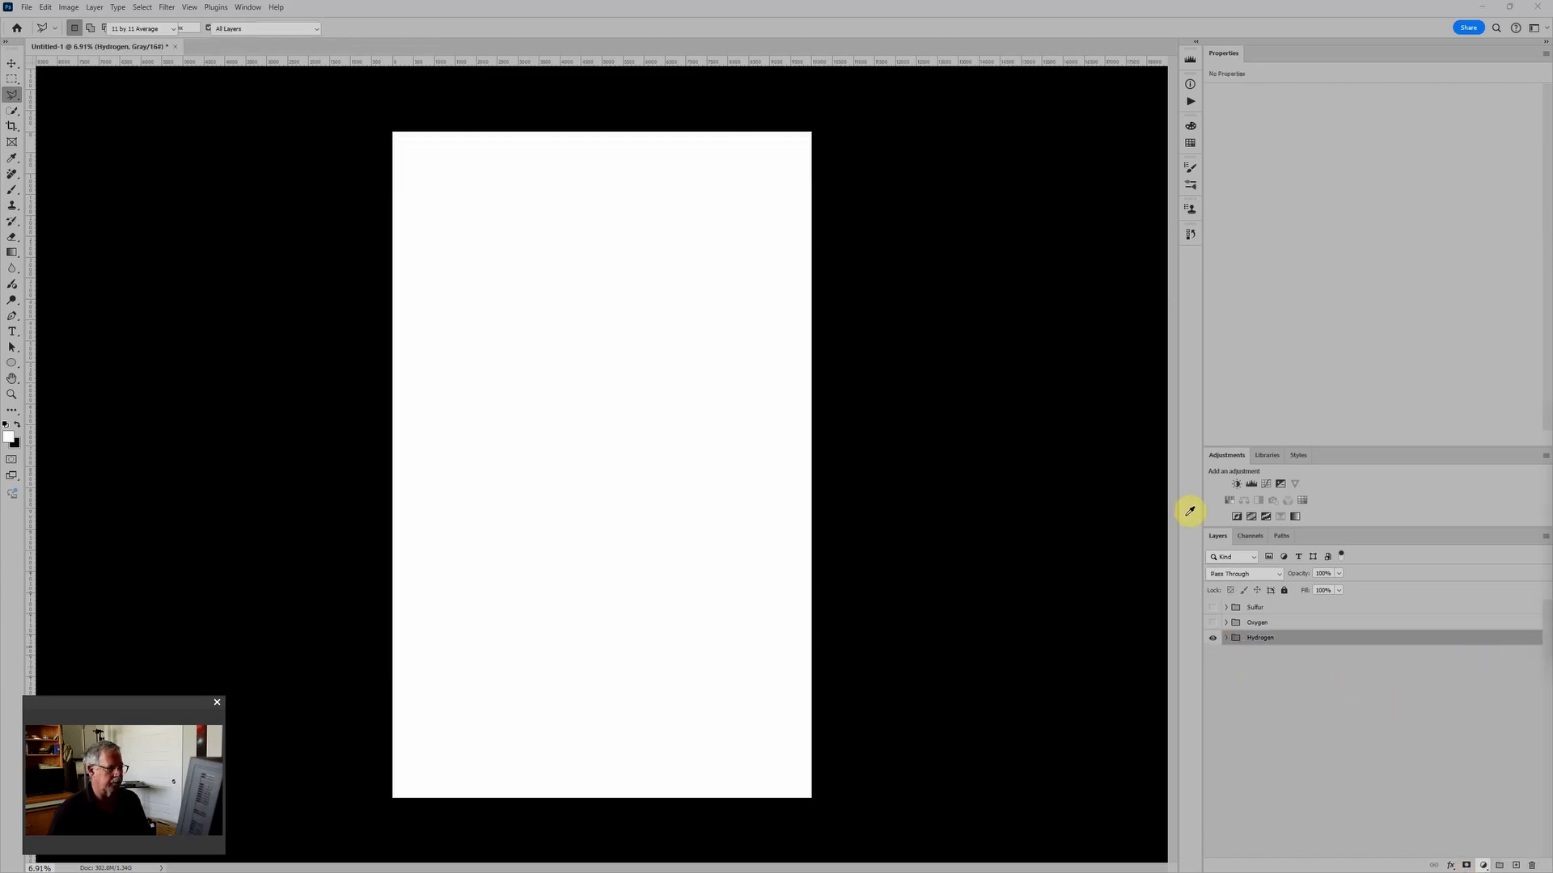
{"action": "key", "text": "Return"}
{"action": "left_click_drag", "start_coordinate": [1552, 398], "coordinate": [866, 611]}
{"action": "left_click", "coordinate": [1142, 433]}
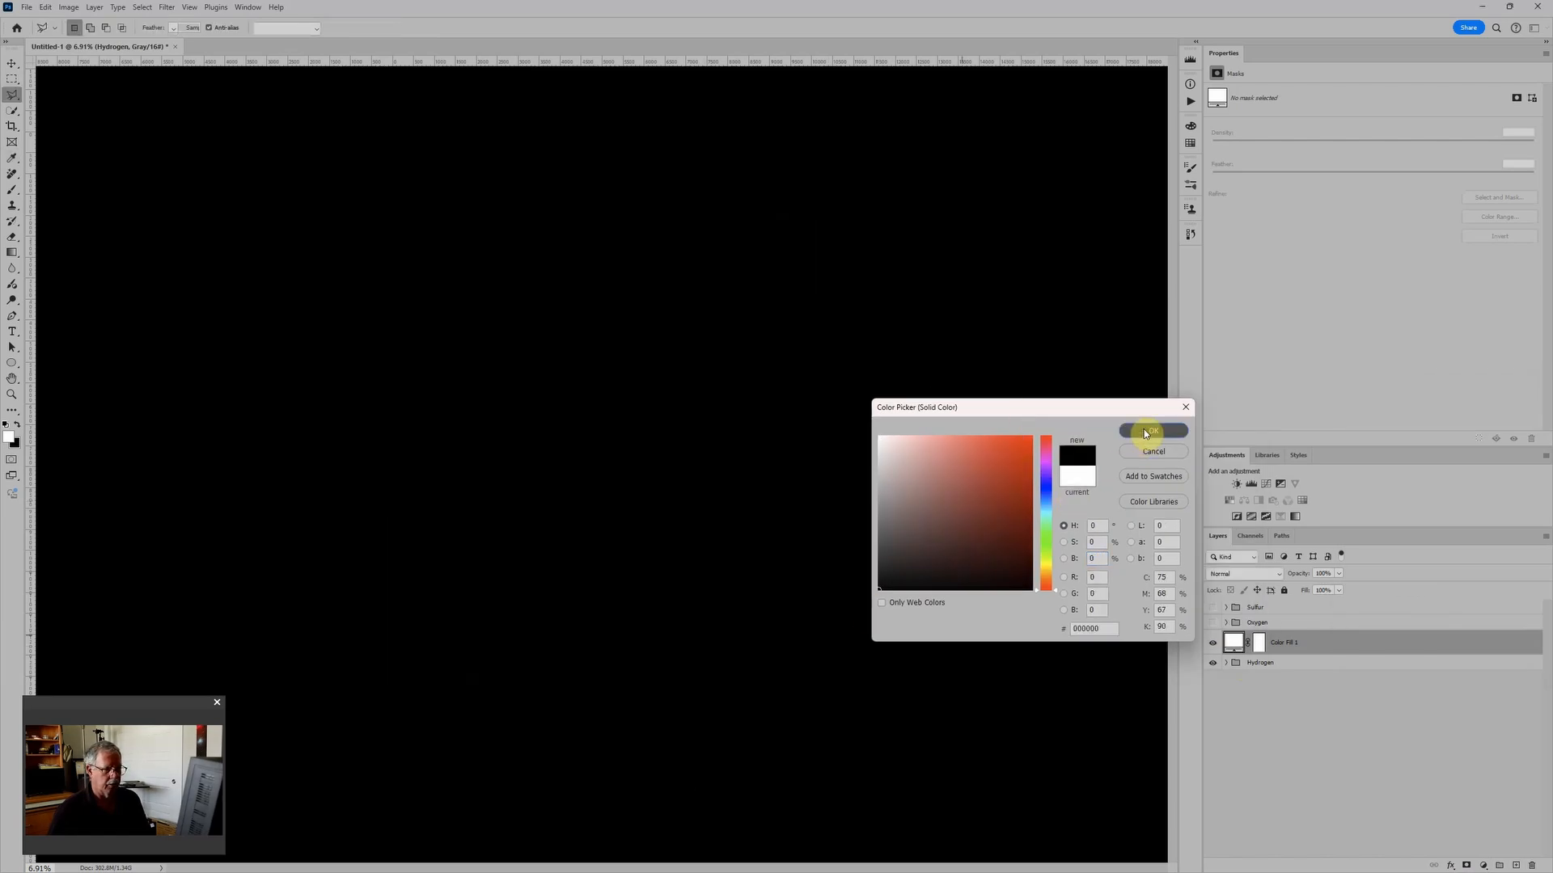
{"action": "mouse_move", "coordinate": [1269, 647]}
{"action": "left_mouse_down"}
{"action": "mouse_move", "coordinate": [1319, 651]}
{"action": "mouse_move", "coordinate": [1322, 720]}
{"action": "left_mouse_up"}
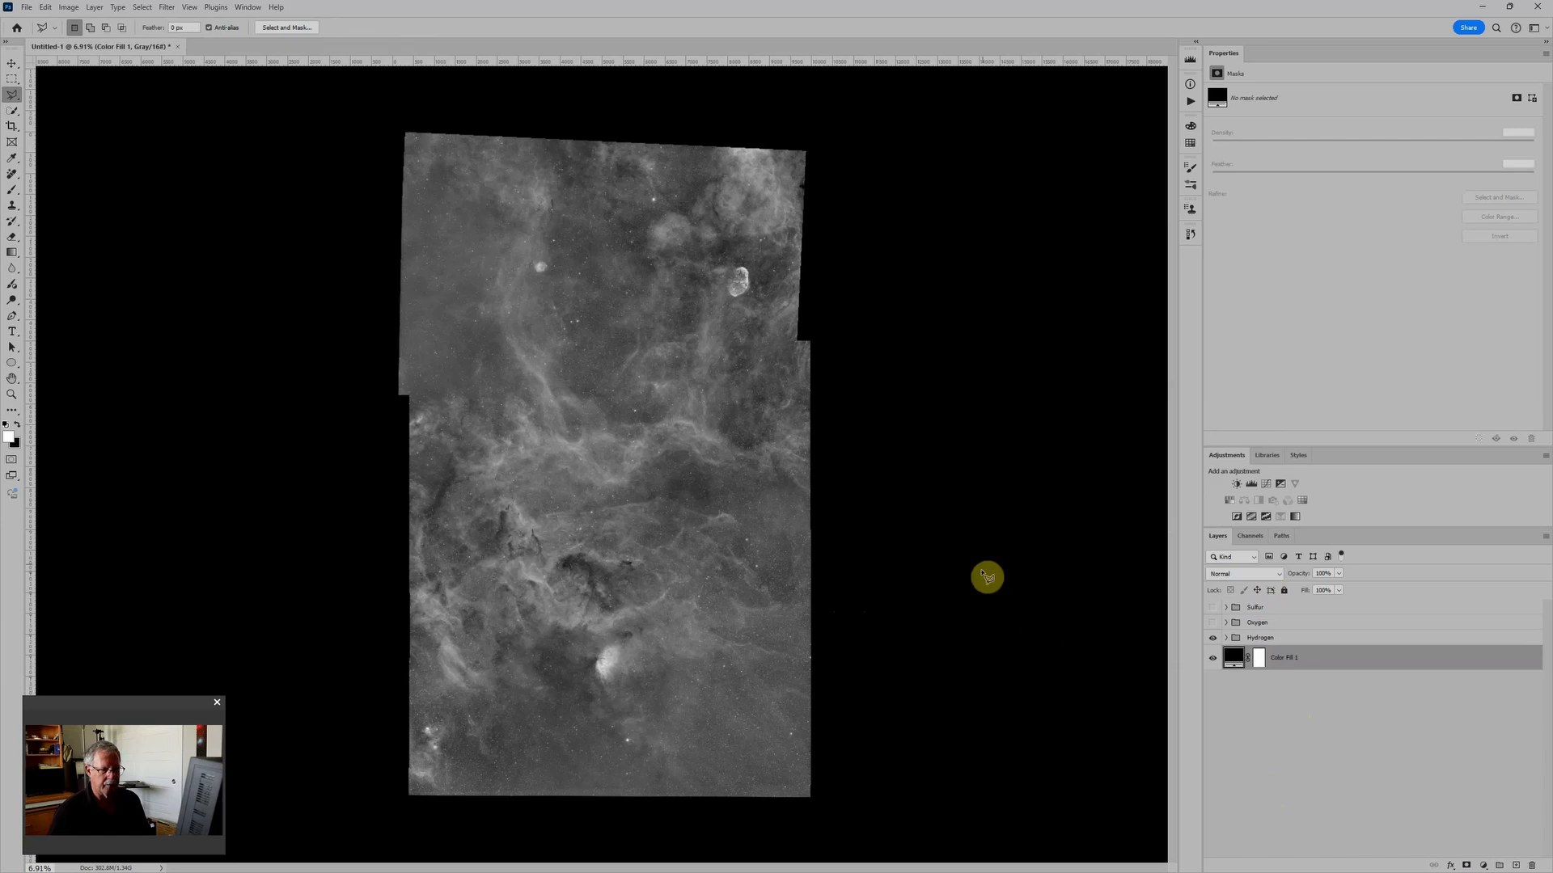
Switch the canvas surround to gray to check the mosaic's outline, and set it back to Black
{"action": "right_click", "coordinate": [987, 577]}
{"action": "left_click", "coordinate": [1049, 558]}
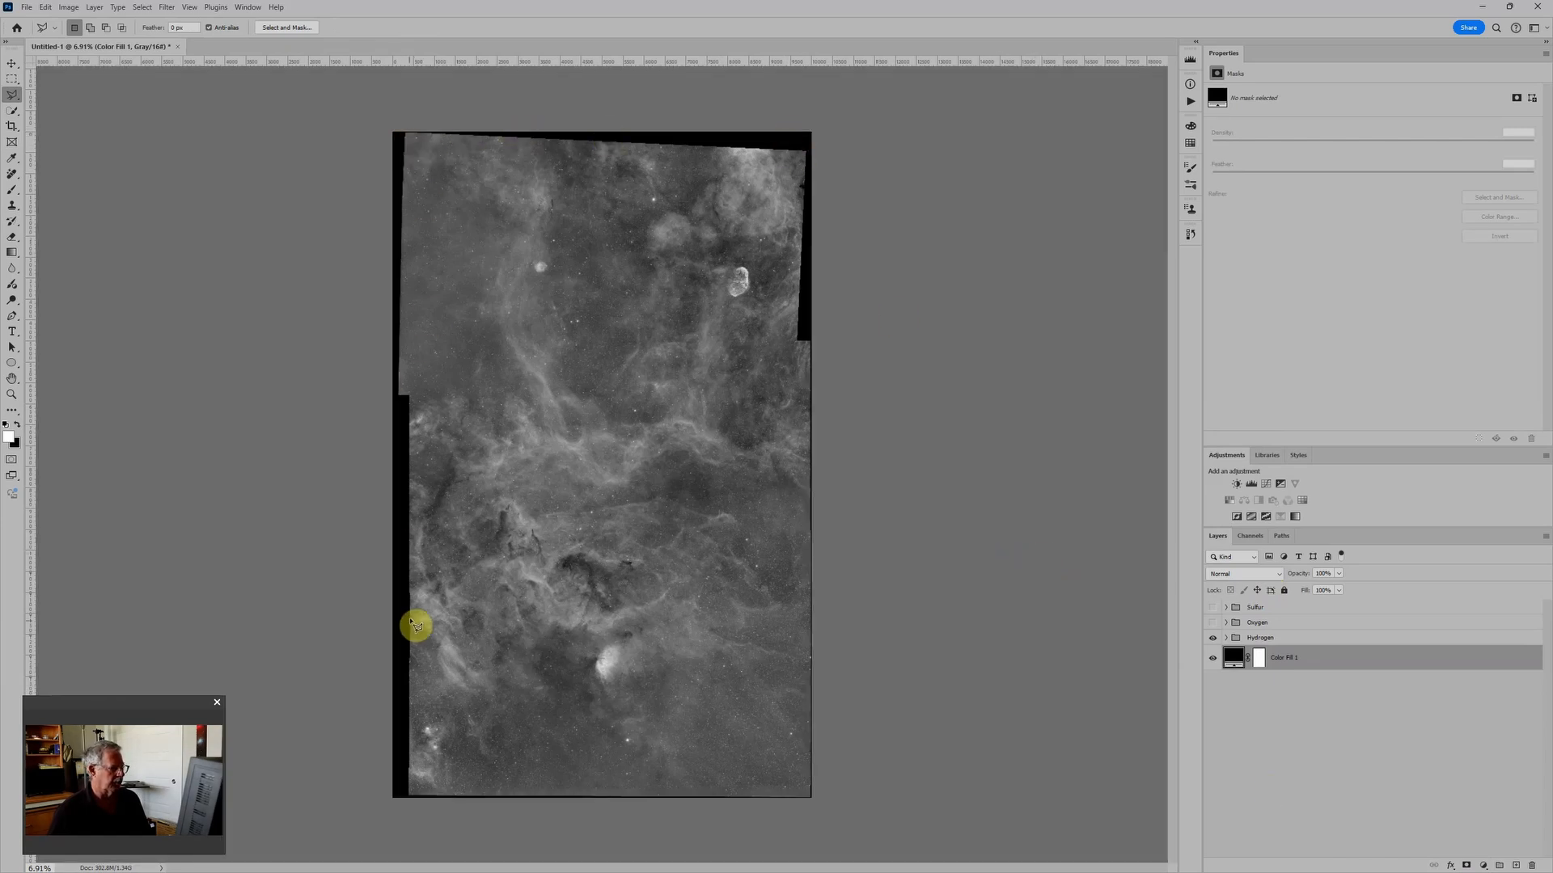
{"action": "right_click", "coordinate": [901, 283]}
{"action": "left_click", "coordinate": [938, 298]}
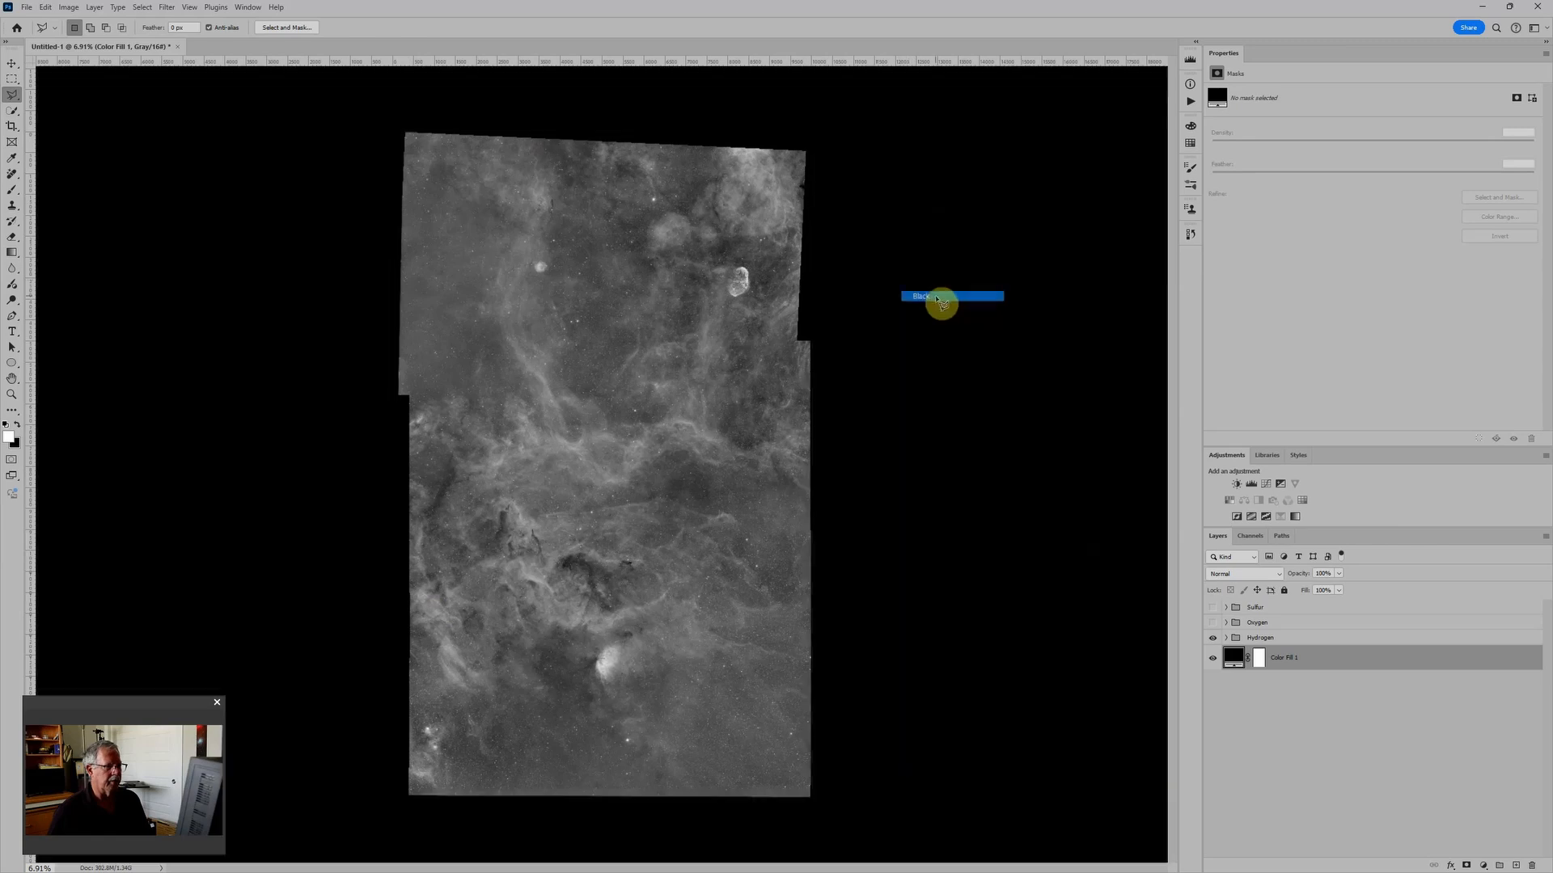
Show the Oxygen group, auto-blend its three panel layers as a Panorama with Seamless Tones and Colors, and merge them into one layer
{"action": "left_click", "coordinate": [1213, 623]}
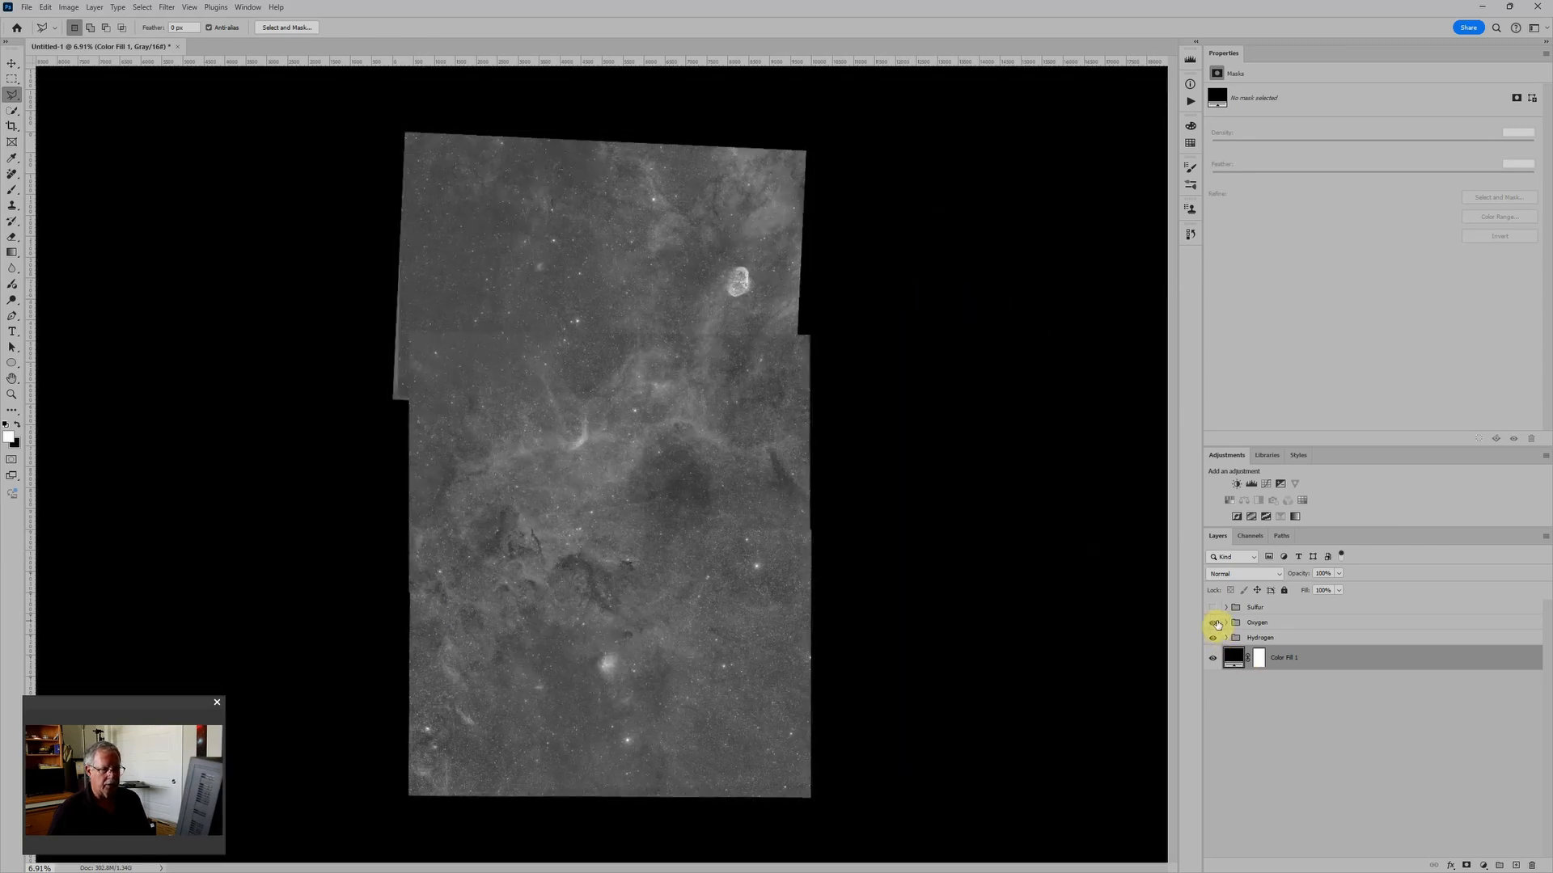
{"action": "left_click", "coordinate": [1226, 623]}
{"action": "left_click", "coordinate": [1273, 647]}
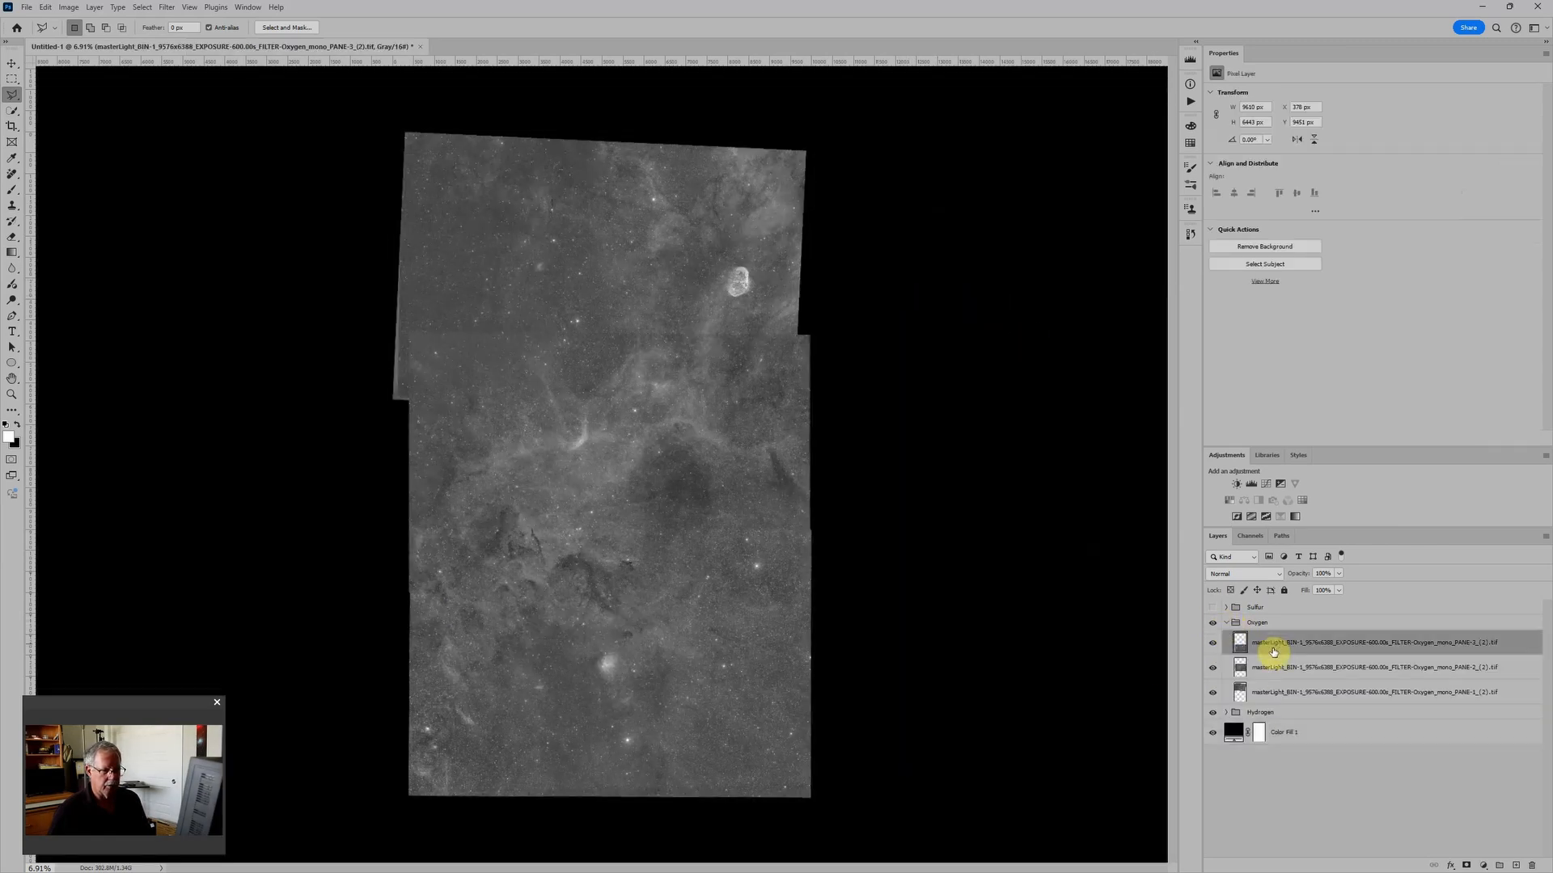
{"action": "left_click", "coordinate": [1273, 693], "text": "shift"}
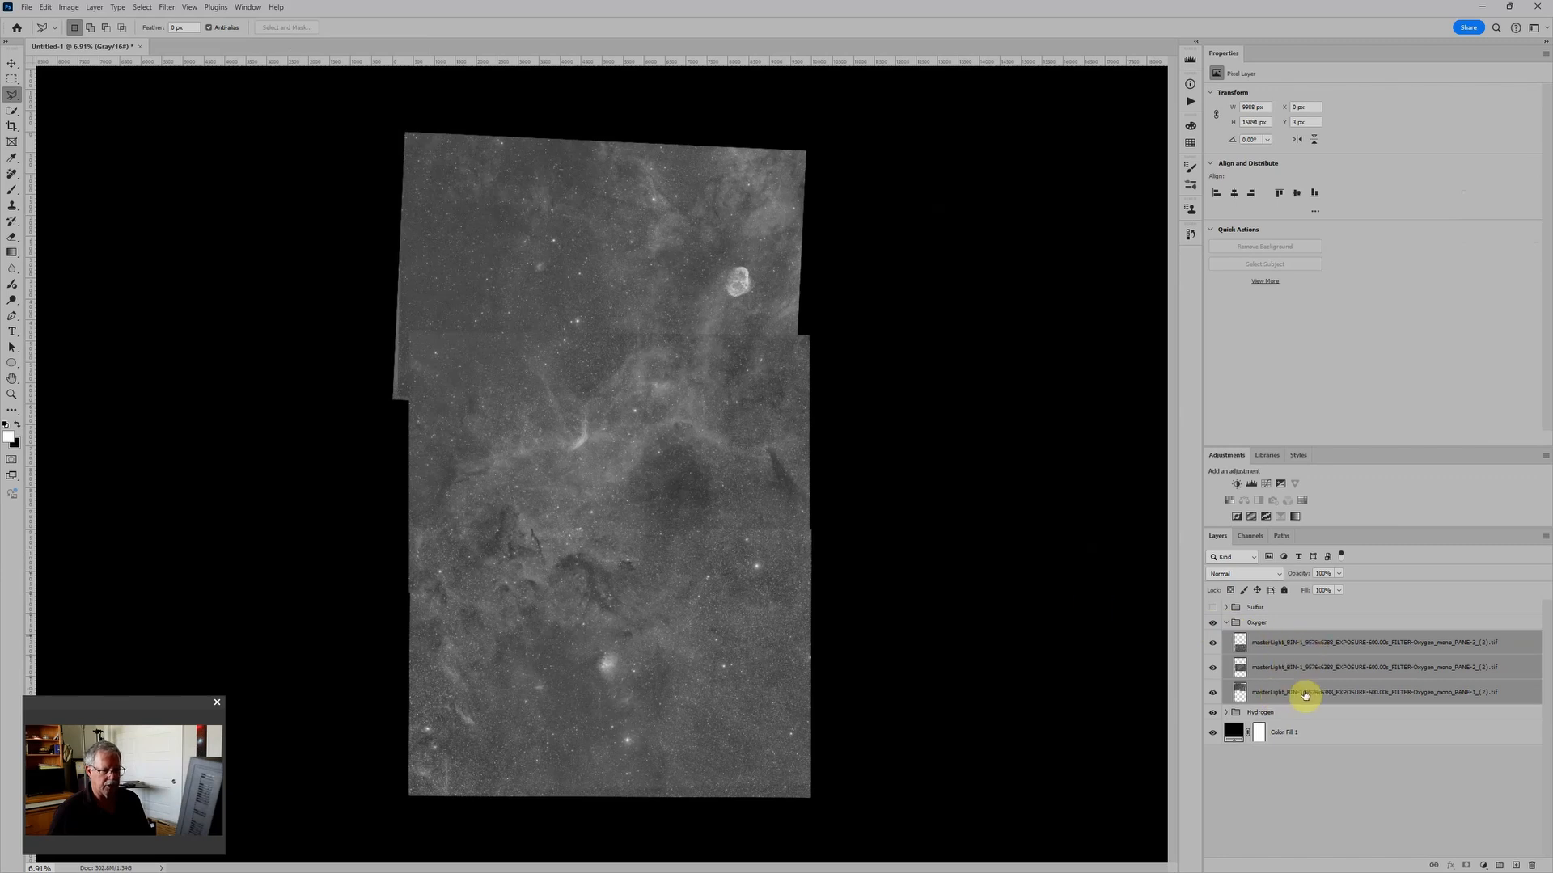
{"action": "left_click", "coordinate": [45, 10]}
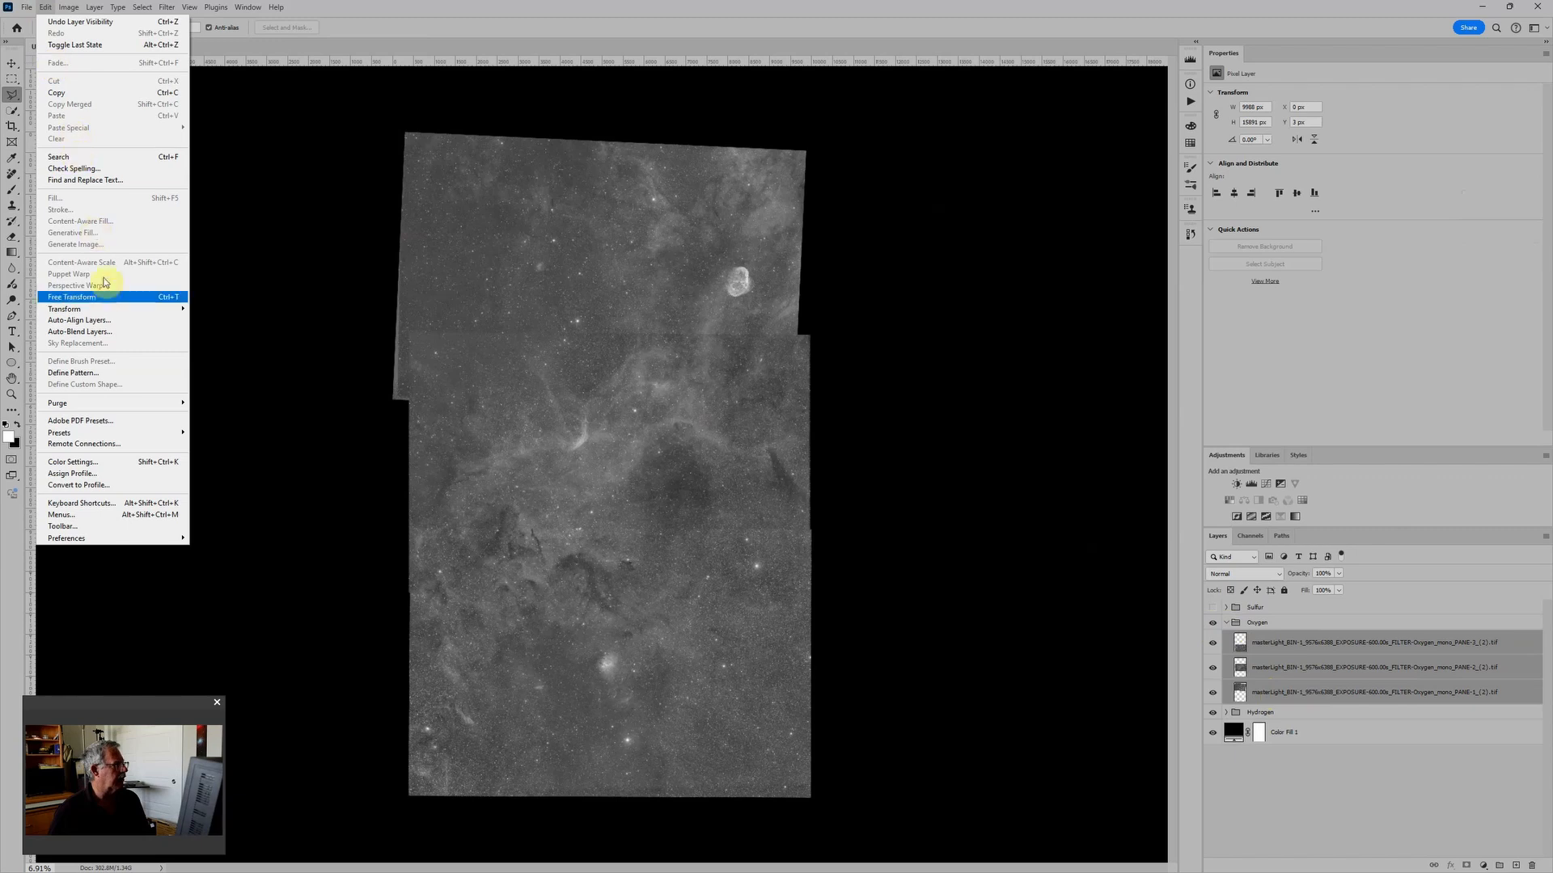
{"action": "left_click", "coordinate": [125, 332]}
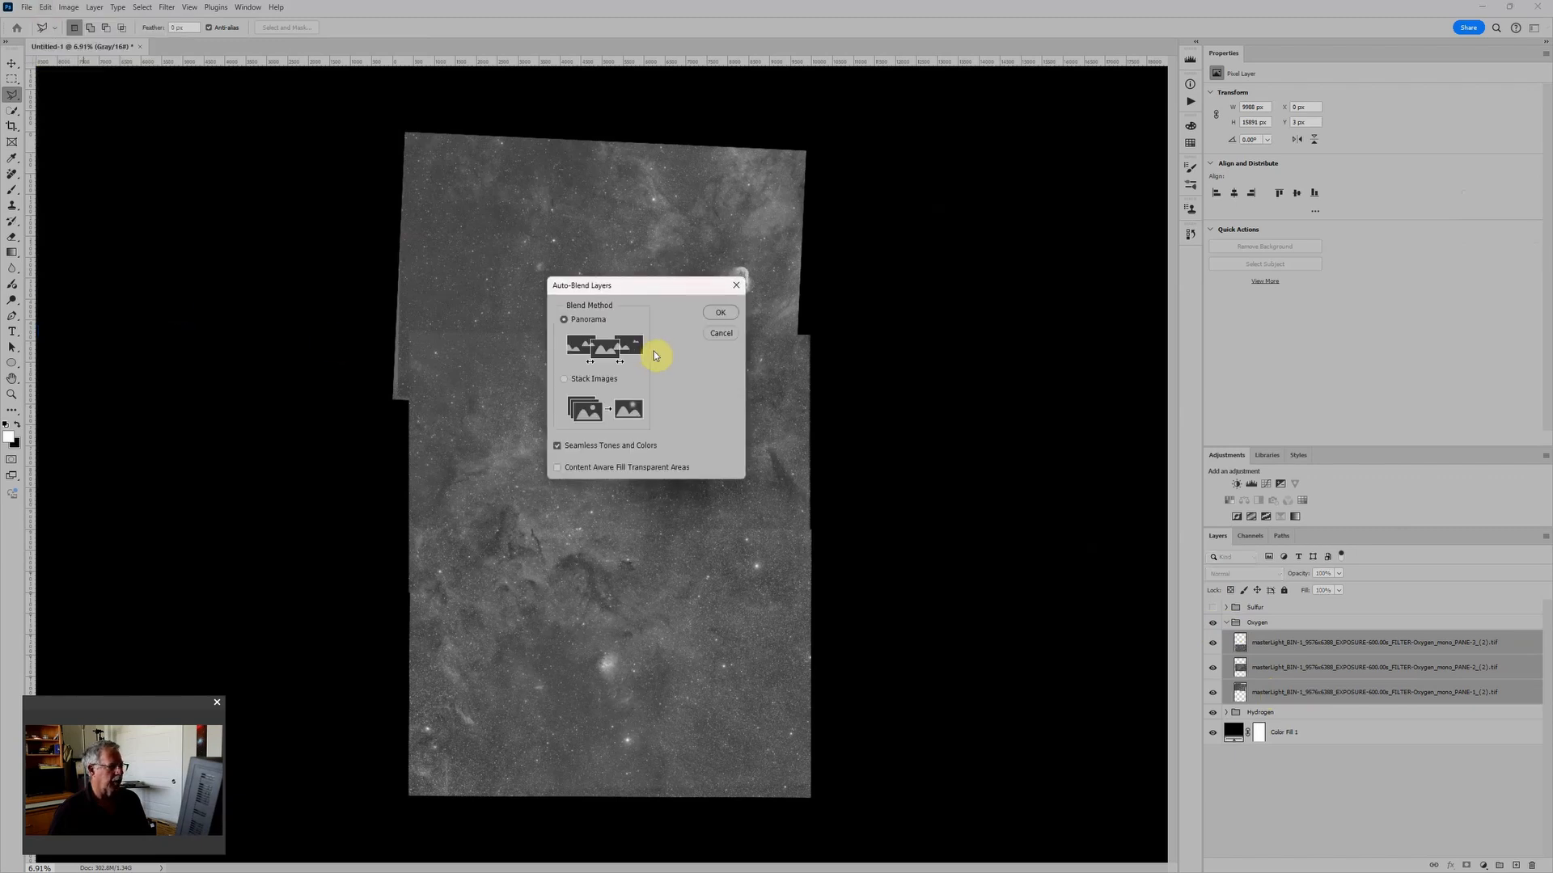
{"action": "left_click", "coordinate": [717, 312]}
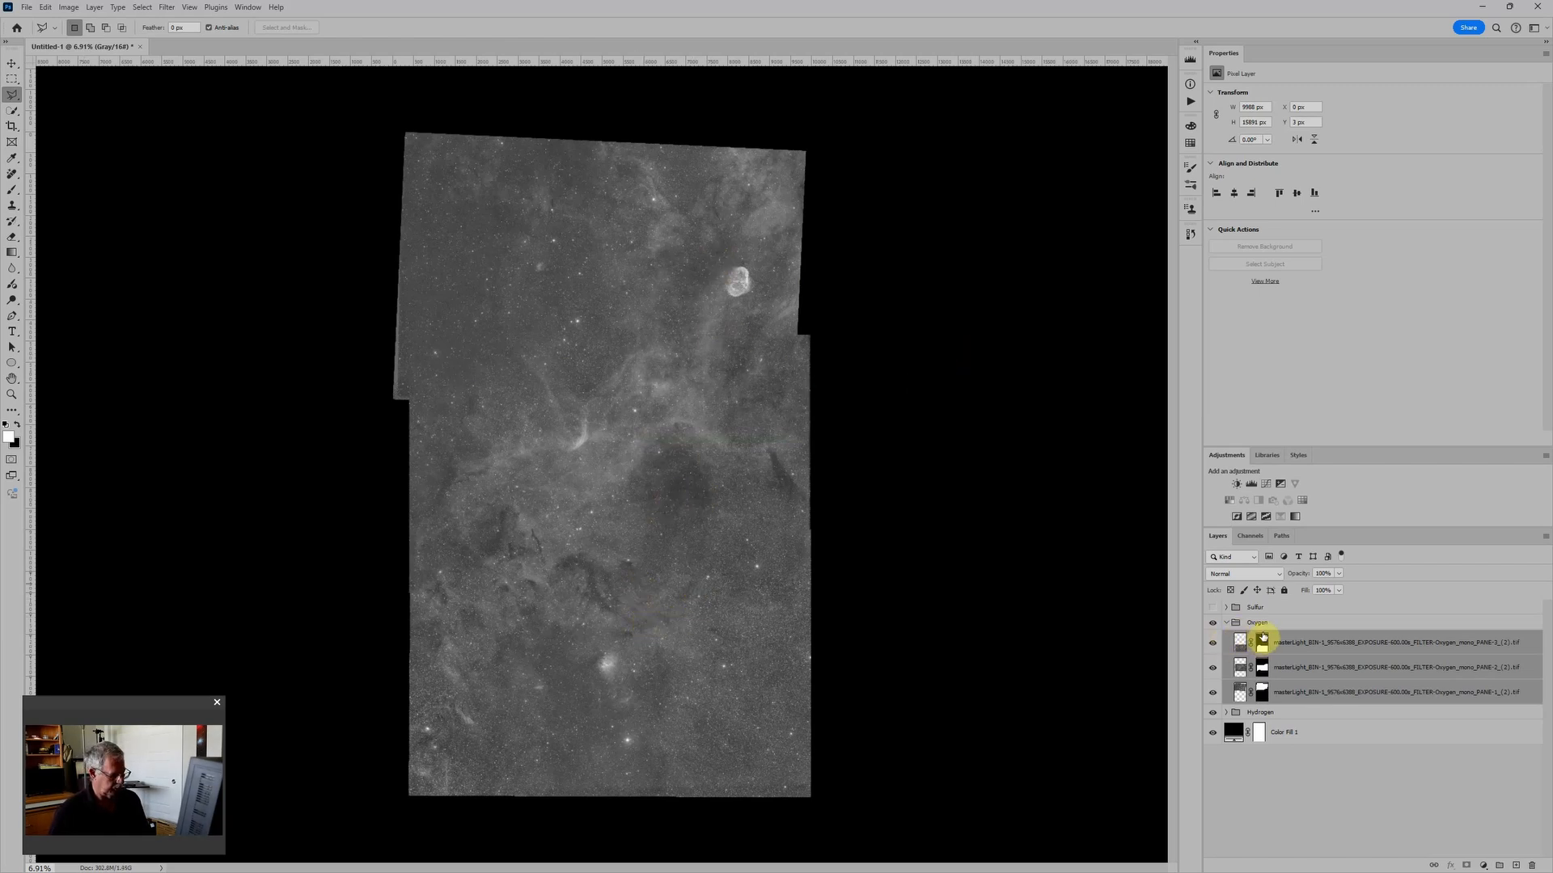
{"action": "key", "text": "ctrl+e"}
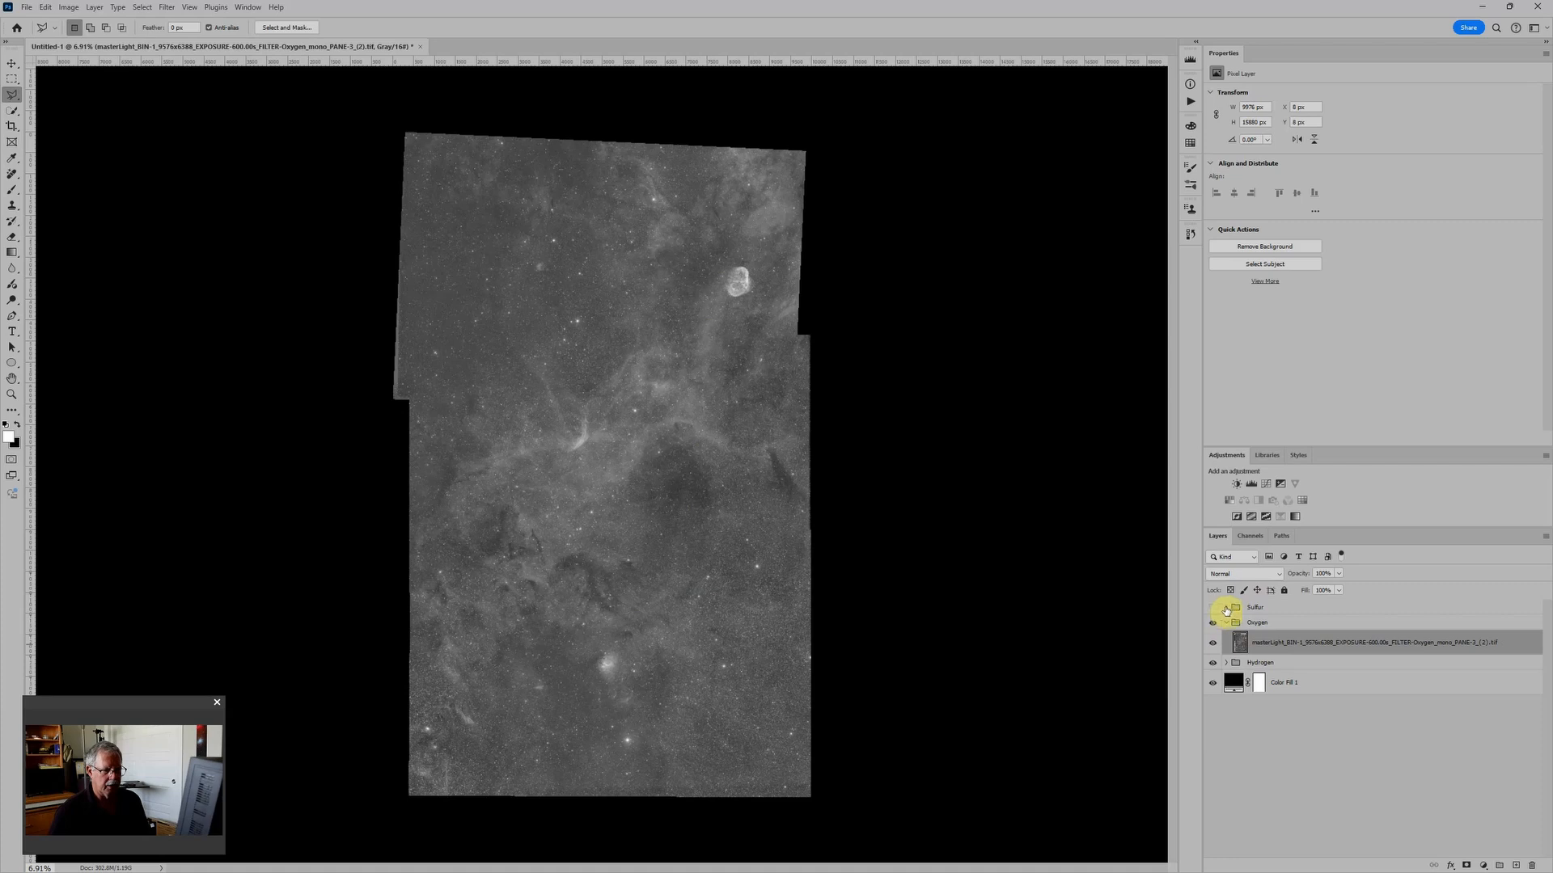
Show the Sulfur group, auto-blend its three panel layers as a Panorama with Seamless Tones and Colors, and merge them into one layer
{"action": "left_click", "coordinate": [1212, 608]}
{"action": "left_click", "coordinate": [1226, 607]}
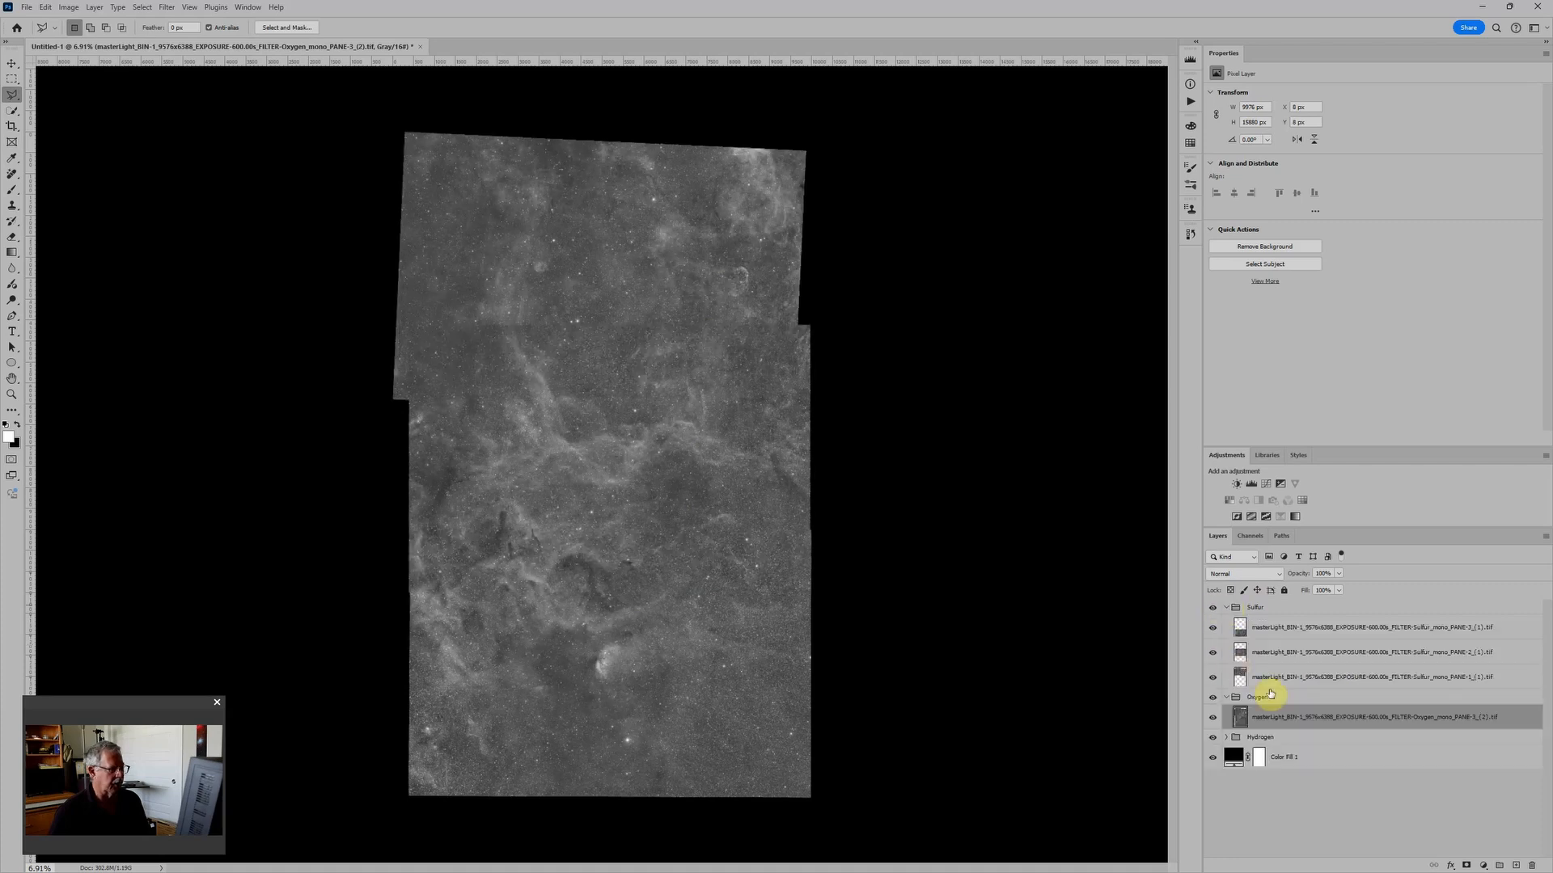
{"action": "left_click", "coordinate": [1290, 634]}
{"action": "left_click", "coordinate": [1284, 676], "text": "shift"}
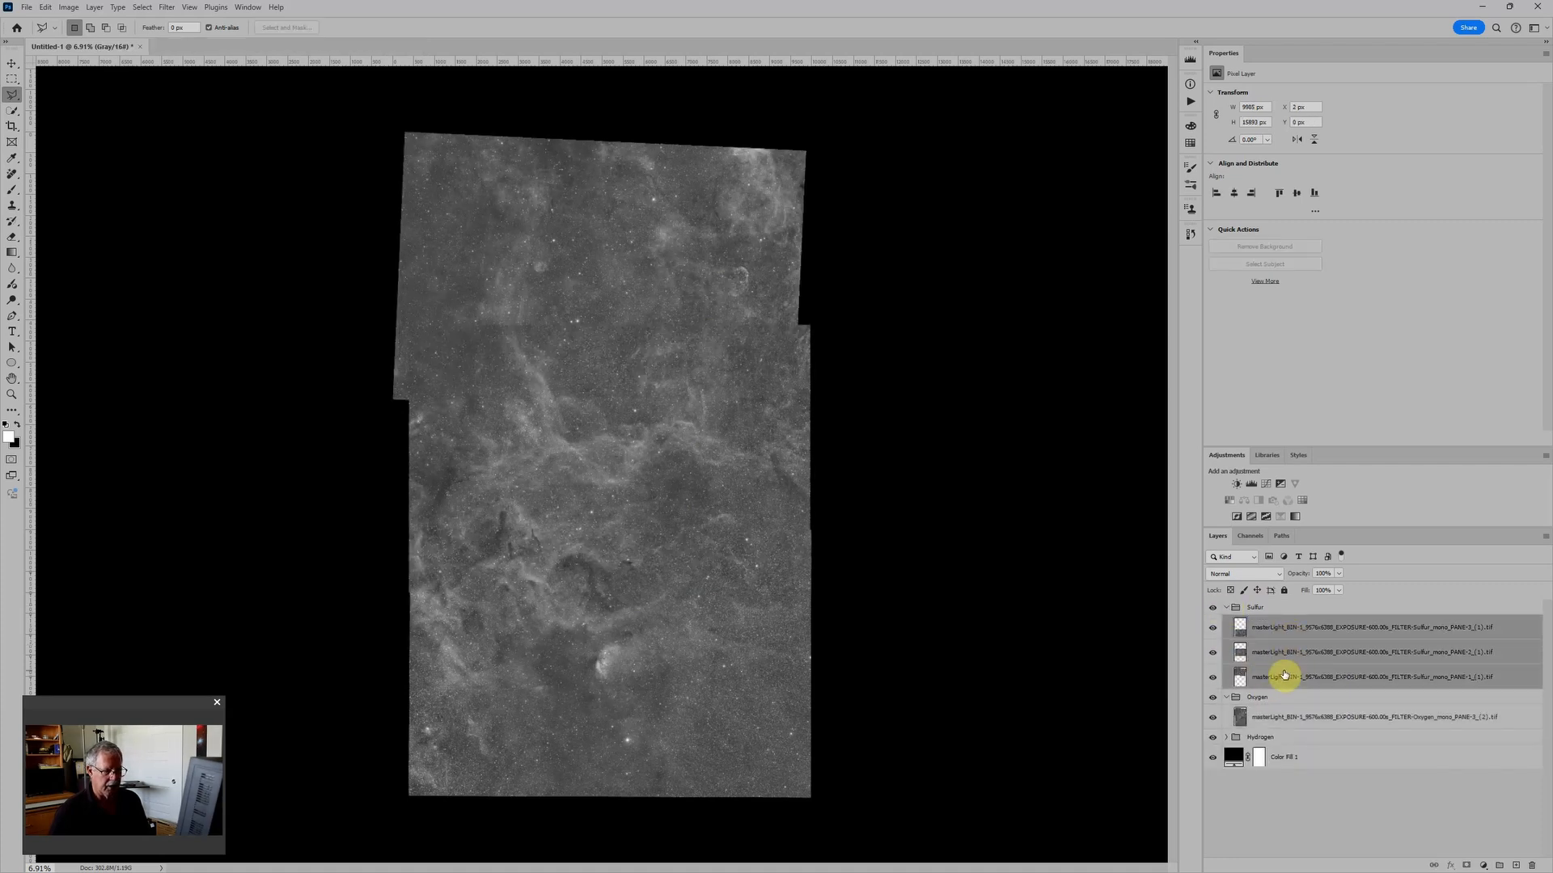
{"action": "left_click", "coordinate": [45, 7]}
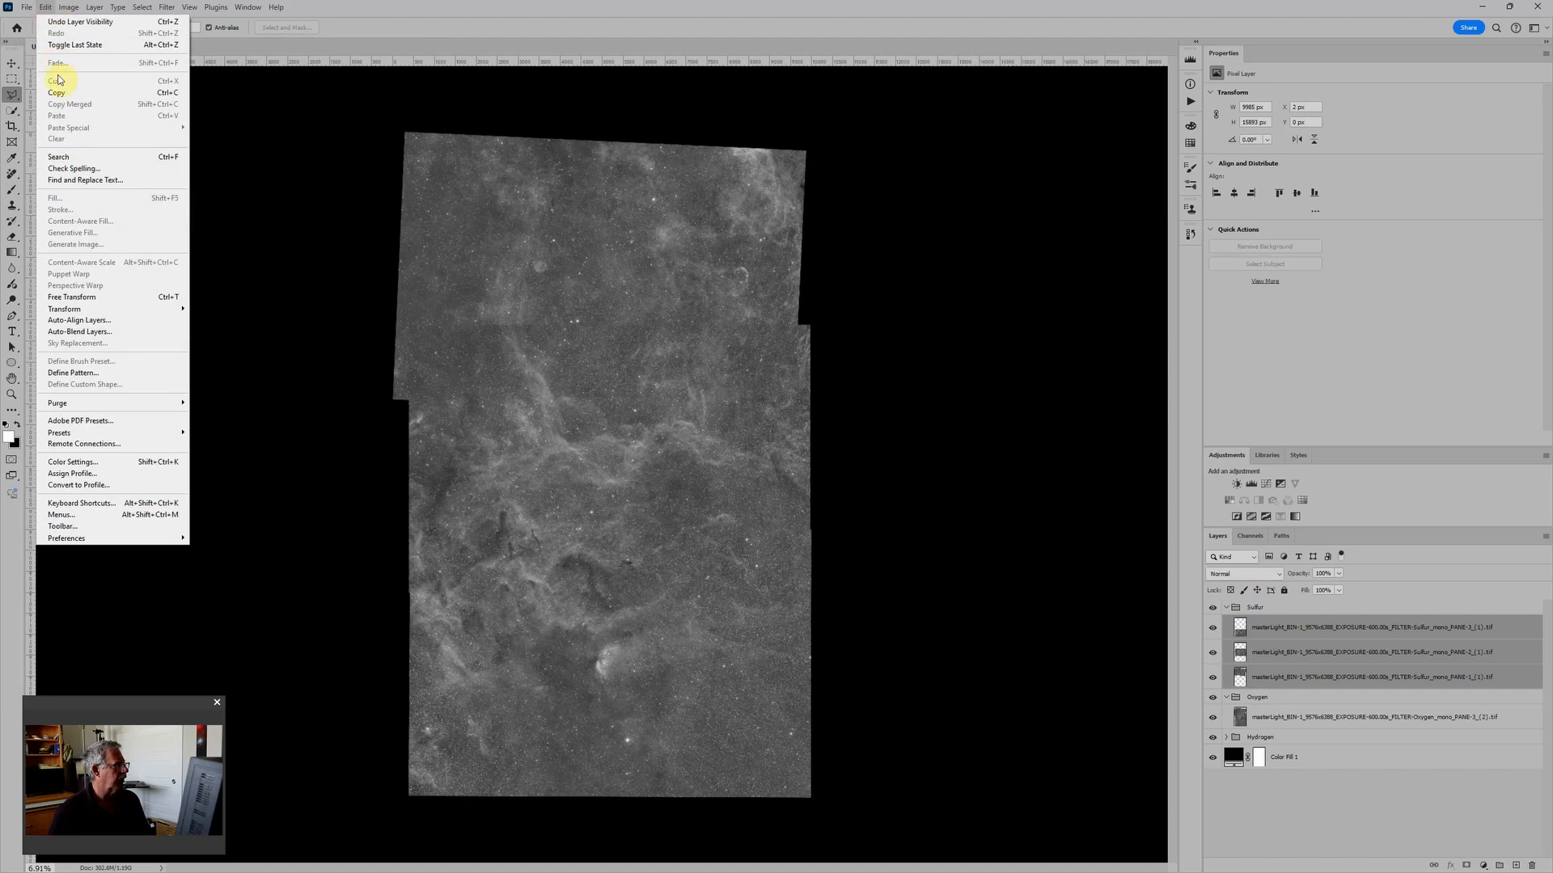
{"action": "left_click", "coordinate": [79, 332]}
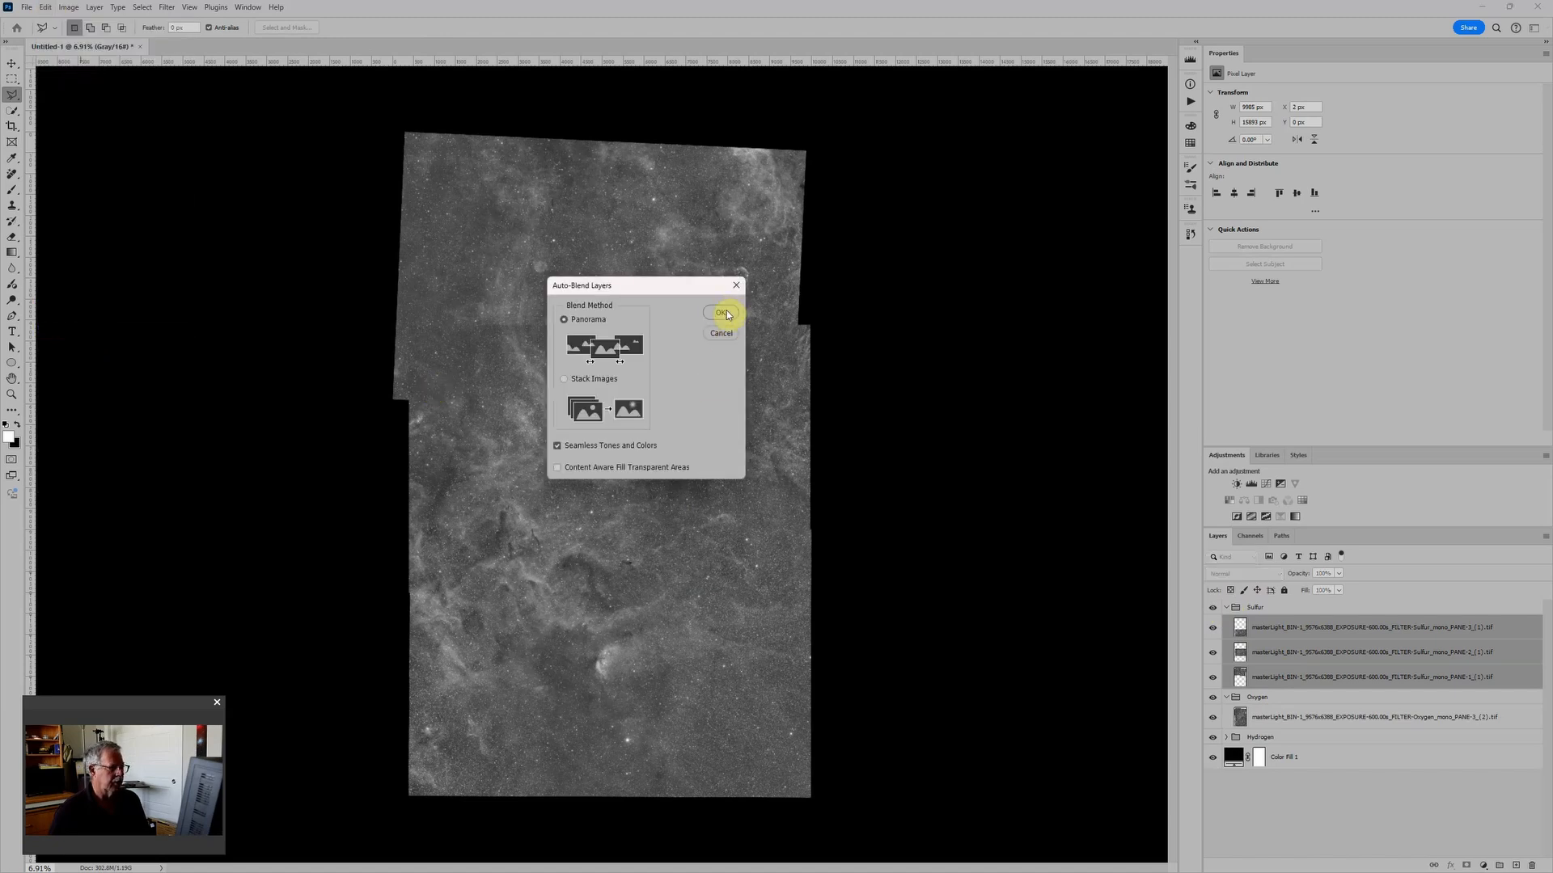
{"action": "left_click", "coordinate": [721, 312]}
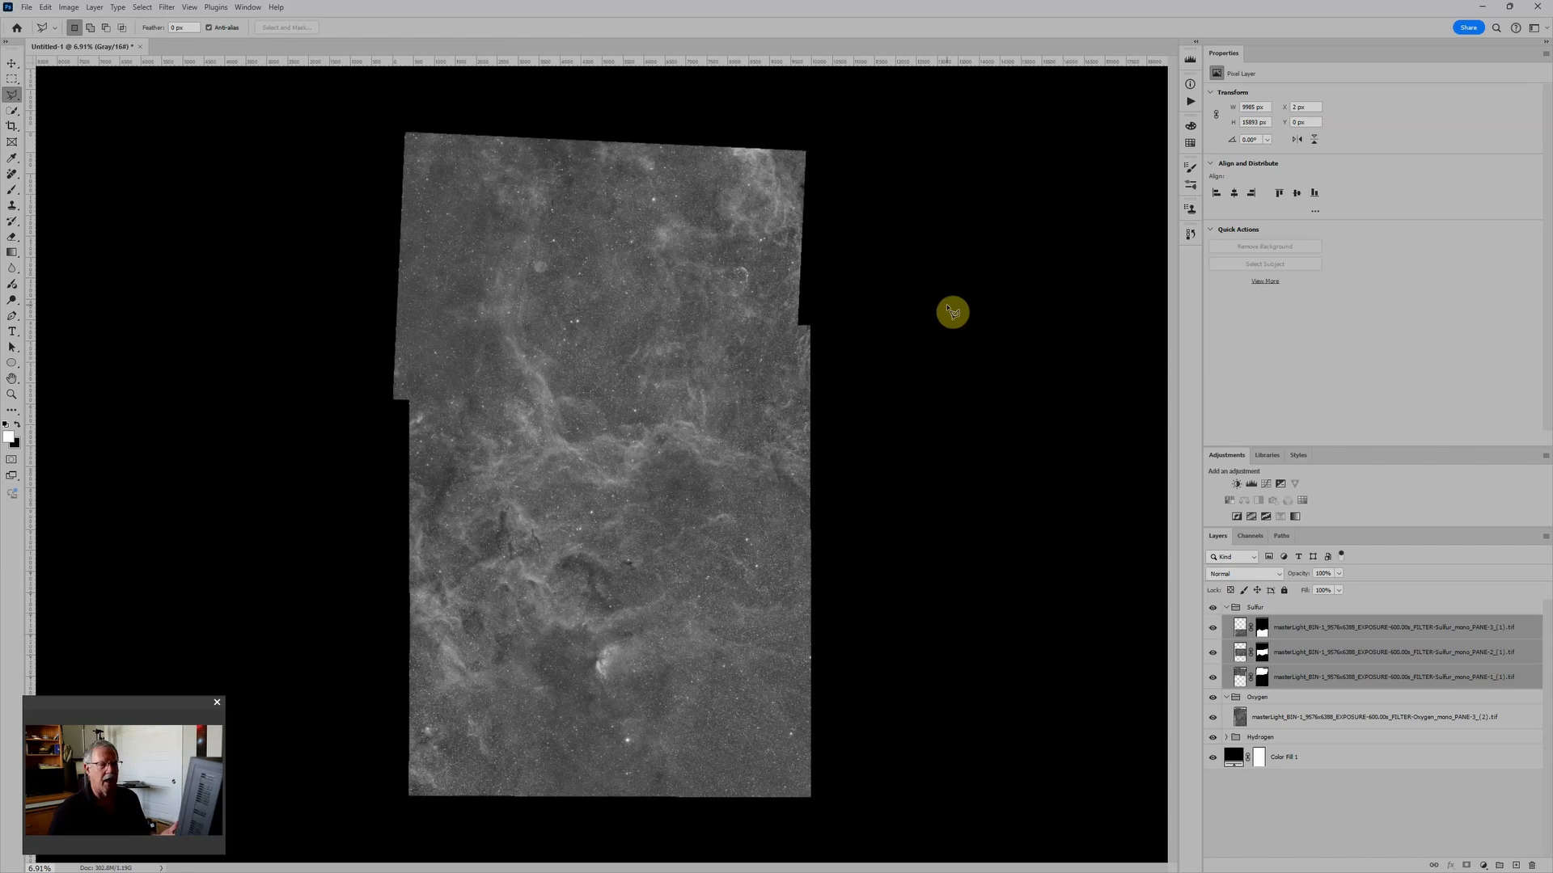
{"action": "scroll", "coordinate": [592, 353], "scroll_direction": "up", "scroll_amount": 4}
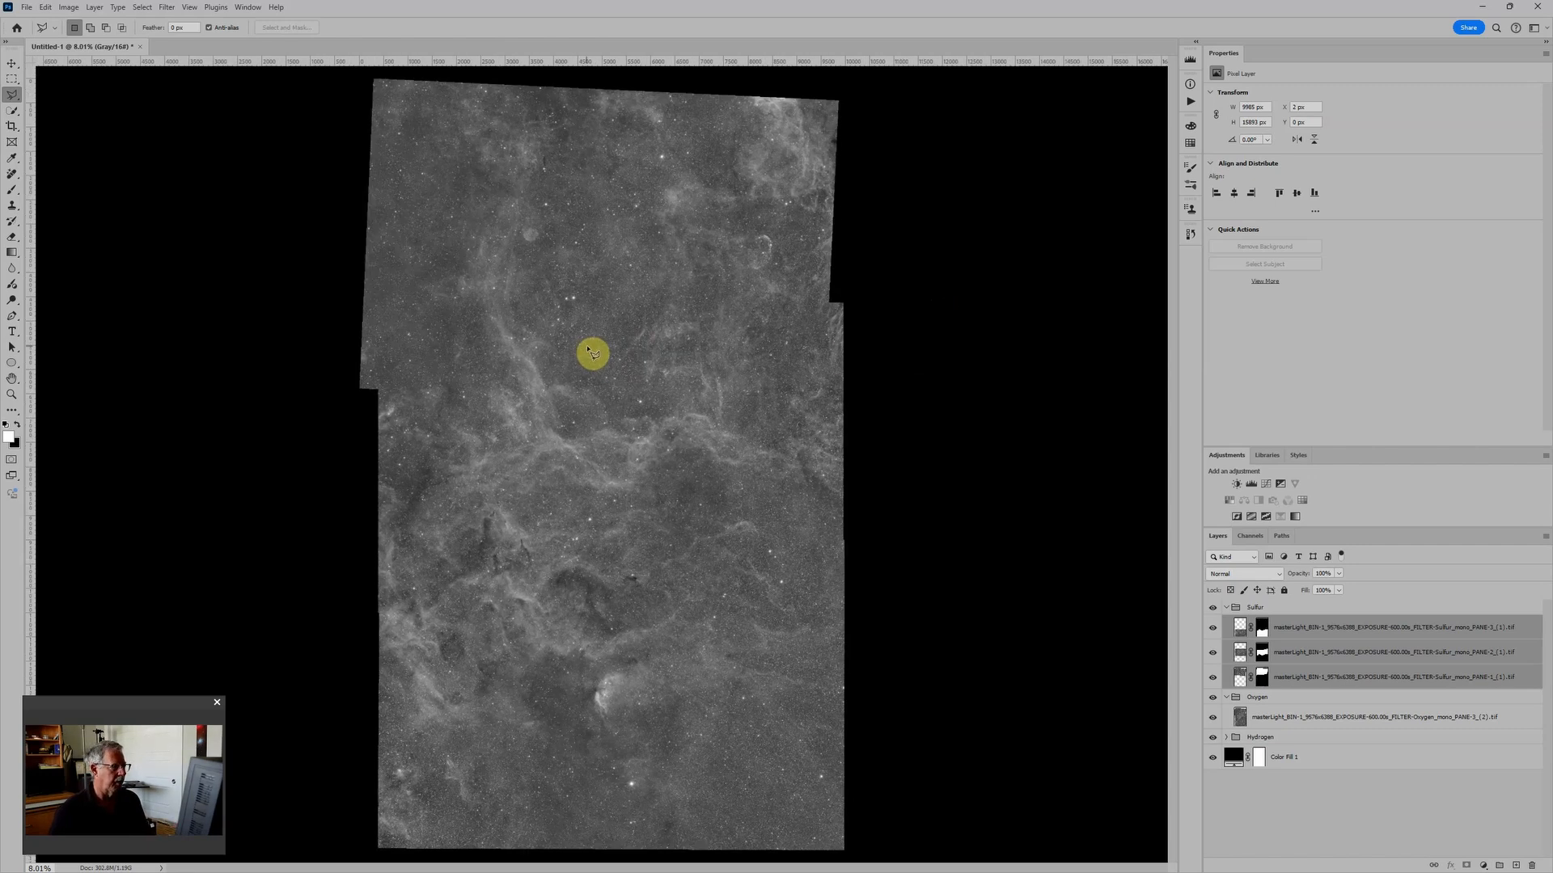
{"action": "scroll", "coordinate": [583, 307], "scroll_direction": "up", "scroll_amount": 5}
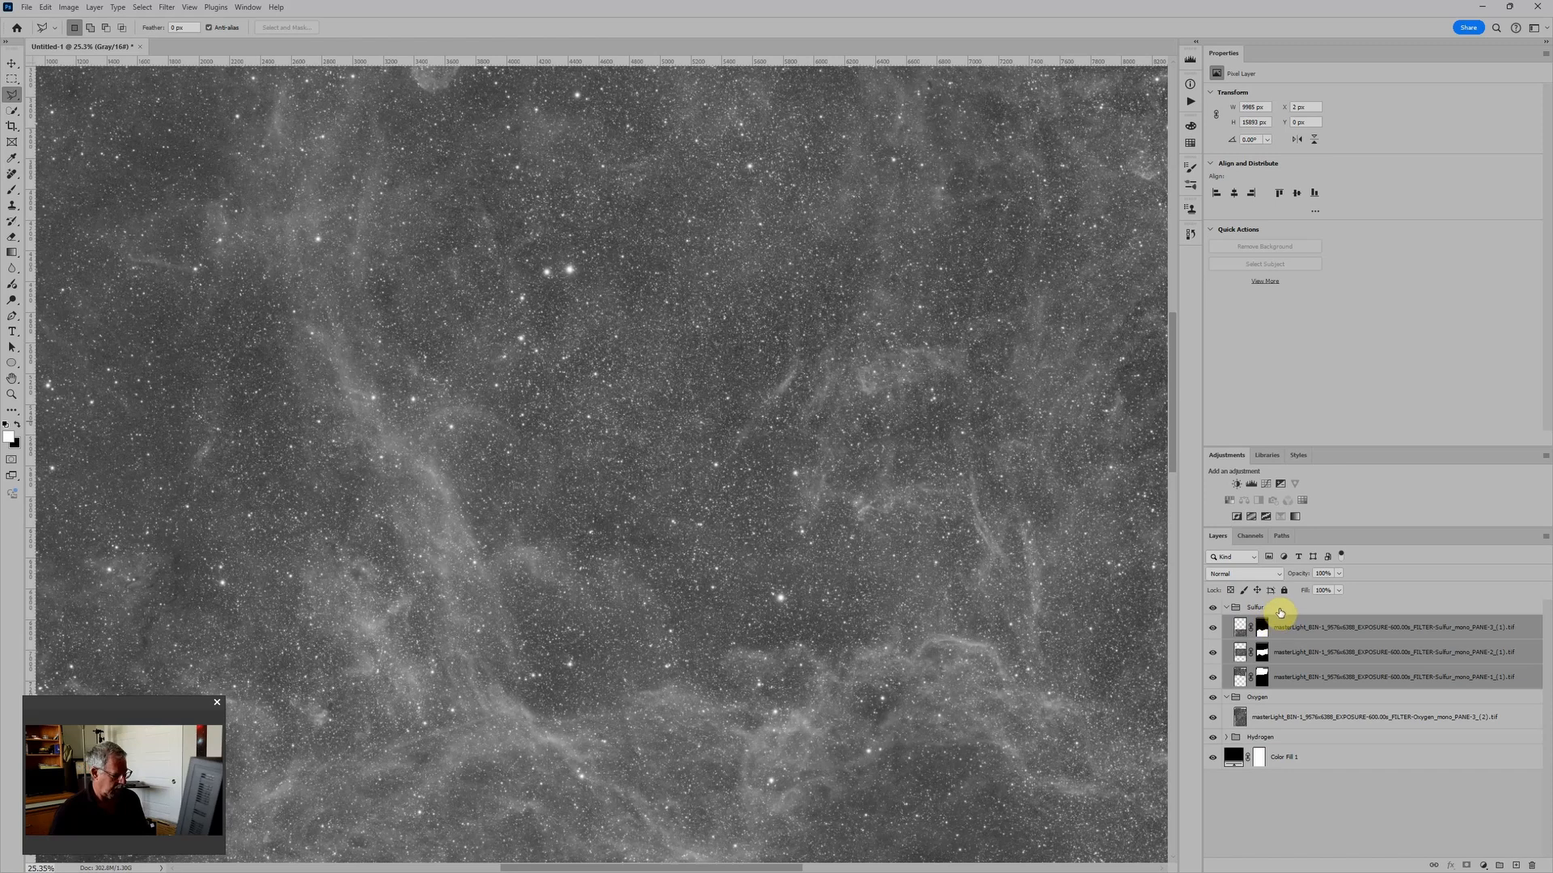
{"action": "key", "text": "ctrl+e"}
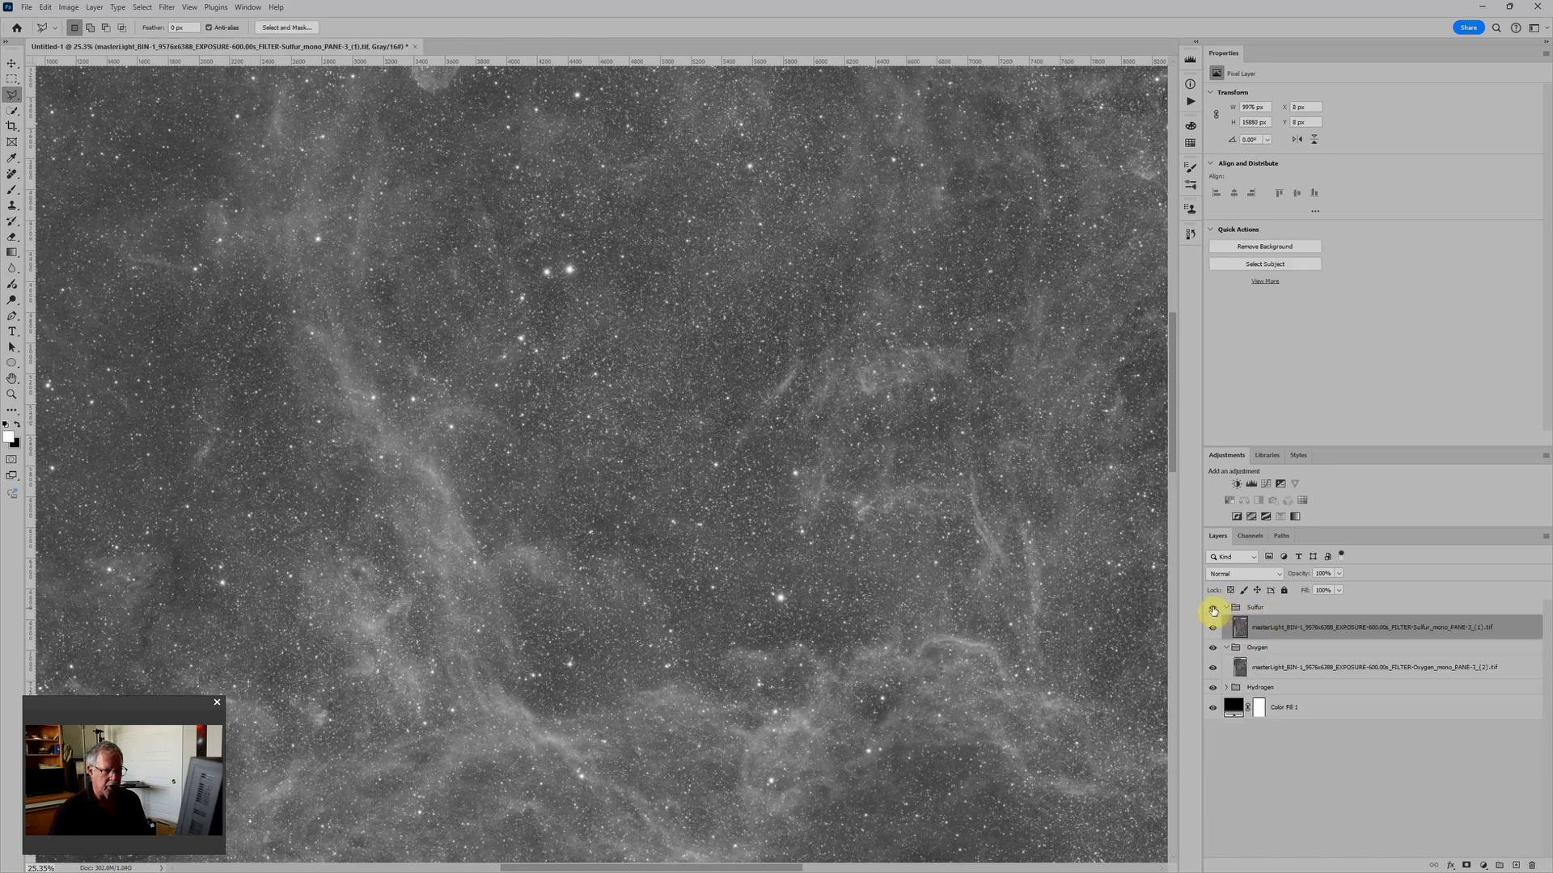
Toggle the Sulfur group's visibility repeatedly to compare its star alignment with the Oxygen mosaic beneath
{"action": "left_click", "coordinate": [1213, 609]}
{"action": "left_click", "coordinate": [1213, 609]}
{"action": "left_click", "coordinate": [1213, 609]}
{"action": "left_click", "coordinate": [1213, 609]}
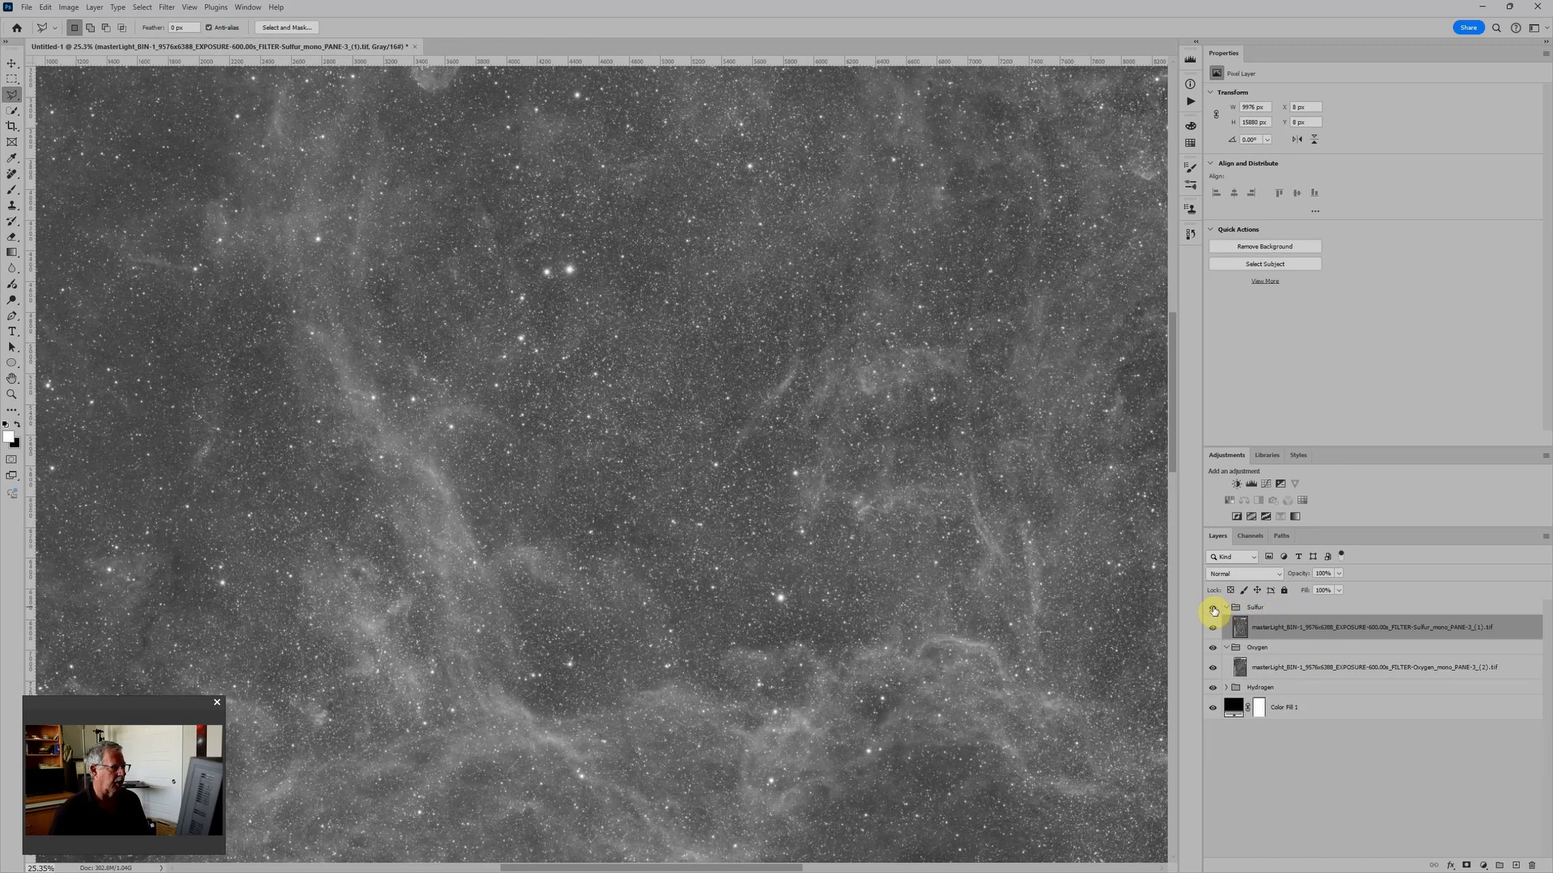
{"action": "left_click", "coordinate": [1213, 609]}
{"action": "left_click", "coordinate": [1213, 609]}
{"action": "left_click", "coordinate": [1213, 609]}
{"action": "left_click", "coordinate": [1213, 609]}
{"action": "scroll", "coordinate": [942, 404], "scroll_direction": "down", "scroll_amount": 8}
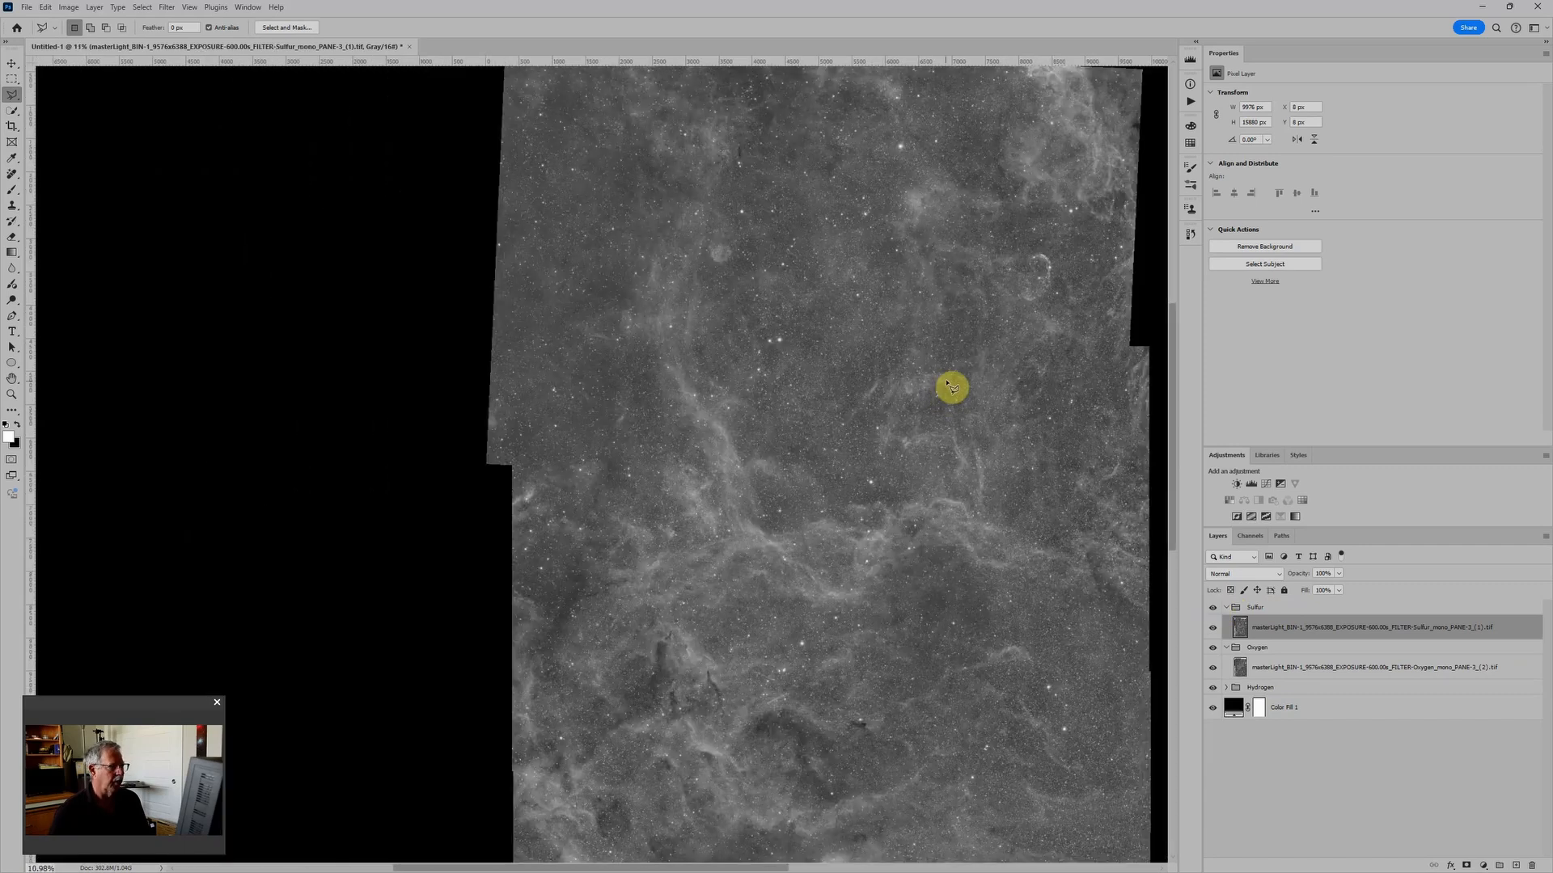
Add a Levels adjustment above the Sulfur mosaic layer and raise its black input level to 25
{"action": "scroll", "coordinate": [950, 380], "scroll_direction": "down", "scroll_amount": 4}
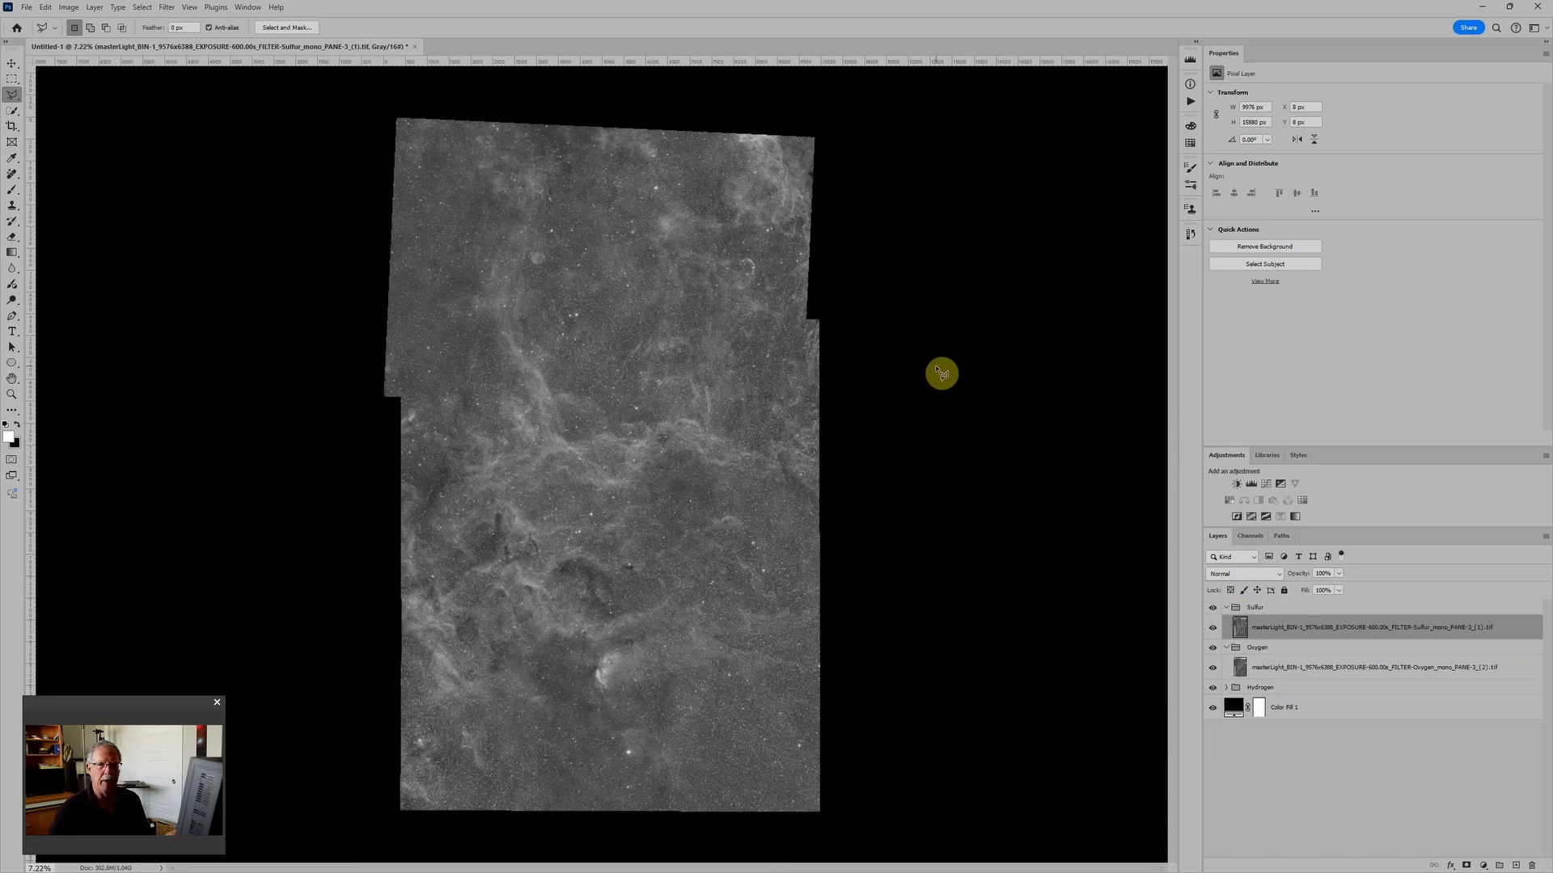
{"action": "scroll", "coordinate": [930, 374], "scroll_direction": "up", "scroll_amount": 1}
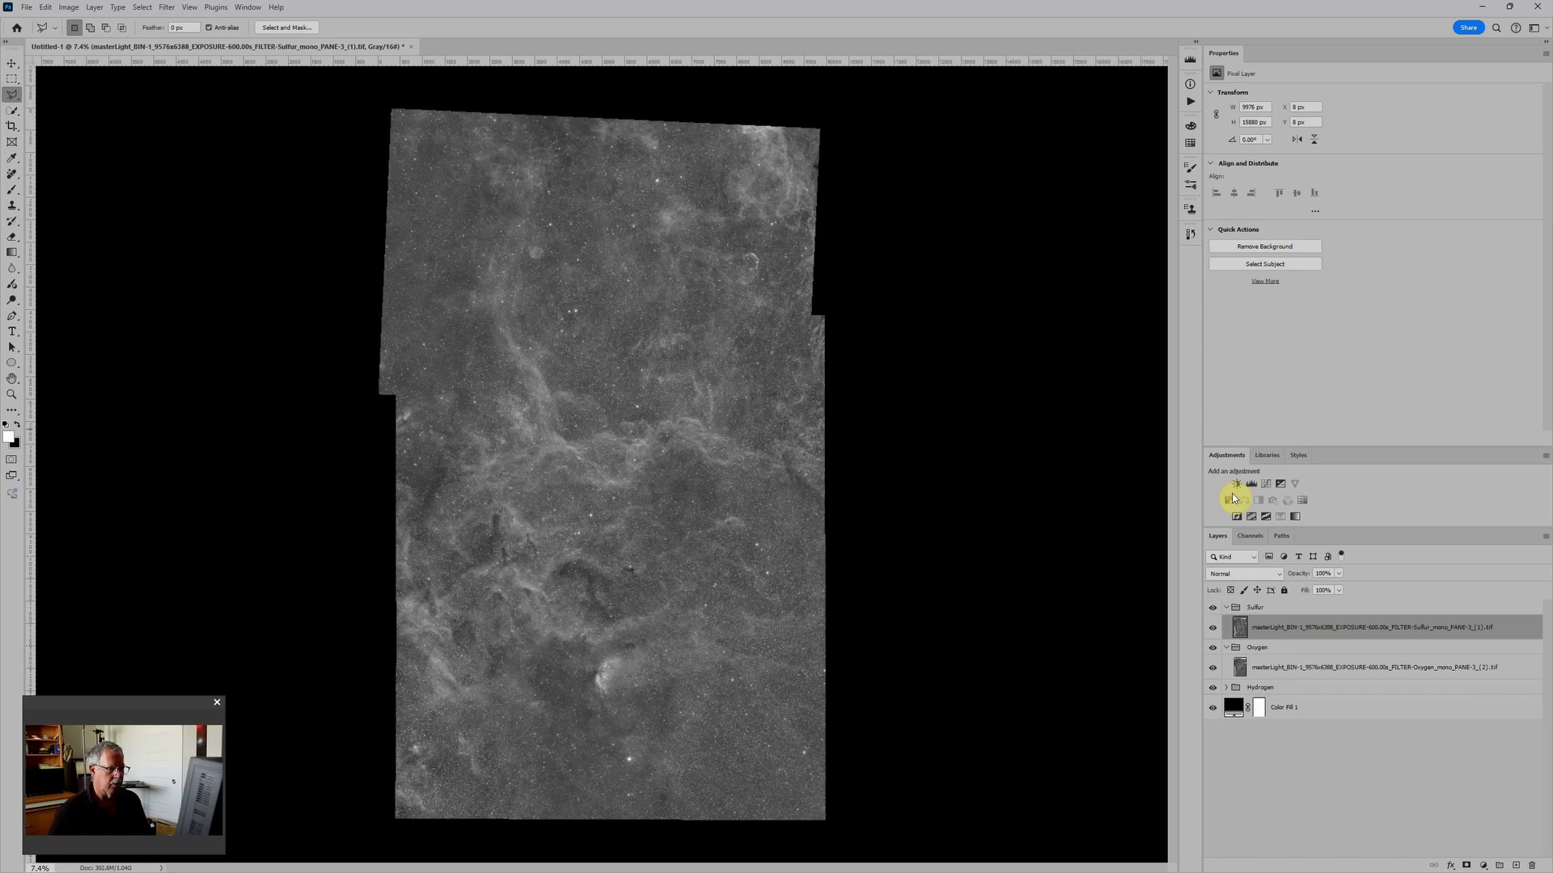
{"action": "left_click", "coordinate": [1251, 483]}
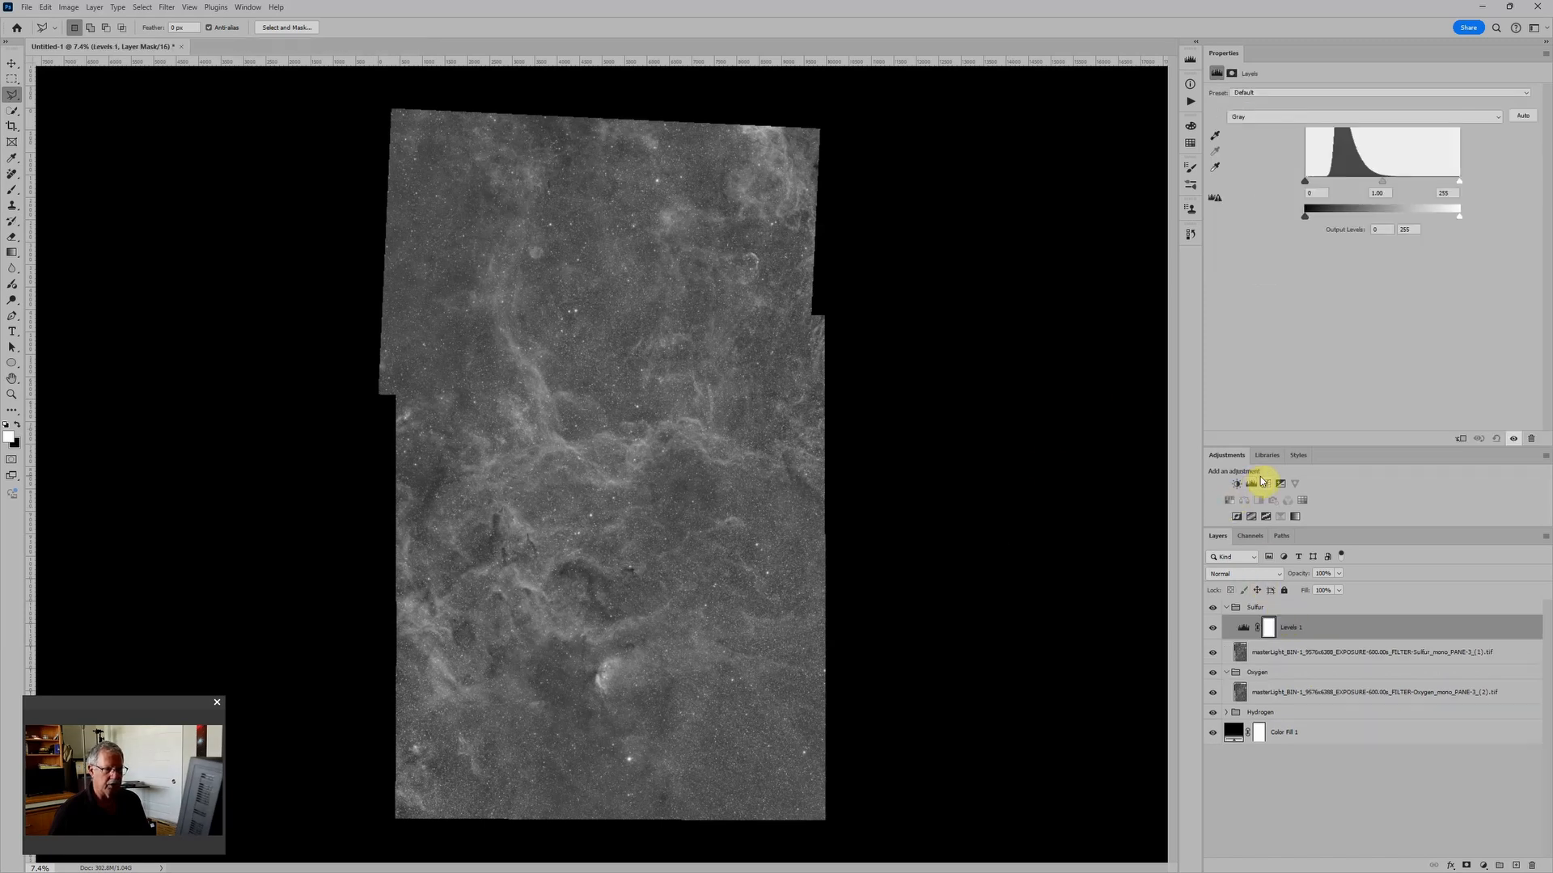
{"action": "left_click_drag", "start_coordinate": [1304, 181], "coordinate": [1318, 181]}
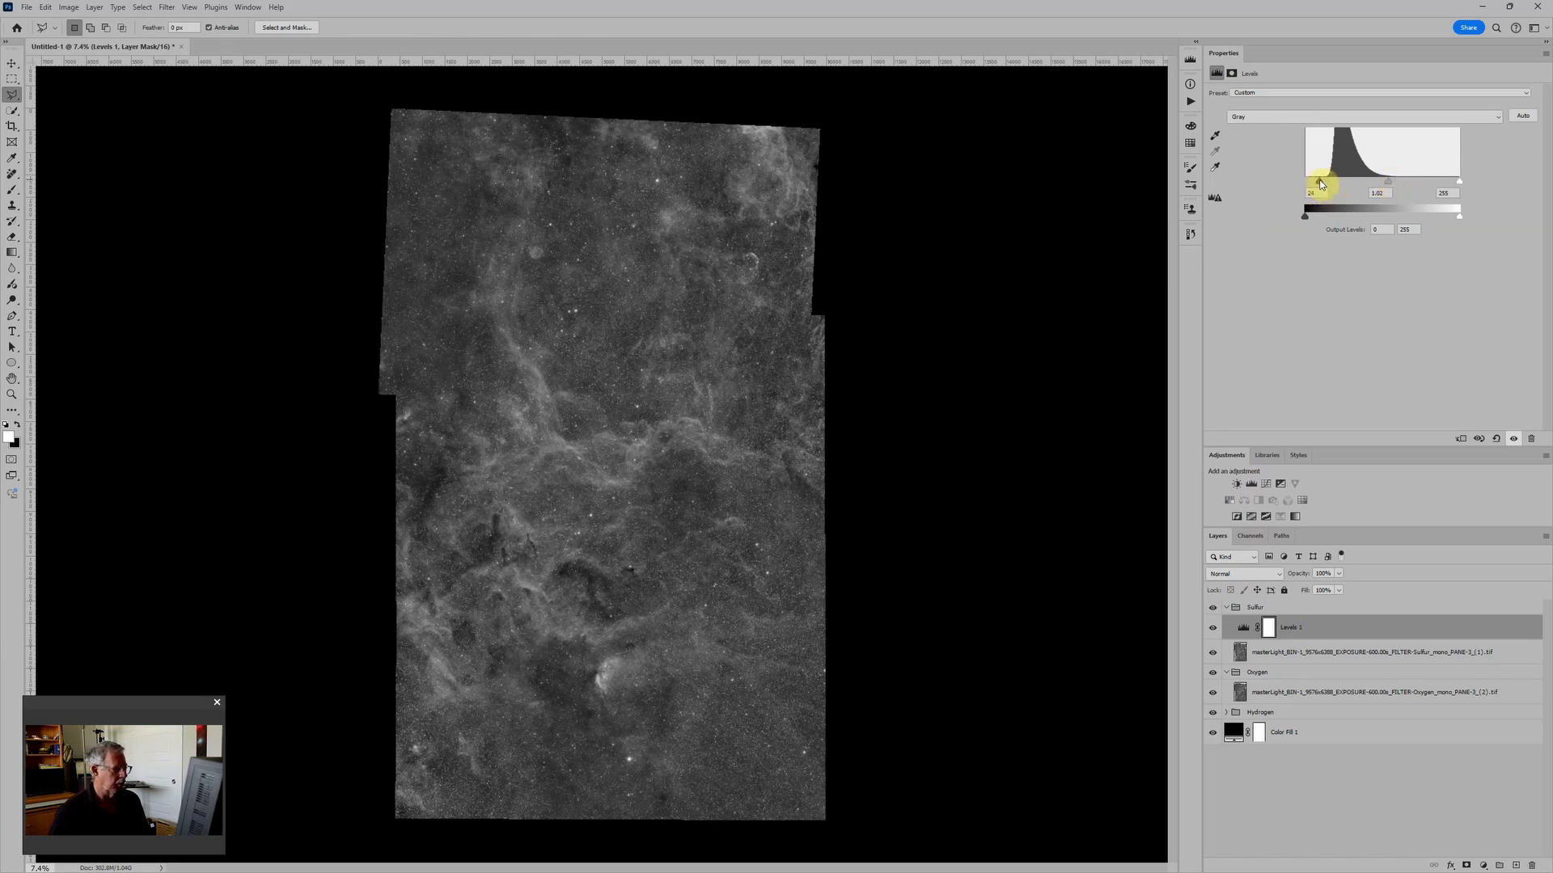
{"action": "left_click_drag", "start_coordinate": [1320, 179], "coordinate": [1320, 179]}
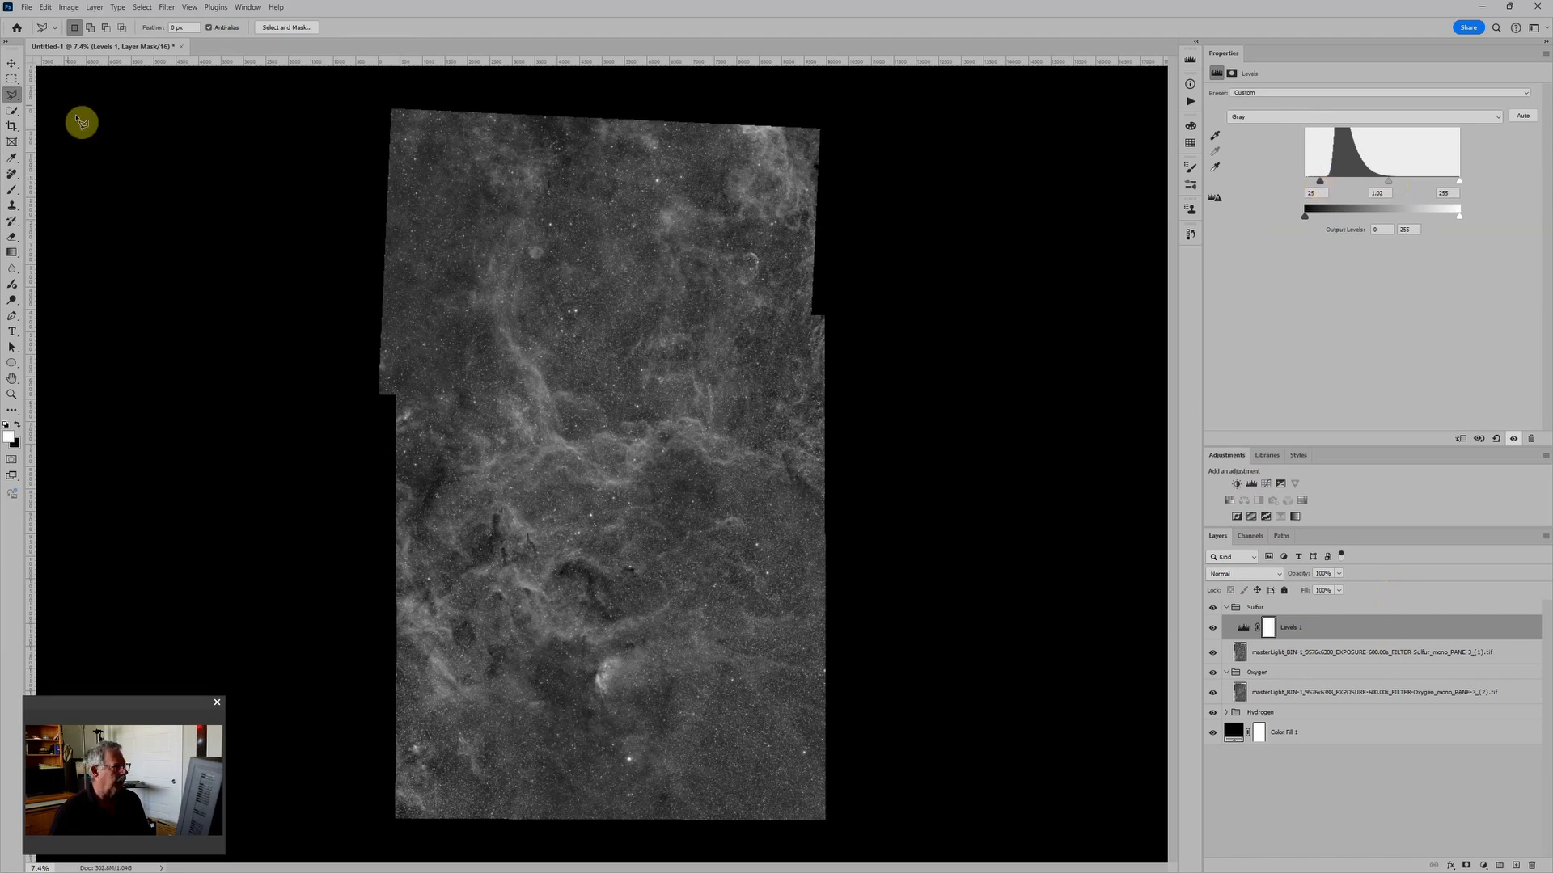
Save a TIFF copy of the Sulfur mosaic as Sulfur3 in the master folder, discarding the layers
{"action": "left_click", "coordinate": [27, 6]}
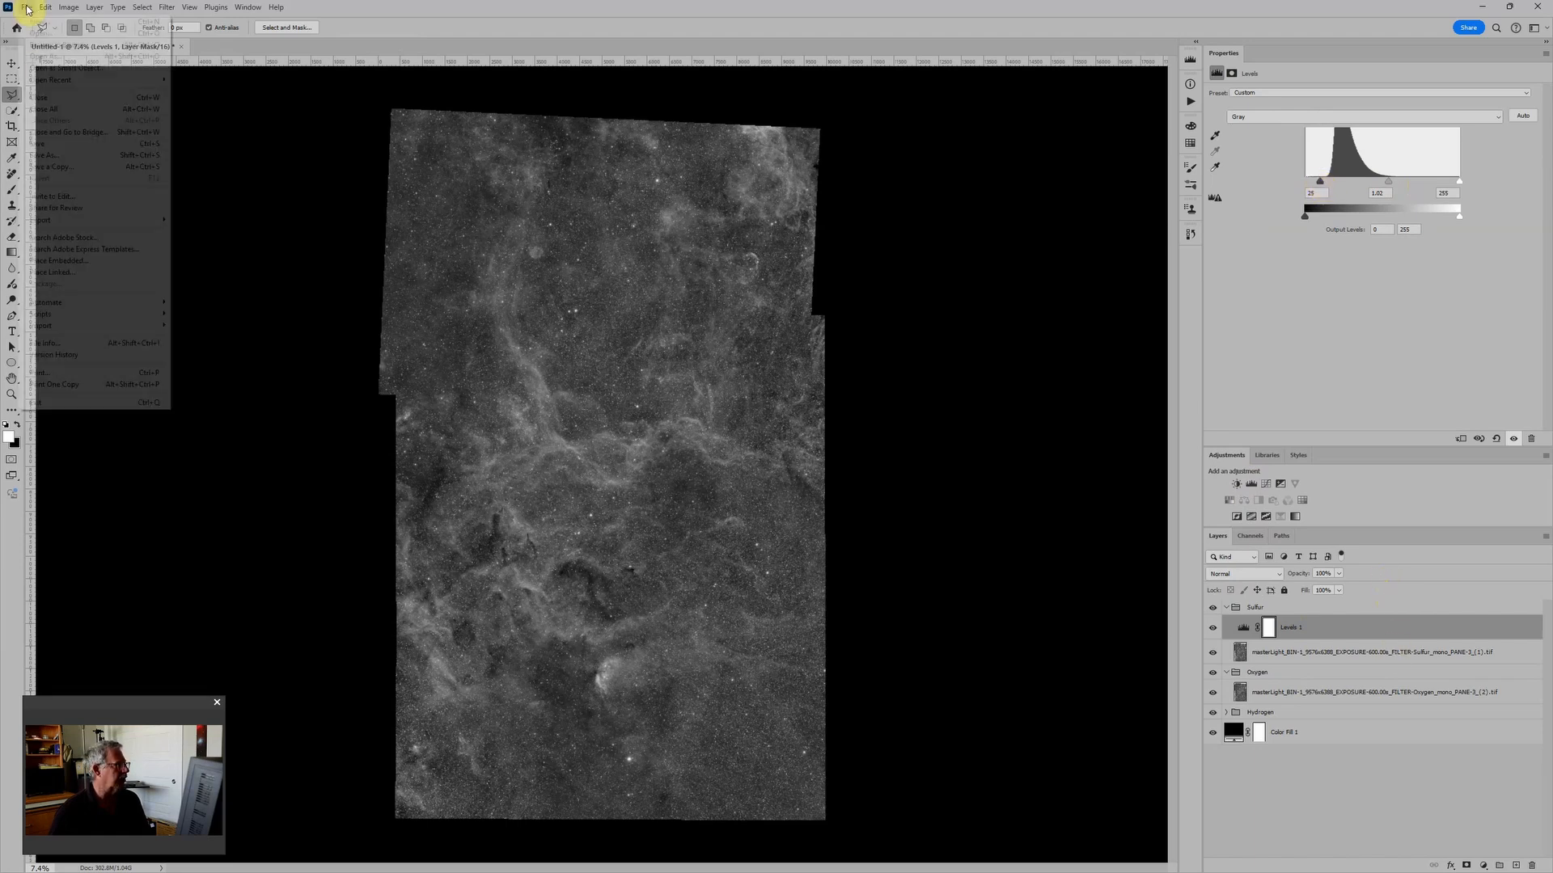
{"action": "left_click", "coordinate": [48, 168]}
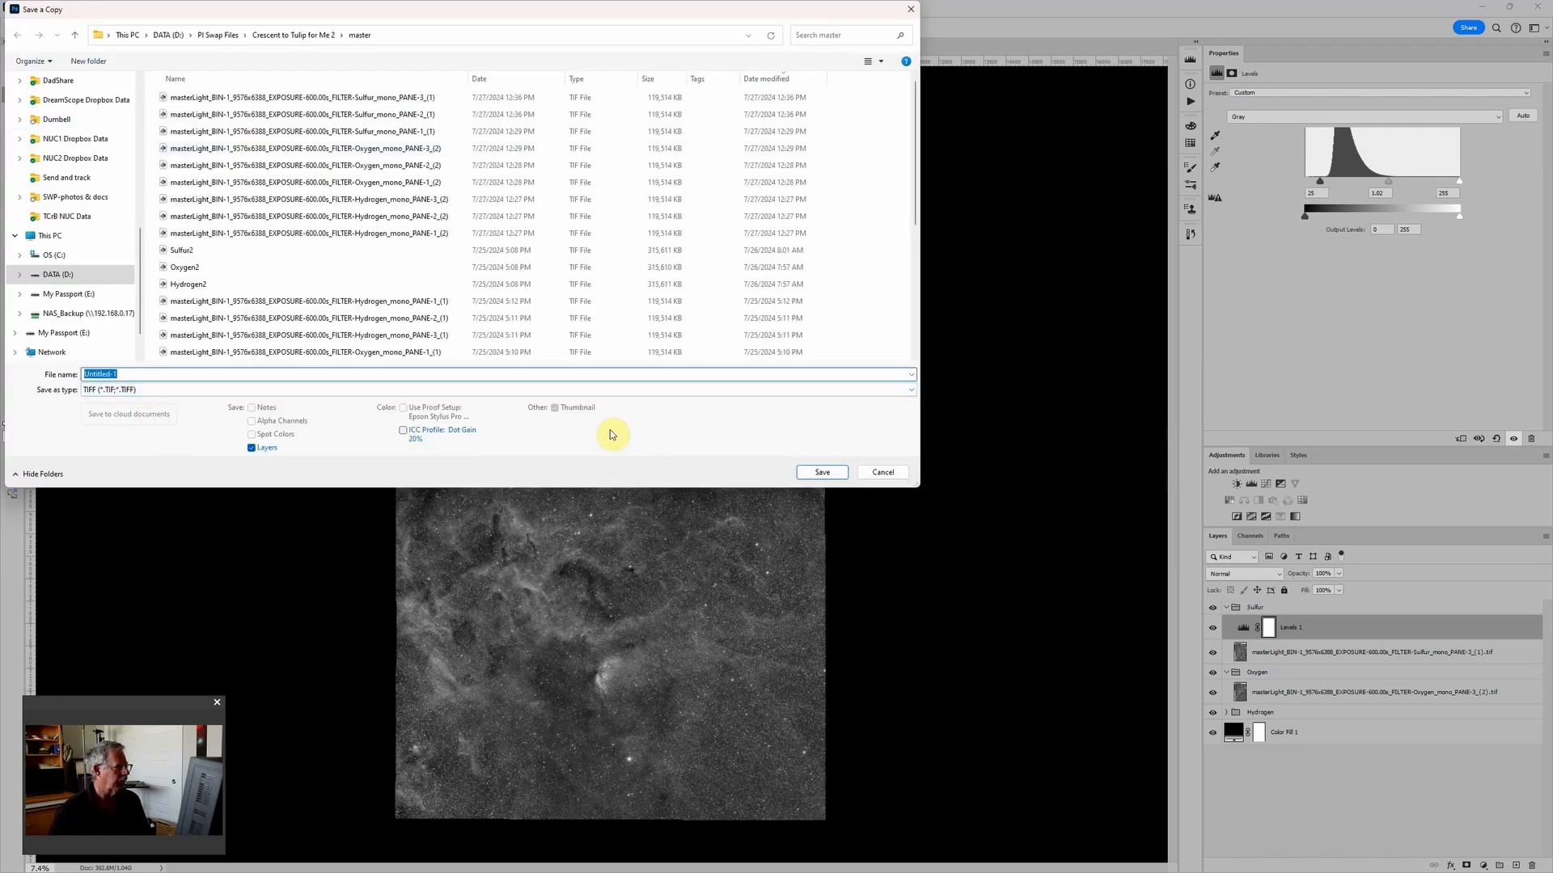
{"action": "type", "text": "Sul"}
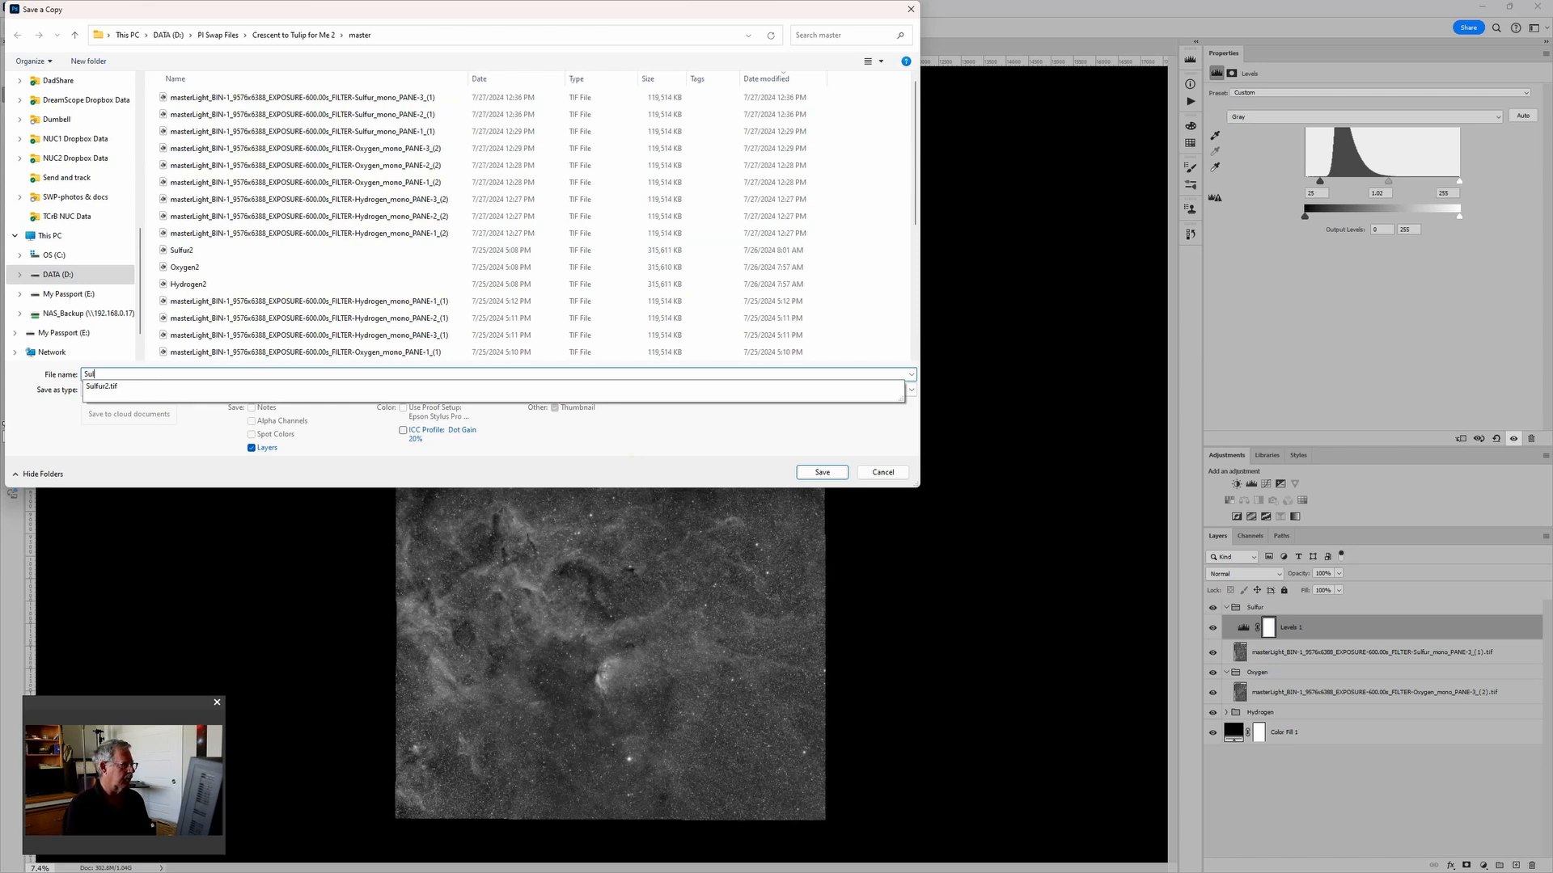
{"action": "type", "text": "fur3"}
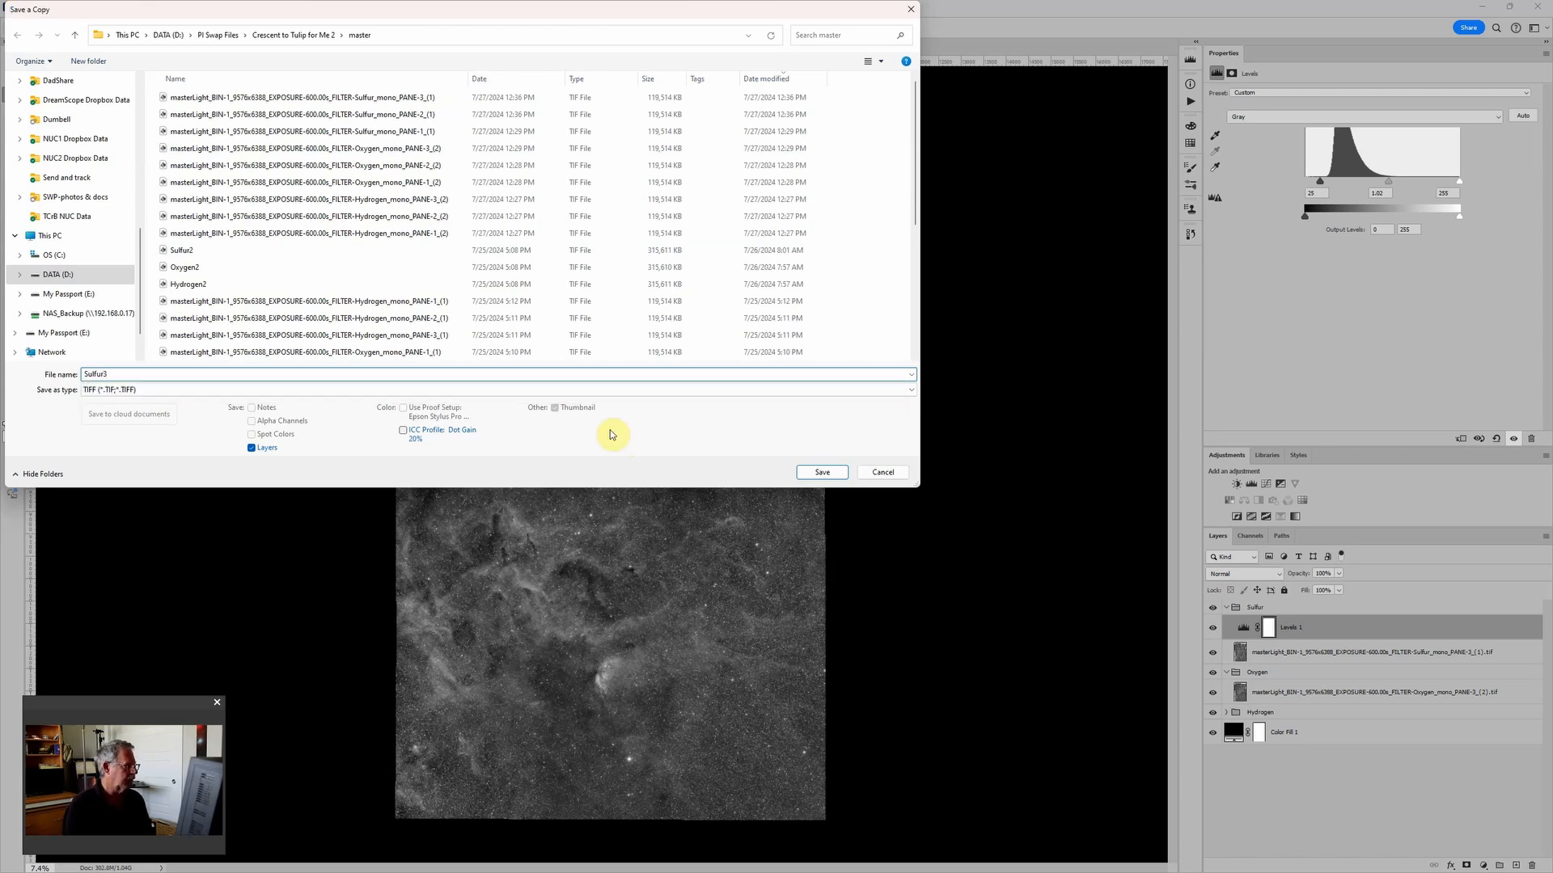
{"action": "key", "text": "Return"}
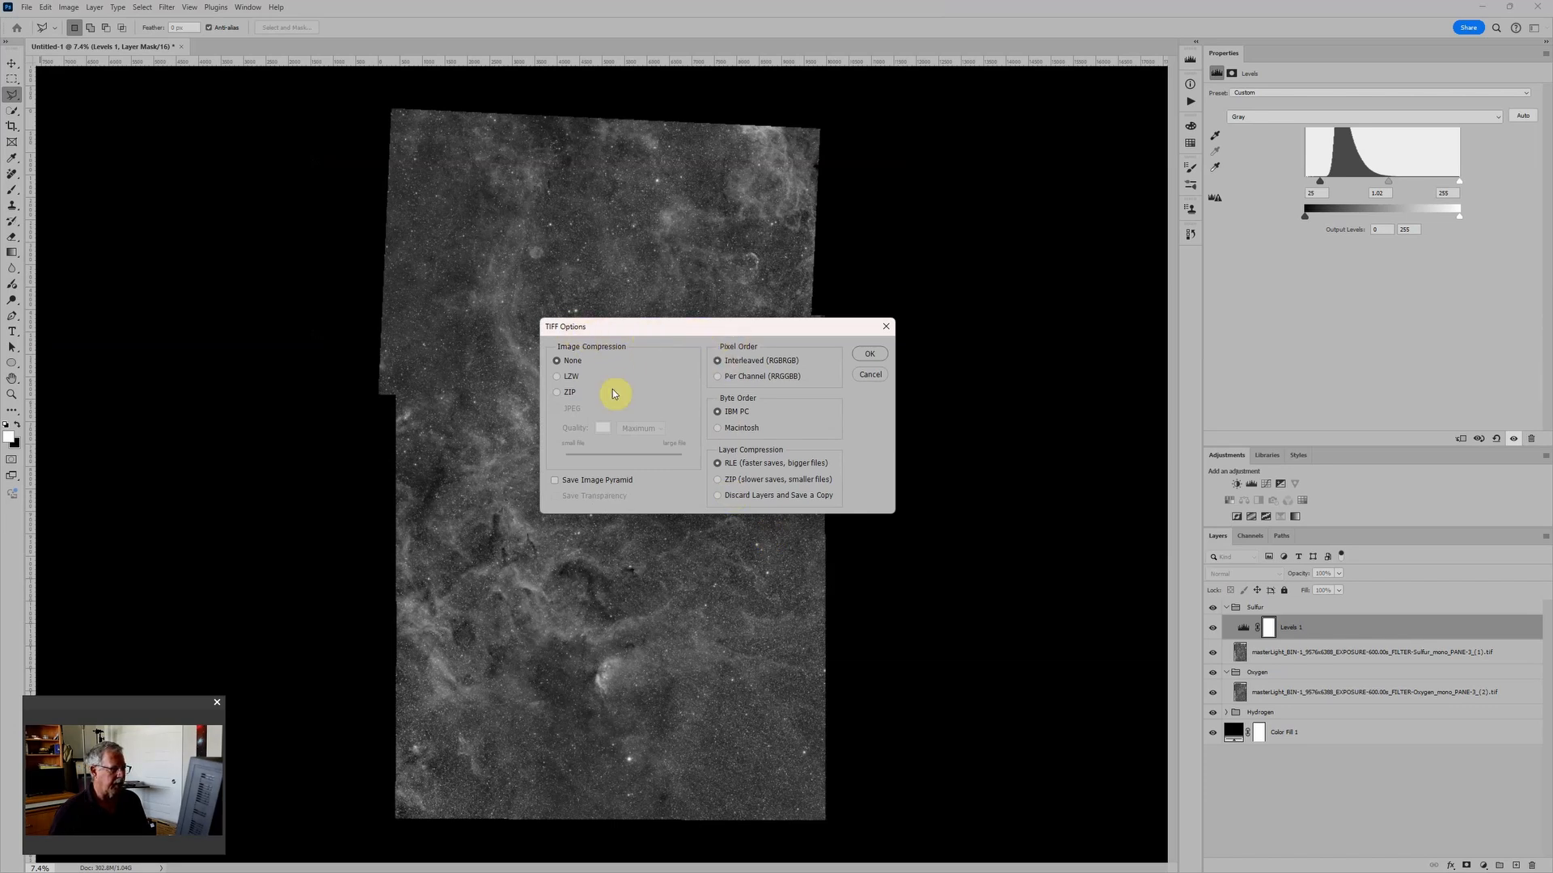
{"action": "left_click", "coordinate": [752, 499]}
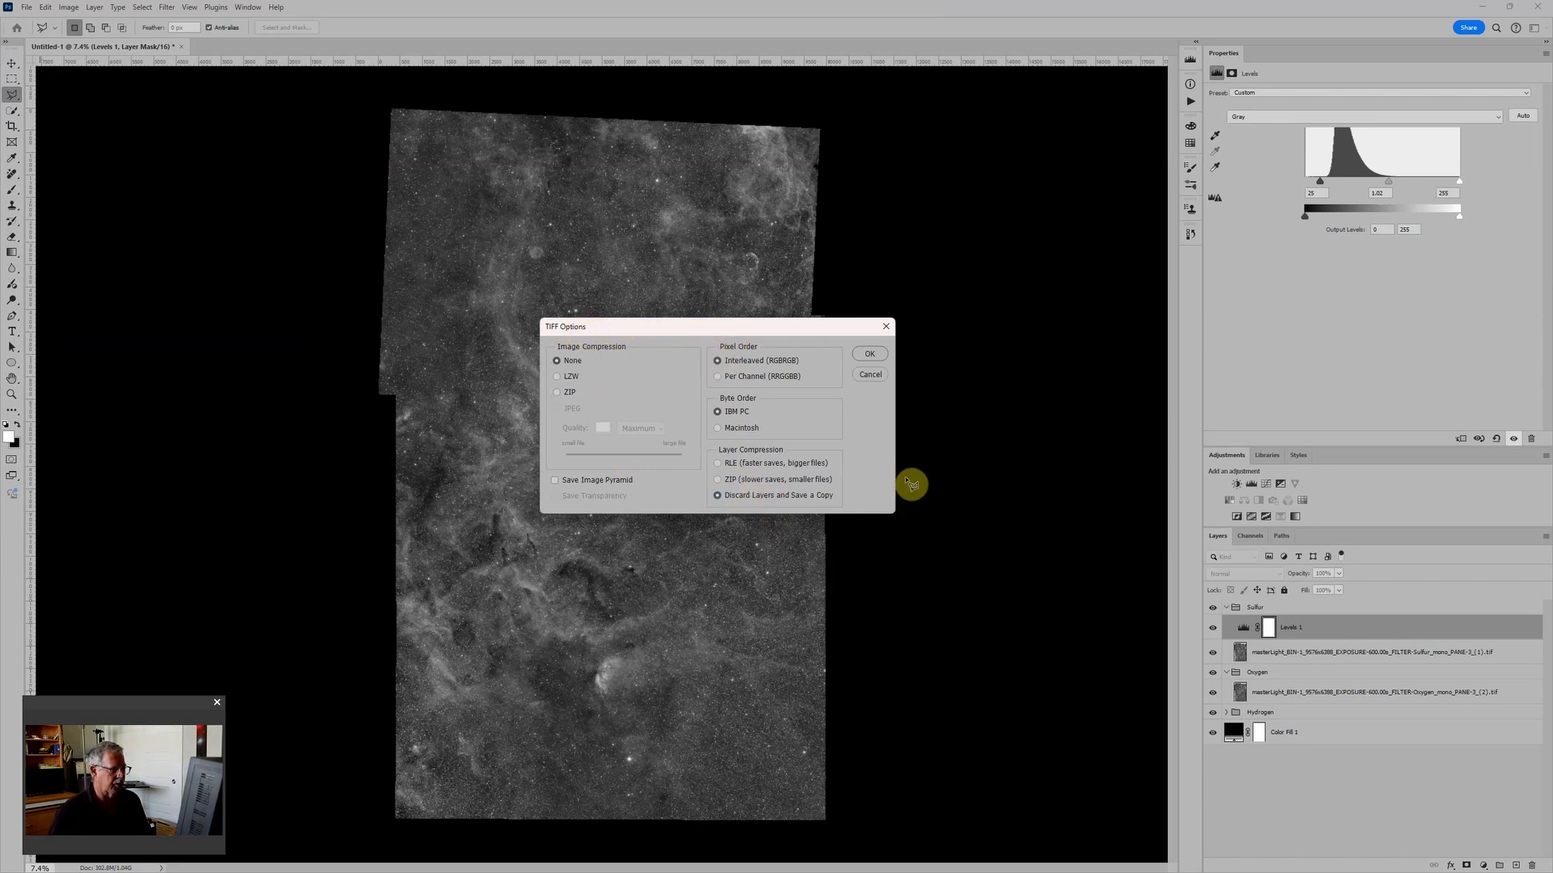
{"action": "left_click", "coordinate": [870, 354]}
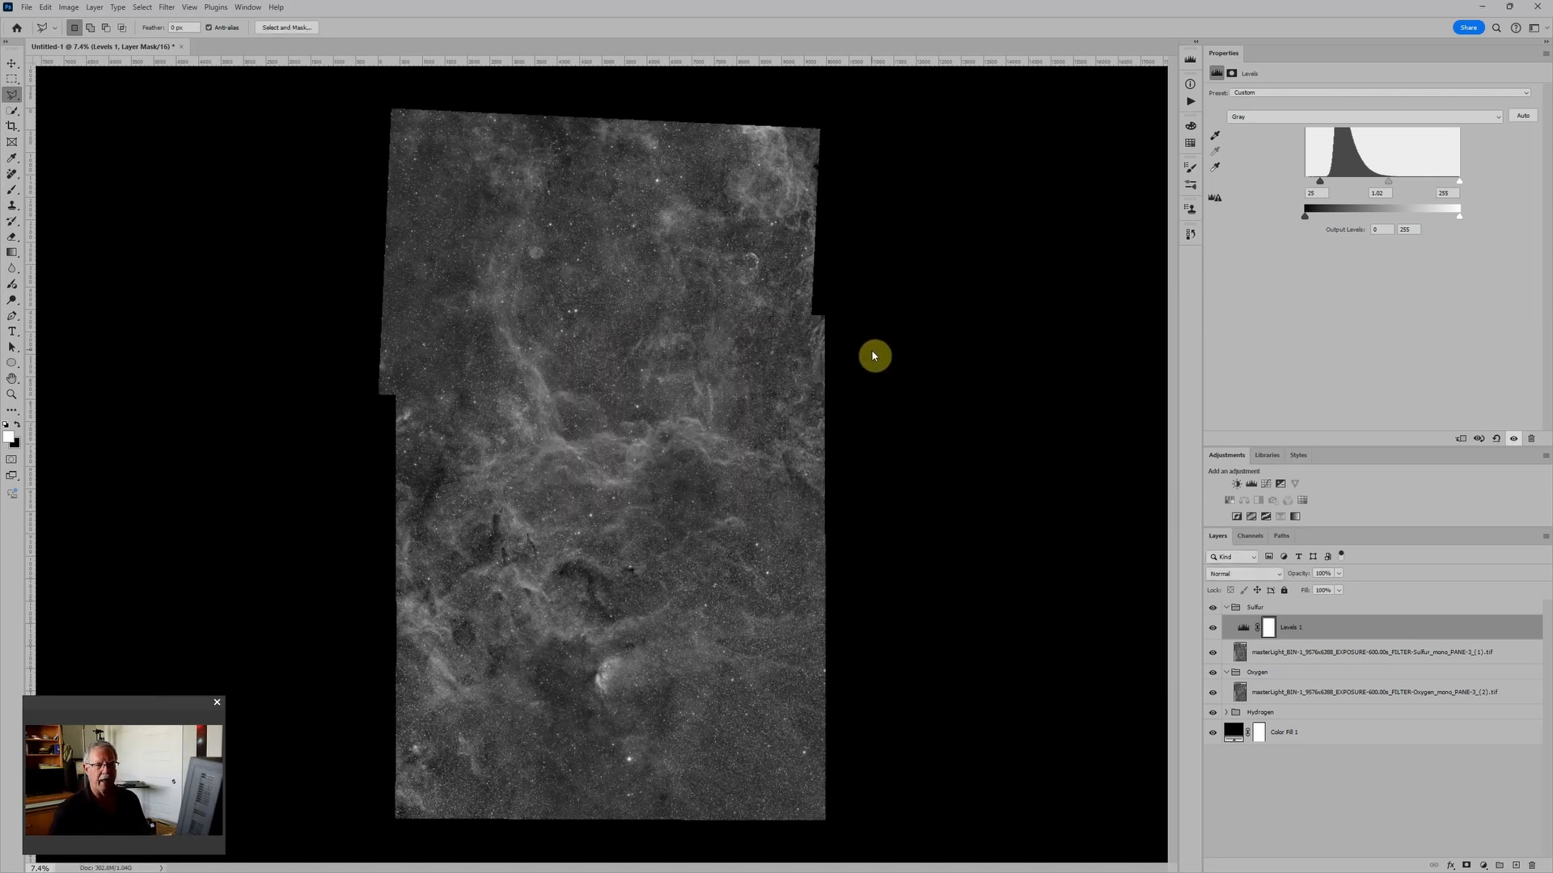
Hide the Sulfur group, add a Levels adjustment above the Oxygen mosaic layer, and raise its black input level to 34
{"action": "left_click", "coordinate": [1213, 608]}
{"action": "left_click", "coordinate": [1249, 689]}
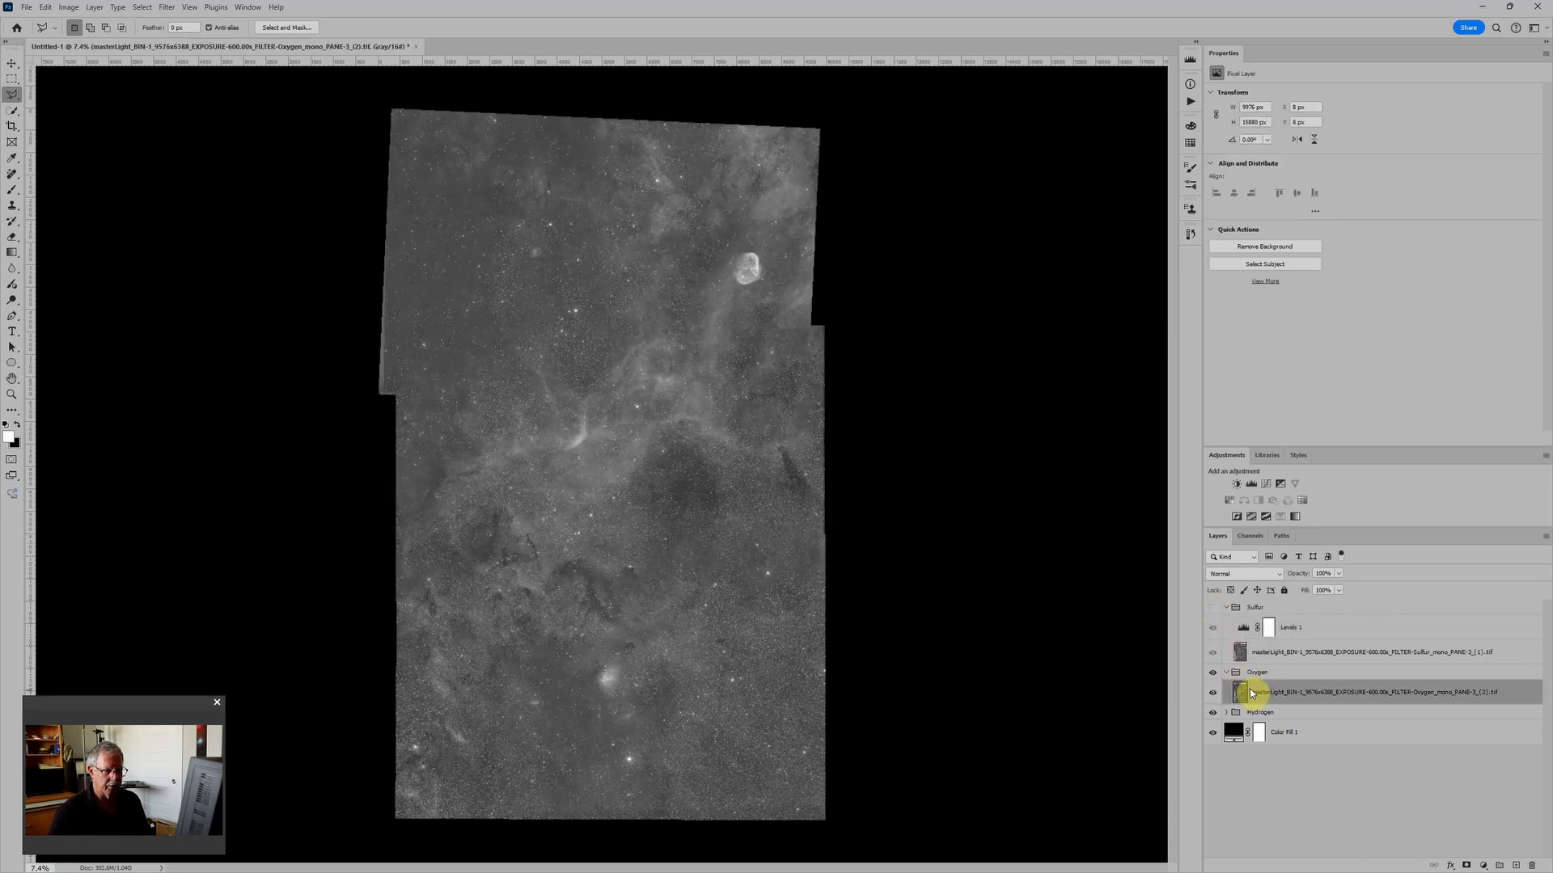
{"action": "left_click", "coordinate": [1250, 485]}
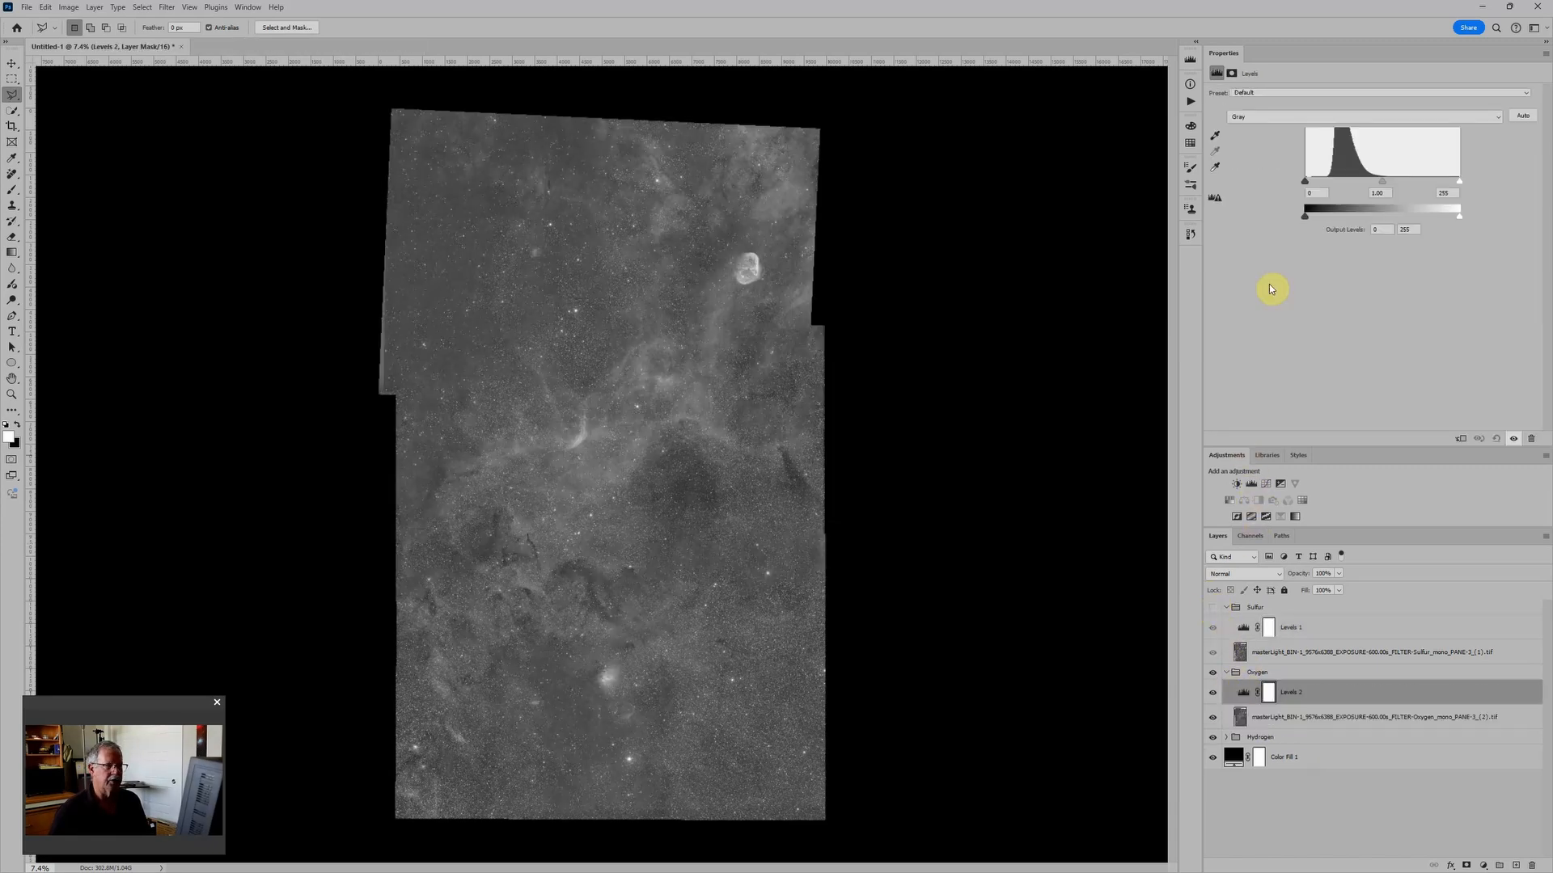
{"action": "left_click_drag", "start_coordinate": [1310, 183], "coordinate": [1353, 177]}
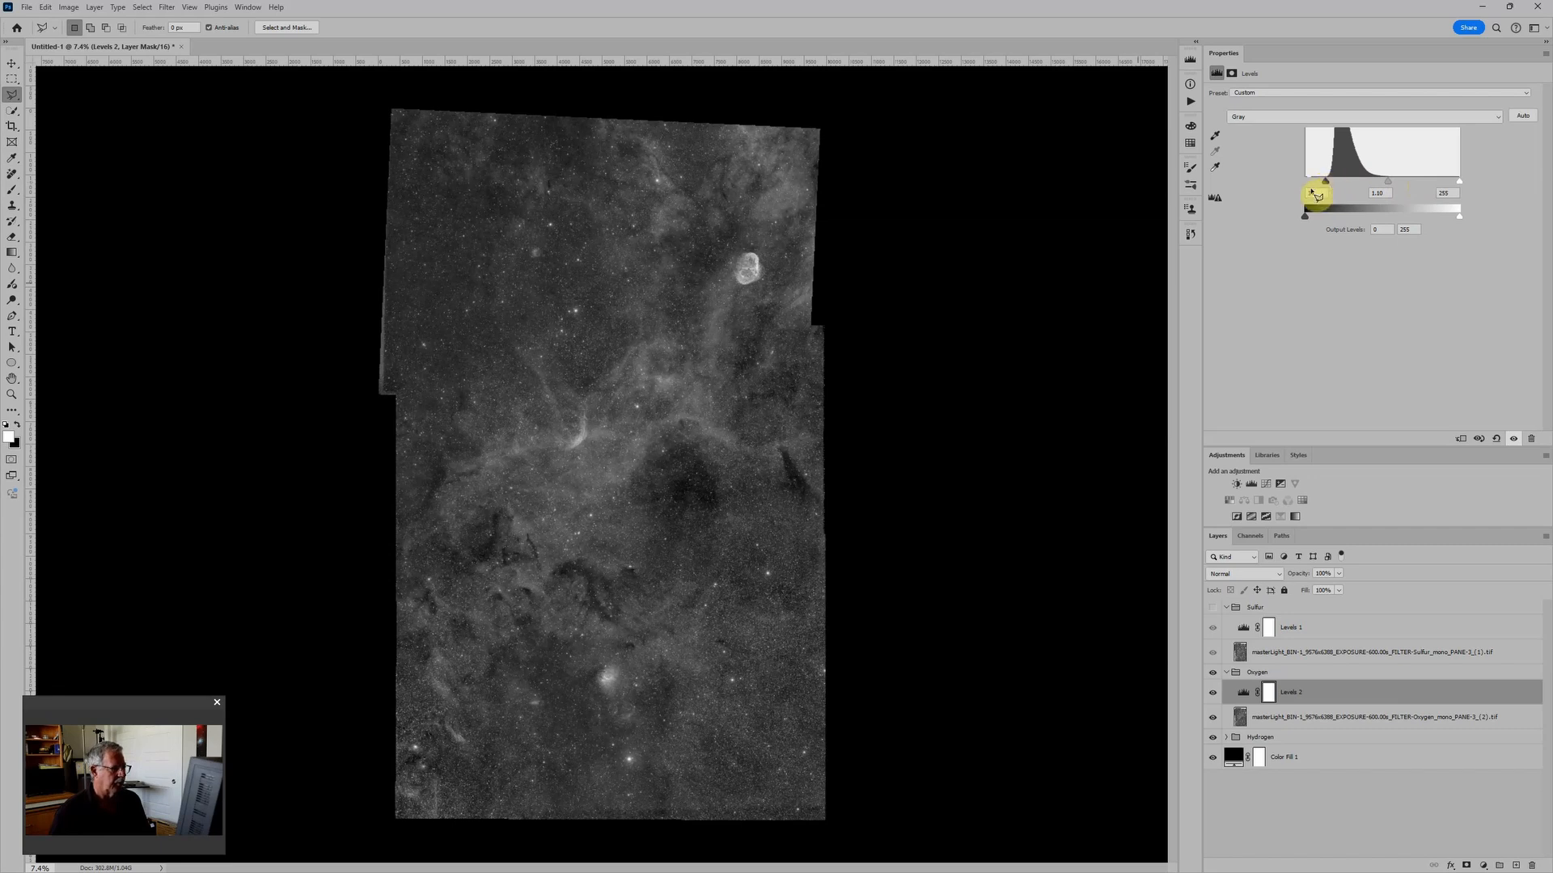
Target the Oxygen Levels mask with a smaller black brush at 20% opacity, undoing the full-opacity test dab on the dark central nebula
{"action": "scroll", "coordinate": [703, 510], "scroll_direction": "up", "scroll_amount": 2}
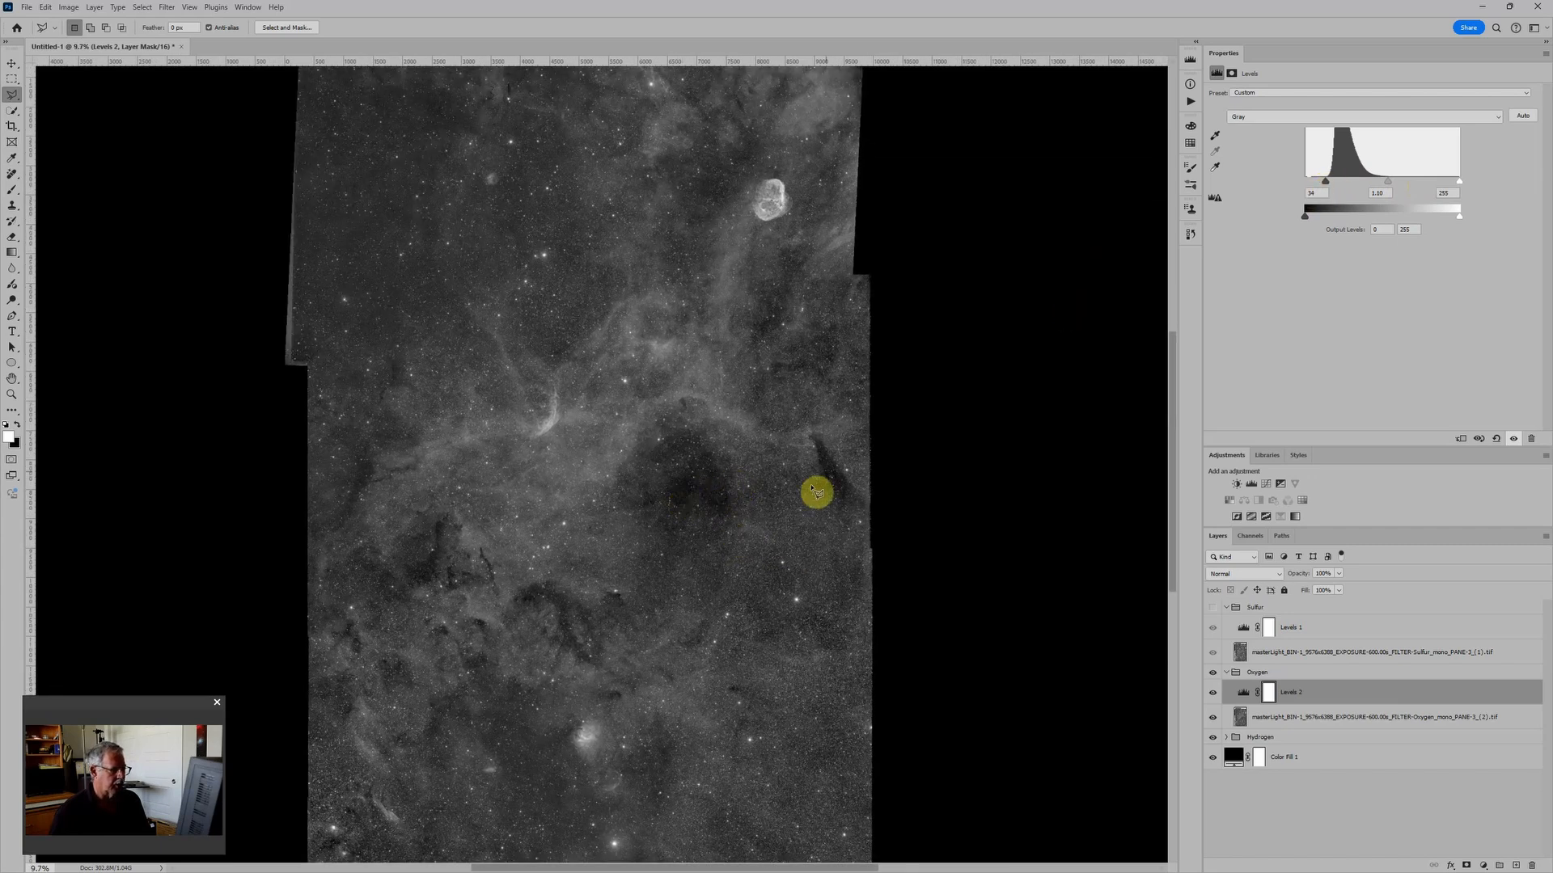
{"action": "scroll", "coordinate": [681, 495], "scroll_direction": "down", "scroll_amount": 1}
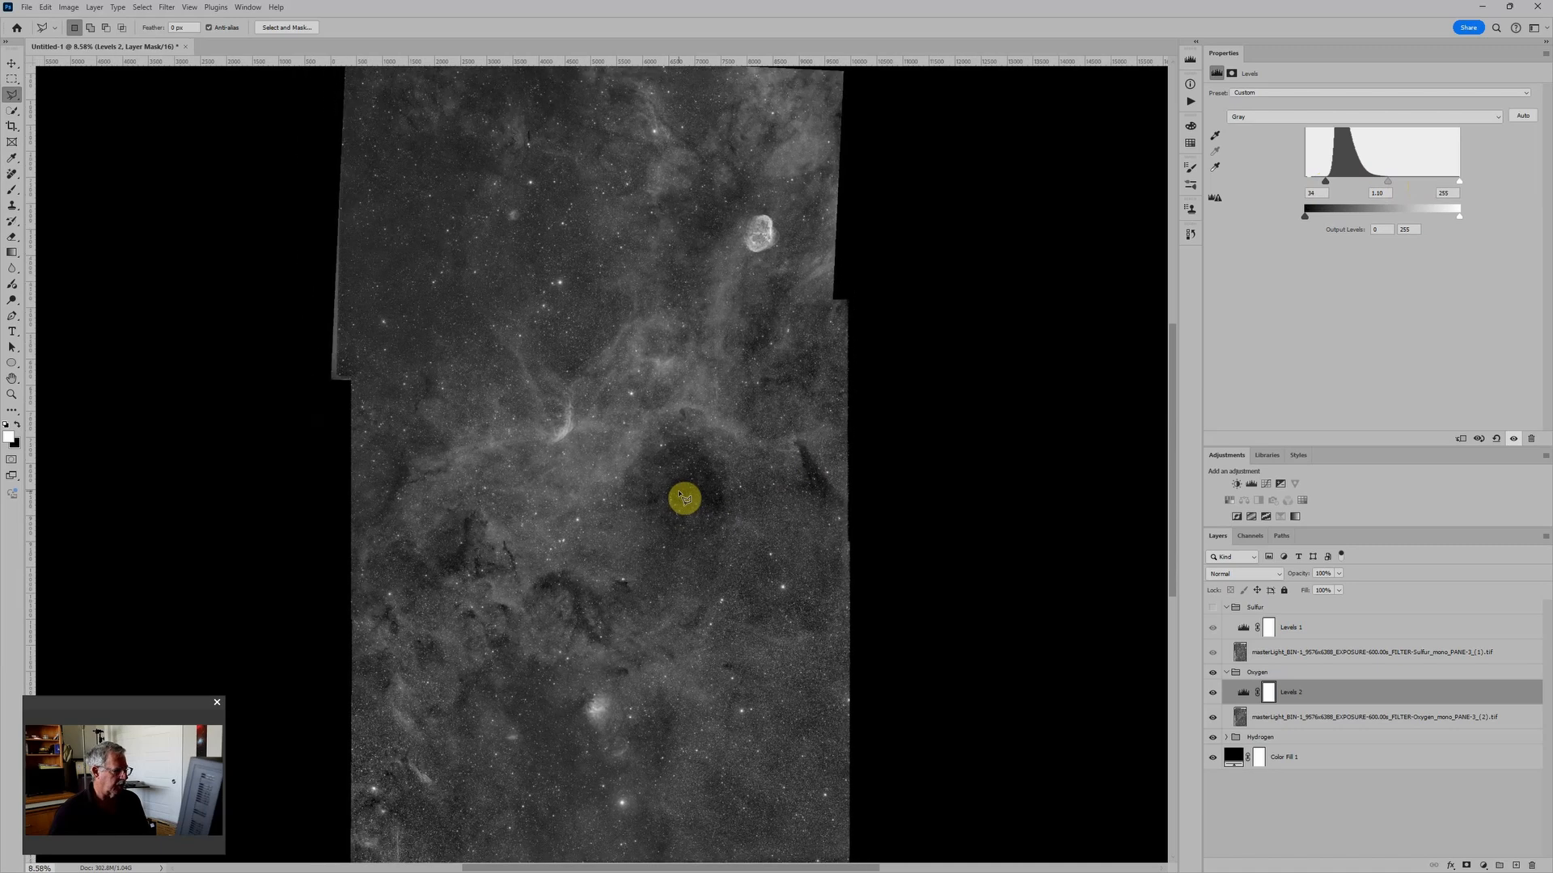
{"action": "left_click", "coordinate": [1270, 691]}
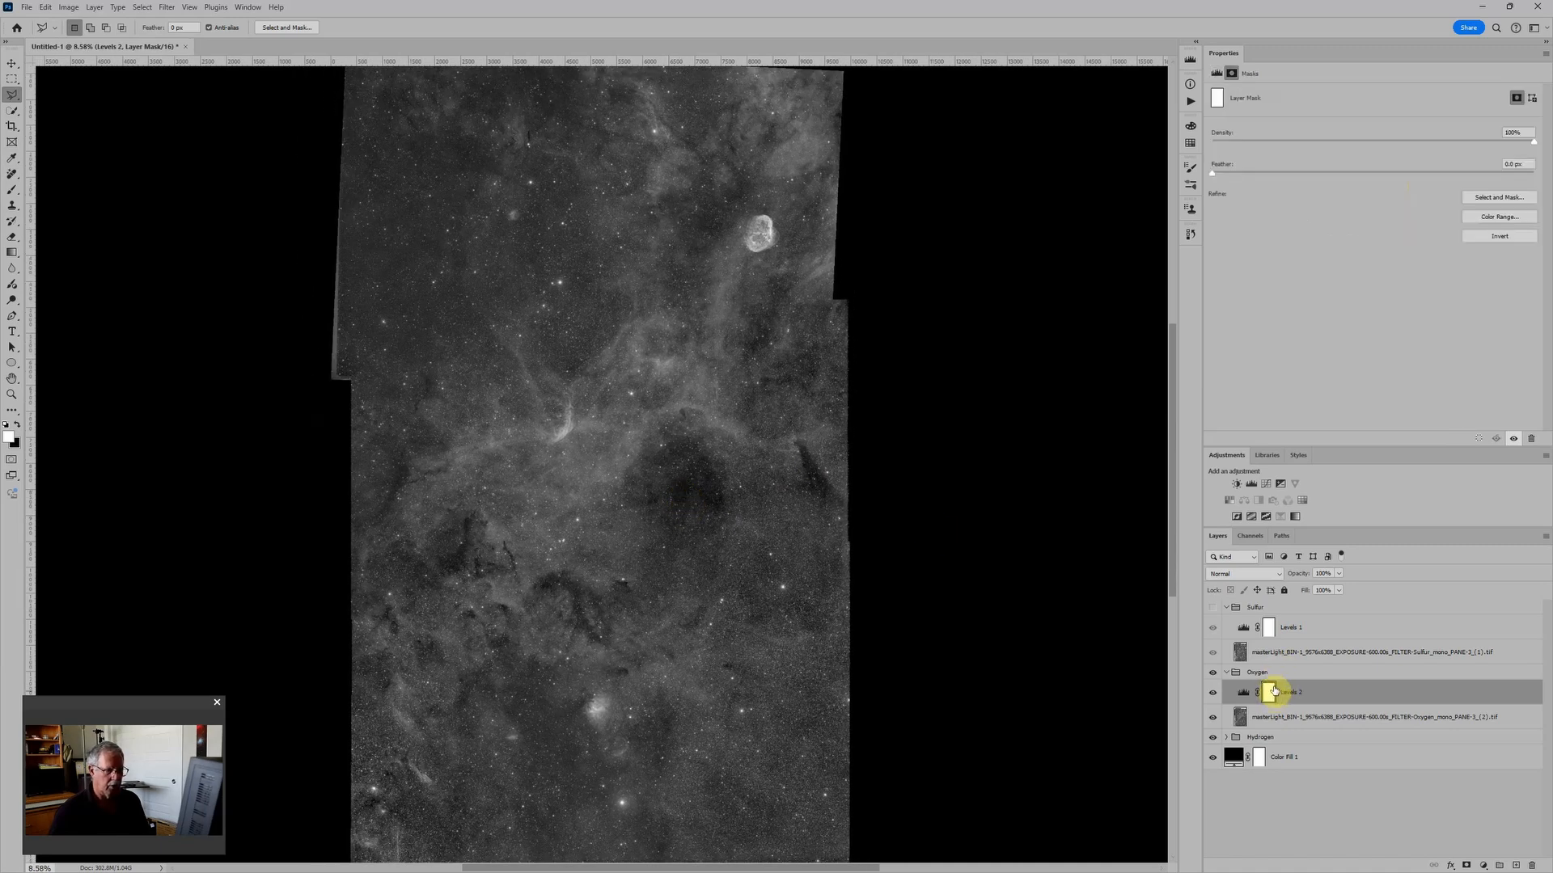
{"action": "key", "text": "b"}
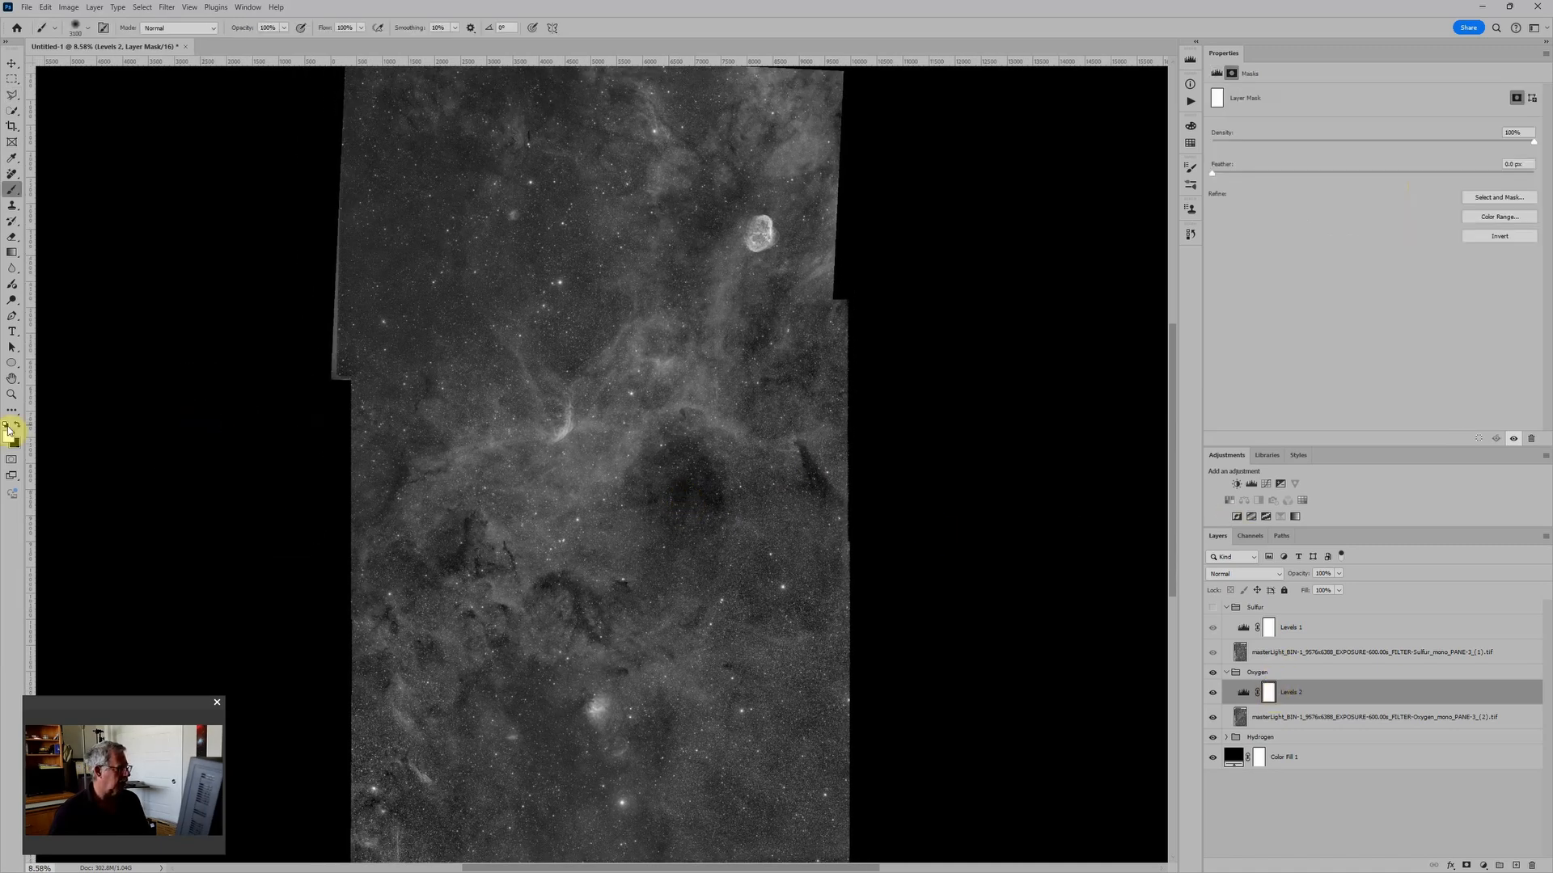
{"action": "key", "text": "x"}
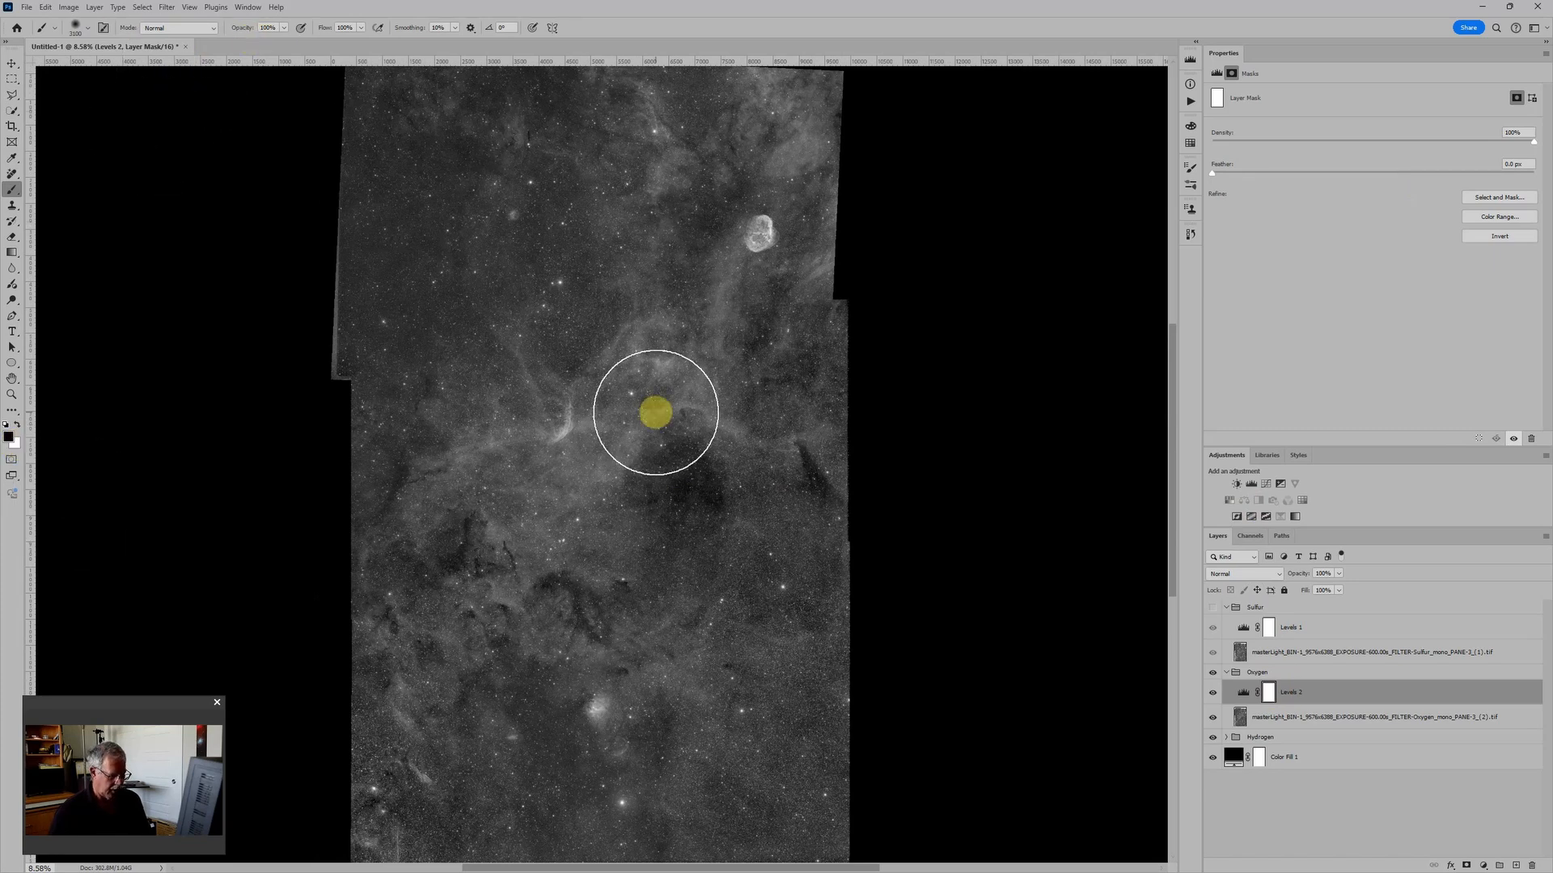
{"action": "key", "text": "ctrl+z"}
{"action": "key", "text": "bracketleft"}
{"action": "key", "text": "bracketleft"}
{"action": "key", "text": "bracketleft"}
{"action": "key", "text": "bracketleft"}
{"action": "key", "text": "bracketleft"}
{"action": "key", "text": "bracketleft"}
{"action": "key", "text": "bracketleft"}
{"action": "key", "text": "bracketleft"}
{"action": "key", "text": "bracketleft"}
{"action": "key", "text": "bracketleft"}
{"action": "key", "text": "bracketleft"}
{"action": "key", "text": "bracketleft"}
{"action": "key", "text": "bracketleft"}
{"action": "key", "text": "bracketleft"}
{"action": "key", "text": "bracketleft"}
{"action": "key", "text": "bracketleft"}
{"action": "key", "text": "bracketleft"}
{"action": "left_click", "coordinate": [684, 490]}
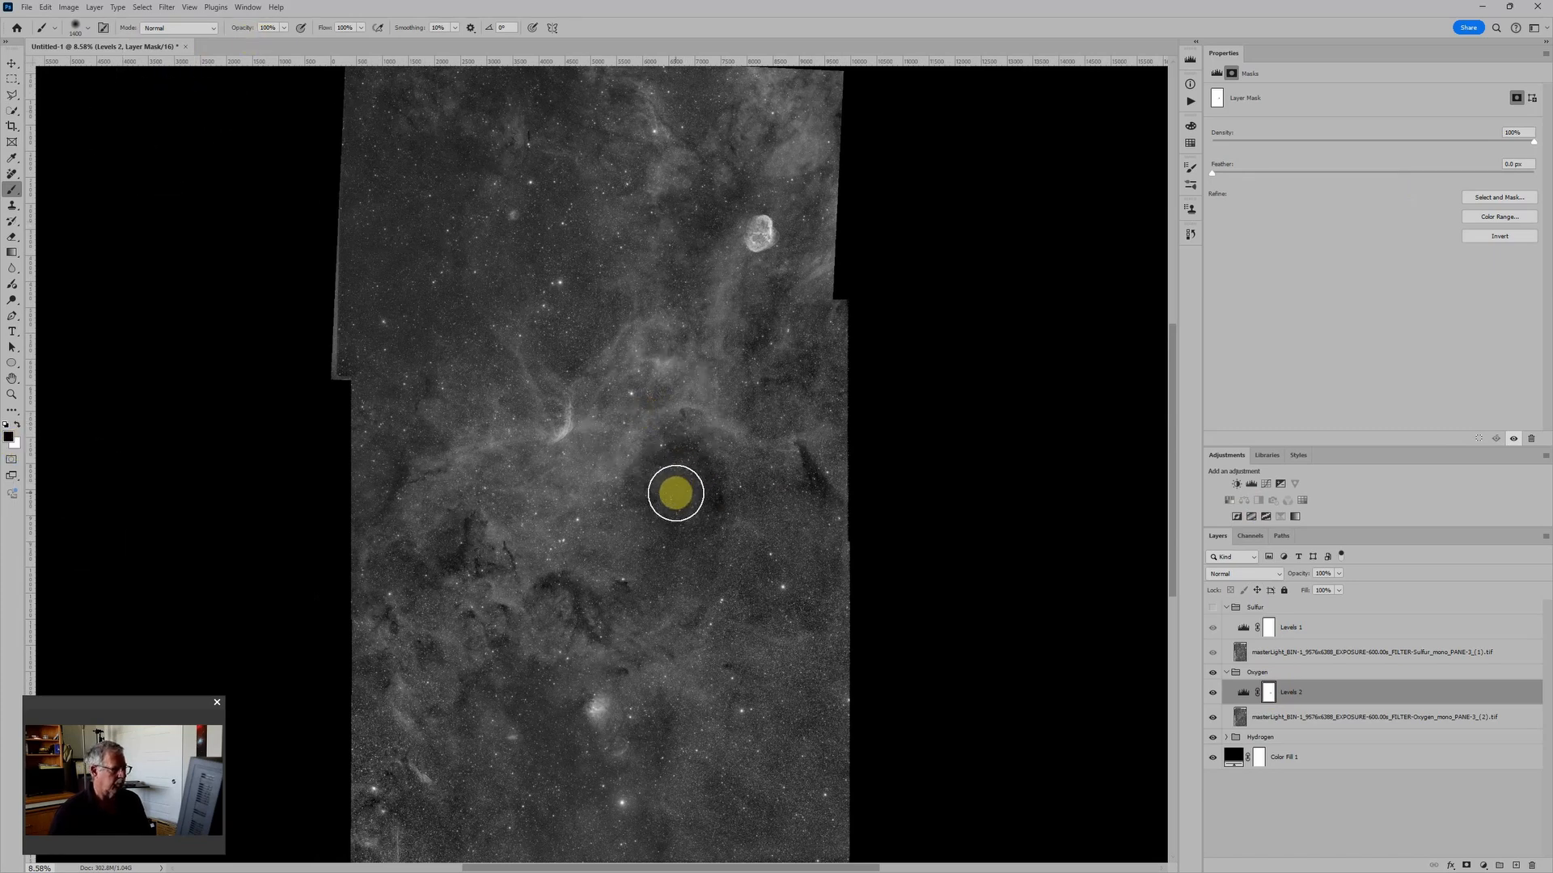
{"action": "key", "text": "ctrl+z"}
{"action": "key", "text": "2"}
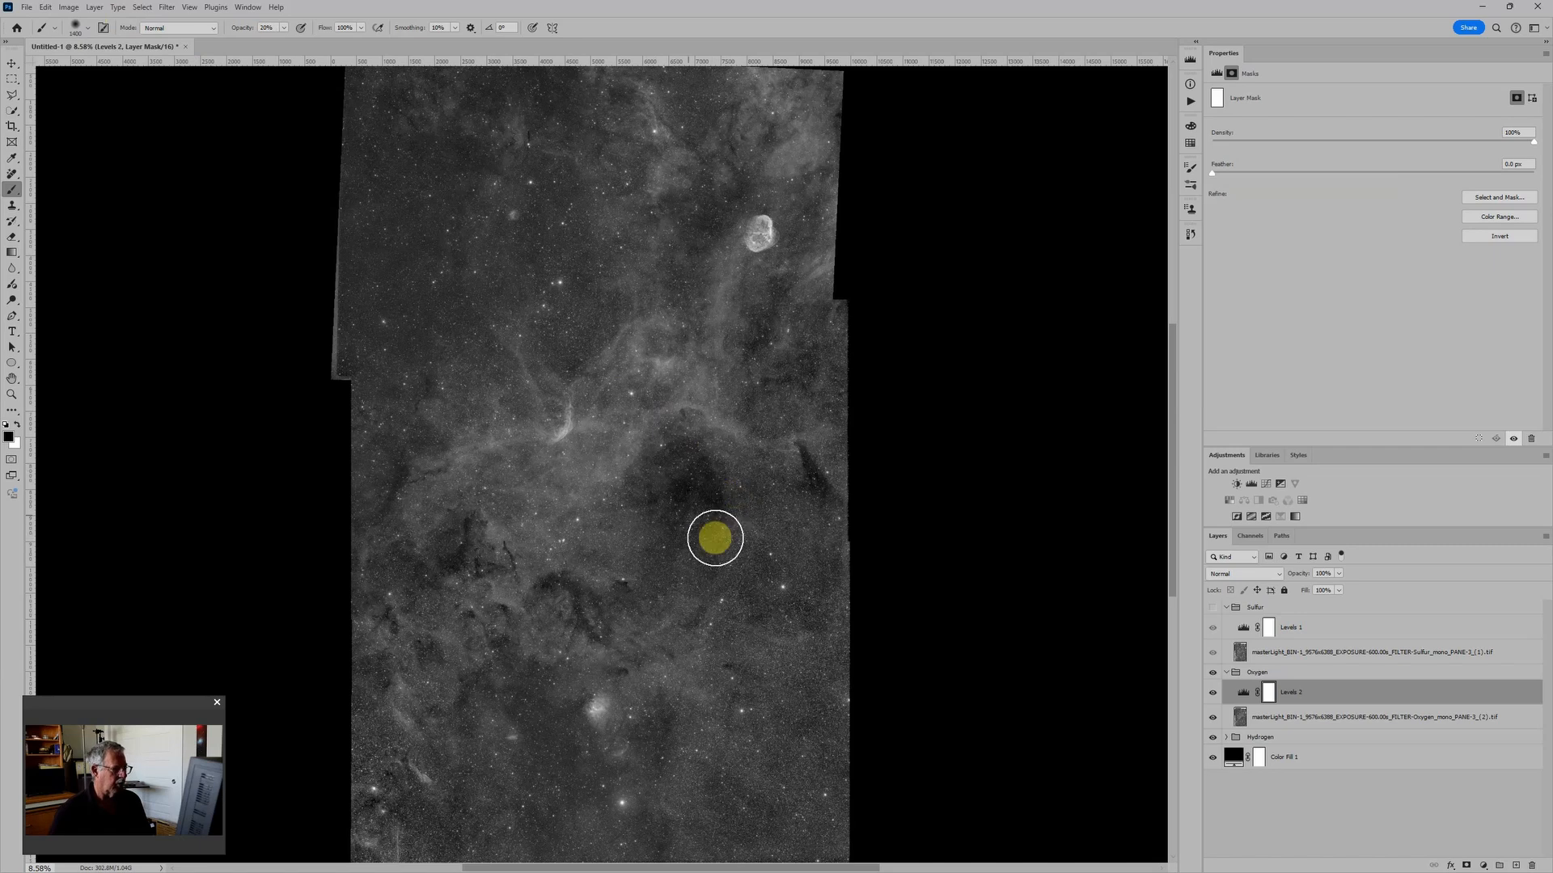
Paint black at 20% opacity on the Oxygen Levels mask over the dark nebulae, resizing the brush to suit each patch
{"action": "key", "text": "bracketleft"}
{"action": "key", "text": "bracketleft"}
{"action": "key", "text": "bracketleft"}
{"action": "key", "text": "bracketleft"}
{"action": "key", "text": "bracketleft"}
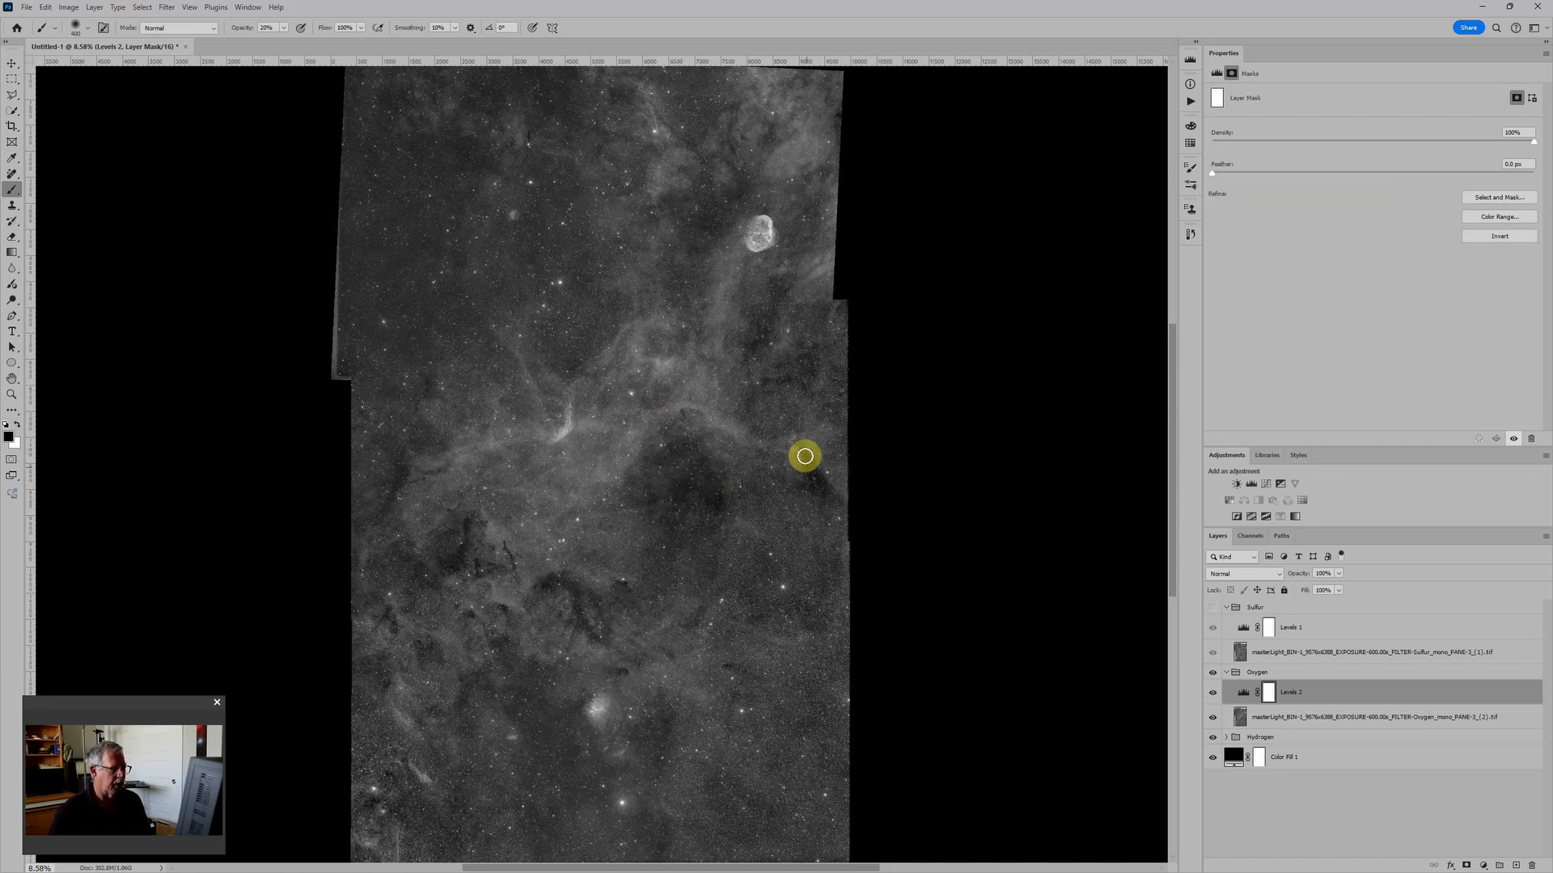
{"action": "key", "text": "bracketright"}
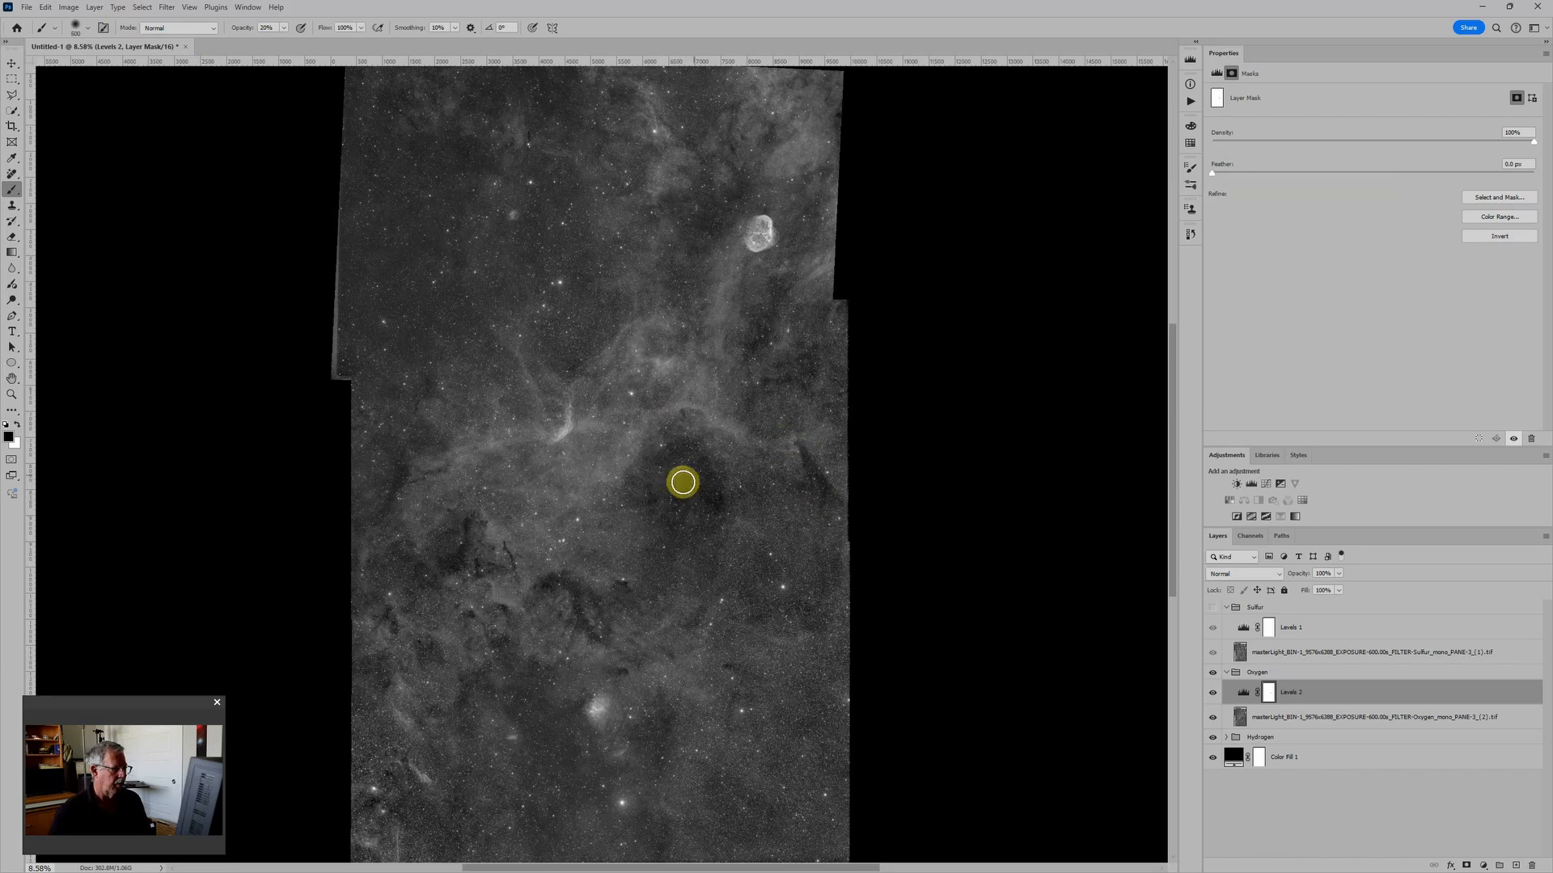
{"action": "key", "text": "bracketright"}
{"action": "key", "text": "bracketright"}
{"action": "key", "text": "bracketright"}
{"action": "key", "text": "bracketright"}
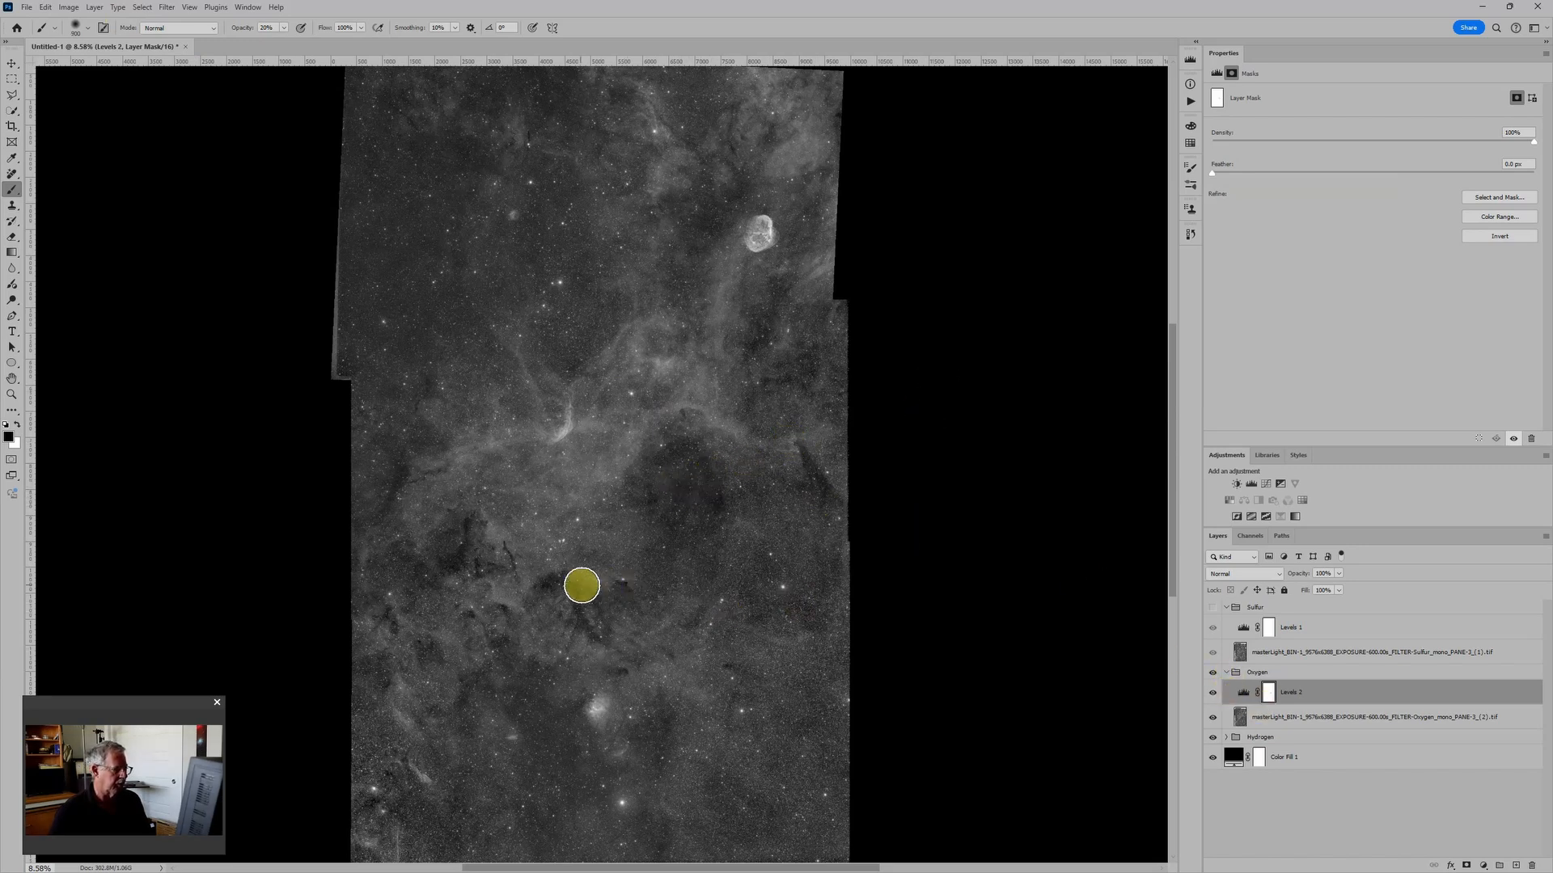
{"action": "key", "text": "bracketleft"}
{"action": "key", "text": "bracketleft"}
{"action": "key", "text": "bracketleft"}
{"action": "scroll", "coordinate": [667, 483], "scroll_direction": "down", "scroll_amount": 1}
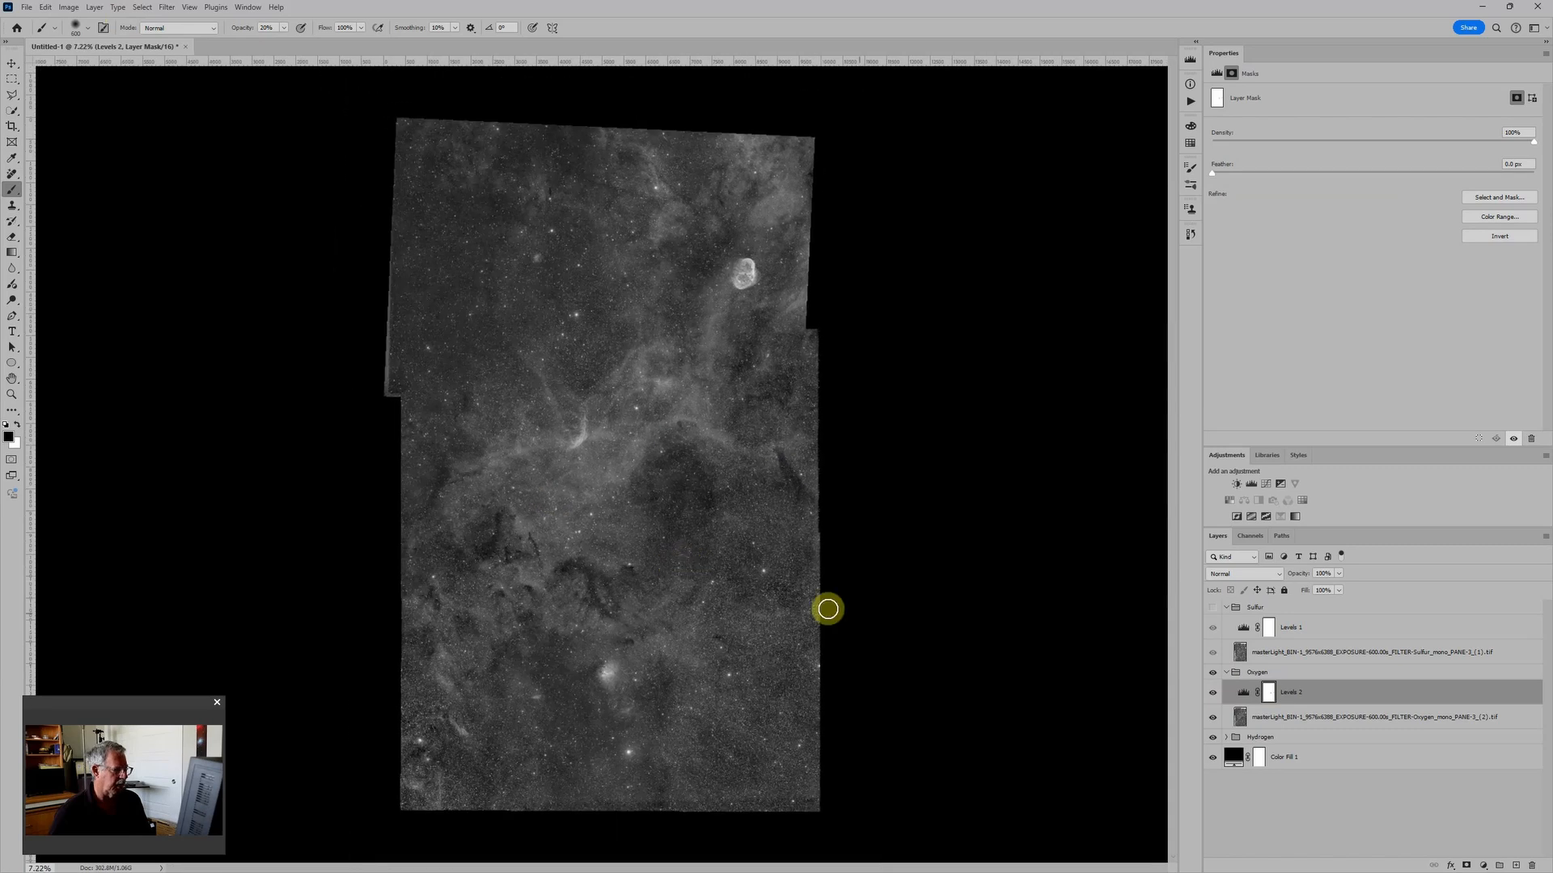
{"action": "scroll", "coordinate": [1008, 442], "scroll_direction": "down", "scroll_amount": 1}
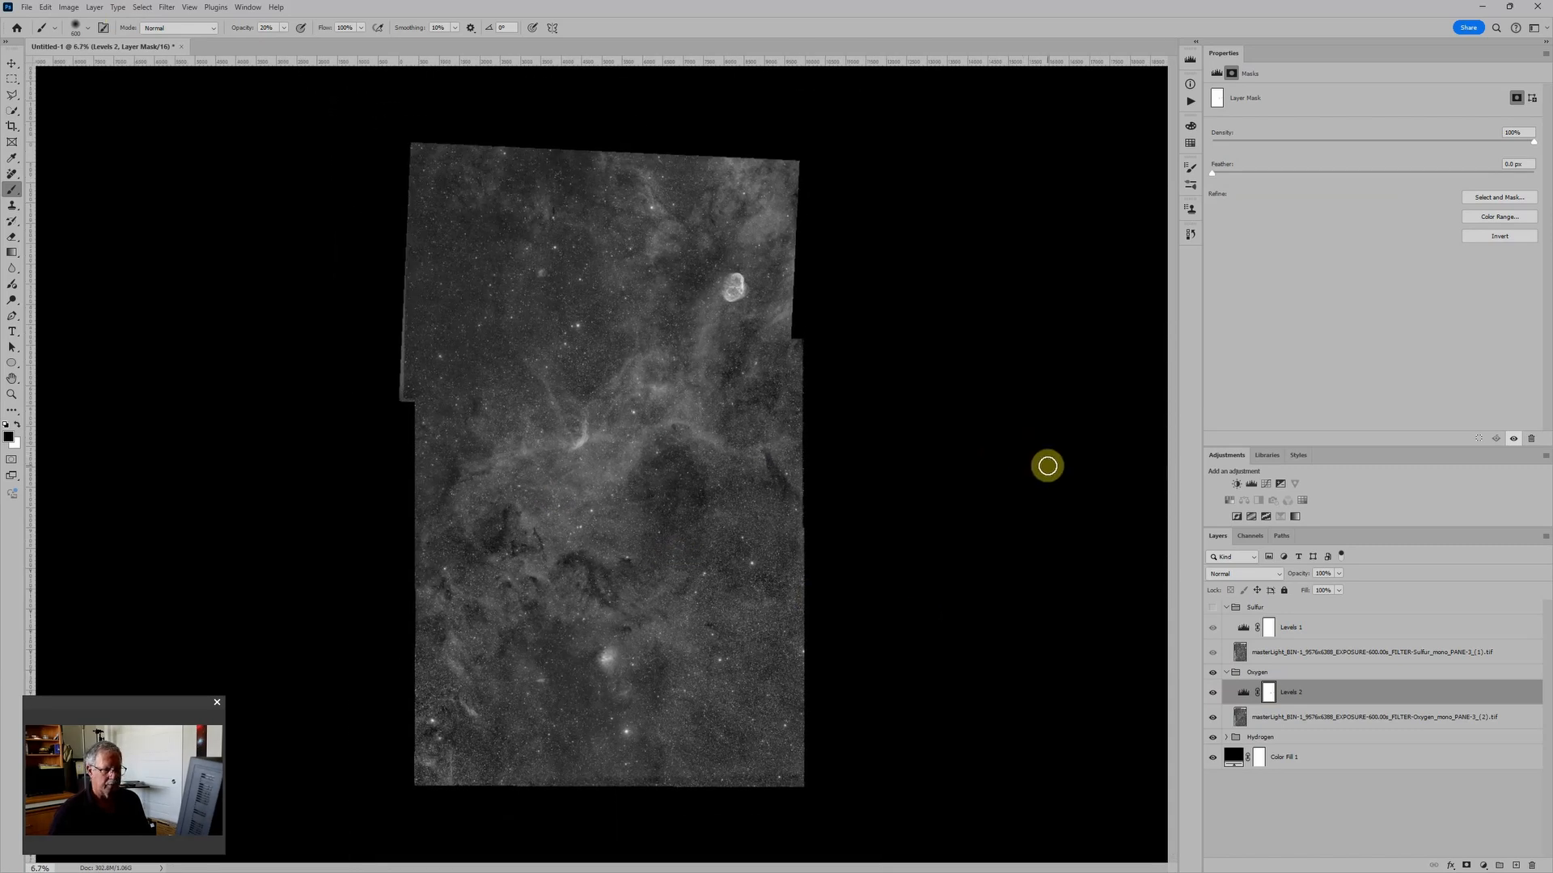
Save a TIFF copy of the Oxygen mosaic under the name Oxygen, discarding the layers
{"action": "left_click", "coordinate": [27, 7]}
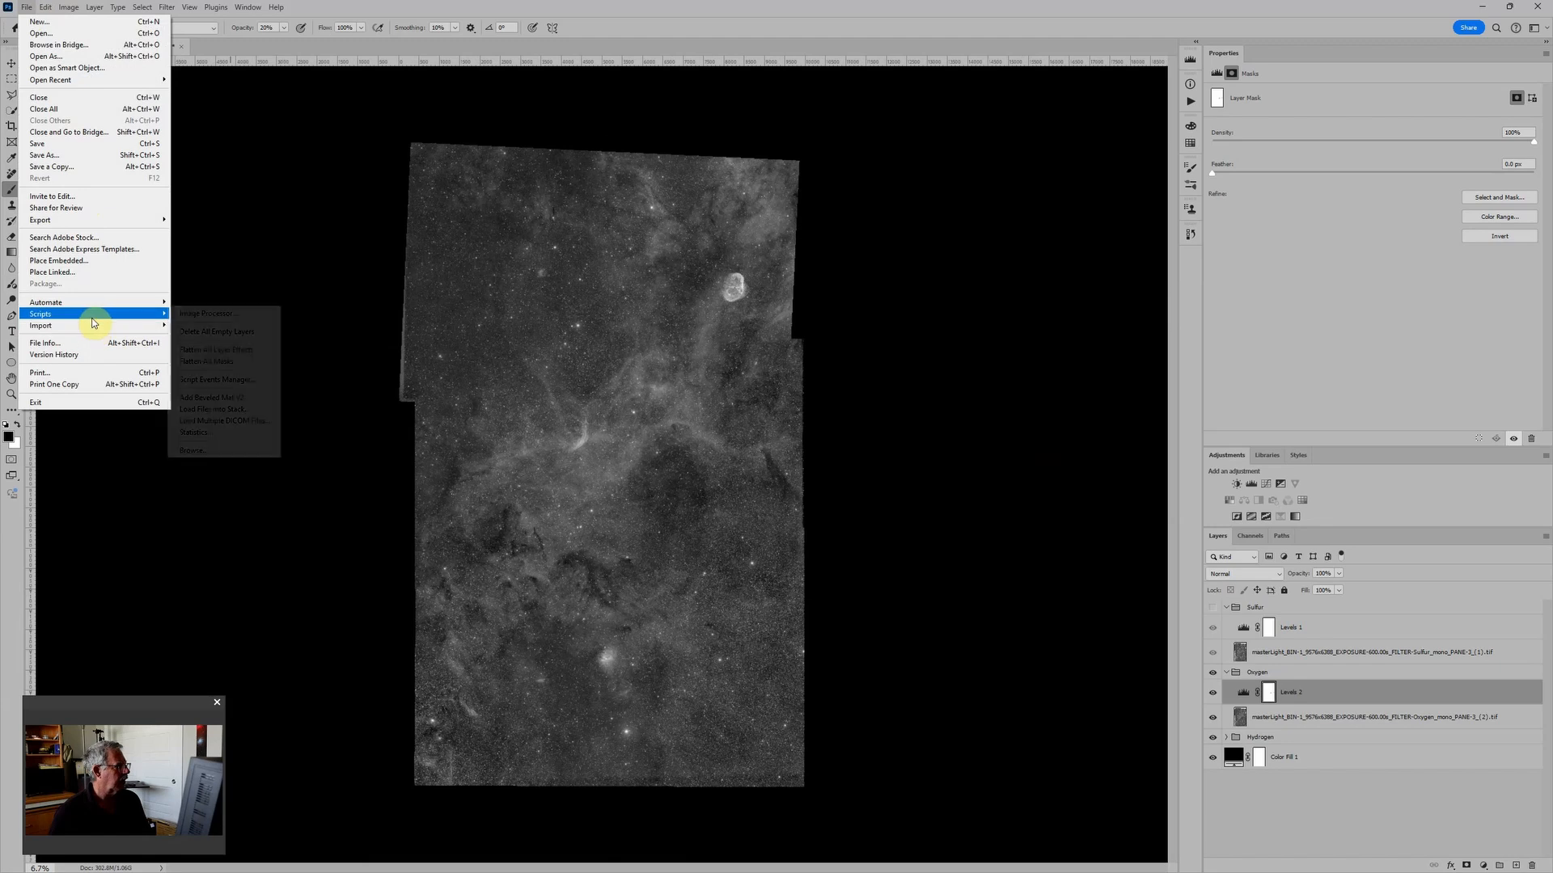
{"action": "left_click", "coordinate": [73, 168]}
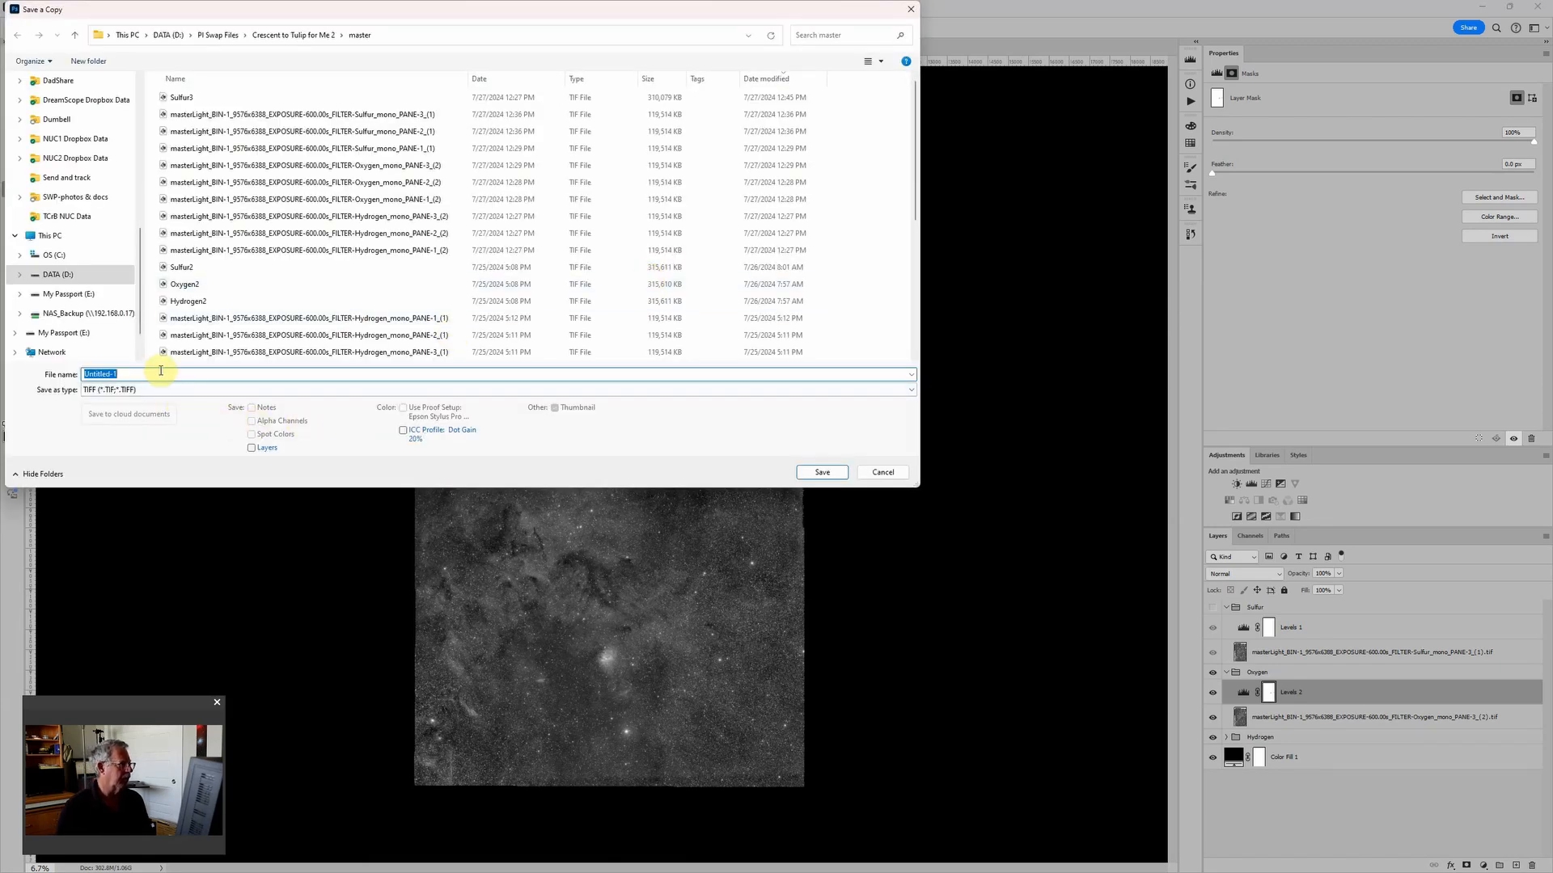
{"action": "type", "text": "Oxygen"}
{"action": "key", "text": "Return"}
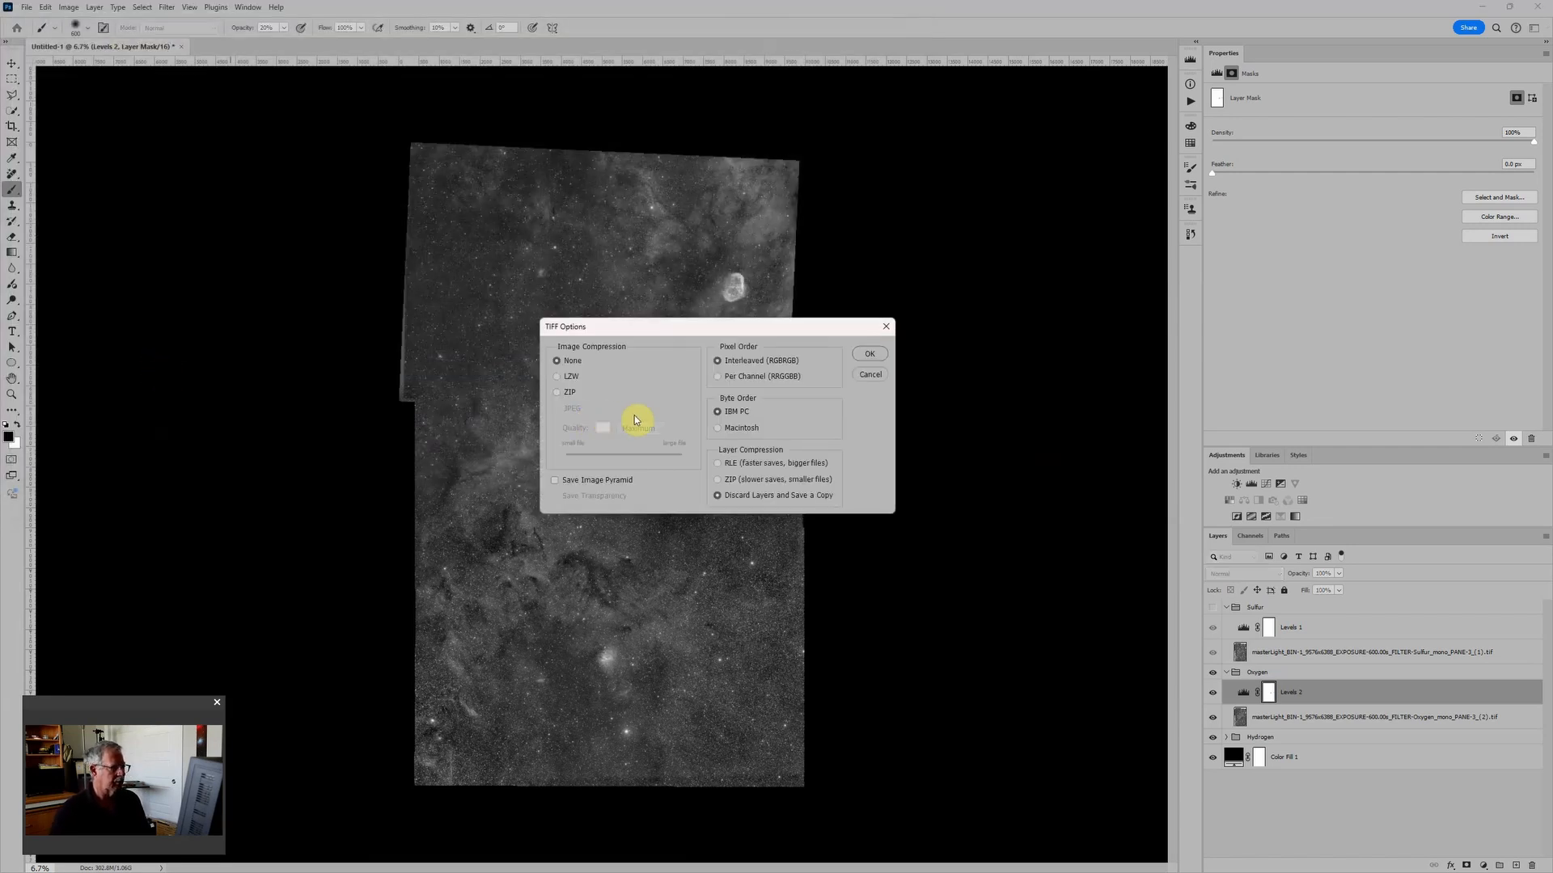
{"action": "left_click", "coordinate": [864, 355]}
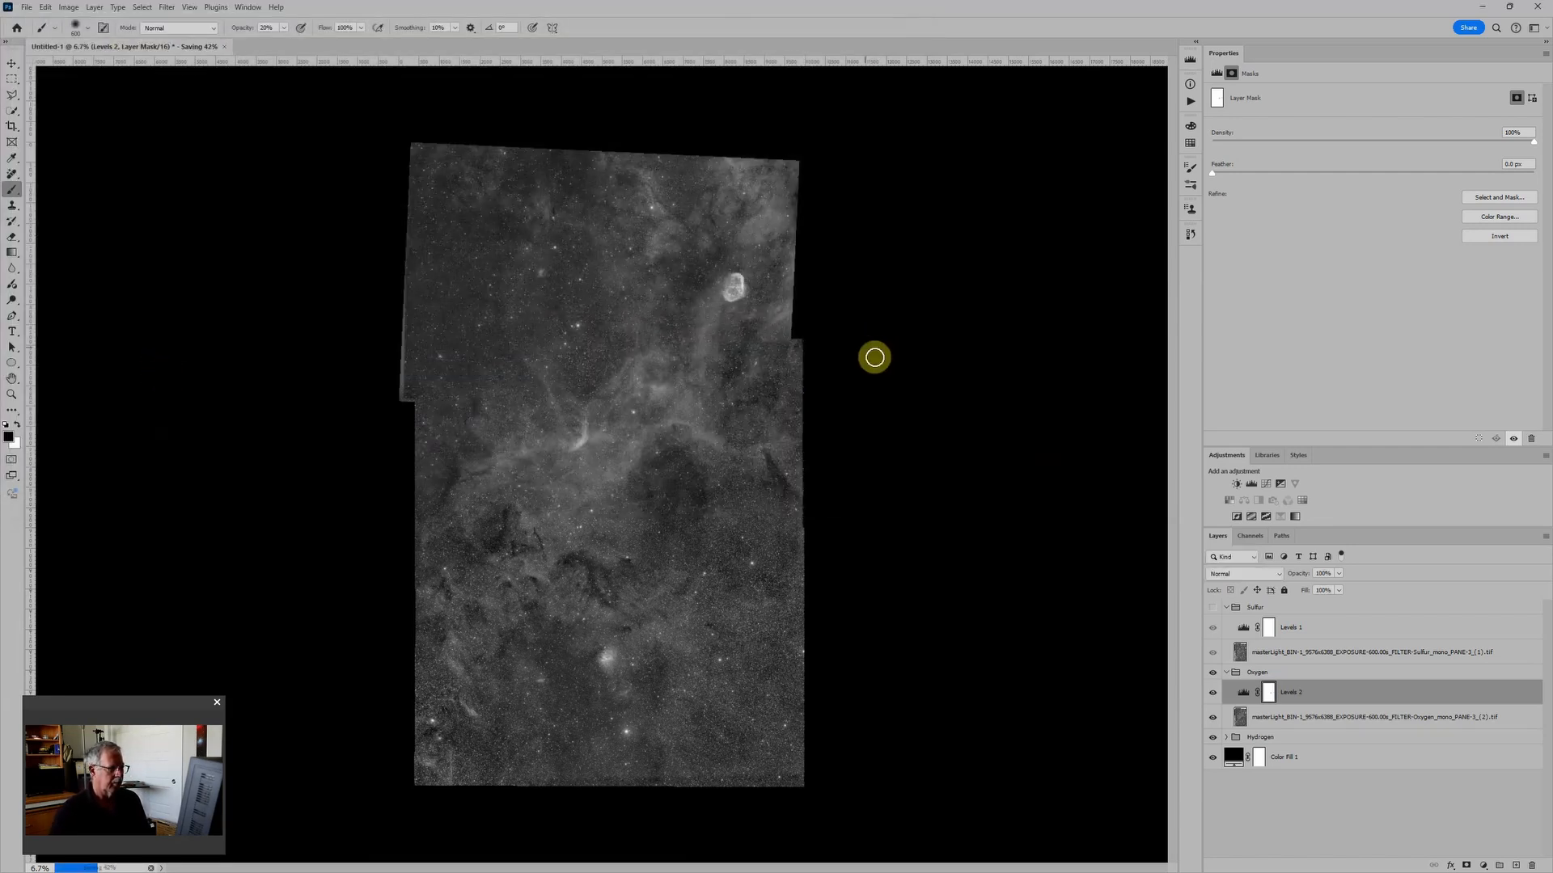
Hide the Oxygen group, add a Levels adjustment above the Hydrogen mosaic layer, and raise its black input level to 22
{"action": "left_click", "coordinate": [1213, 672]}
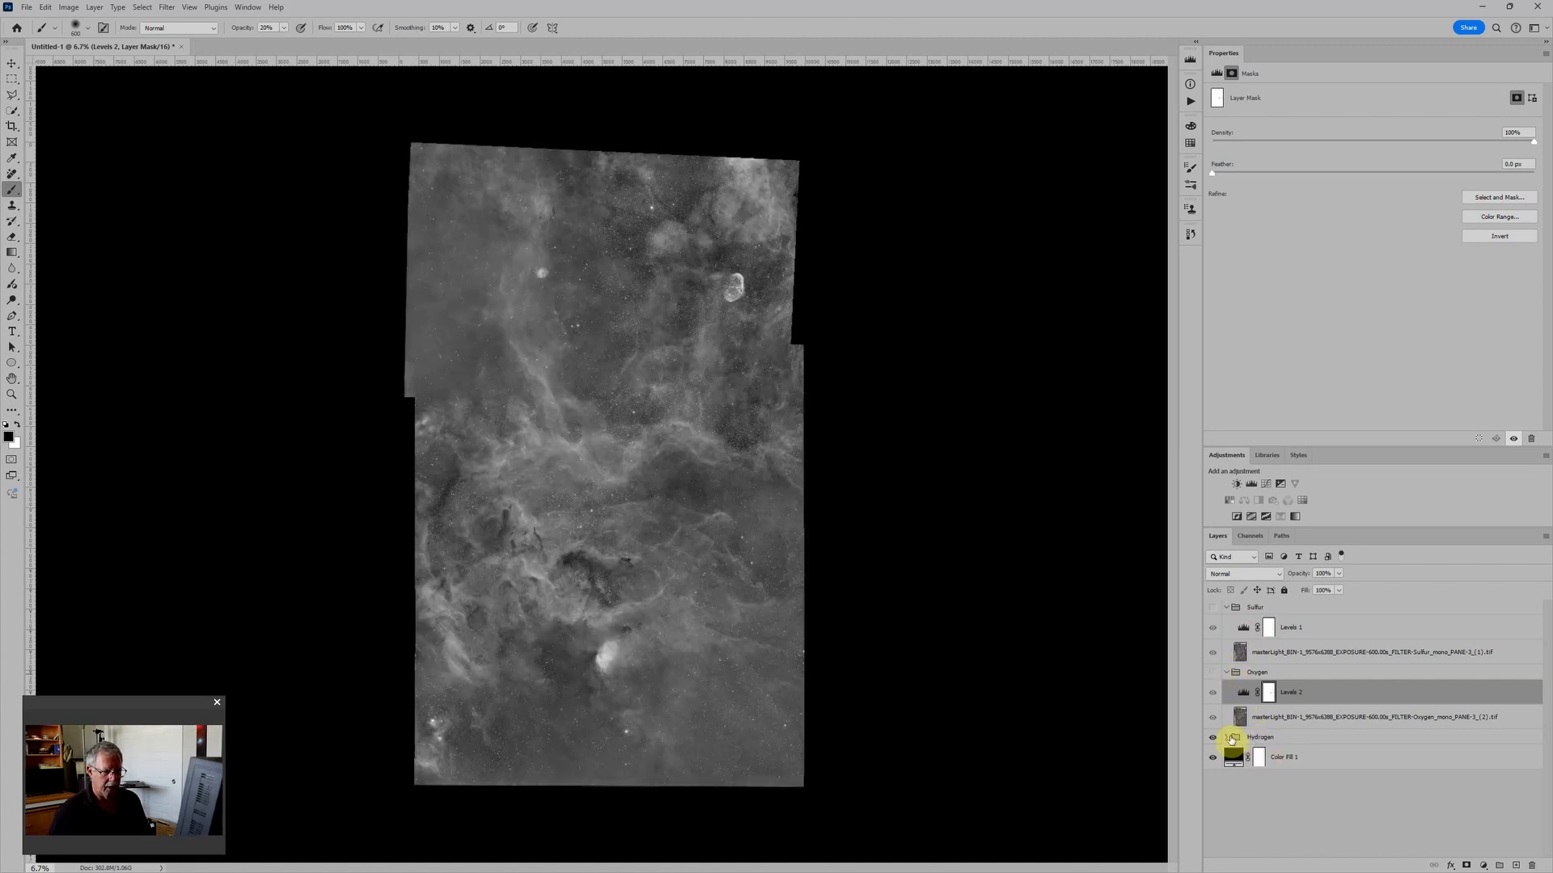
{"action": "left_click", "coordinate": [1231, 738]}
{"action": "left_click", "coordinate": [1226, 737]}
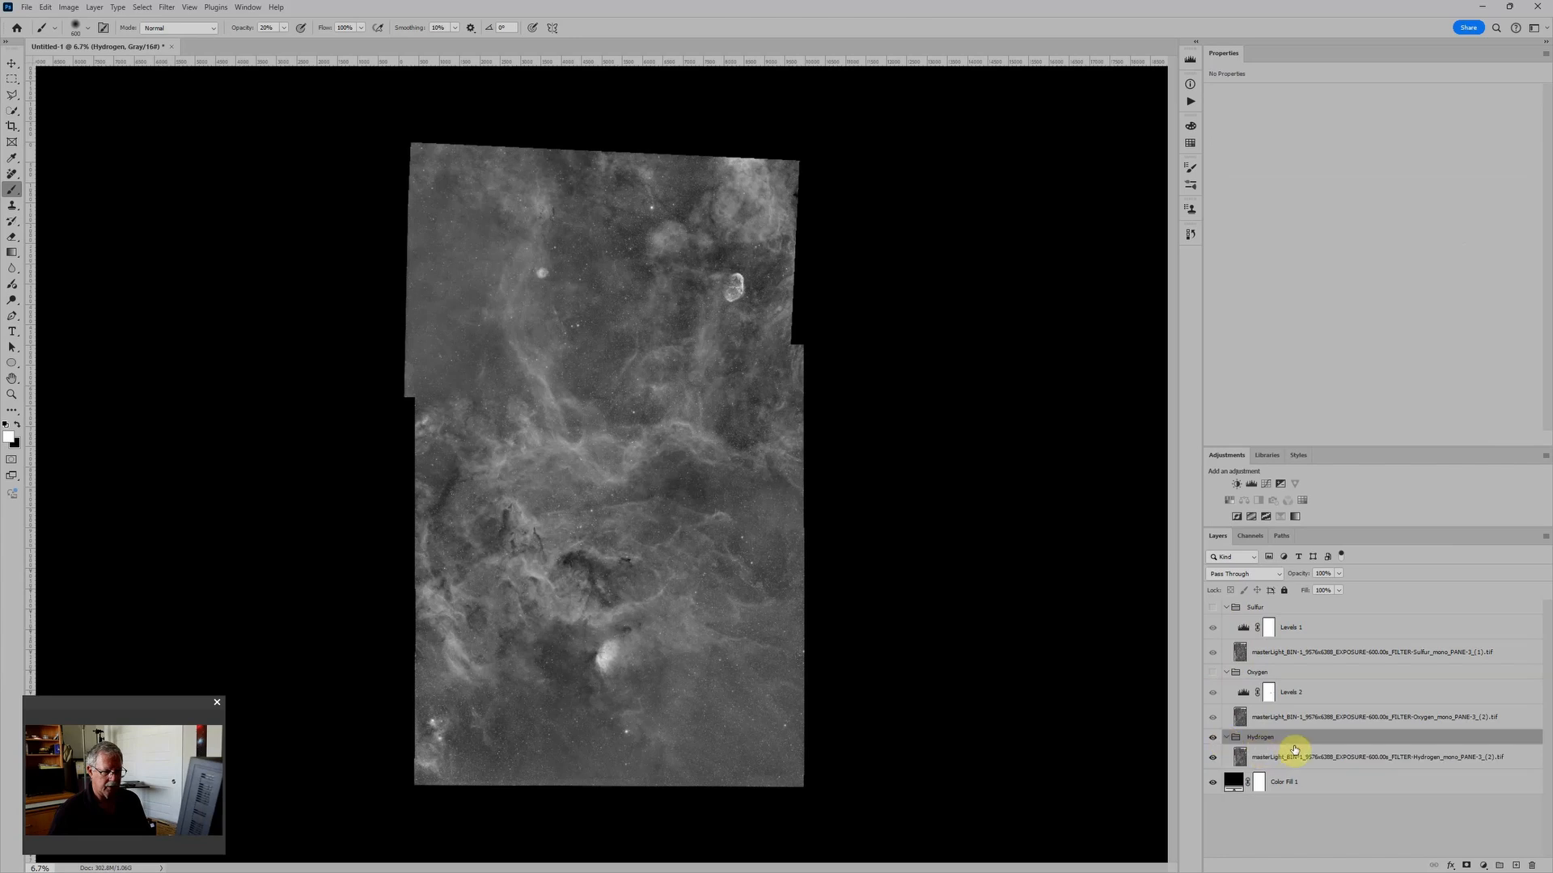
{"action": "left_click", "coordinate": [1294, 756]}
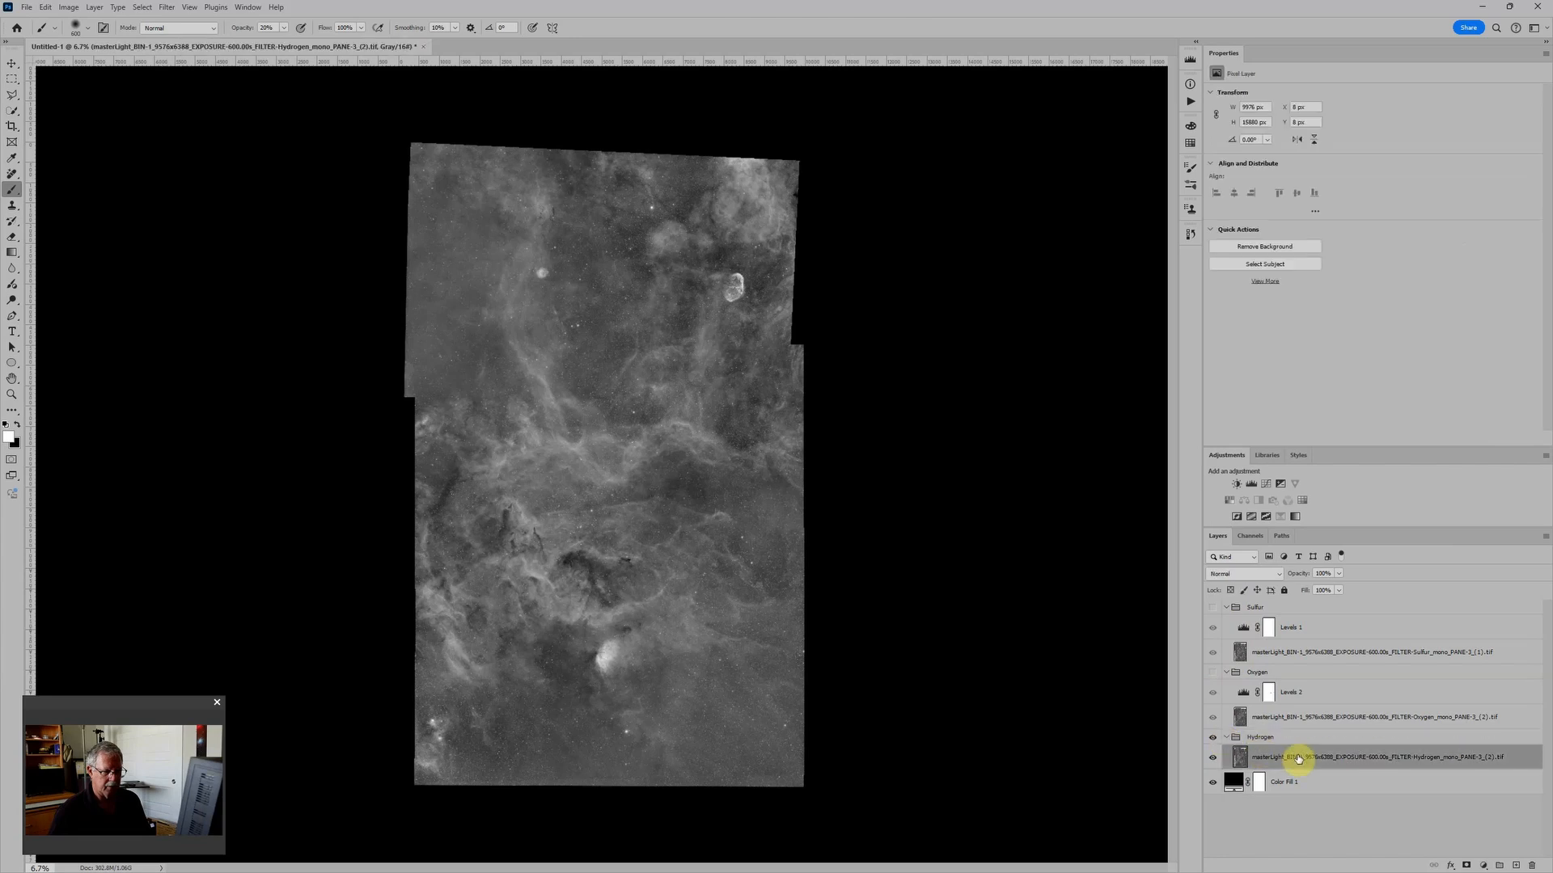
{"action": "left_click", "coordinate": [1252, 485]}
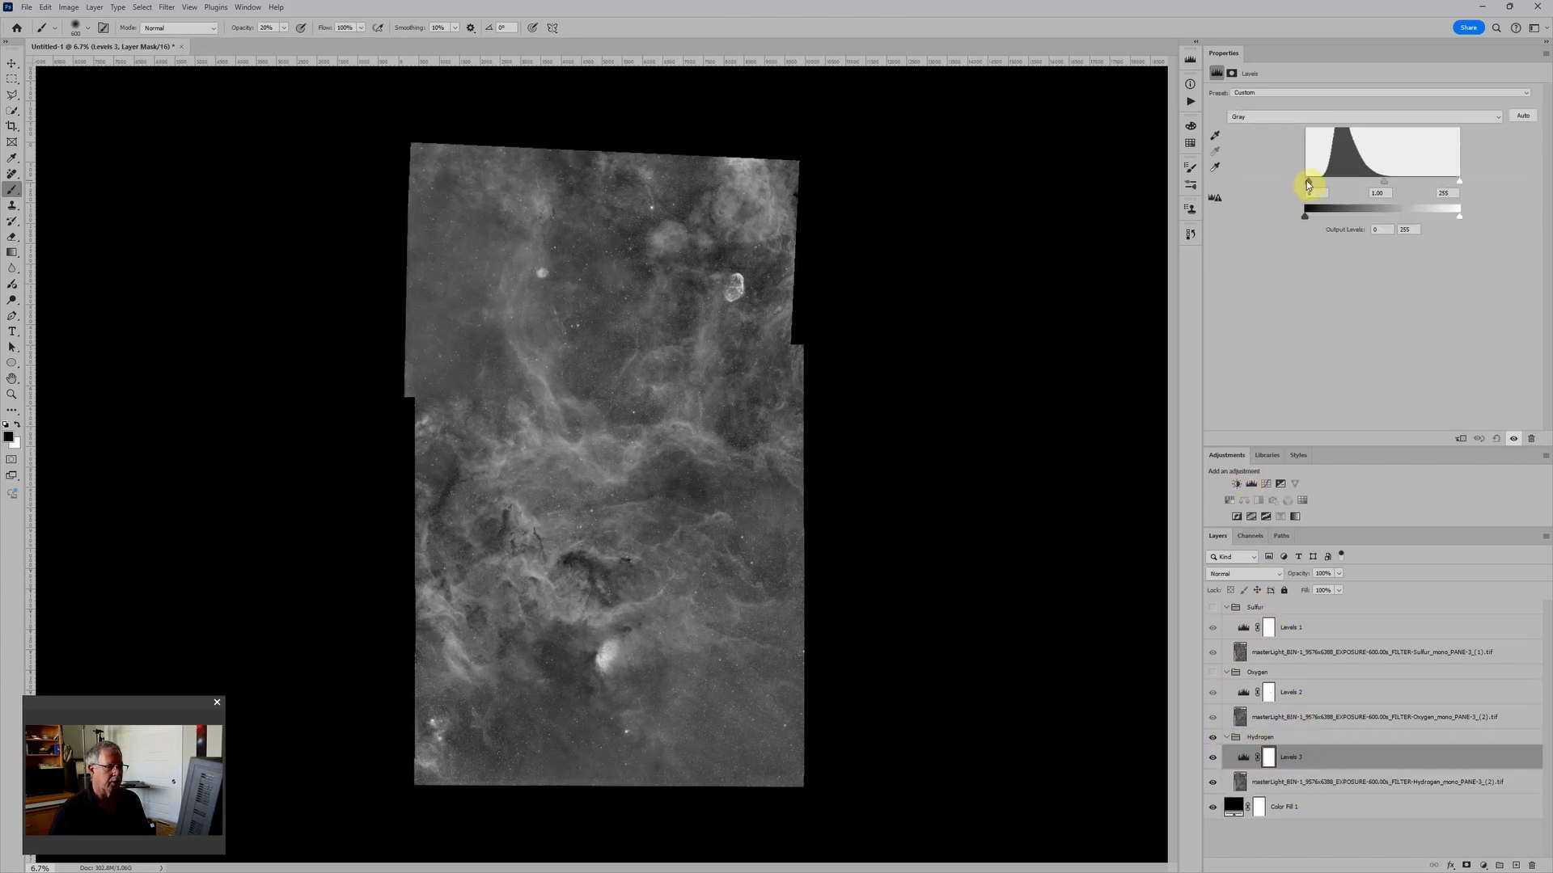
{"action": "left_click_drag", "start_coordinate": [1307, 181], "coordinate": [1386, 181]}
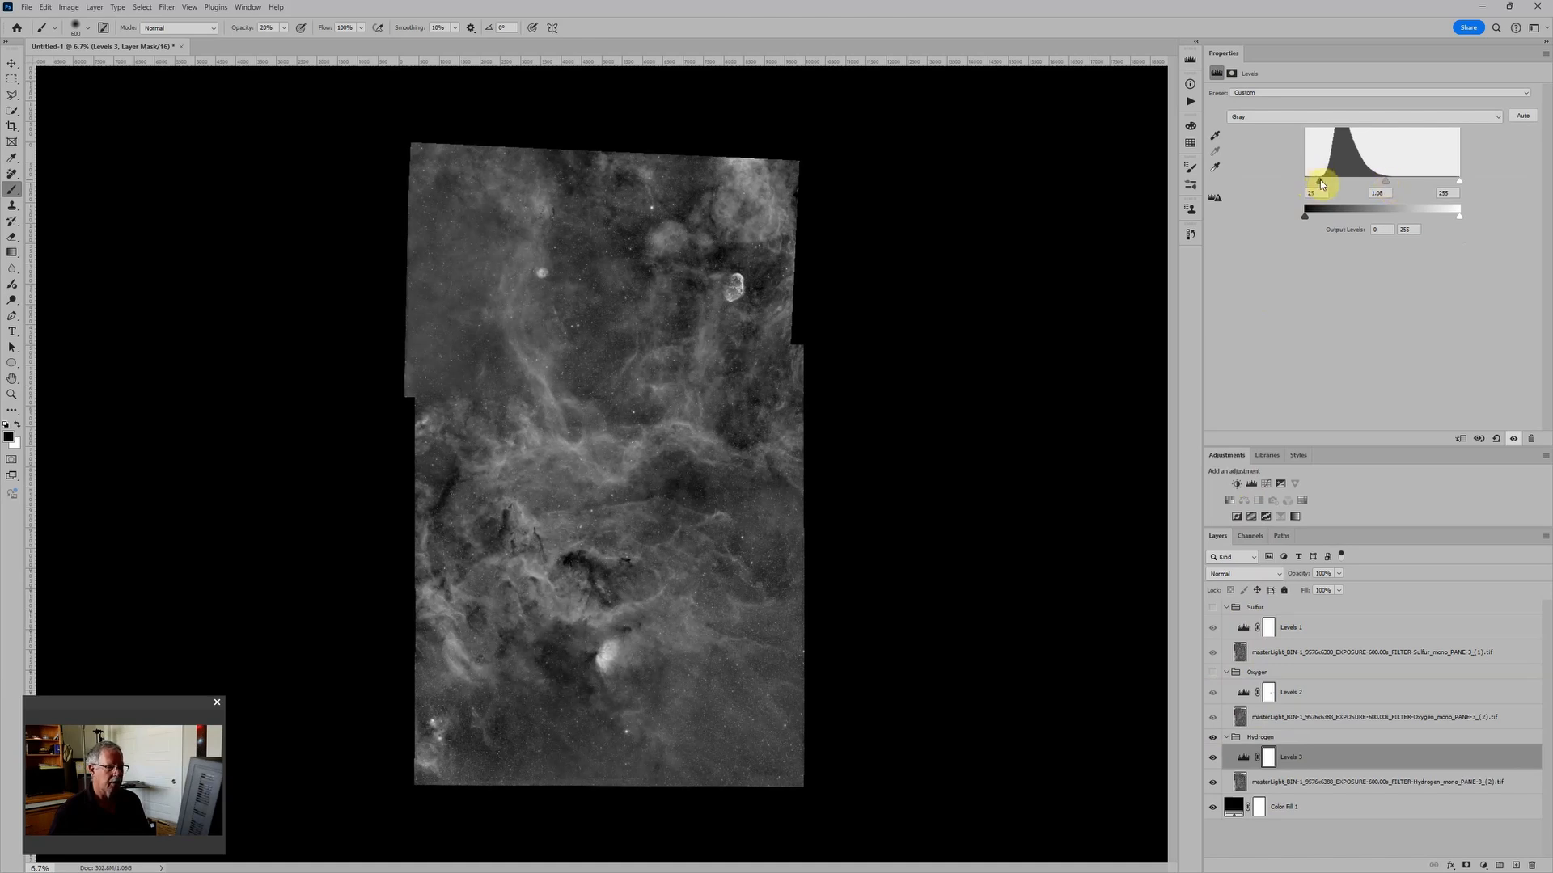
{"action": "left_click_drag", "start_coordinate": [1319, 184], "coordinate": [1318, 185]}
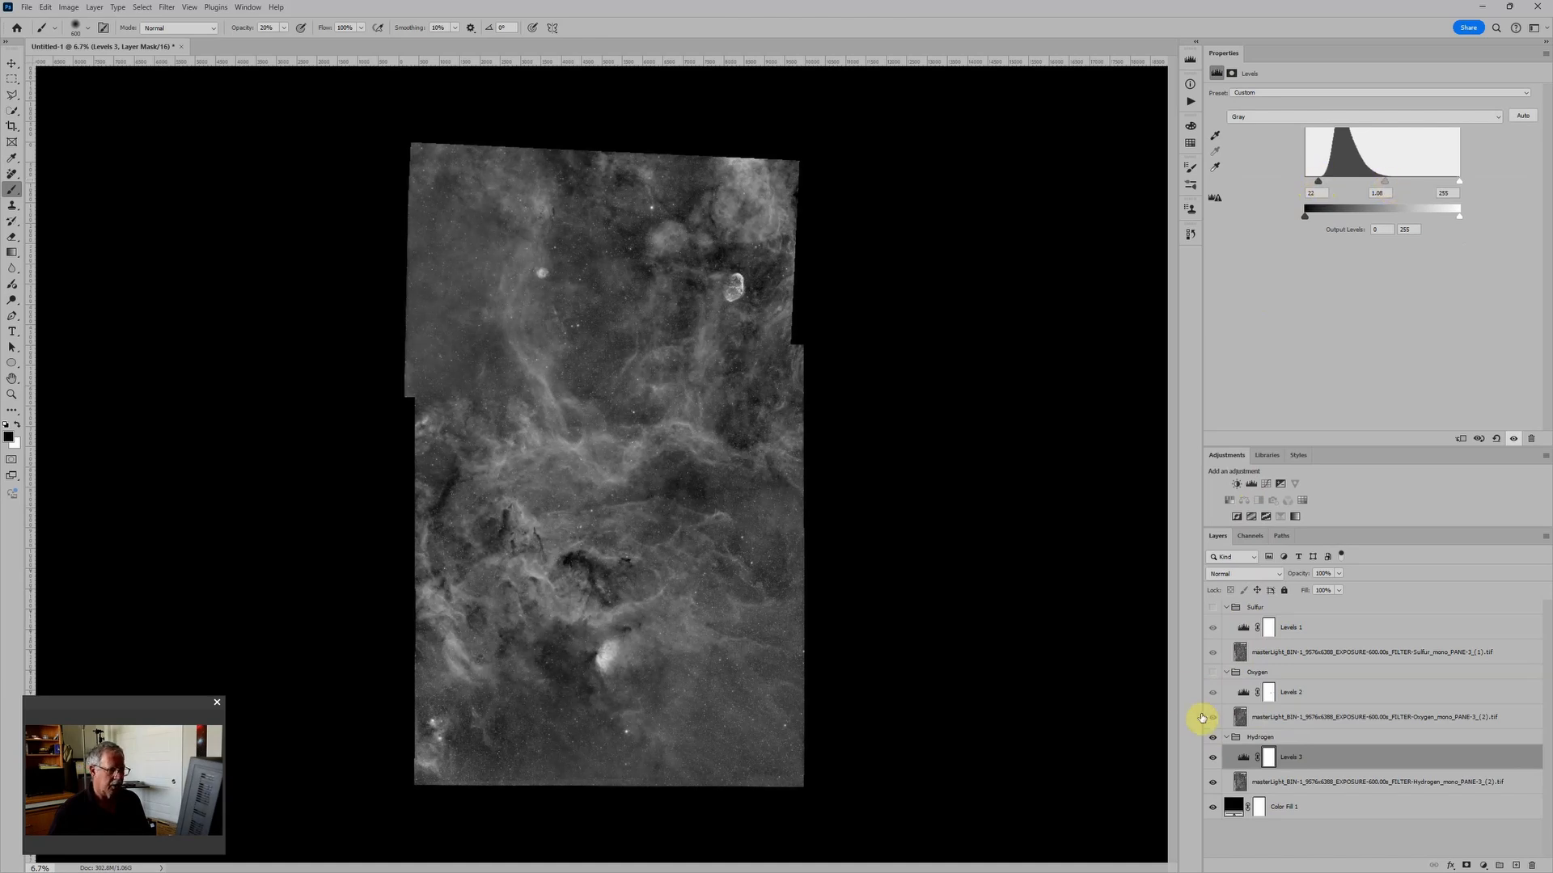
Paint black with a smaller brush at 20% opacity on the Hydrogen Levels mask over the dark nebula above the bright Tulip
{"action": "scroll", "coordinate": [695, 645], "scroll_direction": "up", "scroll_amount": 1}
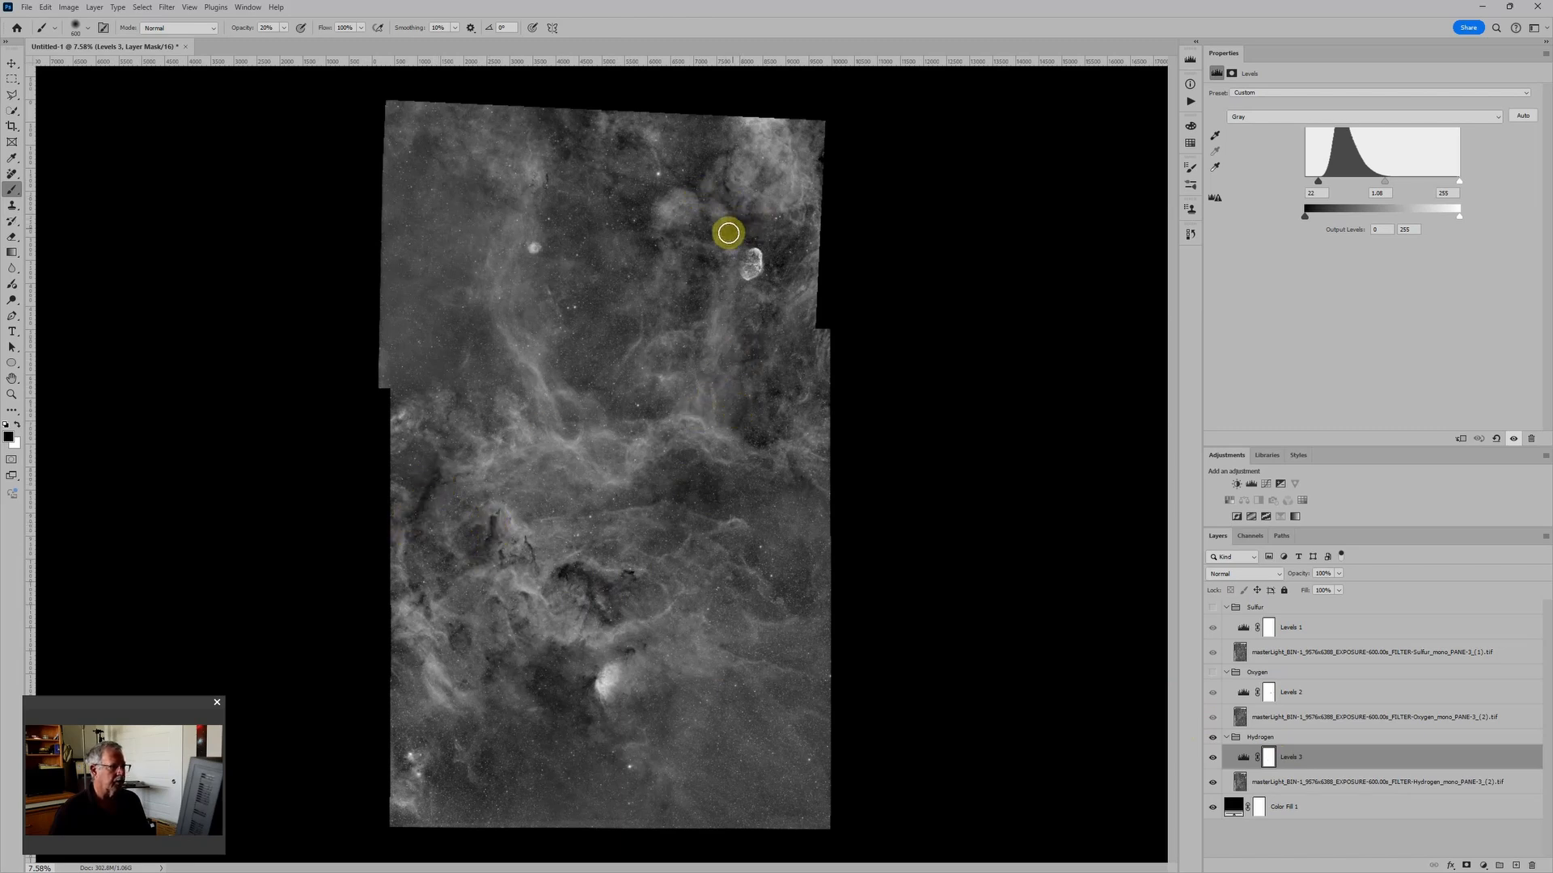
{"action": "scroll", "coordinate": [704, 377], "scroll_direction": "up", "scroll_amount": 1}
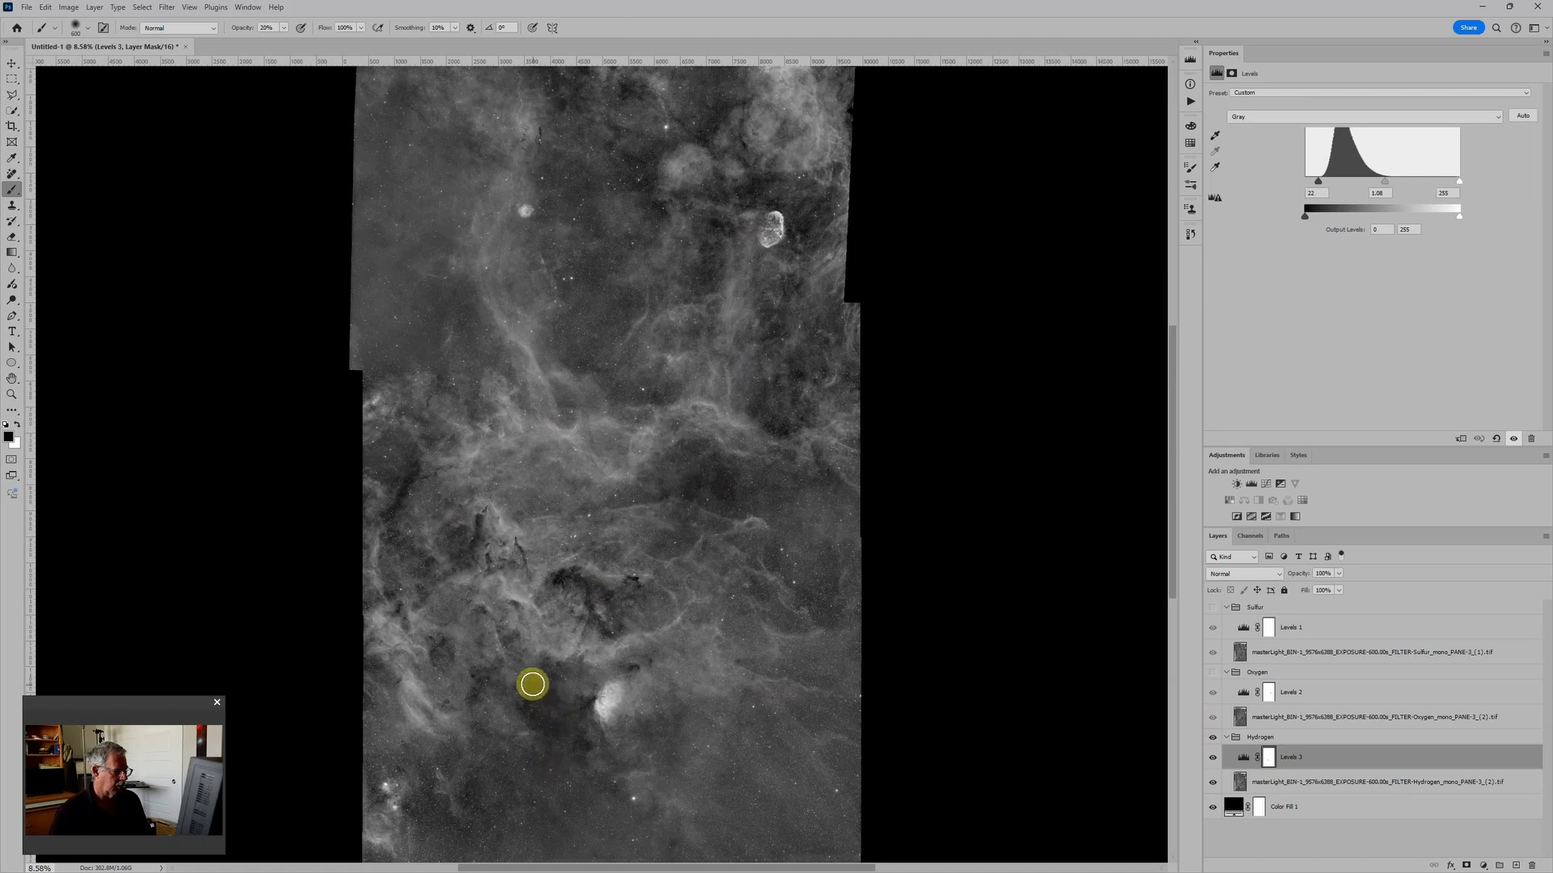
{"action": "key", "text": "bracketleft"}
{"action": "key", "text": "bracketleft"}
{"action": "key", "text": "bracketleft"}
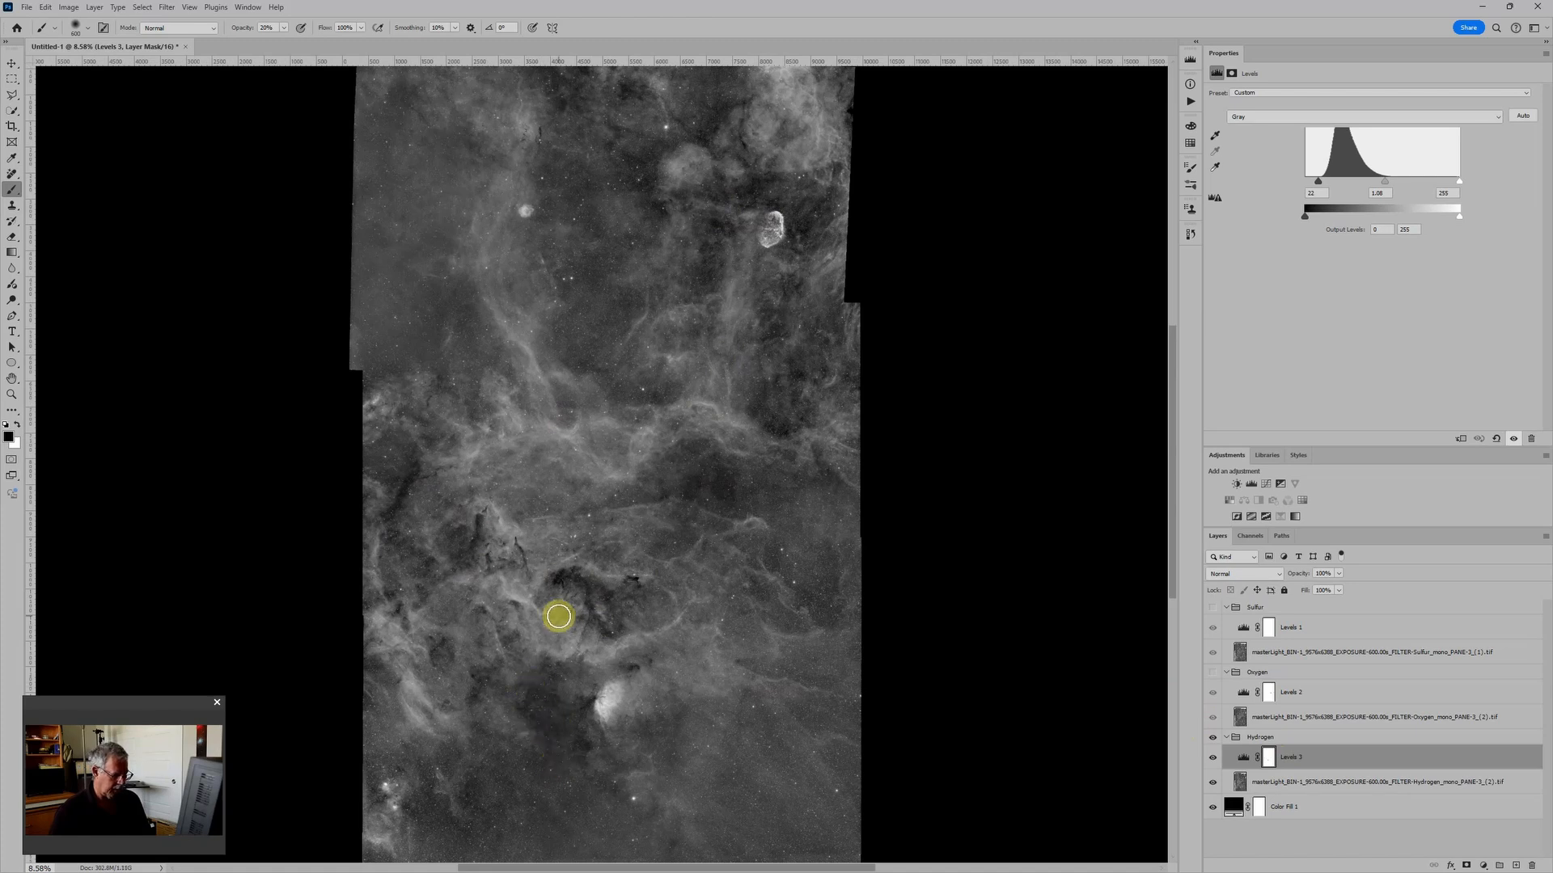
{"action": "mouse_move", "coordinate": [564, 575]}
{"action": "left_mouse_down"}
{"action": "mouse_move", "coordinate": [595, 618]}
{"action": "mouse_move", "coordinate": [574, 581]}
{"action": "left_mouse_up"}
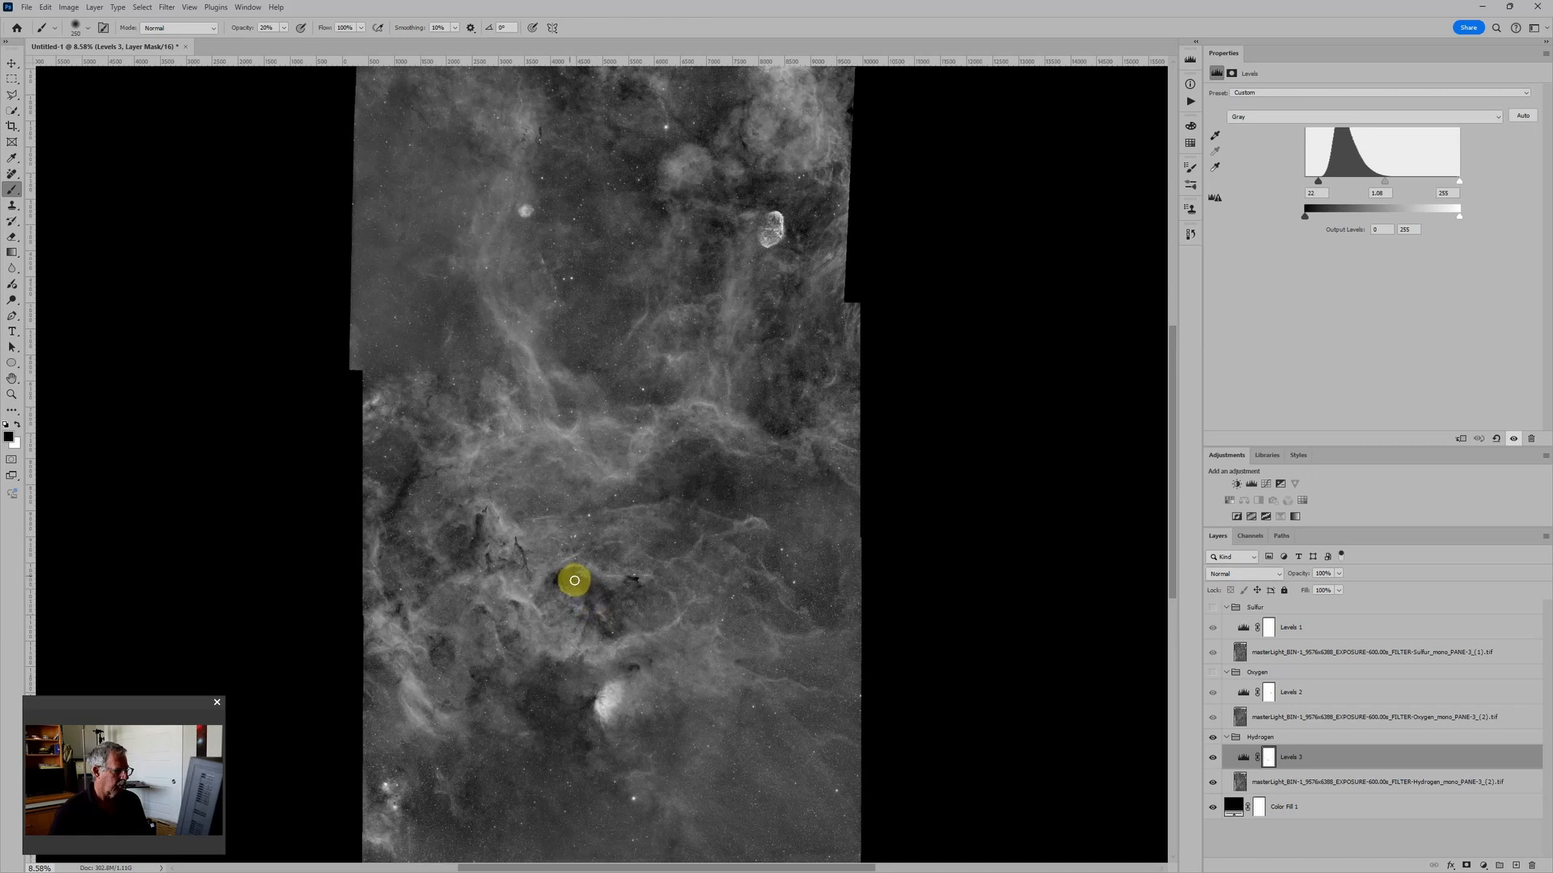
{"action": "scroll", "coordinate": [568, 575], "scroll_direction": "down", "scroll_amount": 1}
{"action": "scroll", "coordinate": [693, 672], "scroll_direction": "down", "scroll_amount": 1}
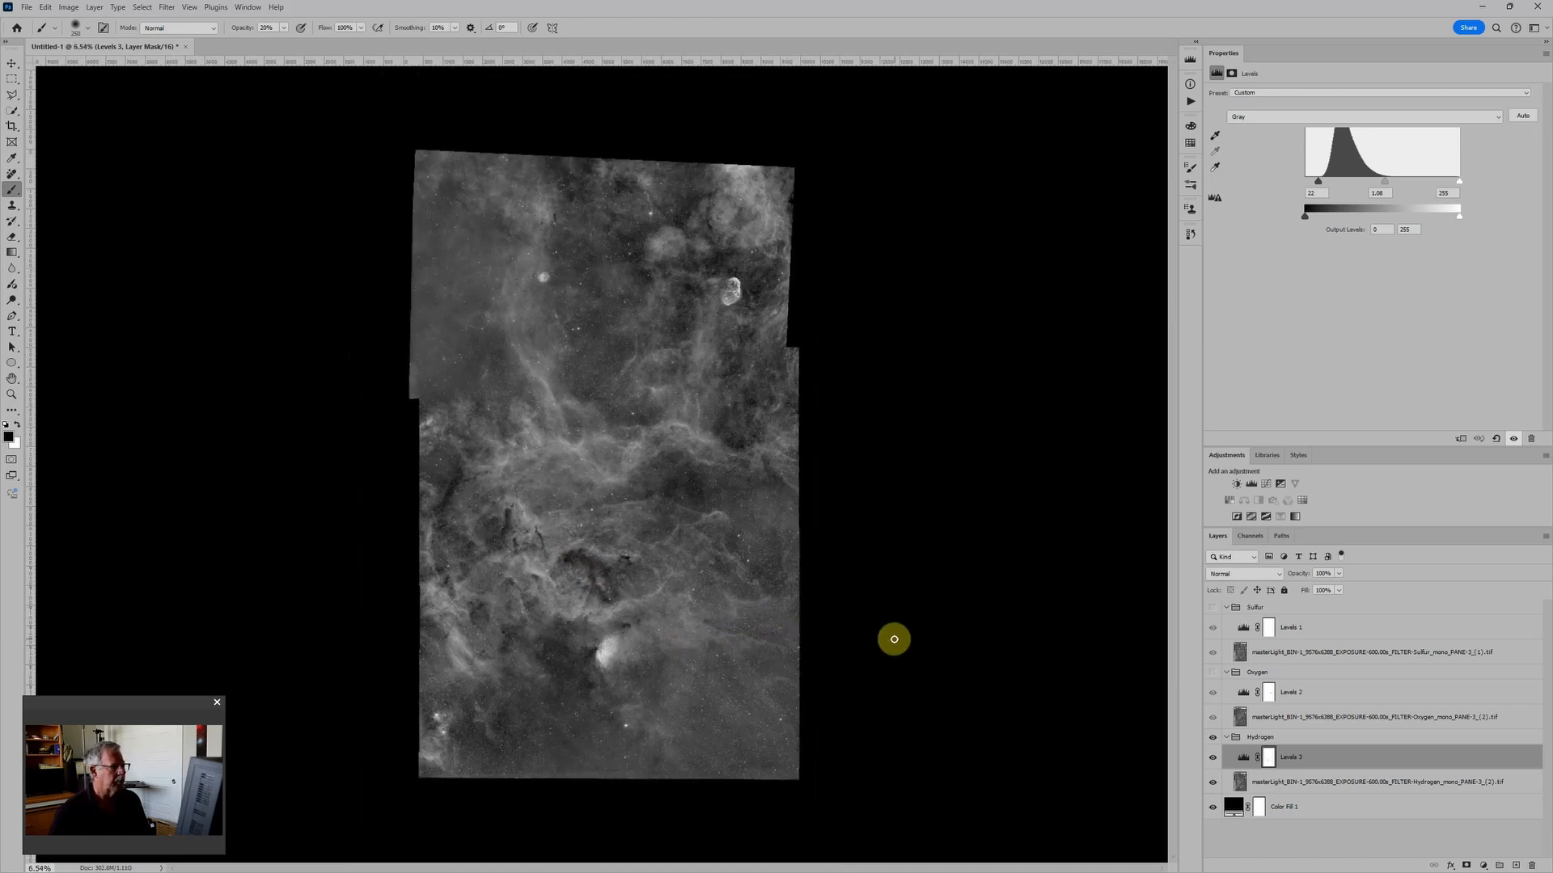
Save a TIFF copy of the Hydrogen mosaic under the name Hydrogen3, discarding the layers
{"action": "left_click", "coordinate": [45, 7]}
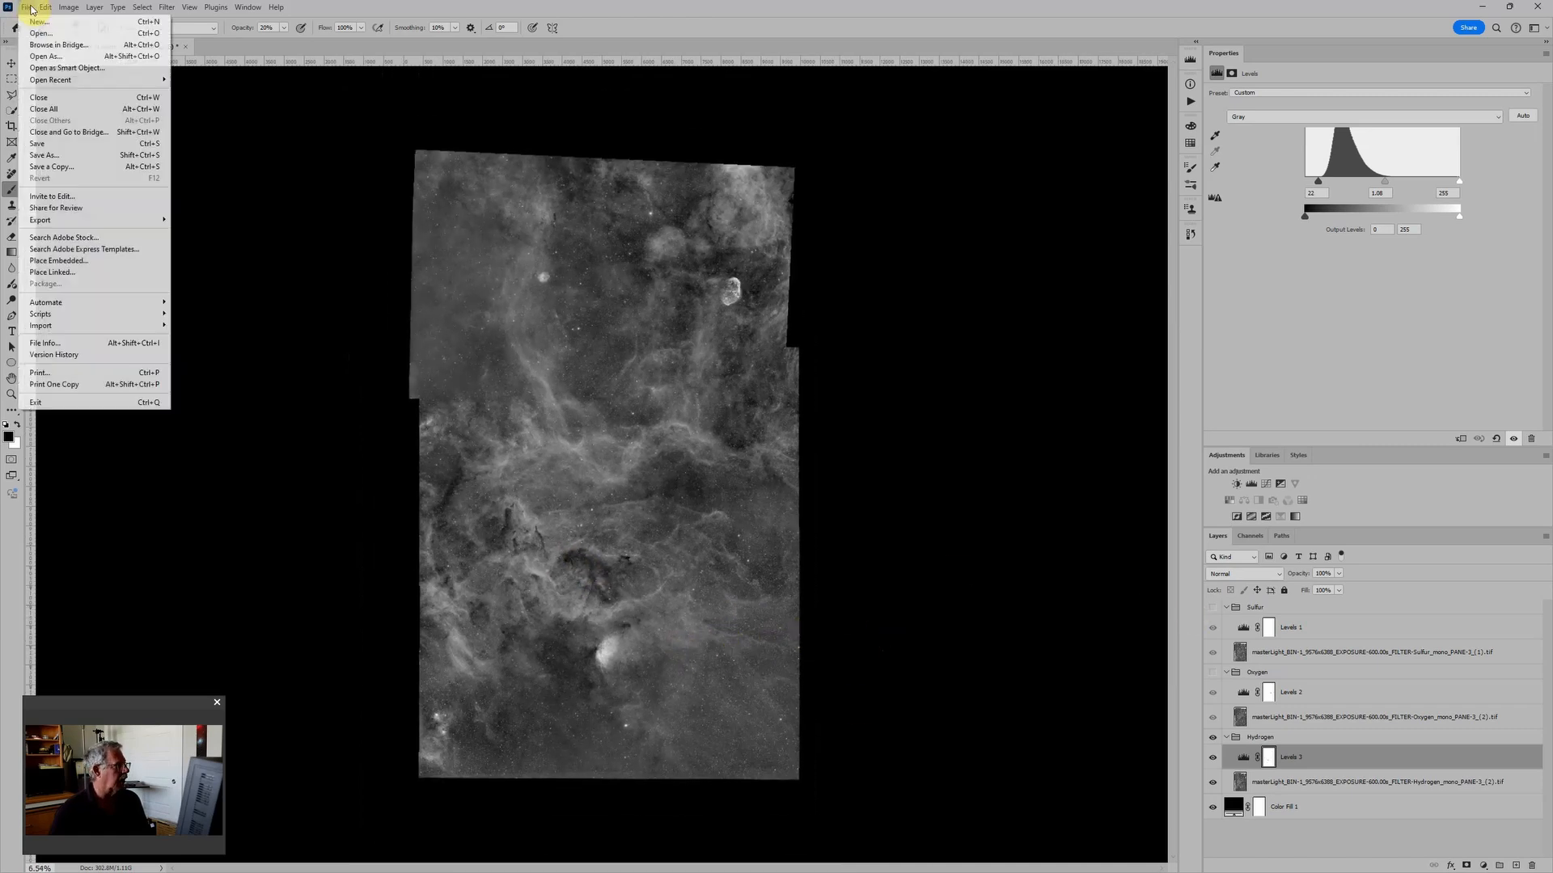
{"action": "mouse_move", "coordinate": [26, 7]}
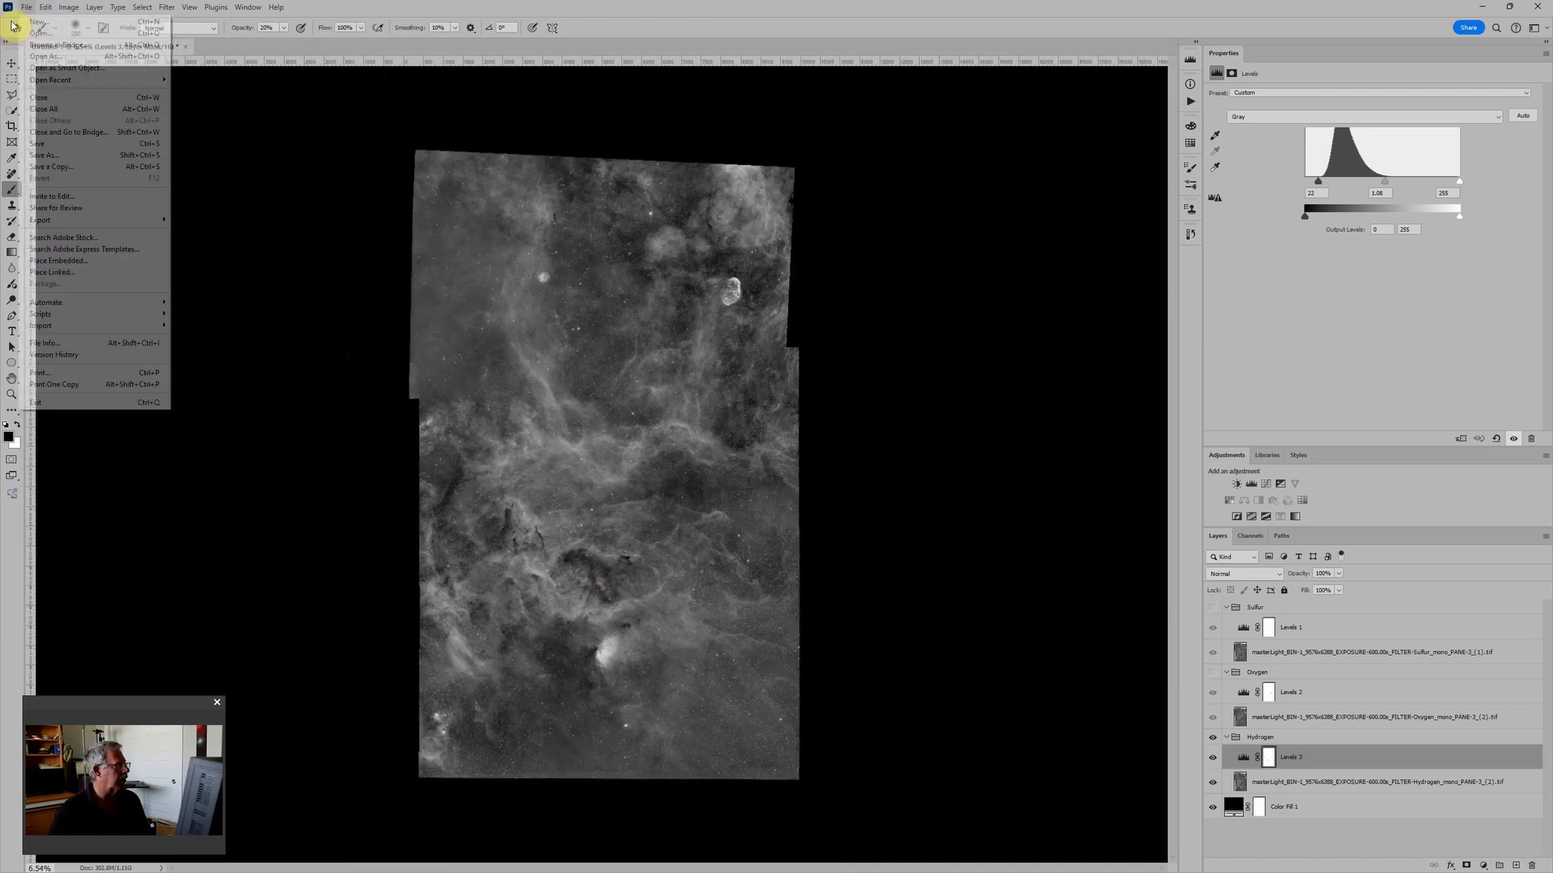
{"action": "left_click", "coordinate": [55, 167]}
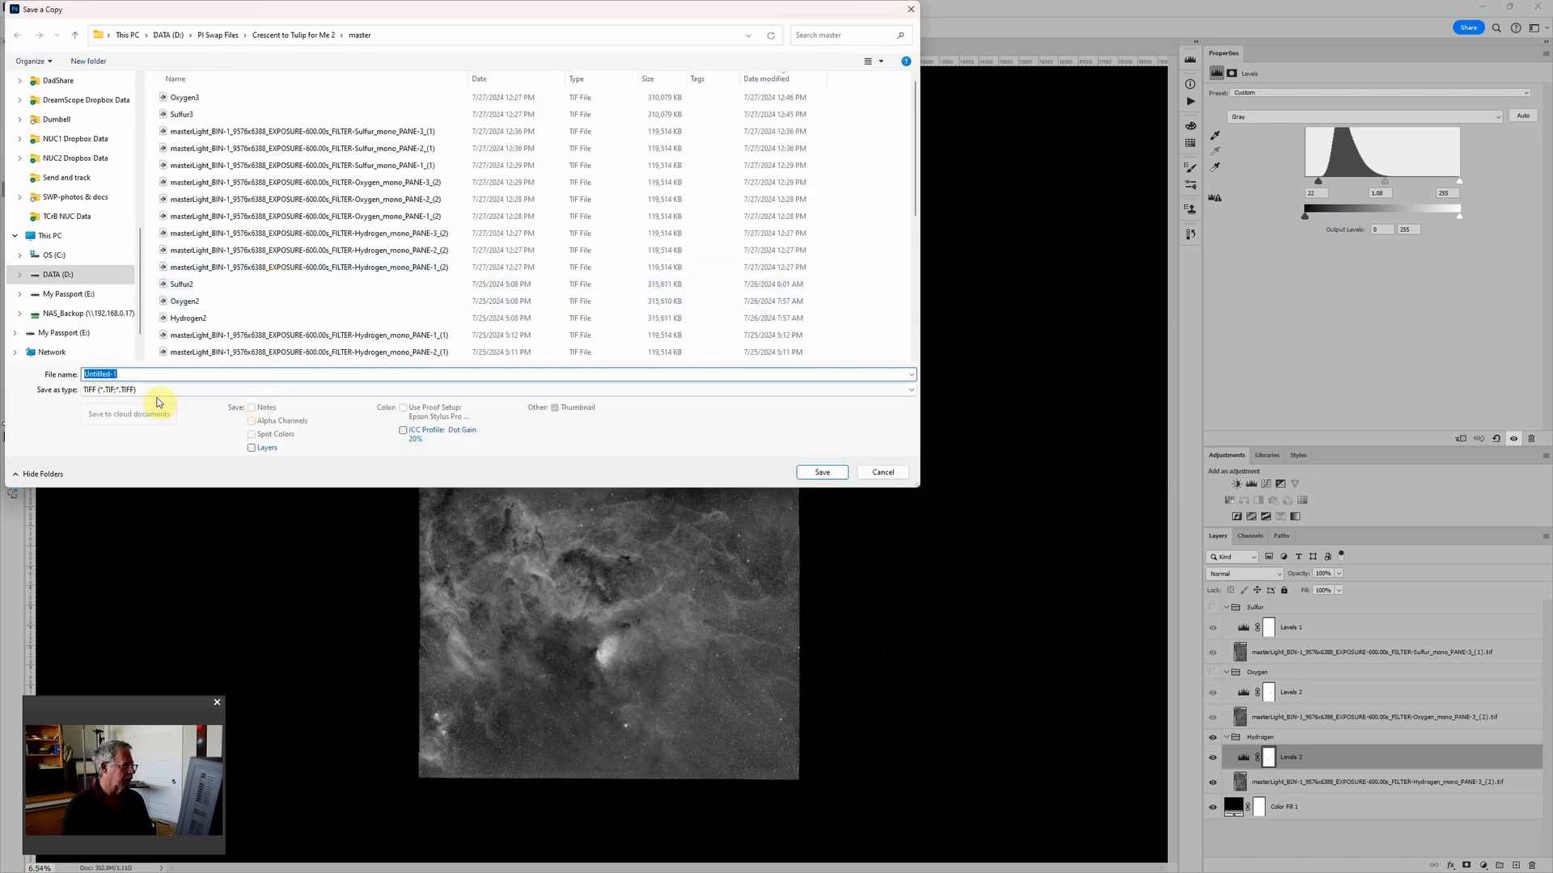
{"action": "type", "text": "Hydrogen"}
{"action": "key", "text": "Return"}
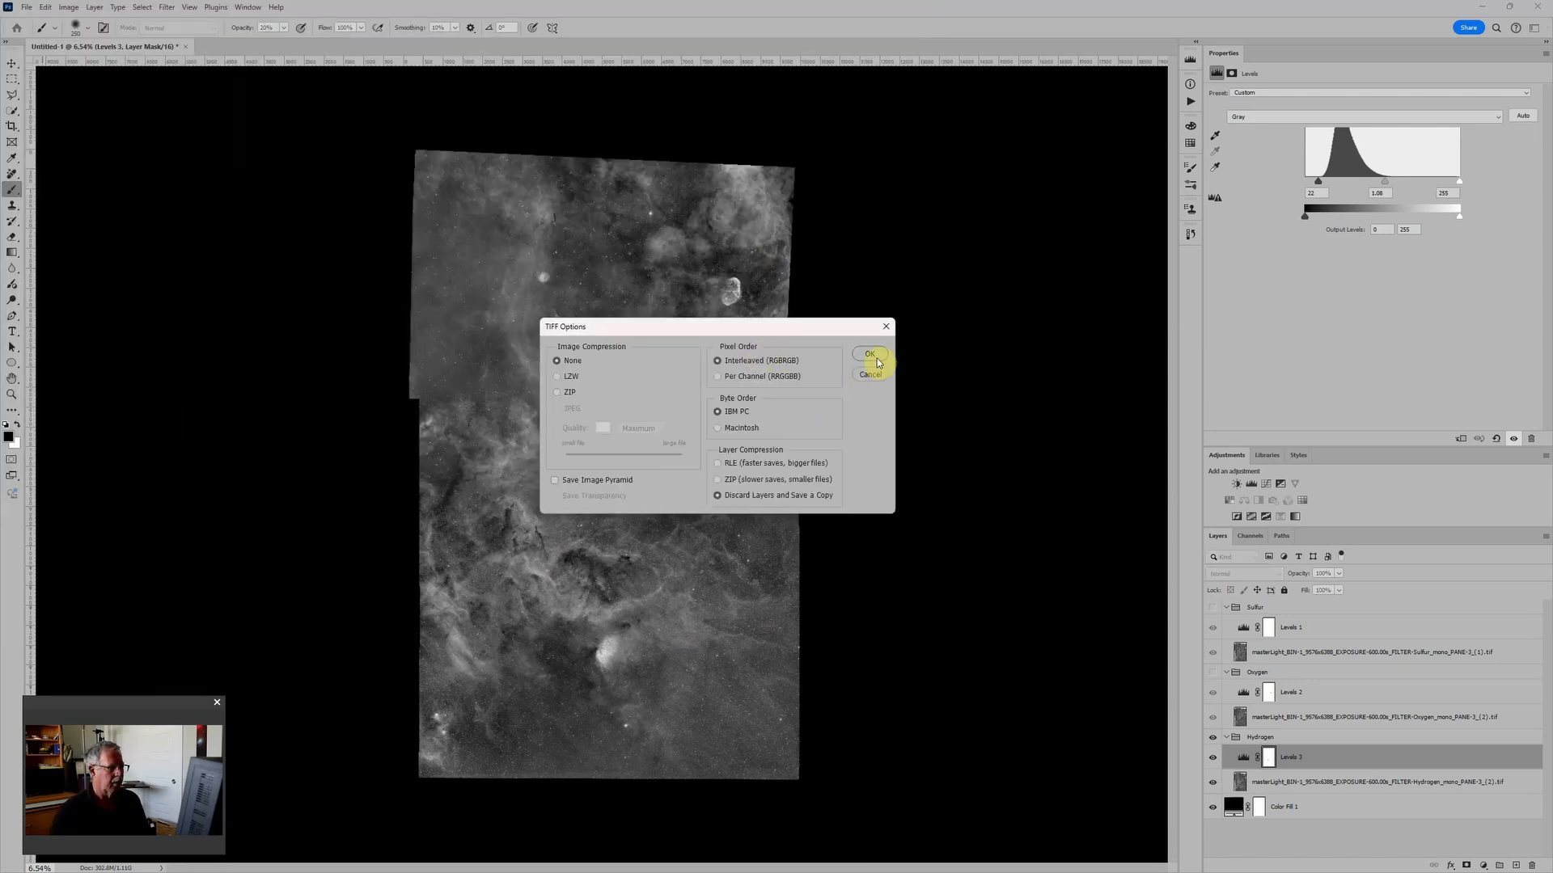
{"action": "left_click", "coordinate": [870, 354]}
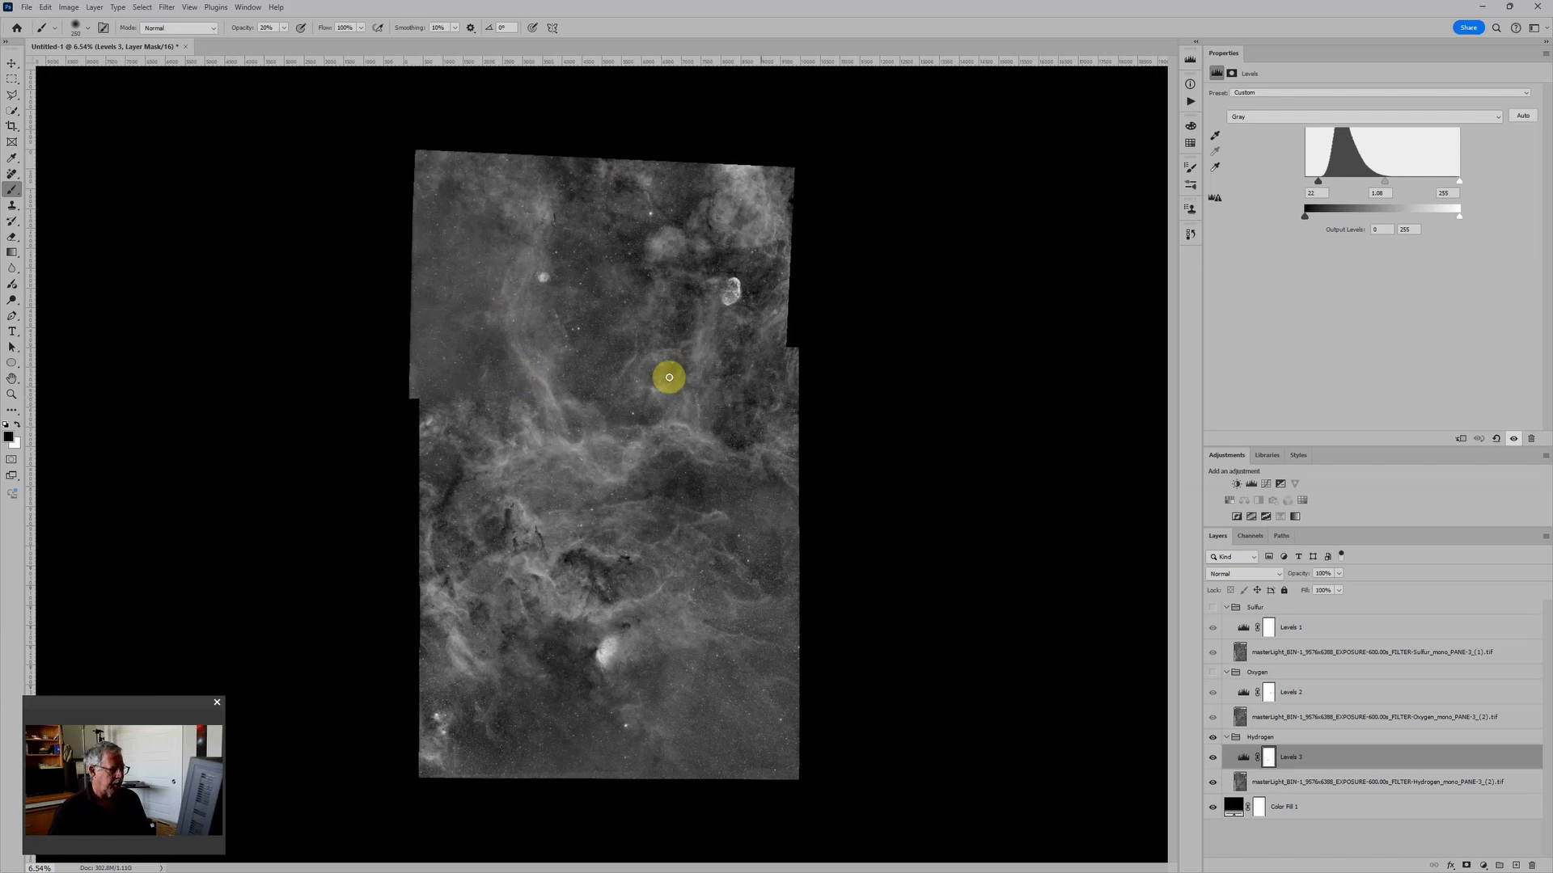
Switch to PixInsight and clear the workspace by minimizing the open image, moving the panel icons aside and closing HistogramTransformation
{"action": "mouse_move", "coordinate": [763, 869]}
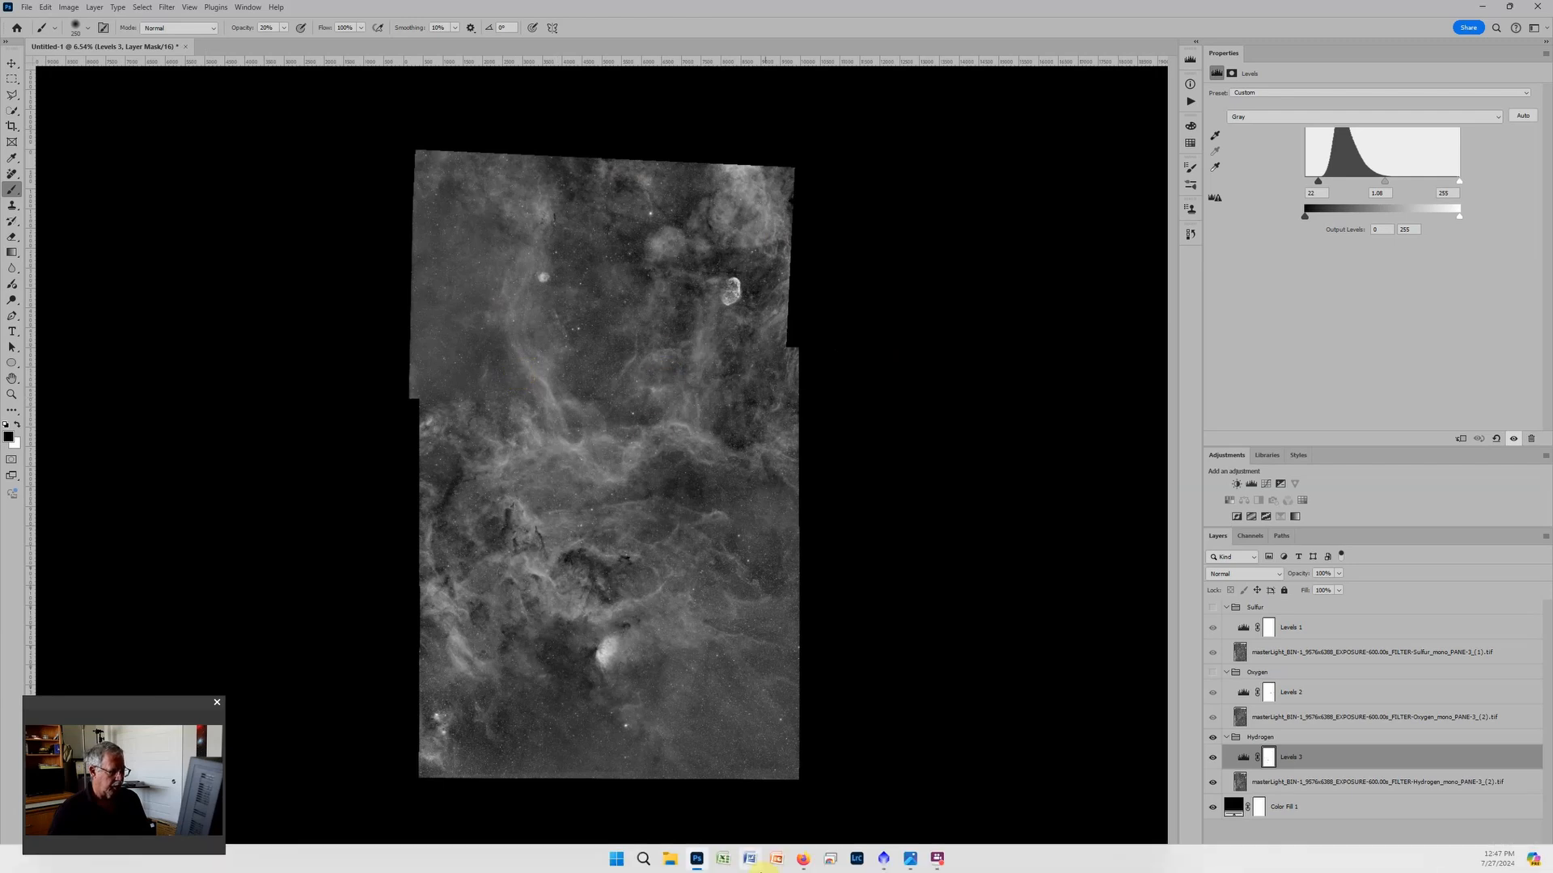
{"action": "left_click", "coordinate": [882, 860]}
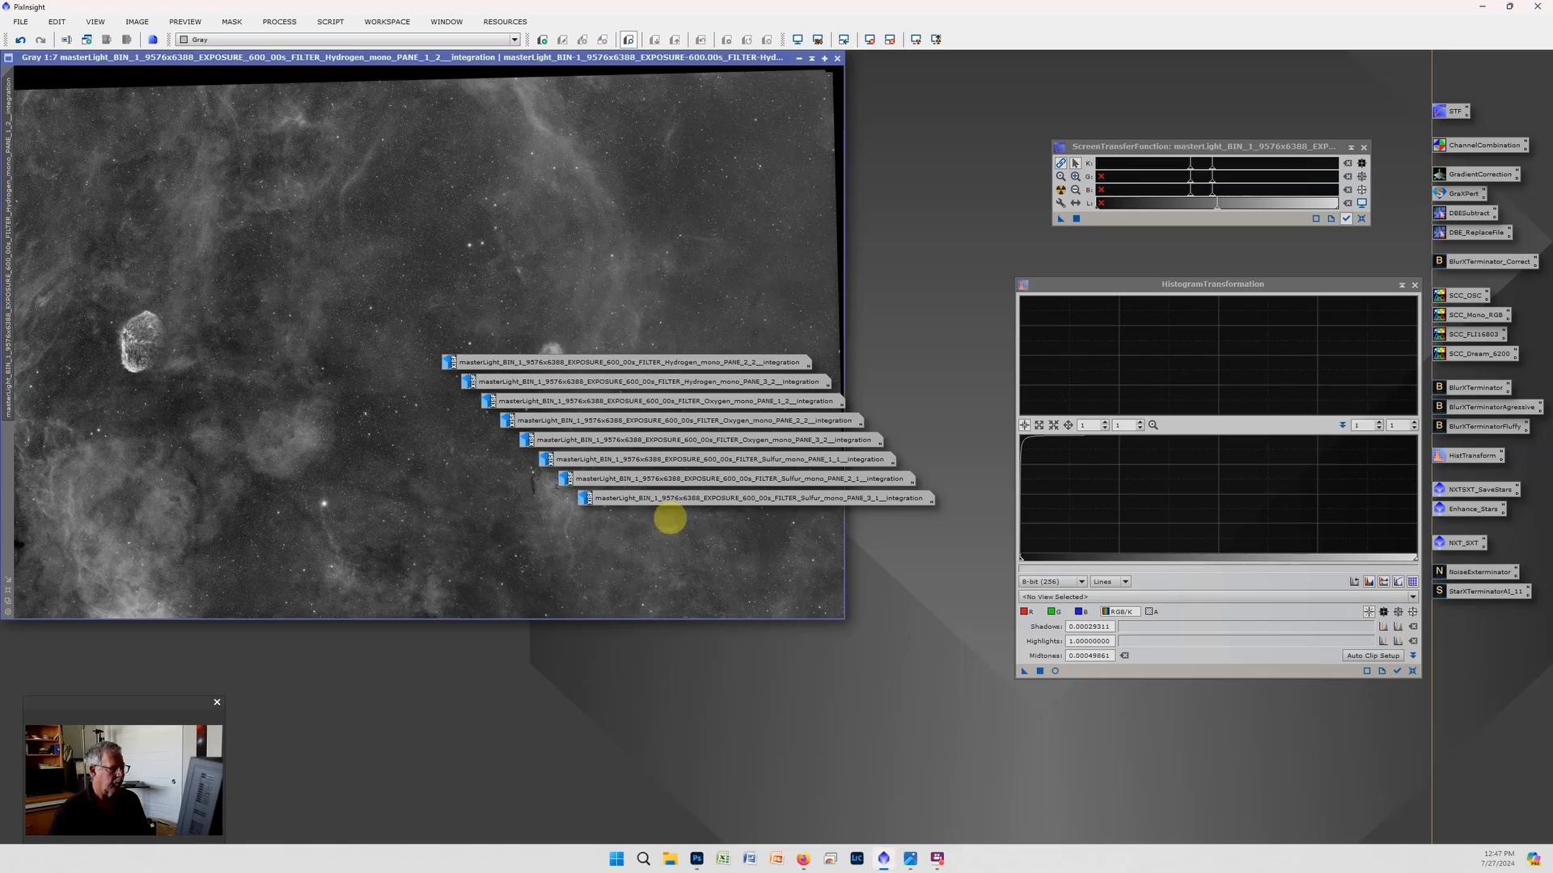
{"action": "left_click", "coordinate": [801, 58]}
{"action": "left_click_drag", "start_coordinate": [541, 232], "coordinate": [732, 667]}
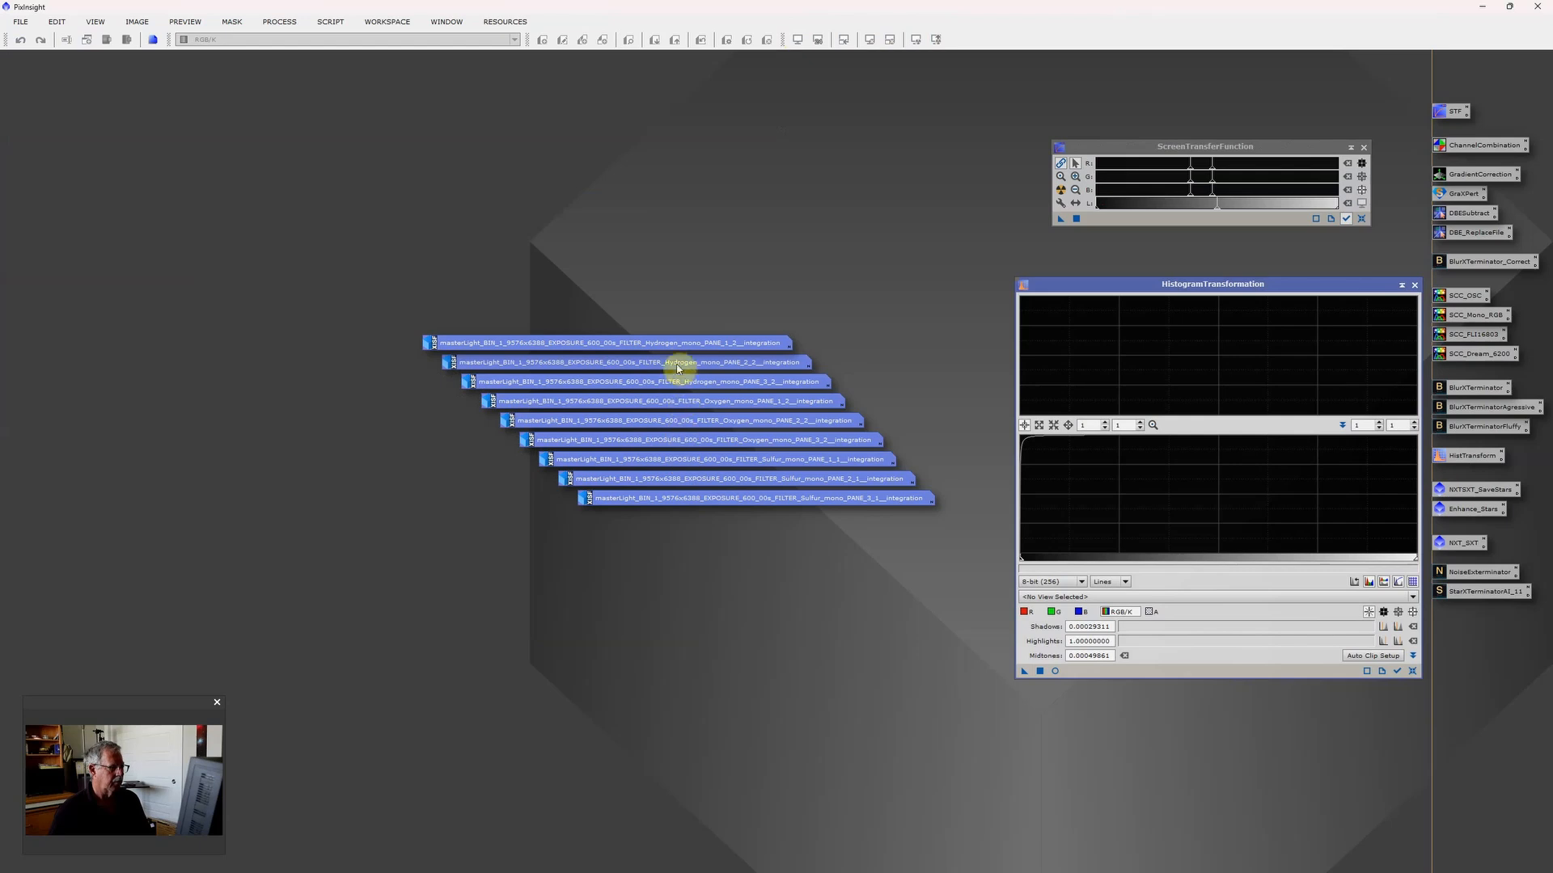
{"action": "left_click_drag", "start_coordinate": [678, 369], "coordinate": [1143, 708]}
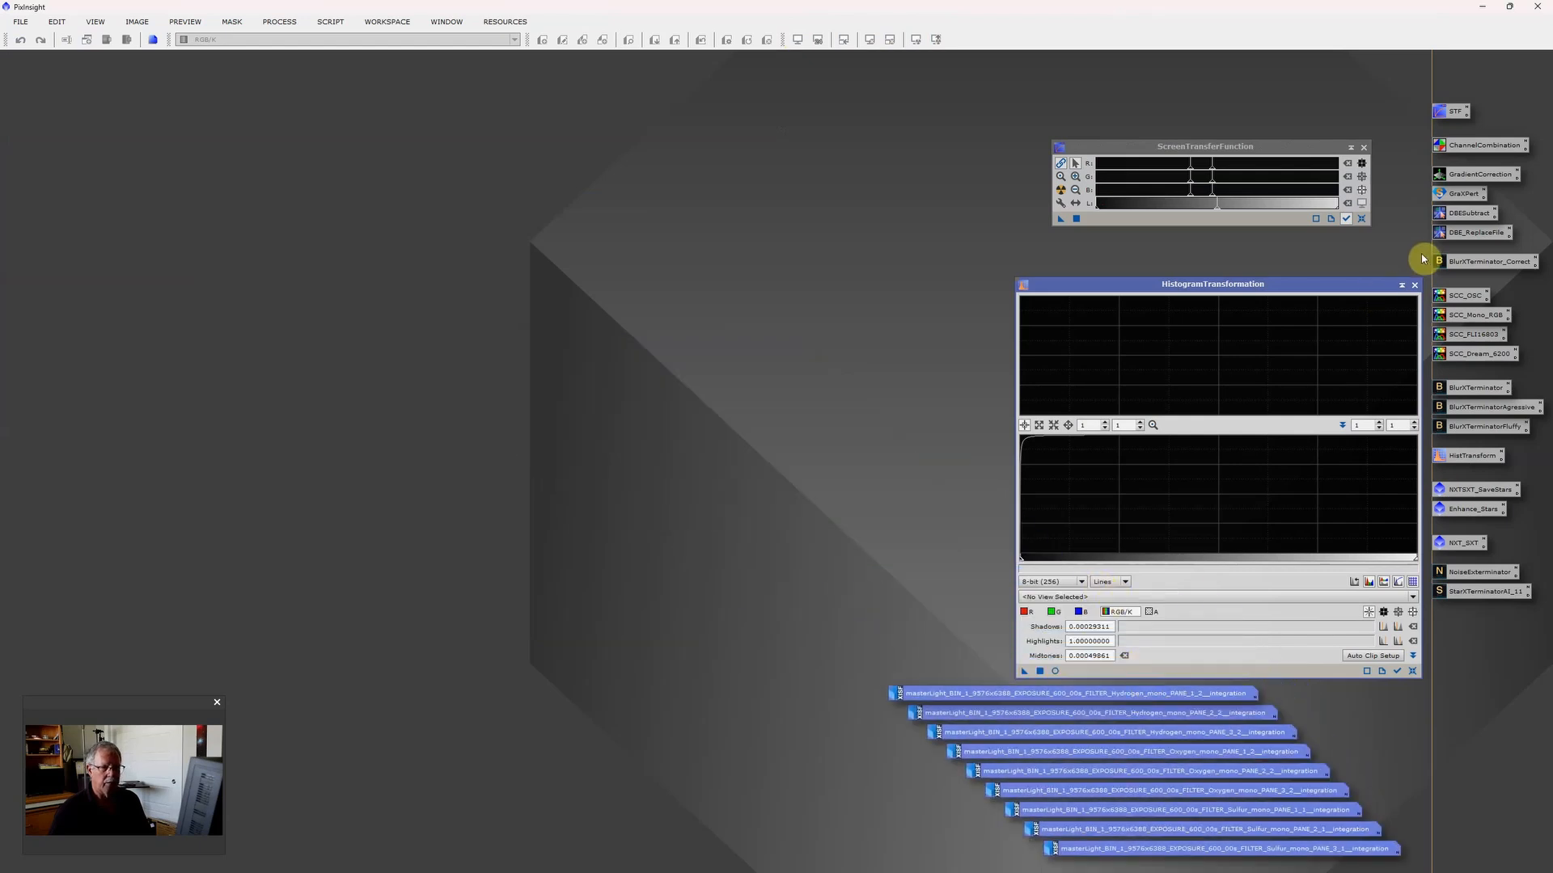
{"action": "left_click", "coordinate": [1414, 284]}
Open the Hydrogen3, Oxygen3 and Sulfur3 TIFF files from the master folder
{"action": "double_click", "coordinate": [652, 289]}
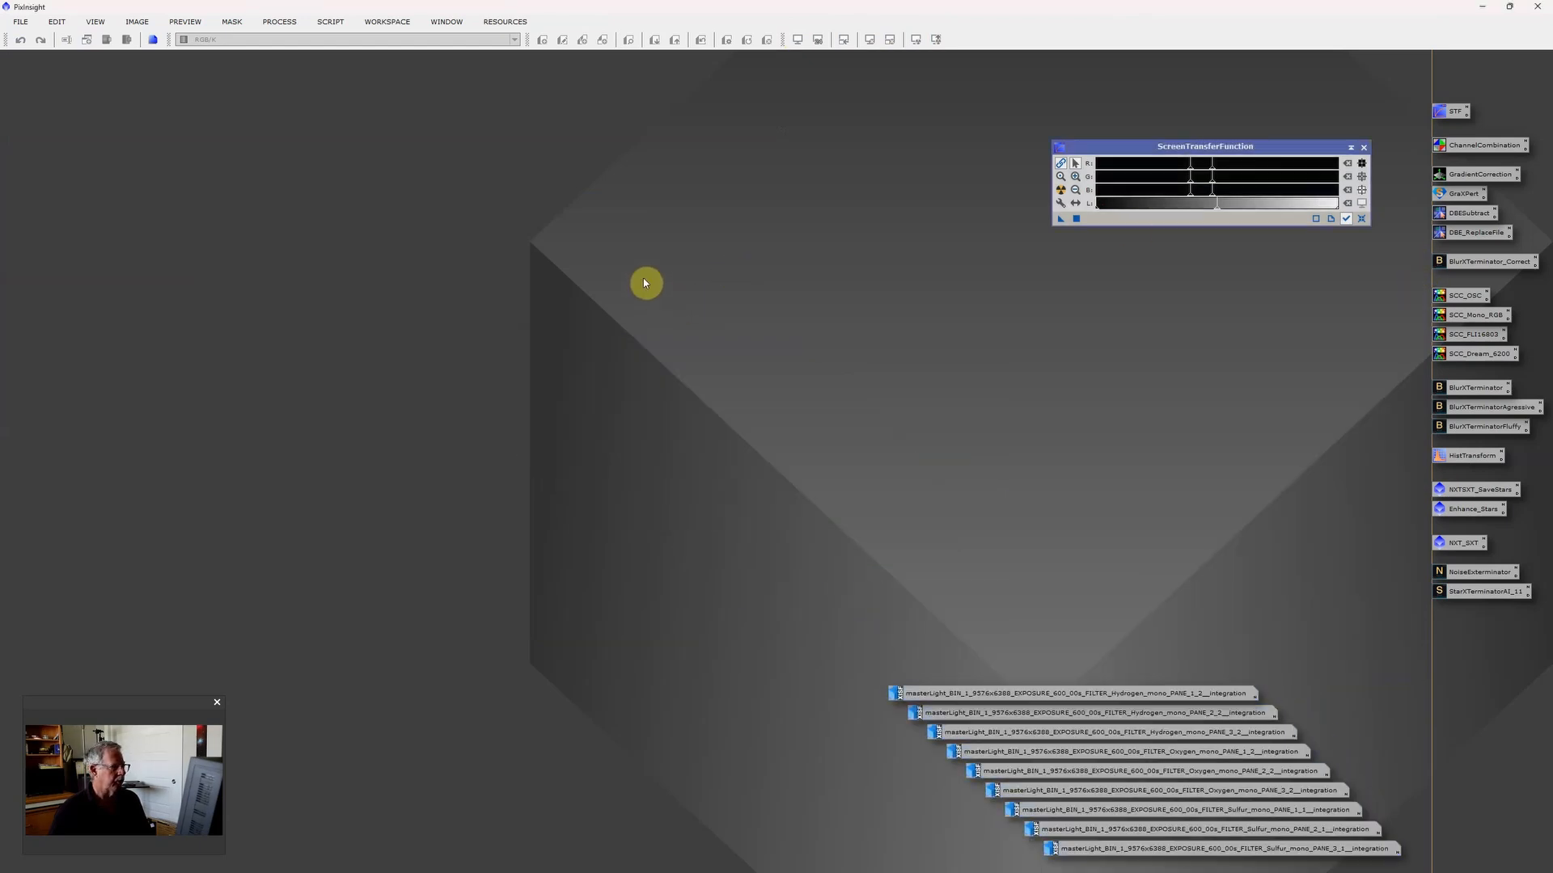
{"action": "left_click", "coordinate": [220, 111]}
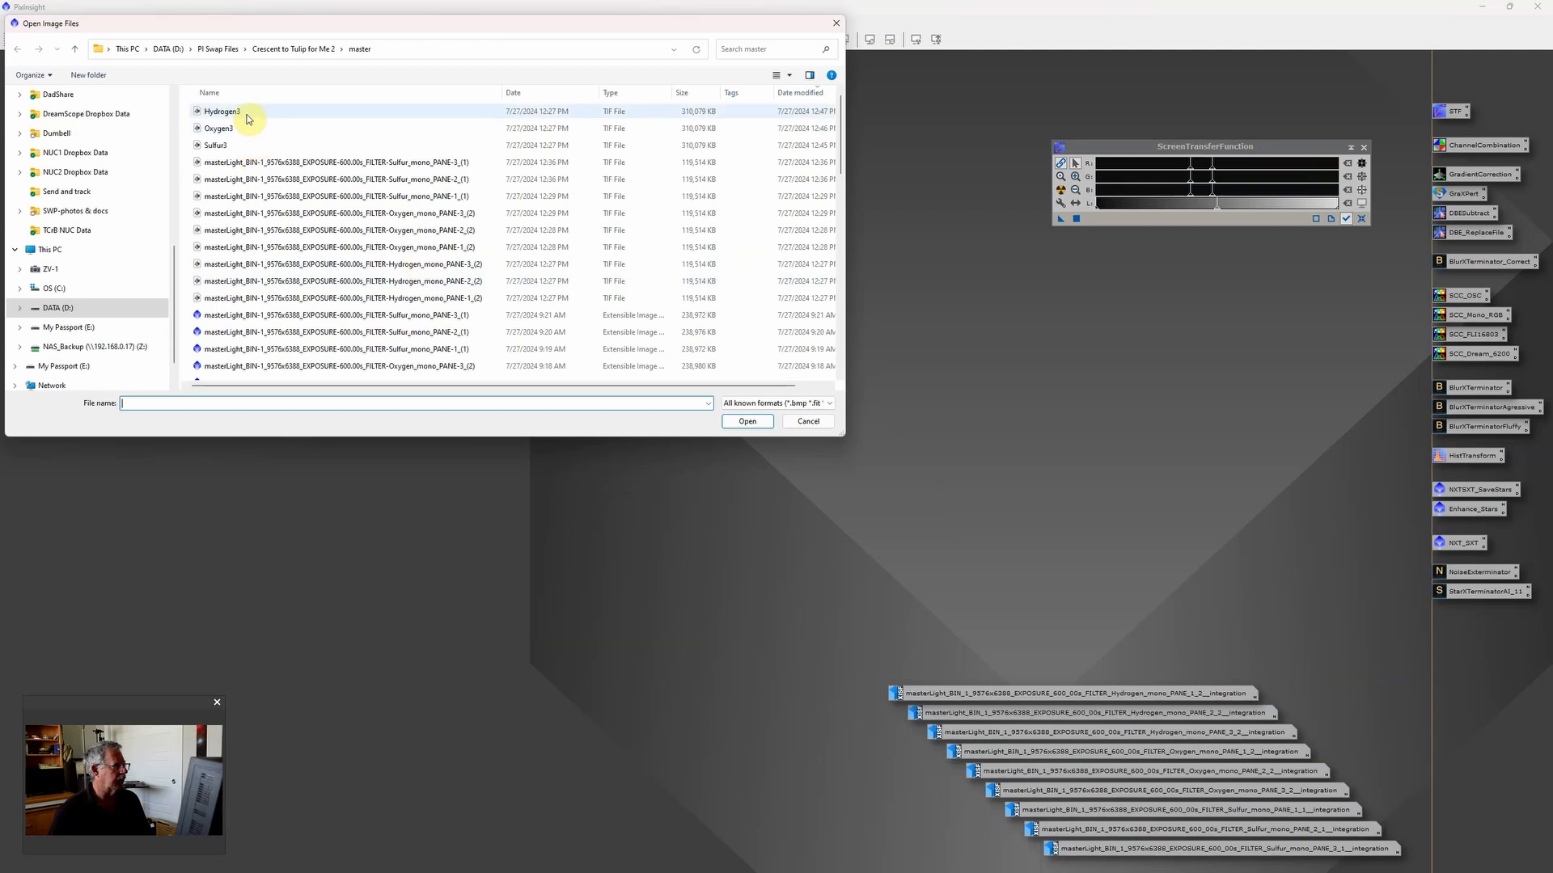
{"action": "left_click", "coordinate": [217, 145], "text": "shift"}
{"action": "left_click", "coordinate": [753, 419]}
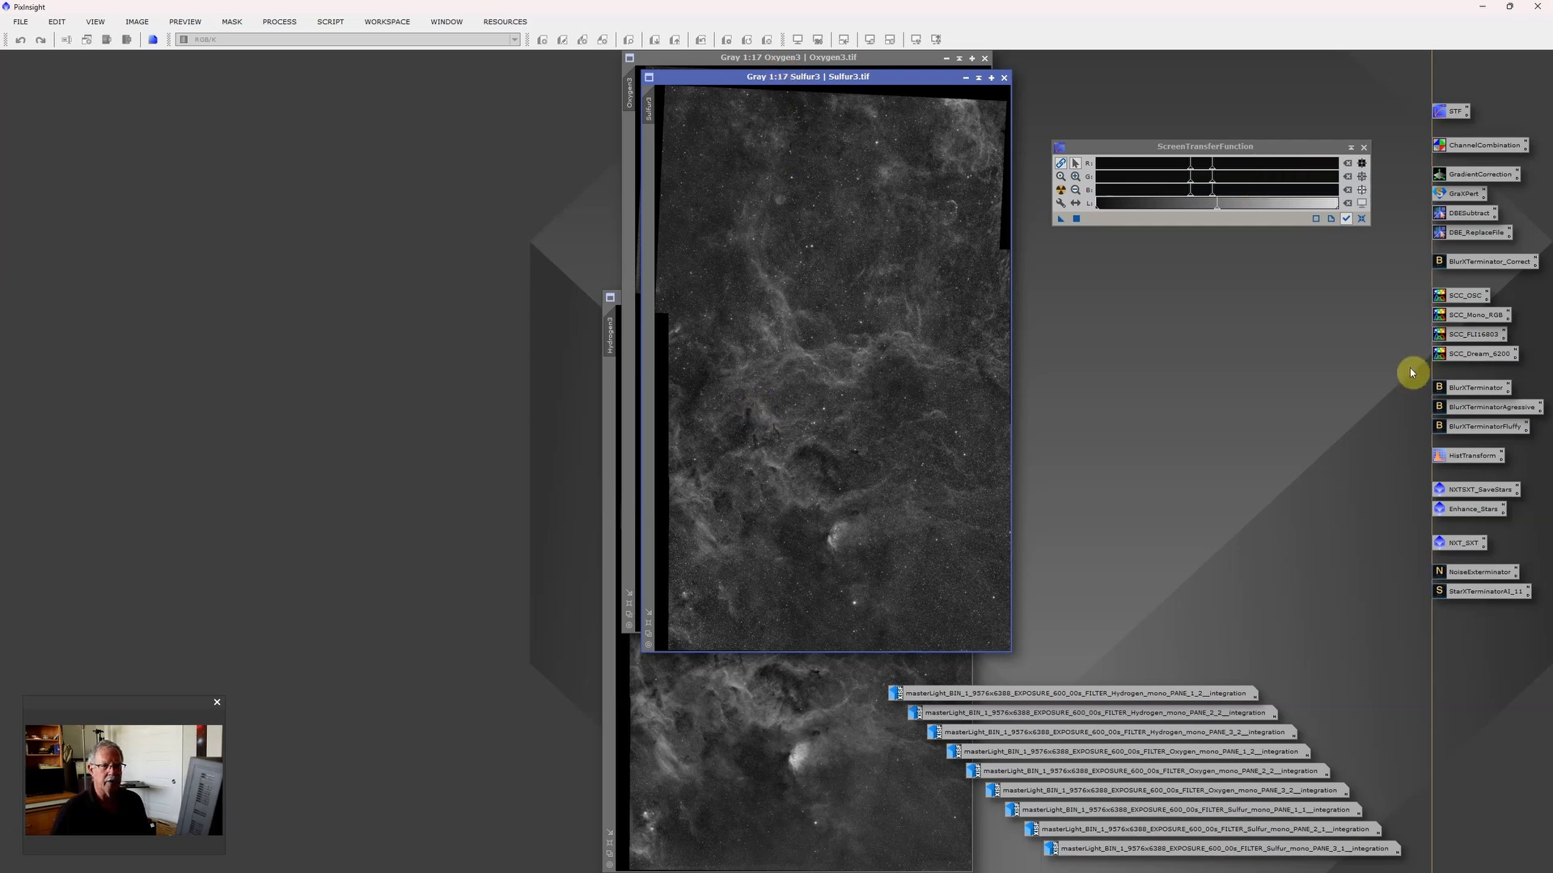
Combine the mosaics into a new RGB image with ChannelCombination, assigning Sulfur3 to R, Hydrogen3 to G and Oxygen3 to B
{"action": "double_click", "coordinate": [1480, 147]}
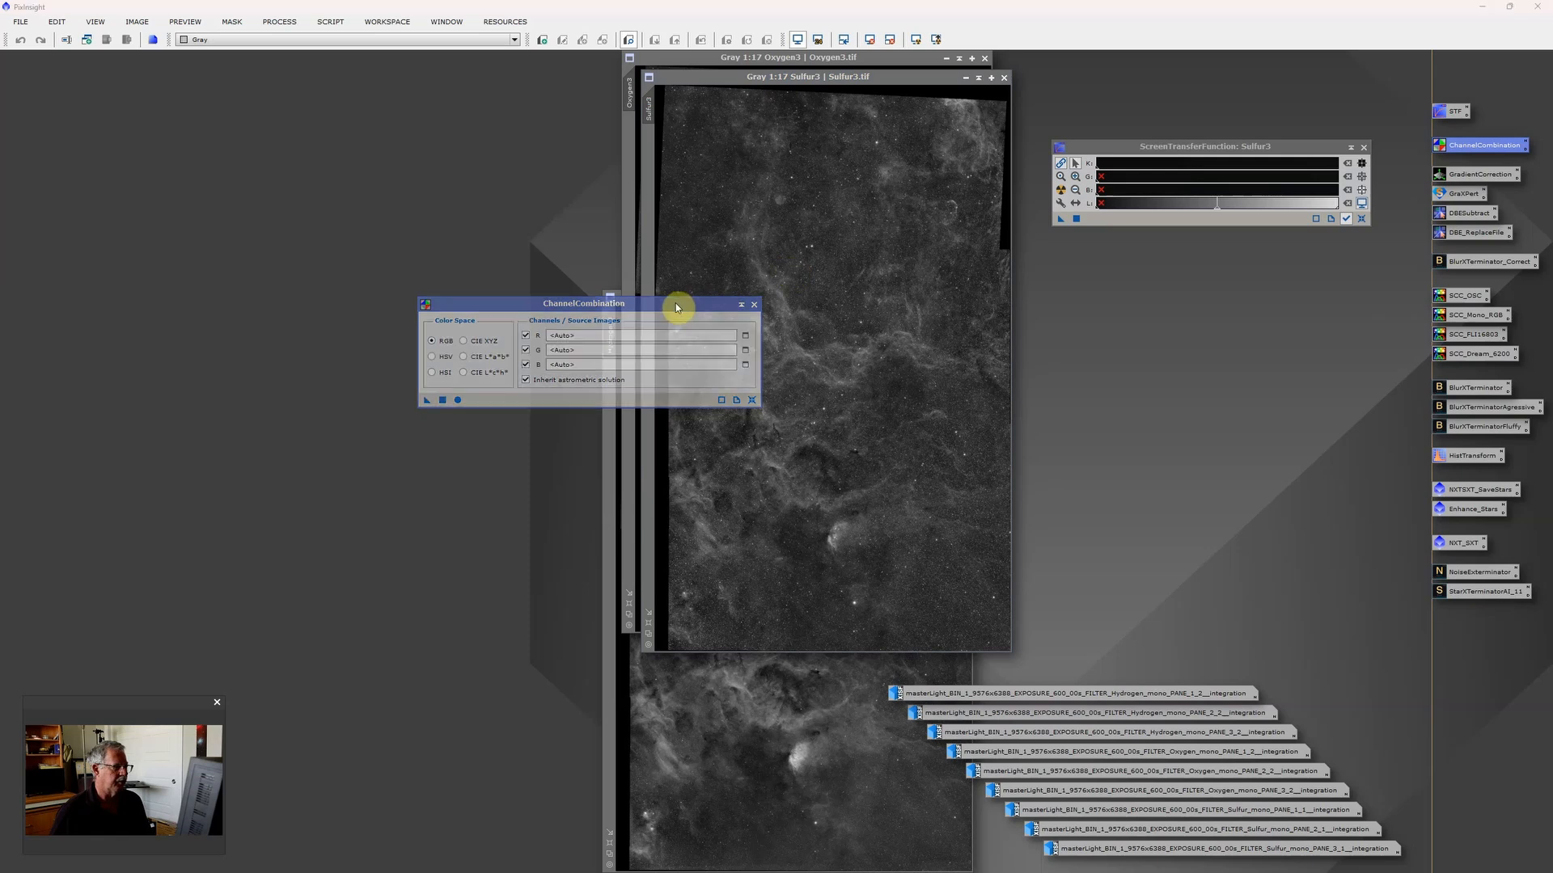
{"action": "left_click_drag", "start_coordinate": [678, 307], "coordinate": [1045, 278]}
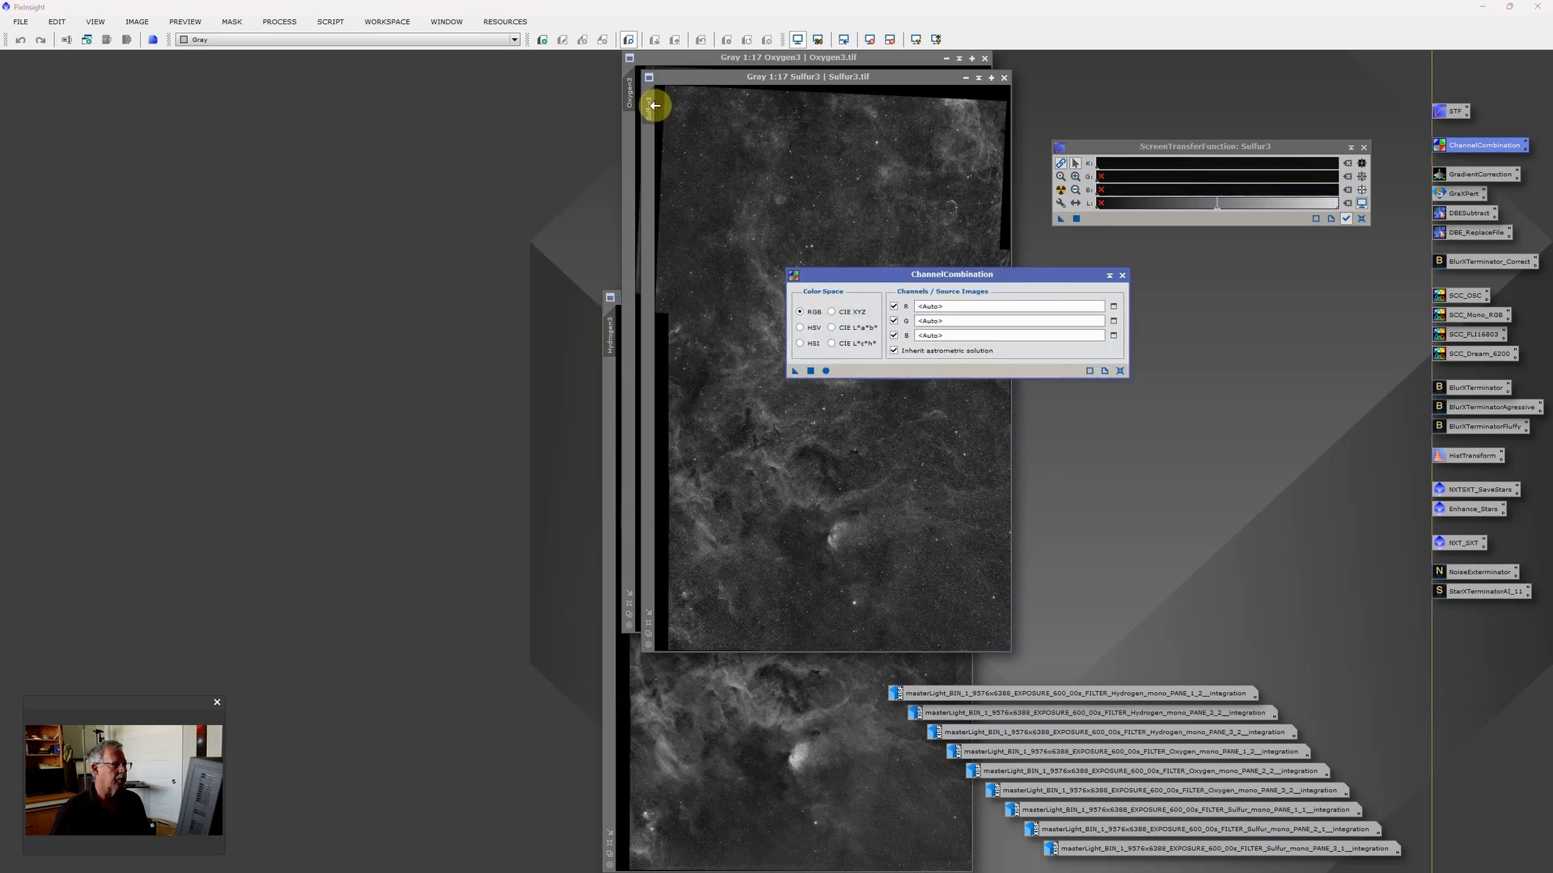
{"action": "left_click_drag", "start_coordinate": [655, 105], "coordinate": [1000, 310]}
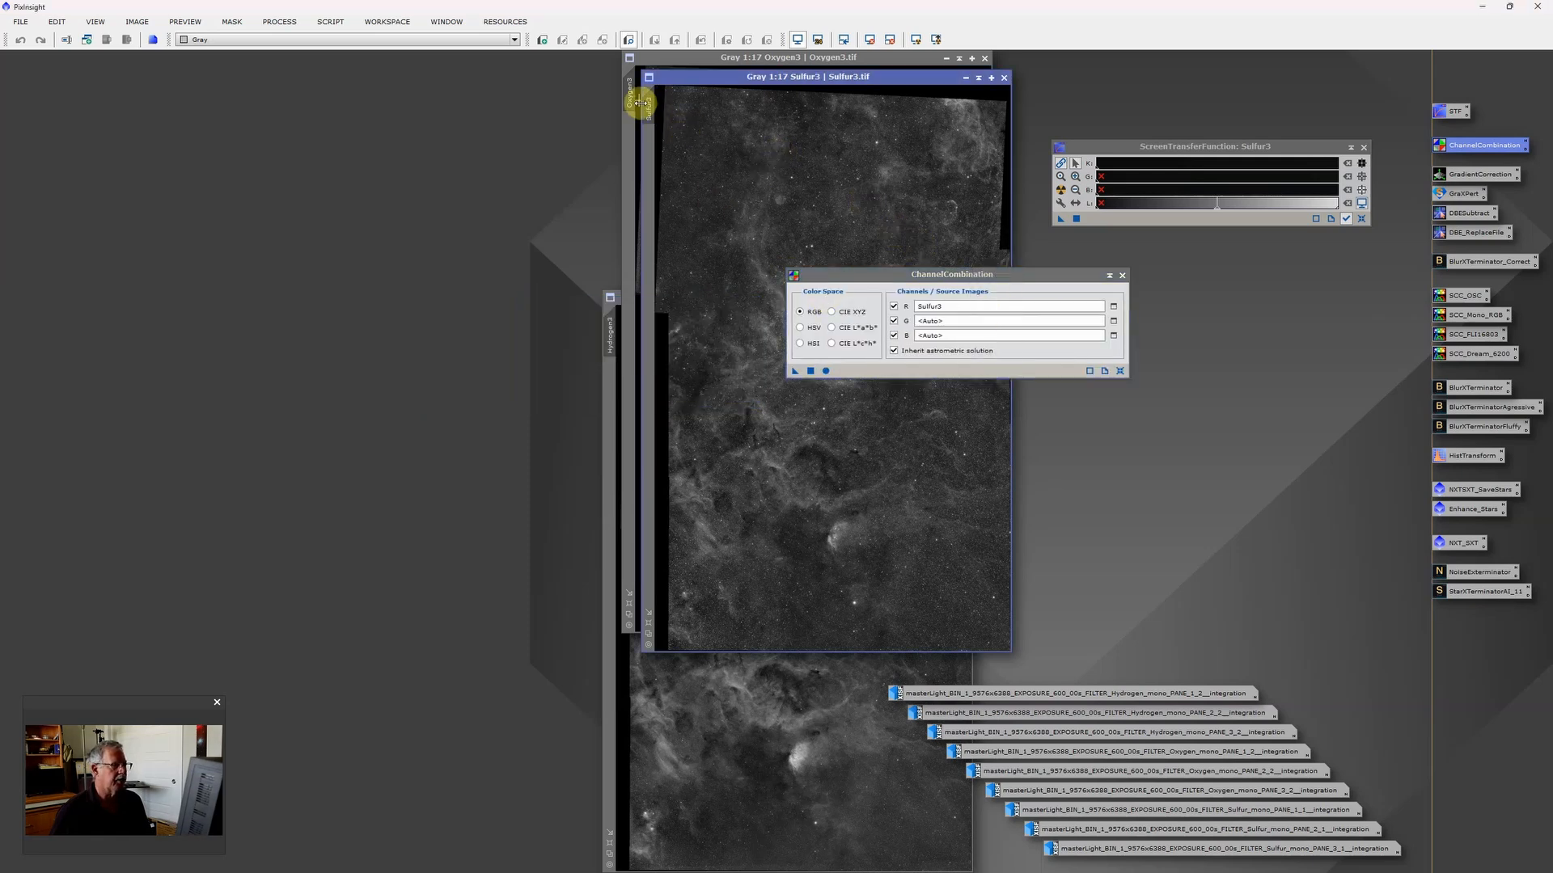
{"action": "left_click_drag", "start_coordinate": [630, 94], "coordinate": [1010, 335]}
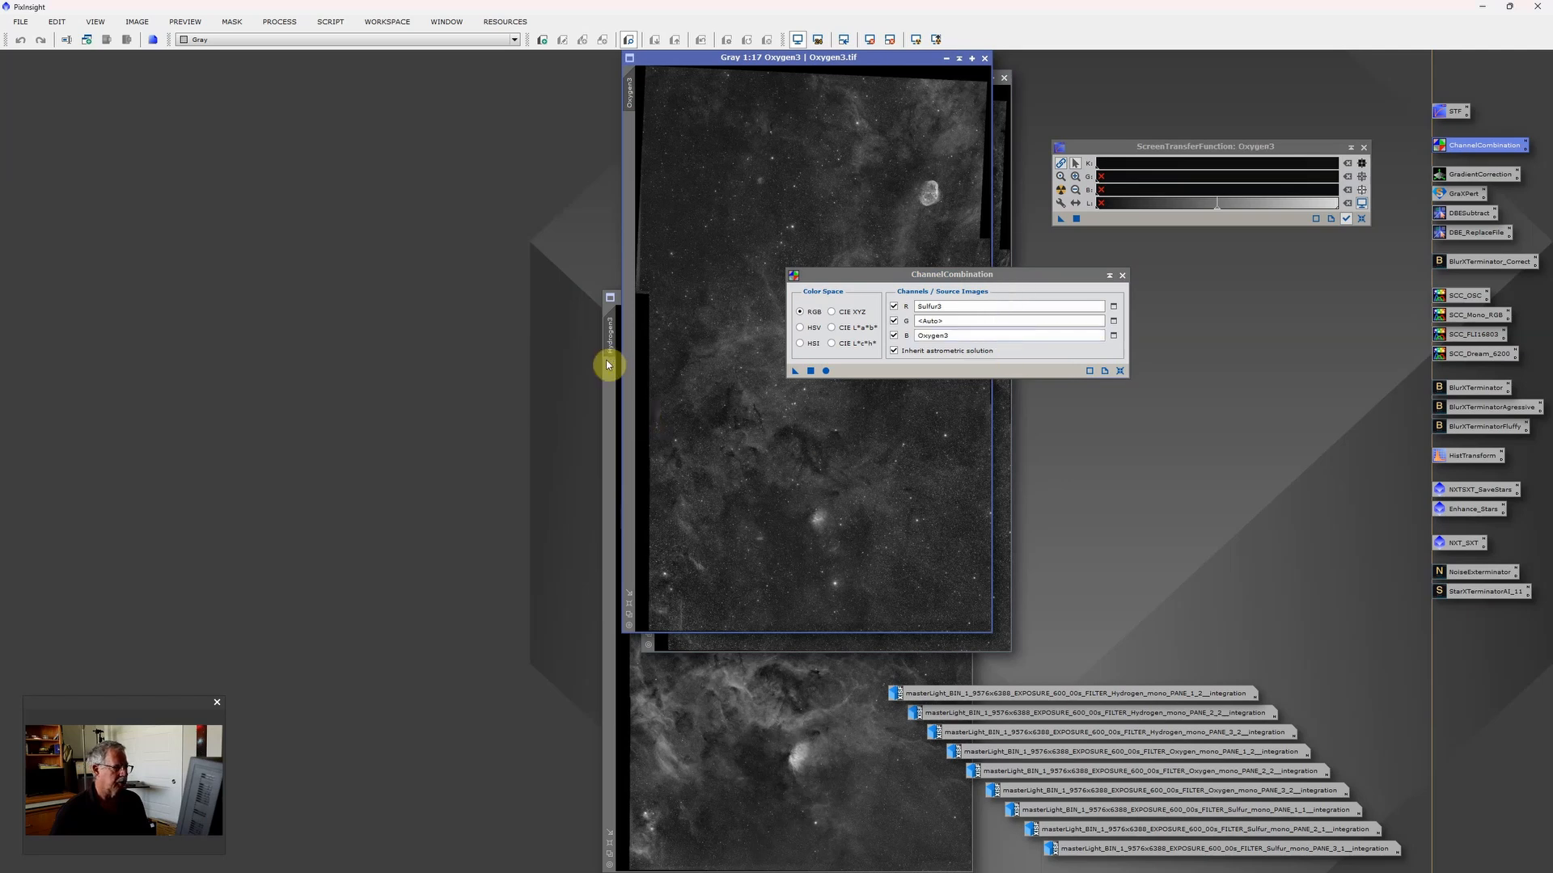
{"action": "left_click_drag", "start_coordinate": [612, 332], "coordinate": [954, 322]}
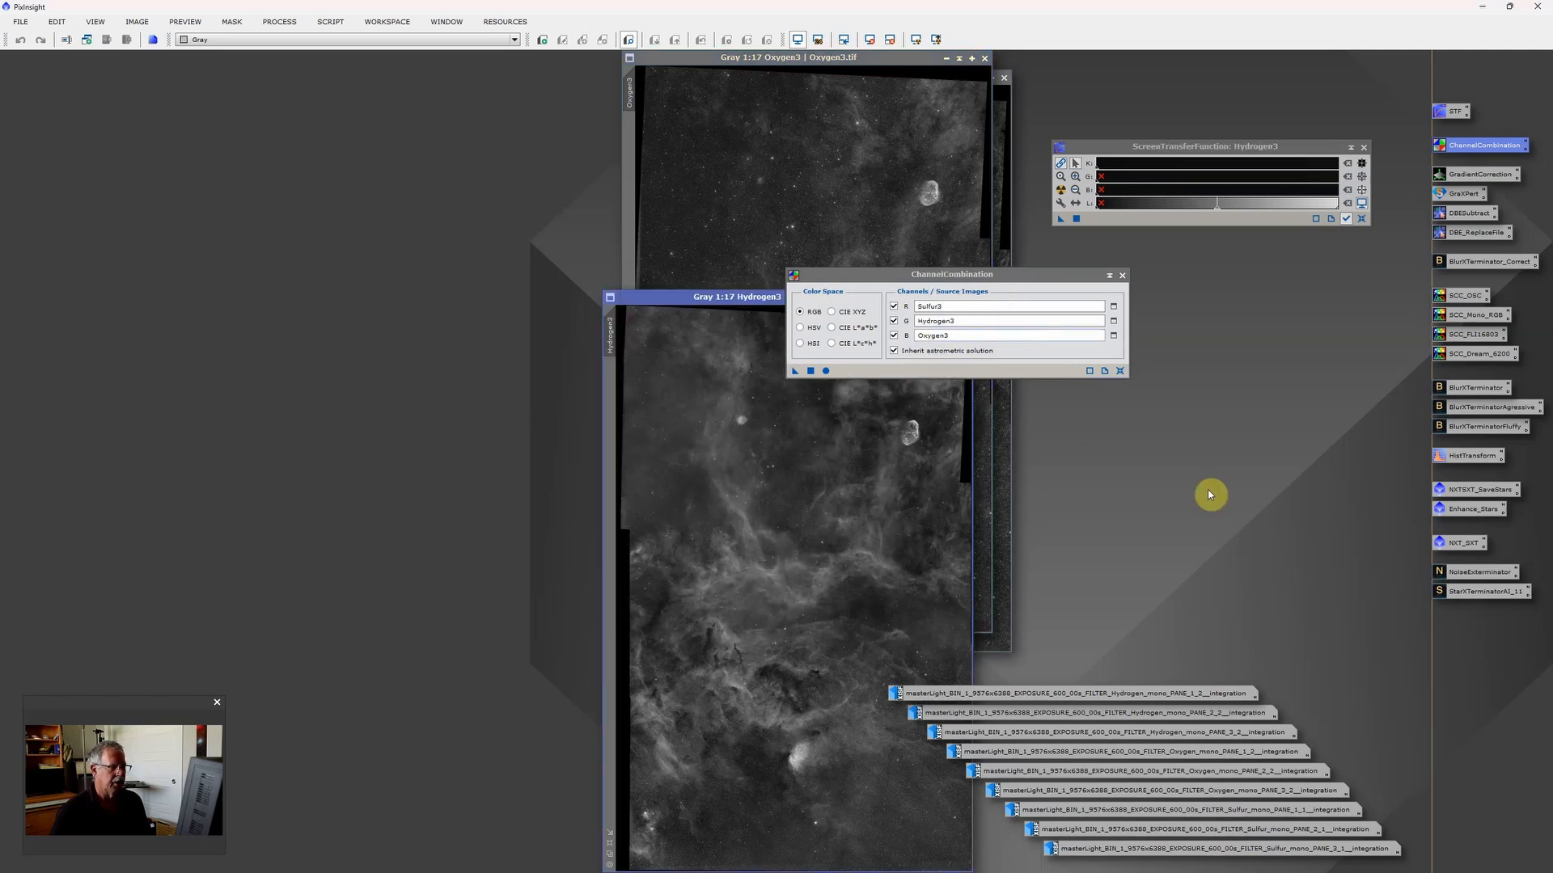
{"action": "left_click", "coordinate": [825, 371]}
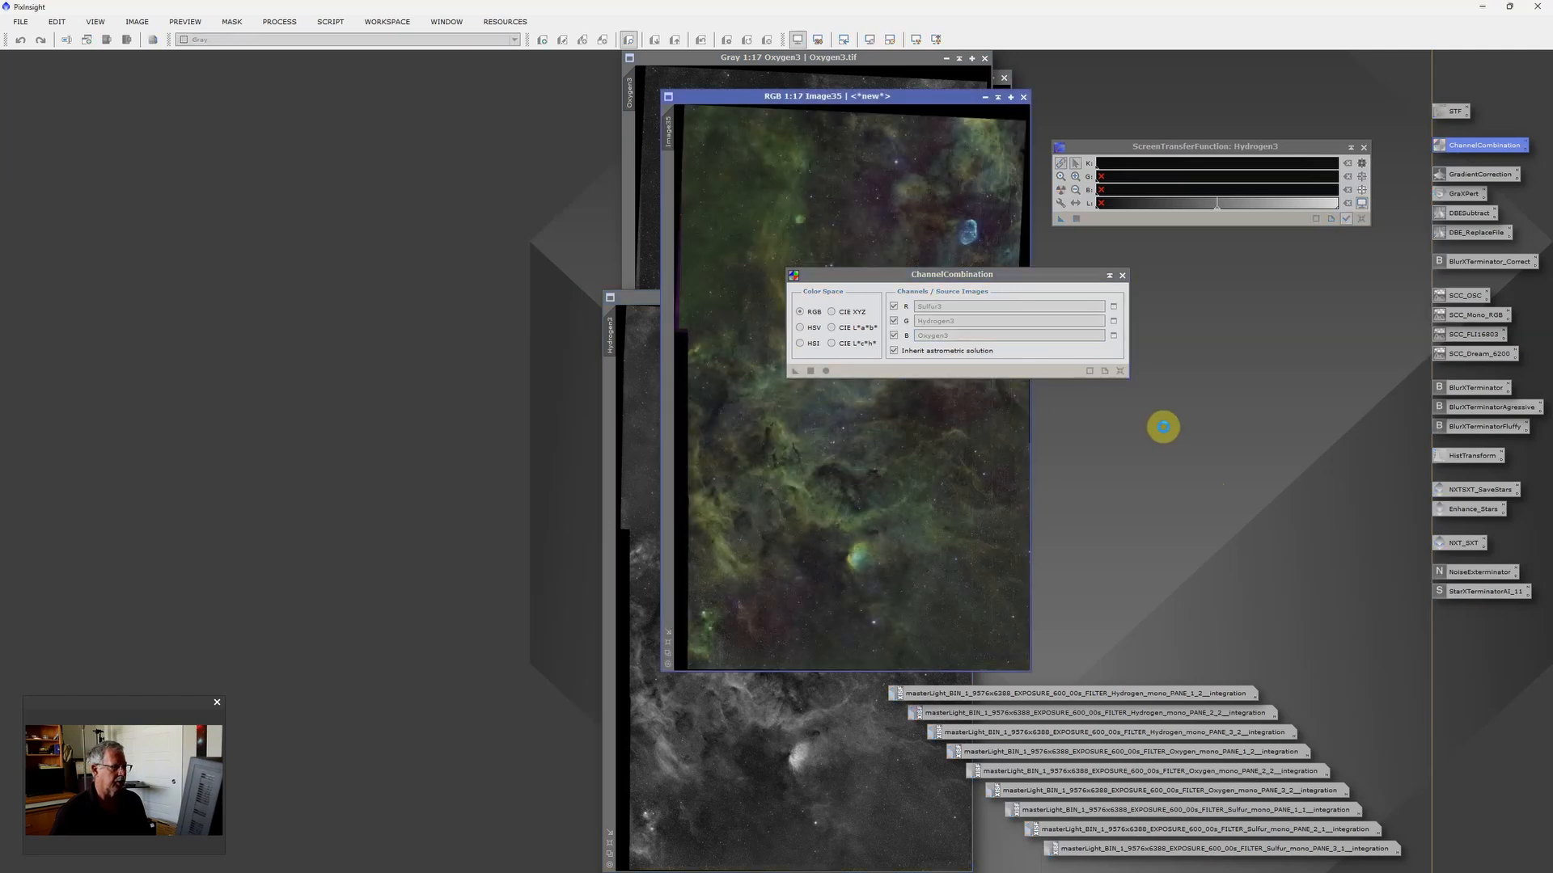
{"action": "left_click", "coordinate": [1122, 275]}
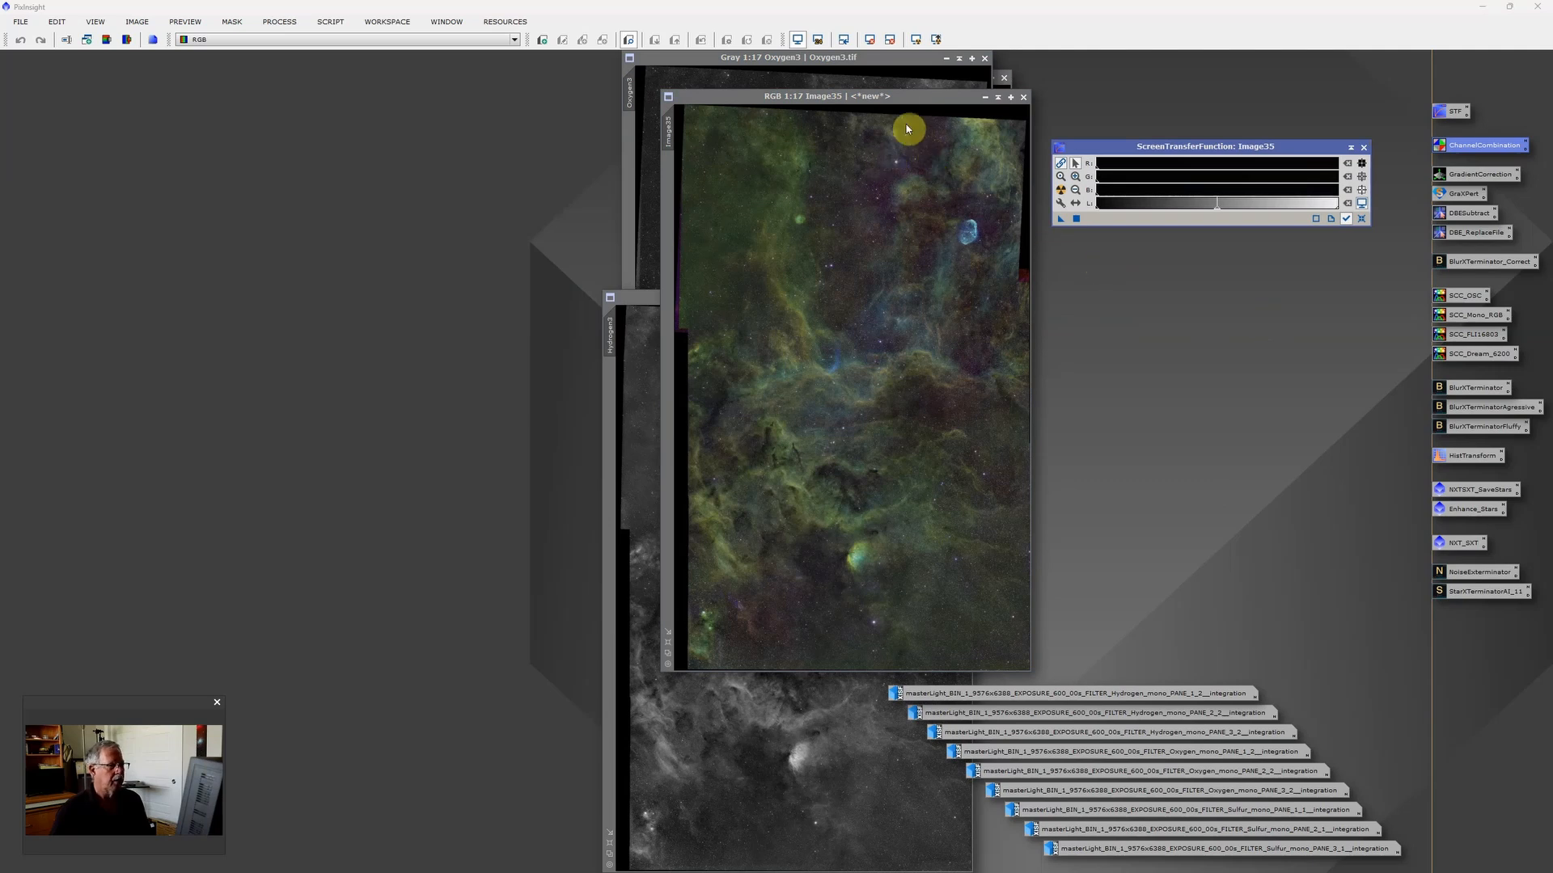
Move the RGB image clear of the others, review the NXTSXT_SaveStars process container, and apply it to that image
{"action": "left_click_drag", "start_coordinate": [893, 99], "coordinate": [455, 119]}
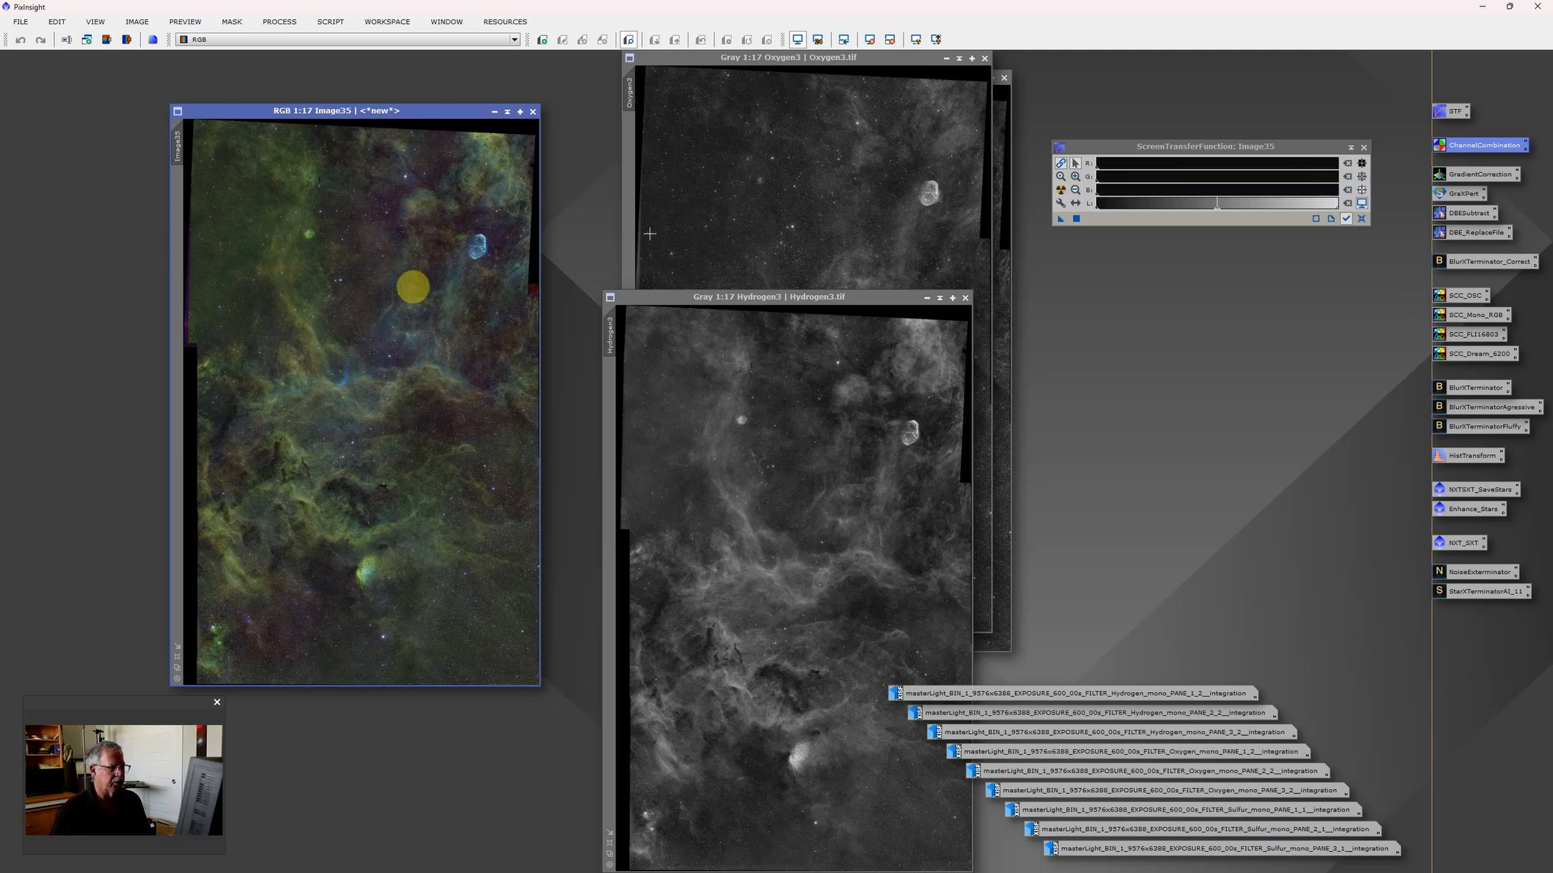
{"action": "left_click", "coordinate": [1477, 493]}
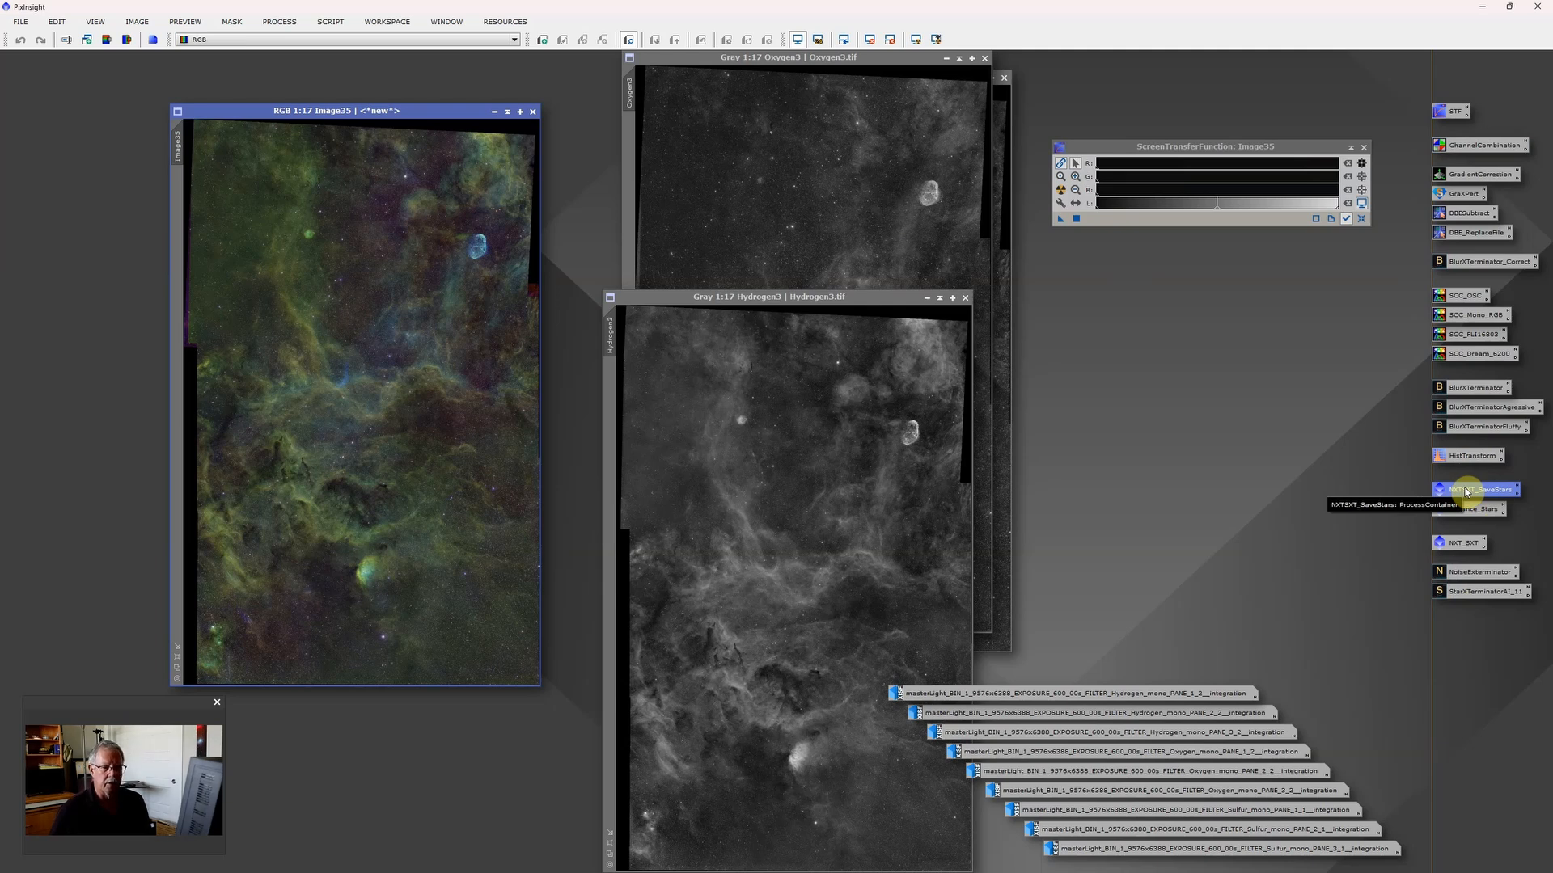
{"action": "double_click", "coordinate": [1466, 491]}
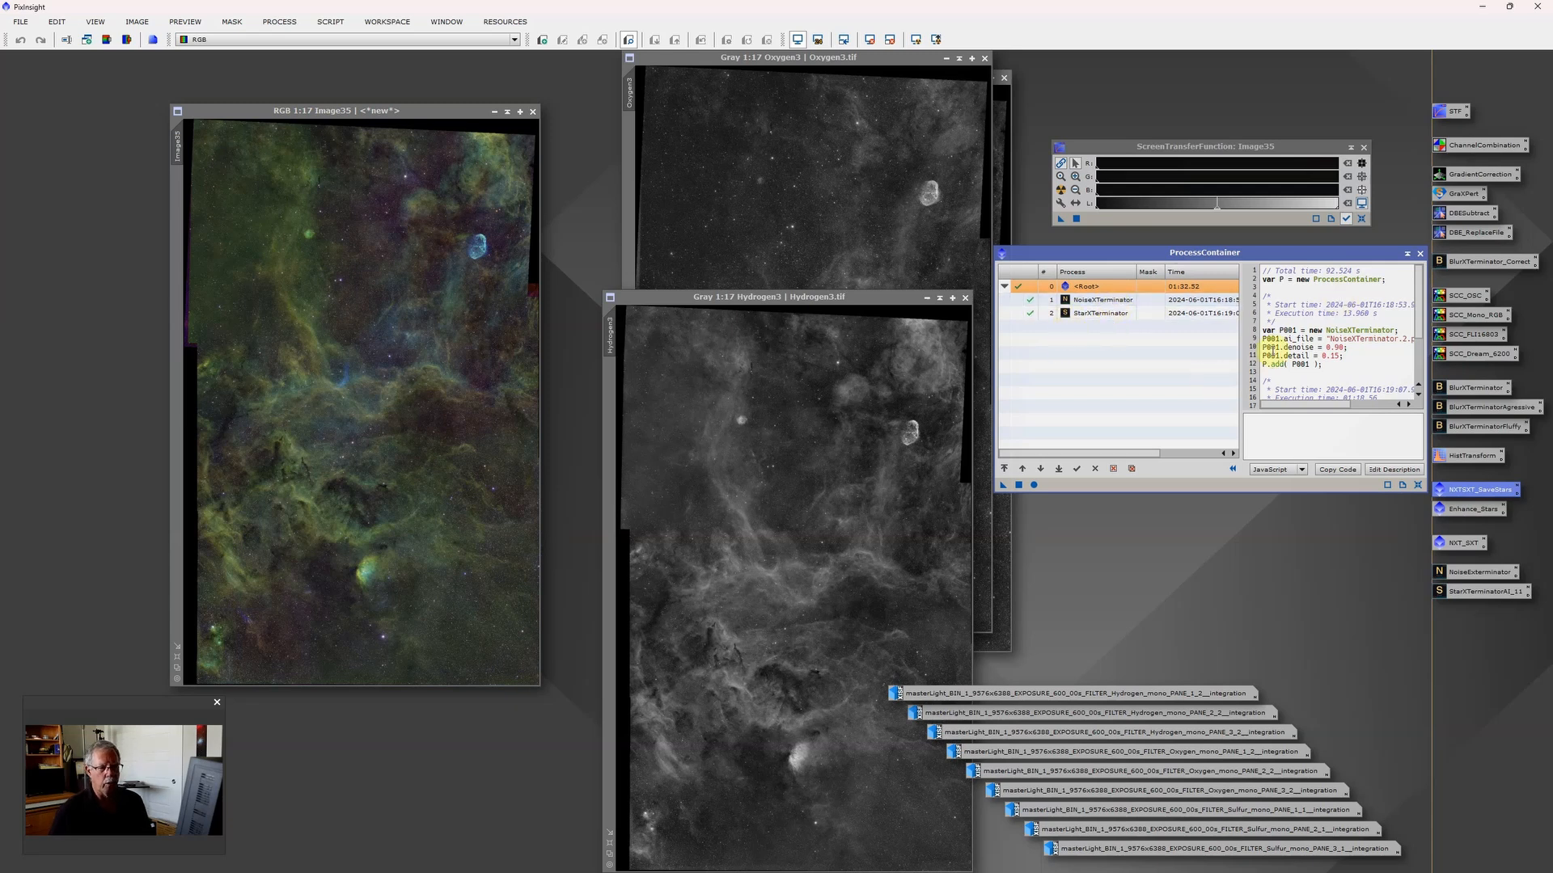
{"action": "left_click", "coordinate": [1420, 255]}
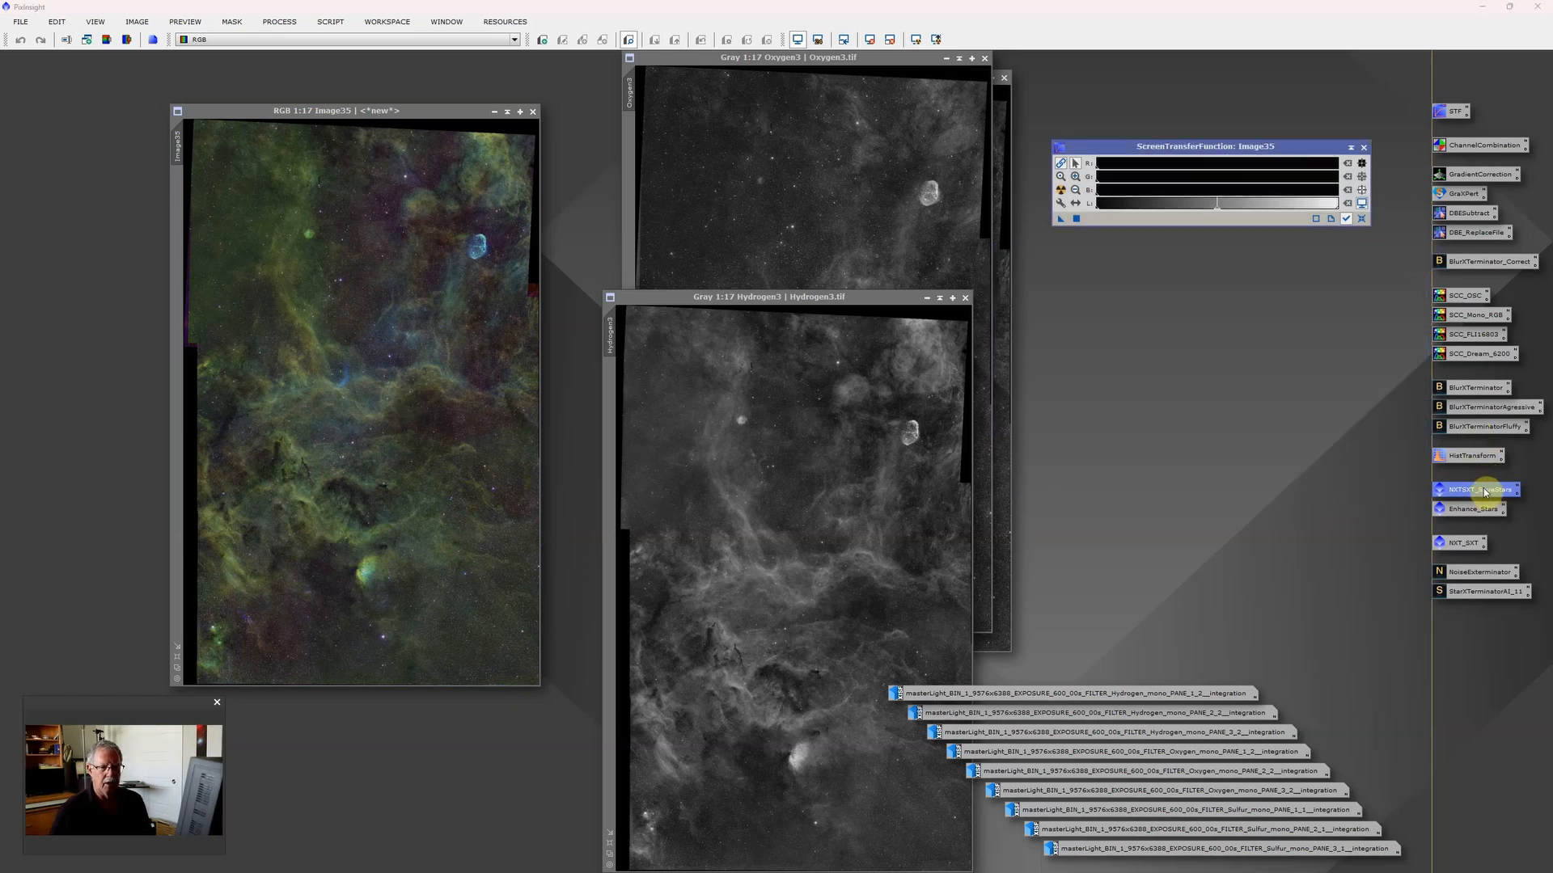
{"action": "left_click_drag", "start_coordinate": [1485, 492], "coordinate": [404, 357]}
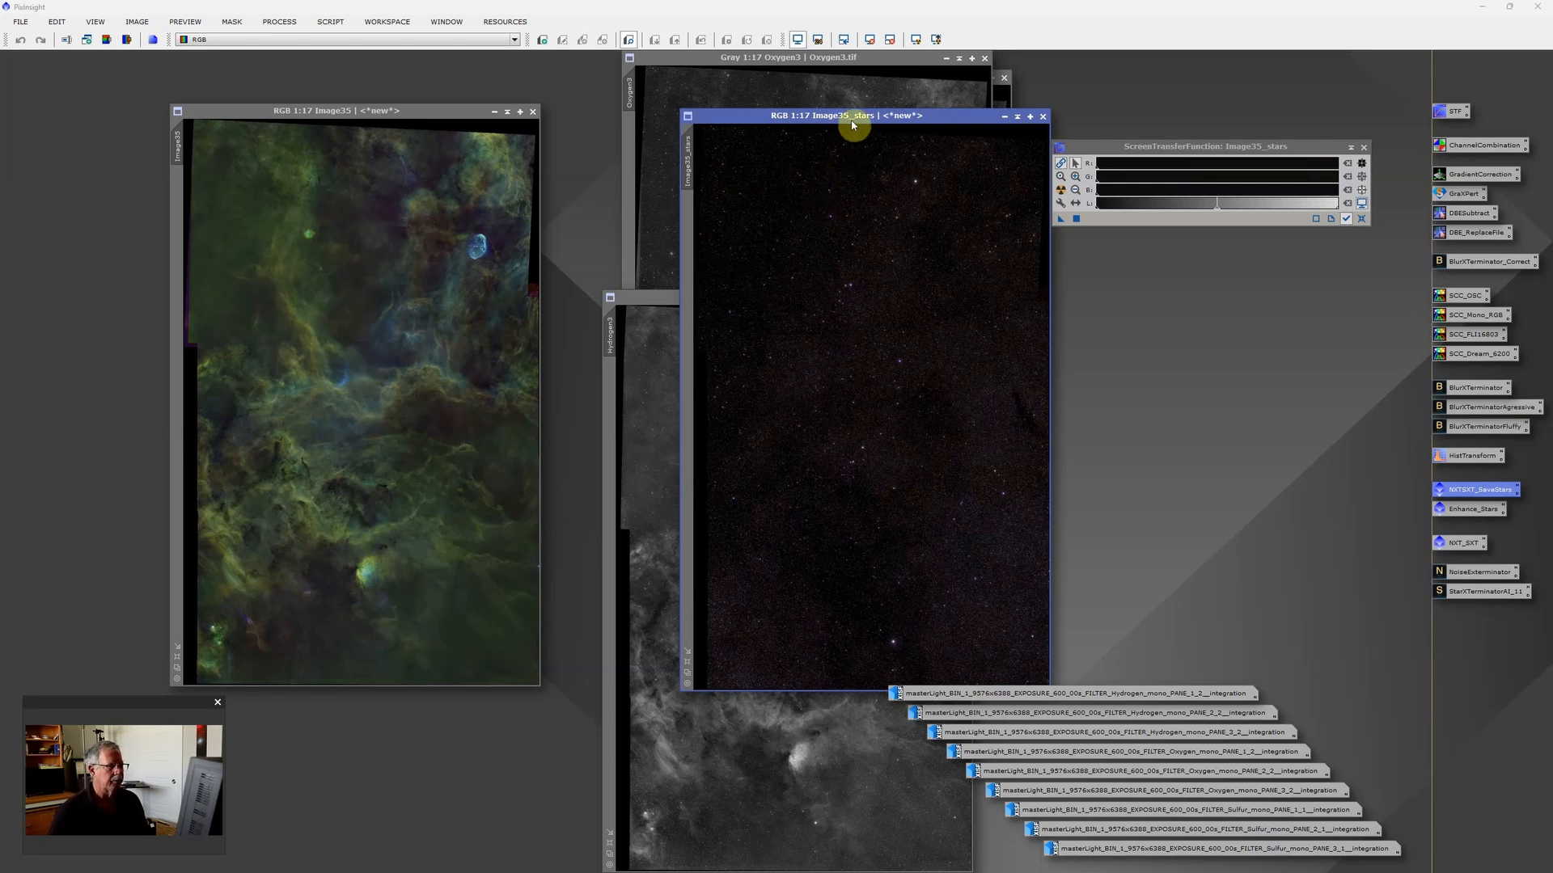
Inspect the Image35_stars image, review the CurvesTransformation and SCNR steps in the Enhance_Stars container, and apply it to that image
{"action": "scroll", "coordinate": [903, 380], "scroll_direction": "up", "scroll_amount": 1}
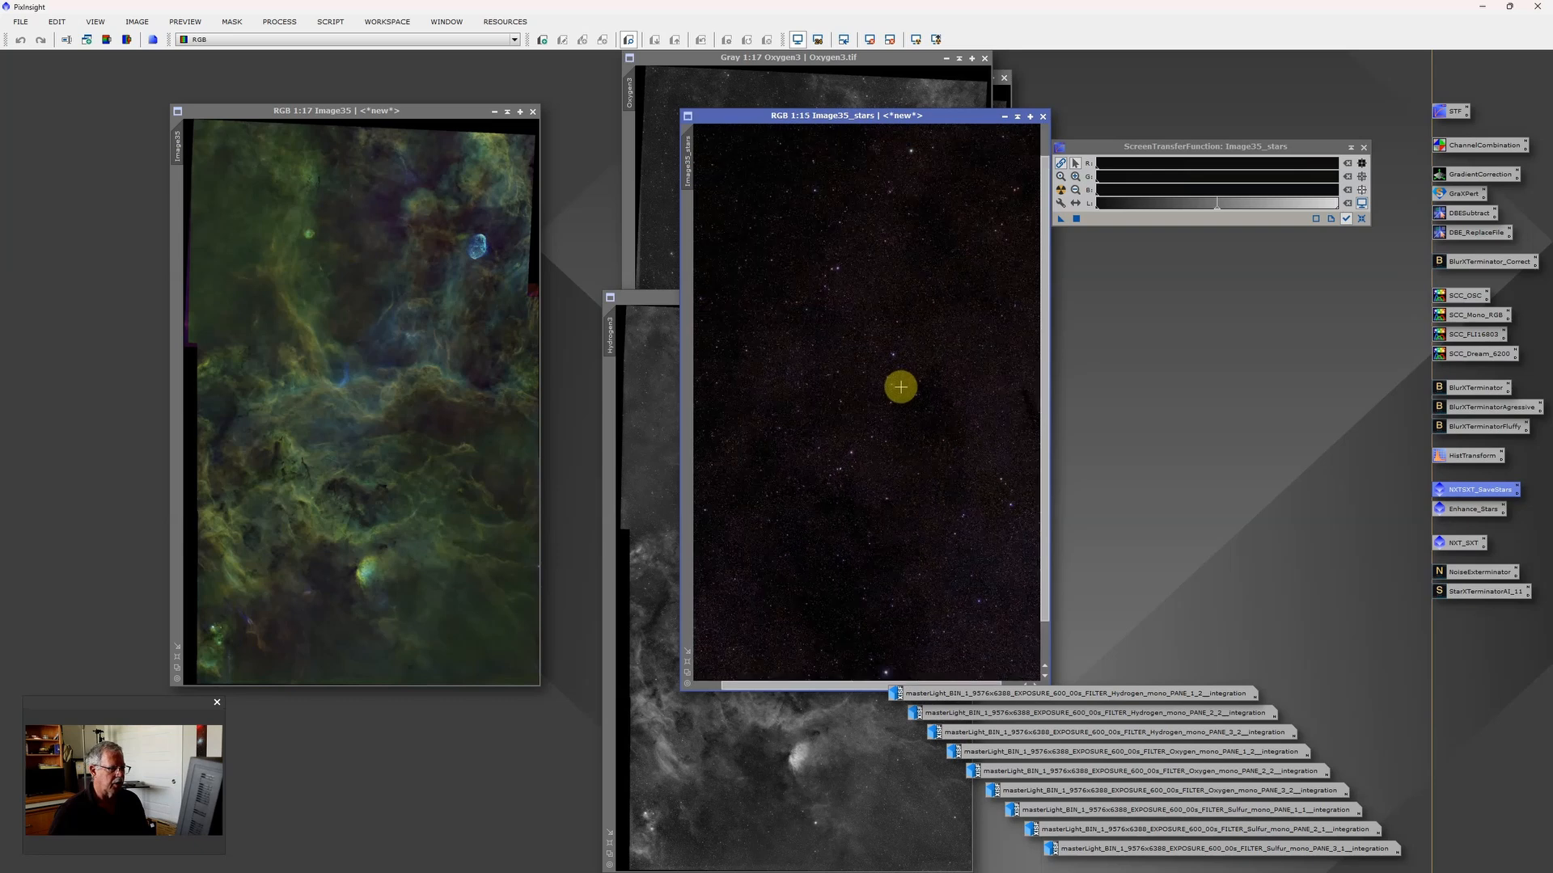
{"action": "scroll", "coordinate": [903, 381], "scroll_direction": "down", "scroll_amount": 3}
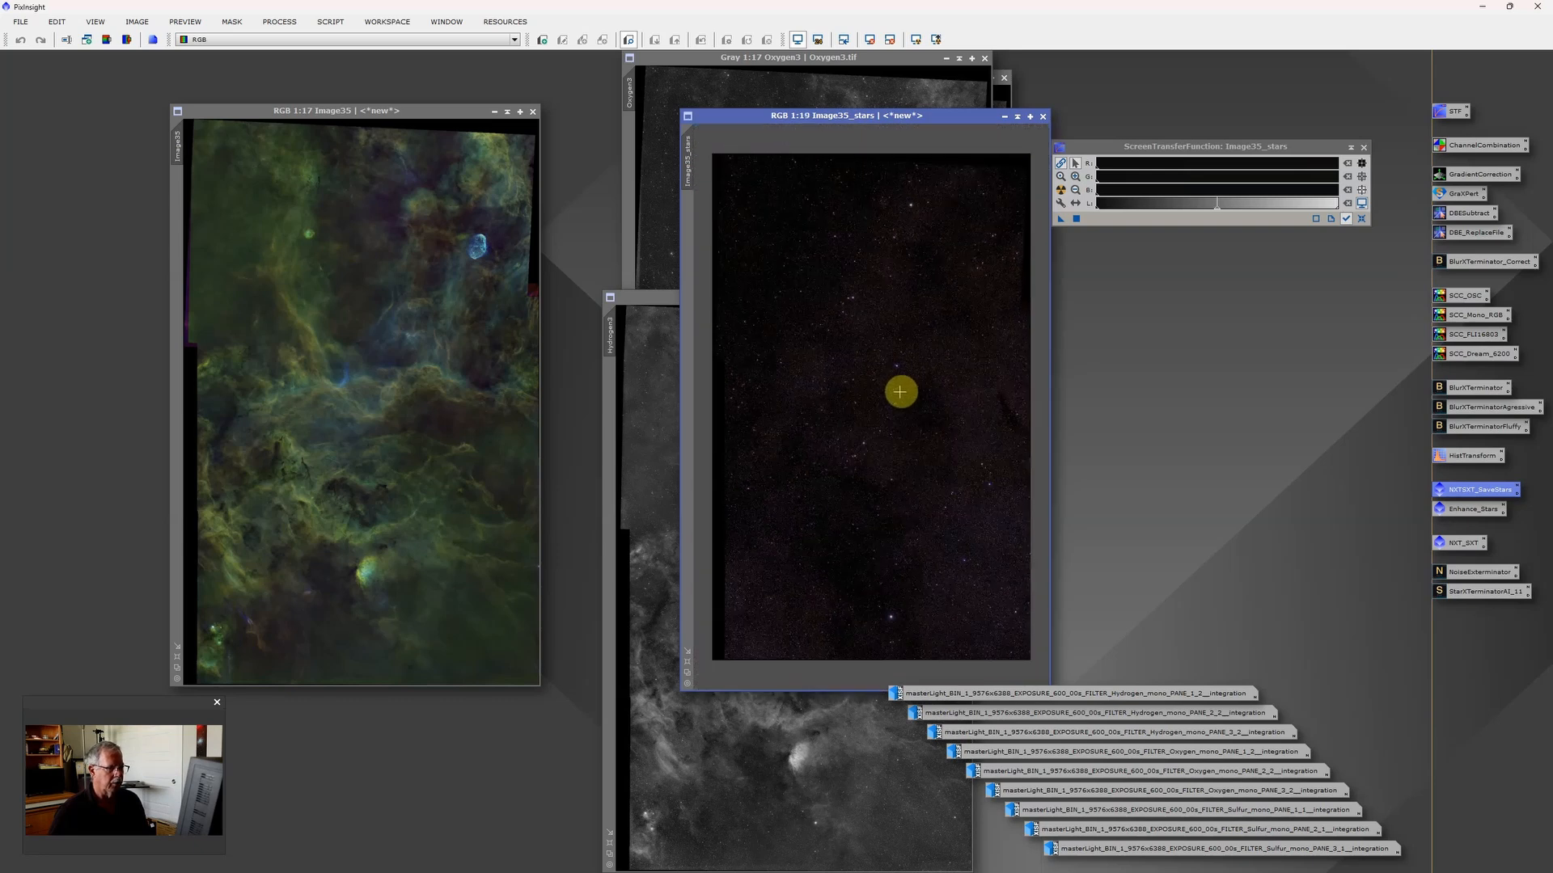
{"action": "double_click", "coordinate": [1481, 511]}
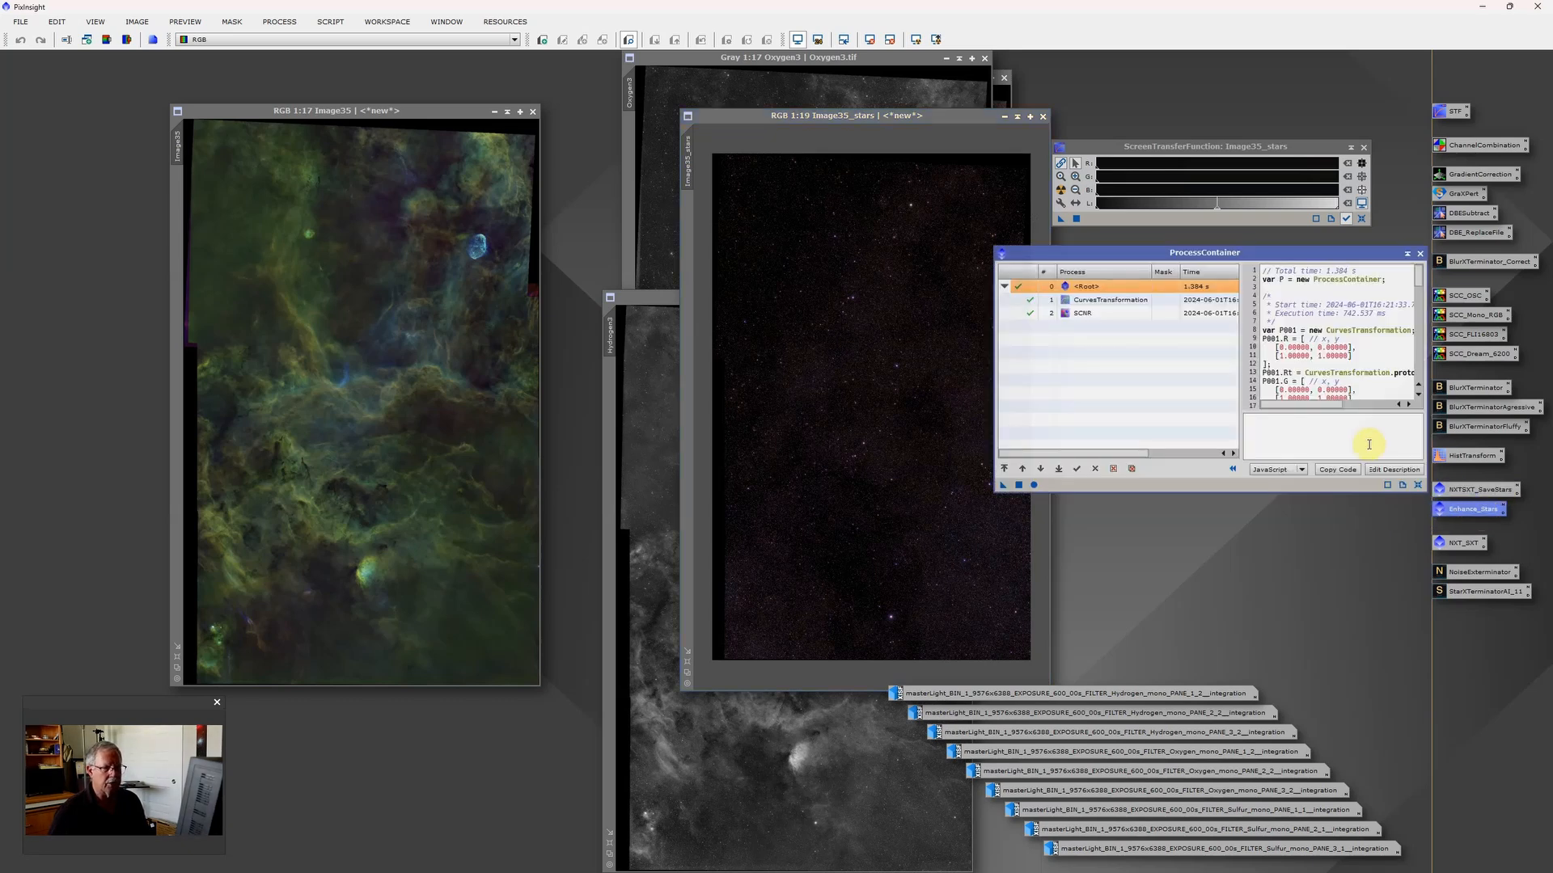
{"action": "left_click", "coordinate": [1113, 313]}
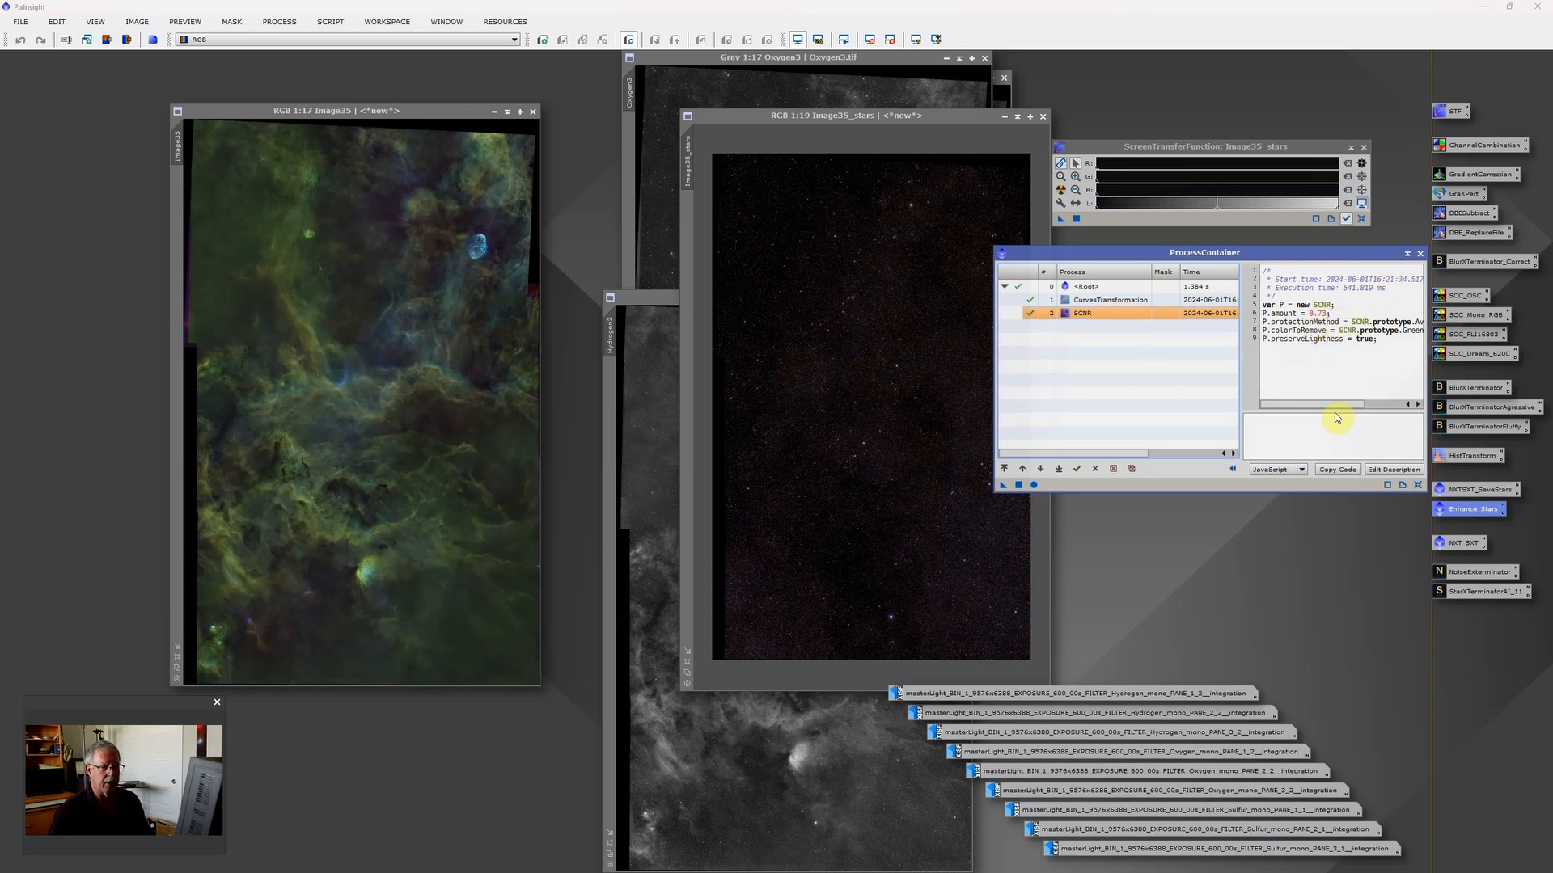
{"action": "left_click", "coordinate": [1420, 253]}
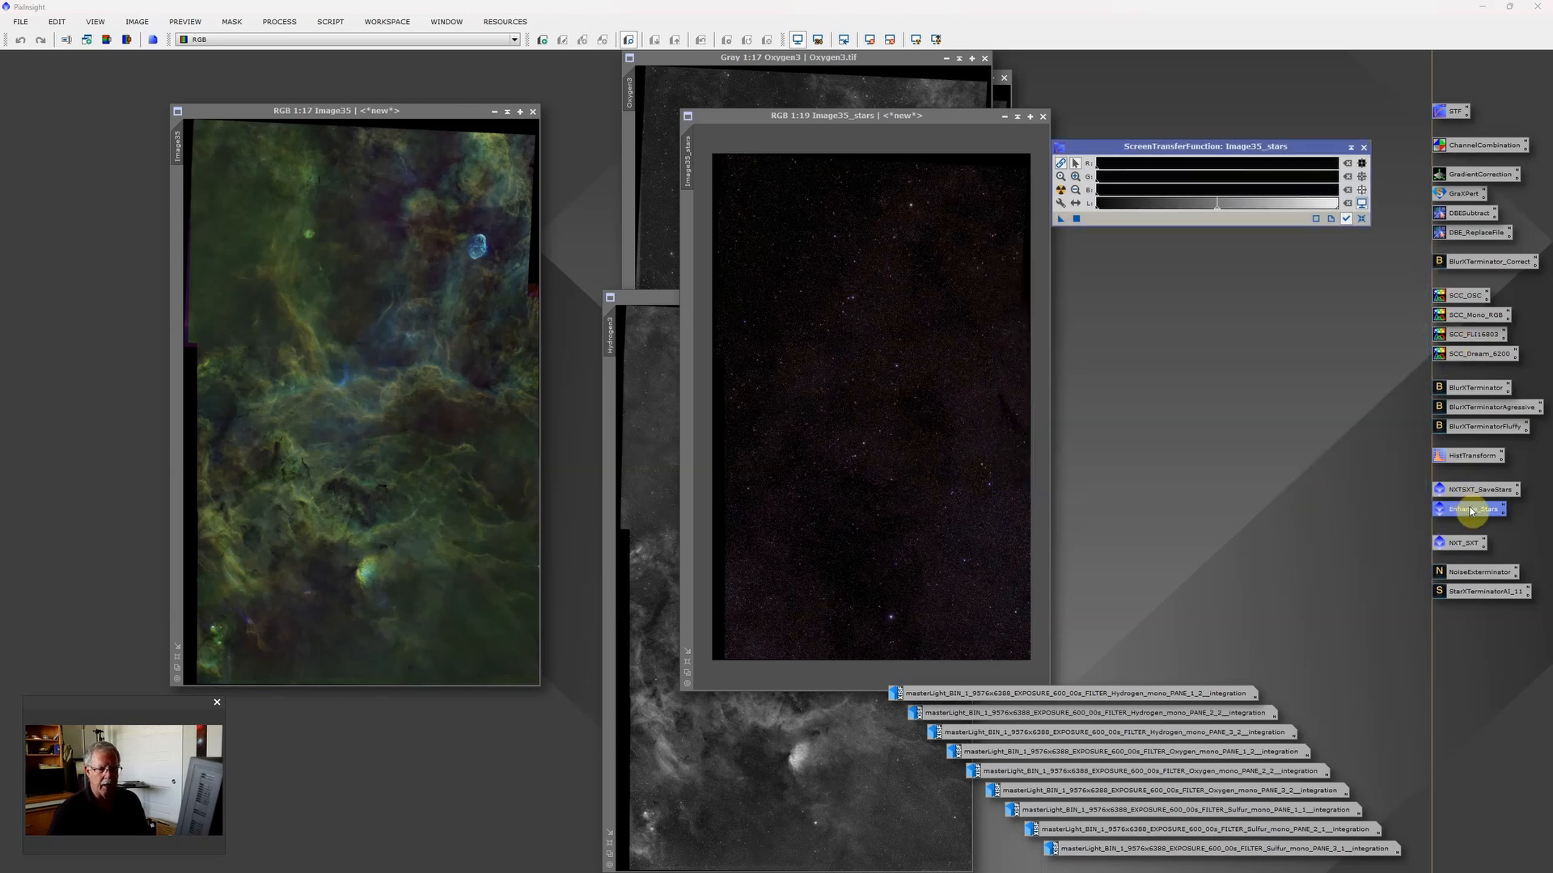
{"action": "left_click_drag", "start_coordinate": [1470, 511], "coordinate": [914, 360]}
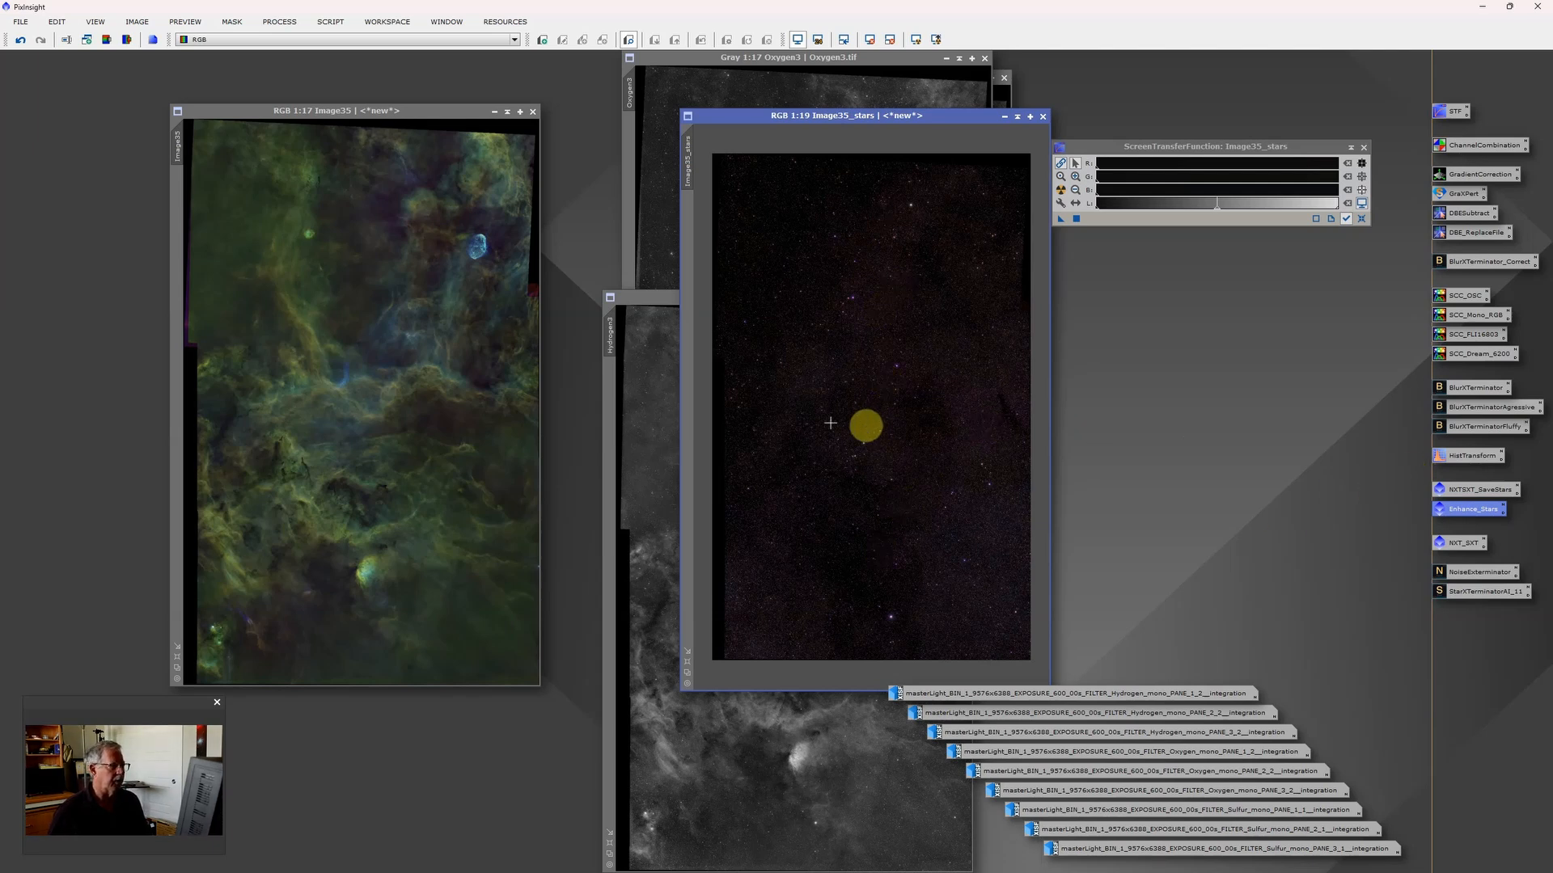
Save the Image35_stars image as a 16-bit uncompressed TIFF in the Crescent to Tulip folder under DATA (D:), Astro, NUC2 Data
{"action": "left_click", "coordinate": [23, 22]}
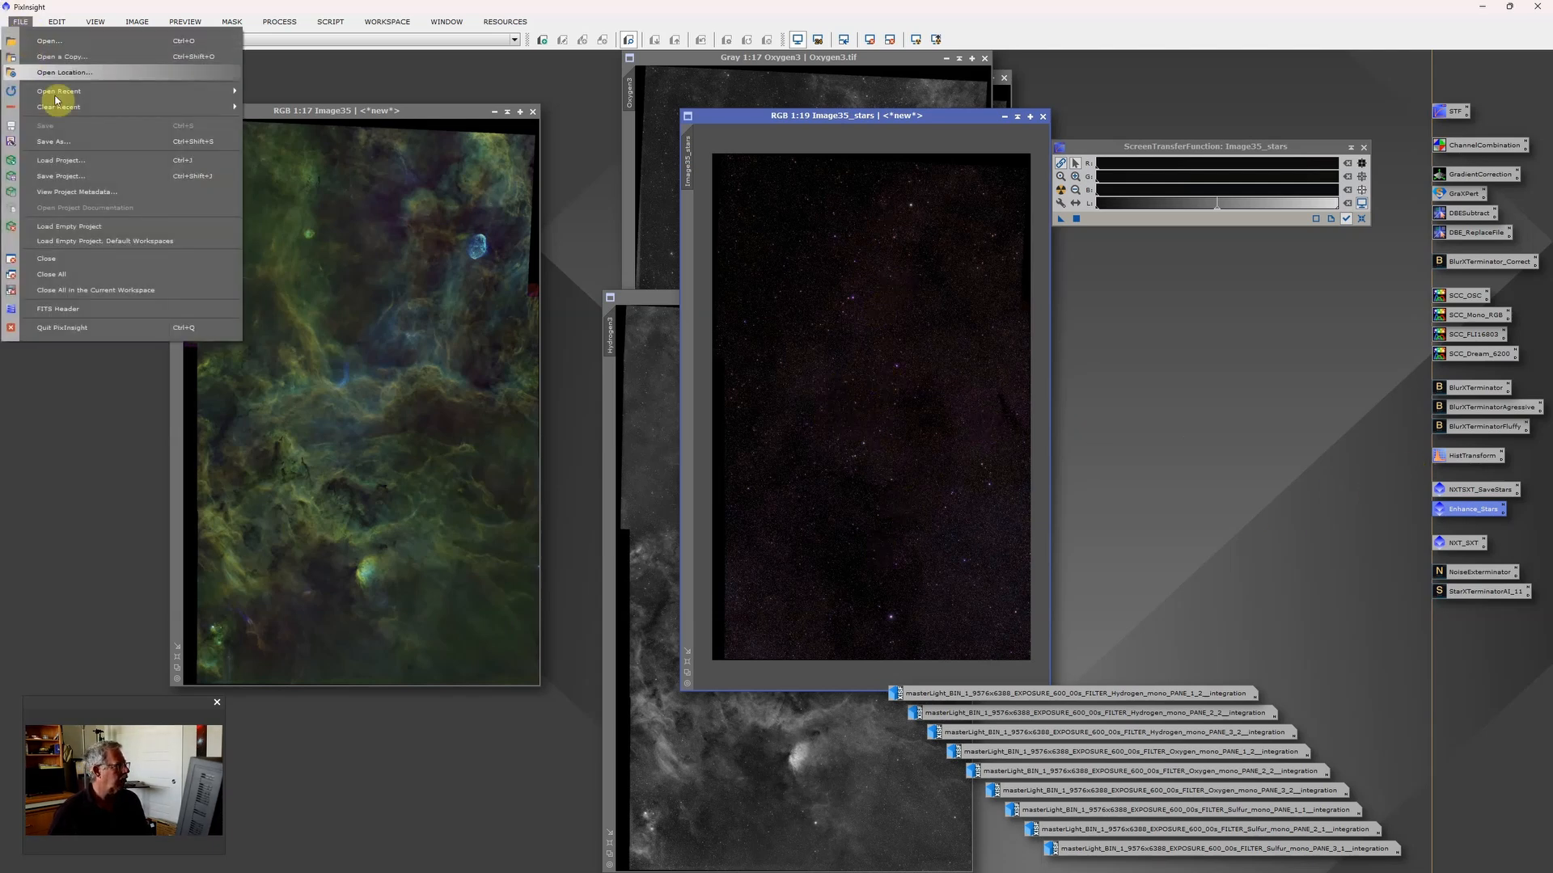
{"action": "left_click", "coordinate": [63, 145]}
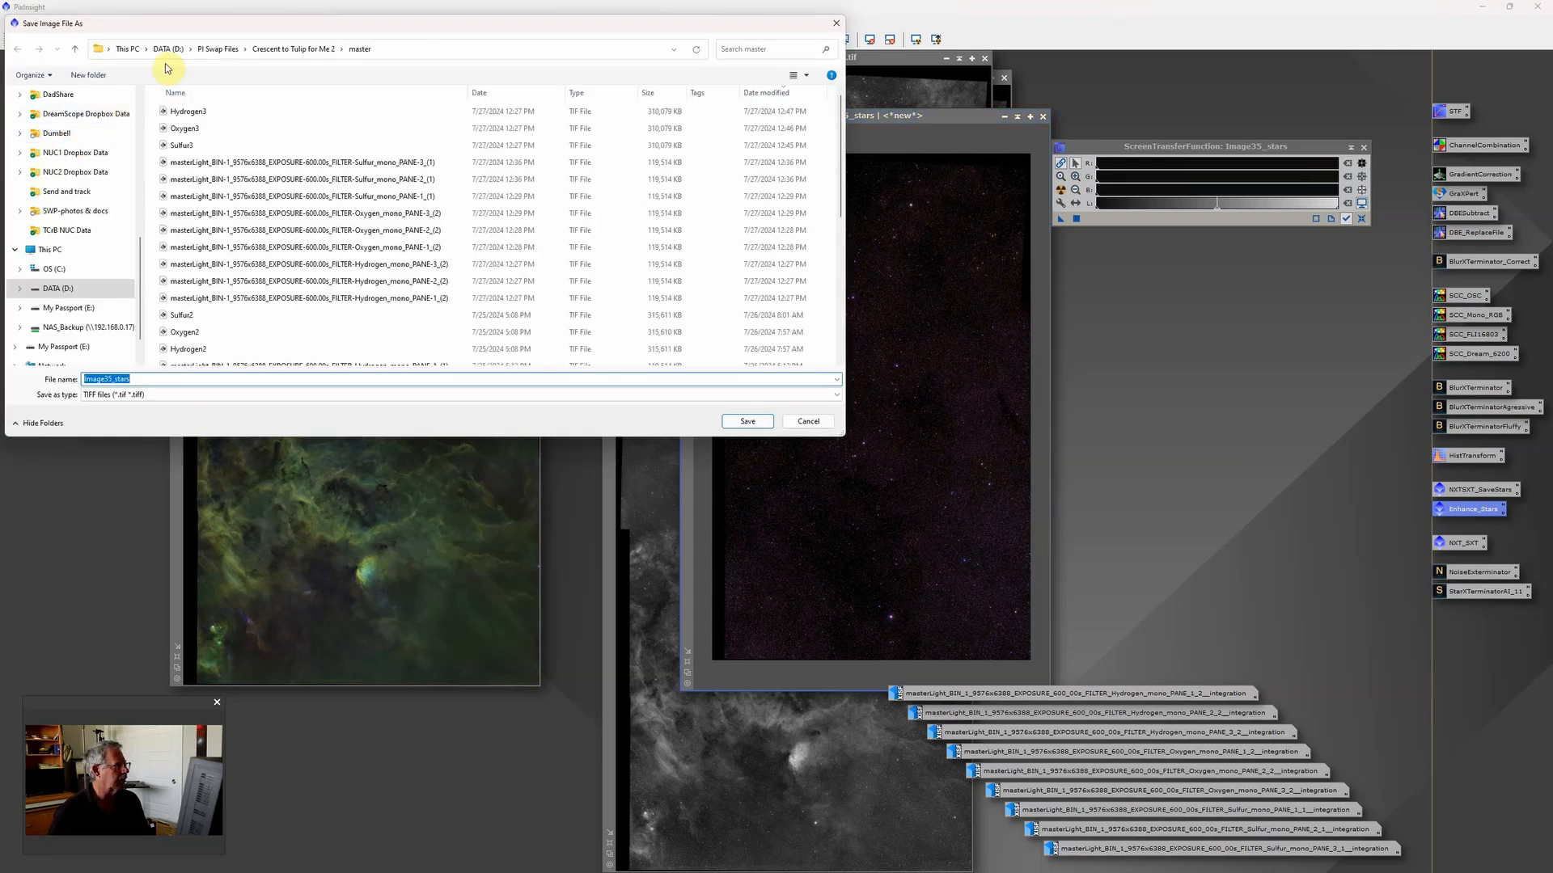
{"action": "left_click", "coordinate": [168, 49]}
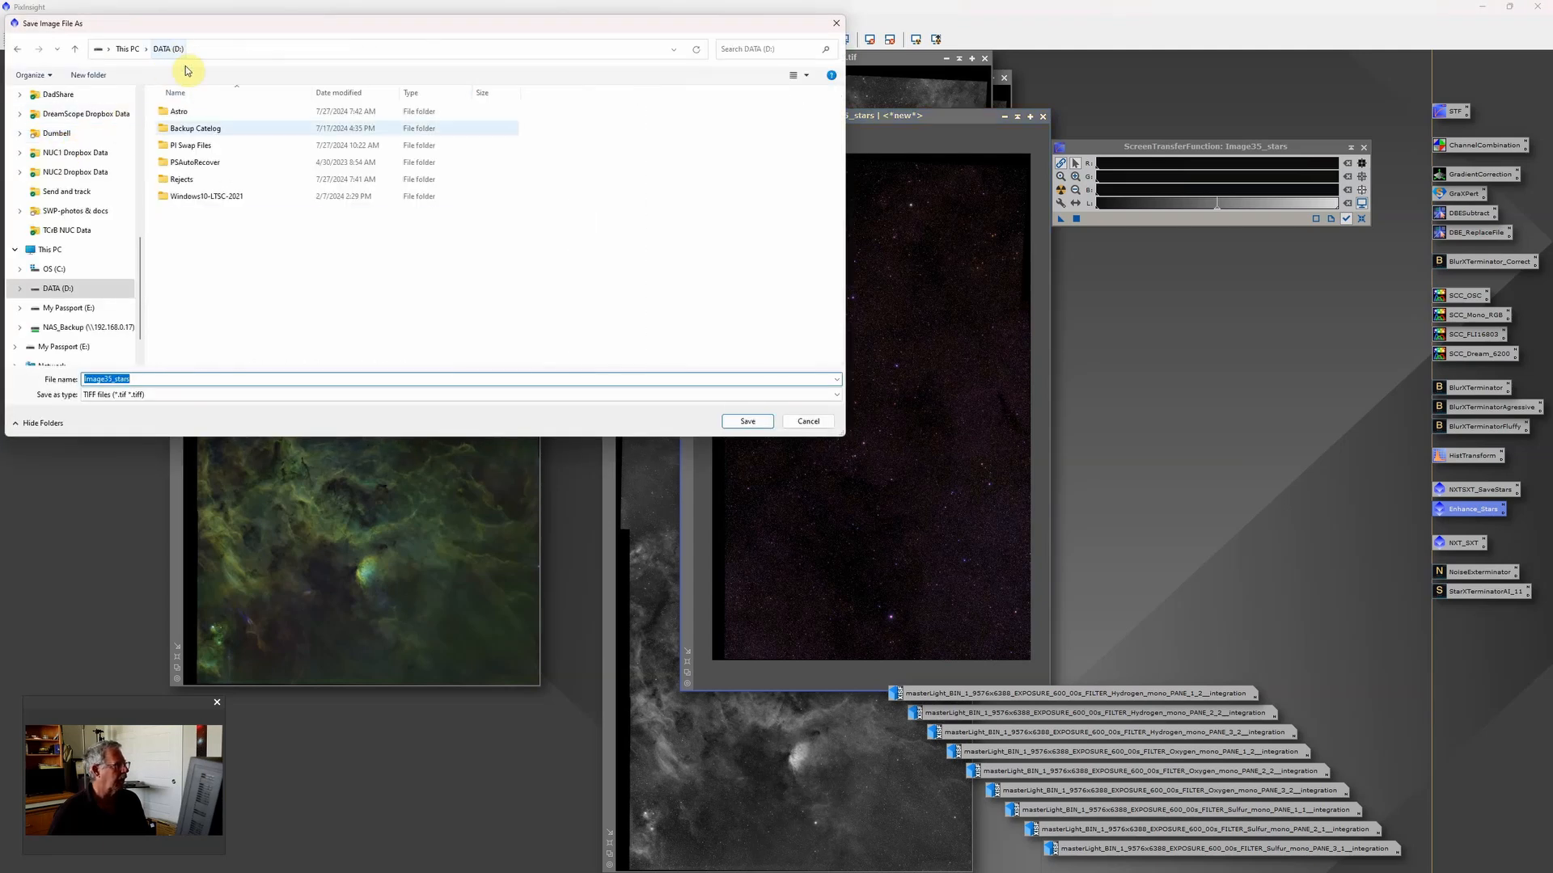
{"action": "double_click", "coordinate": [201, 119]}
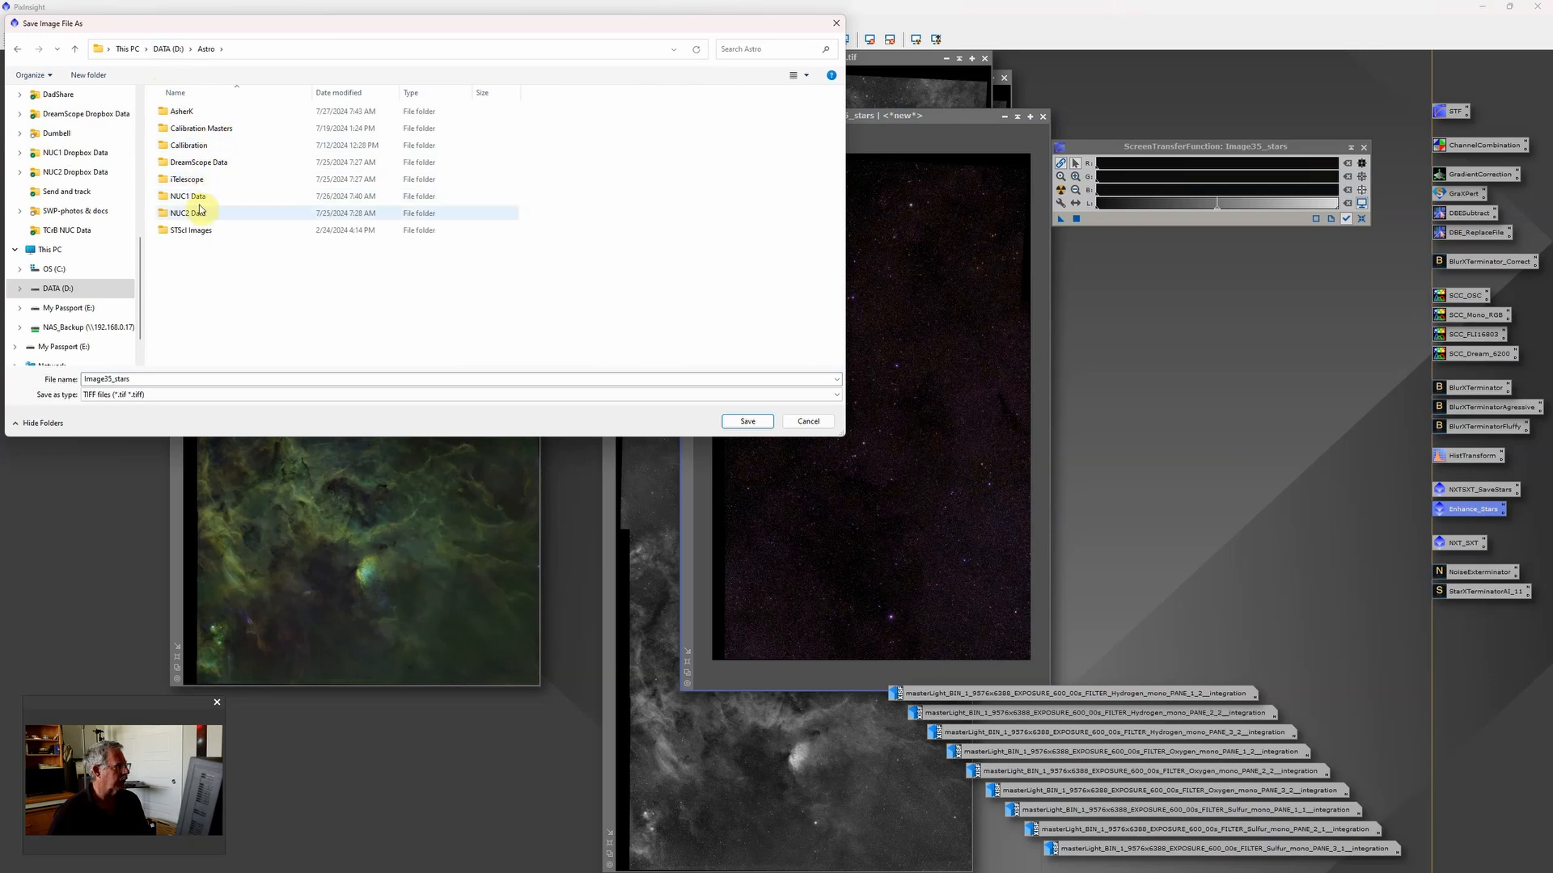
{"action": "double_click", "coordinate": [200, 212]}
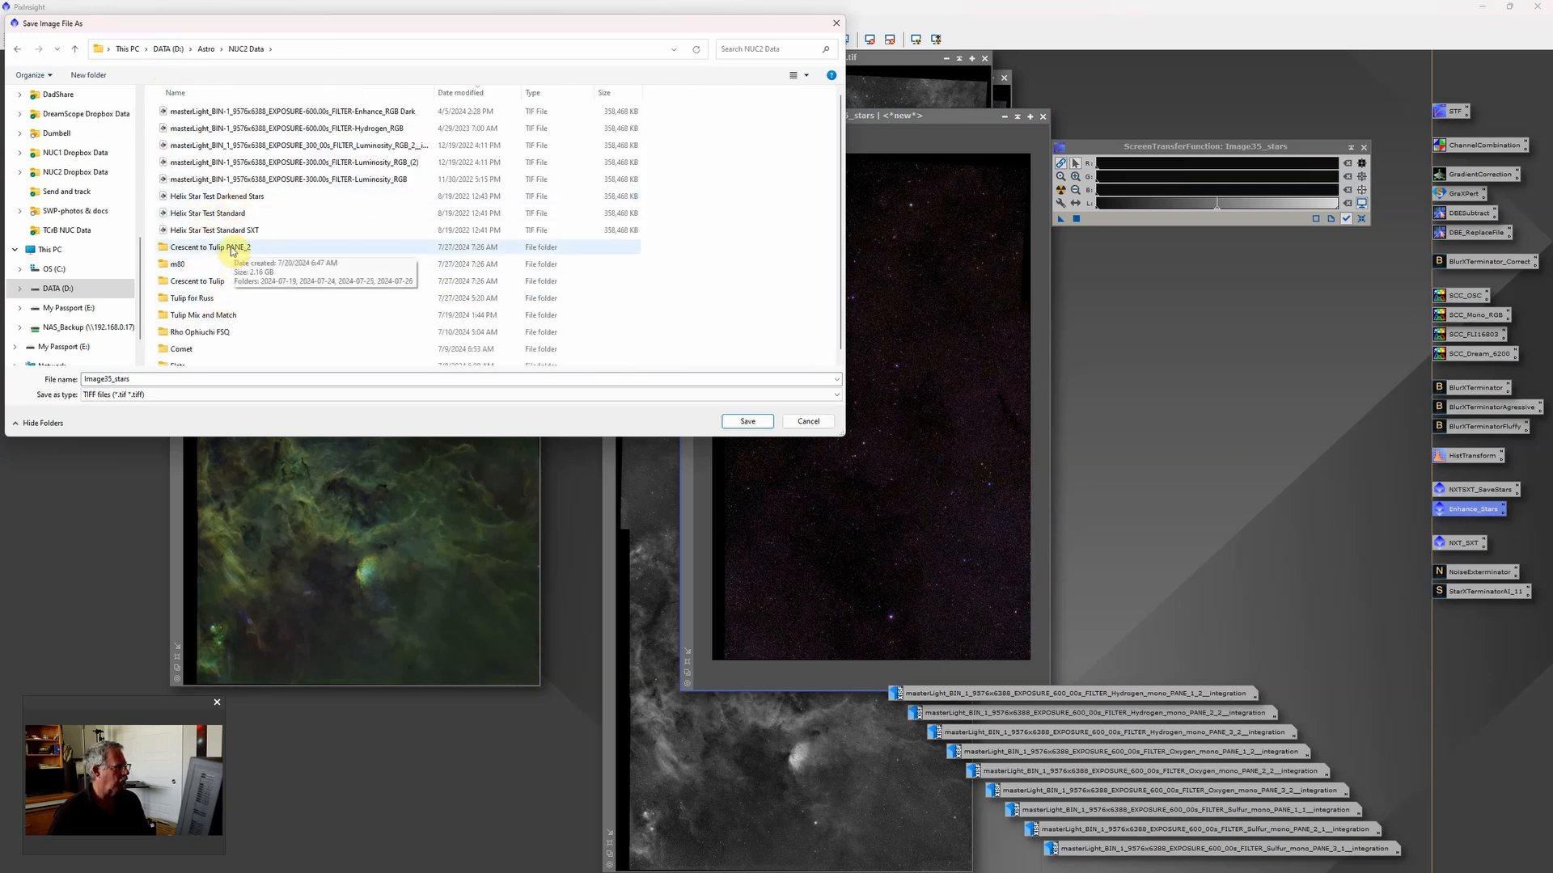
{"action": "double_click", "coordinate": [232, 249]}
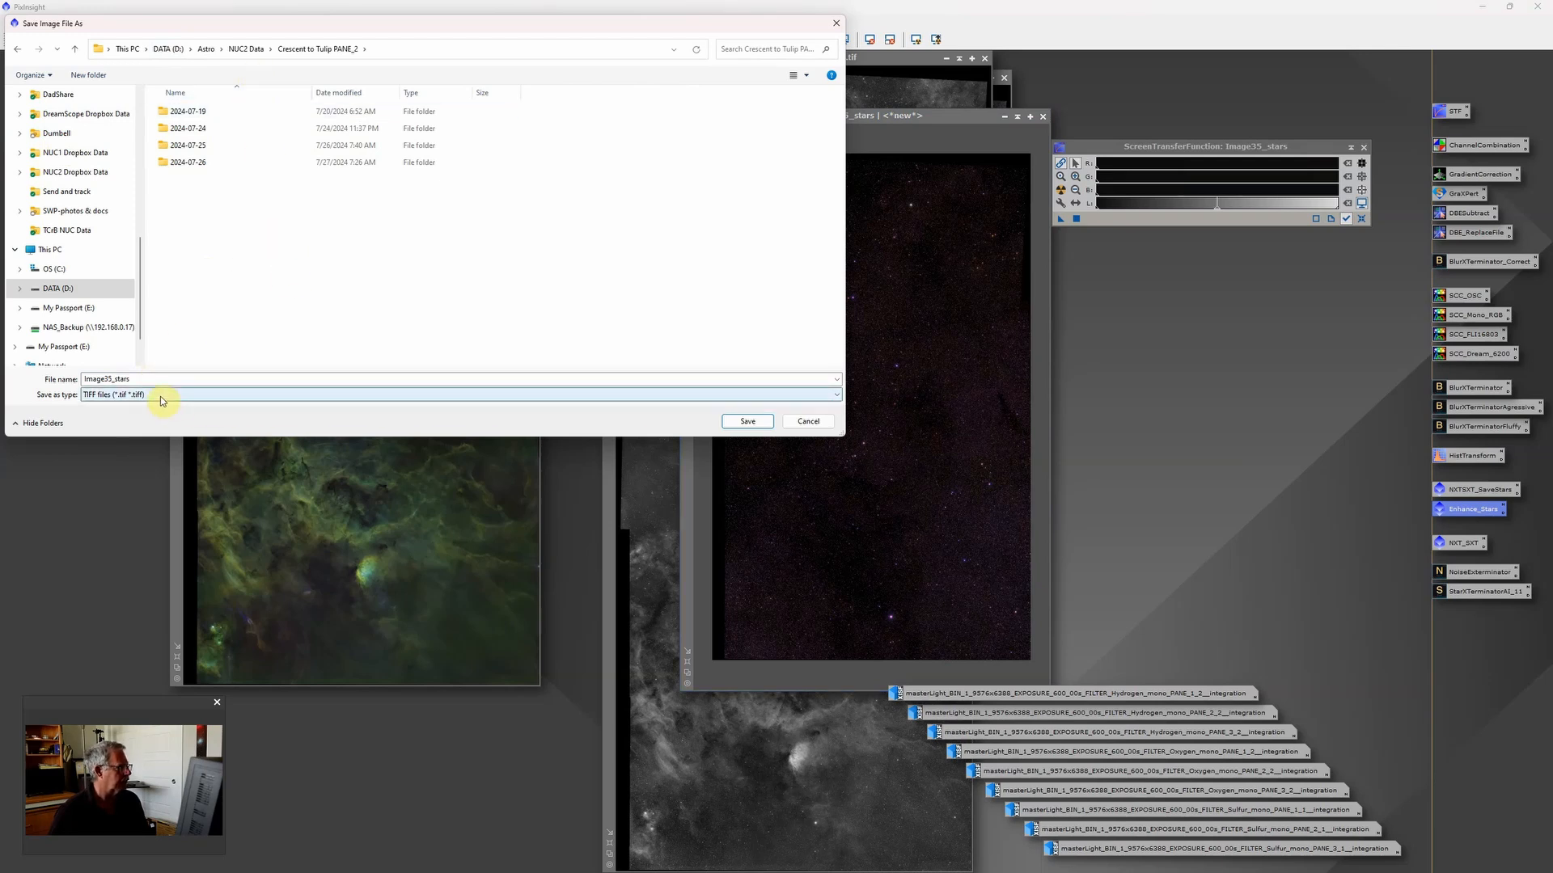
{"action": "left_click", "coordinate": [247, 50]}
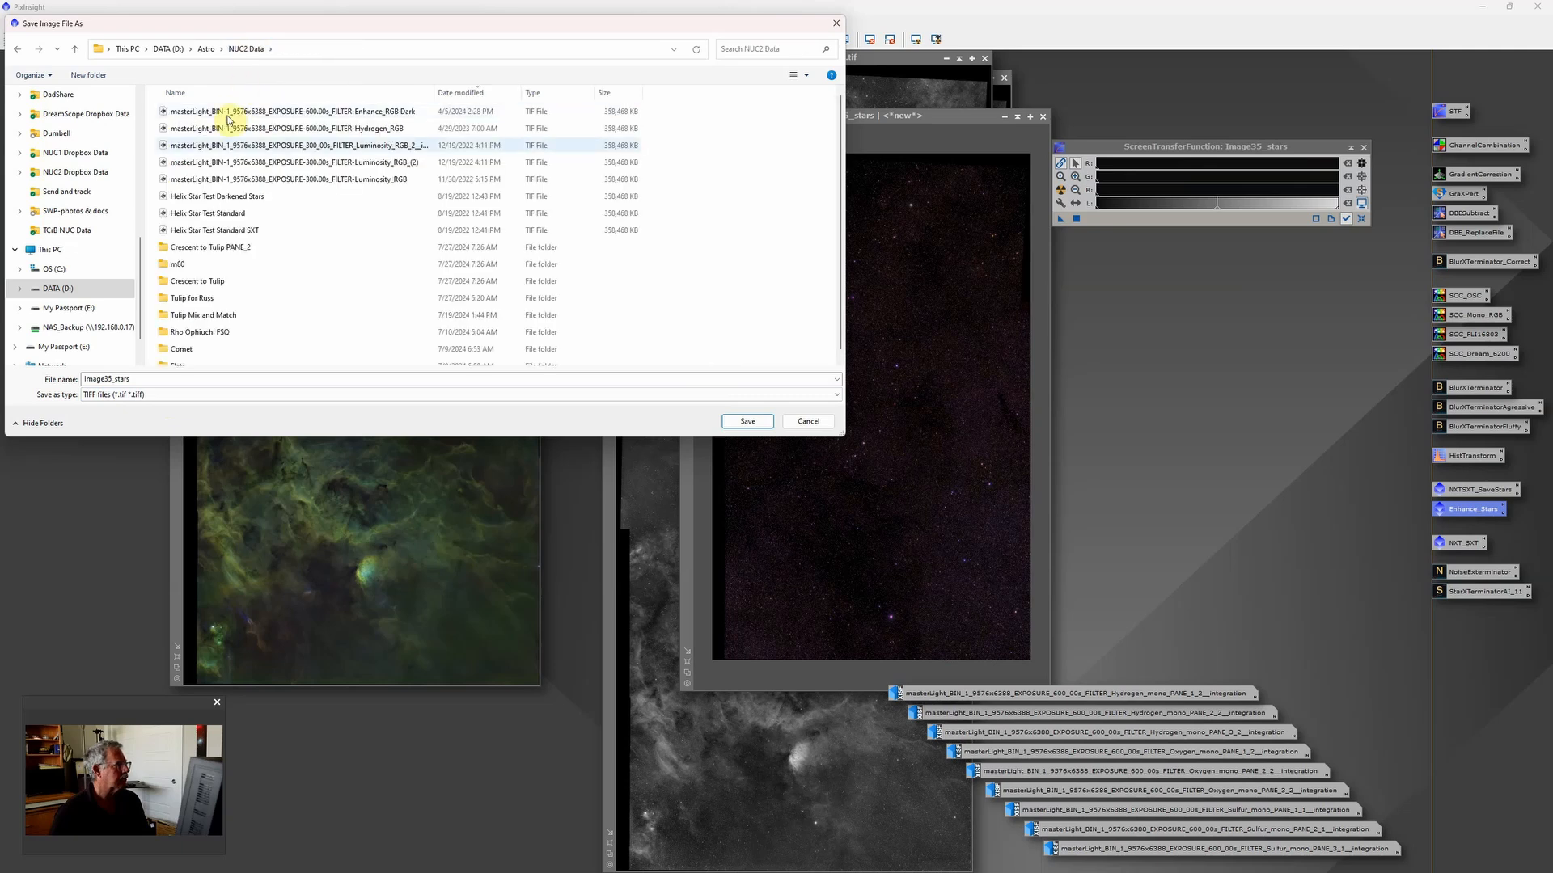
{"action": "double_click", "coordinate": [217, 285]}
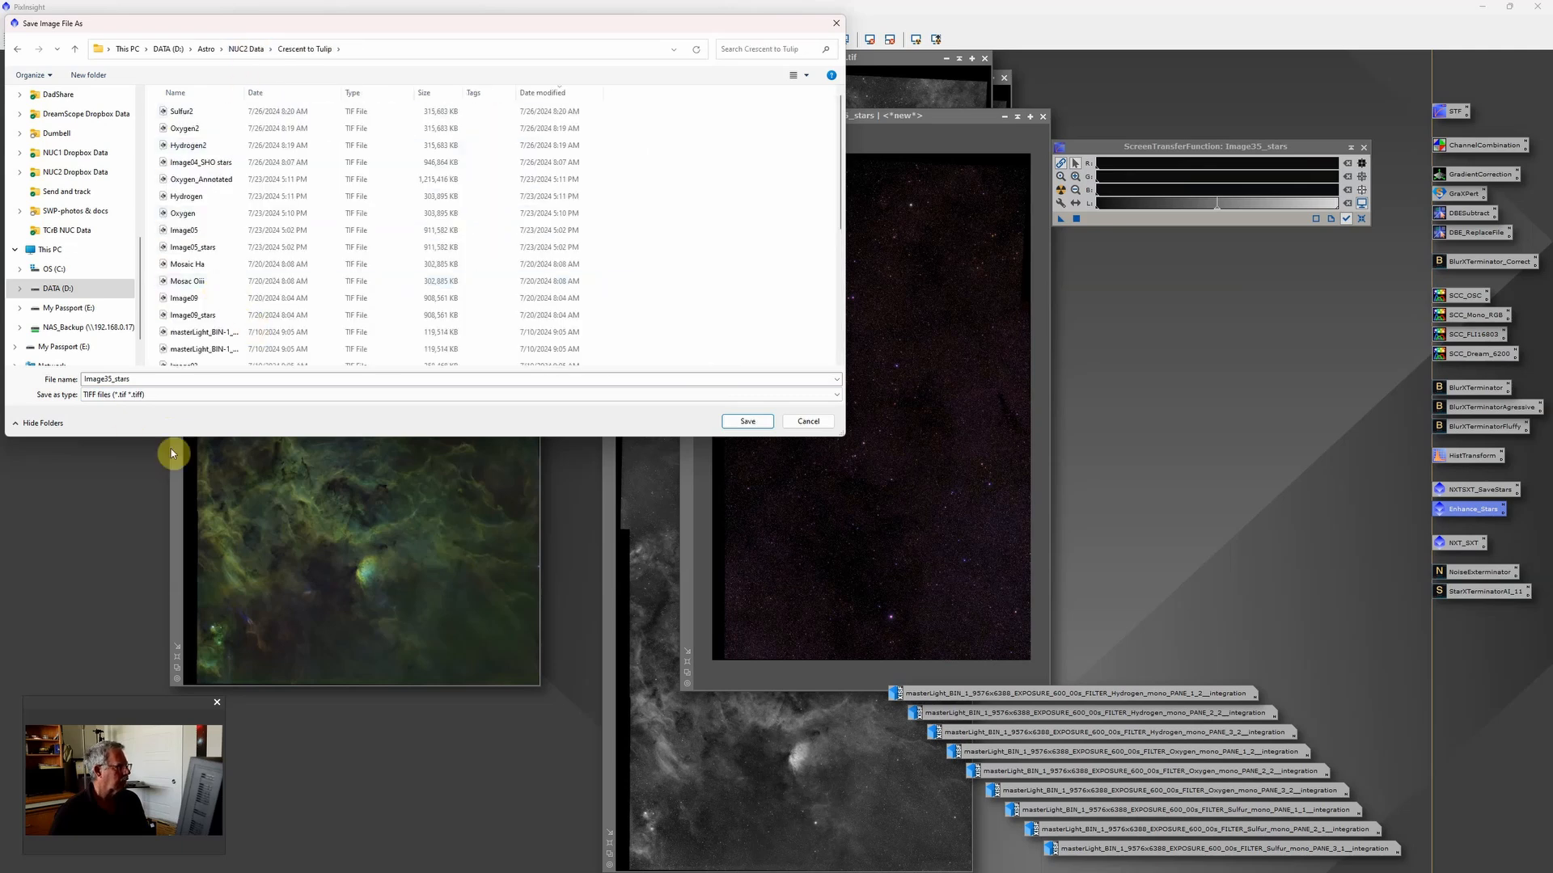
{"action": "left_click", "coordinate": [748, 422]}
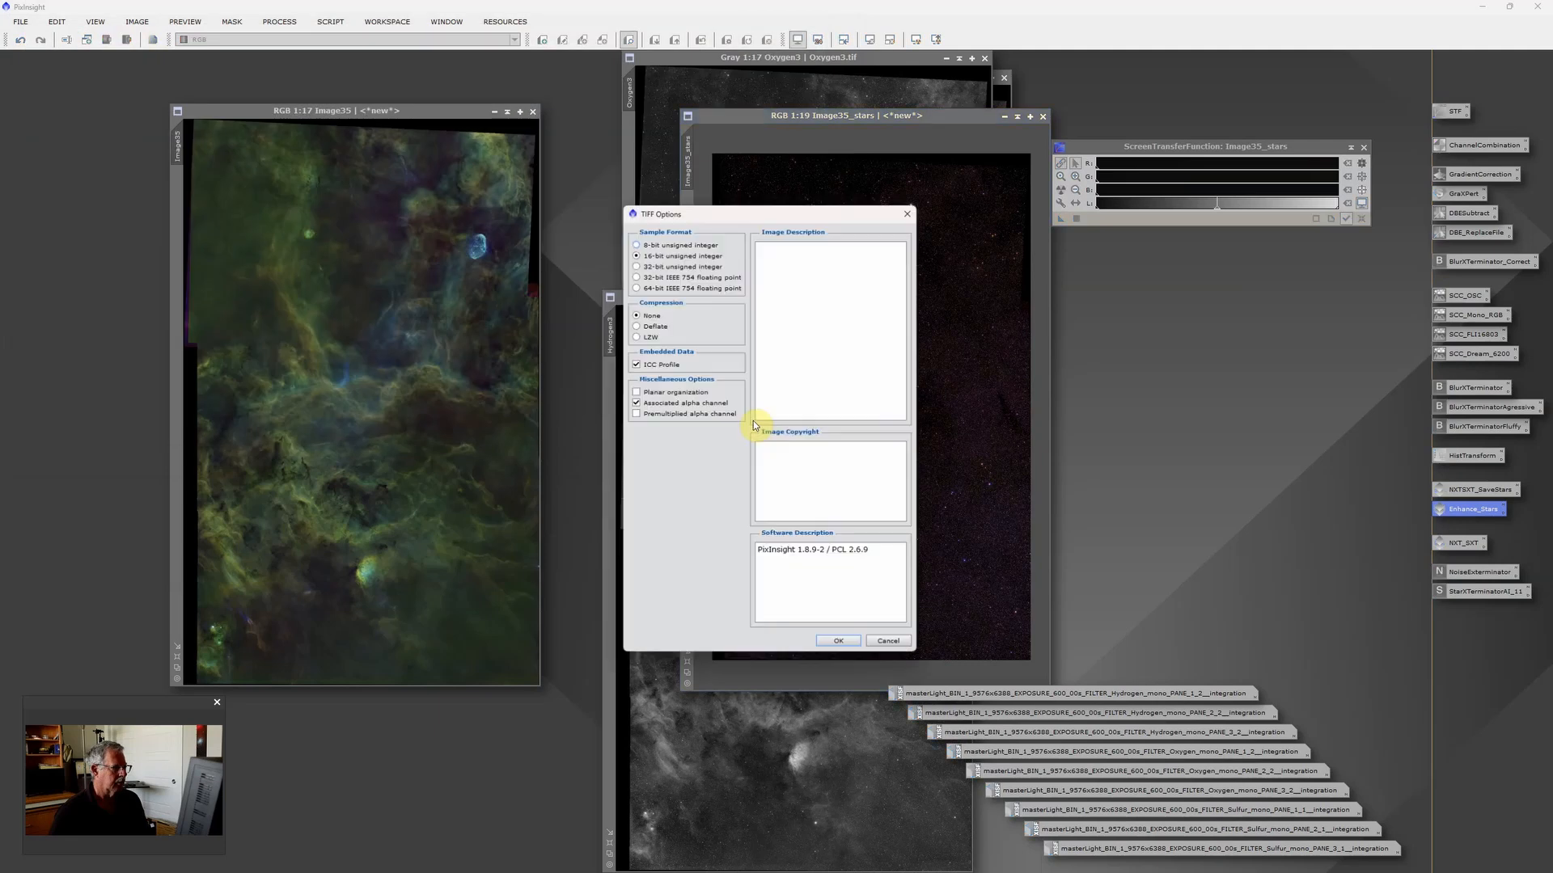
{"action": "left_click", "coordinate": [841, 644]}
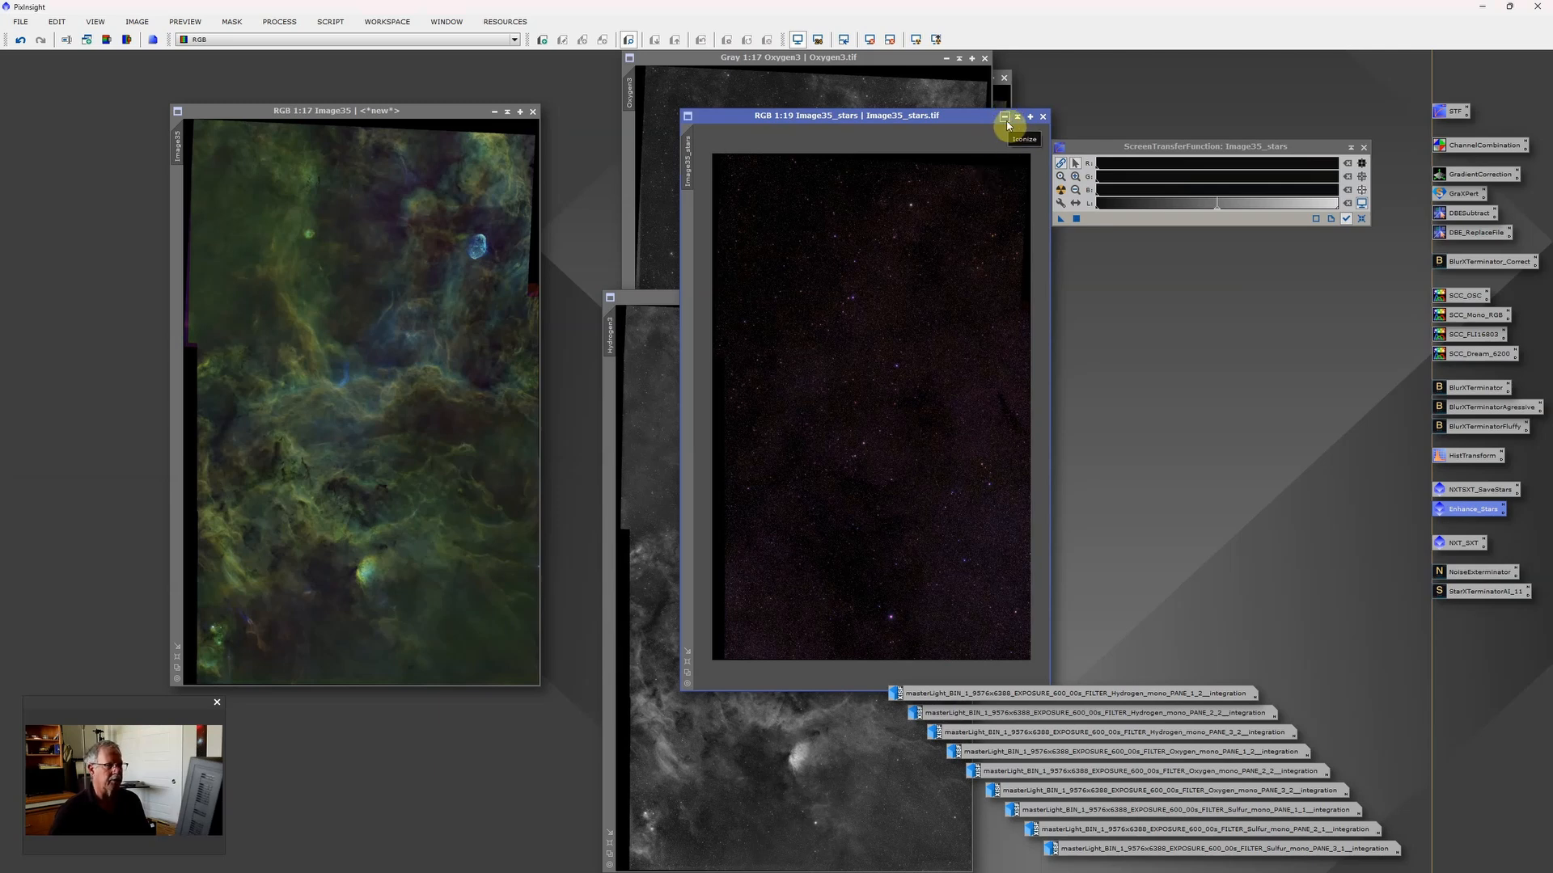
Minimize Image35_stars and Image35, park their icons together below the workspace images, and move the Hydrogen3 image clear of the others
{"action": "left_click", "coordinate": [1004, 117]}
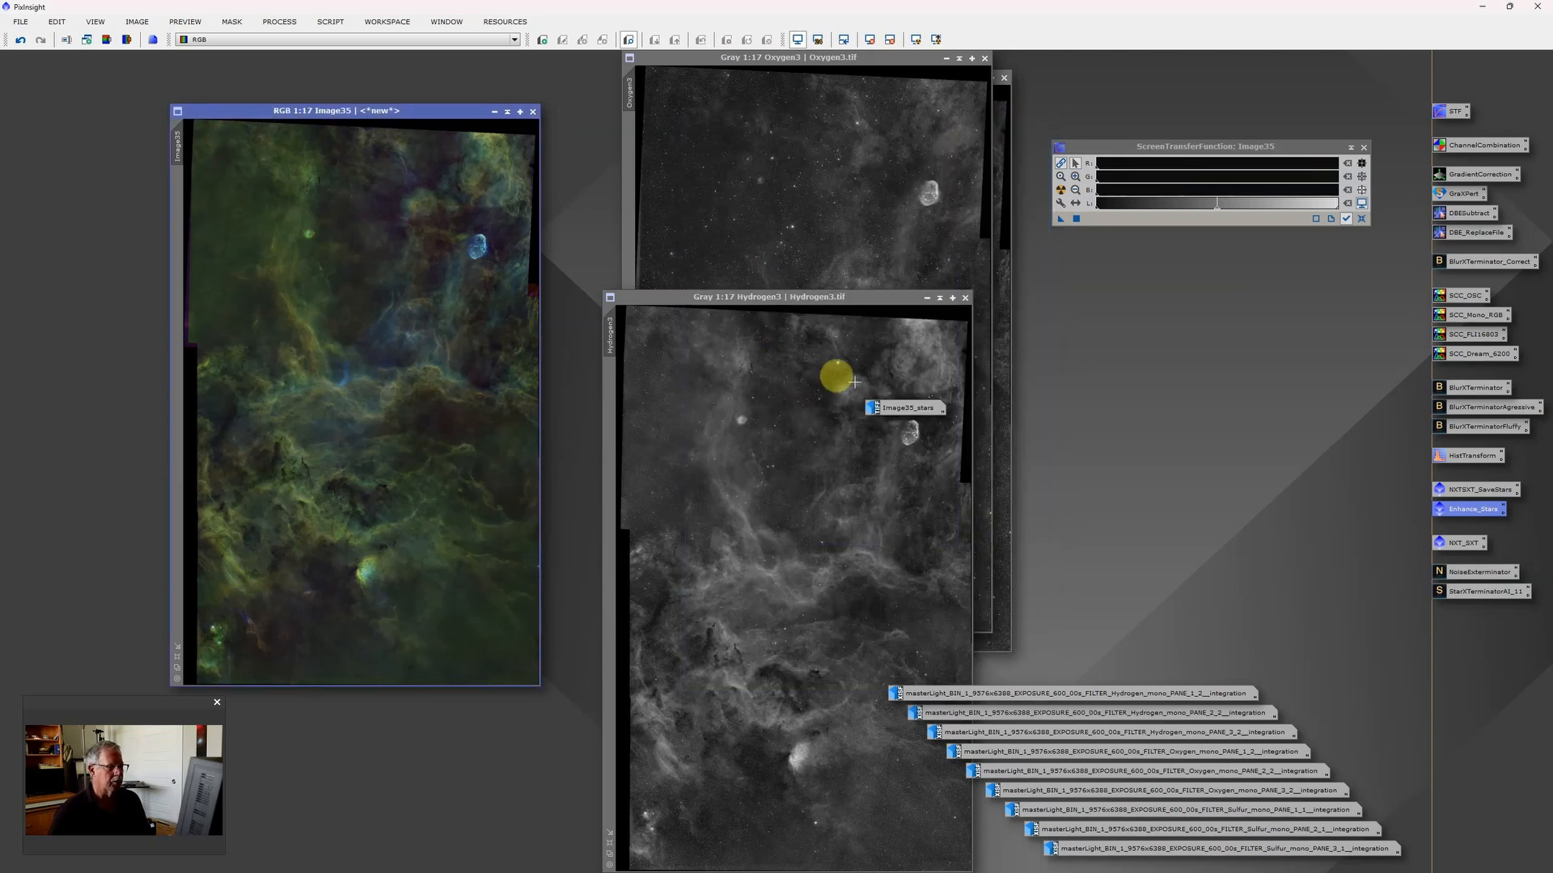
{"action": "left_click_drag", "start_coordinate": [901, 409], "coordinate": [392, 811]}
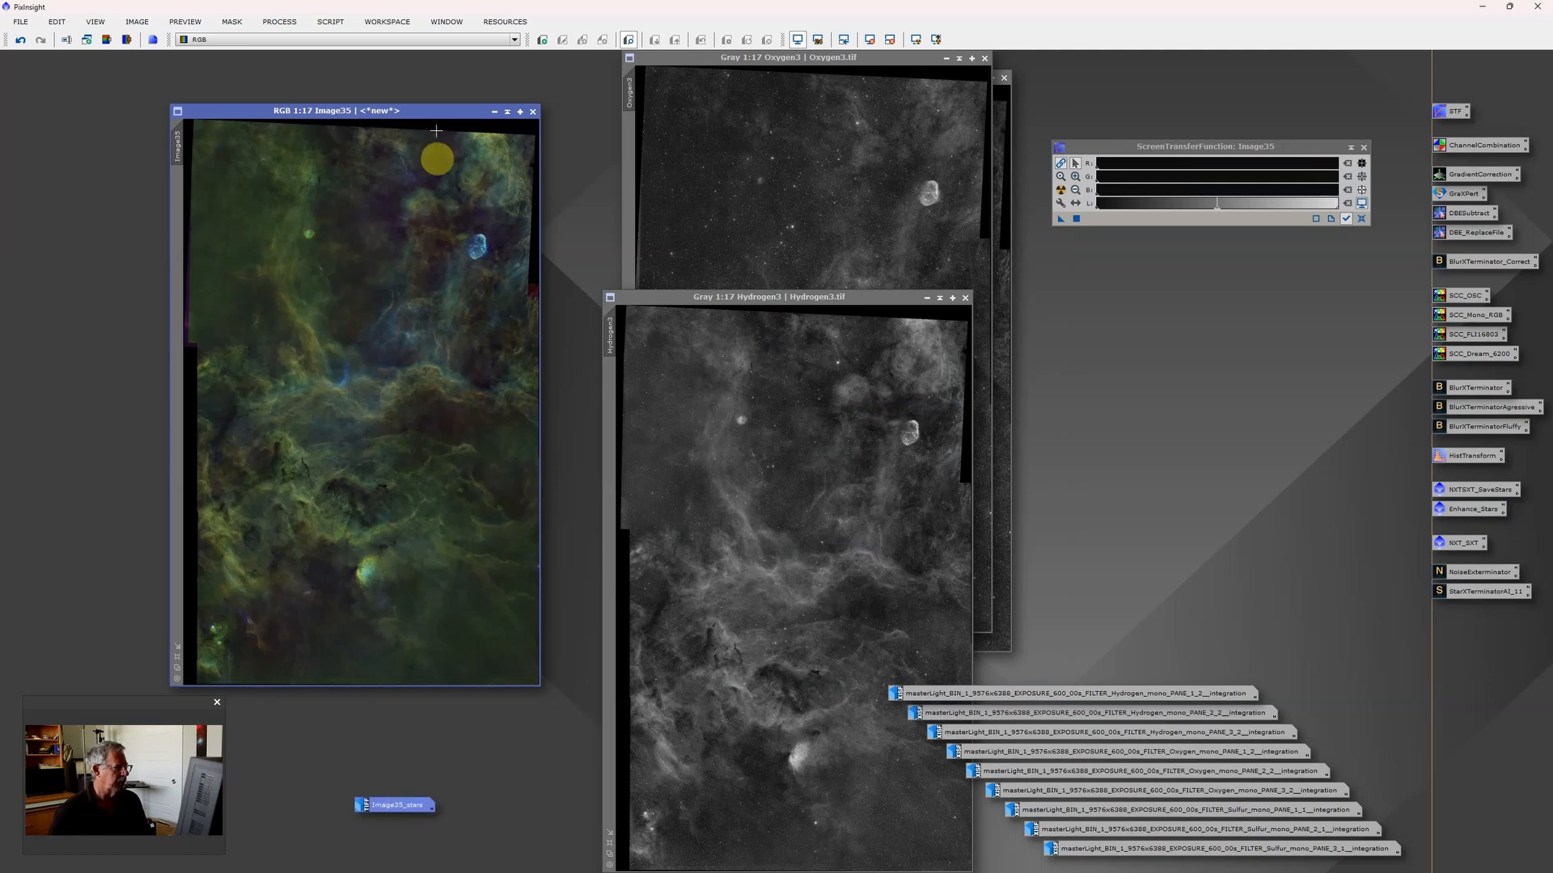
{"action": "left_click", "coordinate": [494, 120]}
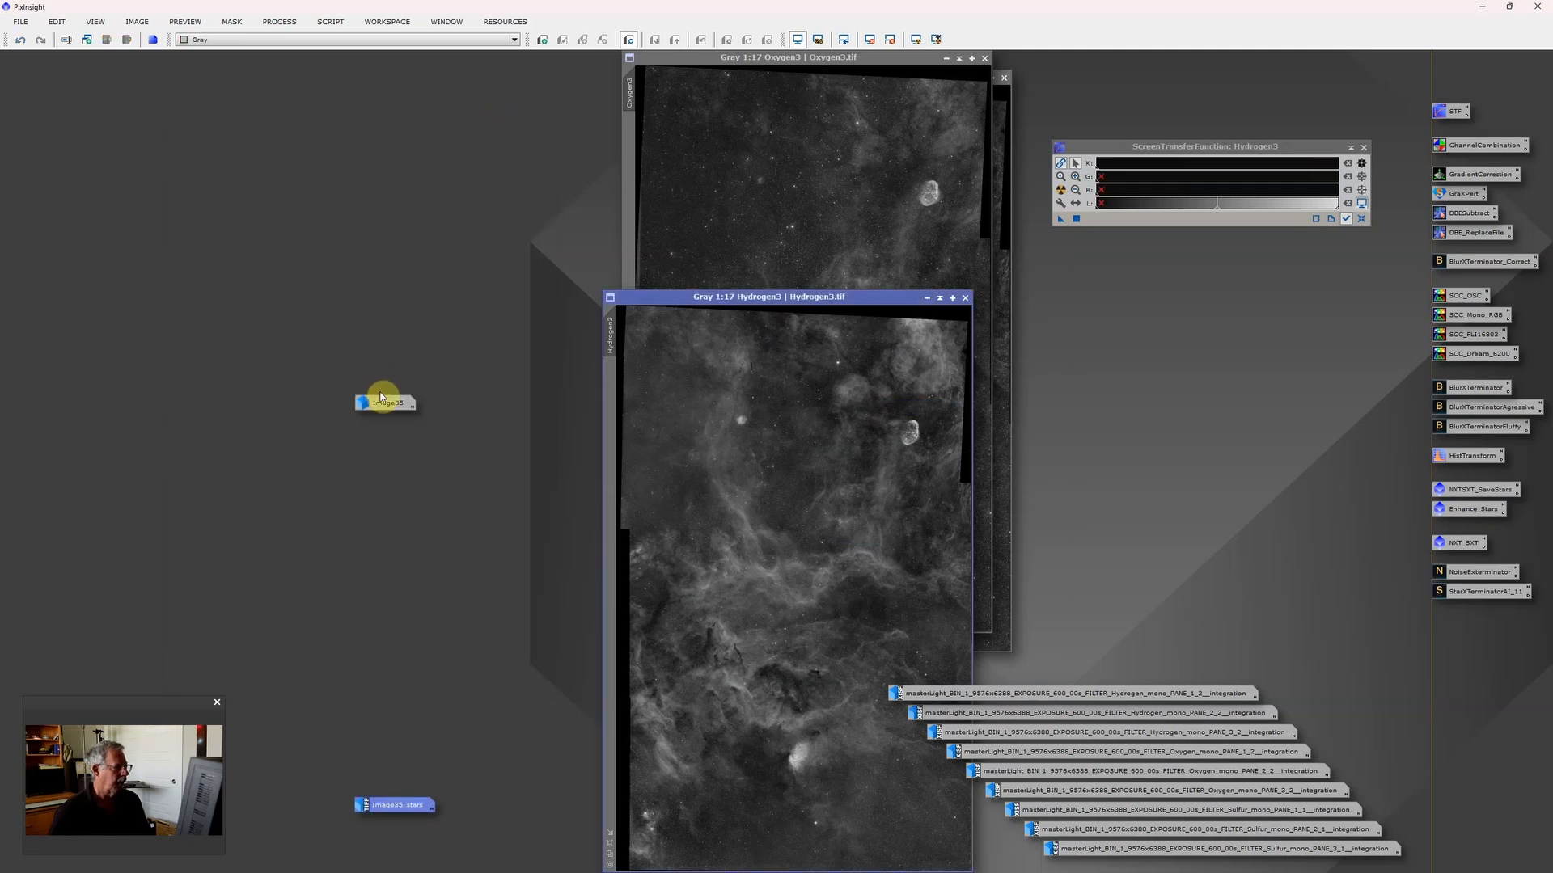
{"action": "left_click_drag", "start_coordinate": [381, 402], "coordinate": [393, 776]}
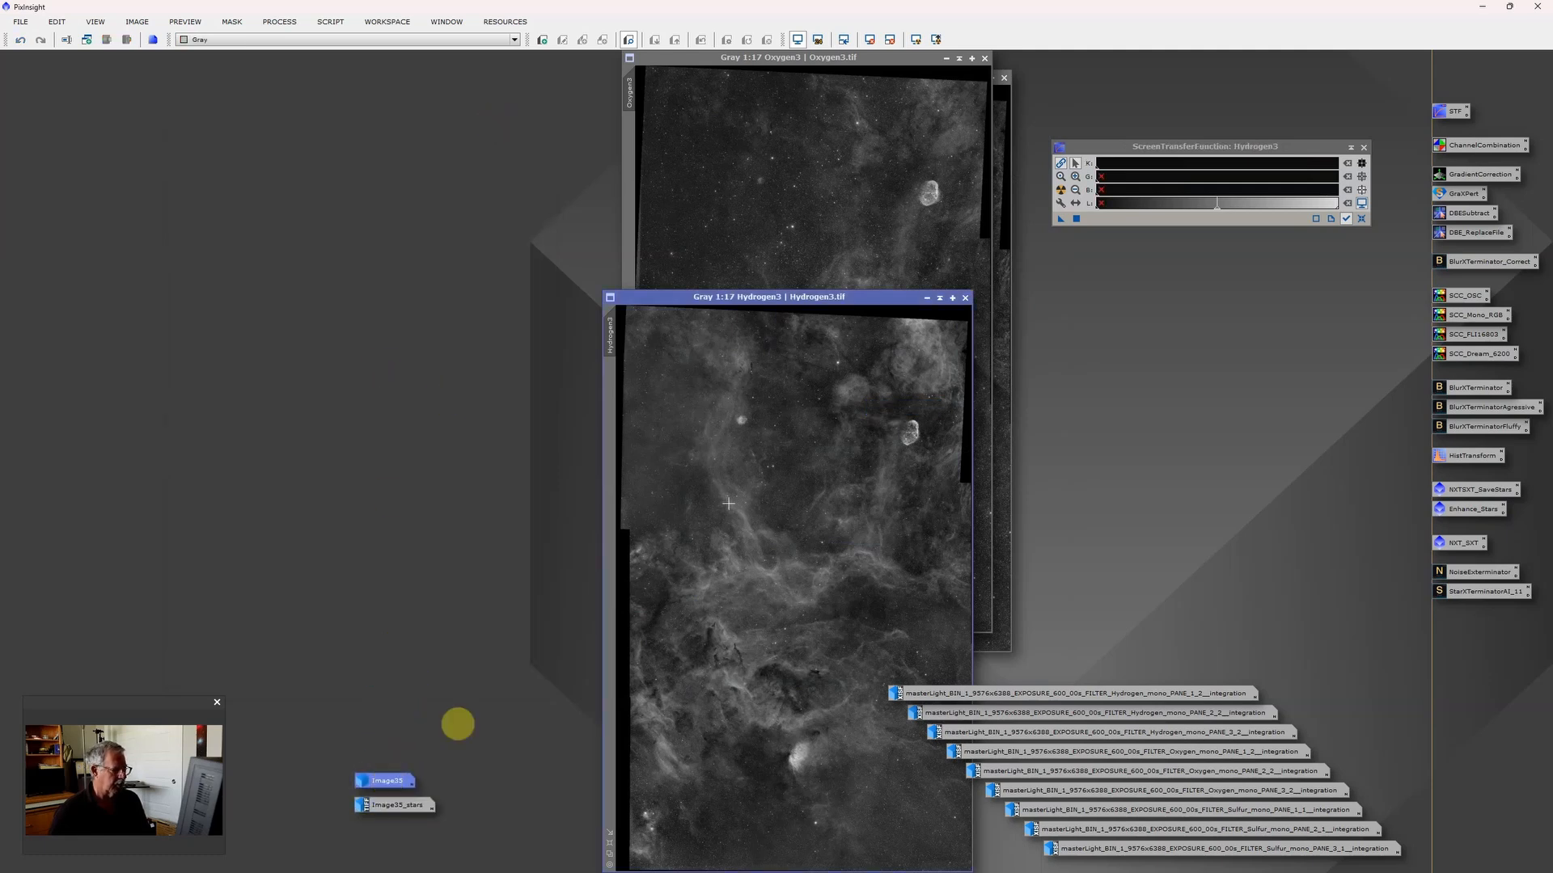
{"action": "left_click_drag", "start_coordinate": [831, 297], "coordinate": [455, 102]}
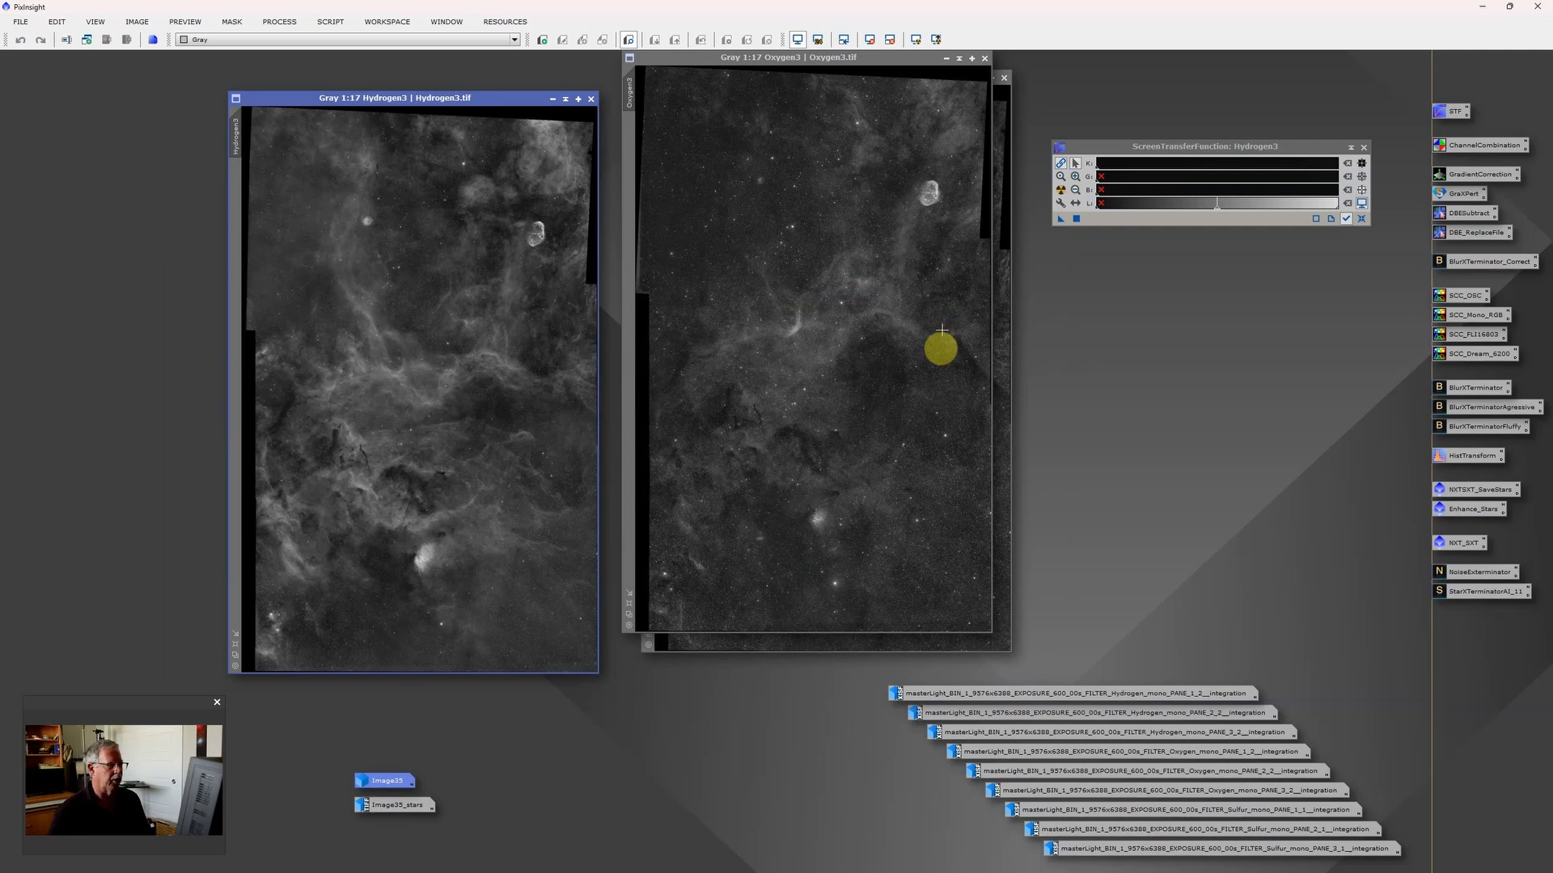
Reset the ImageContainer, add the Hydrogen3, Oxygen3 and Sulfur3 views to it, and run the NXT_SXT process container on them
{"action": "right_click", "coordinate": [1172, 328]}
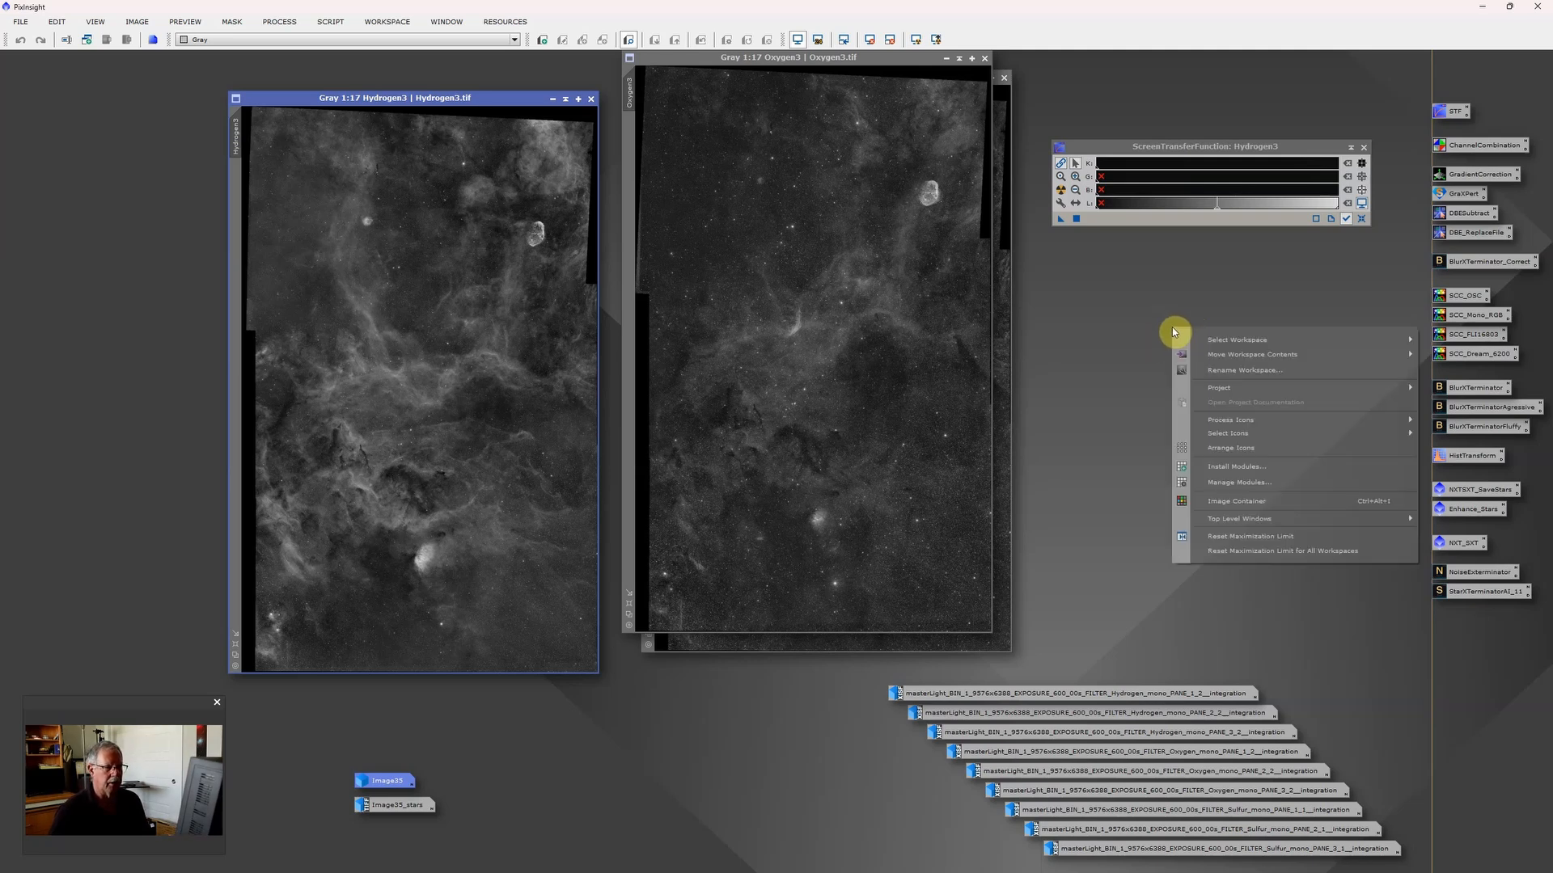
{"action": "left_click", "coordinate": [1225, 503]}
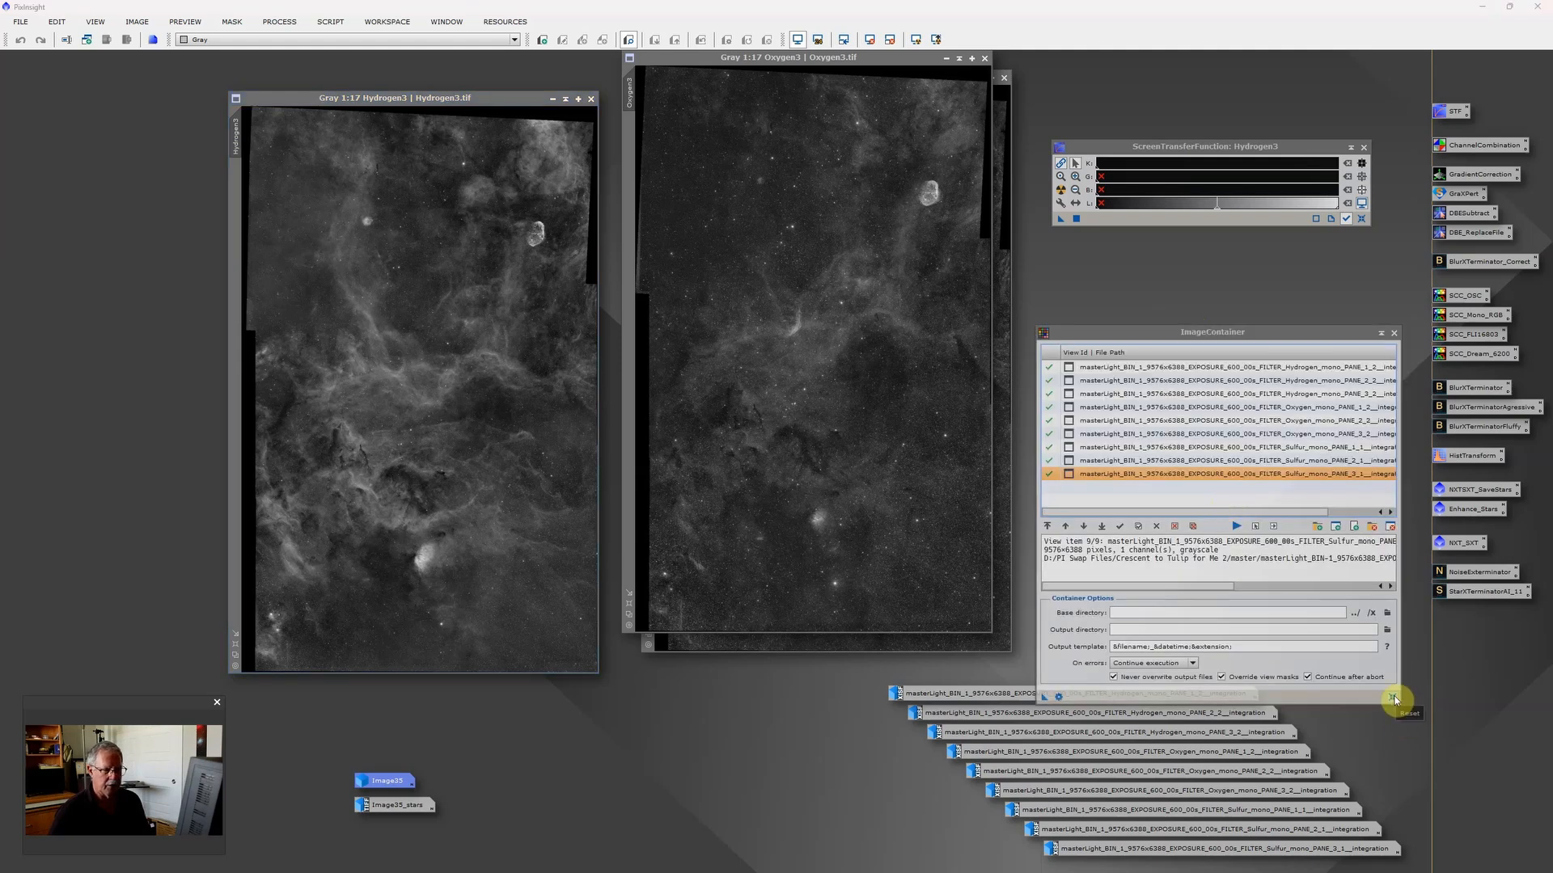
{"action": "left_click", "coordinate": [1393, 698]}
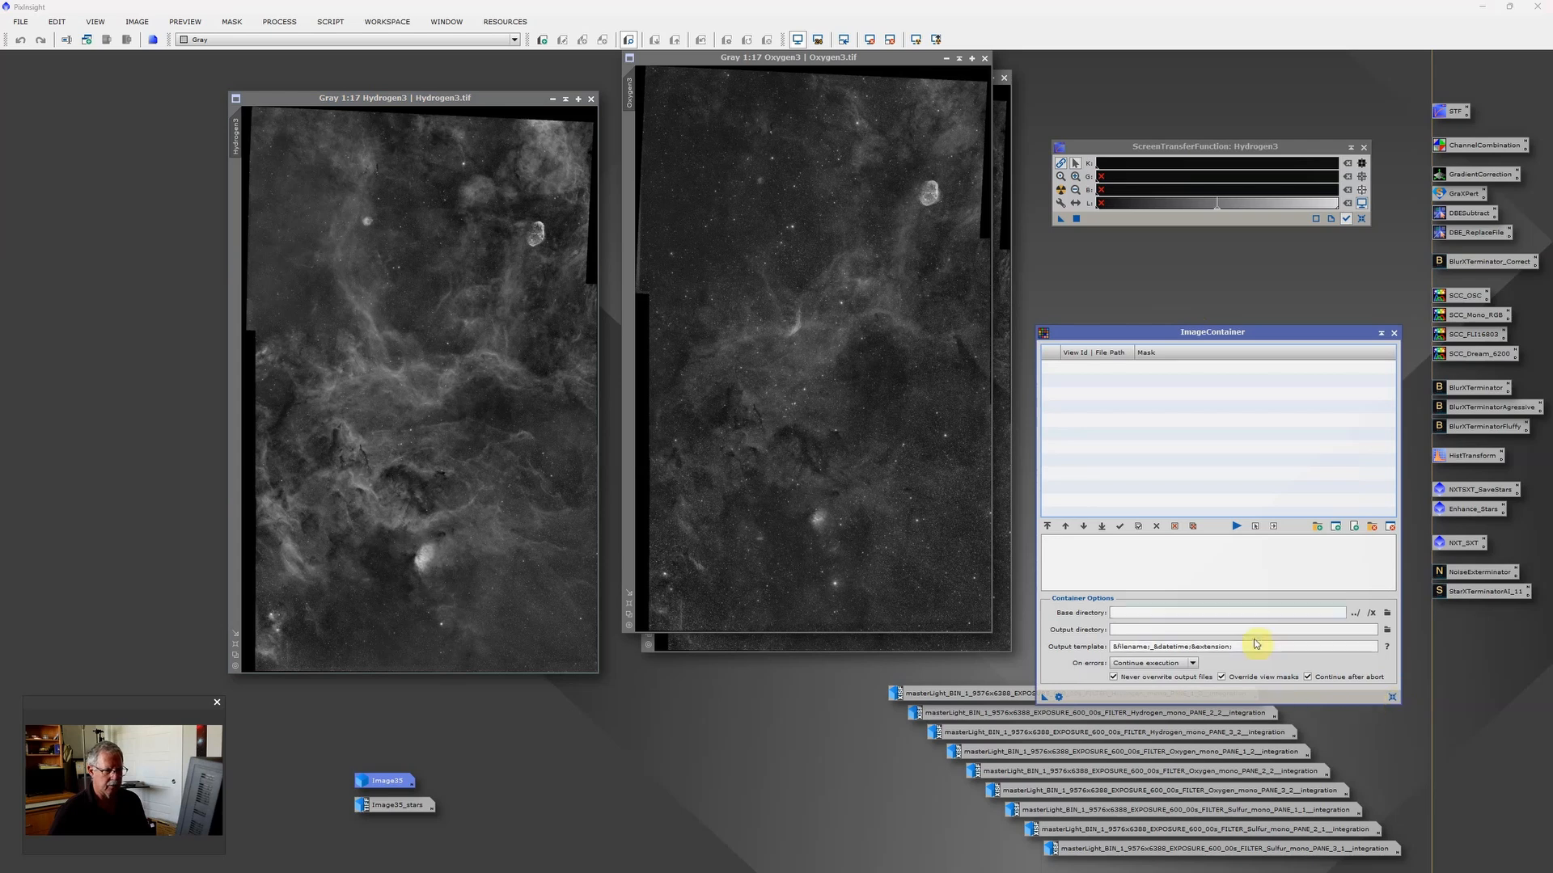
{"action": "left_click", "coordinate": [1337, 529]}
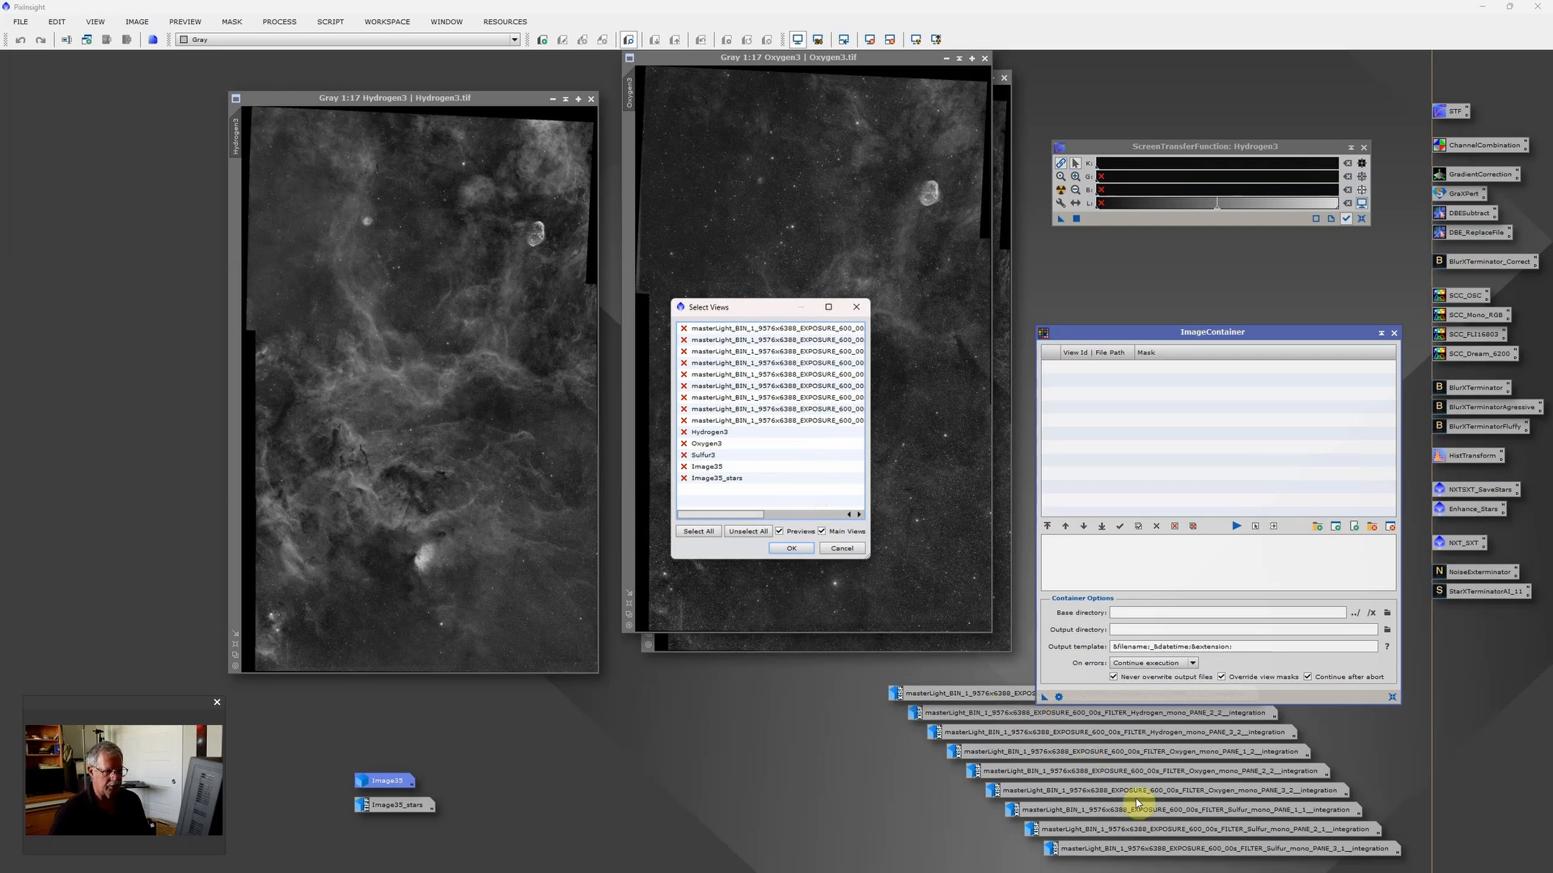
{"action": "left_click", "coordinate": [711, 433]}
{"action": "left_click", "coordinate": [712, 444]}
{"action": "left_click", "coordinate": [712, 456]}
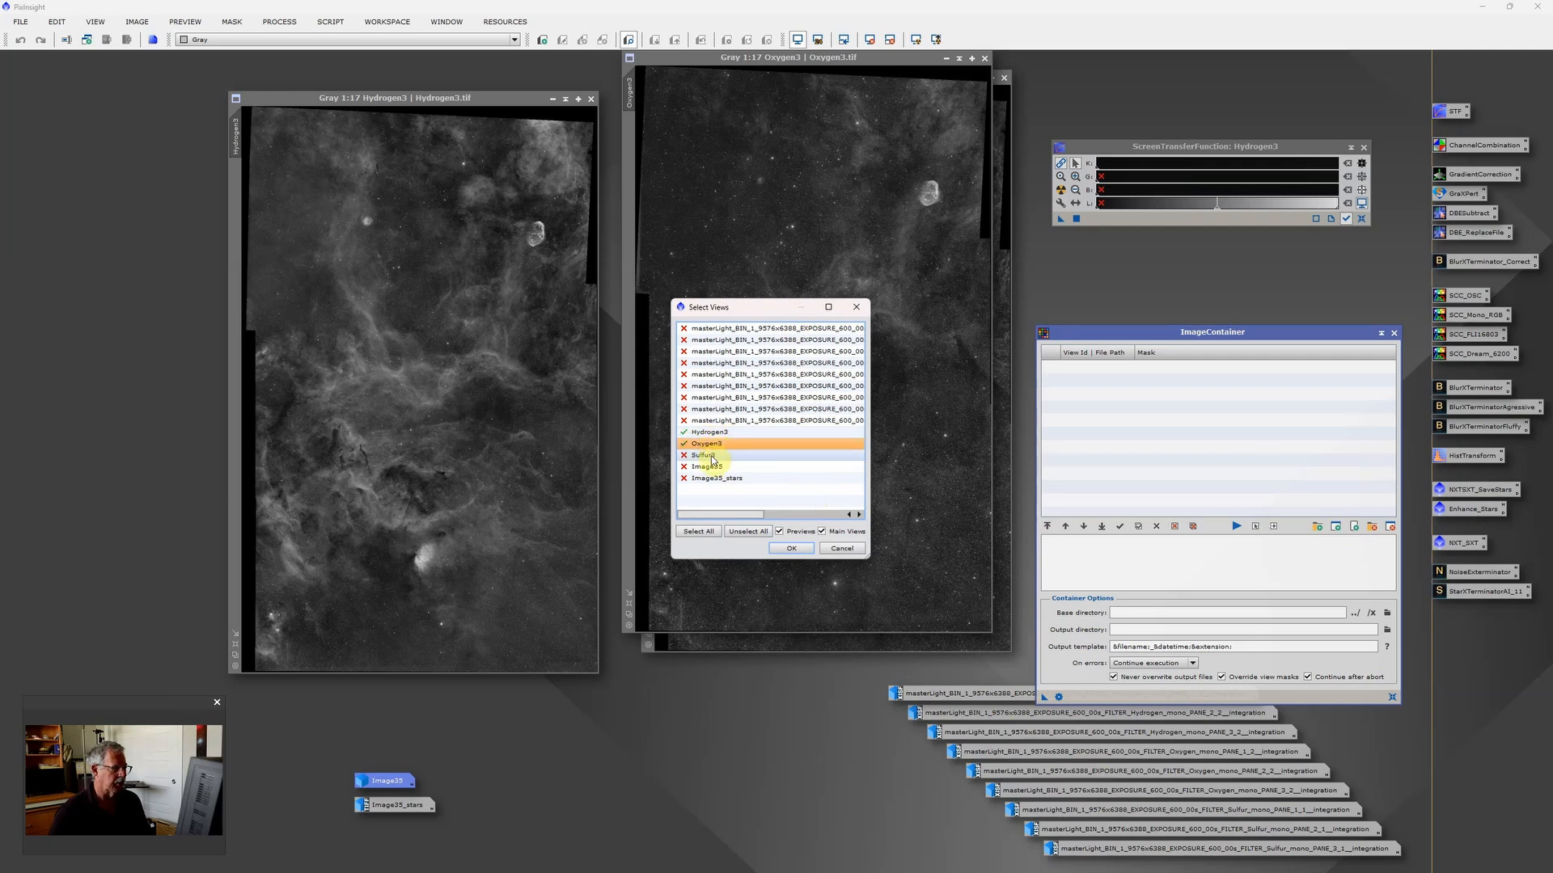
{"action": "left_click", "coordinate": [798, 551]}
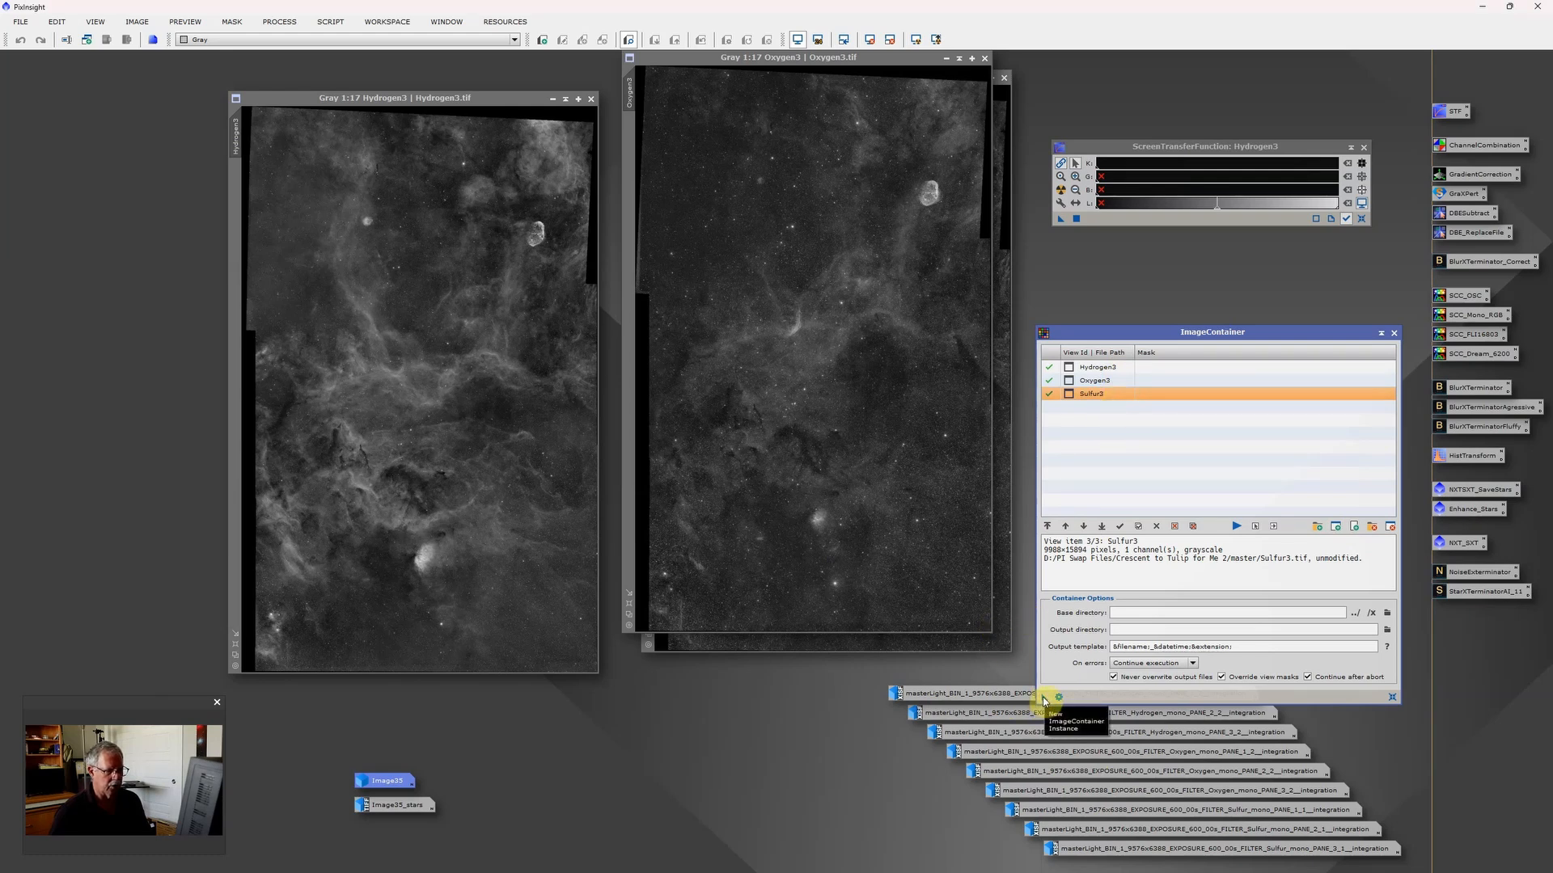
{"action": "left_click_drag", "start_coordinate": [1043, 700], "coordinate": [1470, 544]}
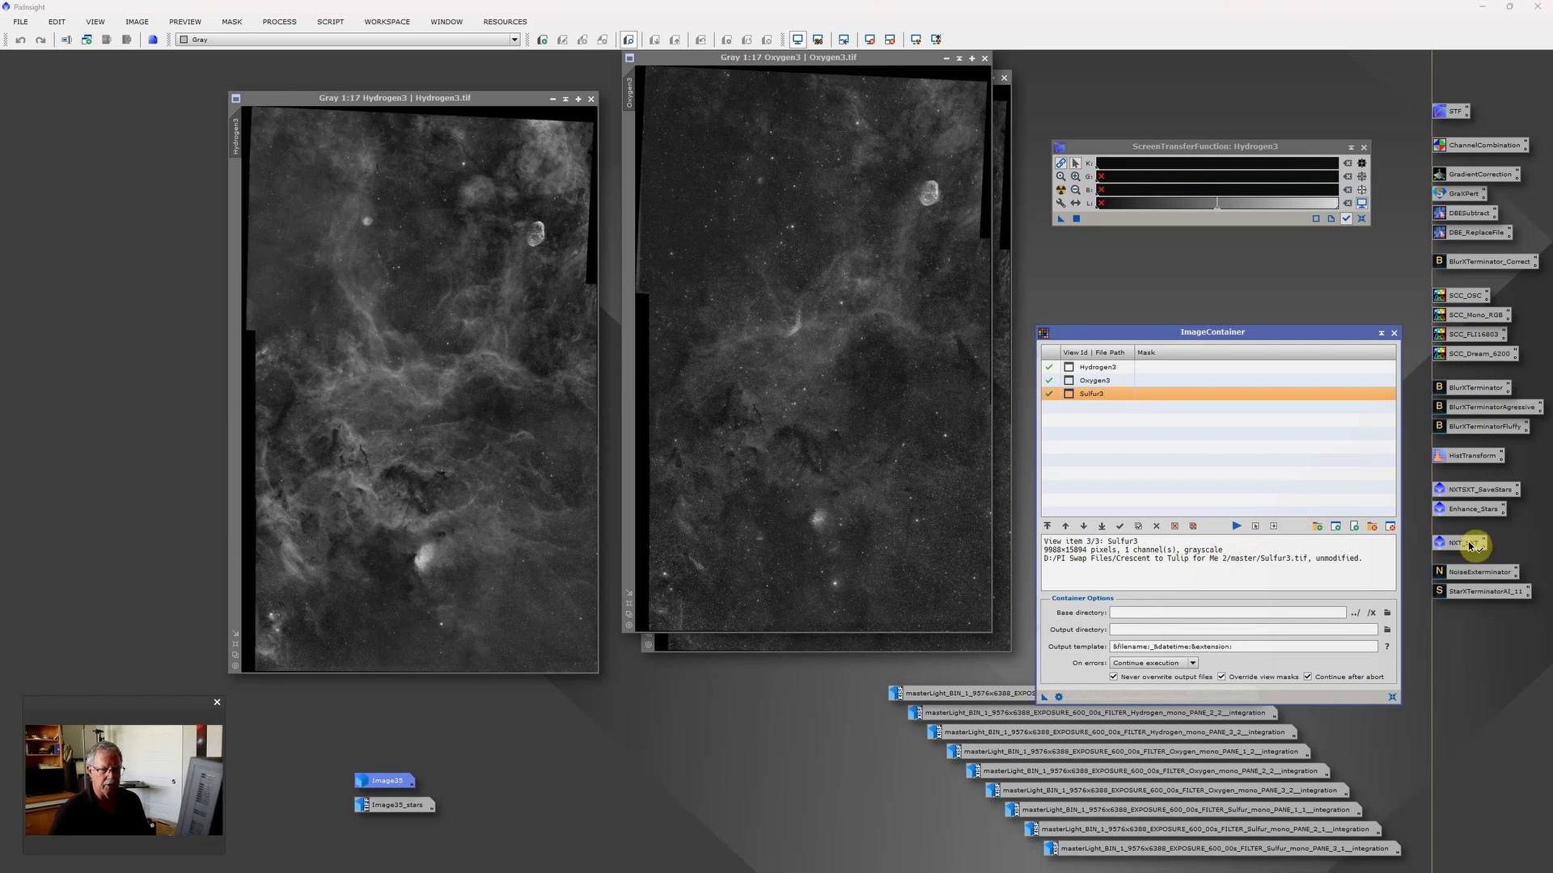
{"action": "left_click_drag", "start_coordinate": [1470, 544], "coordinate": [1470, 544]}
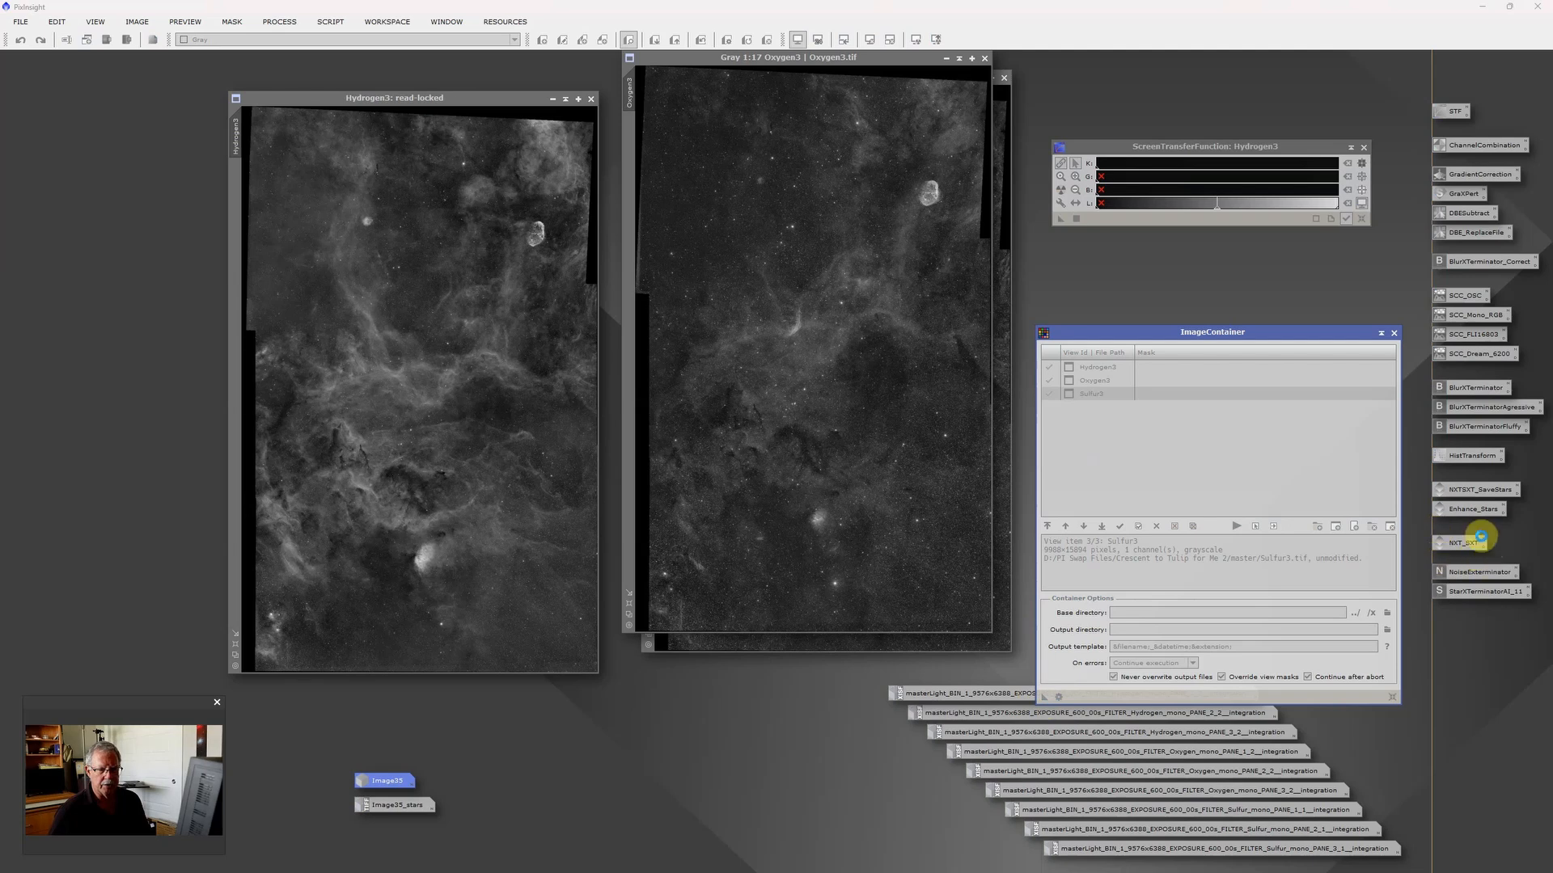
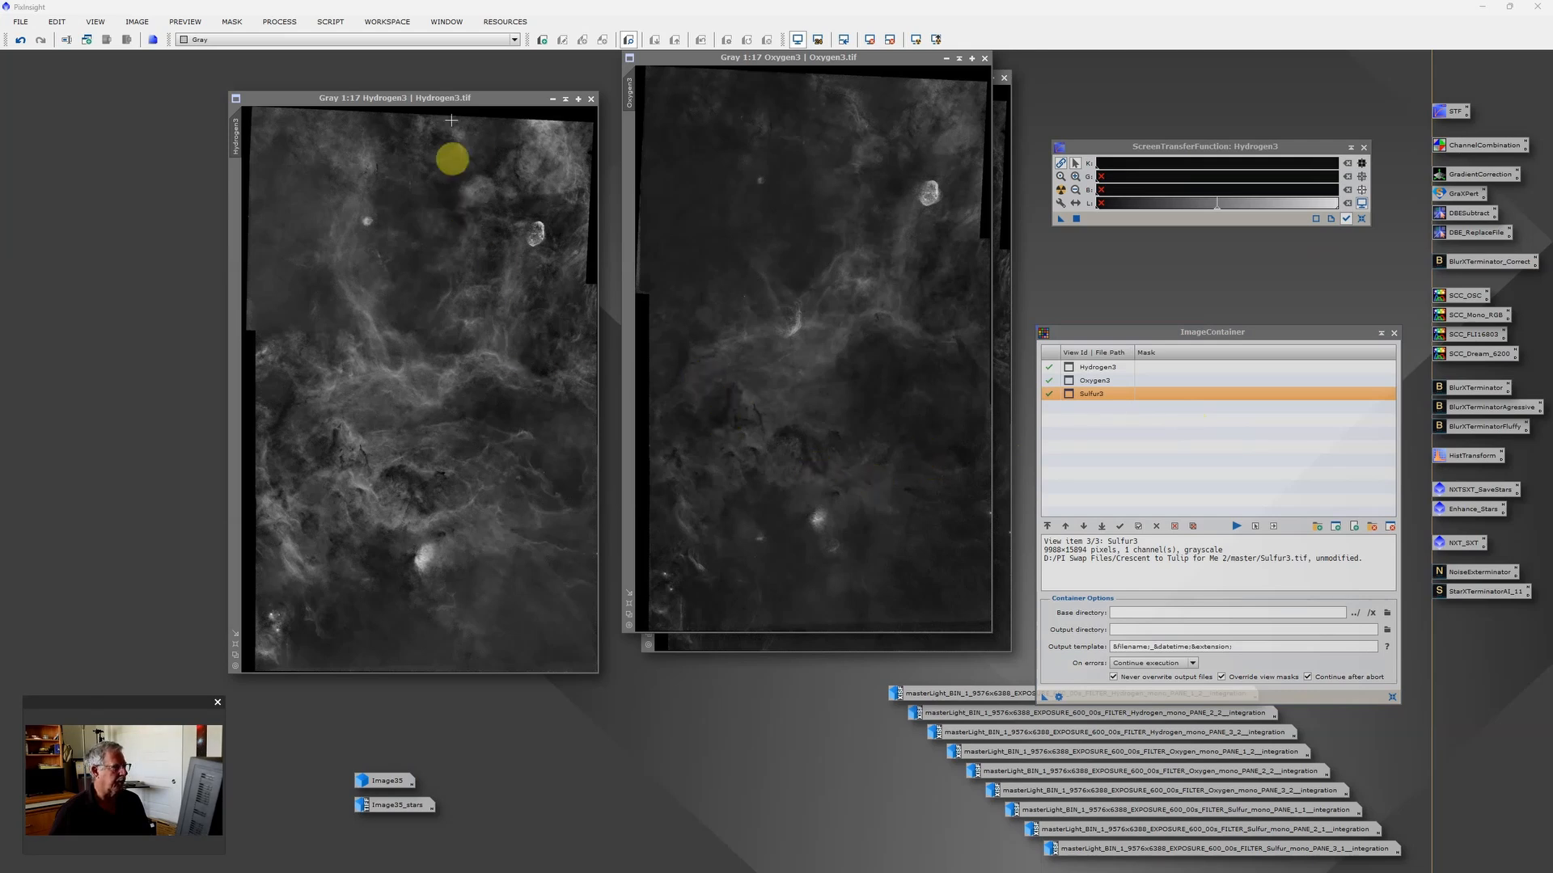
Spread the Hydrogen3, Sulfur3 and Oxygen3 images apart and close the ScreenTransferFunction and ImageContainer windows
{"action": "left_click_drag", "start_coordinate": [453, 101], "coordinate": [387, 91]}
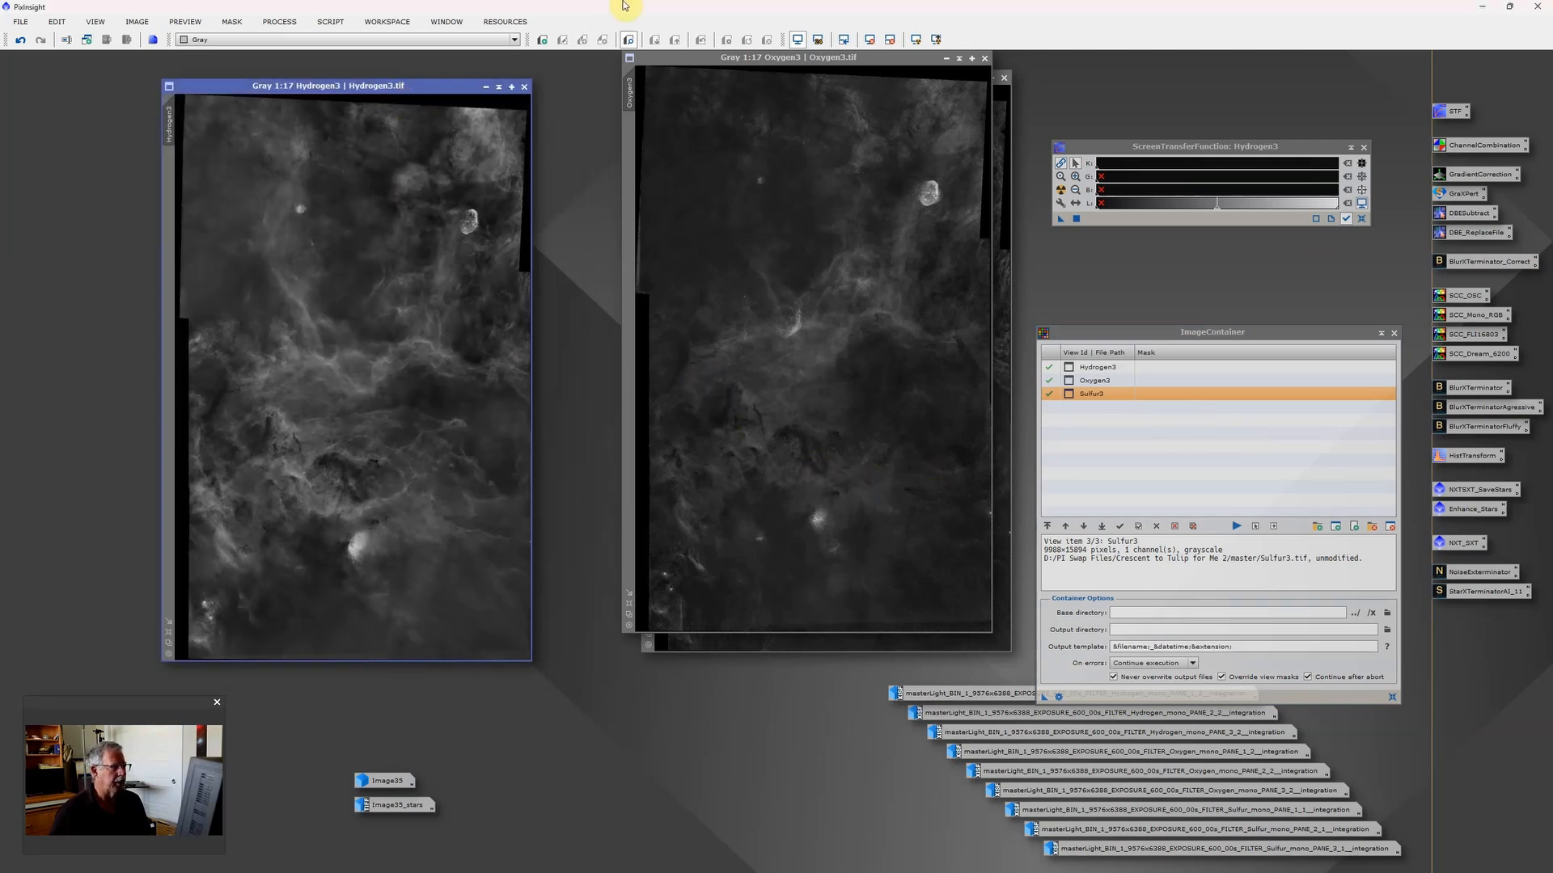
{"action": "left_click_drag", "start_coordinate": [799, 55], "coordinate": [806, 61]}
{"action": "left_click_drag", "start_coordinate": [1055, 69], "coordinate": [1165, 93]}
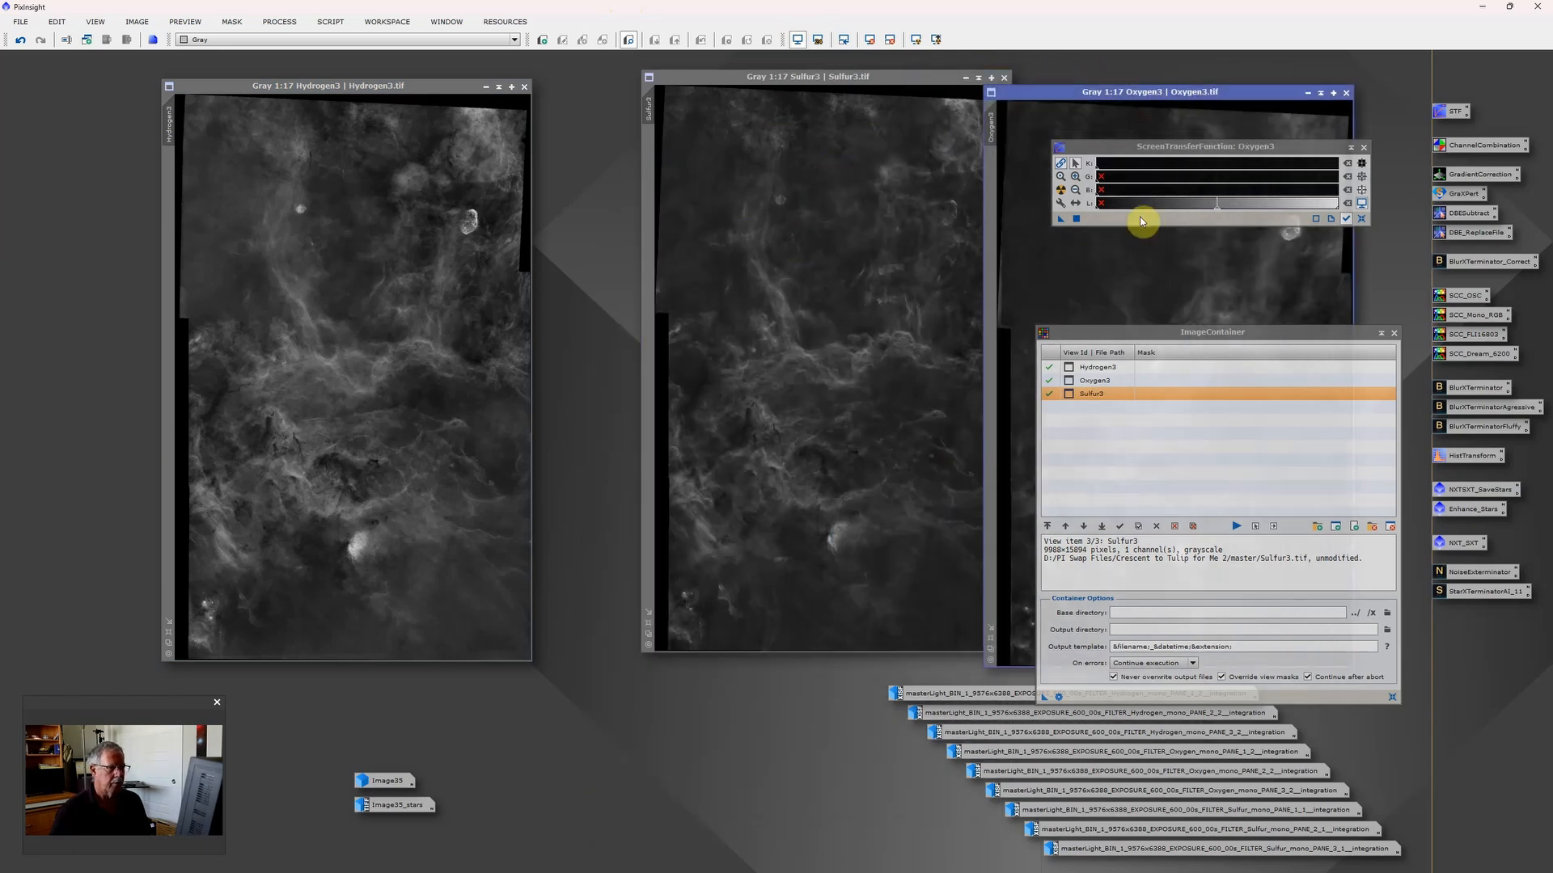
{"action": "left_click", "coordinate": [1362, 149]}
{"action": "left_click", "coordinate": [1393, 334]}
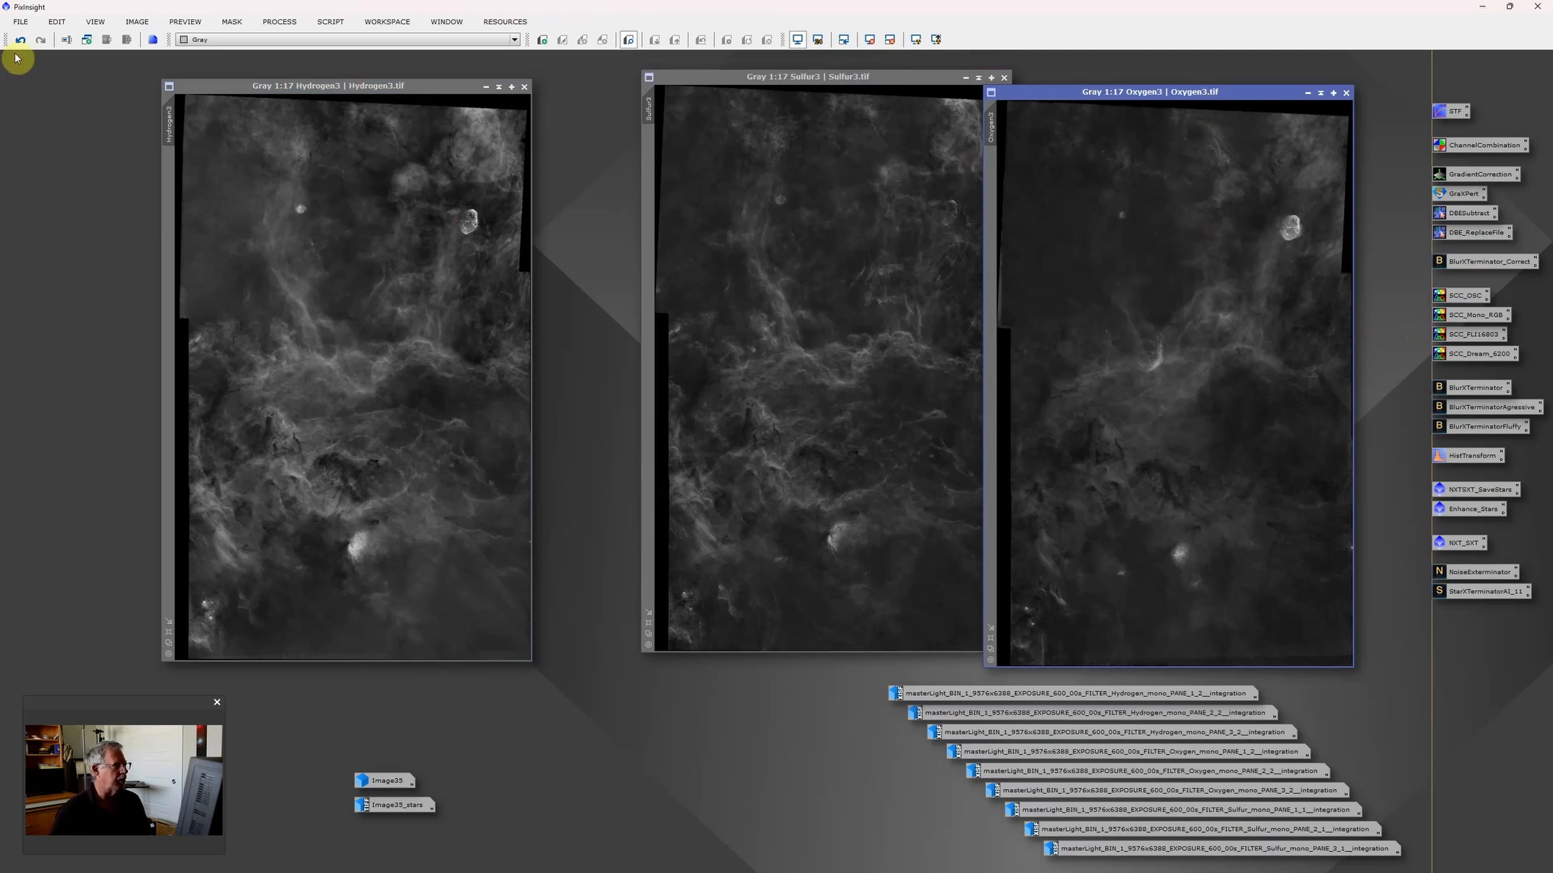
Save the Oxygen3 image as a 16-bit uncompressed TIFF in DATA (D:), Astro, NUC2 Data, Crescent to Tulip, and minimize it
{"action": "left_click", "coordinate": [22, 22]}
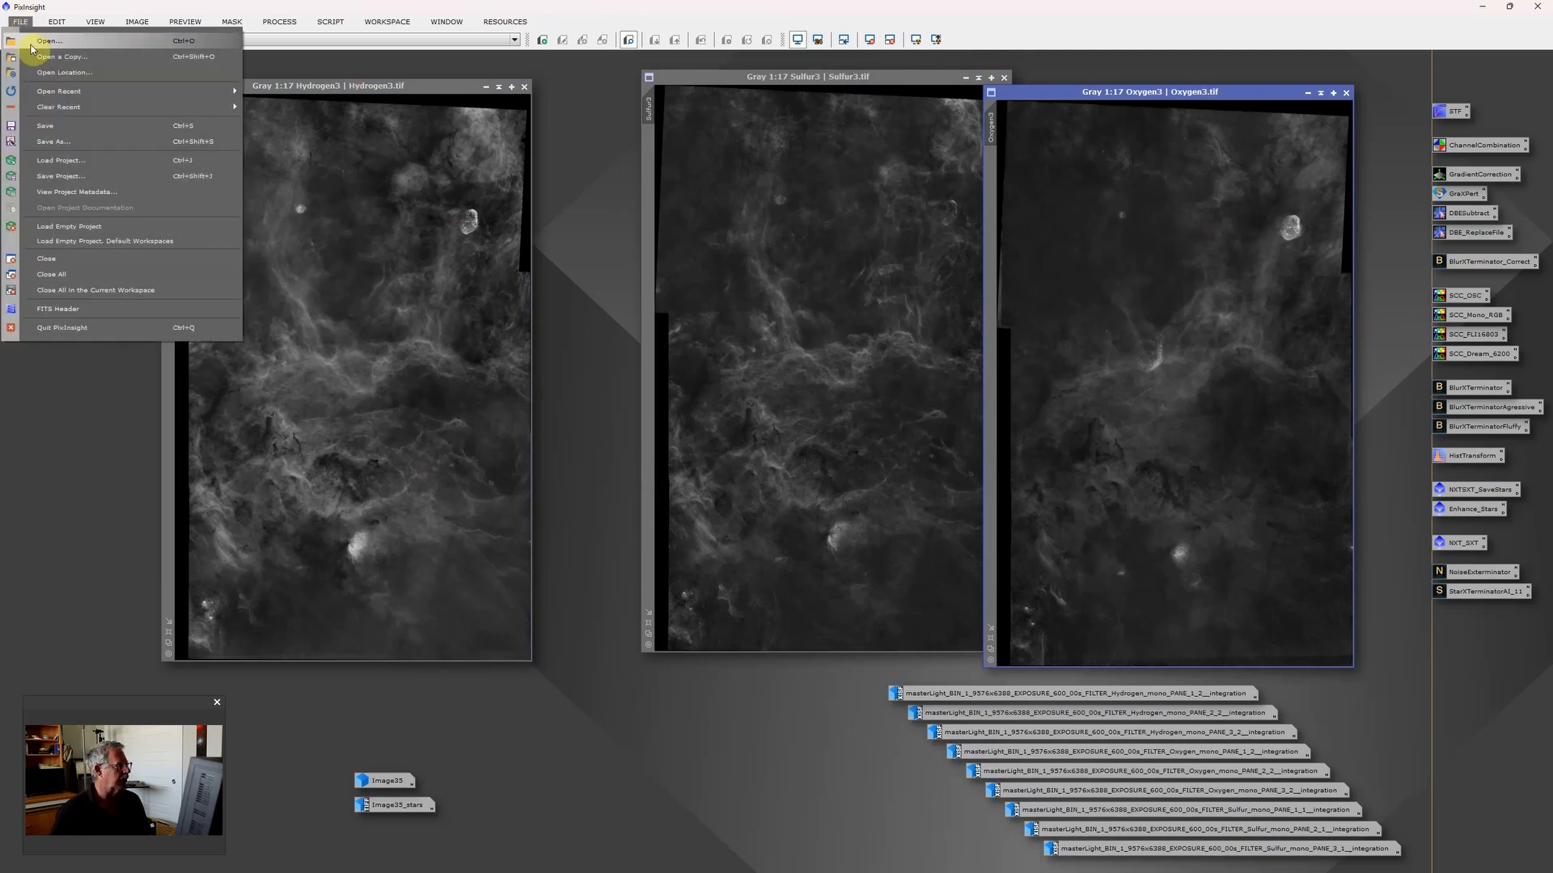
{"action": "left_click", "coordinate": [69, 143]}
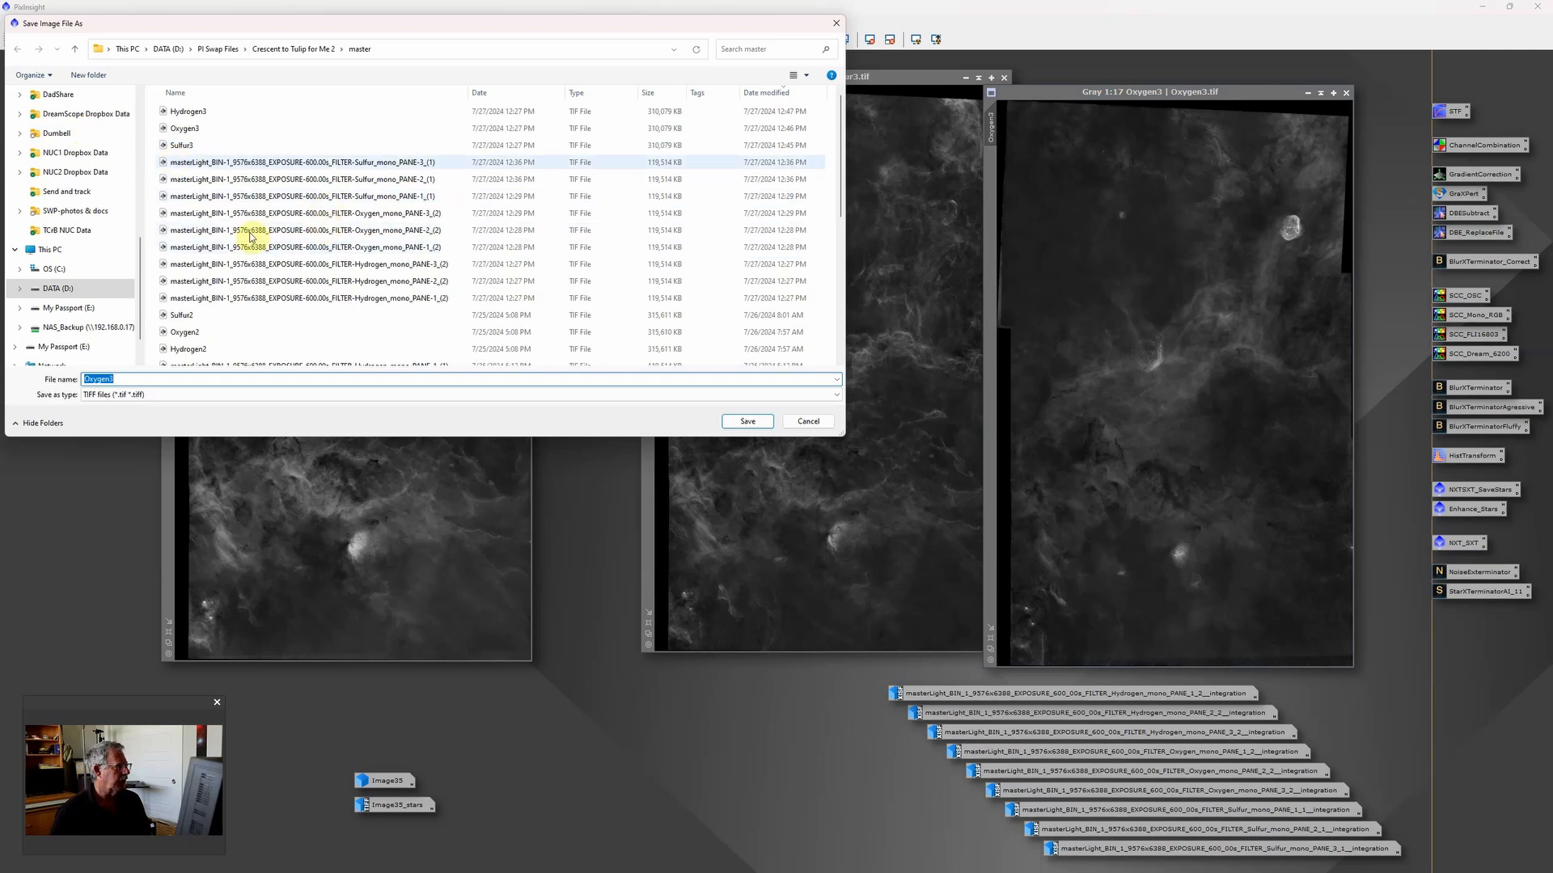
{"action": "left_click", "coordinate": [174, 50]}
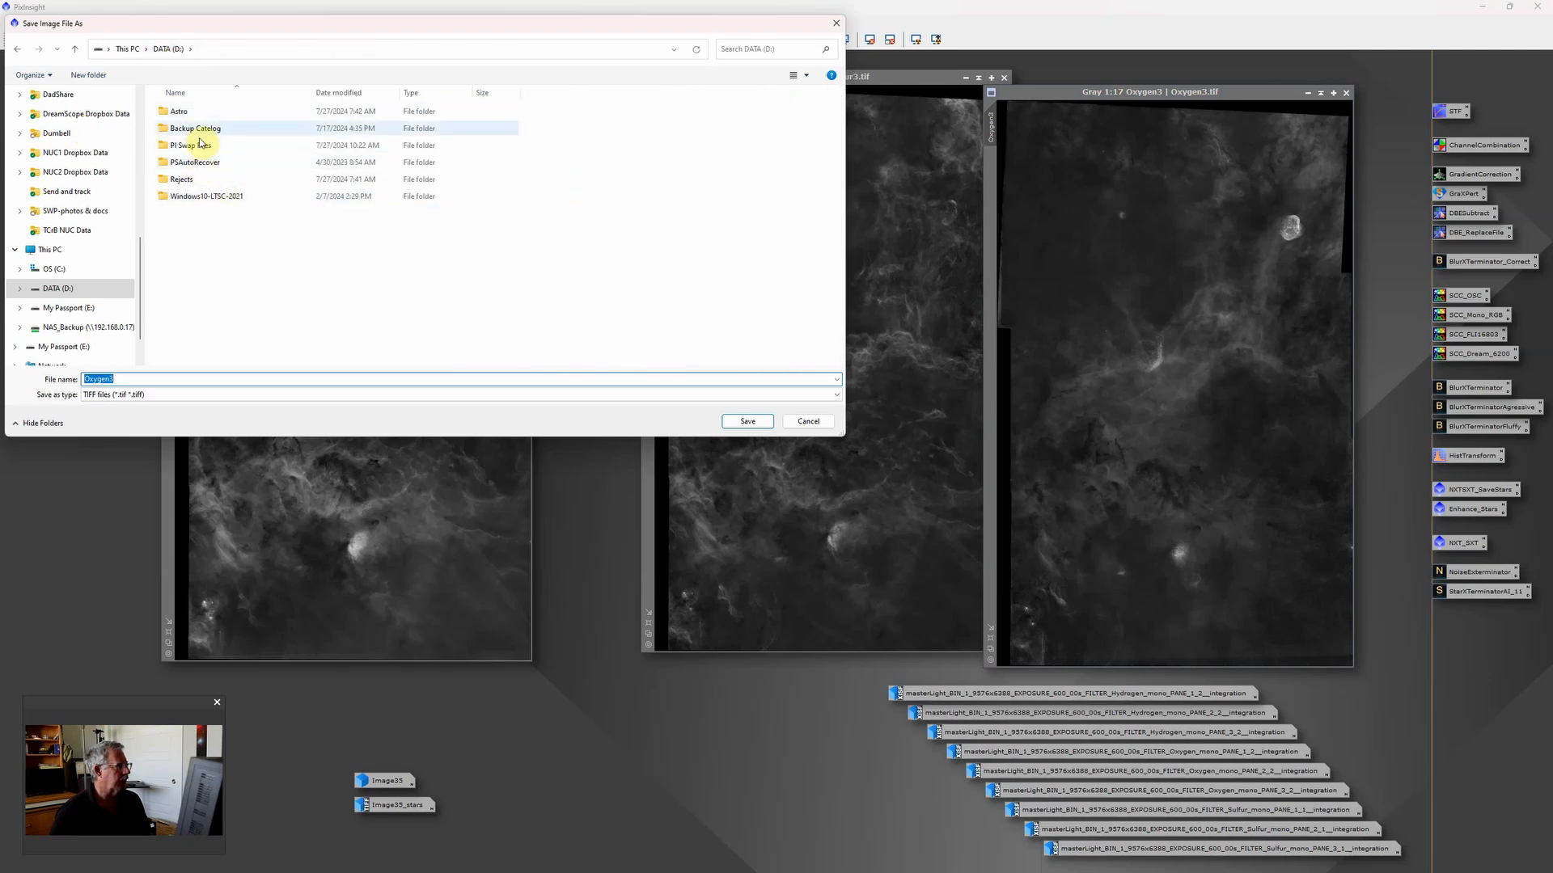
{"action": "double_click", "coordinate": [184, 113]}
{"action": "double_click", "coordinate": [197, 212]}
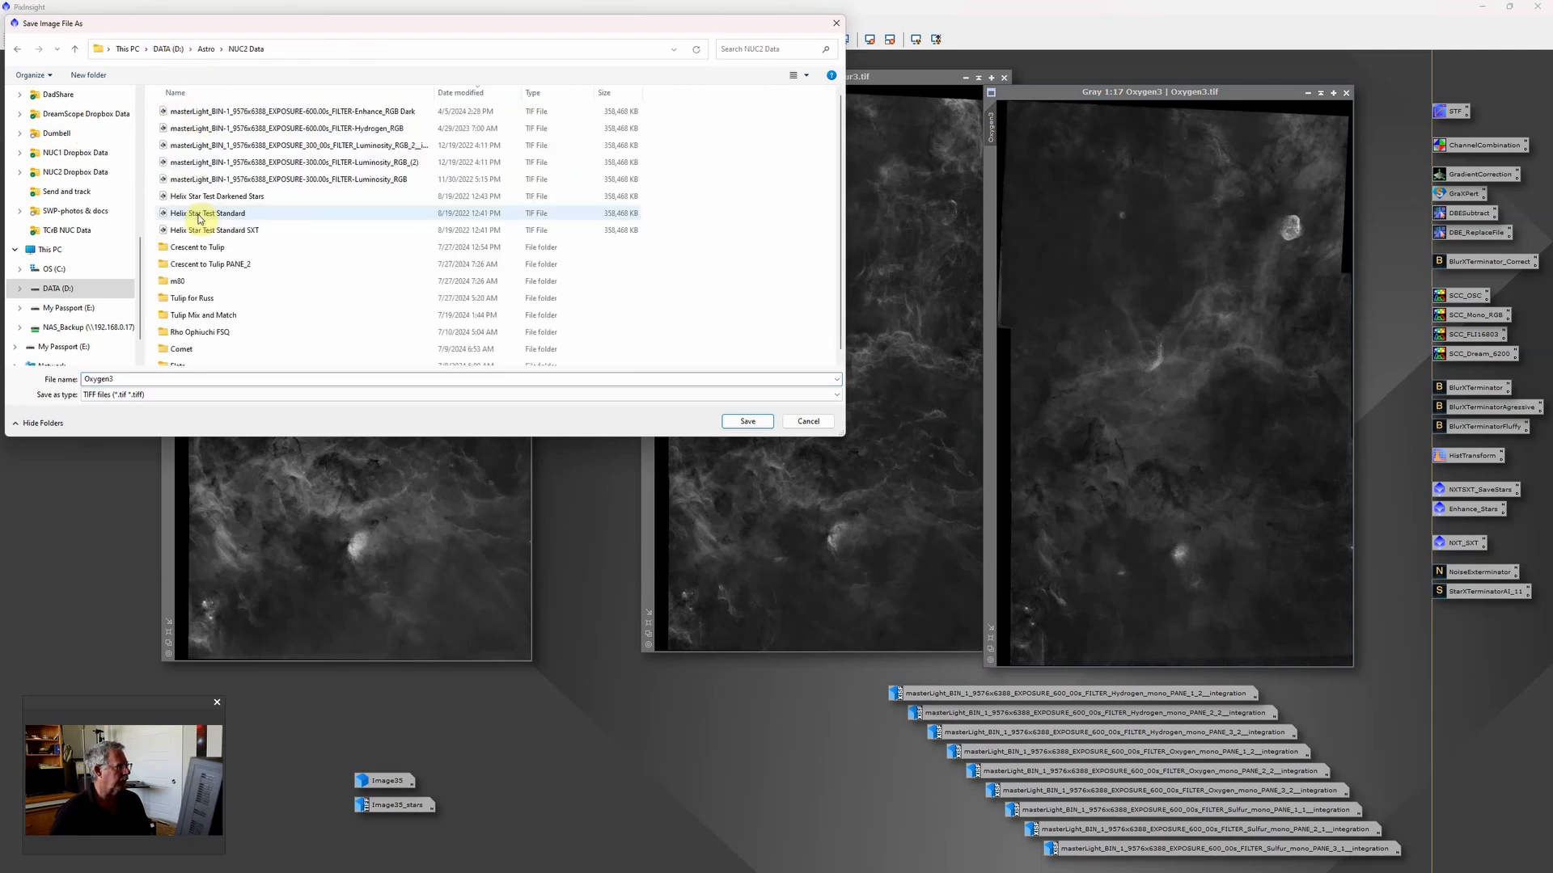
{"action": "double_click", "coordinate": [212, 249]}
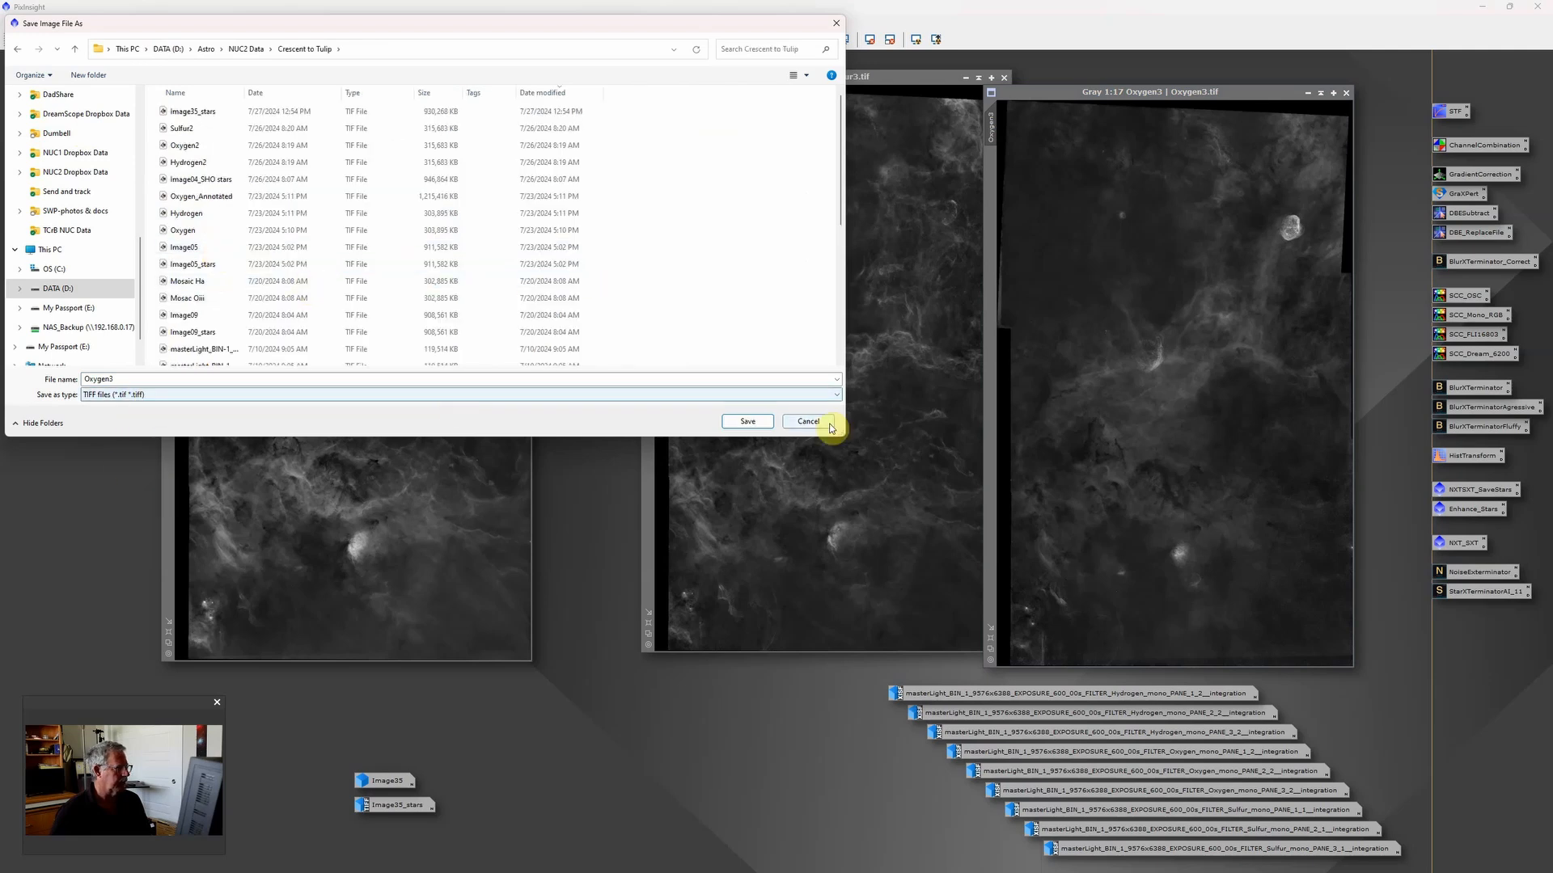
{"action": "left_click", "coordinate": [748, 421]}
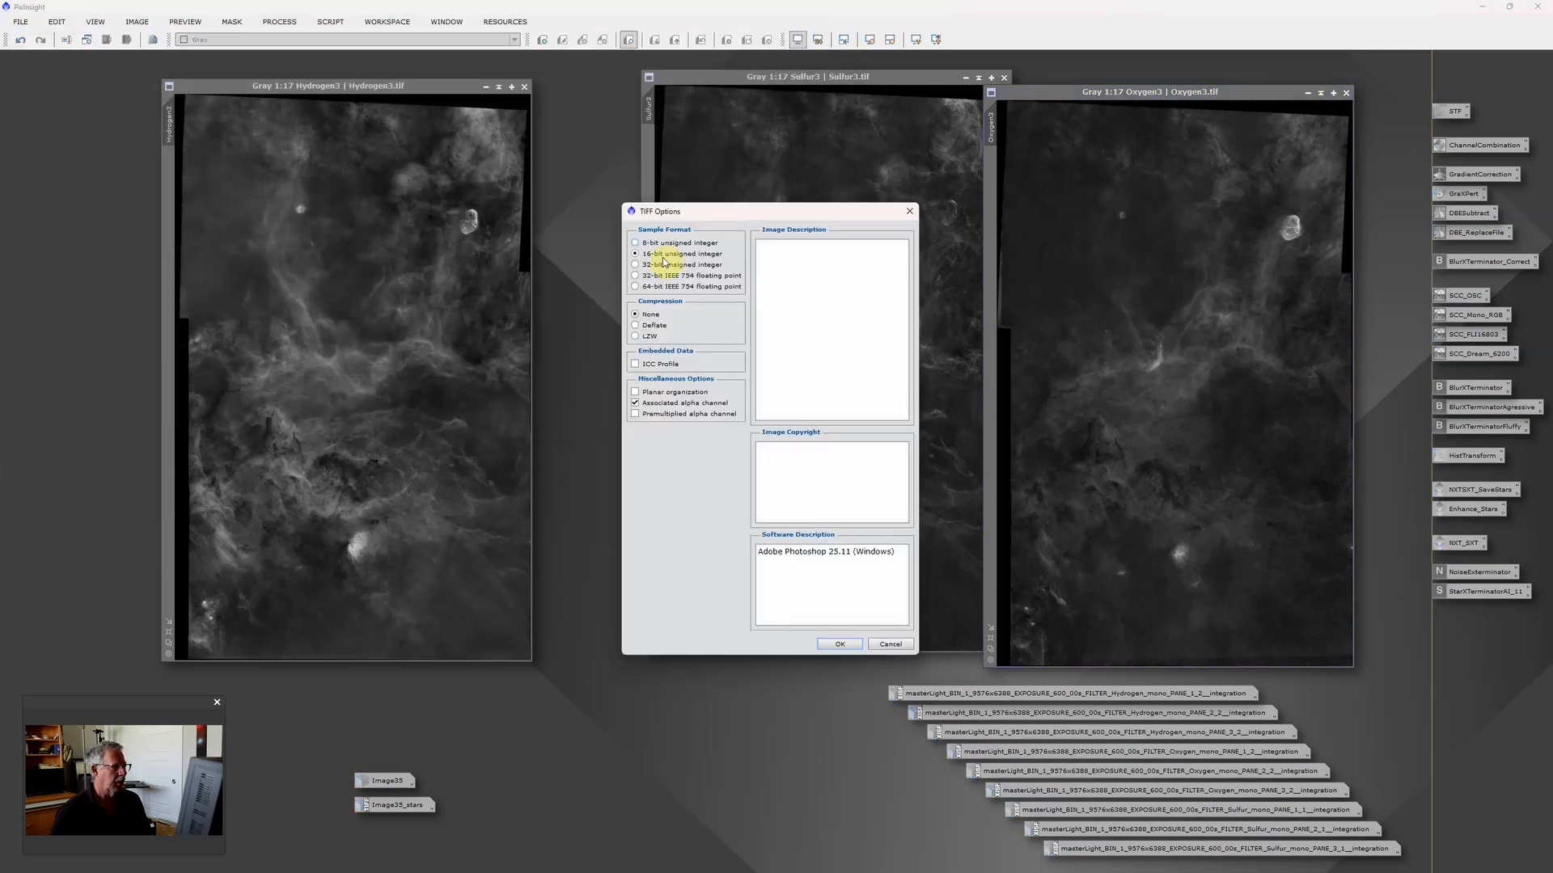
{"action": "left_click", "coordinate": [843, 643]}
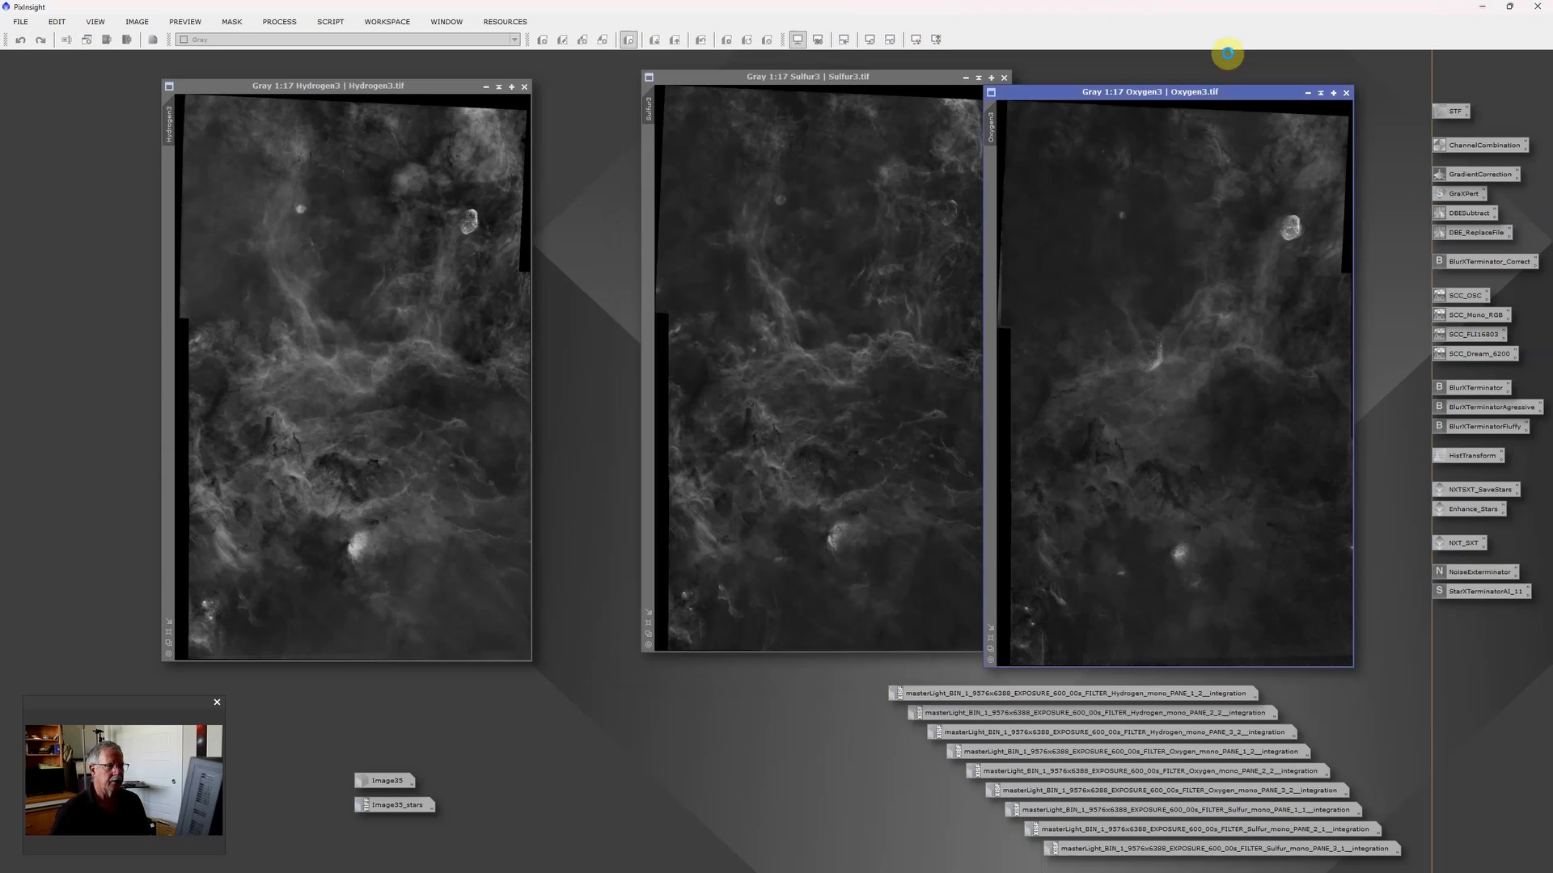
{"action": "left_click", "coordinate": [1309, 95]}
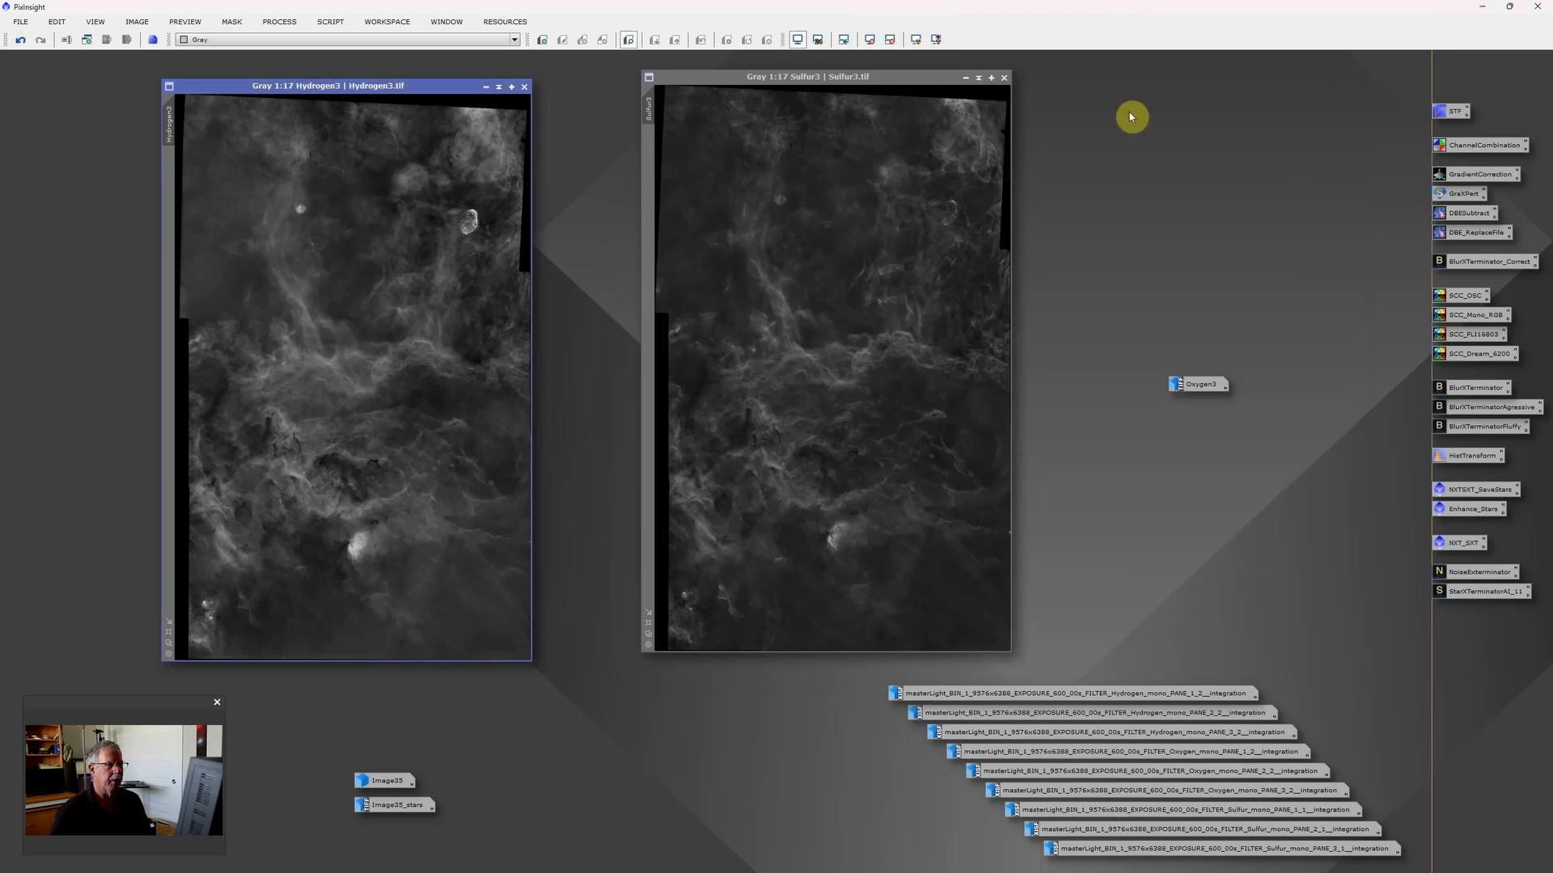
Save the Sulfur3 image as a 16-bit uncompressed TIFF in DATA (D:), Astro, NUC2 Data, Crescent to Tulip, and minimize it
{"action": "left_click", "coordinate": [804, 80]}
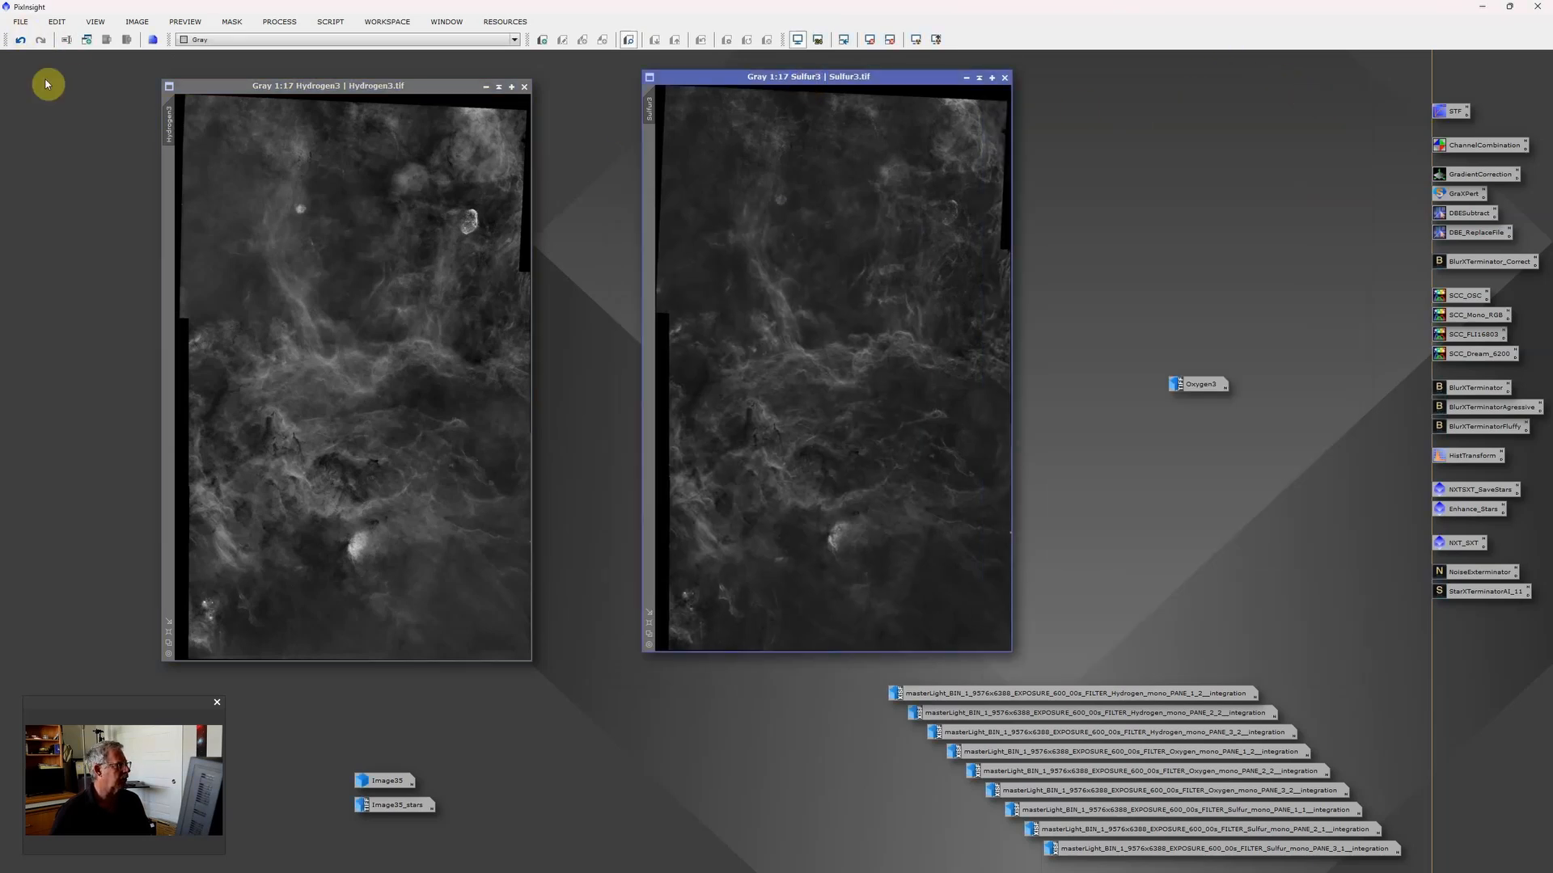
{"action": "left_click", "coordinate": [20, 22]}
{"action": "left_click", "coordinate": [60, 142]}
{"action": "left_click", "coordinate": [166, 48]}
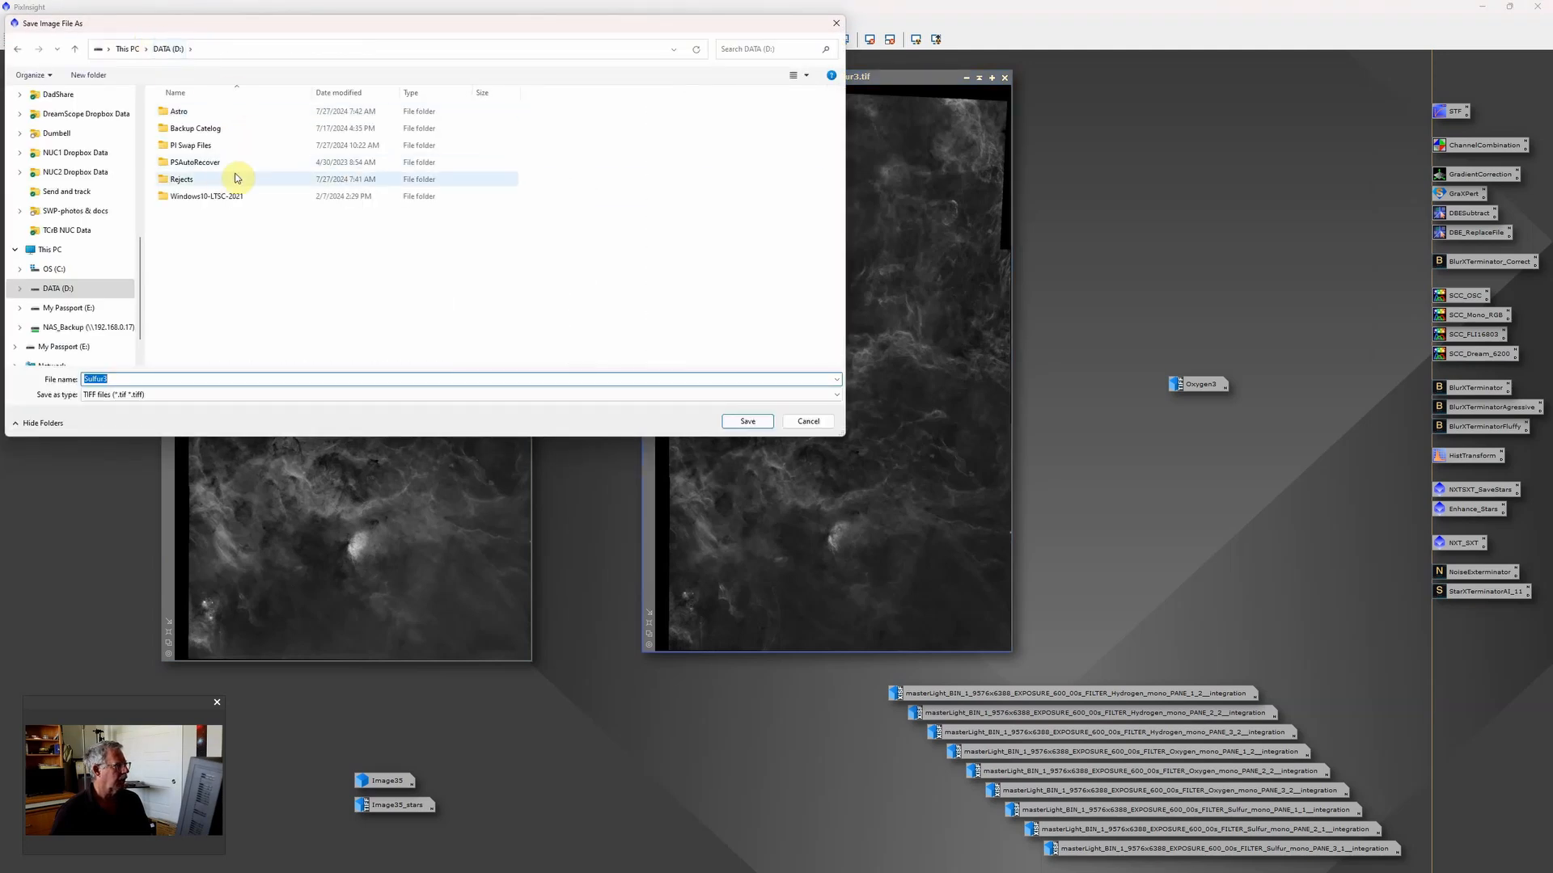
{"action": "double_click", "coordinate": [194, 111]}
{"action": "double_click", "coordinate": [198, 213]}
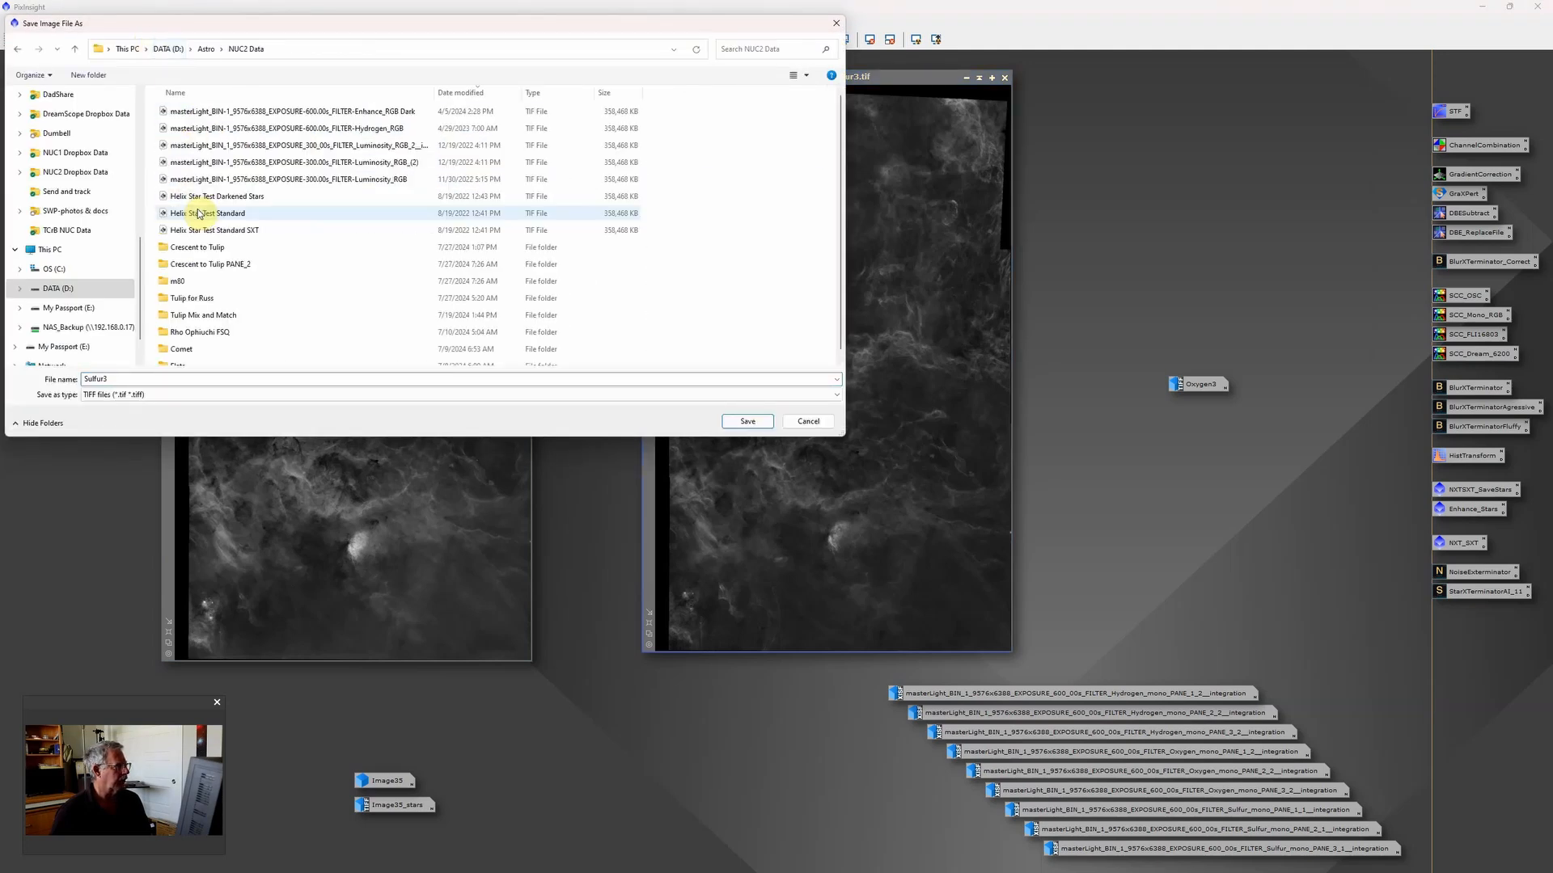
{"action": "double_click", "coordinate": [206, 247]}
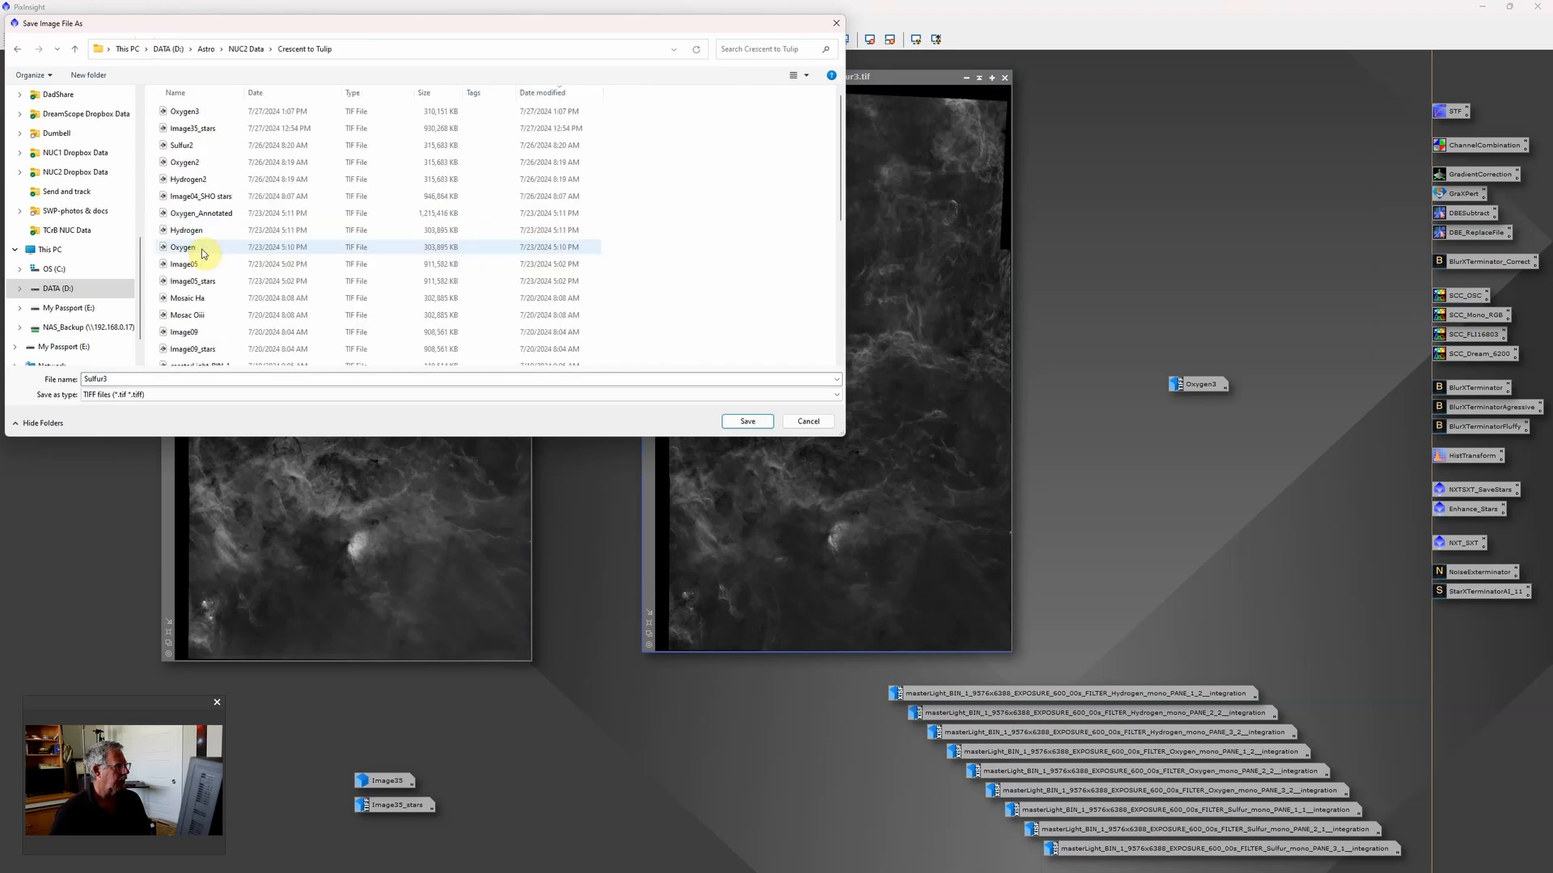
{"action": "left_click", "coordinate": [748, 422]}
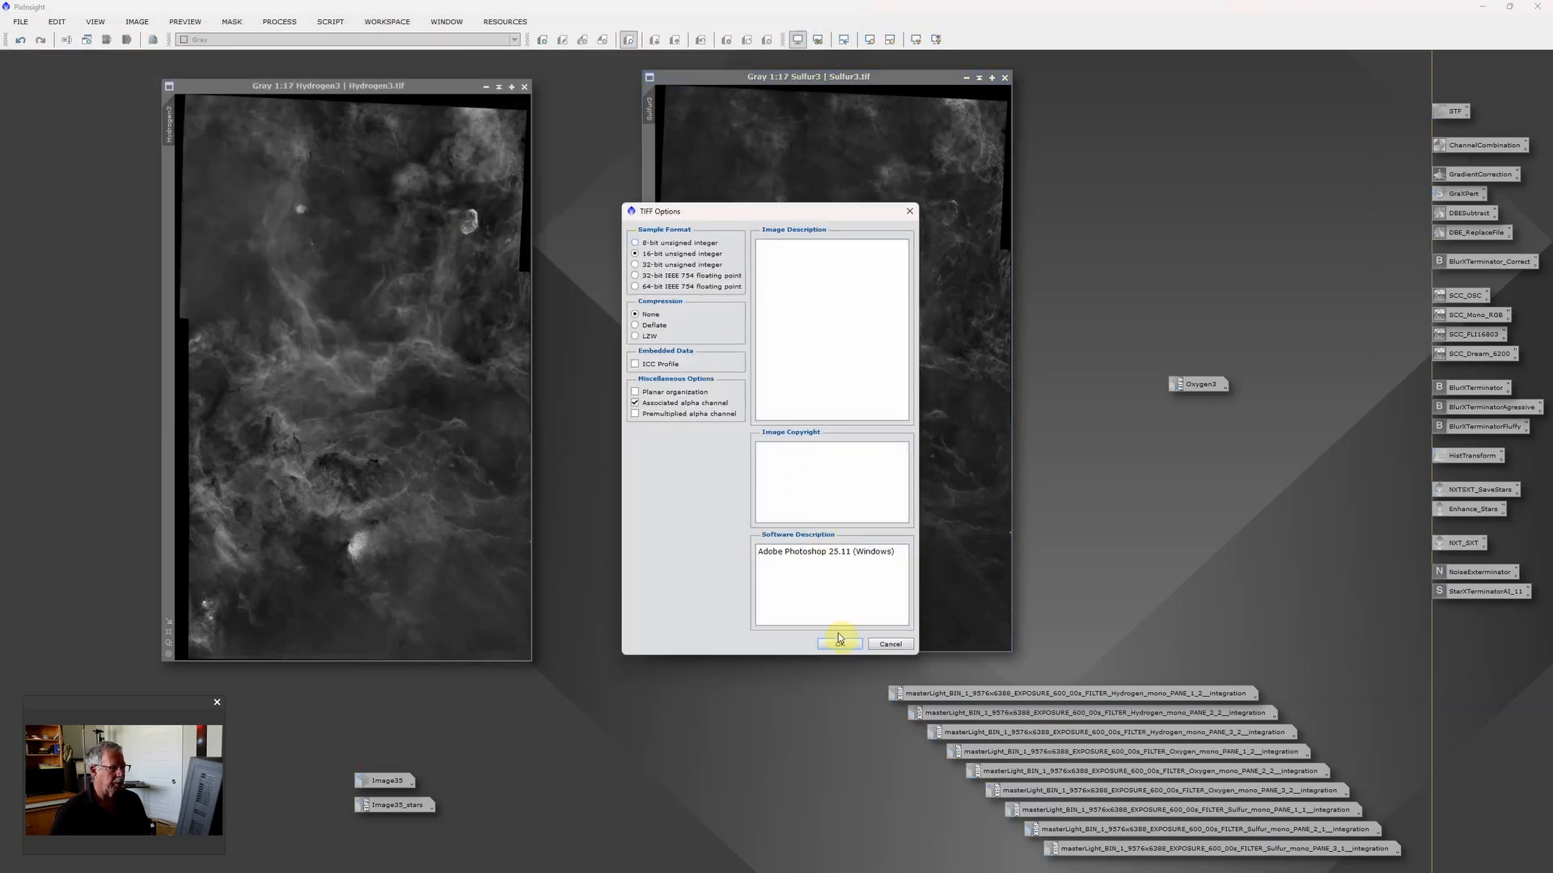
{"action": "left_click", "coordinate": [840, 643]}
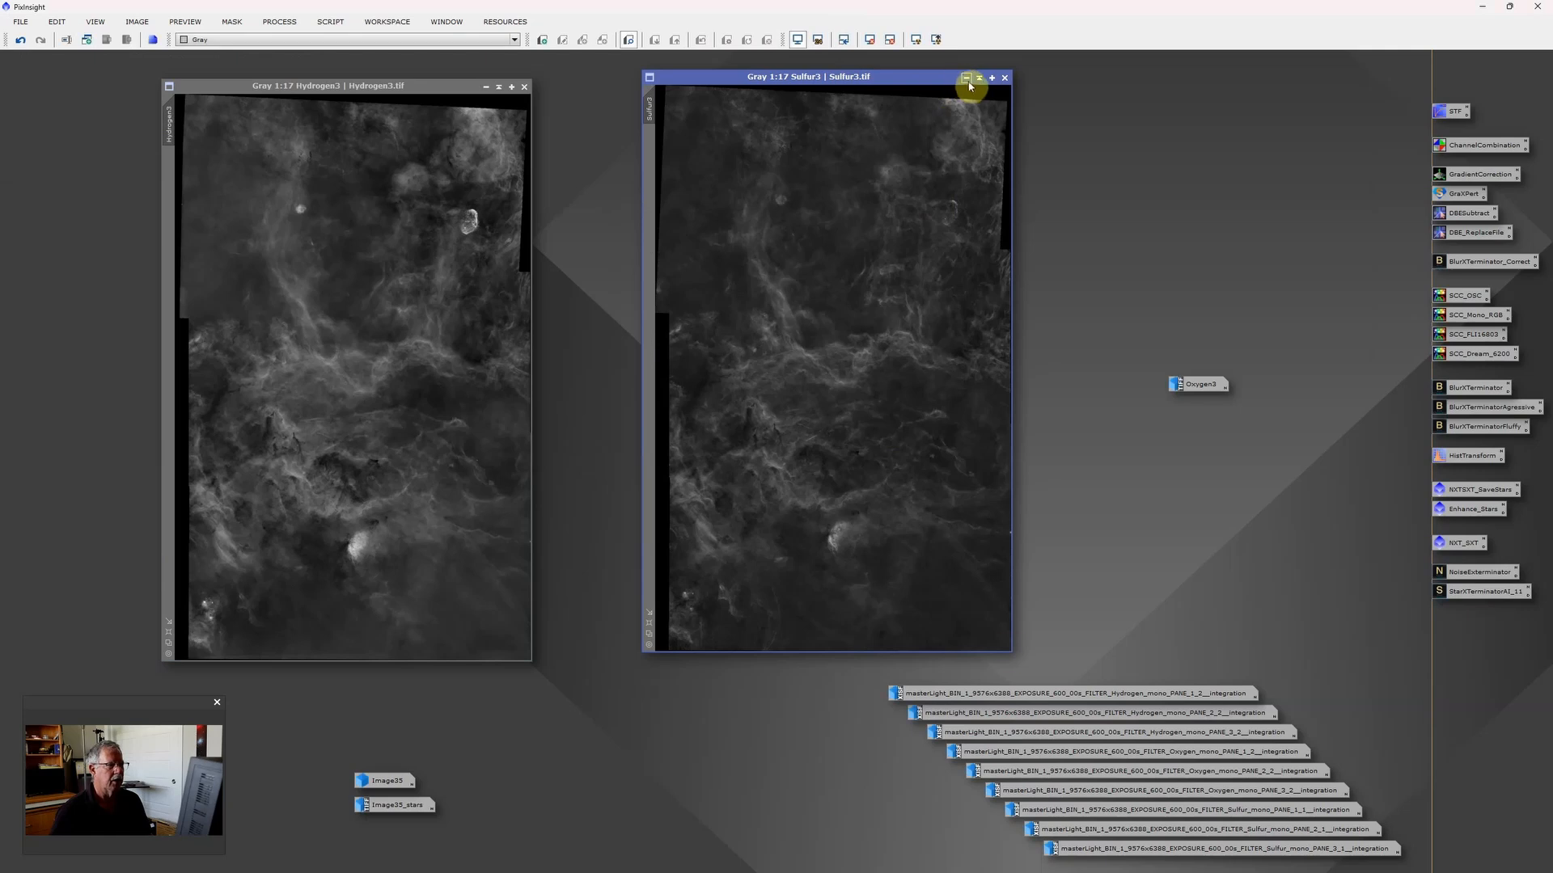
{"action": "left_click", "coordinate": [977, 77]}
Save the Hydrogen3 image as a 16-bit uncompressed TIFF in the Crescent to Tulip folder under DATA (D:), Astro, NUC2 Data
{"action": "left_click", "coordinate": [20, 21]}
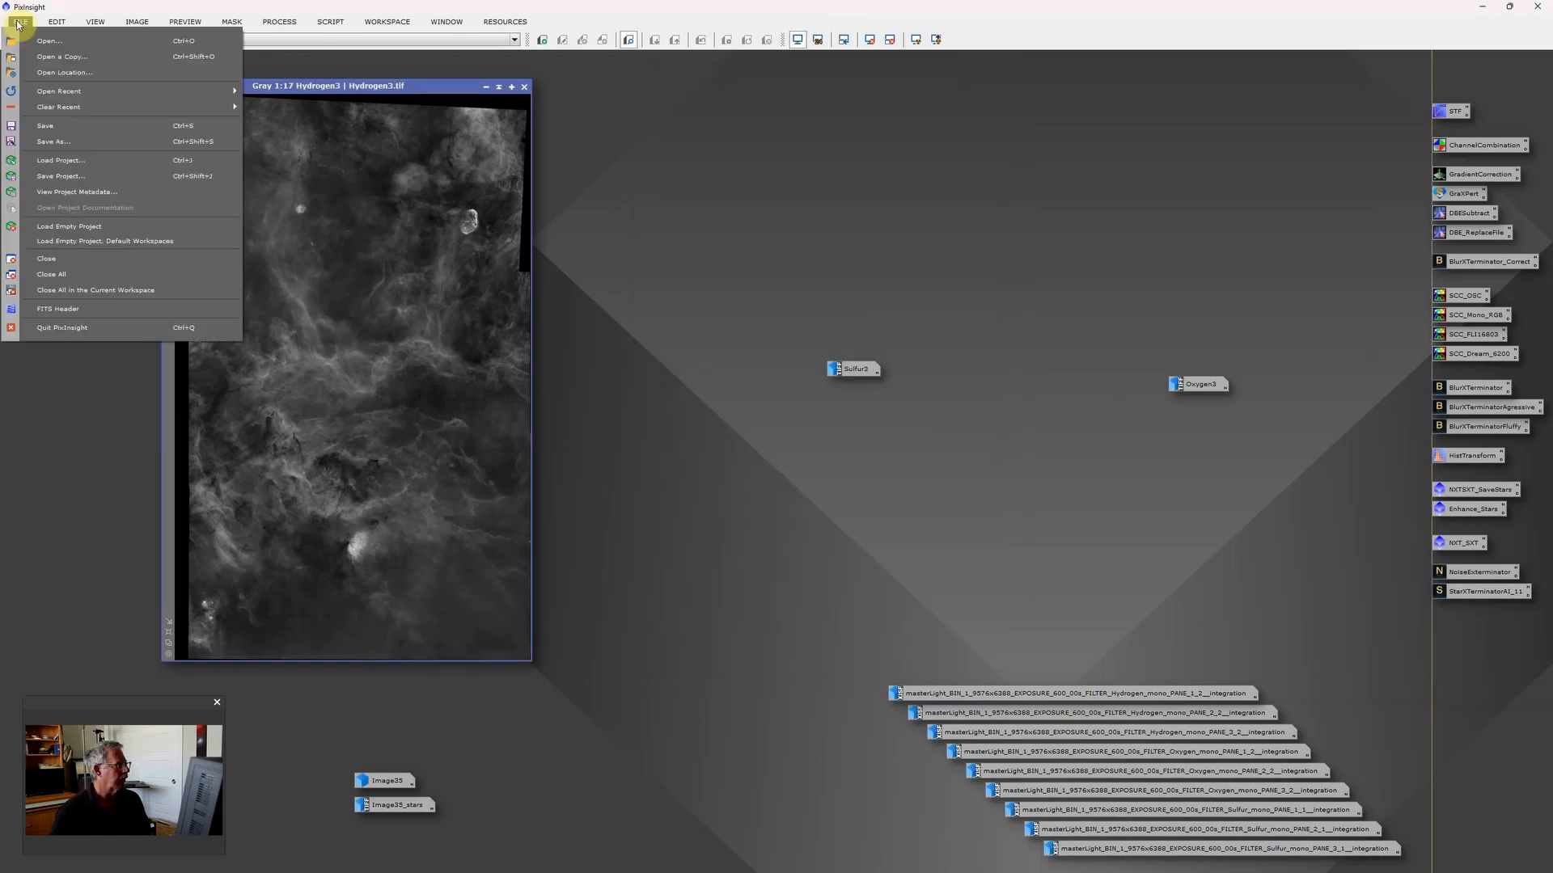
{"action": "left_click", "coordinate": [81, 142]}
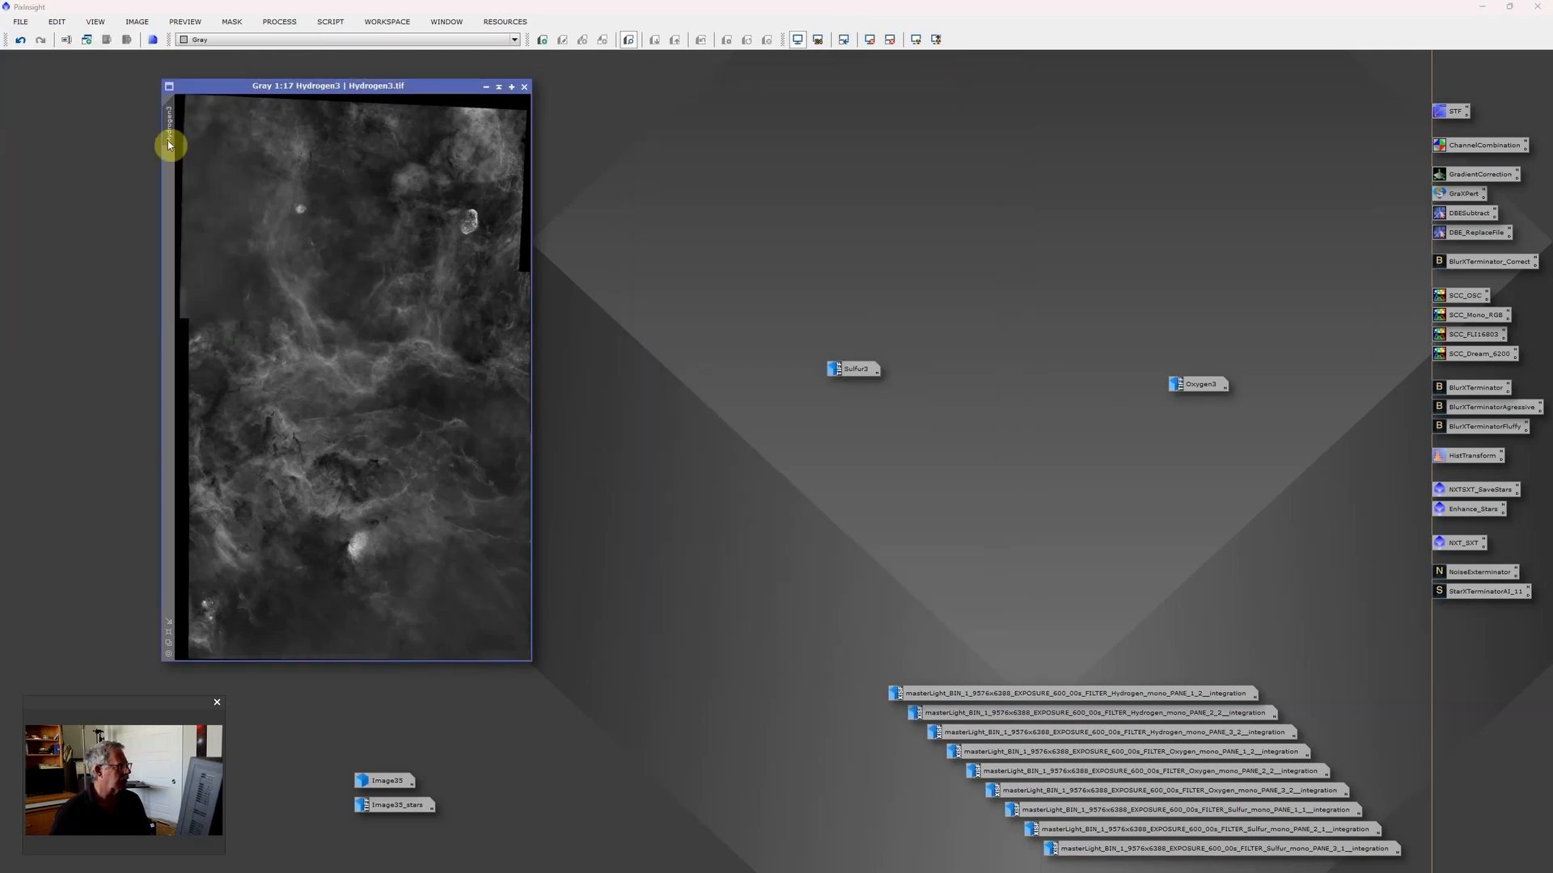
{"action": "left_click", "coordinate": [167, 49]}
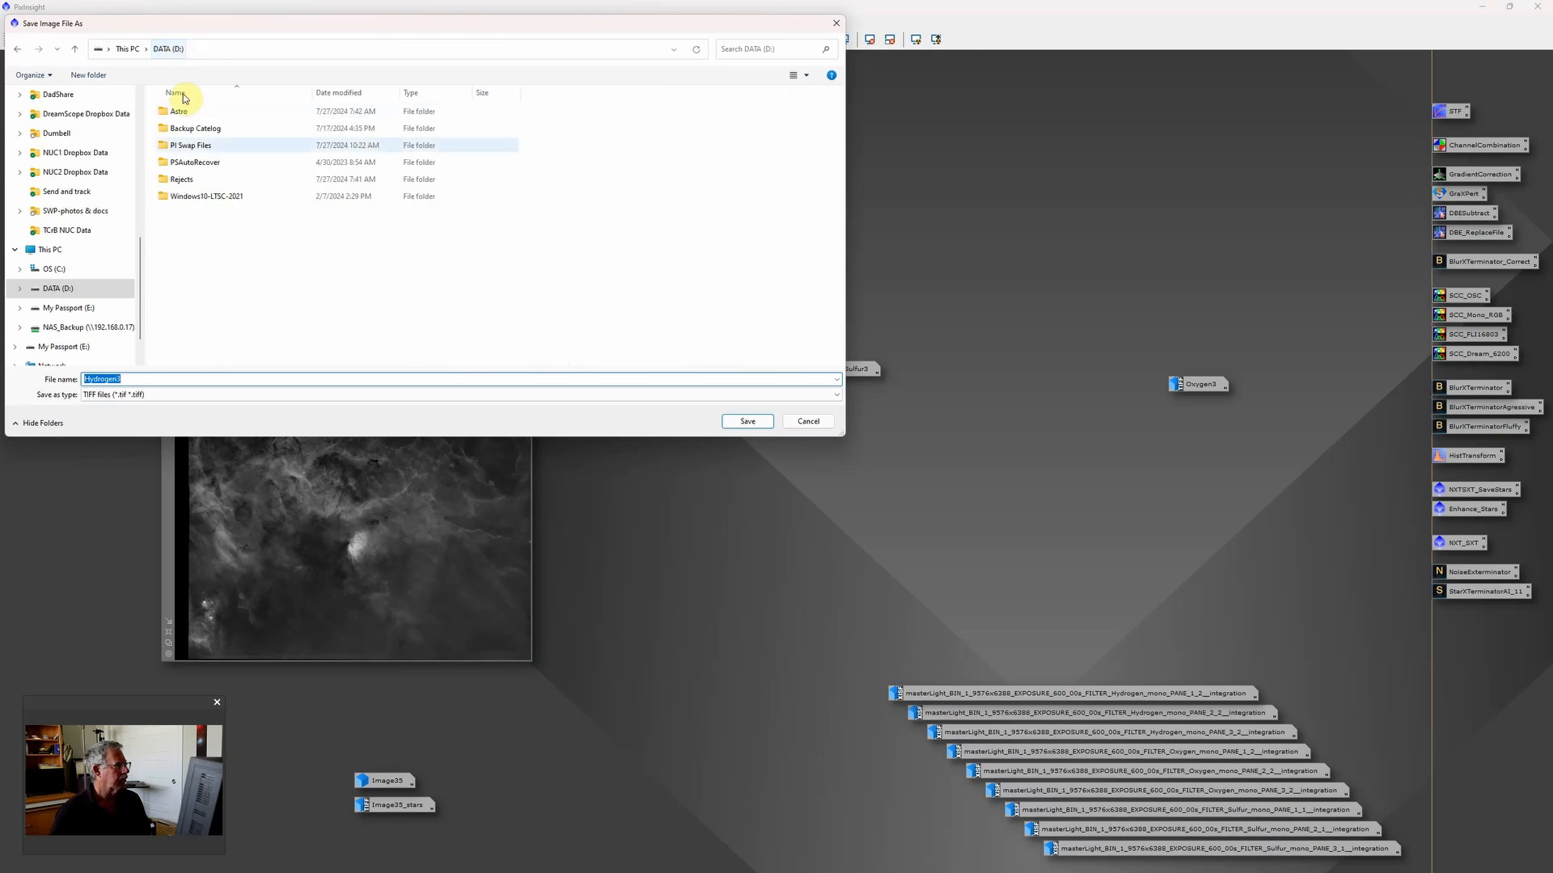
{"action": "double_click", "coordinate": [179, 112]}
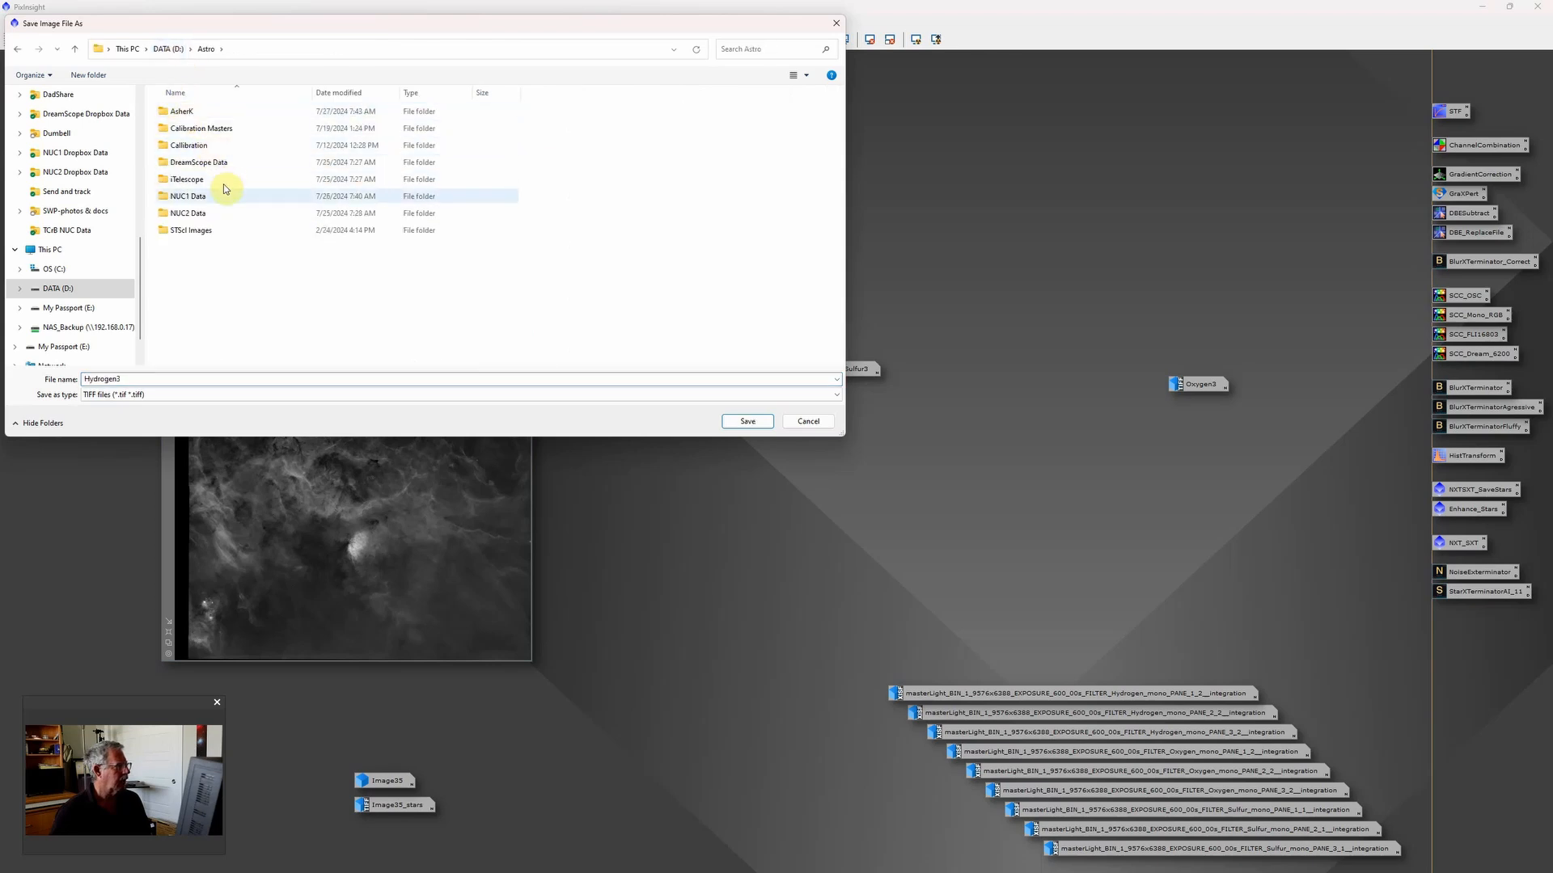
{"action": "left_click", "coordinate": [203, 215]}
{"action": "double_click", "coordinate": [203, 215]}
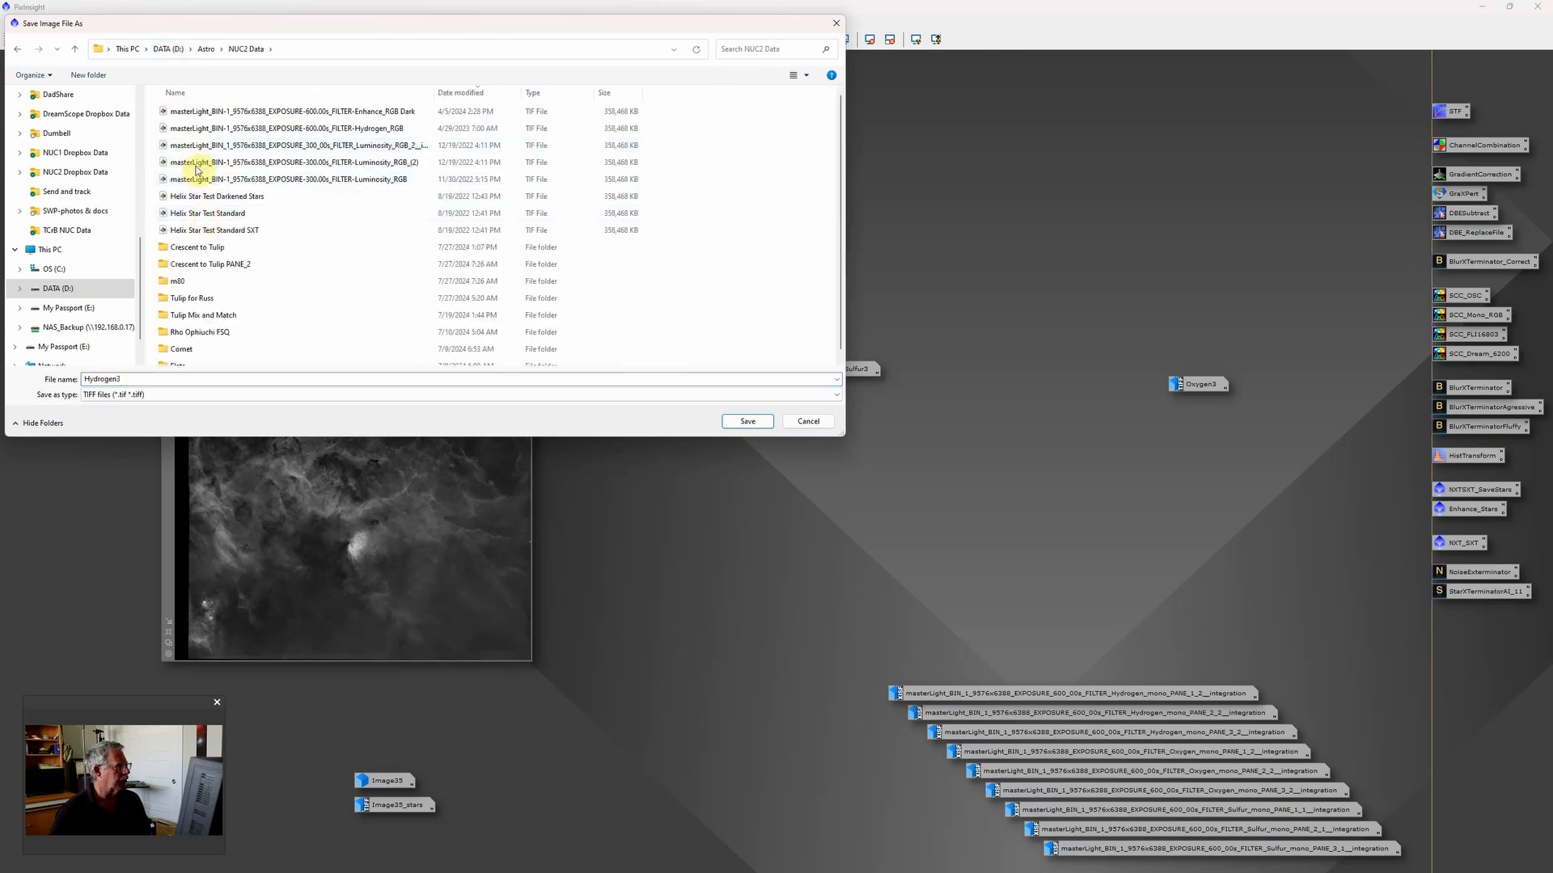
{"action": "double_click", "coordinate": [202, 249]}
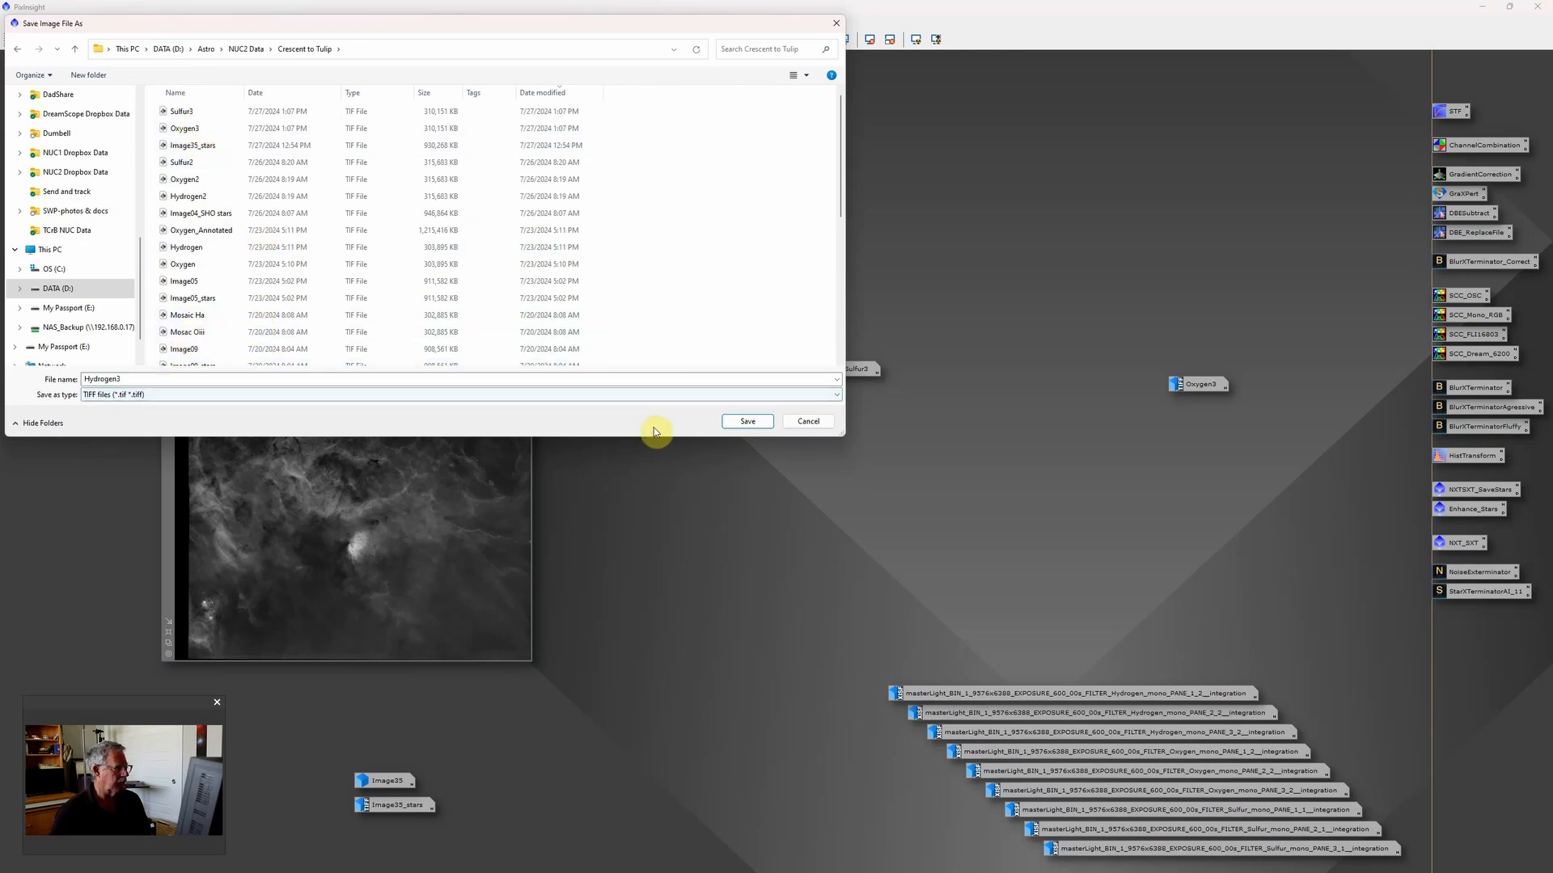
{"action": "left_click", "coordinate": [738, 422]}
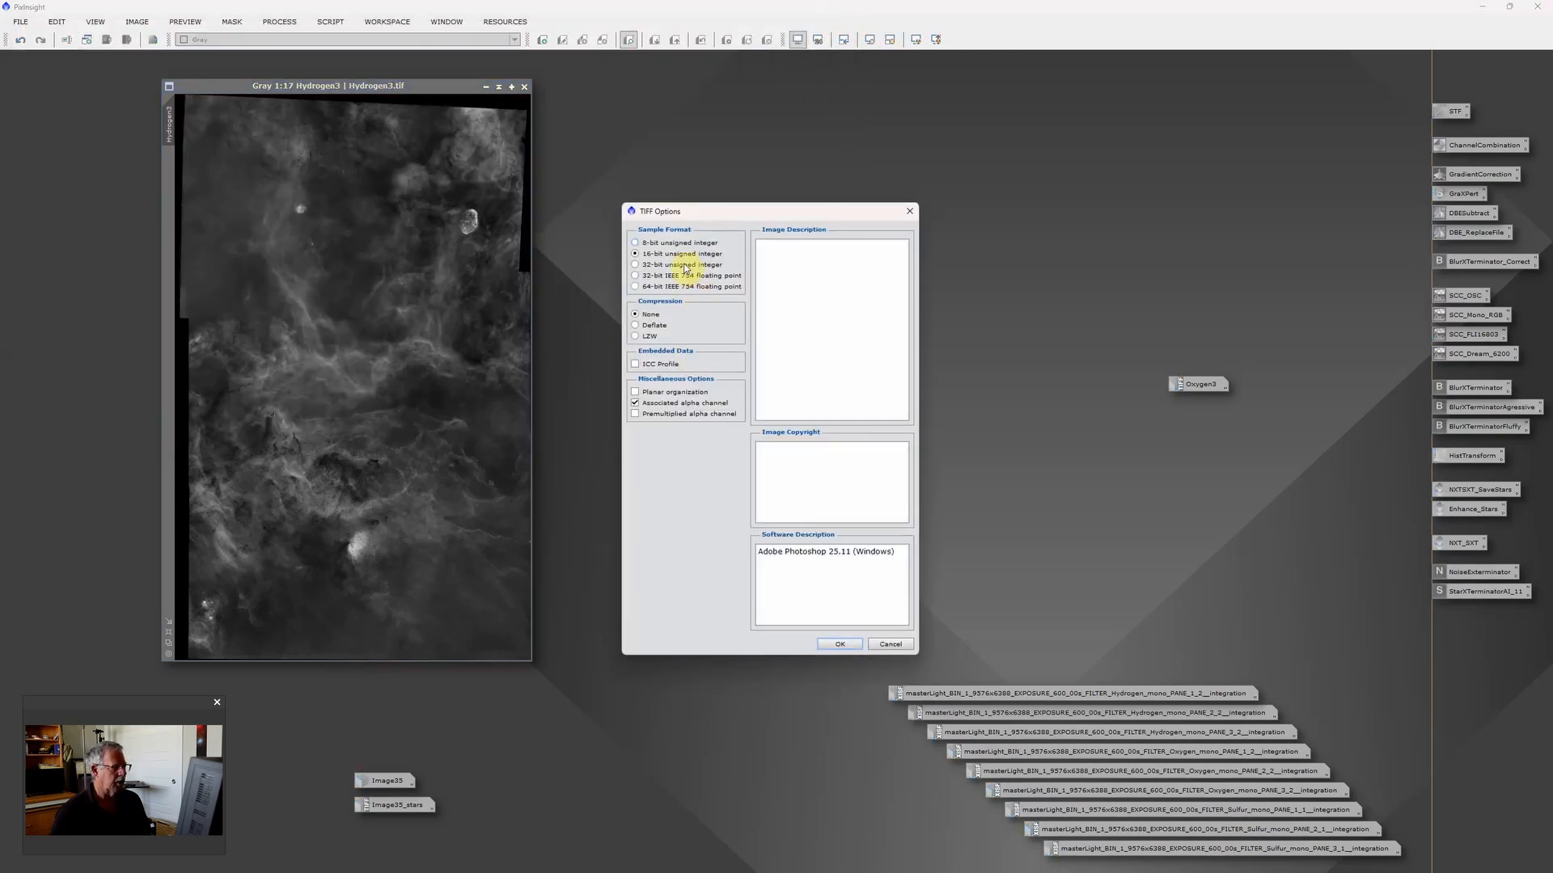
{"action": "left_click", "coordinate": [840, 643]}
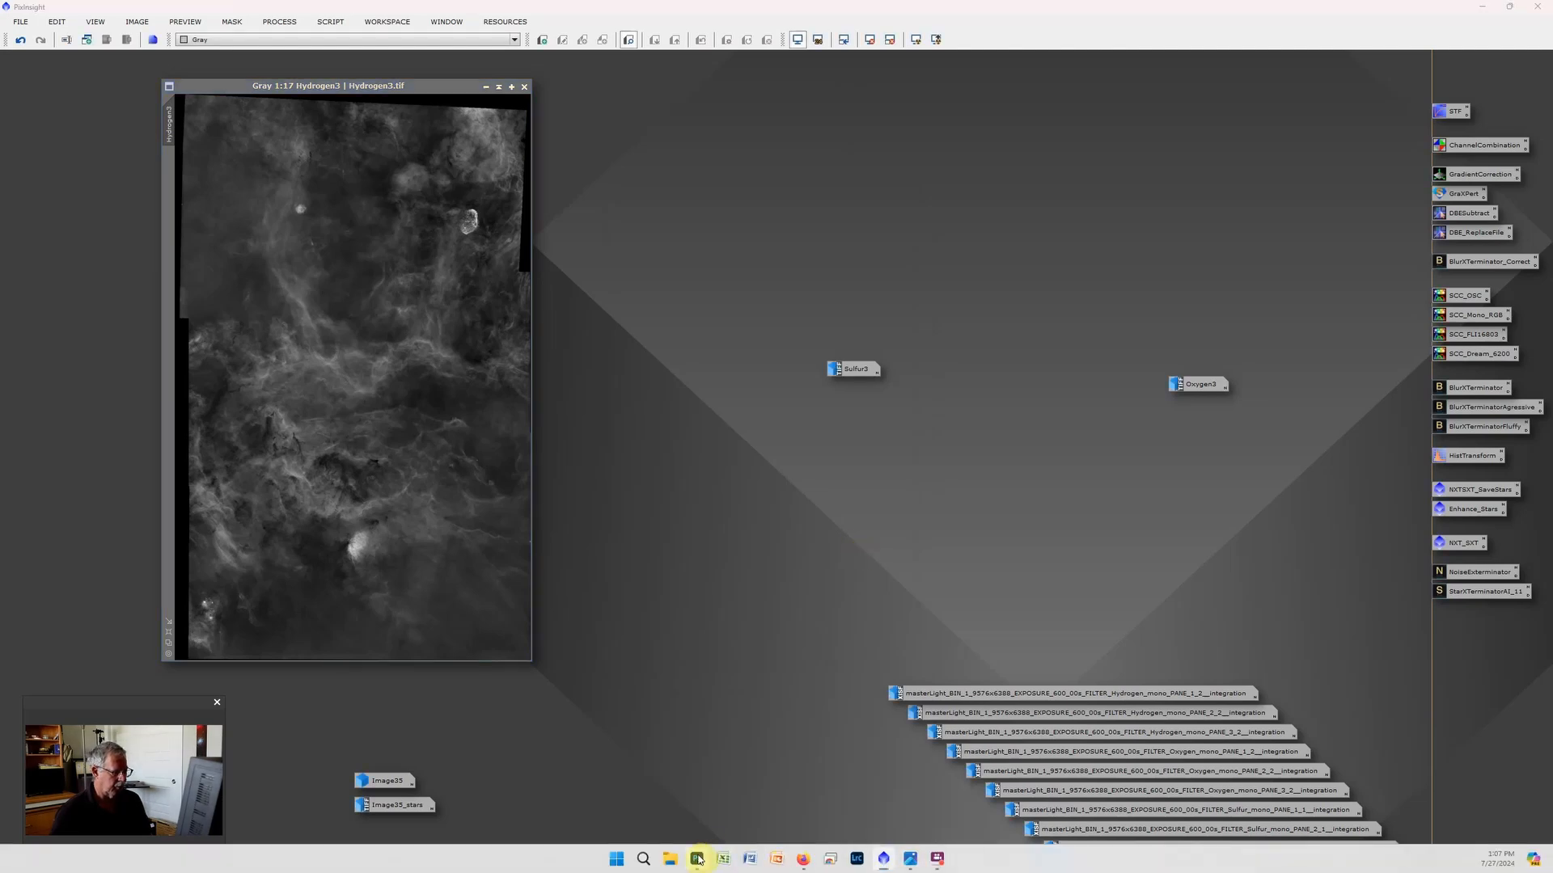
Switch to Photoshop, start the Load Files into Stack script and browse for its source files
{"action": "left_click", "coordinate": [698, 860]}
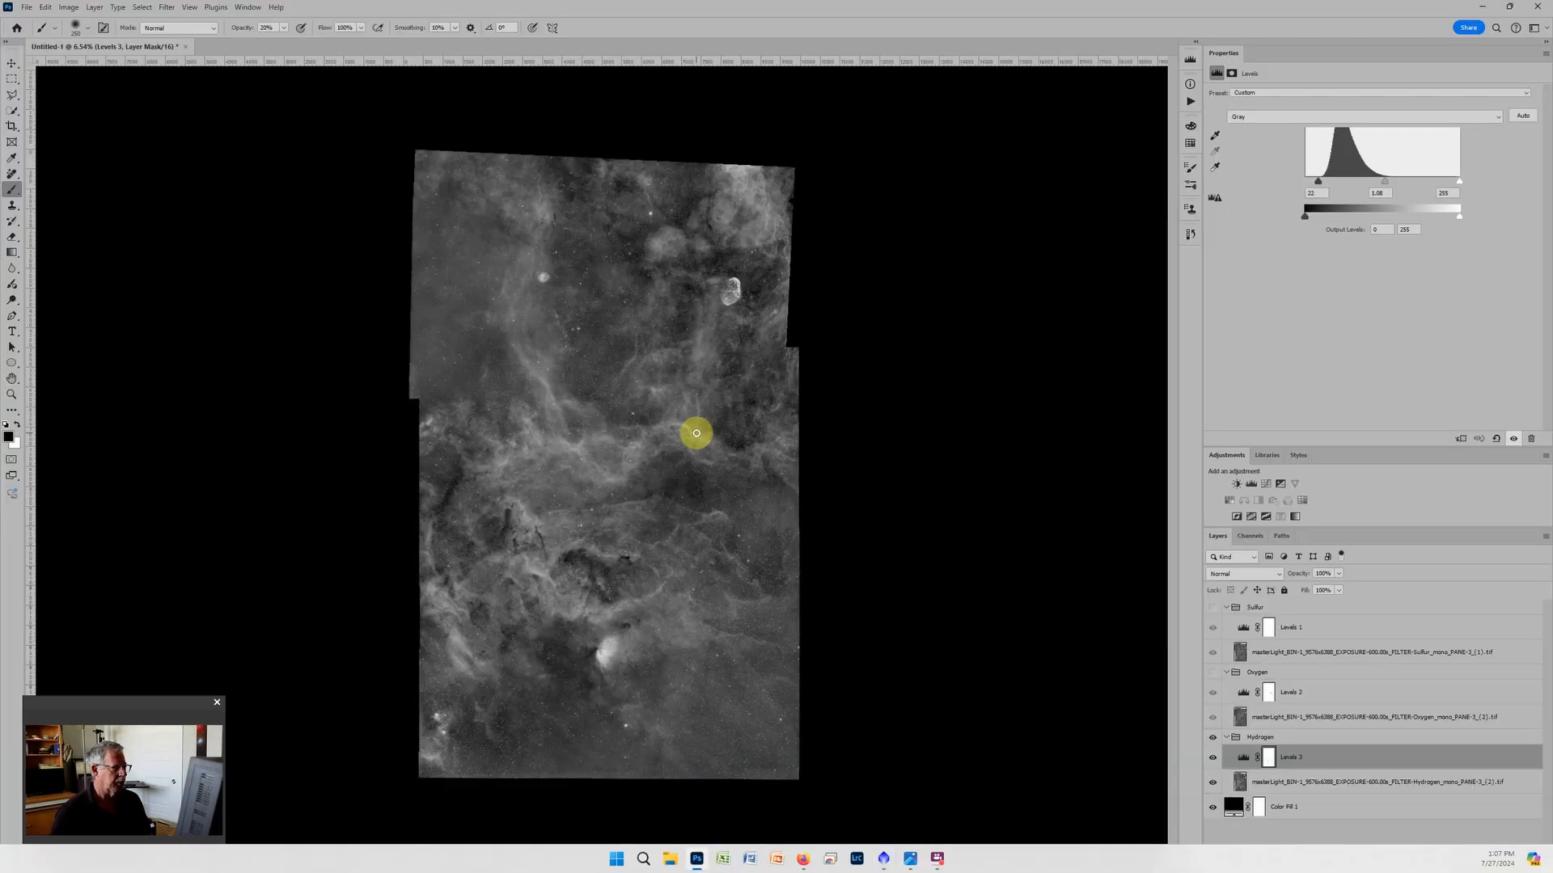
{"action": "left_click", "coordinate": [26, 8]}
{"action": "mouse_move", "coordinate": [102, 320]}
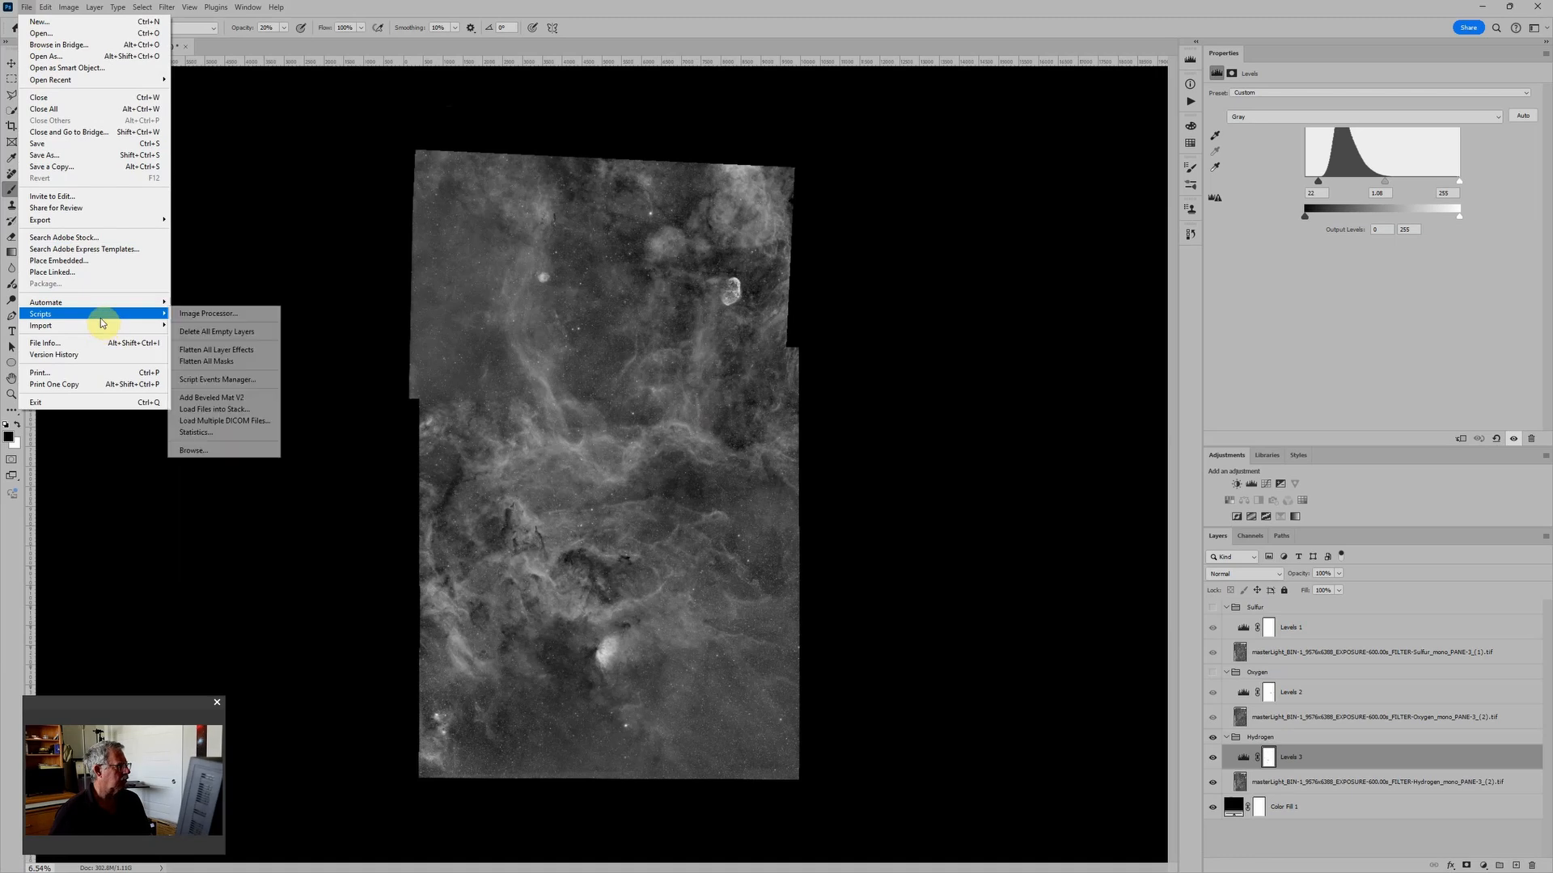
{"action": "left_click", "coordinate": [219, 410]}
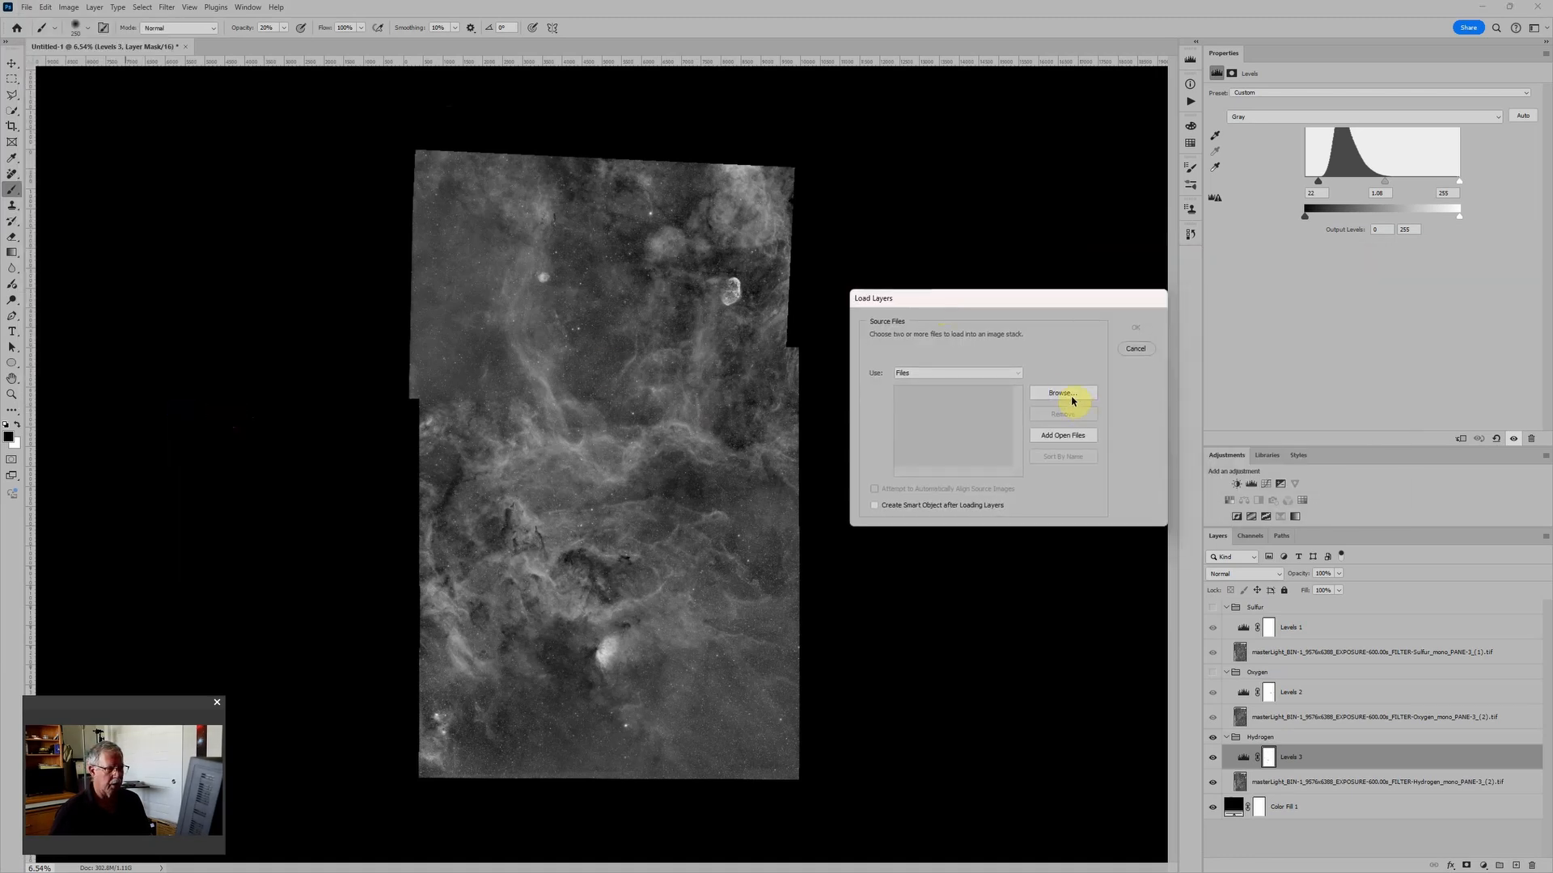
{"action": "left_click", "coordinate": [1068, 396]}
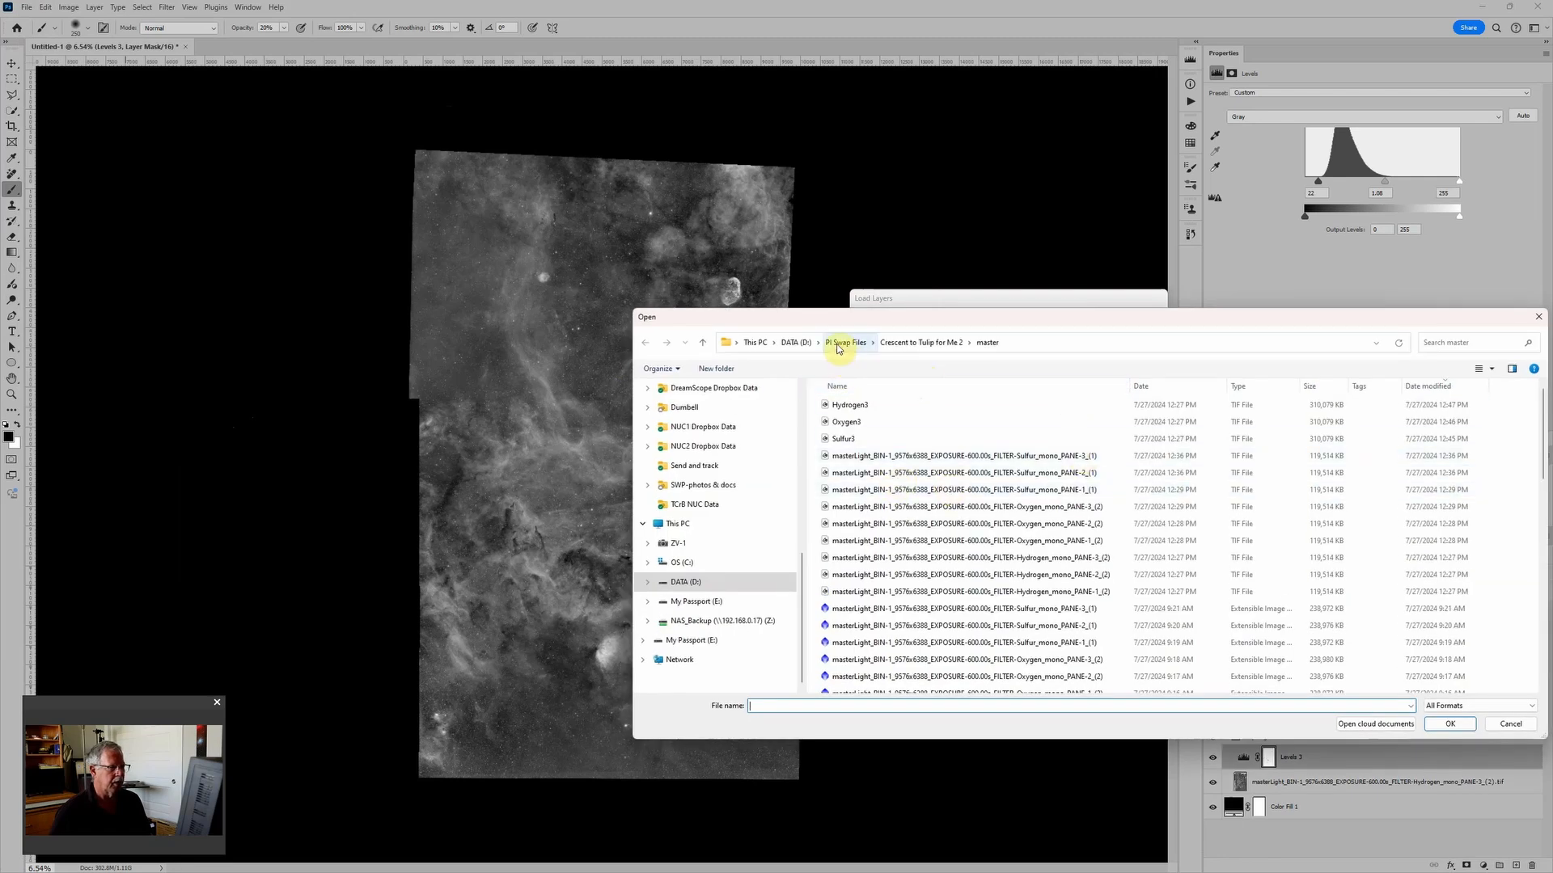
Load the Hydrogen3, Sulfur3, Oxygen3 and Image35_stars TIFFs from DATA (D:), Astro, NUC2 Data, Crescent to Tulip as layers of one new document
{"action": "left_click", "coordinate": [794, 346]}
{"action": "double_click", "coordinate": [843, 404]}
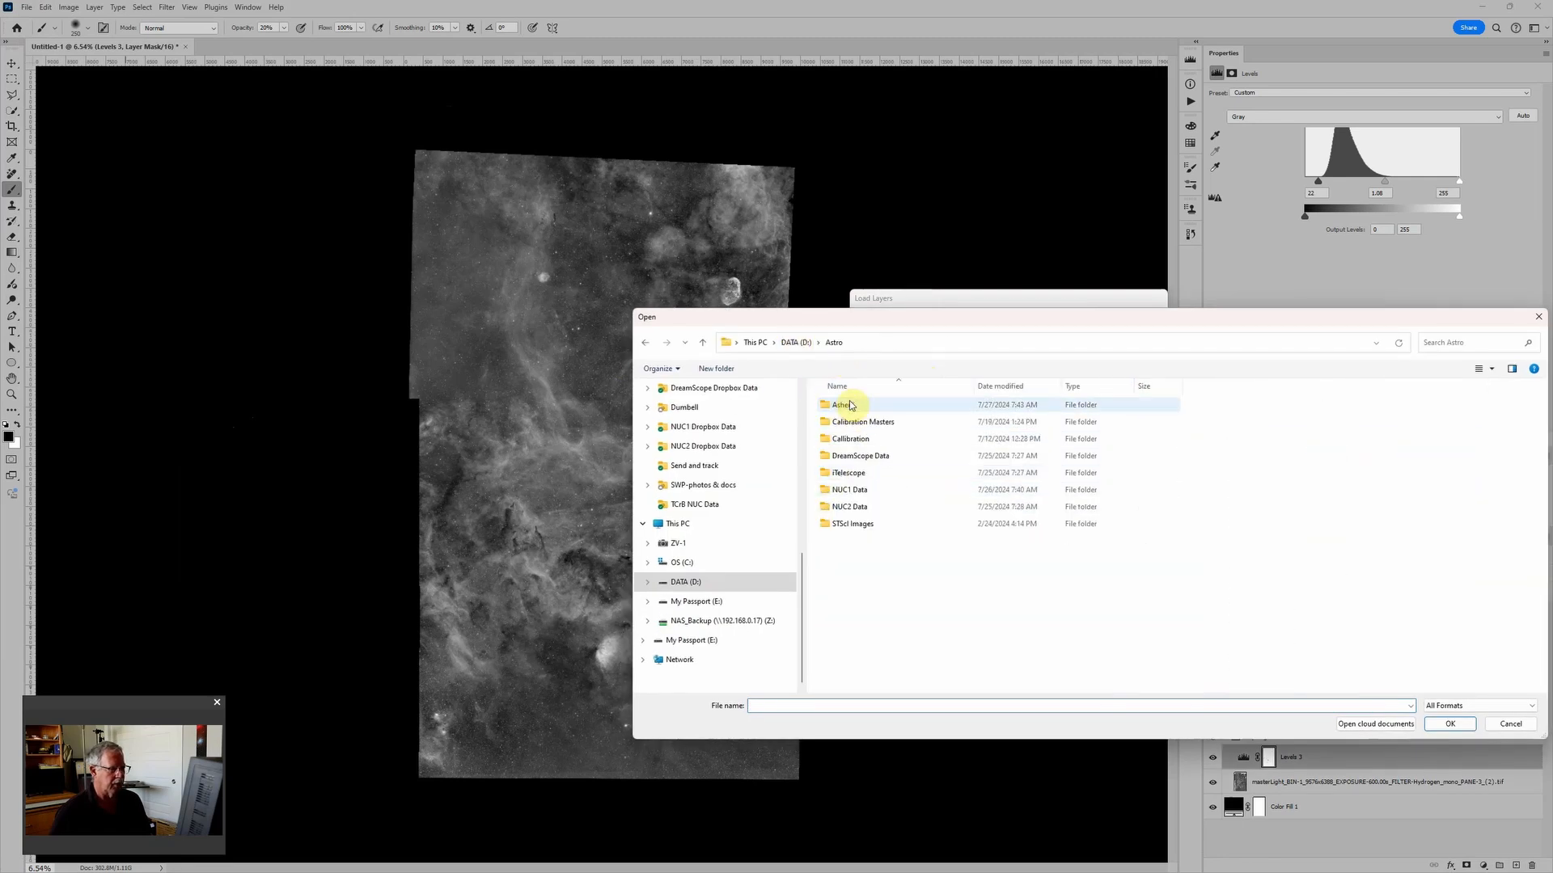
{"action": "double_click", "coordinate": [851, 507]}
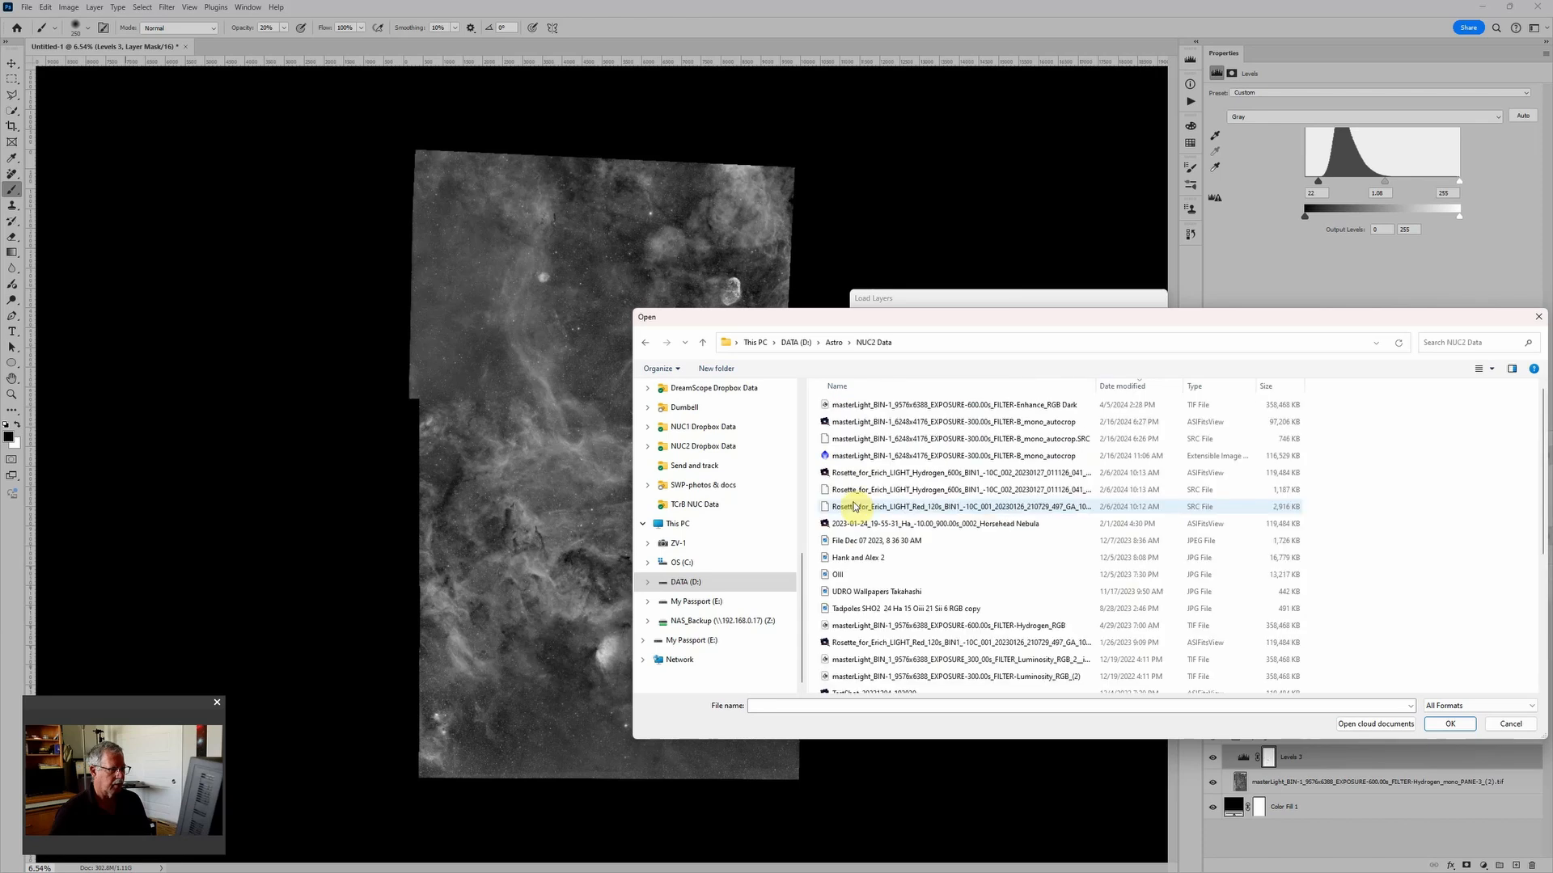
{"action": "scroll", "coordinate": [942, 591], "scroll_direction": "down", "scroll_amount": 3}
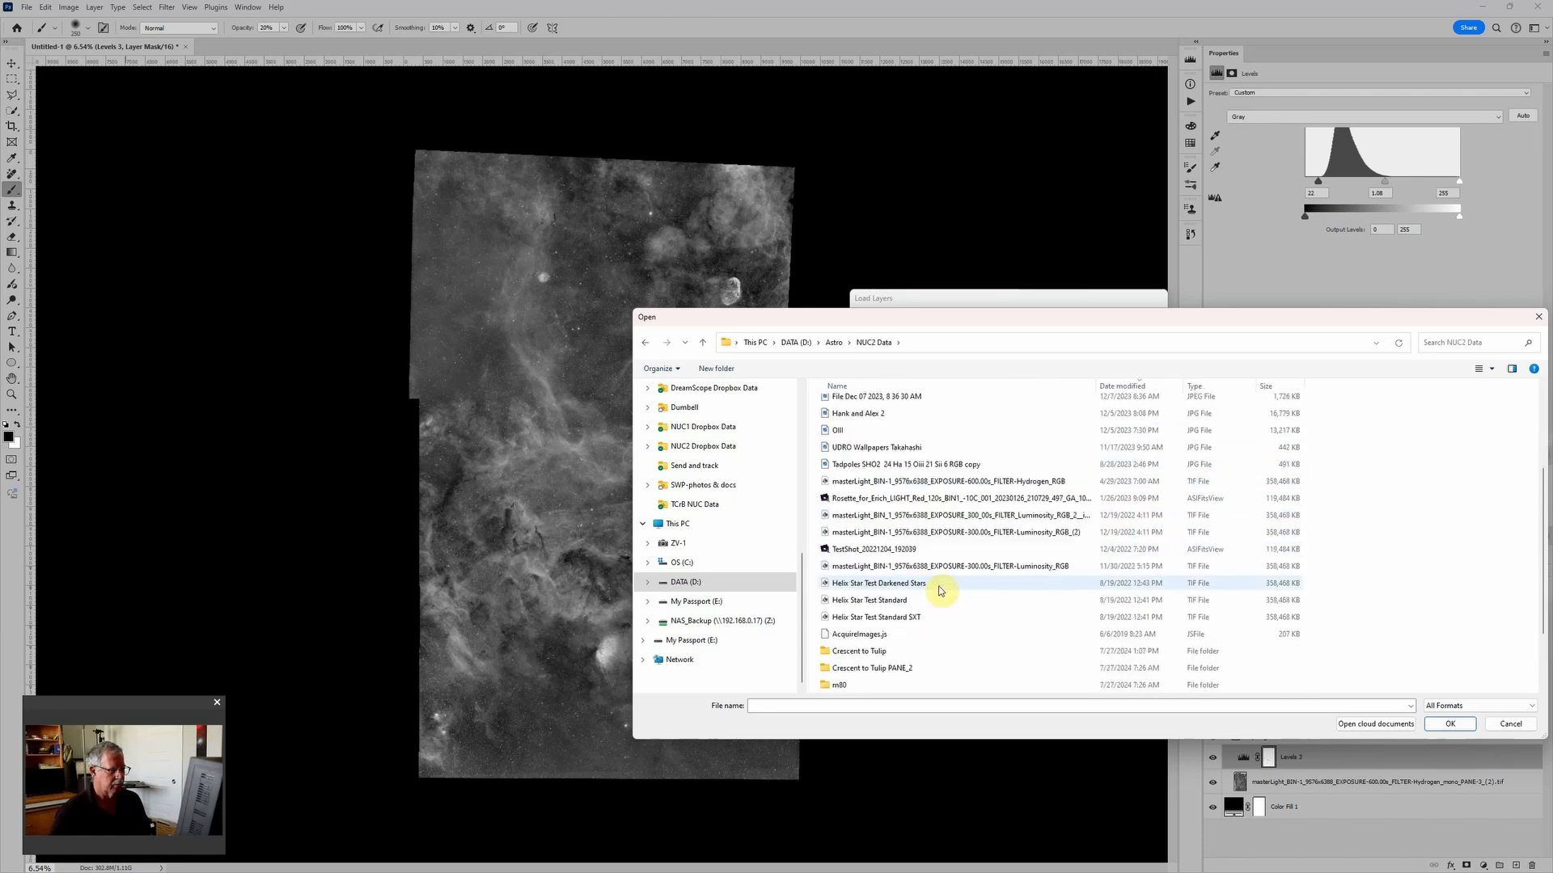
{"action": "double_click", "coordinate": [870, 650]}
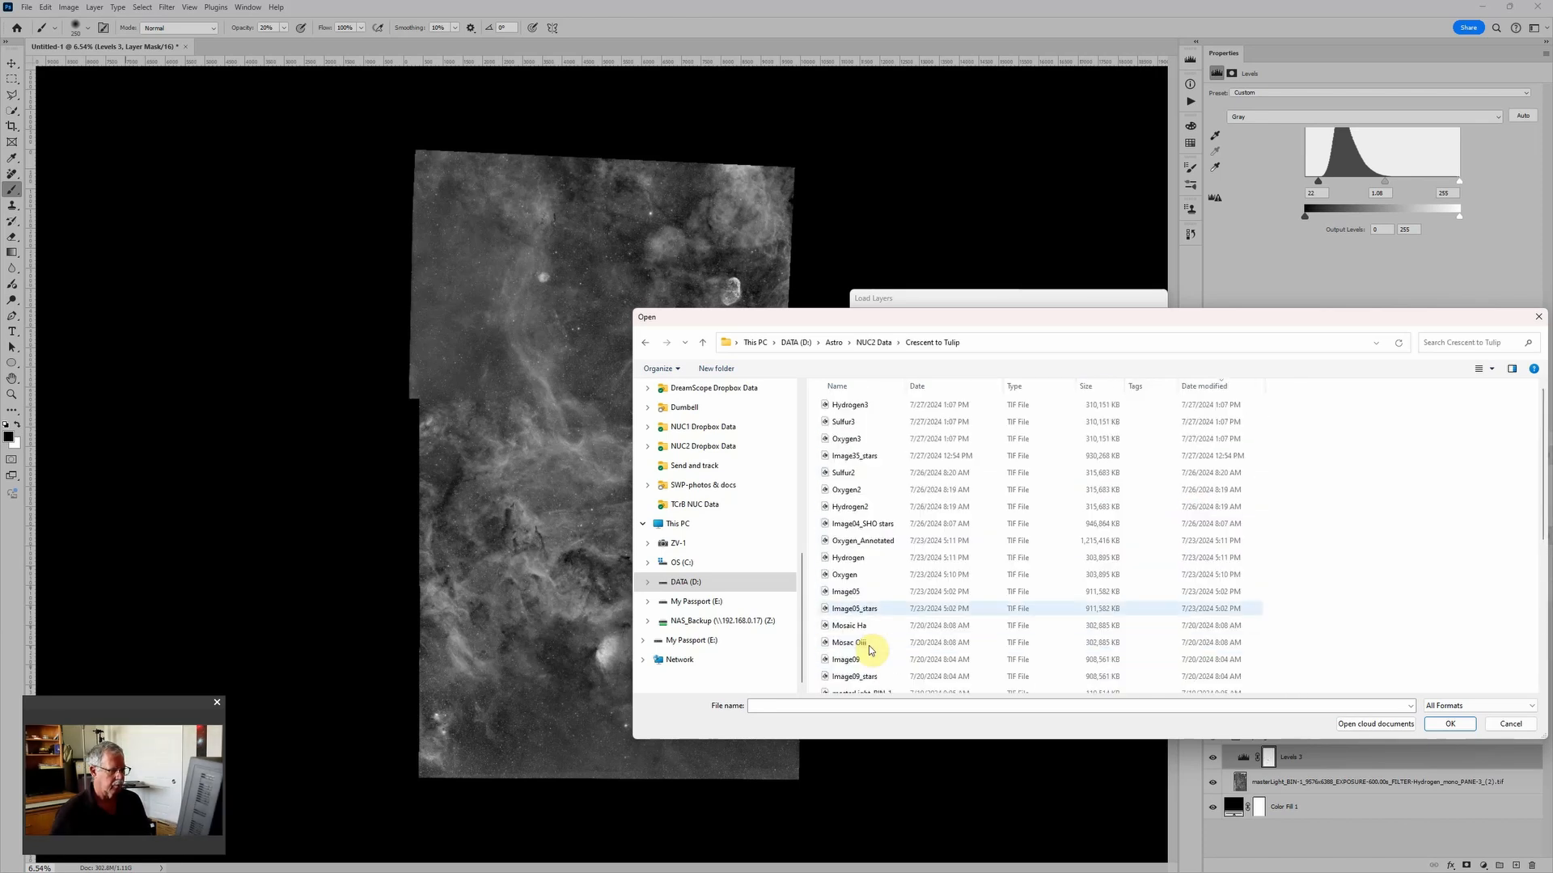
{"action": "left_click", "coordinate": [896, 413]}
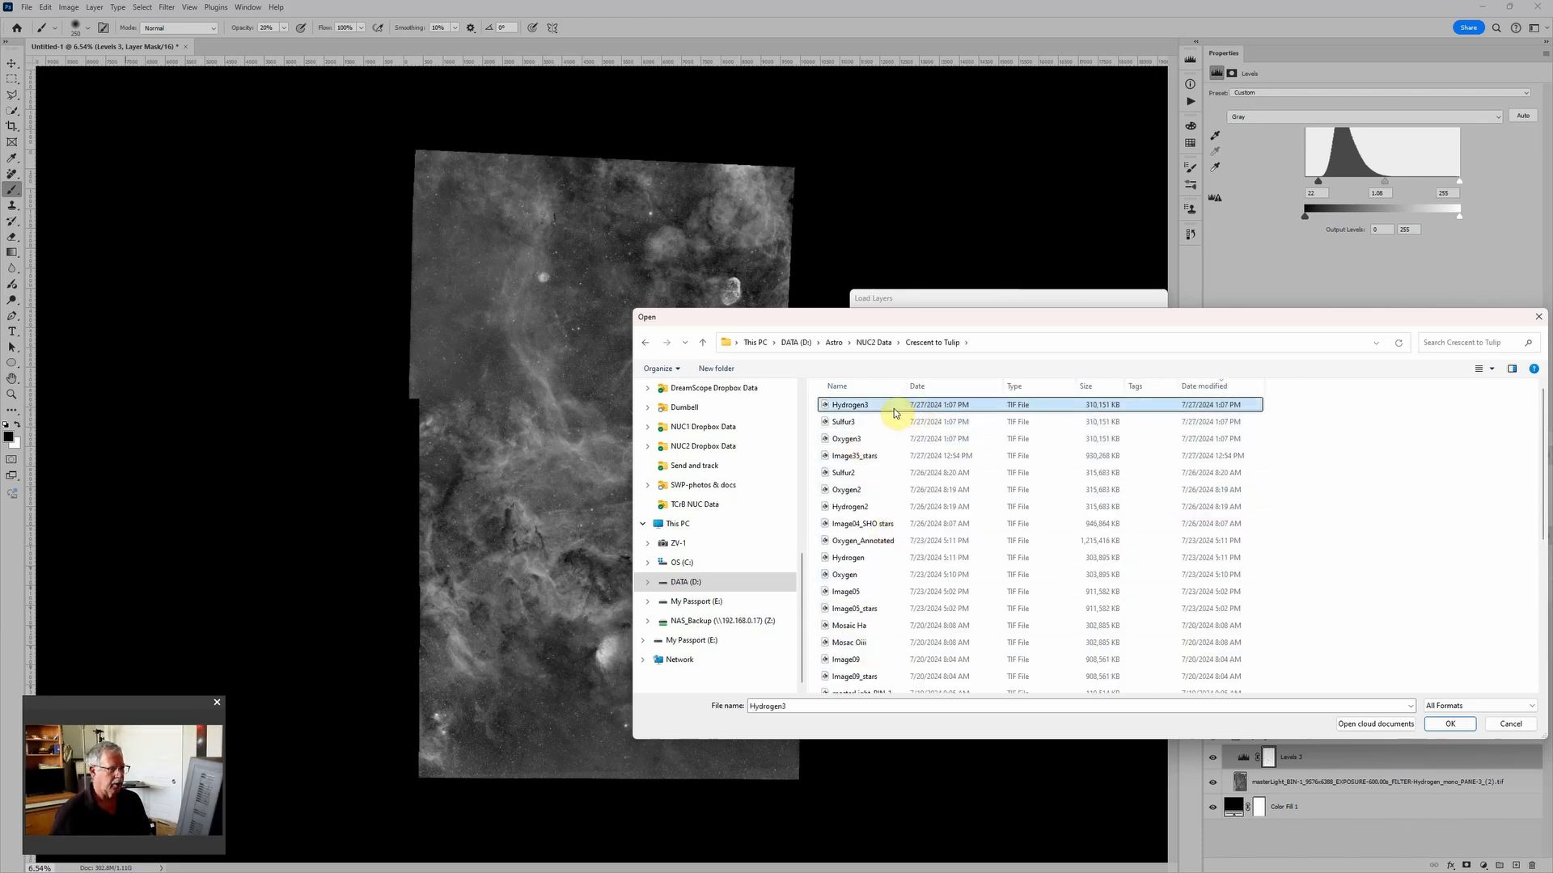
{"action": "left_click", "coordinate": [872, 461], "text": "shift"}
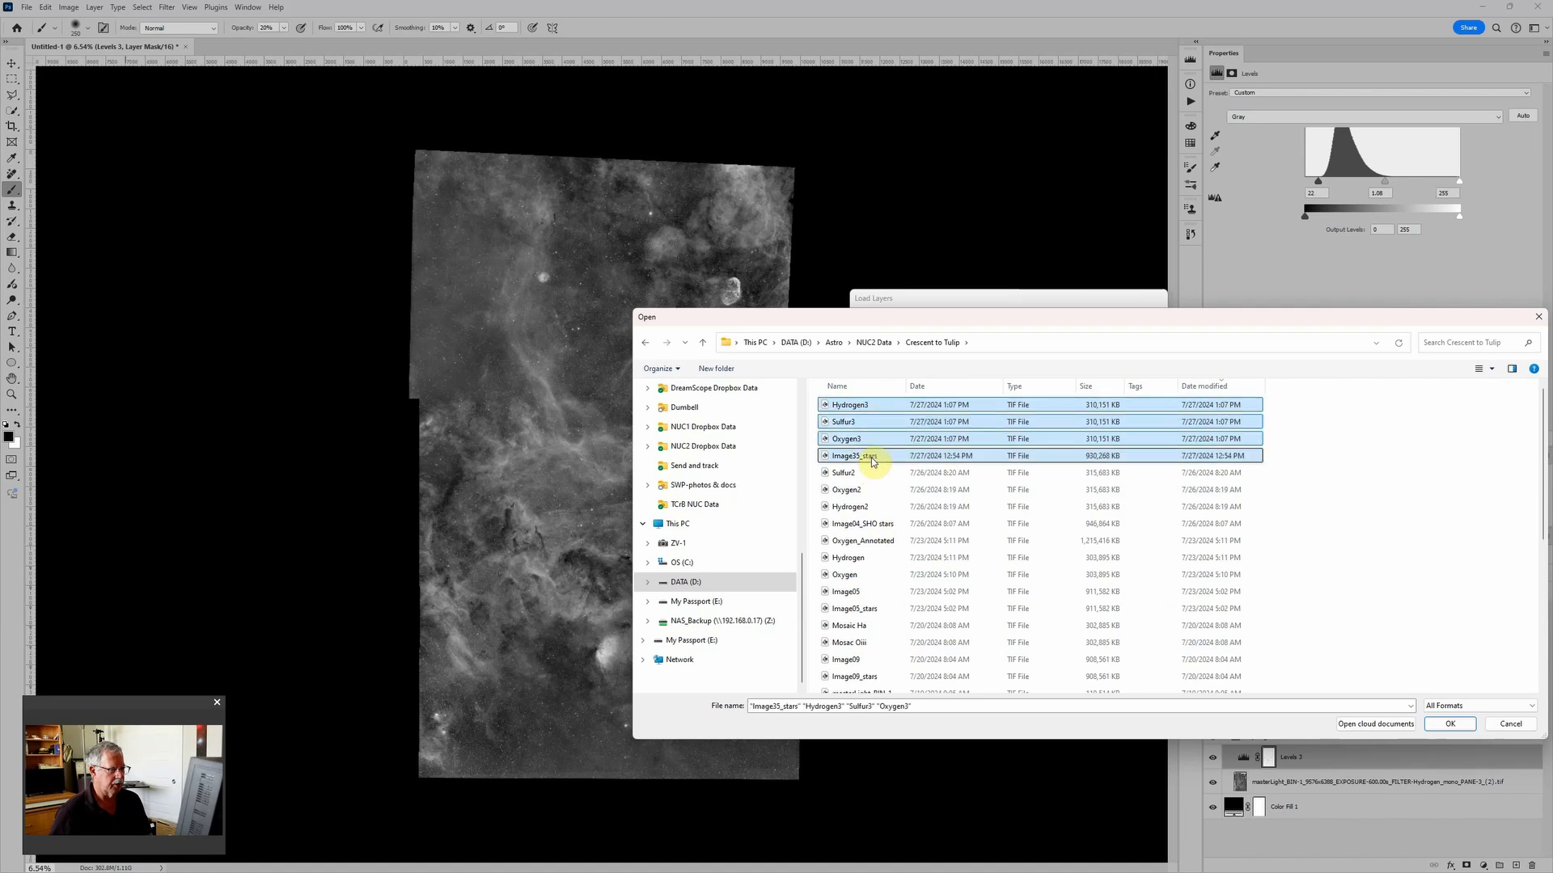
{"action": "left_click", "coordinate": [1447, 724]}
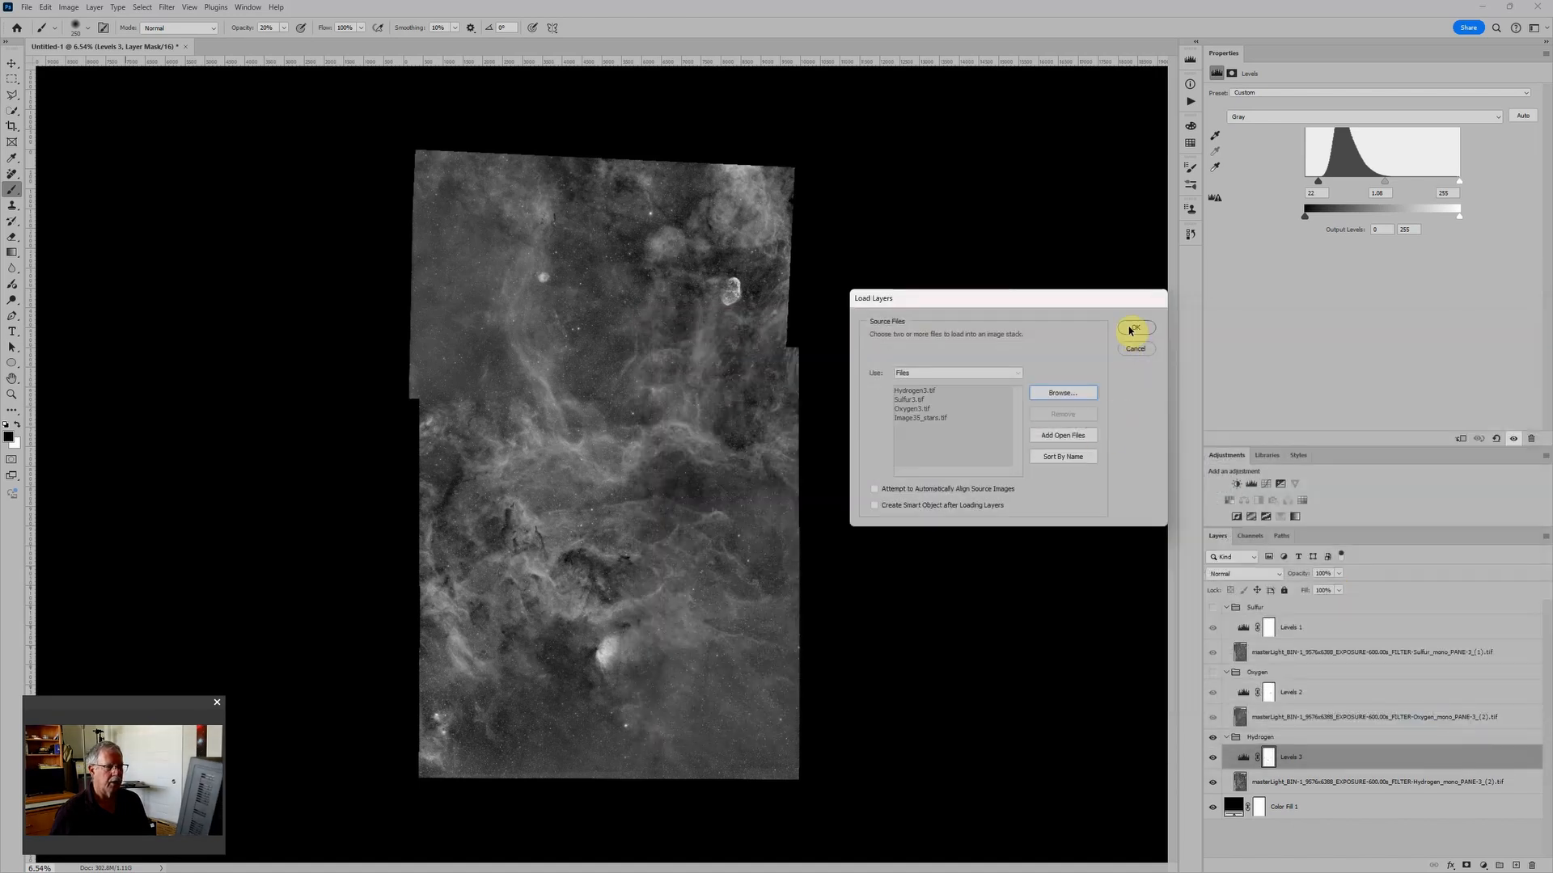
{"action": "left_click", "coordinate": [1132, 332]}
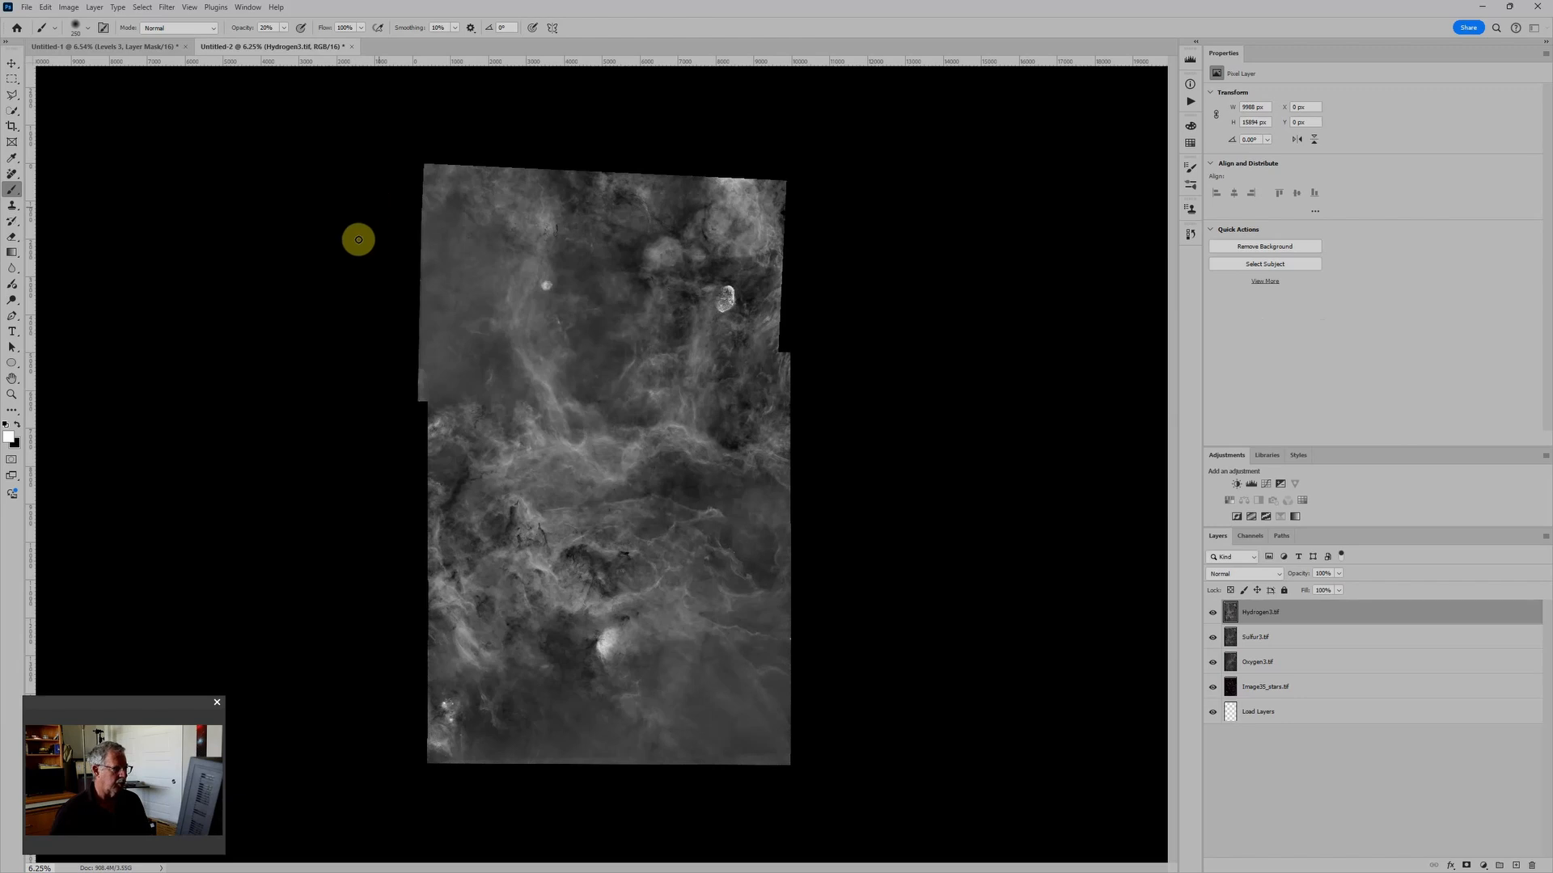
Rotate the whole canvas 90° counter clockwise
{"action": "left_click", "coordinate": [69, 7]}
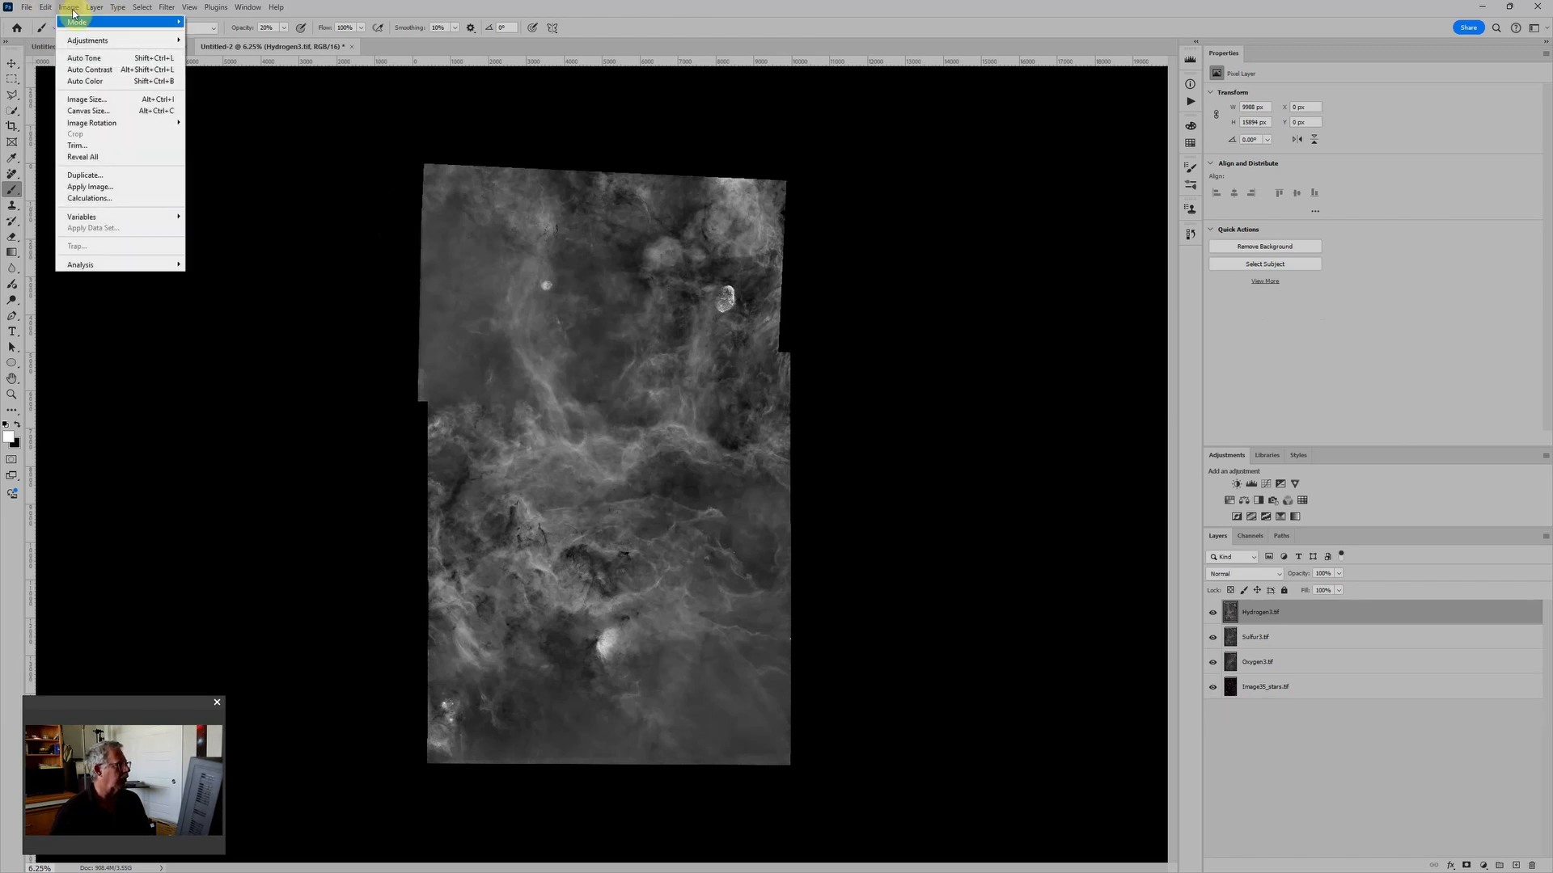
{"action": "mouse_move", "coordinate": [119, 124]}
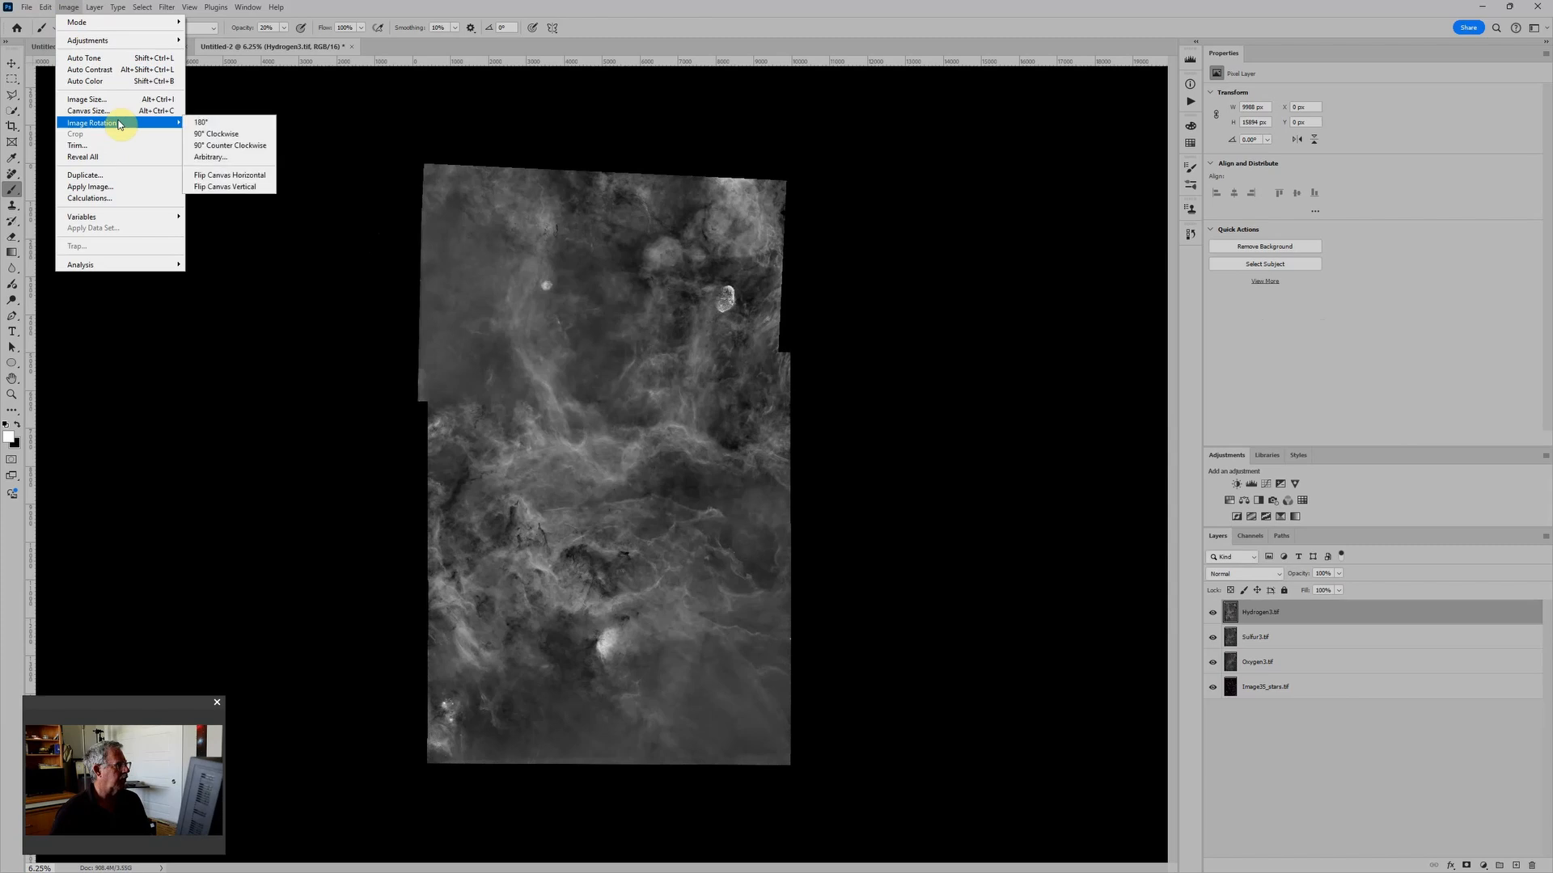
{"action": "left_click", "coordinate": [240, 147]}
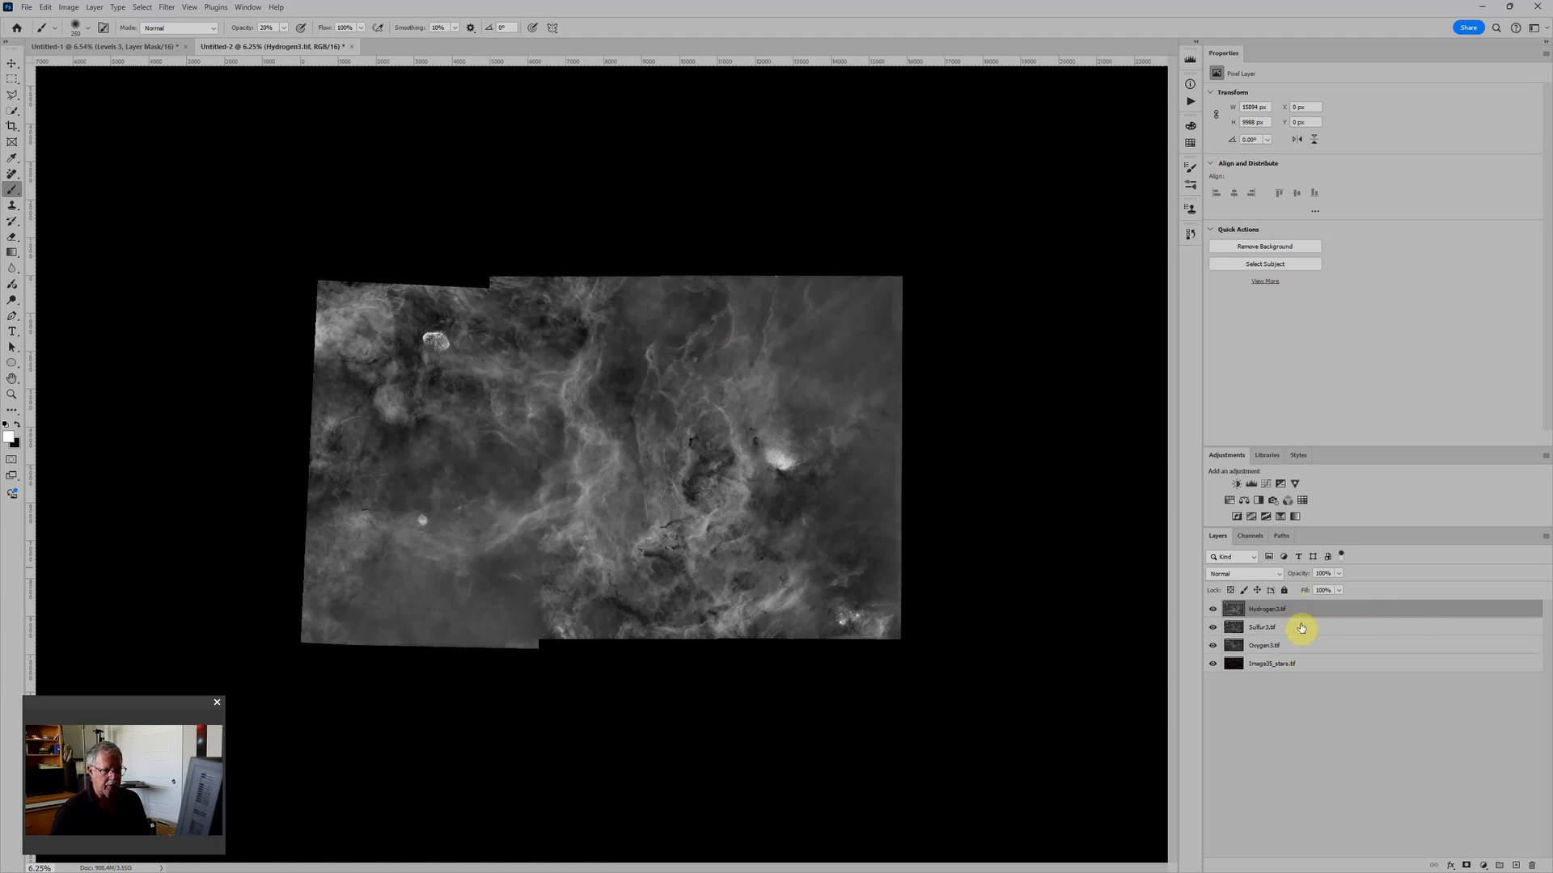
Put the Hydrogen3 layer in a group named Hydrogen with Levels and Hue/Saturation adjustment layers, and hide the collapsed group
{"action": "key", "text": "ctrl+g"}
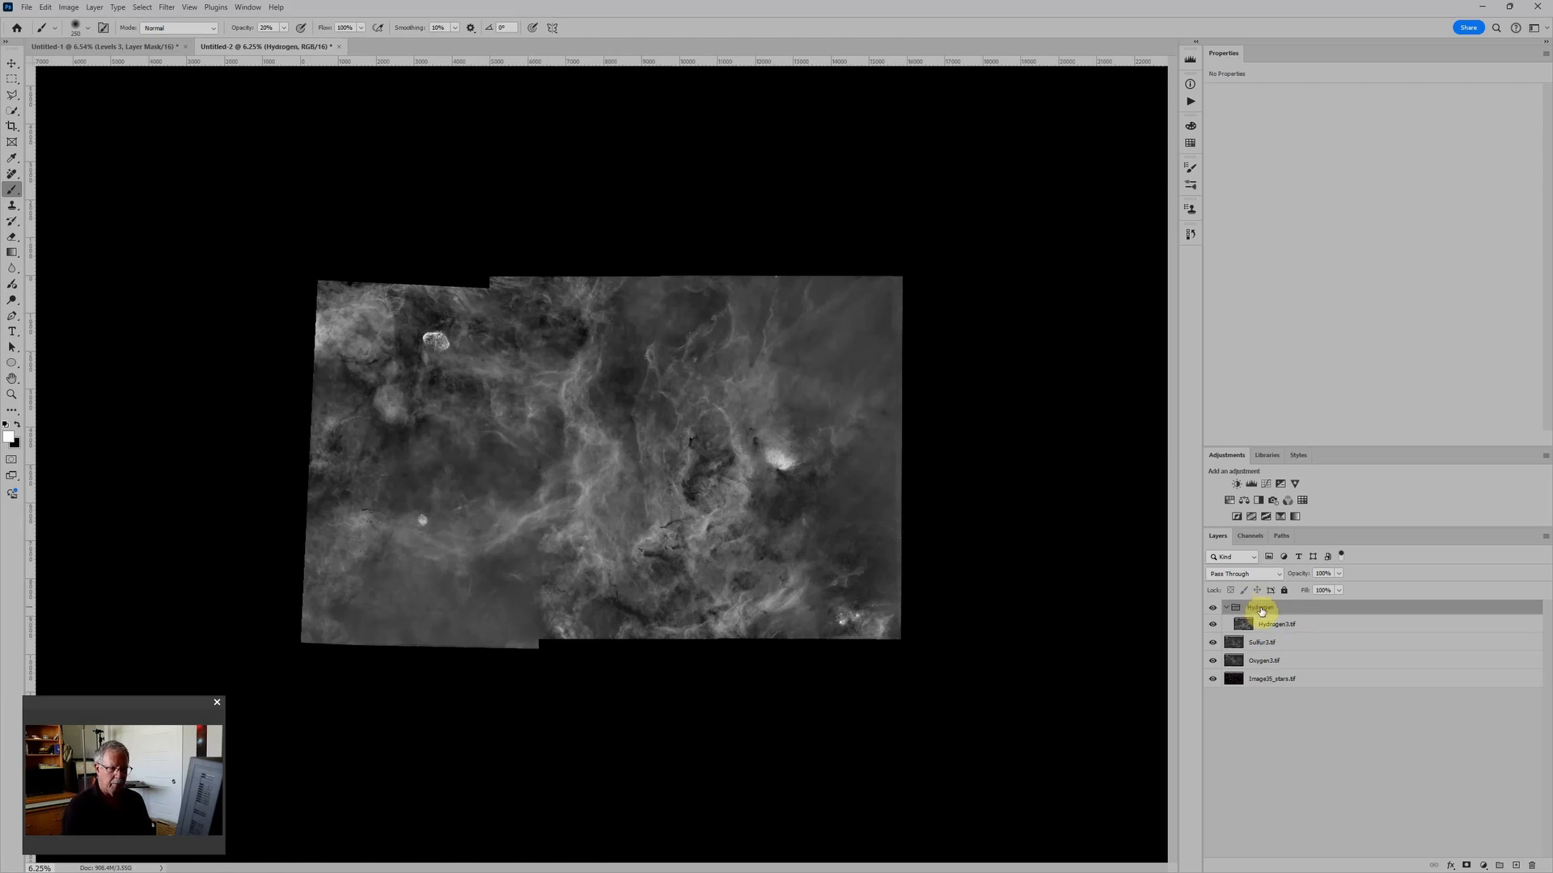
{"action": "left_click", "coordinate": [1251, 484]}
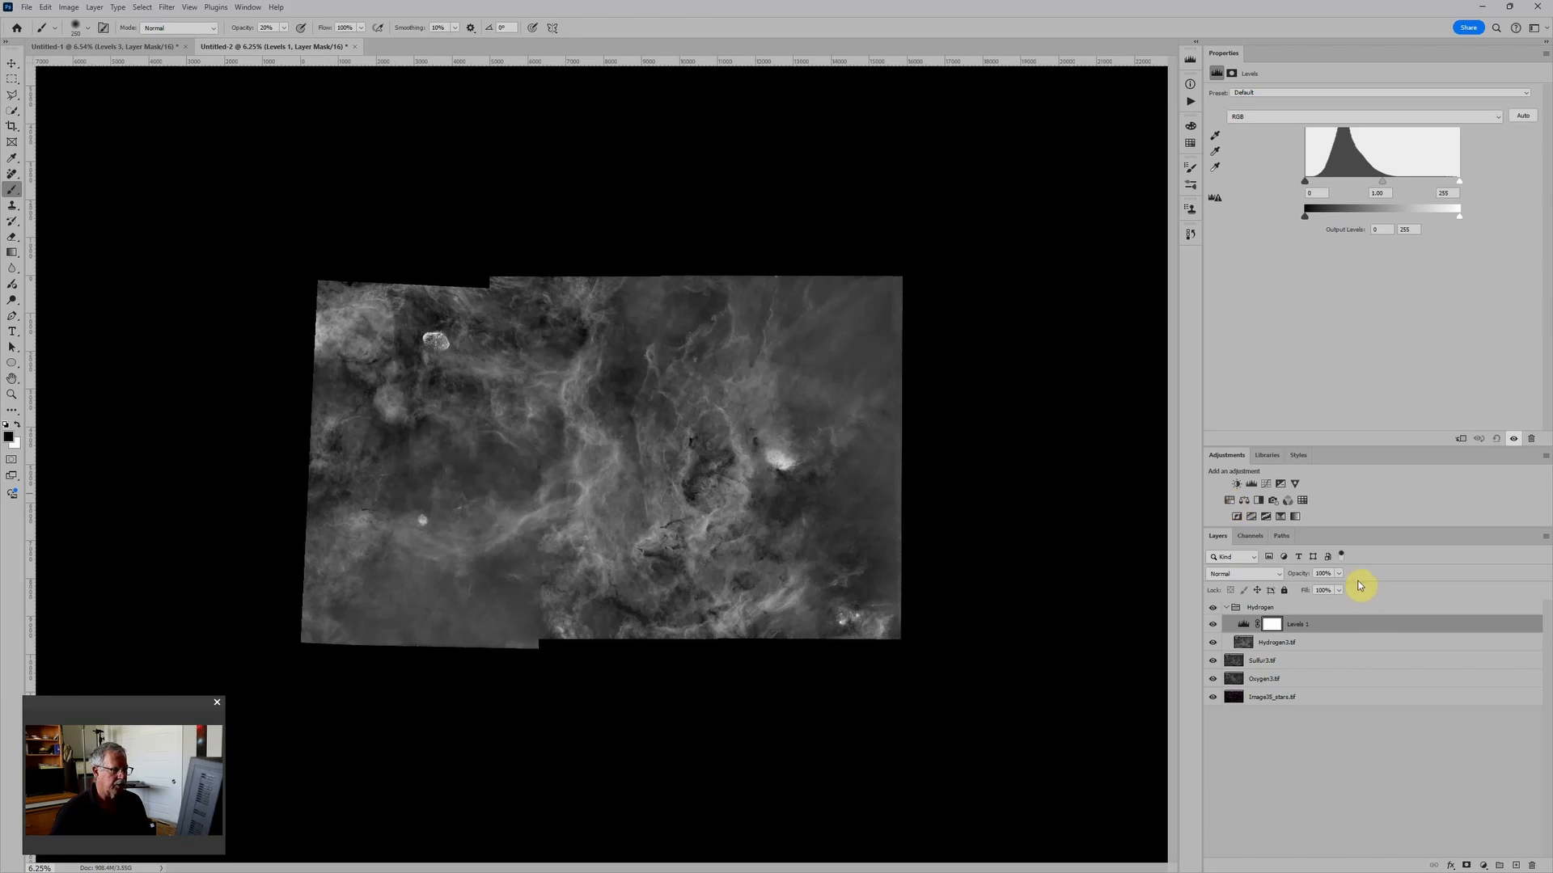
{"action": "left_click", "coordinate": [1229, 501]}
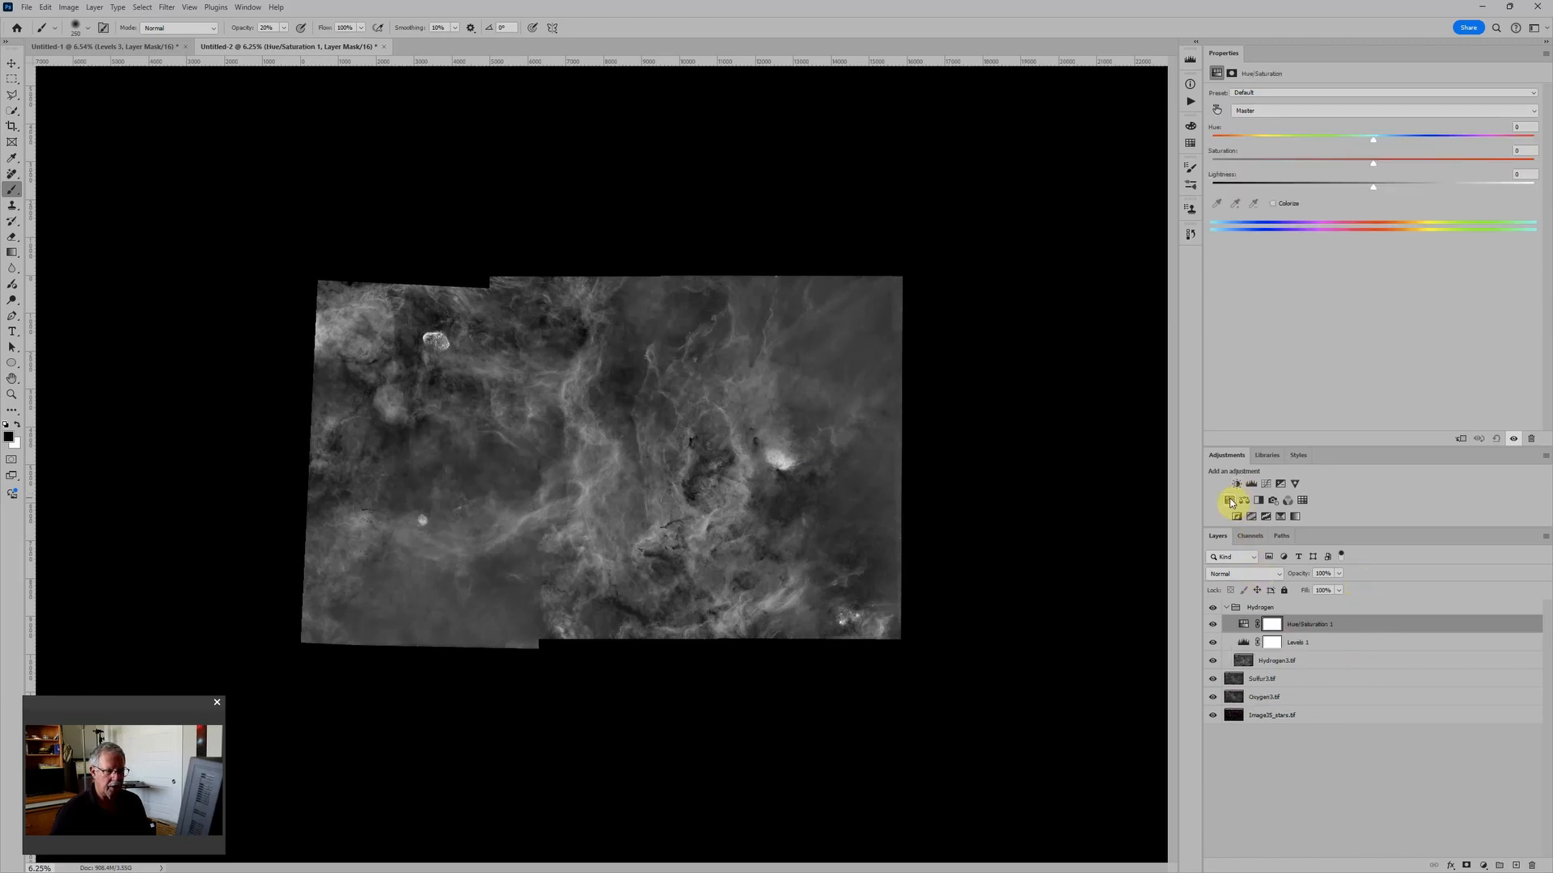
{"action": "left_click", "coordinate": [1227, 608]}
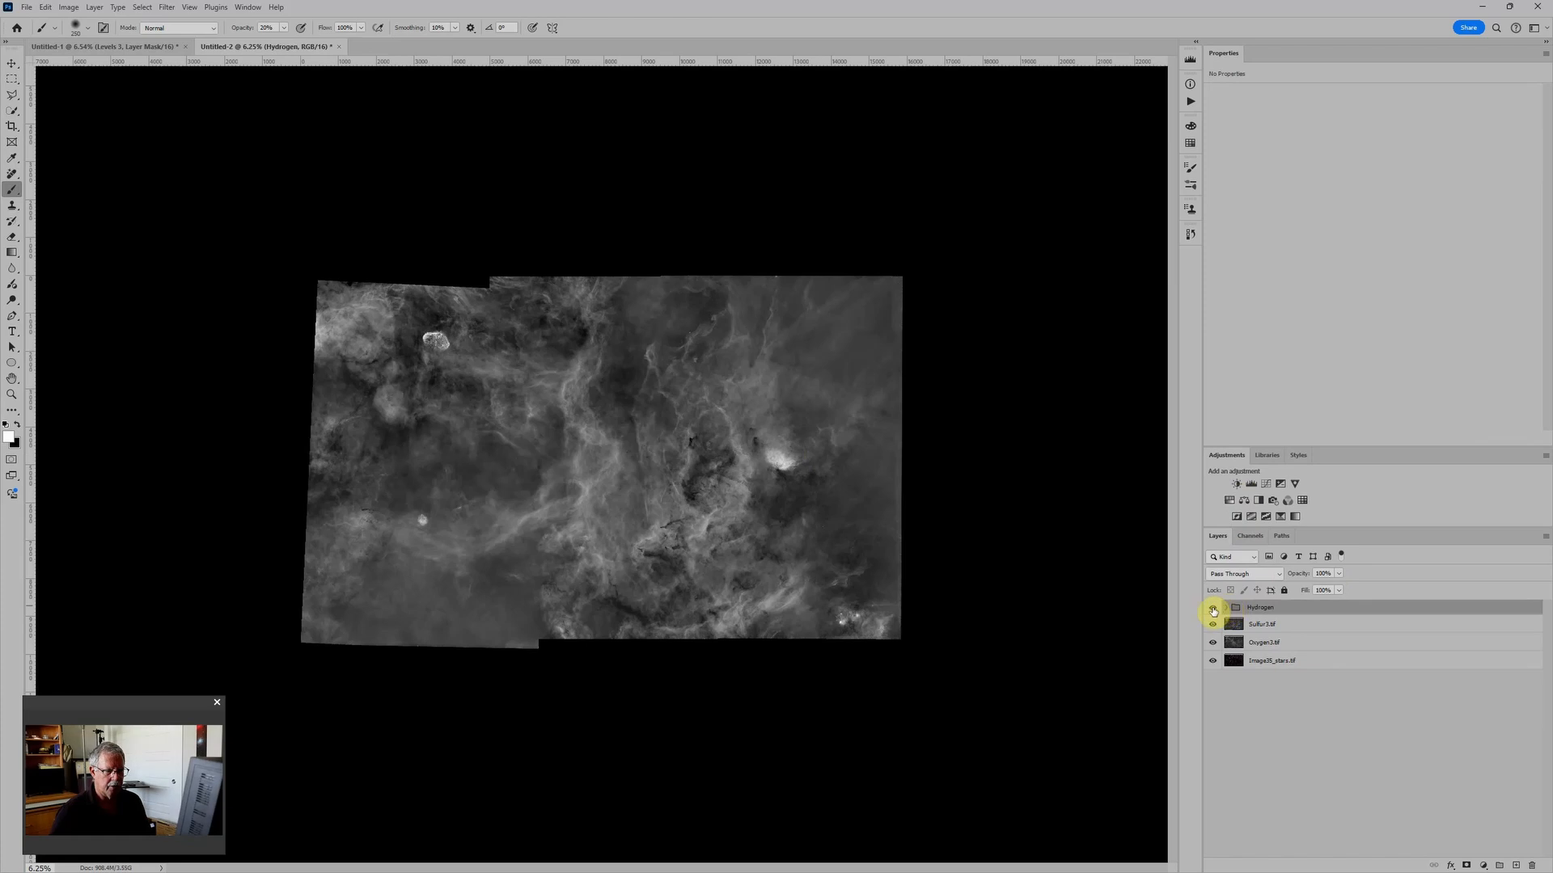
{"action": "left_click", "coordinate": [1213, 611]}
Put the Sulfur3 layer in a group named Sulfur with a Levels adjustment layer, and hide the collapsed group
{"action": "left_click", "coordinate": [1282, 625]}
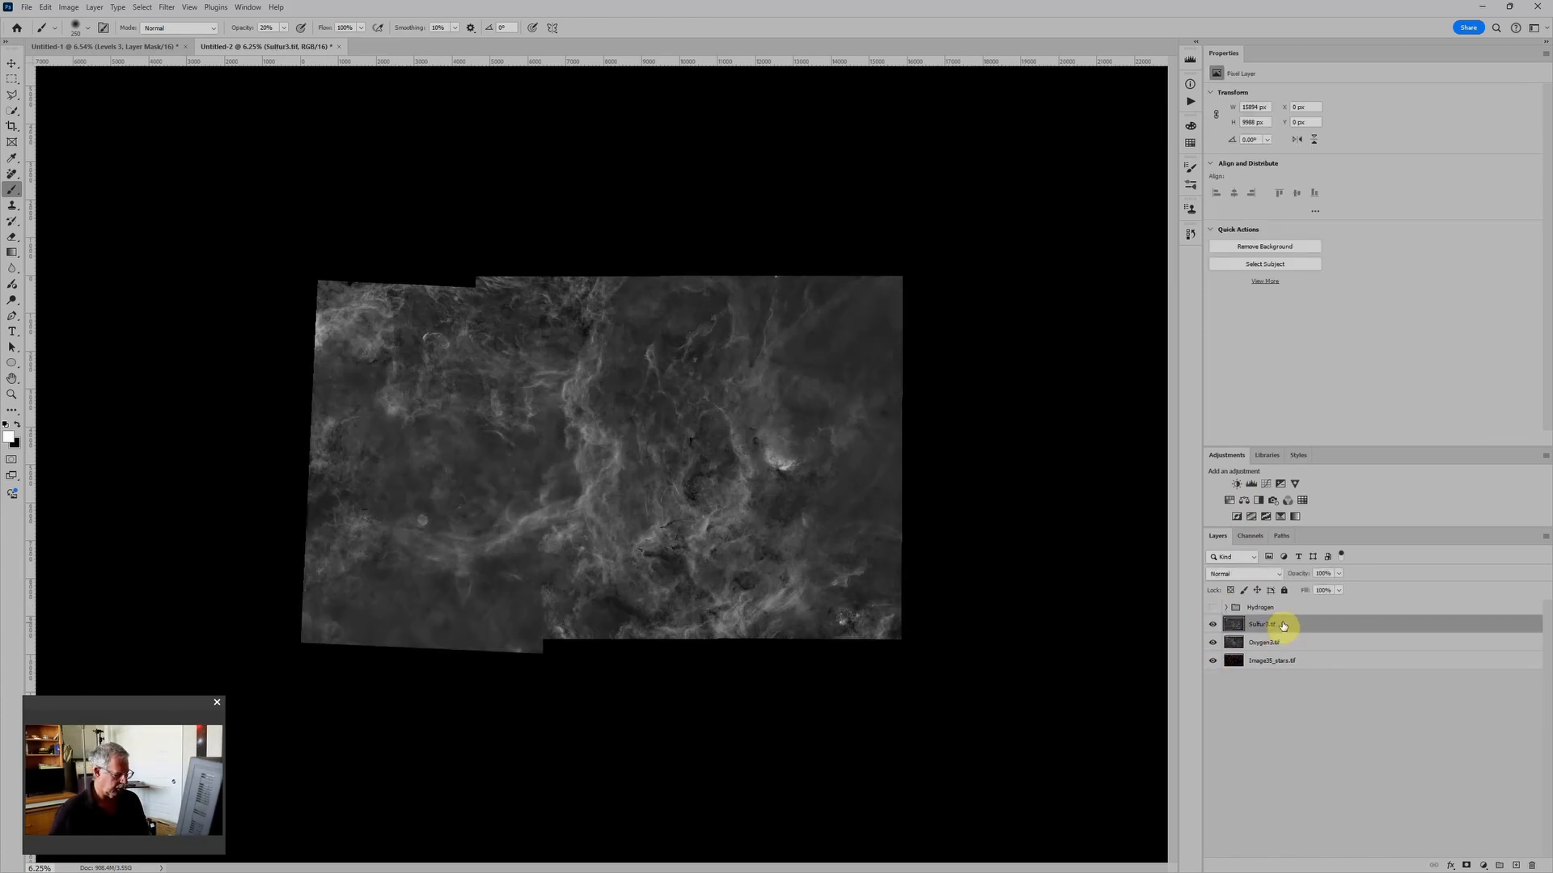
{"action": "key", "text": "ctrl+g"}
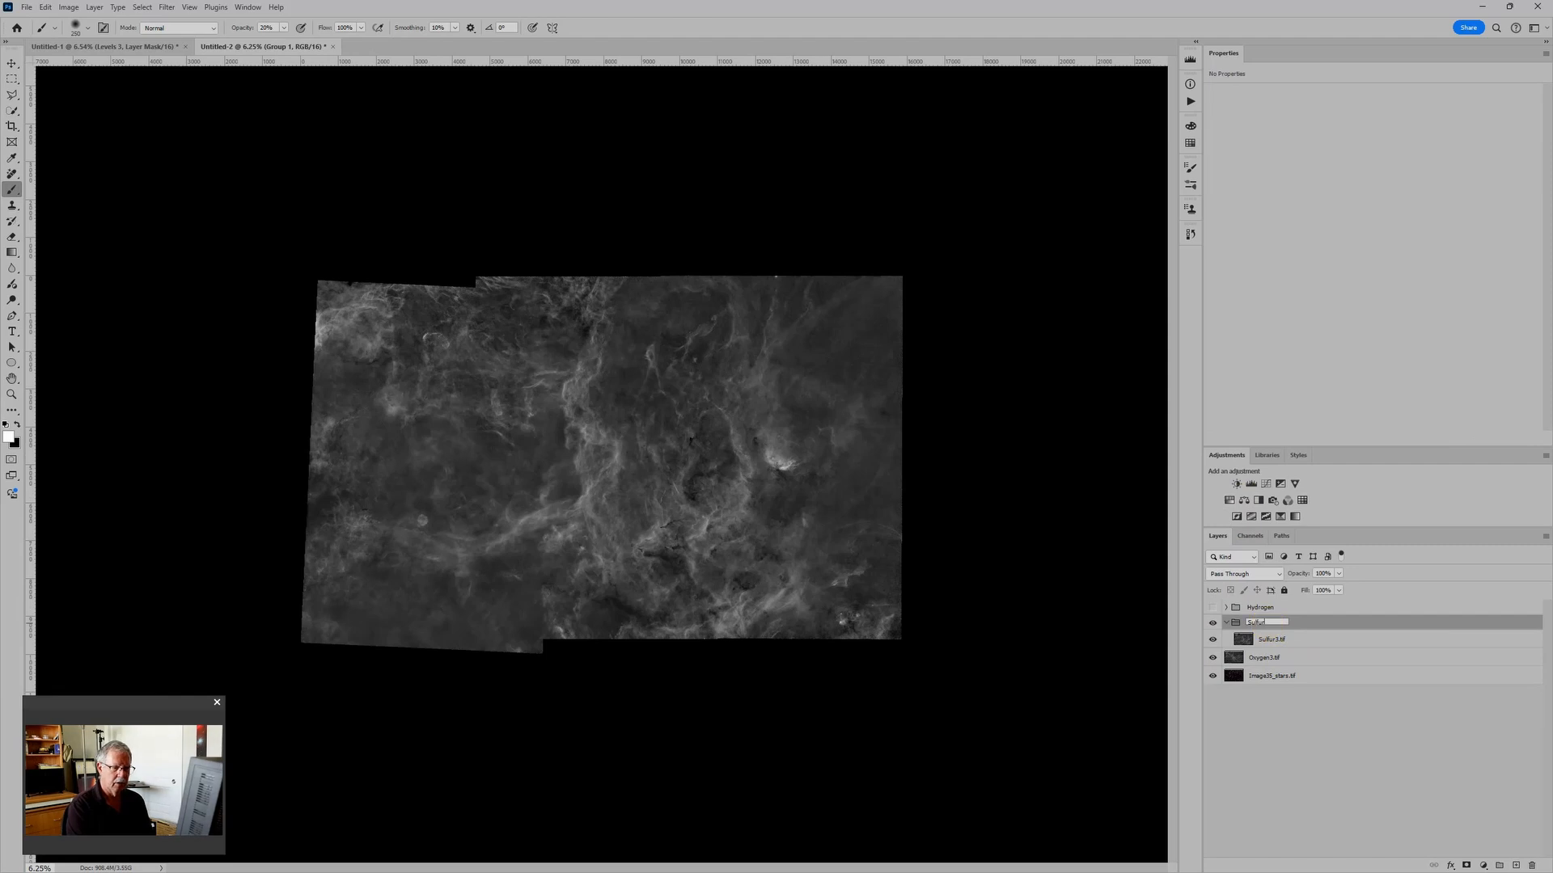
{"action": "left_click", "coordinate": [1251, 485]}
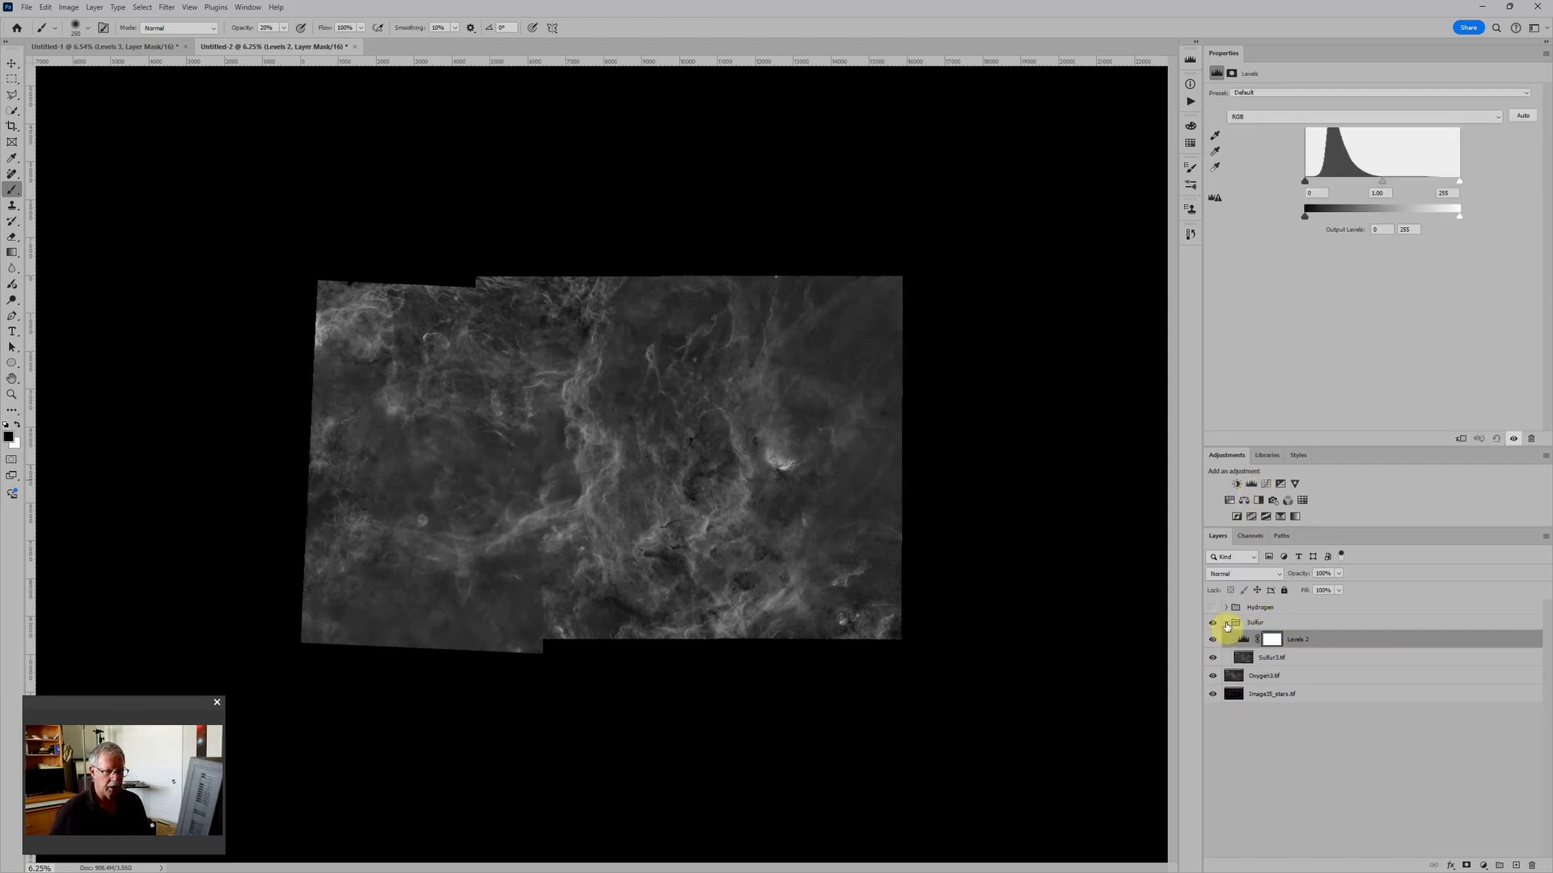
{"action": "left_click", "coordinate": [1226, 624]}
{"action": "left_click", "coordinate": [1213, 623]}
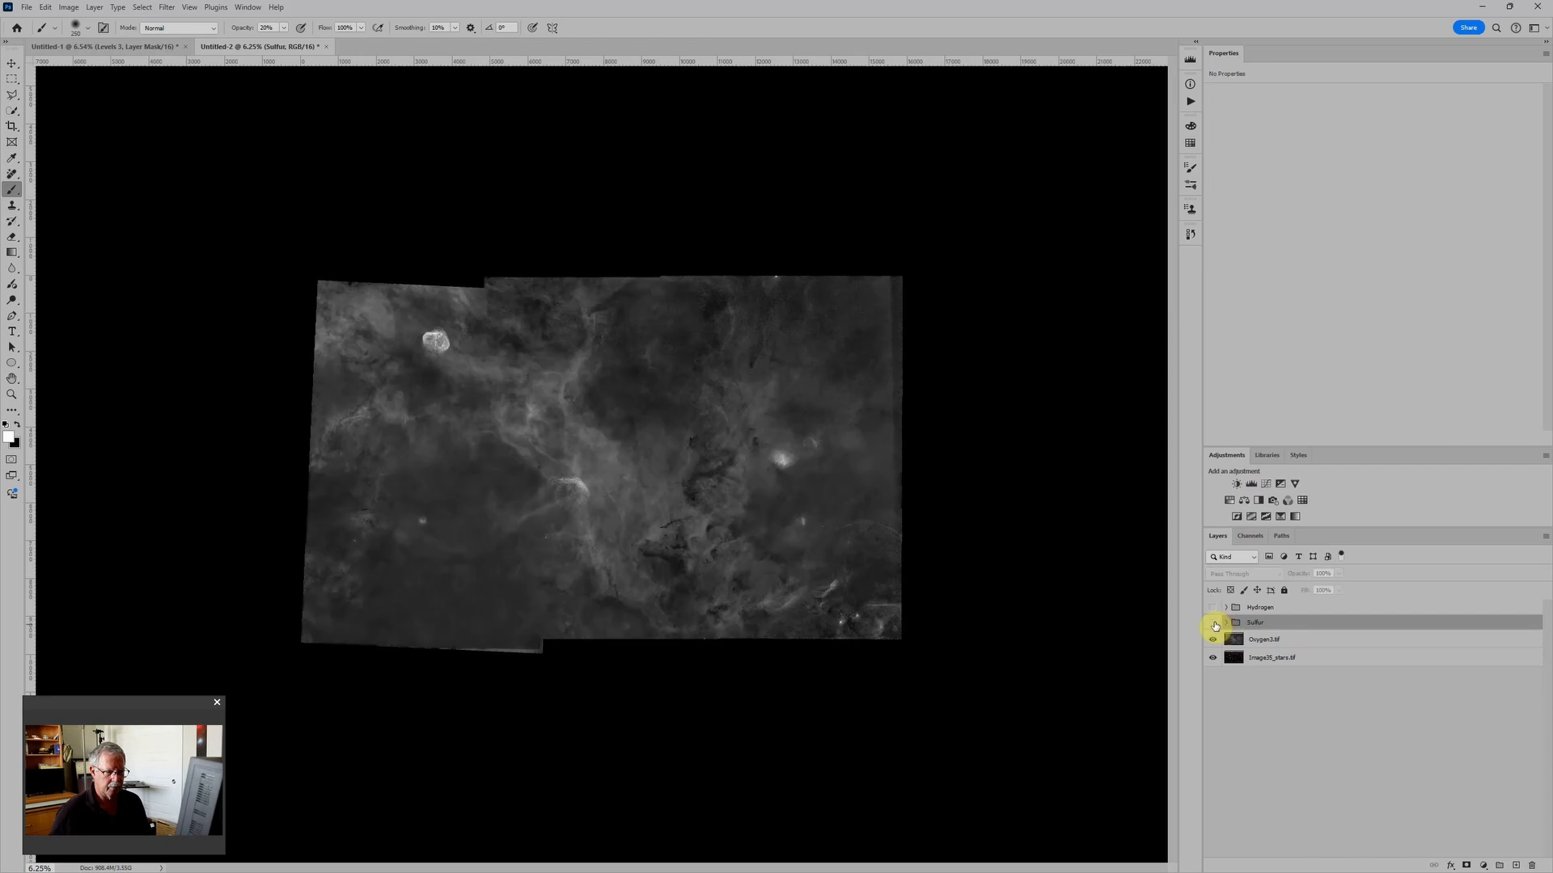
Put the Oxygen3 layer in a new group named Oxygen
{"action": "left_click", "coordinate": [1293, 641]}
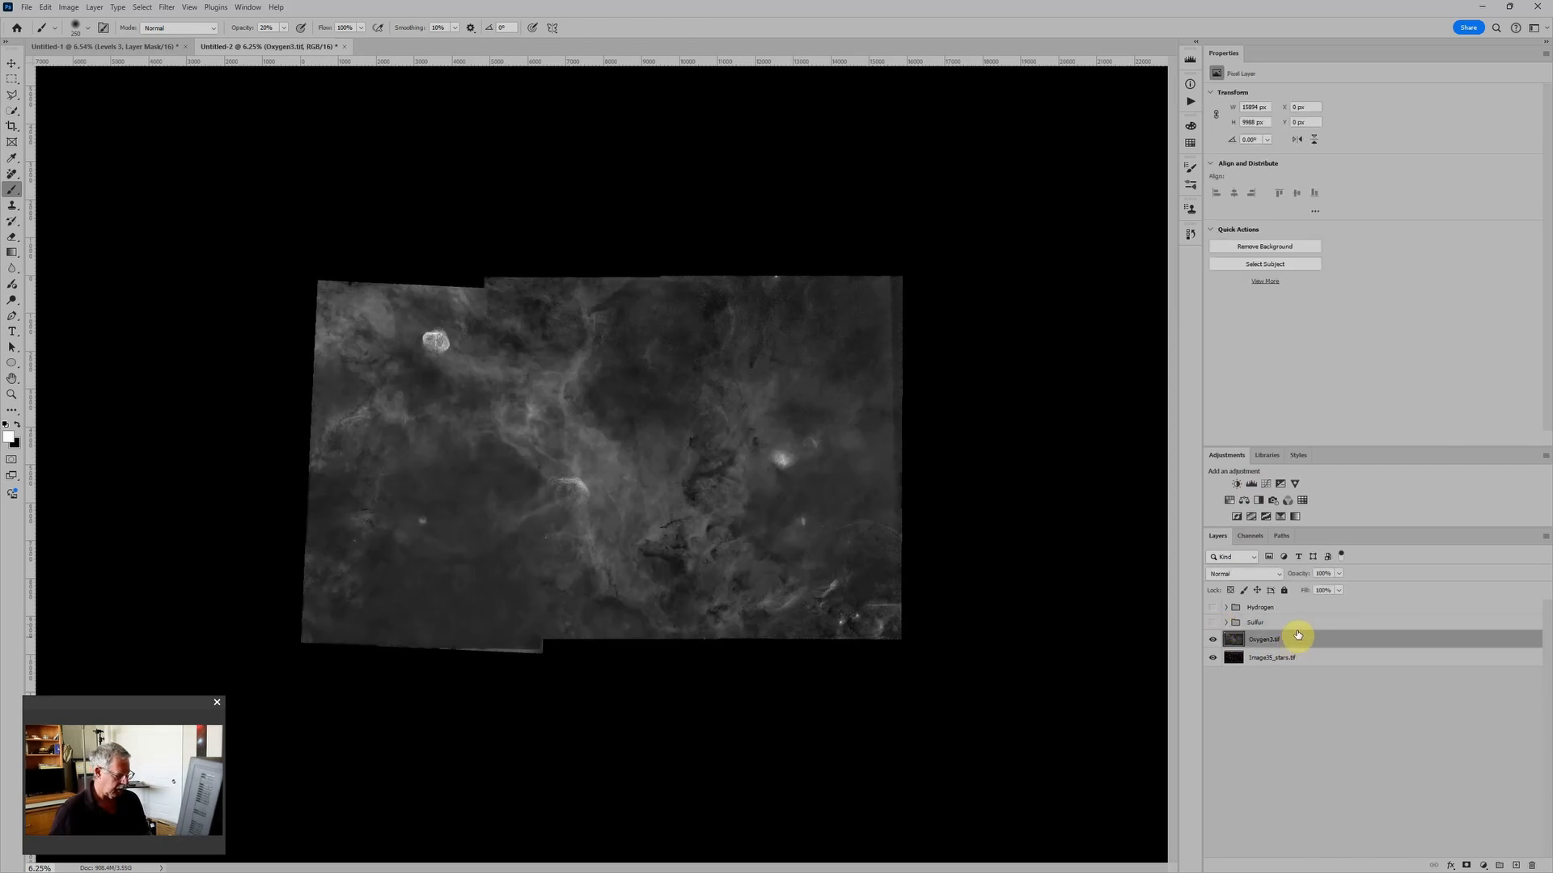
{"action": "key", "text": "ctrl+g"}
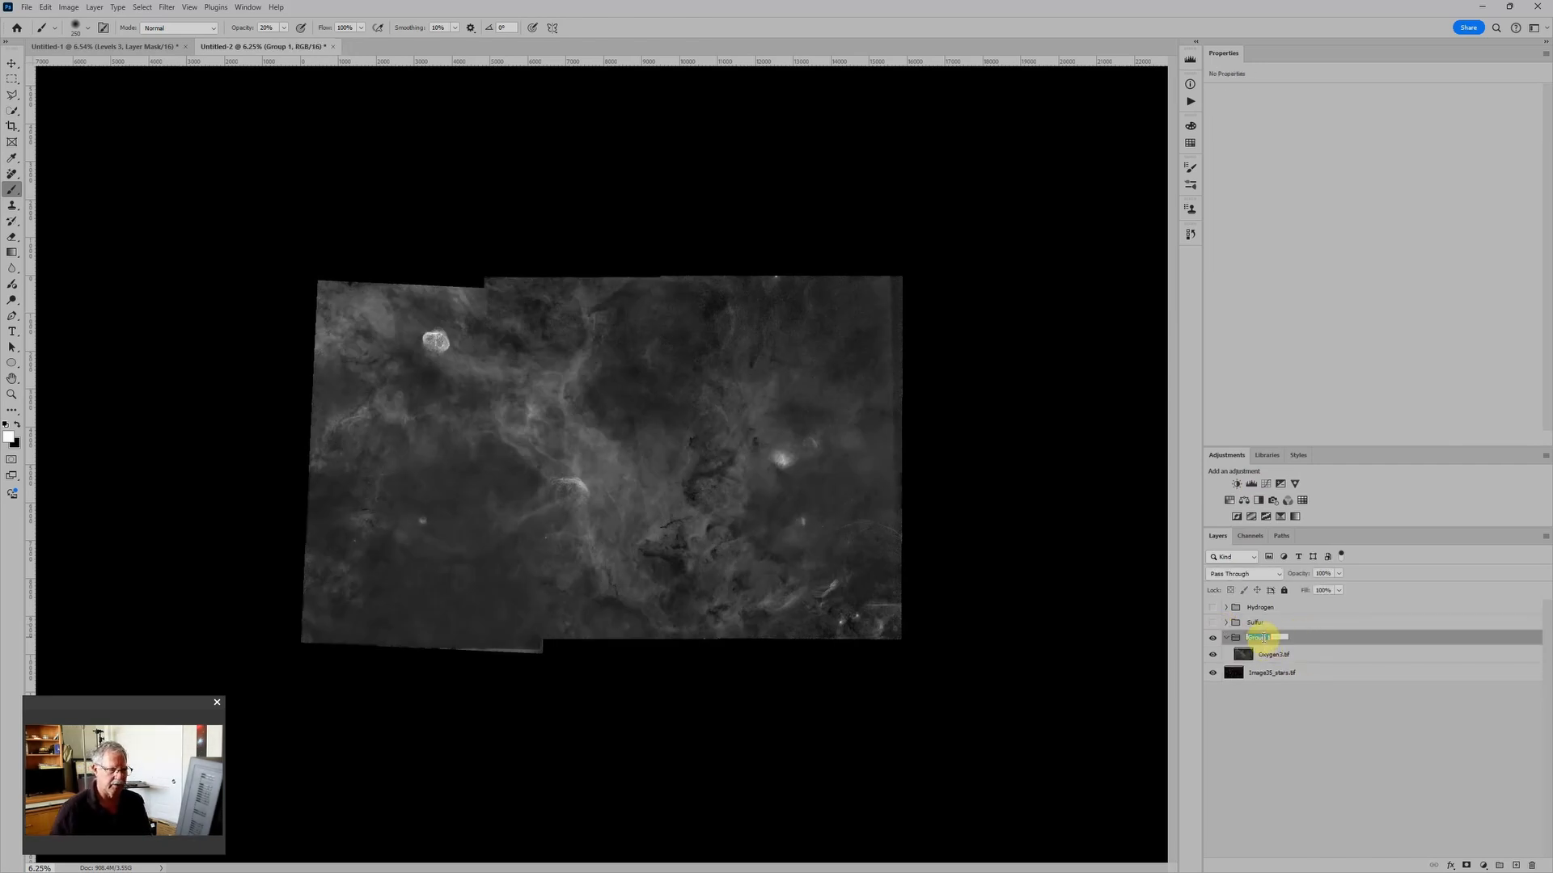
{"action": "type", "text": "Oxygen"}
{"action": "left_click", "coordinate": [1263, 640]}
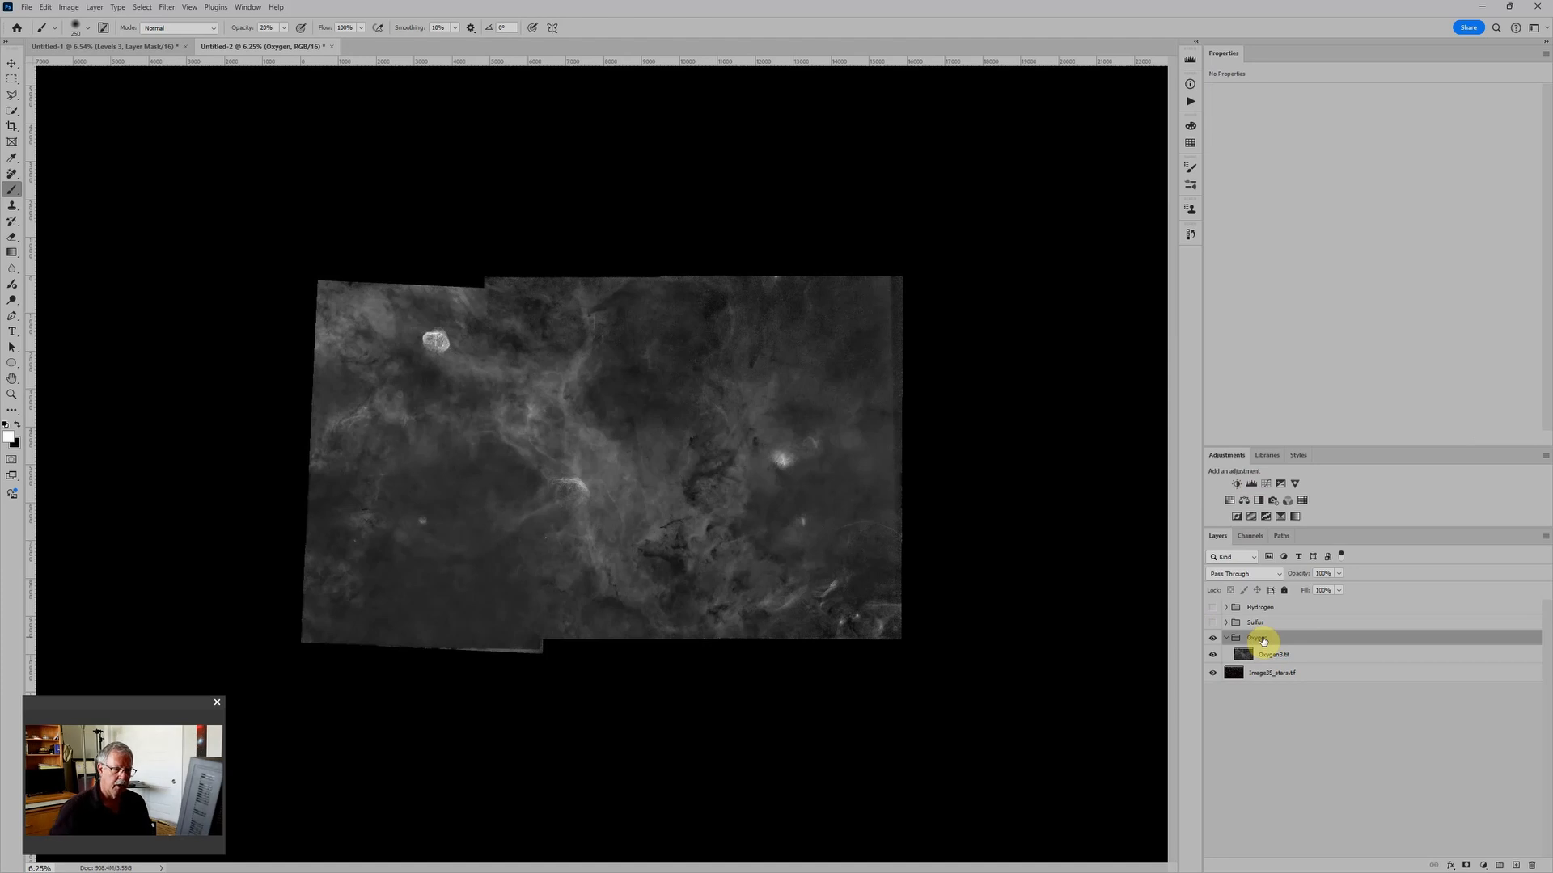
Add Levels and Curves adjustment layers in the Oxygen group, set the Curves layer's blend mode to Color, and collapse the group
{"action": "left_click", "coordinate": [1256, 486]}
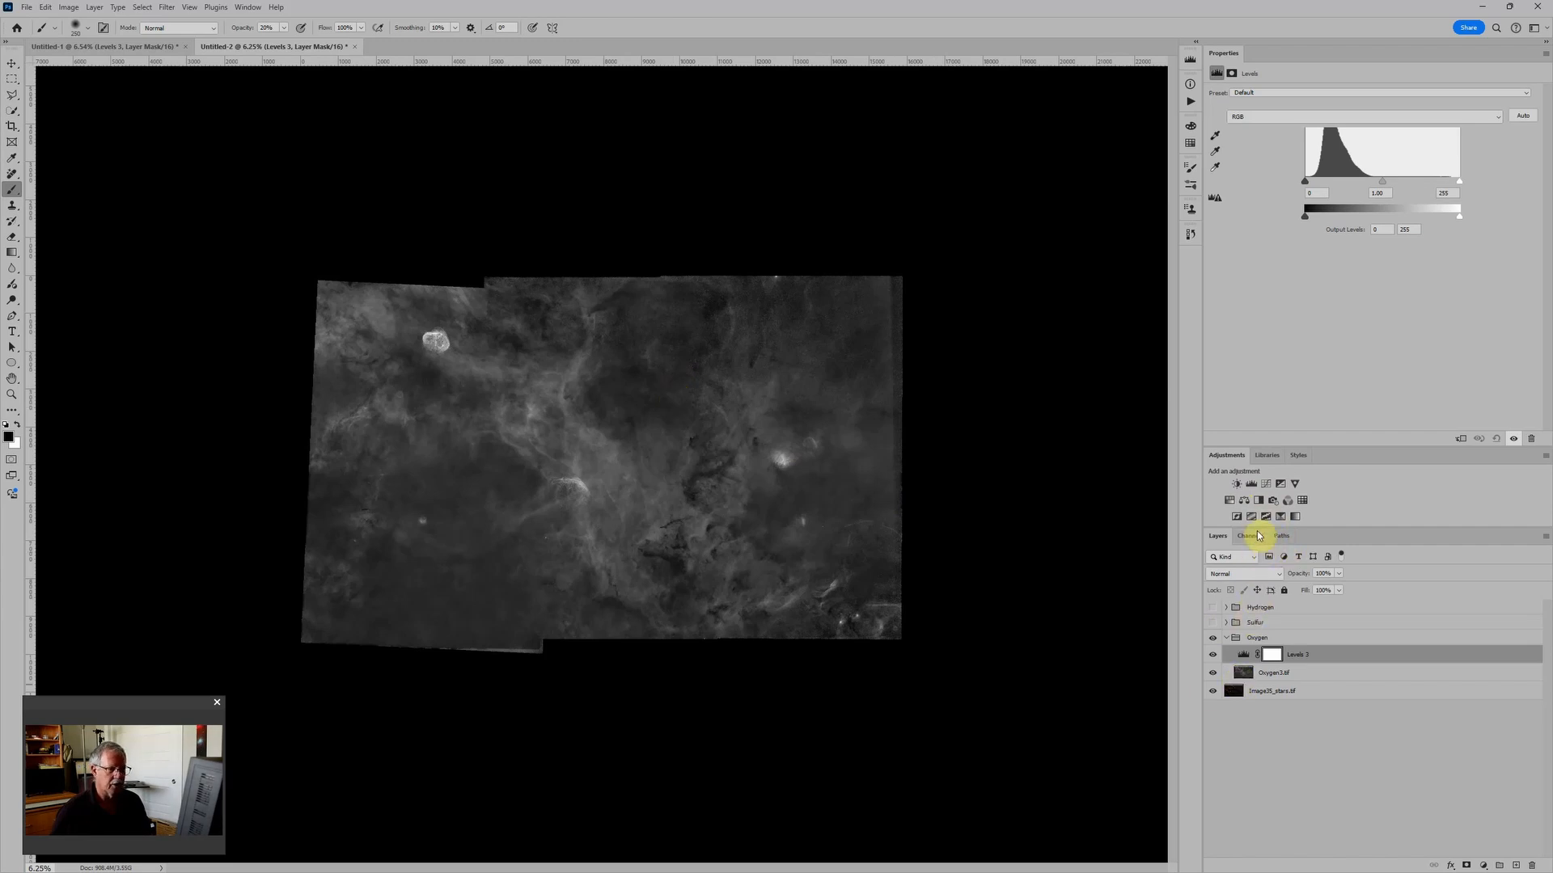
{"action": "left_click", "coordinate": [1267, 484]}
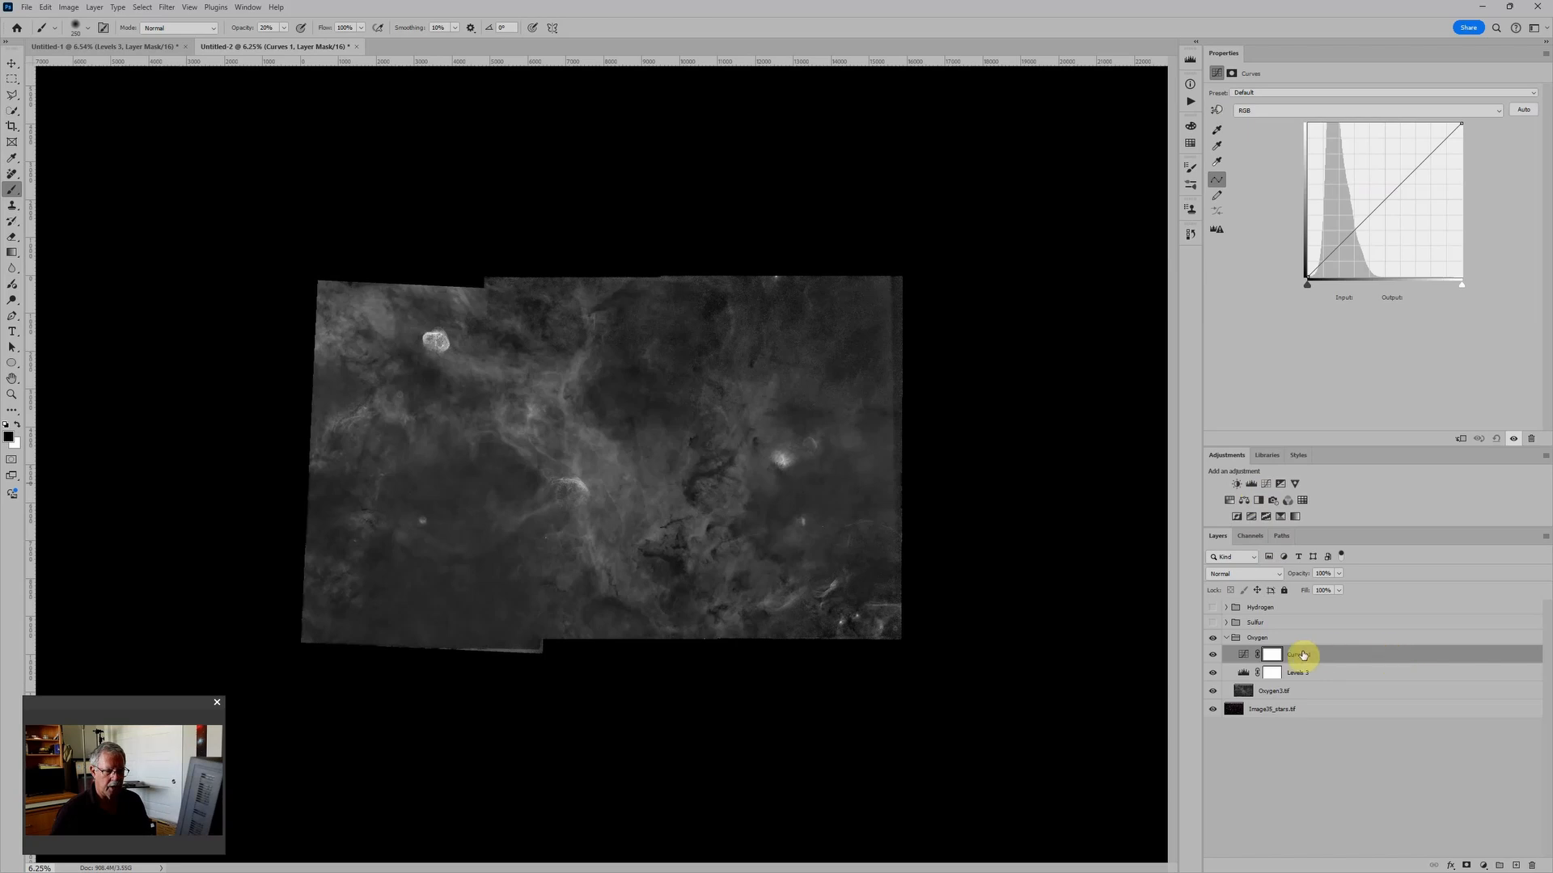
{"action": "left_click", "coordinate": [1235, 576]}
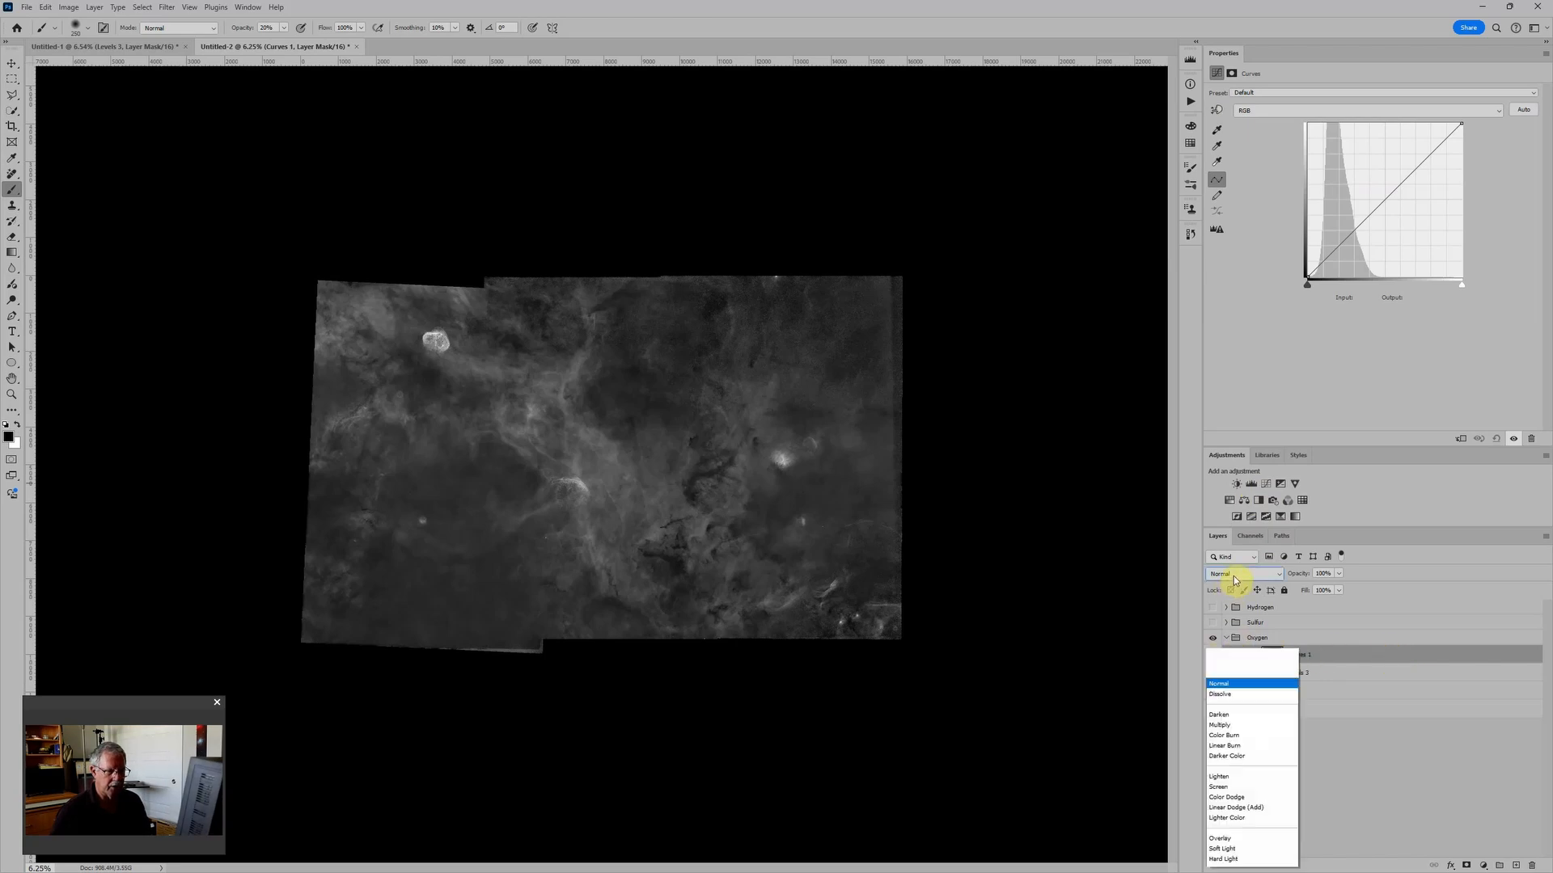
{"action": "left_click", "coordinate": [1244, 852]}
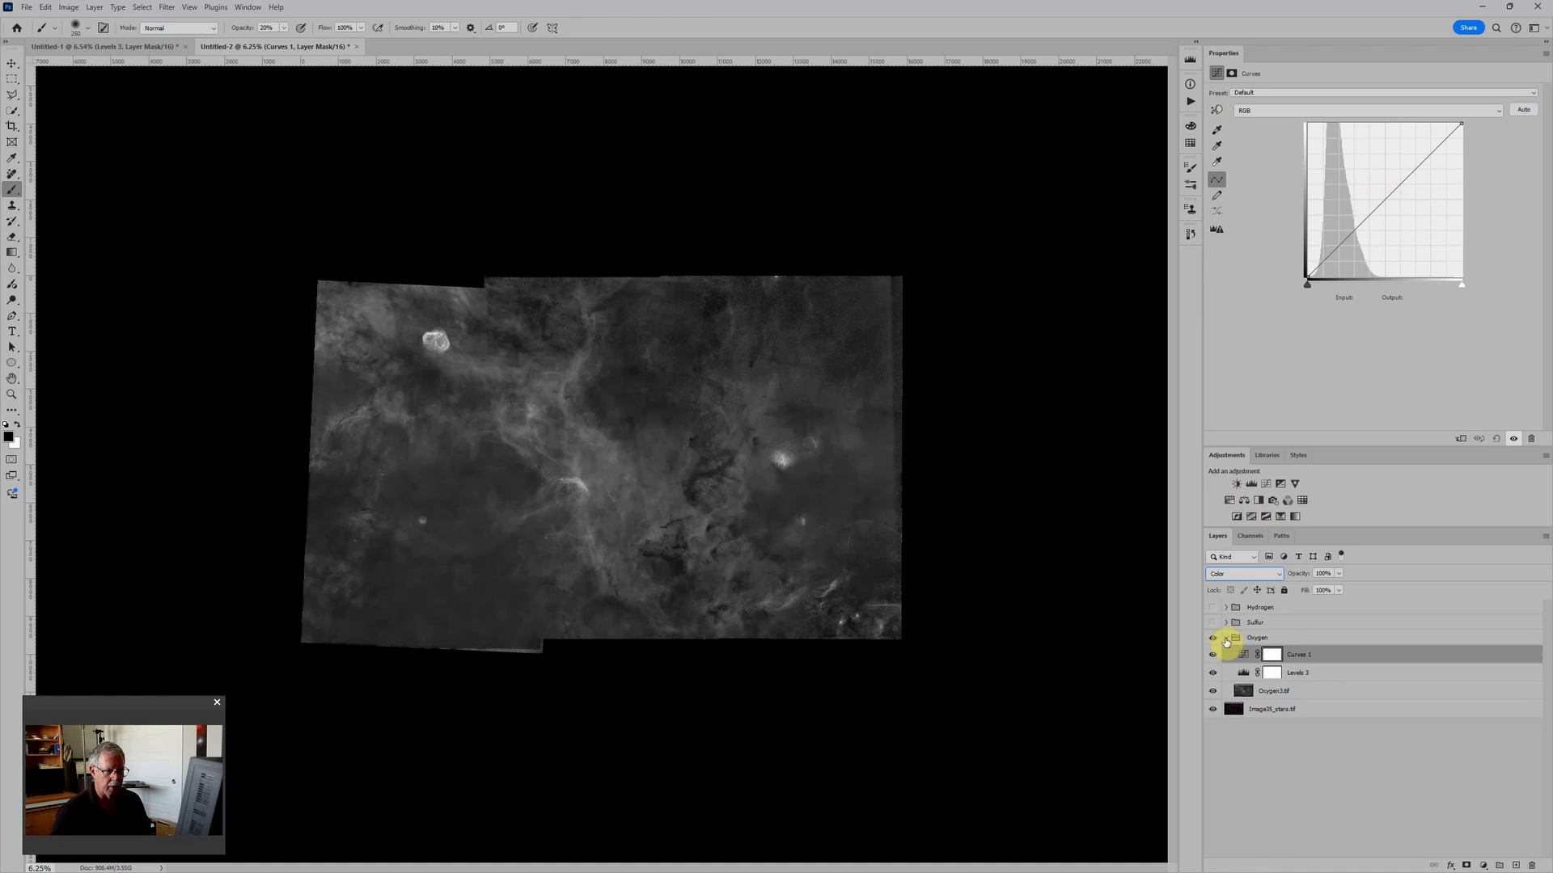
{"action": "left_click", "coordinate": [1226, 638]}
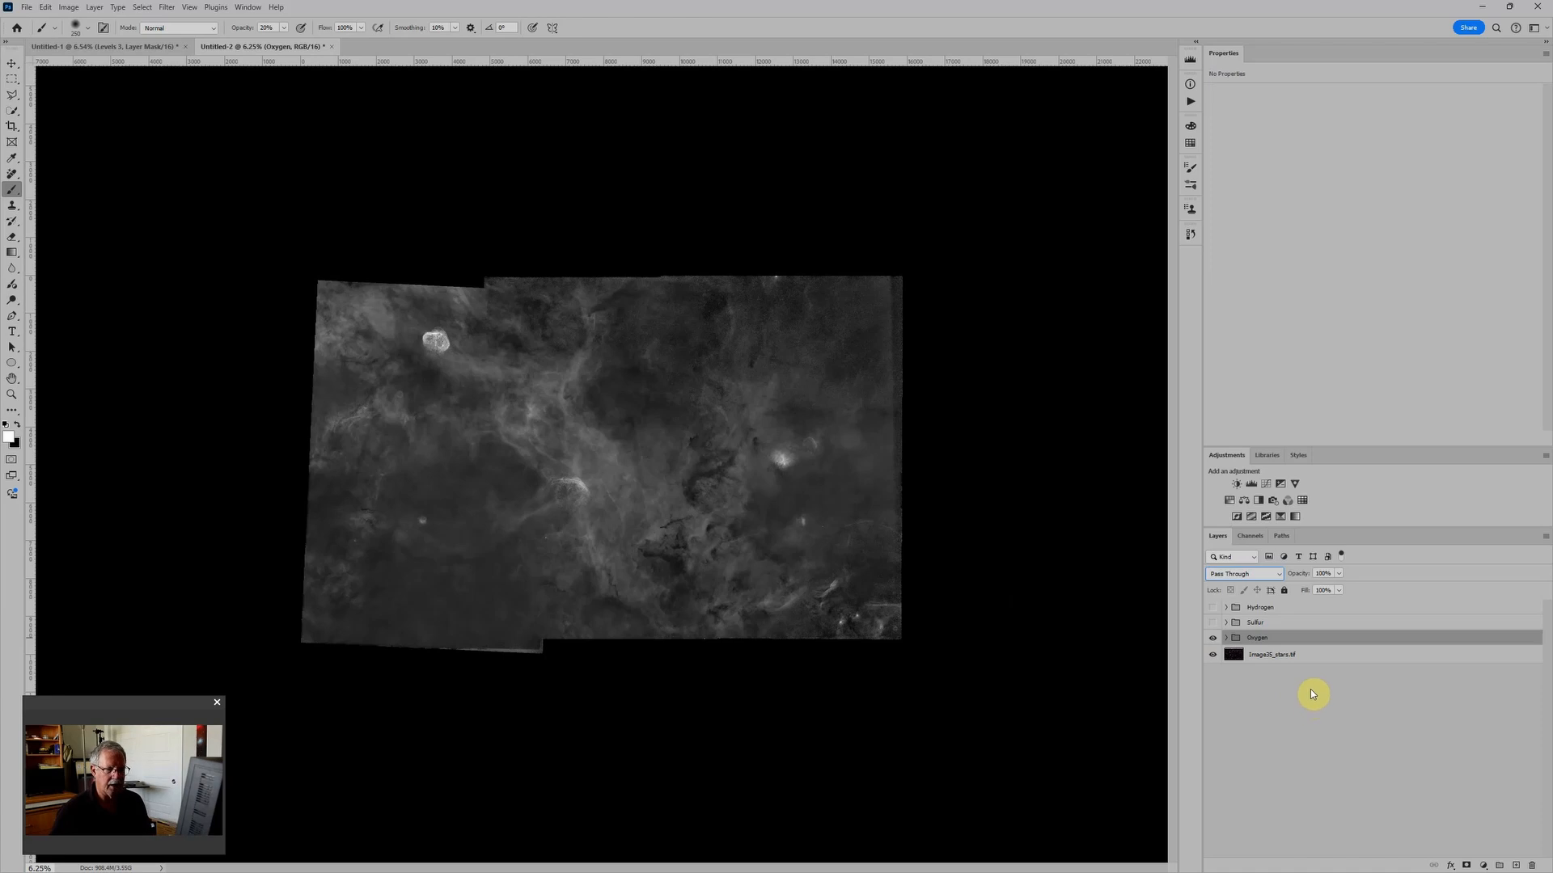
Put the Image35_stars layer in a group named Stars and add Levels and Hue/Saturation adjustment layers above it
{"action": "left_click", "coordinate": [1288, 656]}
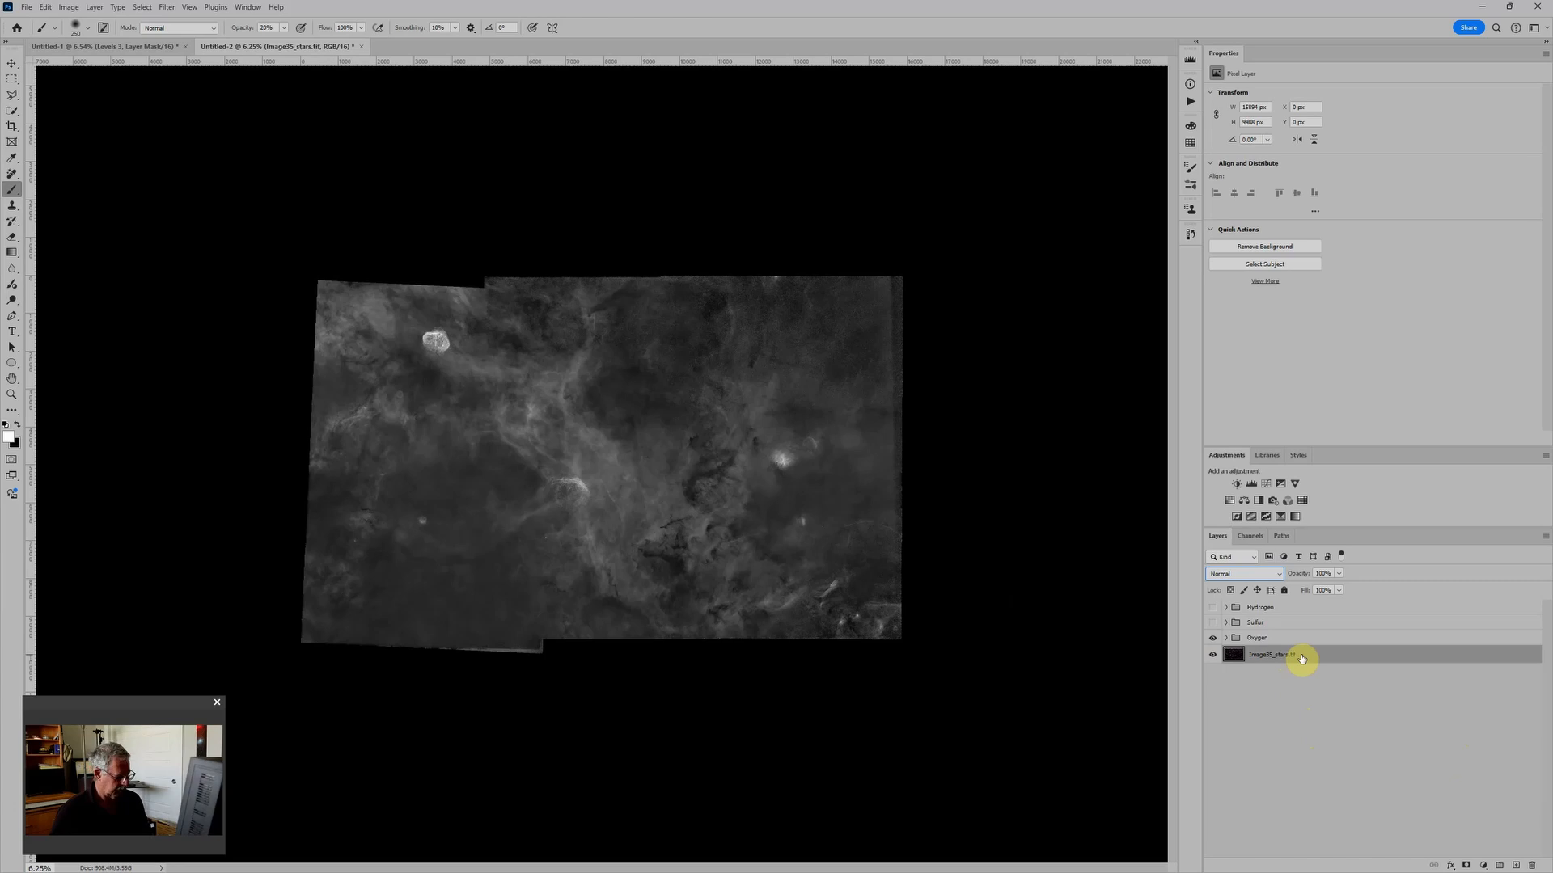
{"action": "key", "text": "ctrl+g"}
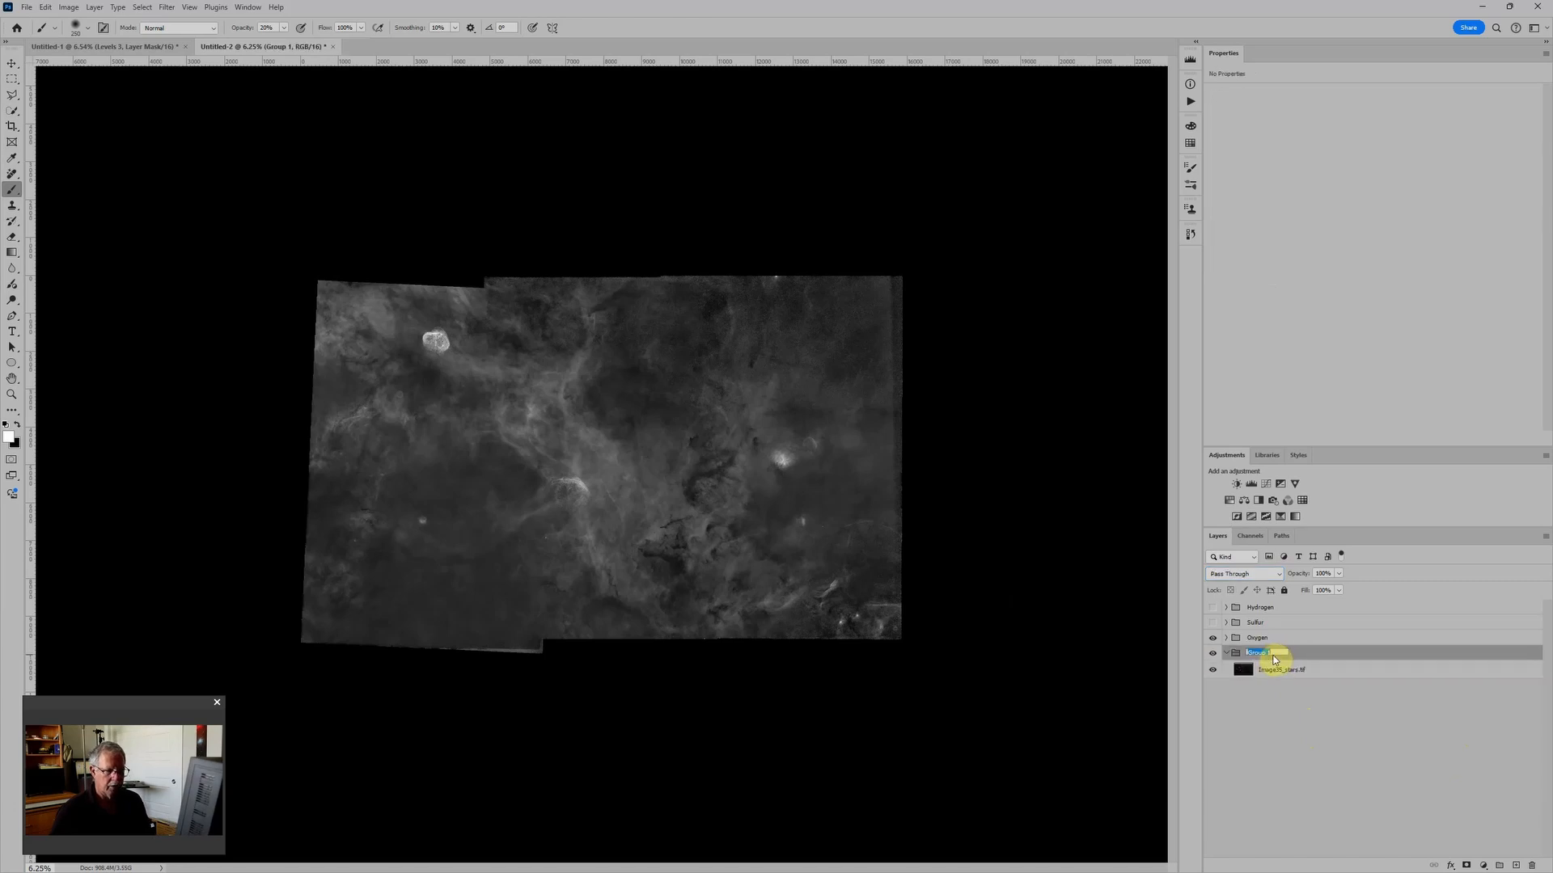
{"action": "left_click", "coordinate": [1319, 675]}
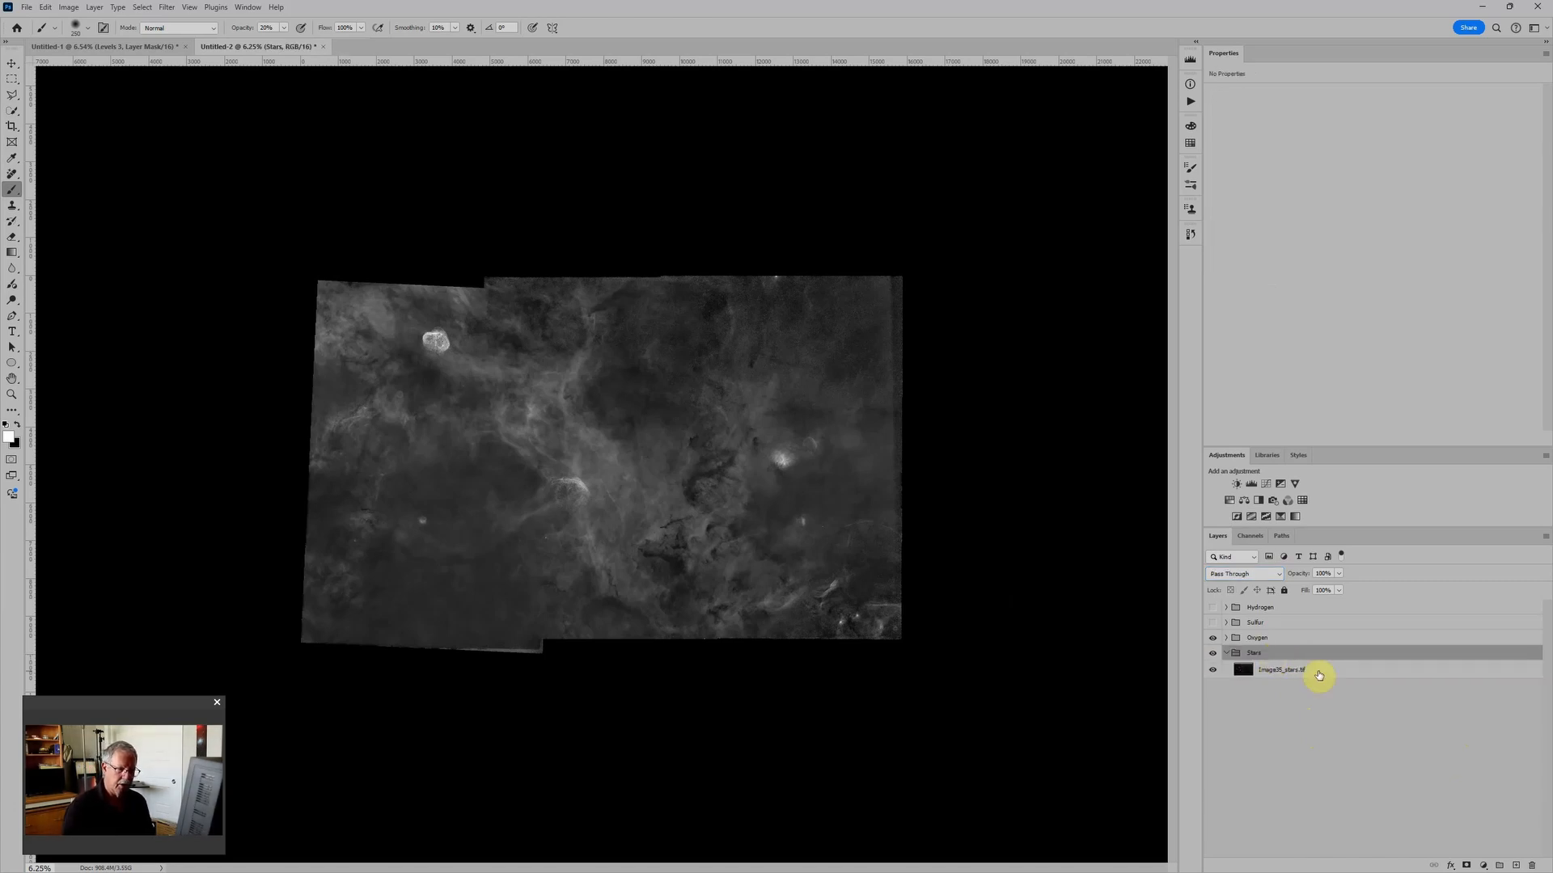
{"action": "left_click", "coordinate": [1247, 485]}
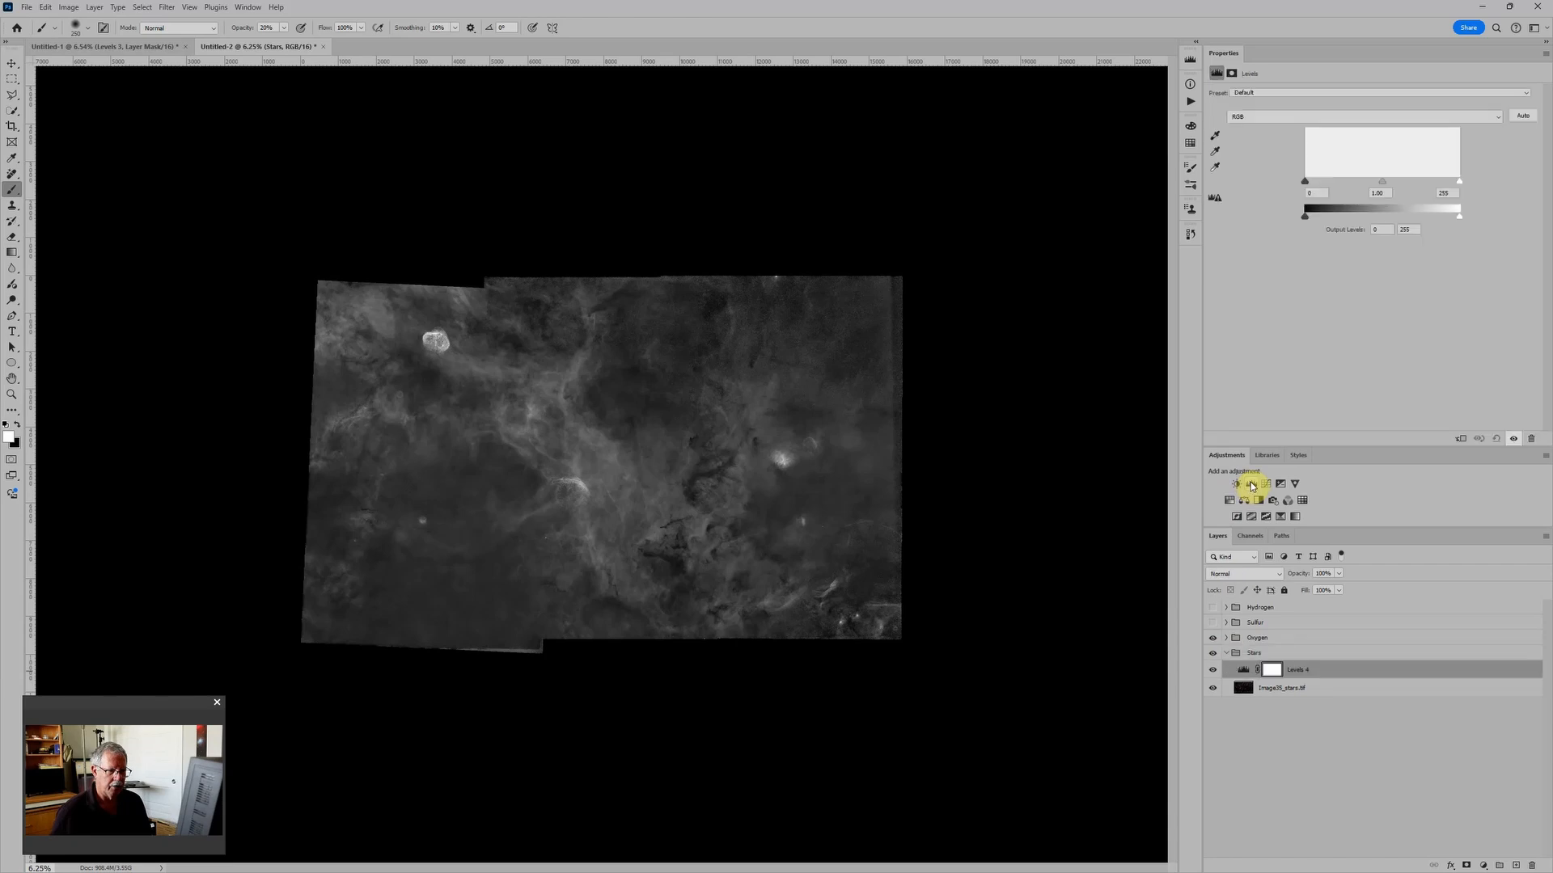
{"action": "left_click", "coordinate": [1232, 499]}
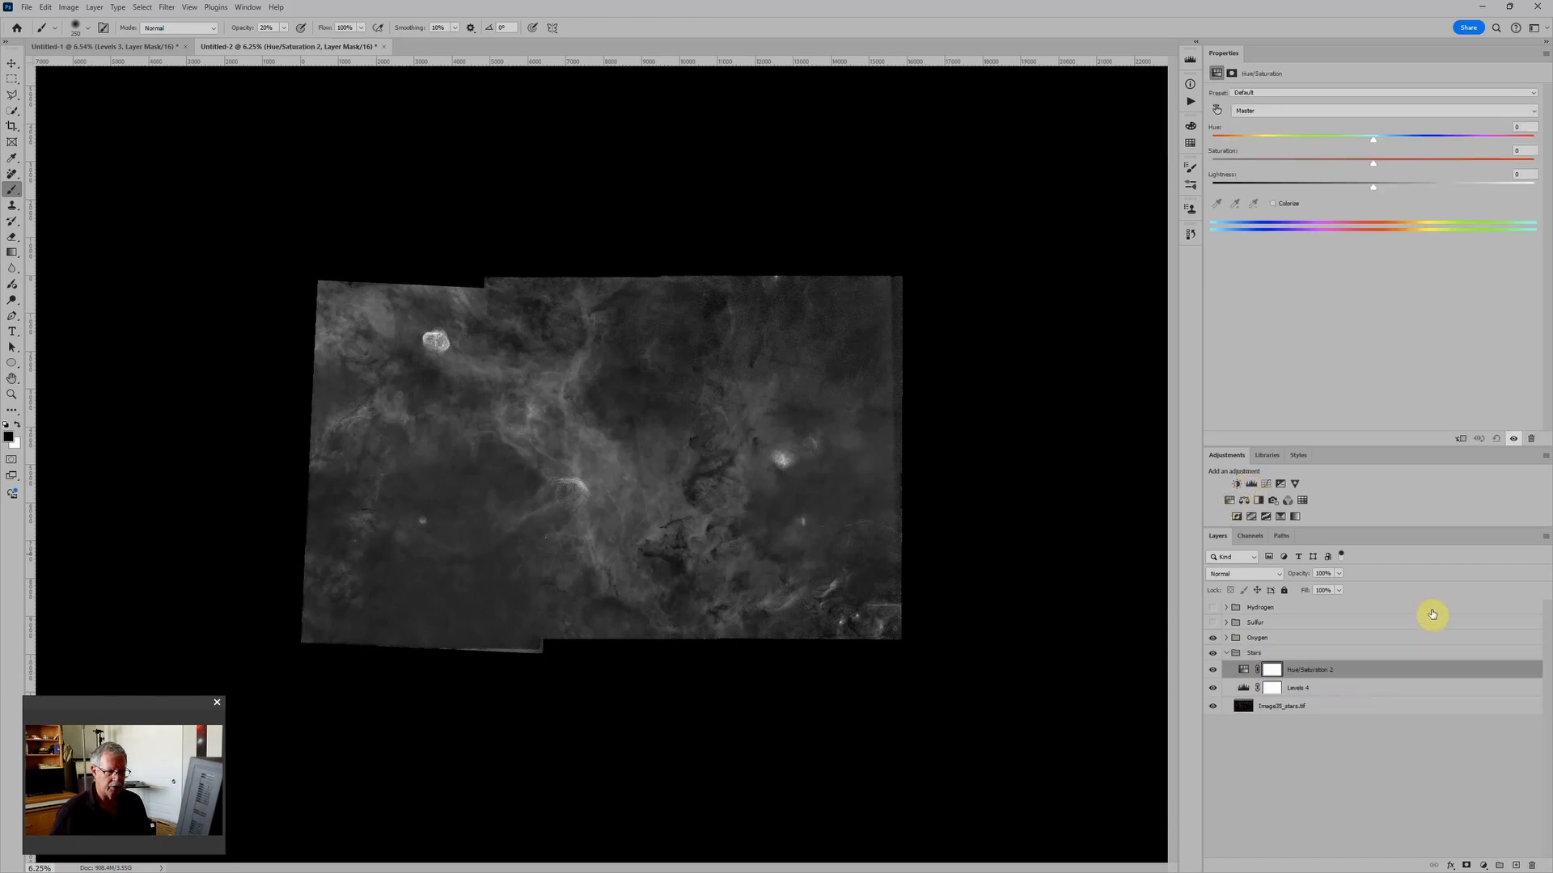
Set the Stars group's blend mode to Screen and hide the Oxygen group
{"action": "left_click", "coordinate": [1252, 654]}
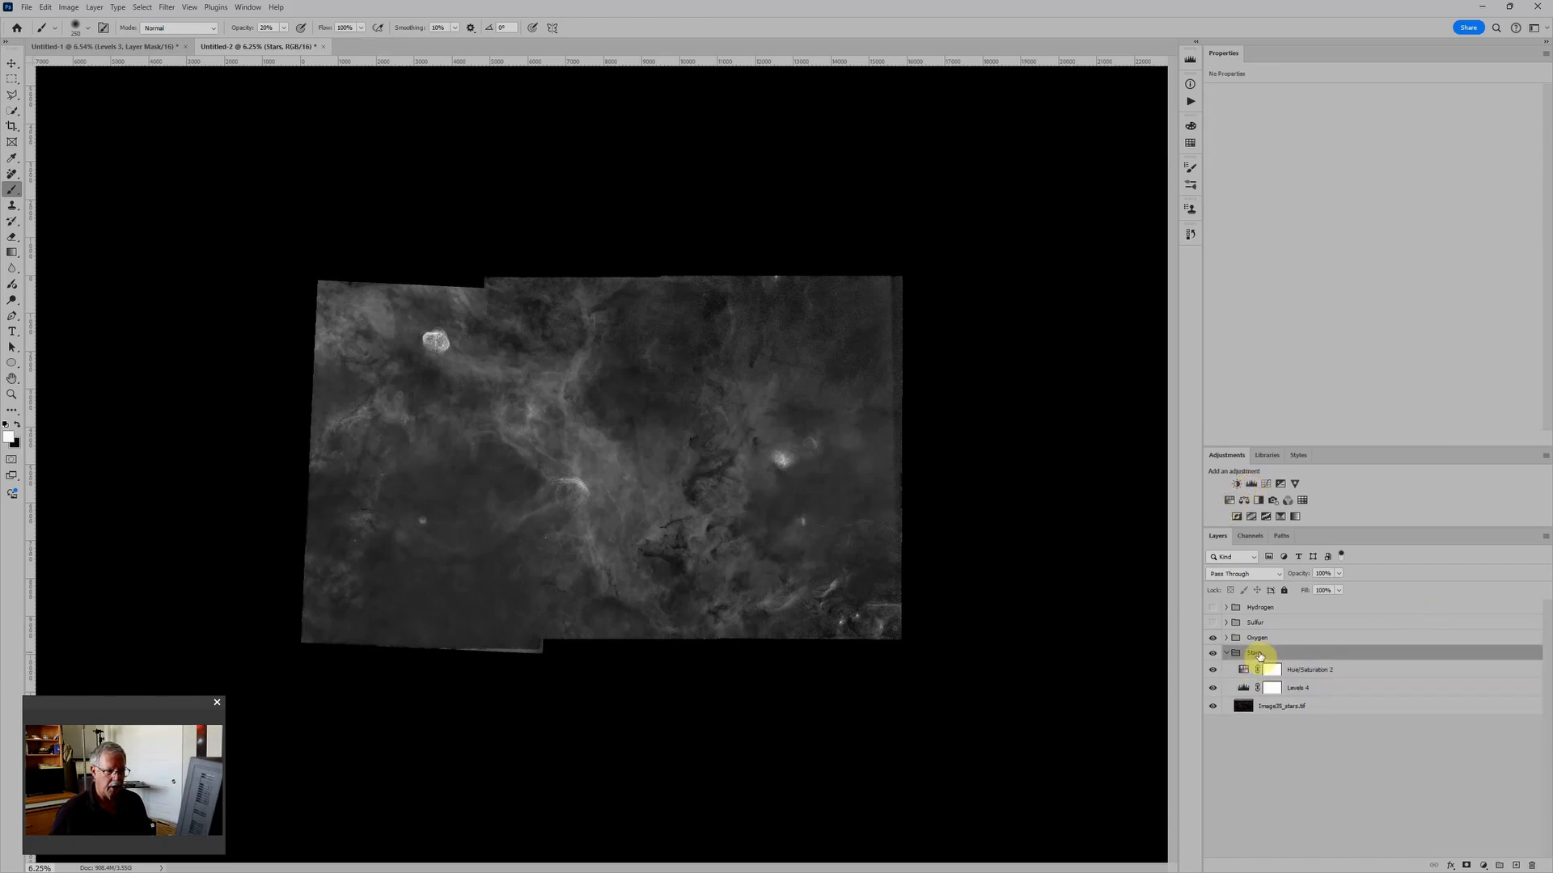
{"action": "left_click", "coordinate": [1243, 574]}
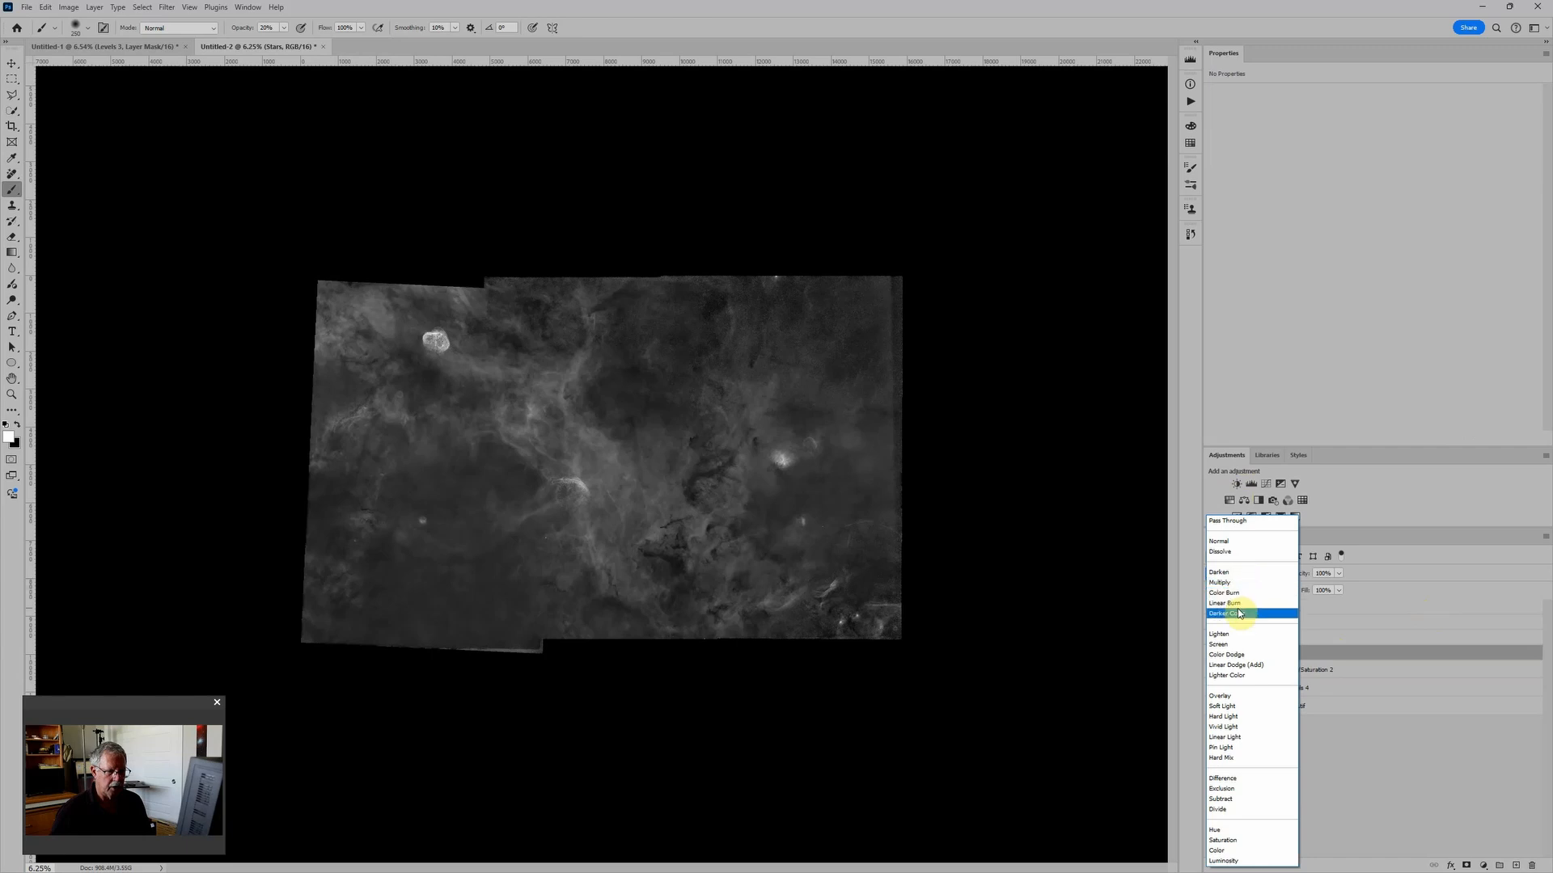
{"action": "left_click", "coordinate": [1237, 644]}
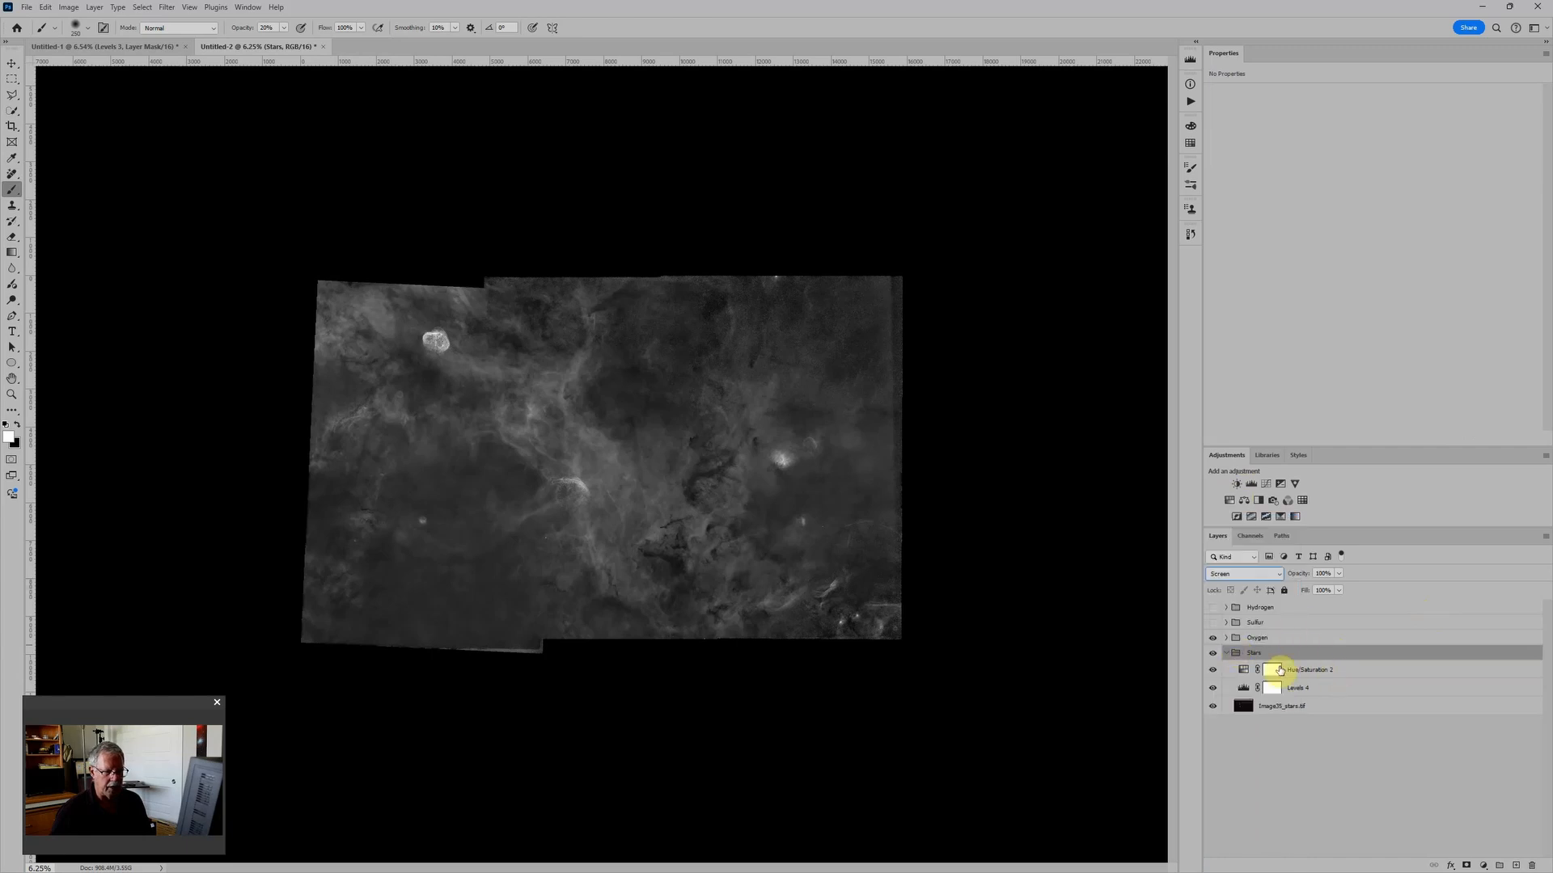
{"action": "left_click", "coordinate": [1212, 638]}
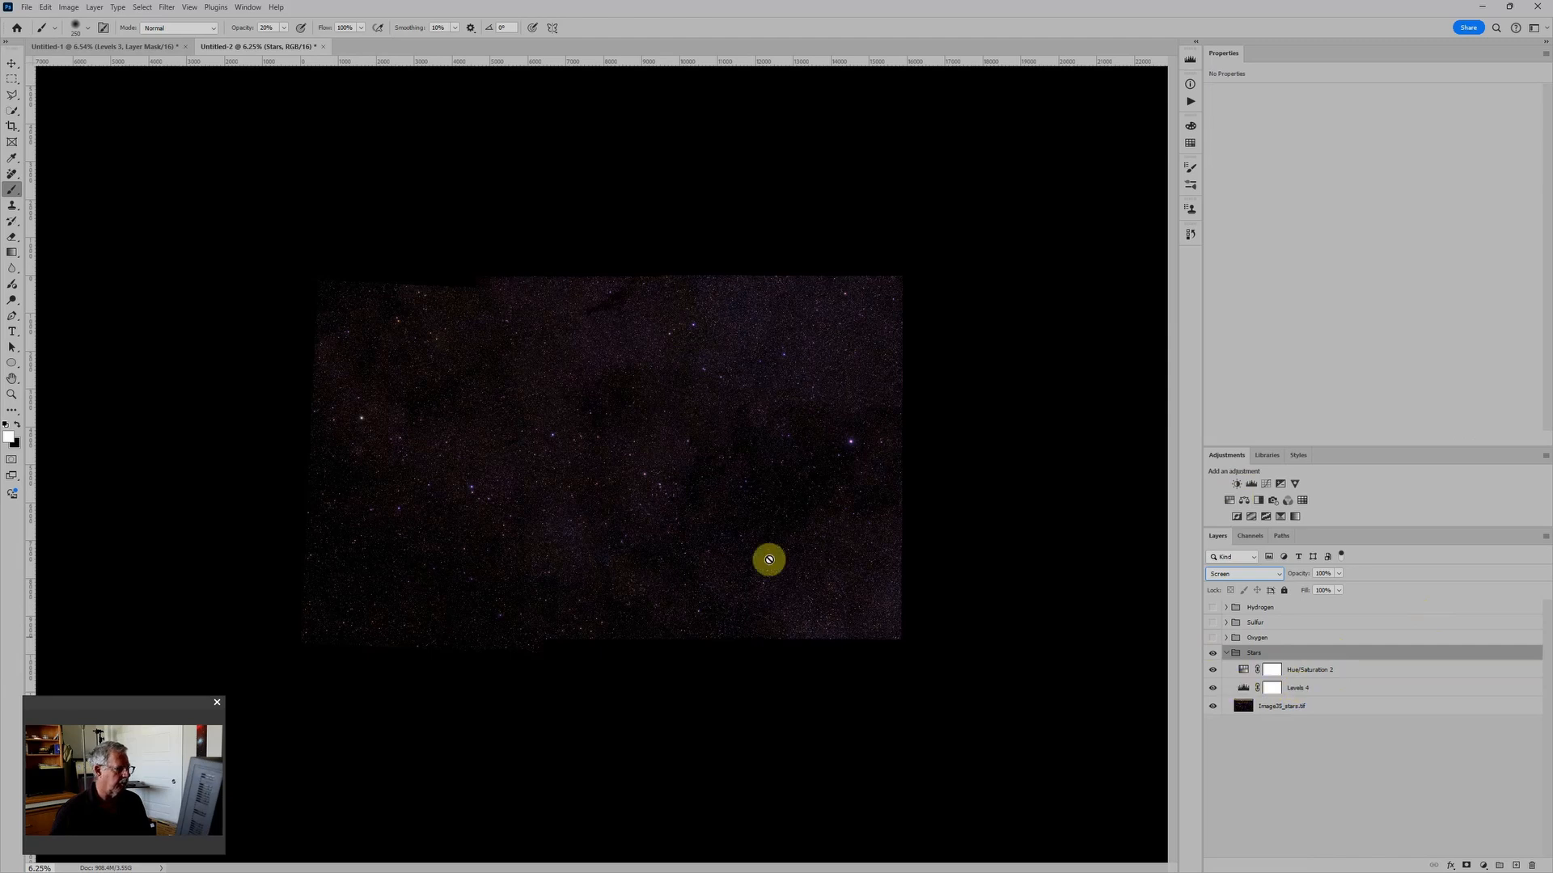
{"action": "scroll", "coordinate": [639, 489], "scroll_direction": "up", "scroll_amount": 5}
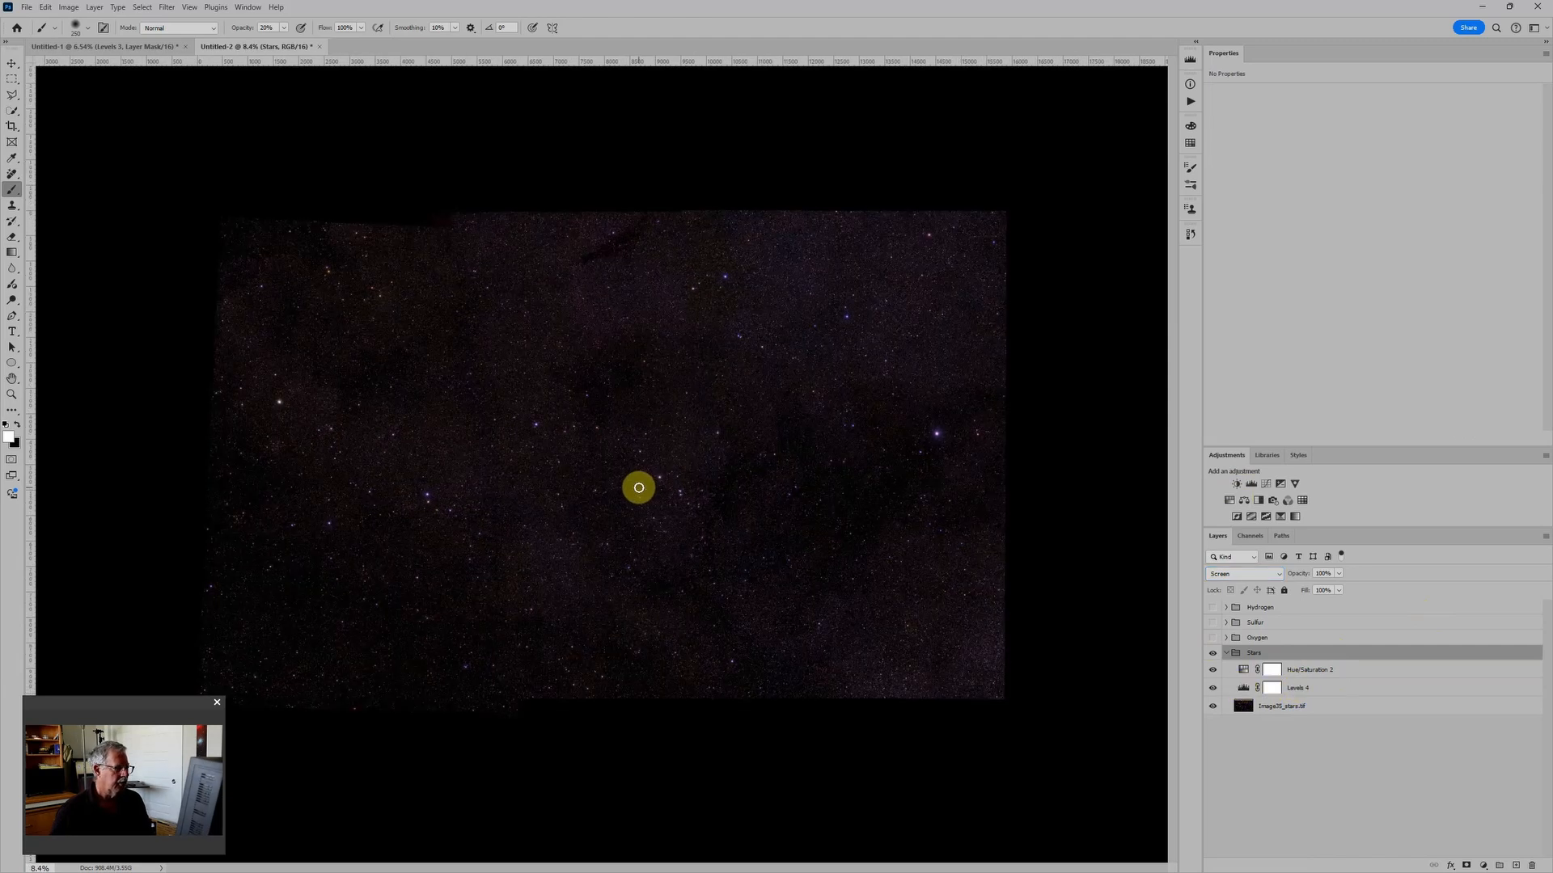
Move the Stars group to the top of the layer stack above Hydrogen, and expand it
{"action": "left_click", "coordinate": [1226, 654]}
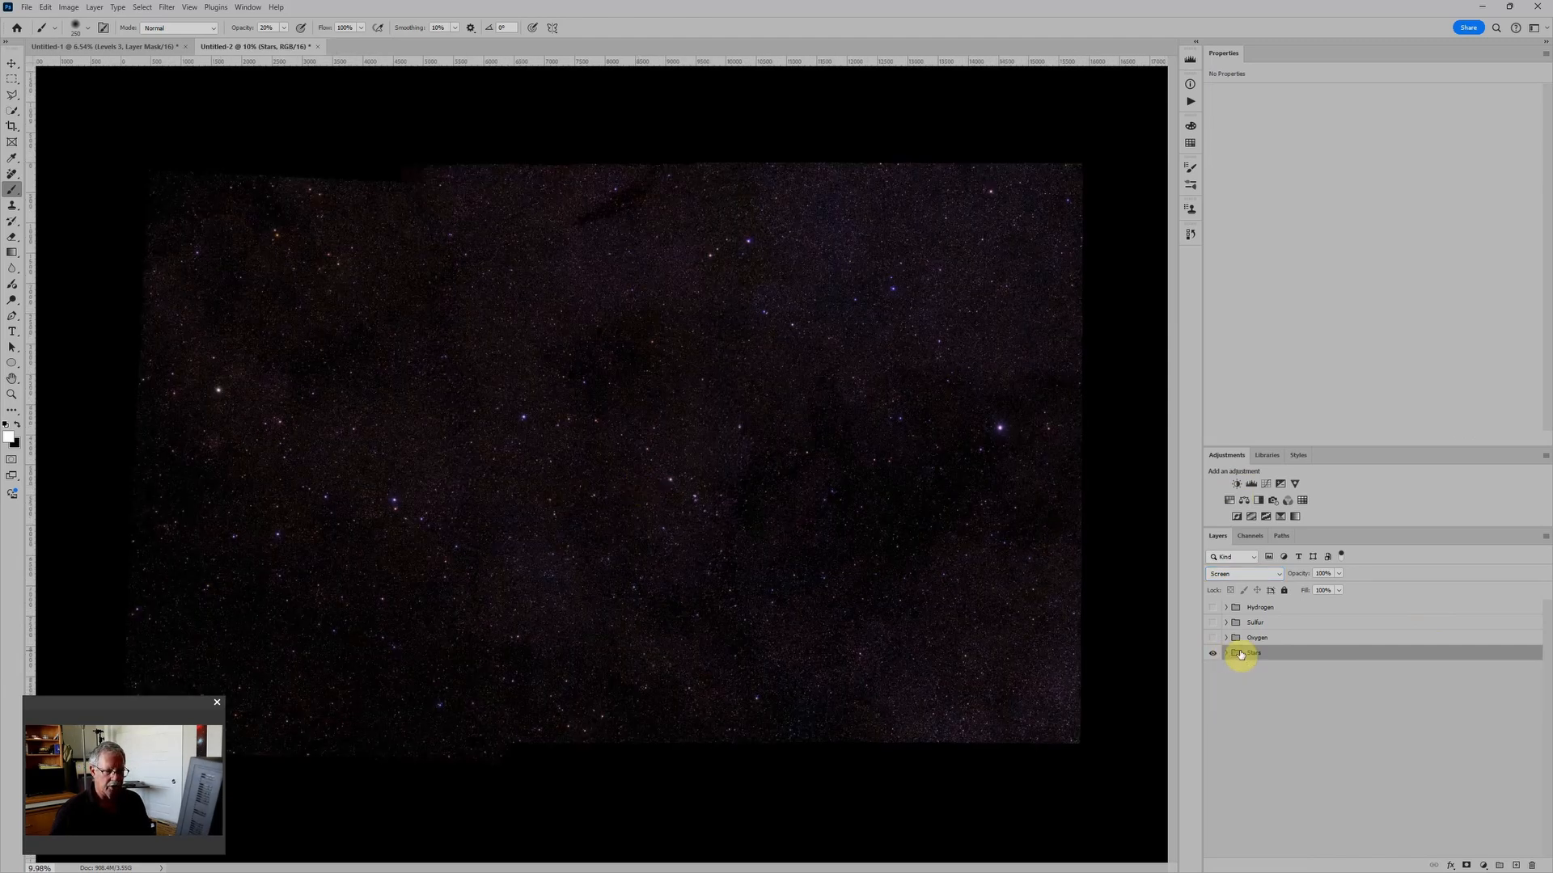
{"action": "left_click_drag", "start_coordinate": [1286, 657], "coordinate": [1289, 608]}
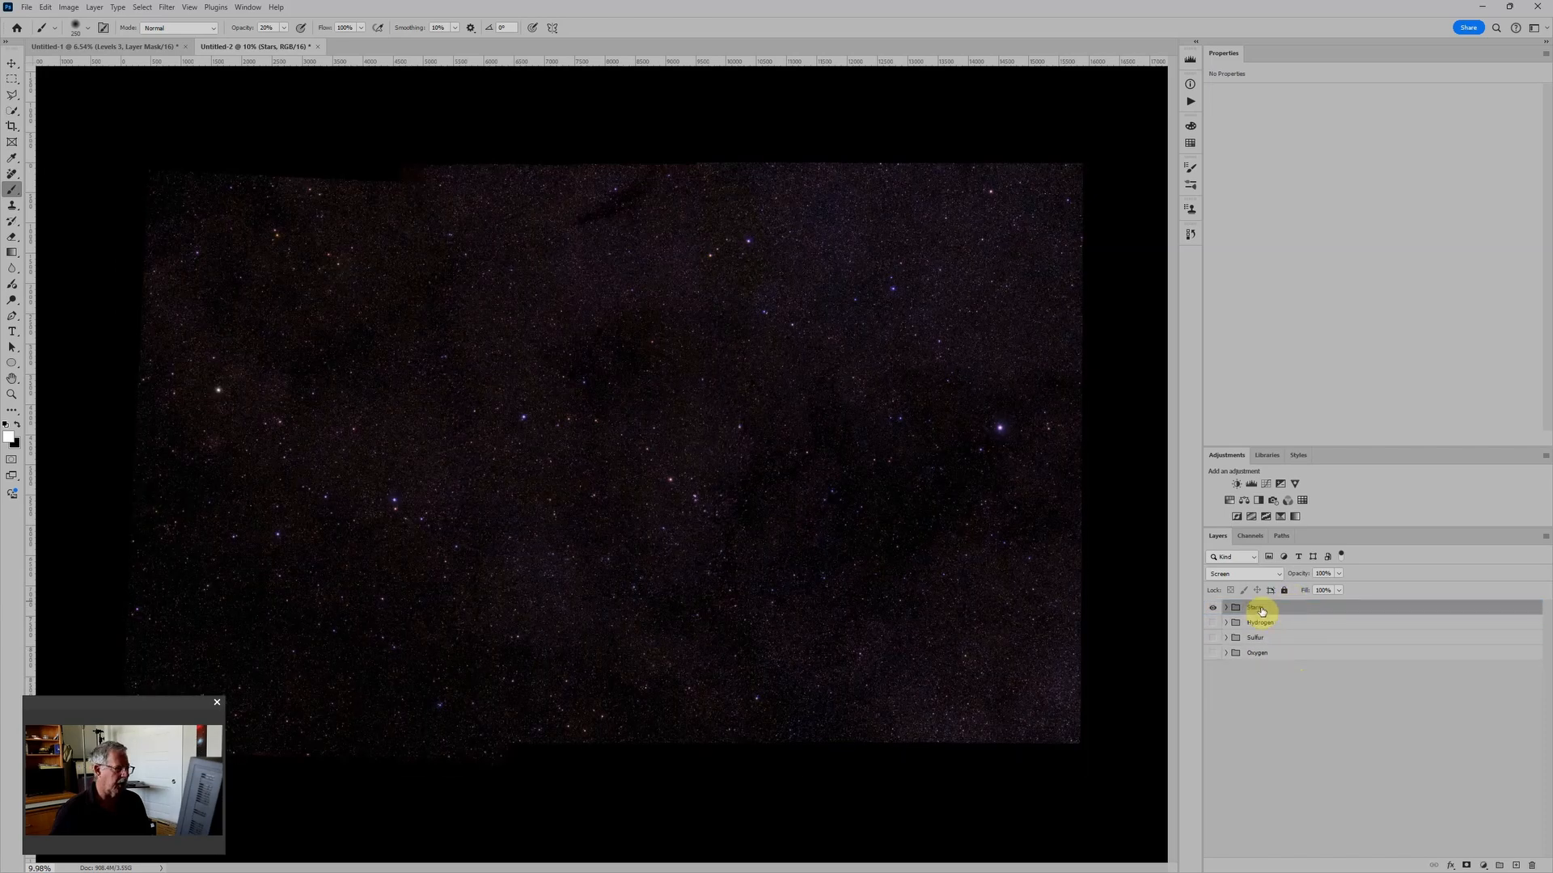
{"action": "left_click", "coordinate": [1225, 607]}
{"action": "scroll", "coordinate": [720, 445], "scroll_direction": "up", "scroll_amount": 2}
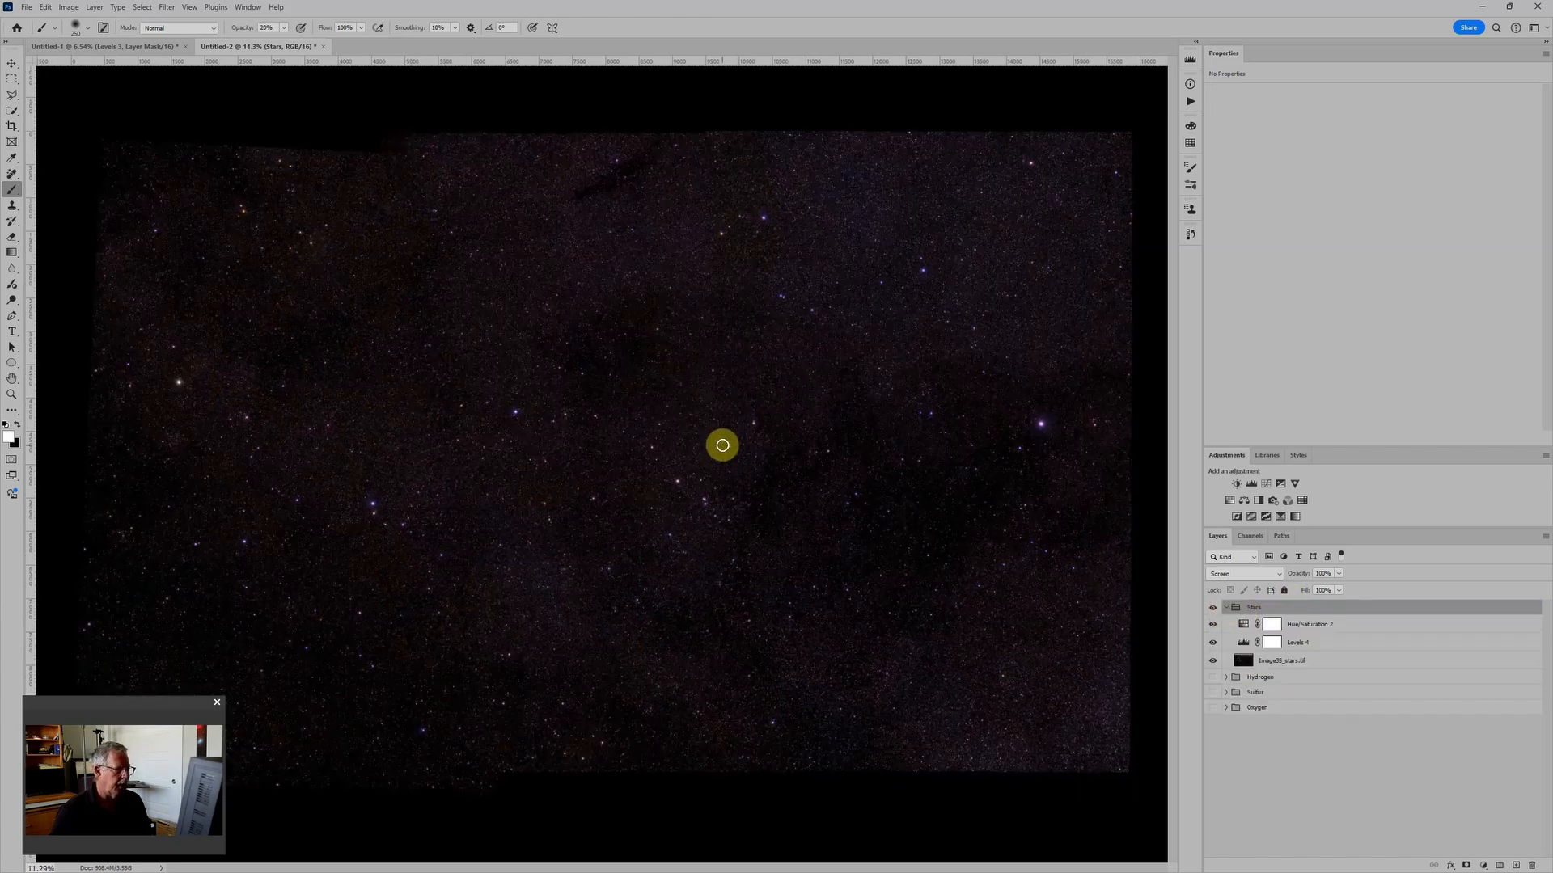
{"action": "scroll", "coordinate": [722, 445], "scroll_direction": "up", "scroll_amount": 4}
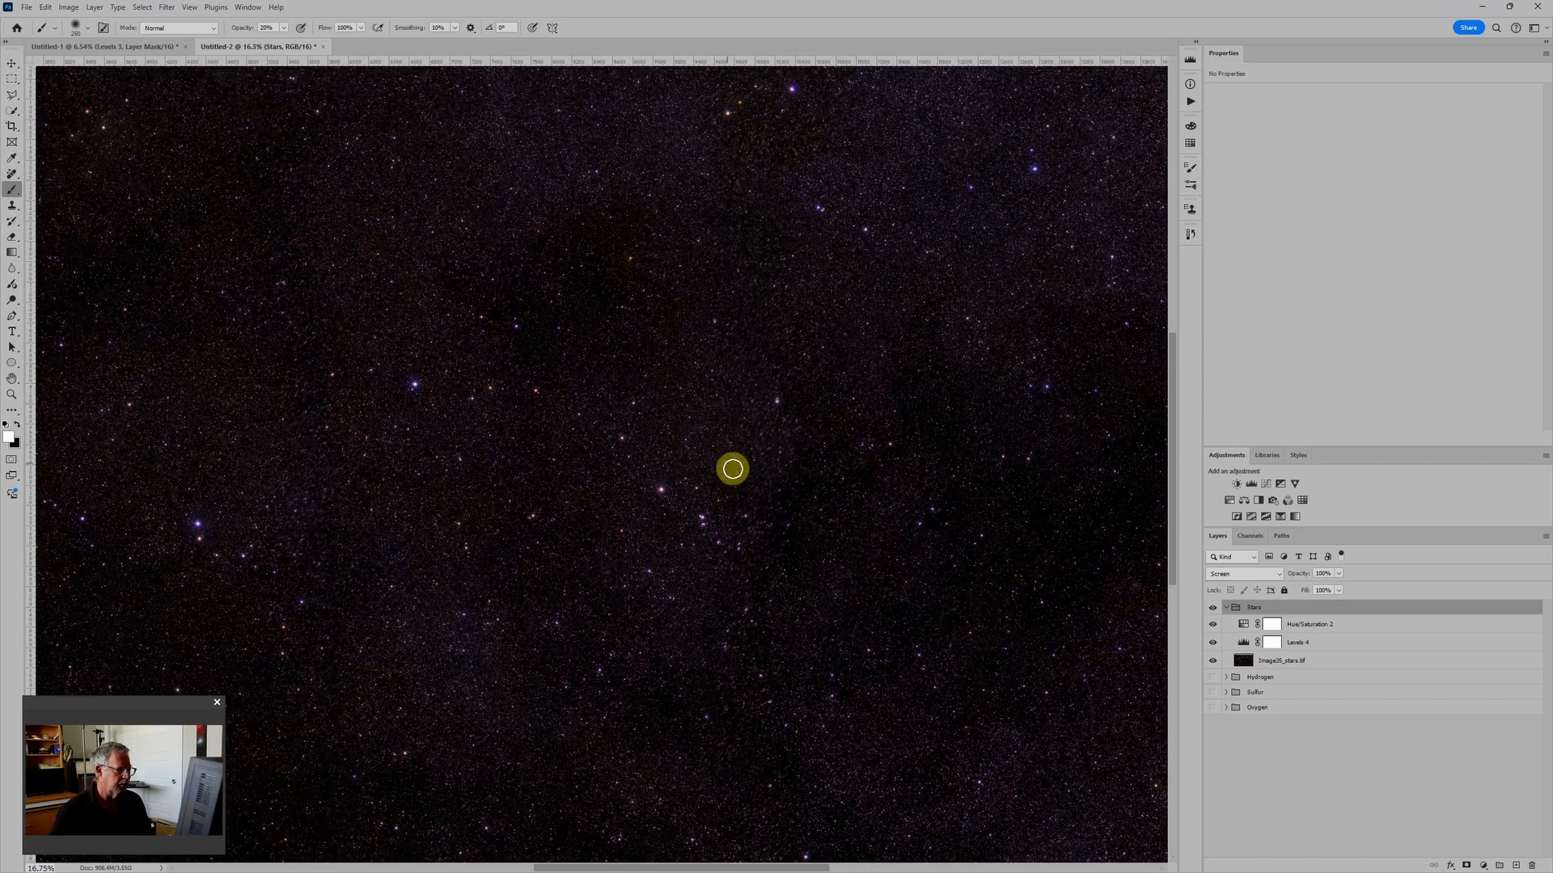
{"action": "scroll", "coordinate": [727, 463], "scroll_direction": "down", "scroll_amount": 2}
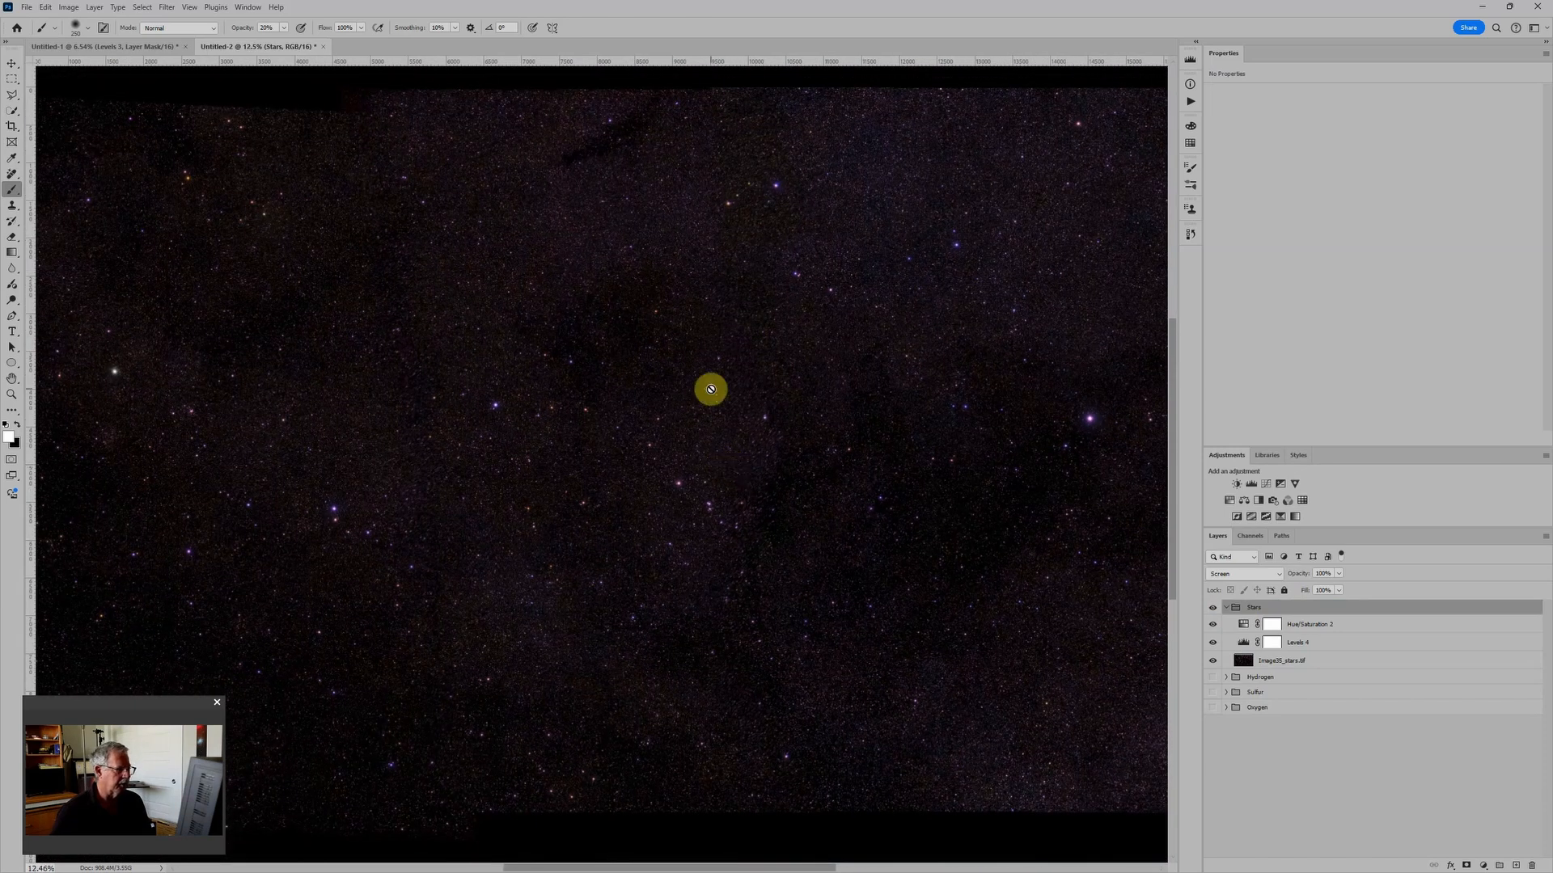
{"action": "mouse_move", "coordinate": [803, 869]}
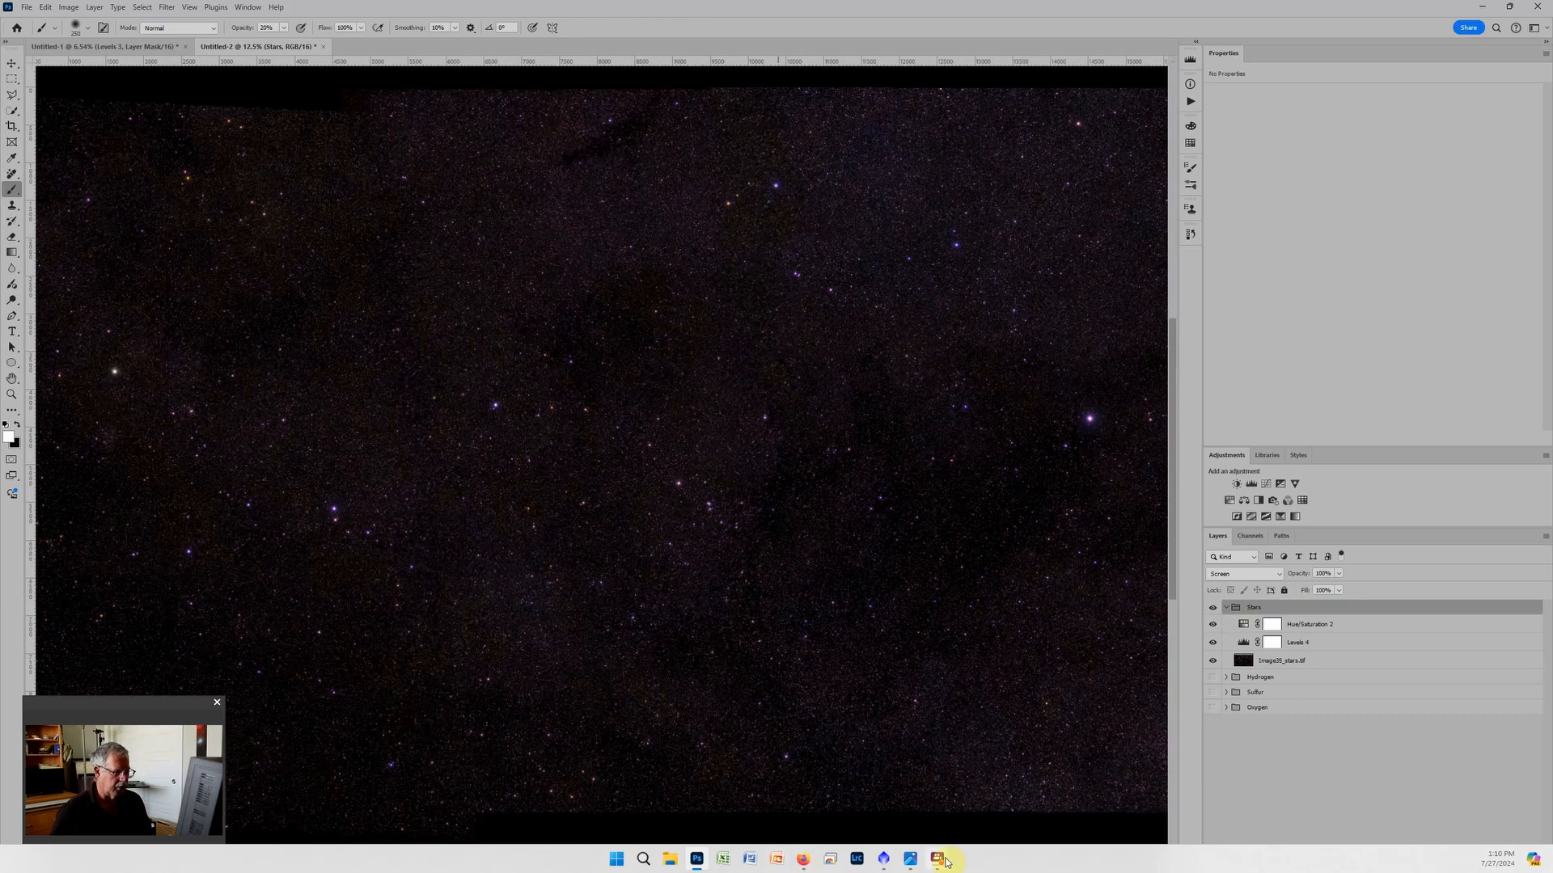
Switch to PixInsight, restore the minimized Image35_stars image, and move the Sulfur icon off it to an empty workspace area
{"action": "left_click", "coordinate": [884, 860]}
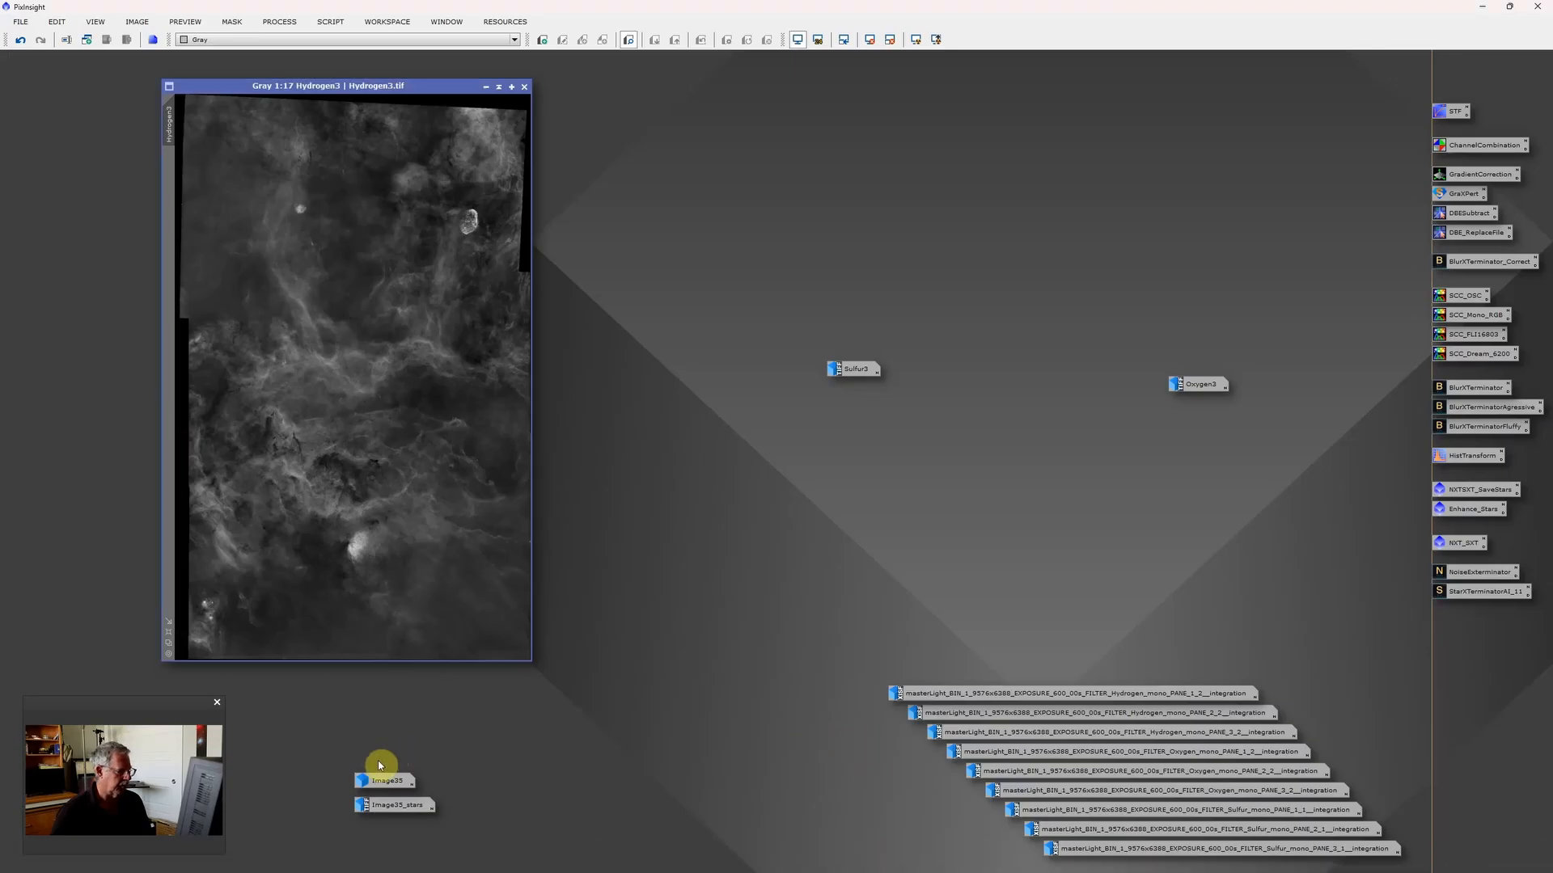
{"action": "double_click", "coordinate": [404, 806]}
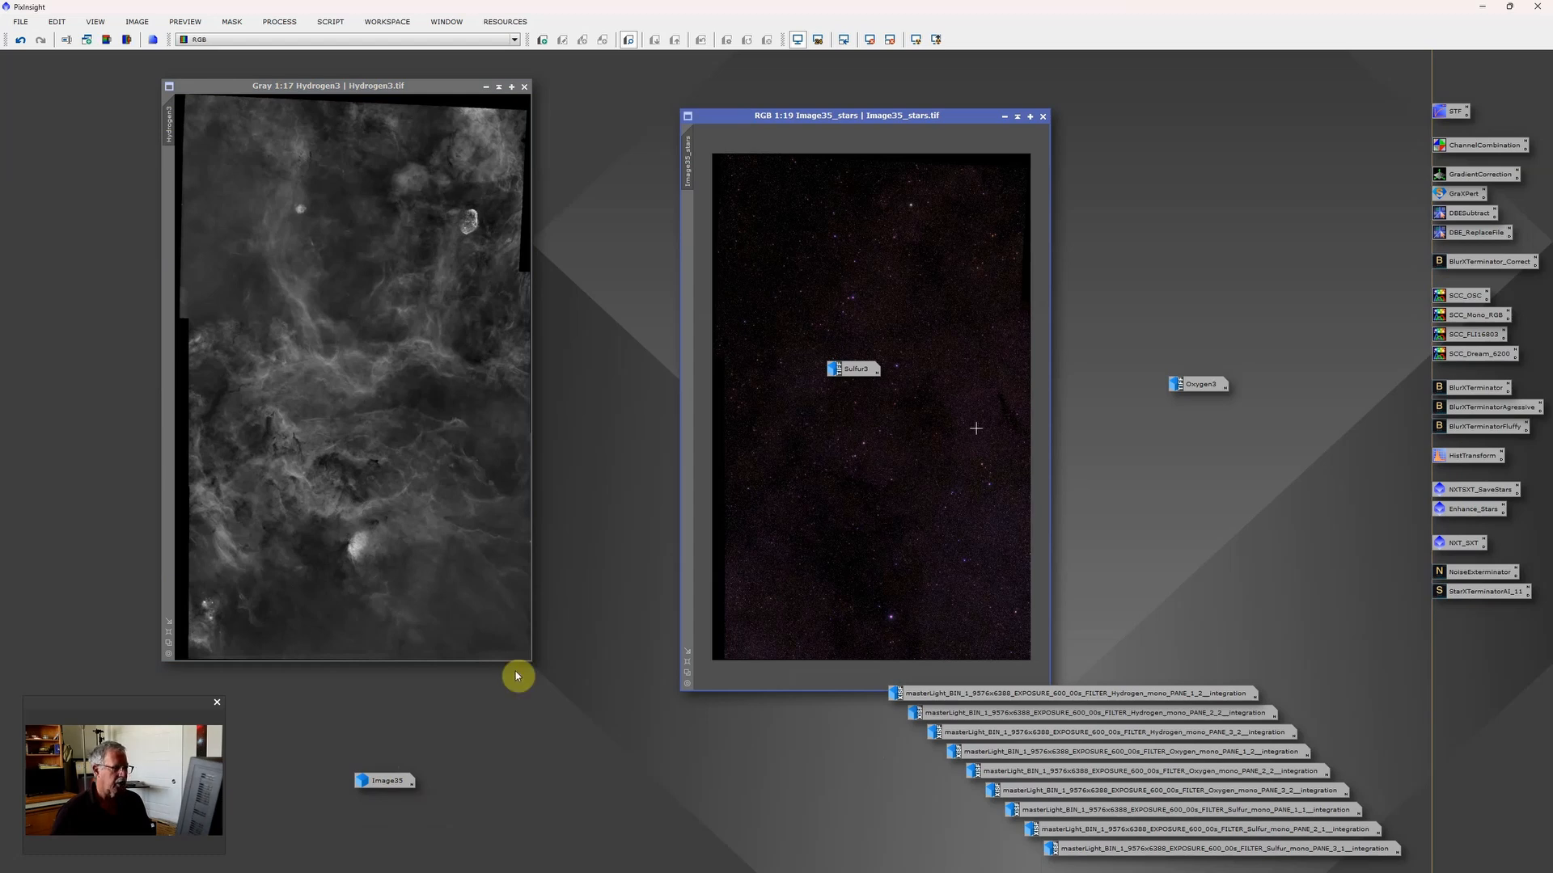
{"action": "left_click_drag", "start_coordinate": [857, 369], "coordinate": [637, 746]}
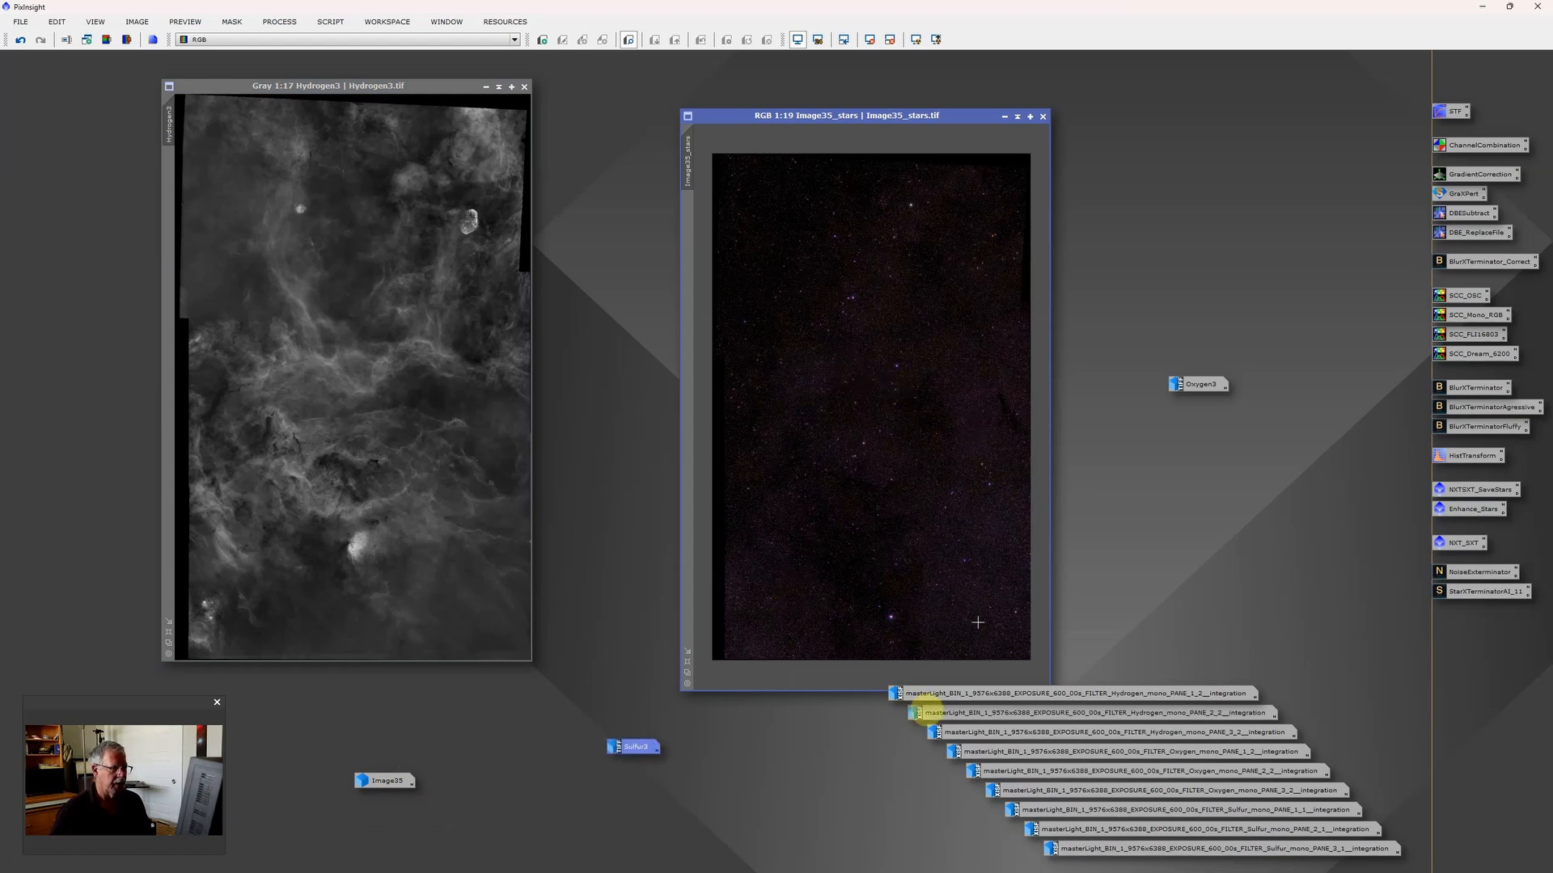
Run the CorrectMagentaStars script on Image35_stars with amount 0.80 and lightness preserved, close it, and inspect the star colours
{"action": "left_click", "coordinate": [332, 22]}
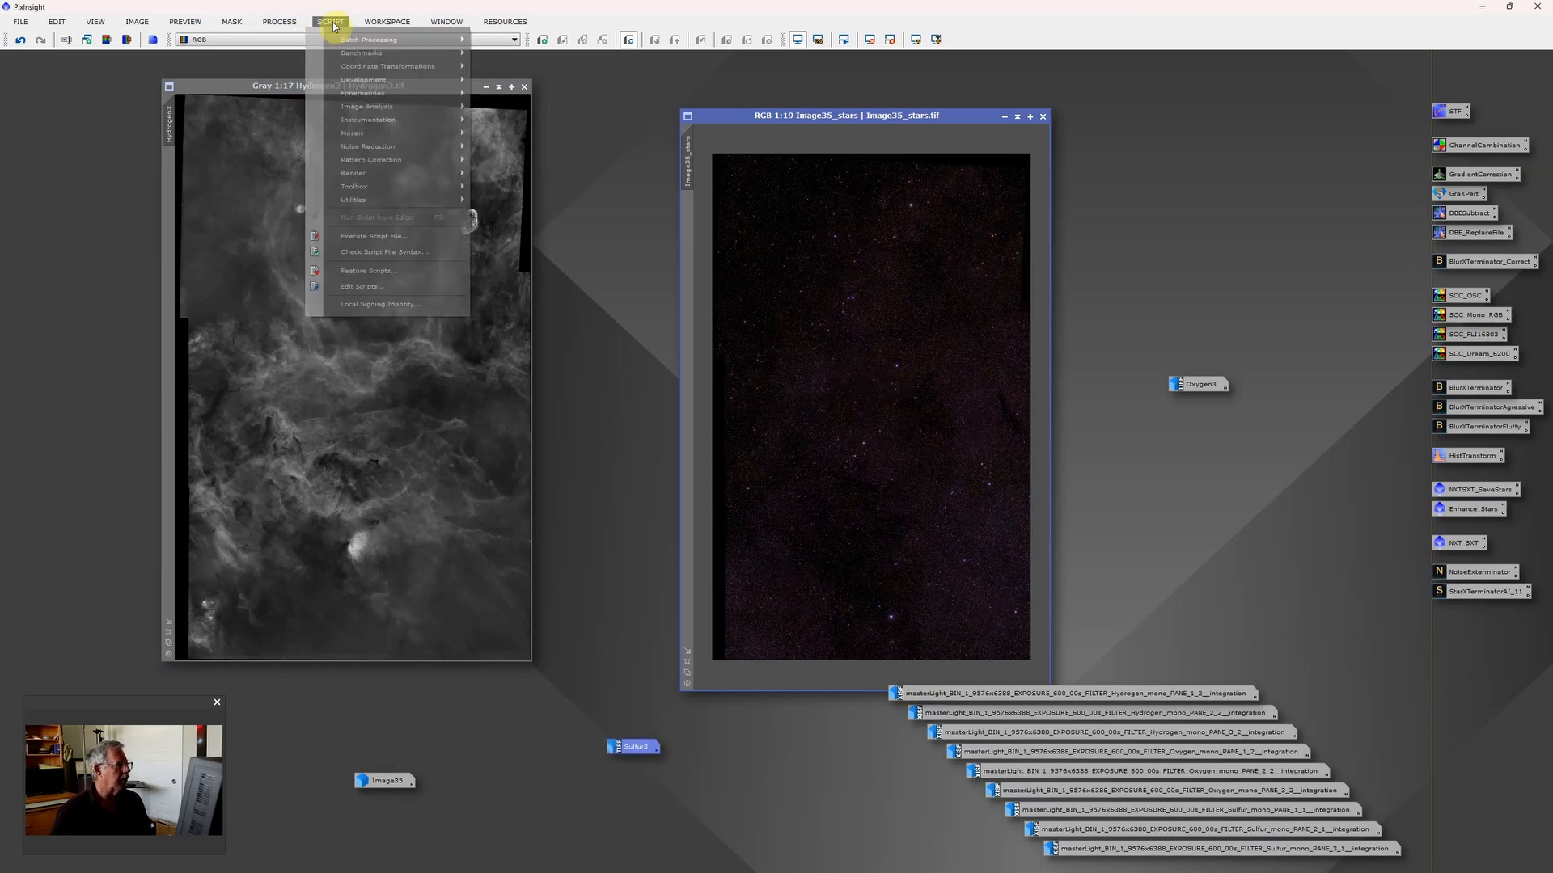
{"action": "left_click", "coordinate": [598, 149]}
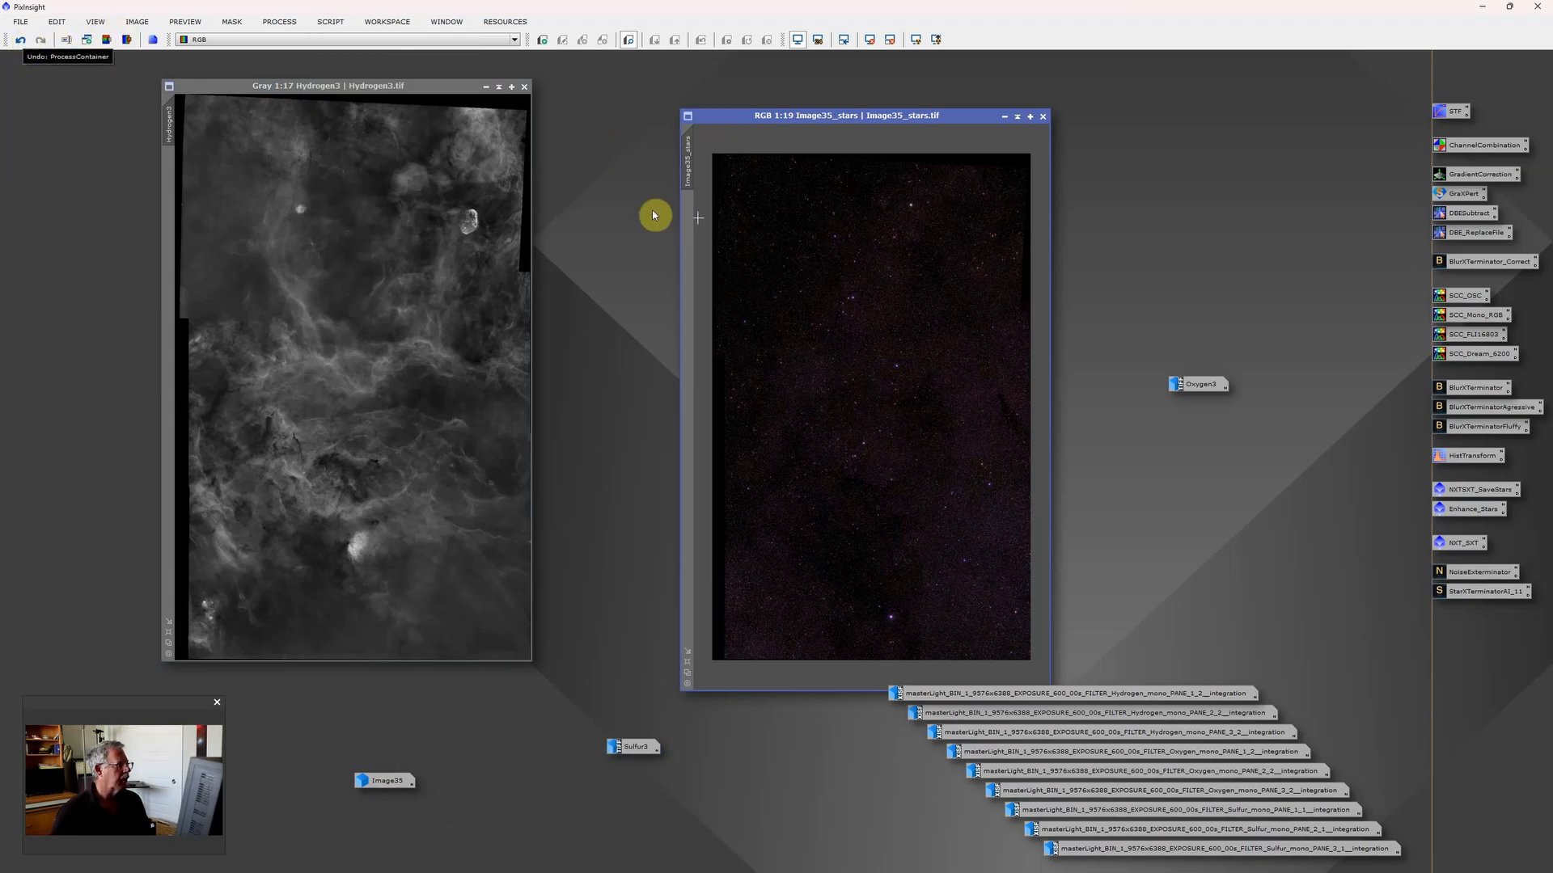
{"action": "left_click", "coordinate": [338, 25]}
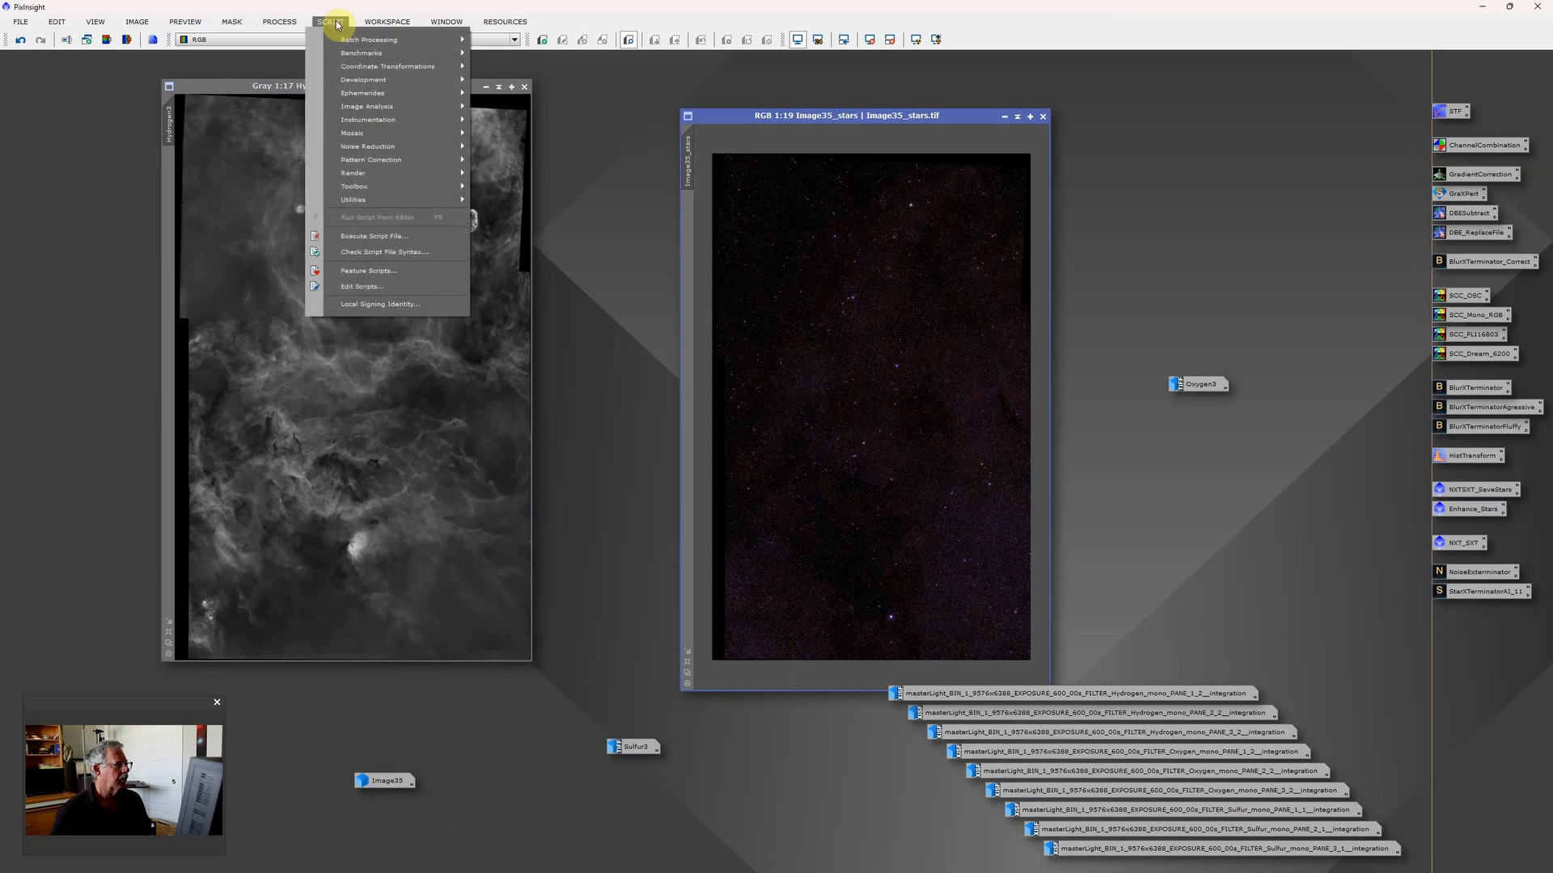
{"action": "mouse_move", "coordinate": [370, 198]}
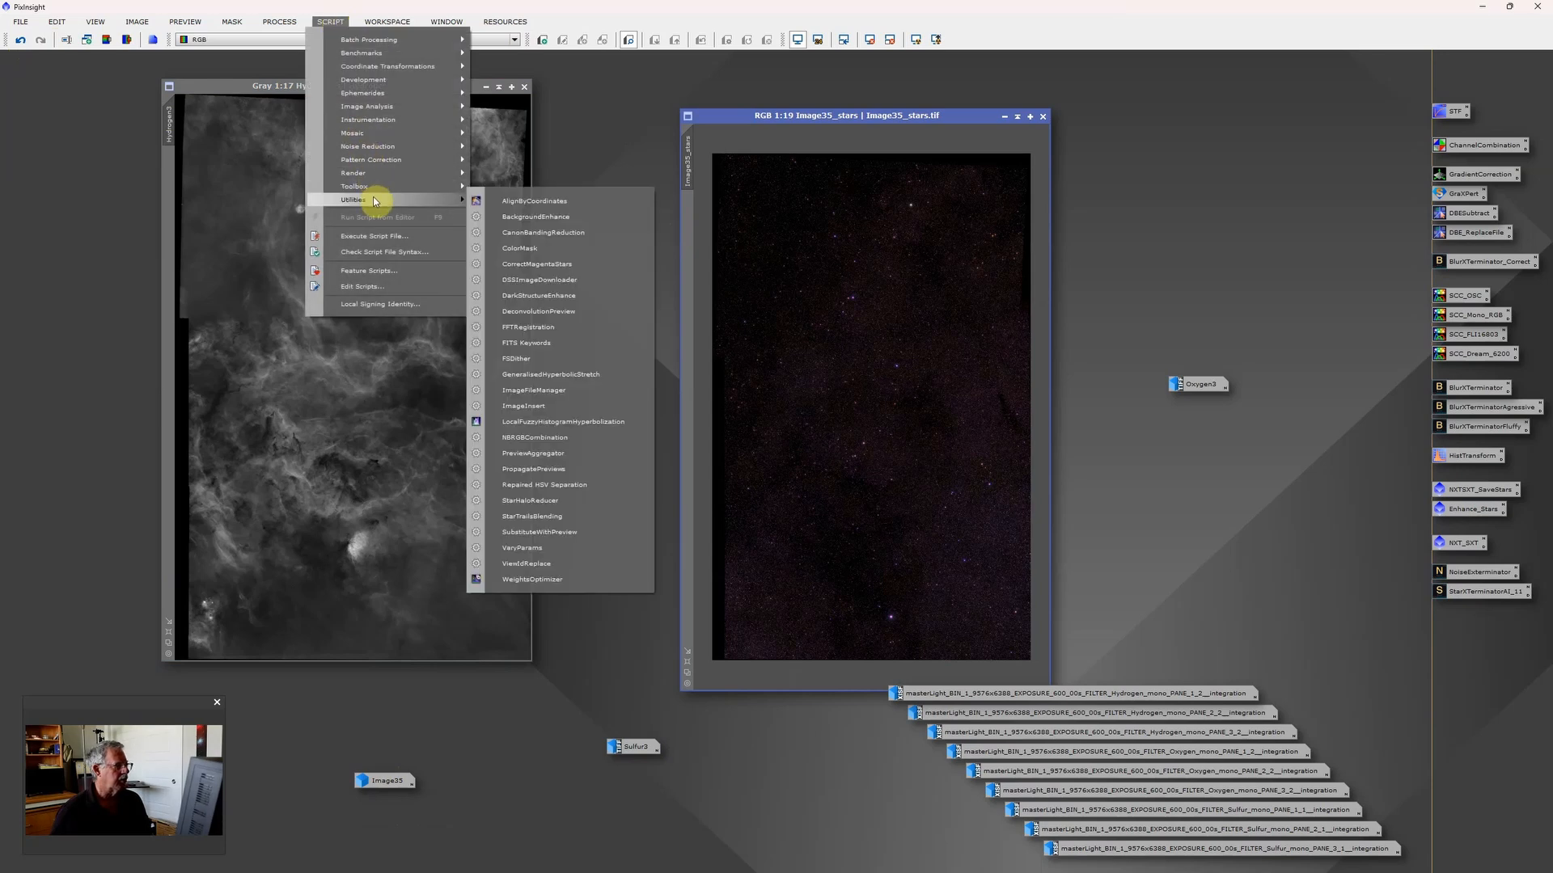
{"action": "left_click", "coordinate": [546, 266]}
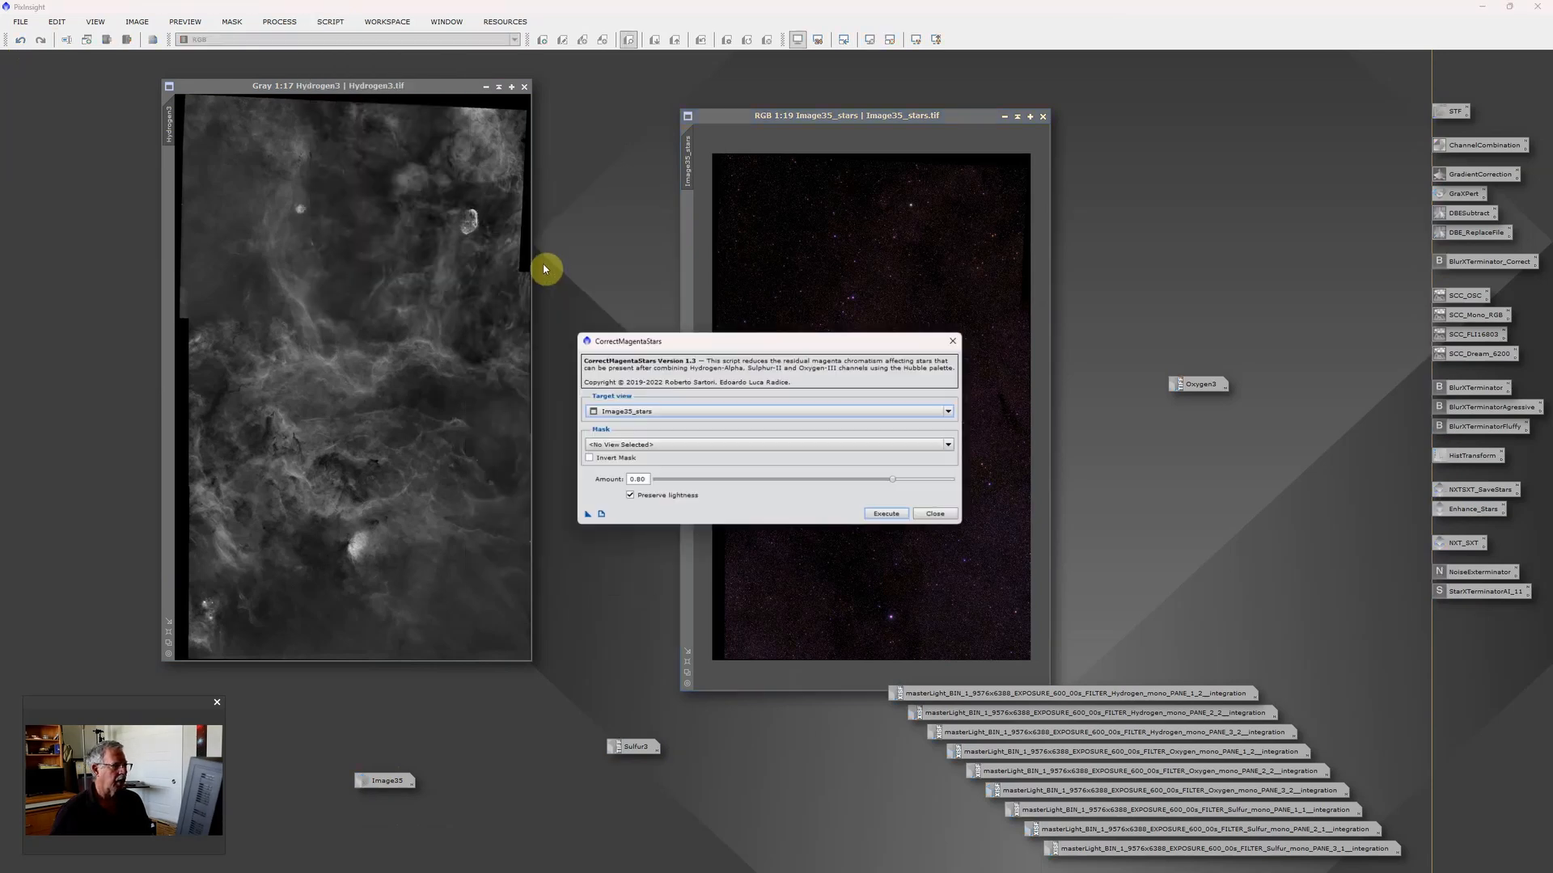
{"action": "left_click", "coordinate": [885, 515]}
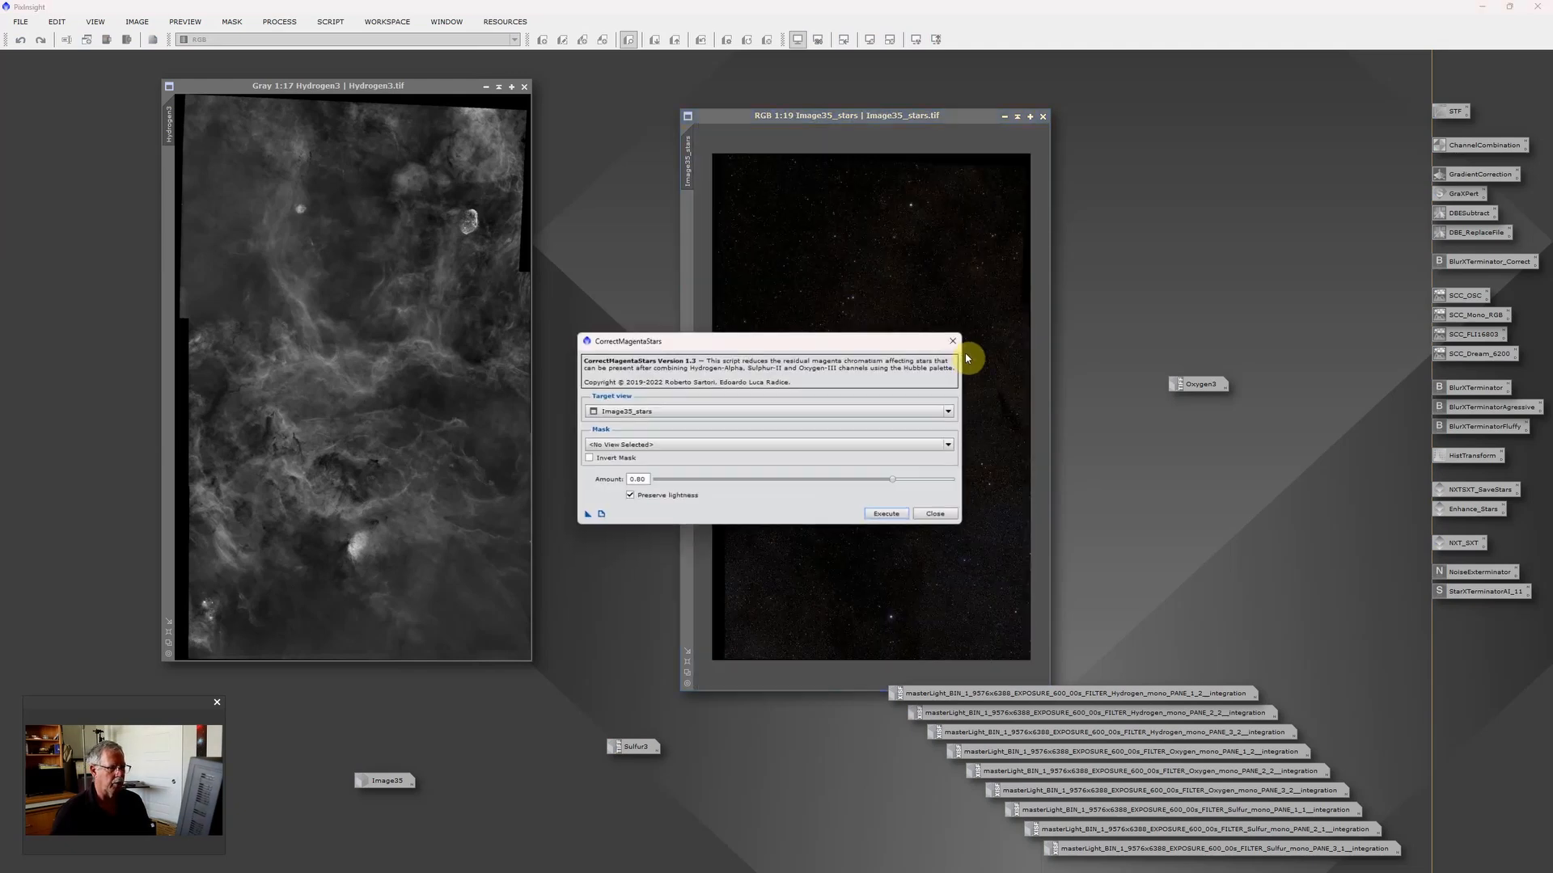
{"action": "left_click", "coordinate": [941, 511]}
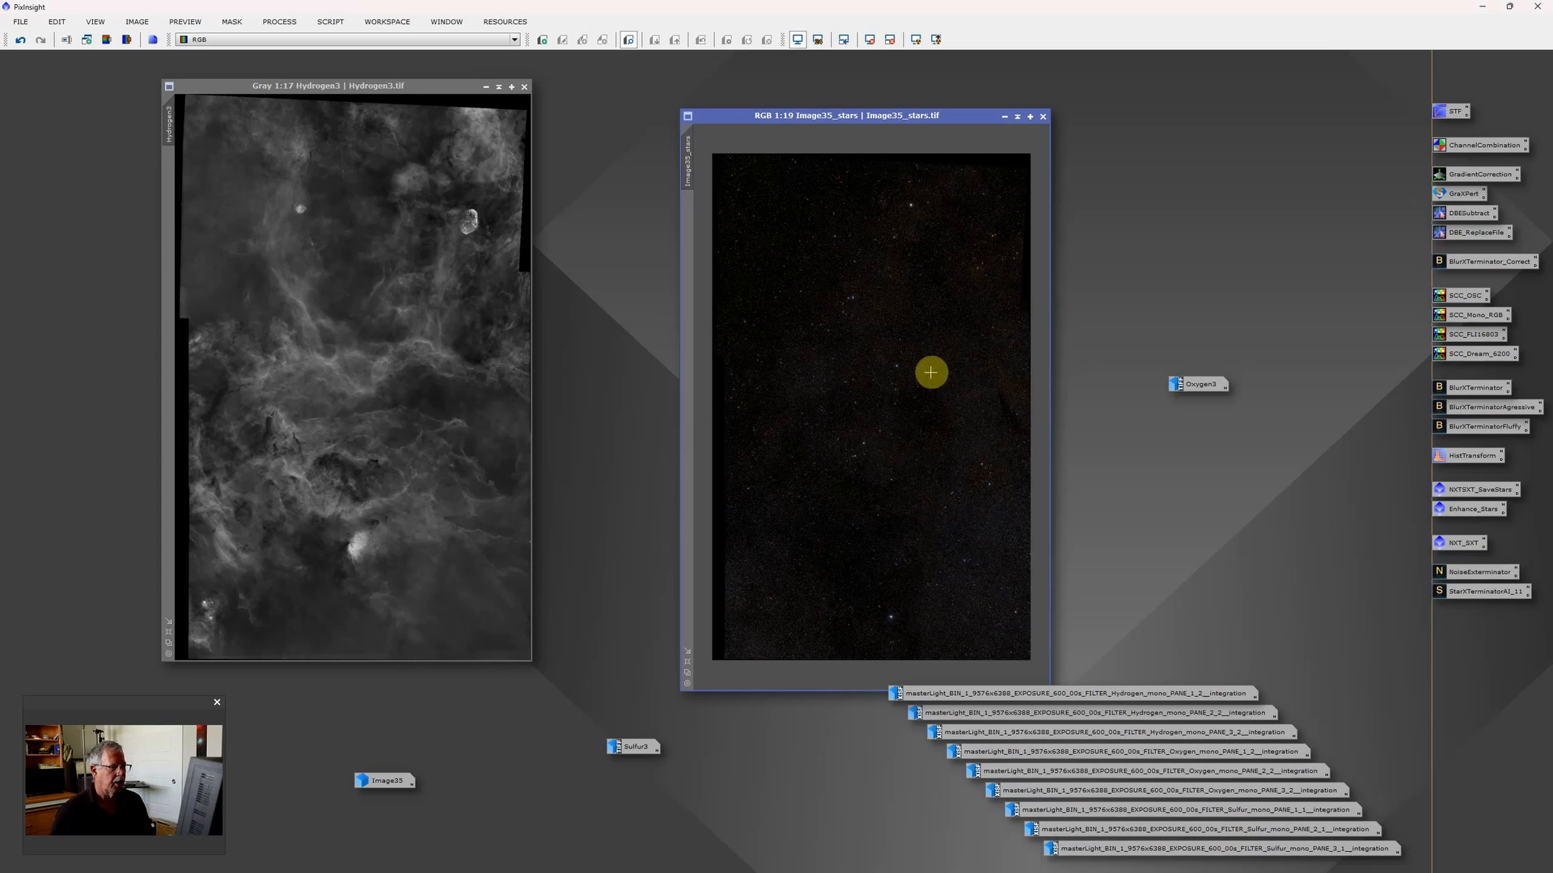
{"action": "scroll", "coordinate": [918, 394], "scroll_direction": "up", "scroll_amount": 9}
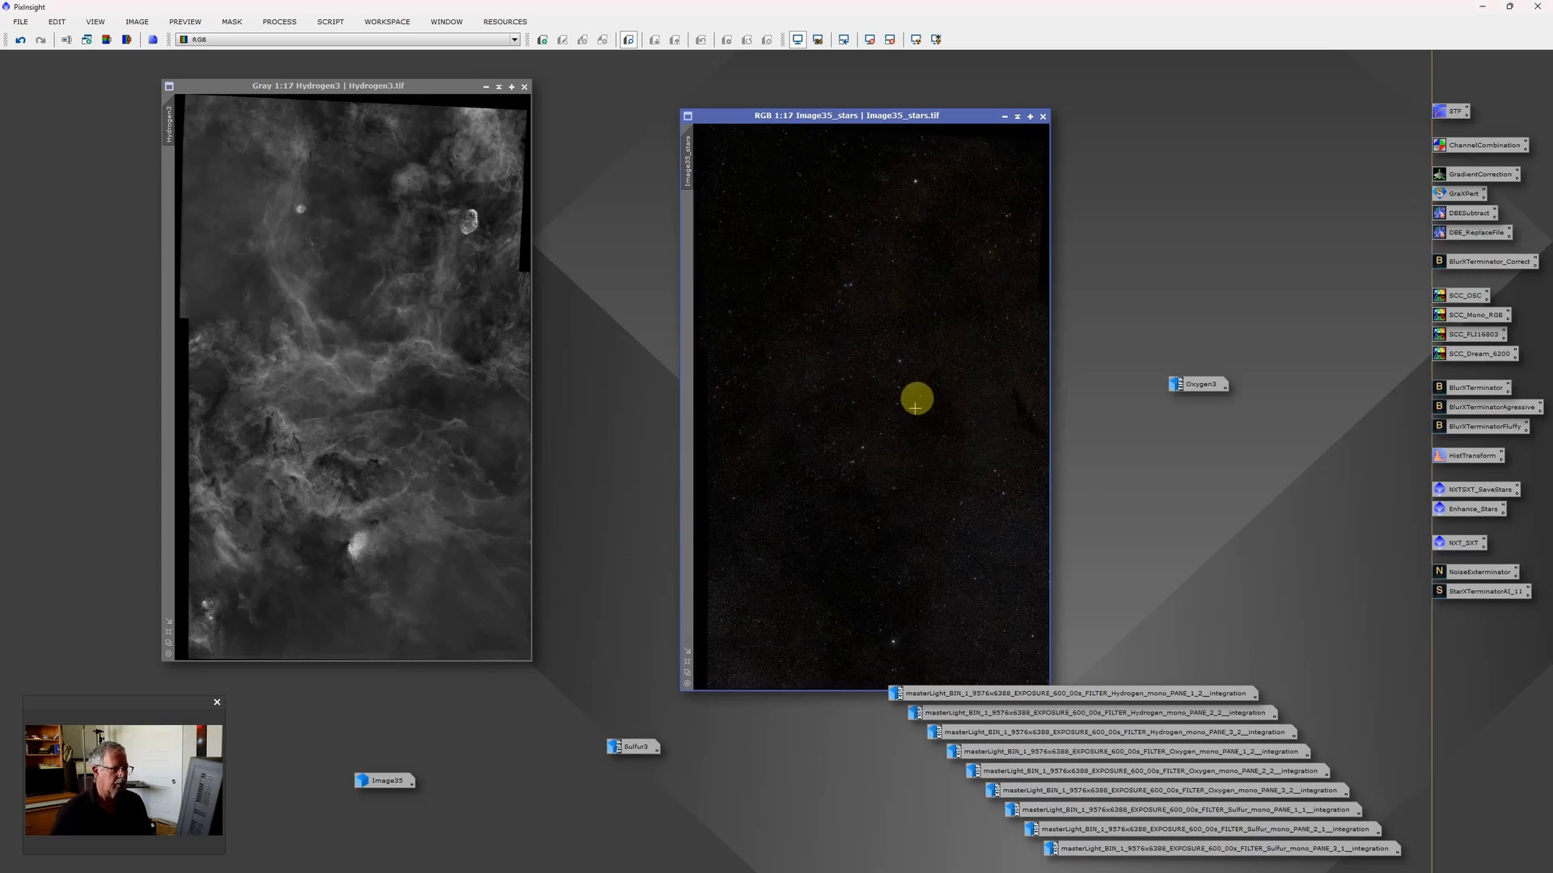
{"action": "scroll", "coordinate": [895, 397], "scroll_direction": "up", "scroll_amount": 3}
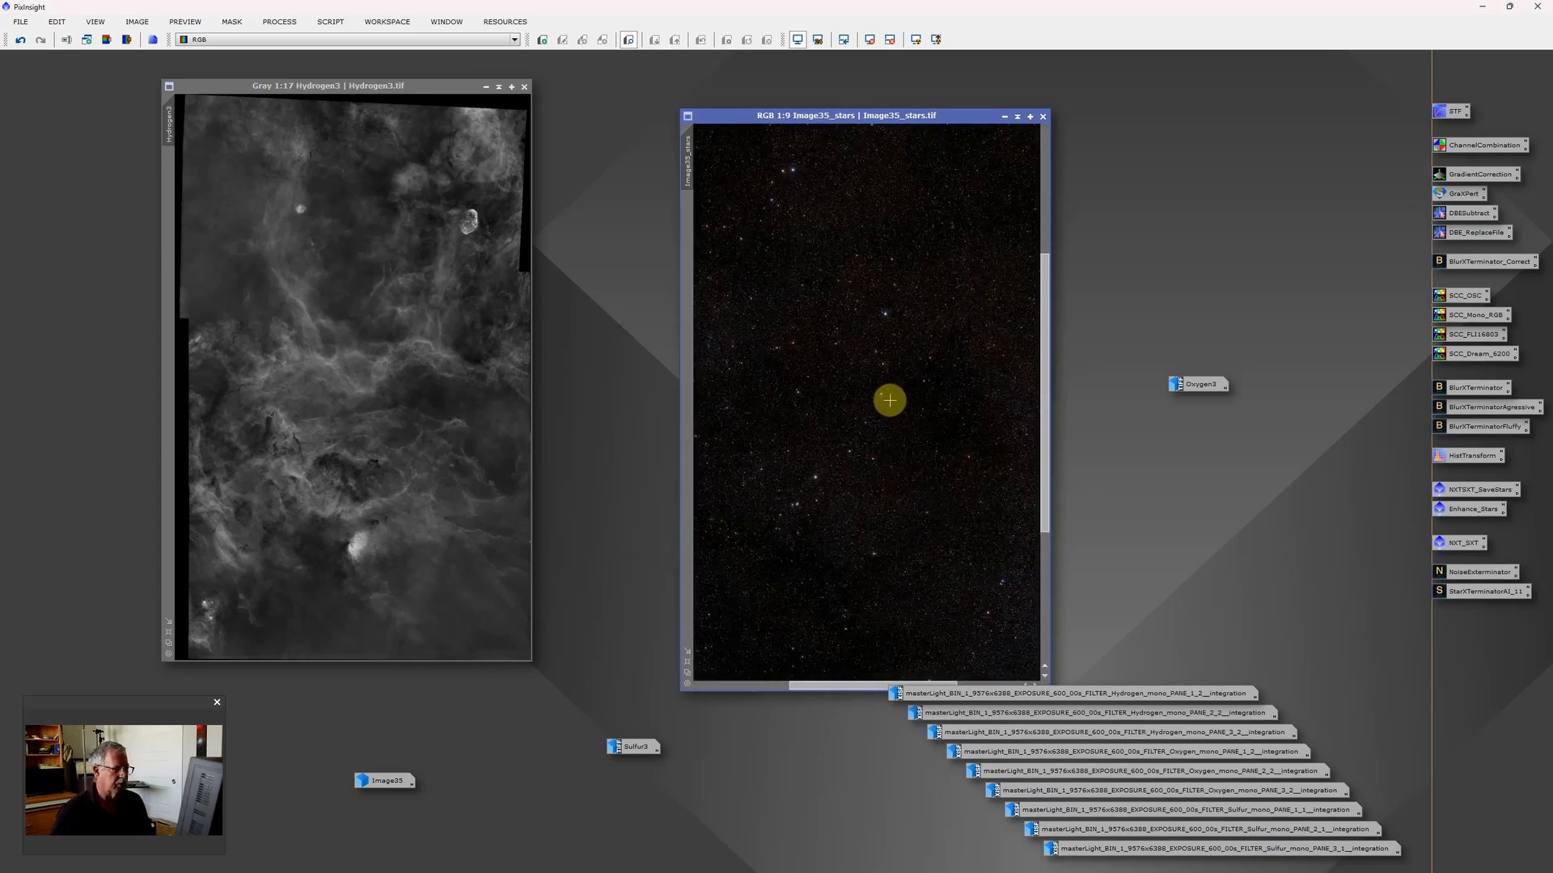
{"action": "scroll", "coordinate": [890, 401], "scroll_direction": "down", "scroll_amount": 10}
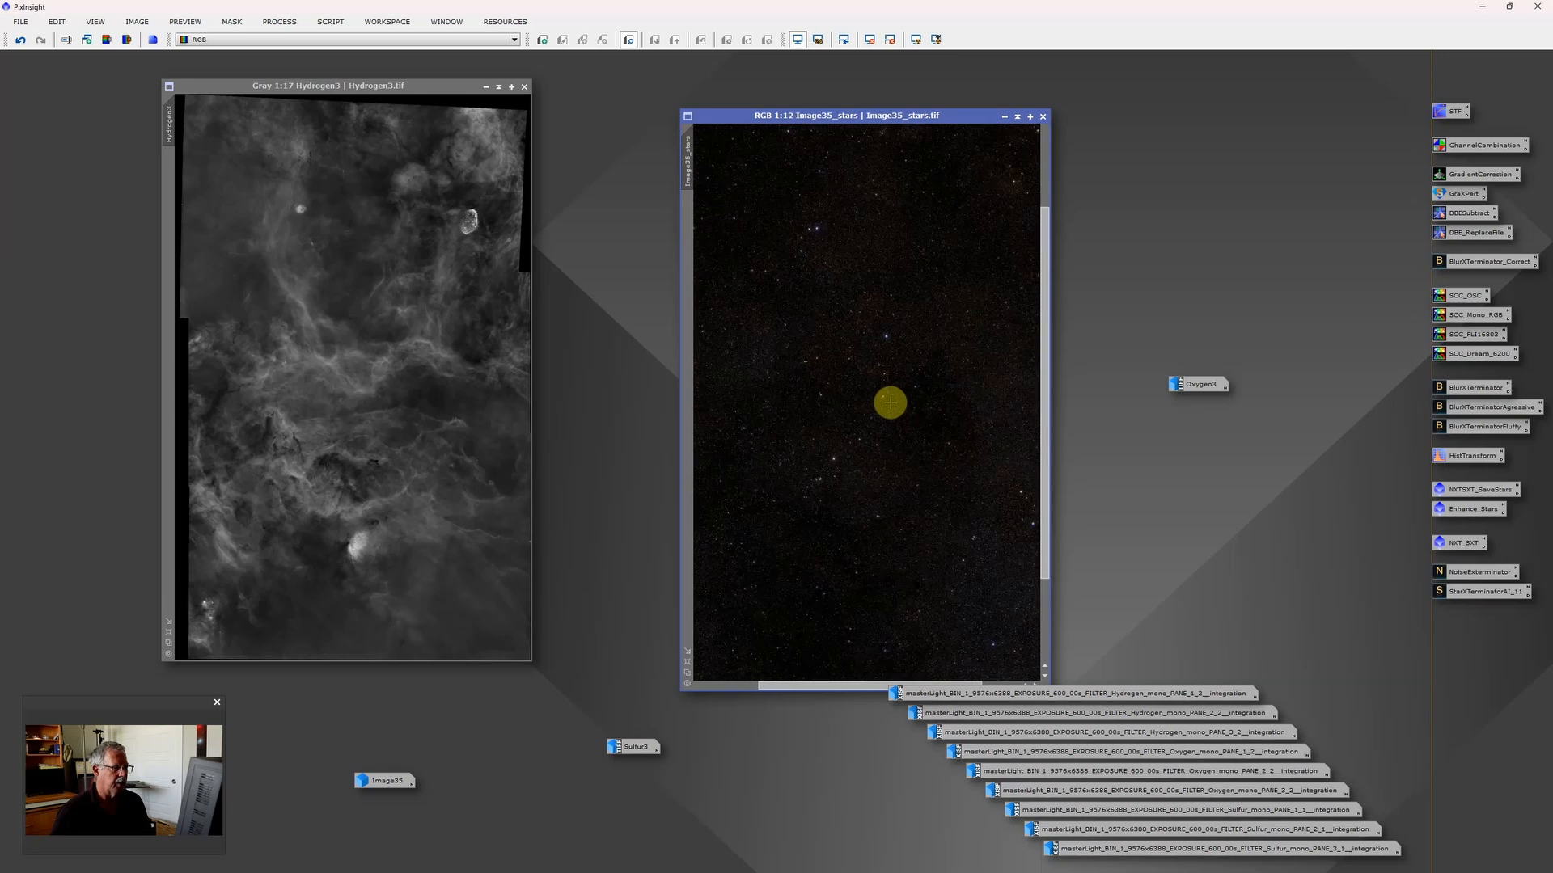
Save the stars image as a new 16-bit TIFF file named "Image35_stars corrected magenta"
{"action": "scroll", "coordinate": [891, 403], "scroll_direction": "down", "scroll_amount": 3}
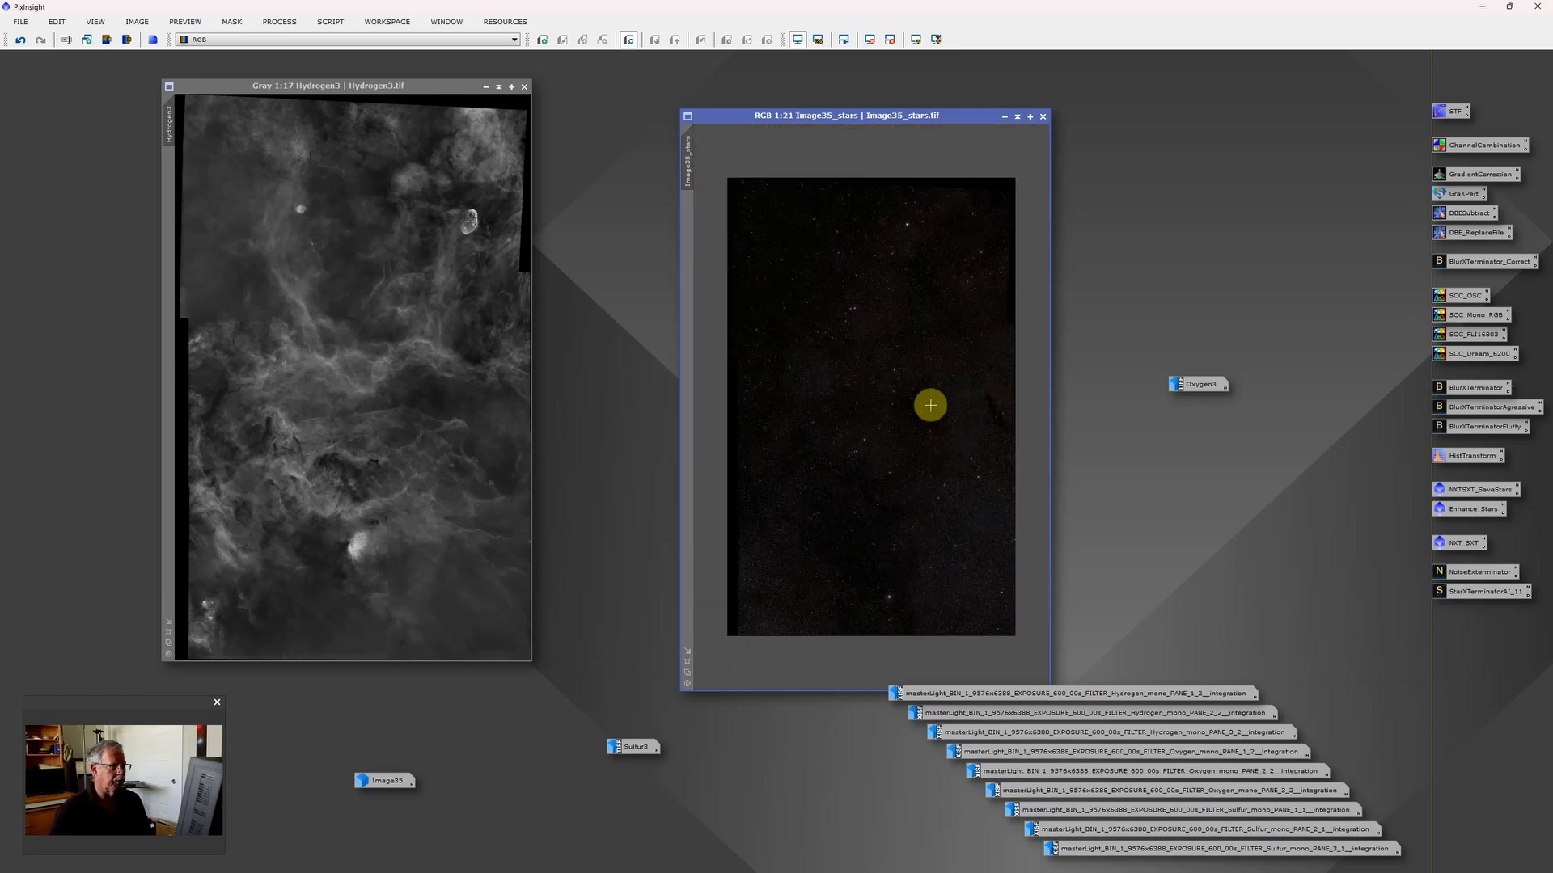
{"action": "left_click", "coordinate": [21, 23]}
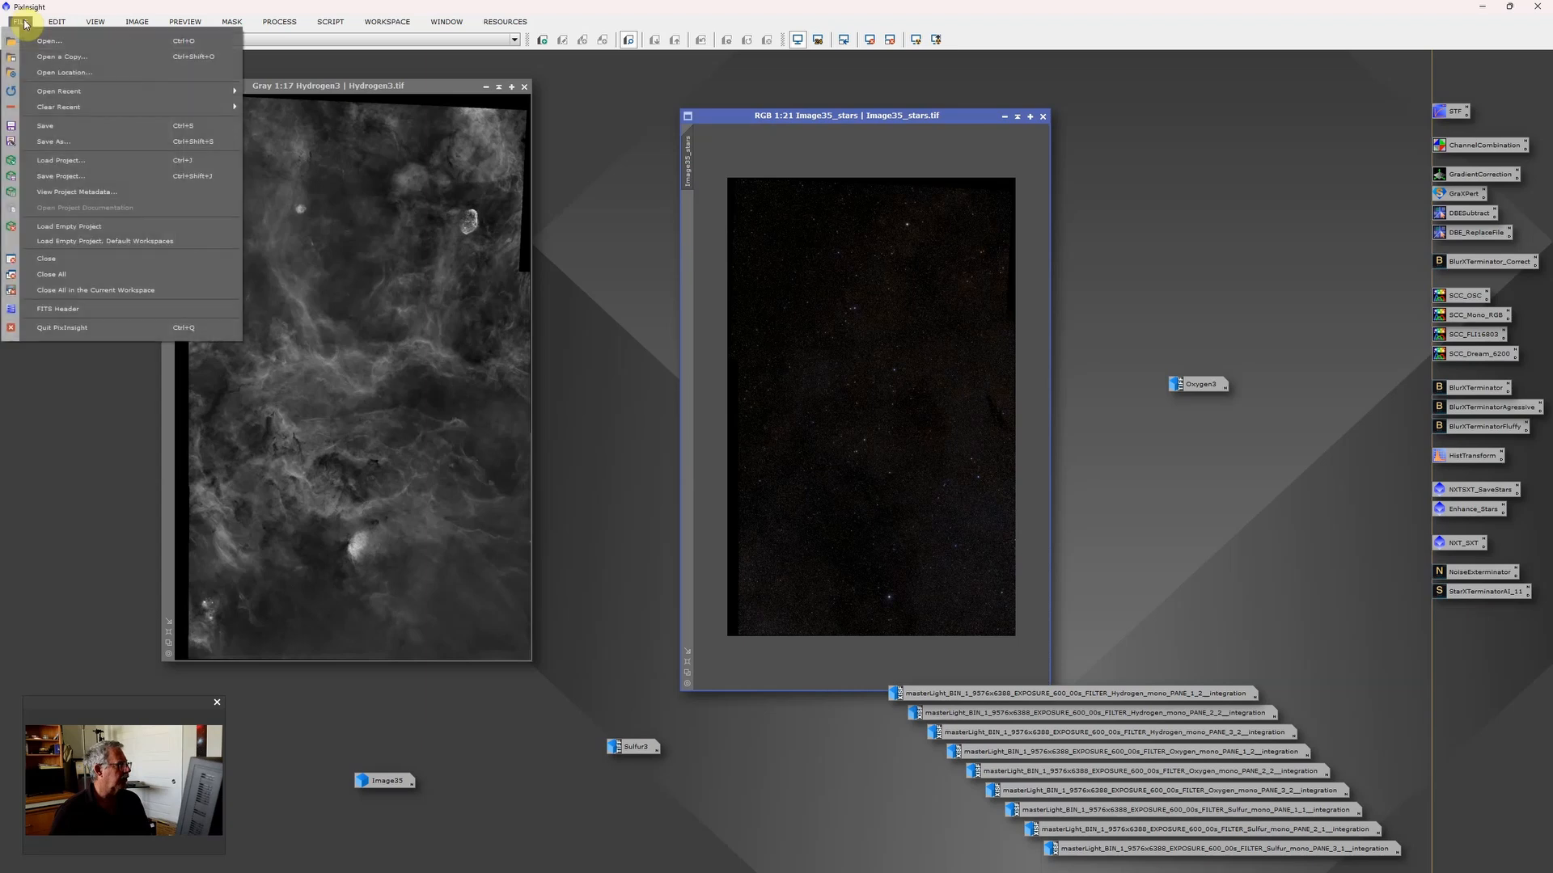
{"action": "left_click", "coordinate": [50, 143]}
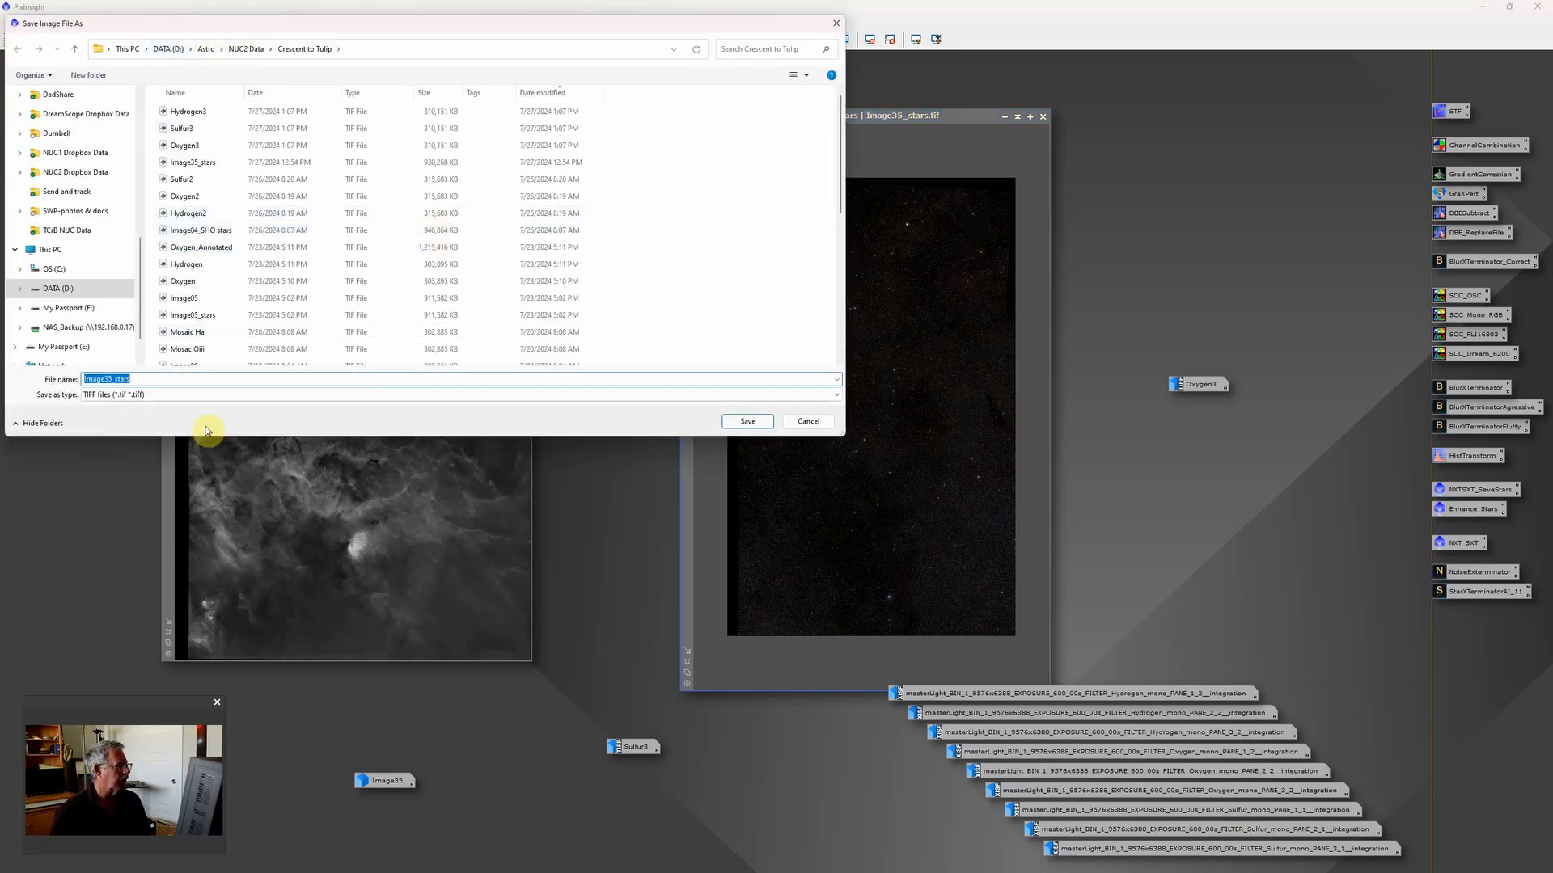
{"action": "left_click", "coordinate": [153, 379]}
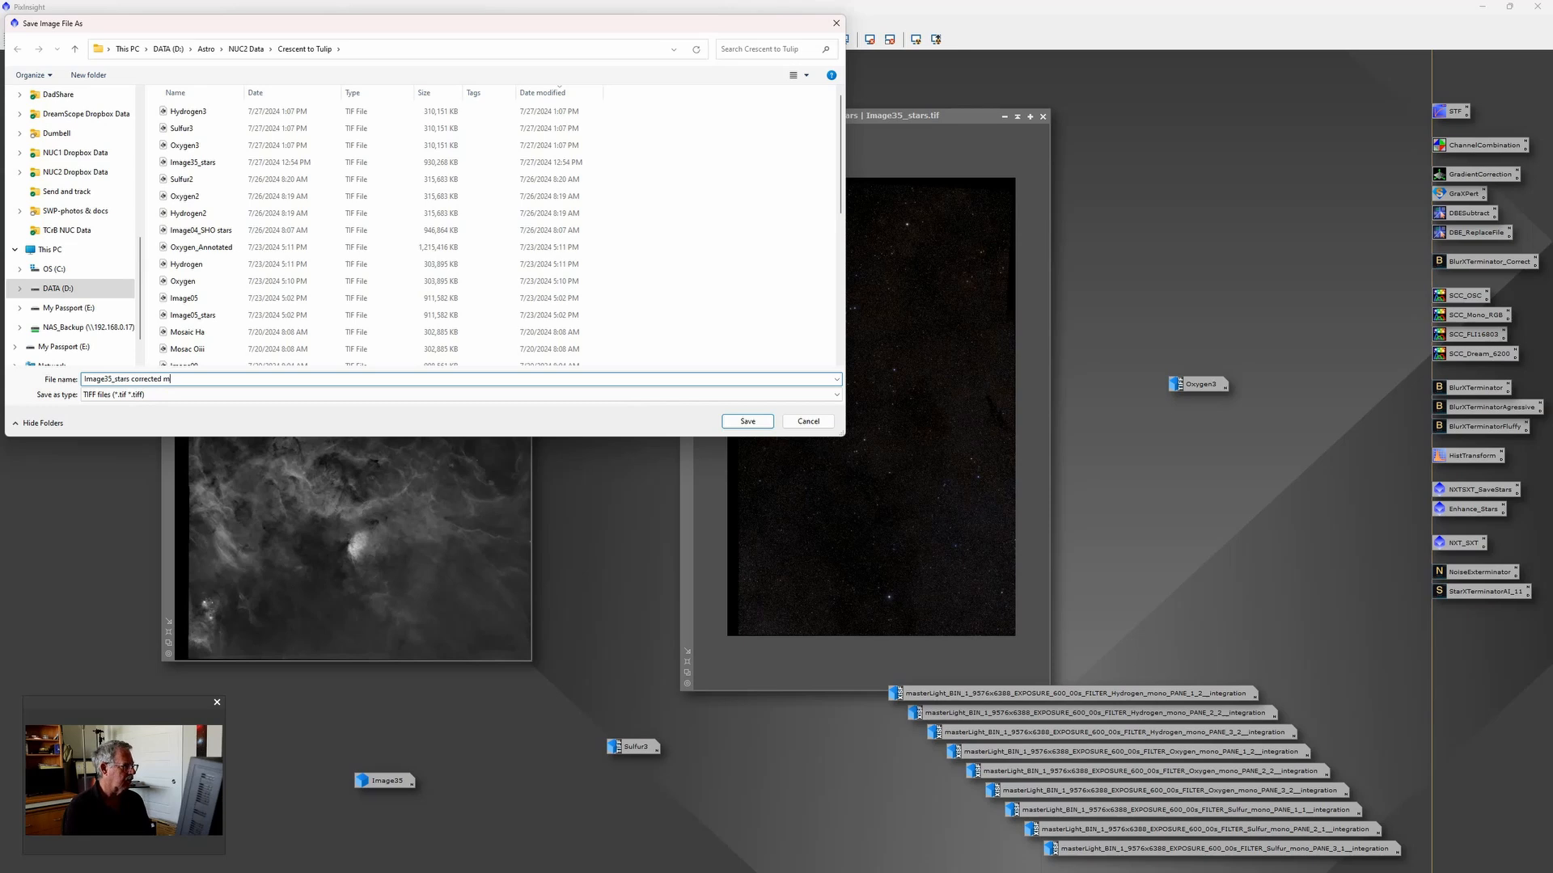
{"action": "key", "text": "Return"}
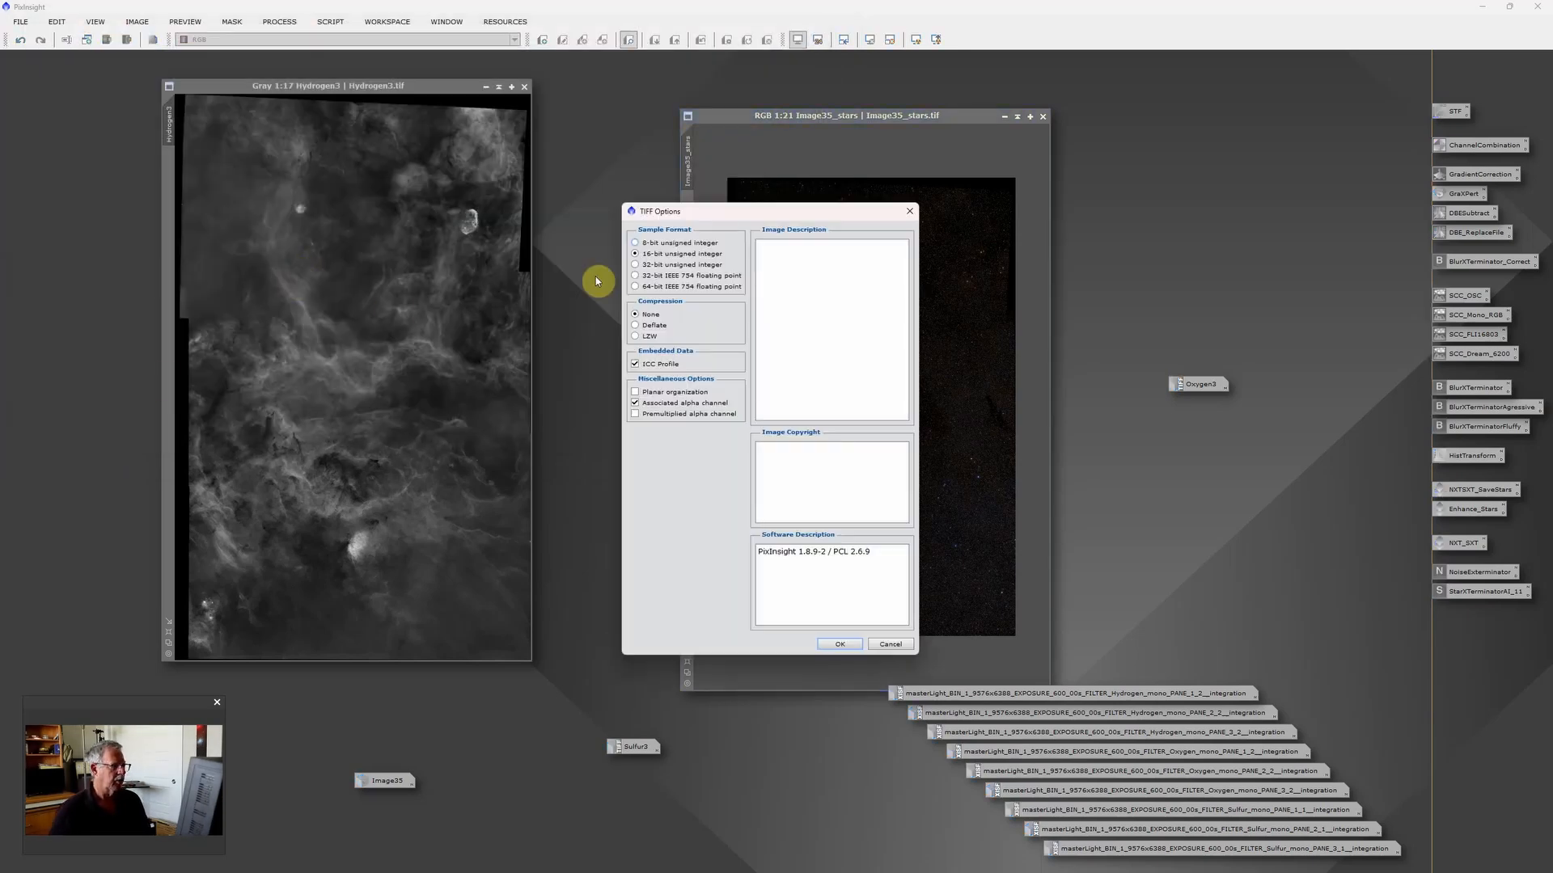
{"action": "left_click", "coordinate": [839, 644]}
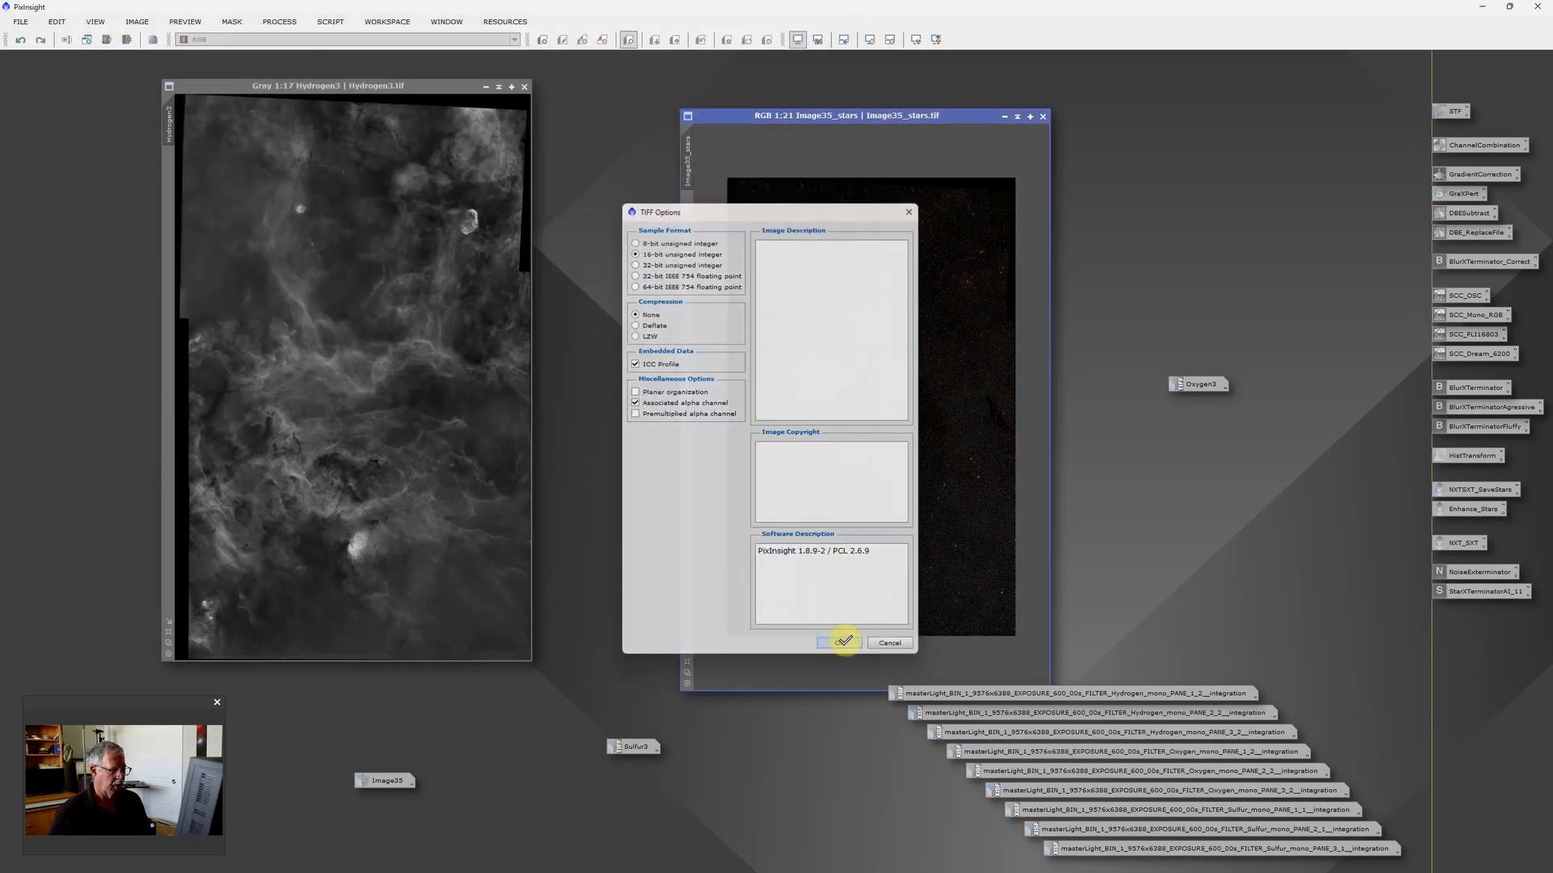
Switch to Photoshop, select the Image35_stars.tif layer in the Stars group, and open Image35_stars corrected magenta.tif
{"action": "left_click", "coordinate": [697, 864]}
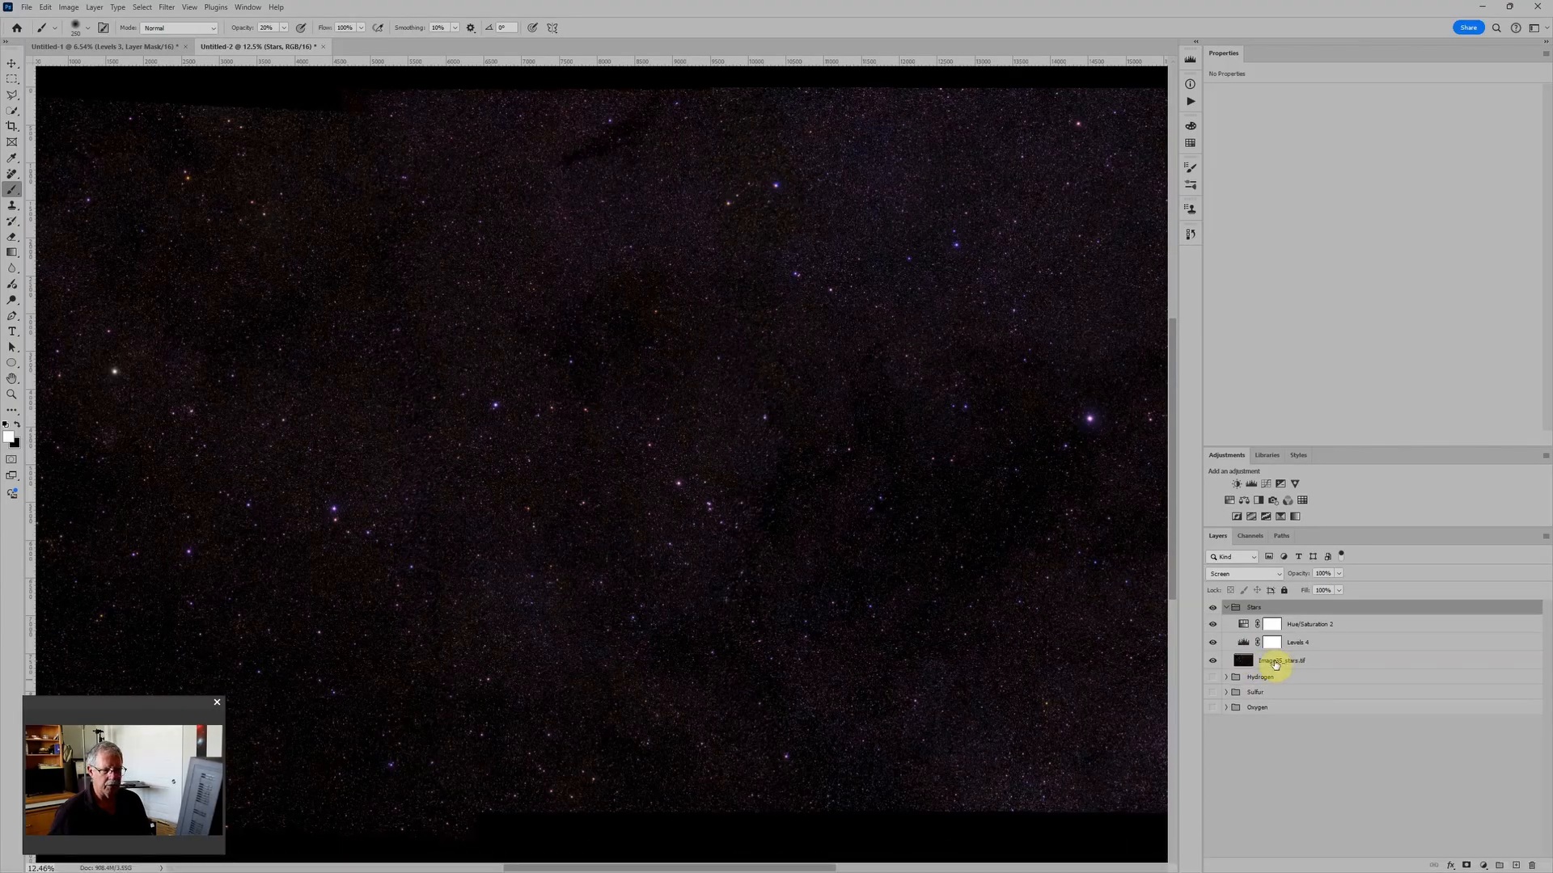
{"action": "scroll", "coordinate": [745, 392], "scroll_direction": "down", "scroll_amount": 5}
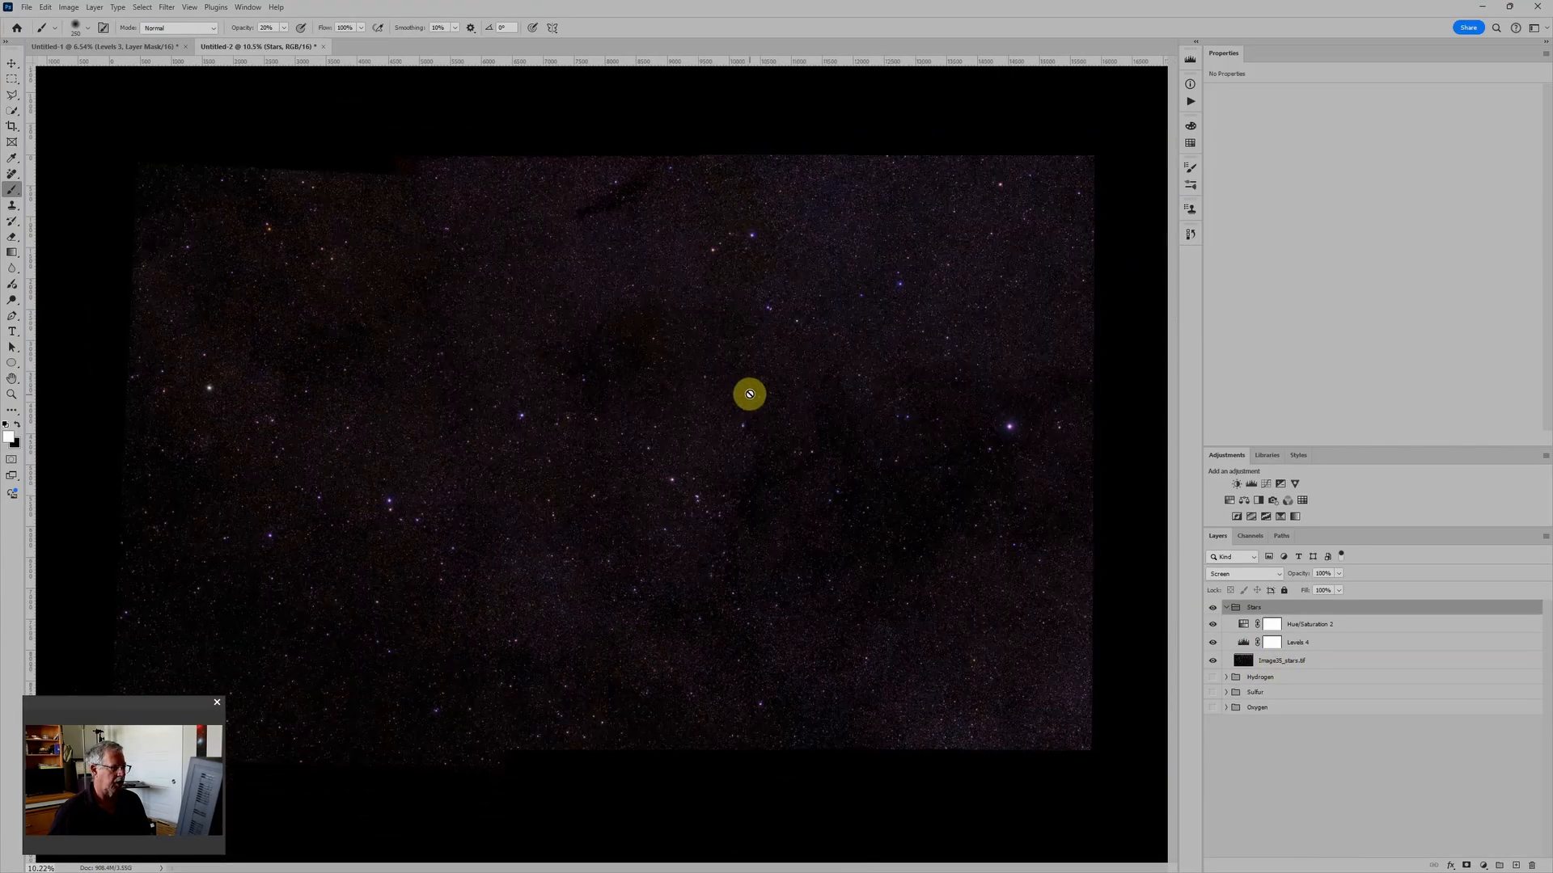
{"action": "left_click", "coordinate": [1324, 647]}
{"action": "left_click", "coordinate": [1327, 661]}
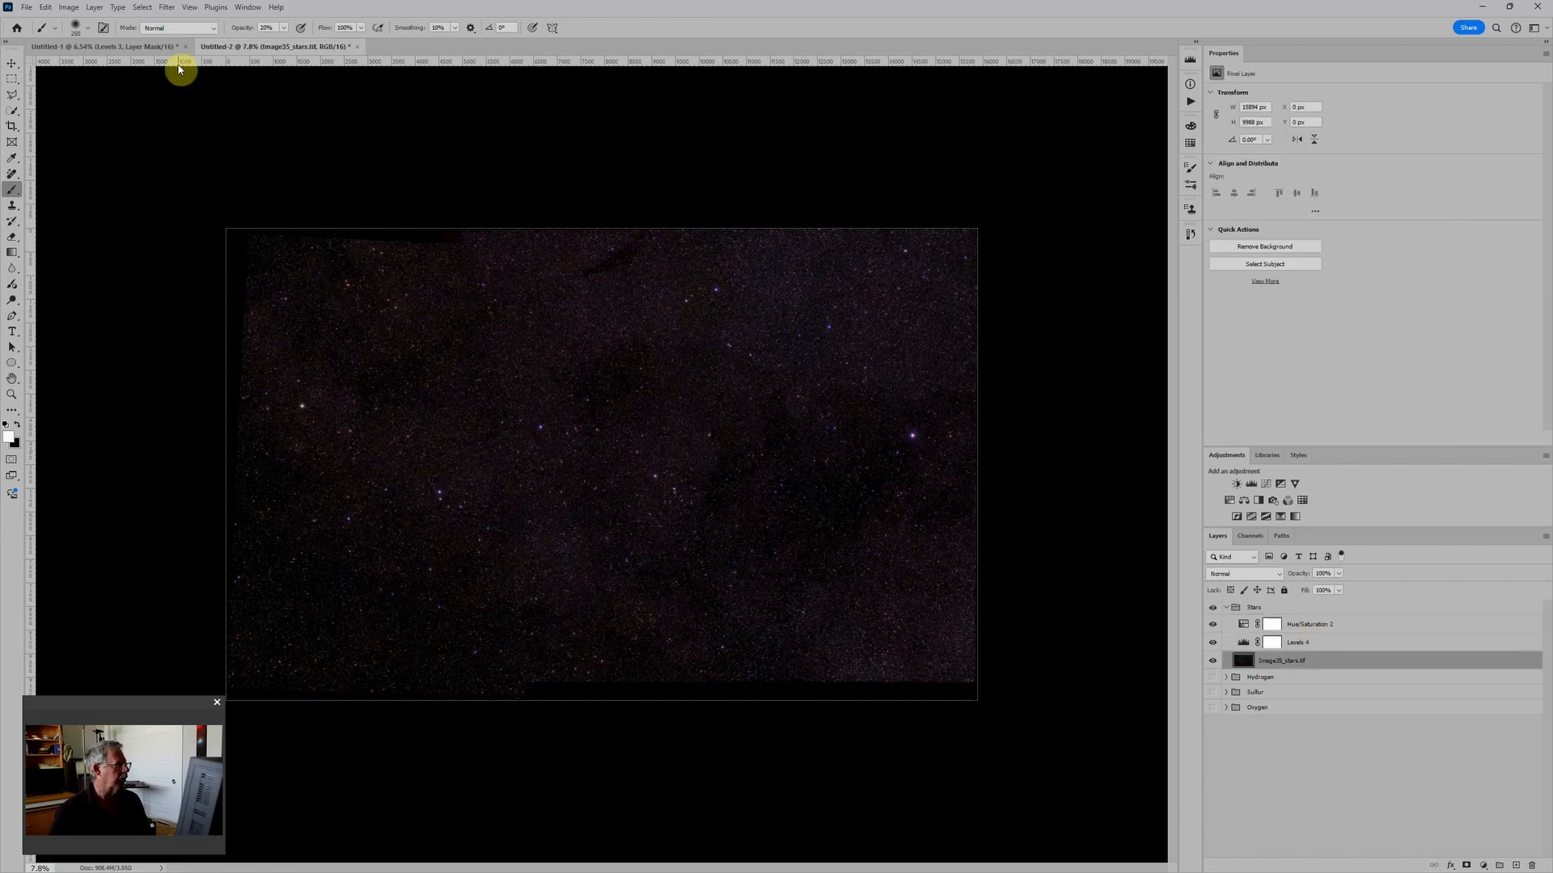
{"action": "left_click", "coordinate": [27, 8]}
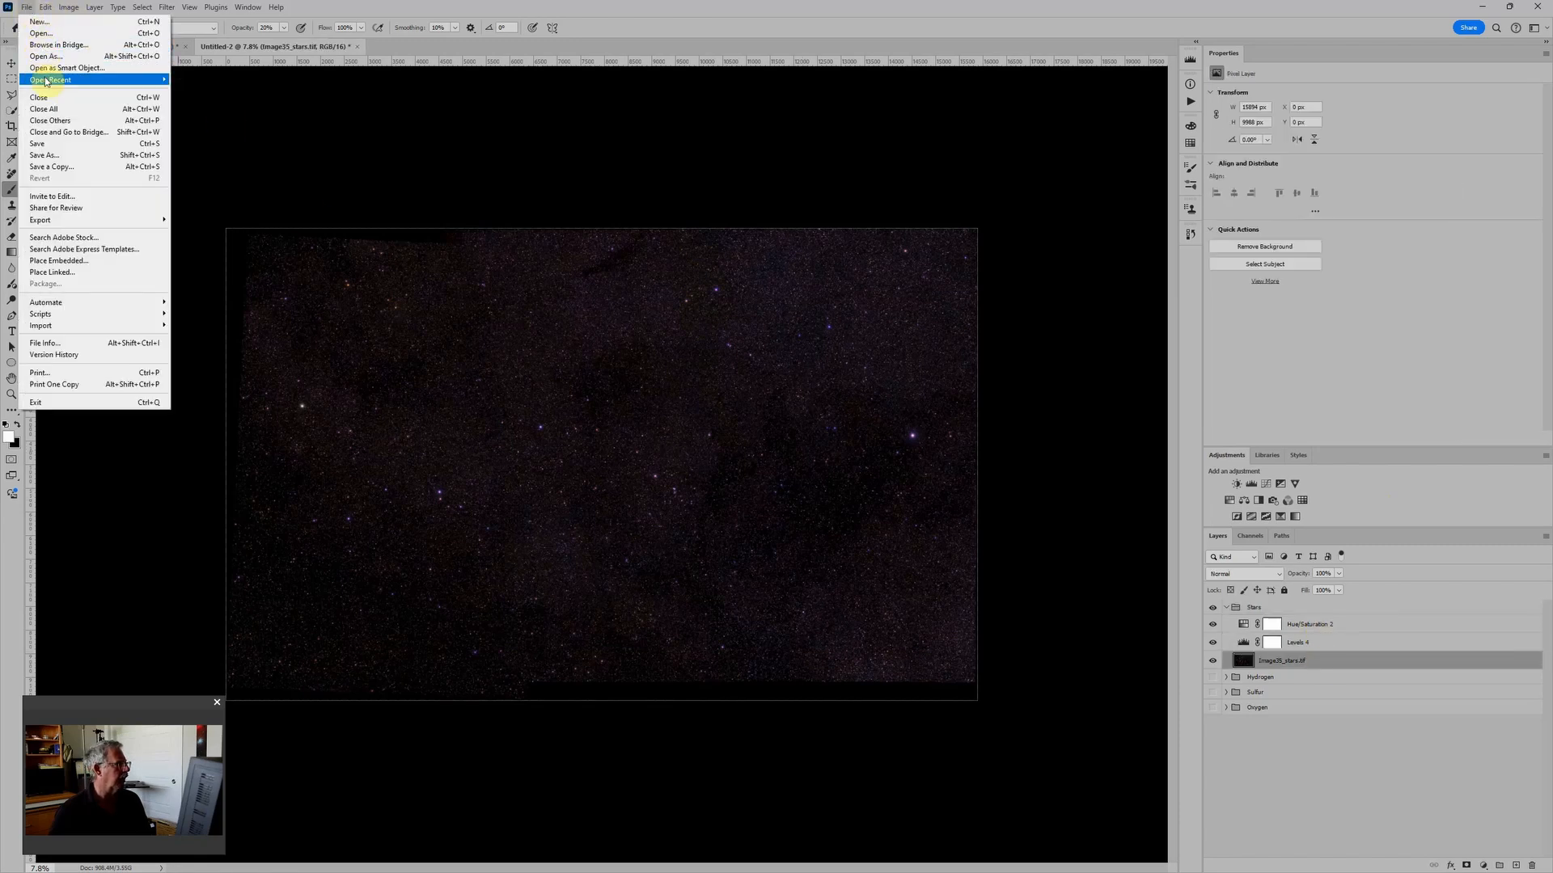
{"action": "left_click", "coordinate": [57, 35]}
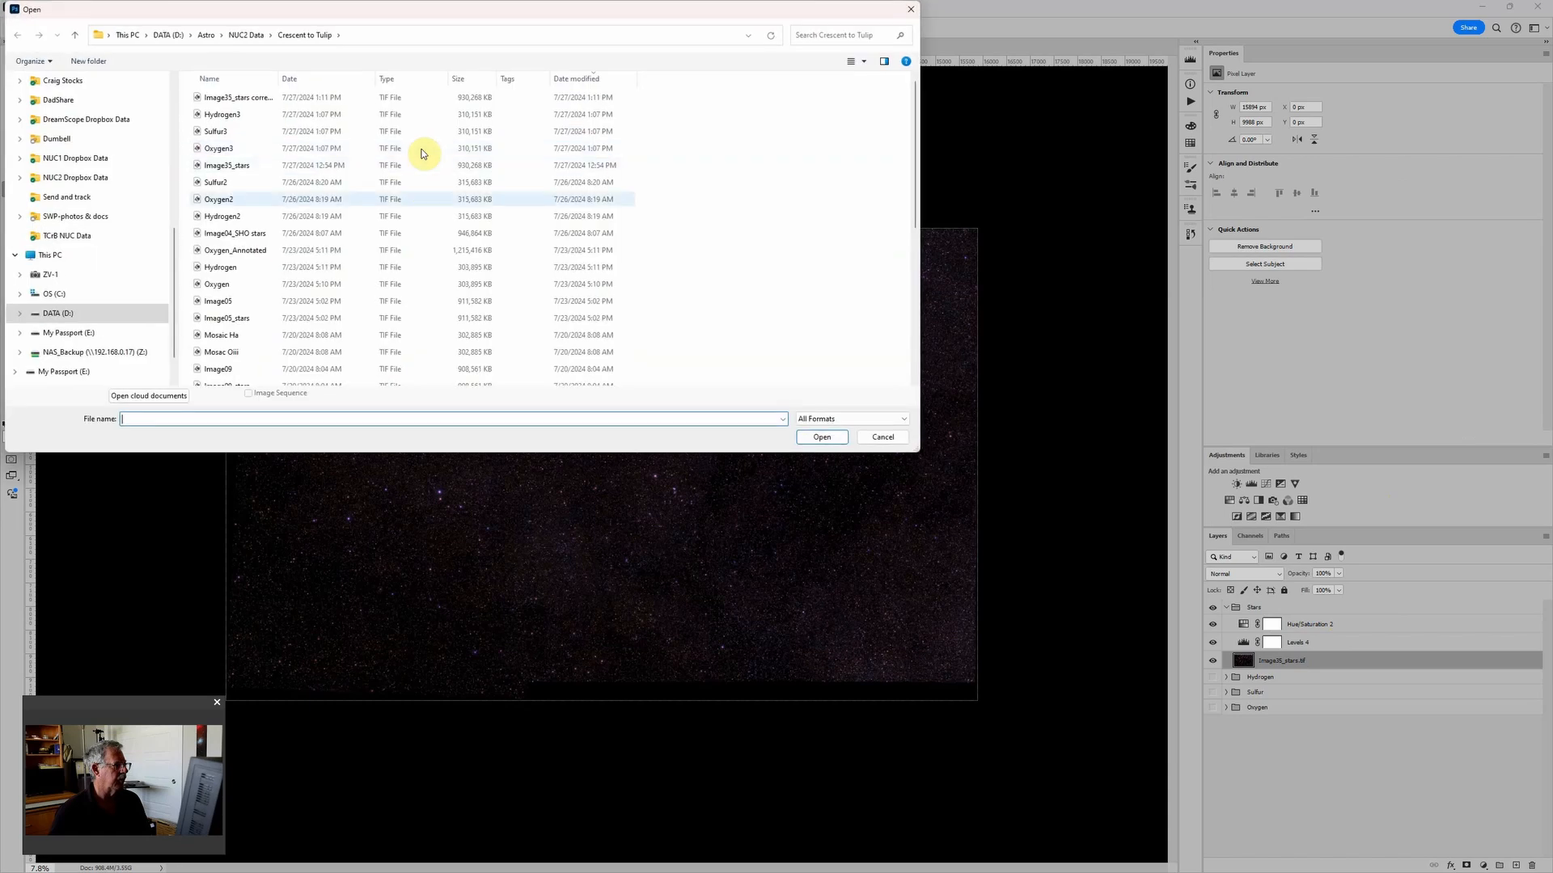
{"action": "double_click", "coordinate": [248, 100]}
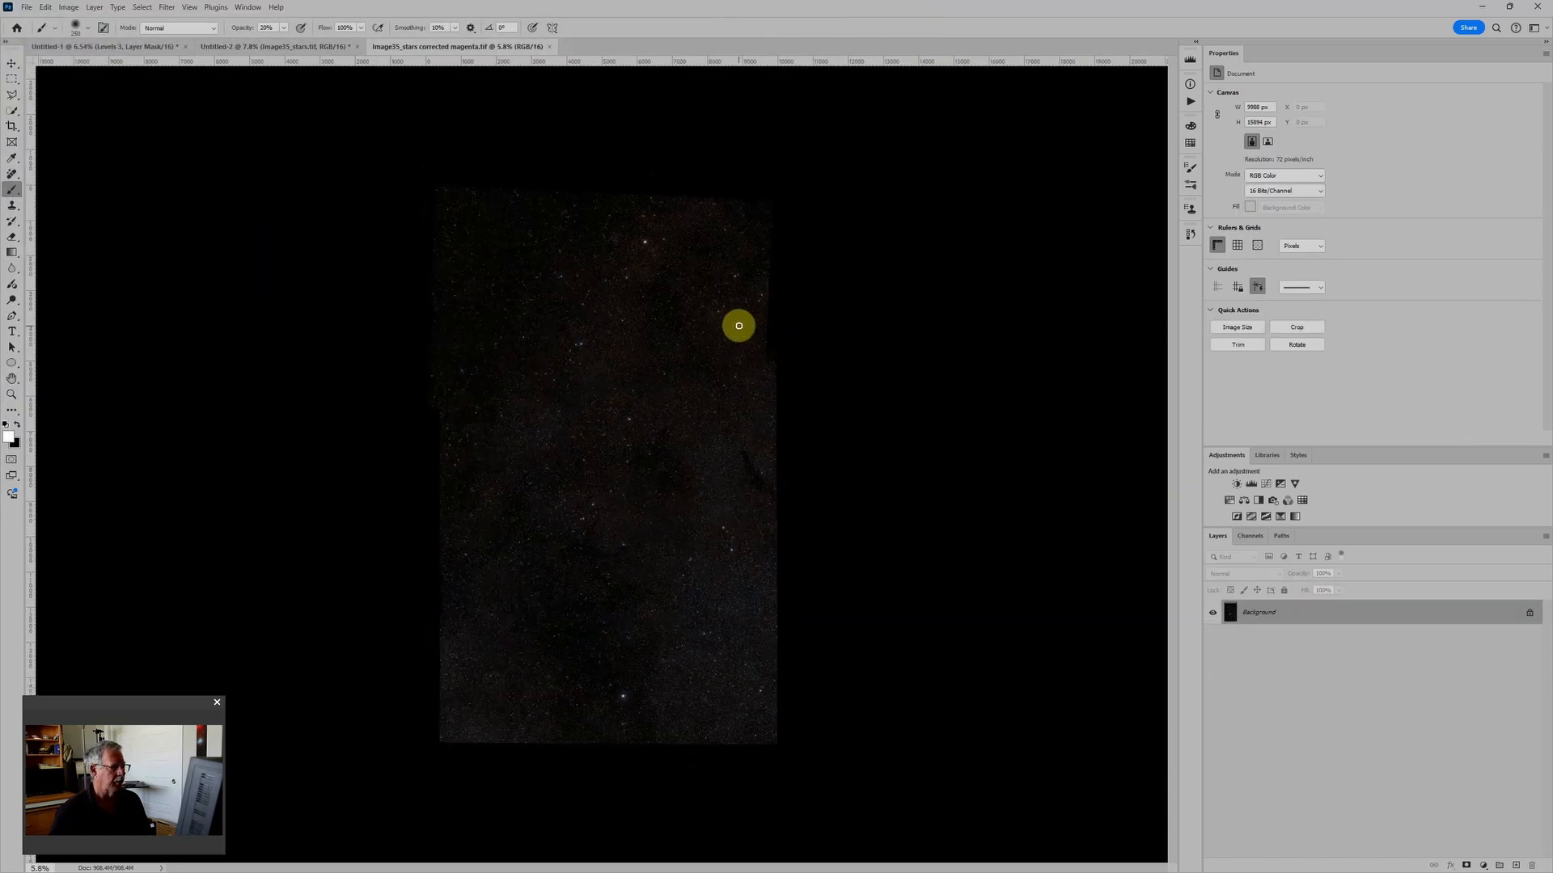
Rotate the corrected stars image 90° clockwise
{"action": "left_click", "coordinate": [68, 8]}
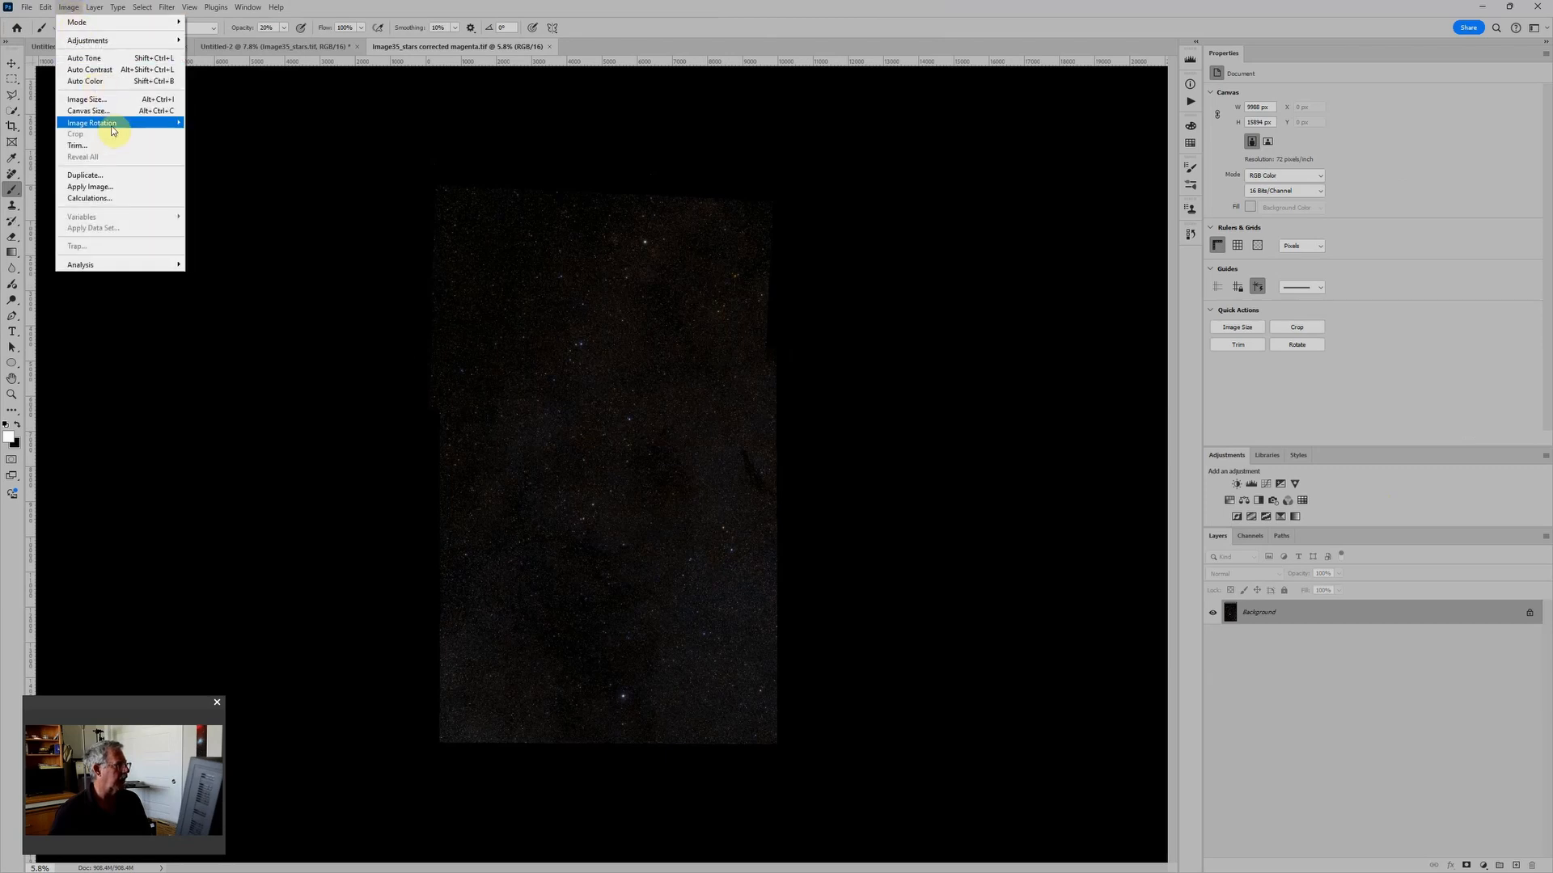
{"action": "mouse_move", "coordinate": [114, 123]}
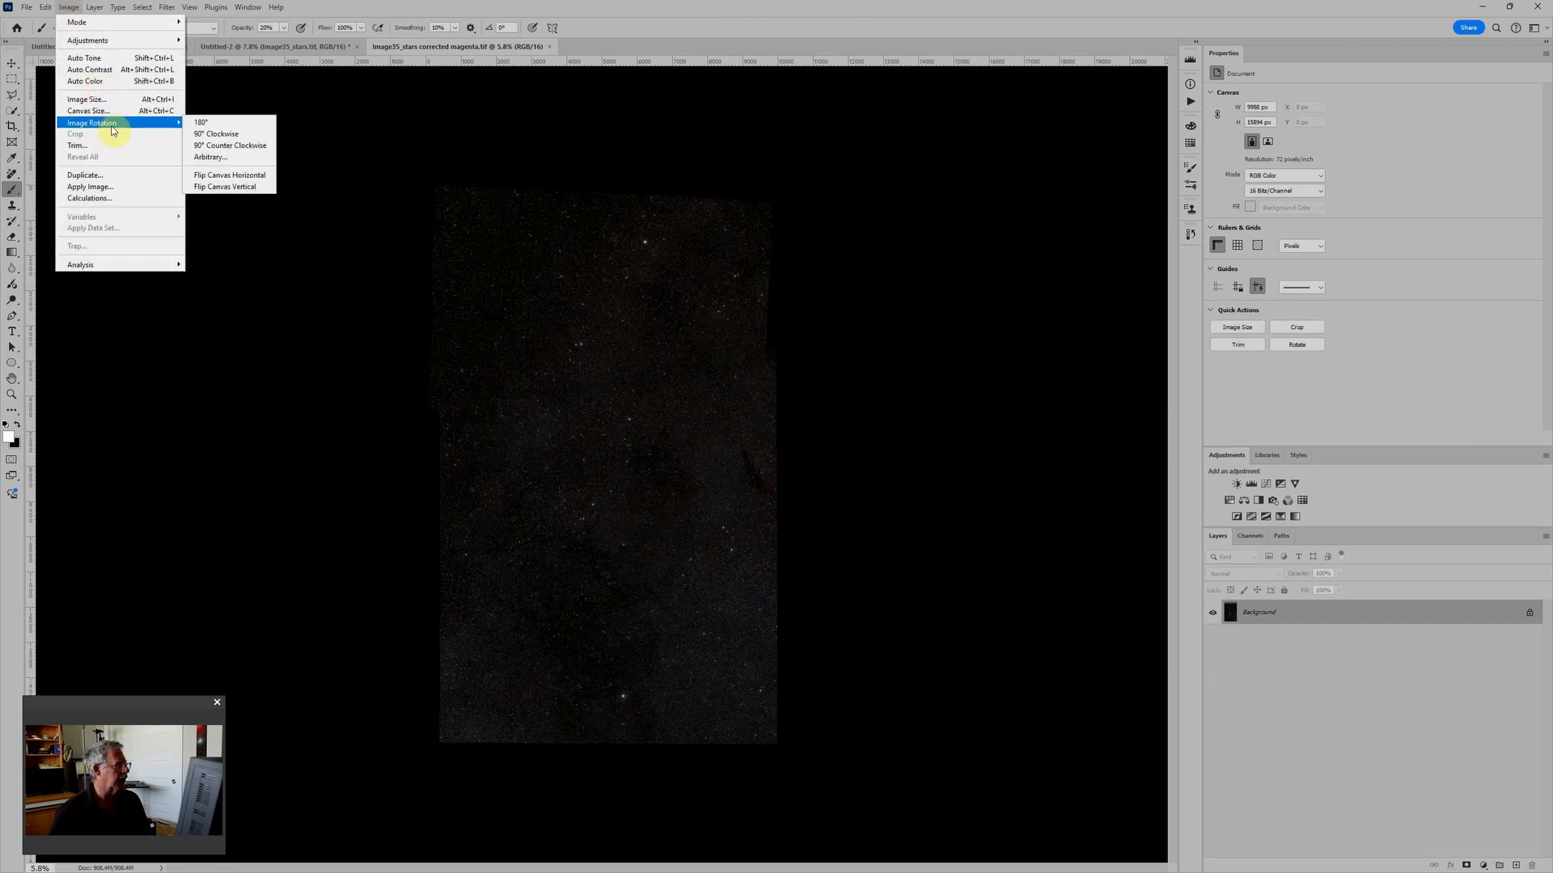
{"action": "left_click", "coordinate": [220, 135]}
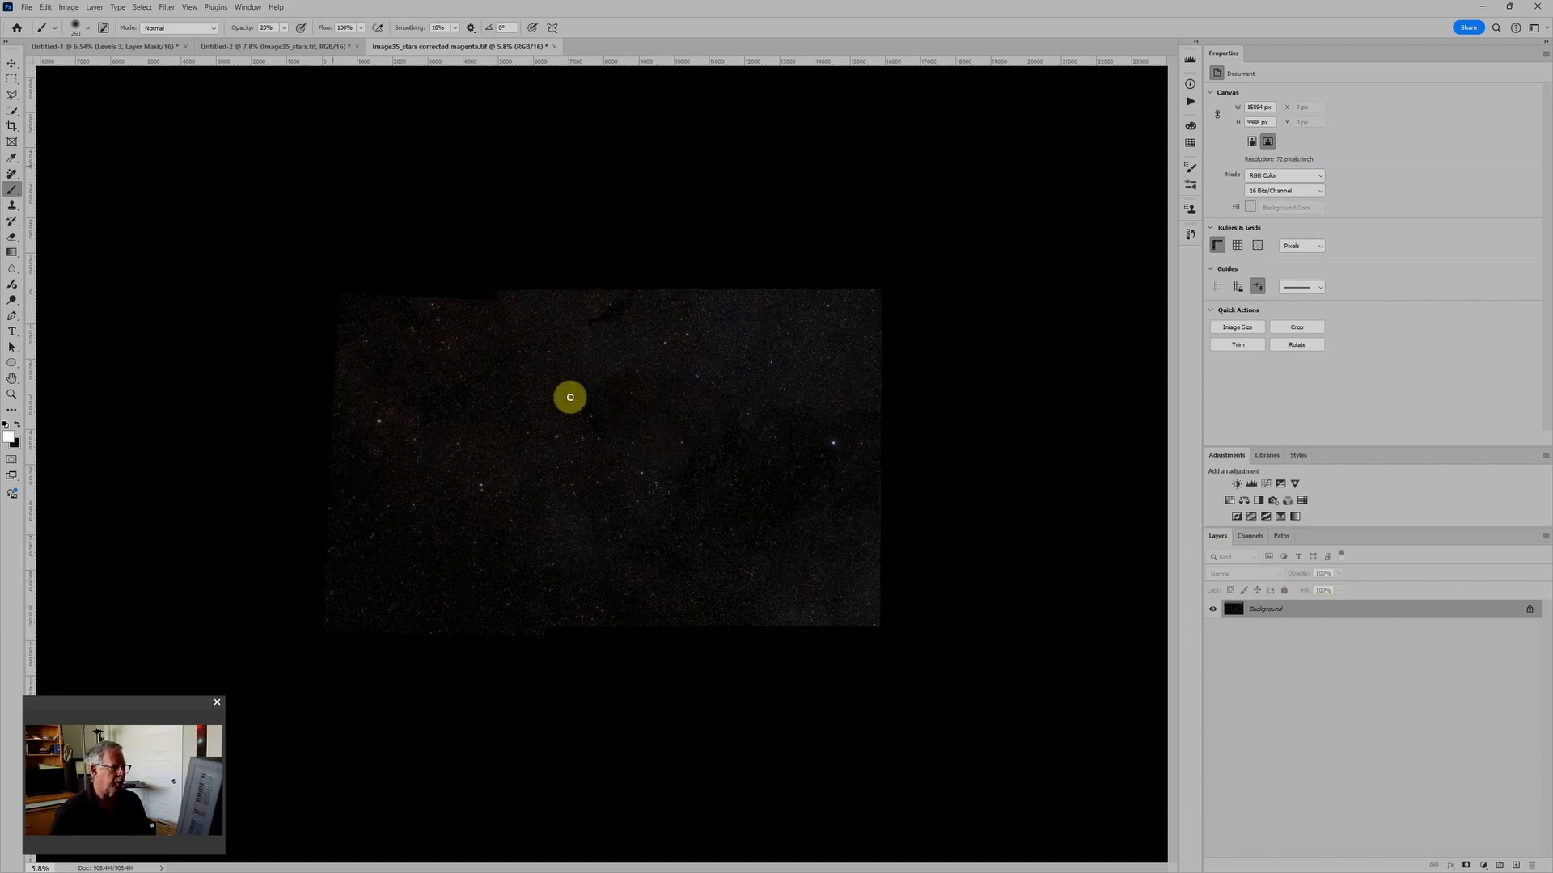
Copy the entire corrected stars image and paste it into Untitled-2 above the Image35_stars.tif layer
{"action": "left_click", "coordinate": [275, 53]}
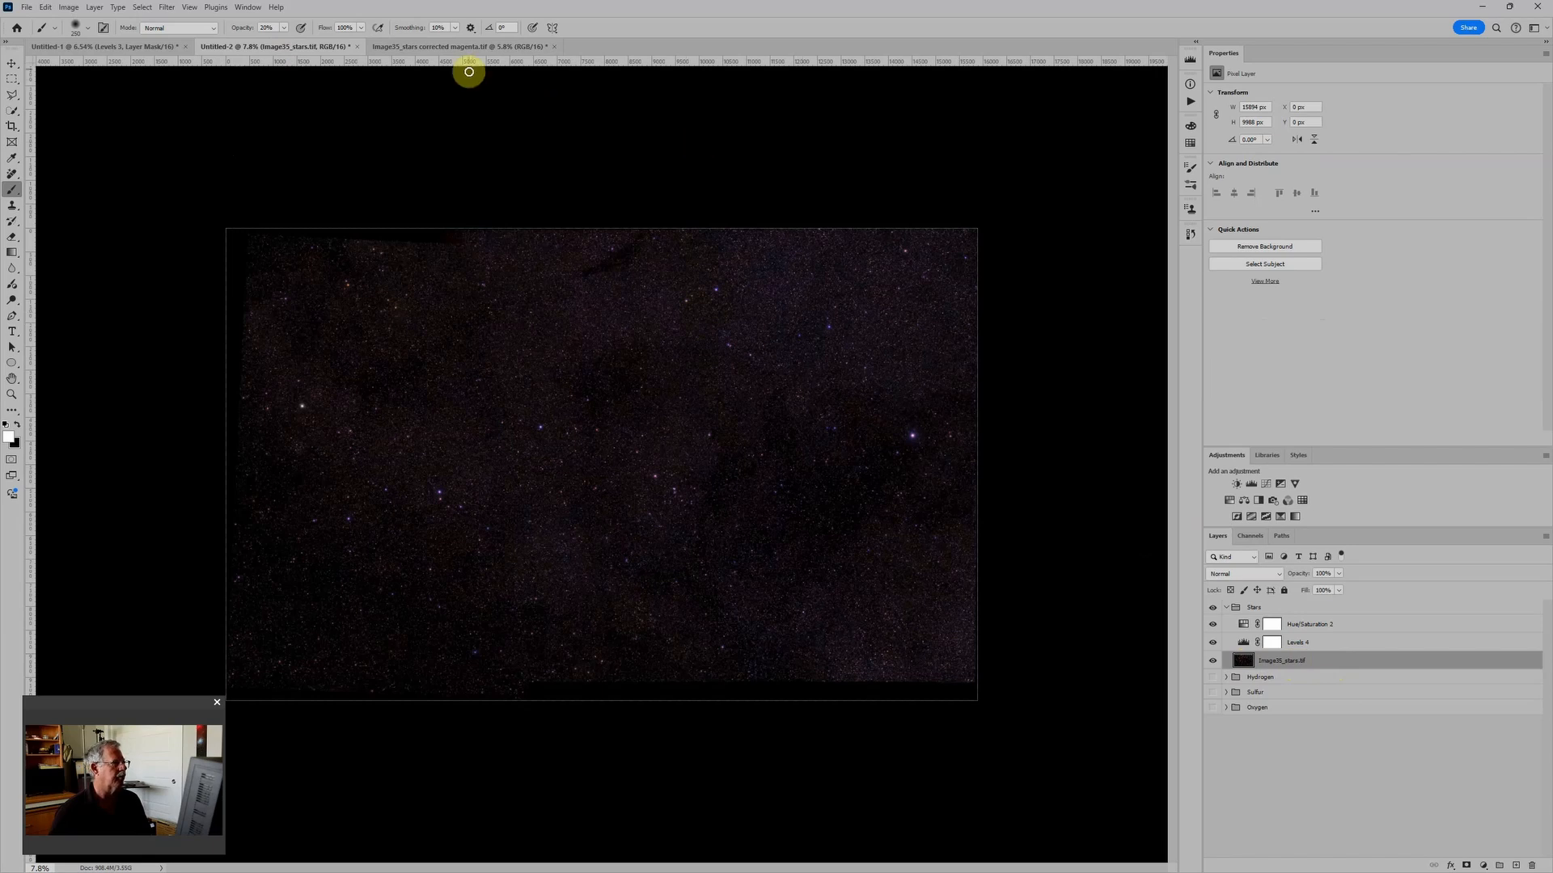
{"action": "left_click", "coordinate": [463, 47]}
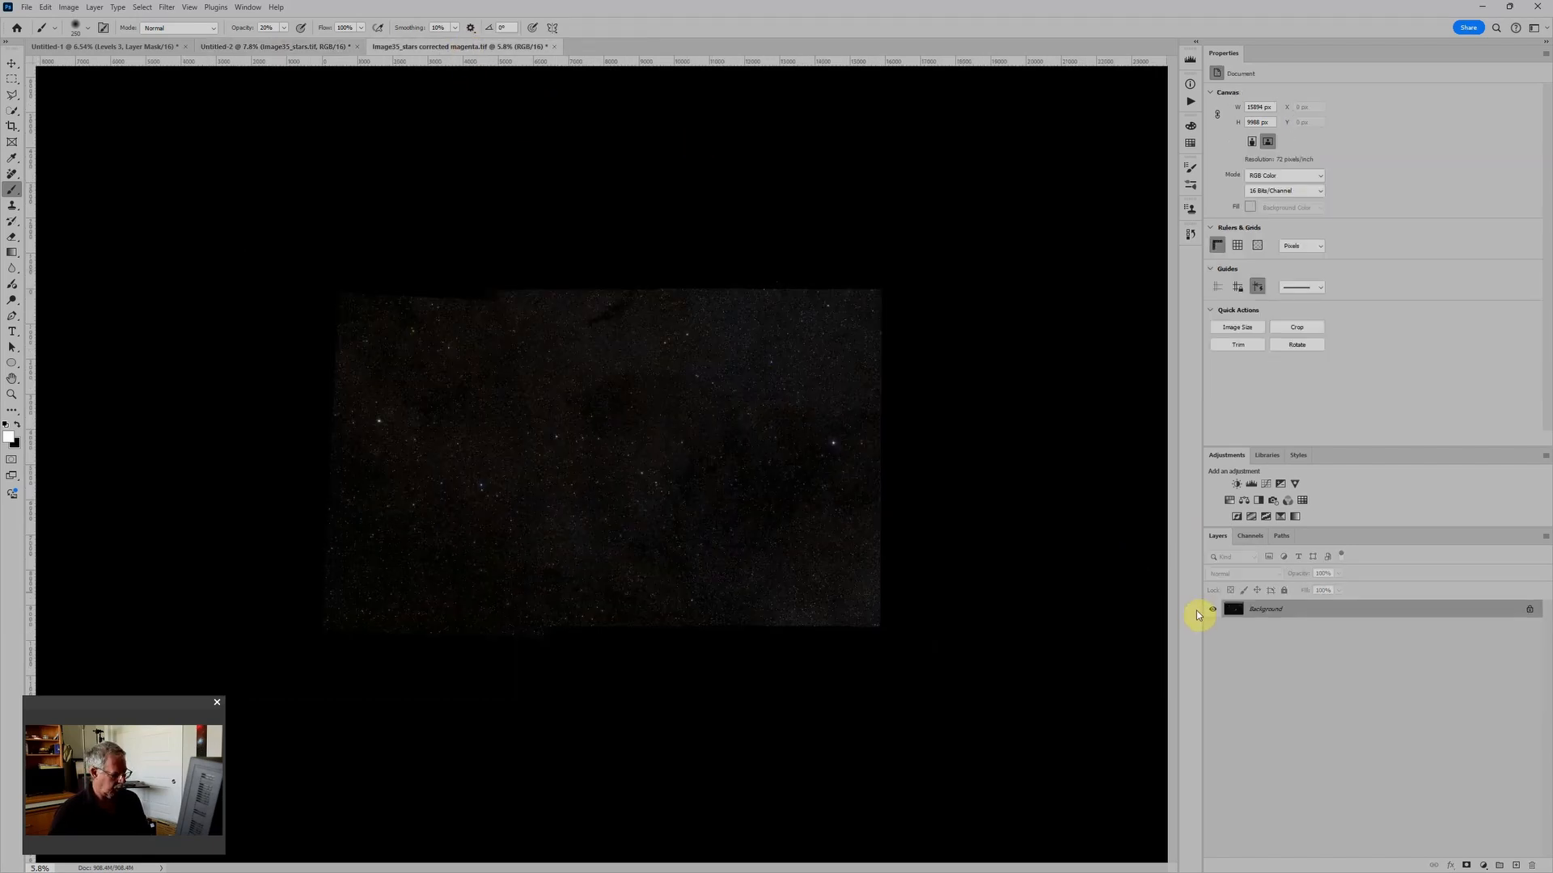
{"action": "key", "text": "ctrl+a"}
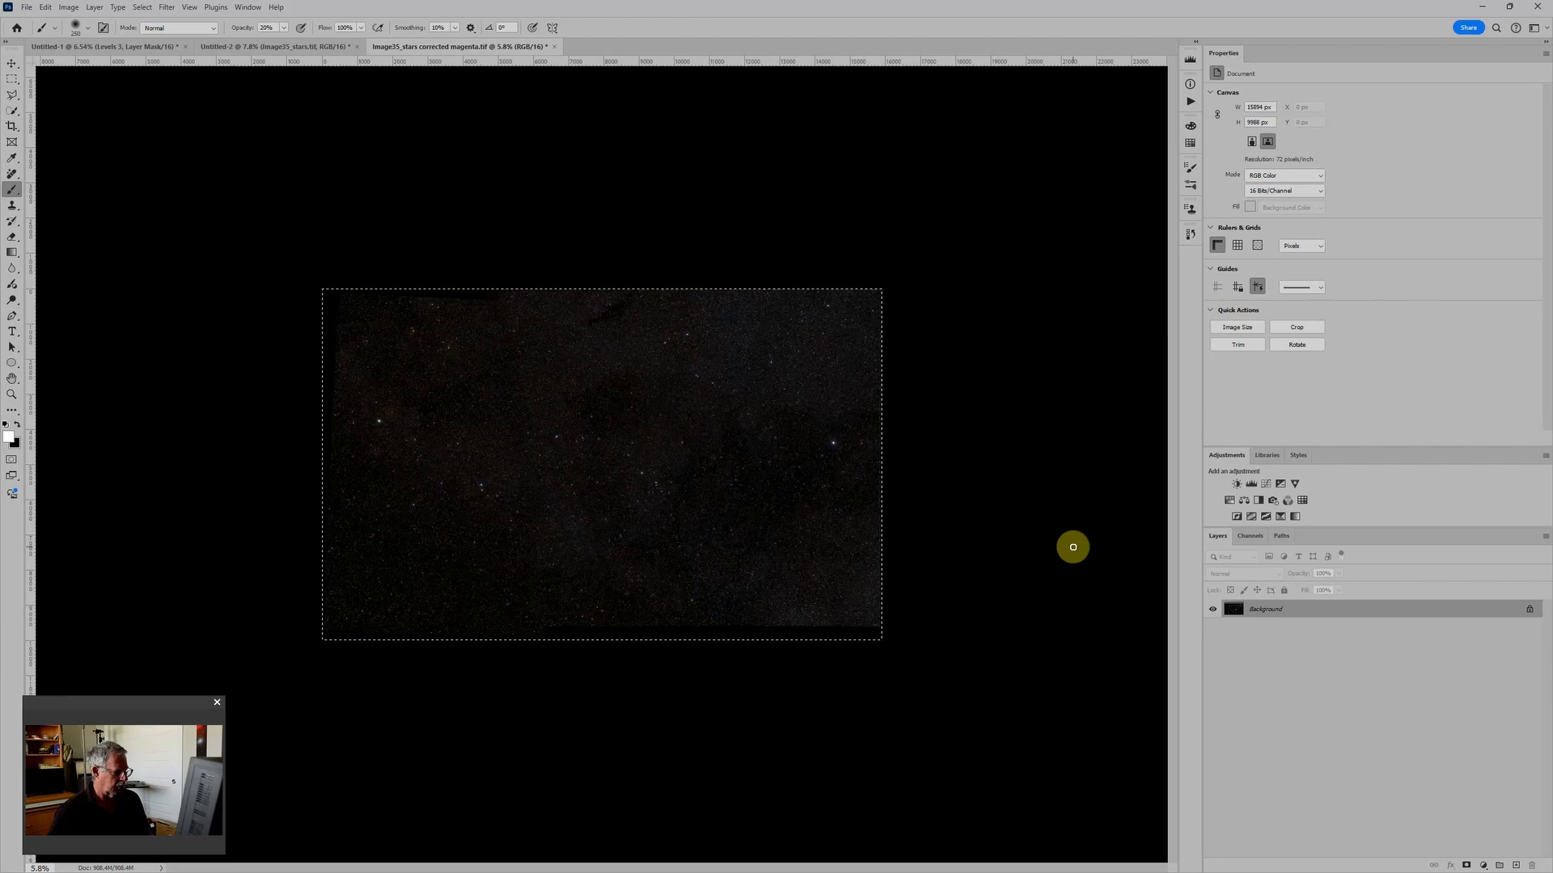
{"action": "left_click", "coordinate": [312, 44]}
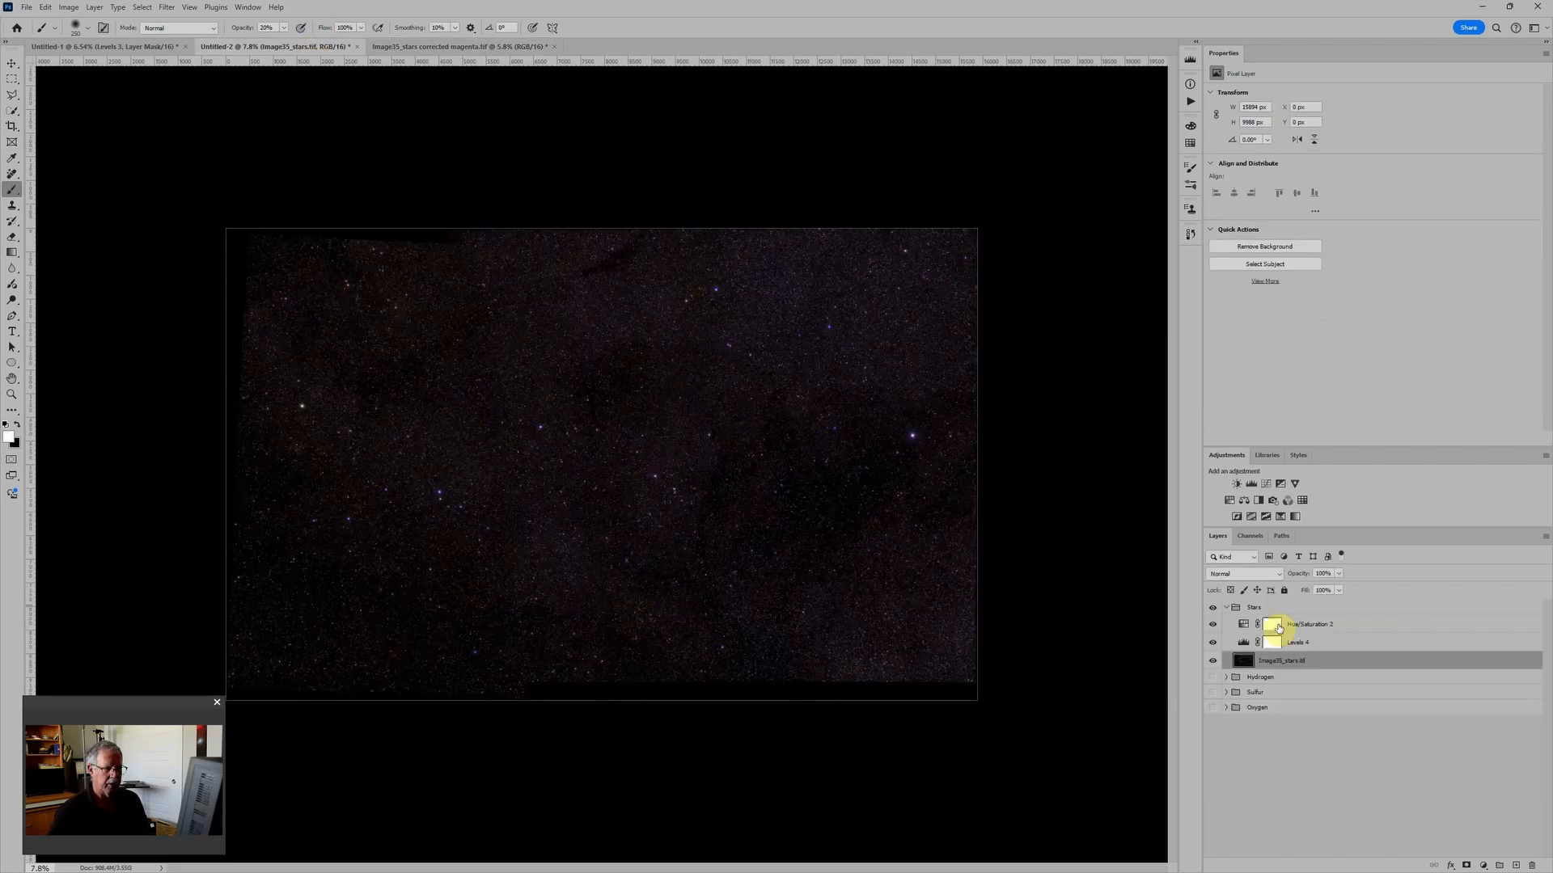
{"action": "key", "text": "ctrl+v"}
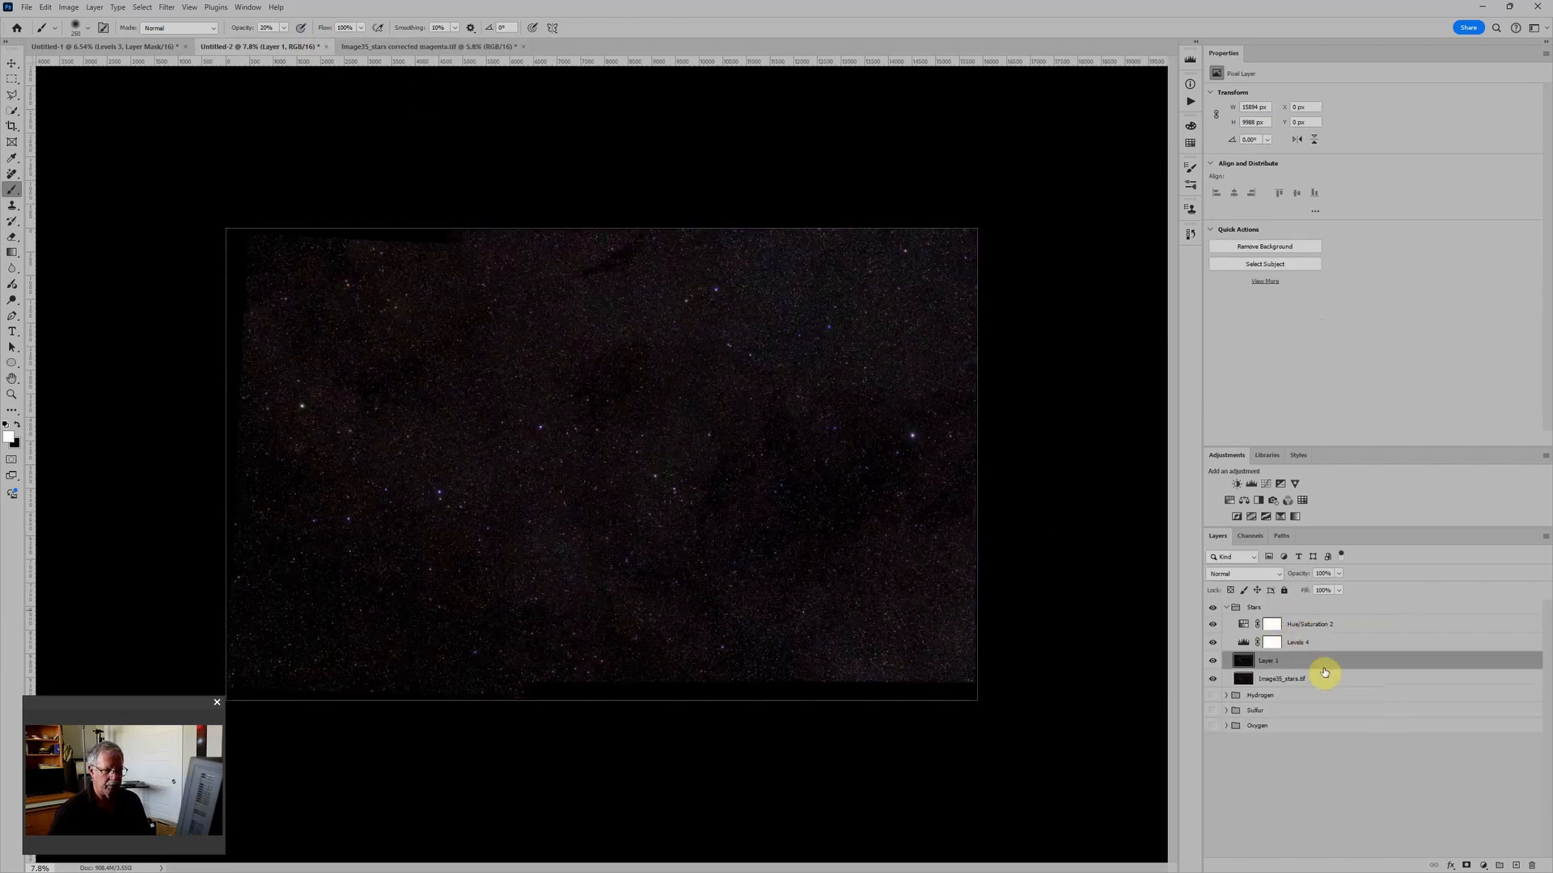
Compare the pasted stars layer with the original by toggling its visibility, and delete the old Image35_stars.tif layer
{"action": "scroll", "coordinate": [639, 483], "scroll_direction": "up", "scroll_amount": 2}
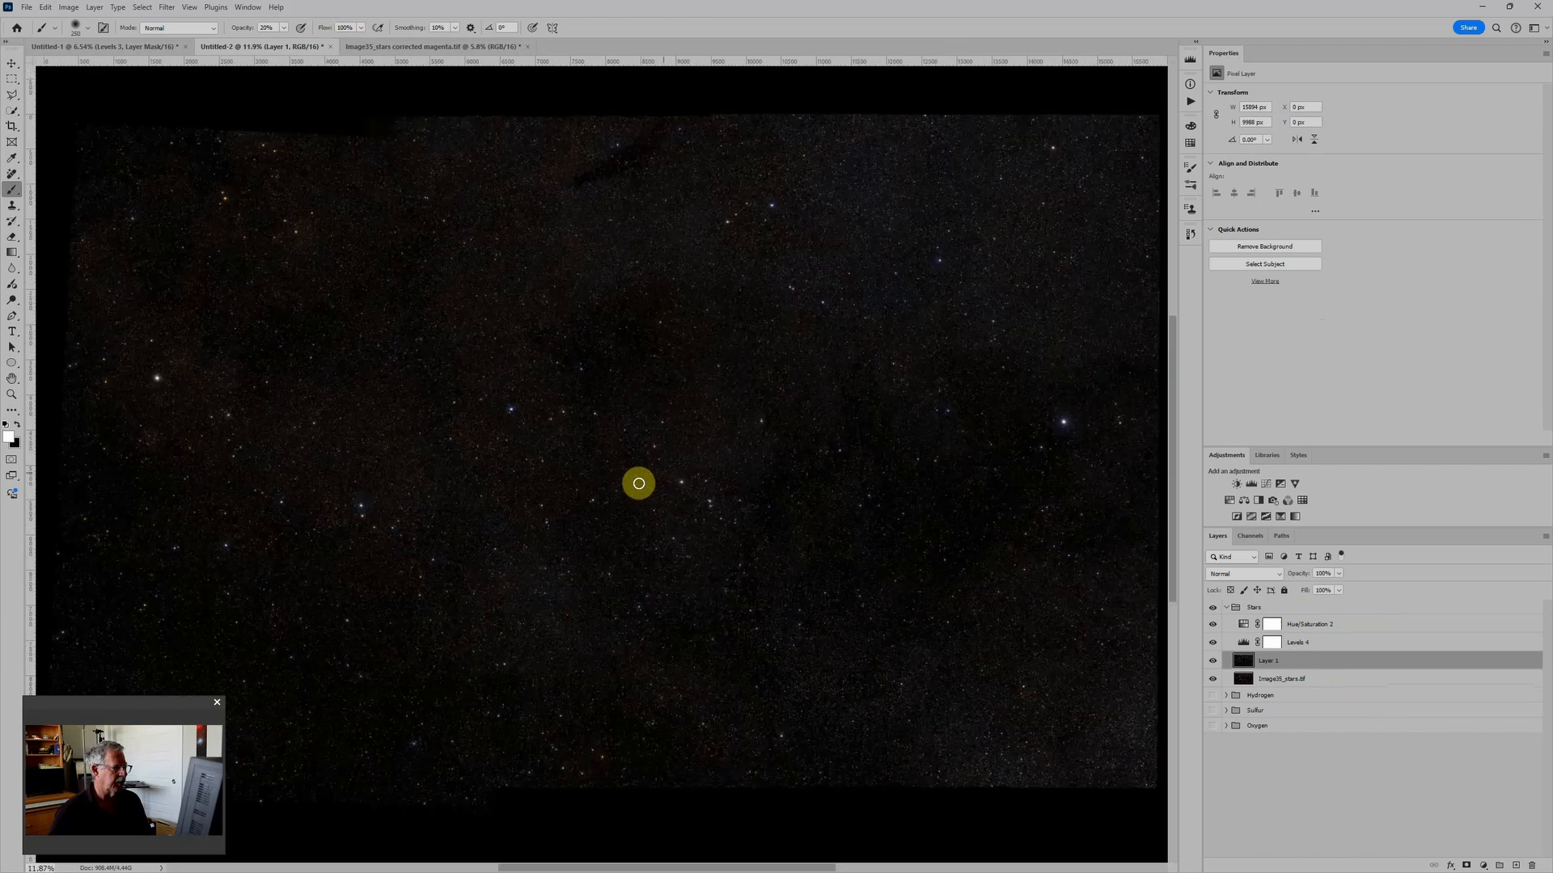
{"action": "scroll", "coordinate": [638, 483], "scroll_direction": "up", "scroll_amount": 3}
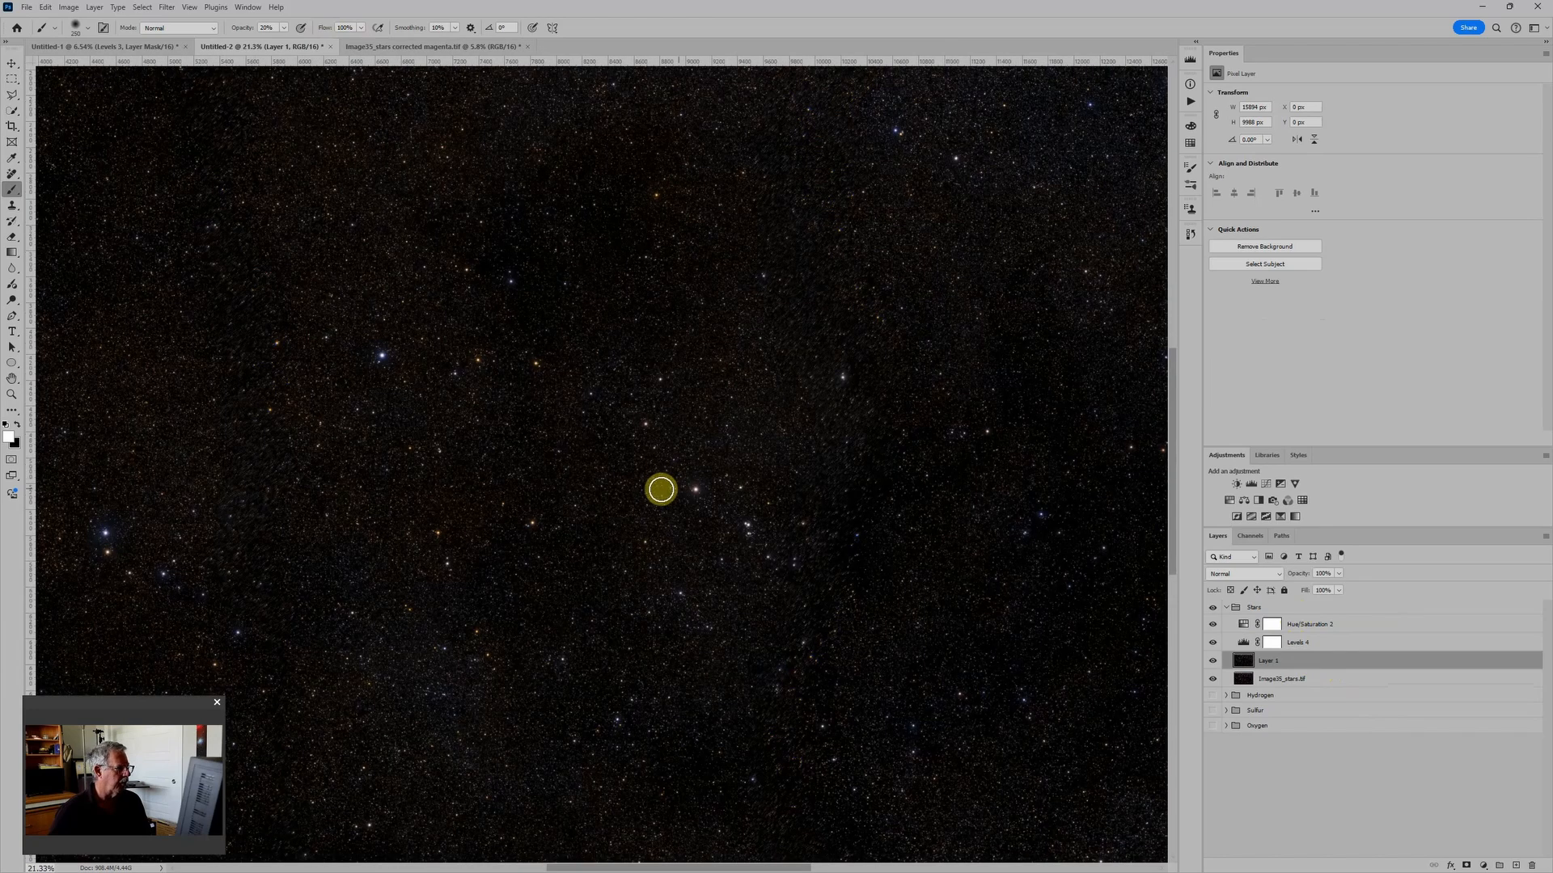
{"action": "left_click", "coordinate": [1212, 661]}
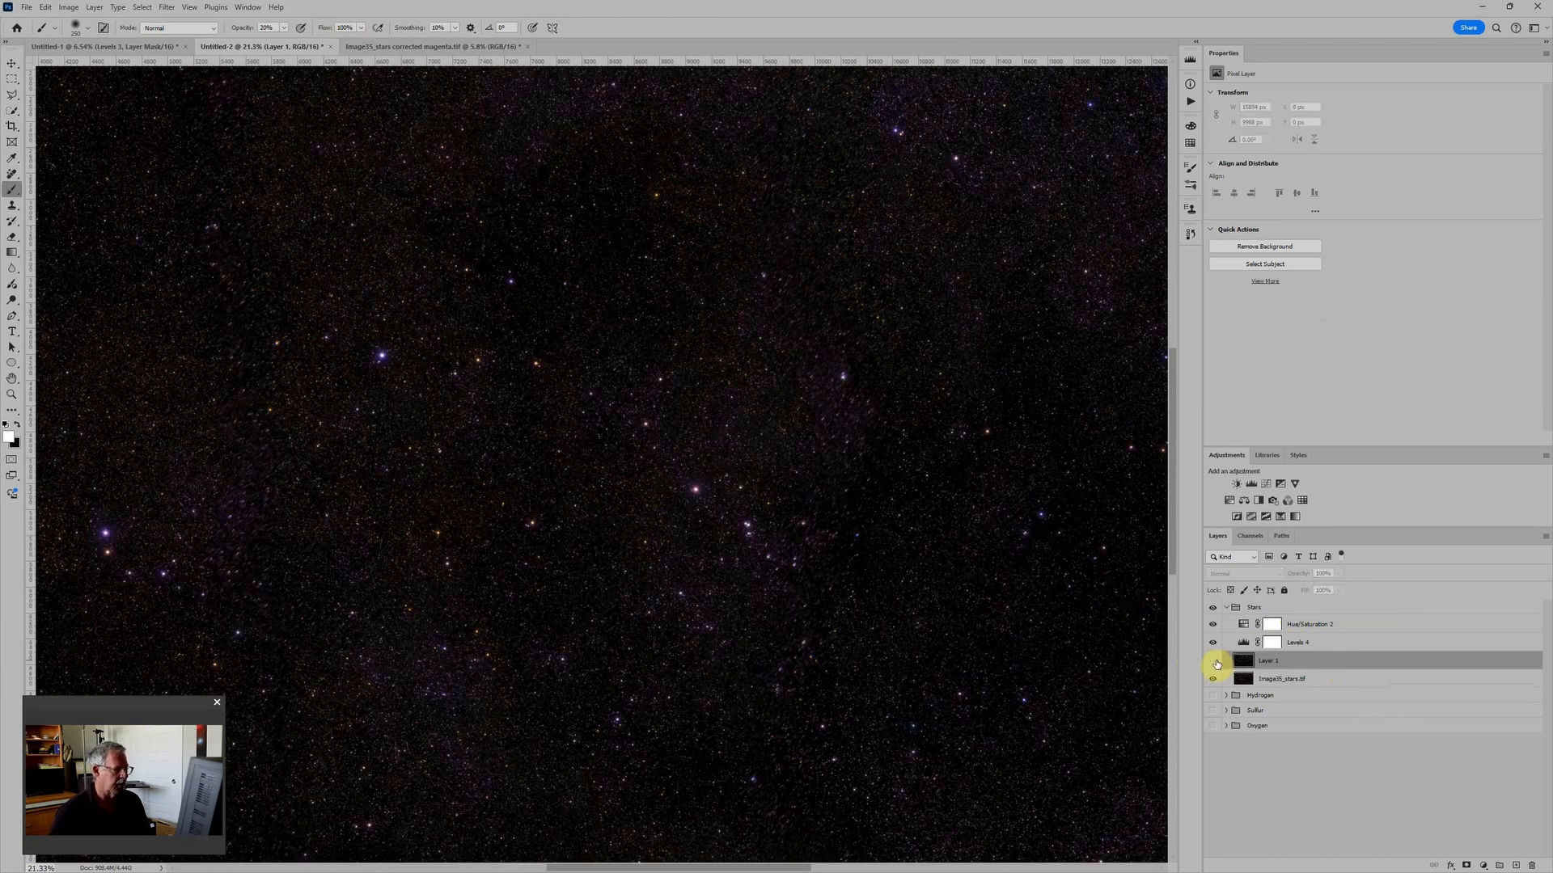
{"action": "left_click", "coordinate": [1215, 662]}
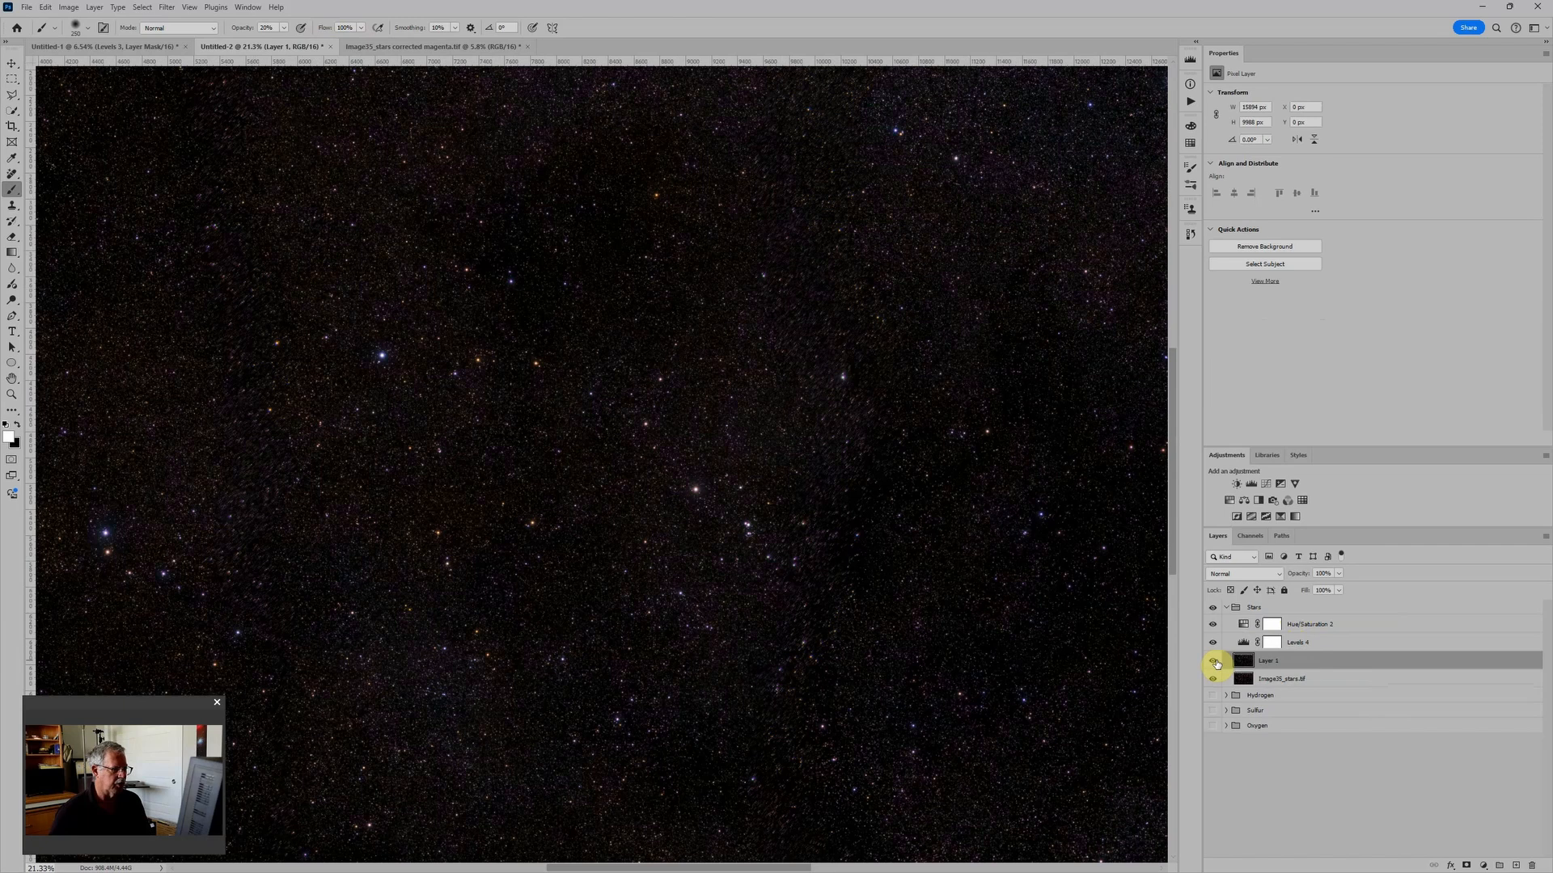
{"action": "left_click", "coordinate": [1303, 680]}
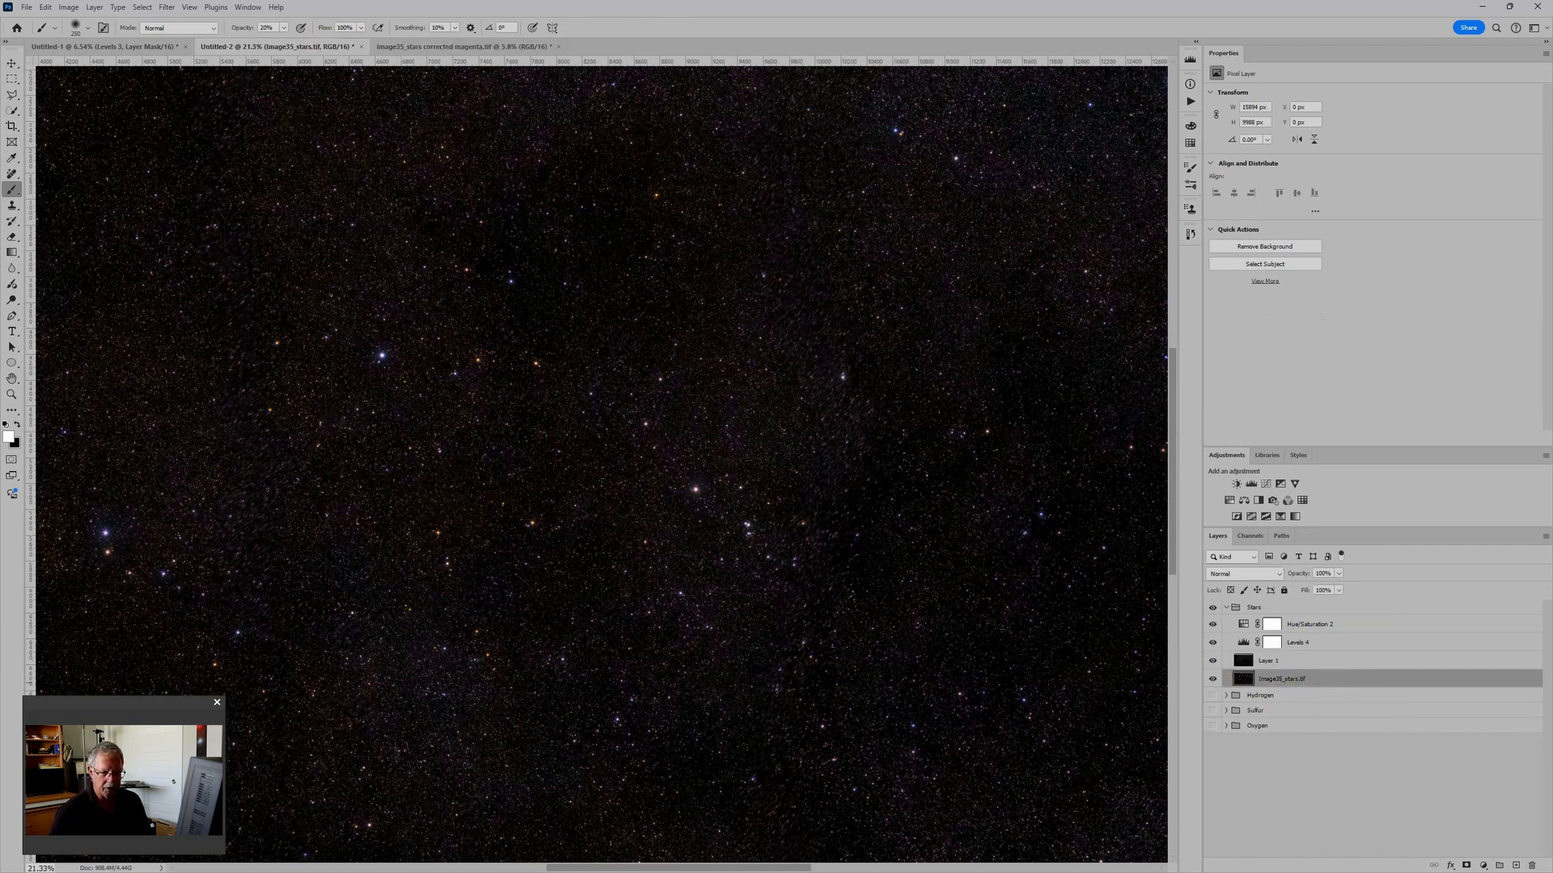
{"action": "left_click", "coordinate": [1530, 865]}
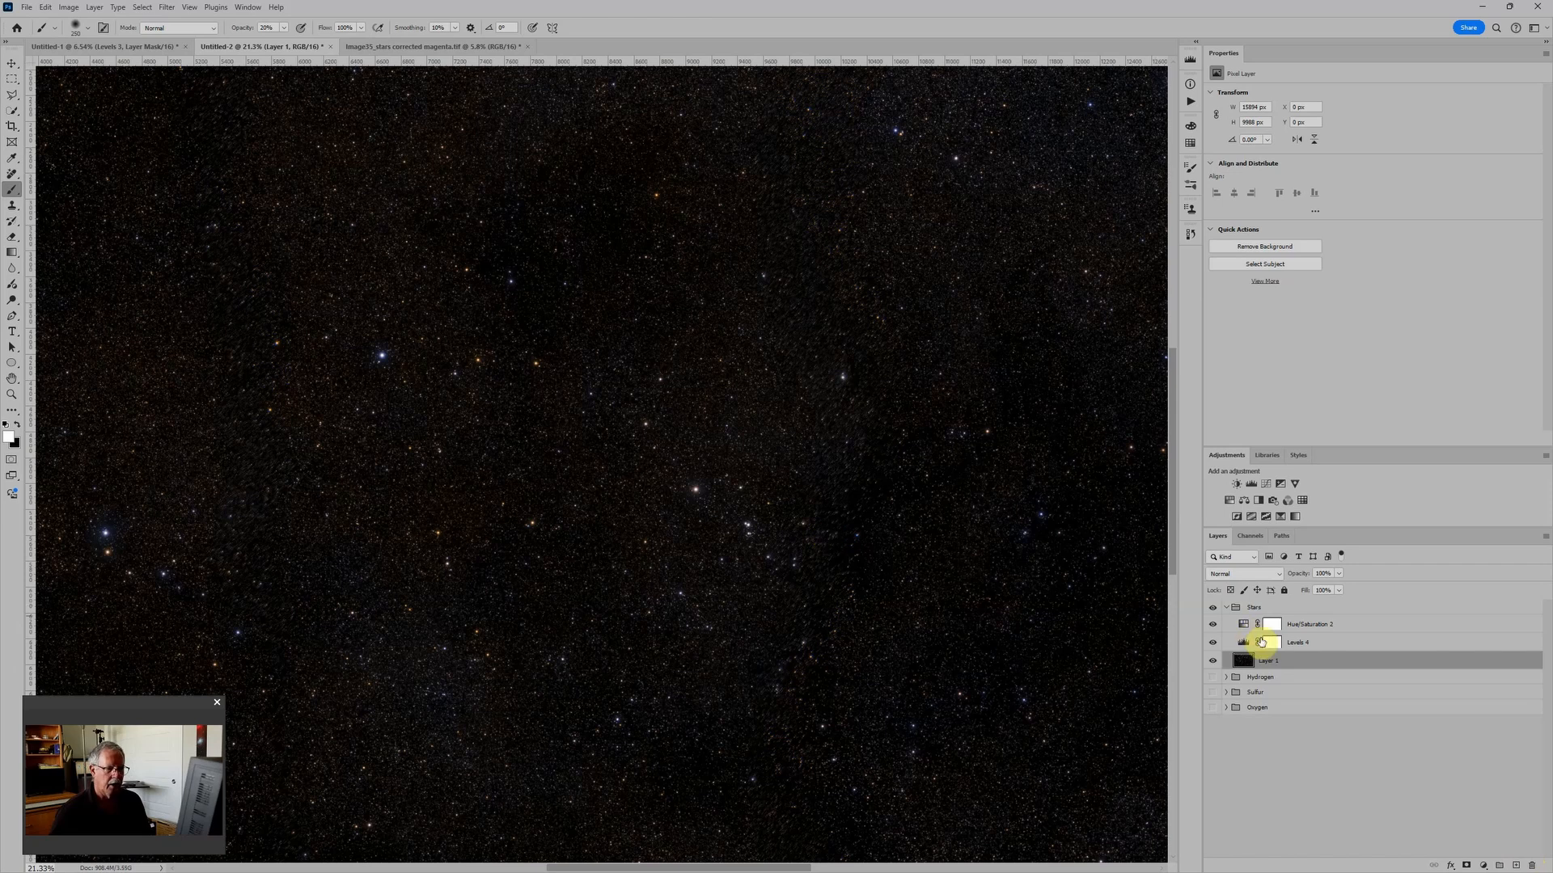
Lower the Reds saturation to about -89 in the Stars group's Hue/Saturation 2 adjustment layer
{"action": "left_click", "coordinate": [1243, 624]}
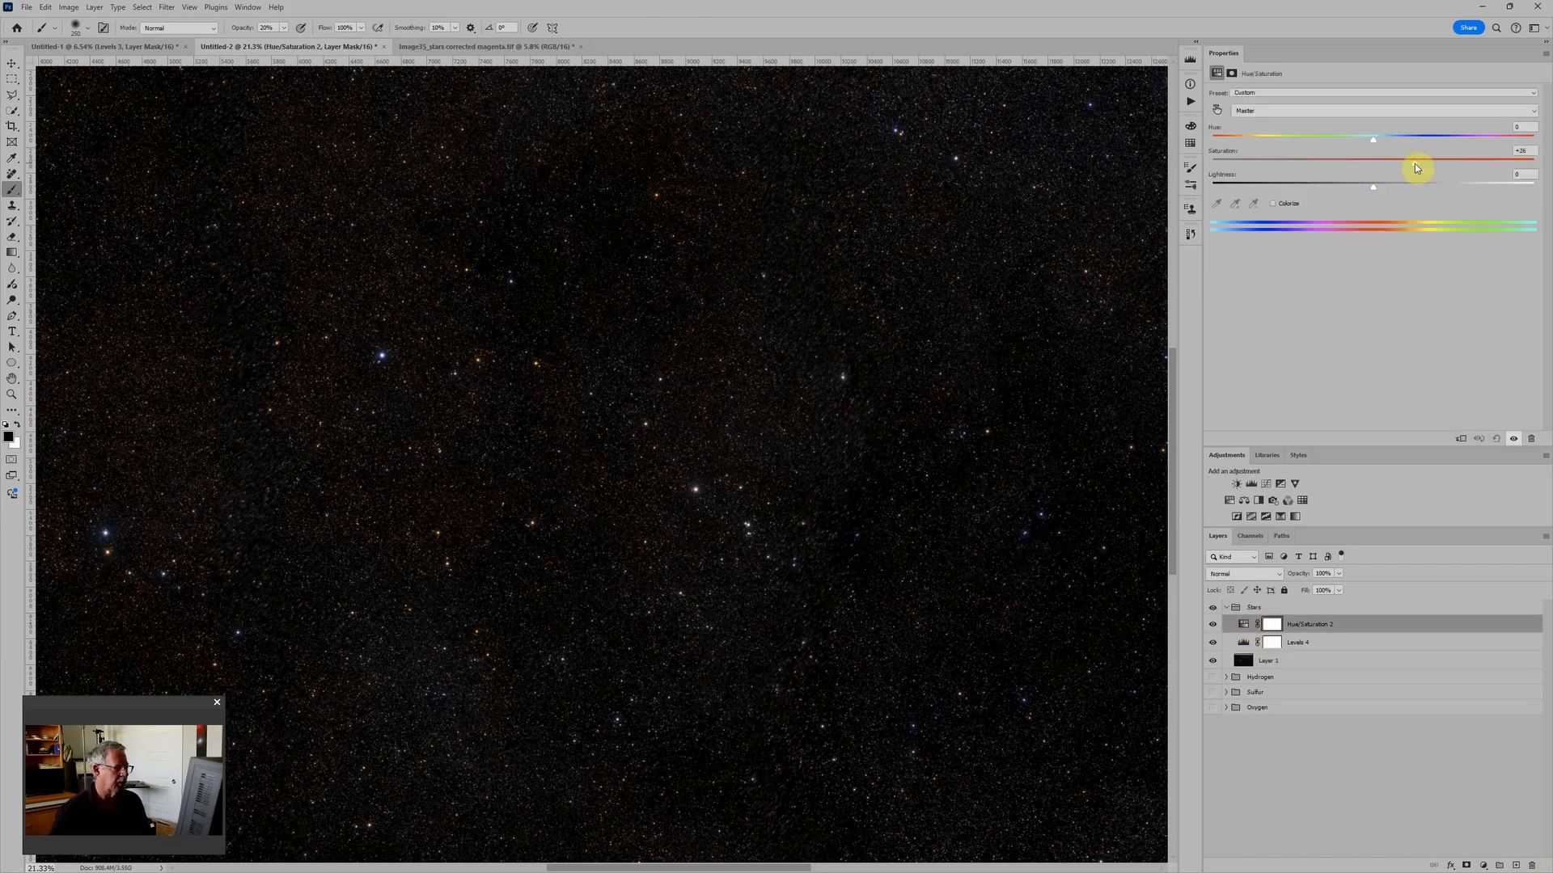
{"action": "left_click", "coordinate": [1318, 111]}
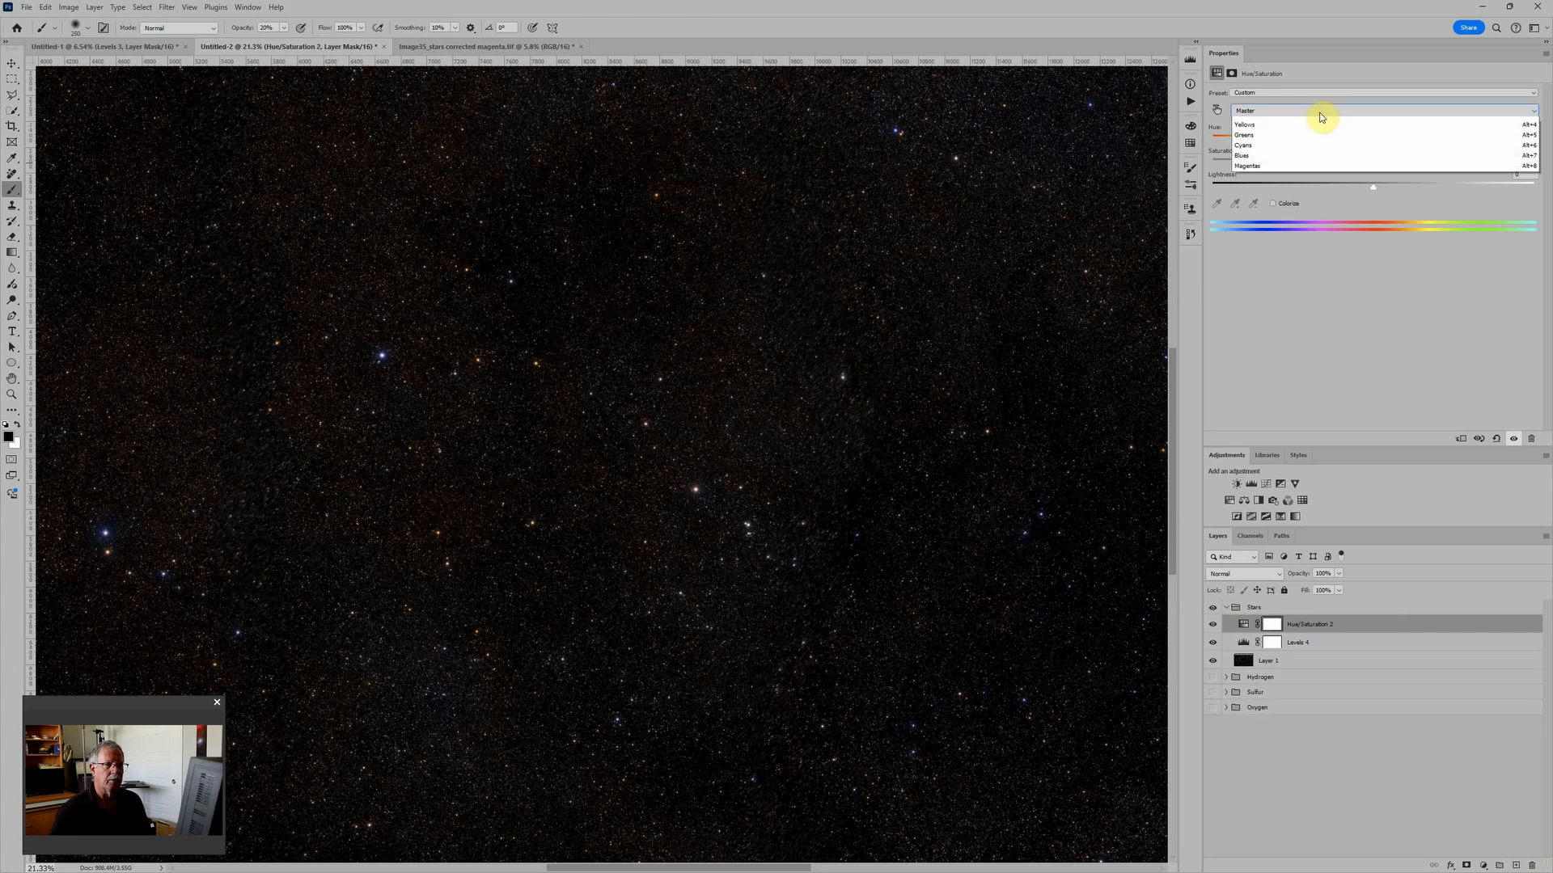
{"action": "left_click", "coordinate": [1314, 138]}
{"action": "left_click_drag", "start_coordinate": [1377, 166], "coordinate": [1216, 178]}
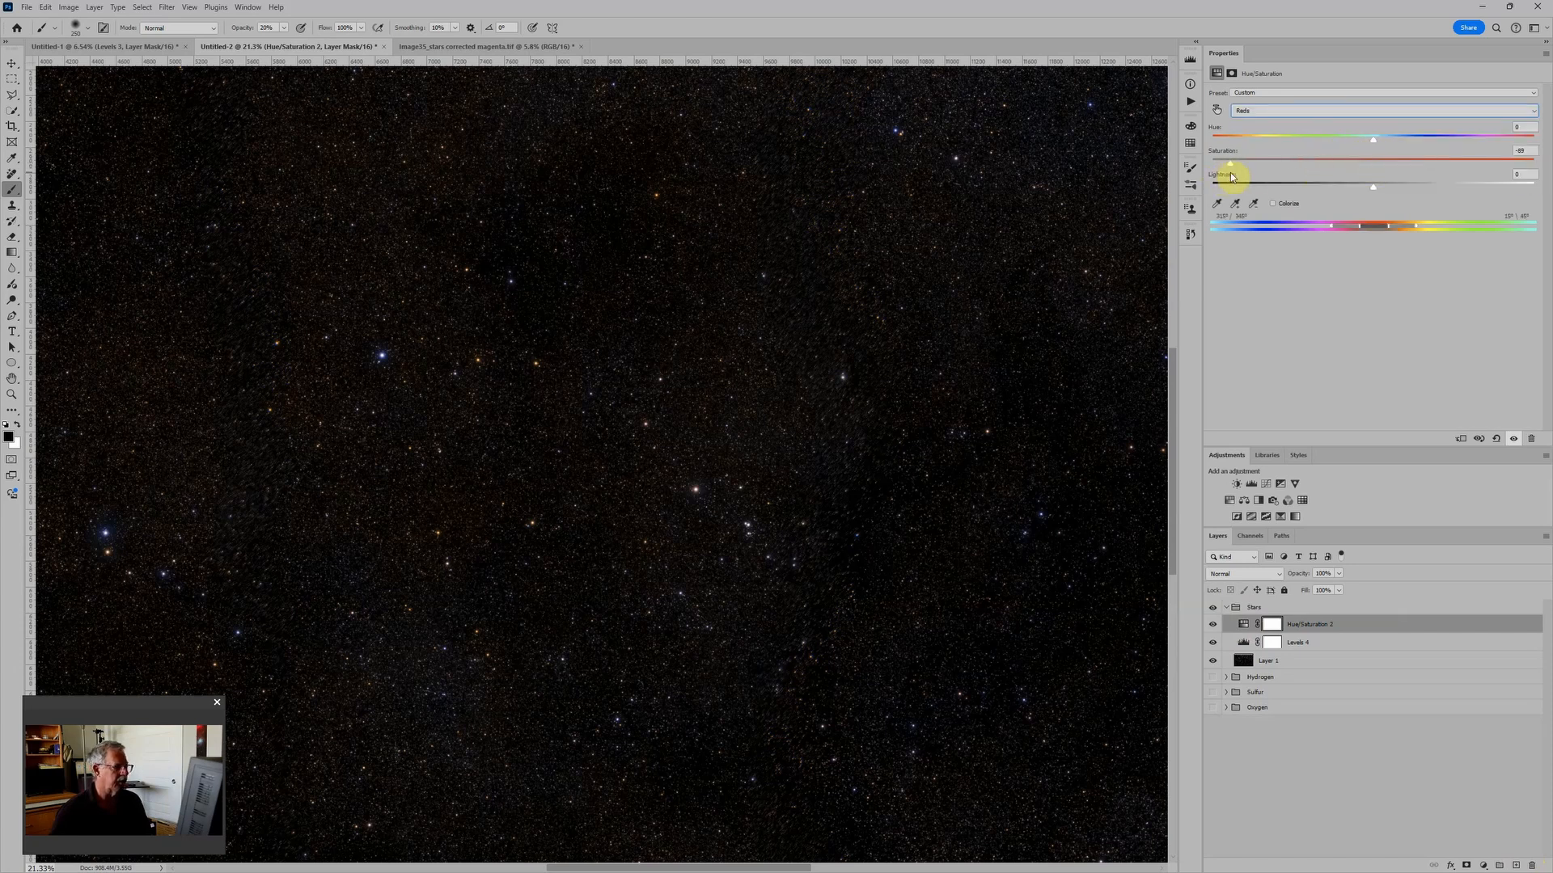
{"action": "scroll", "coordinate": [800, 370], "scroll_direction": "down", "scroll_amount": 2}
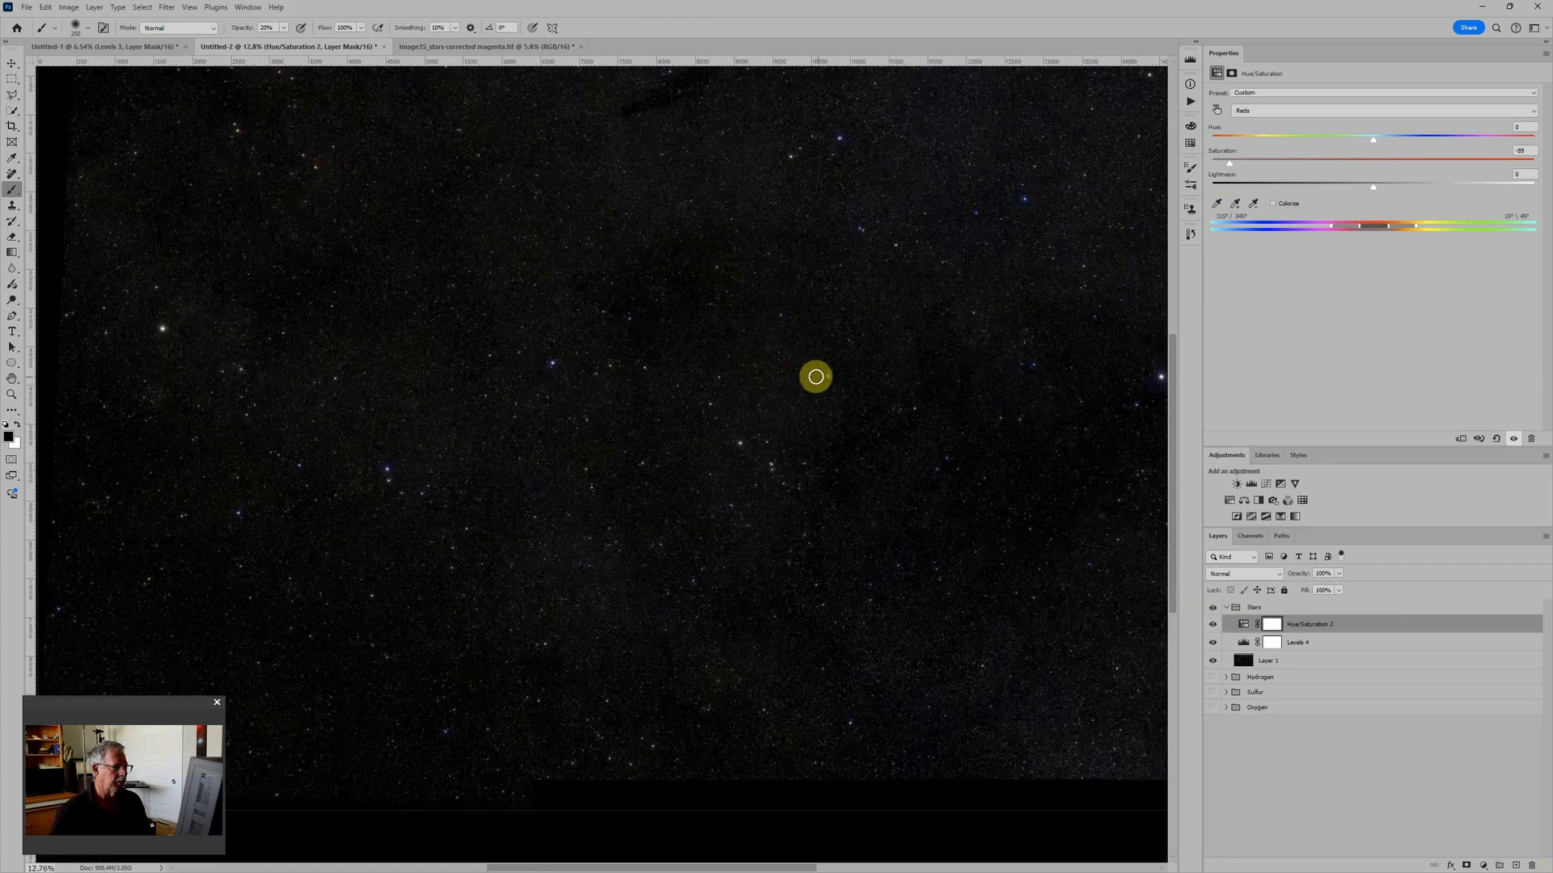
{"action": "scroll", "coordinate": [816, 377], "scroll_direction": "down", "scroll_amount": 2}
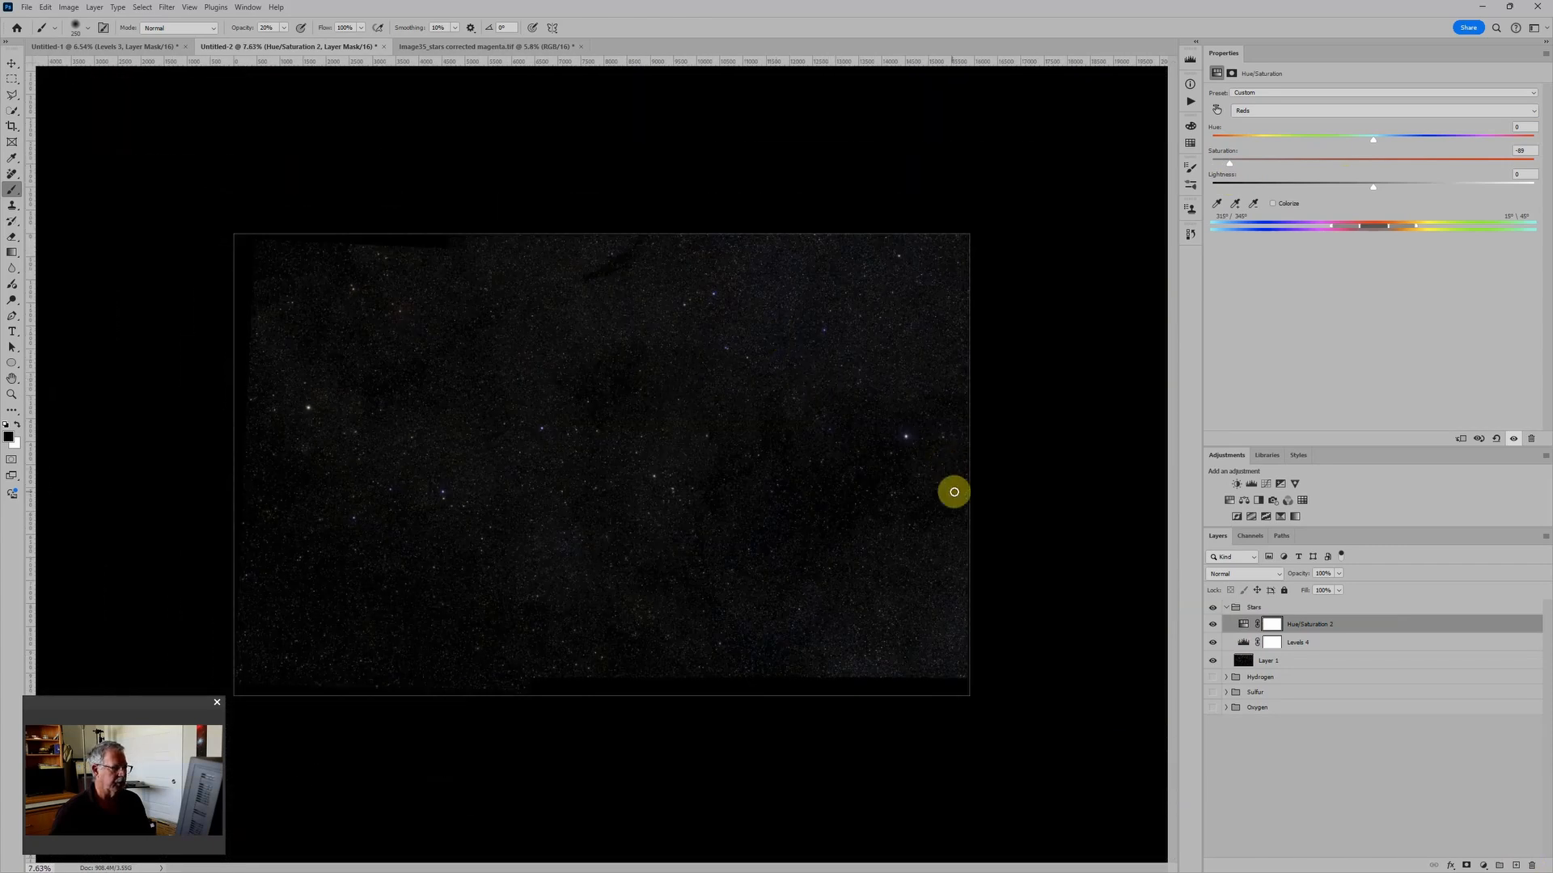
Collapse and hide the Stars group, and select the Sulfur group
{"action": "left_click", "coordinate": [1267, 607]}
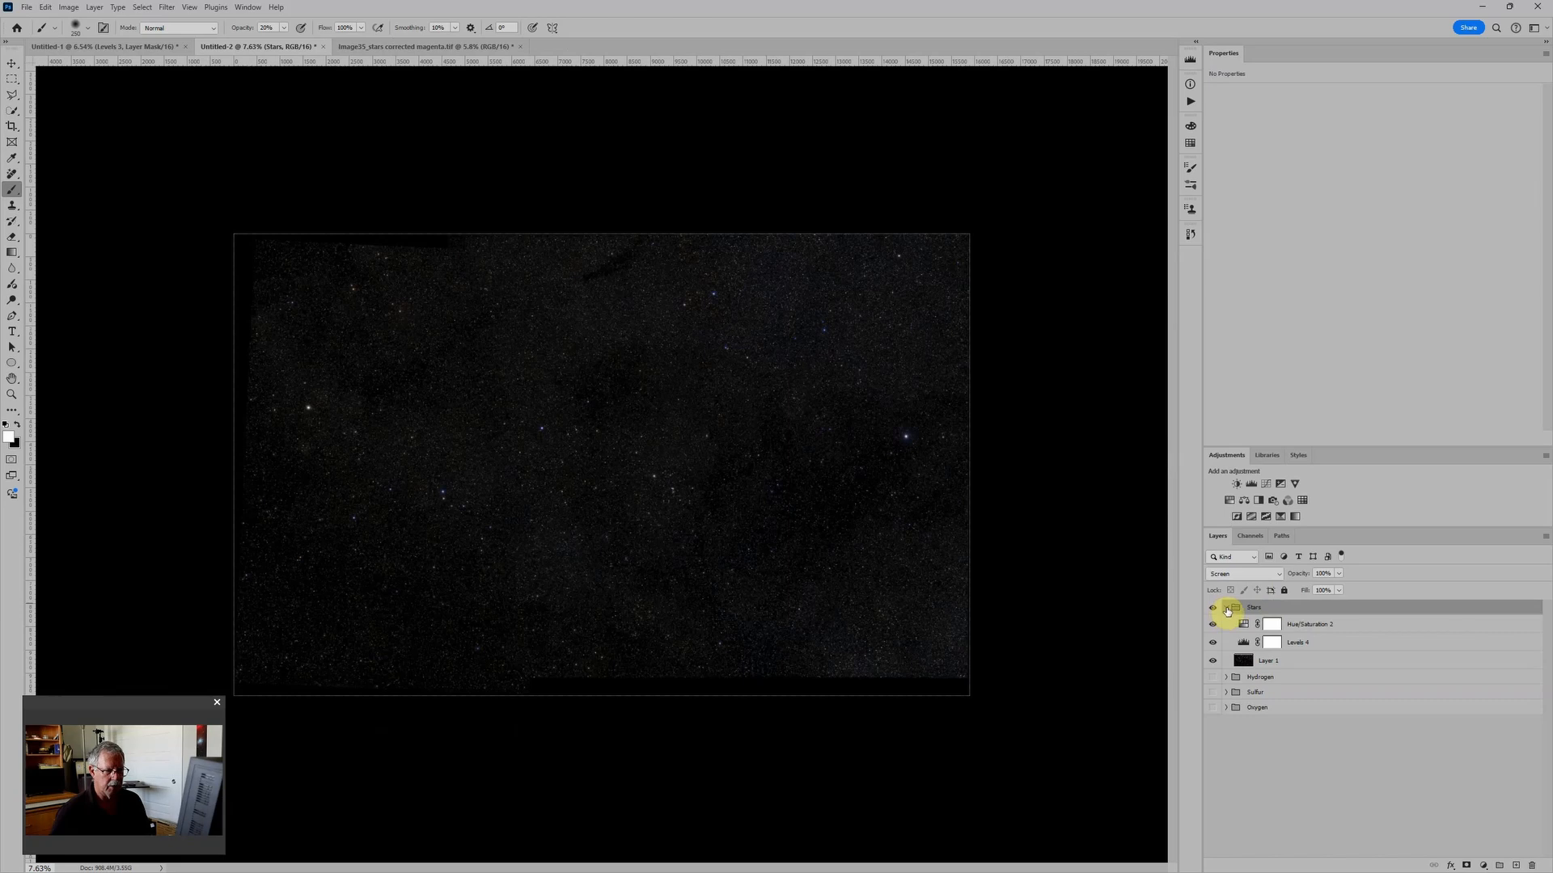
{"action": "left_click", "coordinate": [1226, 608]}
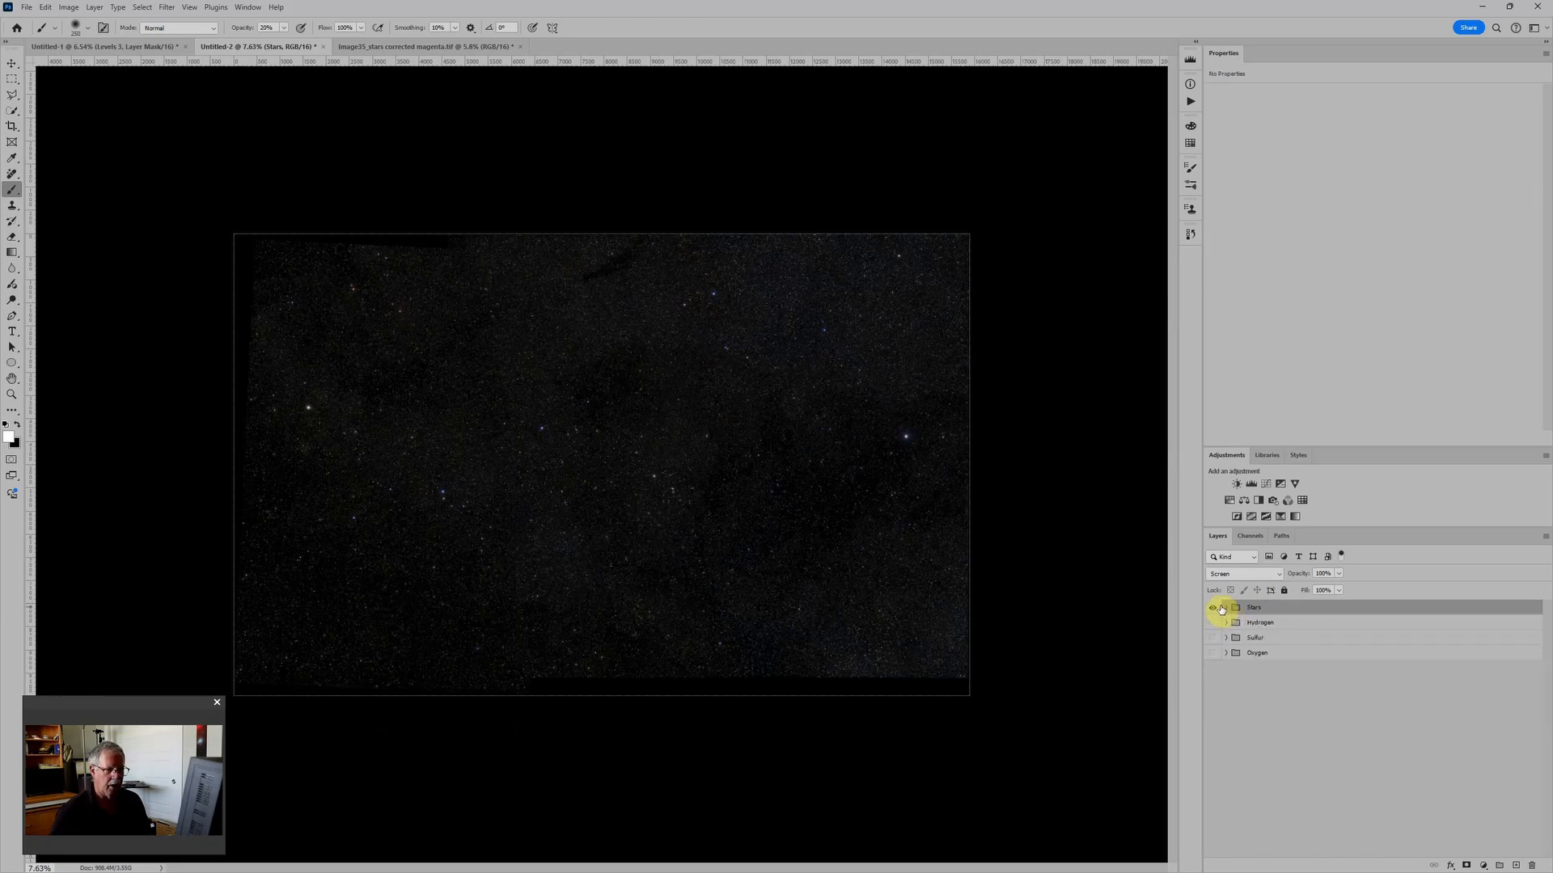
{"action": "left_click", "coordinate": [1213, 610]}
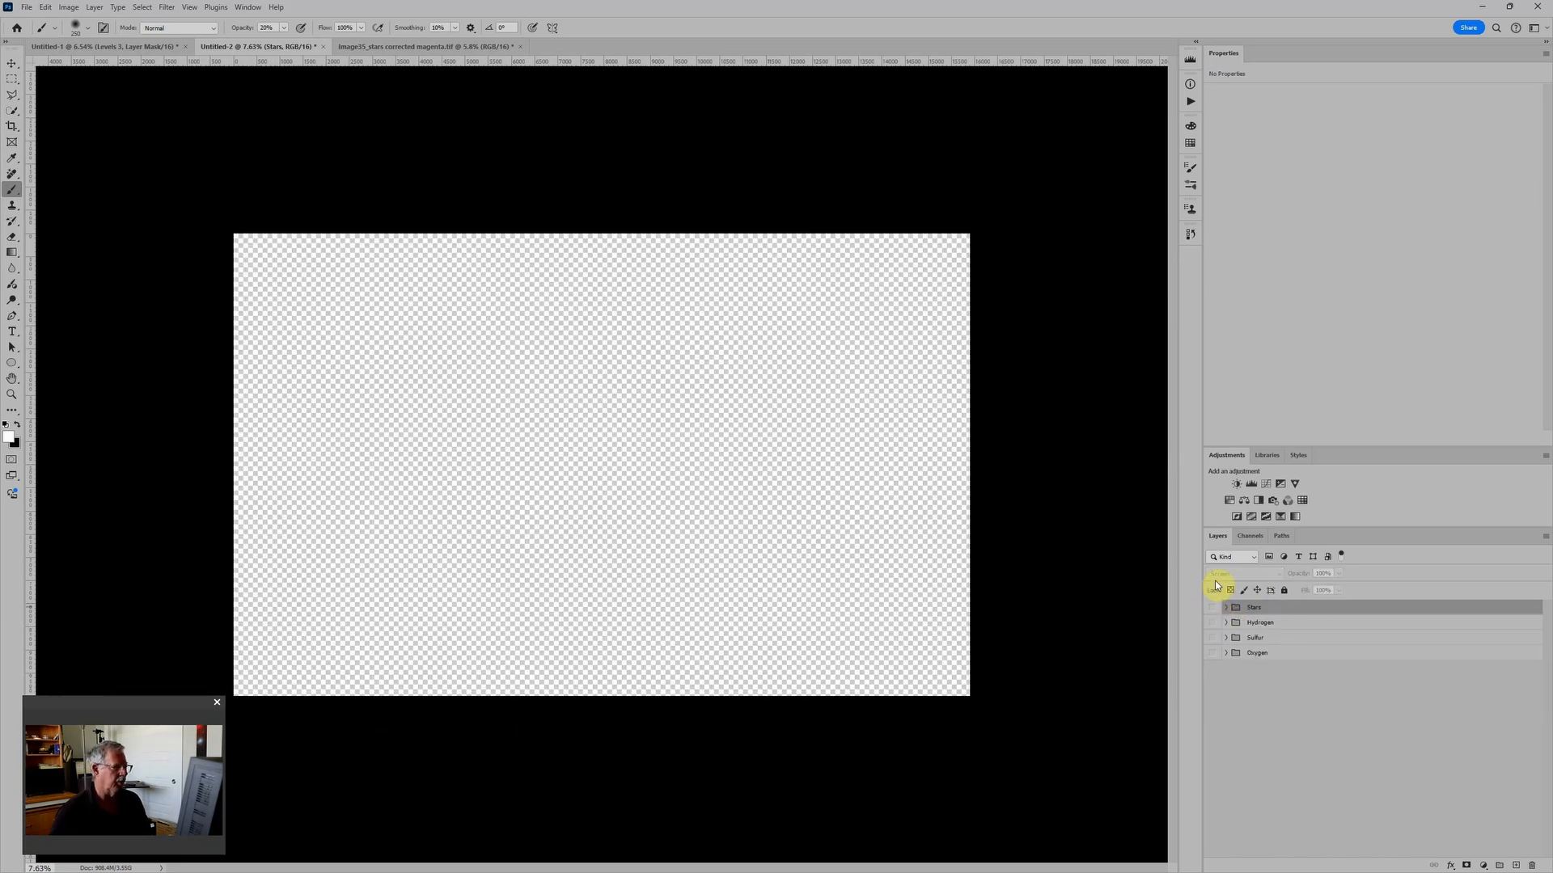
{"action": "left_click", "coordinate": [1294, 641]}
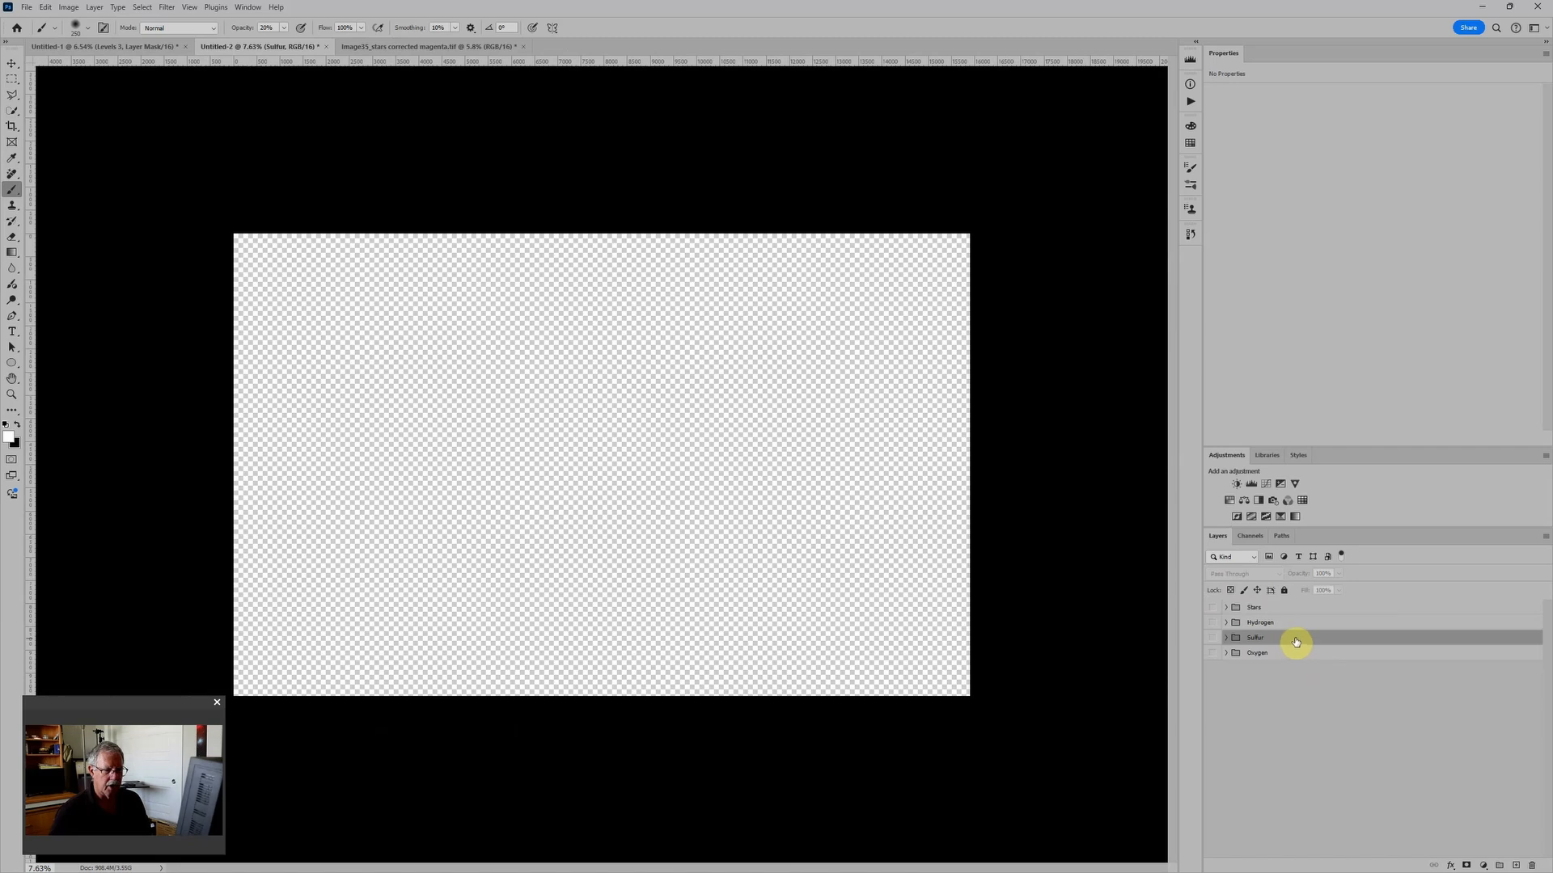
Move the Sulfur group below the Oxygen group, make it visible, and examine the mosaic seam near the image's lower edge
{"action": "left_click_drag", "start_coordinate": [1296, 641], "coordinate": [1304, 687]}
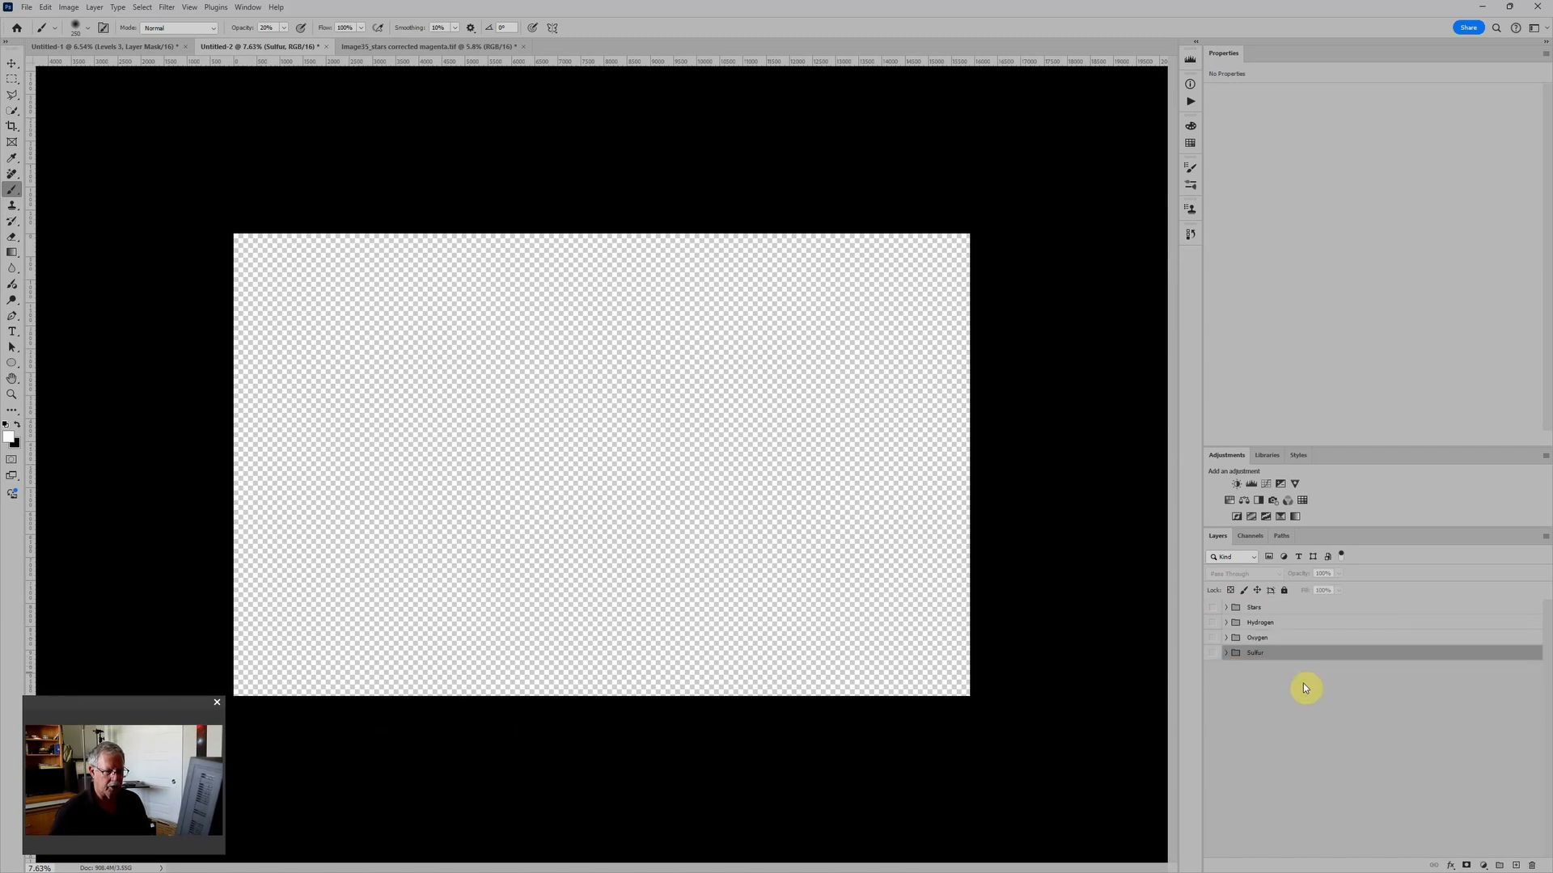
{"action": "left_click", "coordinate": [1212, 653]}
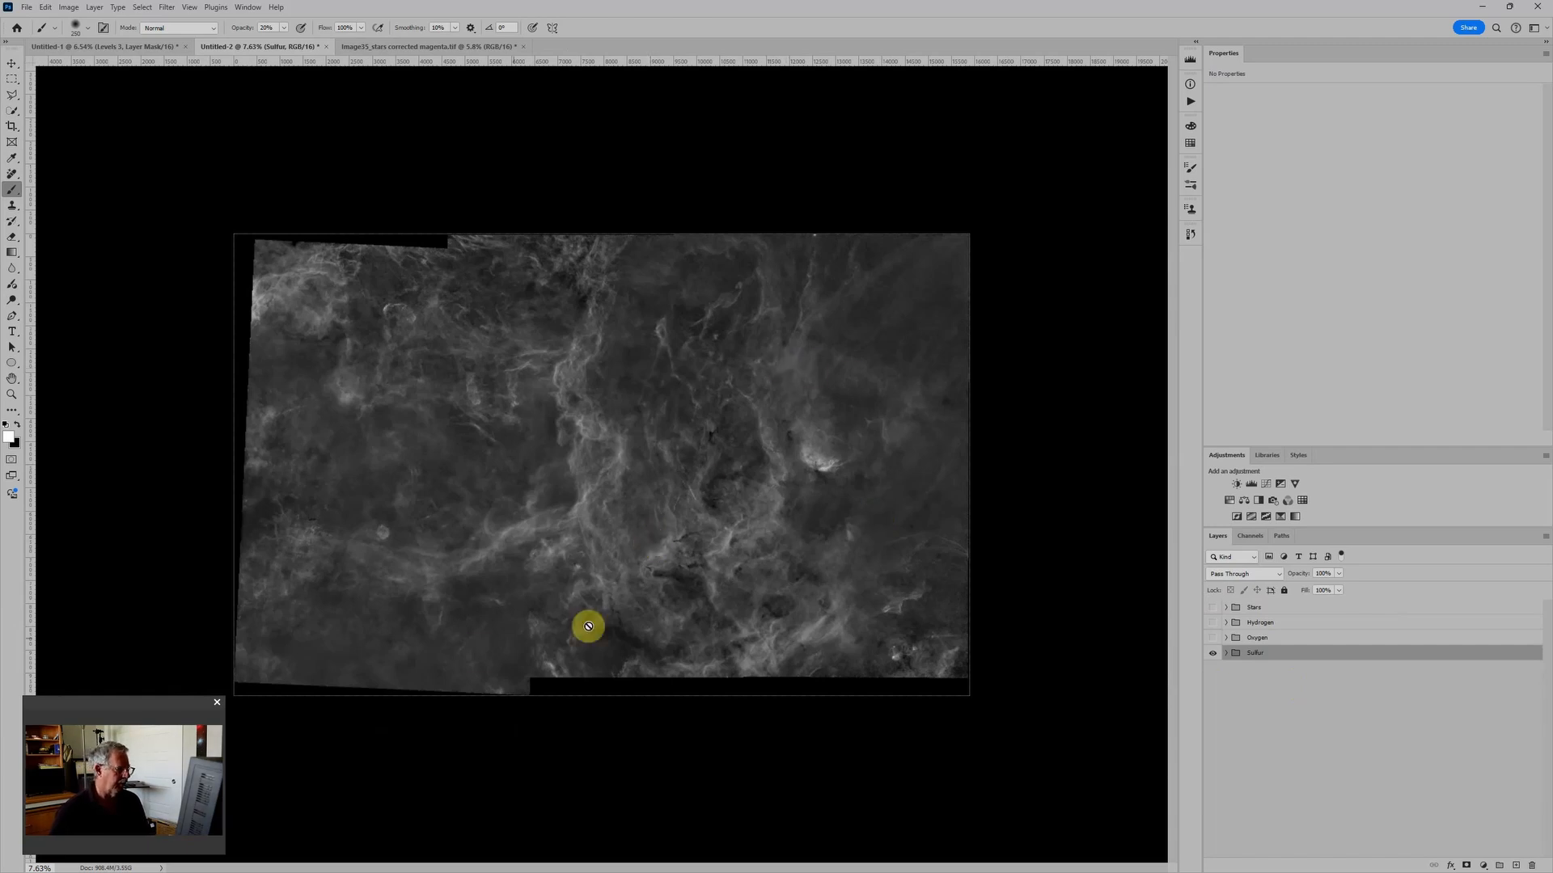
{"action": "scroll", "coordinate": [458, 668], "scroll_direction": "up", "scroll_amount": 4}
{"action": "scroll", "coordinate": [403, 662], "scroll_direction": "up", "scroll_amount": 3}
{"action": "left_click_drag", "start_coordinate": [697, 682], "coordinate": [841, 517]}
{"action": "scroll", "coordinate": [575, 571], "scroll_direction": "up", "scroll_amount": 2}
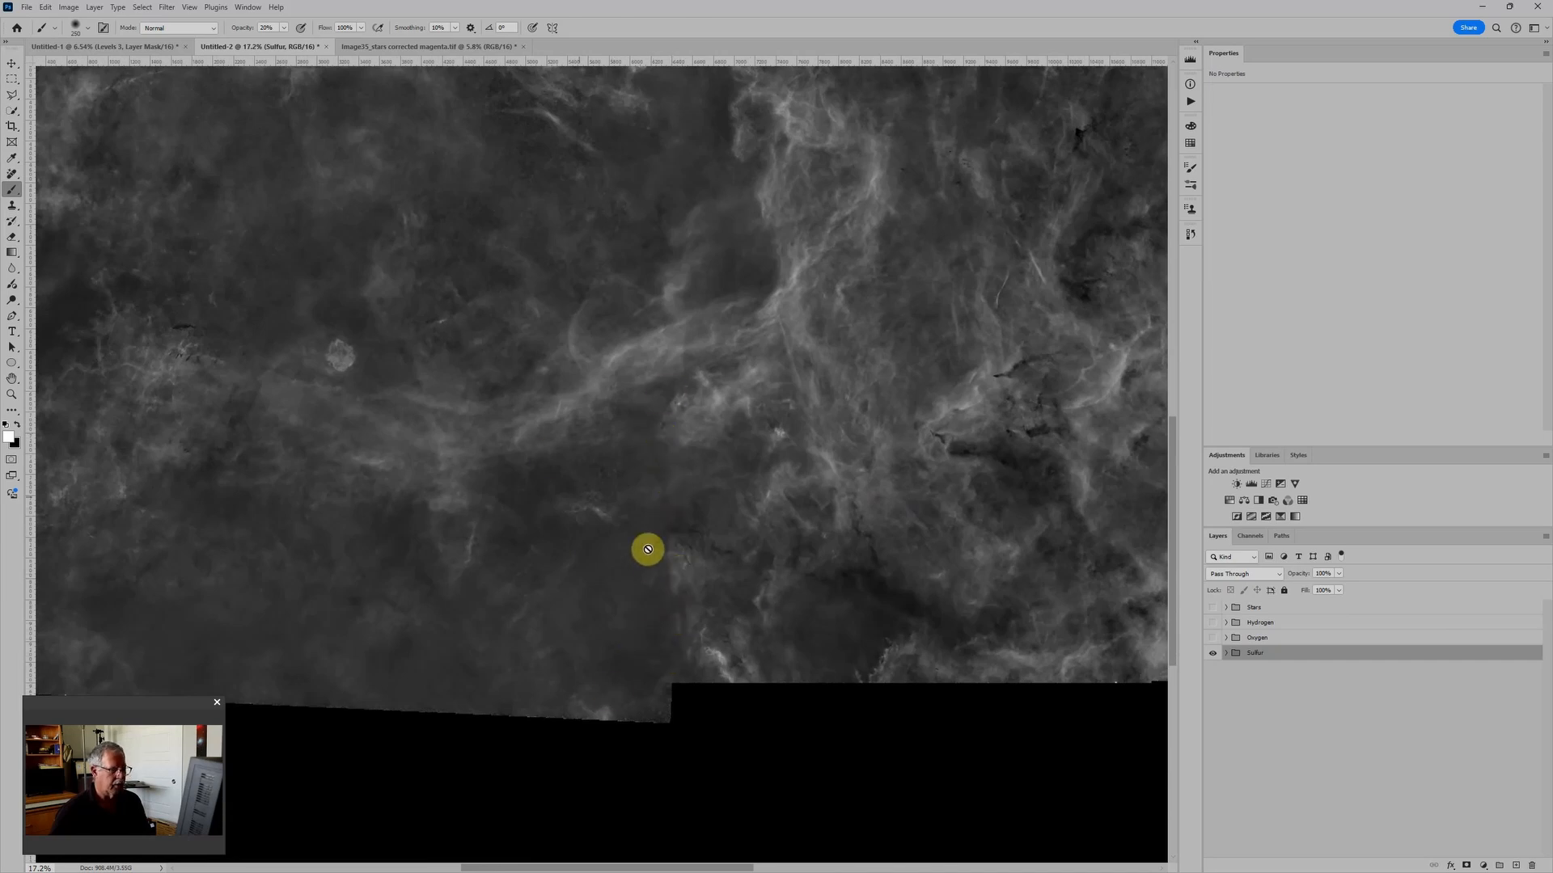
{"action": "scroll", "coordinate": [777, 485], "scroll_direction": "down", "scroll_amount": 1}
{"action": "scroll", "coordinate": [789, 502], "scroll_direction": "down", "scroll_amount": 1}
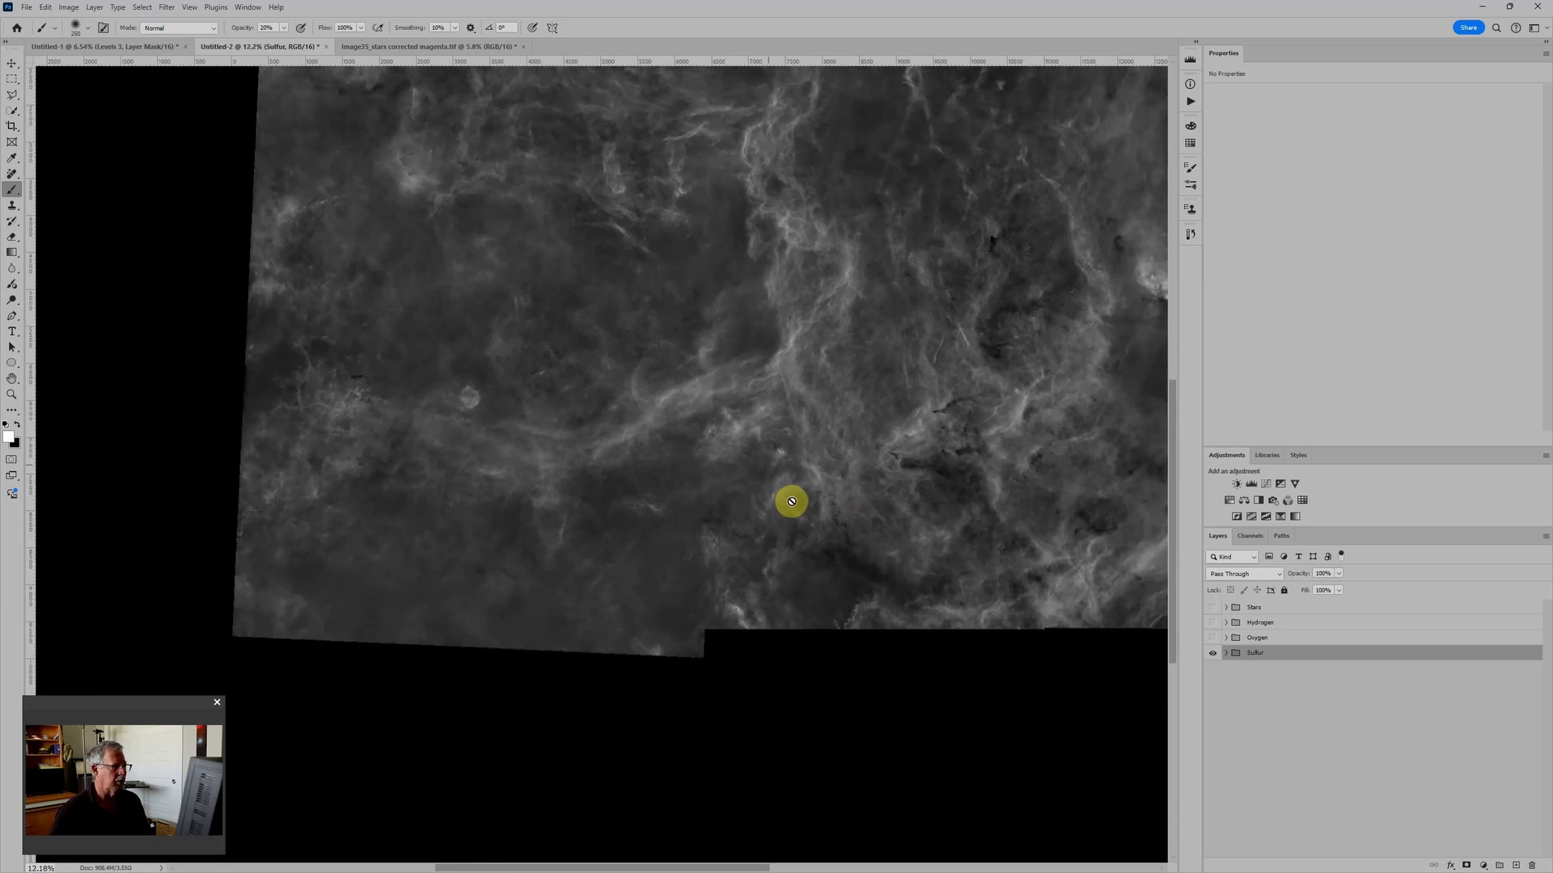
{"action": "scroll", "coordinate": [679, 485], "scroll_direction": "up", "scroll_amount": 1}
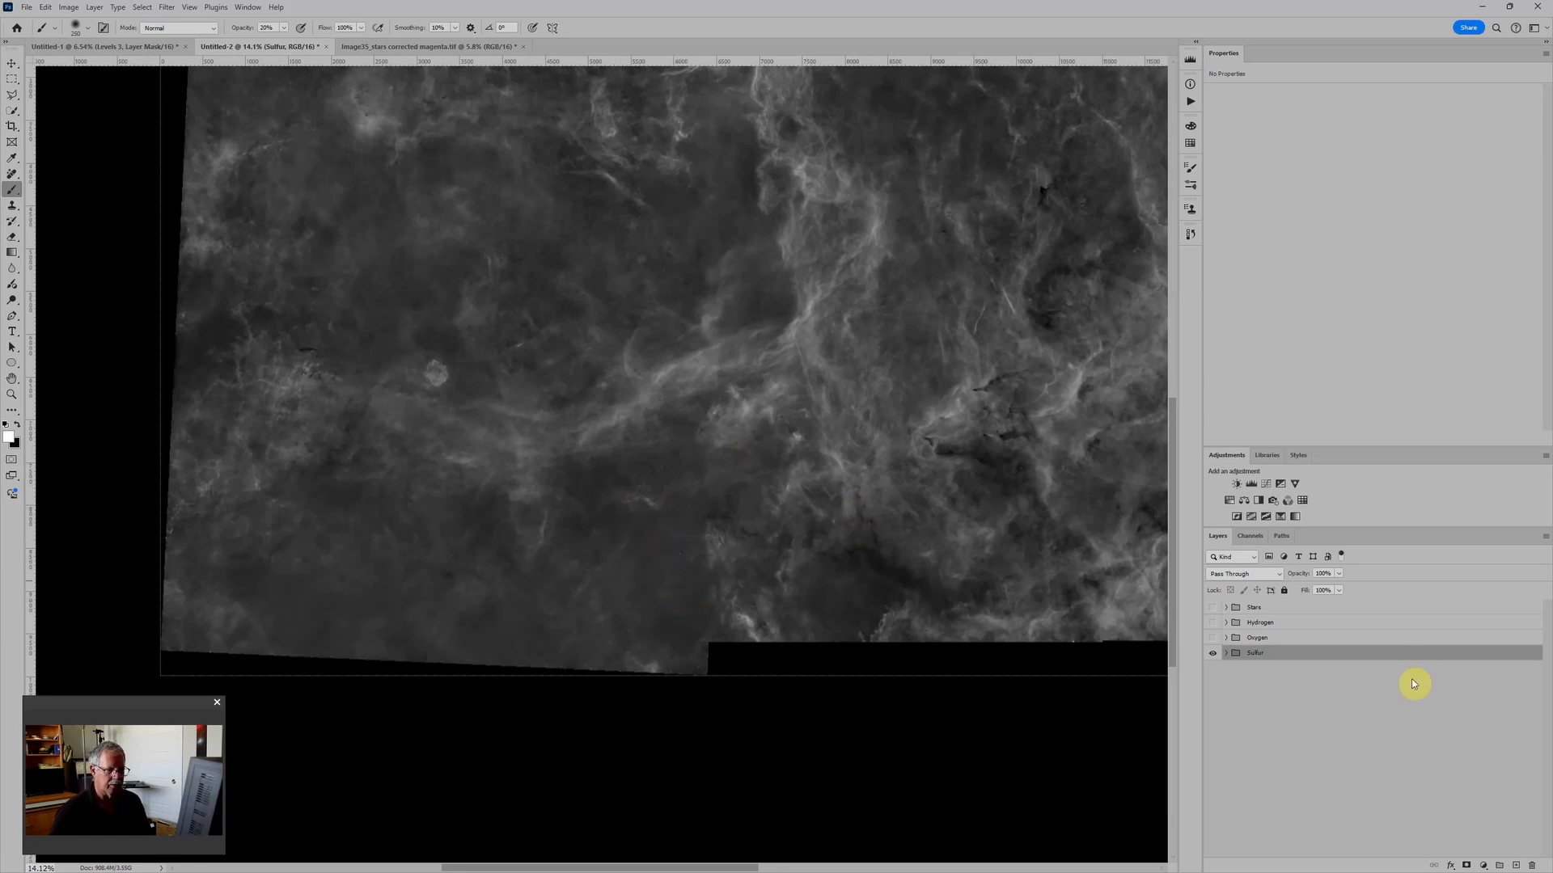
Add a Levels adjustment directly above the image layer in the Sulfur group, with input black at 24 and input white at 186
{"action": "left_click", "coordinate": [1226, 653]}
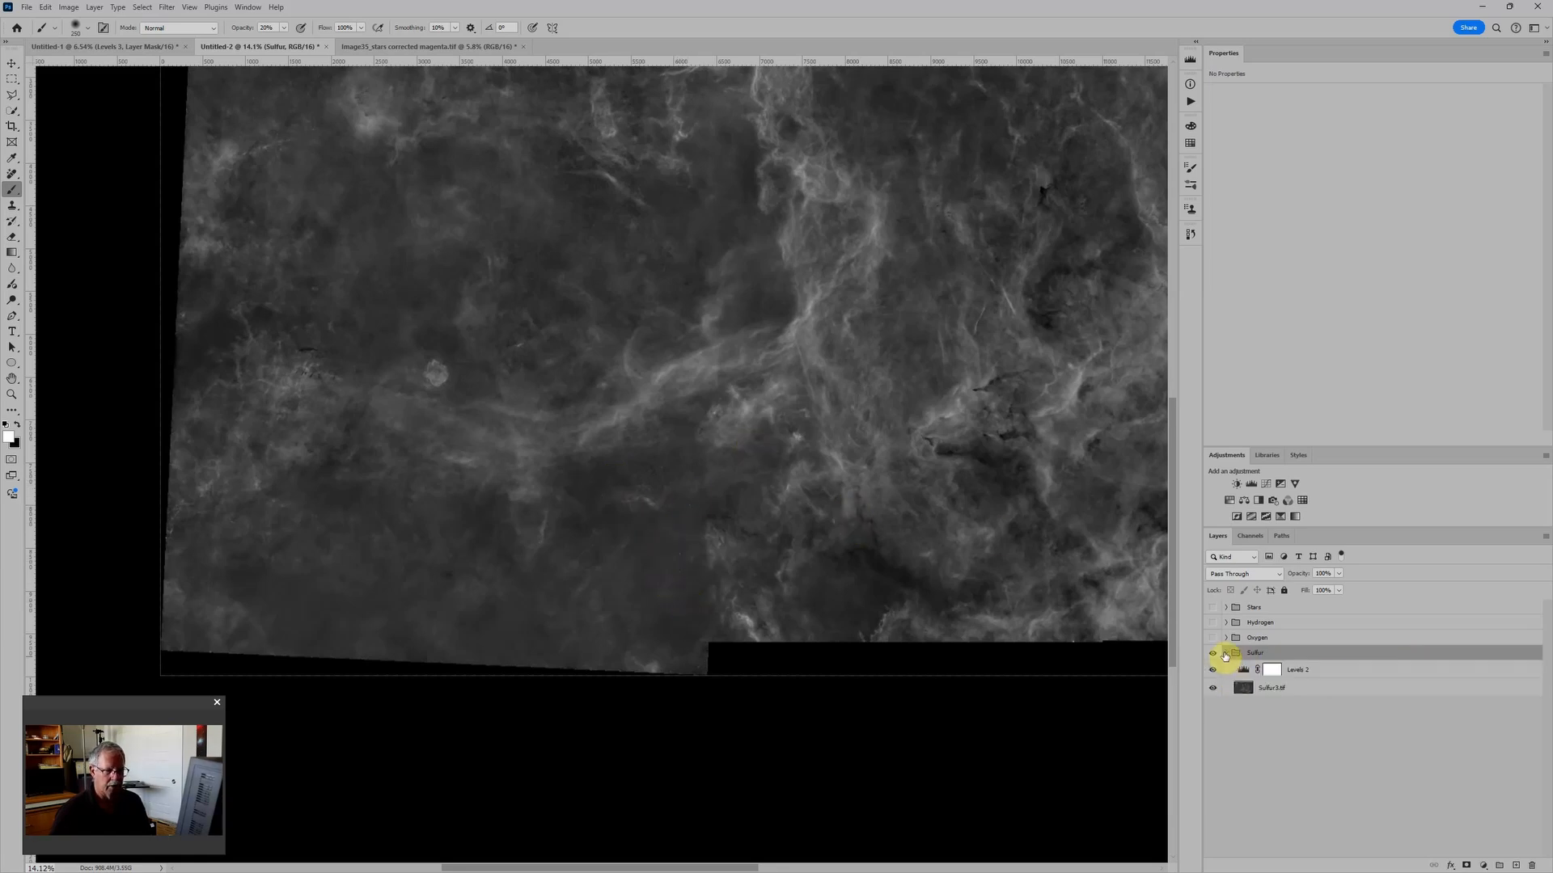
{"action": "left_click", "coordinate": [1339, 689]}
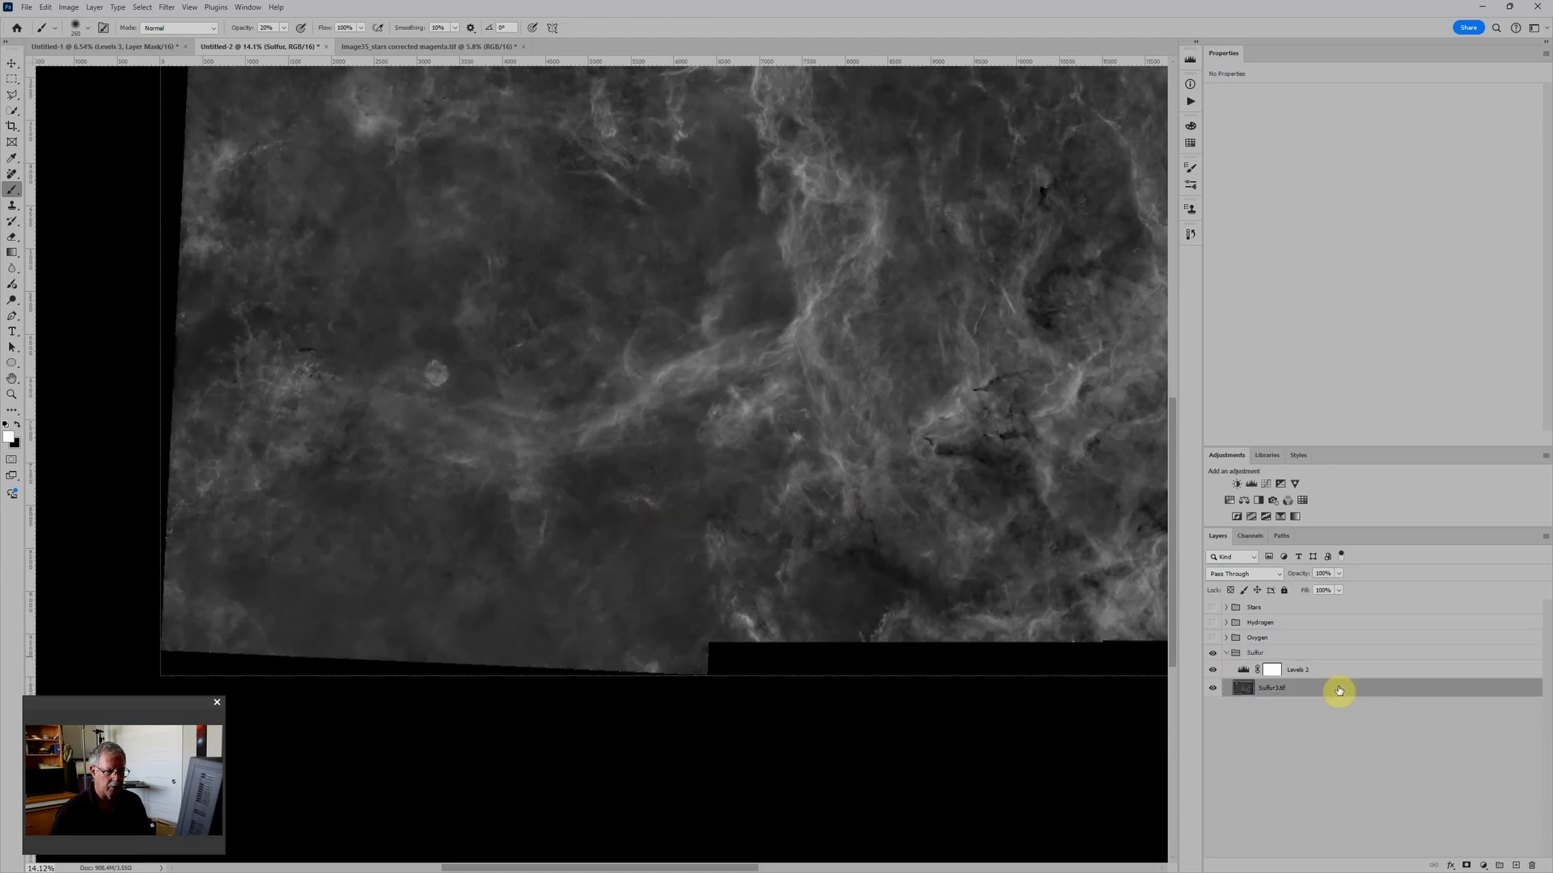
{"action": "left_click", "coordinate": [1252, 485]}
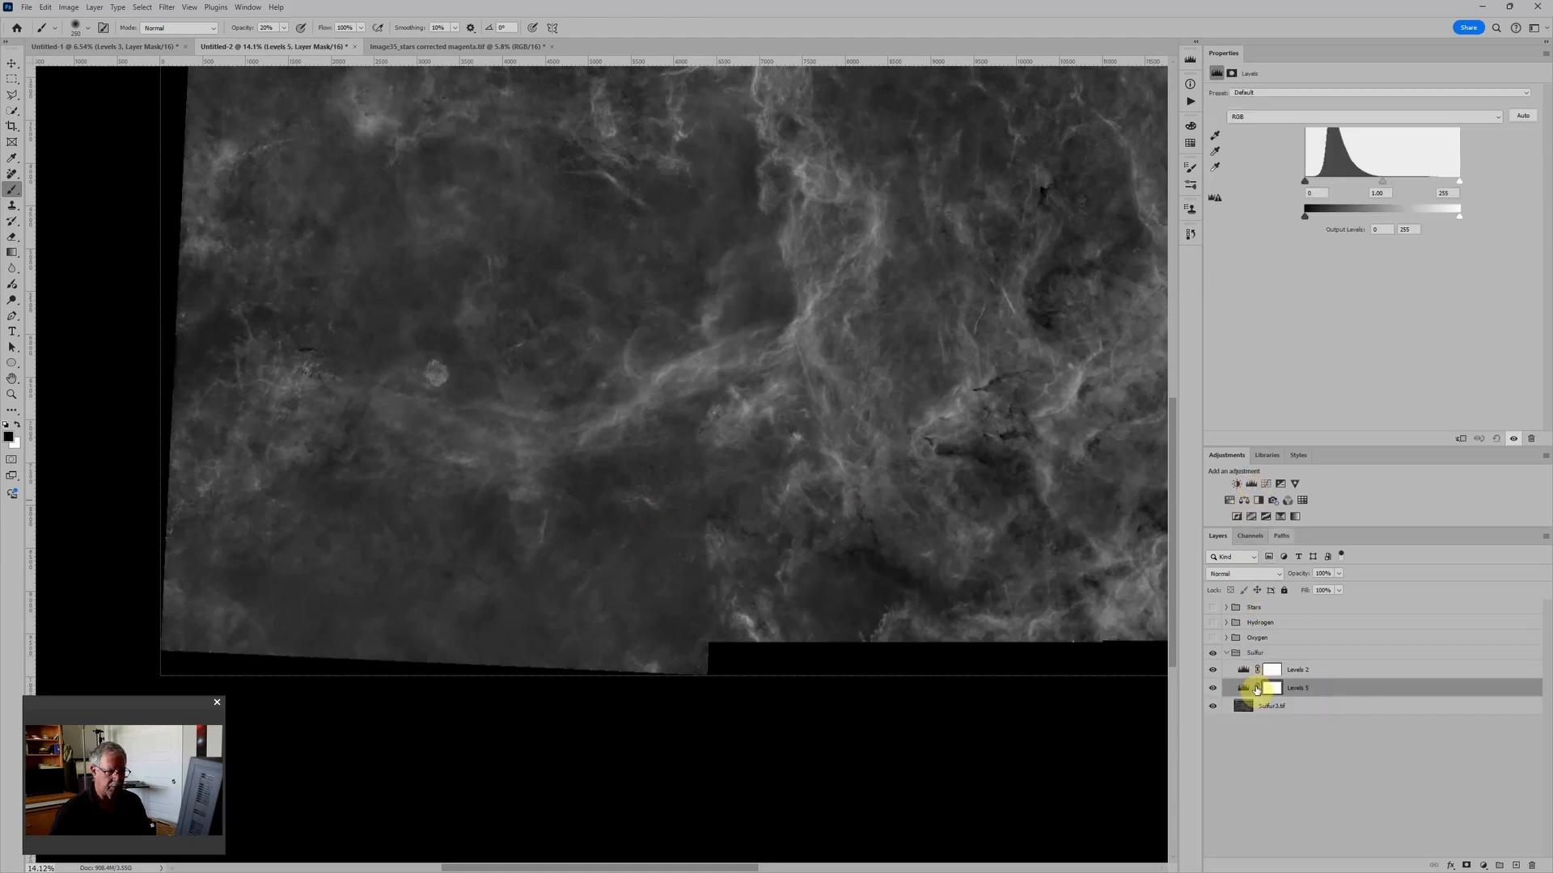
{"action": "left_click", "coordinate": [1243, 687]}
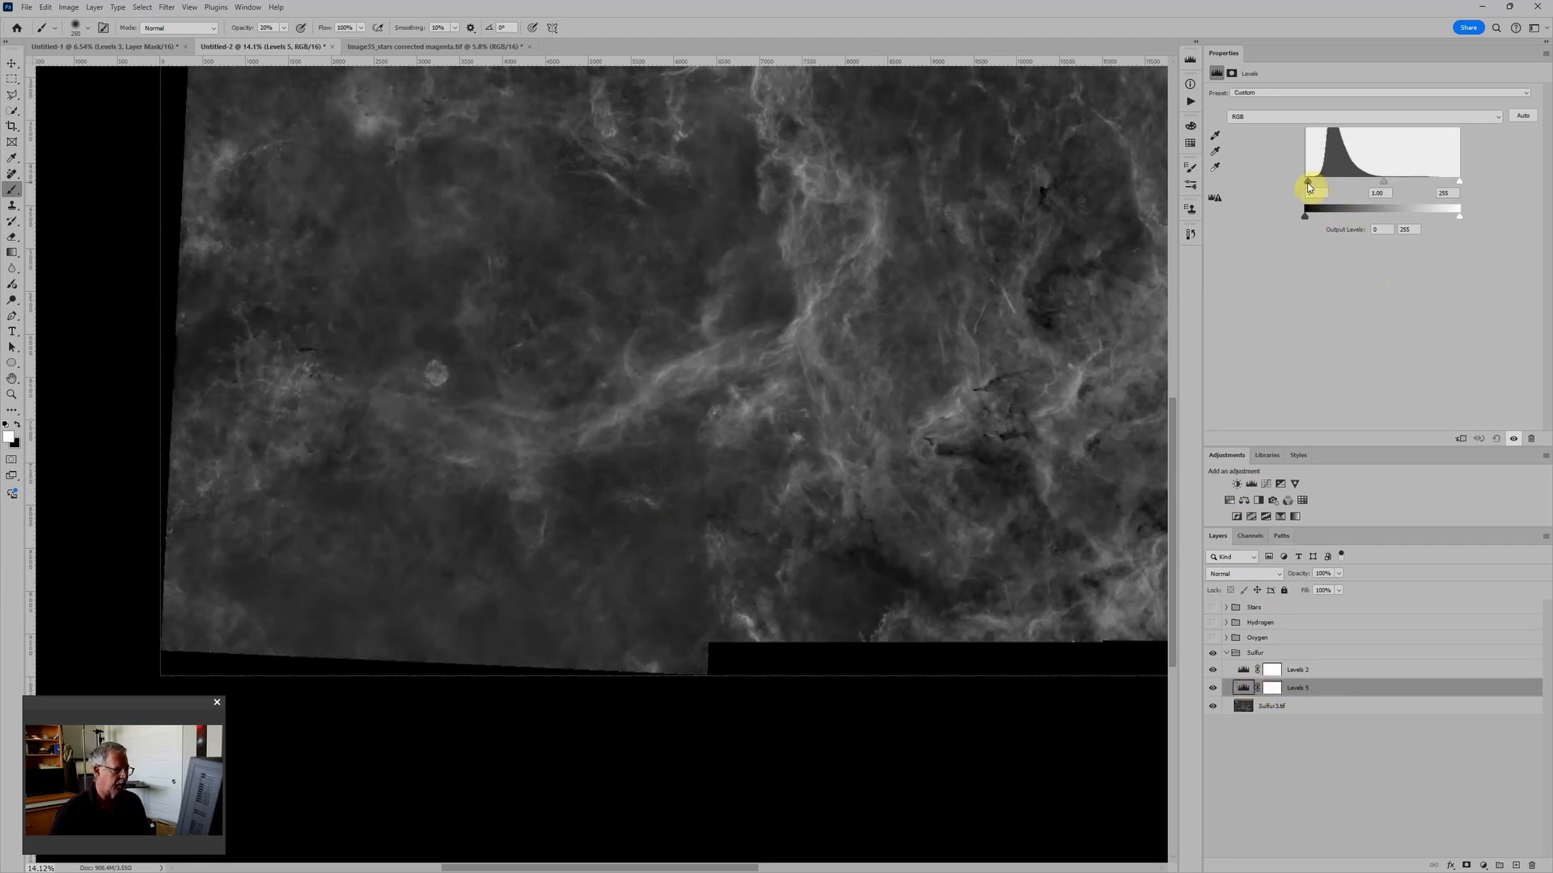
{"action": "left_click_drag", "start_coordinate": [1309, 187], "coordinate": [1316, 187]}
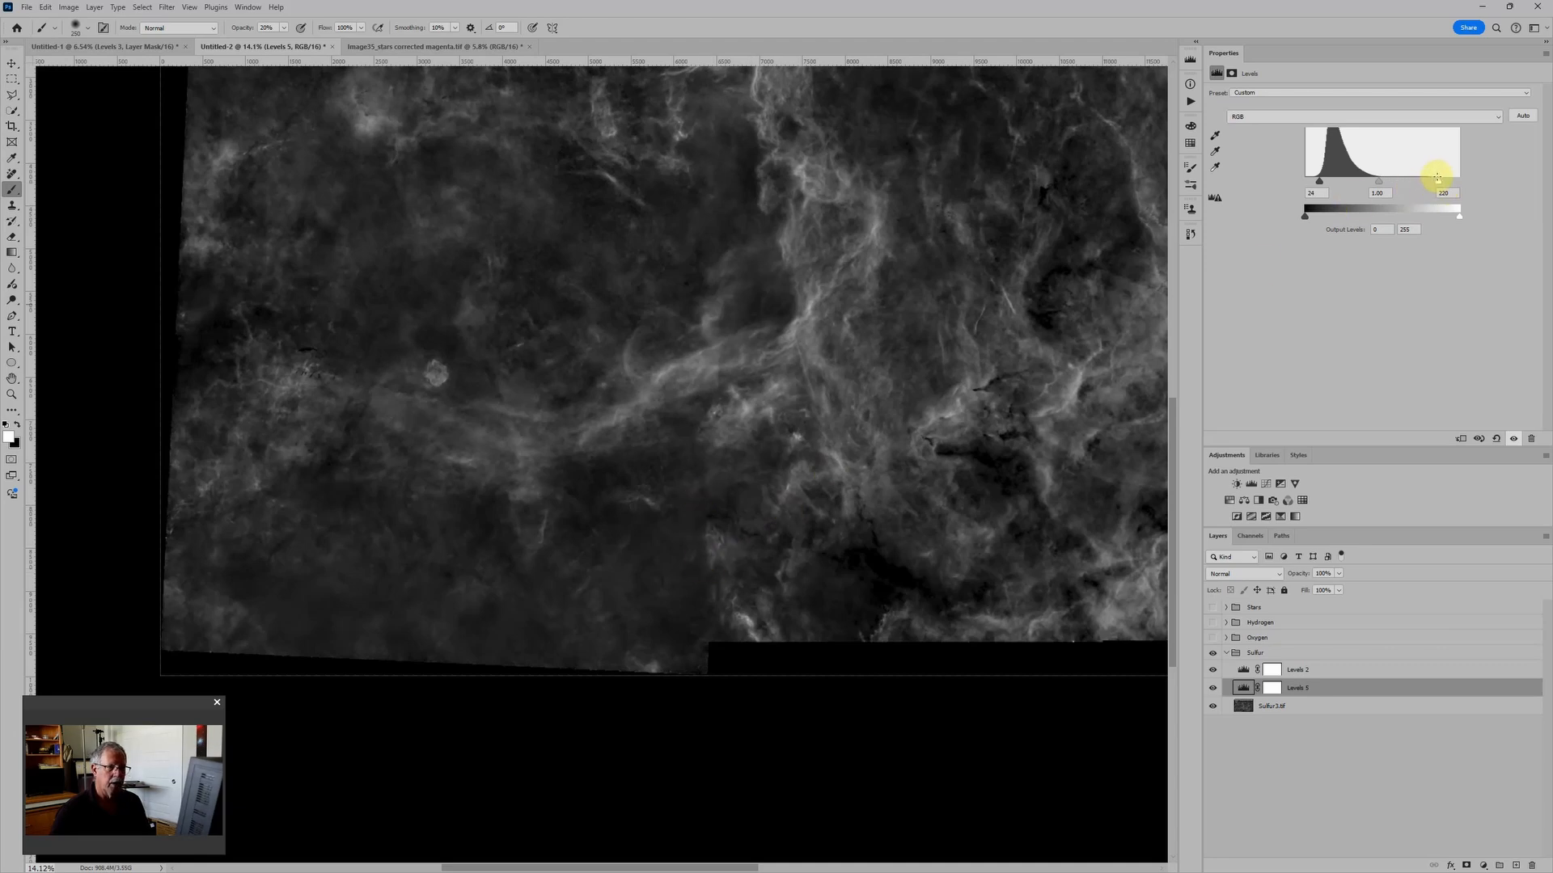
{"action": "left_click_drag", "start_coordinate": [1439, 186], "coordinate": [1373, 188]}
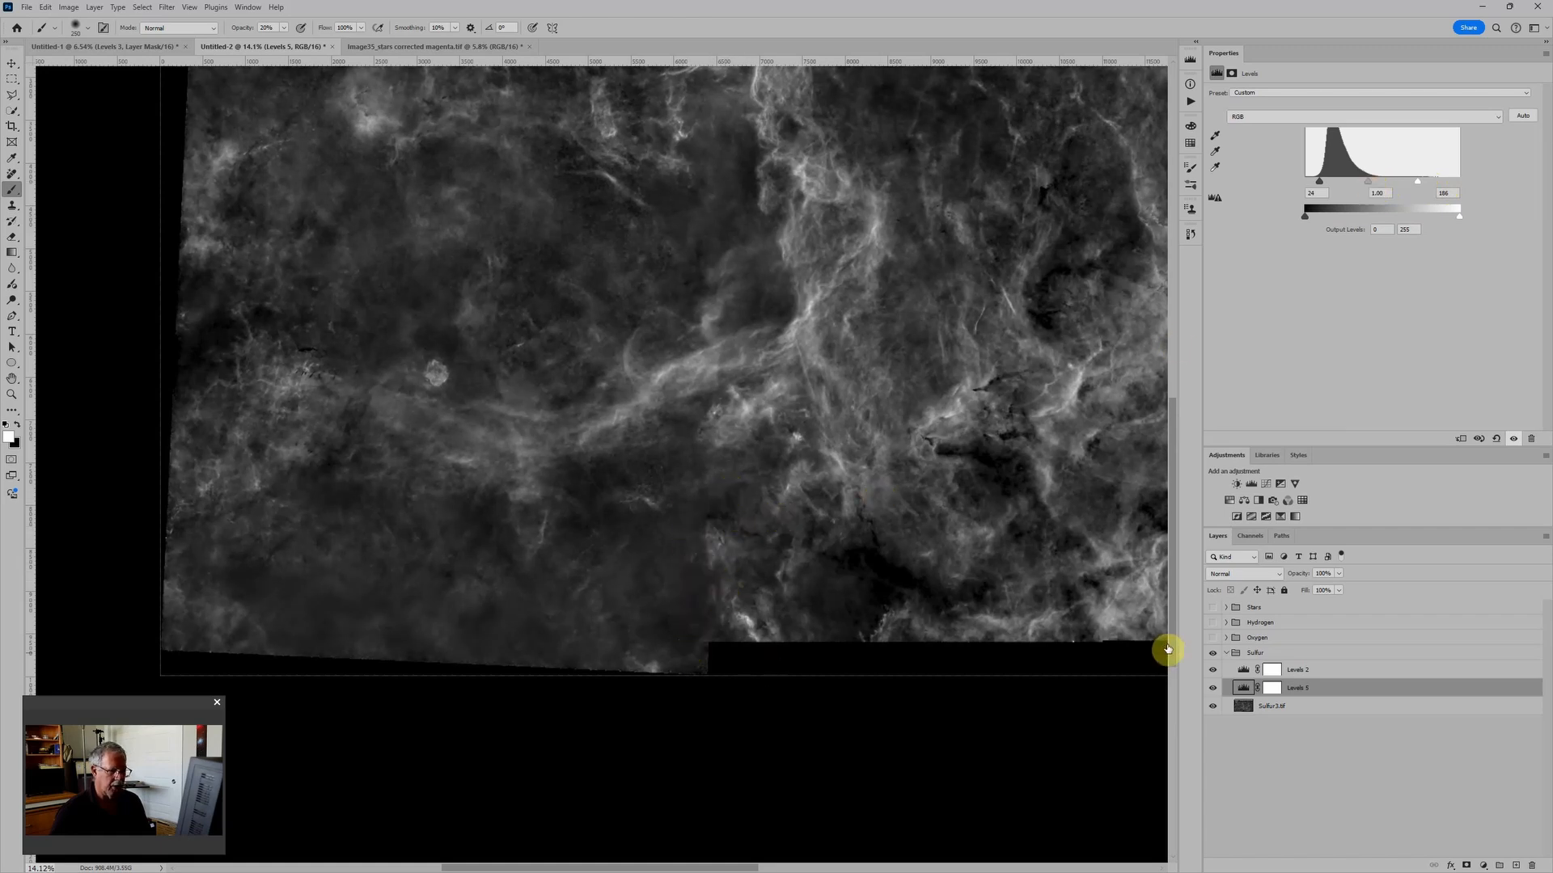
Target the new Levels layer's mask with black as the foreground colour and switch to the Polygonal Lasso tool
{"action": "left_click", "coordinate": [1279, 689]}
{"action": "key", "text": "x"}
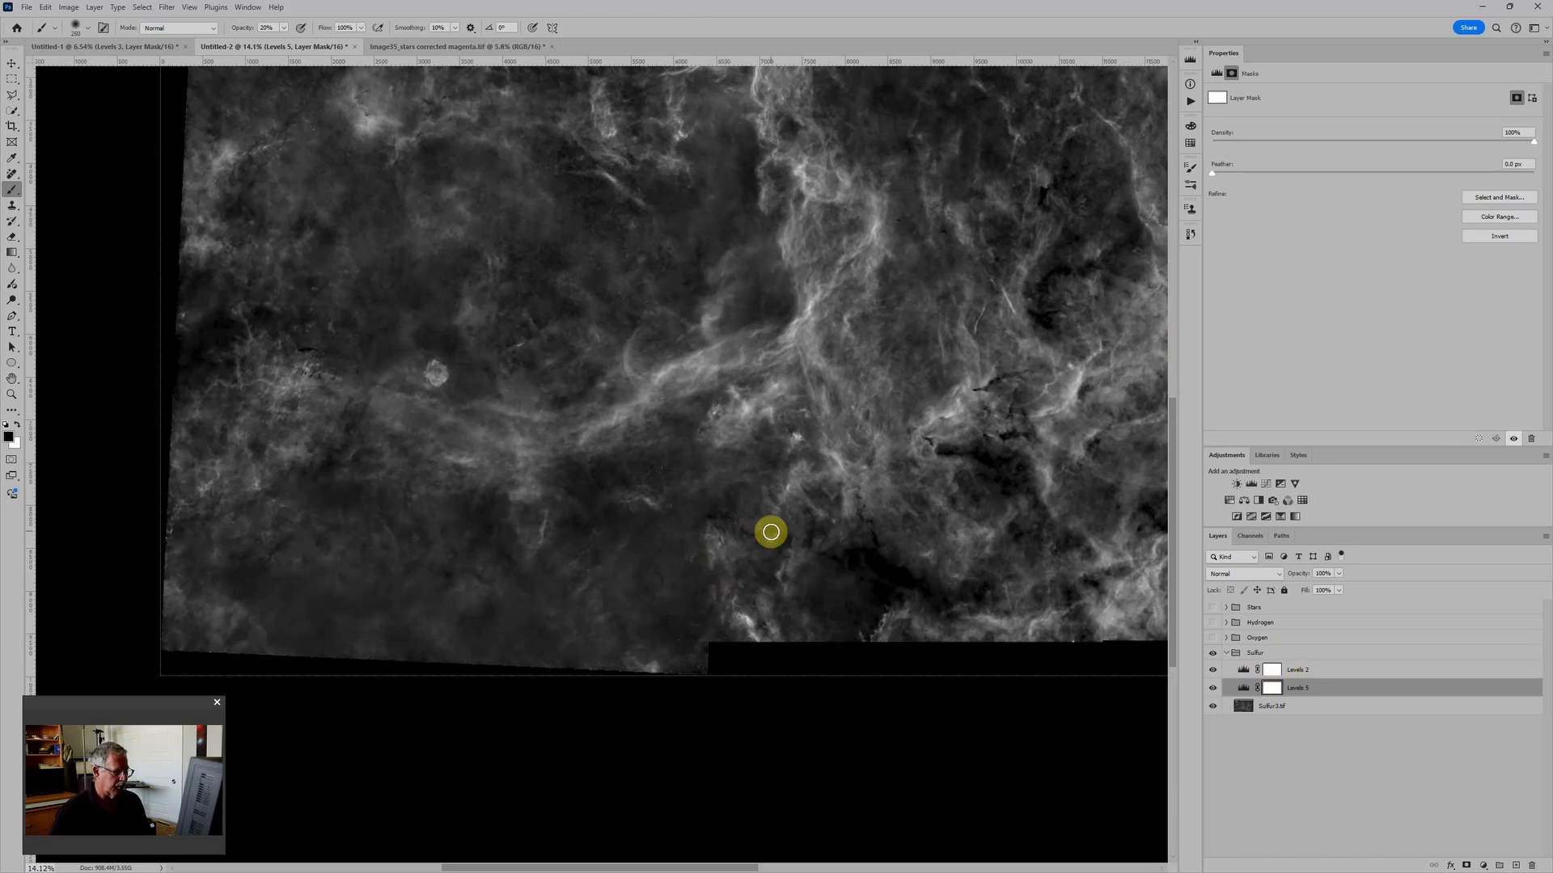
{"action": "scroll", "coordinate": [725, 444], "scroll_direction": "down", "scroll_amount": 3}
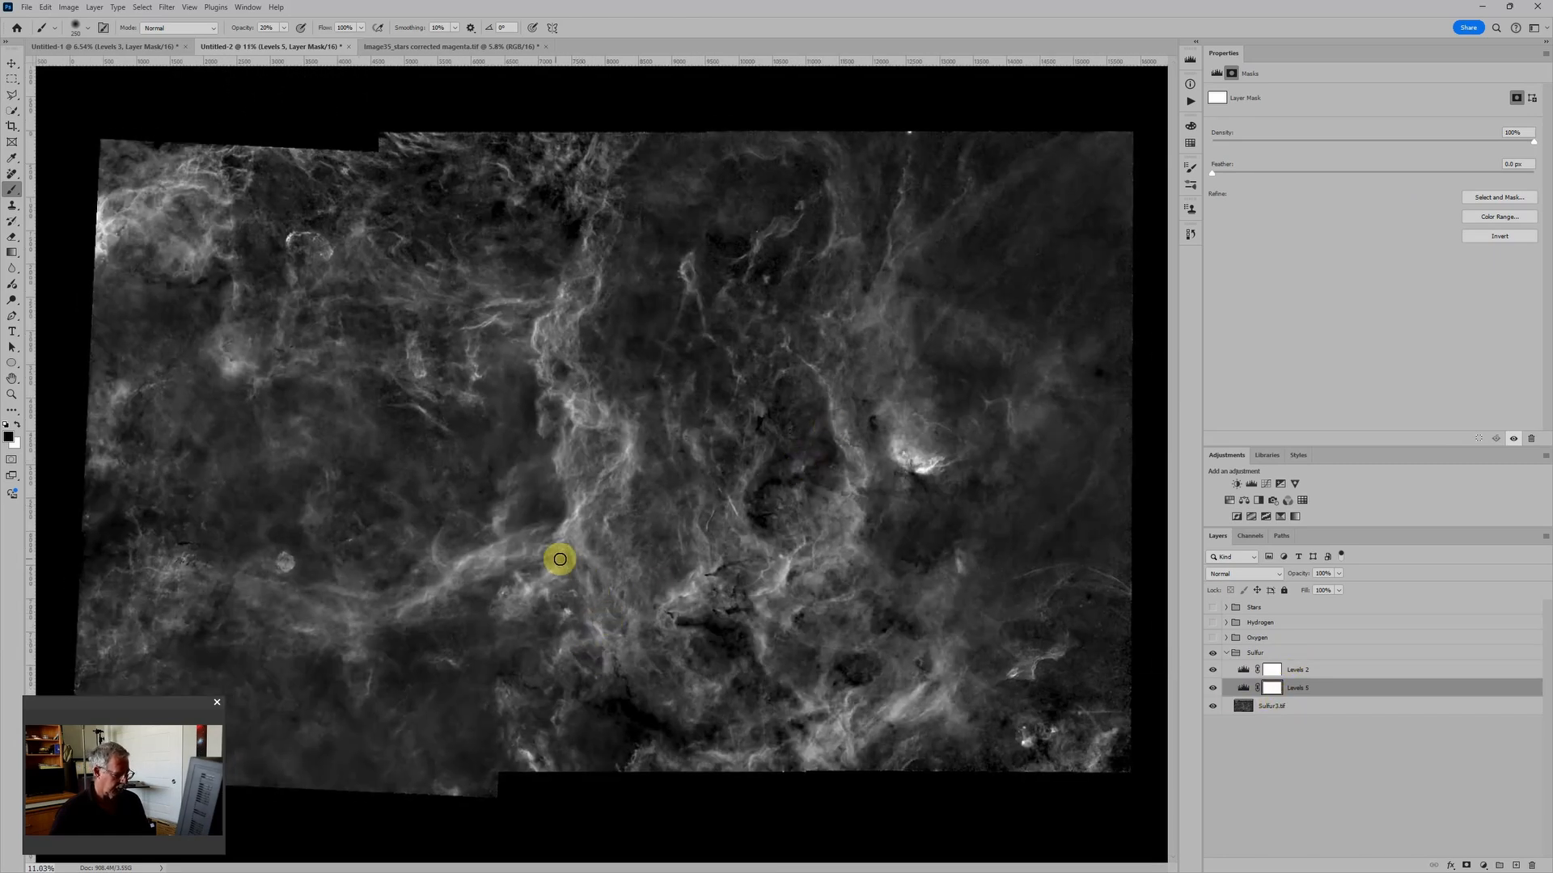
{"action": "left_click", "coordinate": [11, 98]}
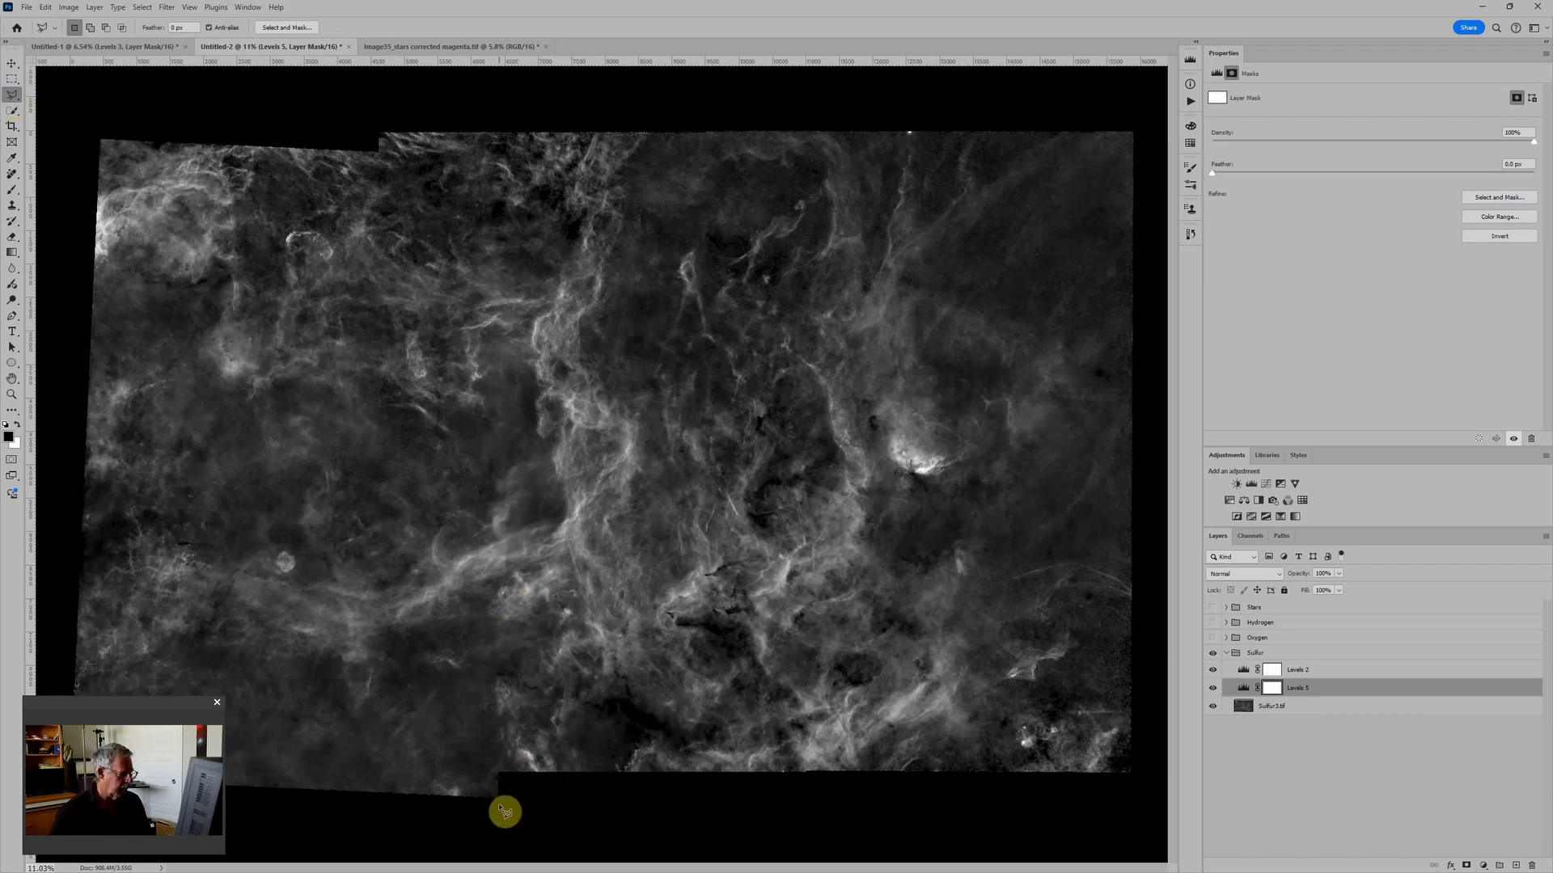
{"action": "scroll", "coordinate": [505, 781], "scroll_direction": "up", "scroll_amount": 3}
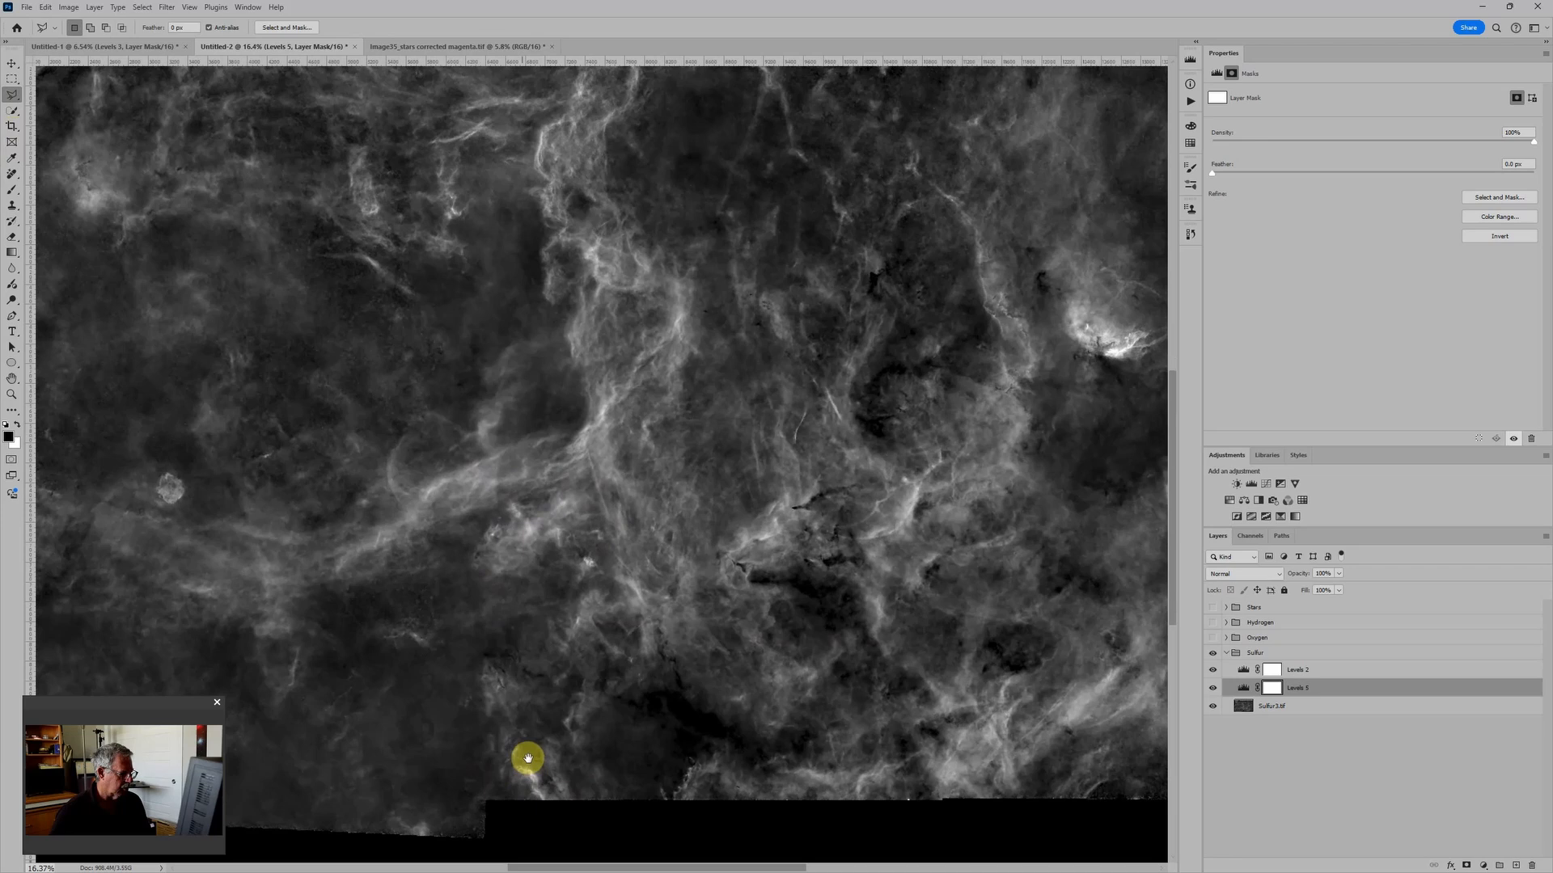
{"action": "left_click_drag", "start_coordinate": [524, 753], "coordinate": [589, 636]}
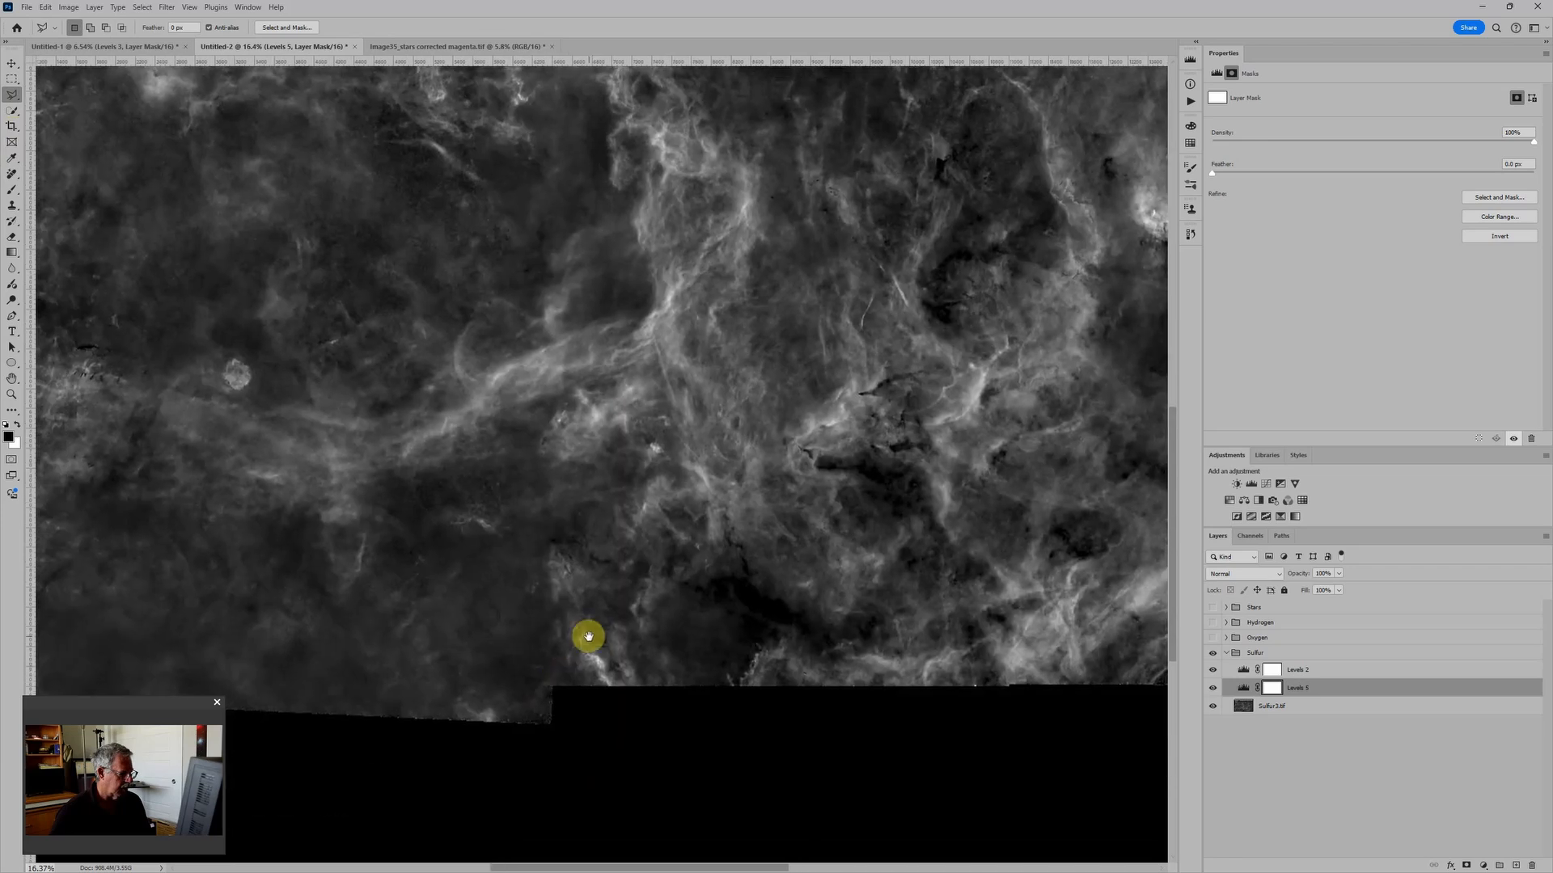
{"action": "left_click", "coordinate": [554, 754]}
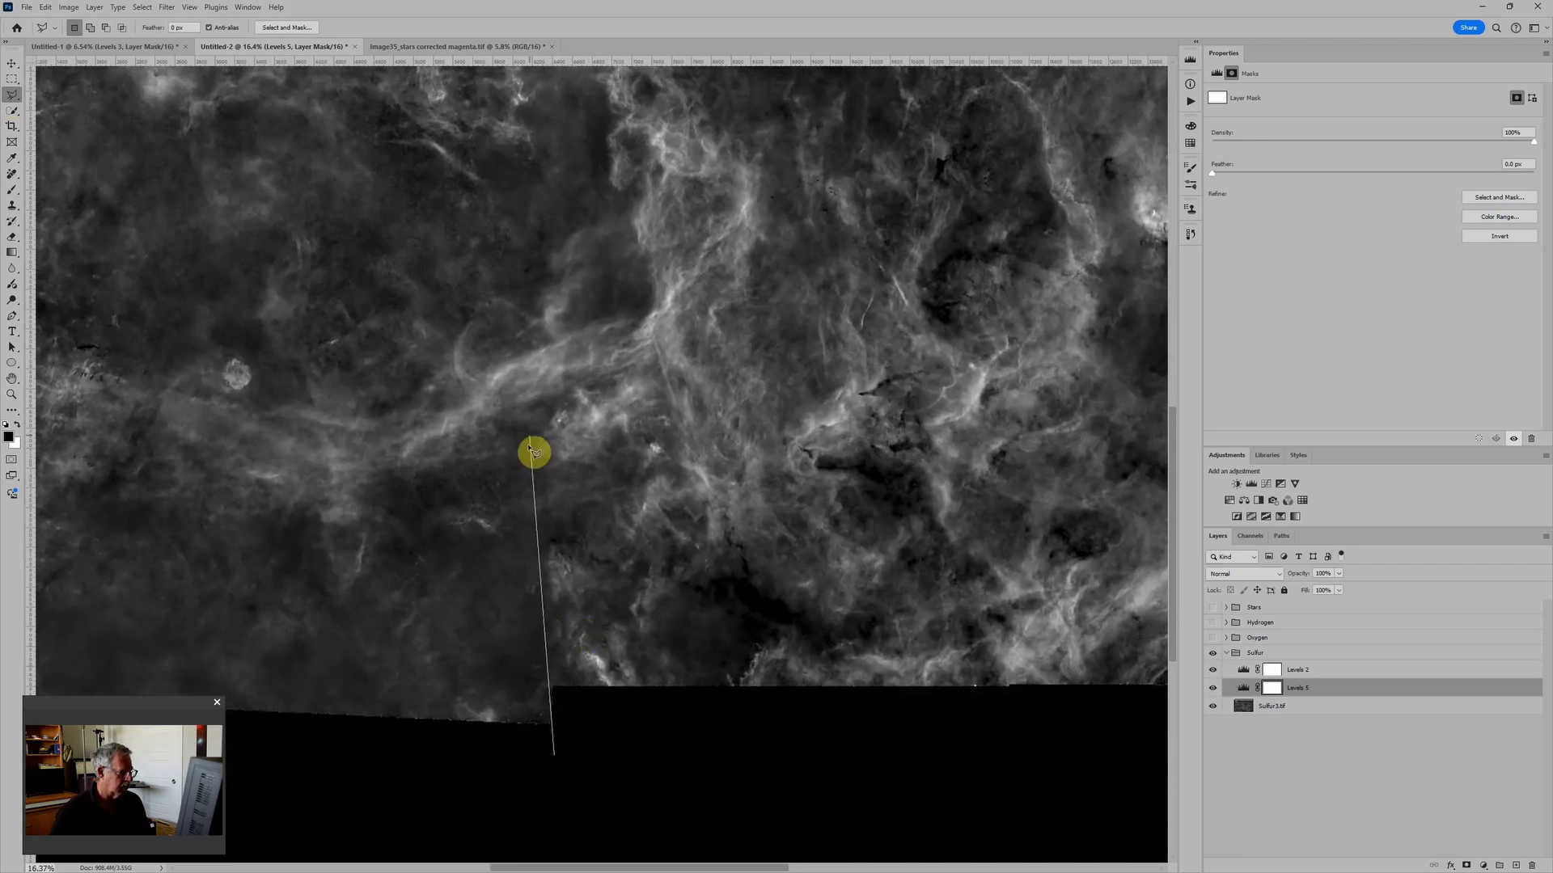
{"action": "left_click", "coordinate": [547, 404]}
{"action": "scroll", "coordinate": [450, 409], "scroll_direction": "down", "scroll_amount": 3}
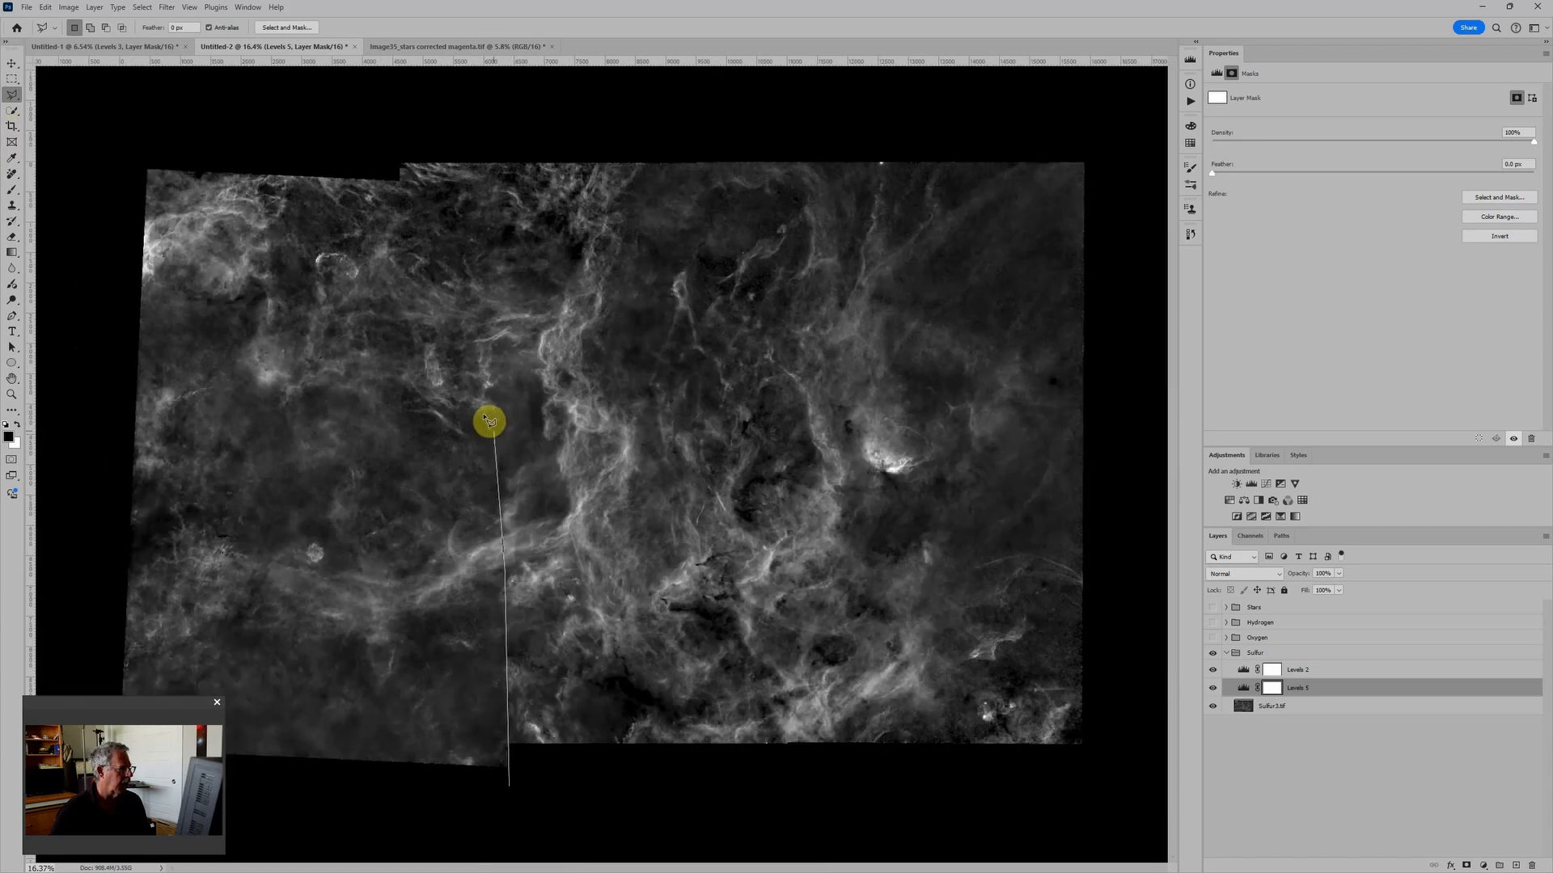
{"action": "left_click", "coordinate": [337, 127]}
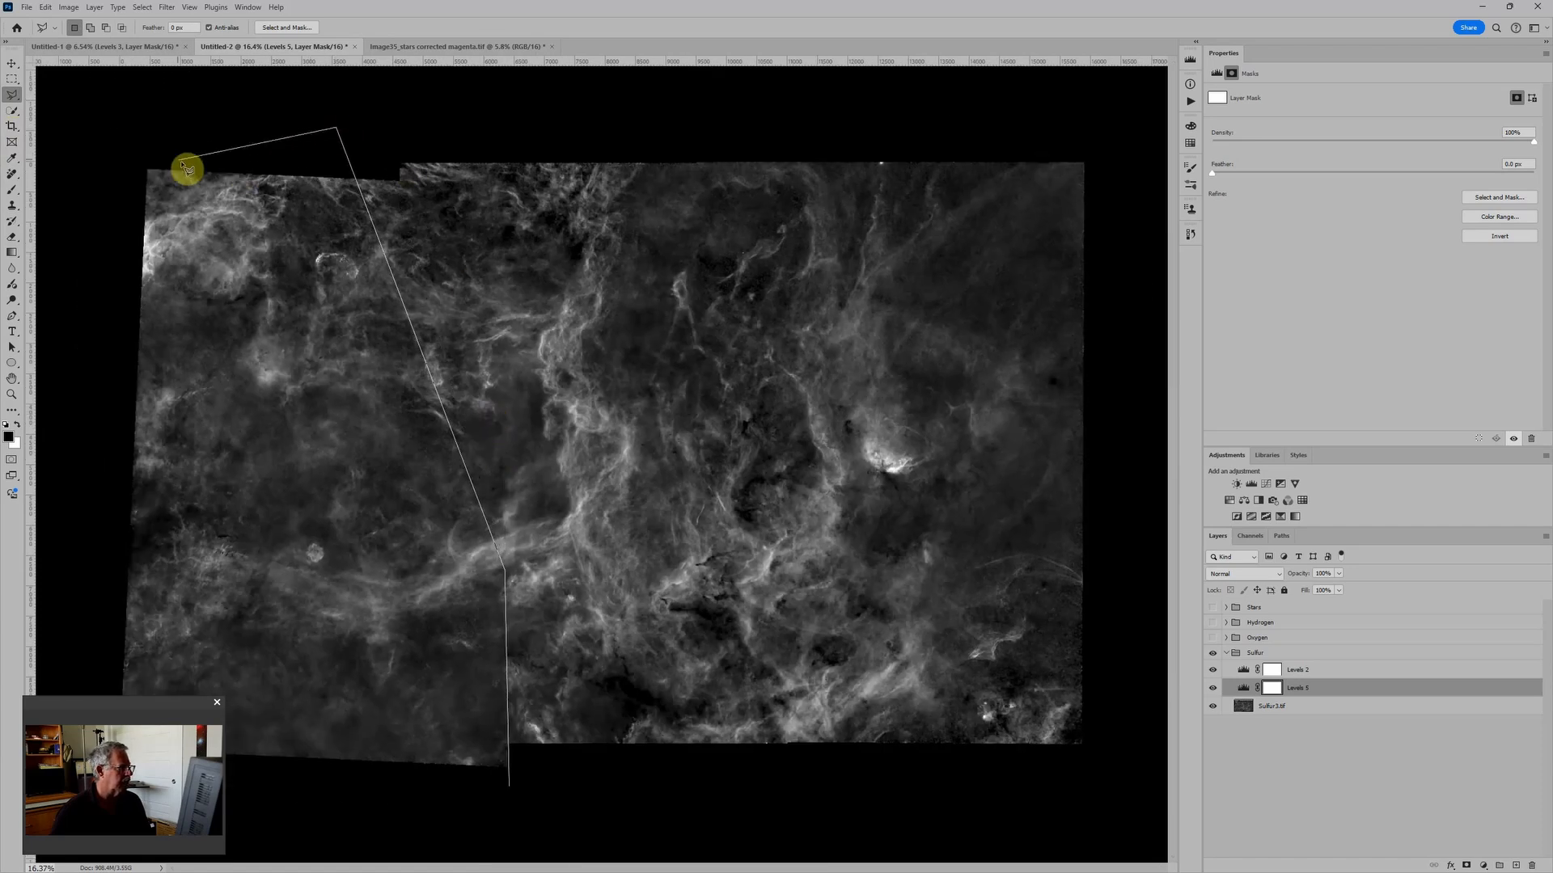
{"action": "left_click", "coordinate": [127, 139]}
{"action": "key", "text": "Escape"}
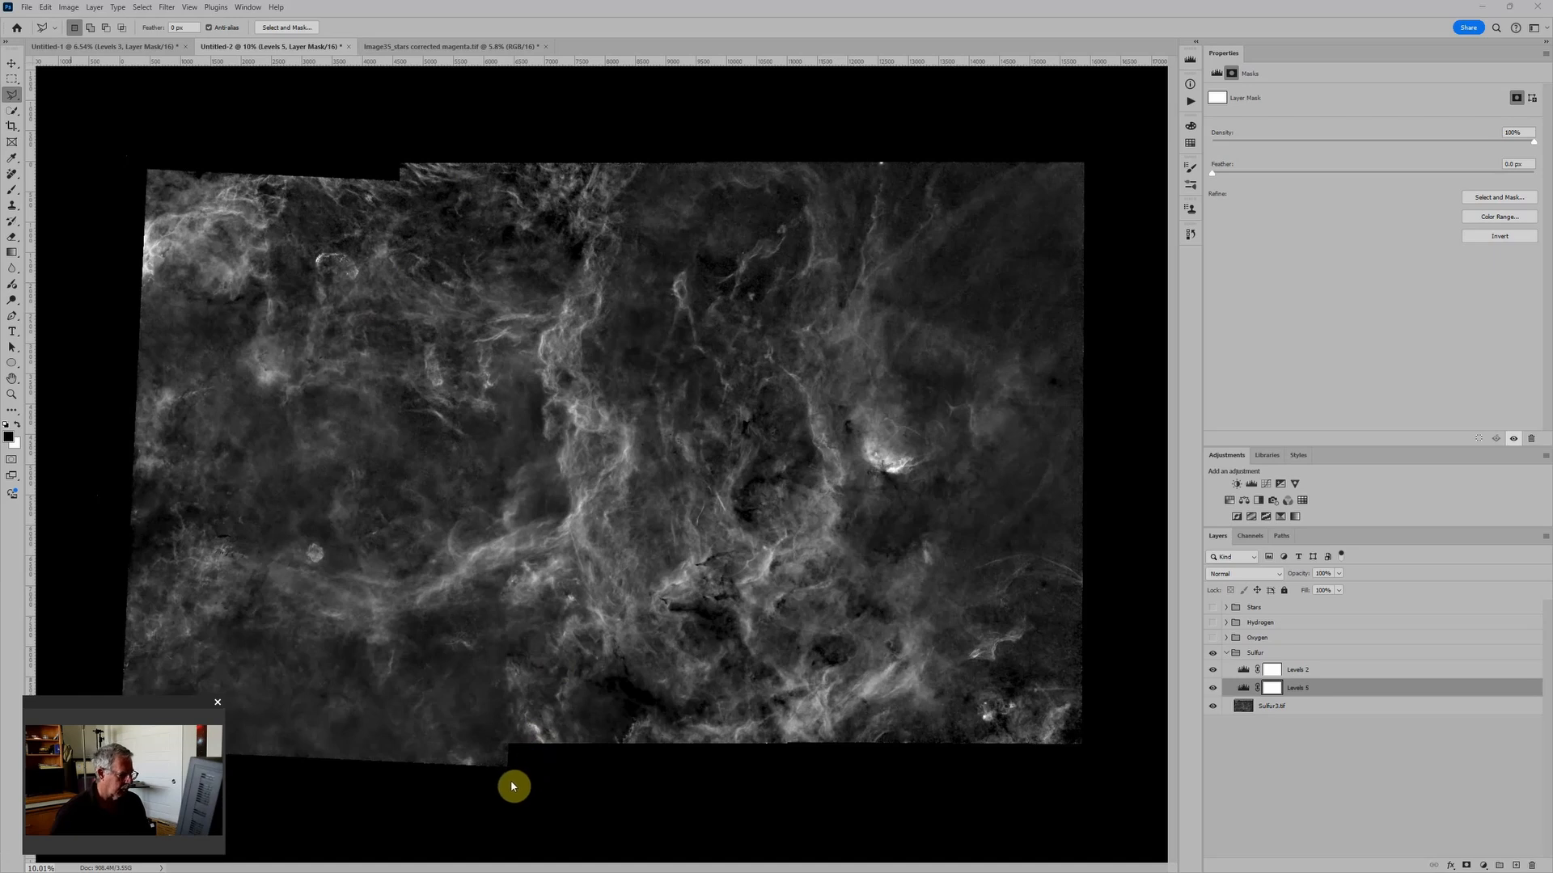
Select the dim lower-left mosaic panel with the Polygonal Lasso, following its vertical seam and cutting diagonally to the image's upper-left edge
{"action": "key", "text": "ctrl+0"}
{"action": "scroll", "coordinate": [525, 763], "scroll_direction": "down", "scroll_amount": 1}
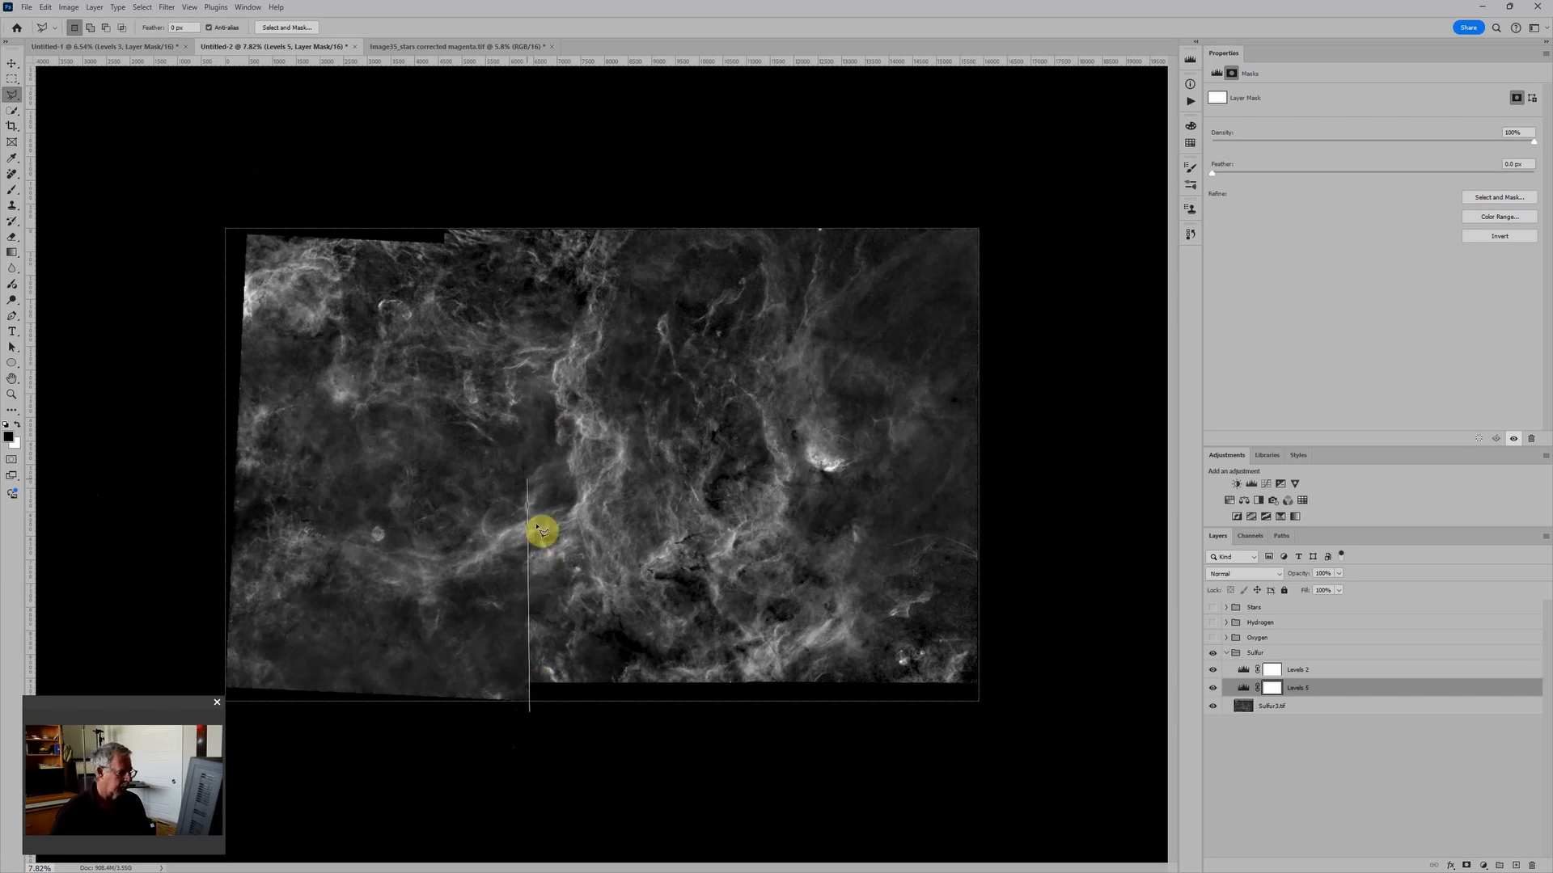
{"action": "left_click", "coordinate": [528, 471]}
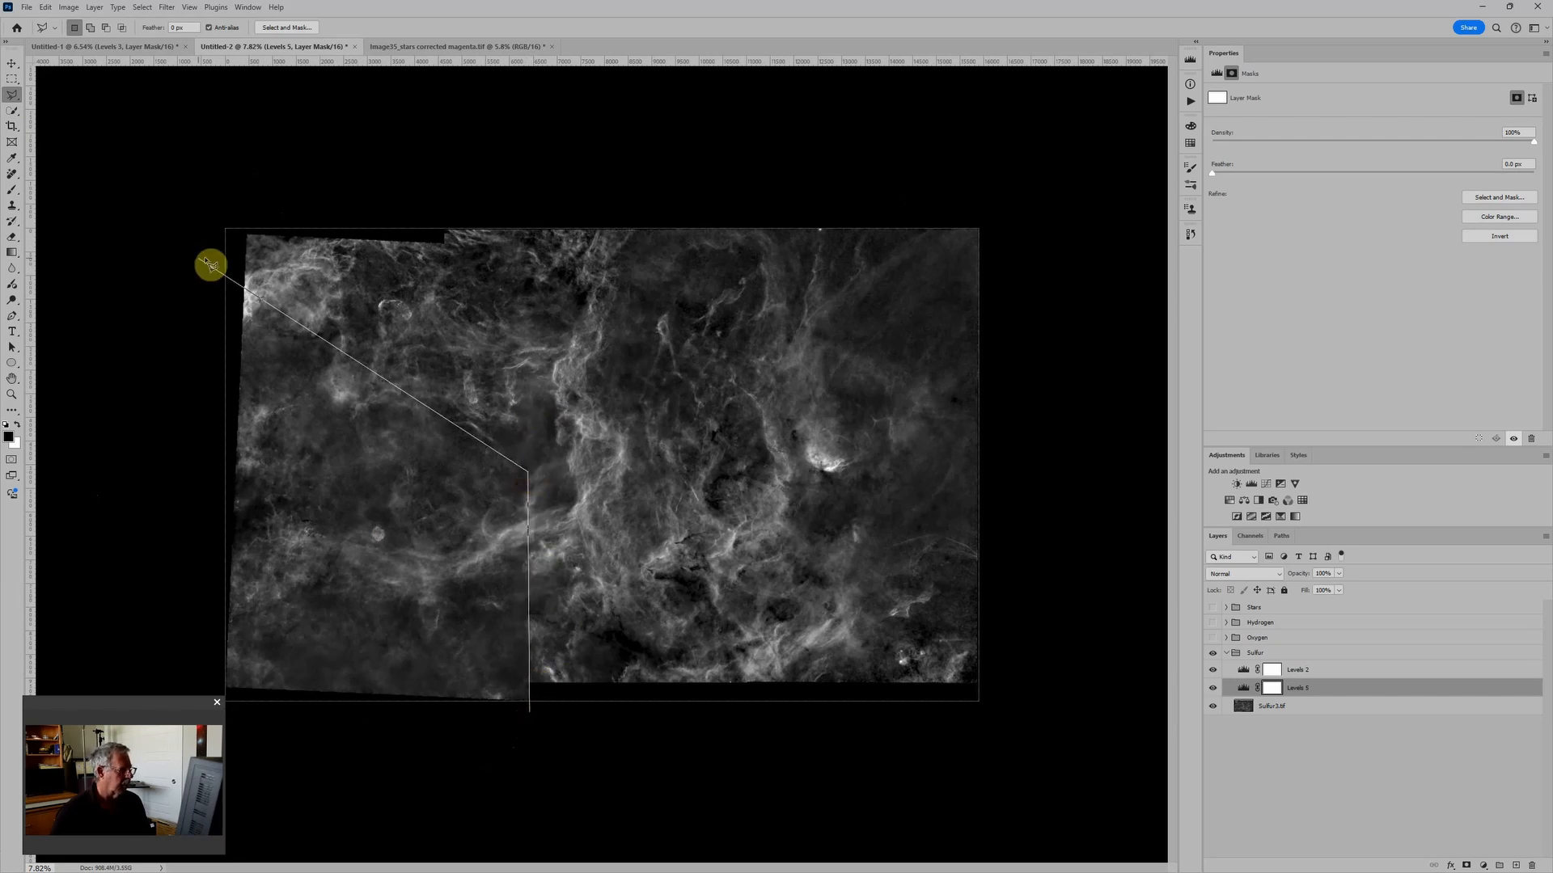
{"action": "left_click", "coordinate": [194, 259]}
{"action": "left_click", "coordinate": [173, 673]}
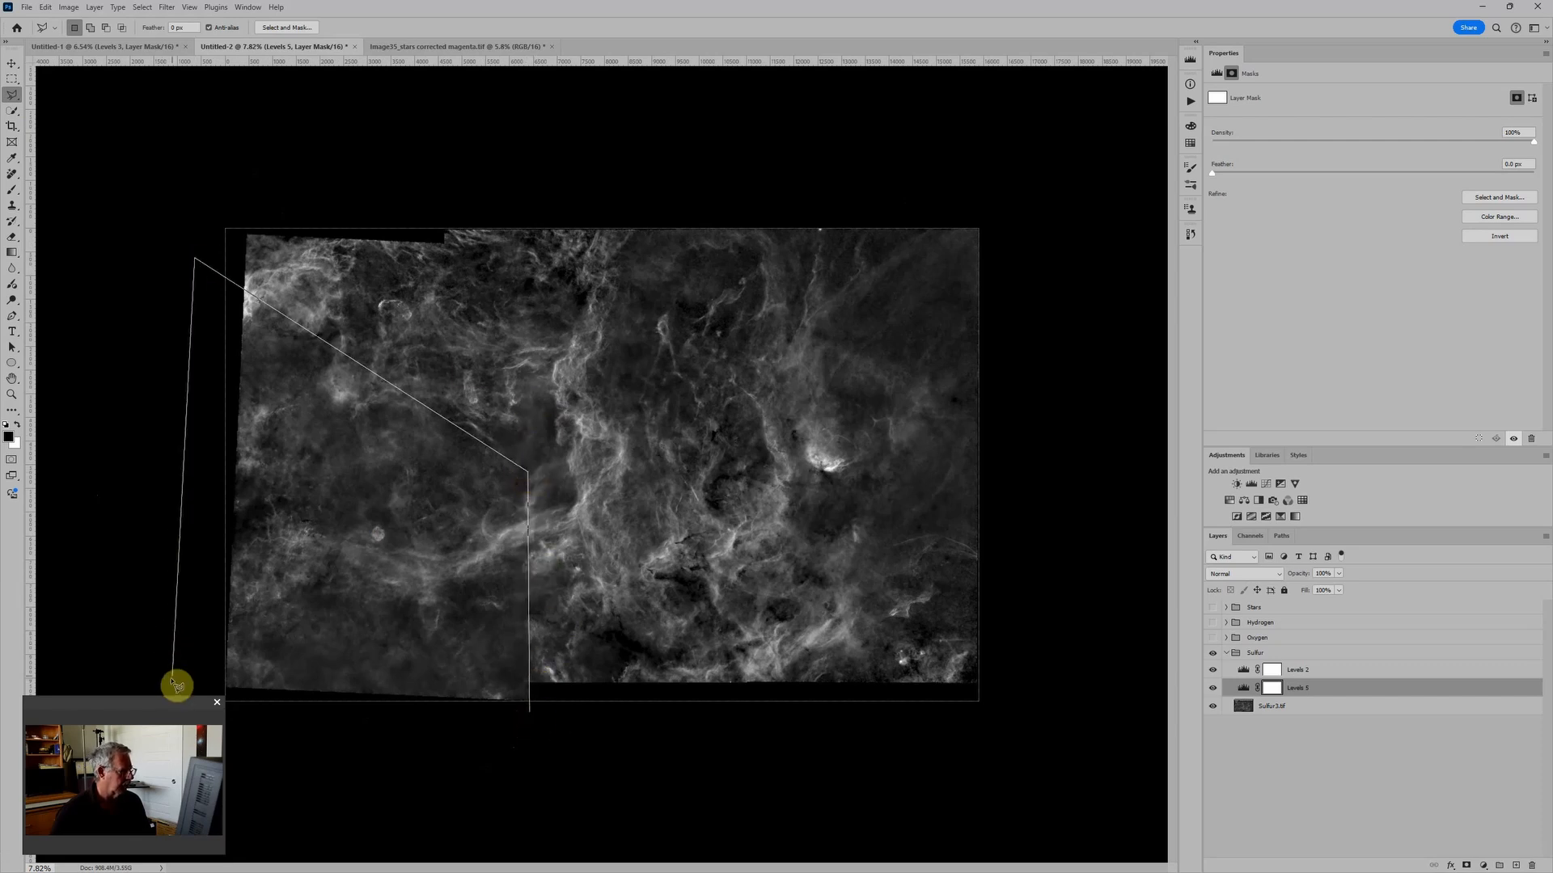
{"action": "double_click", "coordinate": [306, 774]}
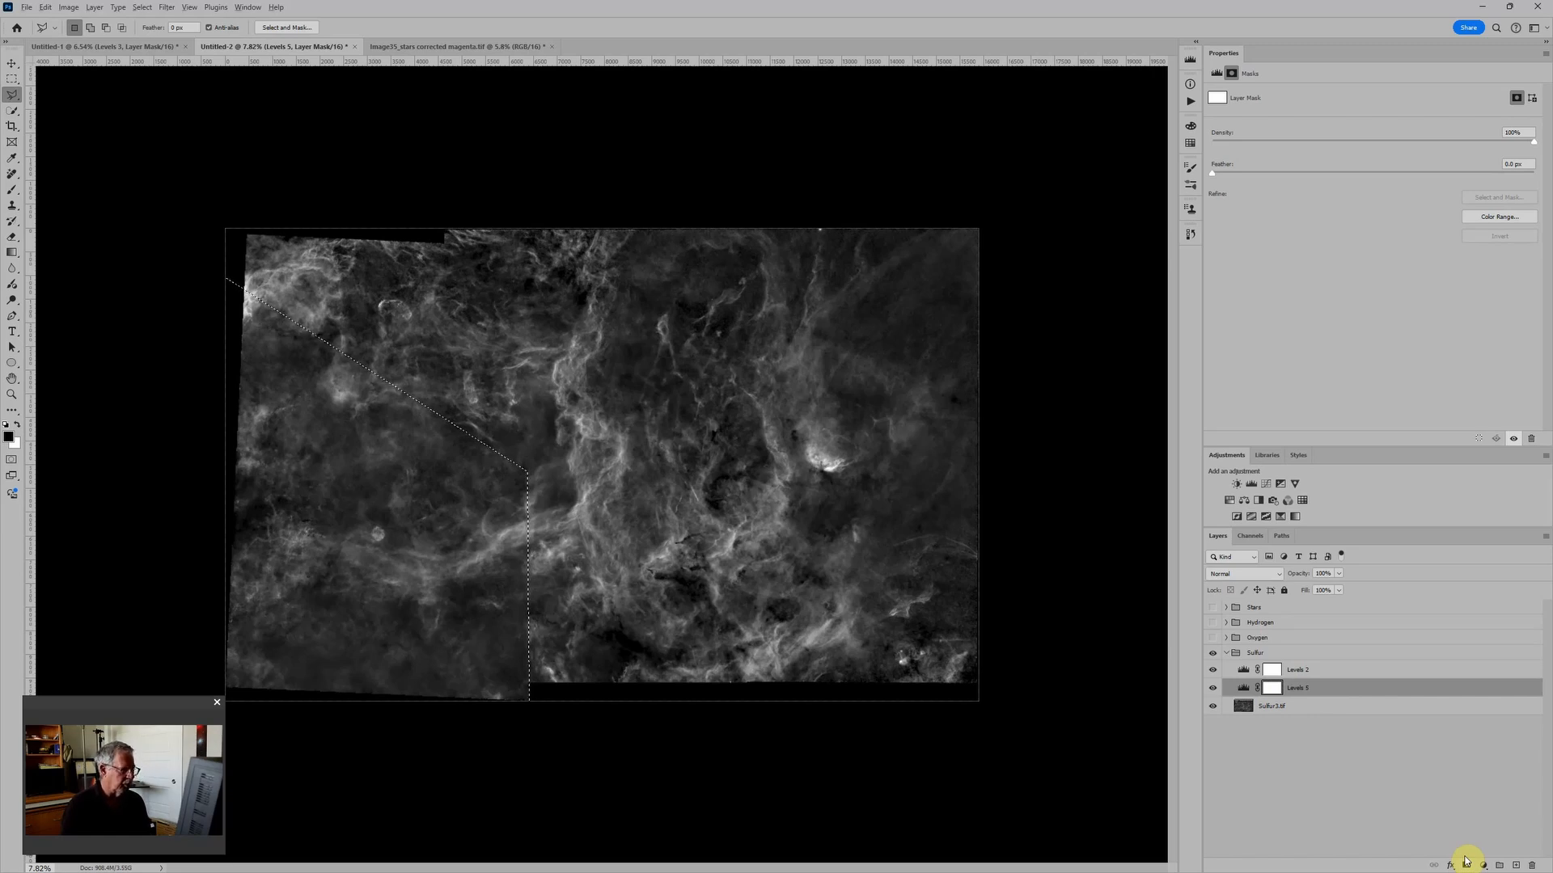
Fill the selected area of the Levels mask with black, deselect, and invert the mask to limit the adjustment to that panel
{"action": "key", "text": "alt+BackSpace"}
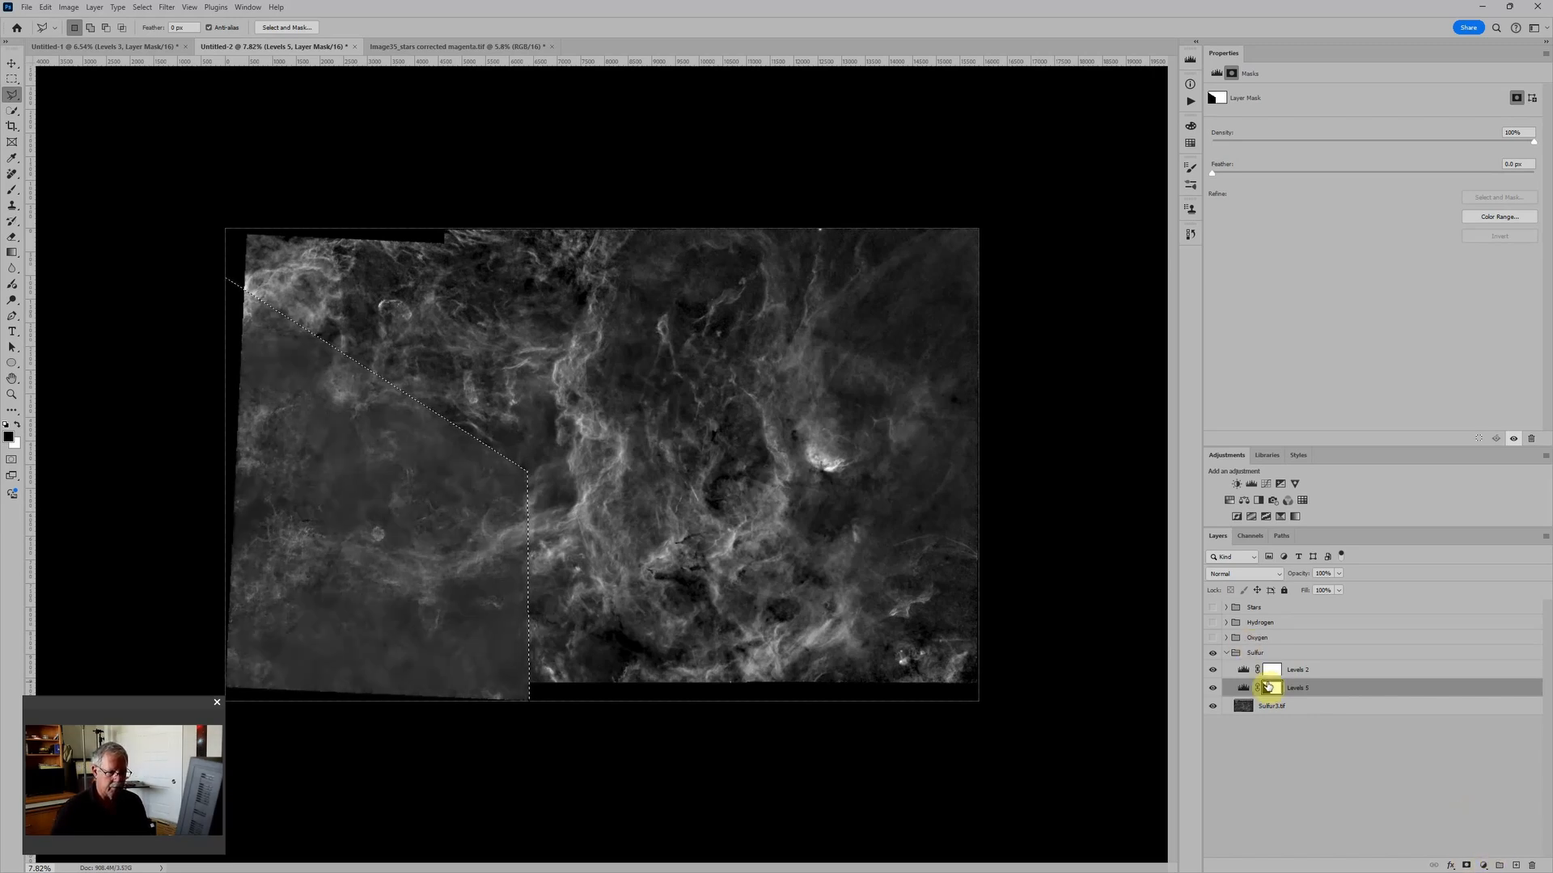
{"action": "key", "text": "ctrl+d"}
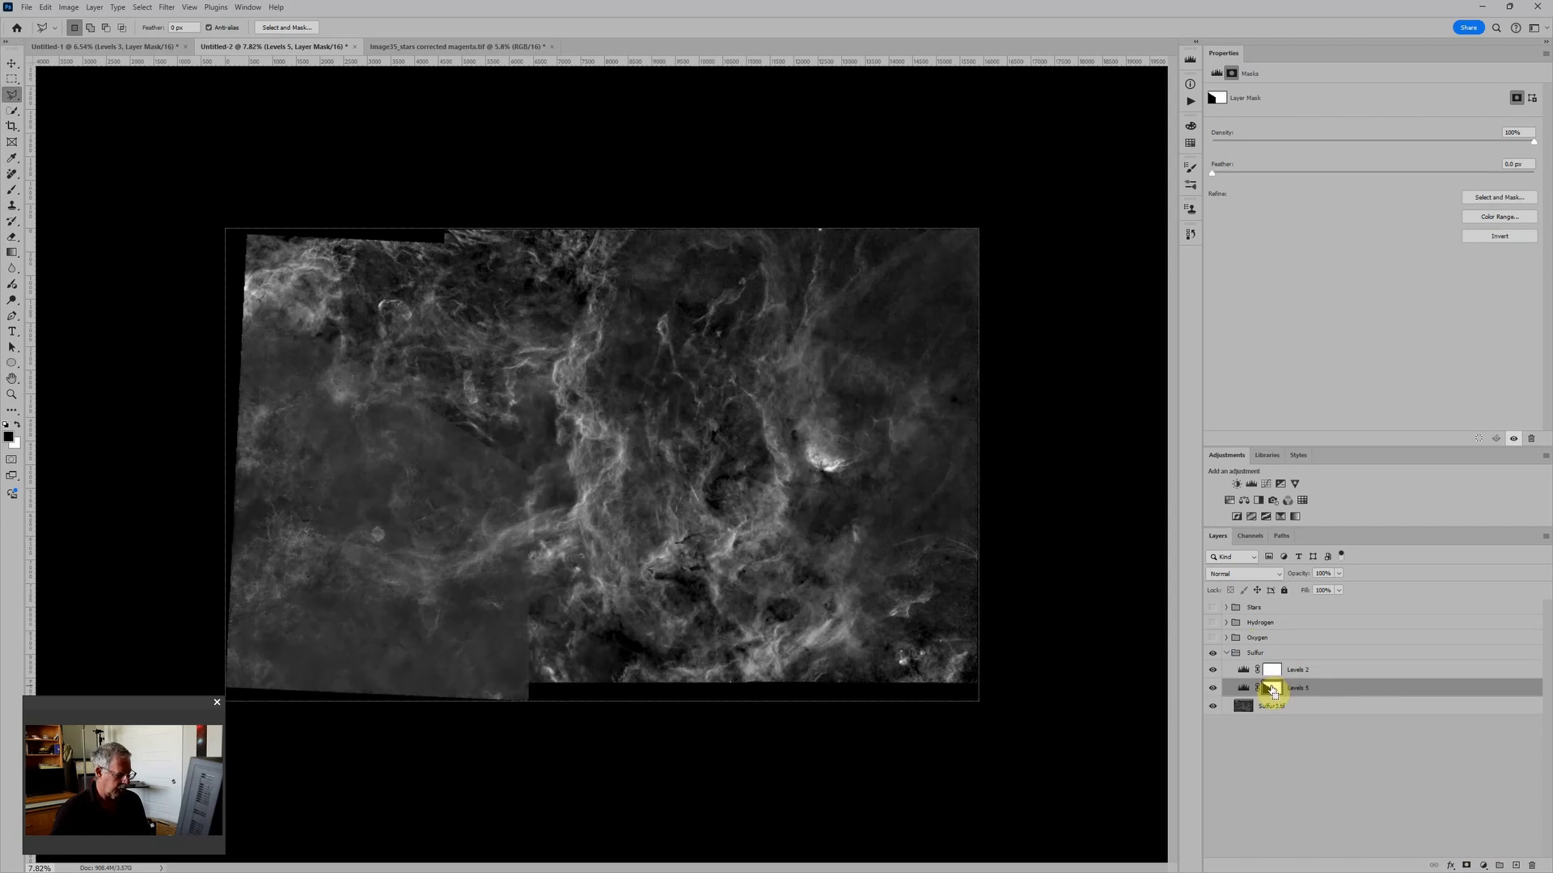
{"action": "key", "text": "ctrl+i"}
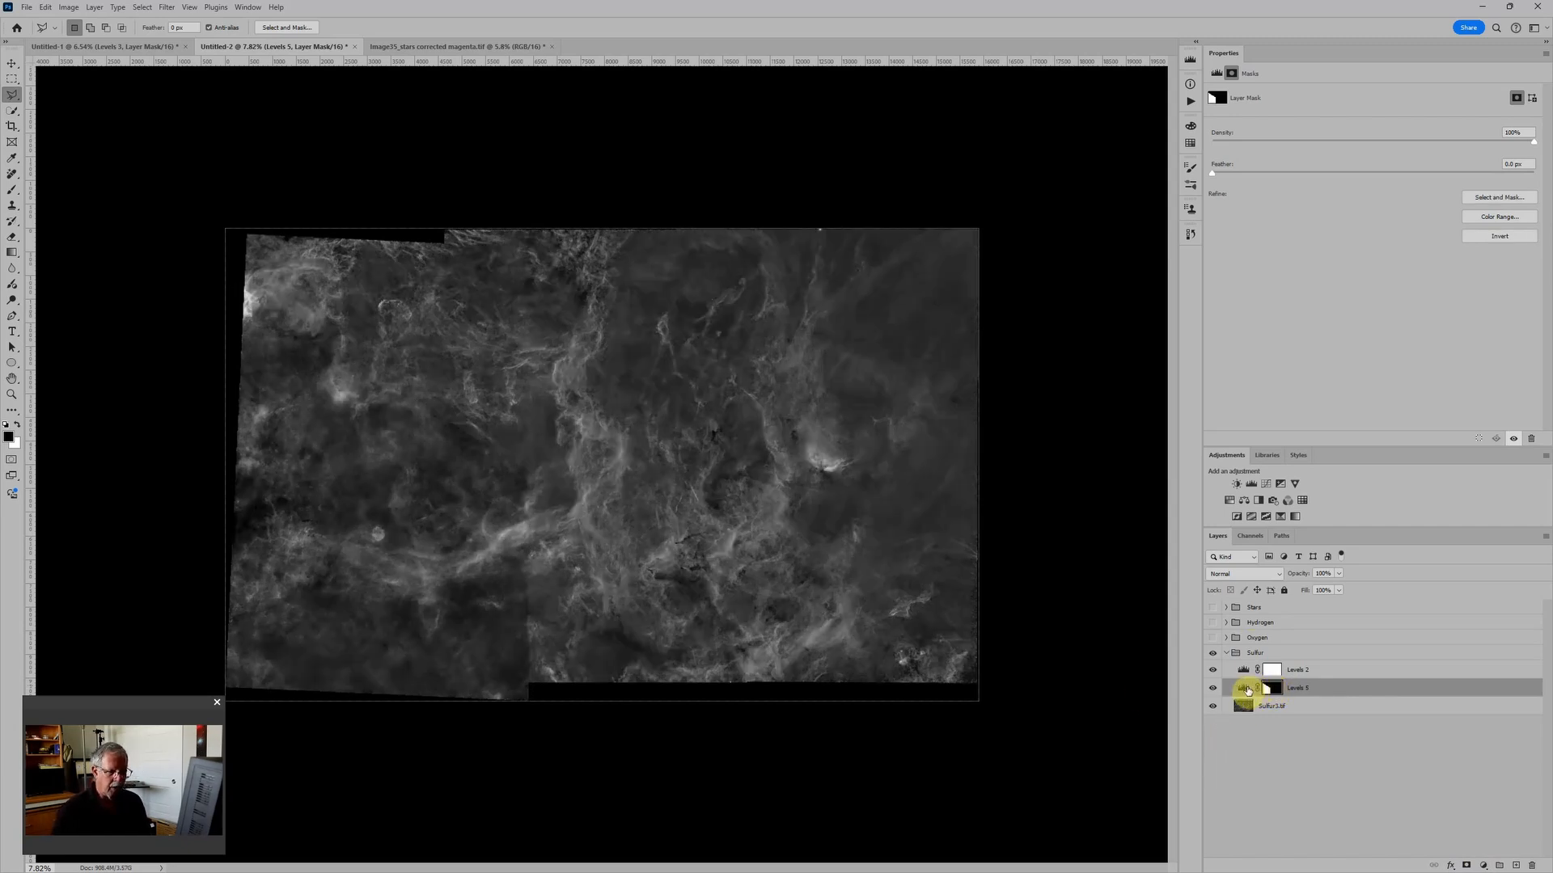
Match the masked panel to its surroundings by setting the Levels input black to 15 and input white to 166, fine-tuning the midtones
{"action": "left_click", "coordinate": [1242, 689]}
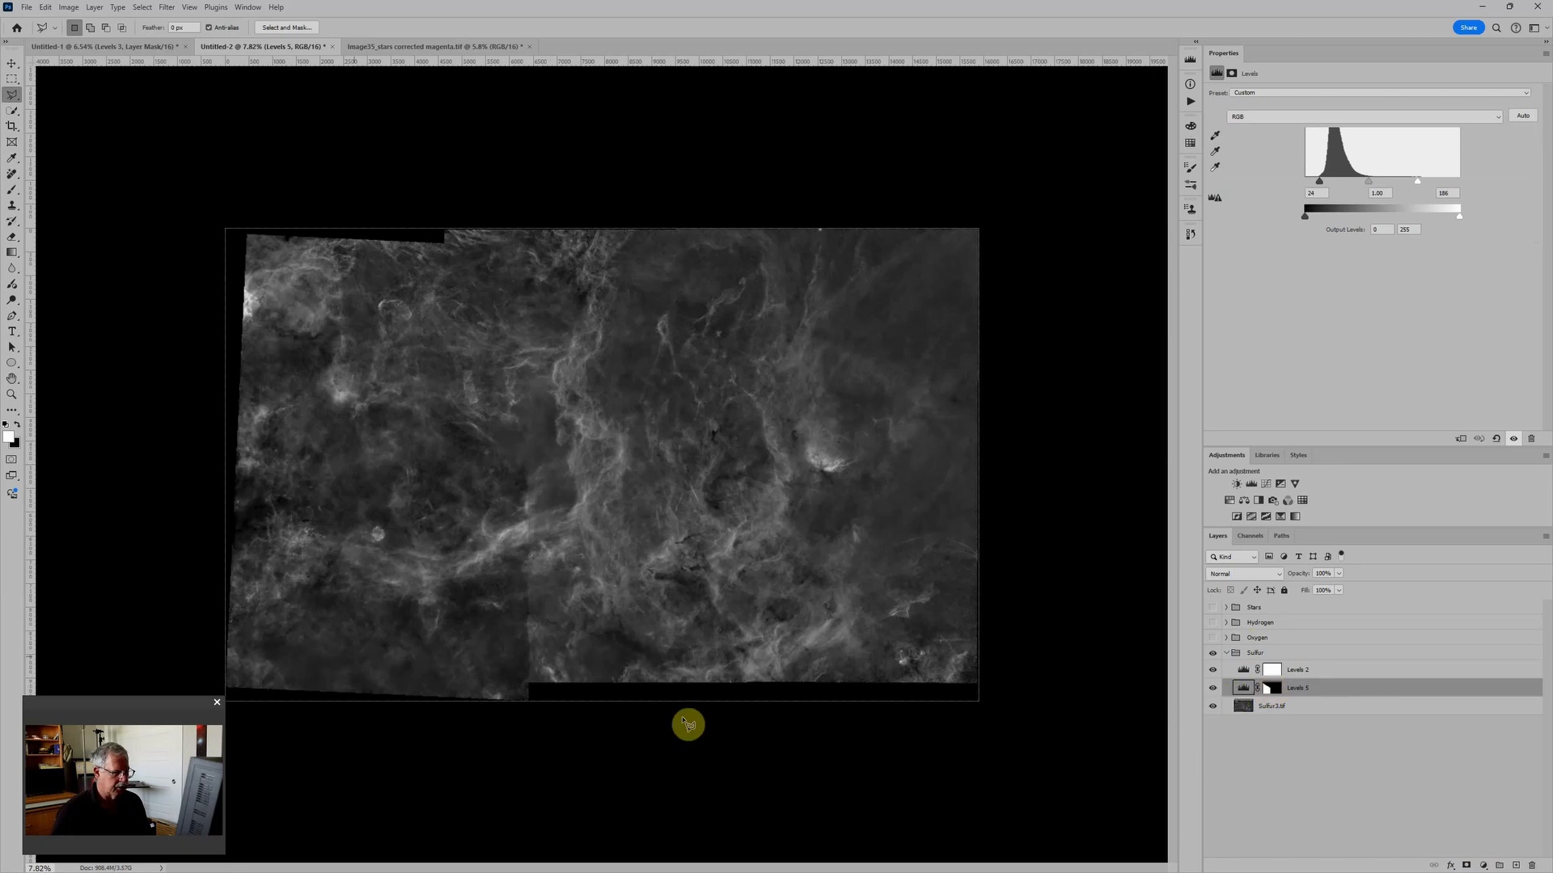
{"action": "scroll", "coordinate": [430, 659], "scroll_direction": "up", "scroll_amount": 3}
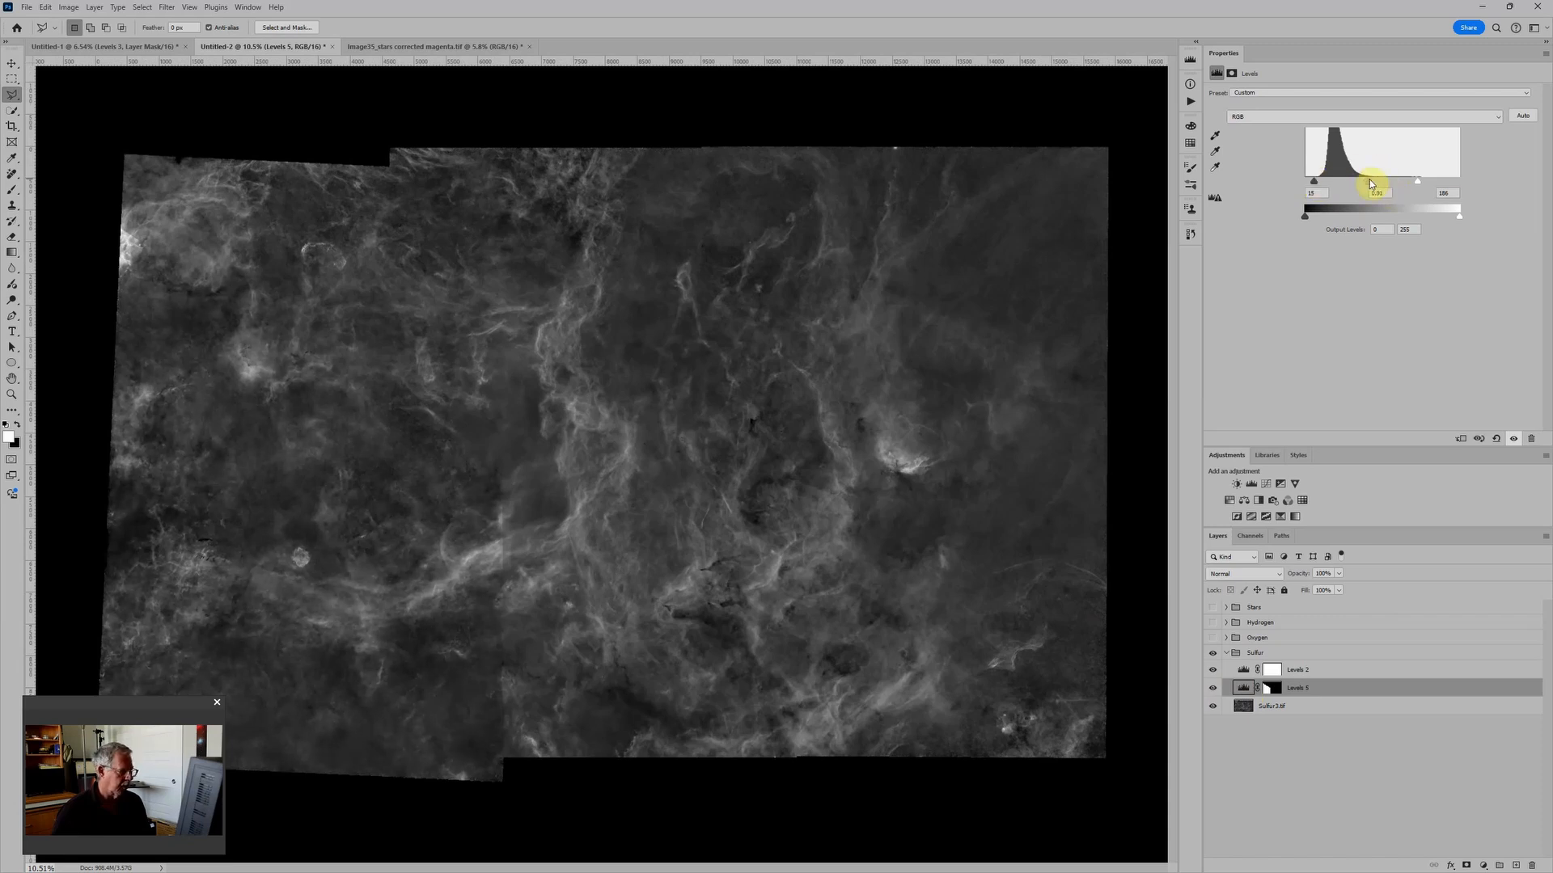
{"action": "left_click_drag", "start_coordinate": [1371, 184], "coordinate": [1368, 184]}
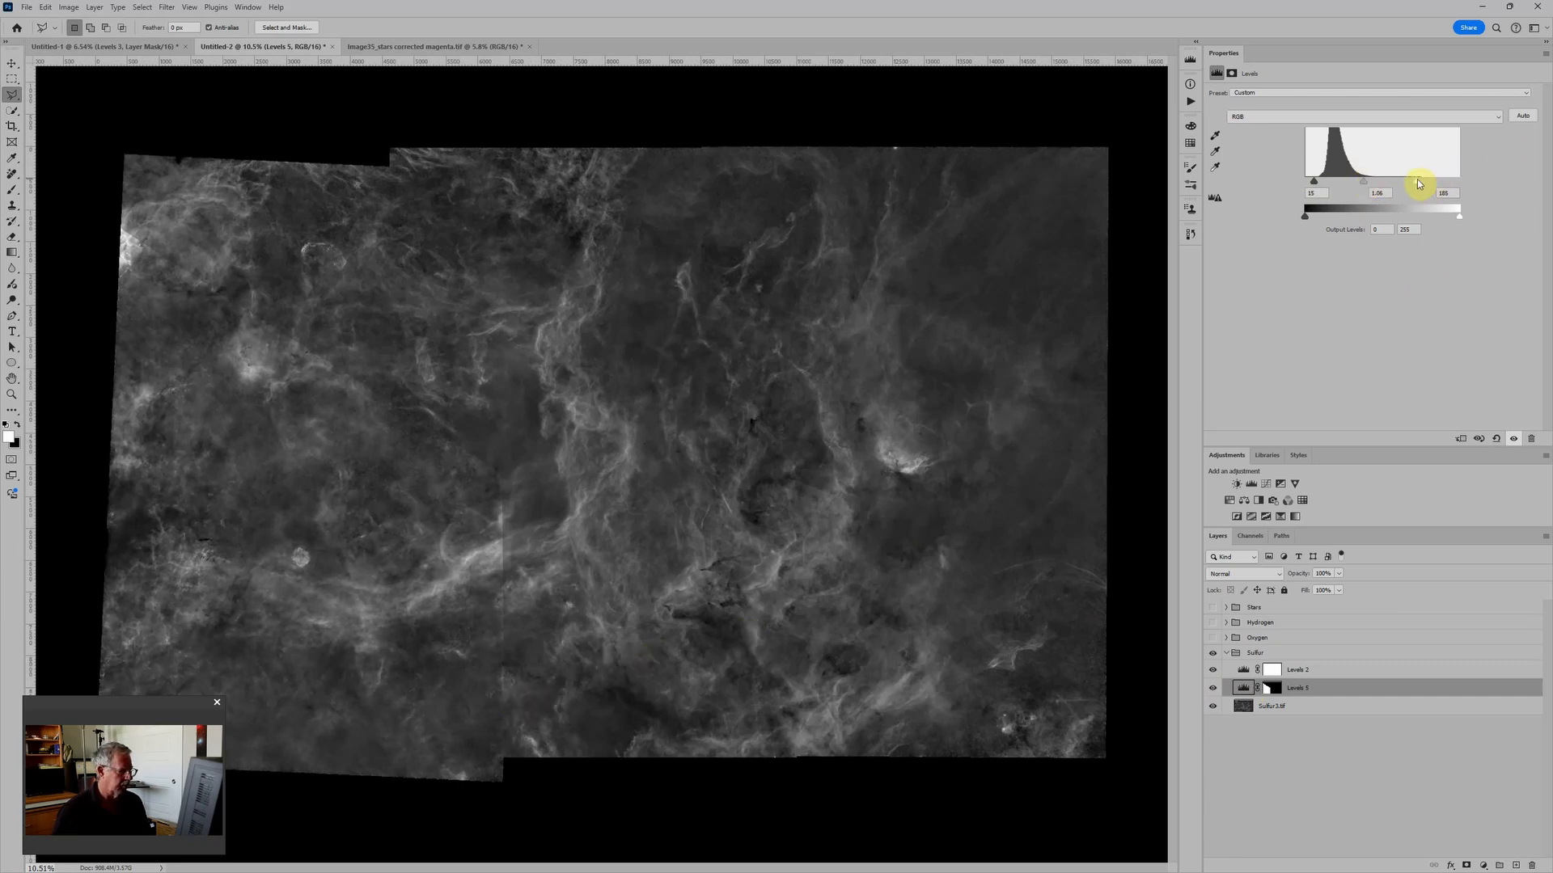
{"action": "left_click_drag", "start_coordinate": [1412, 183], "coordinate": [1405, 184]}
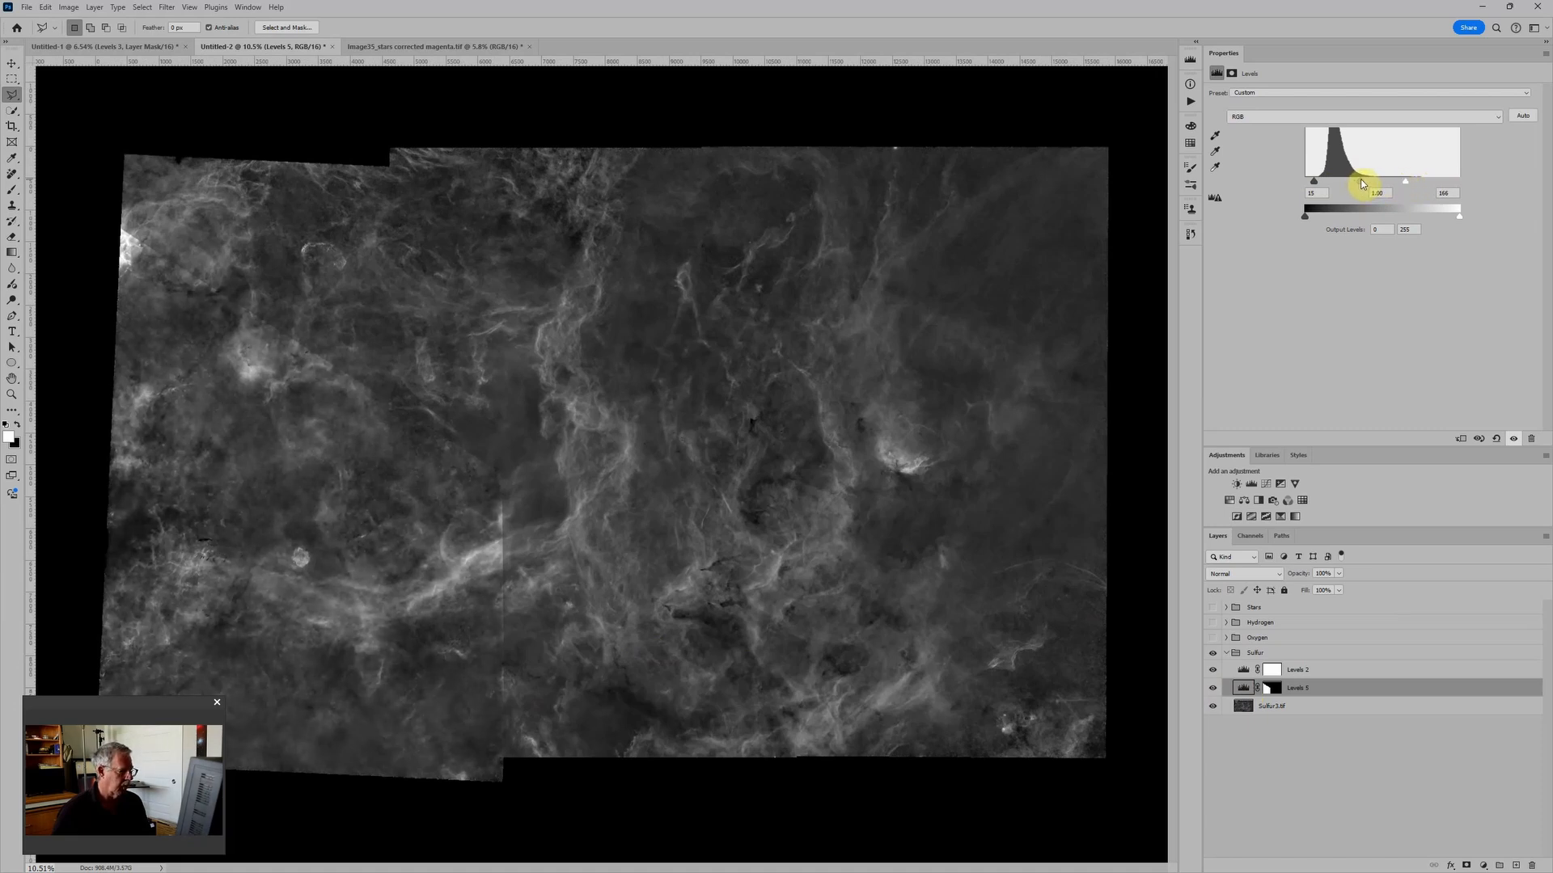
Feather the Levels mask by 9.2 px, inspect the seam, and hide the adjustment to compare the panel without it
{"action": "left_click", "coordinate": [1272, 688]}
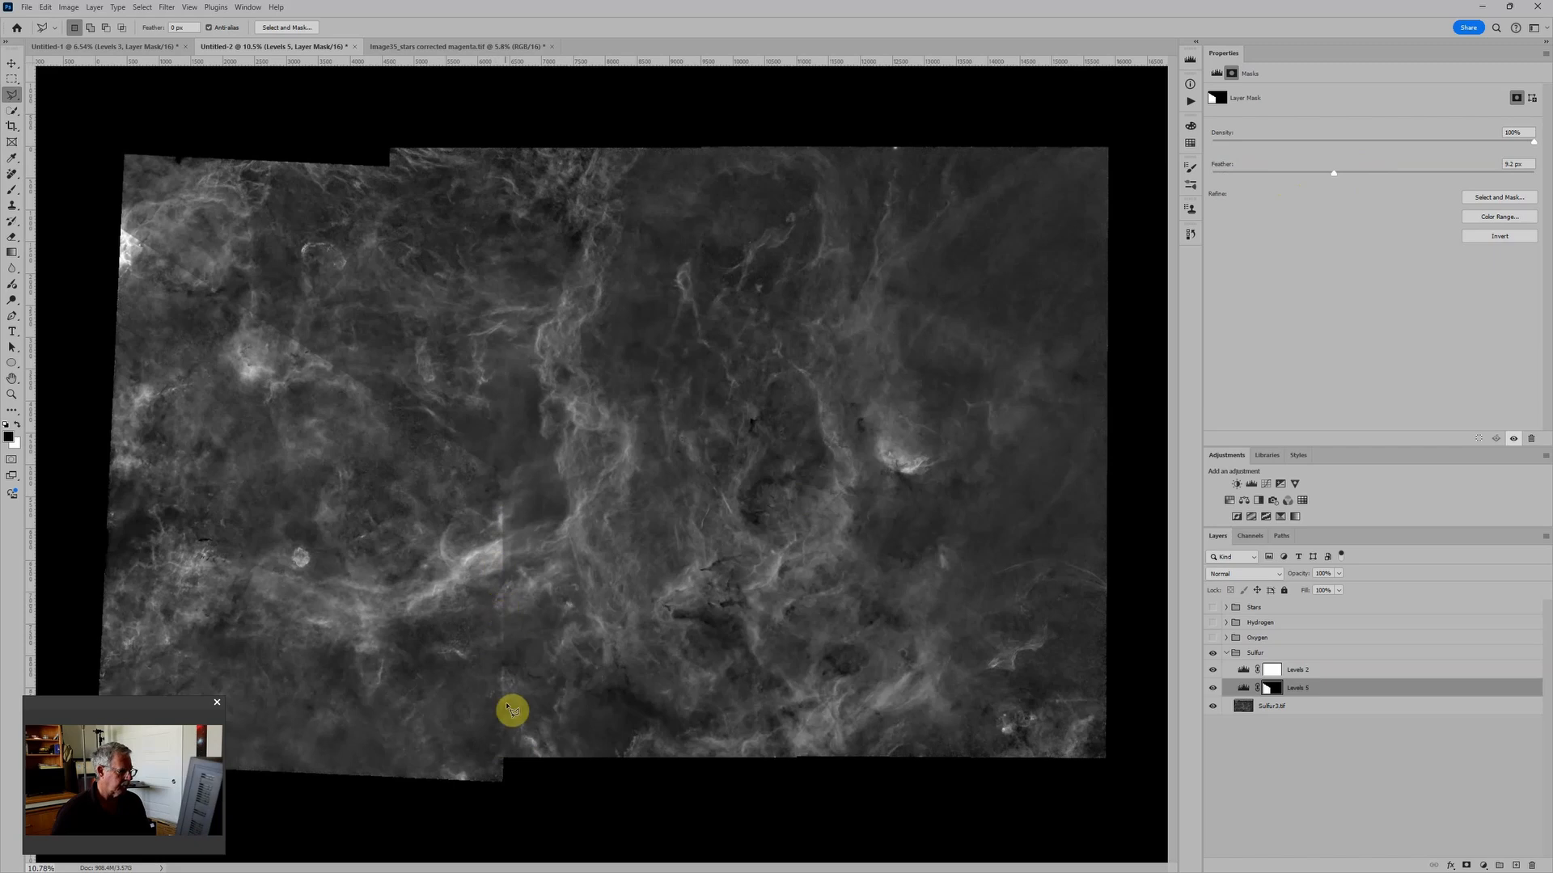
{"action": "scroll", "coordinate": [510, 711], "scroll_direction": "up", "scroll_amount": 1}
{"action": "scroll", "coordinate": [518, 708], "scroll_direction": "up", "scroll_amount": 1}
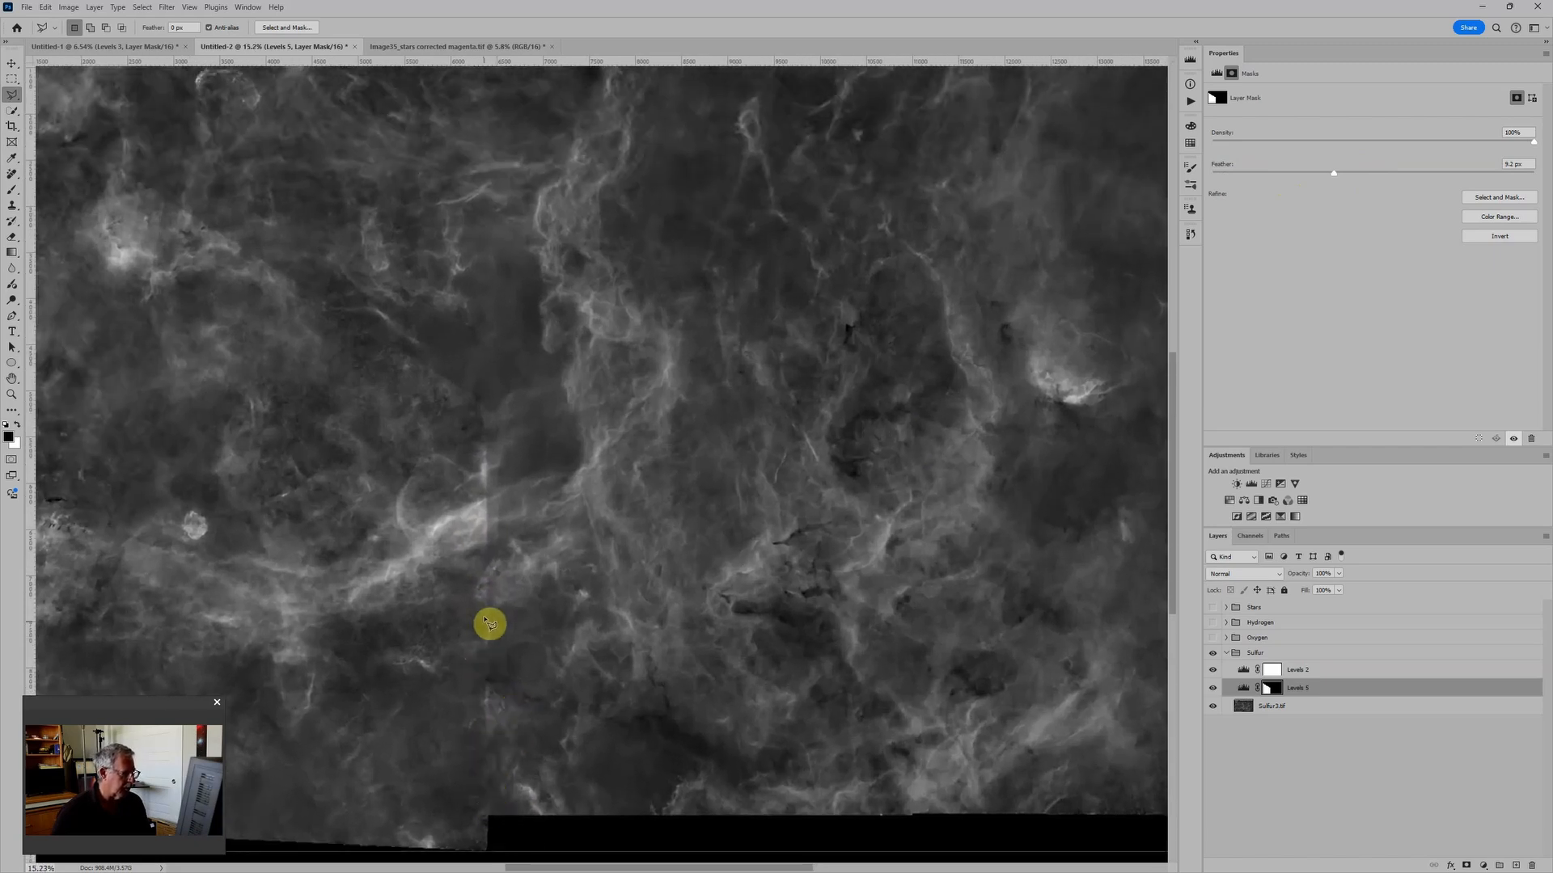
{"action": "scroll", "coordinate": [505, 627], "scroll_direction": "down", "scroll_amount": 4}
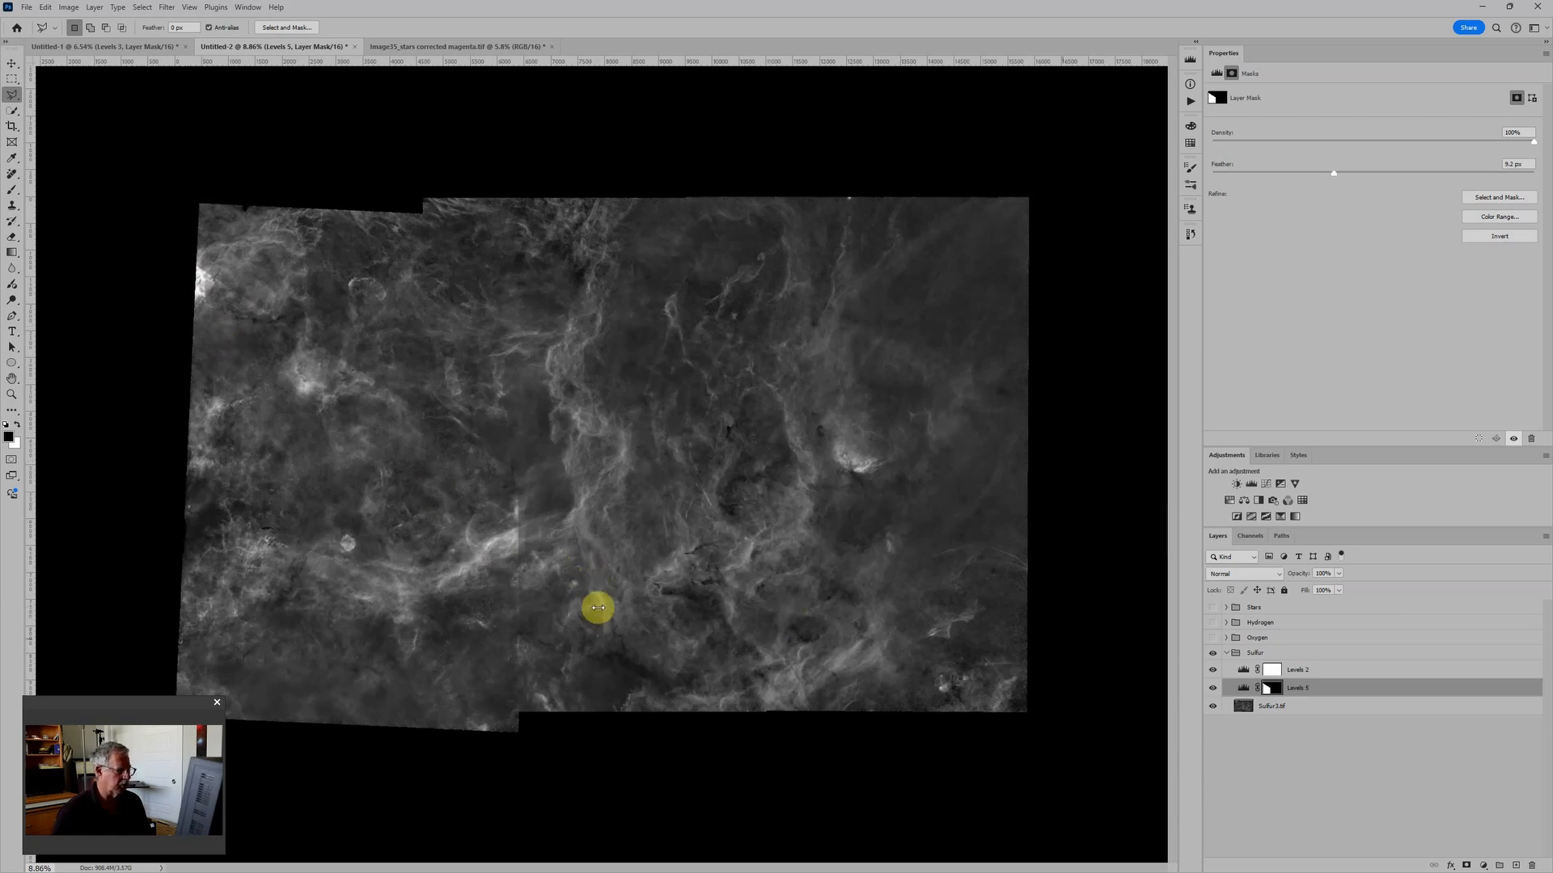
{"action": "left_click", "coordinate": [1213, 688]}
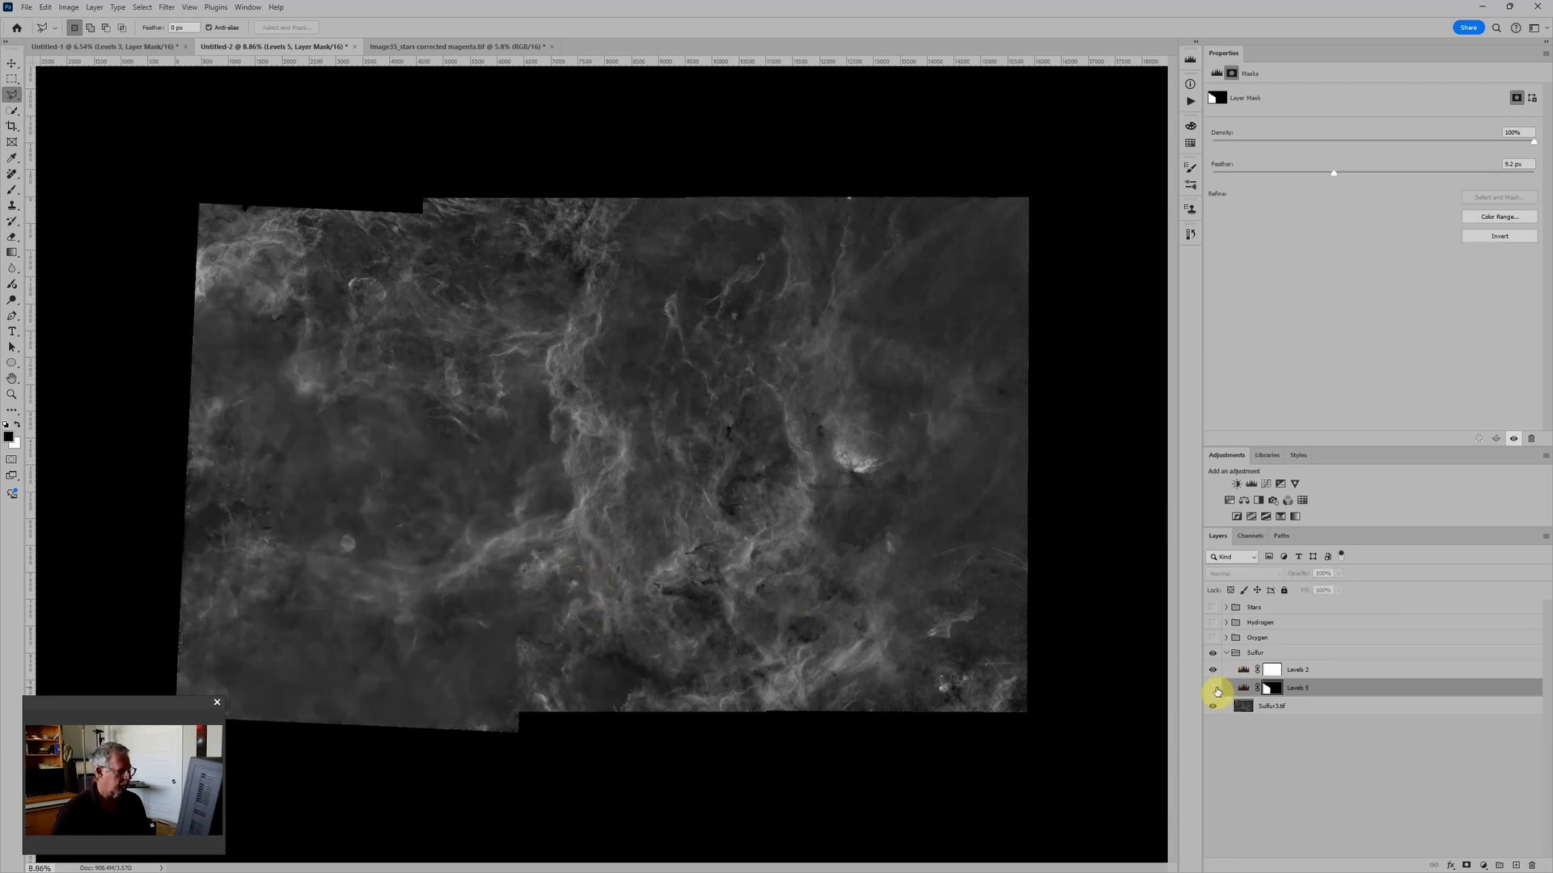
Show the panel's Levels adjustment again, put it in its own group, and add a layer mask to the group
{"action": "left_click", "coordinate": [1213, 689]}
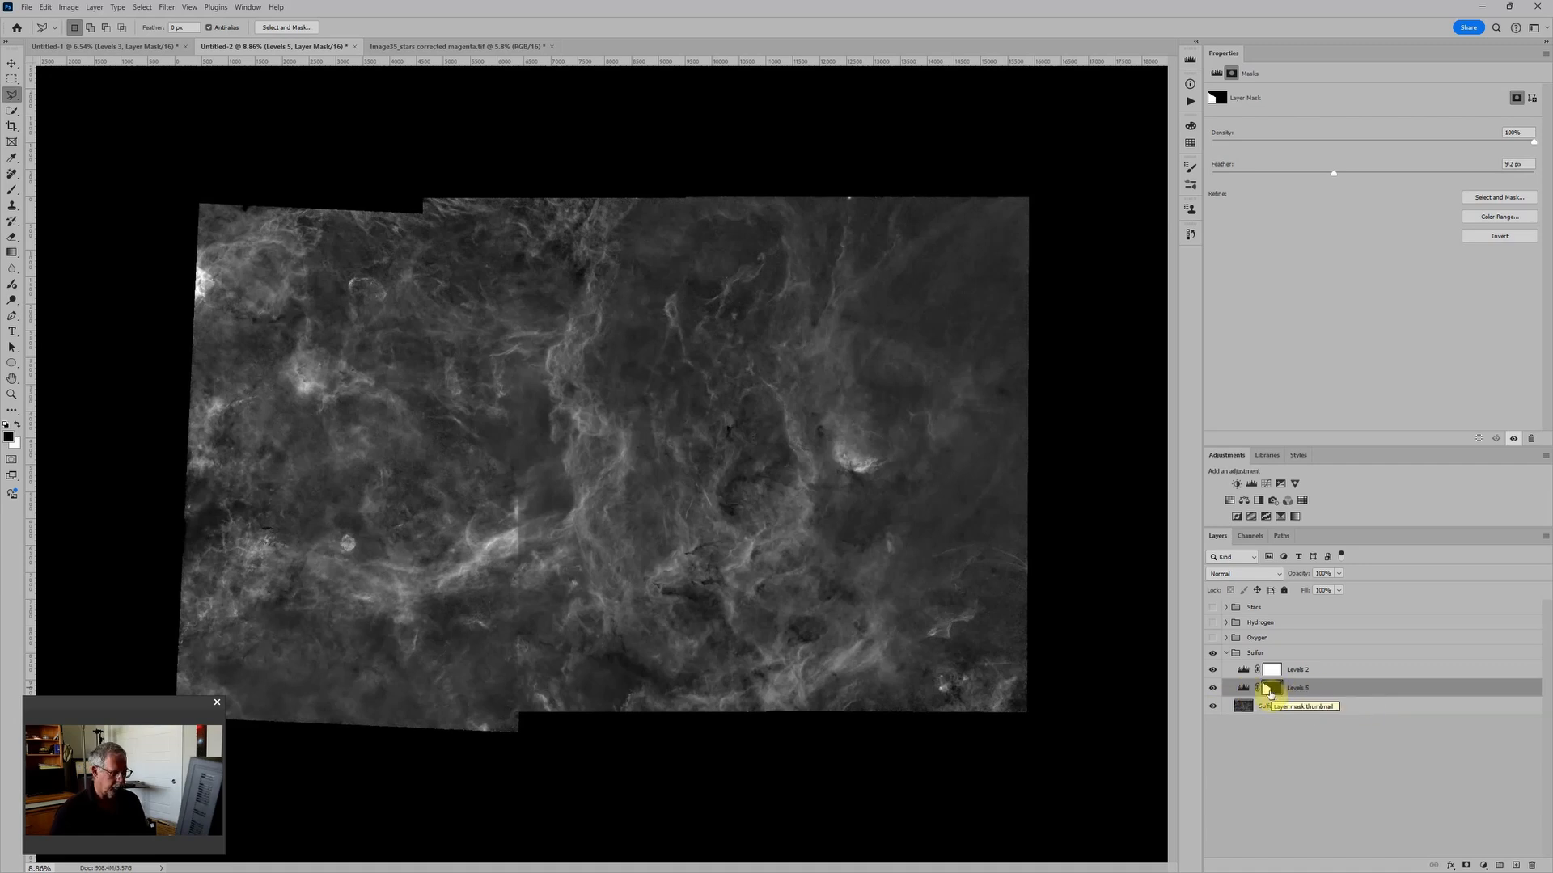
{"action": "key", "text": "ctrl+g"}
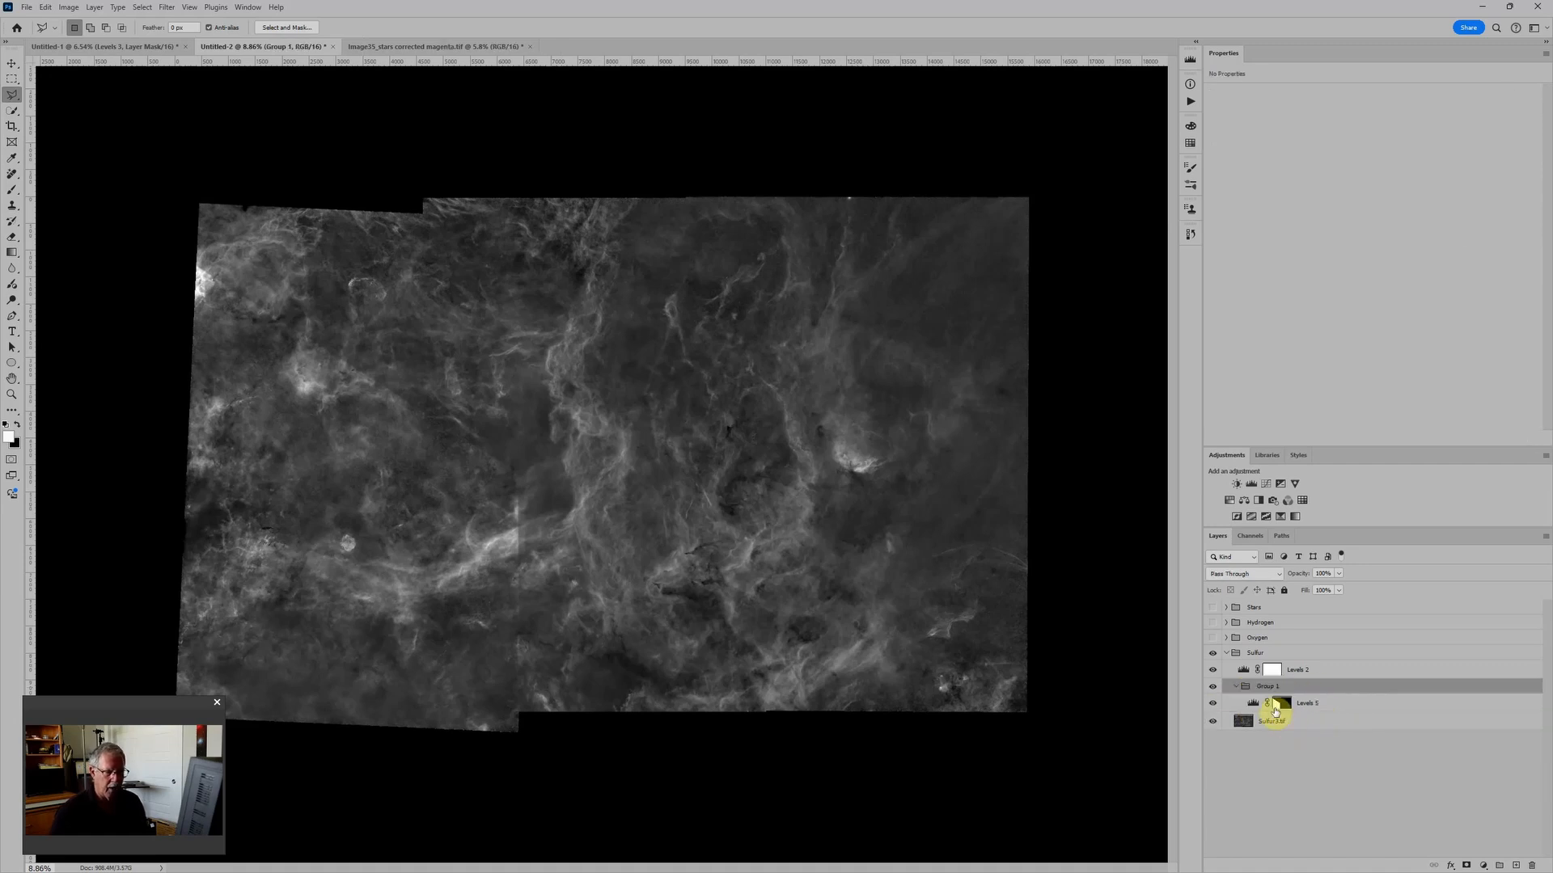
{"action": "left_click", "coordinate": [1465, 866]}
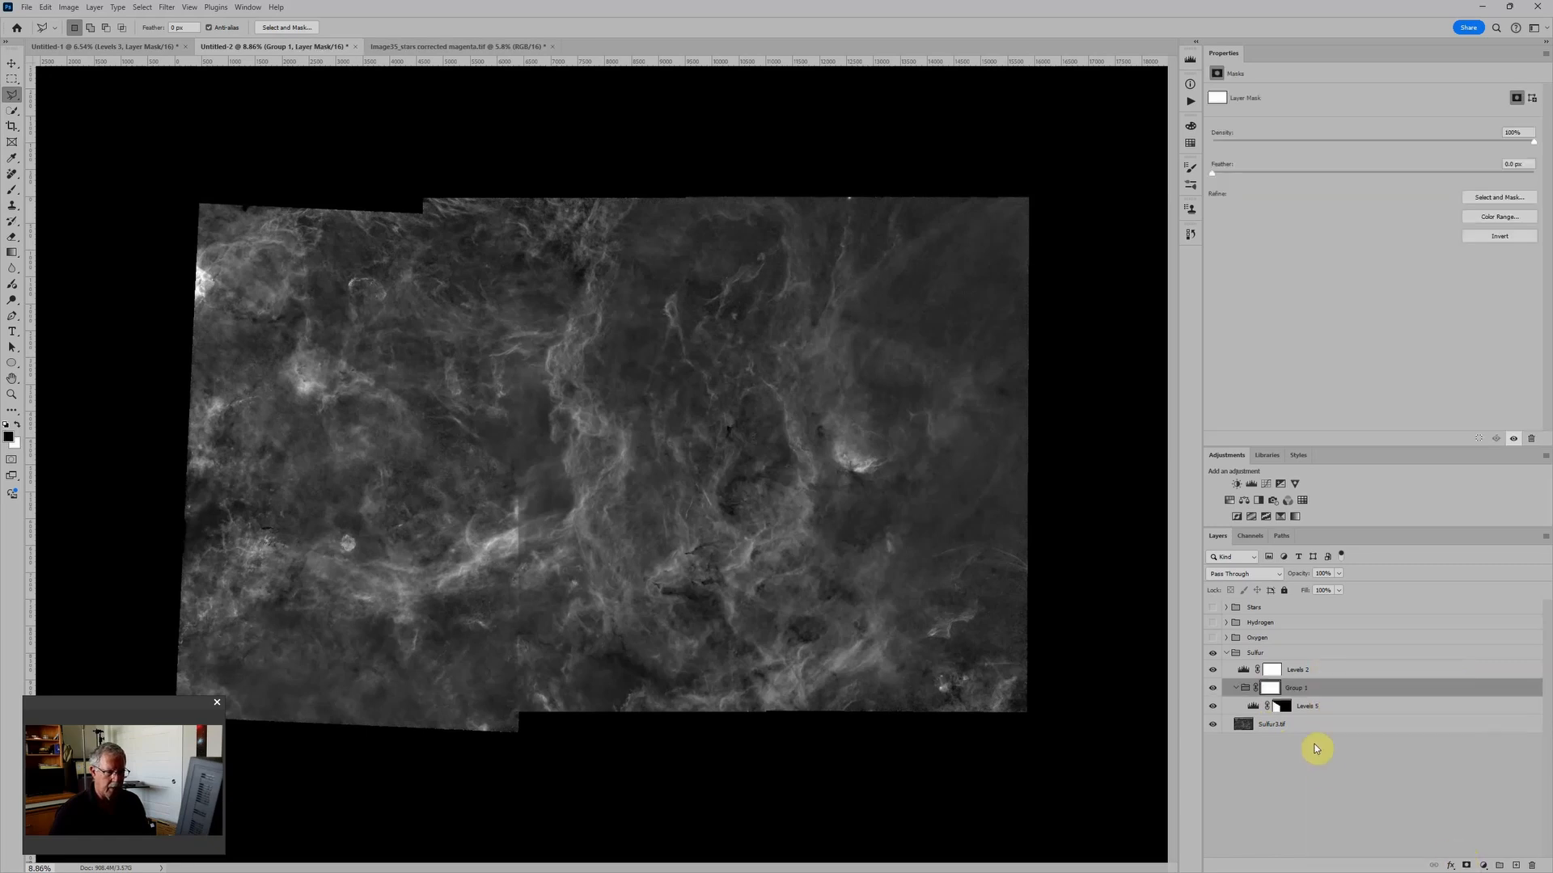
Paint black on the group mask with a very large brush at 100% opacity, covering the bright seam end and the over-brightened panel's upper part
{"action": "key", "text": "b"}
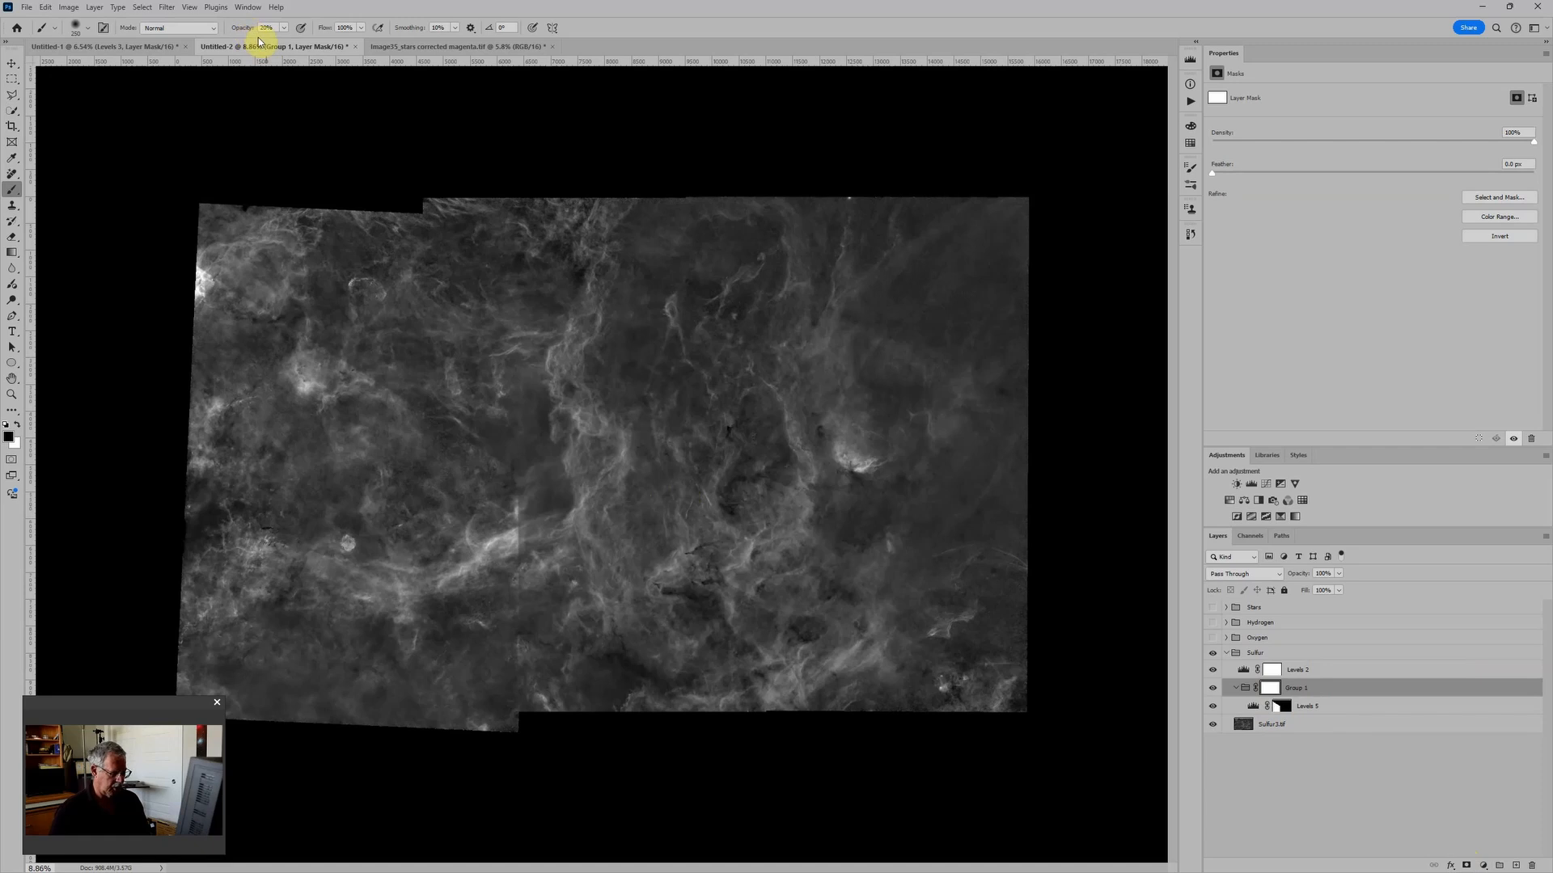
{"action": "key", "text": "0"}
{"action": "key", "text": "bracketright"}
{"action": "key", "text": "bracketright"}
{"action": "key", "text": "bracketright"}
{"action": "key", "text": "bracketright"}
{"action": "key", "text": "bracketright"}
{"action": "key", "text": "bracketright"}
{"action": "key", "text": "bracketright"}
{"action": "key", "text": "bracketright"}
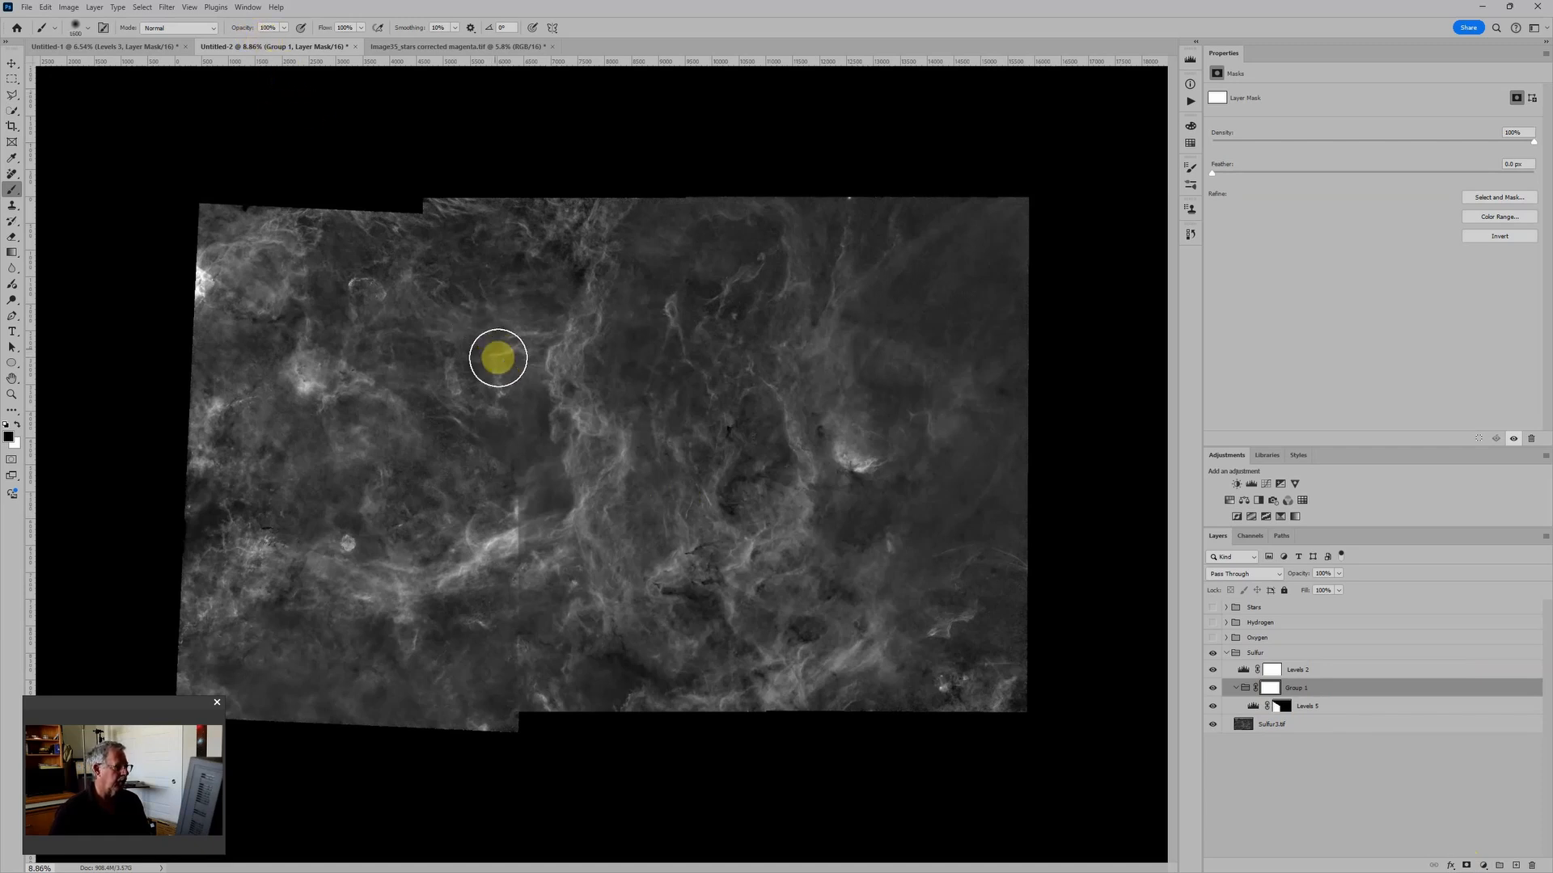
{"action": "key", "text": "bracketright"}
{"action": "key", "text": "bracketright"}
{"action": "key", "text": "bracketright"}
{"action": "key", "text": "bracketright"}
{"action": "key", "text": "bracketright"}
{"action": "key", "text": "bracketright"}
{"action": "key", "text": "bracketright"}
{"action": "key", "text": "bracketright"}
{"action": "key", "text": "bracketright"}
{"action": "key", "text": "bracketright"}
{"action": "key", "text": "bracketright"}
{"action": "key", "text": "bracketright"}
{"action": "key", "text": "bracketright"}
{"action": "key", "text": "bracketright"}
{"action": "key", "text": "bracketright"}
{"action": "key", "text": "bracketright"}
{"action": "key", "text": "bracketright"}
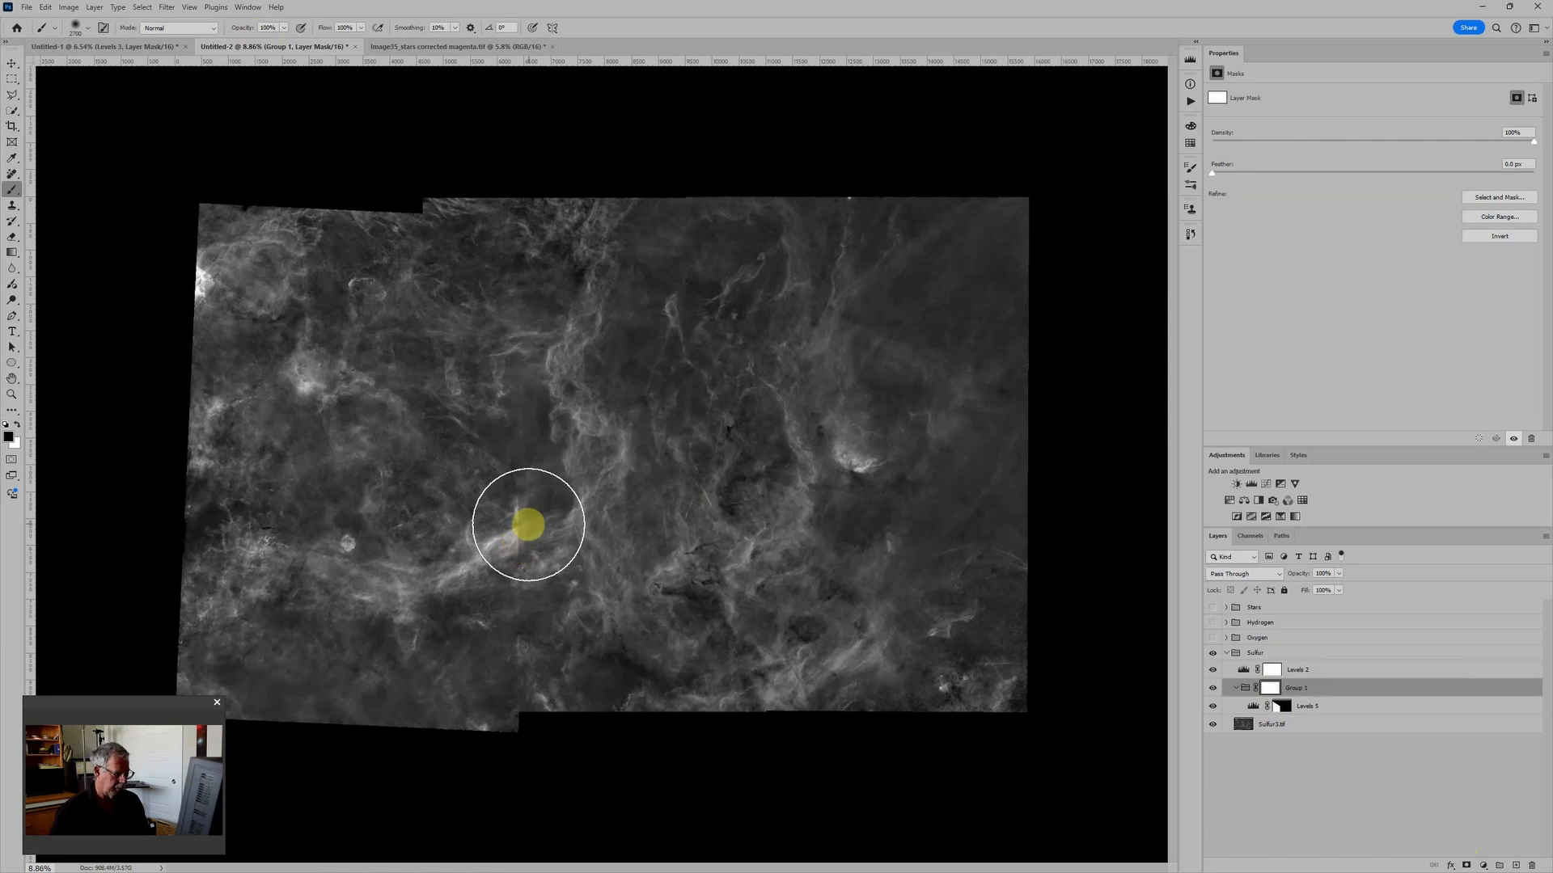
{"action": "key", "text": "bracketleft"}
{"action": "key", "text": "bracketleft"}
{"action": "key", "text": "bracketleft"}
{"action": "key", "text": "bracketleft"}
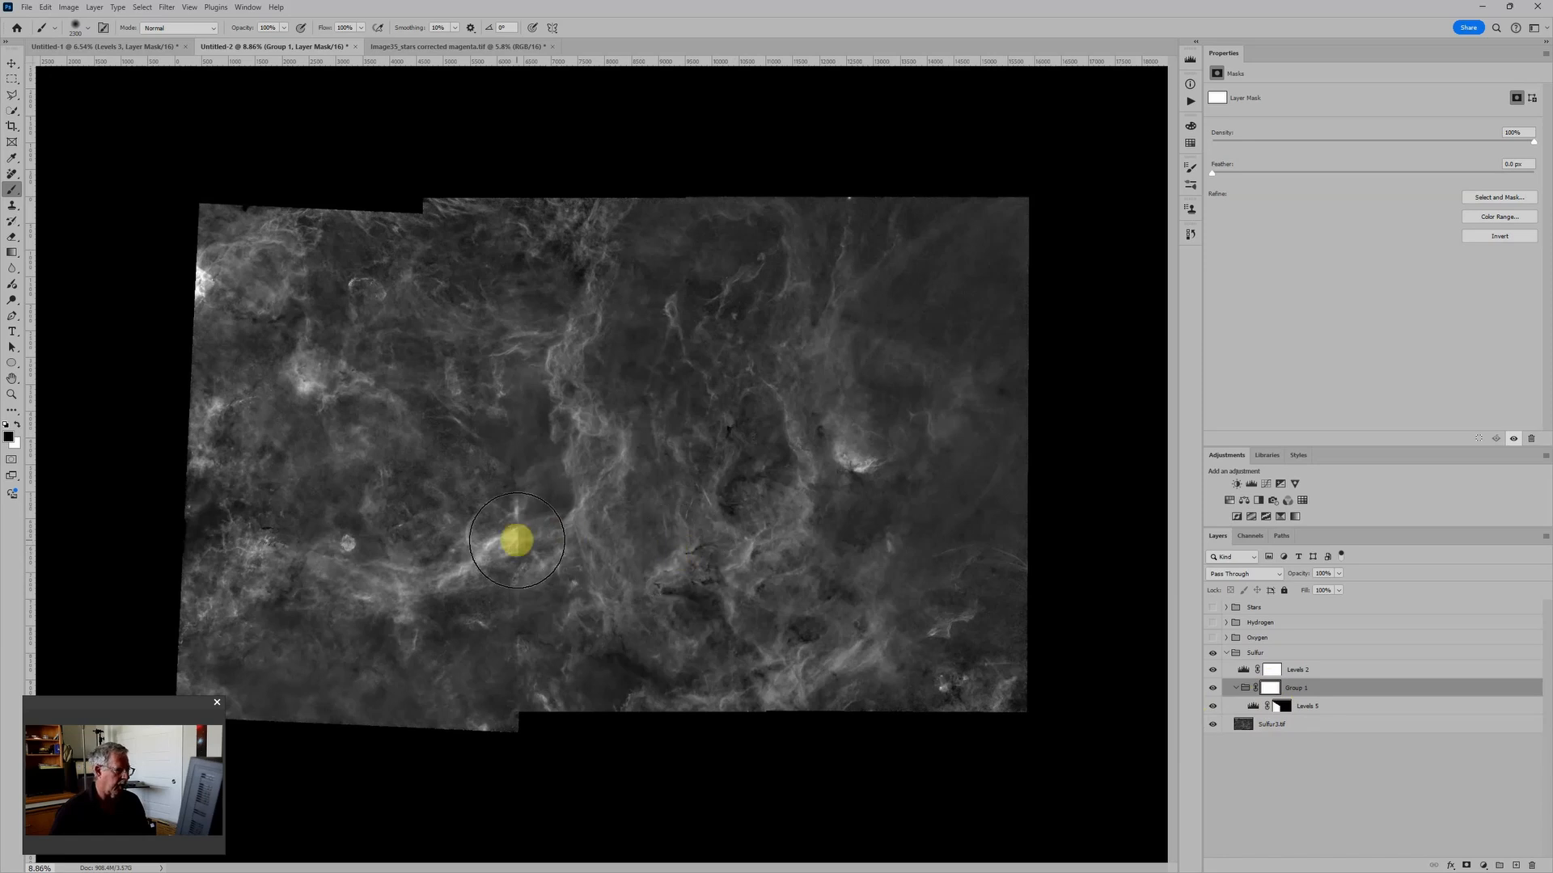
{"action": "mouse_move", "coordinate": [516, 541]}
{"action": "left_mouse_down"}
{"action": "mouse_move", "coordinate": [515, 503]}
{"action": "mouse_move", "coordinate": [517, 564]}
{"action": "mouse_move", "coordinate": [512, 524]}
{"action": "left_mouse_up"}
{"action": "mouse_move", "coordinate": [428, 437]}
{"action": "left_mouse_down"}
{"action": "mouse_move", "coordinate": [181, 279]}
{"action": "mouse_move", "coordinate": [341, 412]}
{"action": "mouse_move", "coordinate": [353, 450]}
{"action": "mouse_move", "coordinate": [247, 460]}
{"action": "mouse_move", "coordinate": [371, 466]}
{"action": "mouse_move", "coordinate": [331, 503]}
{"action": "left_mouse_up"}
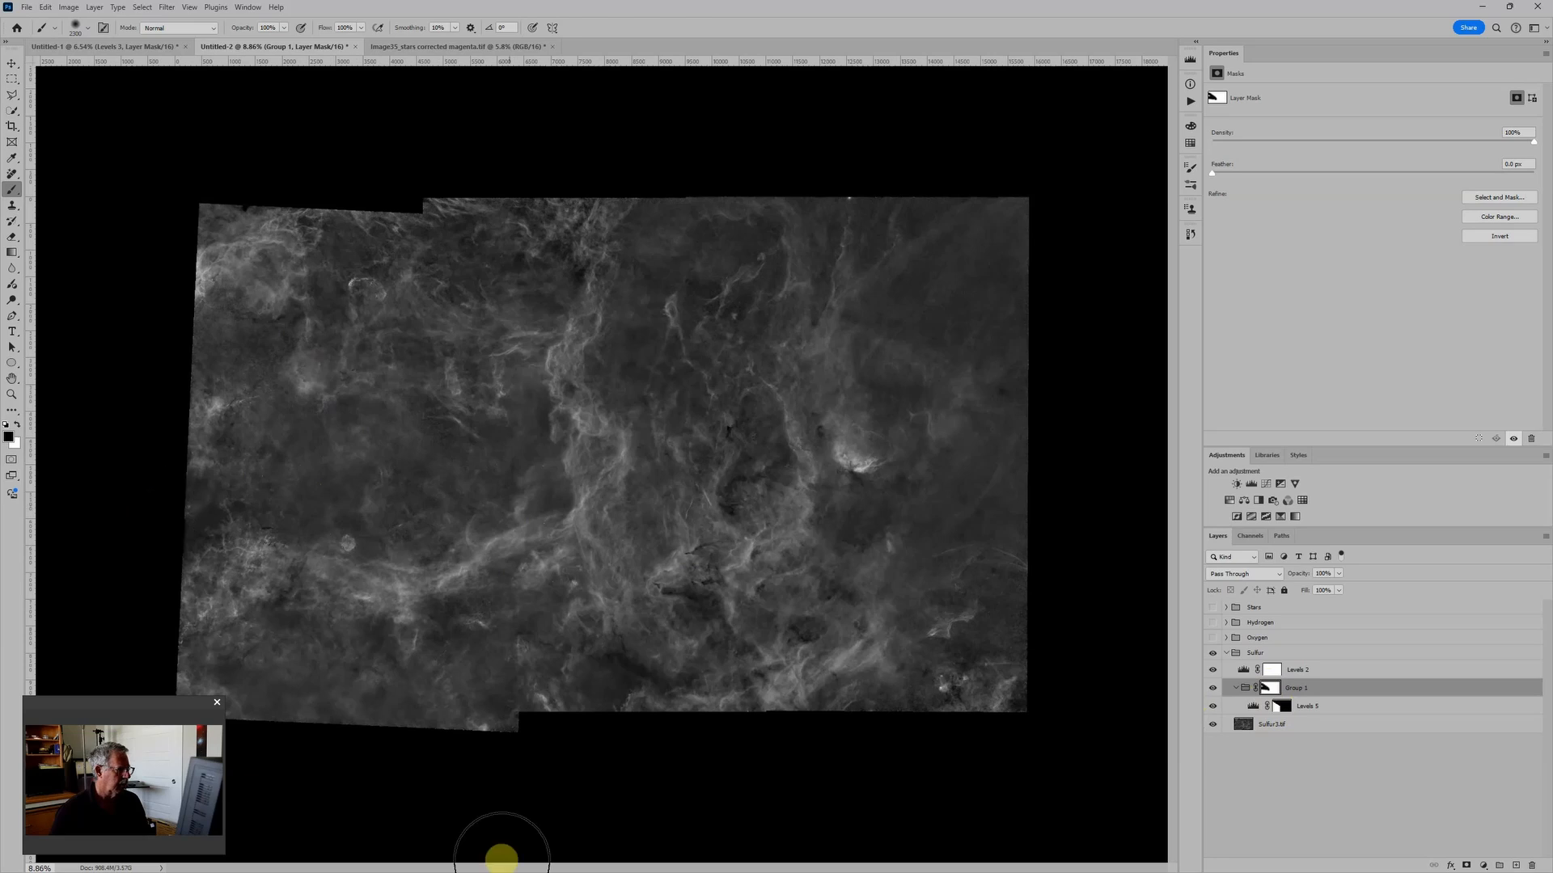
View the group mask on its own, paint the white gap at its left edge black, and return to the image
{"action": "scroll", "coordinate": [518, 853], "scroll_direction": "down", "scroll_amount": 2}
{"action": "scroll", "coordinate": [566, 836], "scroll_direction": "up", "scroll_amount": 5}
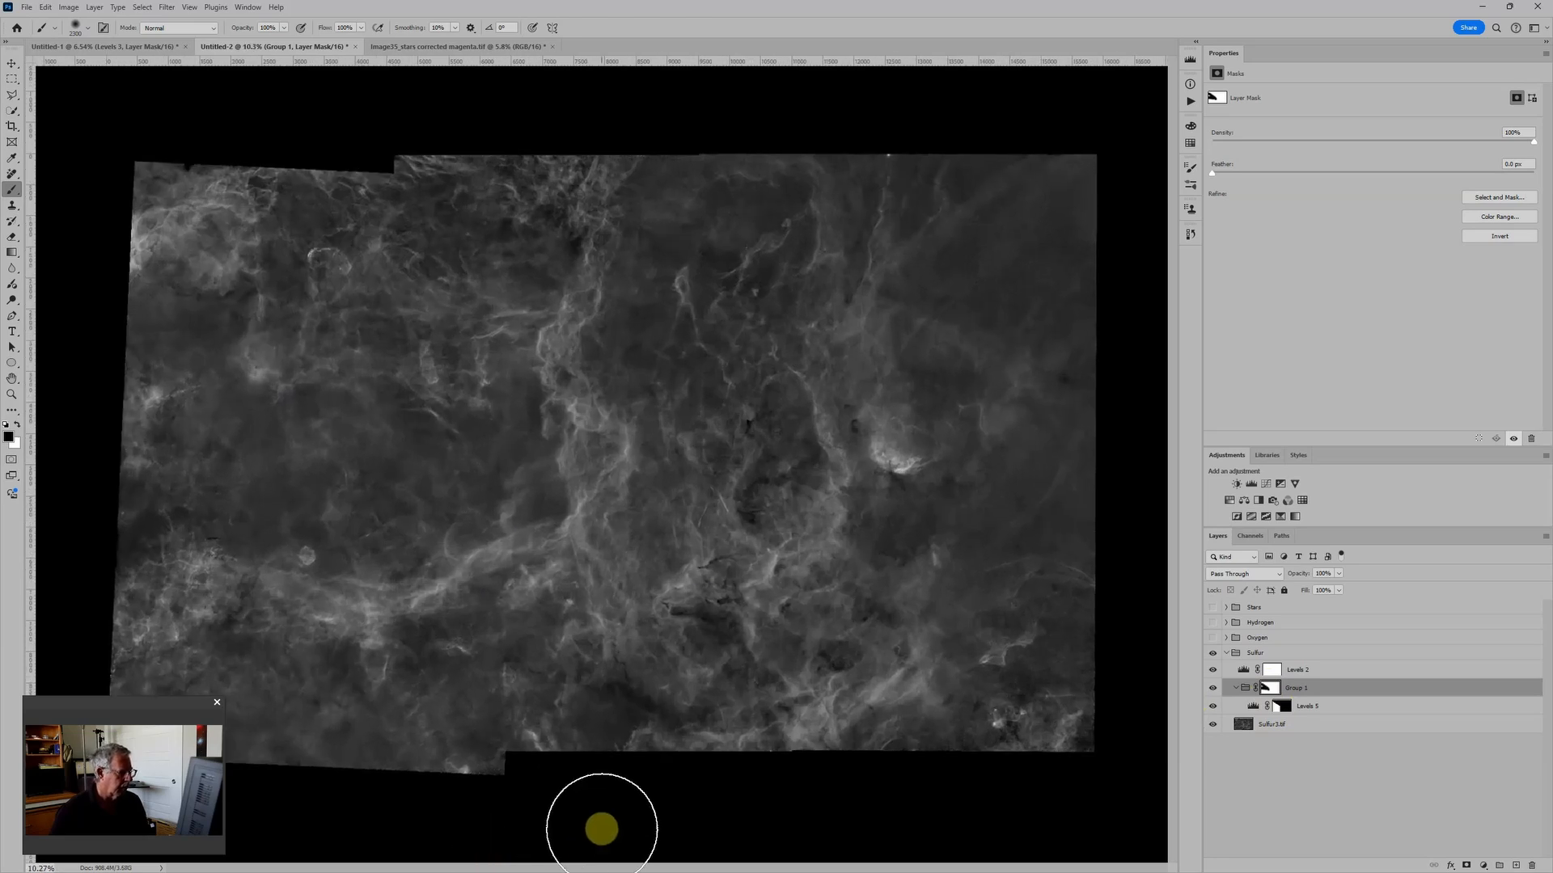
{"action": "scroll", "coordinate": [601, 829], "scroll_direction": "up", "scroll_amount": 1}
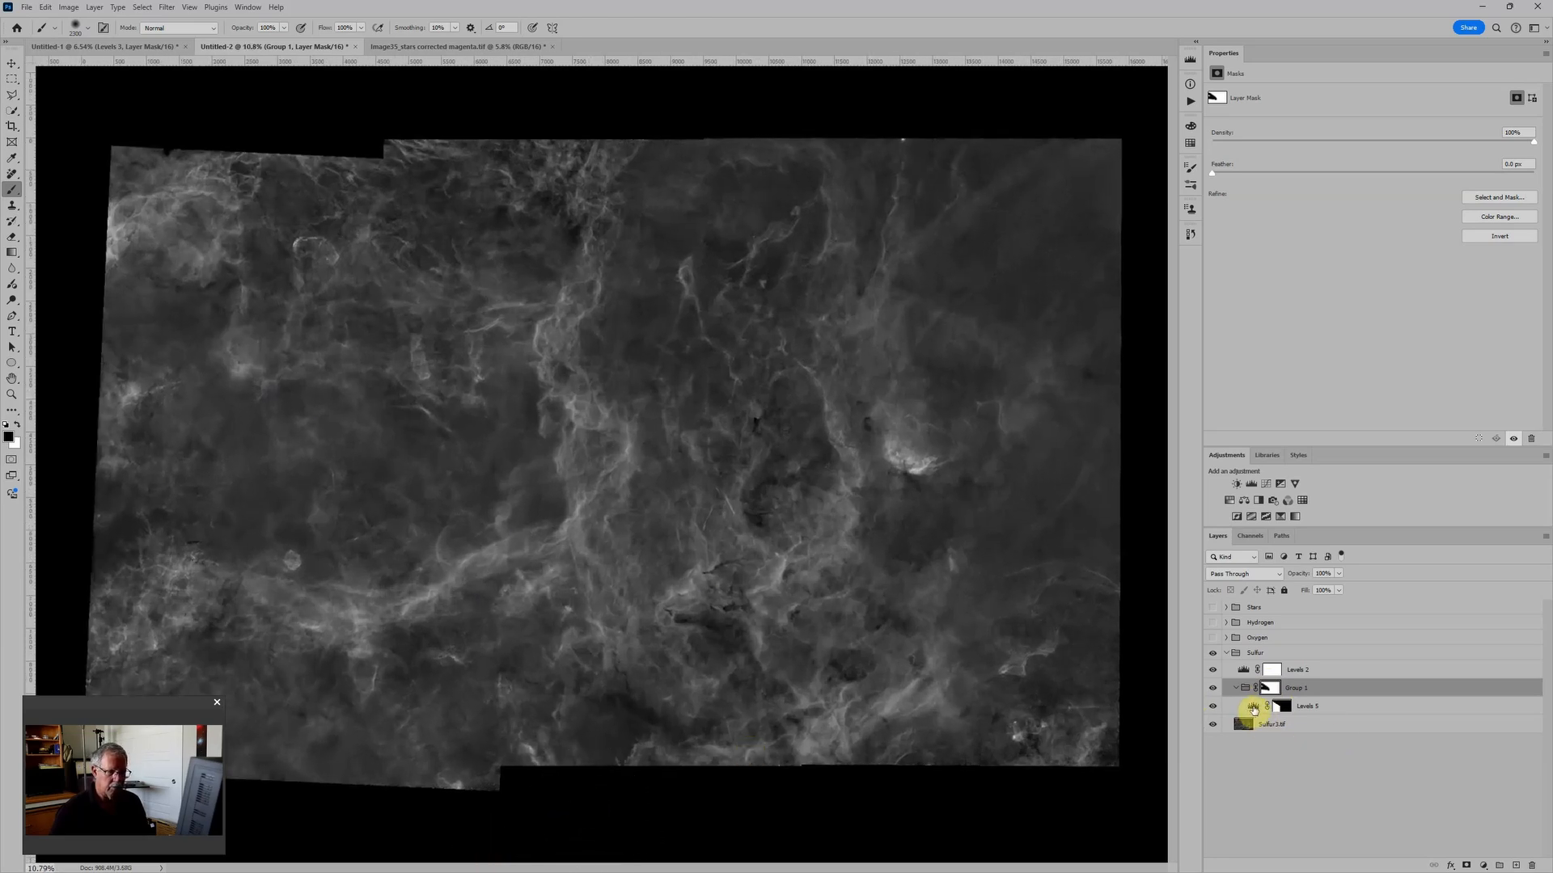
{"action": "left_click", "coordinate": [1255, 709]}
{"action": "left_click", "coordinate": [1270, 689]}
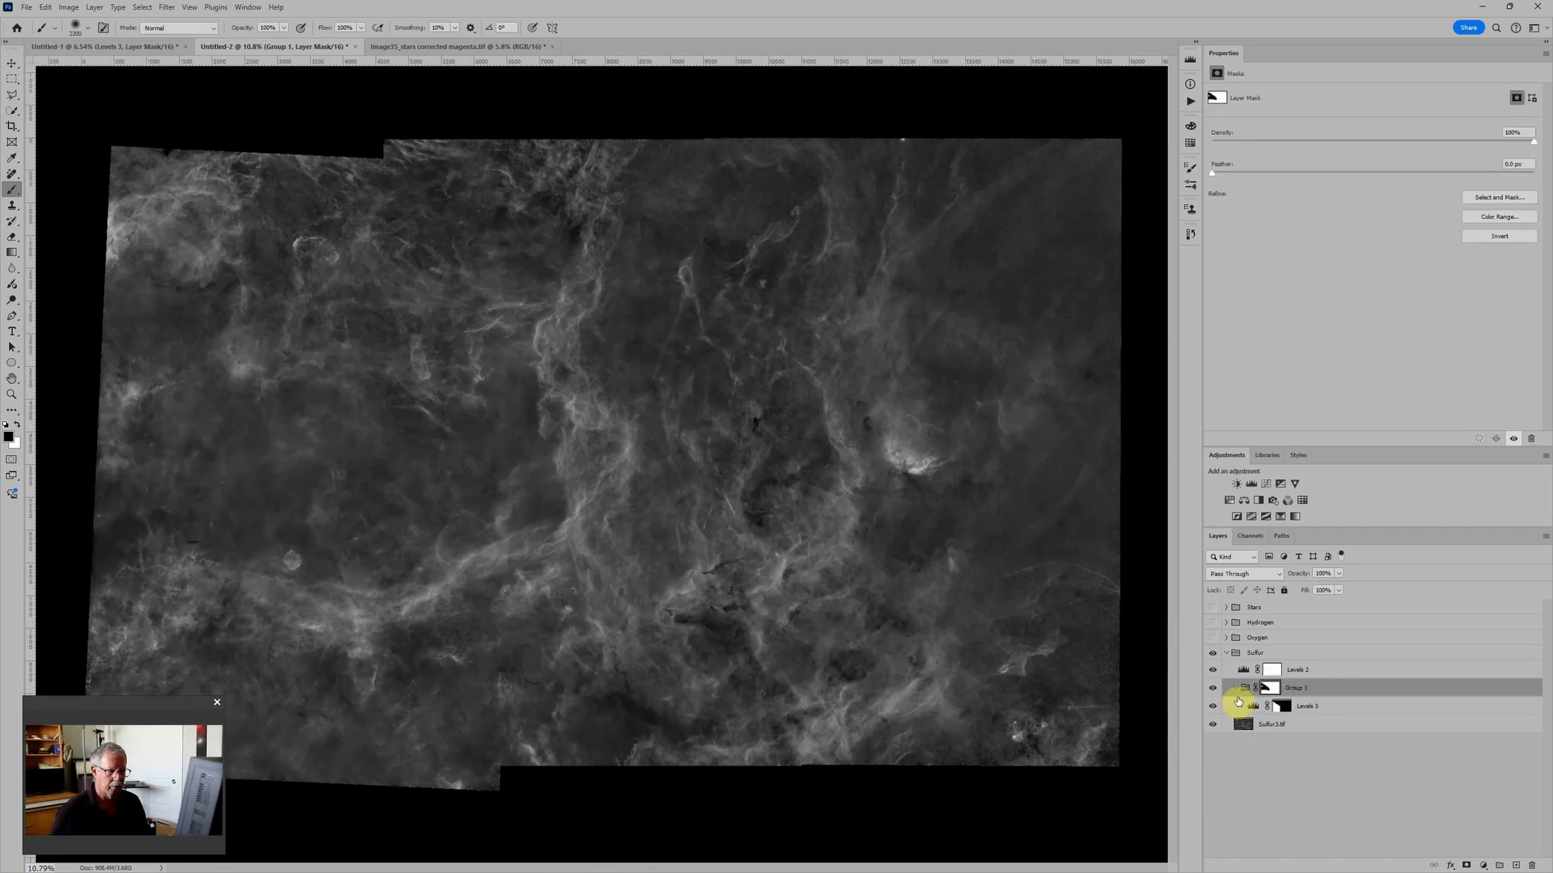
{"action": "left_click", "coordinate": [1267, 689], "text": "alt"}
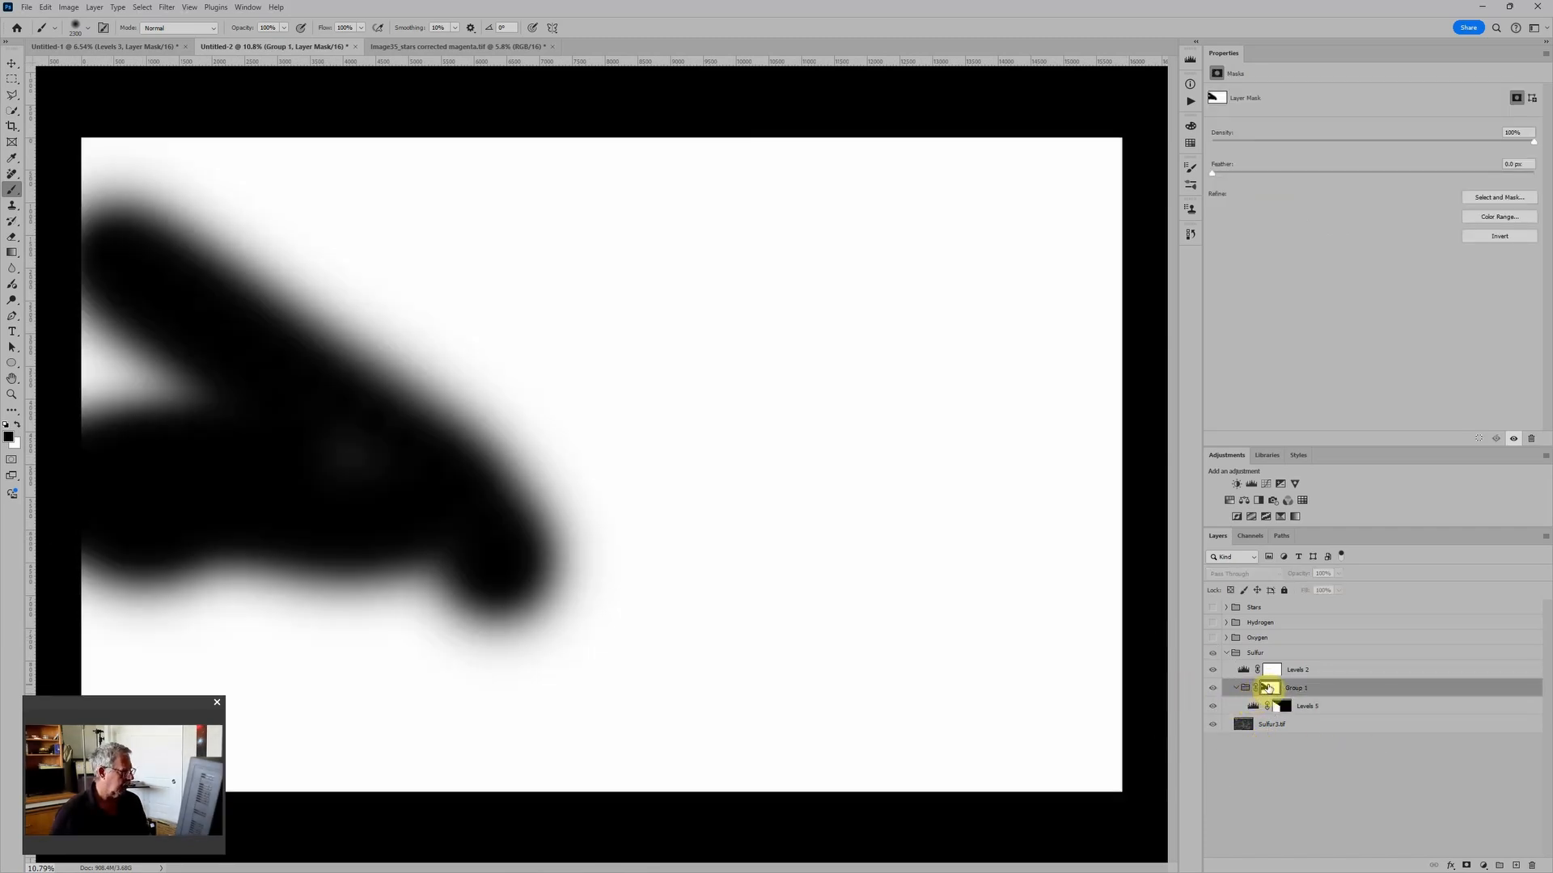
{"action": "left_click_drag", "start_coordinate": [93, 347], "coordinate": [86, 444]}
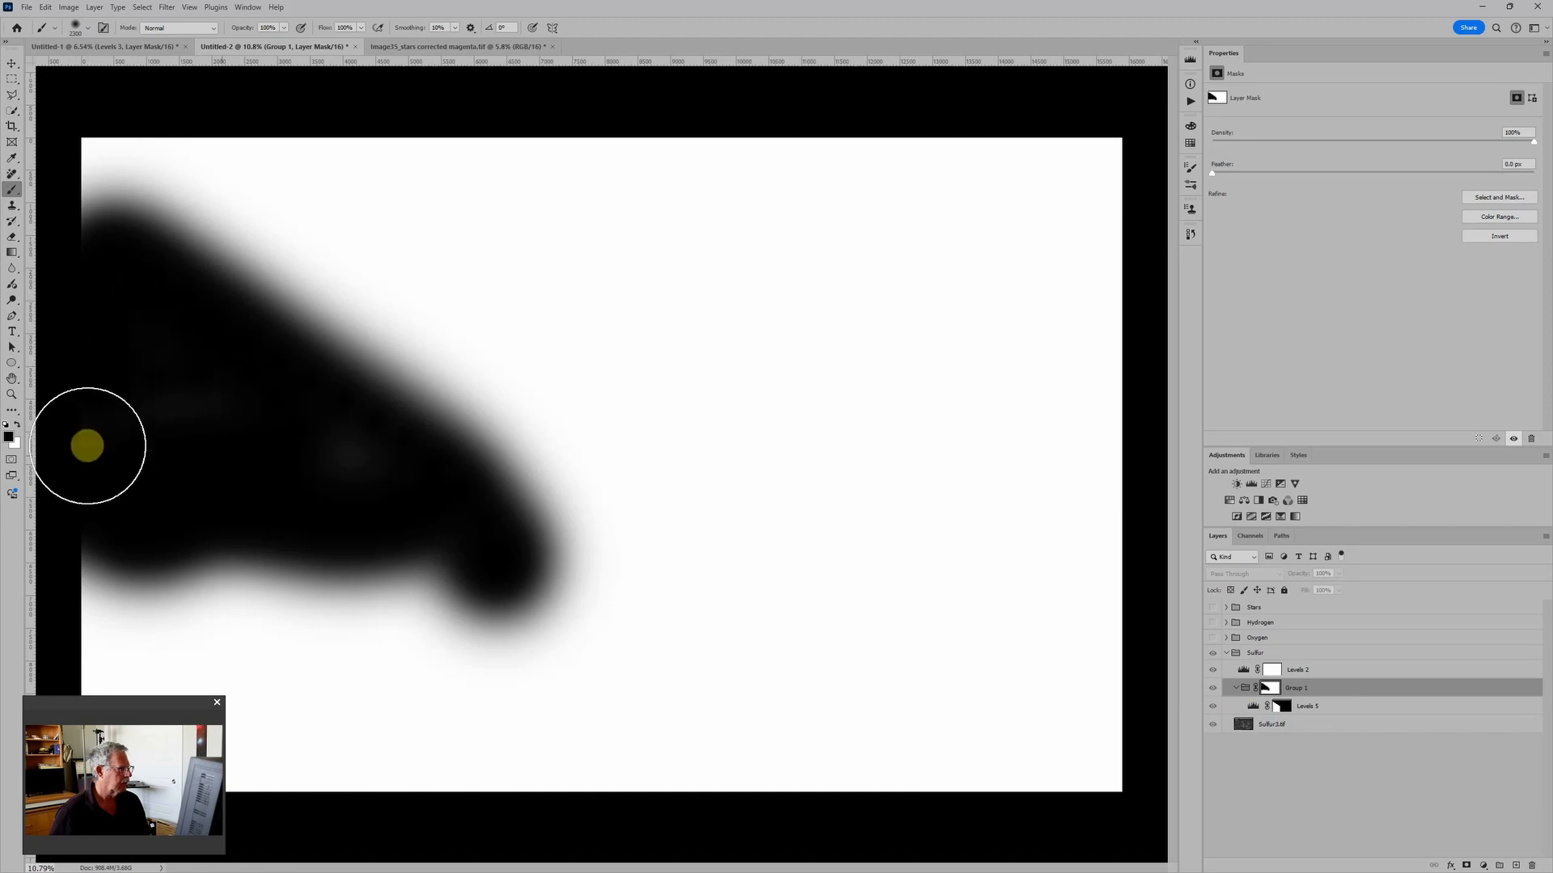
{"action": "left_click", "coordinate": [1267, 690], "text": "alt"}
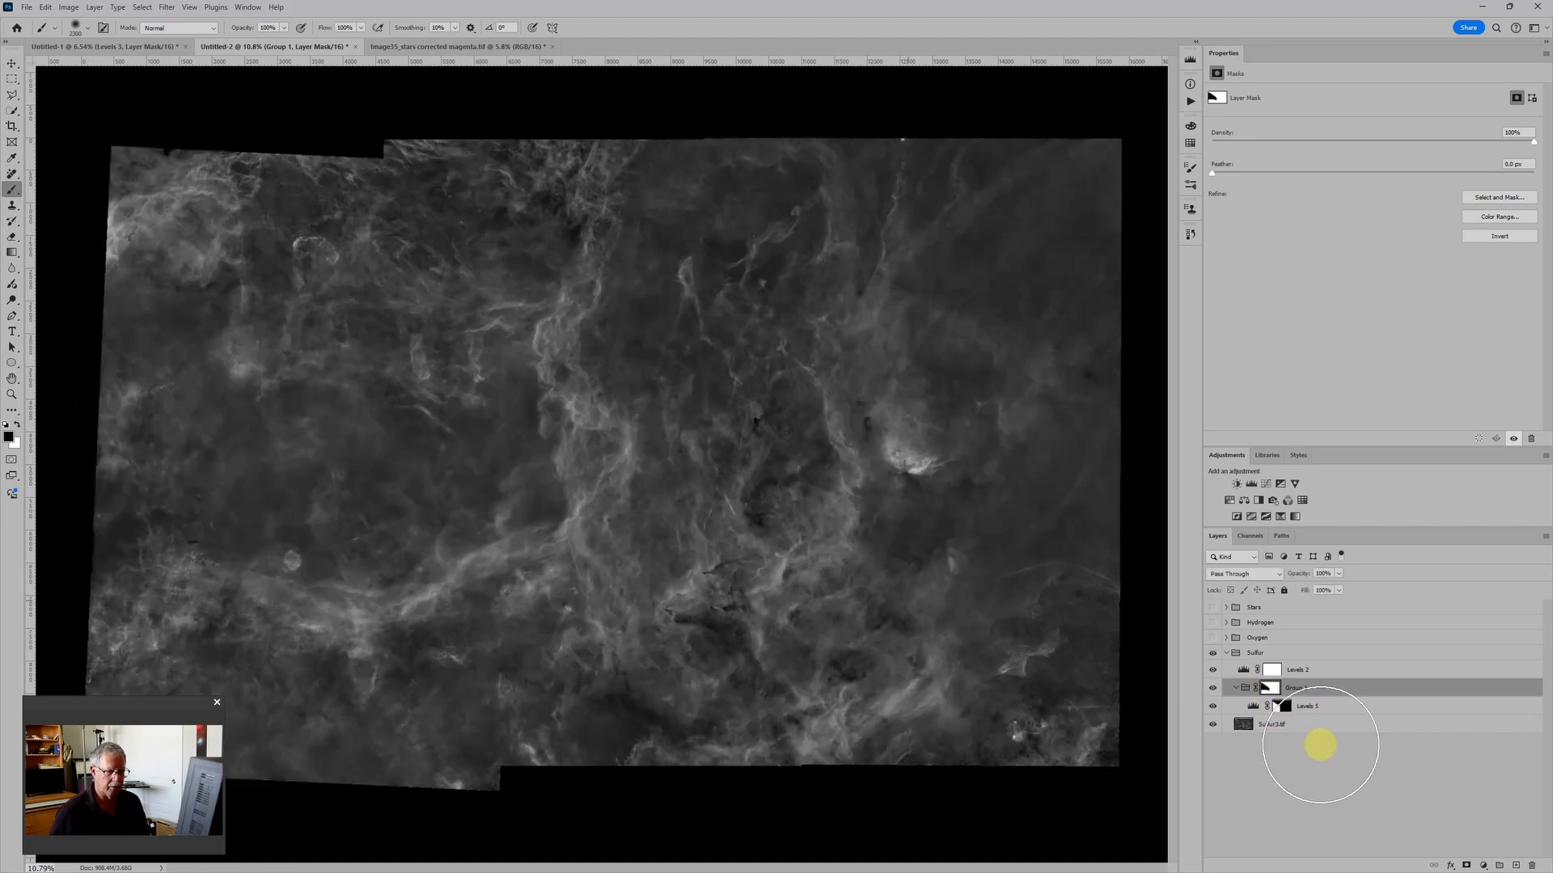
Refine the panel's Levels adjustment by setting the midtones to 1.00 and the input black to 18
{"action": "scroll", "coordinate": [478, 681], "scroll_direction": "up", "scroll_amount": 1}
{"action": "scroll", "coordinate": [479, 682], "scroll_direction": "up", "scroll_amount": 4}
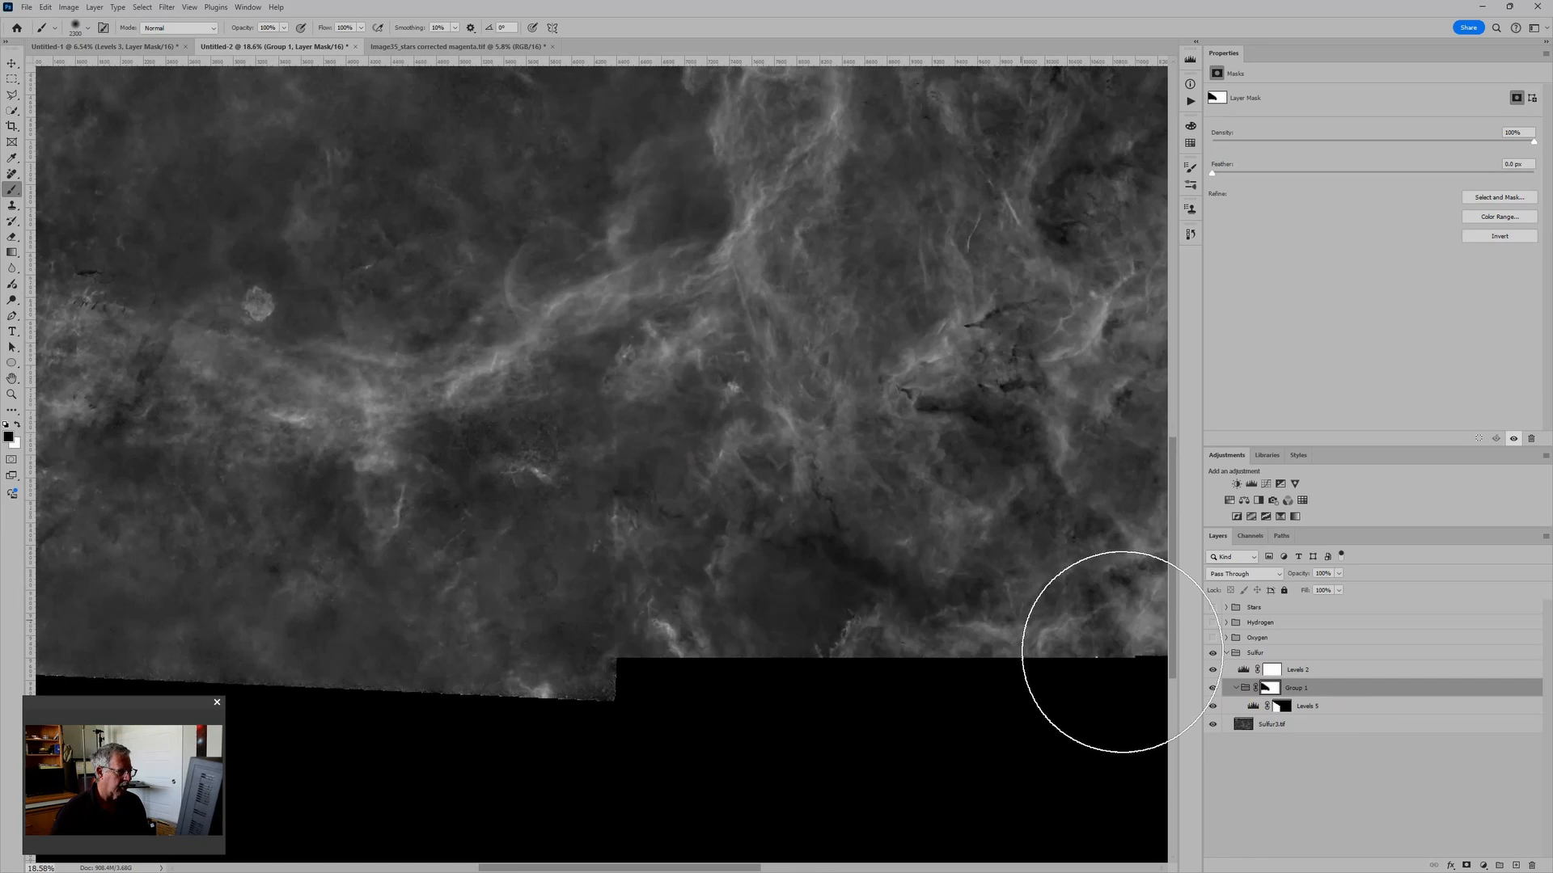
{"action": "left_click", "coordinate": [1253, 707]}
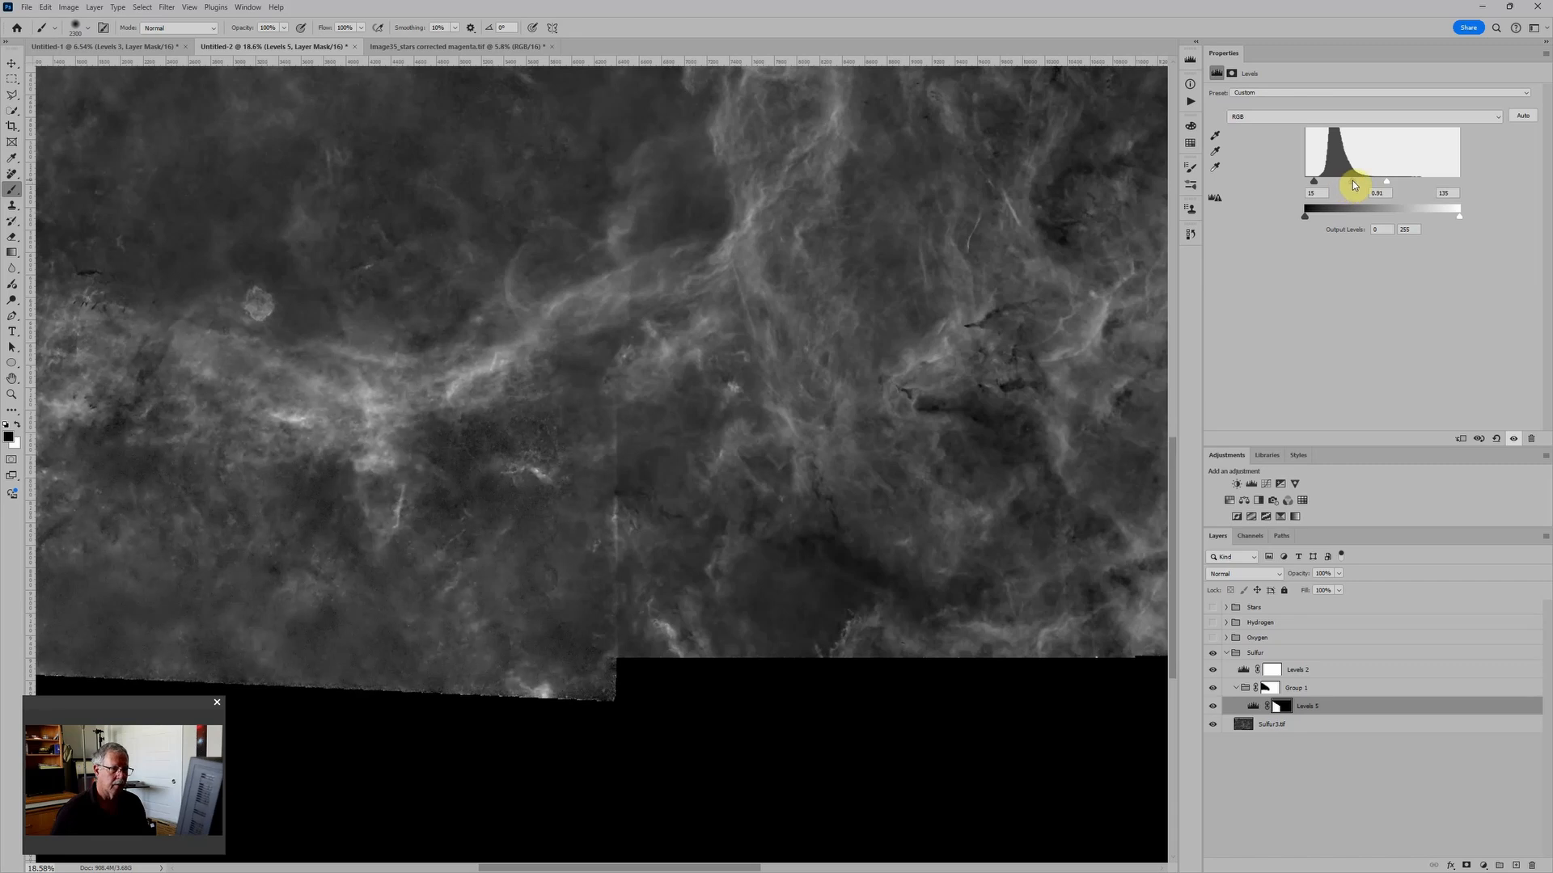
{"action": "left_click_drag", "start_coordinate": [1356, 185], "coordinate": [1352, 185]}
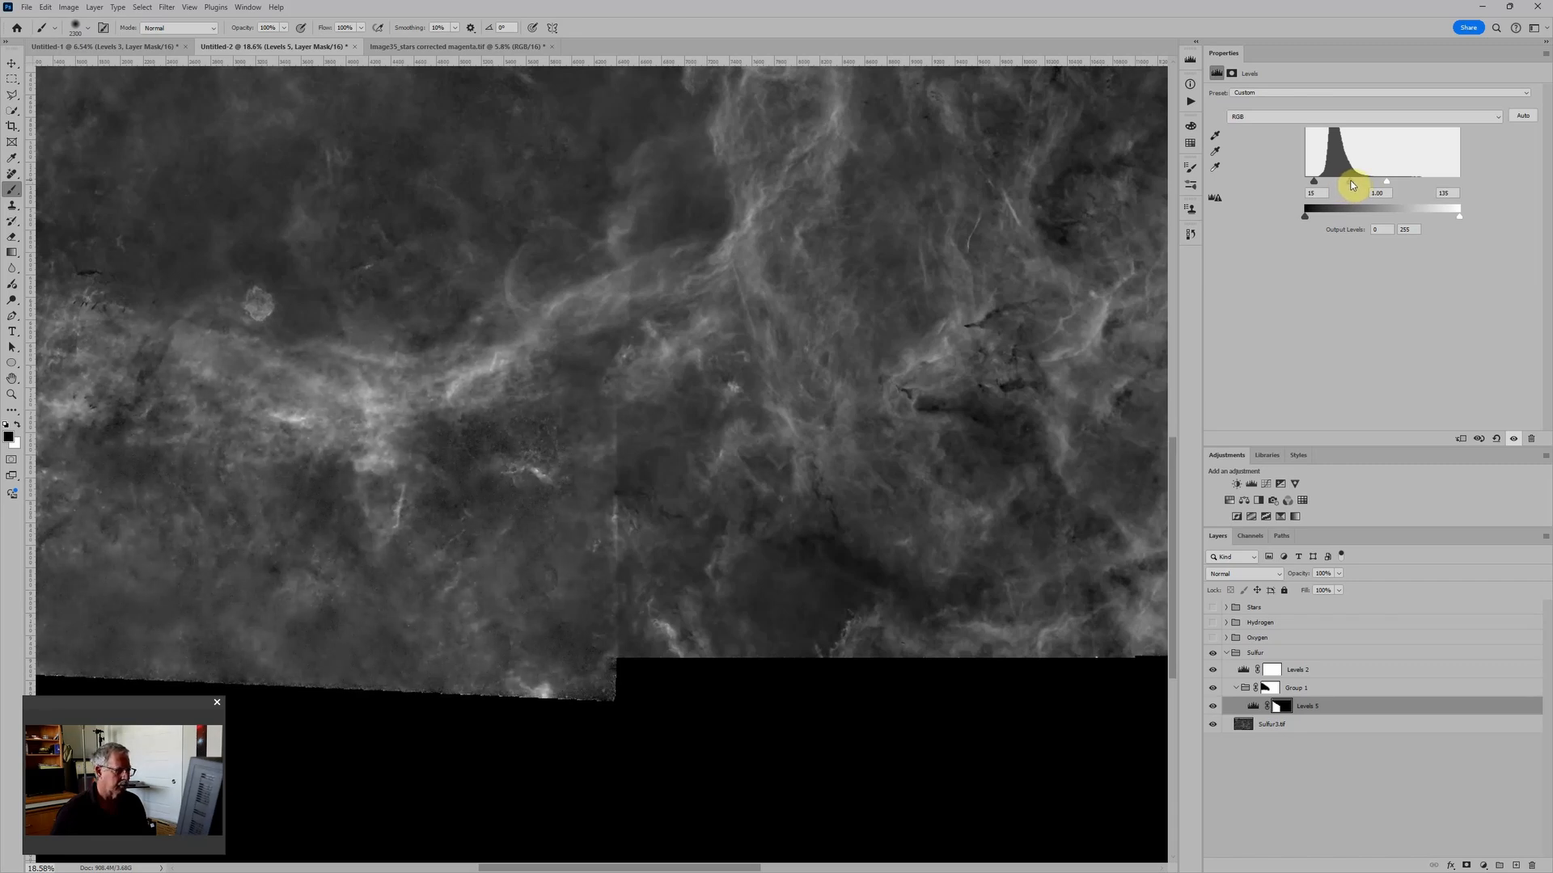
{"action": "left_click_drag", "start_coordinate": [1314, 182], "coordinate": [1316, 185]}
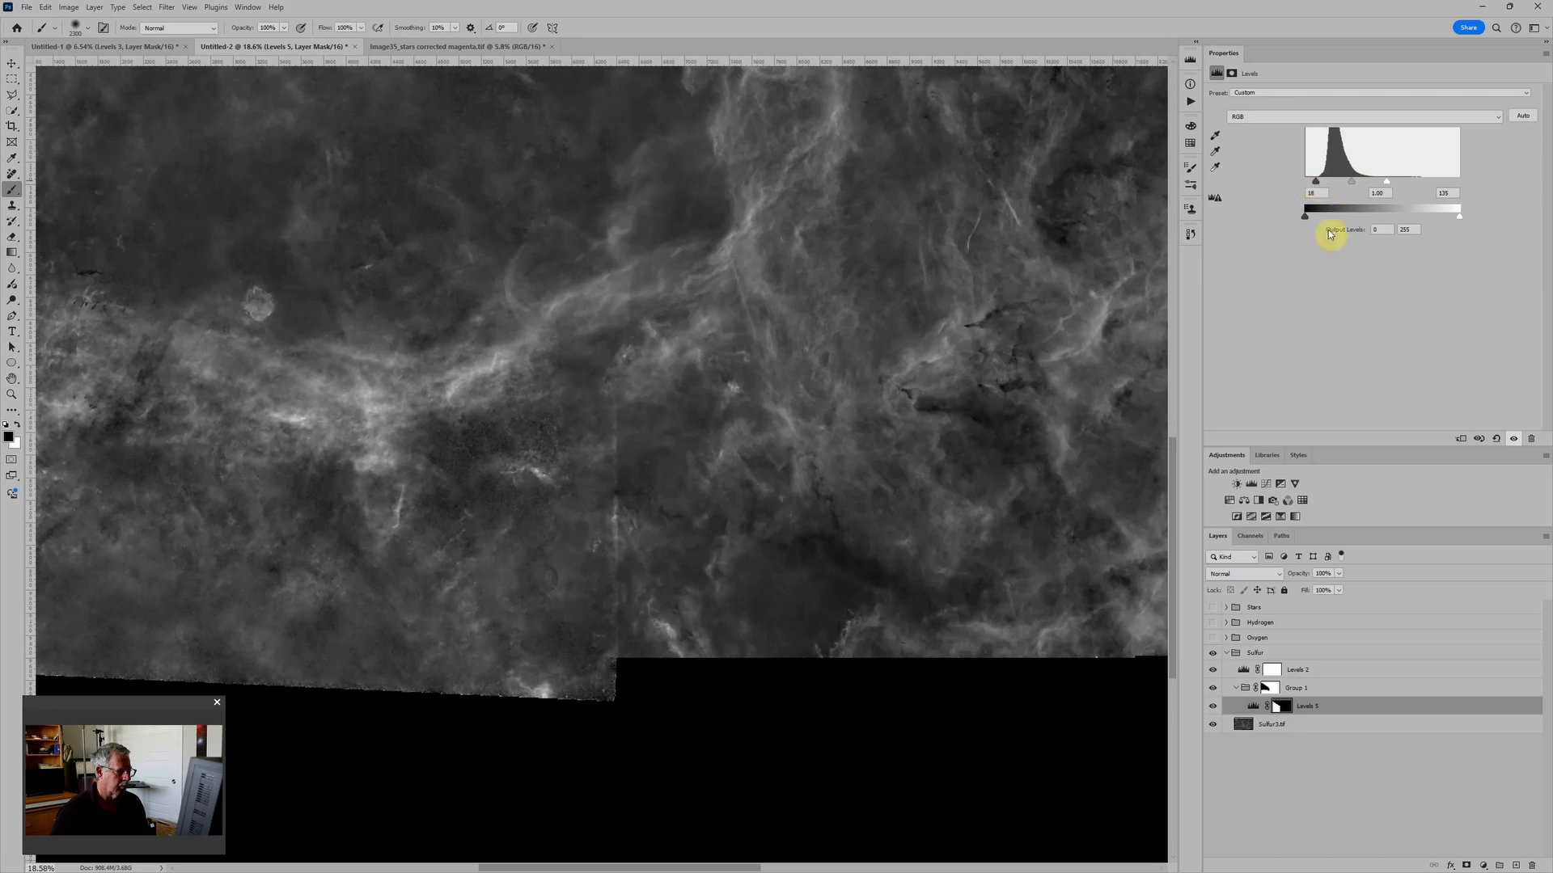
Feather the panel's Levels mask by 39.9 px and check the blend along the vertical seam
{"action": "left_click", "coordinate": [1280, 706]}
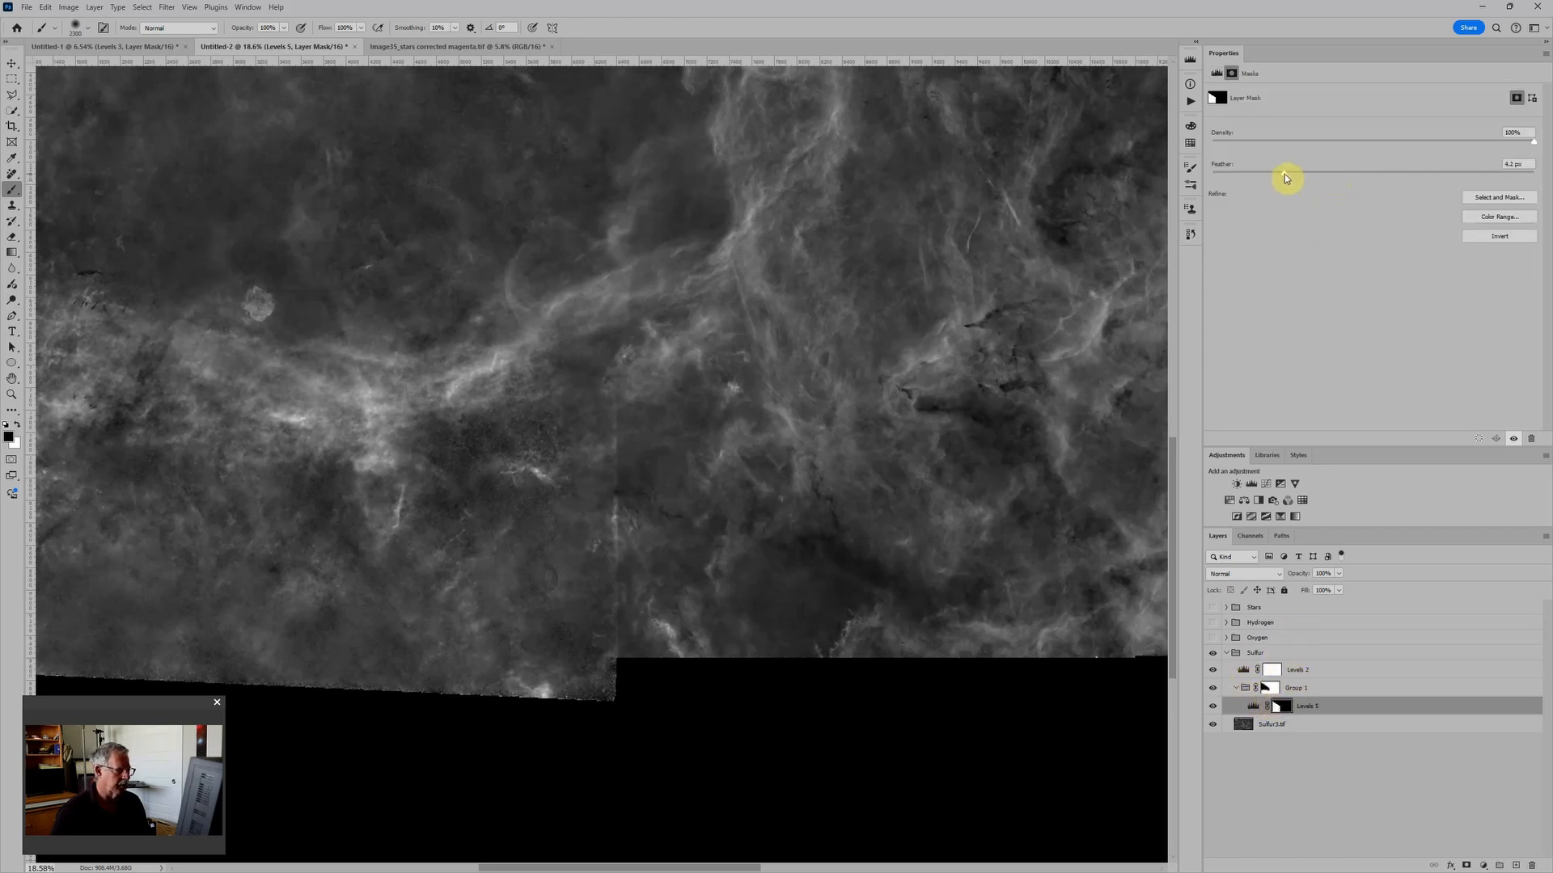
{"action": "left_click_drag", "start_coordinate": [1284, 173], "coordinate": [1449, 180]}
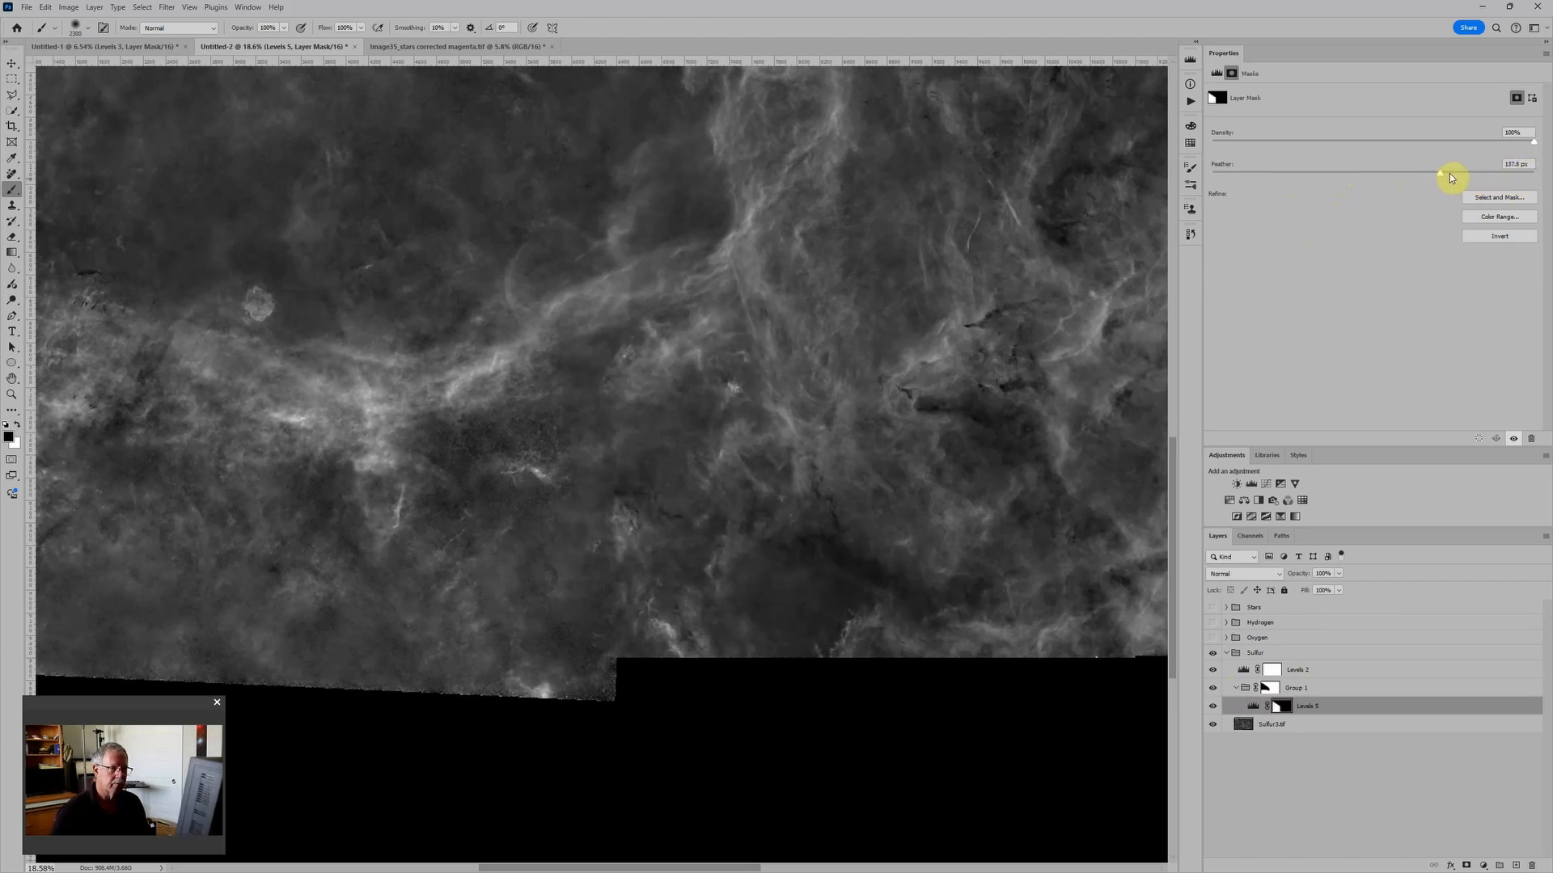
{"action": "left_click_drag", "start_coordinate": [1443, 176], "coordinate": [1428, 180]}
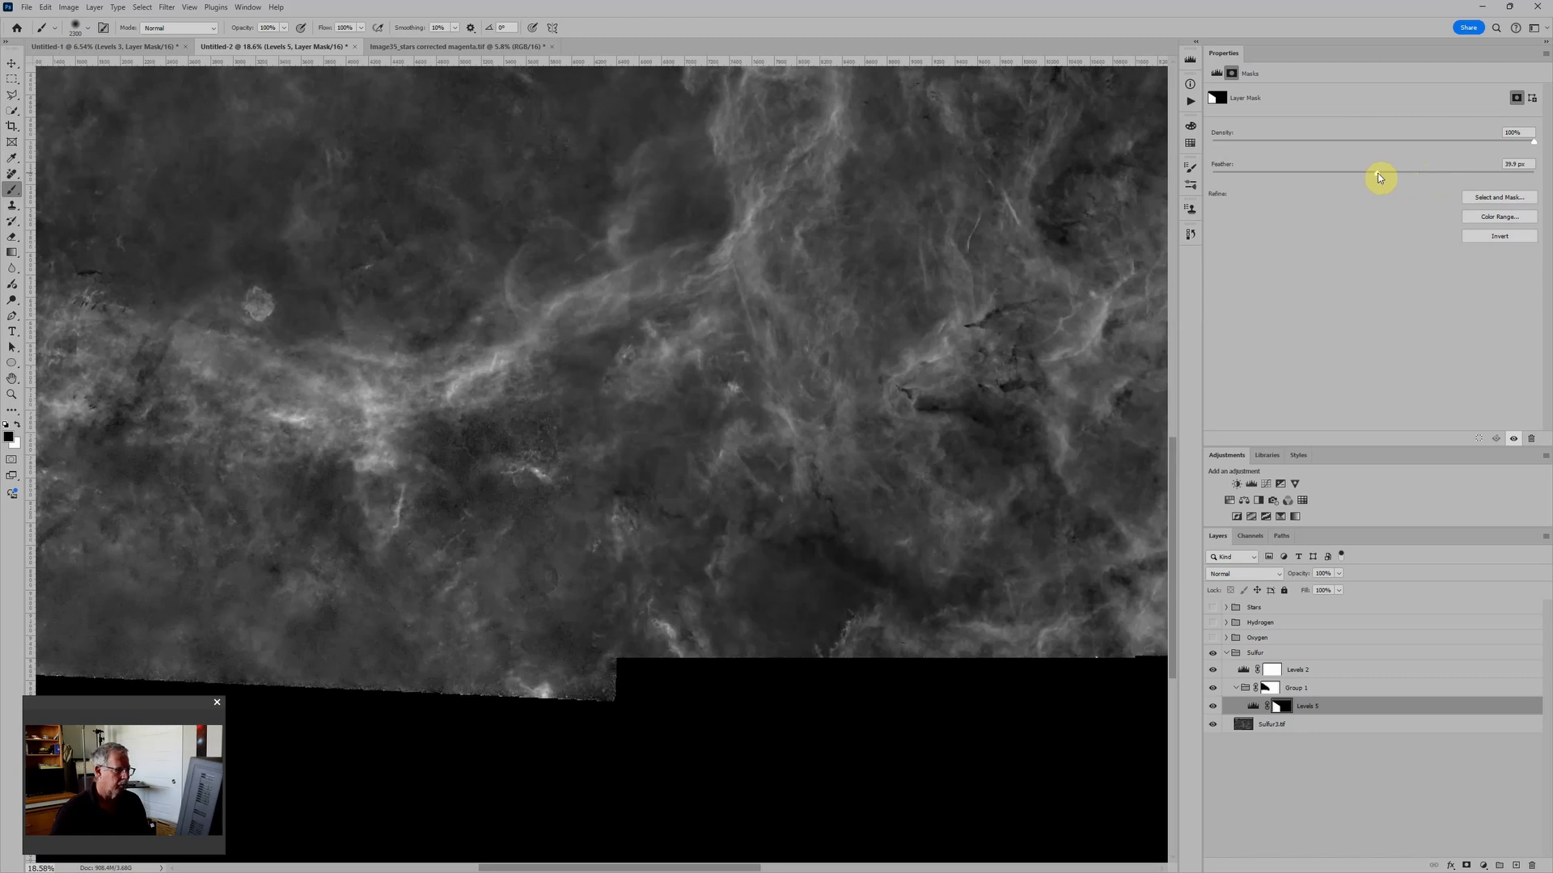
{"action": "scroll", "coordinate": [607, 502], "scroll_direction": "down", "scroll_amount": 2}
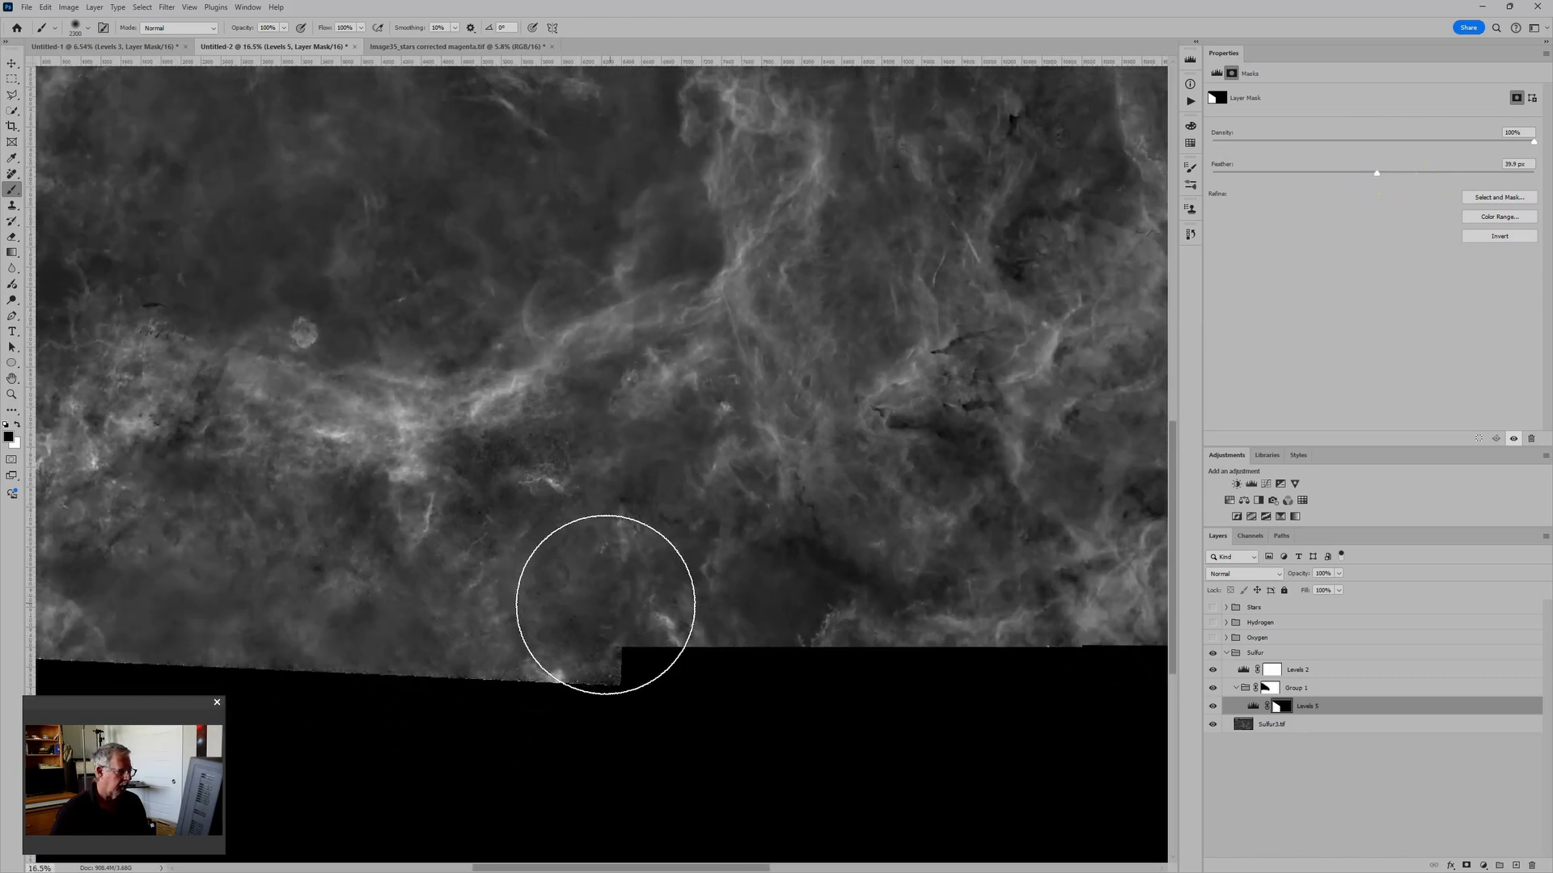
{"action": "scroll", "coordinate": [558, 555], "scroll_direction": "up", "scroll_amount": 3}
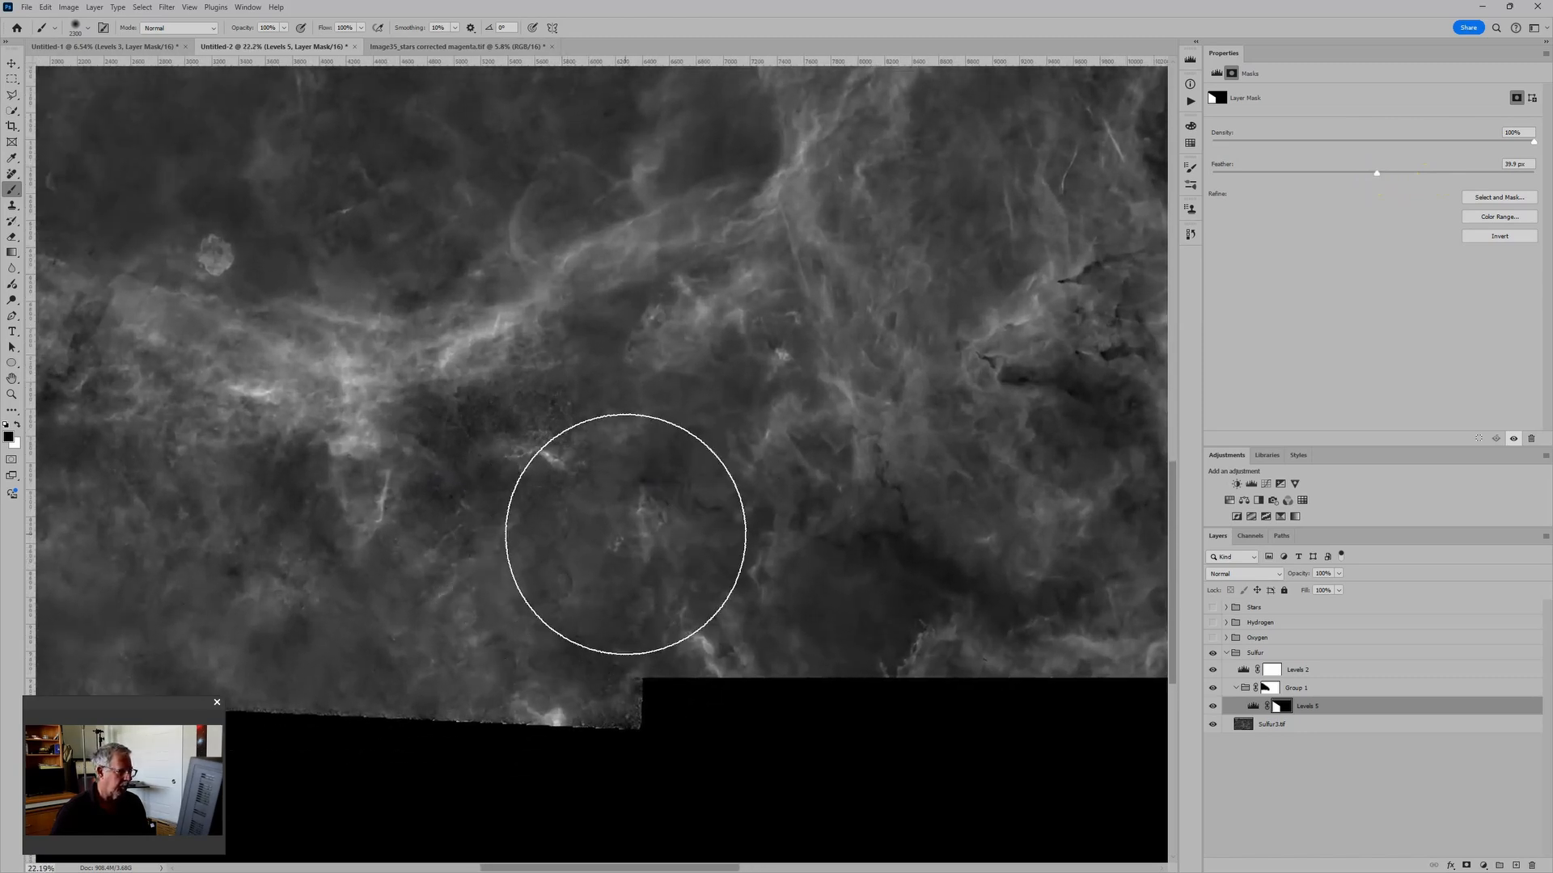
{"action": "scroll", "coordinate": [557, 570], "scroll_direction": "up", "scroll_amount": 2}
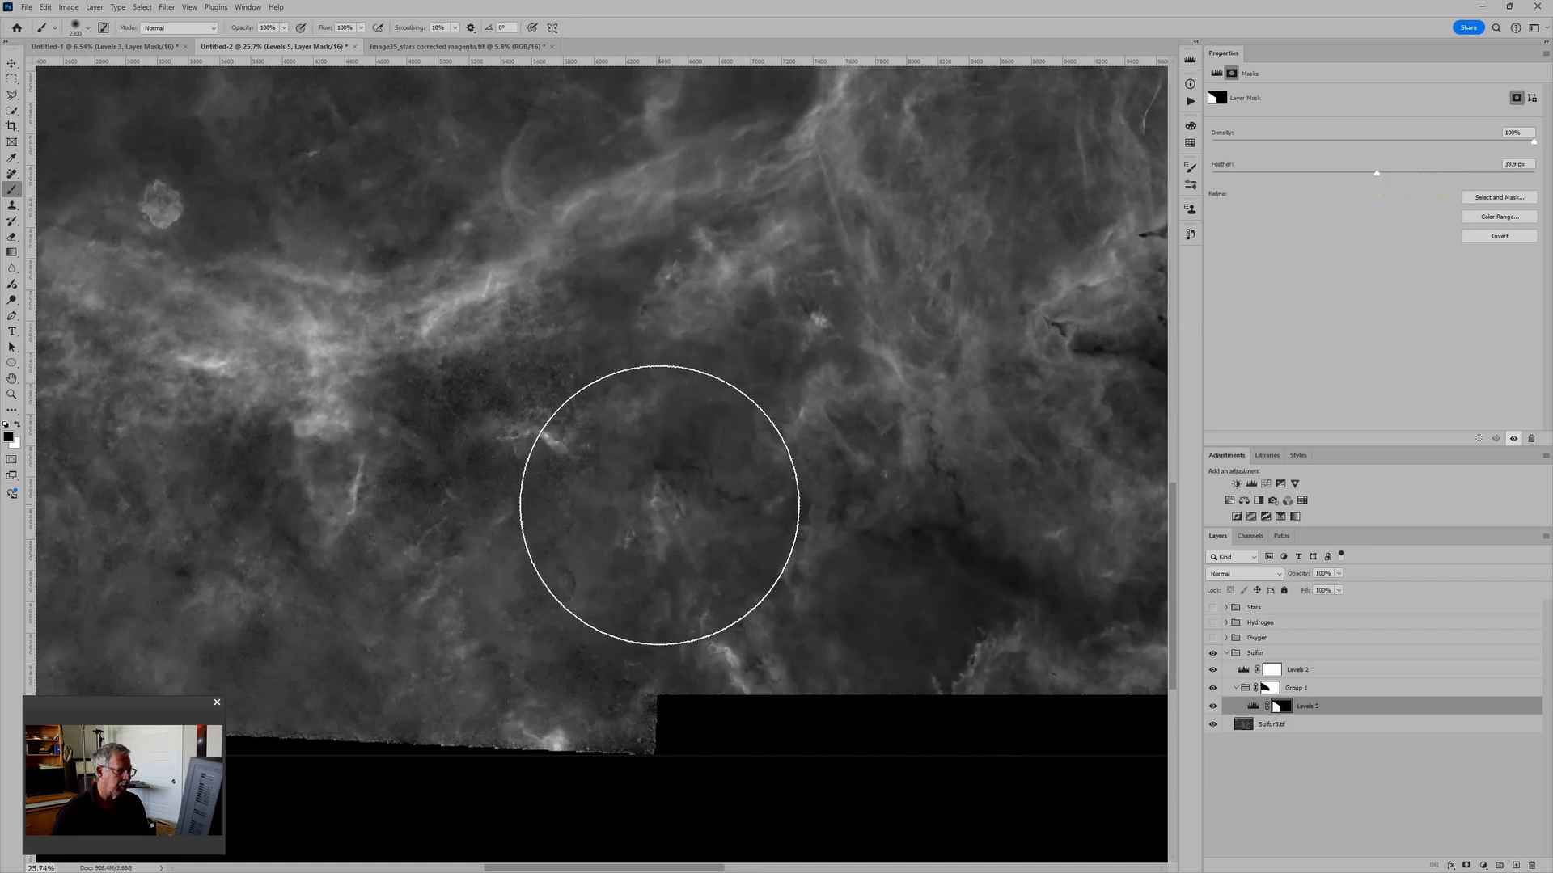
{"action": "scroll", "coordinate": [659, 505], "scroll_direction": "down", "scroll_amount": 2}
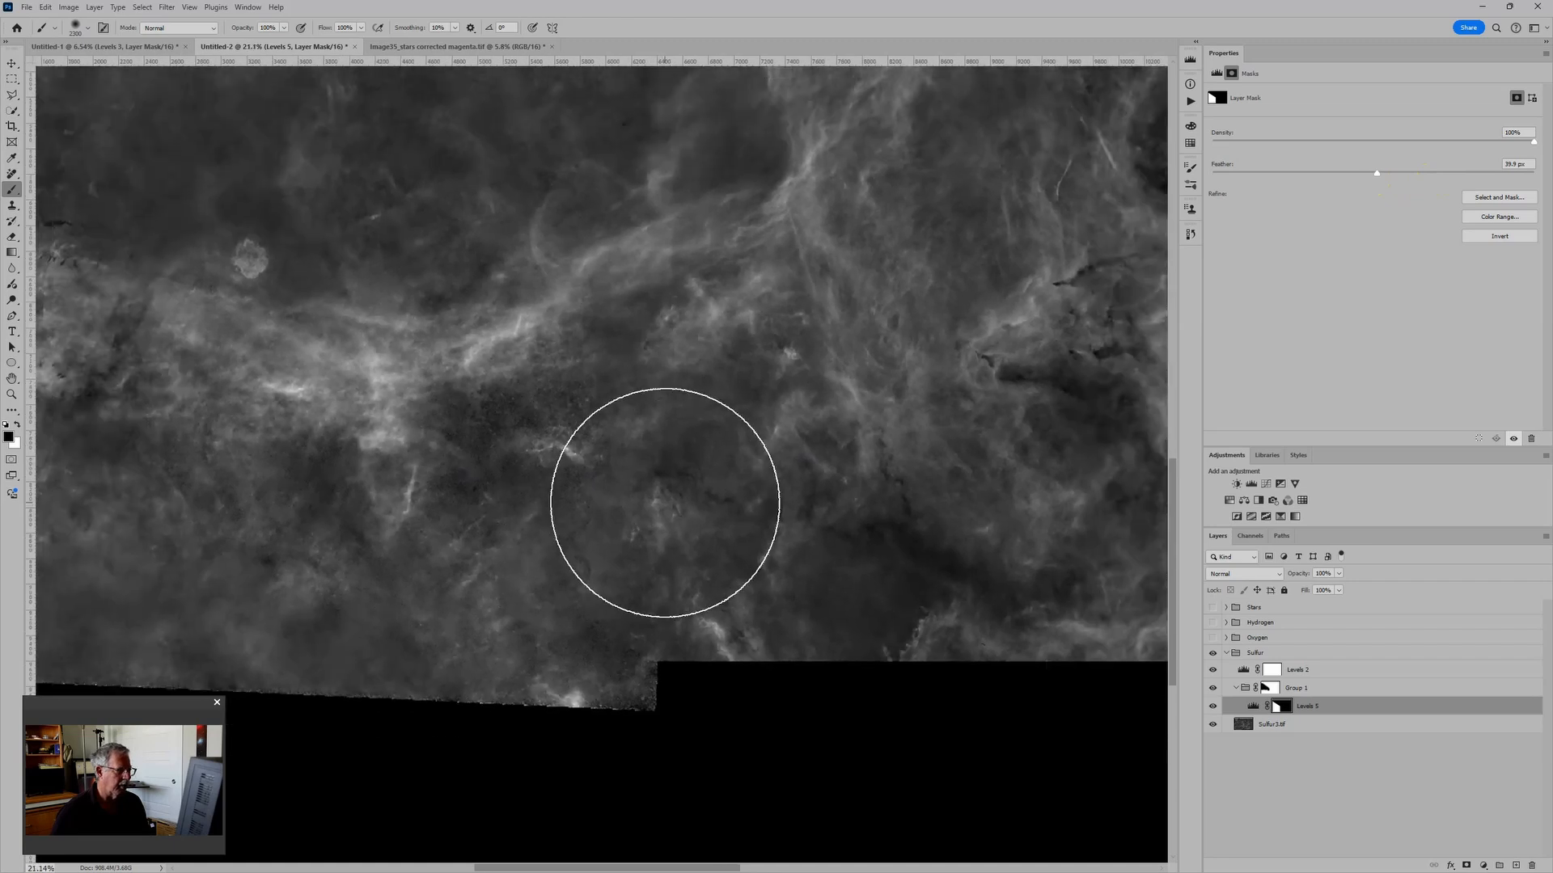
Add a new empty layer above the panel's Levels adjustment inside the group and set its blending mode to Soft Light
{"action": "left_click", "coordinate": [1335, 693]}
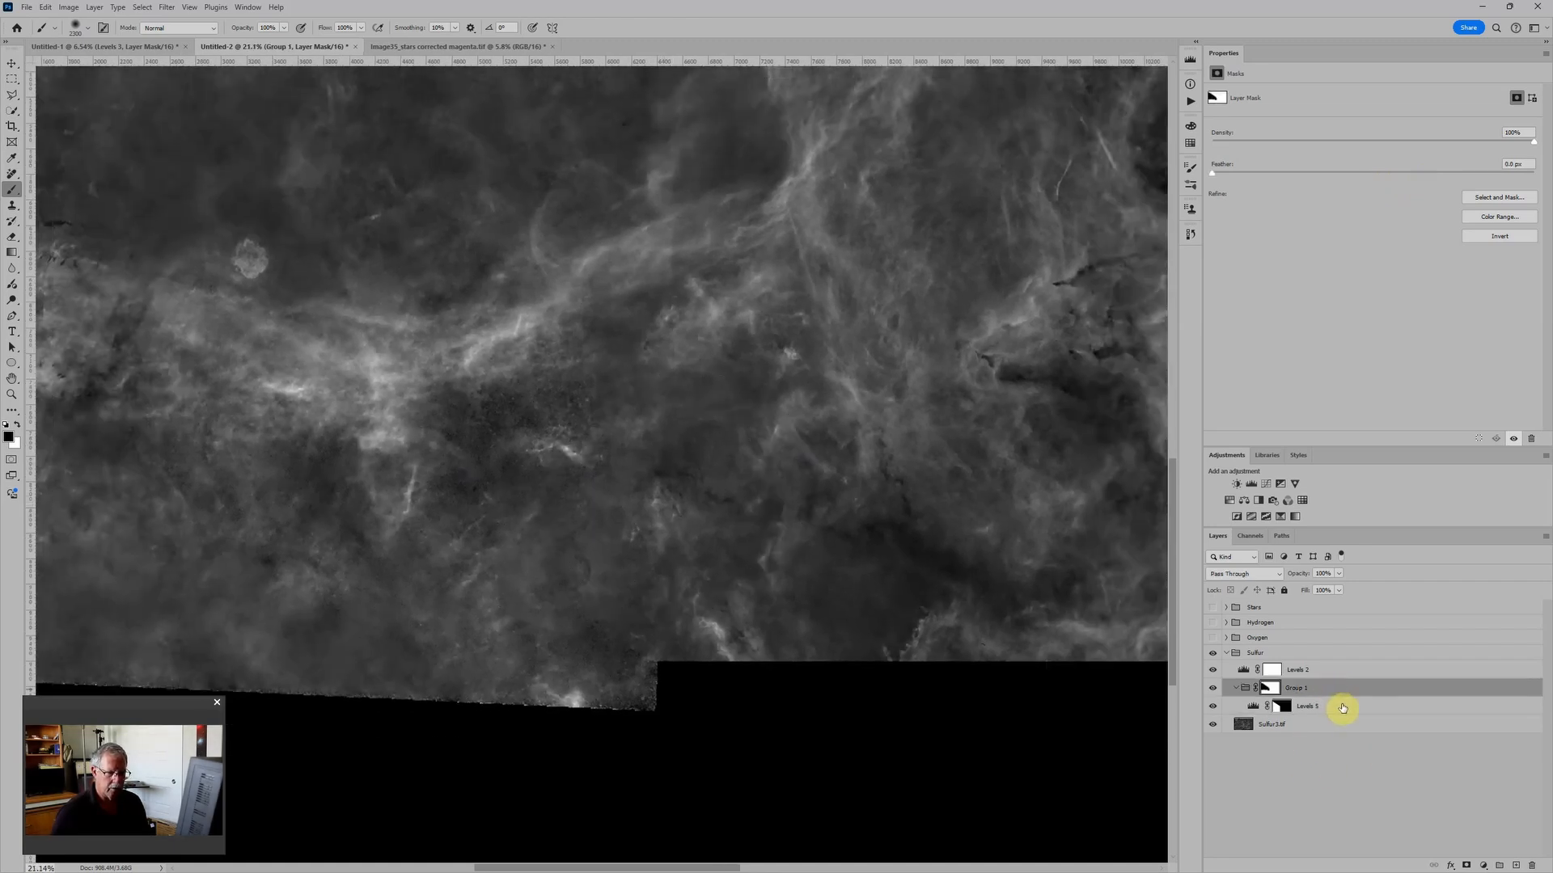
{"action": "left_click", "coordinate": [1342, 709]}
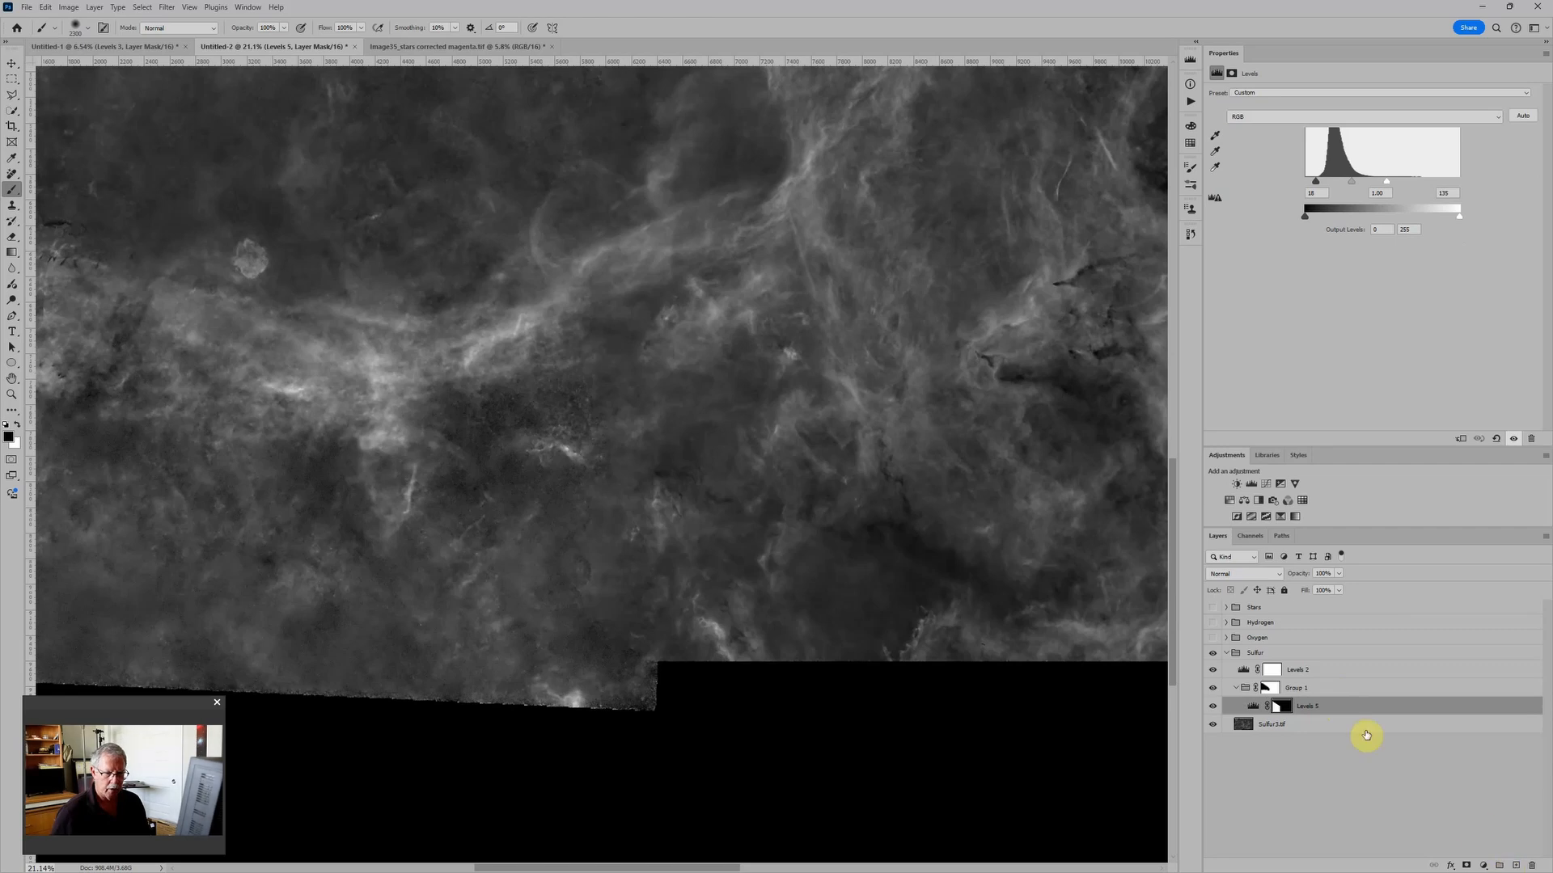
{"action": "left_click", "coordinate": [1515, 865]}
{"action": "left_click", "coordinate": [1253, 575]}
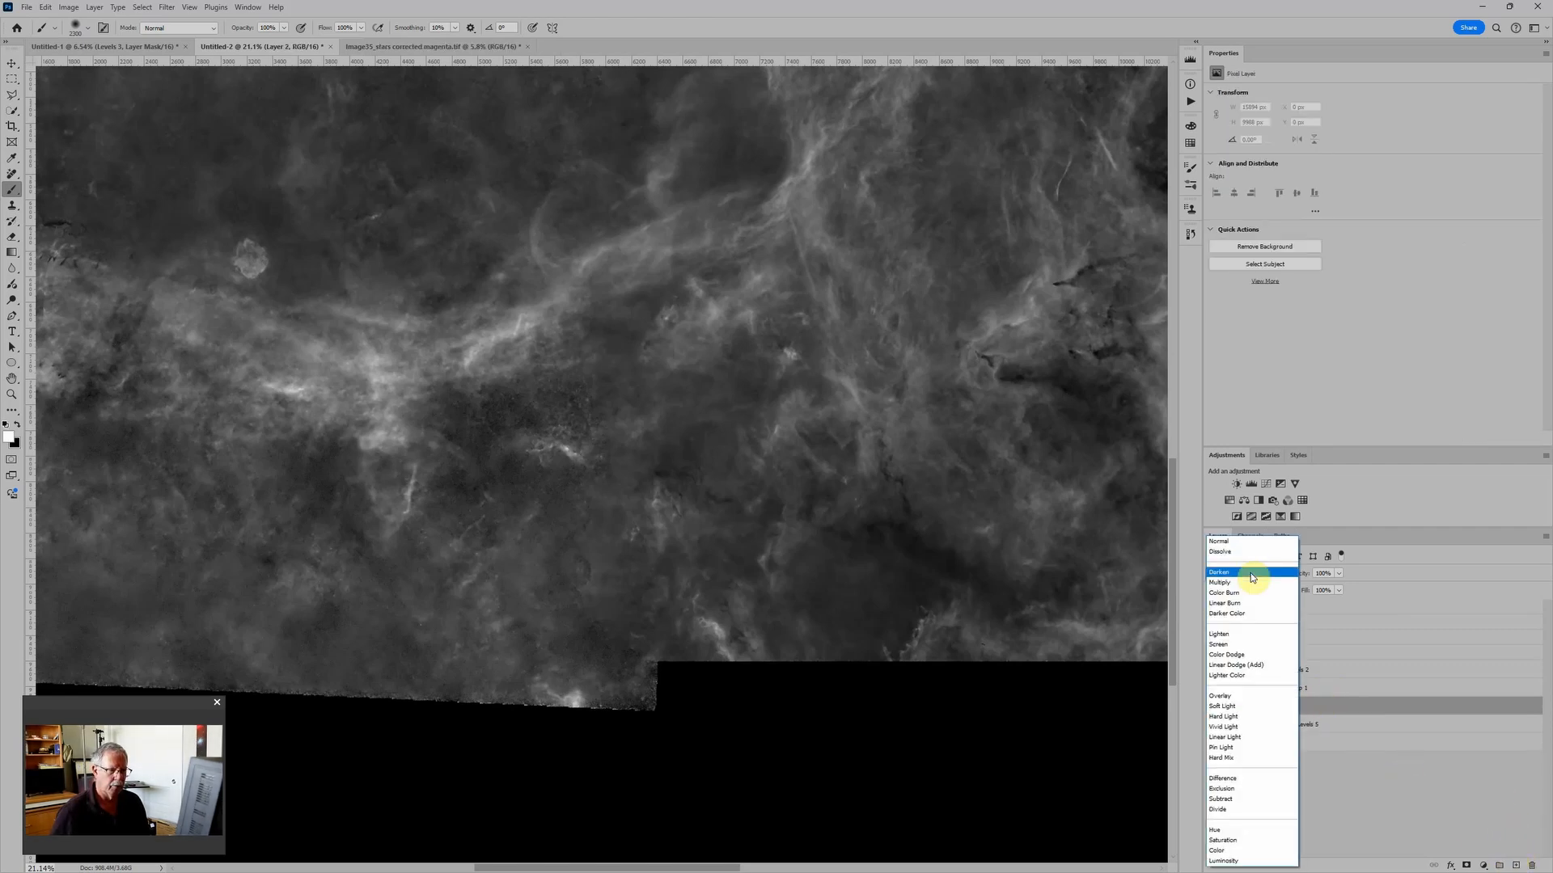
{"action": "left_click", "coordinate": [1235, 706]}
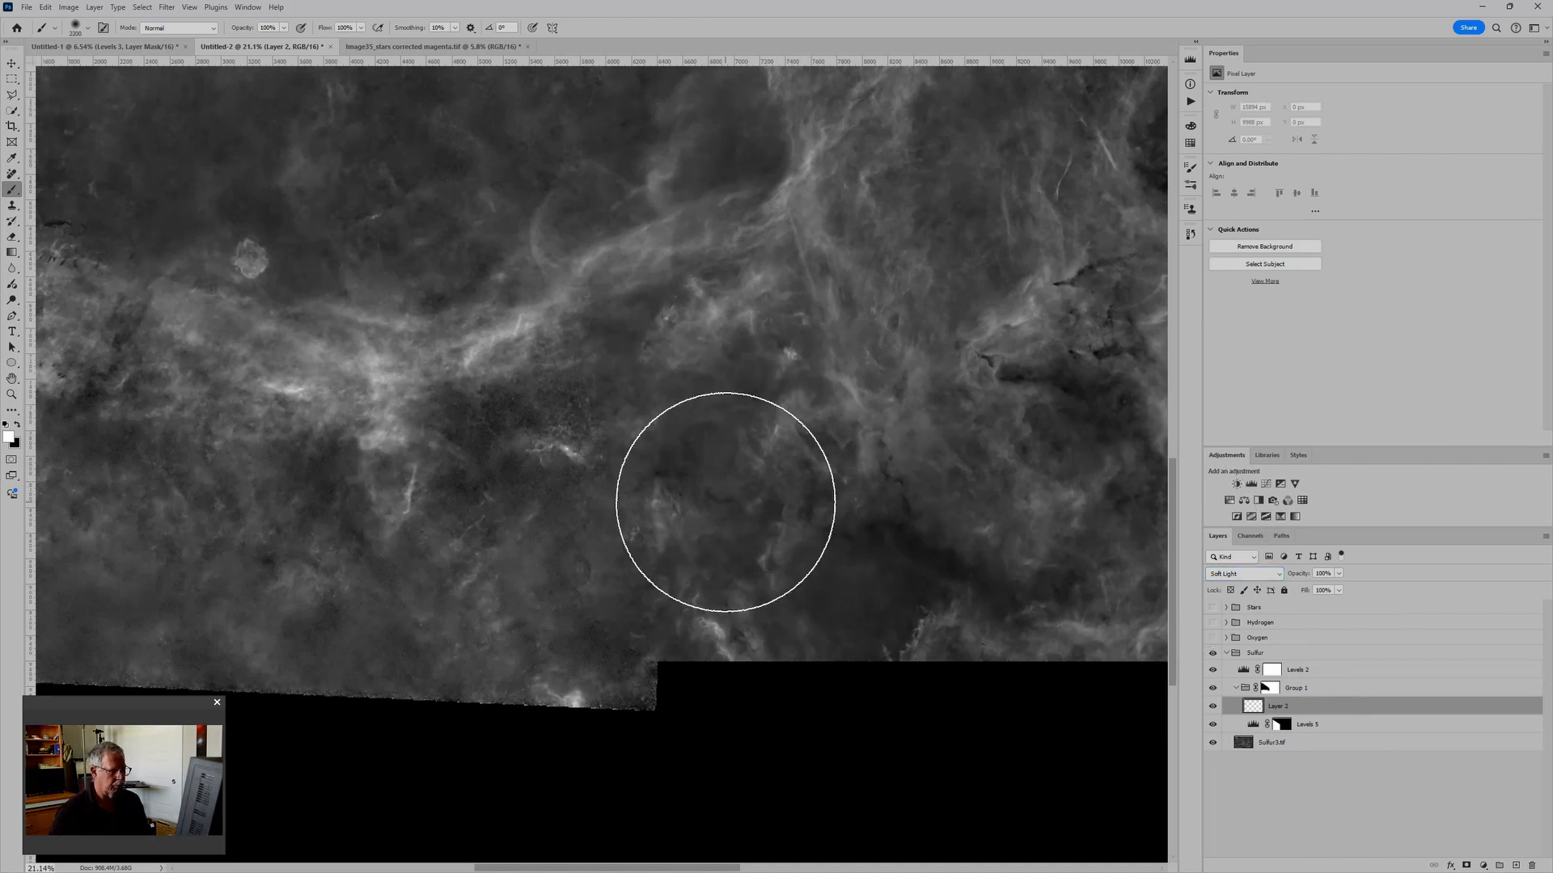
Prepare a small black brush at 10% opacity for retouching the bright spots beside the seam on the Soft Light layer
{"action": "key", "text": "bracketleft"}
{"action": "key", "text": "bracketleft"}
{"action": "key", "text": "bracketleft"}
{"action": "key", "text": "bracketleft"}
{"action": "key", "text": "bracketleft"}
{"action": "key", "text": "bracketleft"}
{"action": "key", "text": "bracketleft"}
{"action": "key", "text": "bracketleft"}
{"action": "key", "text": "bracketleft"}
{"action": "key", "text": "bracketleft"}
{"action": "key", "text": "bracketleft"}
{"action": "key", "text": "bracketleft"}
{"action": "key", "text": "bracketleft"}
{"action": "key", "text": "bracketleft"}
{"action": "key", "text": "bracketleft"}
{"action": "key", "text": "bracketleft"}
{"action": "key", "text": "bracketleft"}
{"action": "key", "text": "bracketleft"}
{"action": "key", "text": "bracketleft"}
{"action": "key", "text": "bracketleft"}
{"action": "scroll", "coordinate": [683, 598], "scroll_direction": "up", "scroll_amount": 3}
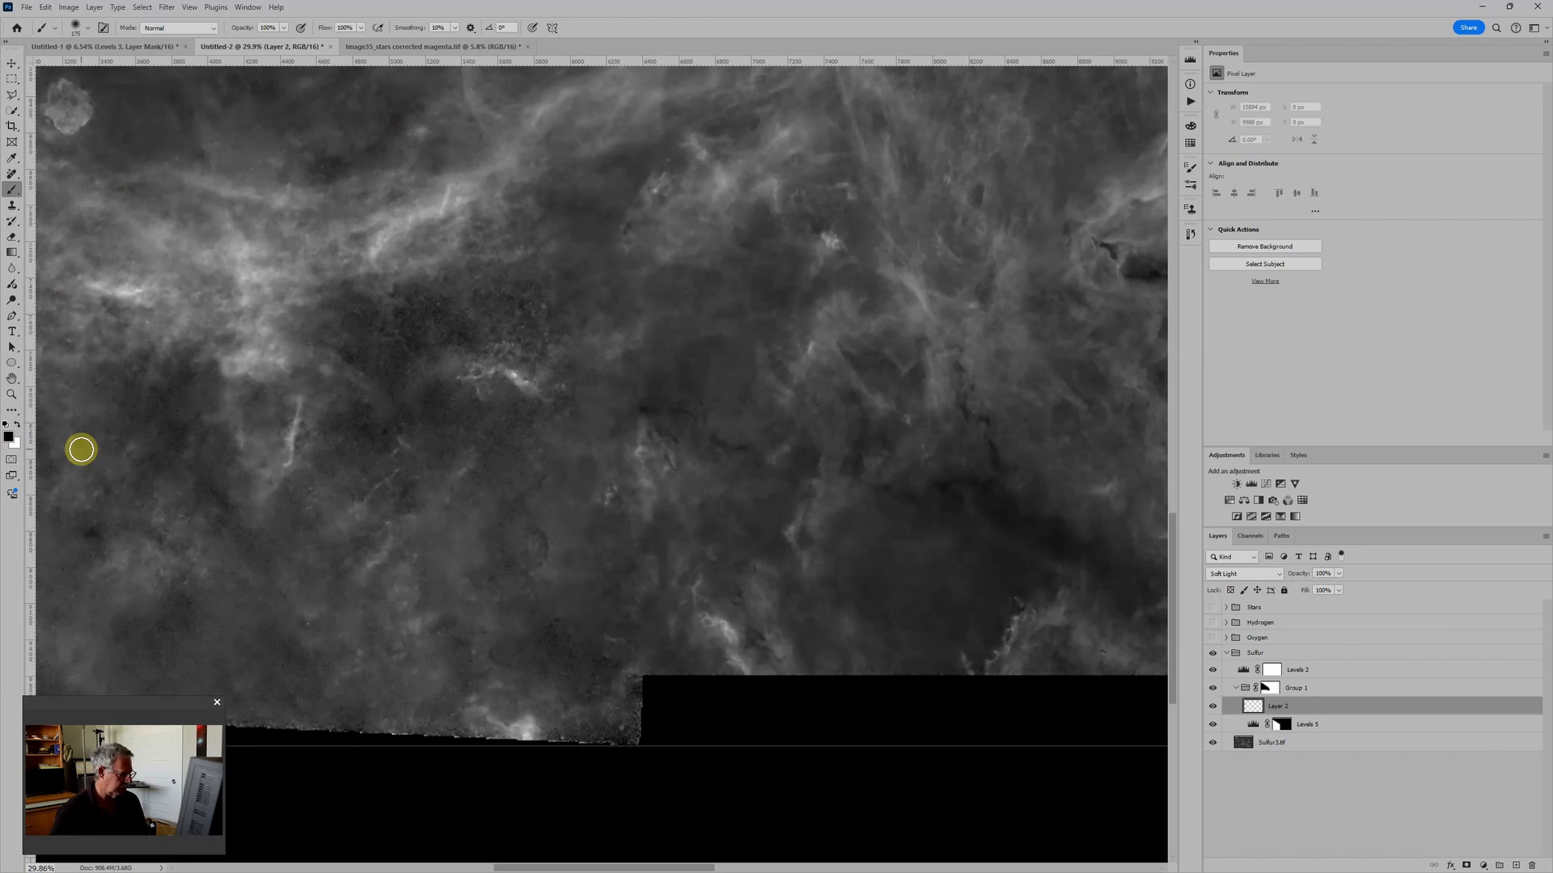
{"action": "key", "text": "x"}
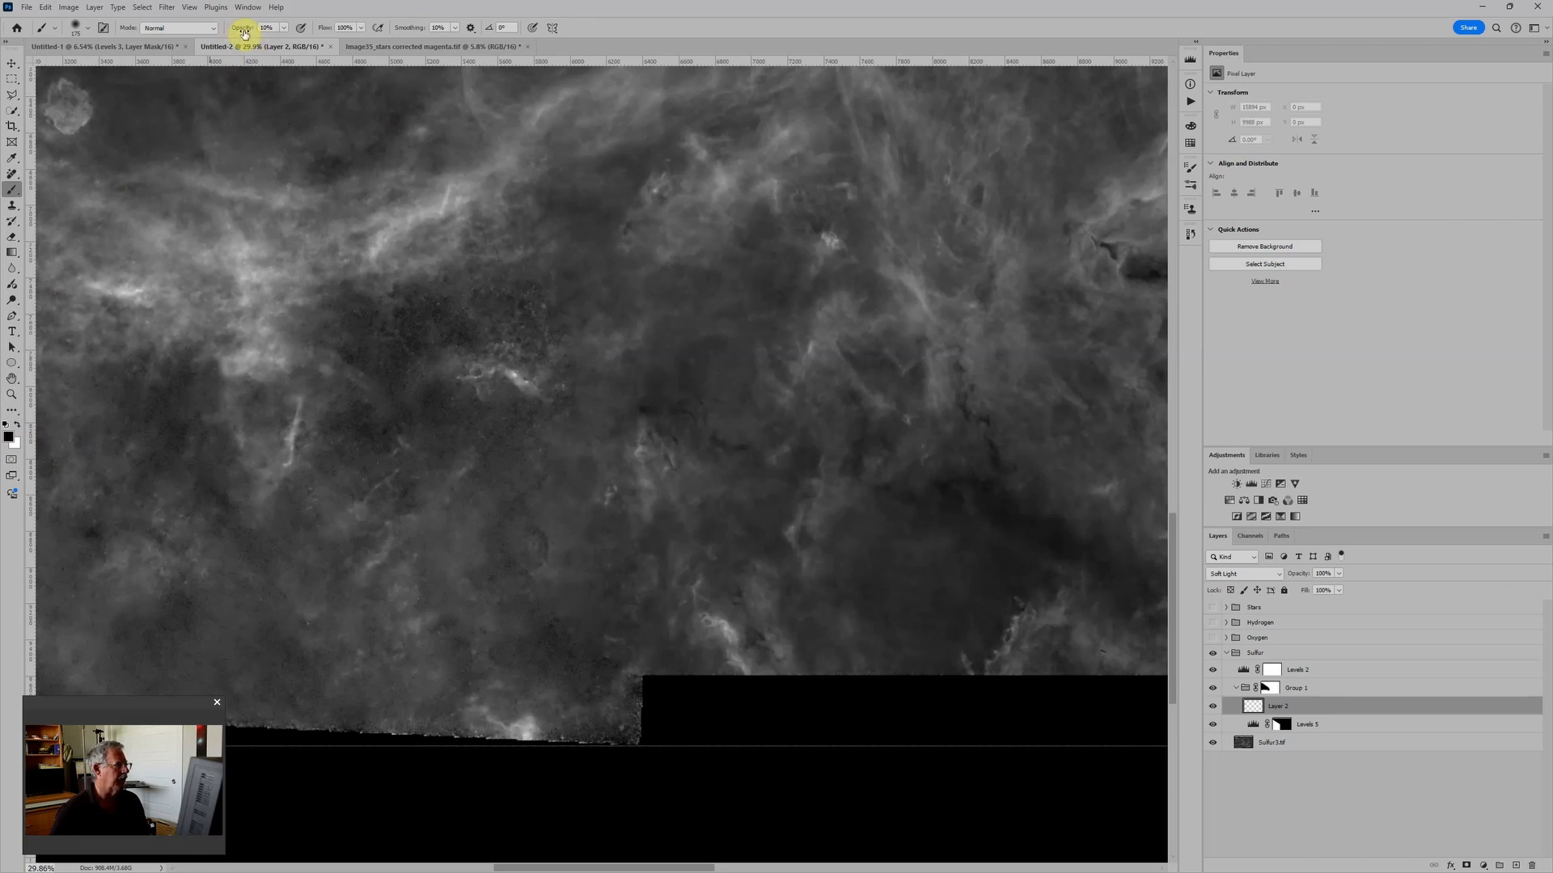
{"action": "scroll", "coordinate": [596, 631], "scroll_direction": "up", "scroll_amount": 2}
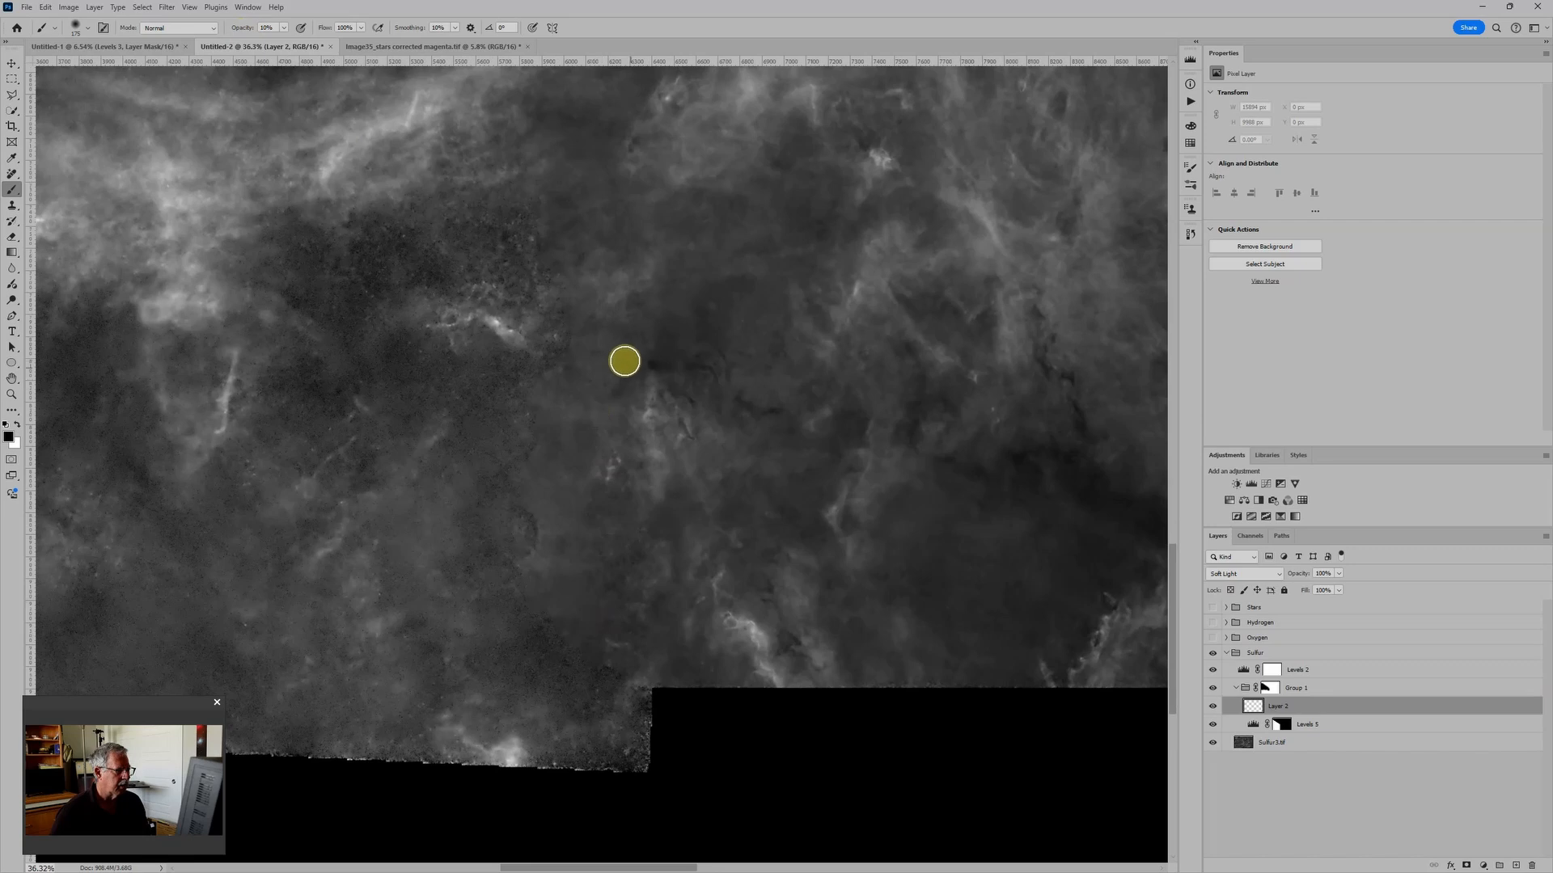
{"action": "key", "text": "bracketleft"}
{"action": "key", "text": "bracketleft"}
{"action": "key", "text": "bracketleft"}
{"action": "key", "text": "bracketleft"}
{"action": "key", "text": "bracketleft"}
{"action": "key", "text": "bracketleft"}
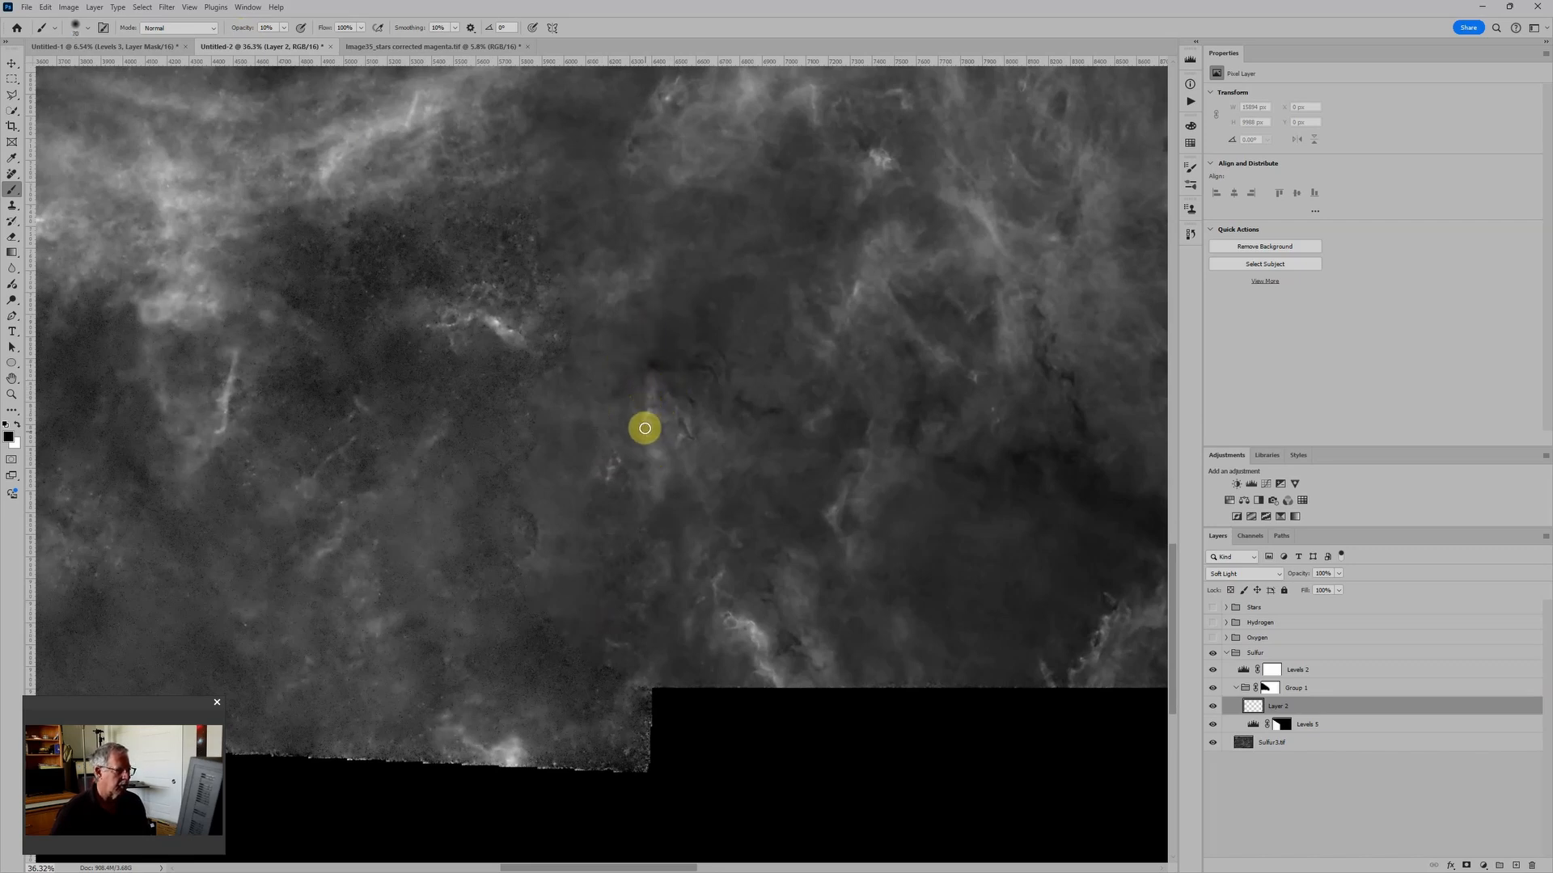
Try darkening the bright streak along the seam with the brush, and roll the history back to the blending mode change
{"action": "mouse_move", "coordinate": [646, 478]}
{"action": "left_mouse_down"}
{"action": "mouse_move", "coordinate": [644, 506]}
{"action": "mouse_move", "coordinate": [641, 440]}
{"action": "mouse_move", "coordinate": [643, 501]}
{"action": "left_mouse_up"}
{"action": "key", "text": "ctrl+z"}
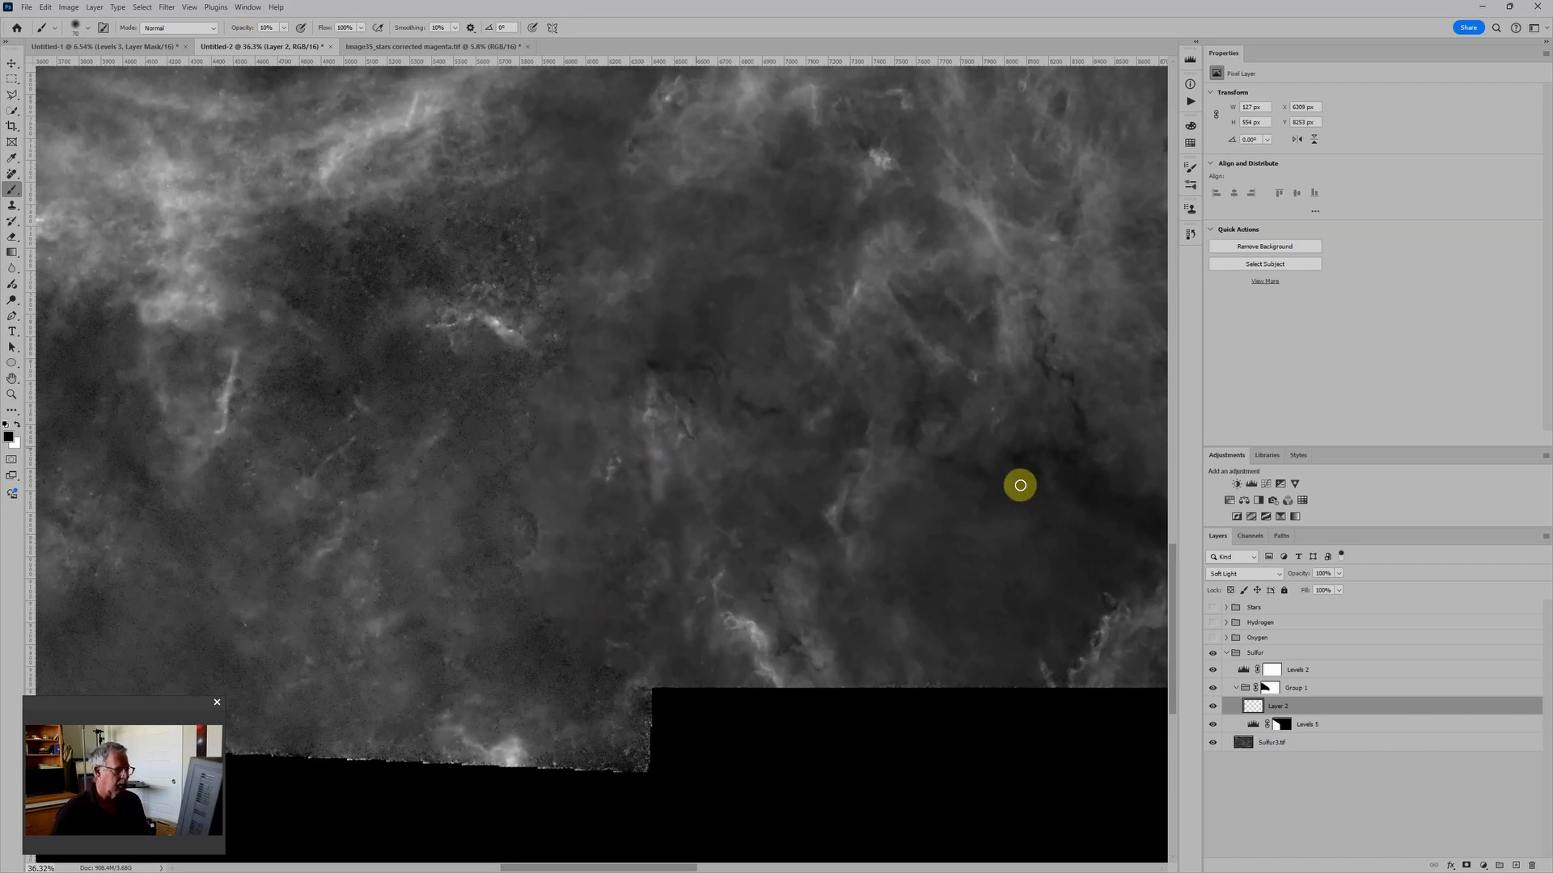
{"action": "left_click", "coordinate": [1189, 234]}
{"action": "left_click", "coordinate": [1086, 445]}
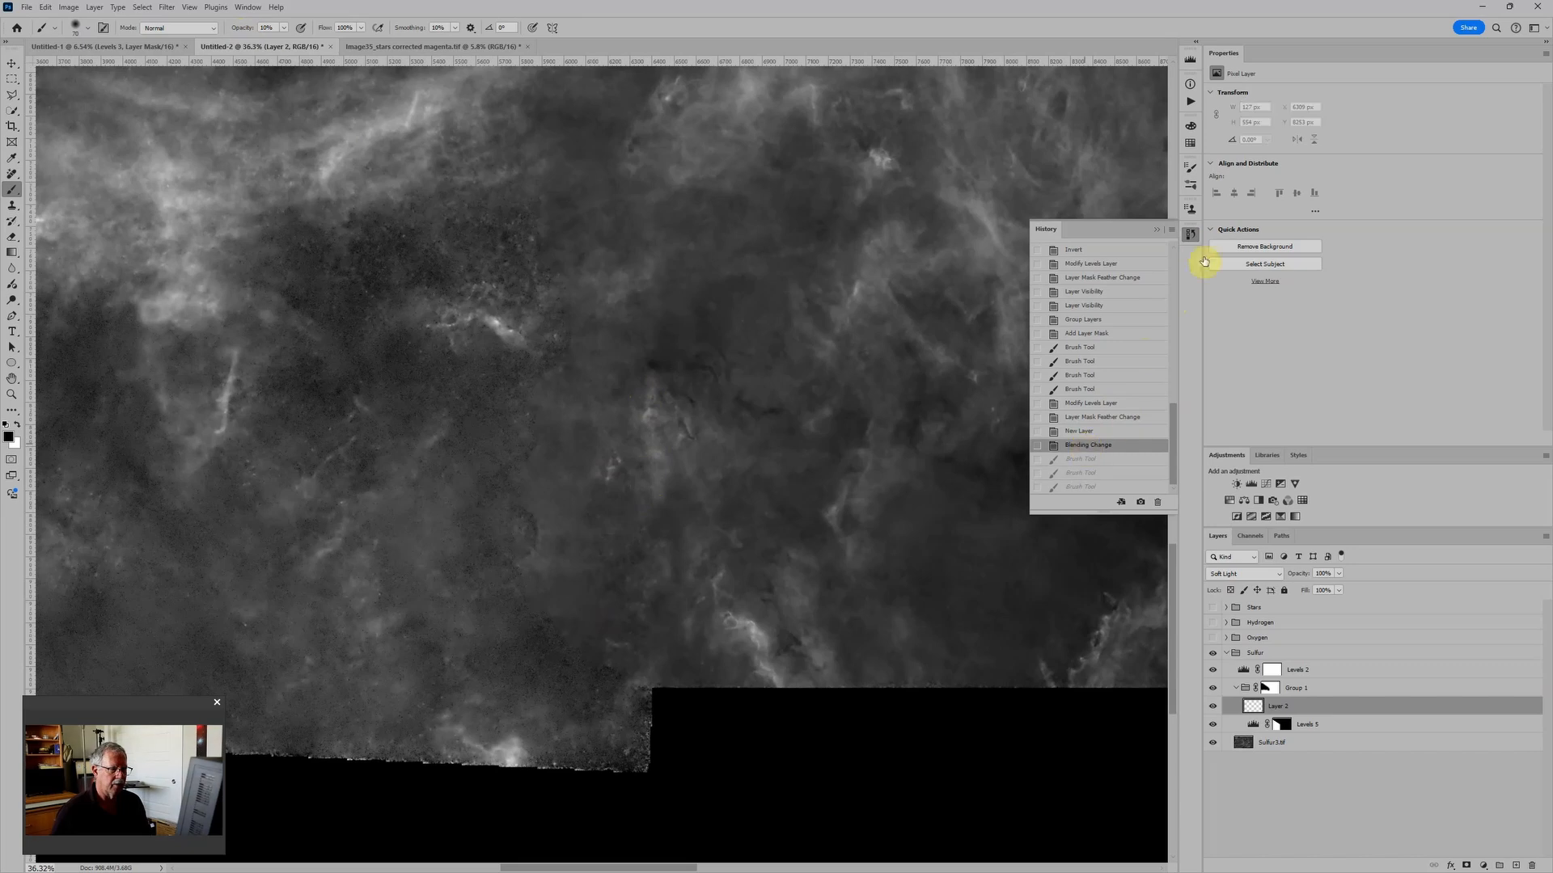
Lighten the area along the vertical seam on the Soft Light layer with a white brush at 10% opacity, and check the whole mosaic
{"action": "left_click", "coordinate": [1190, 235]}
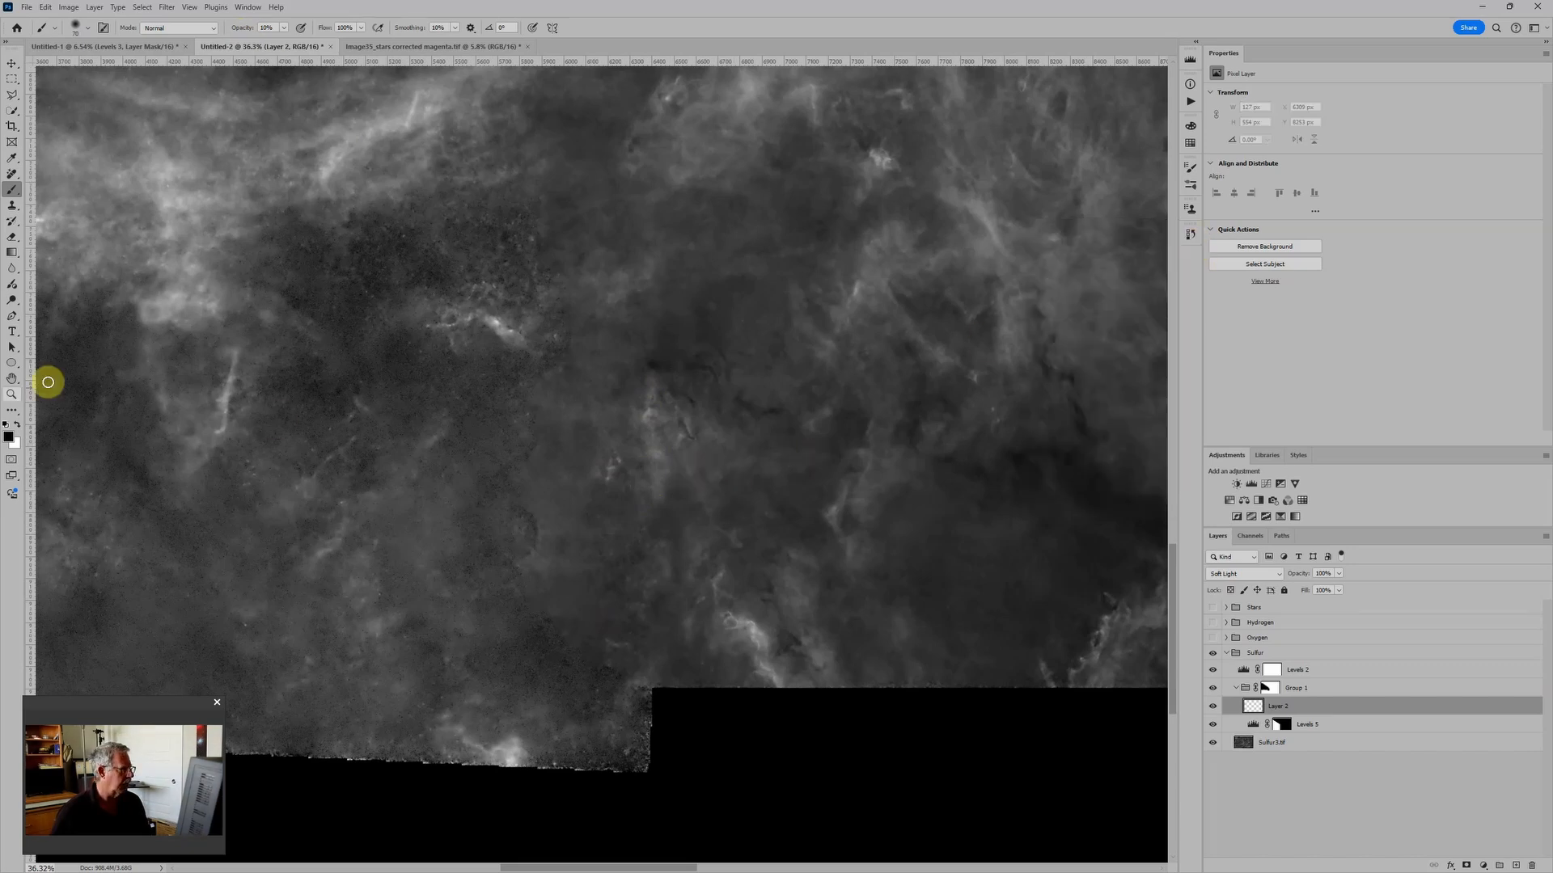
{"action": "key", "text": "x"}
{"action": "scroll", "coordinate": [610, 537], "scroll_direction": "up", "scroll_amount": 1}
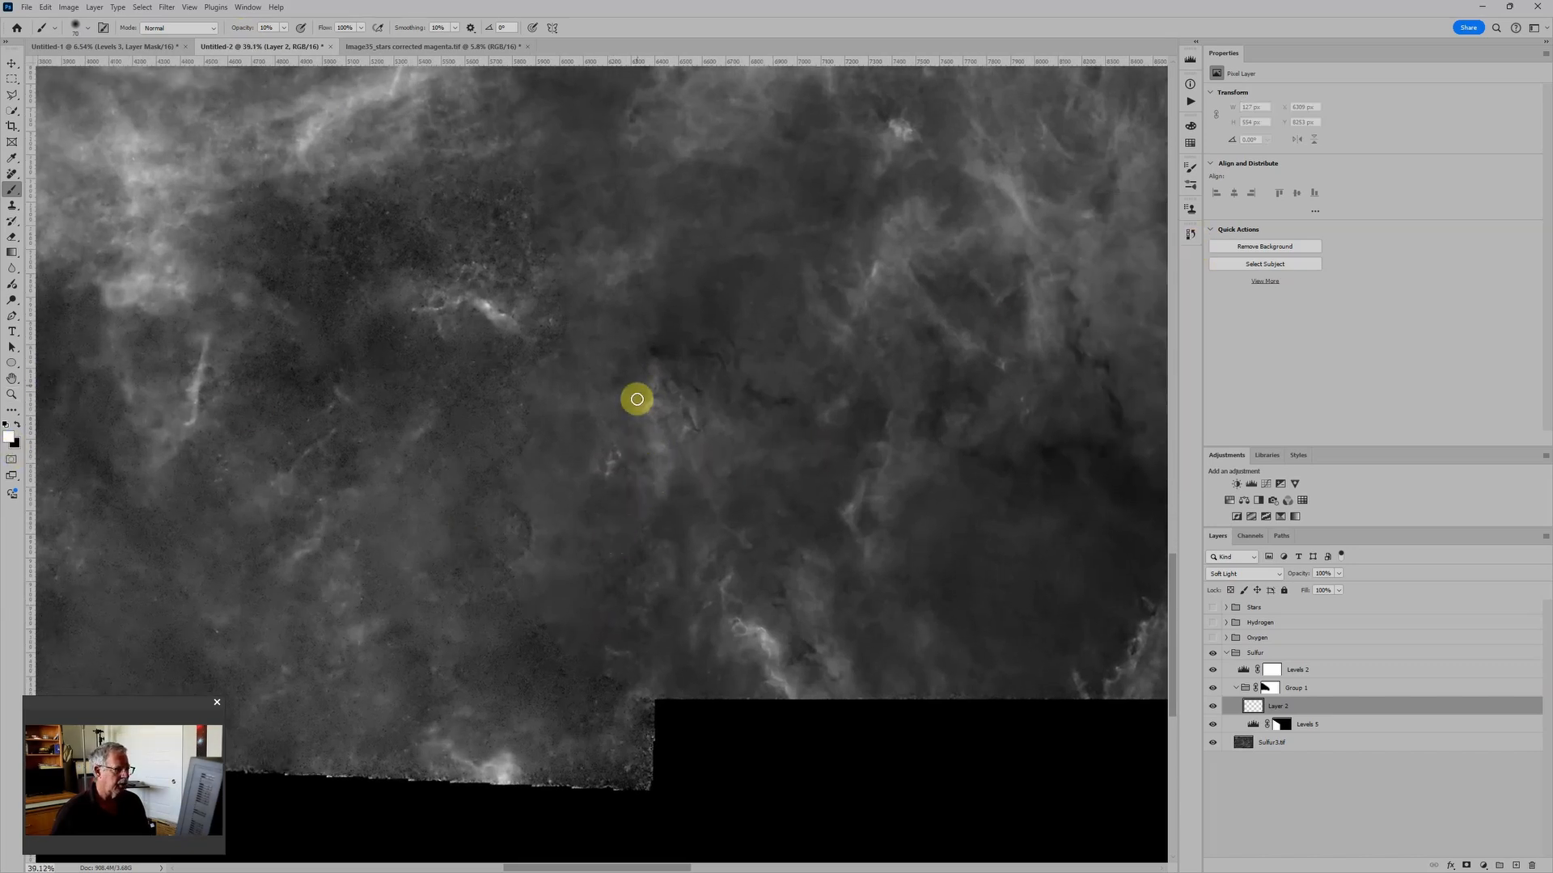
{"action": "mouse_move", "coordinate": [639, 388]}
{"action": "left_mouse_down"}
{"action": "mouse_move", "coordinate": [642, 502]}
{"action": "mouse_move", "coordinate": [633, 439]}
{"action": "mouse_move", "coordinate": [661, 547]}
{"action": "mouse_move", "coordinate": [644, 496]}
{"action": "mouse_move", "coordinate": [647, 533]}
{"action": "left_mouse_up"}
{"action": "scroll", "coordinate": [714, 537], "scroll_direction": "down", "scroll_amount": 9}
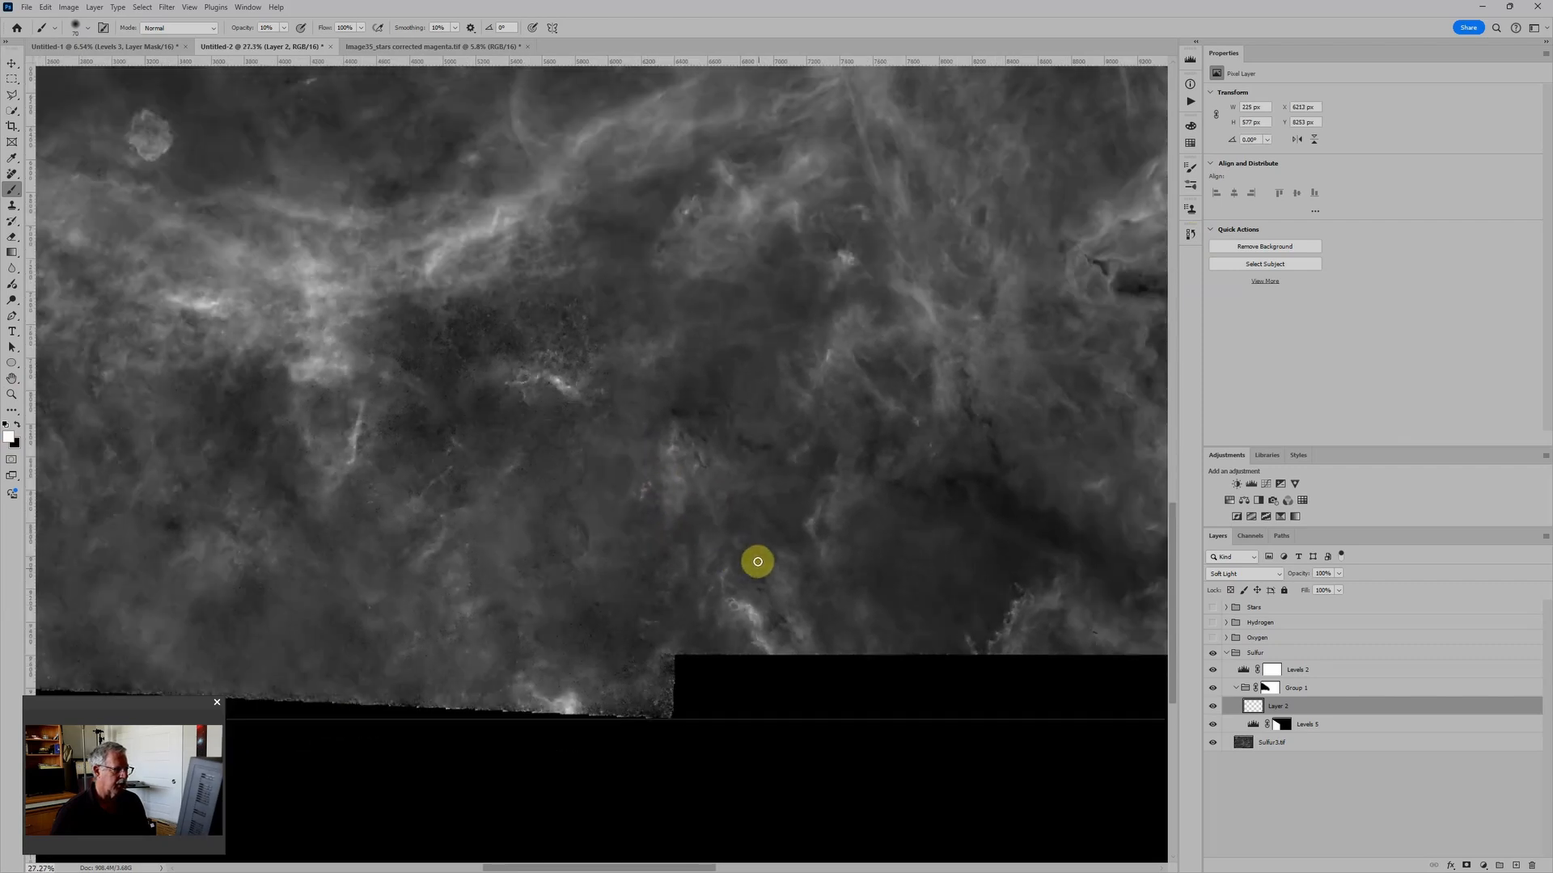
{"action": "scroll", "coordinate": [763, 569], "scroll_direction": "down", "scroll_amount": 10}
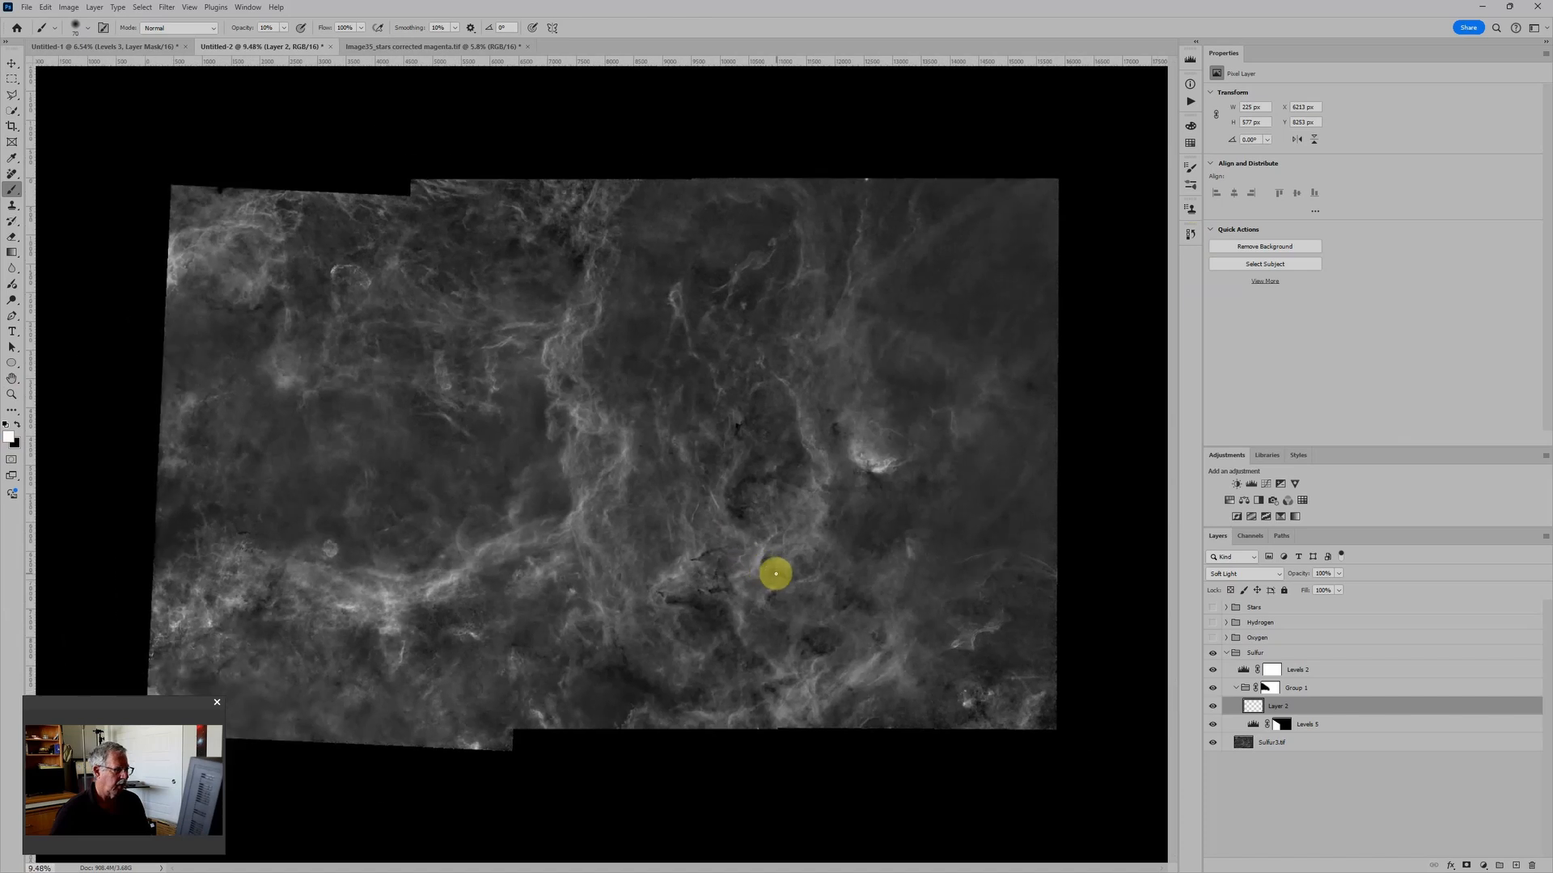
{"action": "scroll", "coordinate": [778, 574], "scroll_direction": "down", "scroll_amount": 1}
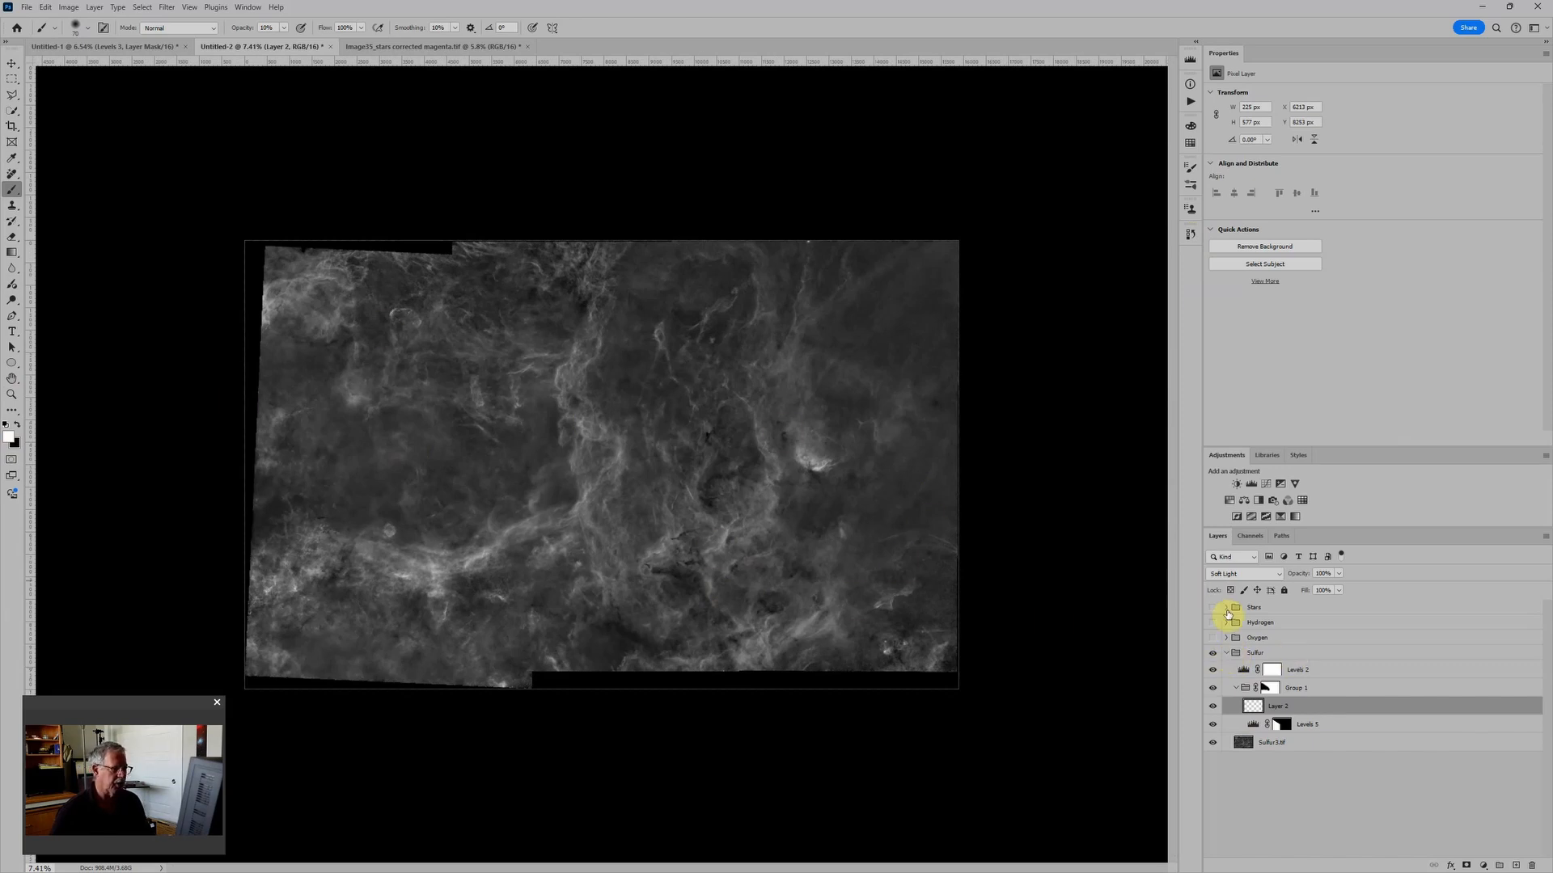
Set the Sulfur group's overall Levels adjustment to black input 7 and white input 226
{"action": "left_click", "coordinate": [1246, 669]}
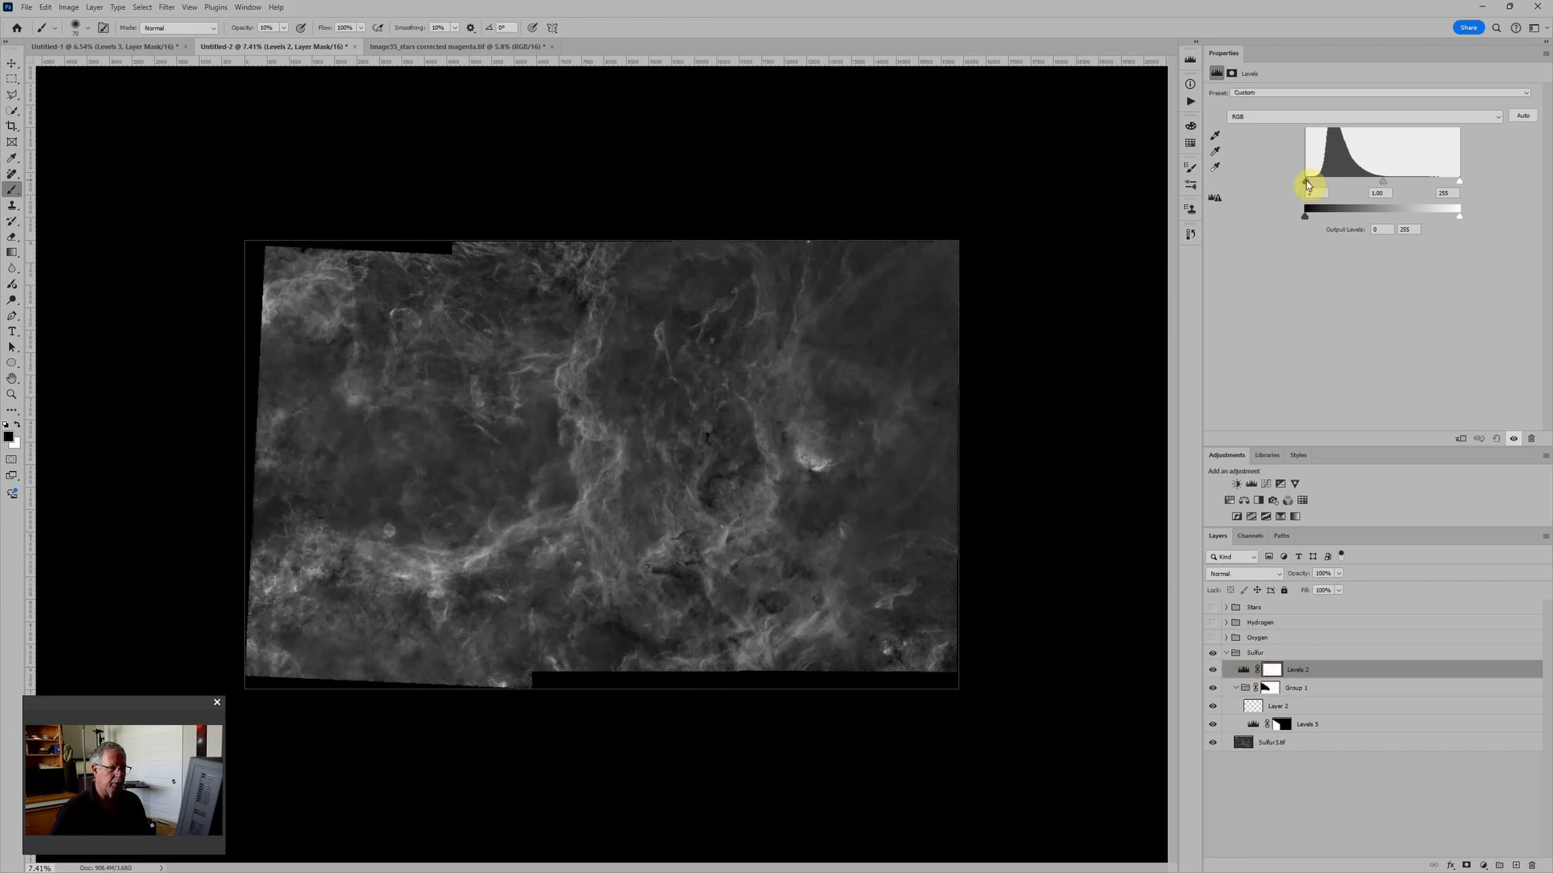
{"action": "left_click_drag", "start_coordinate": [1307, 181], "coordinate": [1311, 184]}
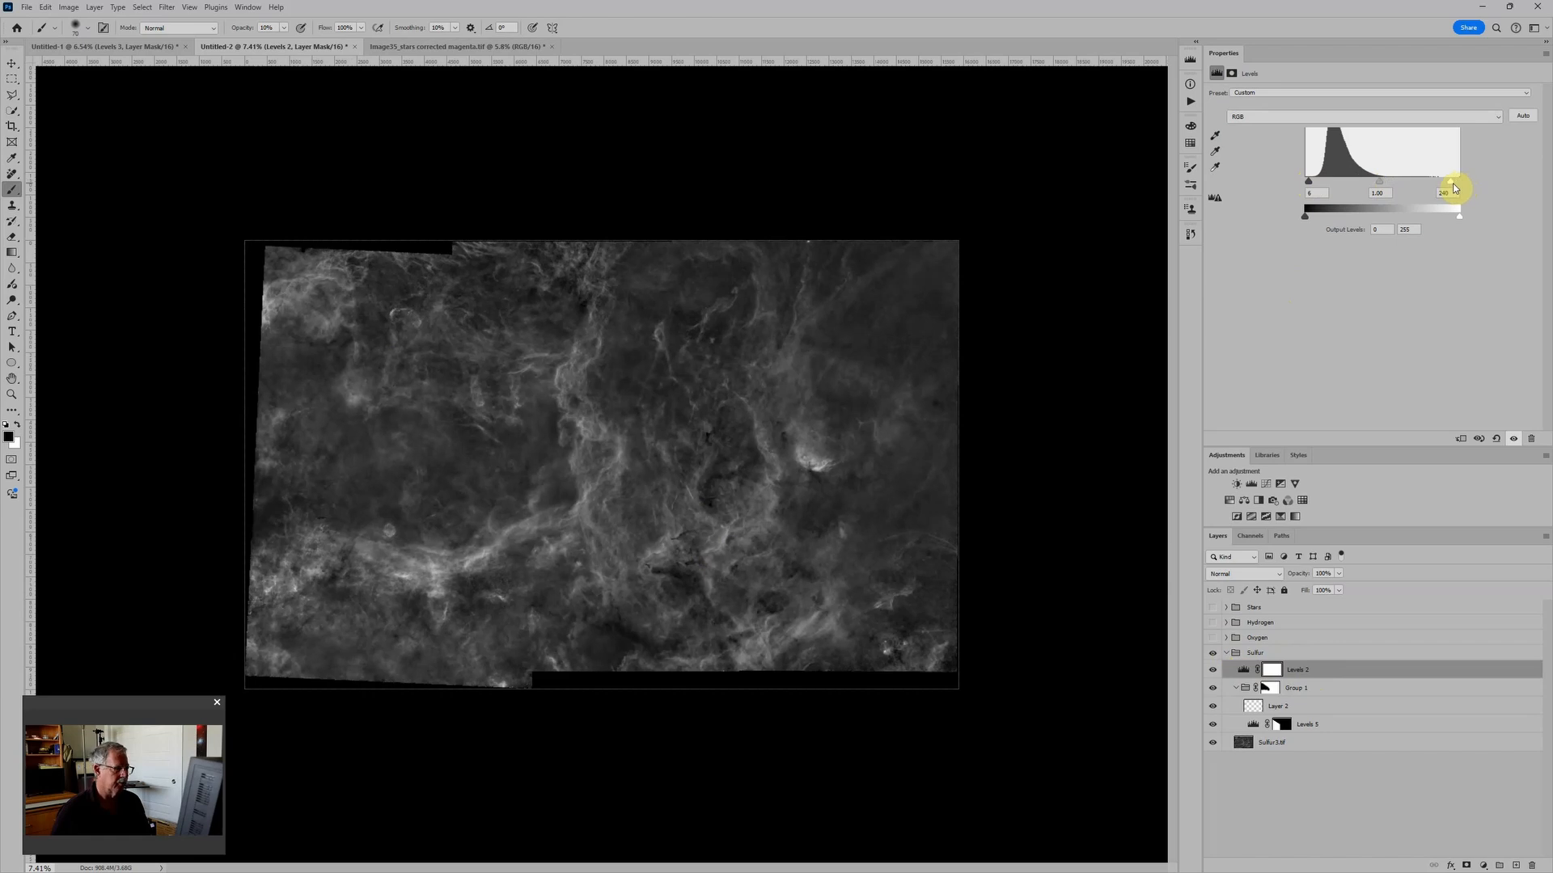
{"action": "left_click_drag", "start_coordinate": [1461, 182], "coordinate": [1446, 188]}
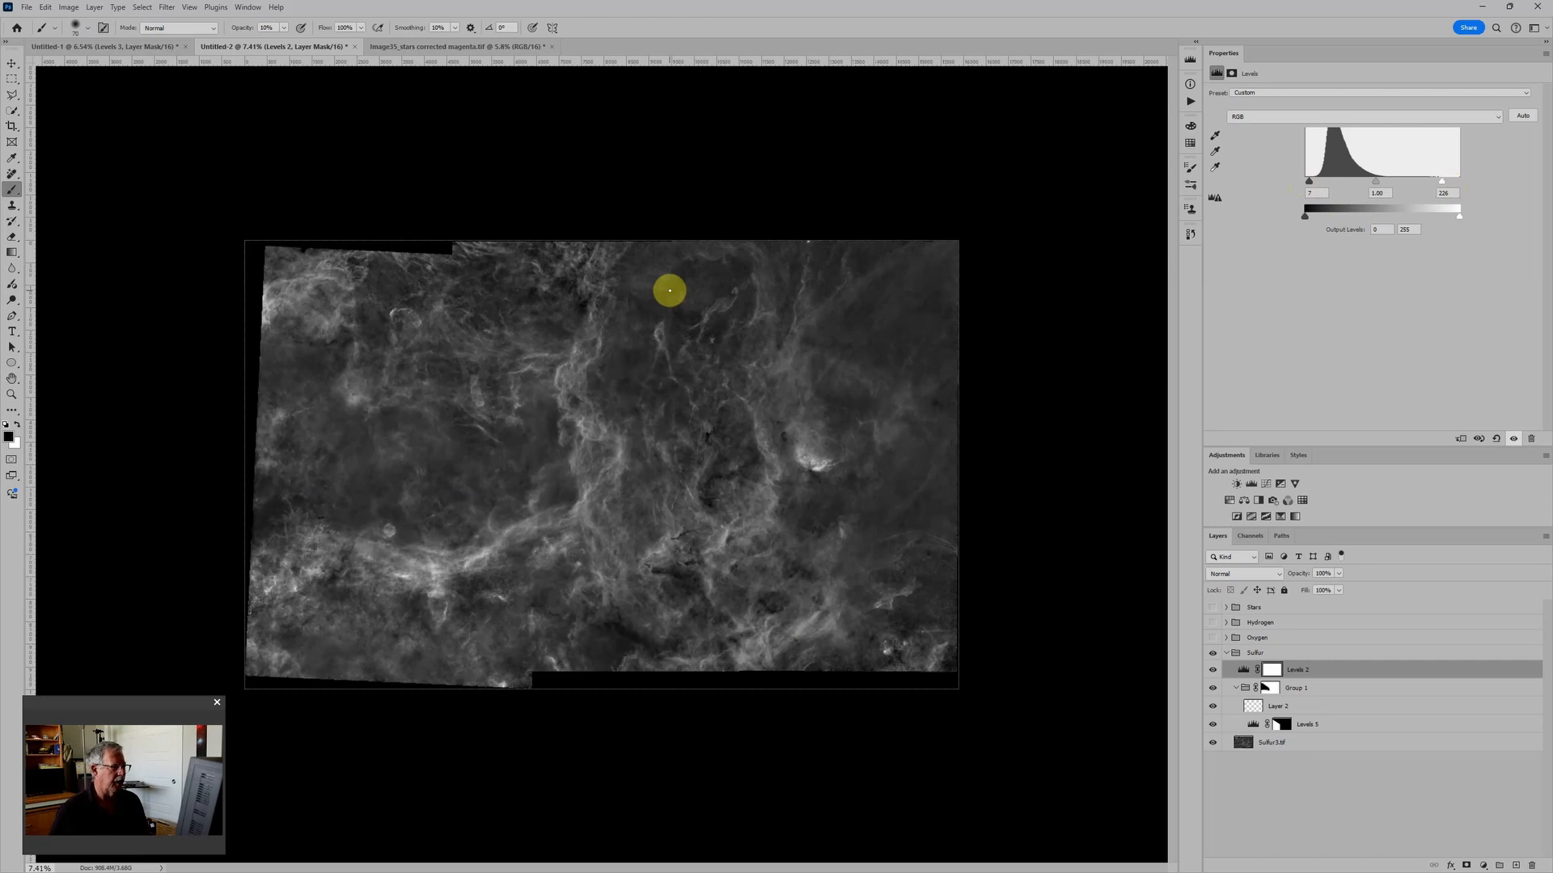
Make the Oxygen group visible and expand it to reveal its Curves, Levels and image layers
{"action": "left_click", "coordinate": [1293, 644]}
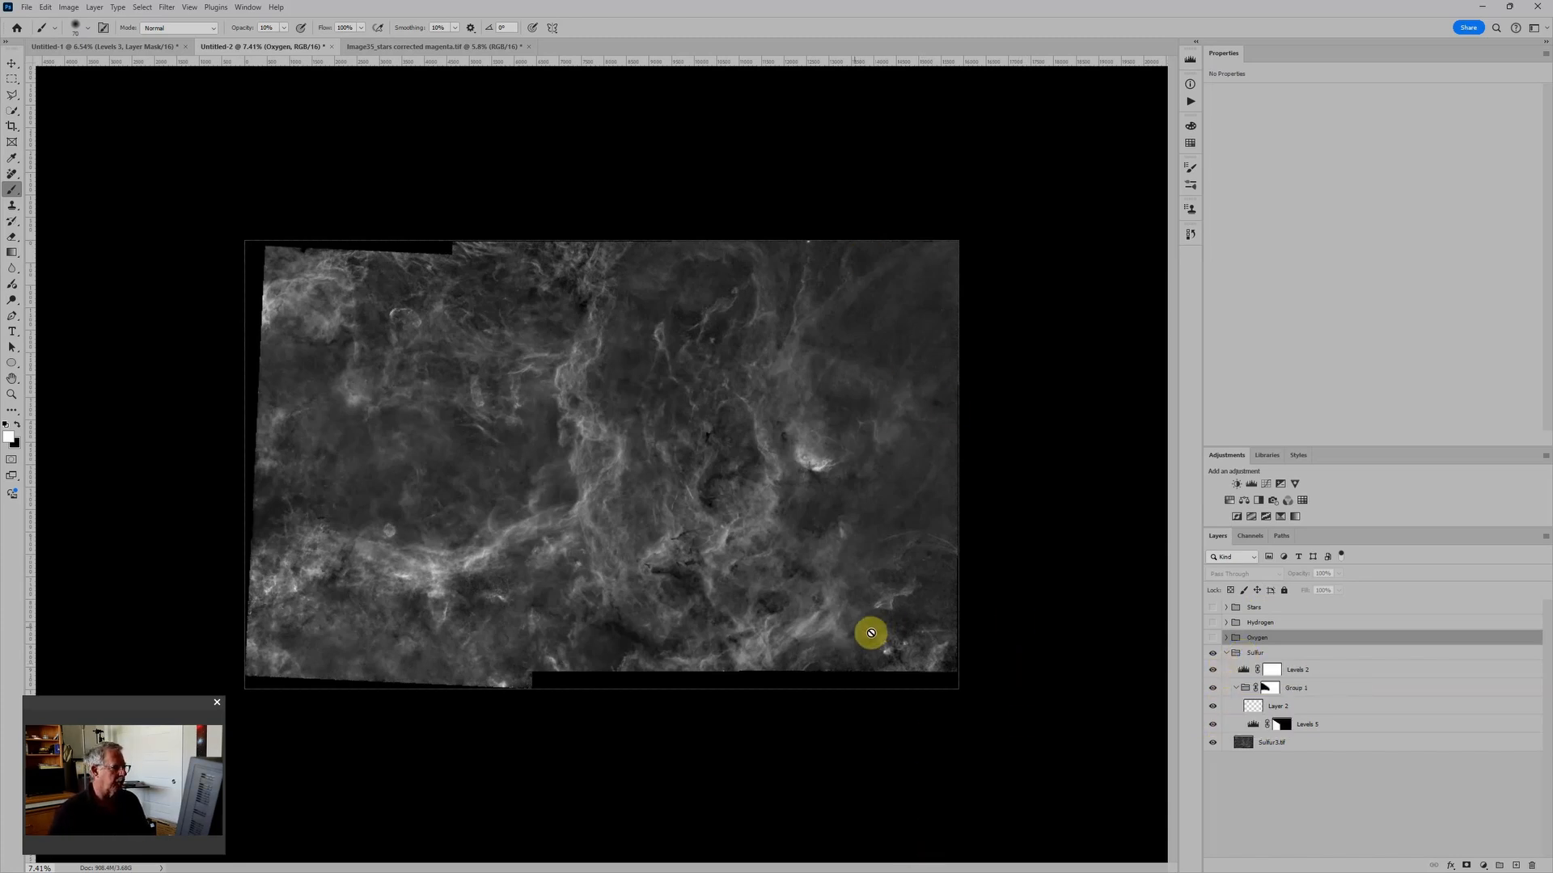
{"action": "left_click", "coordinate": [69, 7]}
{"action": "scroll", "coordinate": [582, 615], "scroll_direction": "up", "scroll_amount": 1}
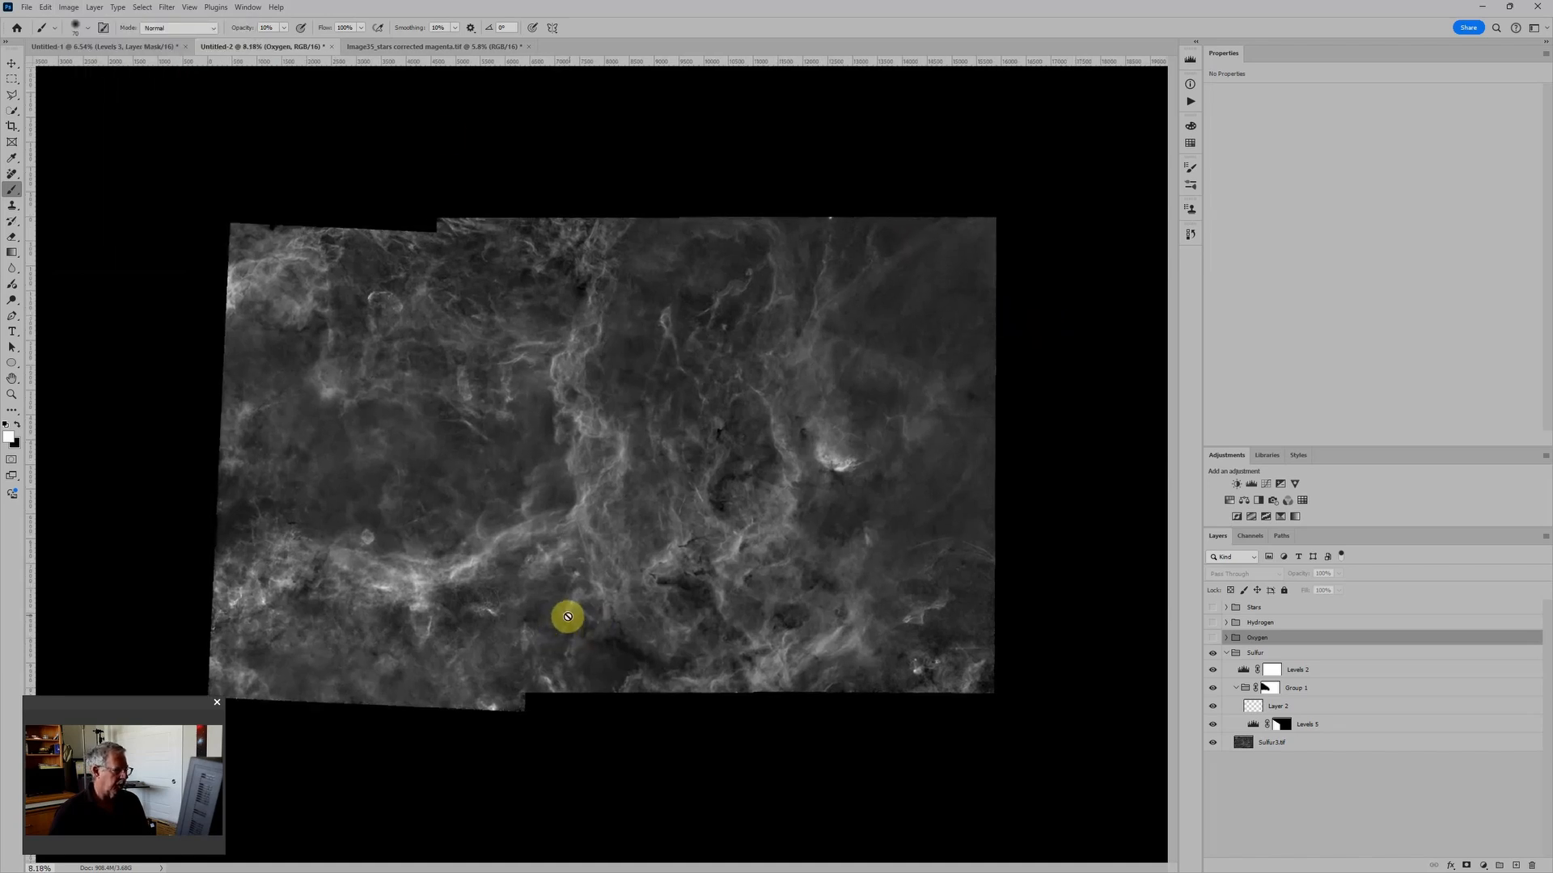
{"action": "left_click", "coordinate": [1213, 637]}
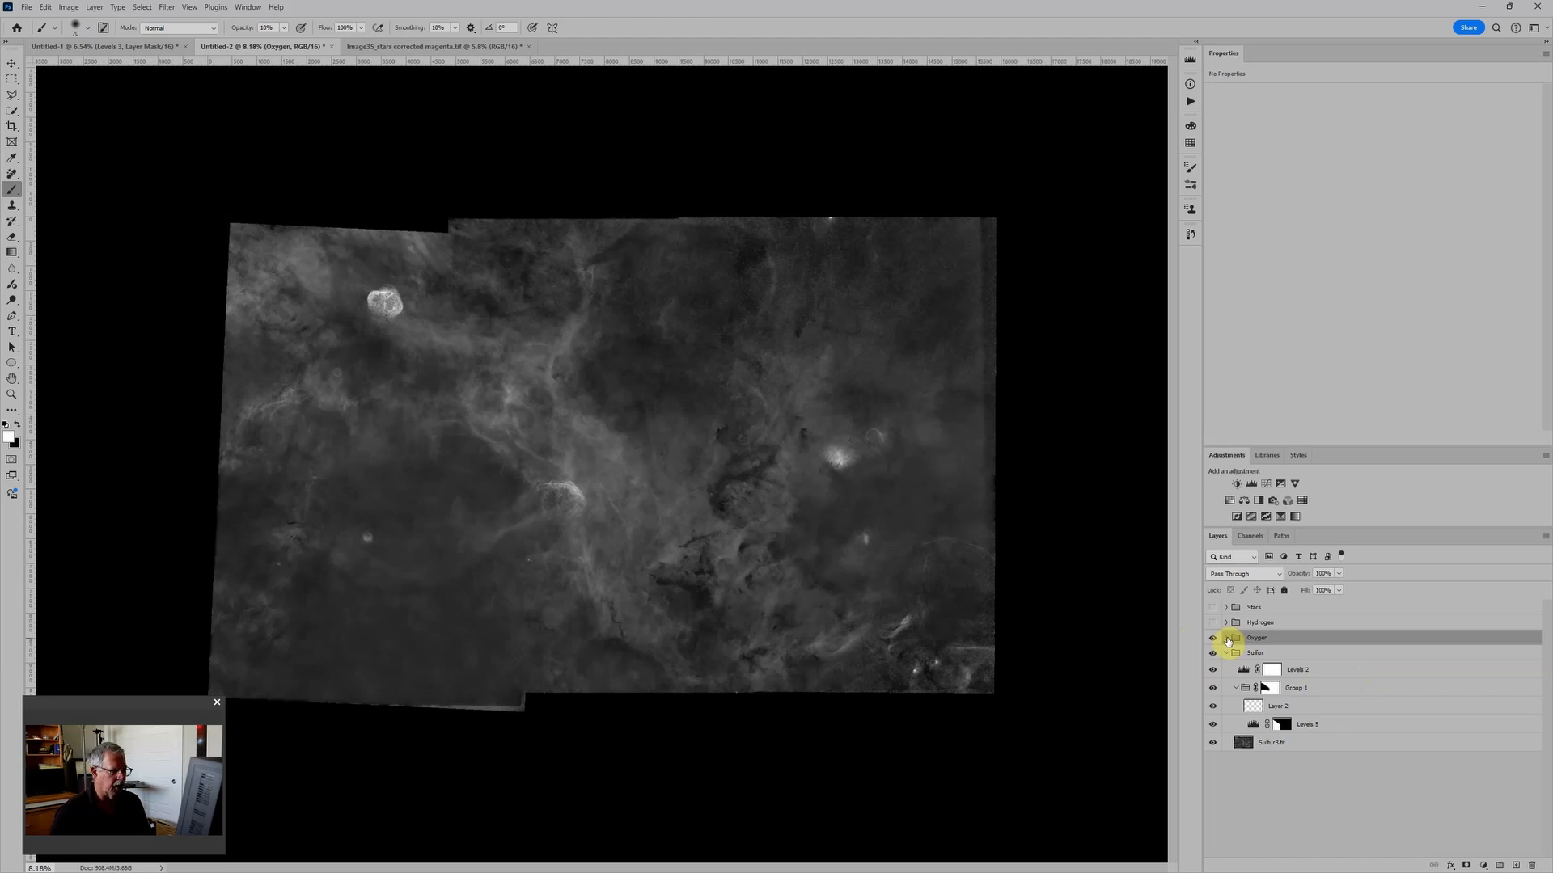
{"action": "left_click", "coordinate": [1226, 638]}
{"action": "scroll", "coordinate": [736, 455], "scroll_direction": "down", "scroll_amount": 1}
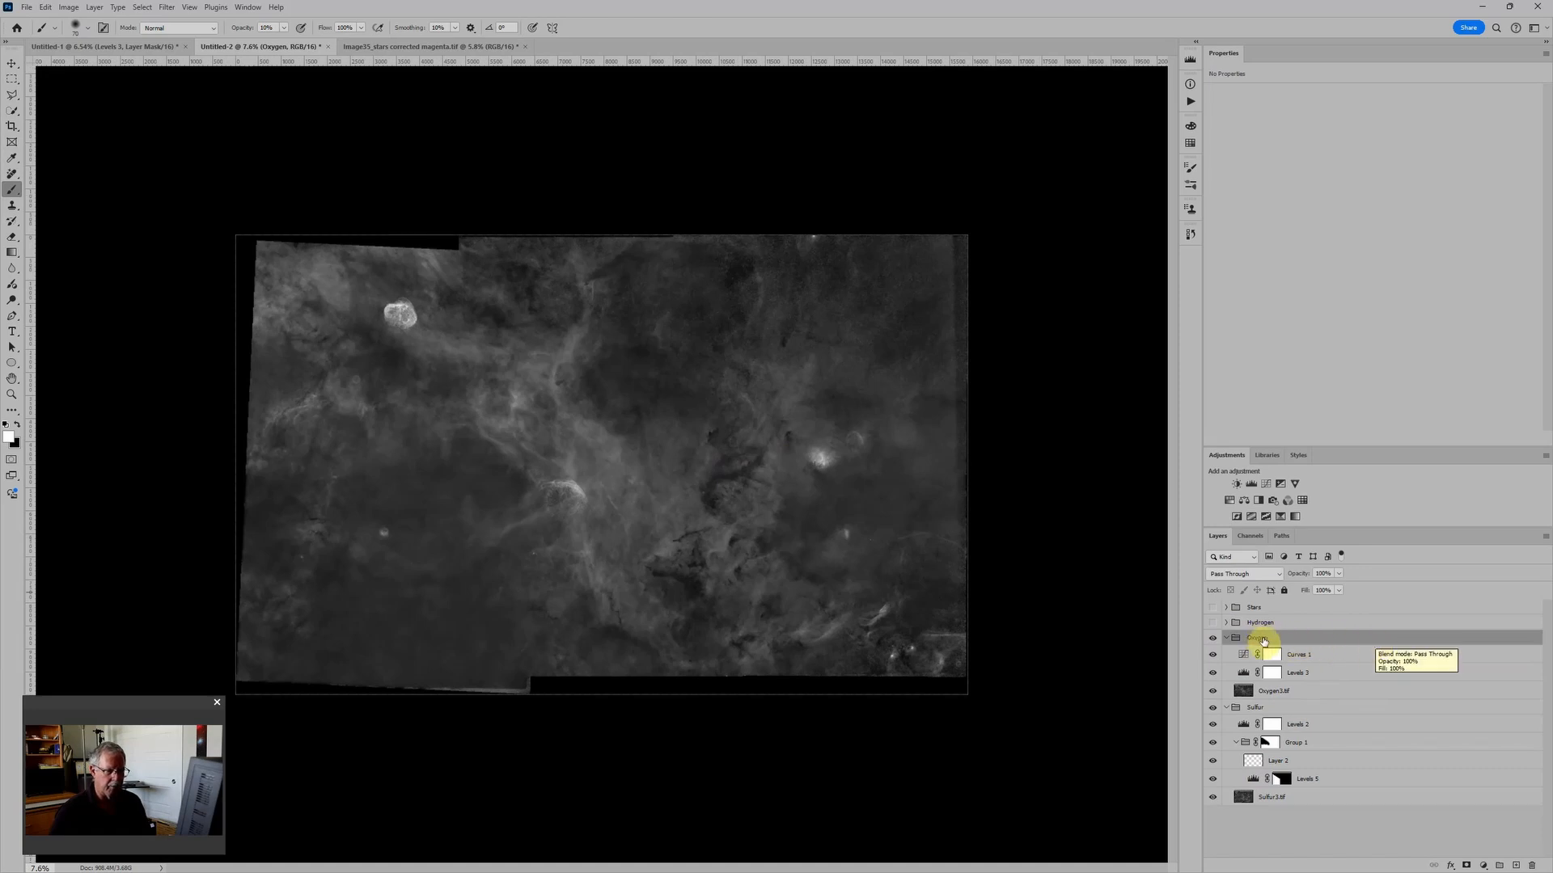
Exclude the red channel from the Oxygen group in its advanced blending options and check the colour result
{"action": "double_click", "coordinate": [1324, 639]}
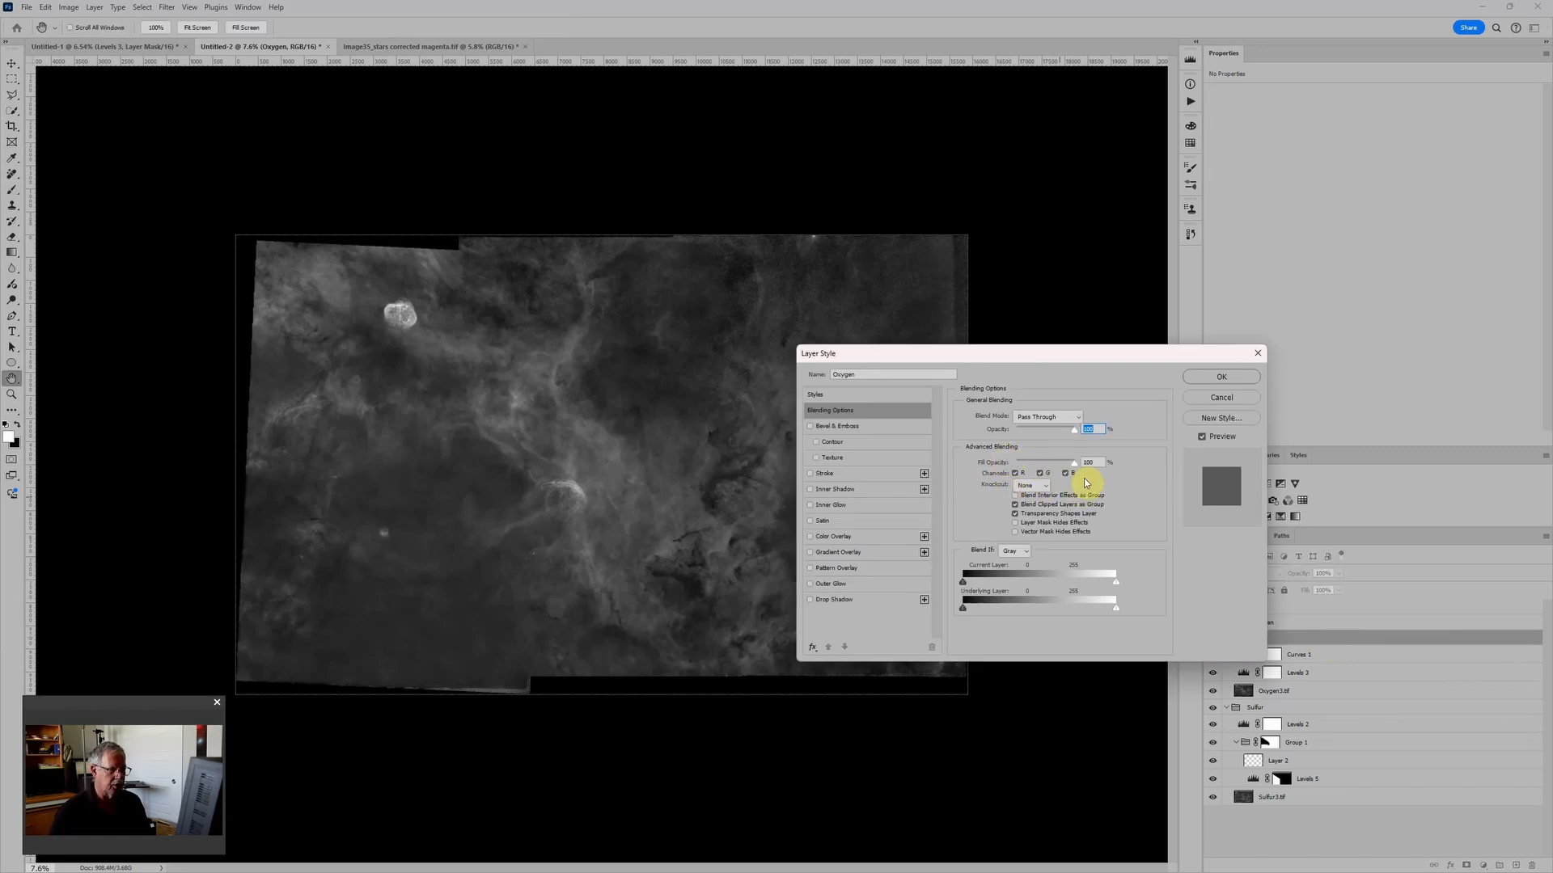
{"action": "left_click", "coordinate": [1016, 474]}
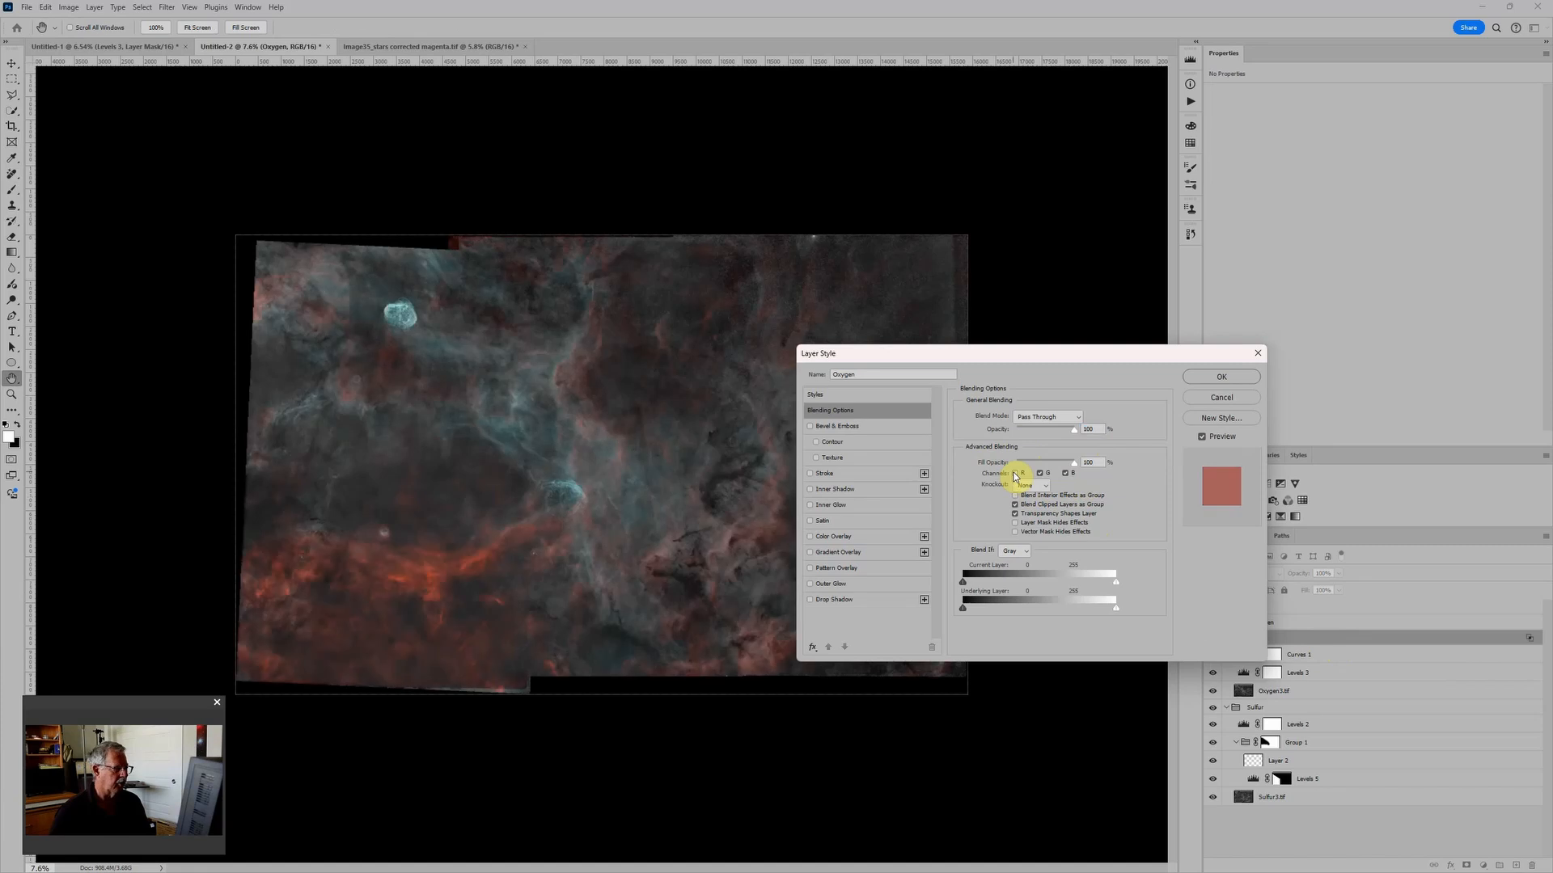
{"action": "left_click", "coordinate": [1208, 377]}
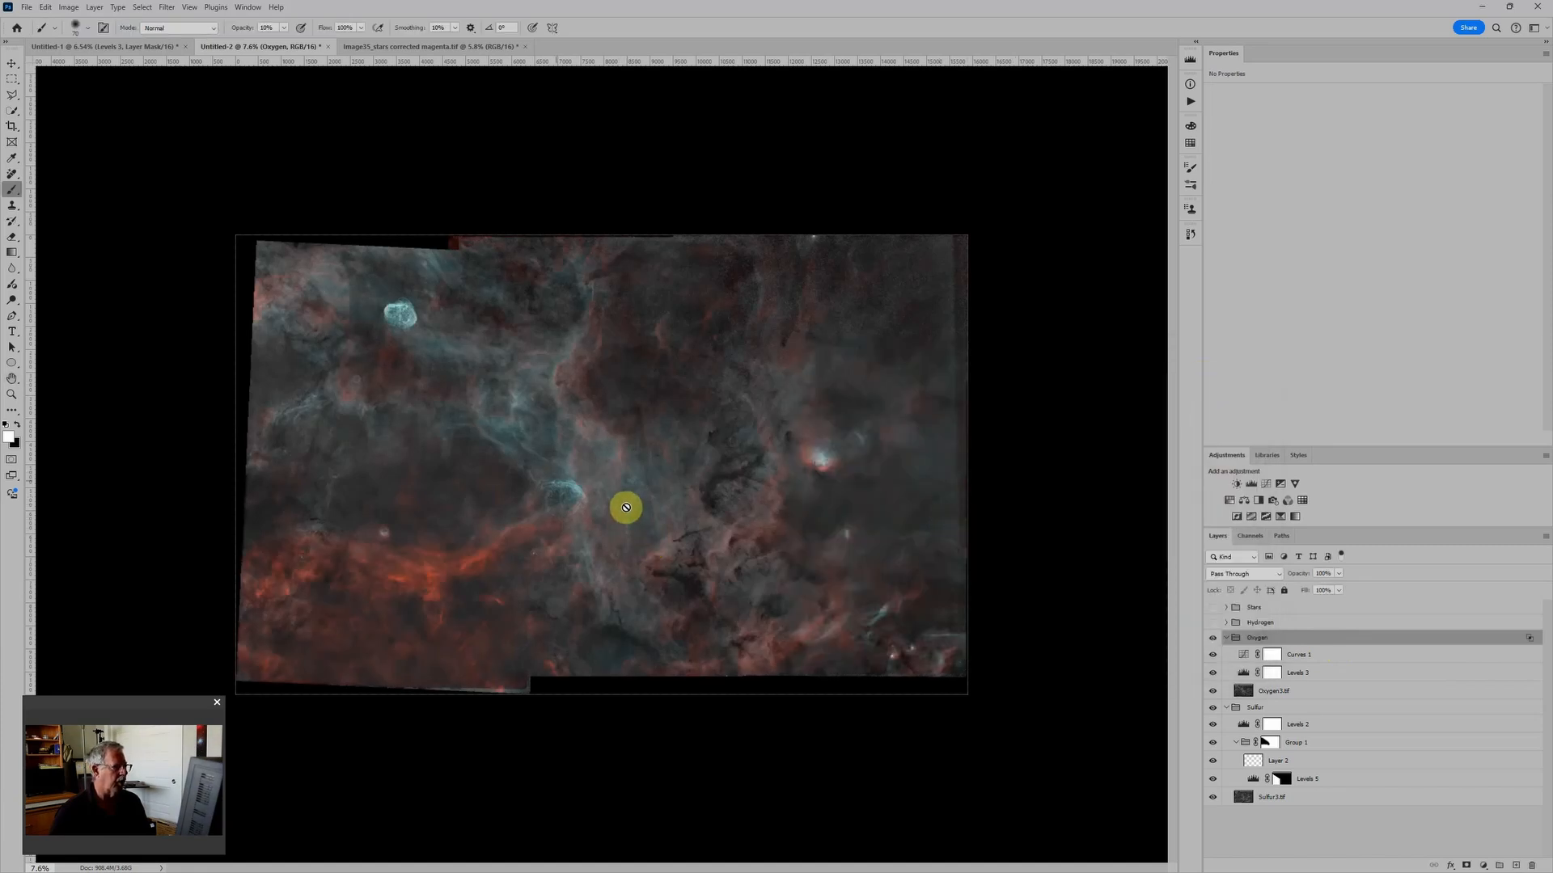
{"action": "scroll", "coordinate": [538, 503], "scroll_direction": "up", "scroll_amount": 2}
{"action": "scroll", "coordinate": [539, 503], "scroll_direction": "up", "scroll_amount": 1}
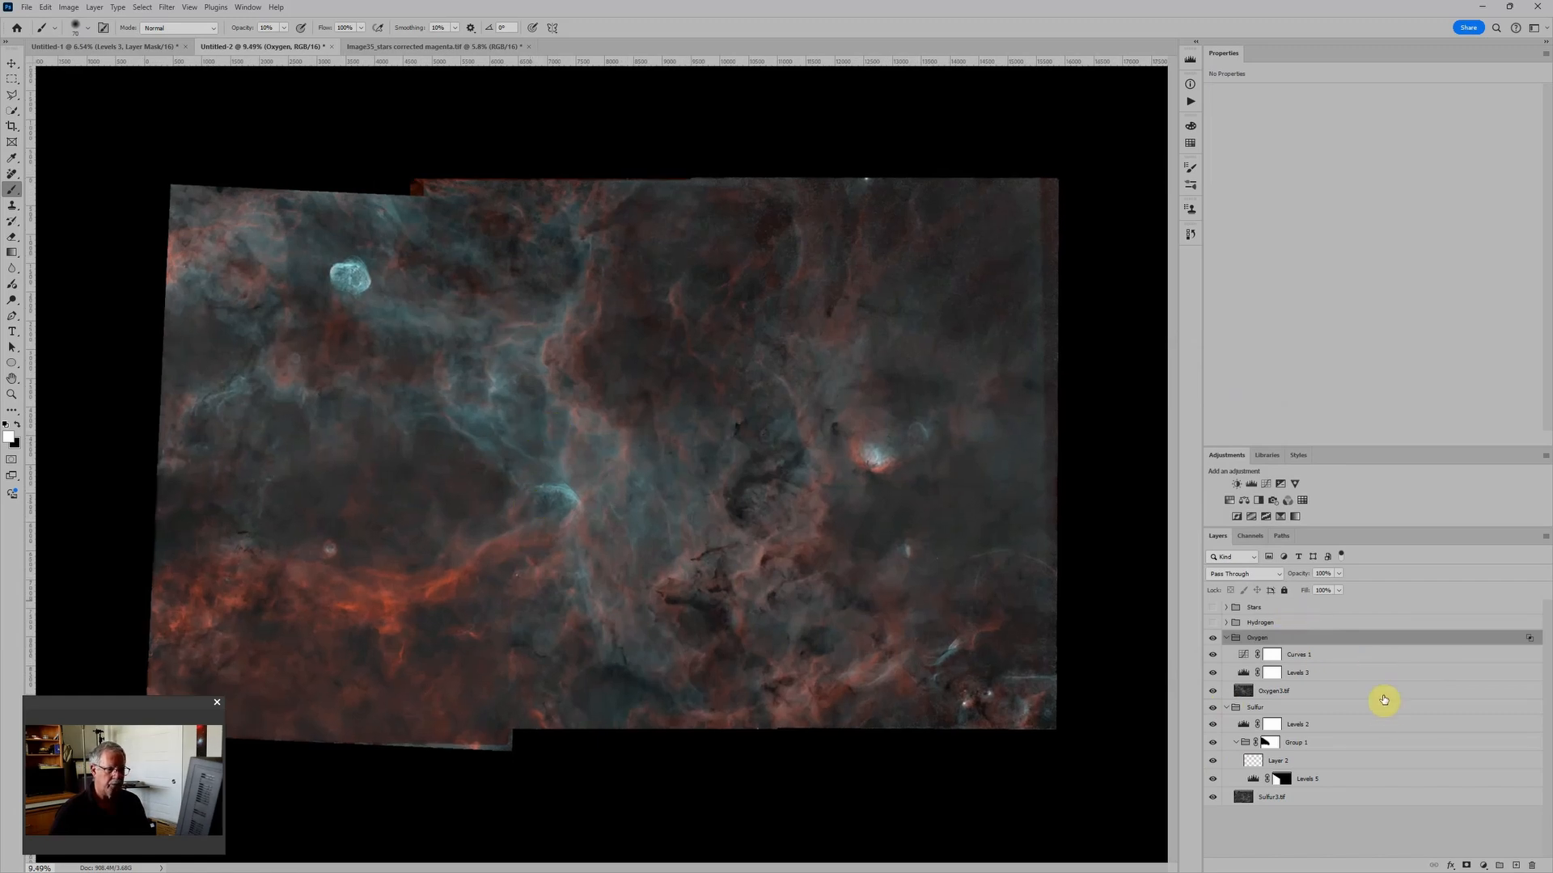
Lower the green curve's white point to output 159 in the Oxygen group's Curves adjustment, and collapse the Oxygen and Sulfur groups
{"action": "left_click", "coordinate": [1243, 654]}
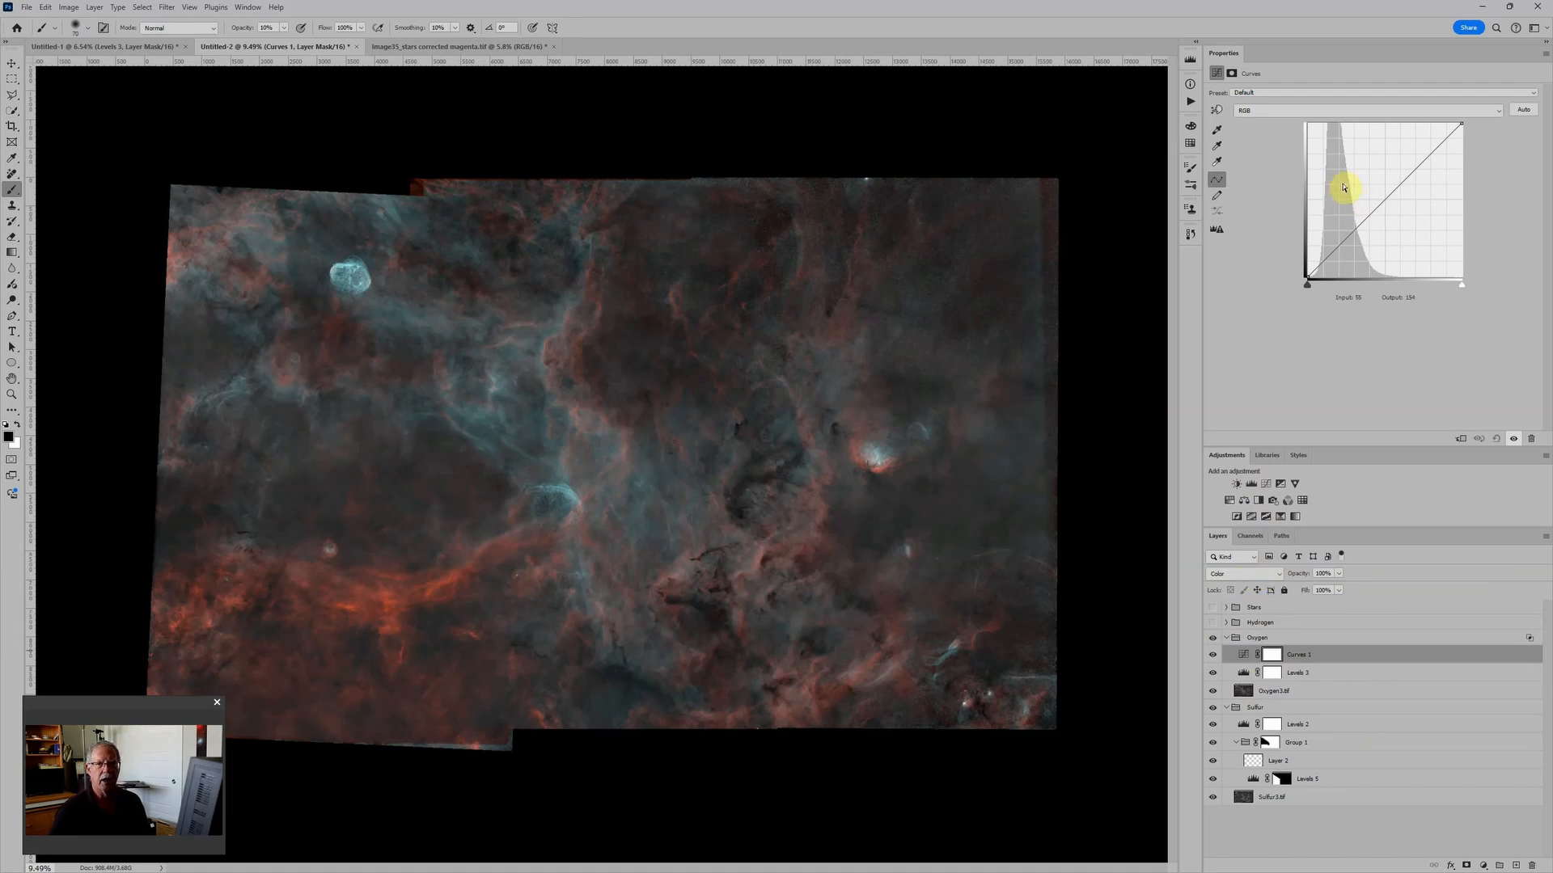
{"action": "left_click", "coordinate": [1352, 113]}
{"action": "left_click", "coordinate": [1282, 135]}
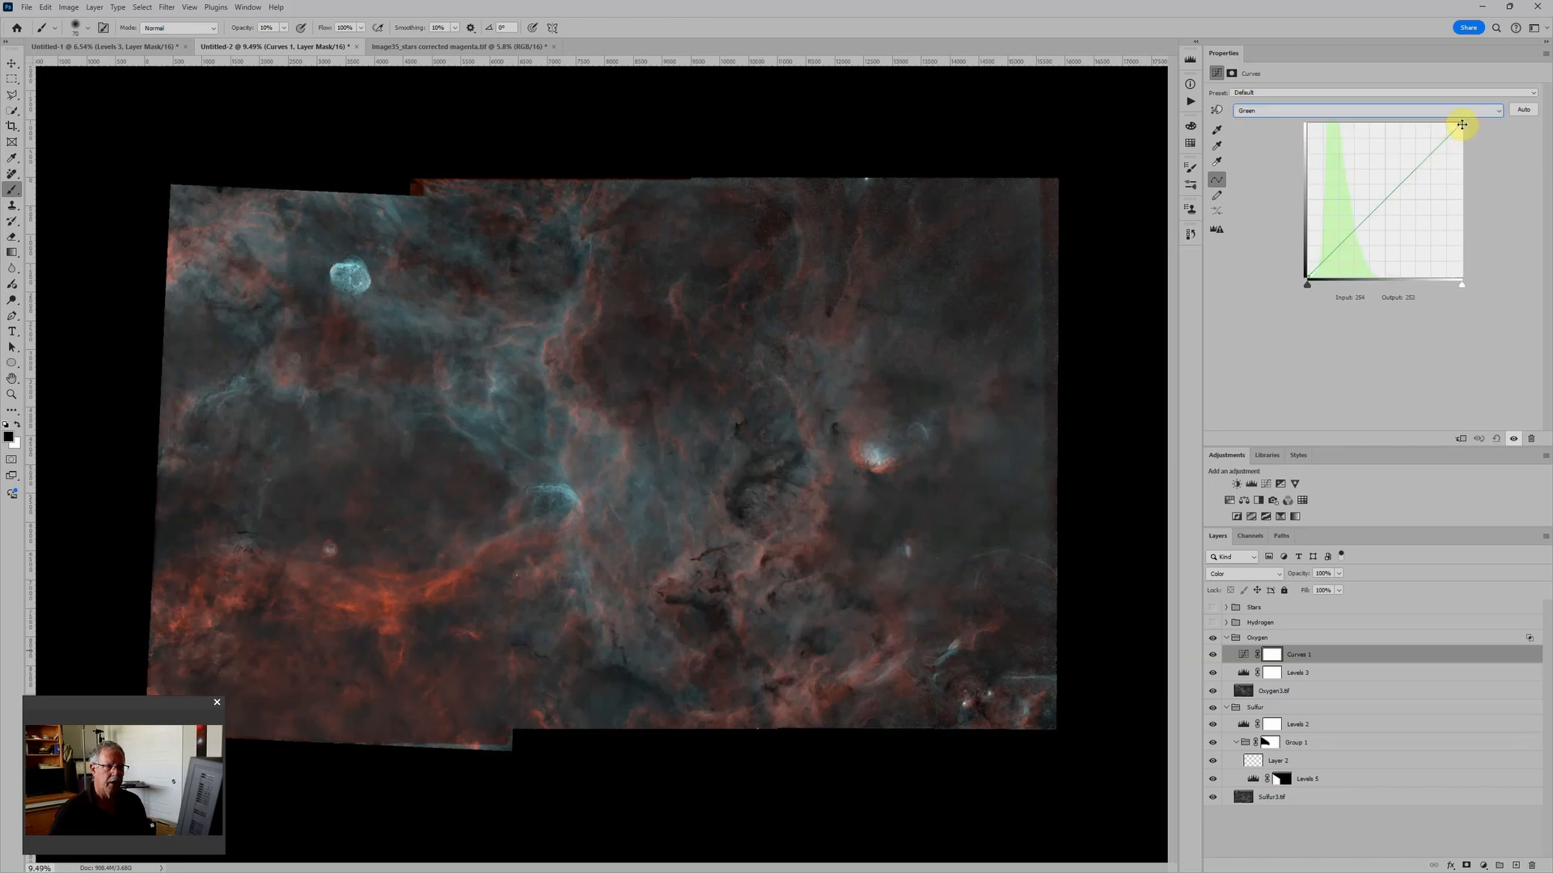
{"action": "left_click_drag", "start_coordinate": [1462, 123], "coordinate": [1473, 181]}
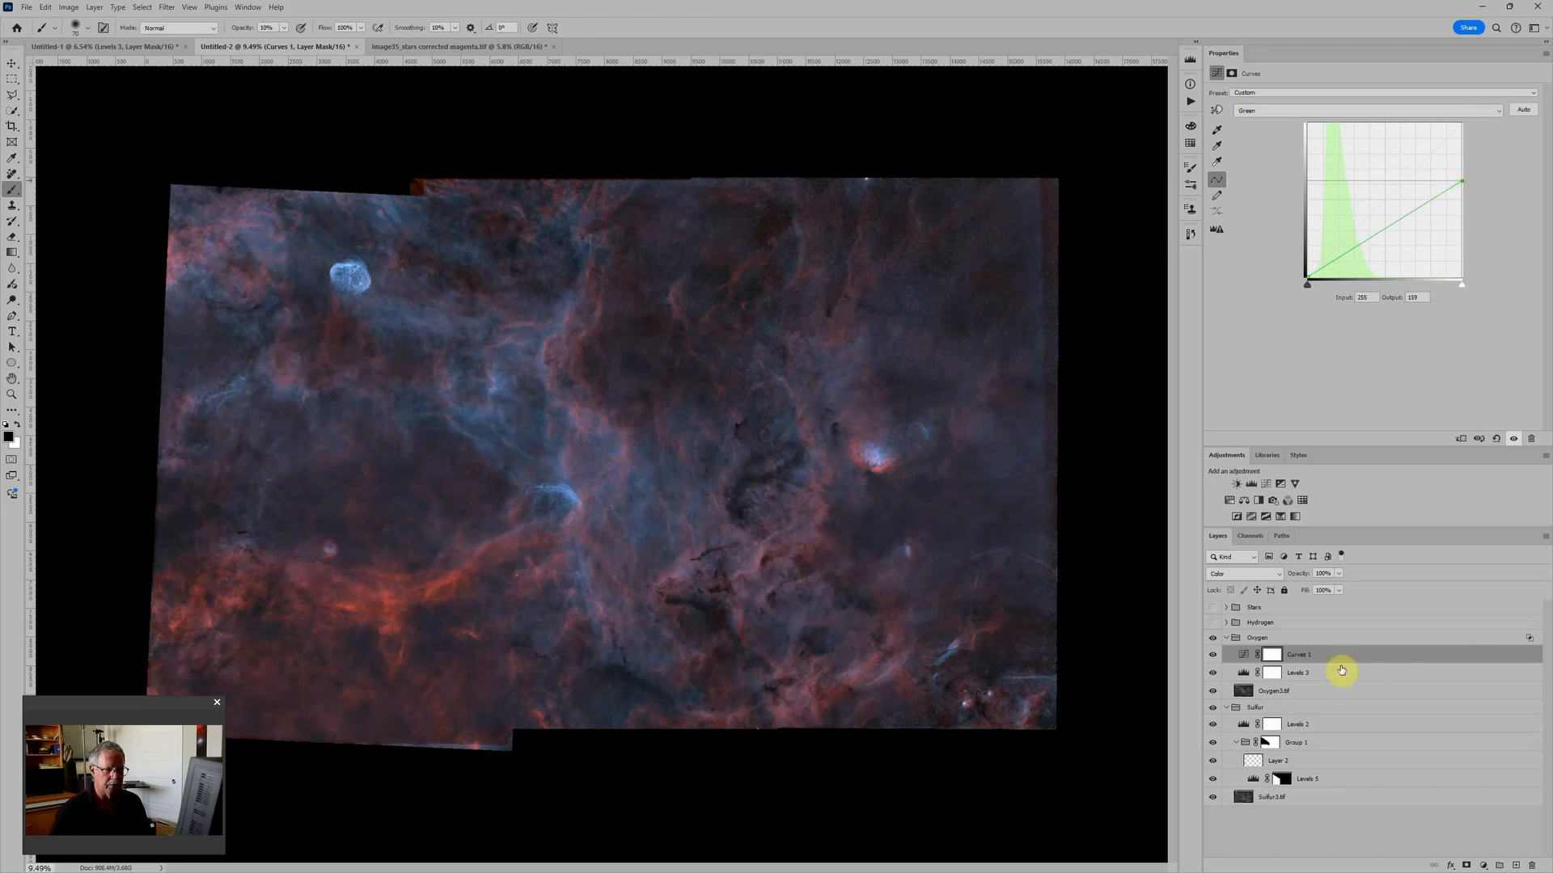
{"action": "left_click", "coordinate": [1225, 638]}
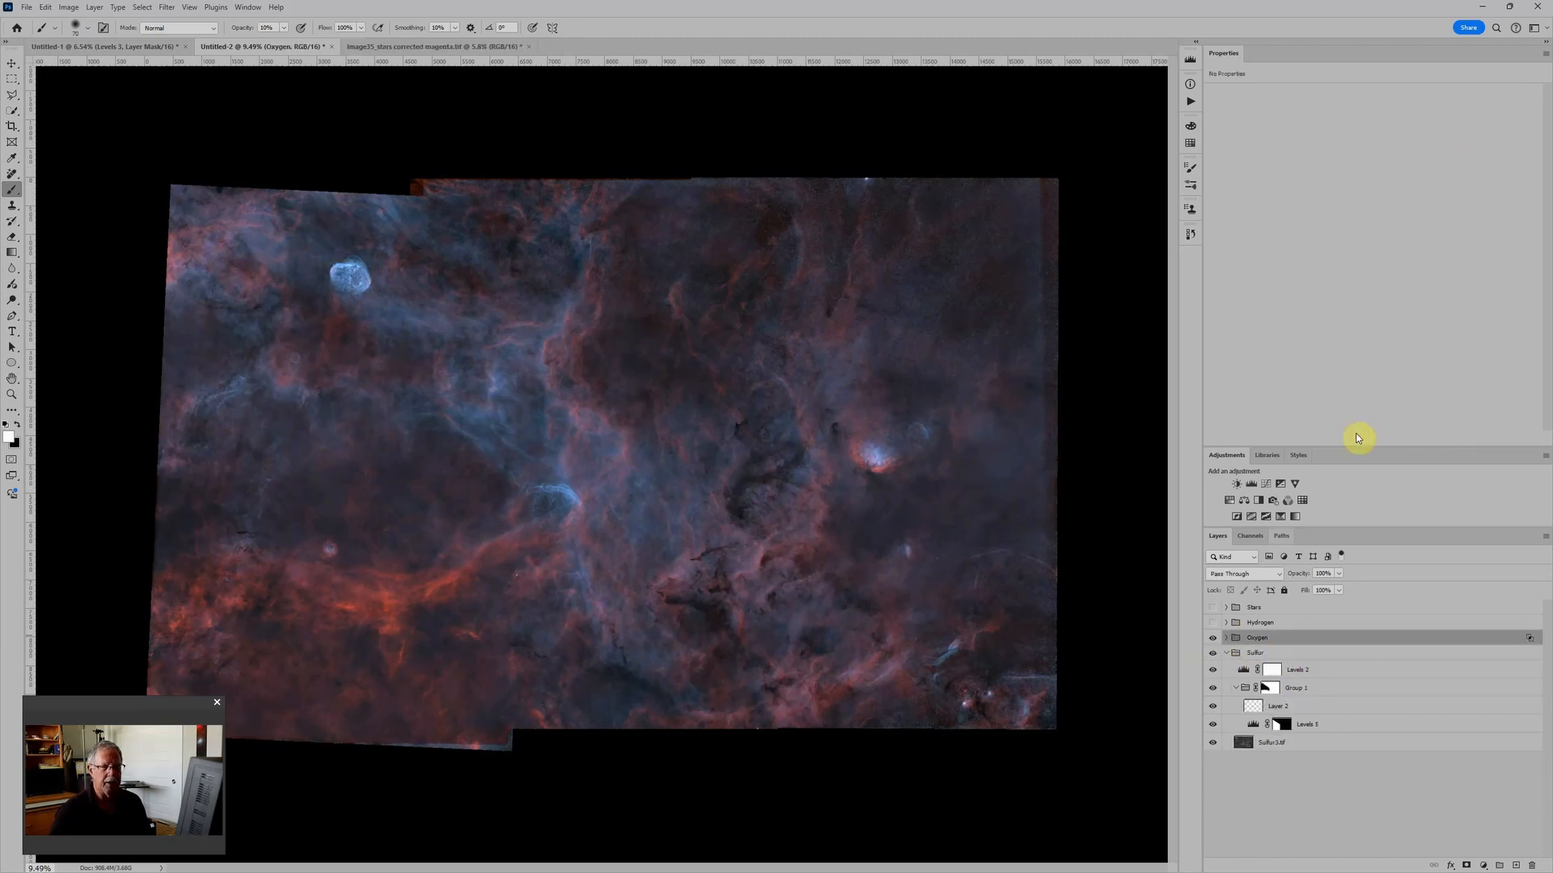
{"action": "left_click", "coordinate": [1226, 654]}
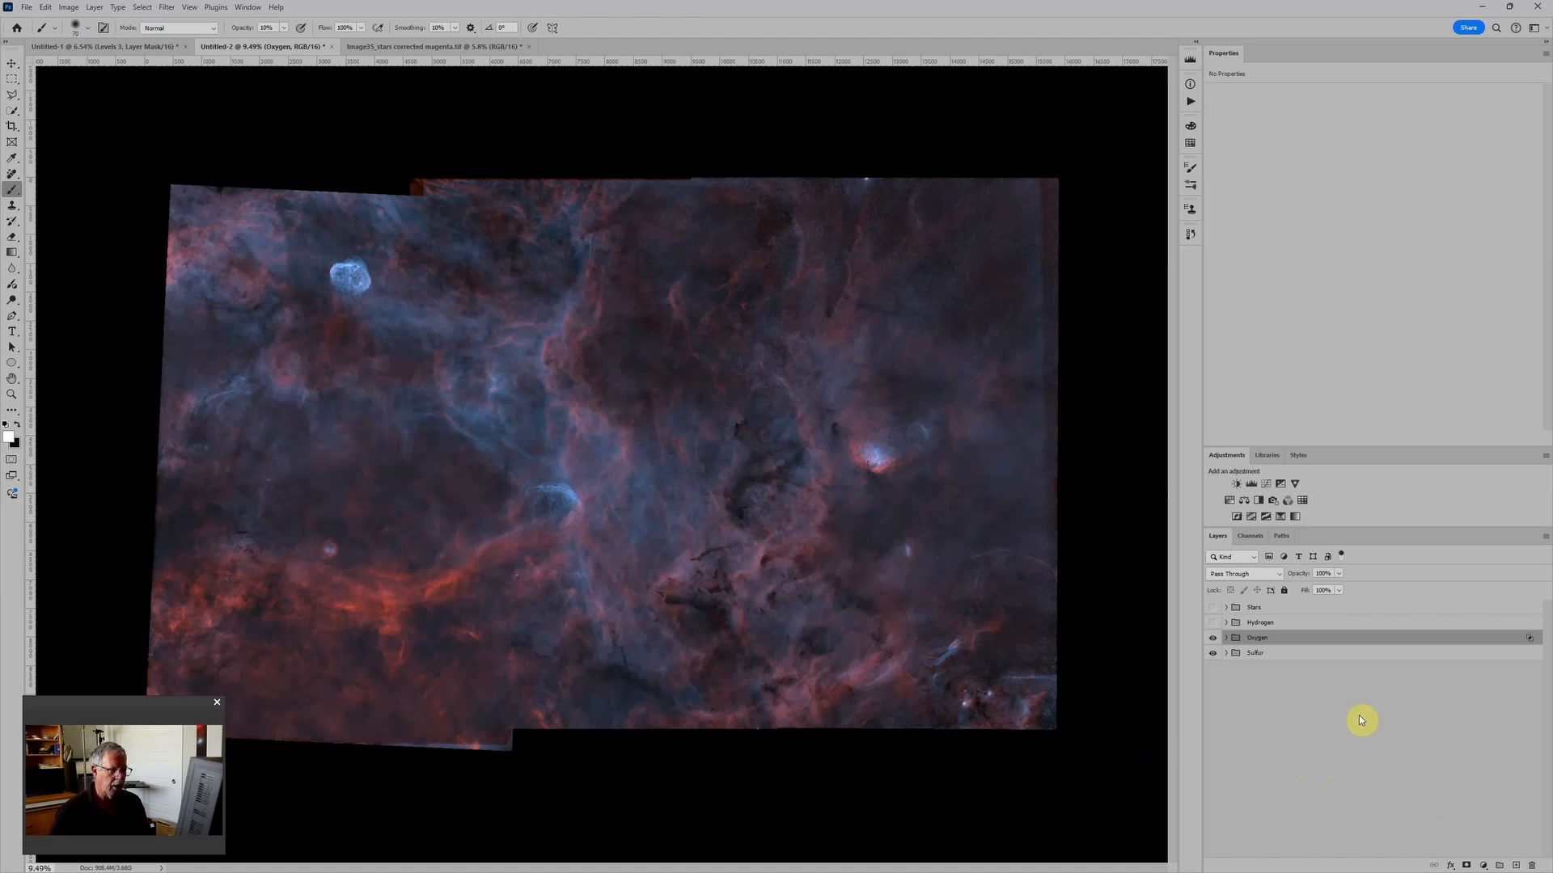
Make the Hydrogen group visible and examine the lower-left mosaic panel's brightness and its seam with the neighbouring panel
{"action": "left_click", "coordinate": [1211, 624]}
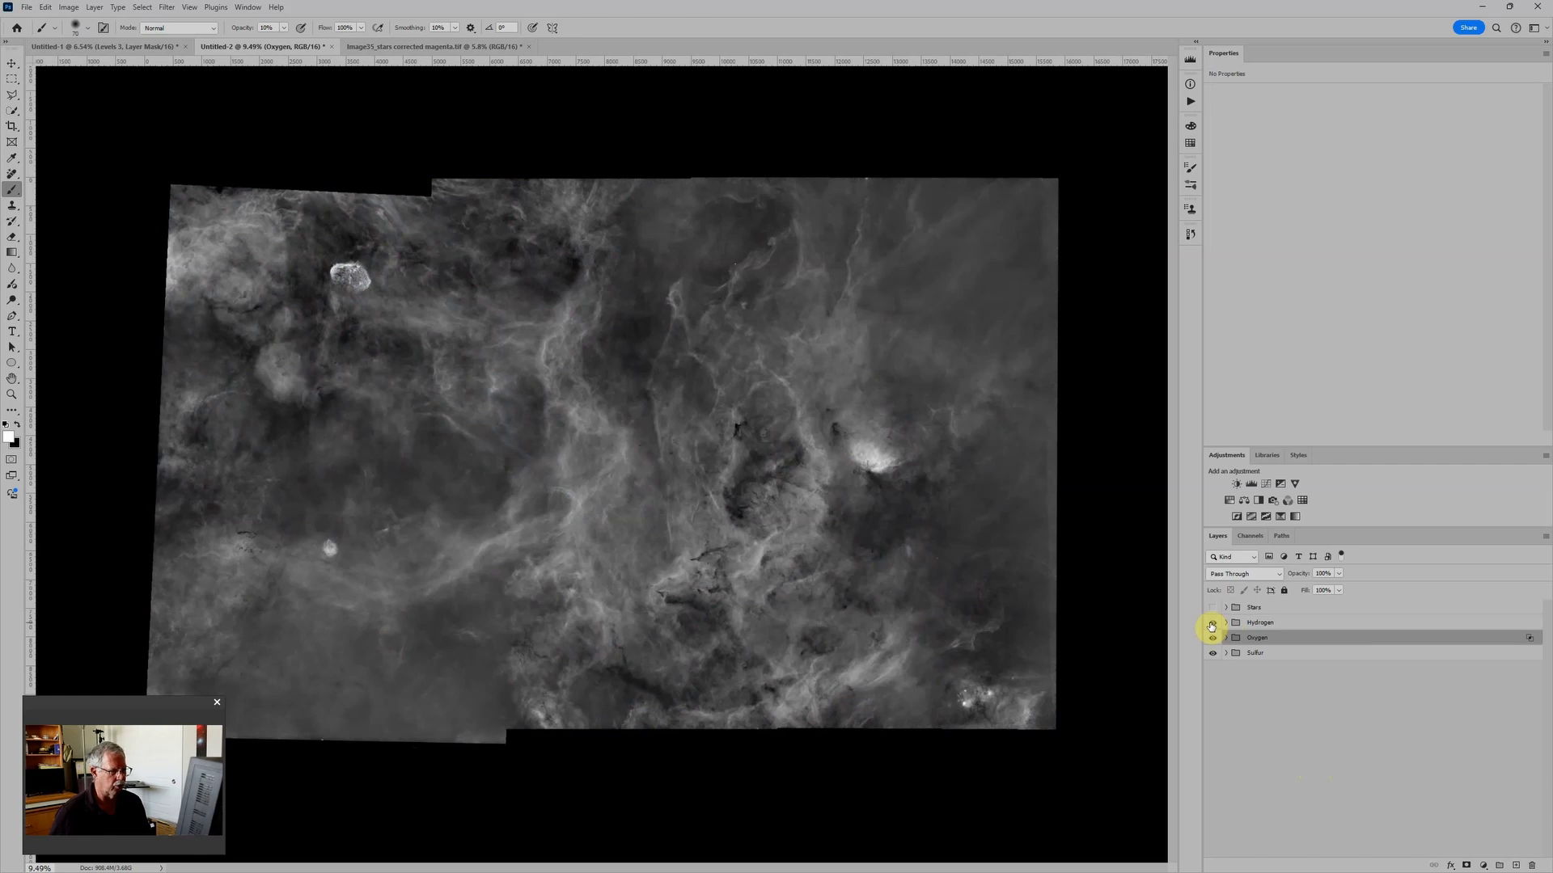
{"action": "scroll", "coordinate": [477, 735], "scroll_direction": "up", "scroll_amount": 3}
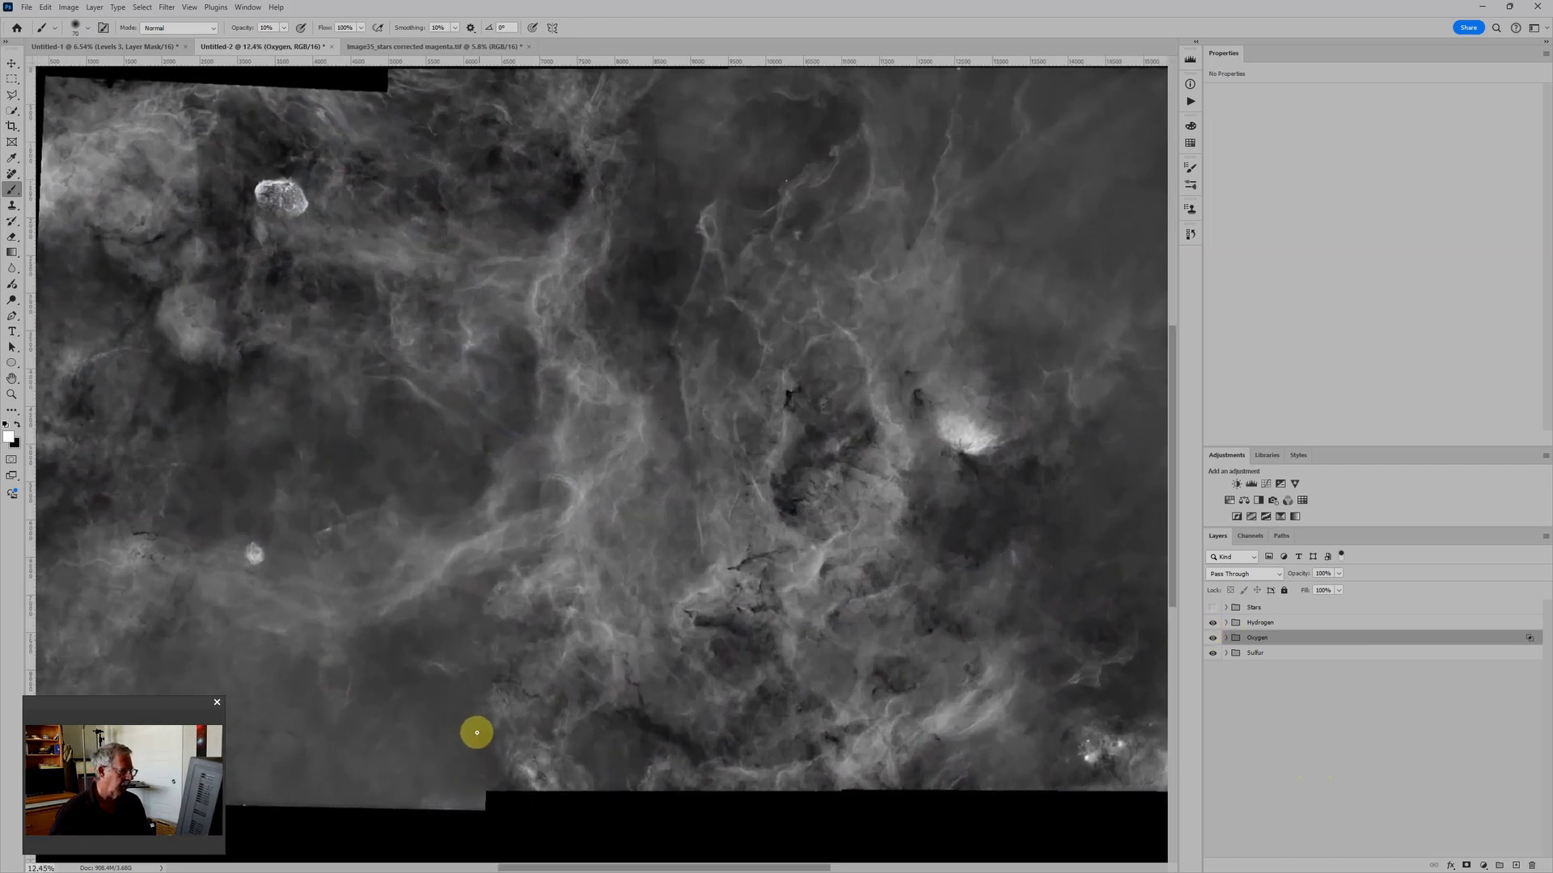
{"action": "left_click_drag", "start_coordinate": [476, 735], "coordinate": [641, 589]}
{"action": "scroll", "coordinate": [631, 596], "scroll_direction": "up", "scroll_amount": 2}
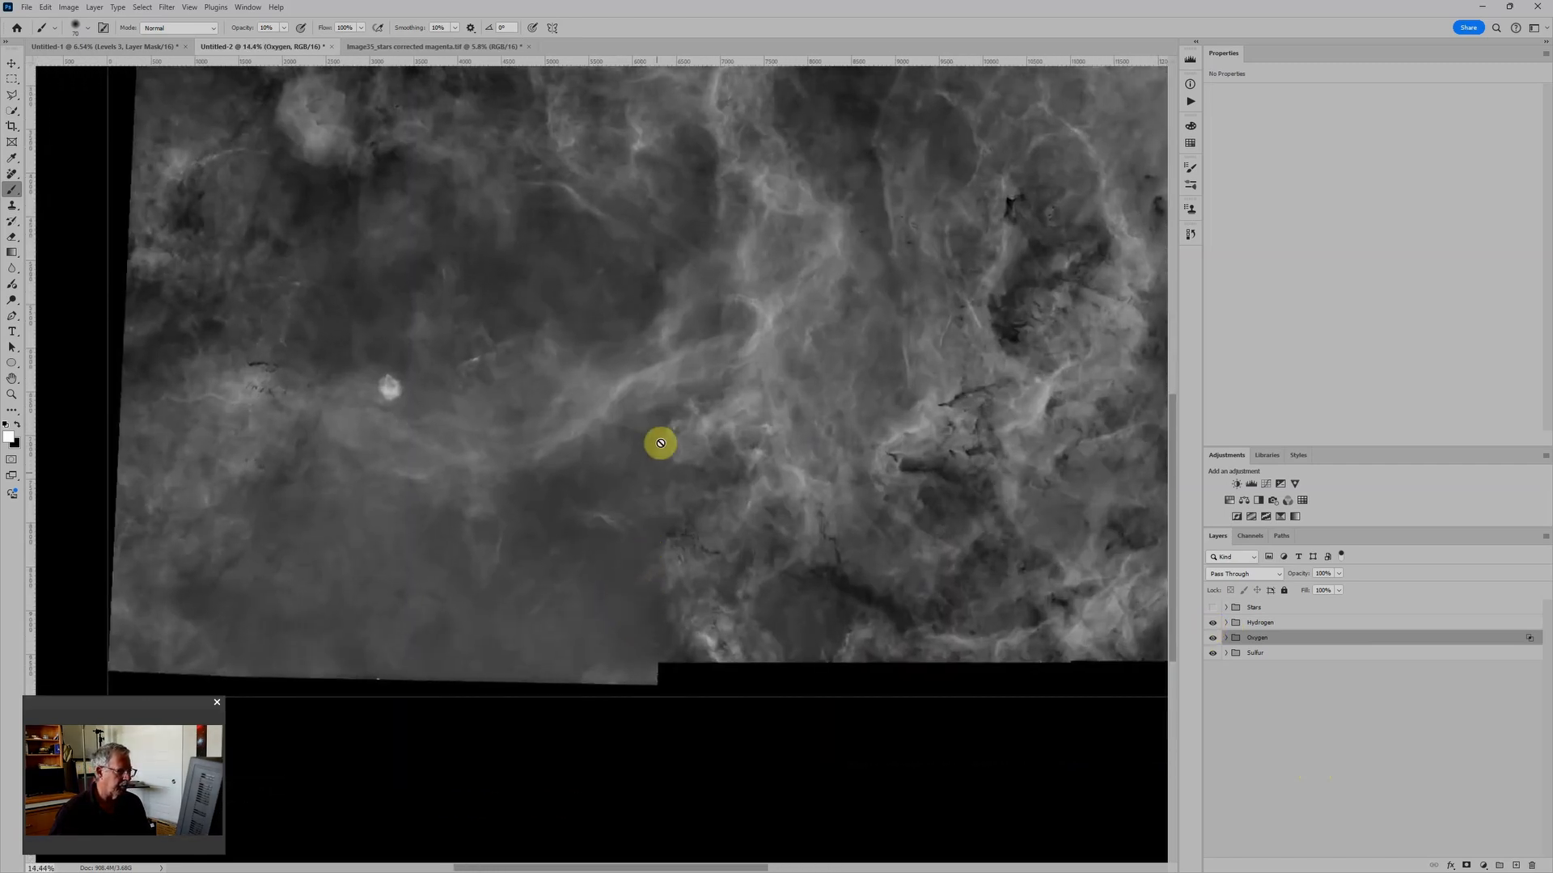
{"action": "scroll", "coordinate": [639, 663], "scroll_direction": "down", "scroll_amount": 3}
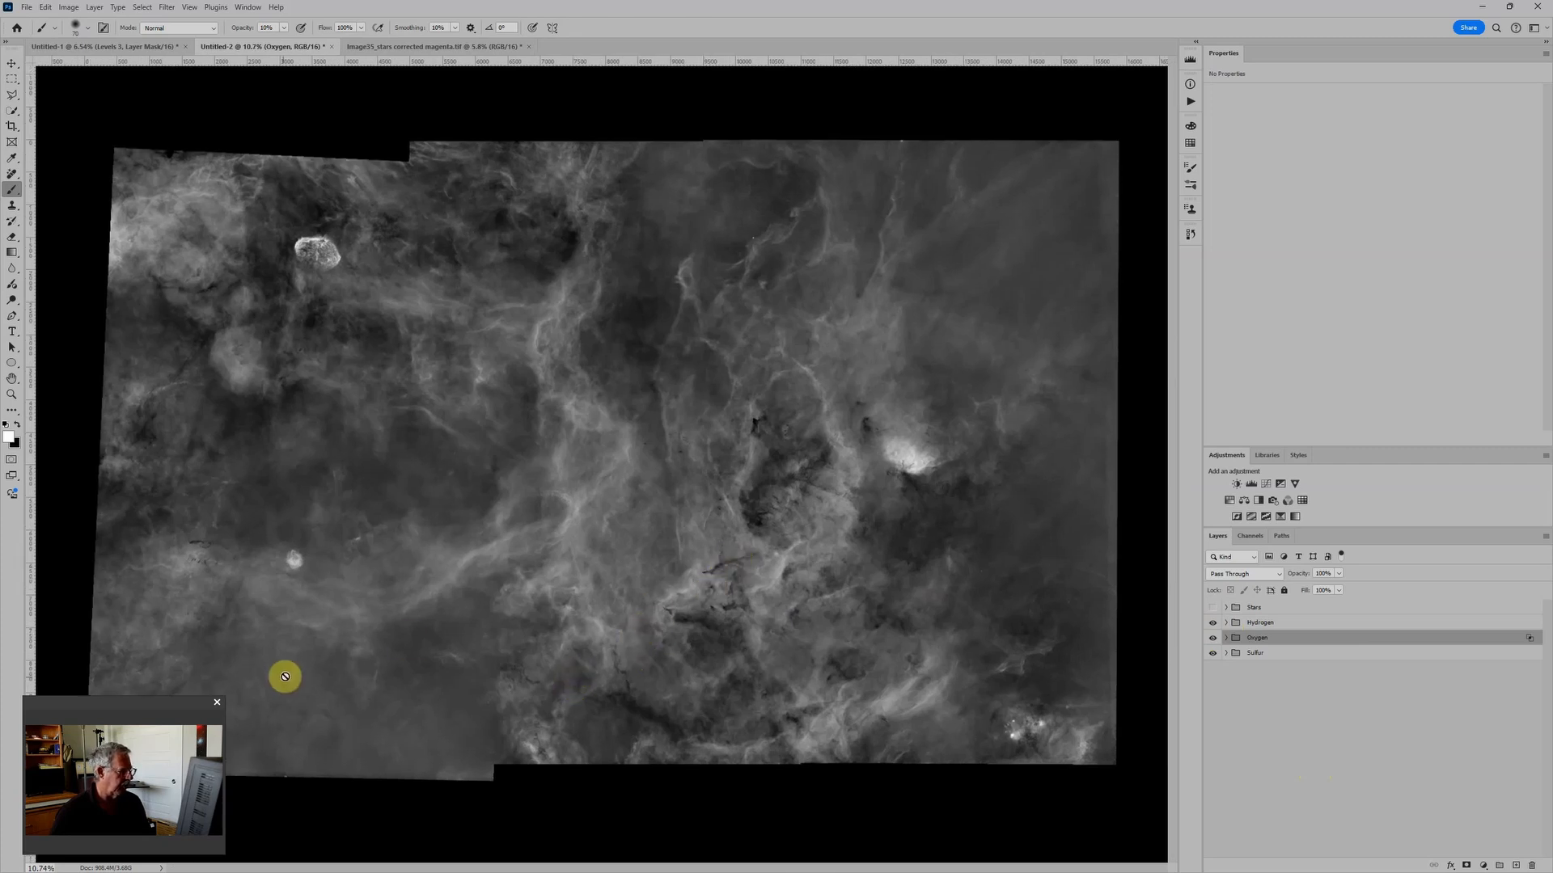
{"action": "scroll", "coordinate": [572, 670], "scroll_direction": "up", "scroll_amount": 1}
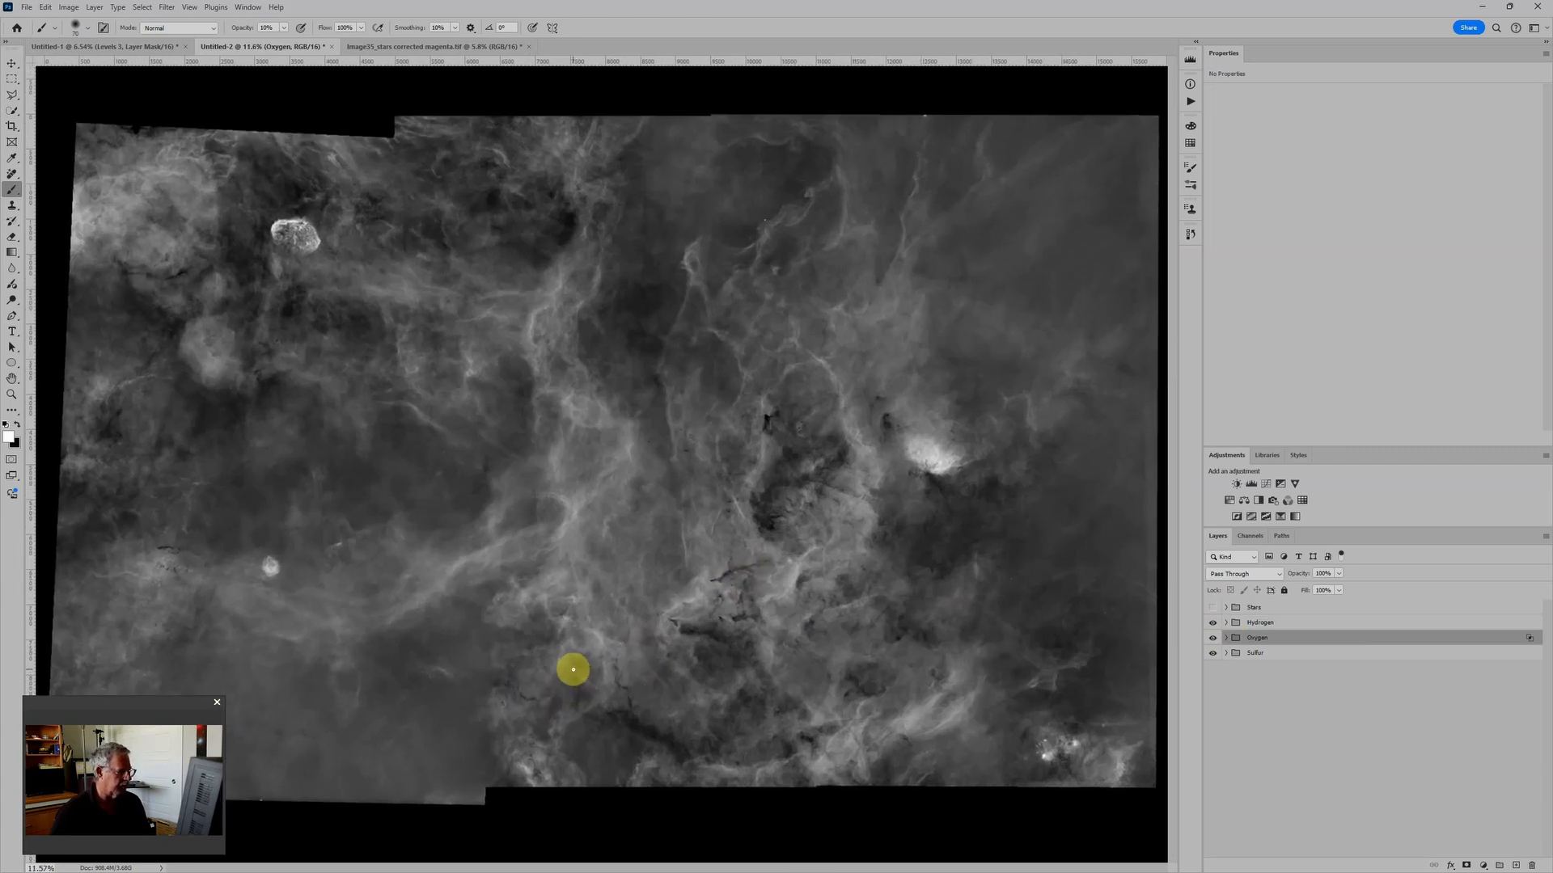
{"action": "scroll", "coordinate": [664, 604], "scroll_direction": "down", "scroll_amount": 3}
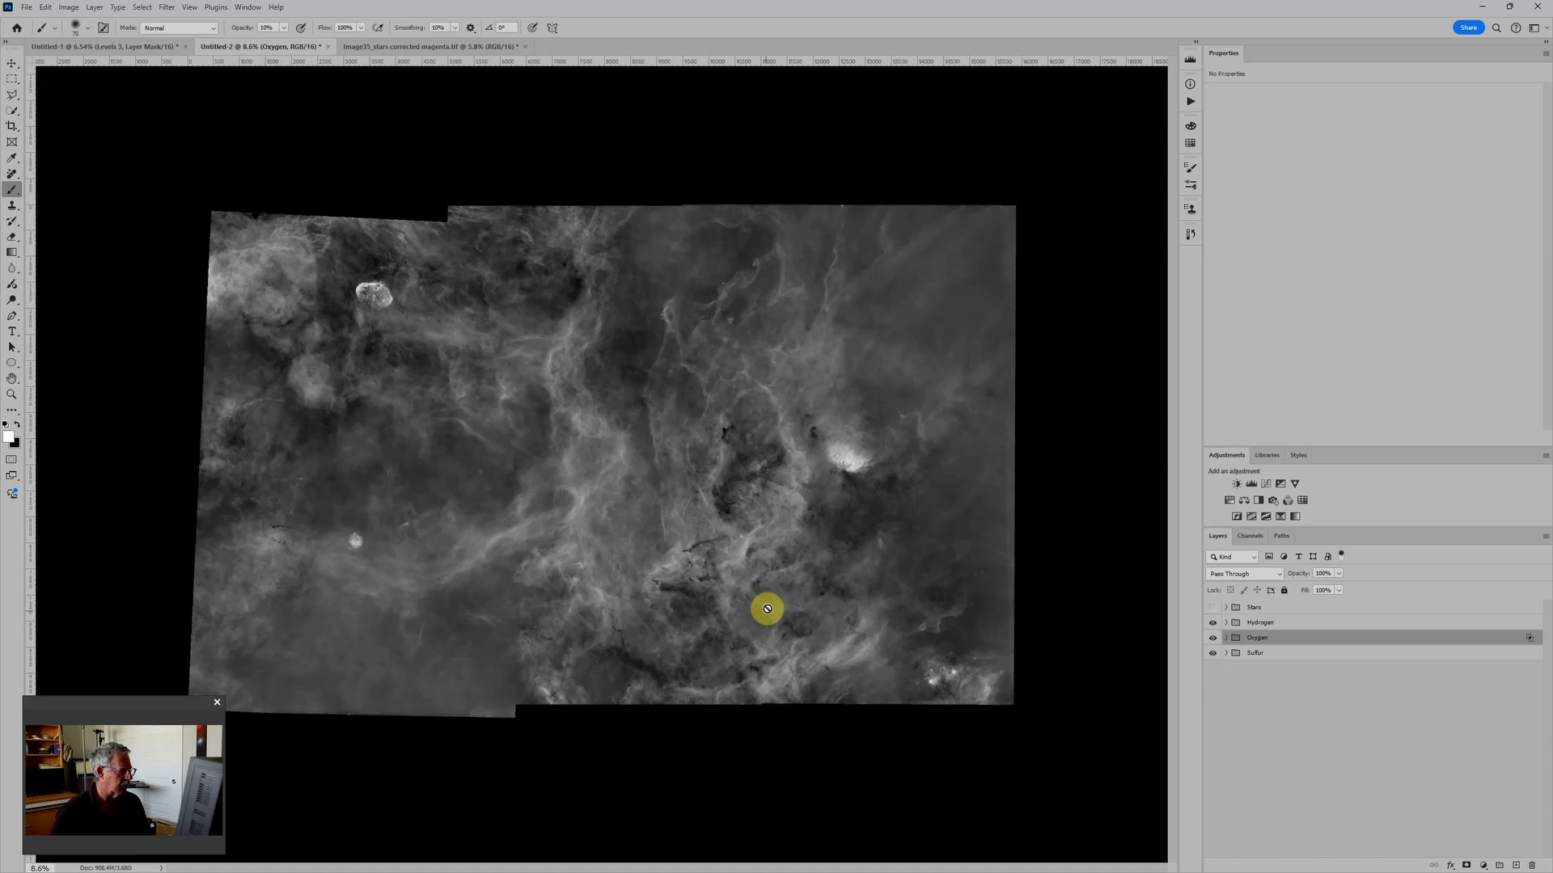
{"action": "scroll", "coordinate": [767, 608], "scroll_direction": "down", "scroll_amount": 1}
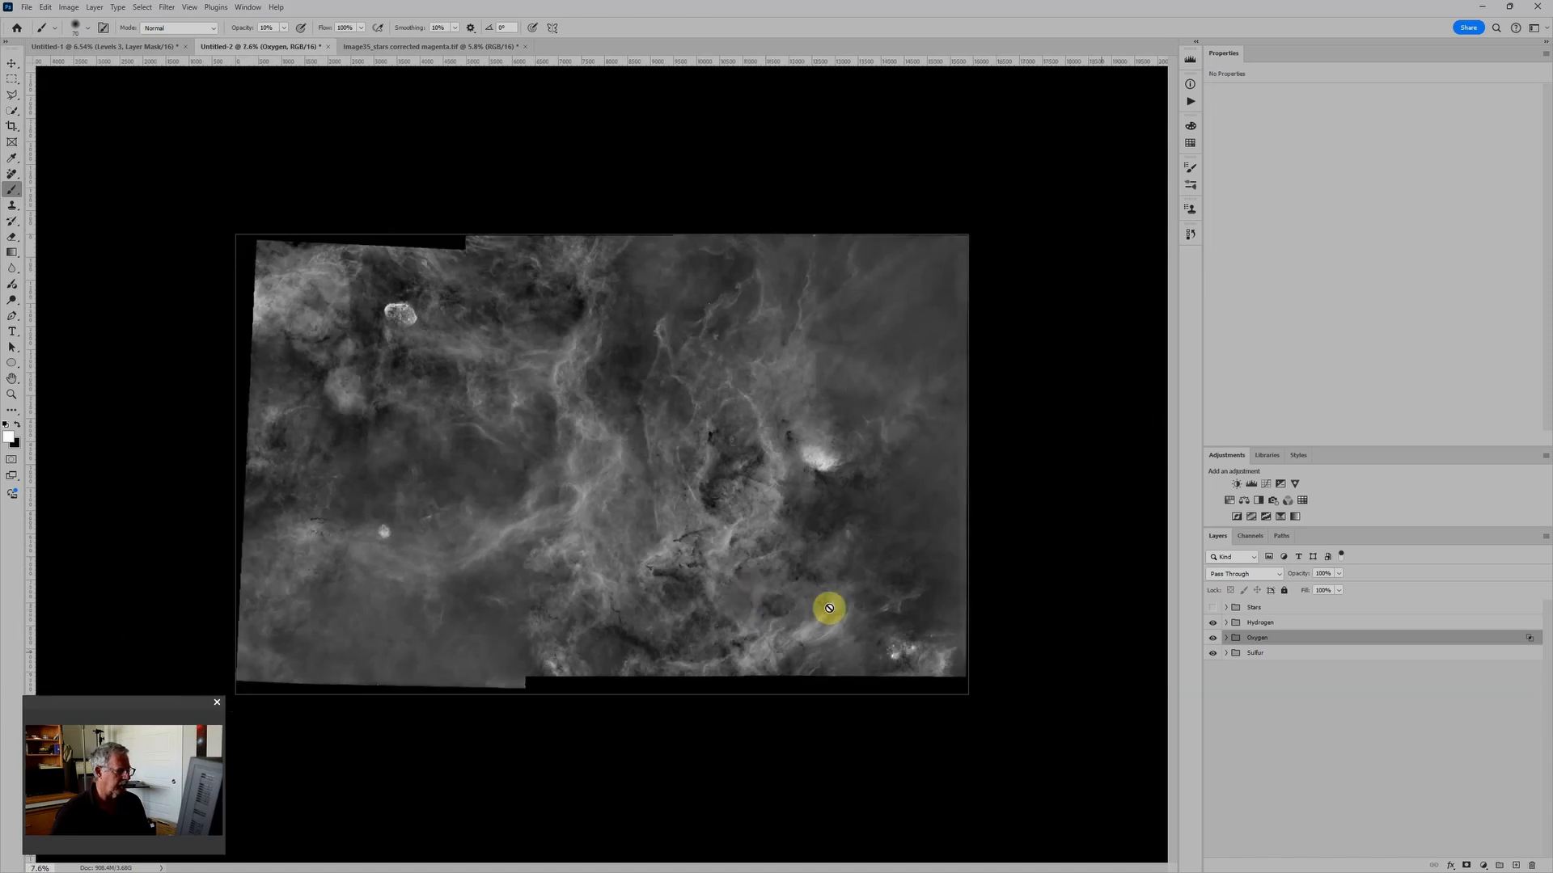
Expand the Hydrogen and Sulfur groups, duplicate the masked panel-correction group with its Levels and Soft Light layers, and collapse the copy
{"action": "left_click", "coordinate": [1227, 622]}
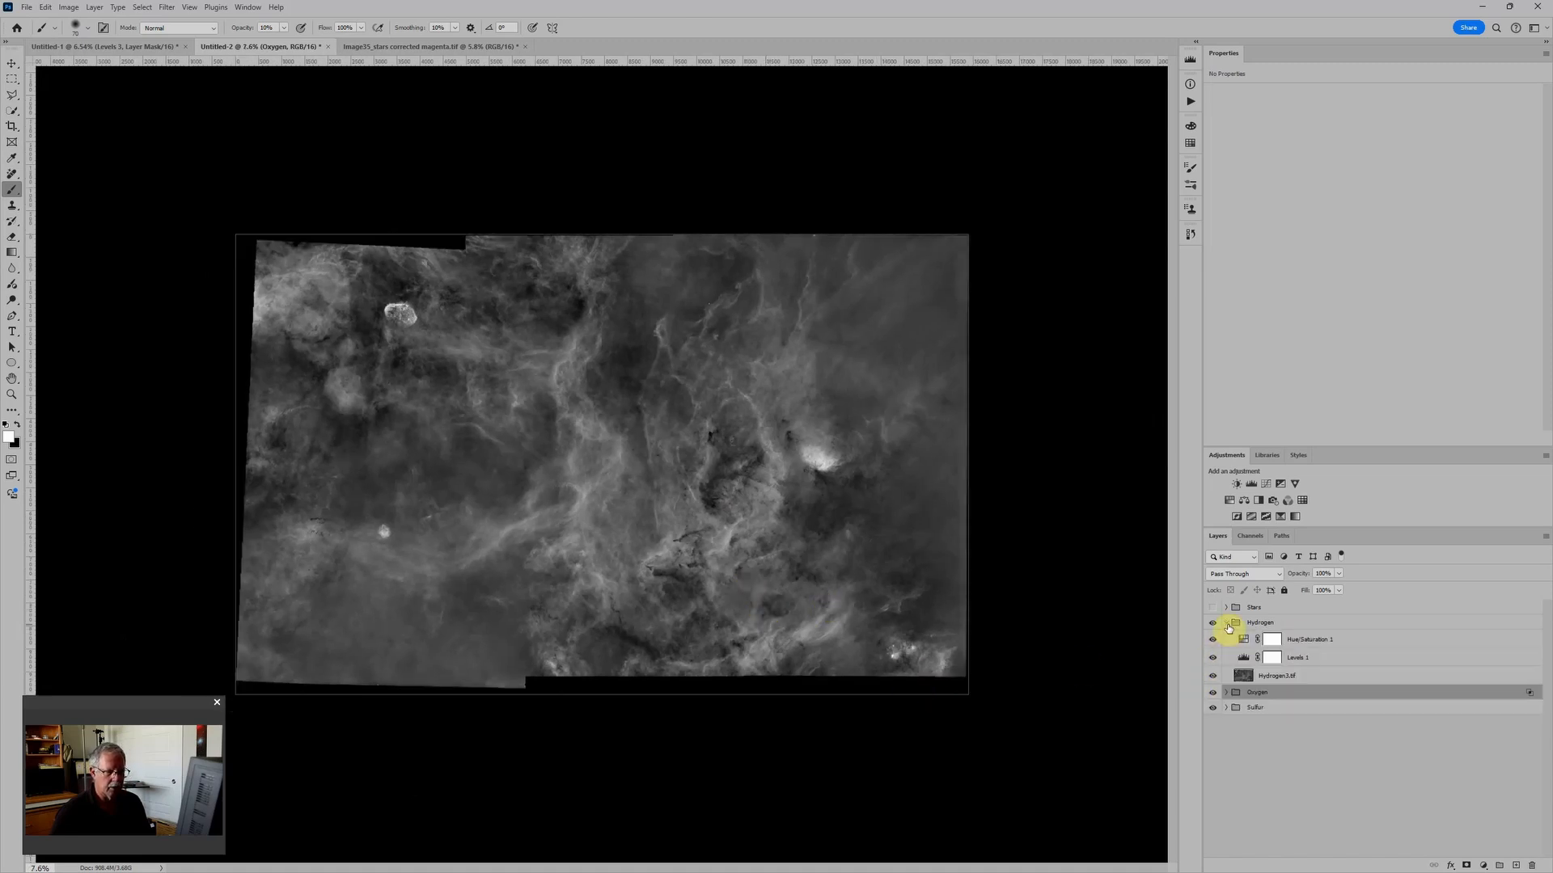
{"action": "left_click", "coordinate": [1227, 708]}
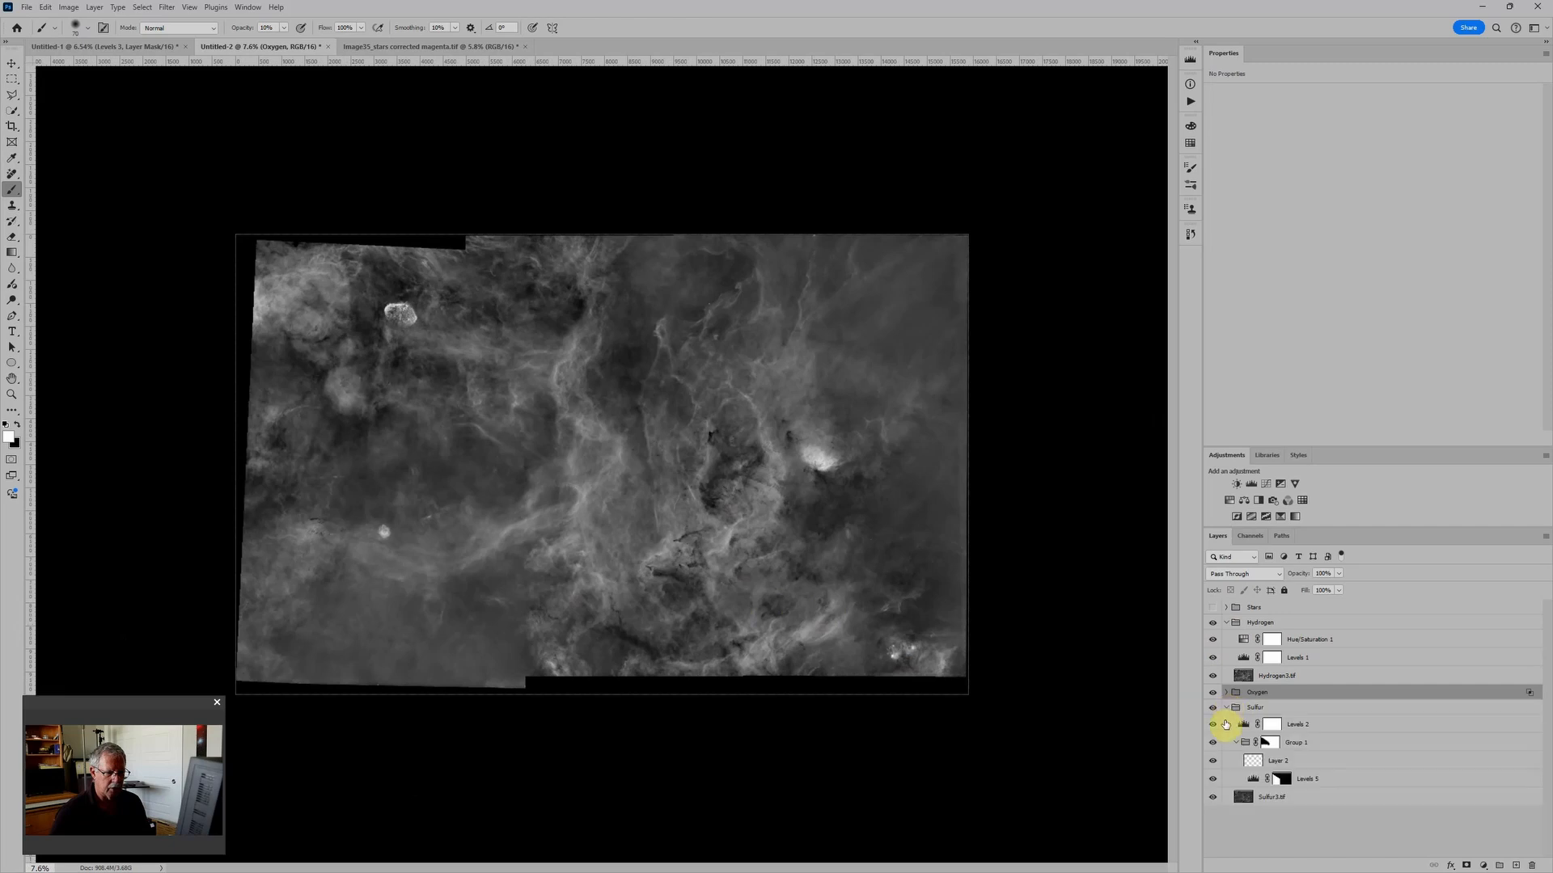
{"action": "left_click", "coordinate": [1253, 778]}
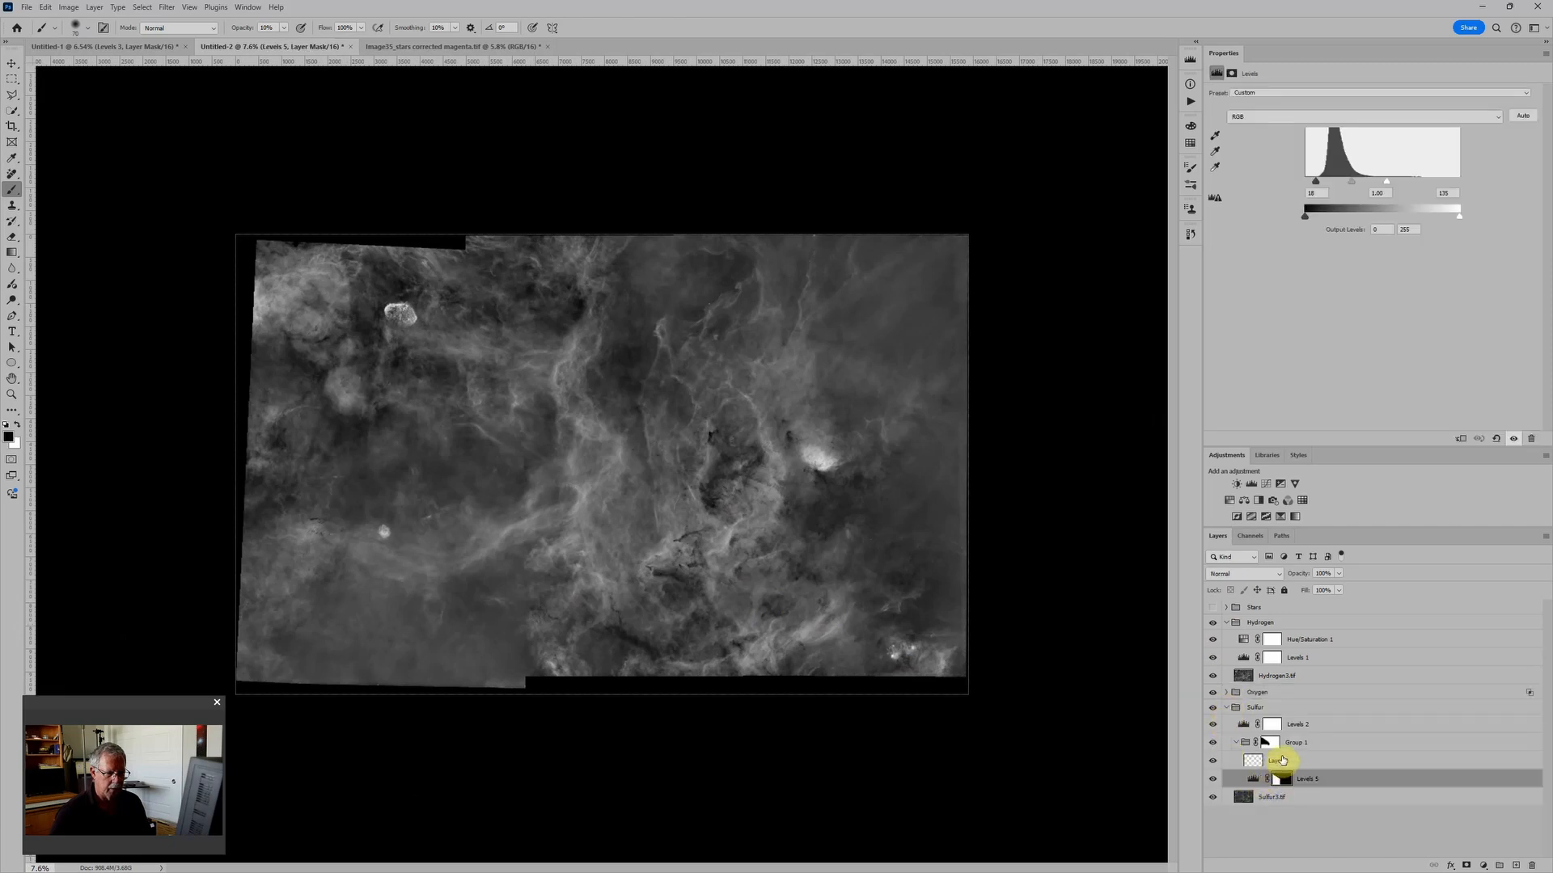
{"action": "left_click", "coordinate": [1304, 741]}
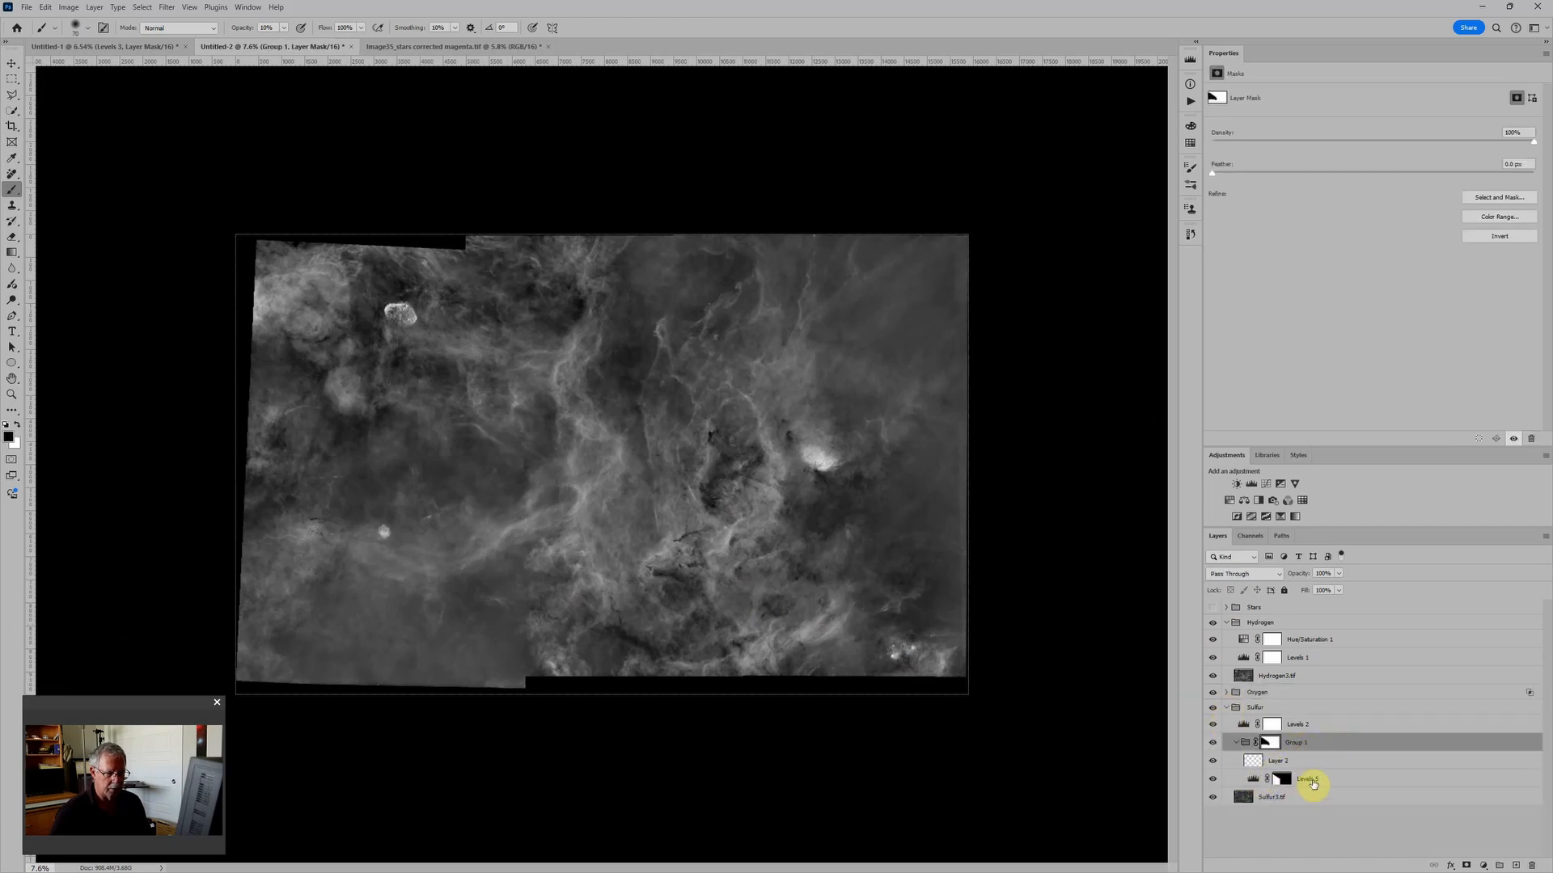
{"action": "left_click", "coordinate": [1312, 781], "text": "shift"}
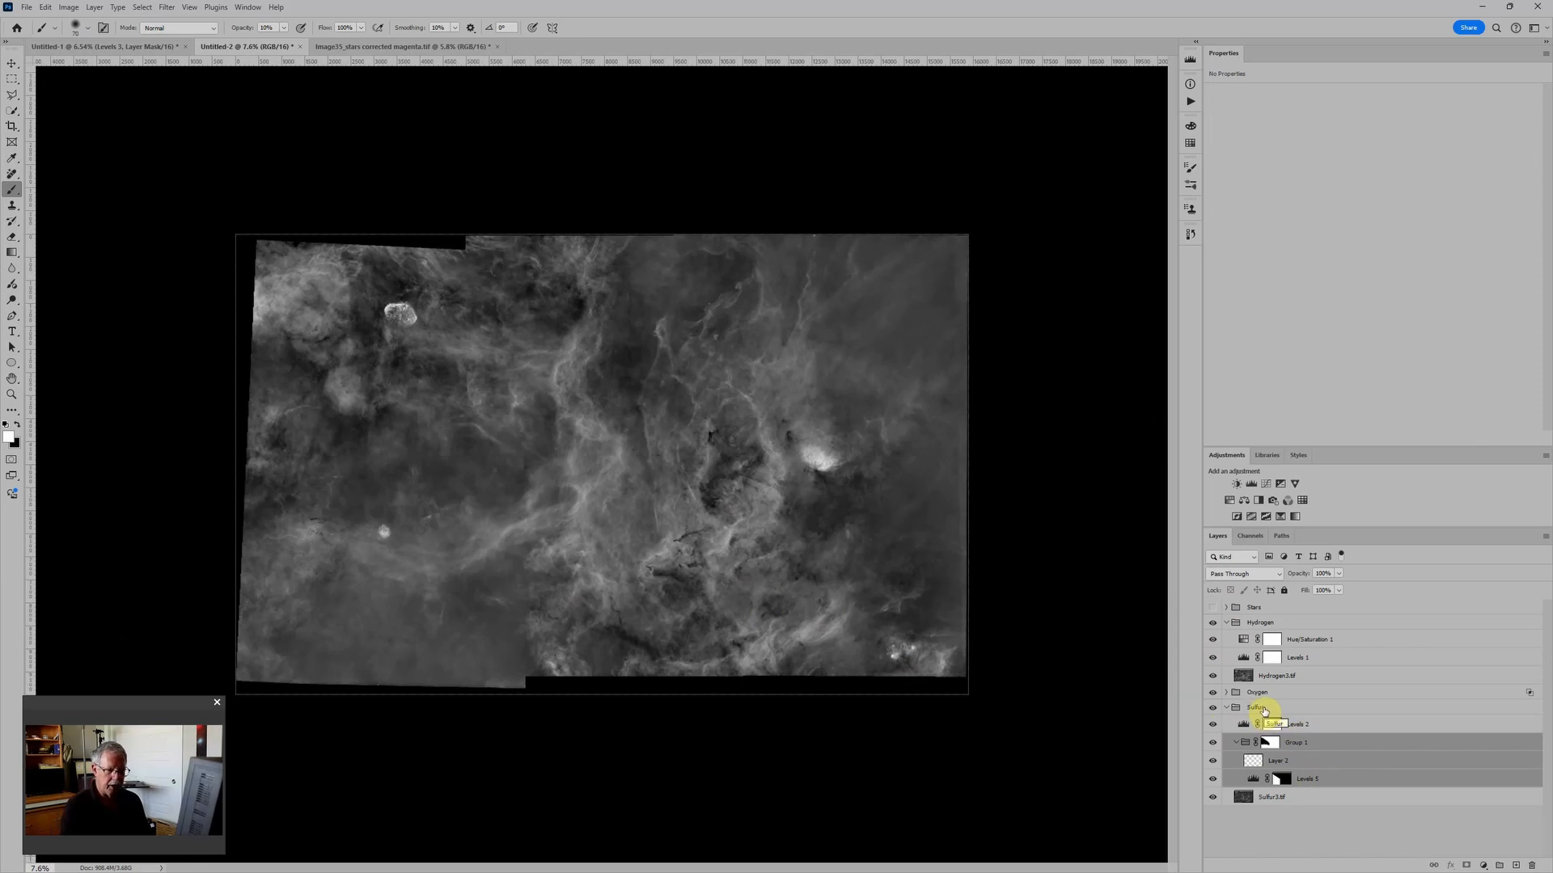
{"action": "key", "text": "ctrl+j"}
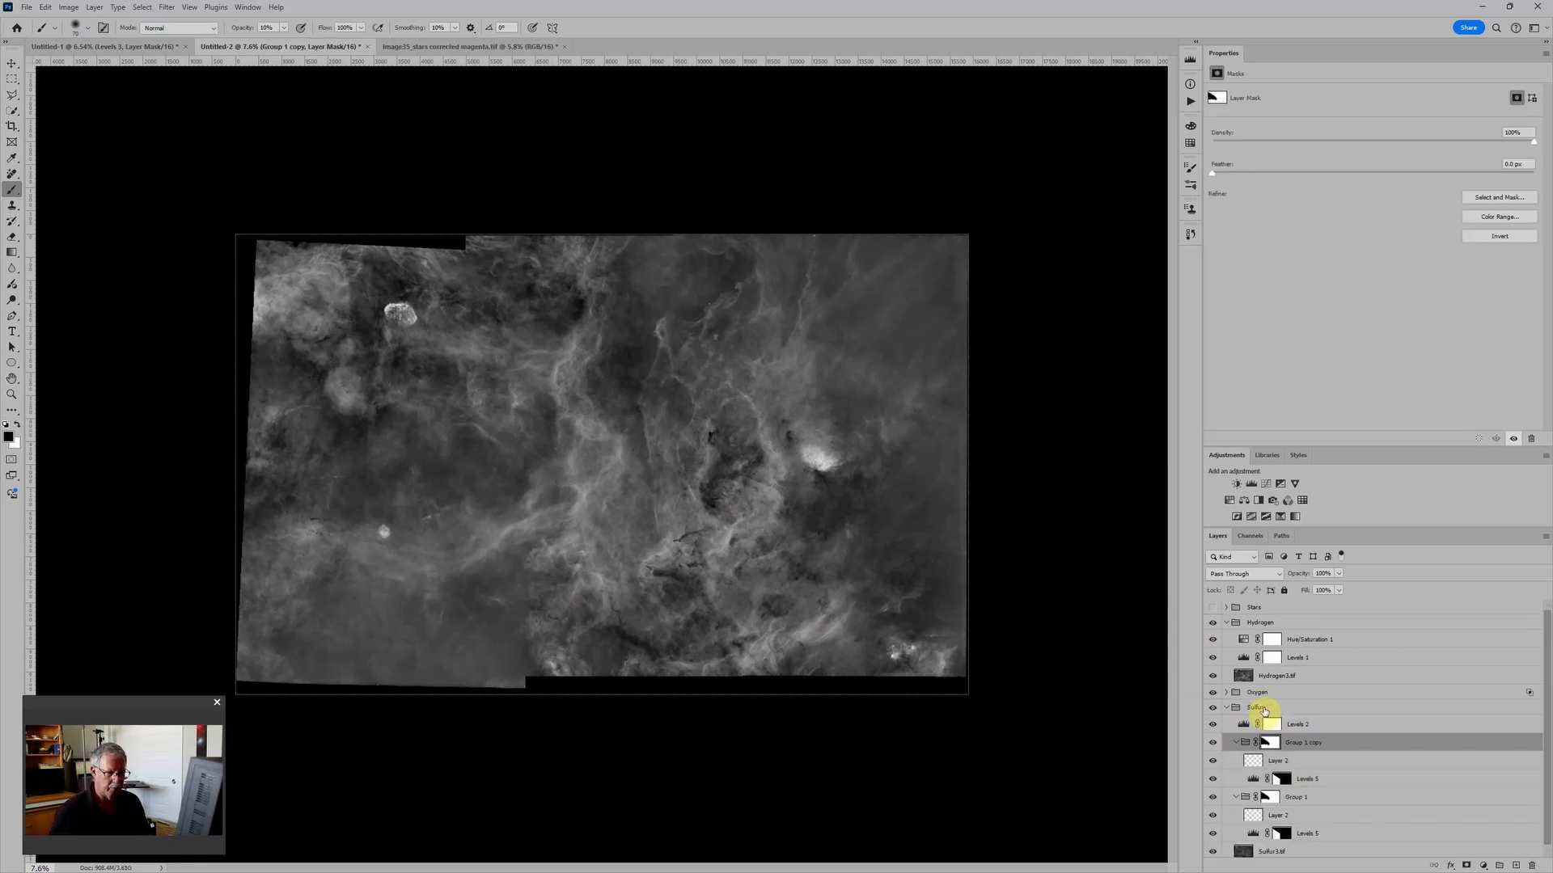
{"action": "left_click", "coordinate": [1236, 743]}
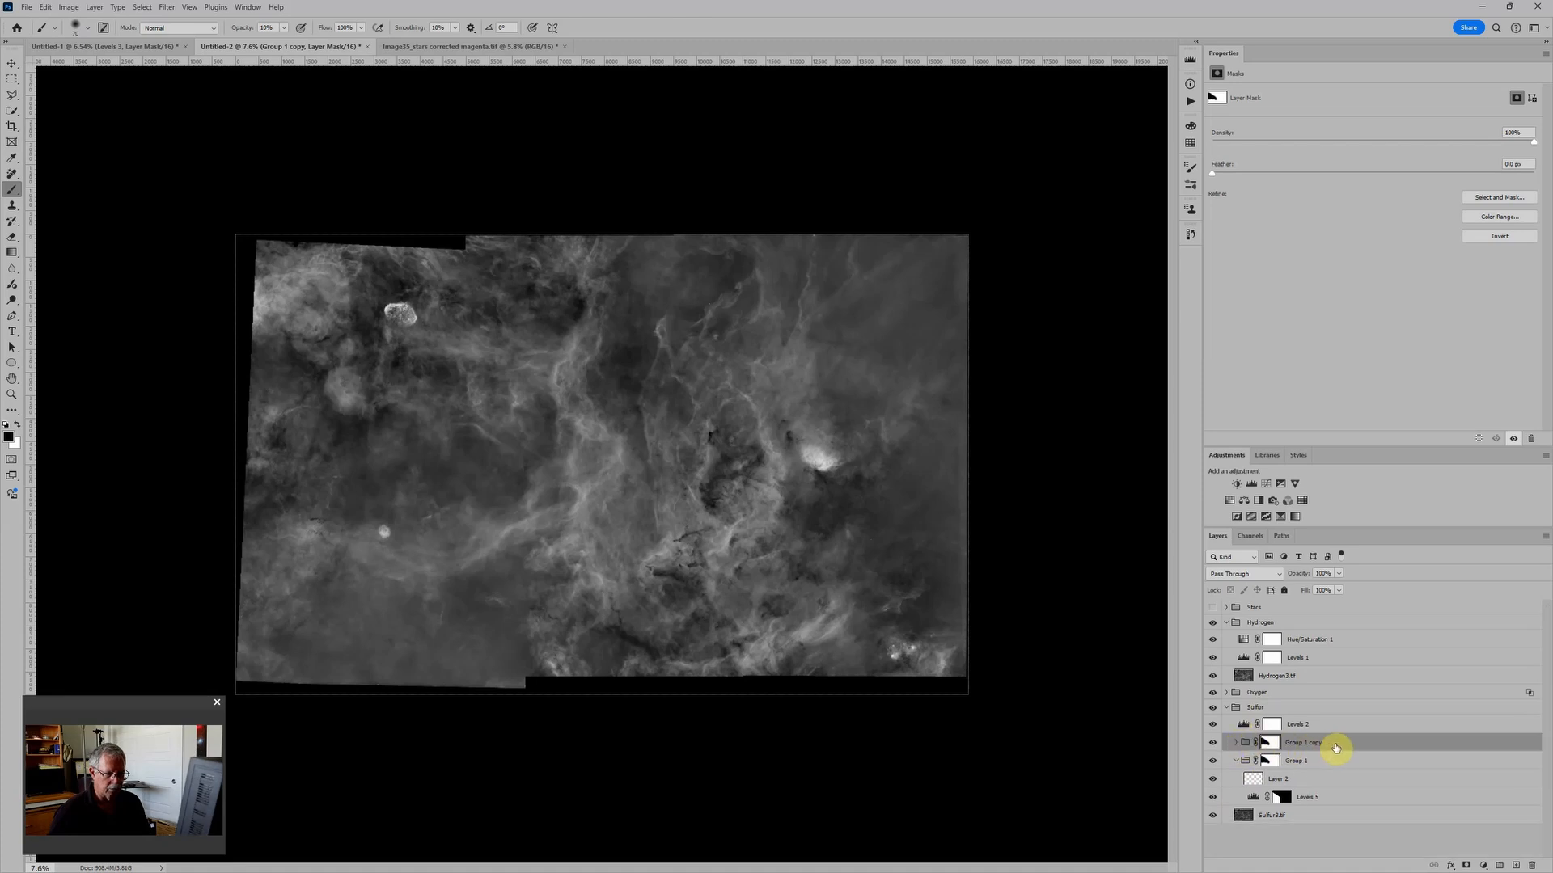
Move the duplicated panel-correction group into the Hydrogen group directly above its image layer and inspect the lower-left panel
{"action": "left_click_drag", "start_coordinate": [1336, 748], "coordinate": [1345, 669]}
{"action": "key", "text": "ctrl+plus"}
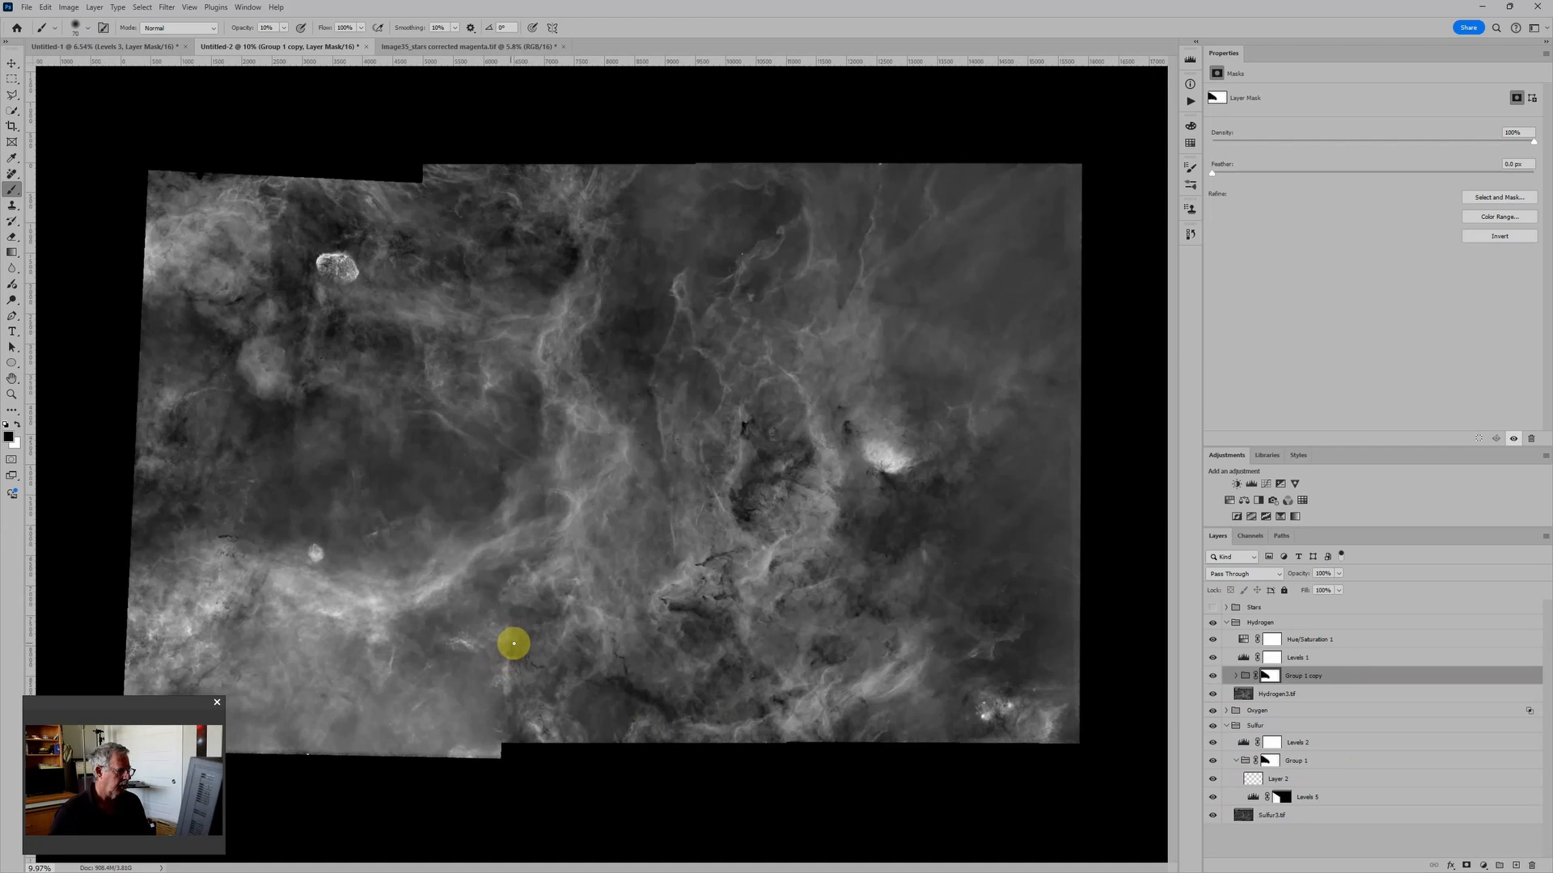
{"action": "scroll", "coordinate": [477, 633], "scroll_direction": "up", "scroll_amount": 1}
{"action": "scroll", "coordinate": [691, 572], "scroll_direction": "down", "scroll_amount": 1}
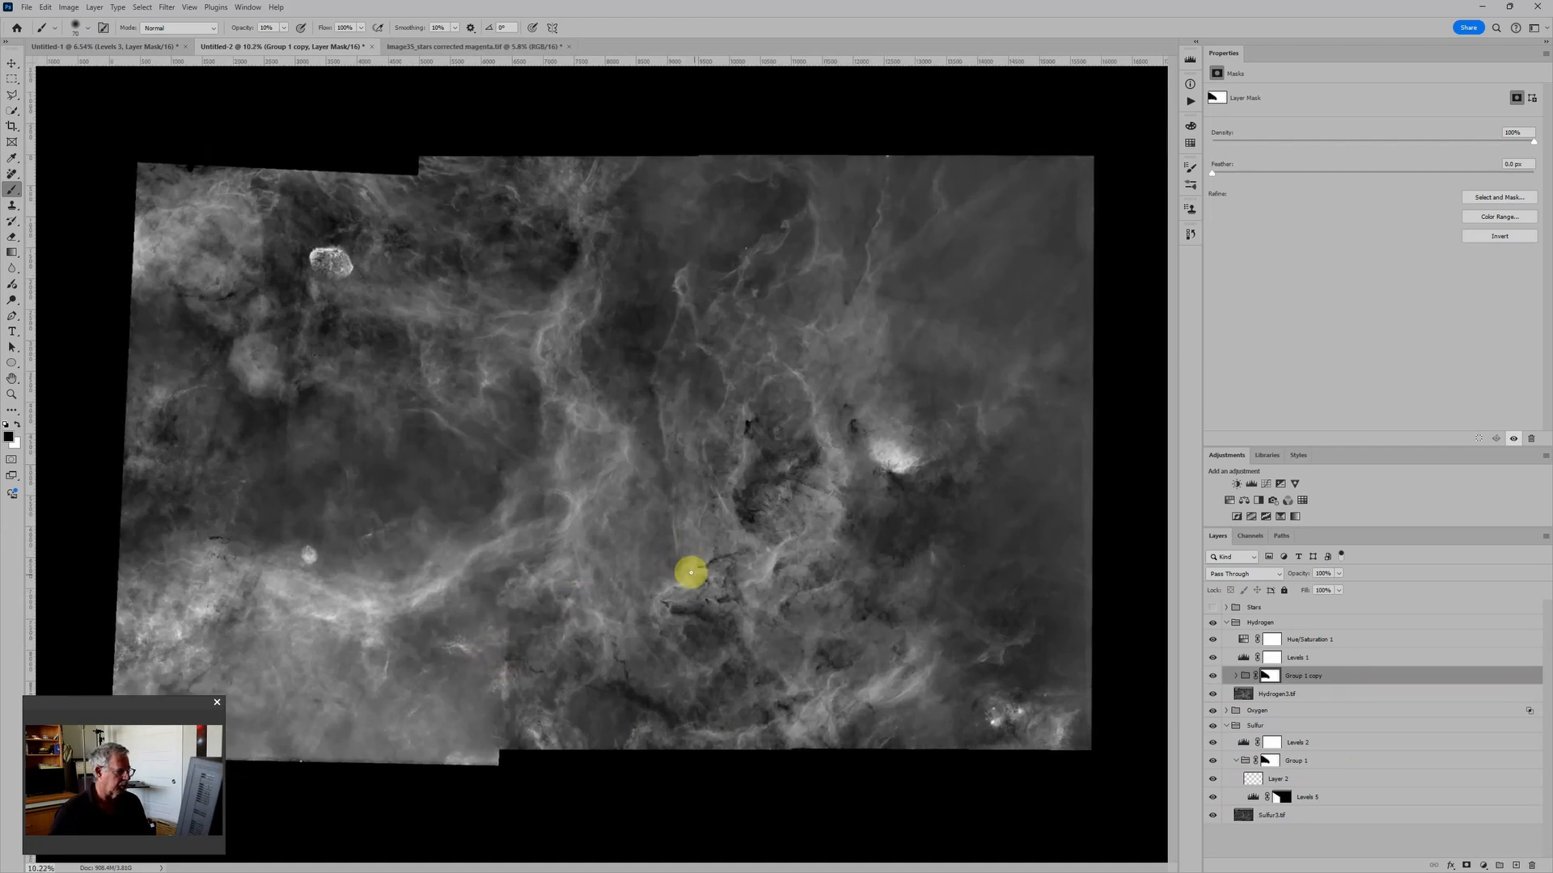
{"action": "scroll", "coordinate": [691, 573], "scroll_direction": "down", "scroll_amount": 1}
Hide Layer 2 in the copied correction group, set its Levels midtone to 0.87 and white input to 168, and compare with the group off
{"action": "left_click", "coordinate": [1236, 675]}
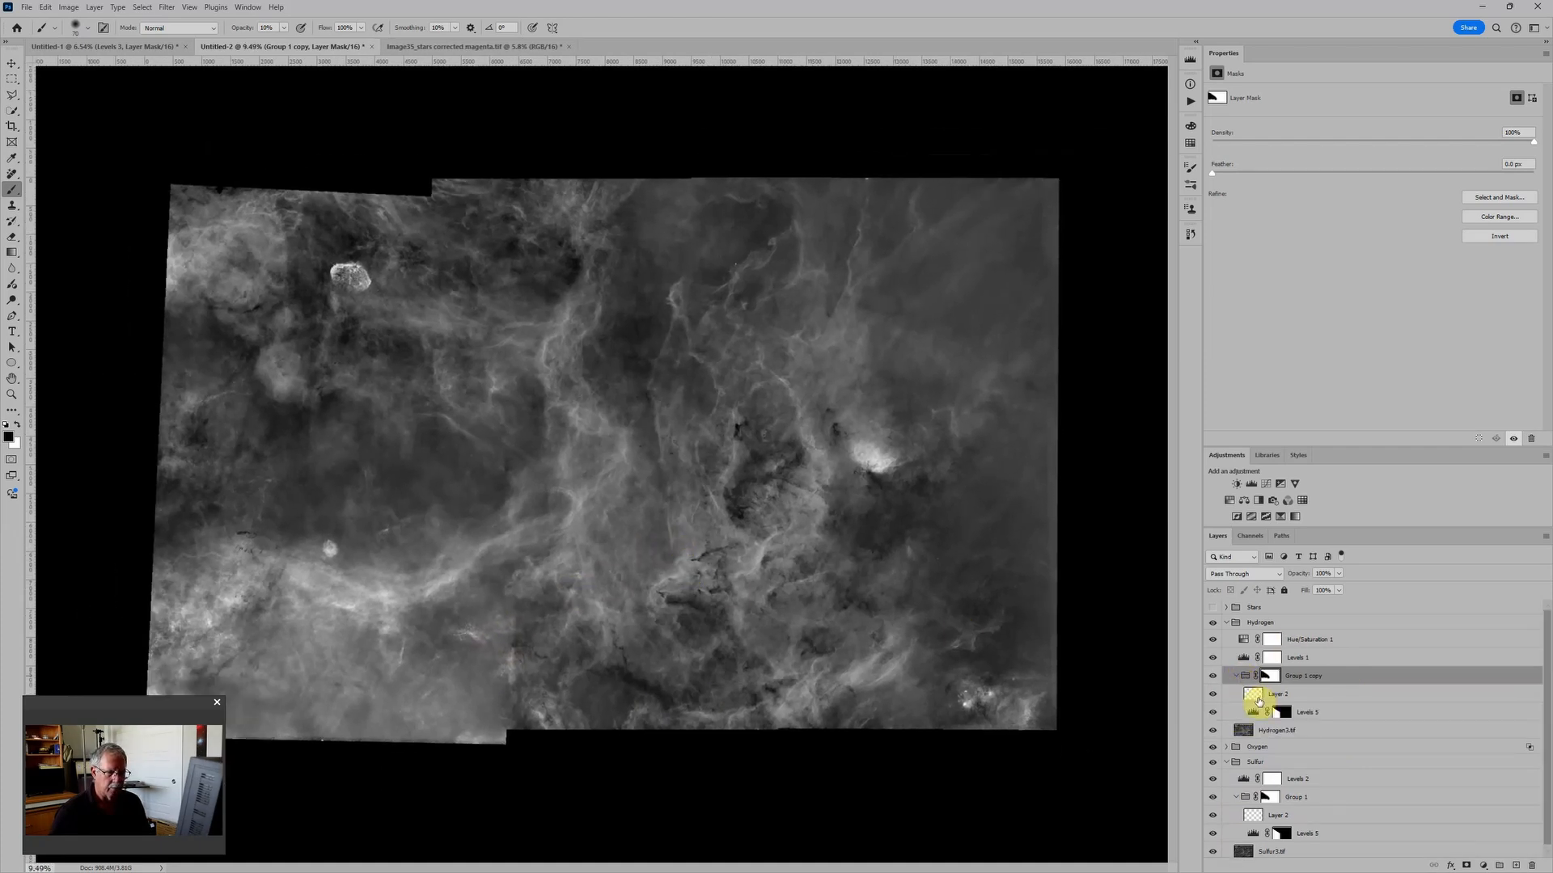
{"action": "left_click", "coordinate": [1213, 694]}
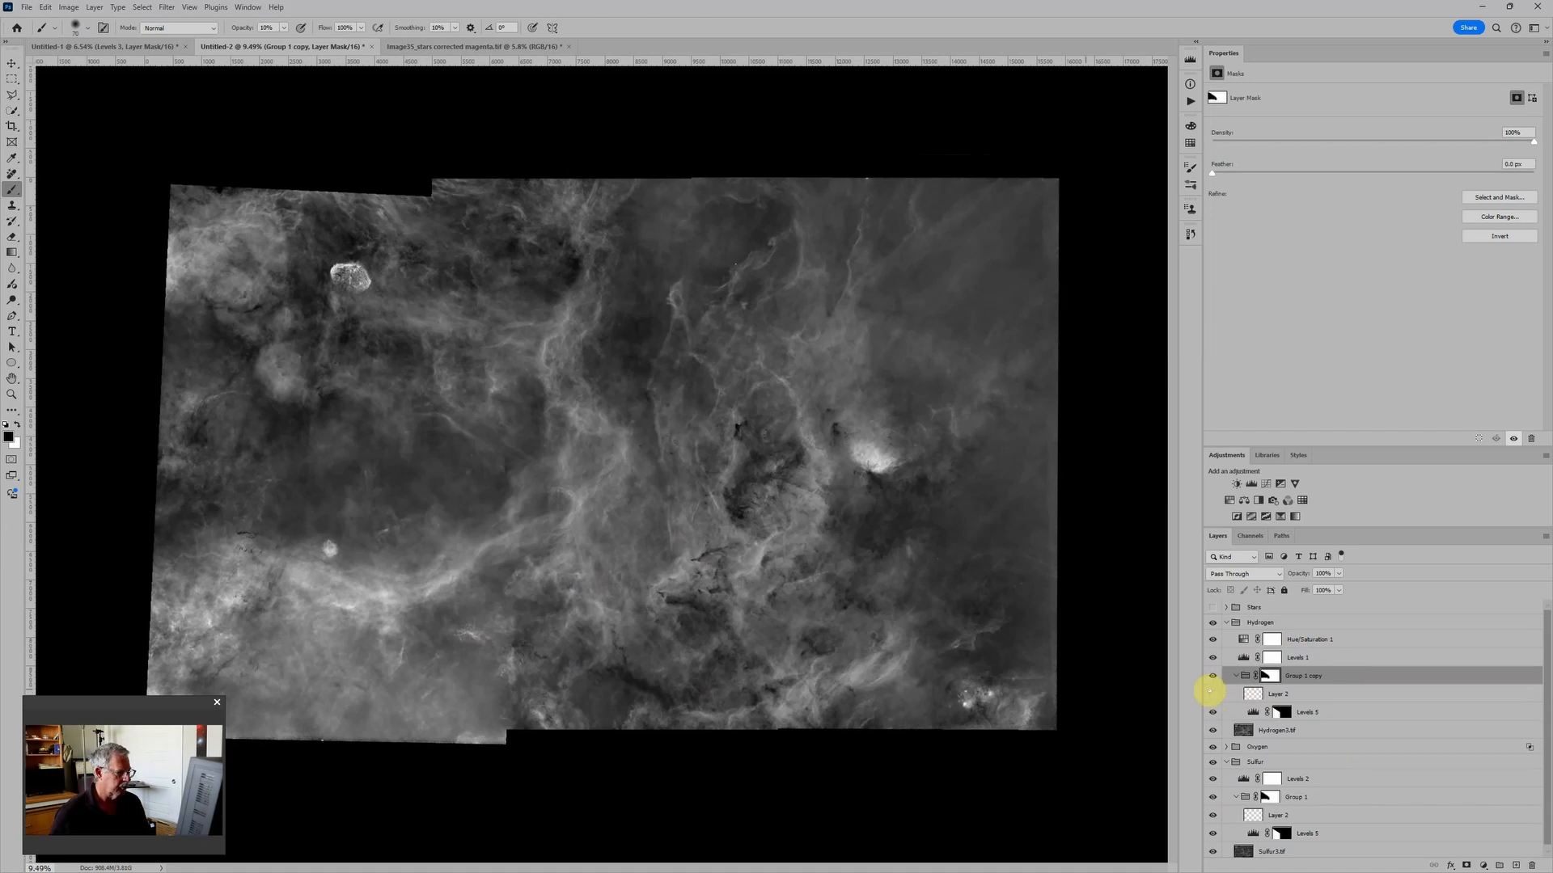
{"action": "left_click", "coordinate": [1268, 713]}
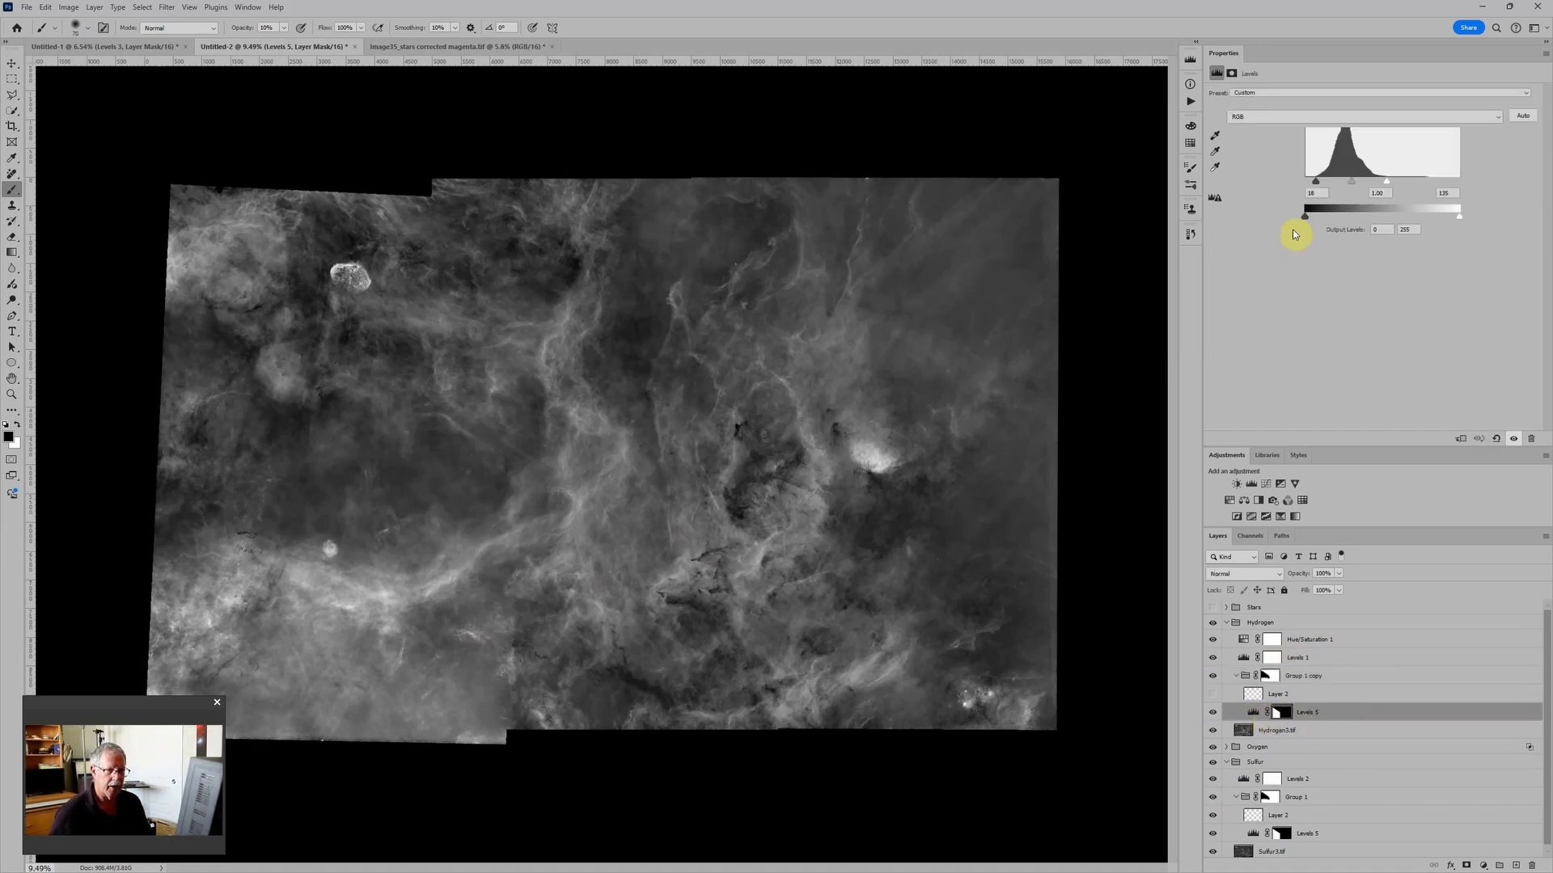
{"action": "mouse_move", "coordinate": [1390, 187]}
{"action": "left_mouse_down"}
{"action": "mouse_move", "coordinate": [1403, 187]}
{"action": "mouse_move", "coordinate": [1367, 186]}
{"action": "left_mouse_up"}
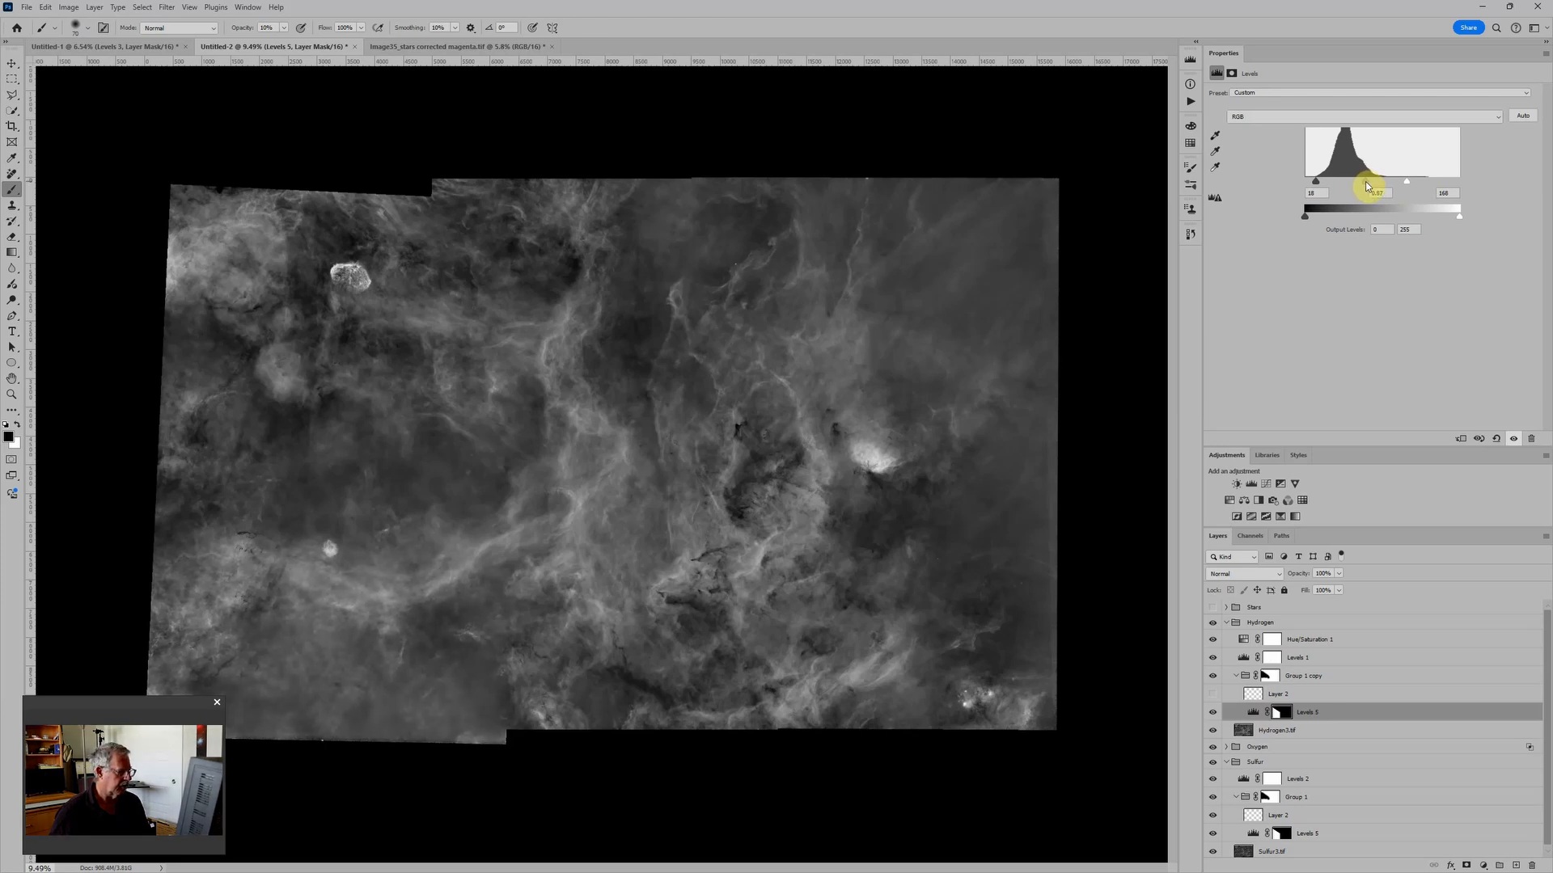
{"action": "scroll", "coordinate": [605, 701], "scroll_direction": "down", "scroll_amount": 2}
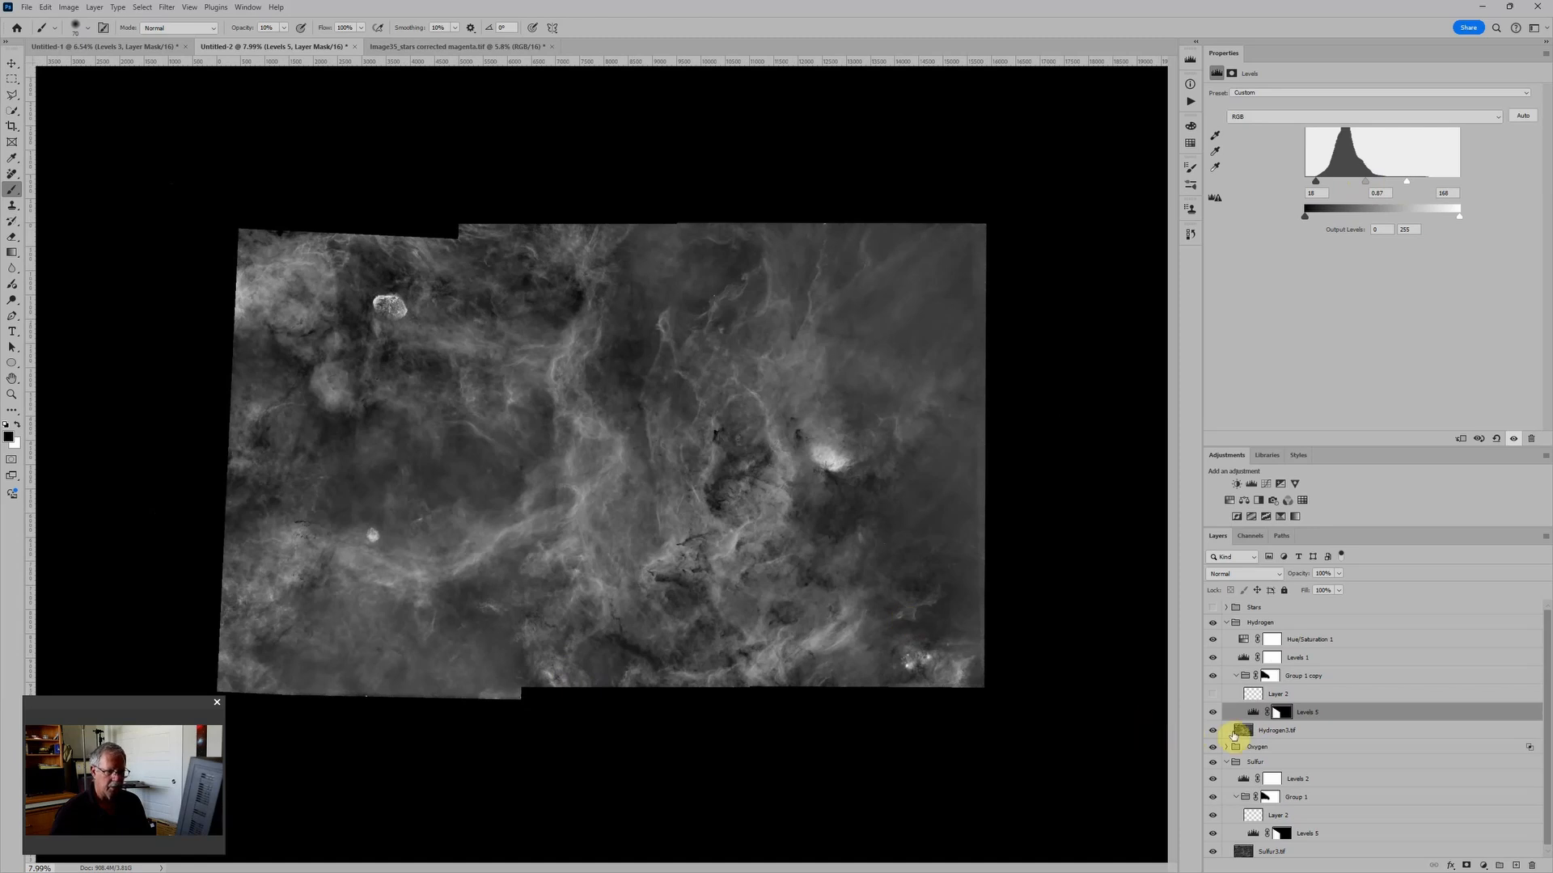
{"action": "left_click", "coordinate": [1214, 678]}
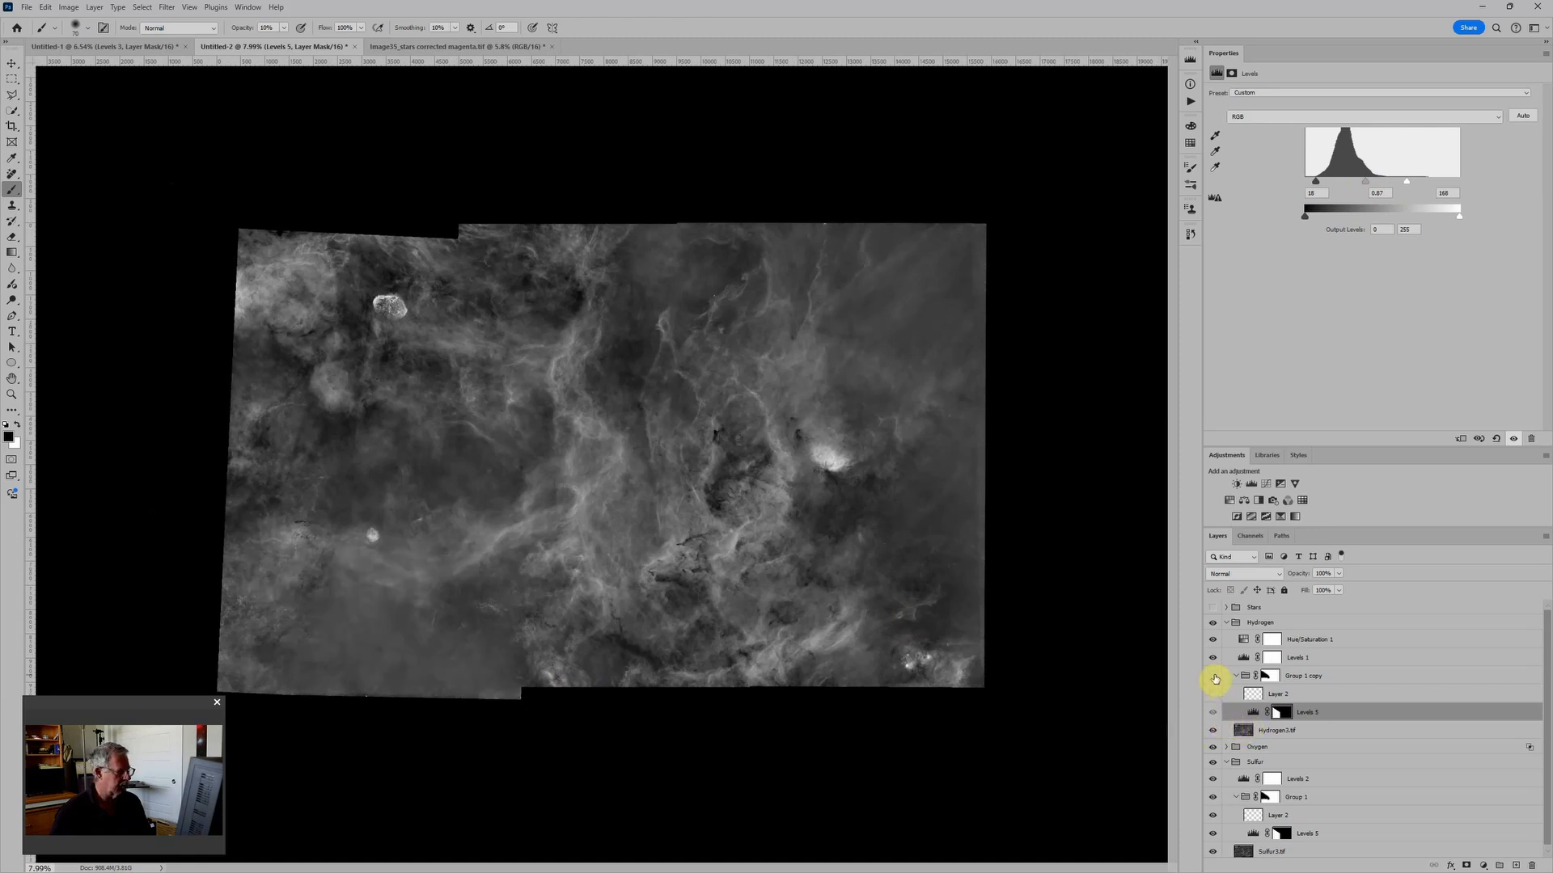
{"action": "left_click", "coordinate": [1214, 678]}
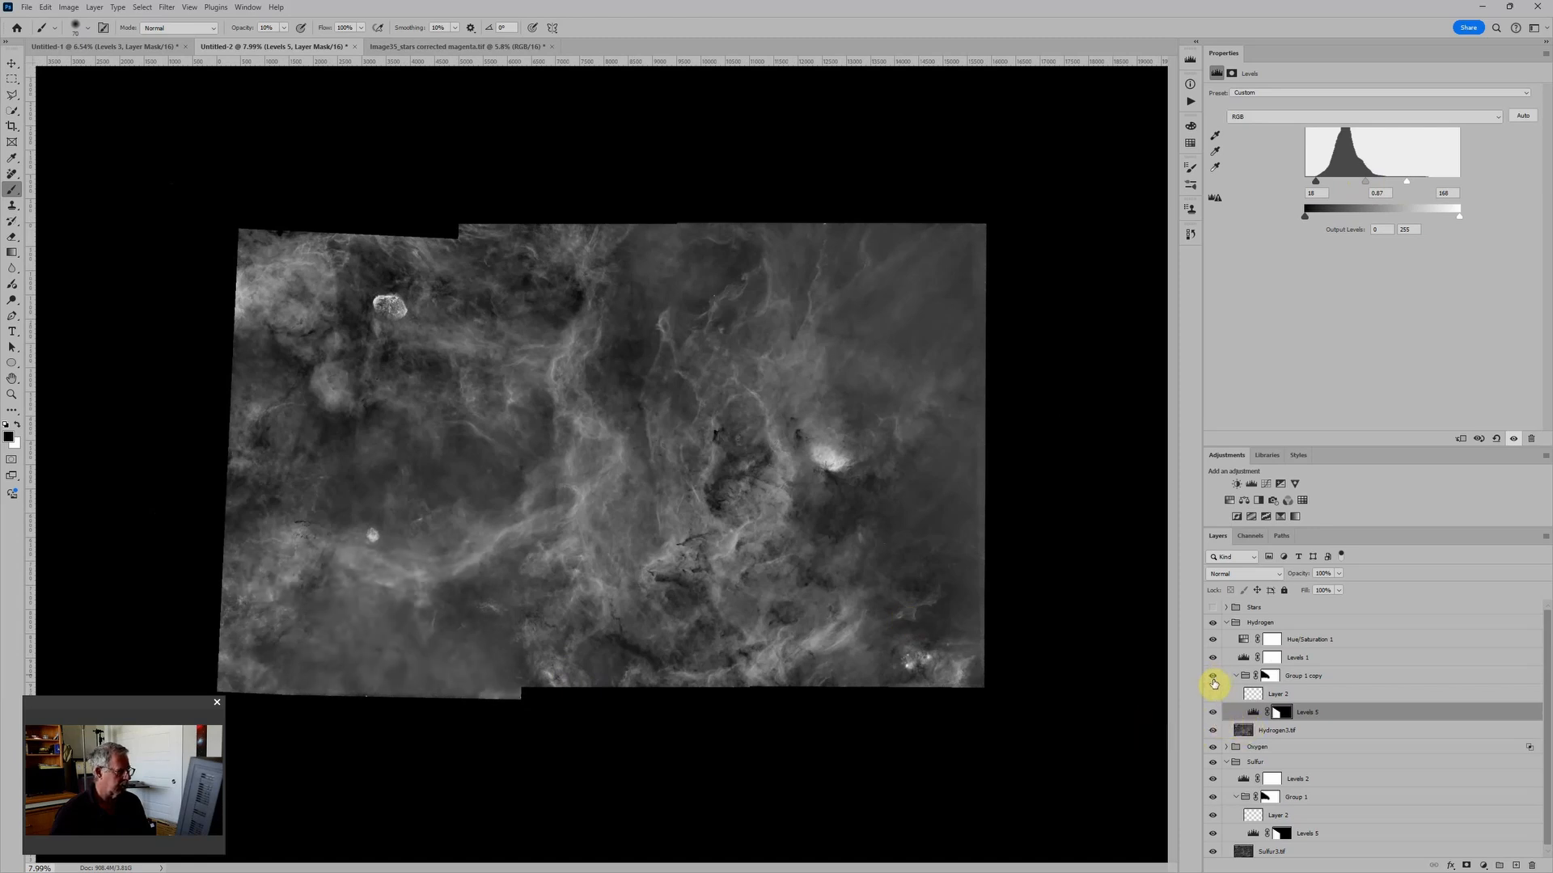
Paint the copied group's mask with a large black brush at 50% opacity along the lower-left panel's upper edge to blend the transition
{"action": "left_click", "coordinate": [1280, 710]}
{"action": "left_click", "coordinate": [1267, 678]}
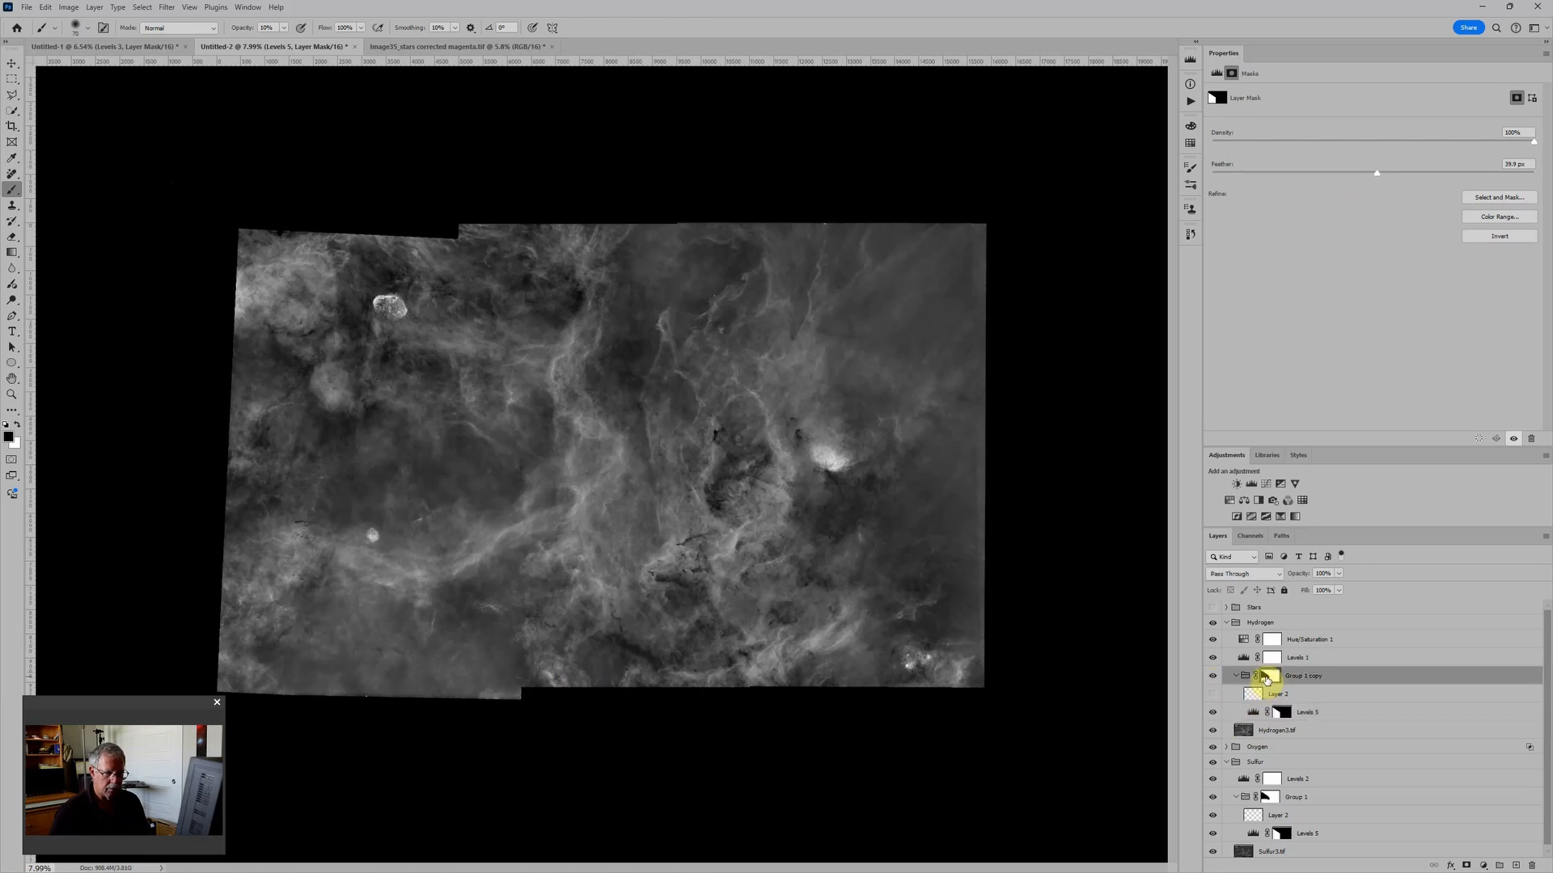
{"action": "key", "text": "bracketright"}
{"action": "key", "text": "bracketright"}
{"action": "key", "text": "bracketright"}
{"action": "key", "text": "bracketright"}
{"action": "key", "text": "bracketright"}
{"action": "key", "text": "bracketright"}
{"action": "key", "text": "bracketright"}
{"action": "key", "text": "bracketright"}
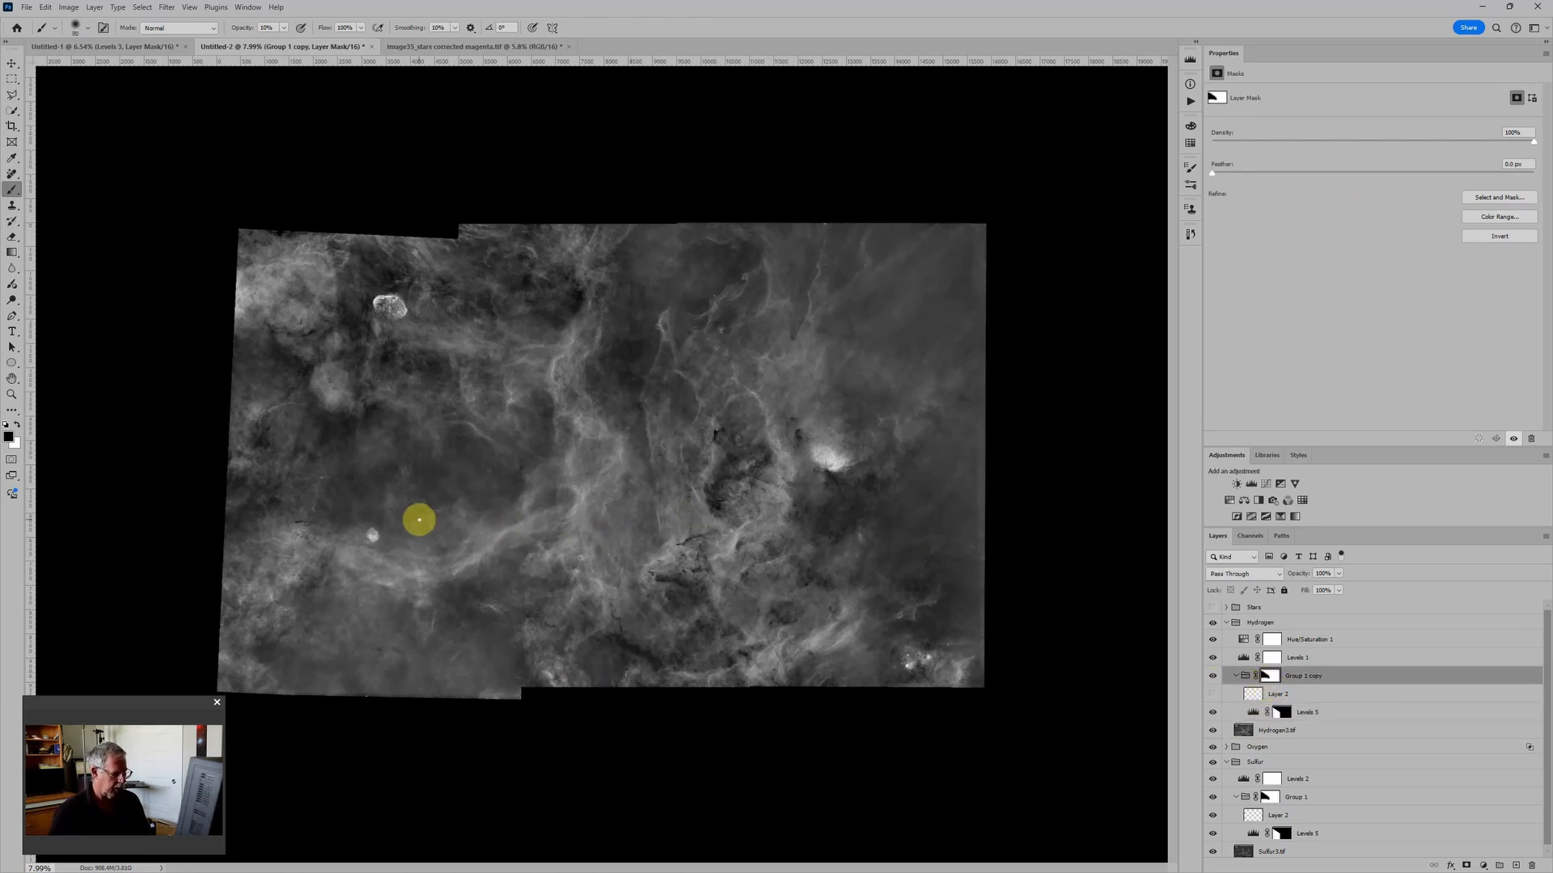
{"action": "key", "text": "bracketright"}
{"action": "key", "text": "bracketright"}
{"action": "key", "text": "bracketright"}
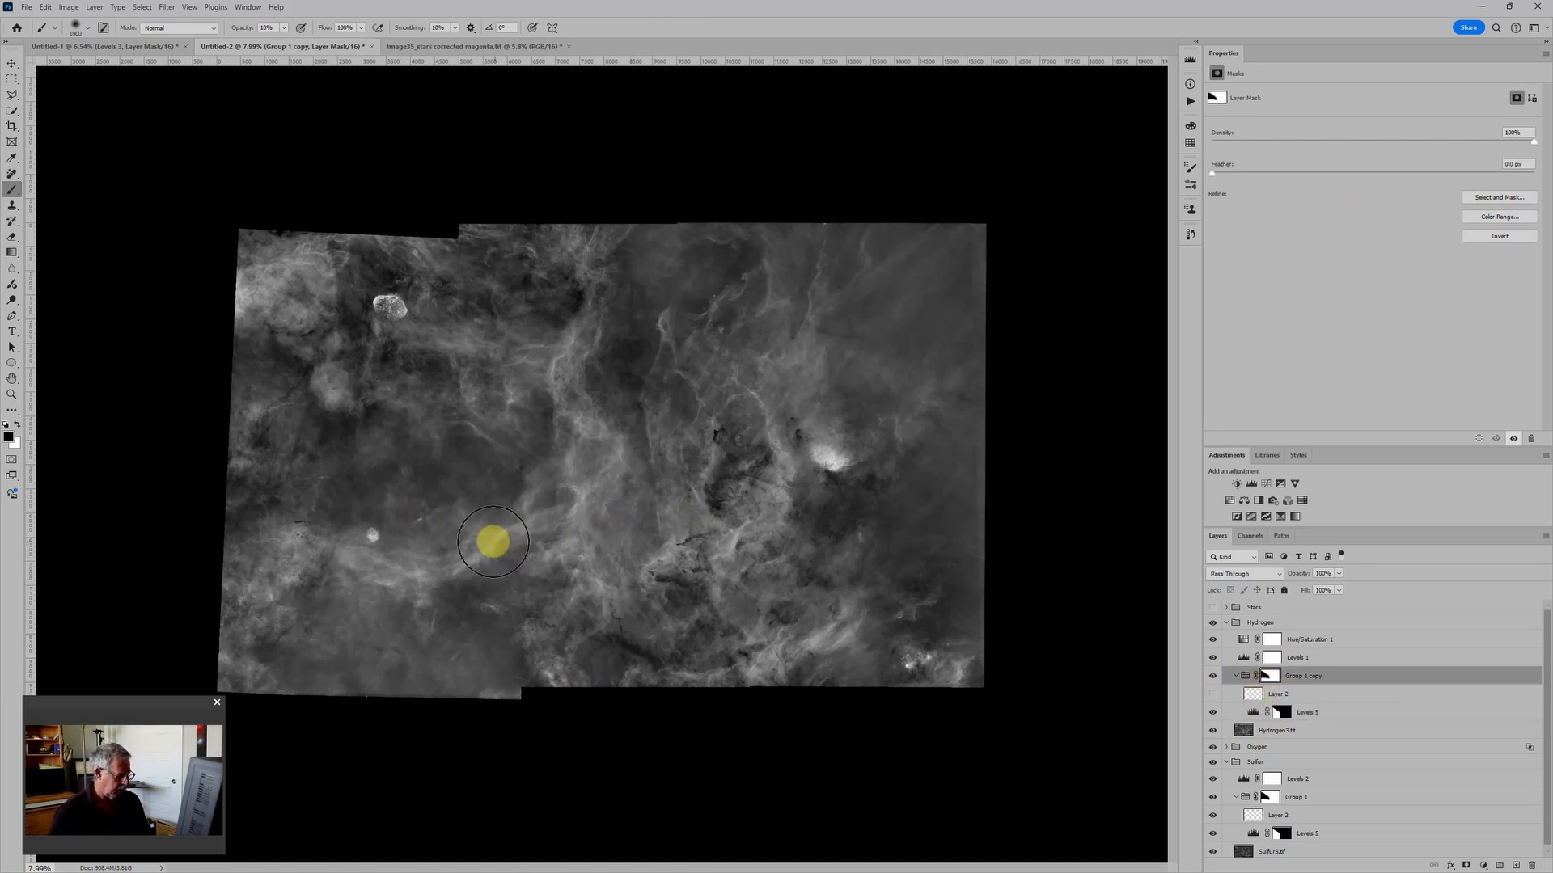
{"action": "key", "text": "5"}
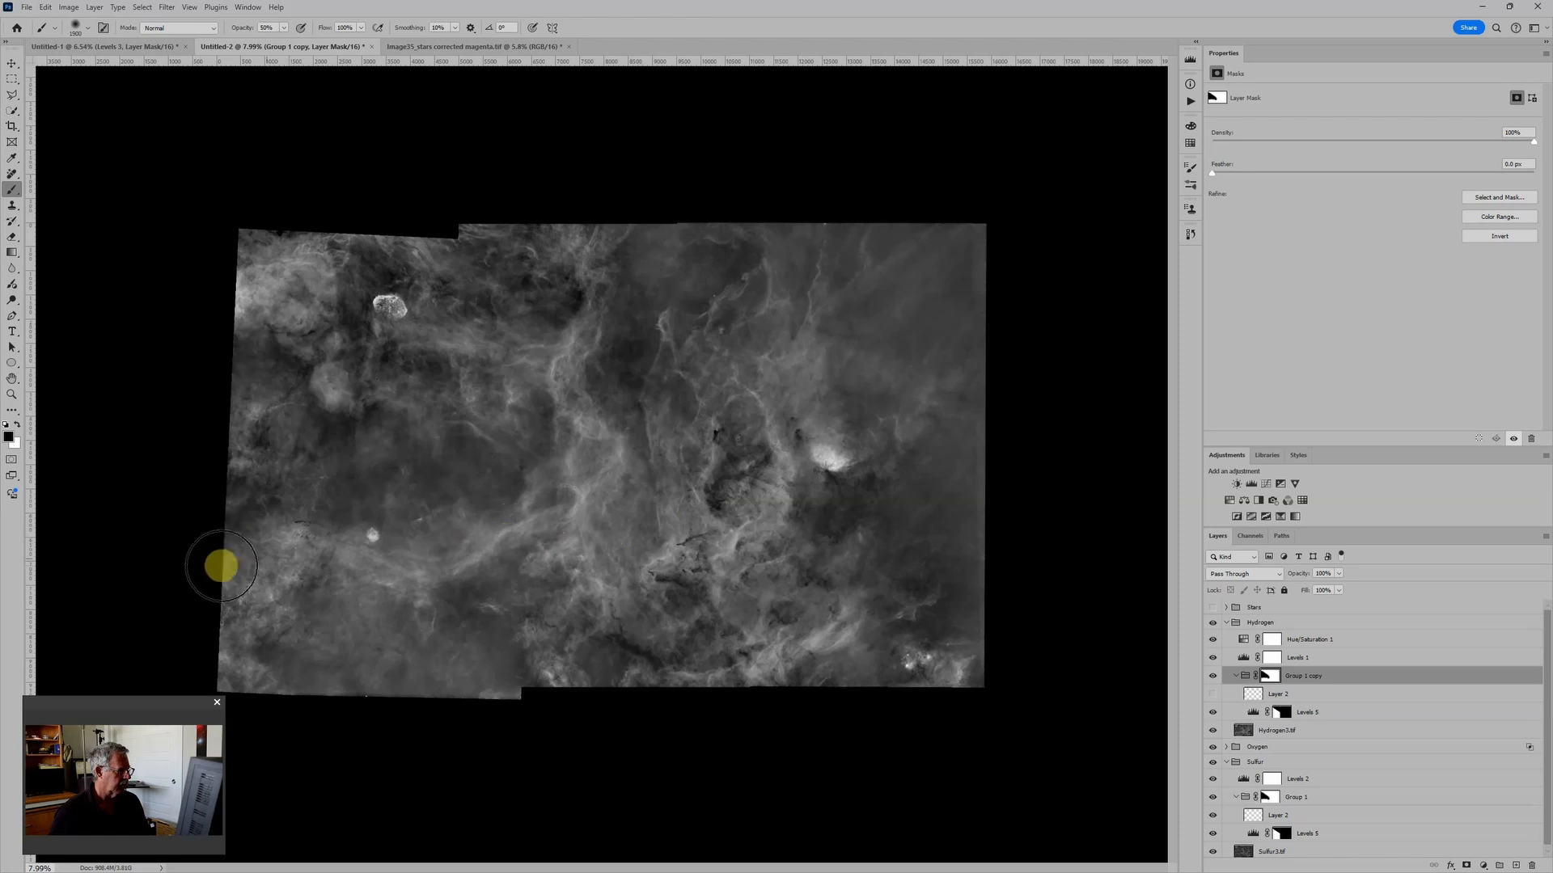
{"action": "mouse_move", "coordinate": [221, 566]}
{"action": "left_mouse_down"}
{"action": "mouse_move", "coordinate": [287, 562]}
{"action": "mouse_move", "coordinate": [257, 598]}
{"action": "mouse_move", "coordinate": [269, 636]}
{"action": "mouse_move", "coordinate": [400, 676]}
{"action": "mouse_move", "coordinate": [317, 608]}
{"action": "mouse_move", "coordinate": [460, 709]}
{"action": "mouse_move", "coordinate": [469, 601]}
{"action": "mouse_move", "coordinate": [488, 679]}
{"action": "mouse_move", "coordinate": [526, 717]}
{"action": "mouse_move", "coordinate": [484, 616]}
{"action": "left_mouse_up"}
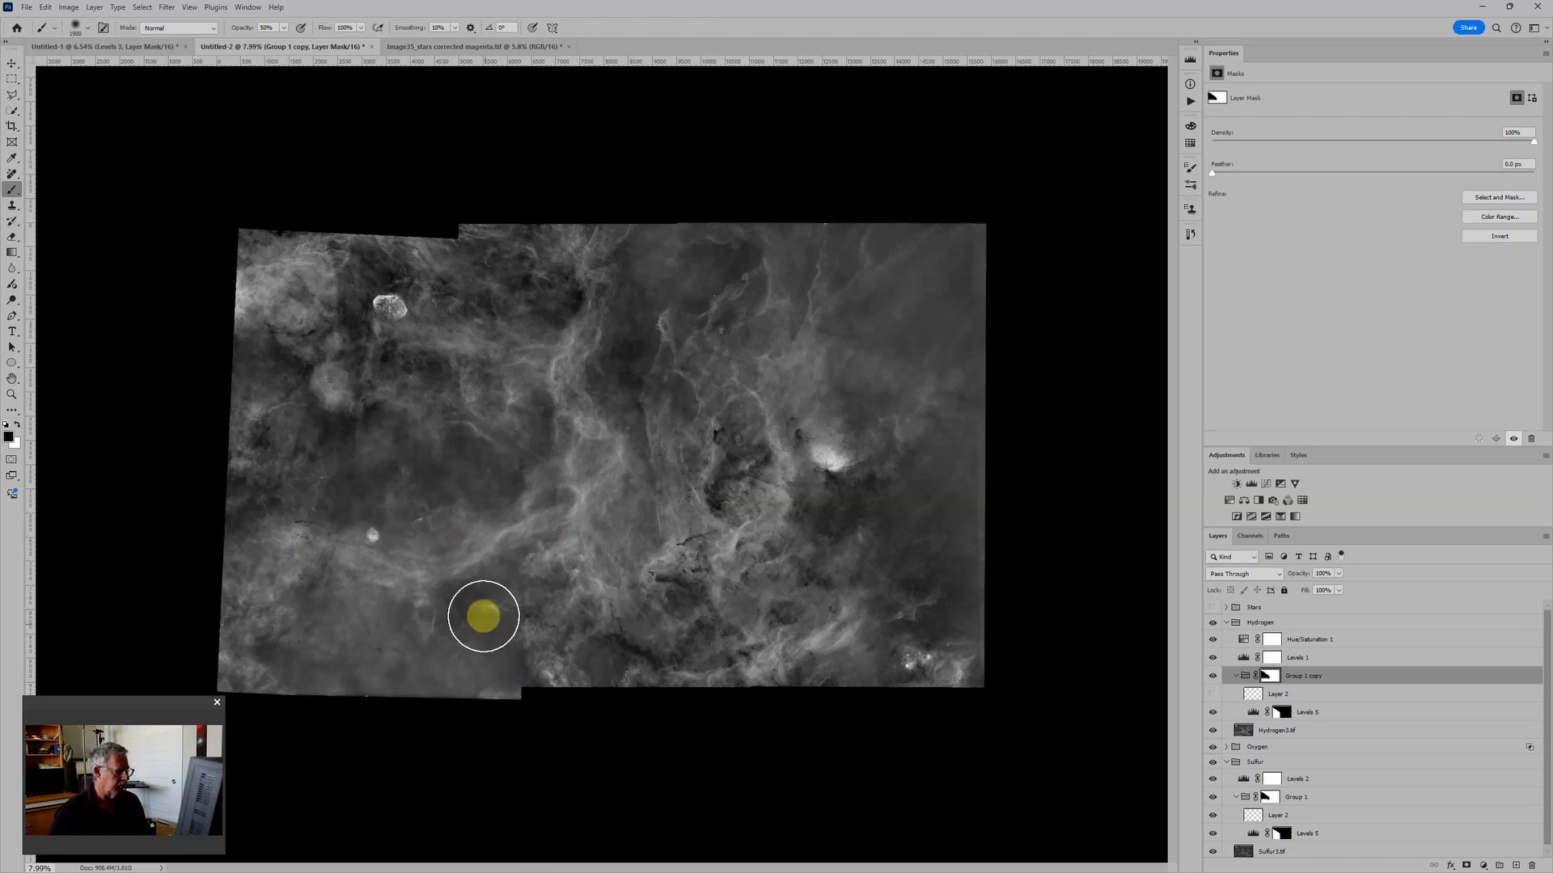
{"action": "scroll", "coordinate": [521, 723], "scroll_direction": "up", "scroll_amount": 4}
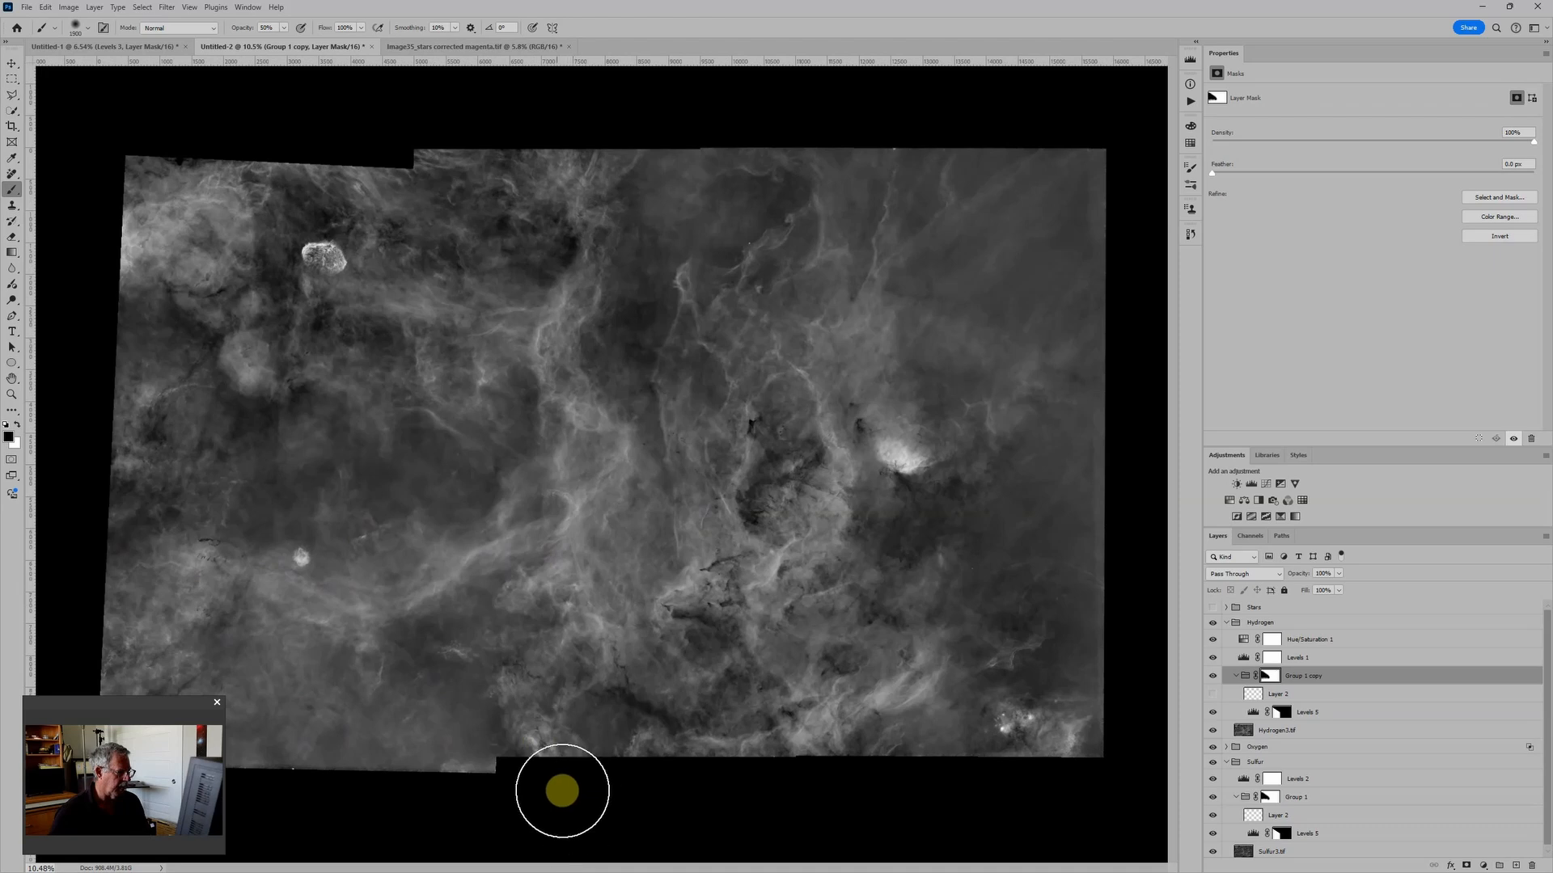
{"action": "scroll", "coordinate": [562, 791], "scroll_direction": "down", "scroll_amount": 4}
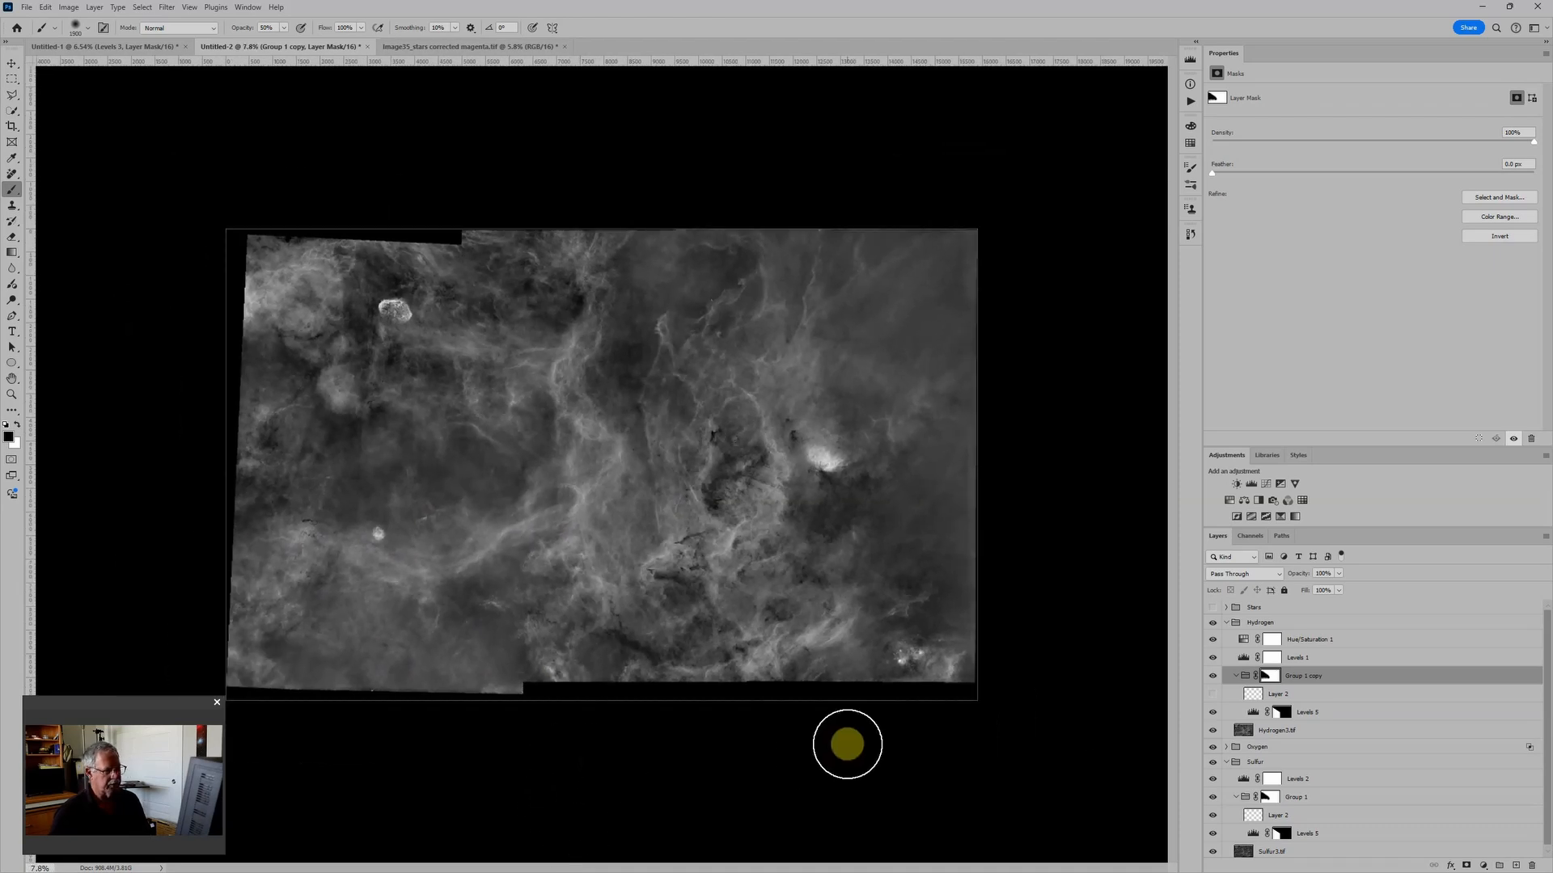
Collapse the Sulfur group and enlarge the layer list, with the Hydrogen group's Hue/Saturation adjustment selected
{"action": "left_click", "coordinate": [1226, 623]}
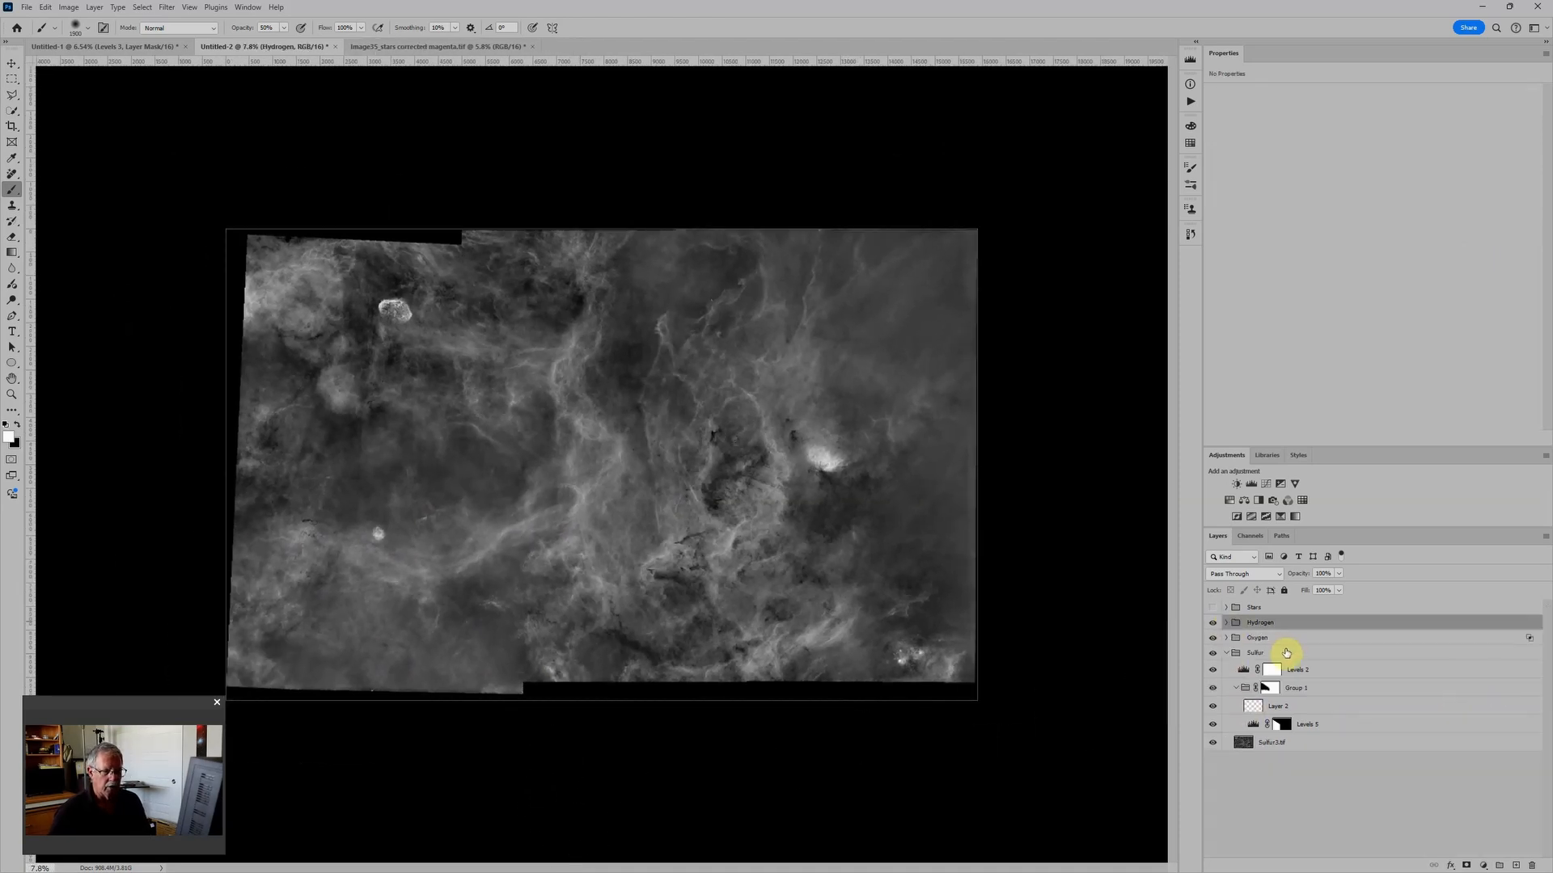
{"action": "left_click", "coordinate": [1226, 654]}
{"action": "left_click", "coordinate": [1226, 623]}
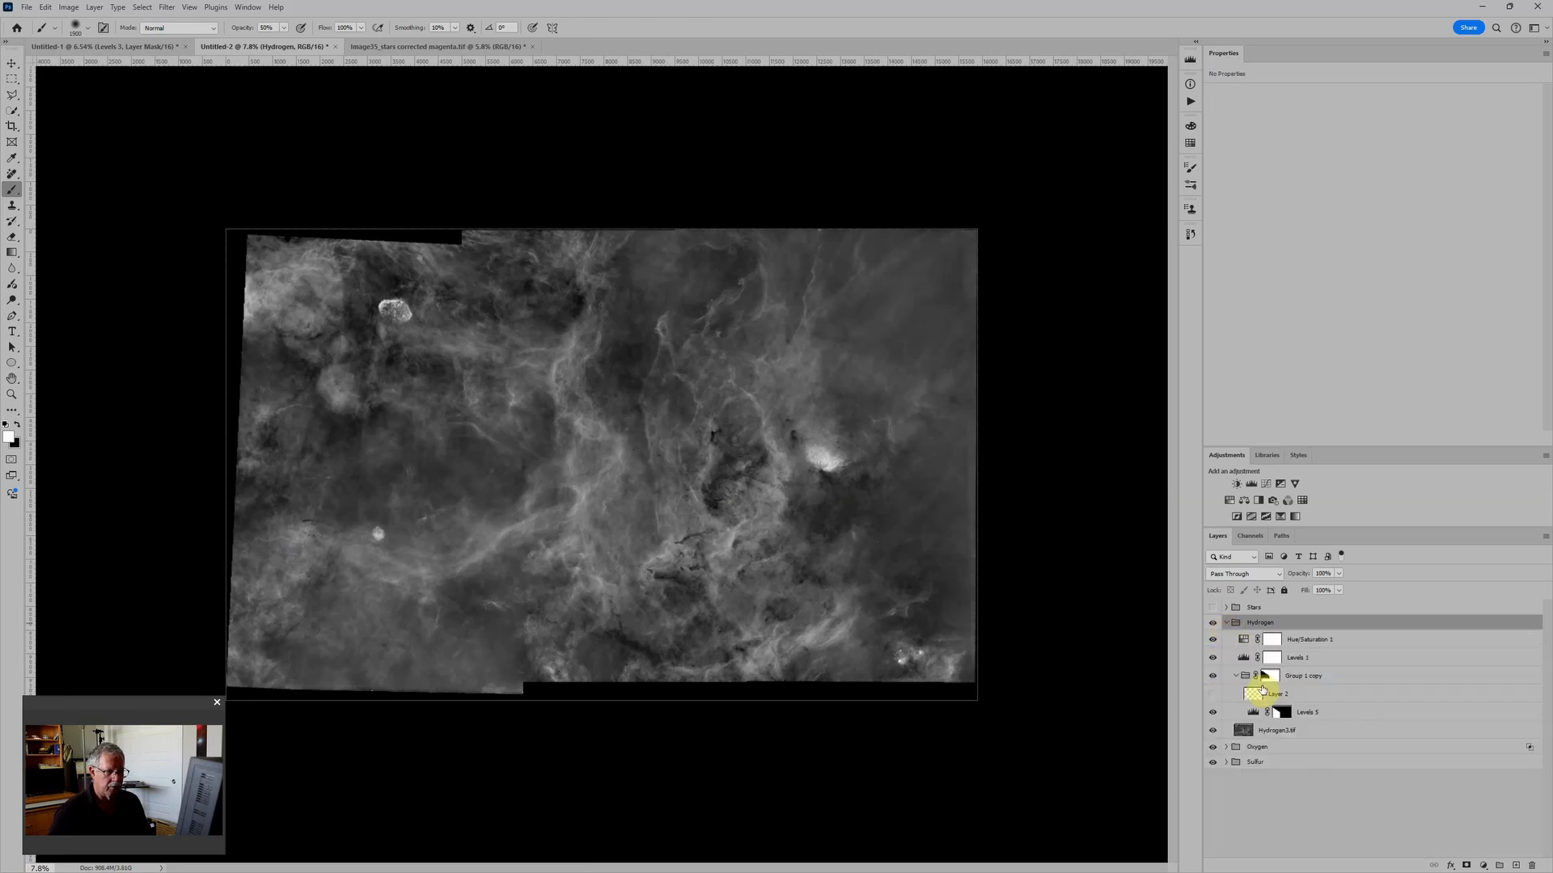
{"action": "left_click", "coordinate": [1250, 640]}
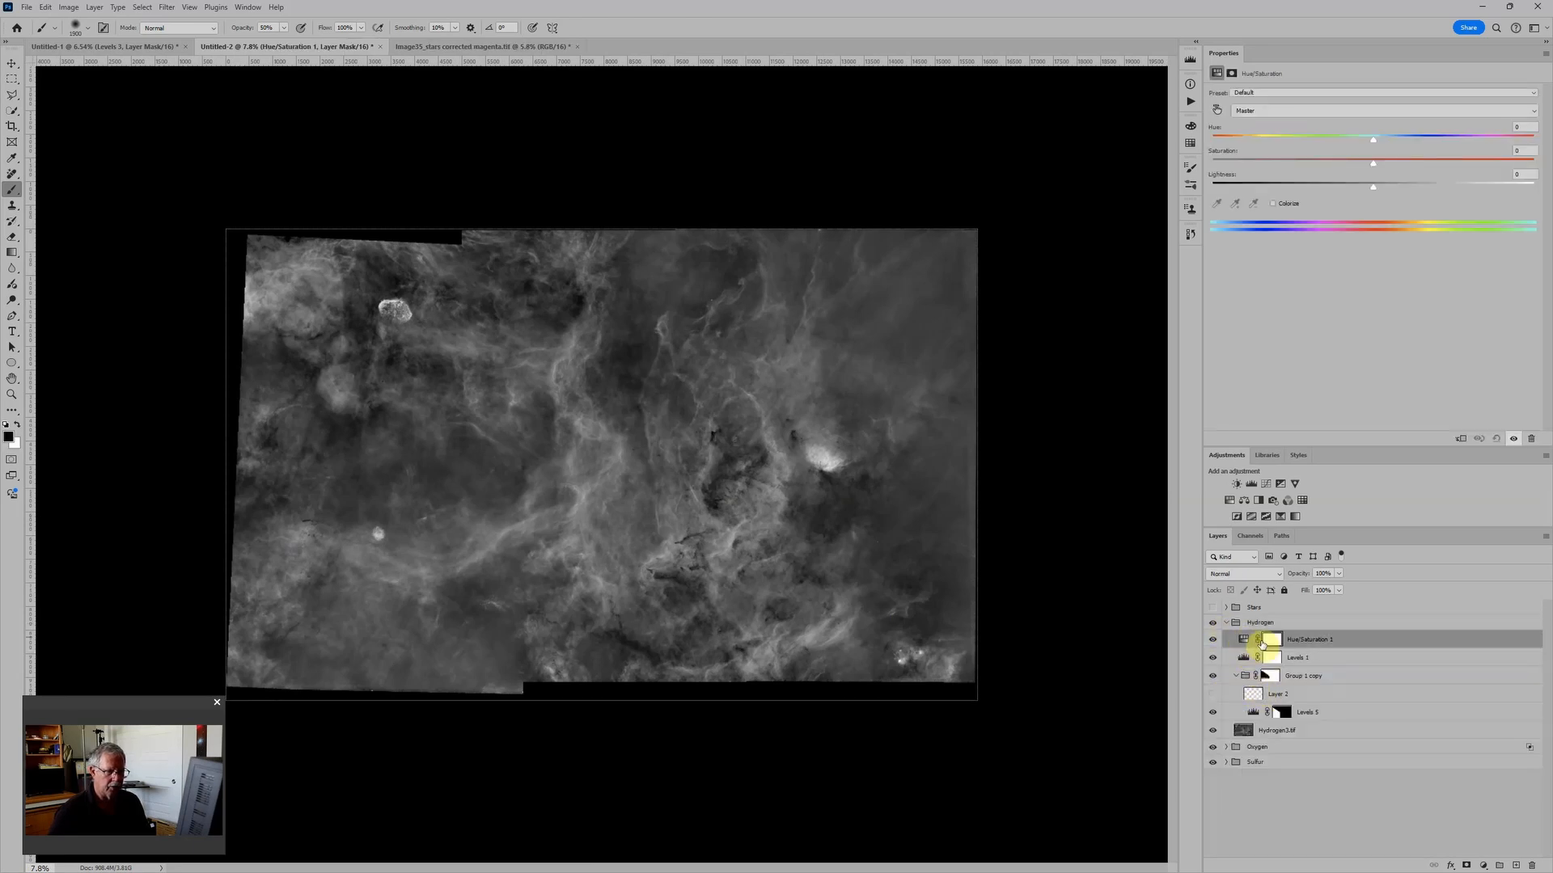
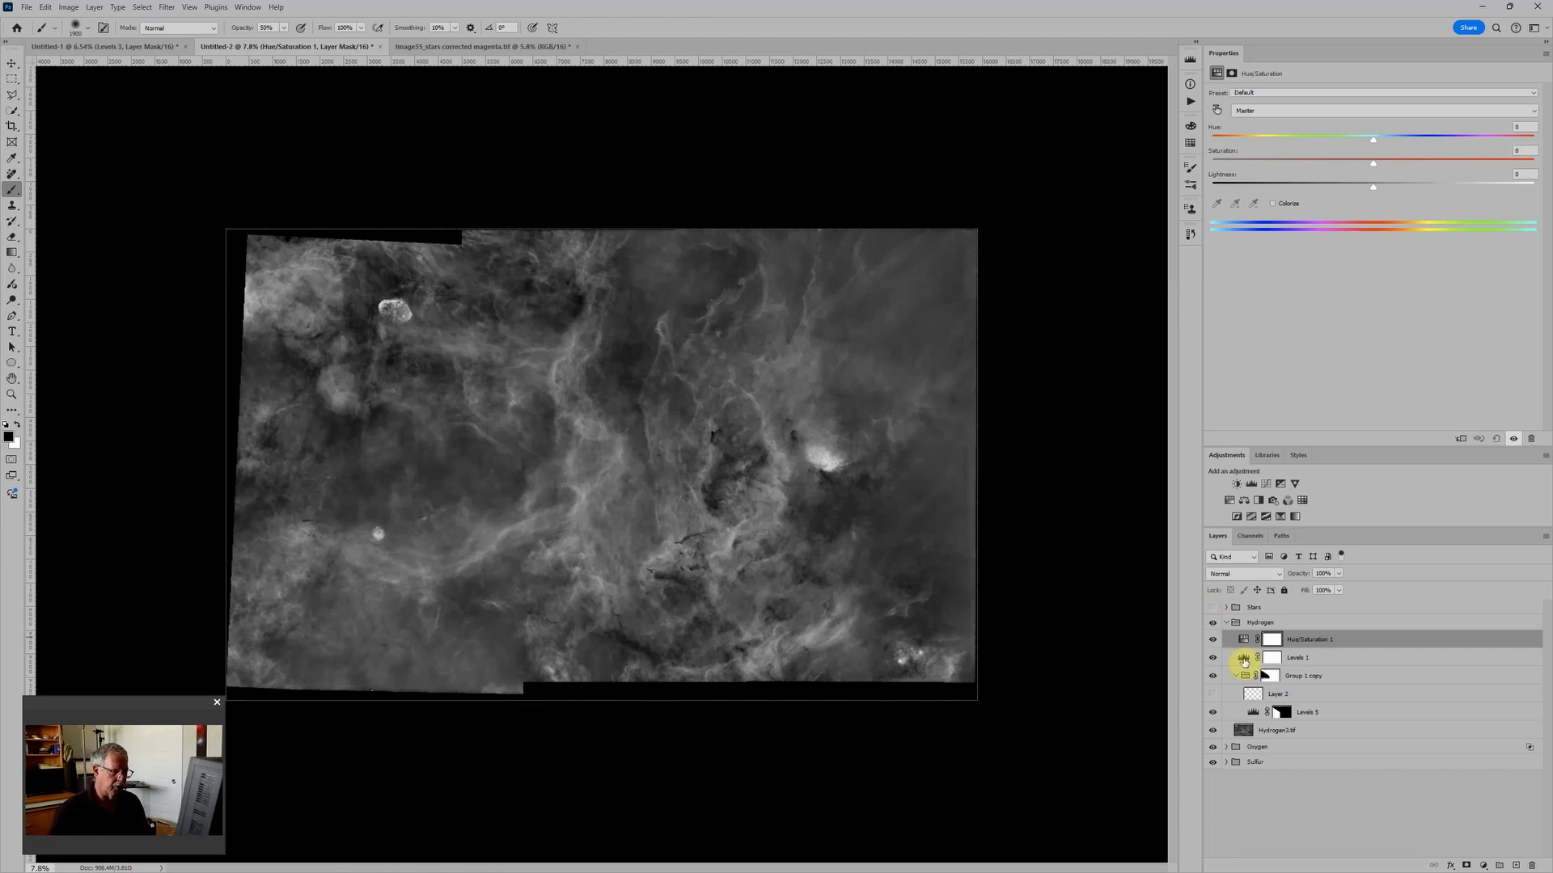
{"action": "left_click", "coordinate": [1227, 750]}
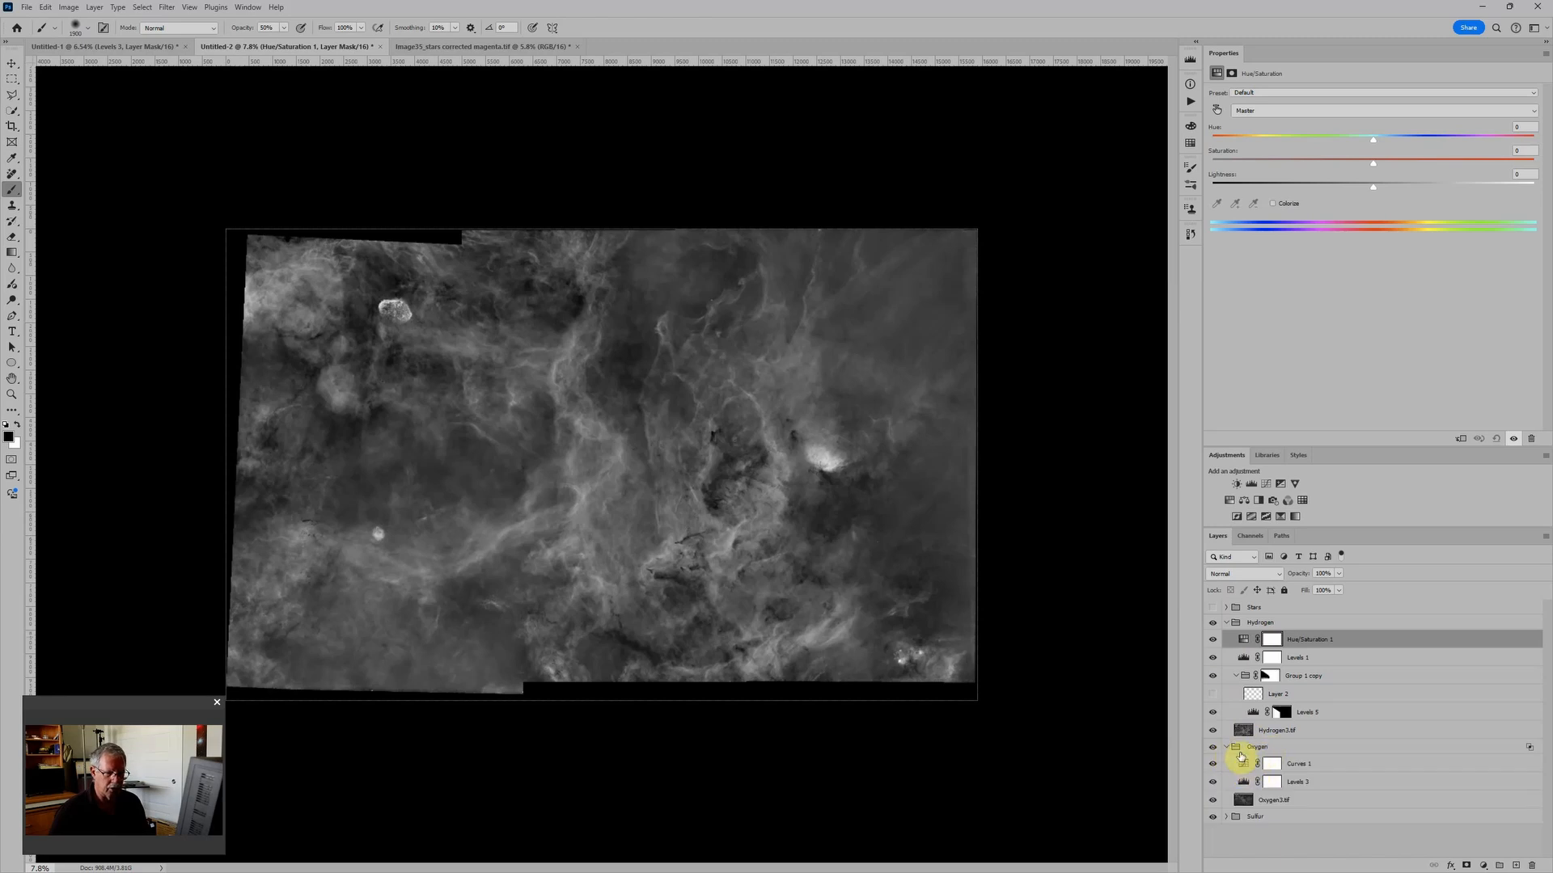
{"action": "left_click", "coordinate": [1226, 749]}
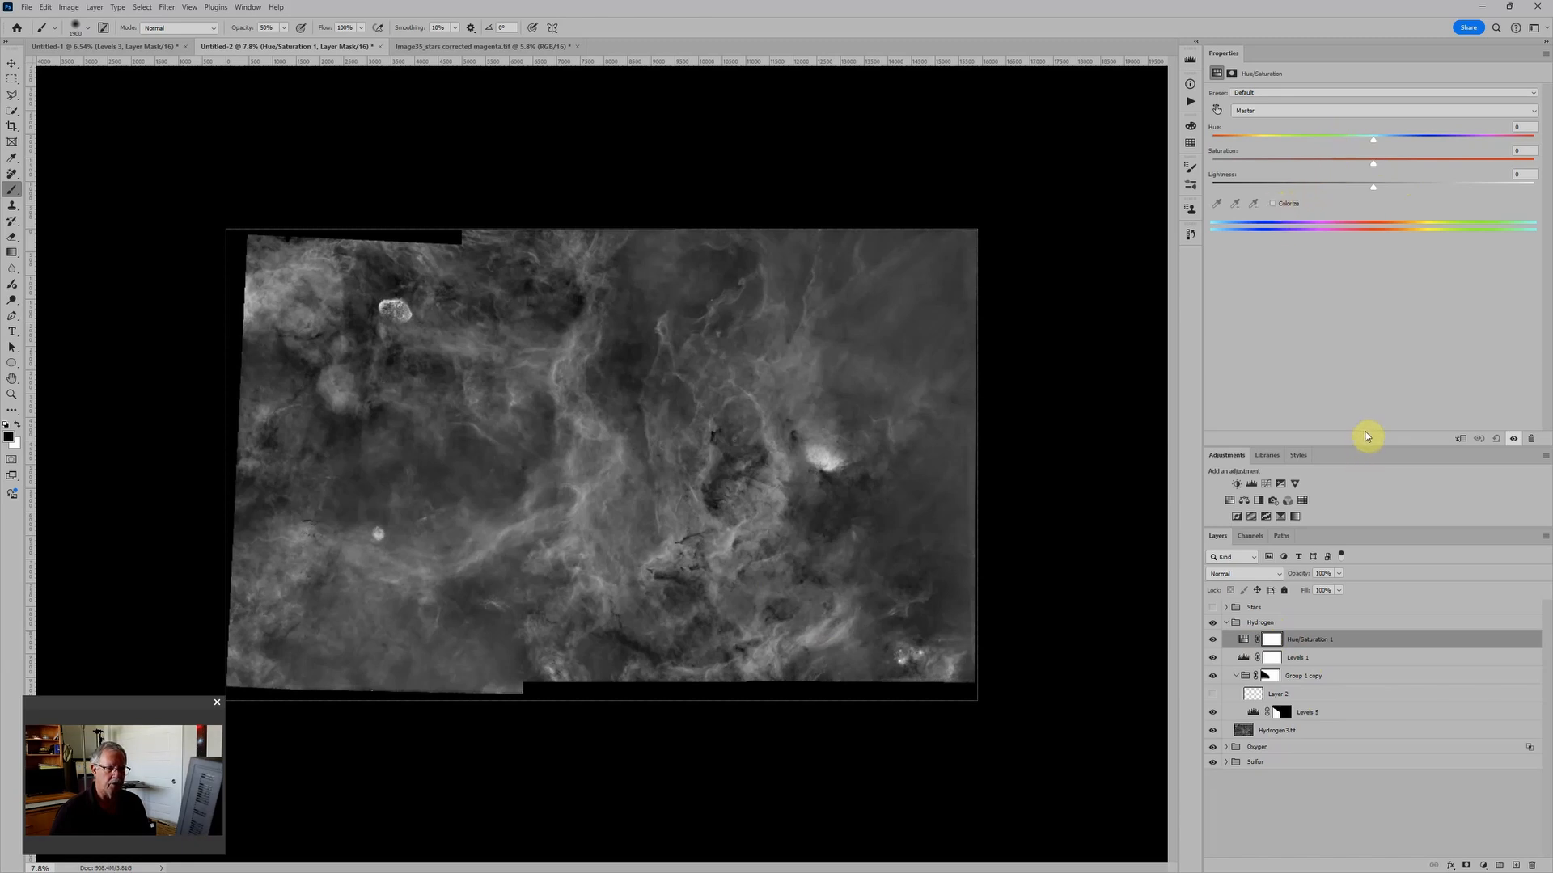
{"action": "left_click_drag", "start_coordinate": [1368, 448], "coordinate": [1379, 304]}
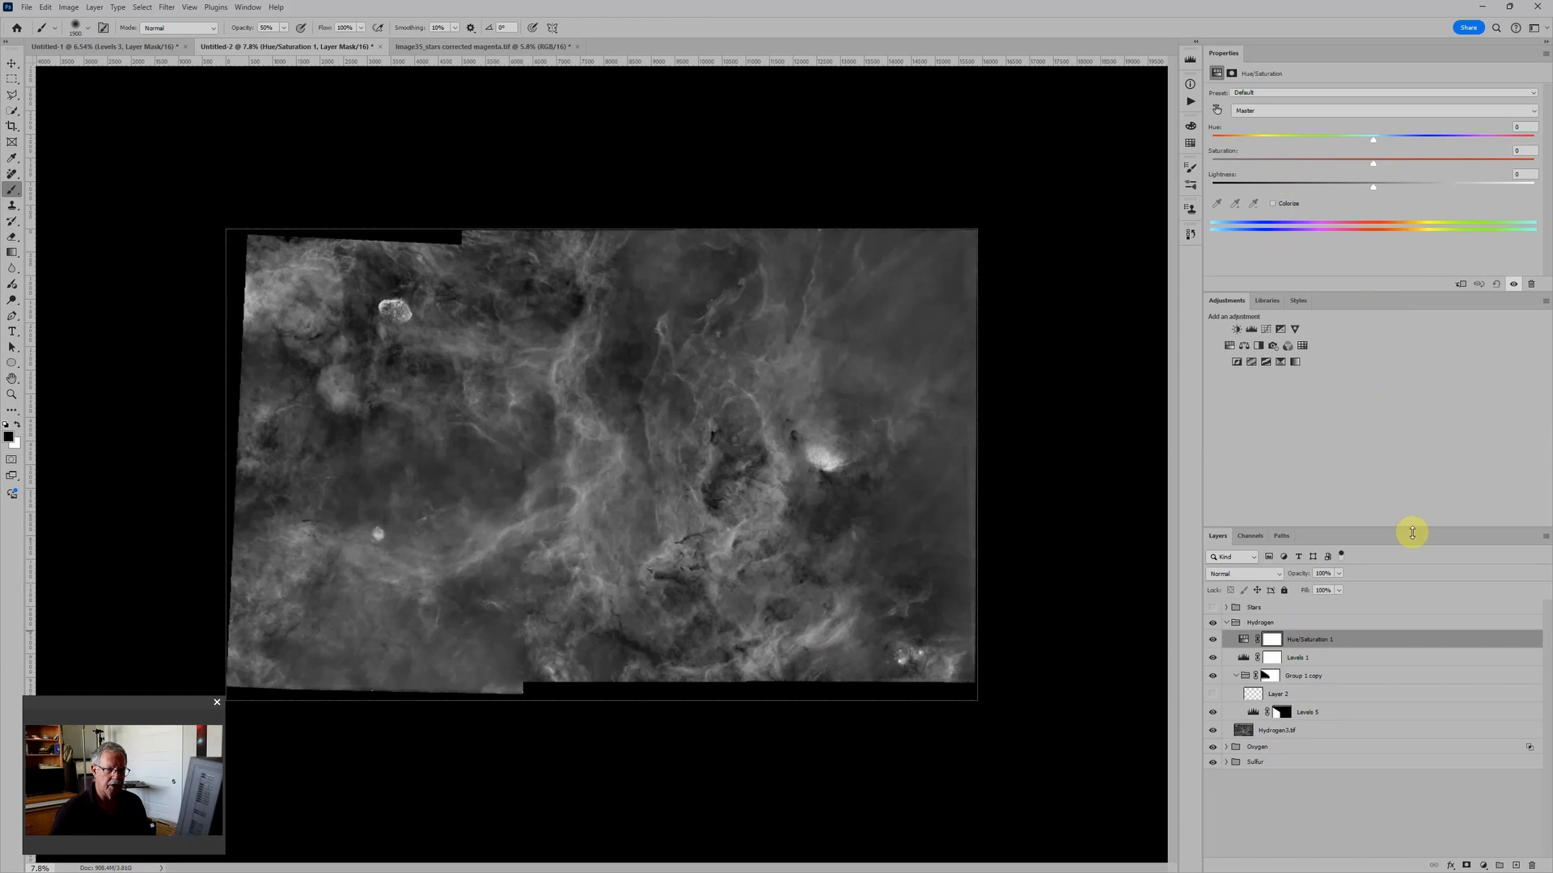
{"action": "left_click_drag", "start_coordinate": [1411, 528], "coordinate": [1413, 382]}
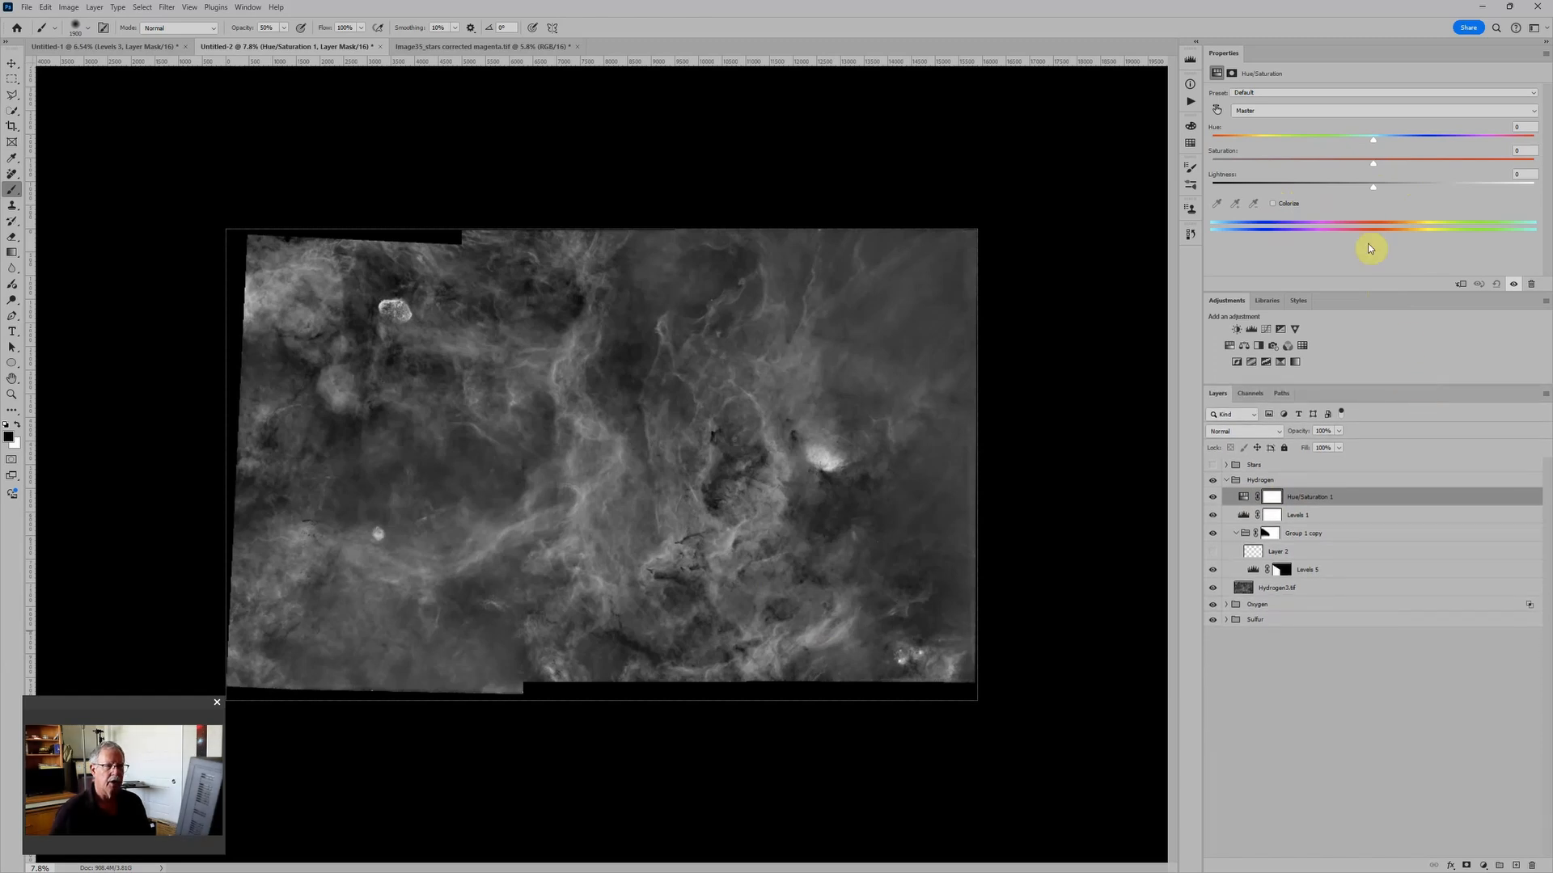
Colorize Hydrogen through its Hue/Saturation adjustment with hue 49, saturation 100 and lightness -65
{"action": "left_click", "coordinate": [1275, 205]}
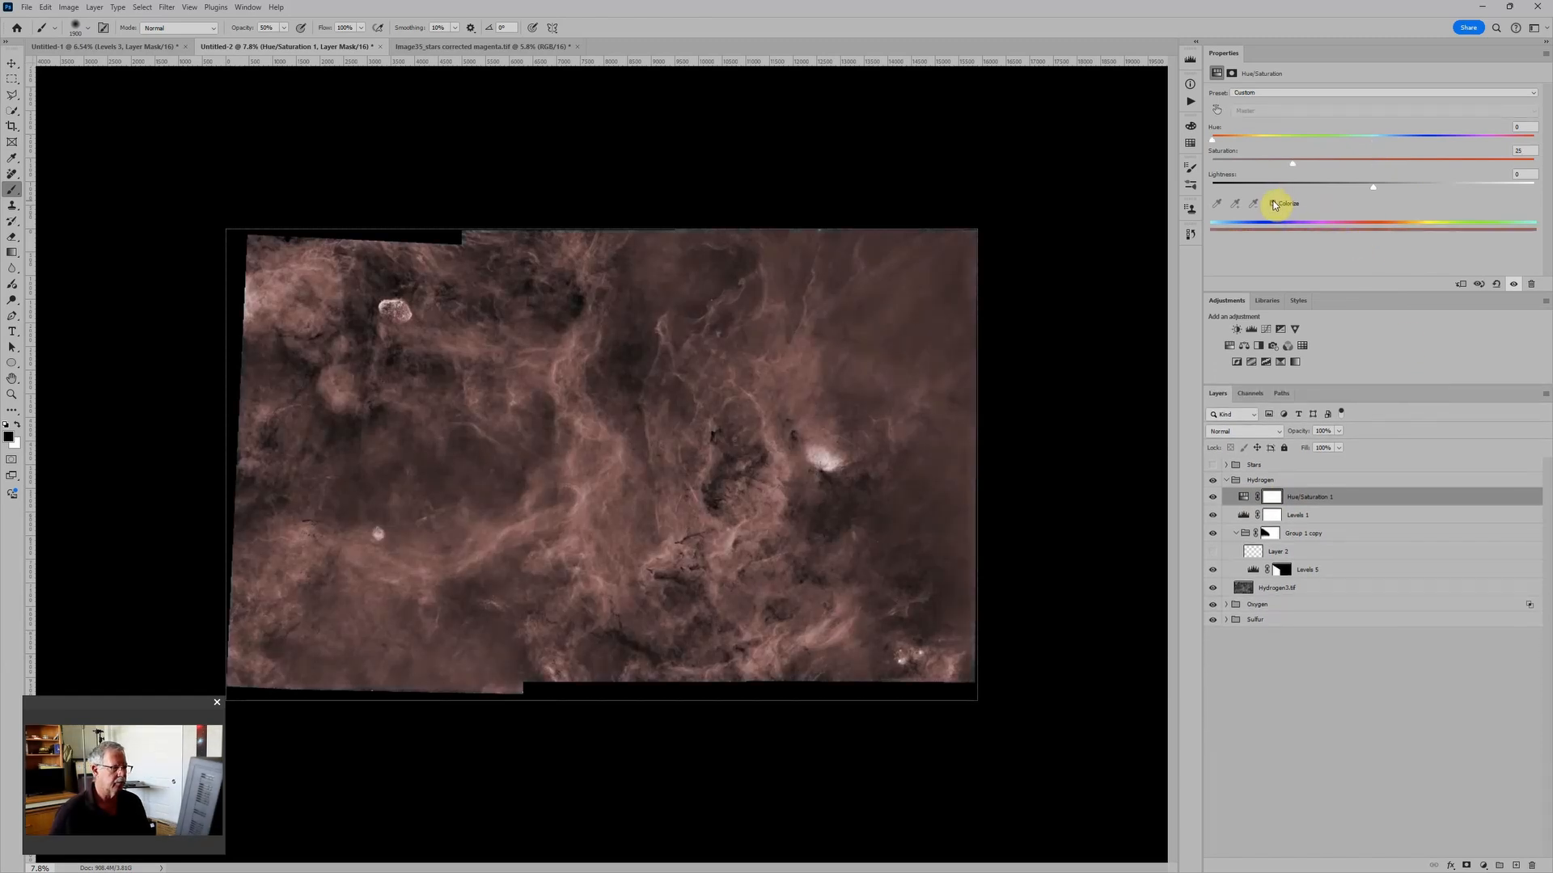
{"action": "left_click_drag", "start_coordinate": [1375, 190], "coordinate": [1277, 192]}
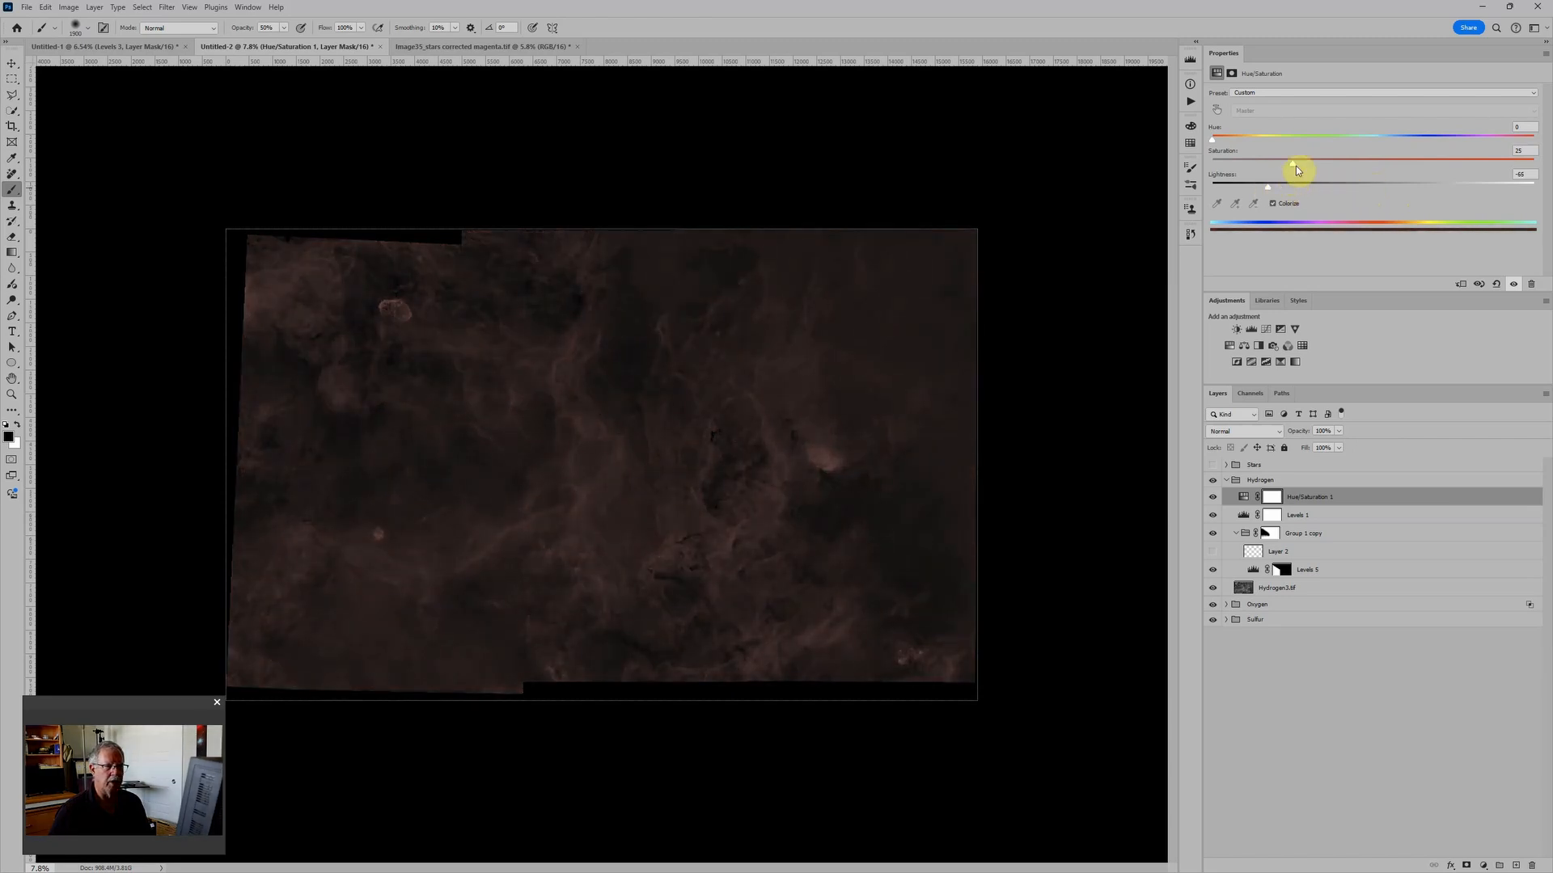
{"action": "left_click_drag", "start_coordinate": [1294, 167], "coordinate": [1529, 179]}
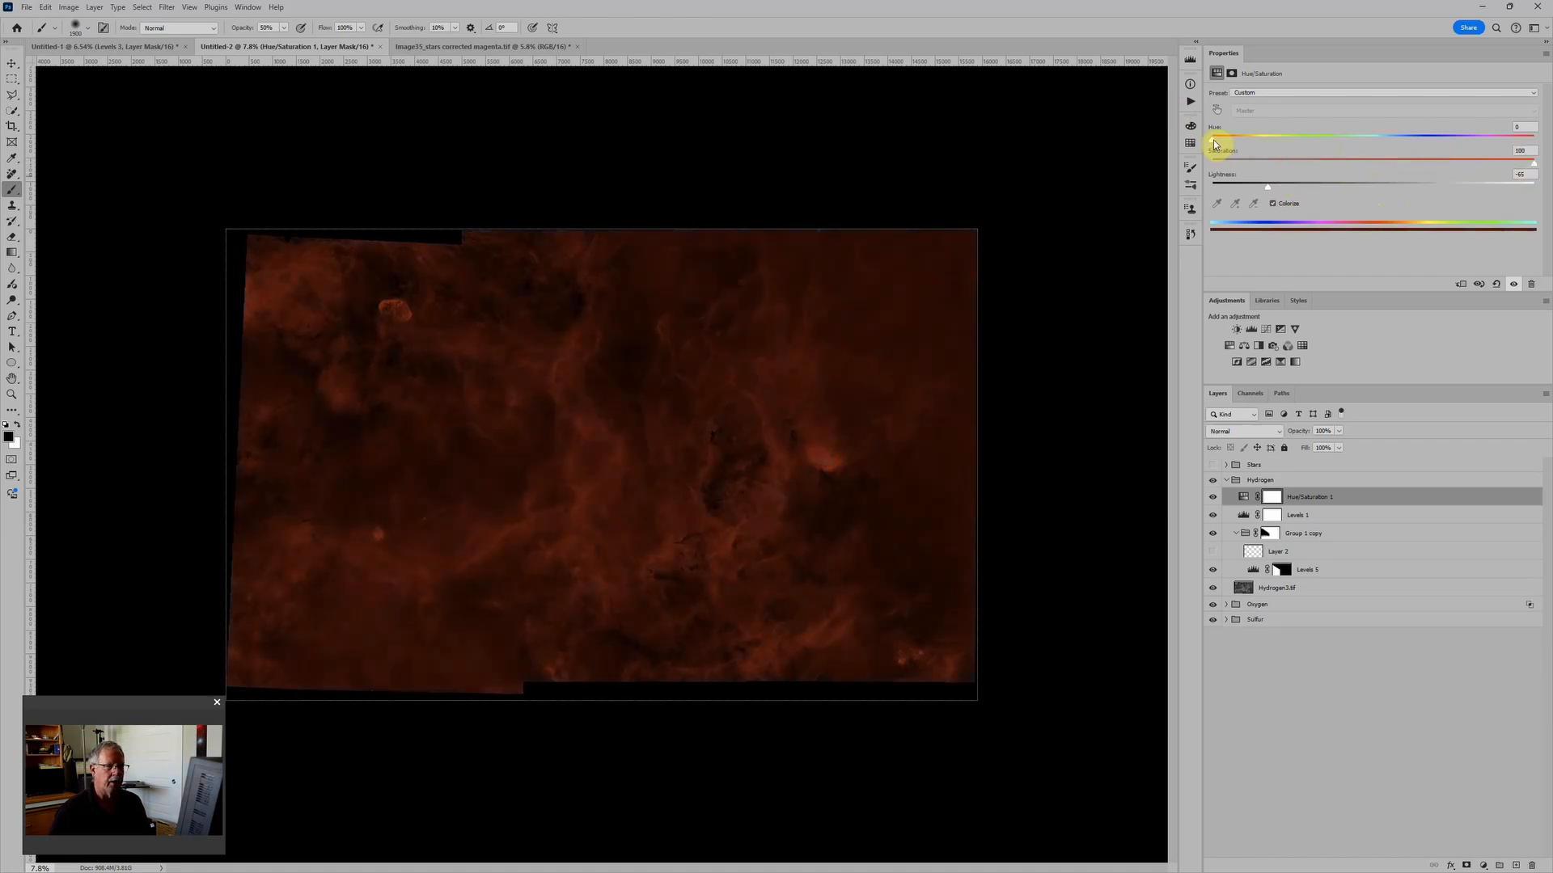
{"action": "left_click_drag", "start_coordinate": [1214, 140], "coordinate": [1267, 141]}
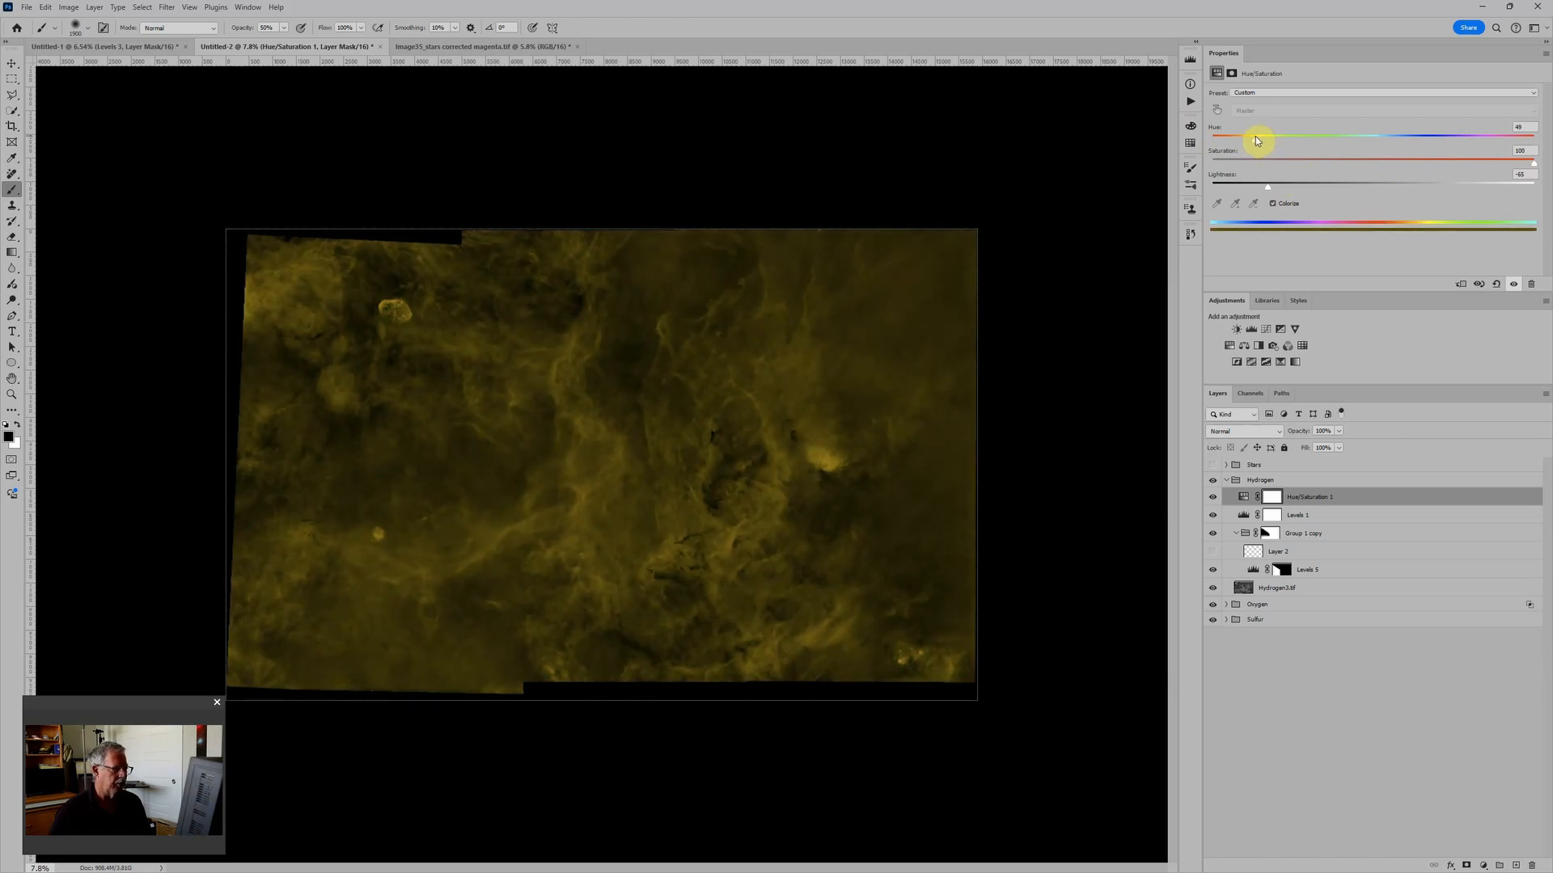
Set the Hydrogen group's blend mode to Screen
{"action": "left_click", "coordinate": [1288, 483]}
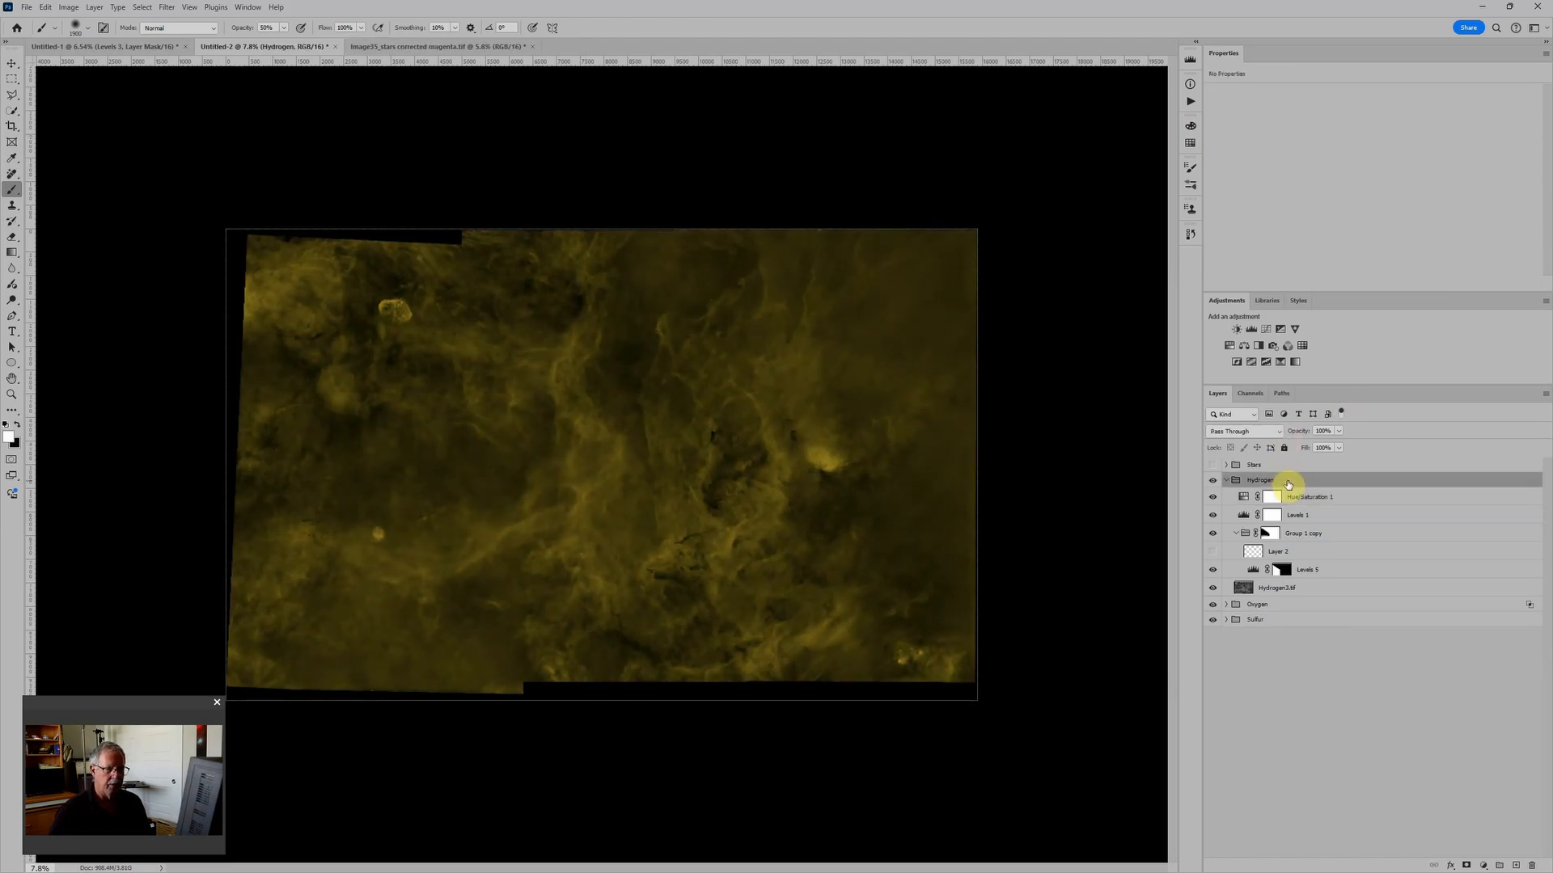
{"action": "left_click", "coordinate": [1235, 432]}
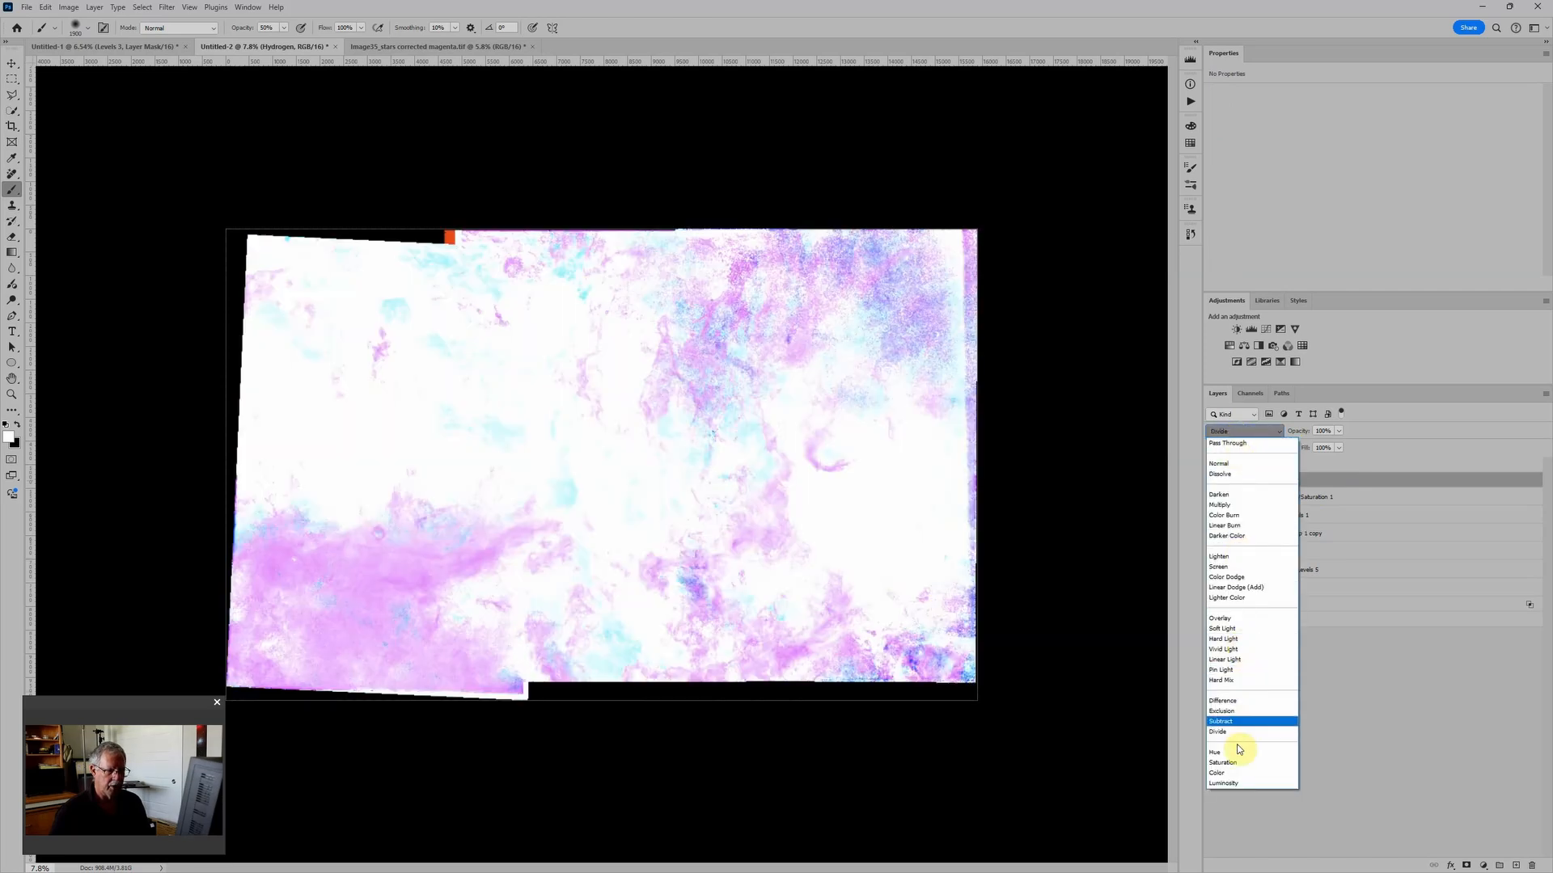
{"action": "left_click", "coordinate": [1227, 568]}
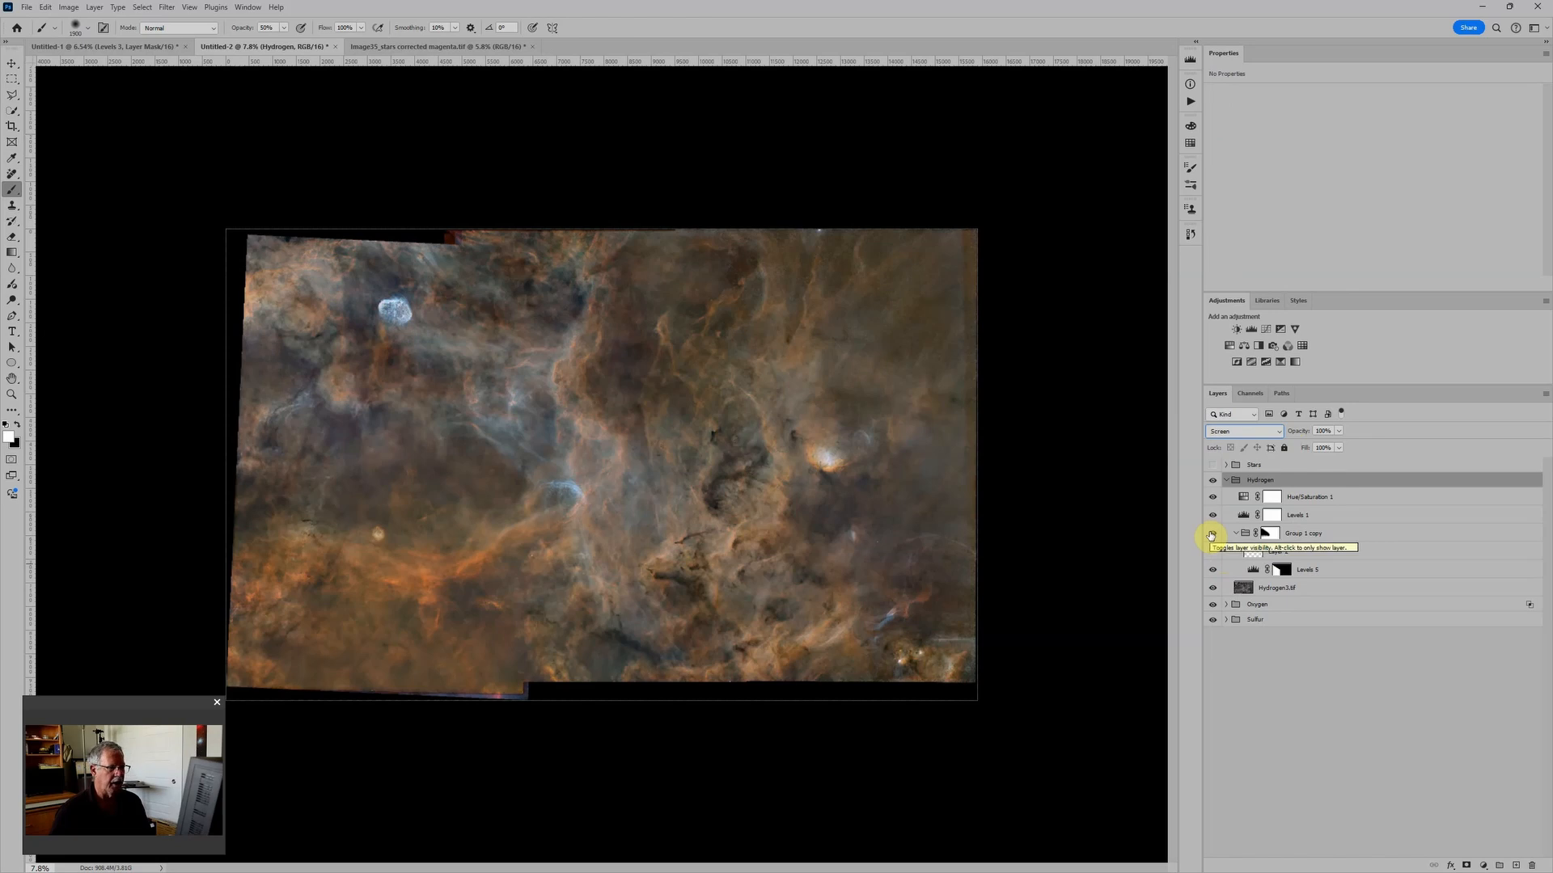
Set the Hydrogen colorize hue to 52, and set its Levels 1 adjustment to black input 17 and midtone 0.91
{"action": "left_click", "coordinate": [1243, 496]}
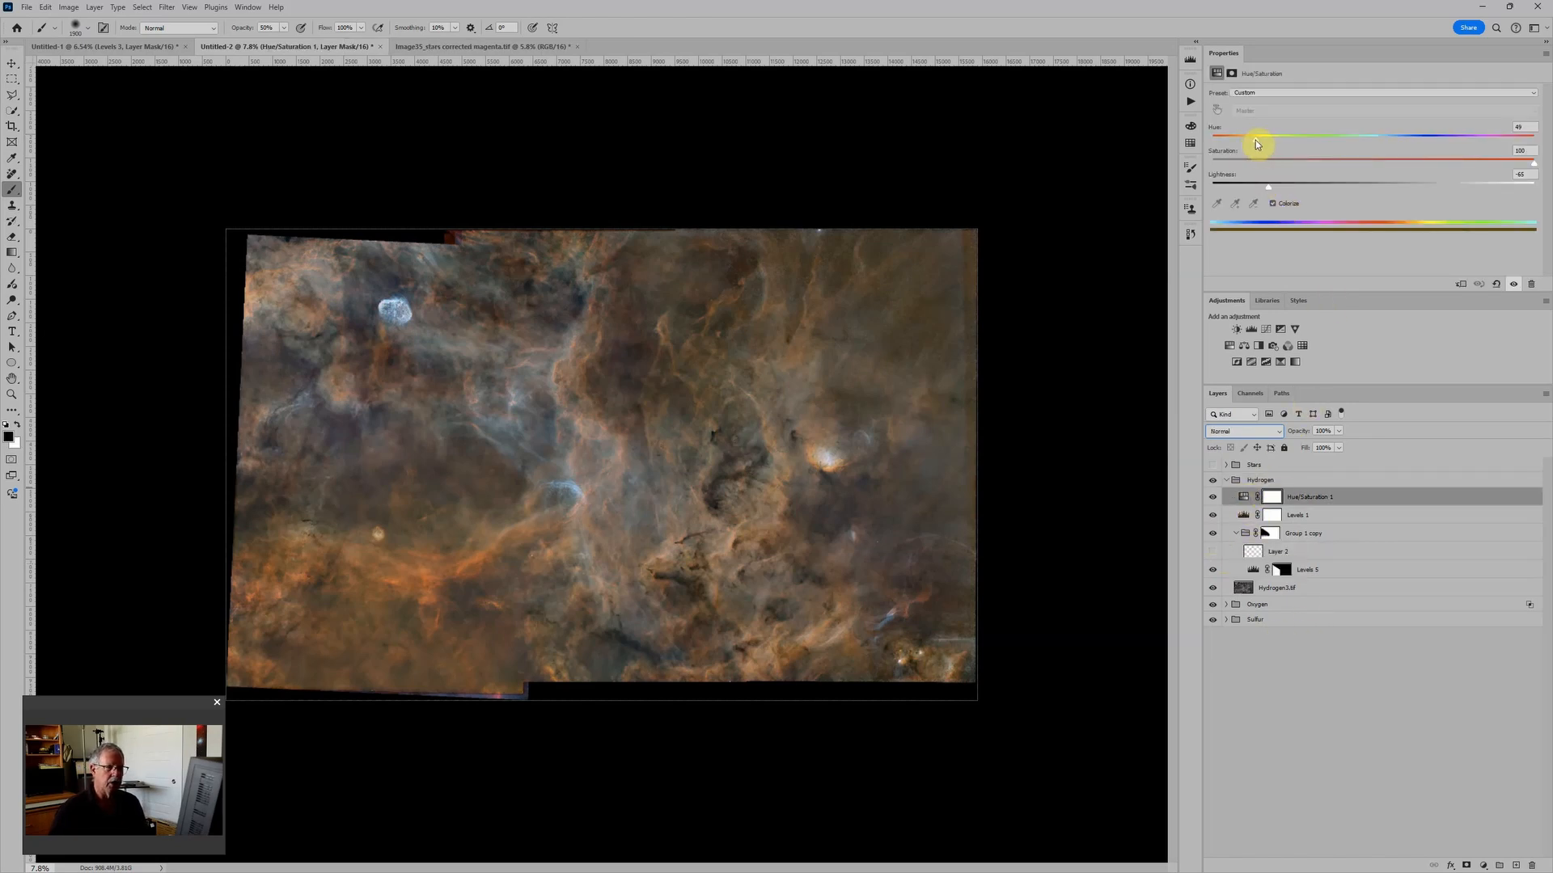
{"action": "mouse_move", "coordinate": [1255, 139]}
{"action": "left_mouse_down"}
{"action": "mouse_move", "coordinate": [1273, 142]}
{"action": "mouse_move", "coordinate": [1259, 140]}
{"action": "left_mouse_up"}
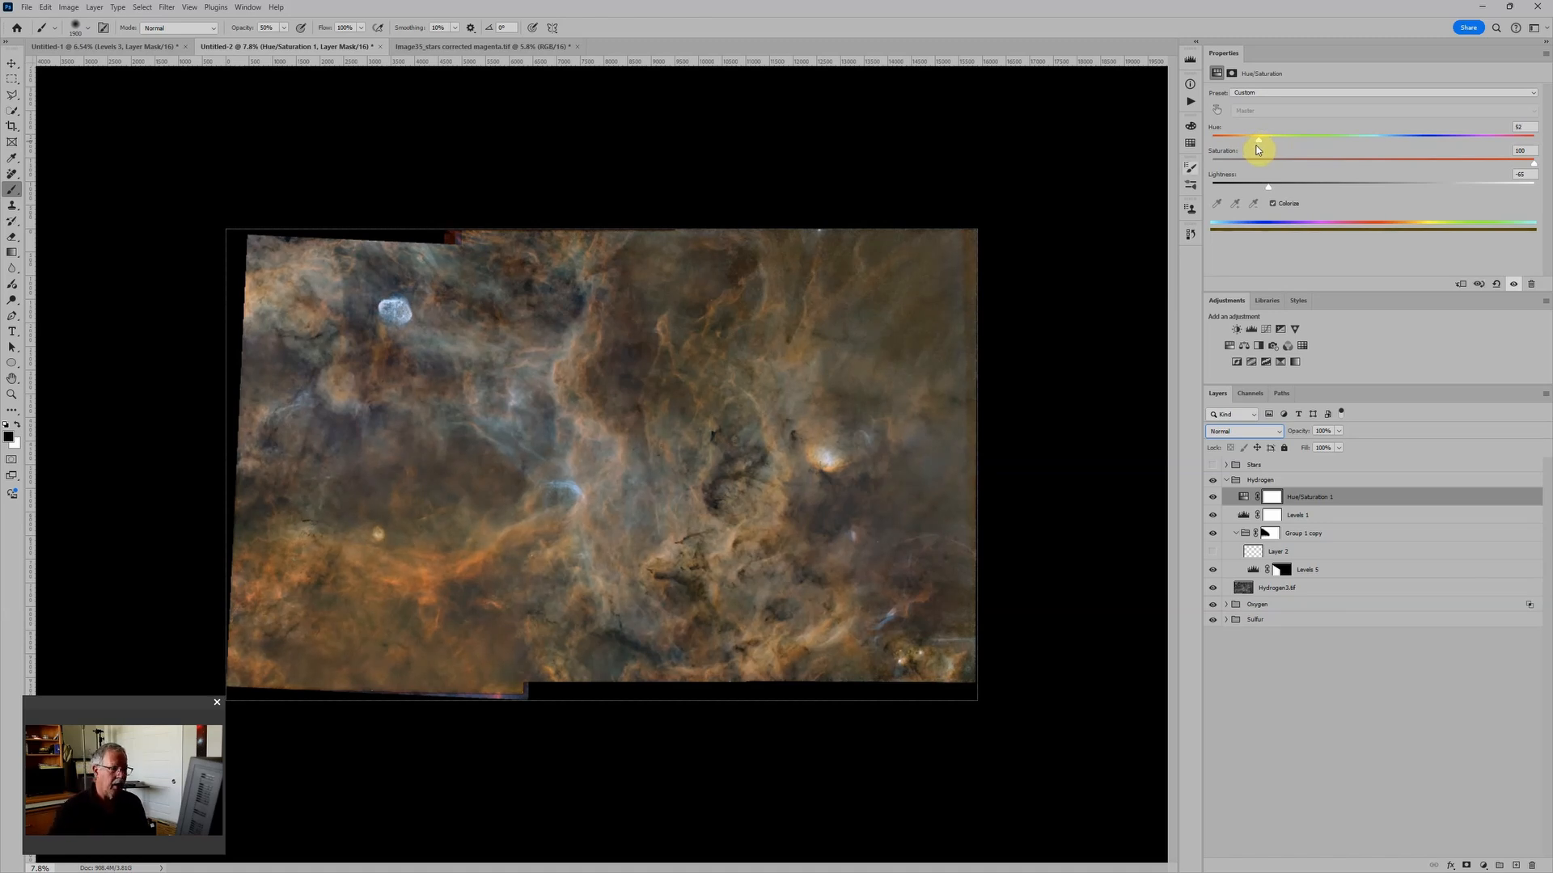
{"action": "left_click", "coordinate": [1234, 516]}
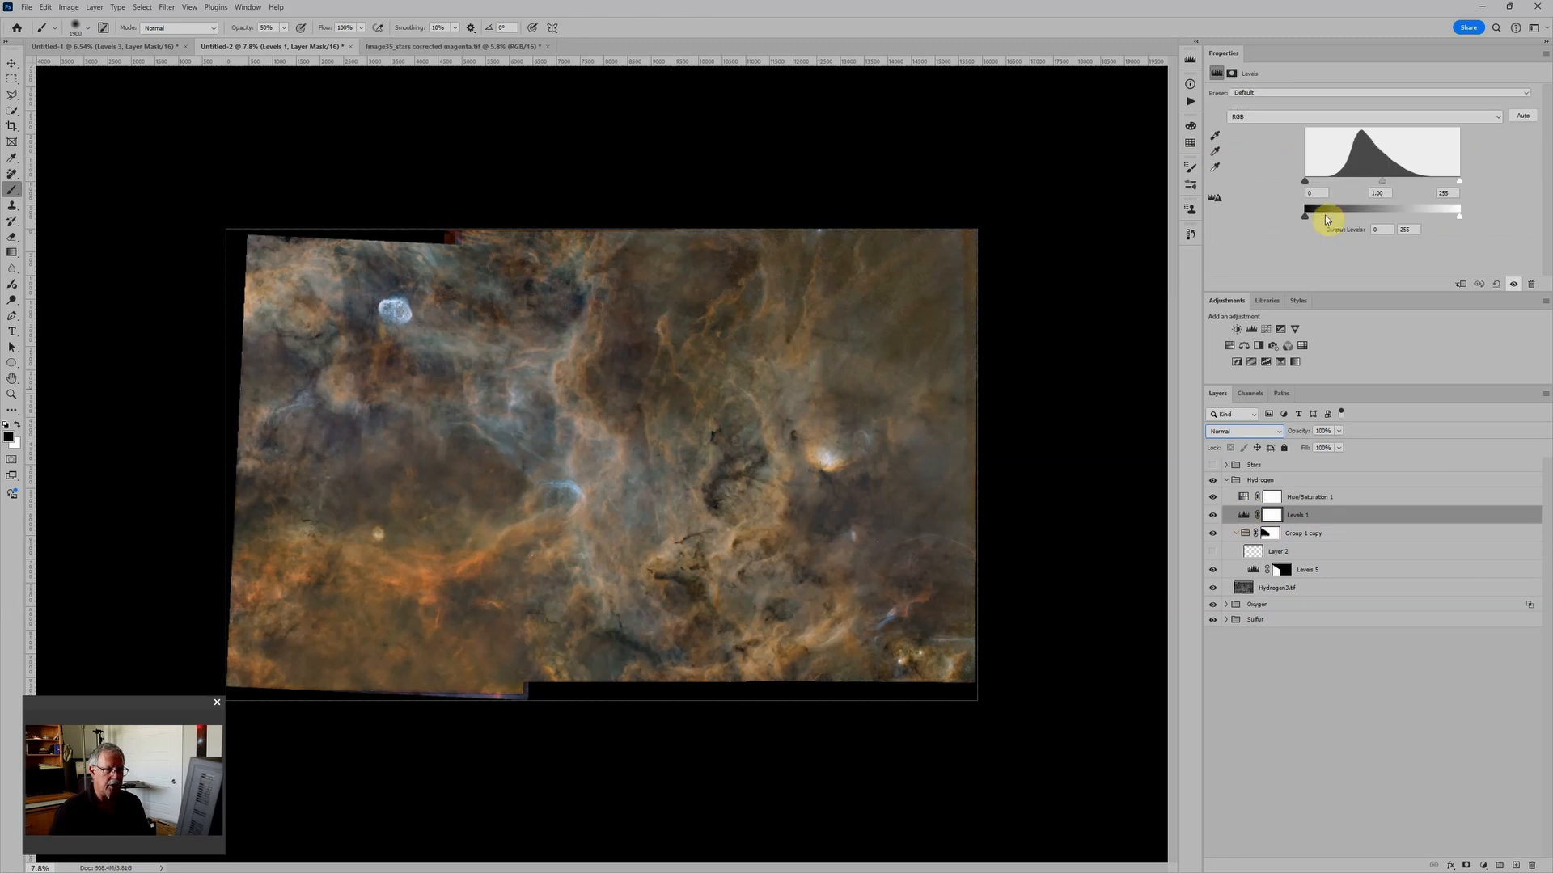
{"action": "left_click_drag", "start_coordinate": [1304, 184], "coordinate": [1401, 188]}
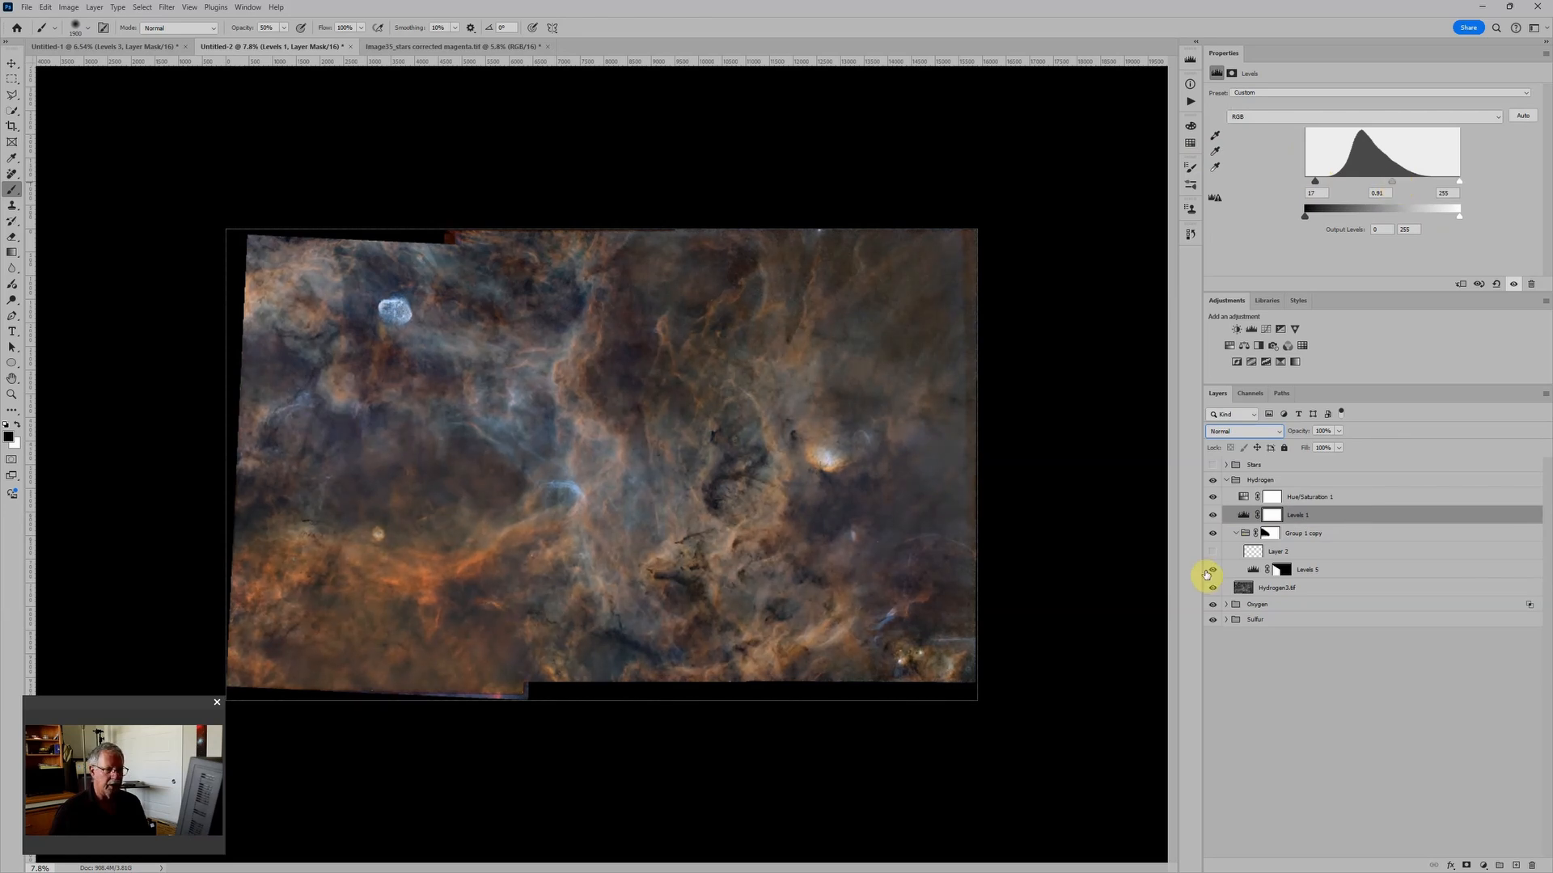
Set the colorize hue of the Hydrogen group's Hue/Saturation adjustment to 83
{"action": "left_click", "coordinate": [1244, 496]}
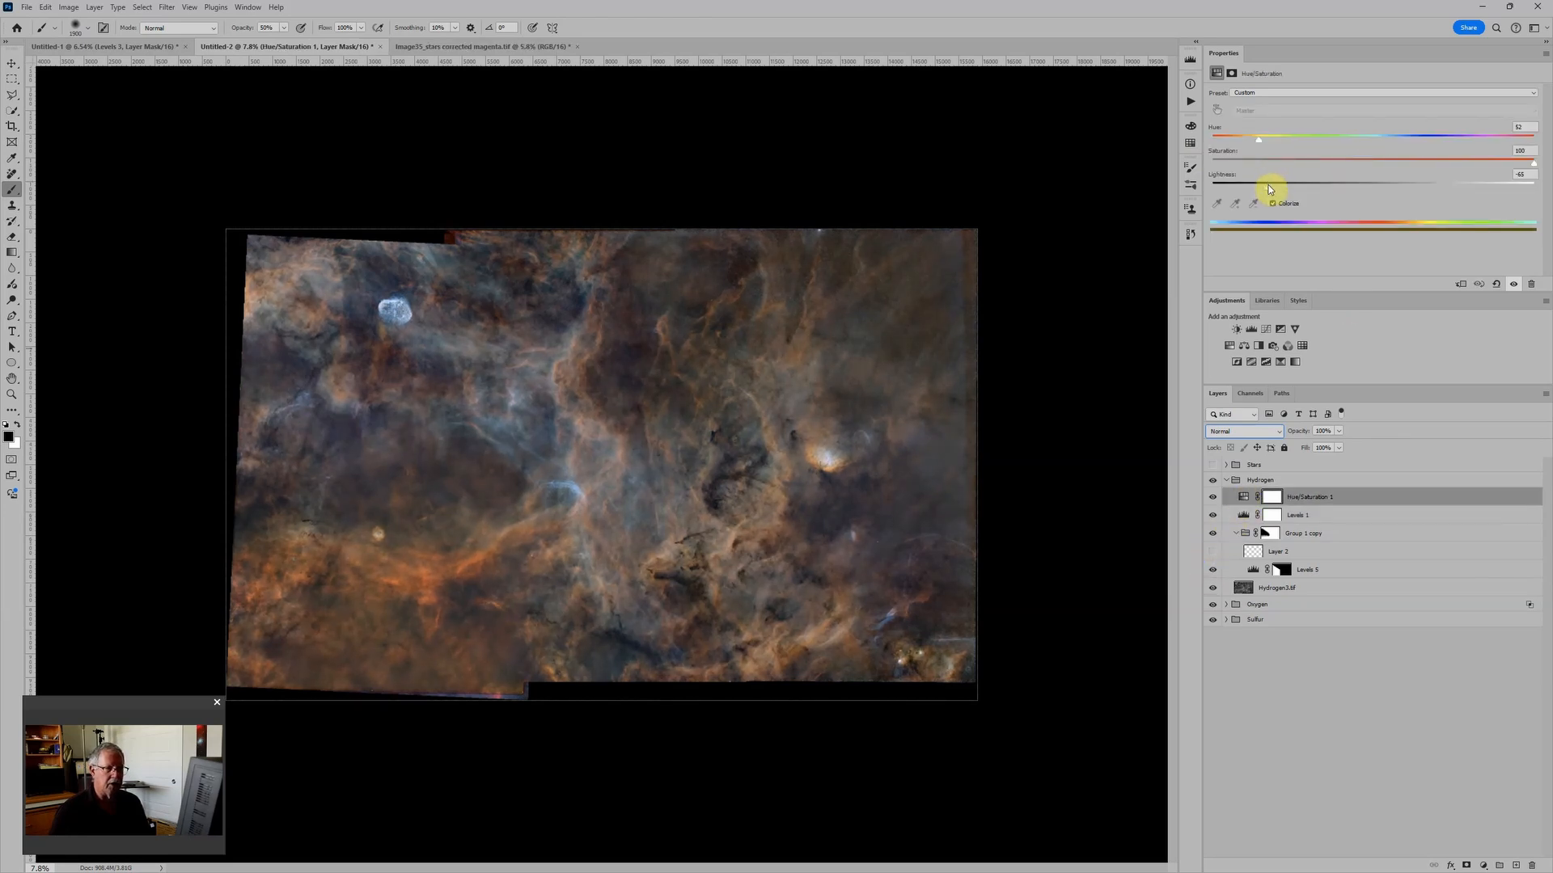
{"action": "left_click_drag", "start_coordinate": [1269, 189], "coordinate": [1286, 144]}
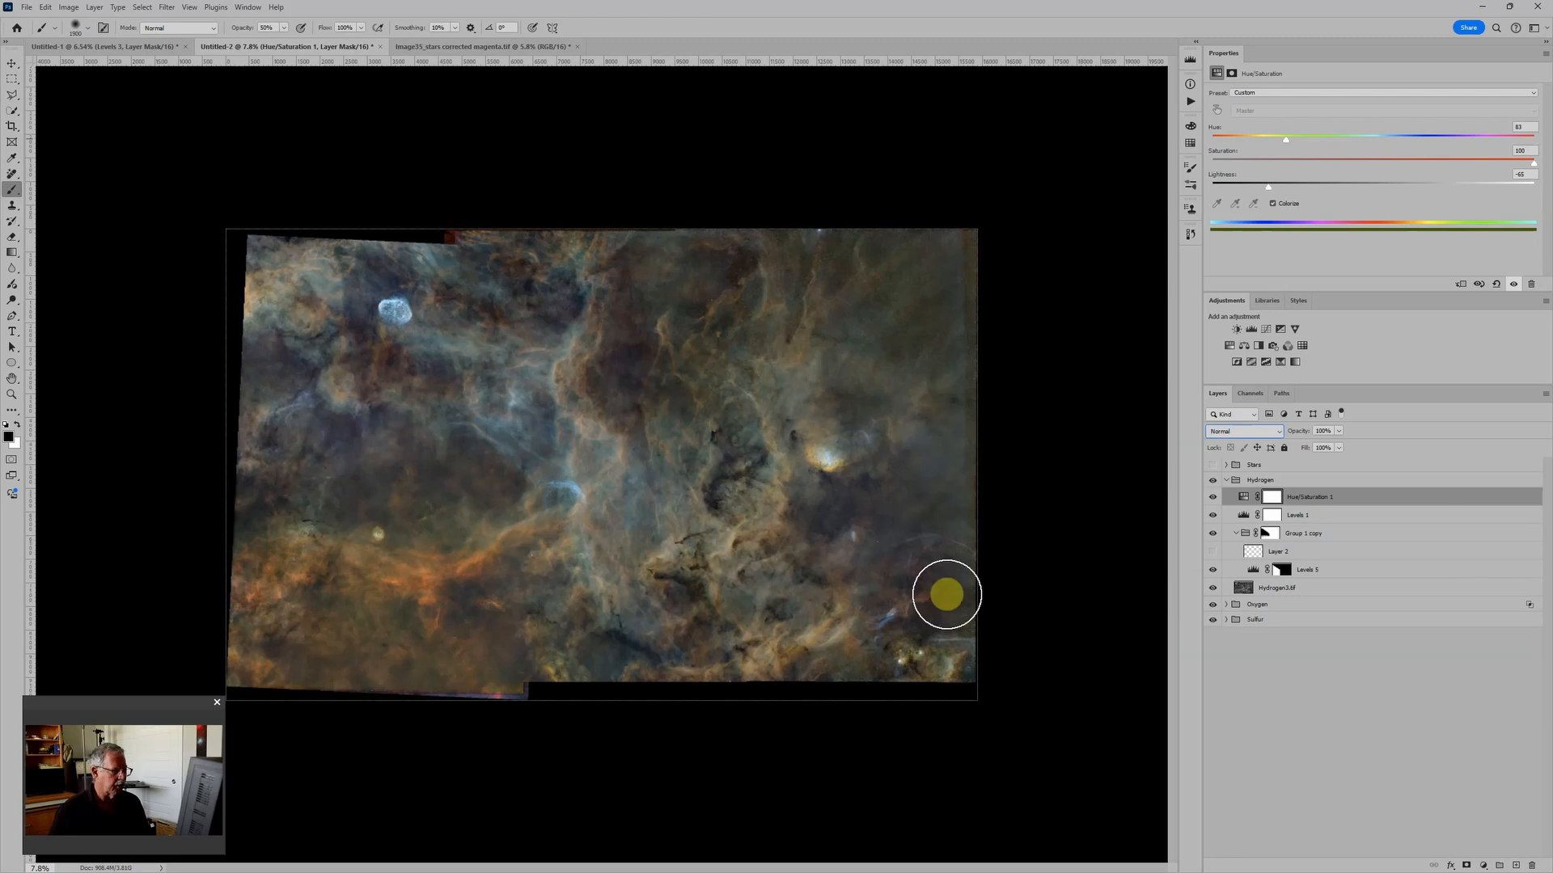
Set the Sulfur group's Levels 2 adjustment to black input 17, midtone 1.16 and white input 209
{"action": "left_click", "coordinate": [1226, 620]}
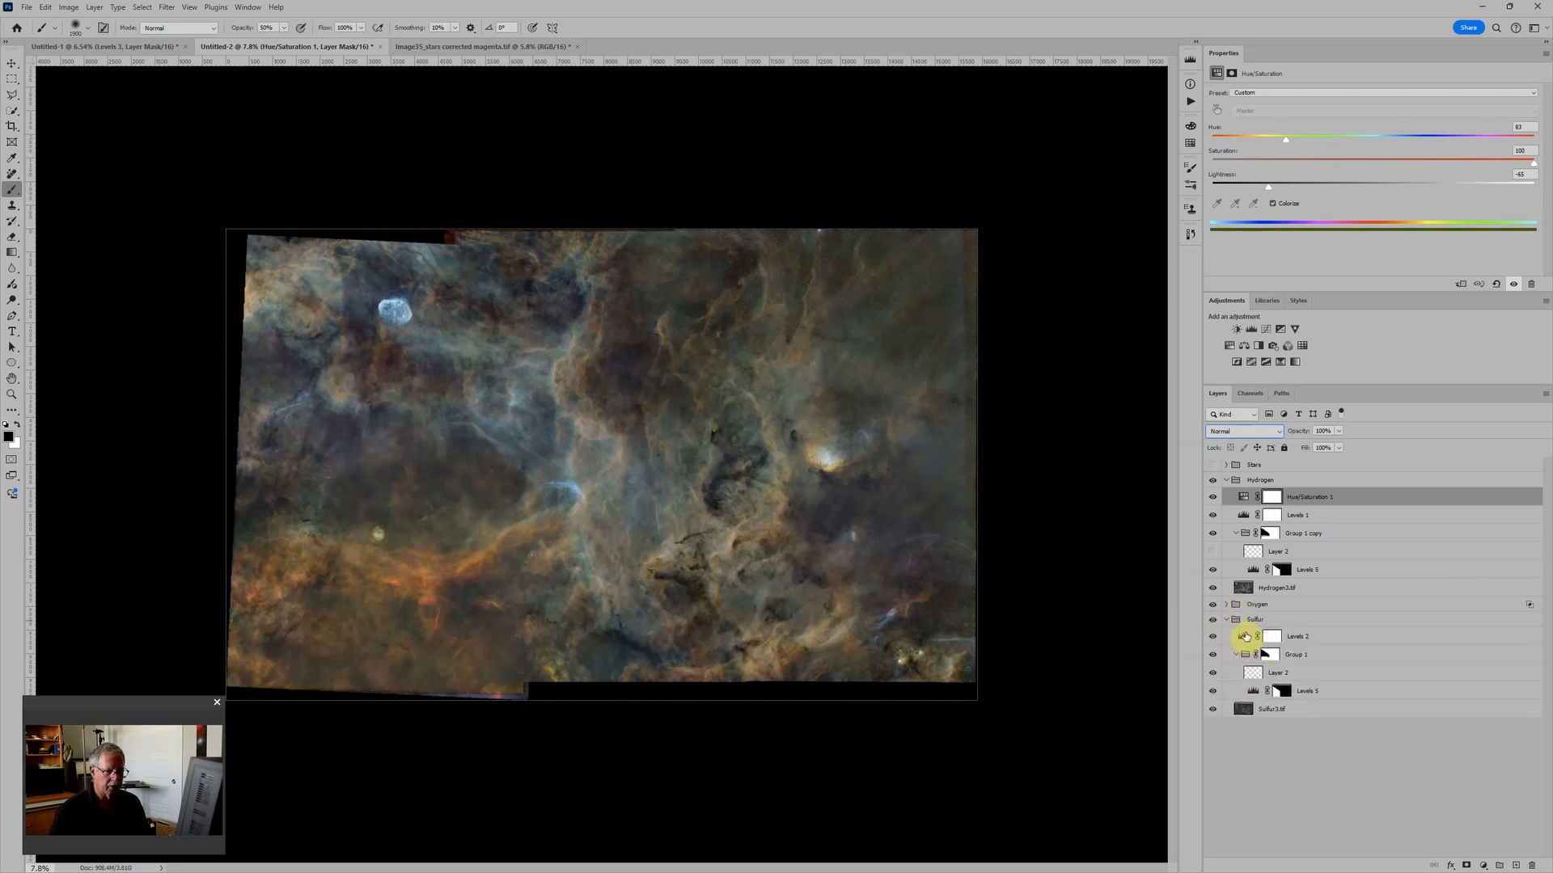
{"action": "left_click", "coordinate": [1244, 637]}
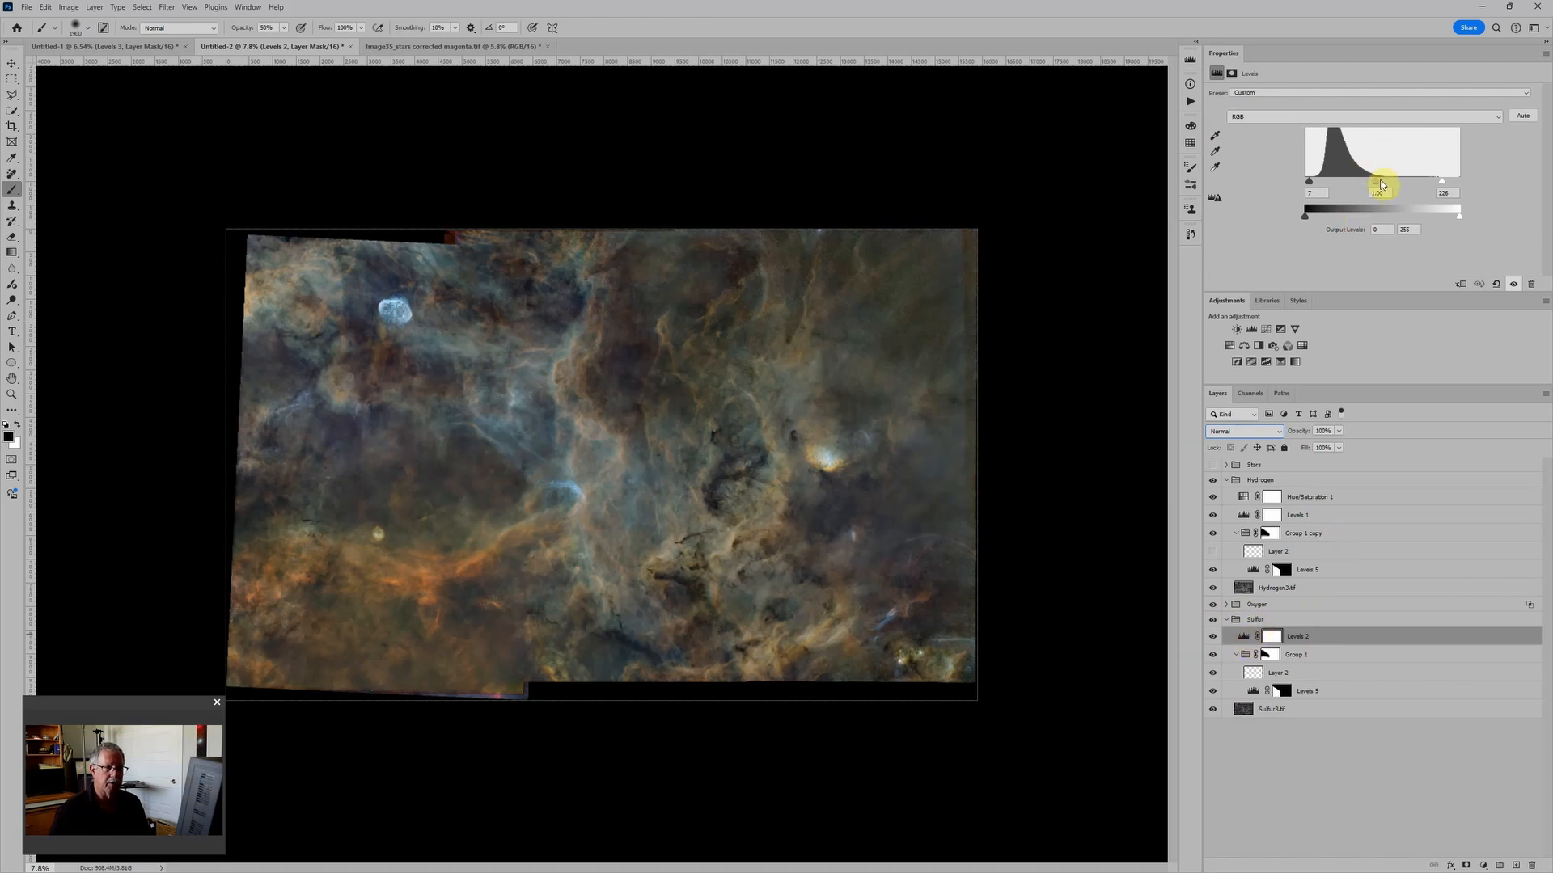
{"action": "left_click_drag", "start_coordinate": [1378, 185], "coordinate": [1316, 182]}
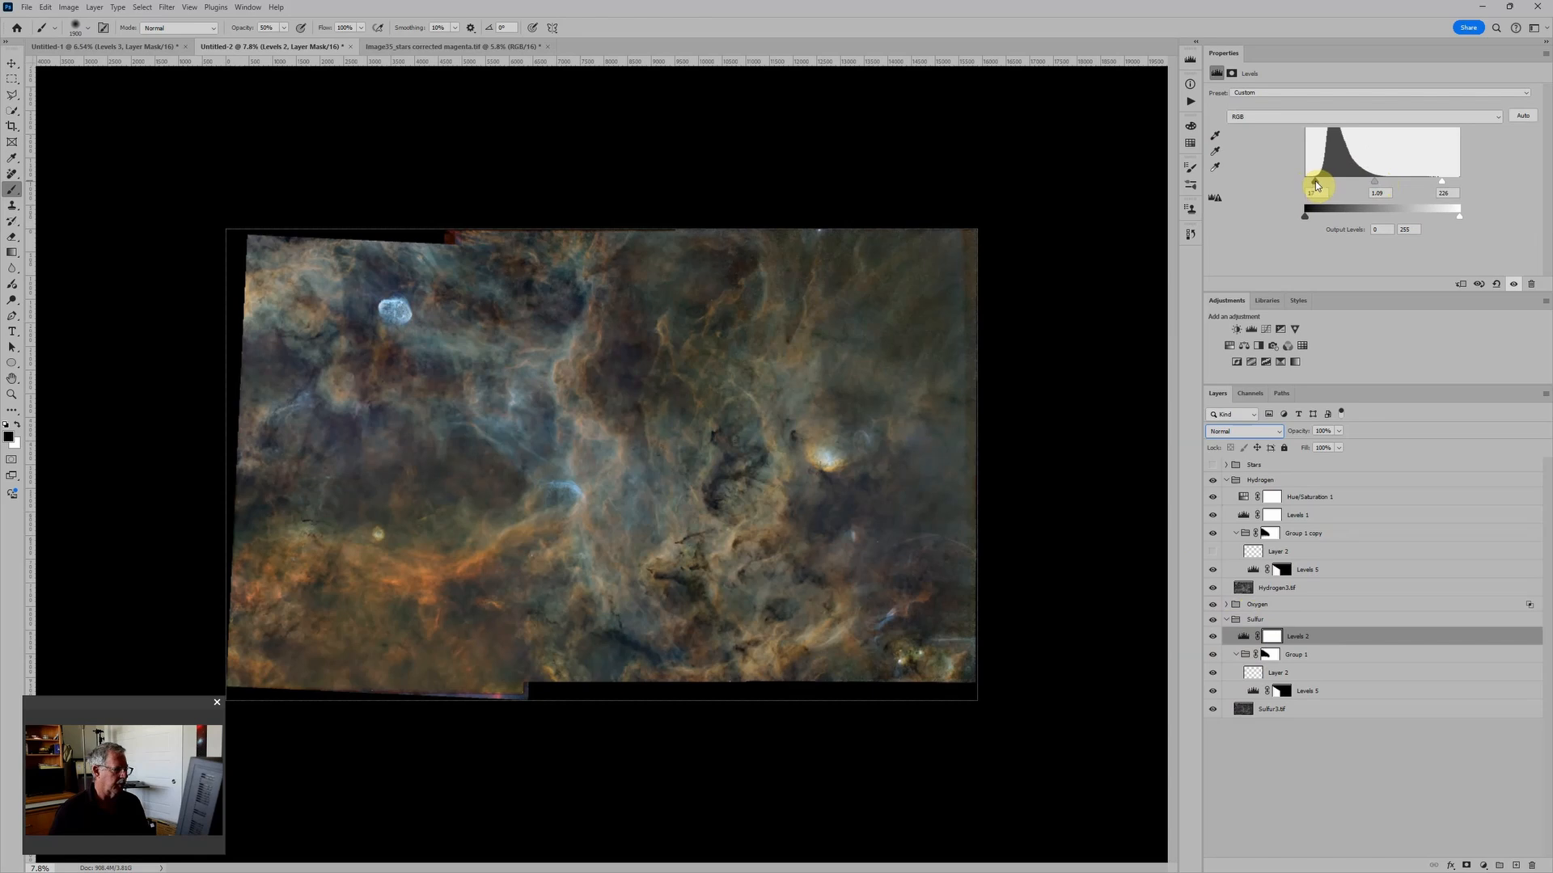
{"action": "left_click_drag", "start_coordinate": [1446, 187], "coordinate": [1436, 189]}
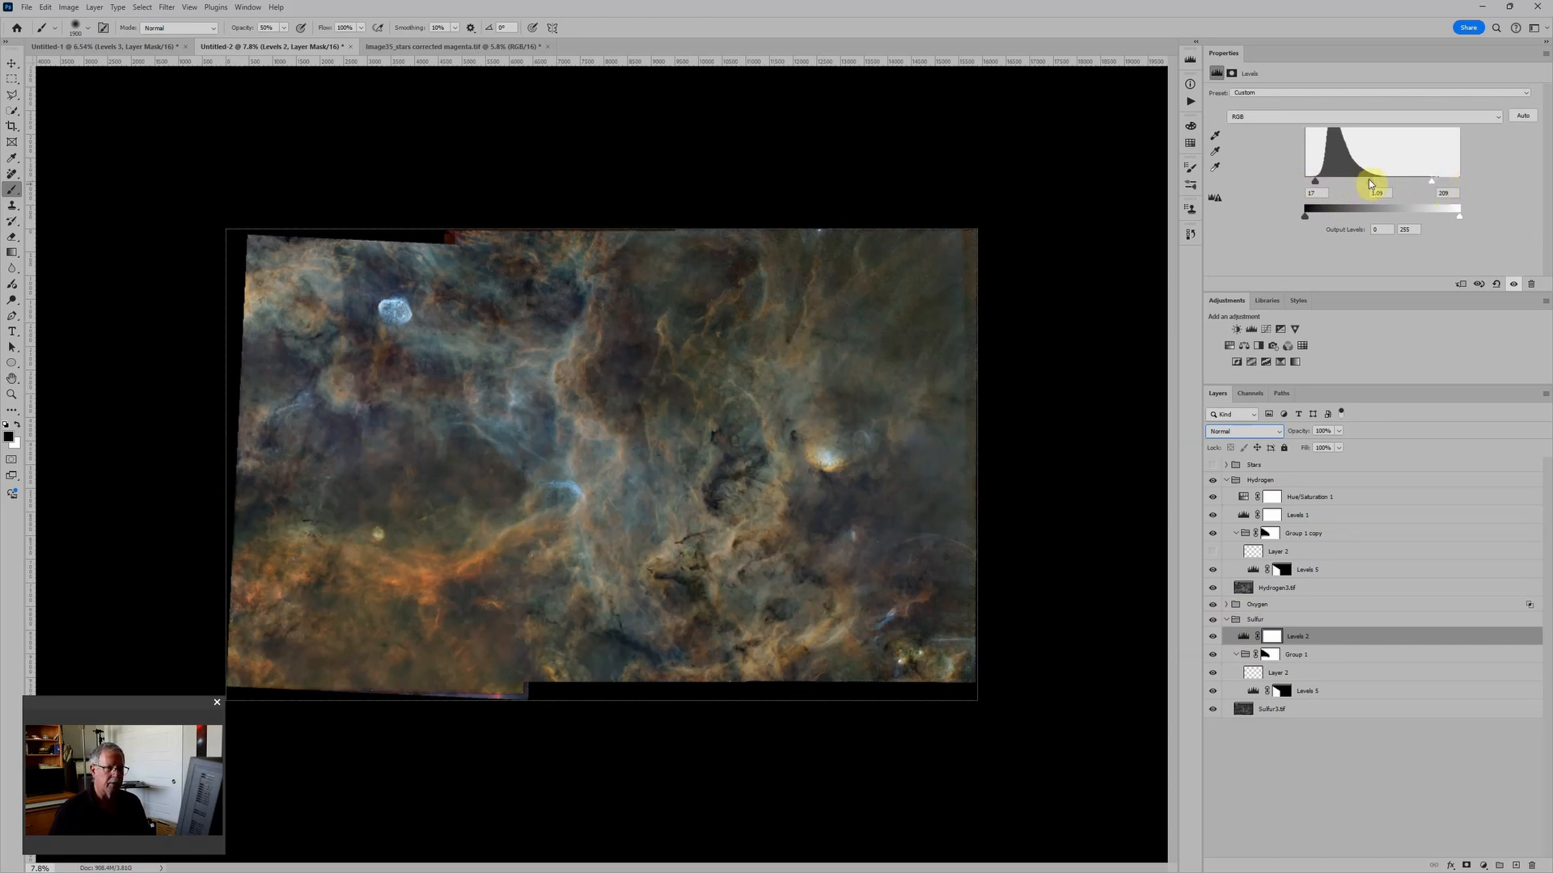
{"action": "left_click_drag", "start_coordinate": [1366, 180], "coordinate": [1369, 180]}
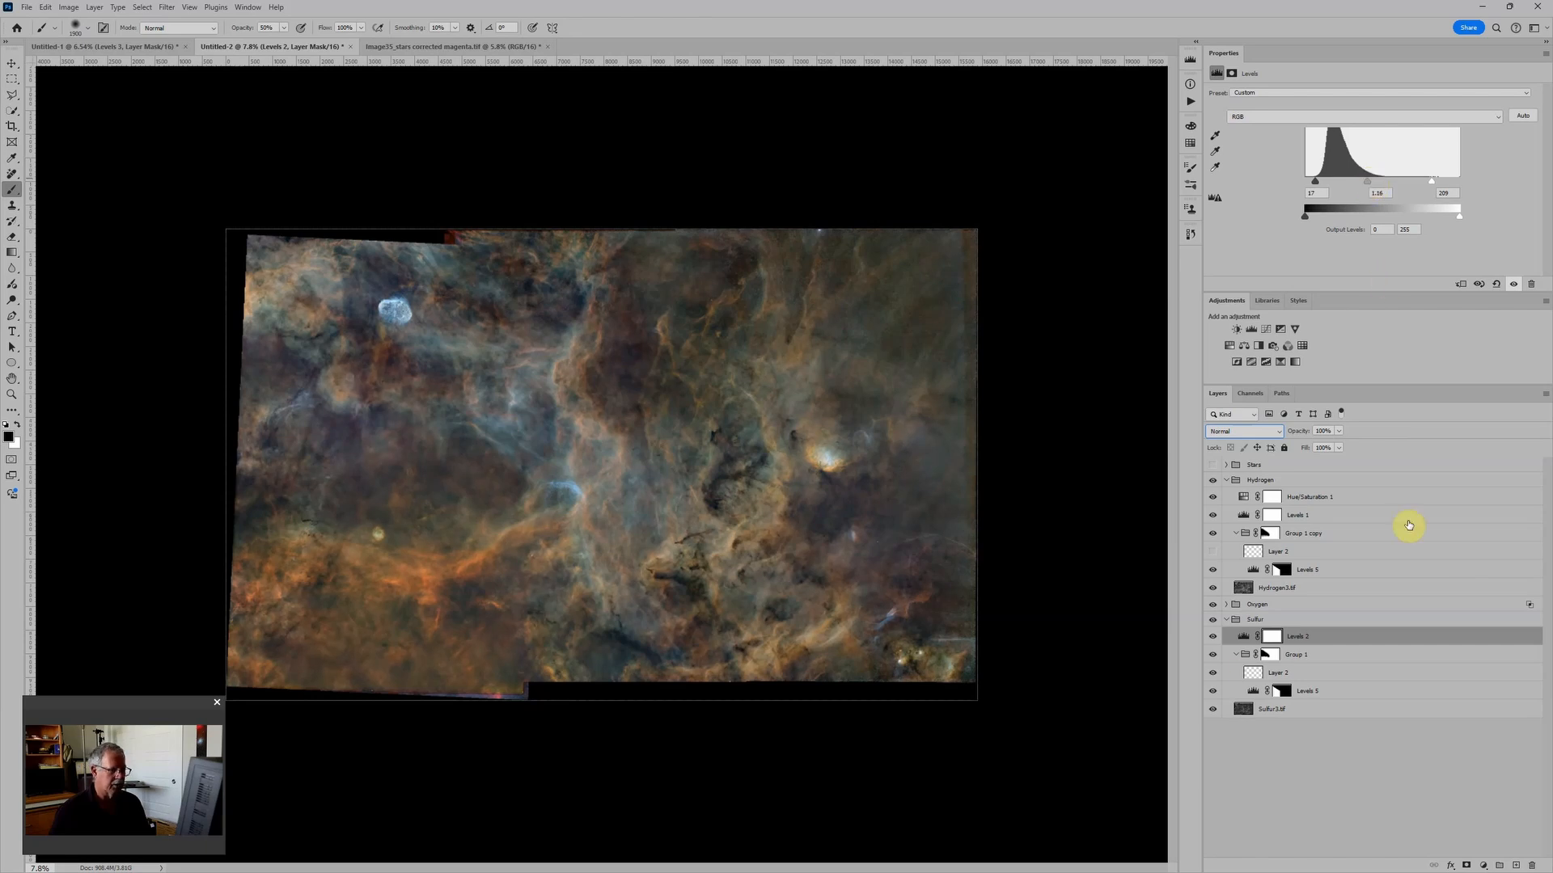
Lower the Green channel's highlight endpoint to about half height in the Oxygen group's Curves 1 adjustment
{"action": "left_click", "coordinate": [1226, 605]}
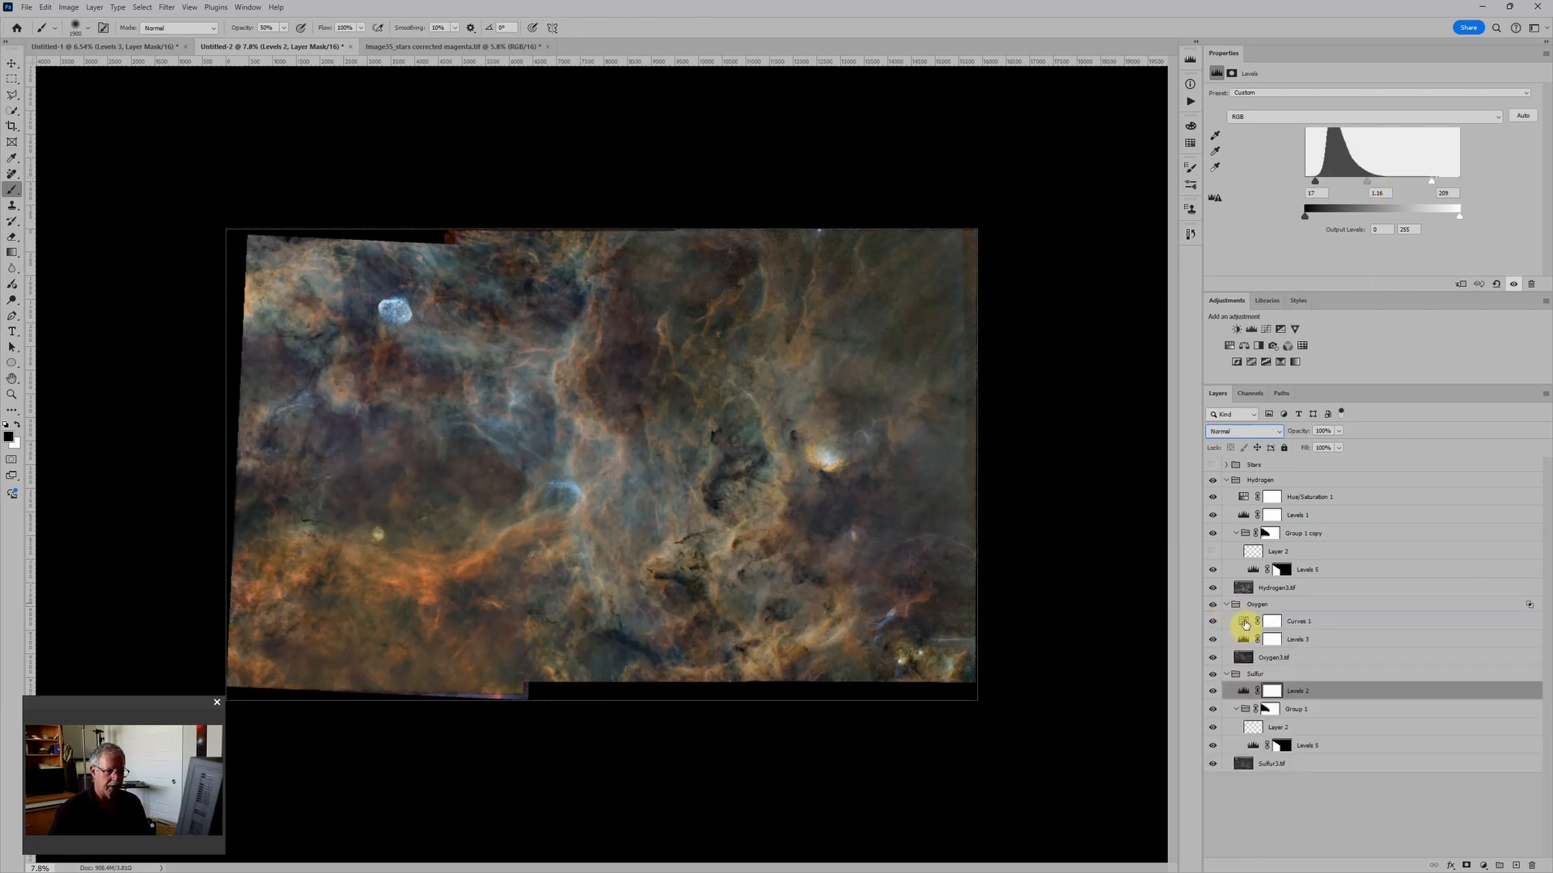
{"action": "left_click", "coordinate": [1243, 624]}
{"action": "left_click", "coordinate": [1367, 111]}
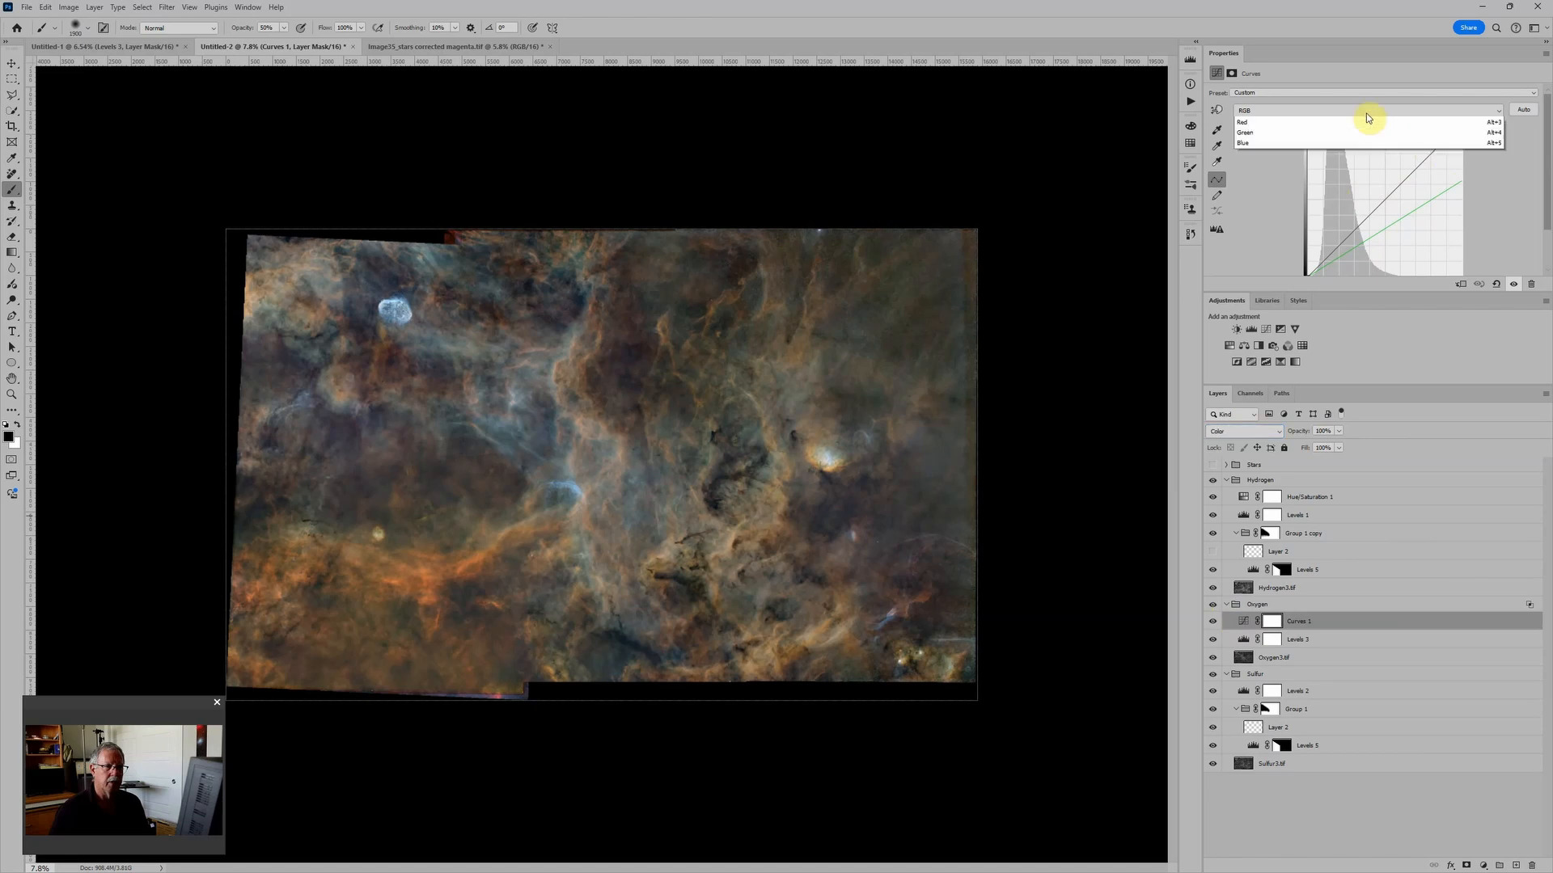
{"action": "left_click", "coordinate": [1263, 137]}
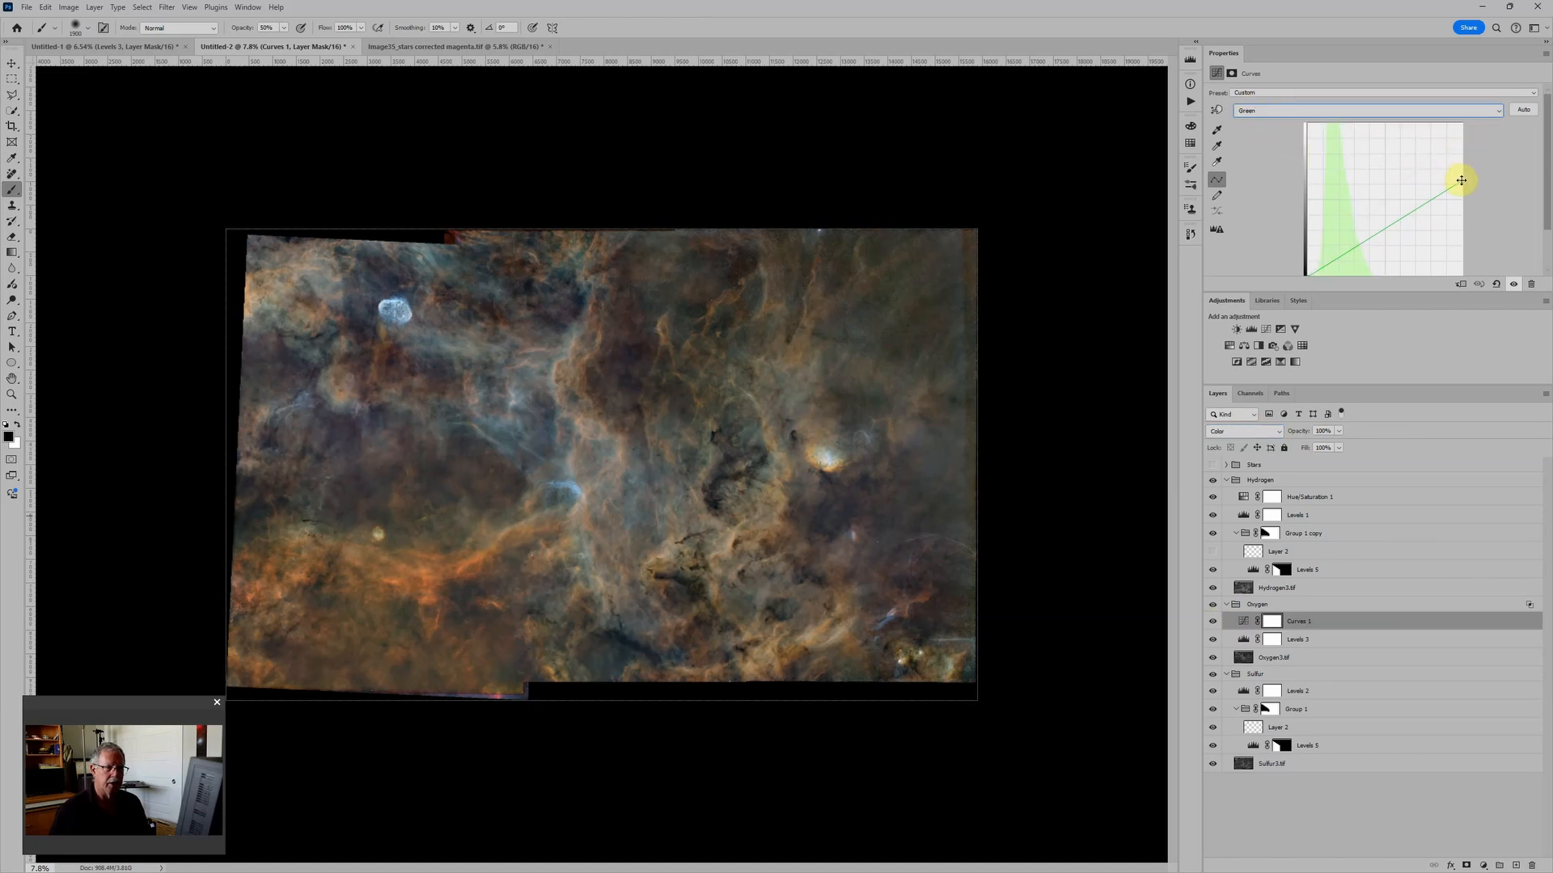
{"action": "left_click_drag", "start_coordinate": [1463, 181], "coordinate": [1466, 200]}
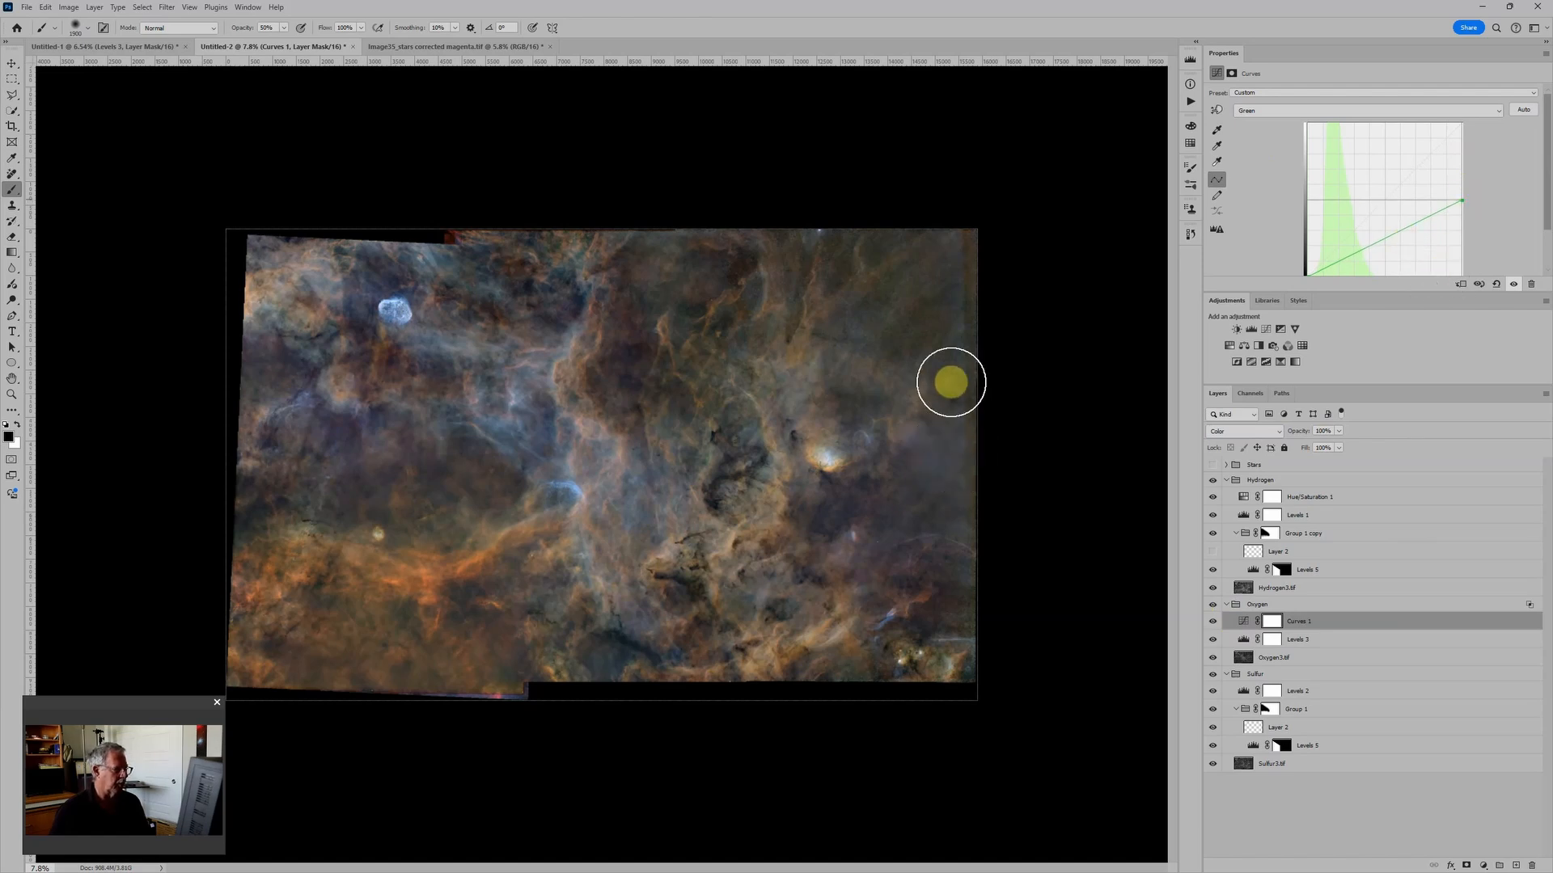
Collapse the Hydrogen, Oxygen and Sulfur groups in the layer list
{"action": "left_click", "coordinate": [1225, 480]}
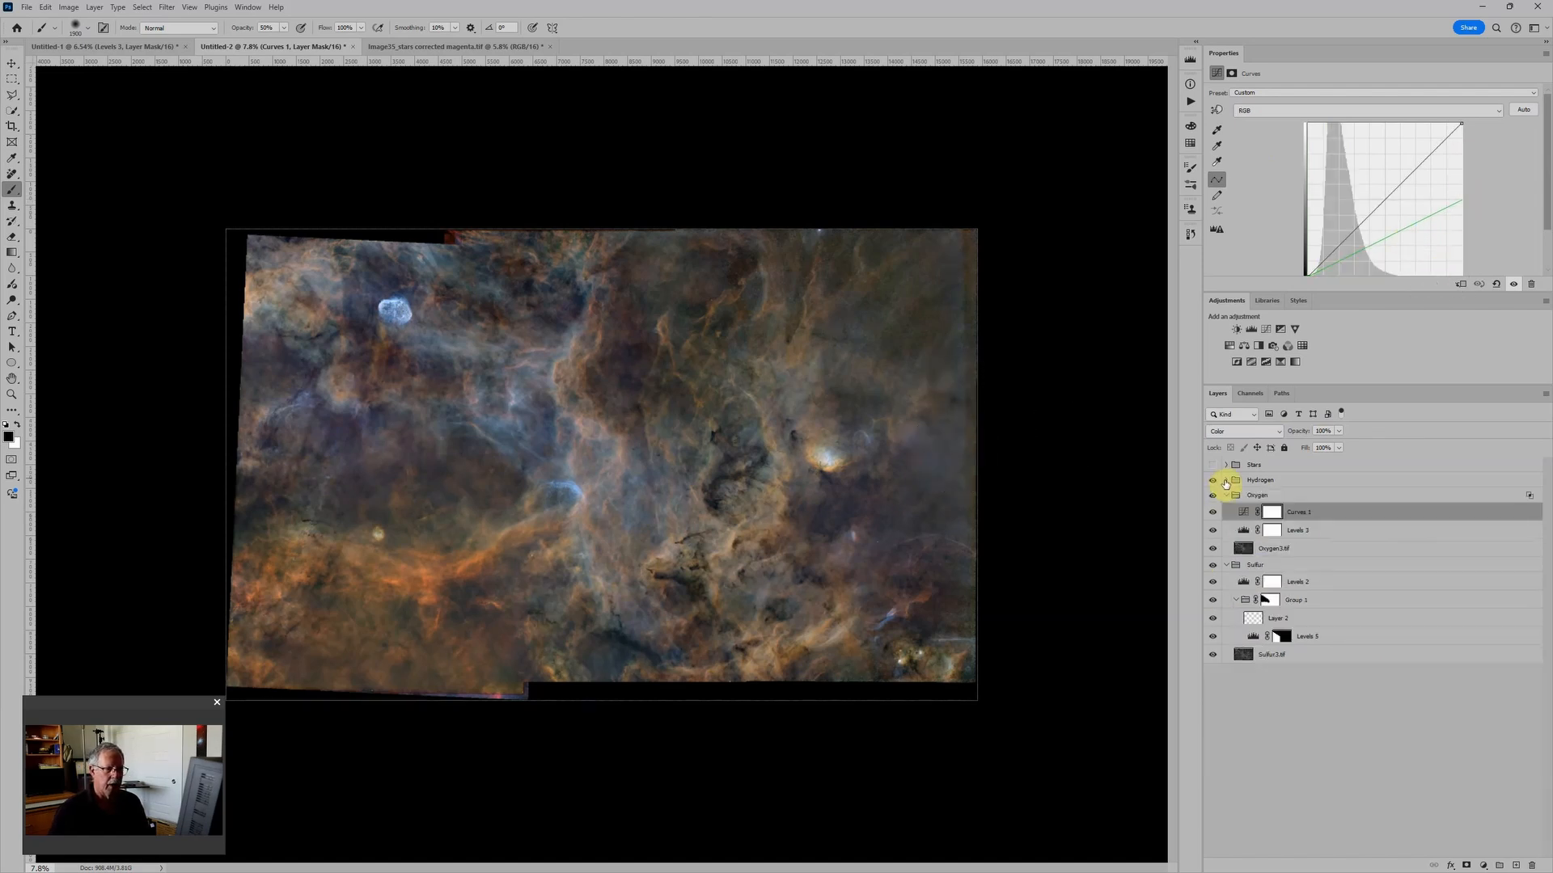
{"action": "left_click", "coordinate": [1226, 494]}
{"action": "left_click", "coordinate": [1226, 510]}
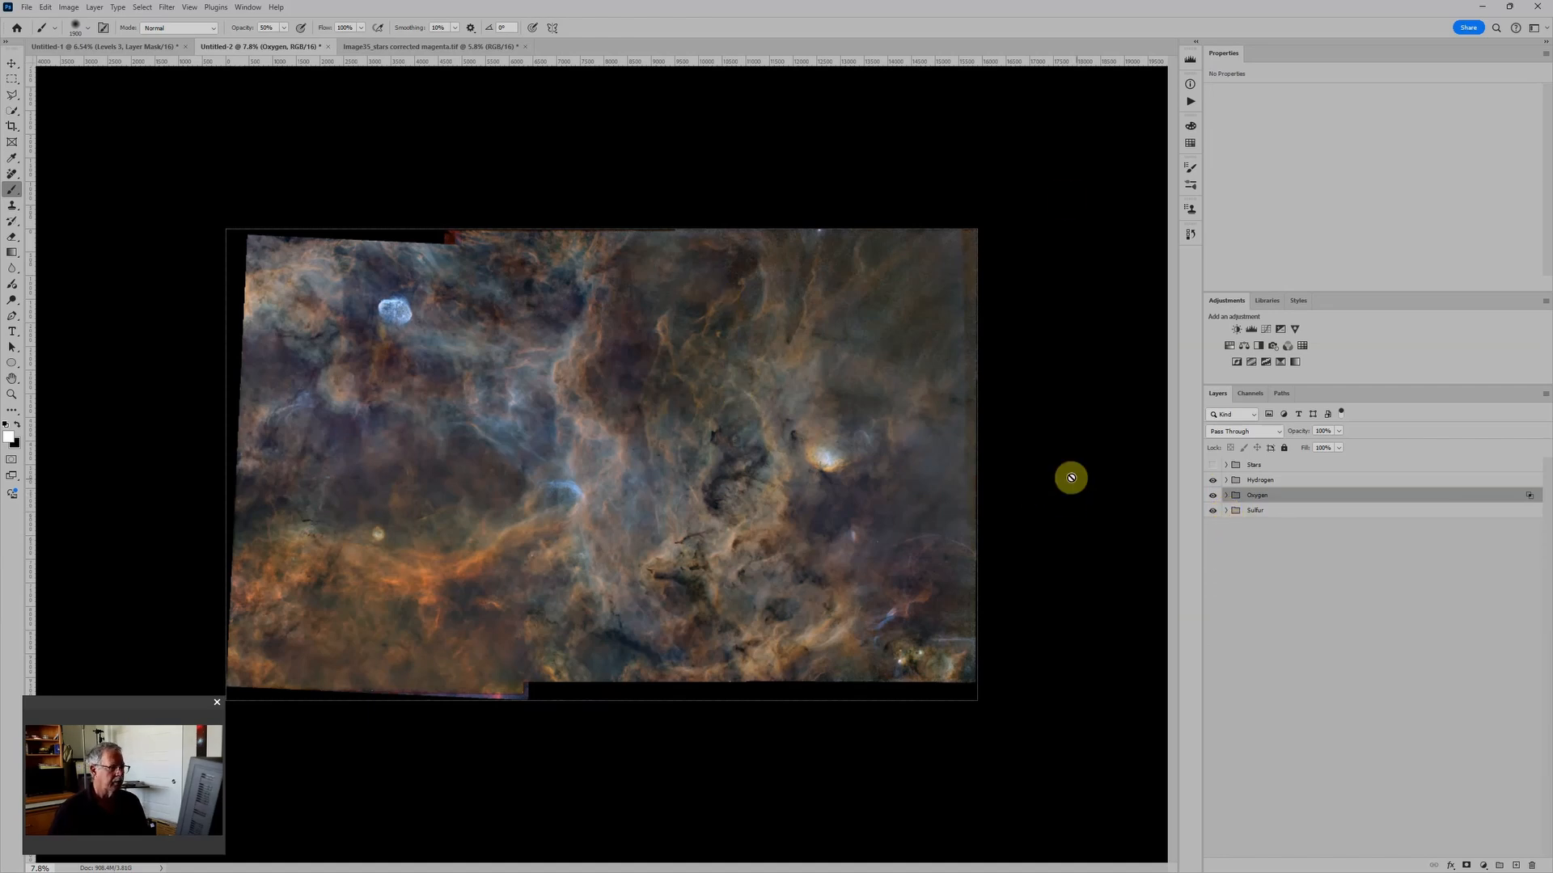
Add Levels, Color Balance and Hue/Saturation adjustment layers above the Hydrogen group
{"action": "left_click", "coordinate": [1323, 465]}
{"action": "left_click", "coordinate": [1318, 481]}
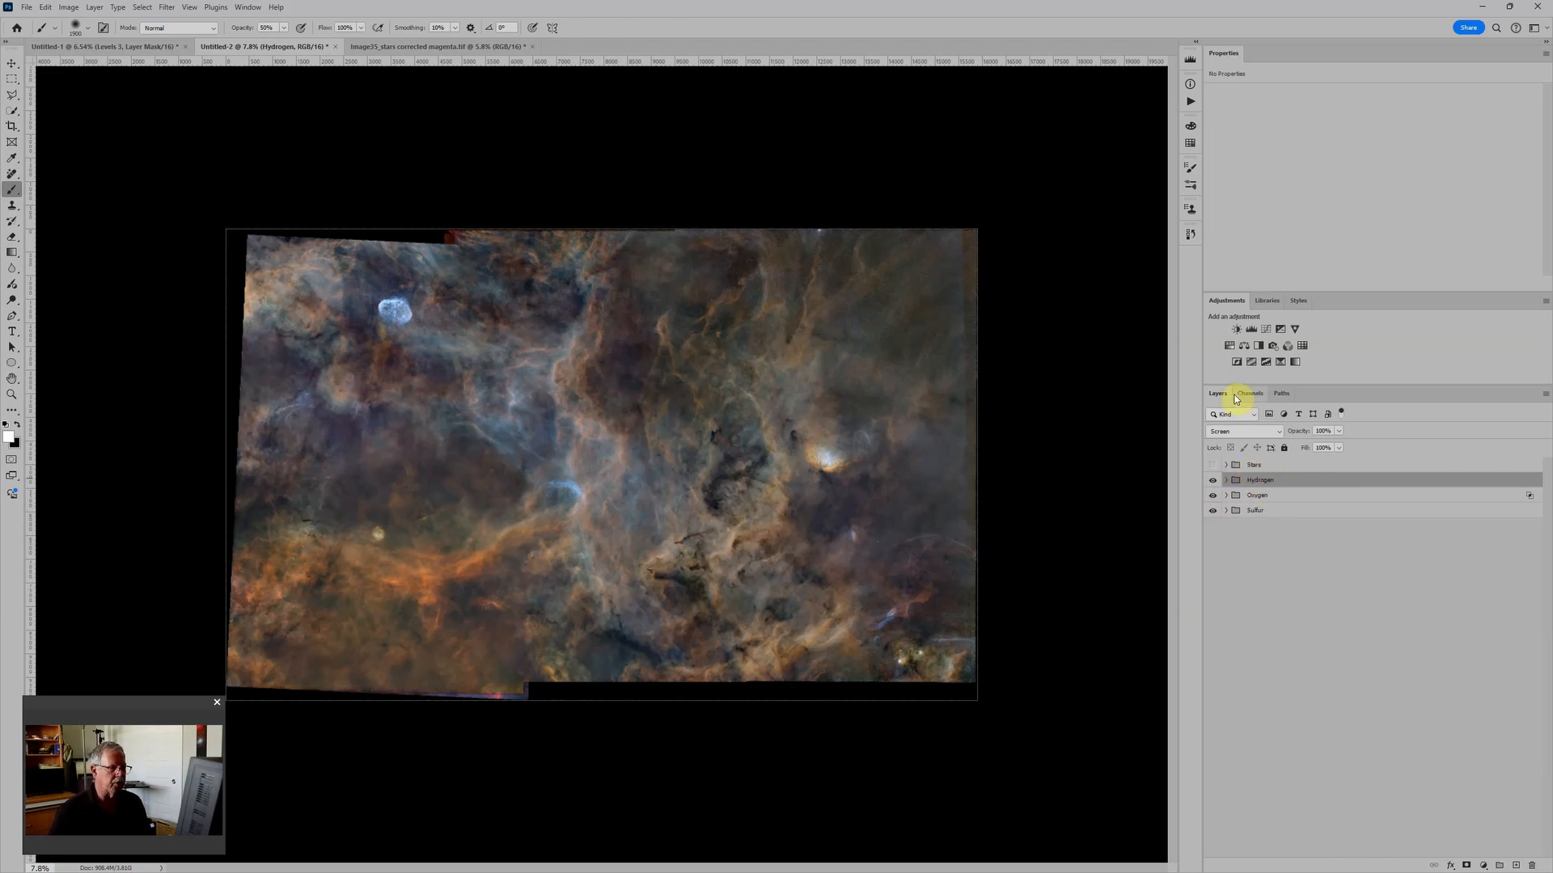
{"action": "left_click", "coordinate": [1252, 330]}
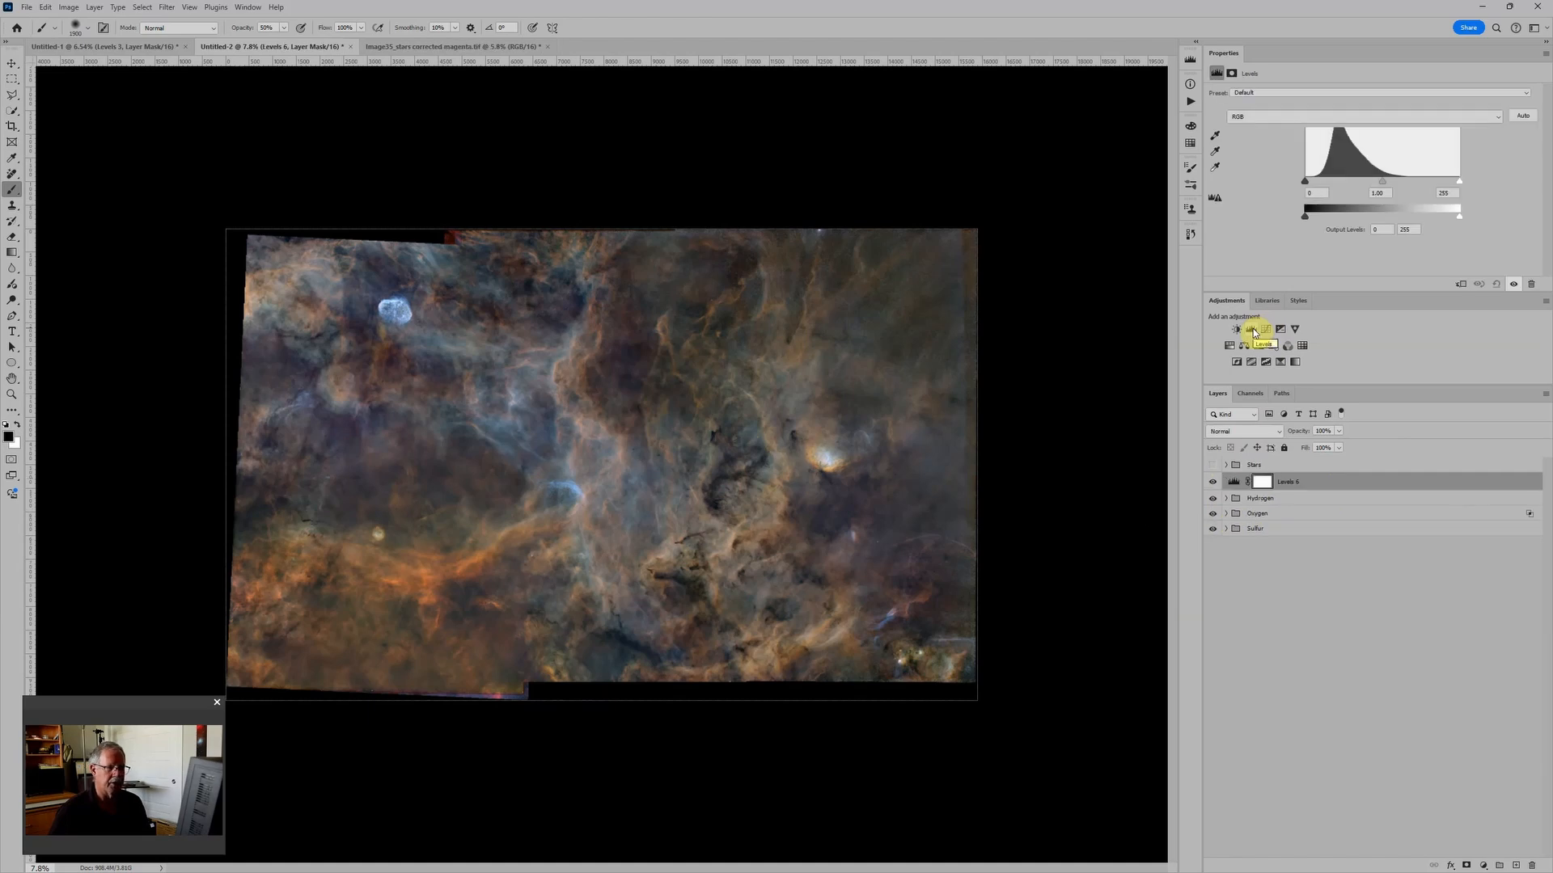
{"action": "left_click", "coordinate": [1245, 346]}
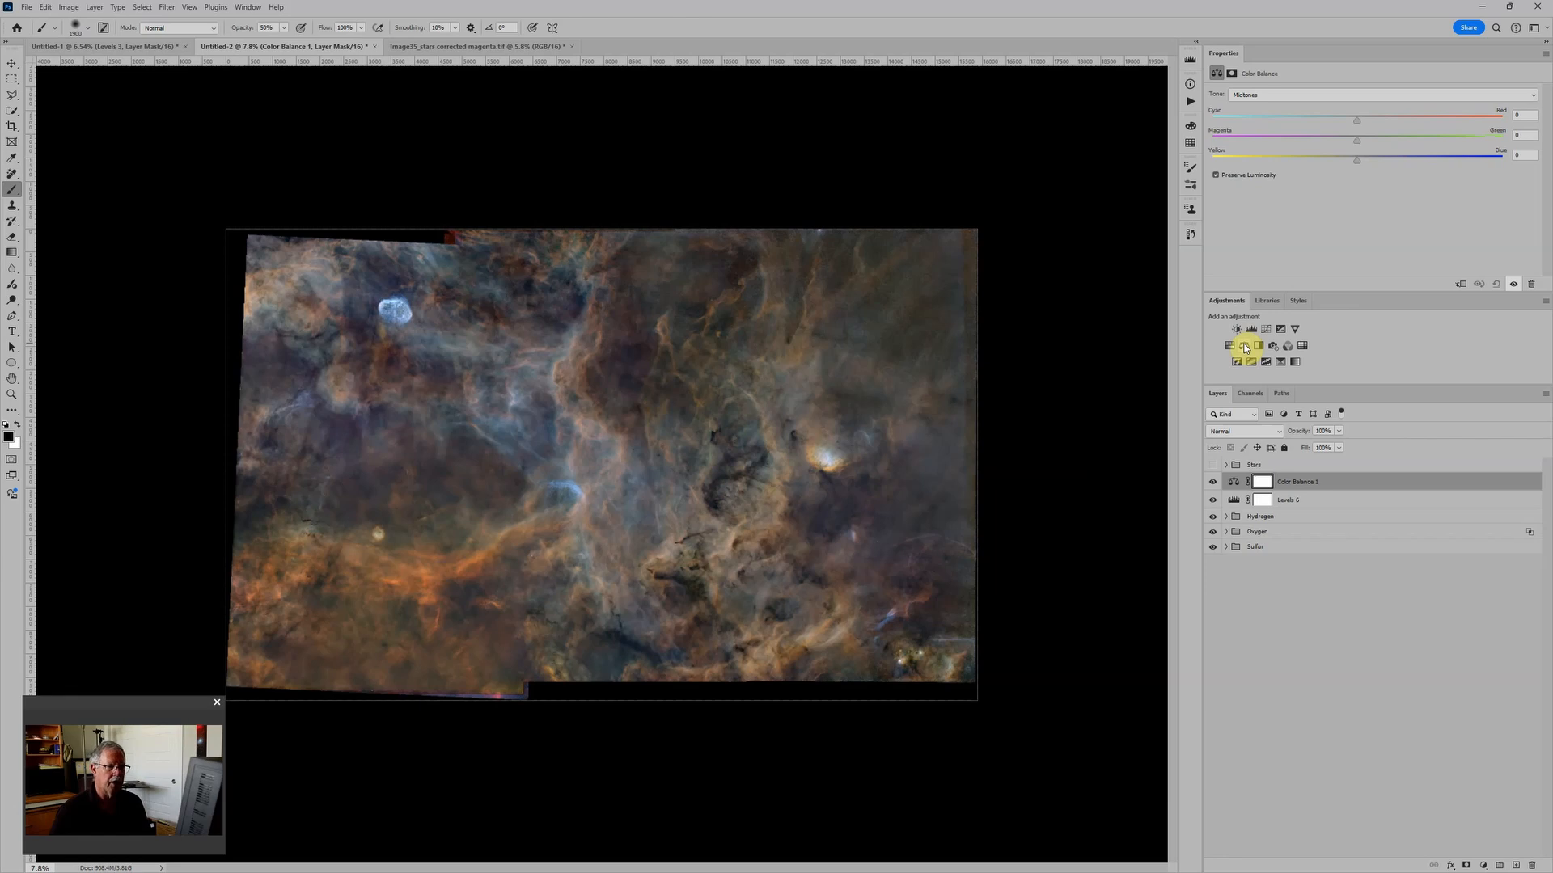
{"action": "left_click", "coordinate": [1229, 346]}
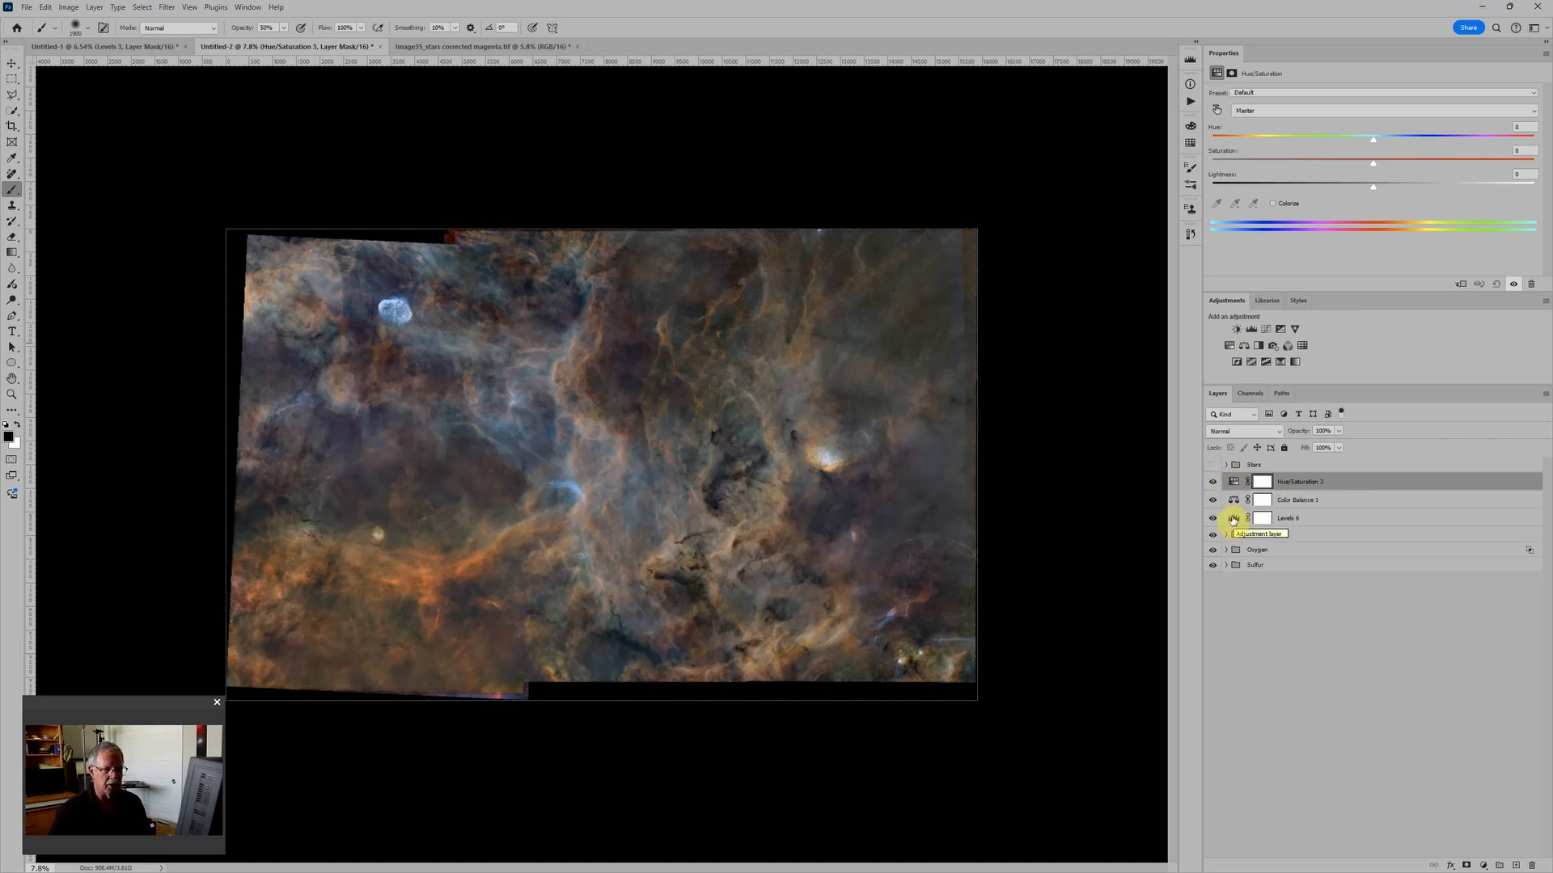
Add a solid color fill layer of 131313 above the new adjustments and set its blend mode to Lighten
{"action": "left_click", "coordinate": [1485, 862]}
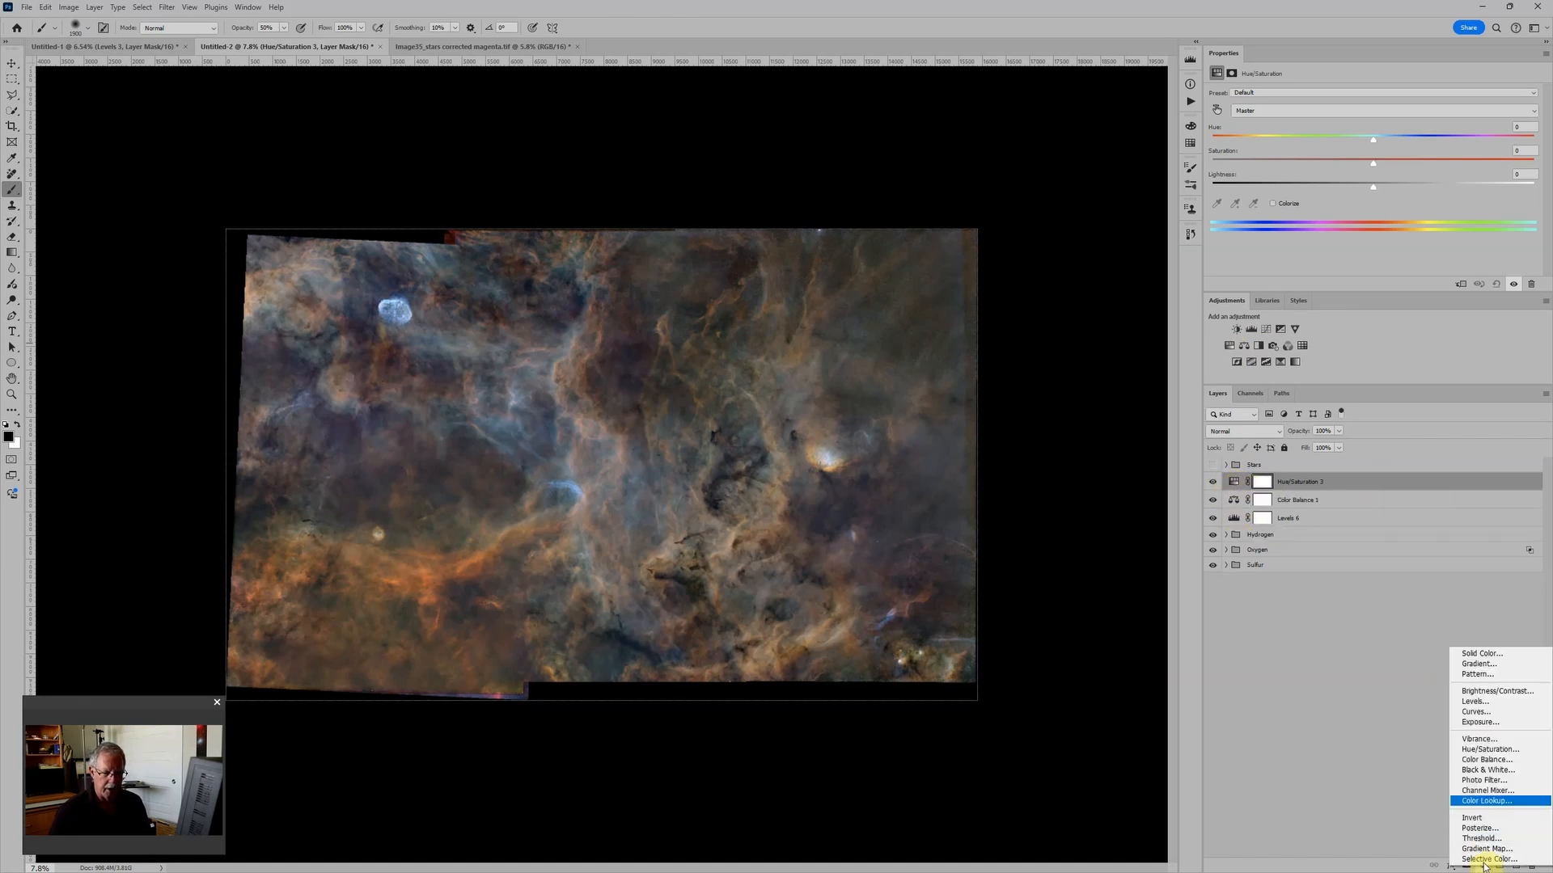
{"action": "left_click", "coordinate": [1484, 655]}
{"action": "left_click", "coordinate": [1101, 629]}
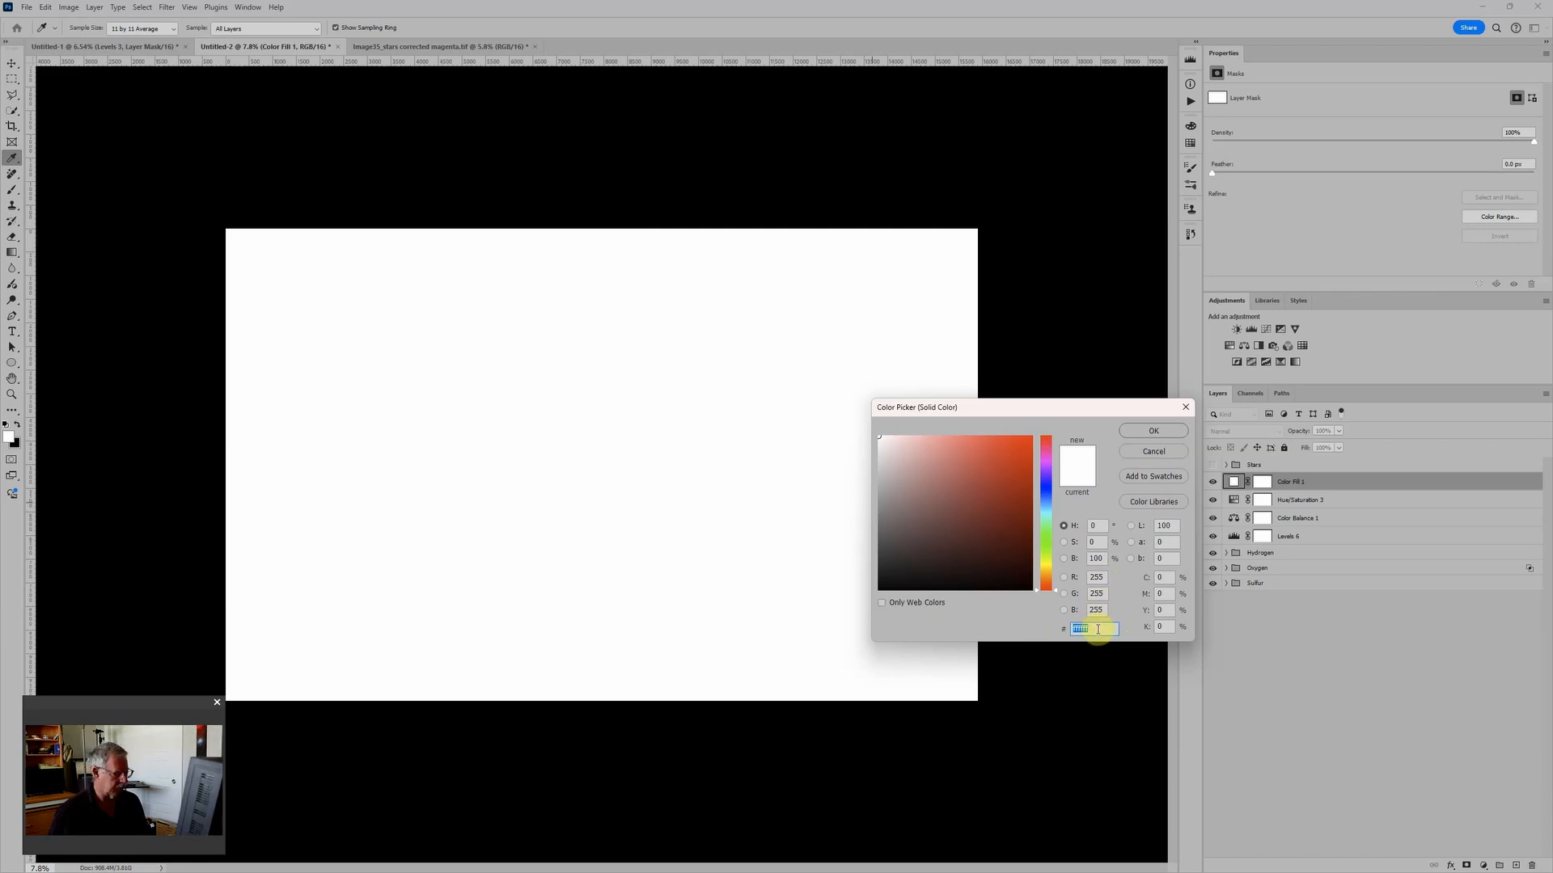
{"action": "type", "text": "131313"}
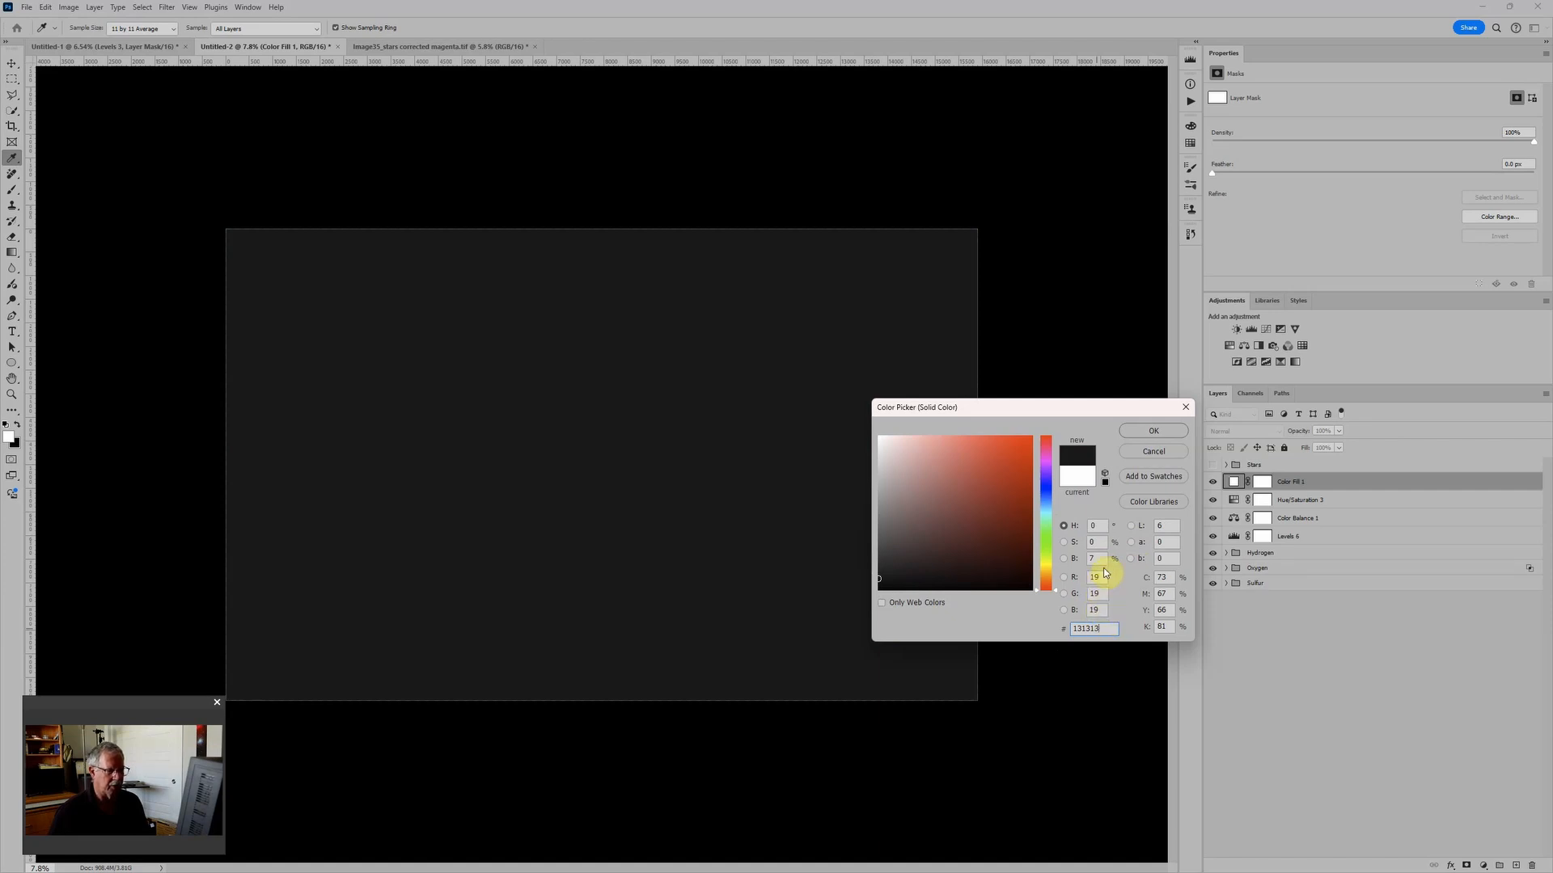
{"action": "left_click", "coordinate": [1148, 430]}
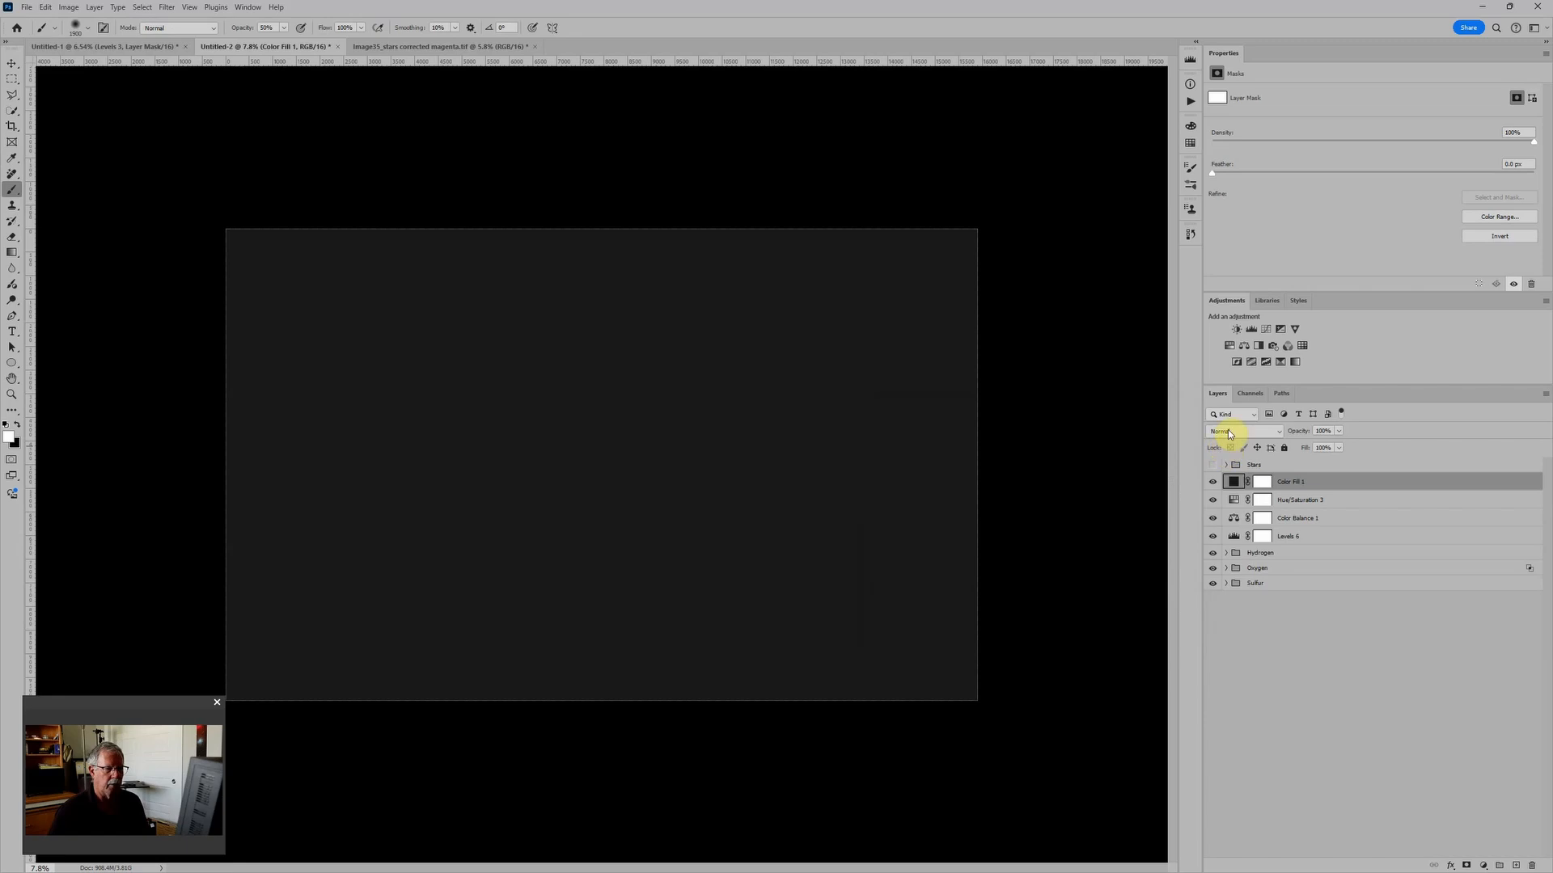
{"action": "left_click", "coordinate": [1228, 430]}
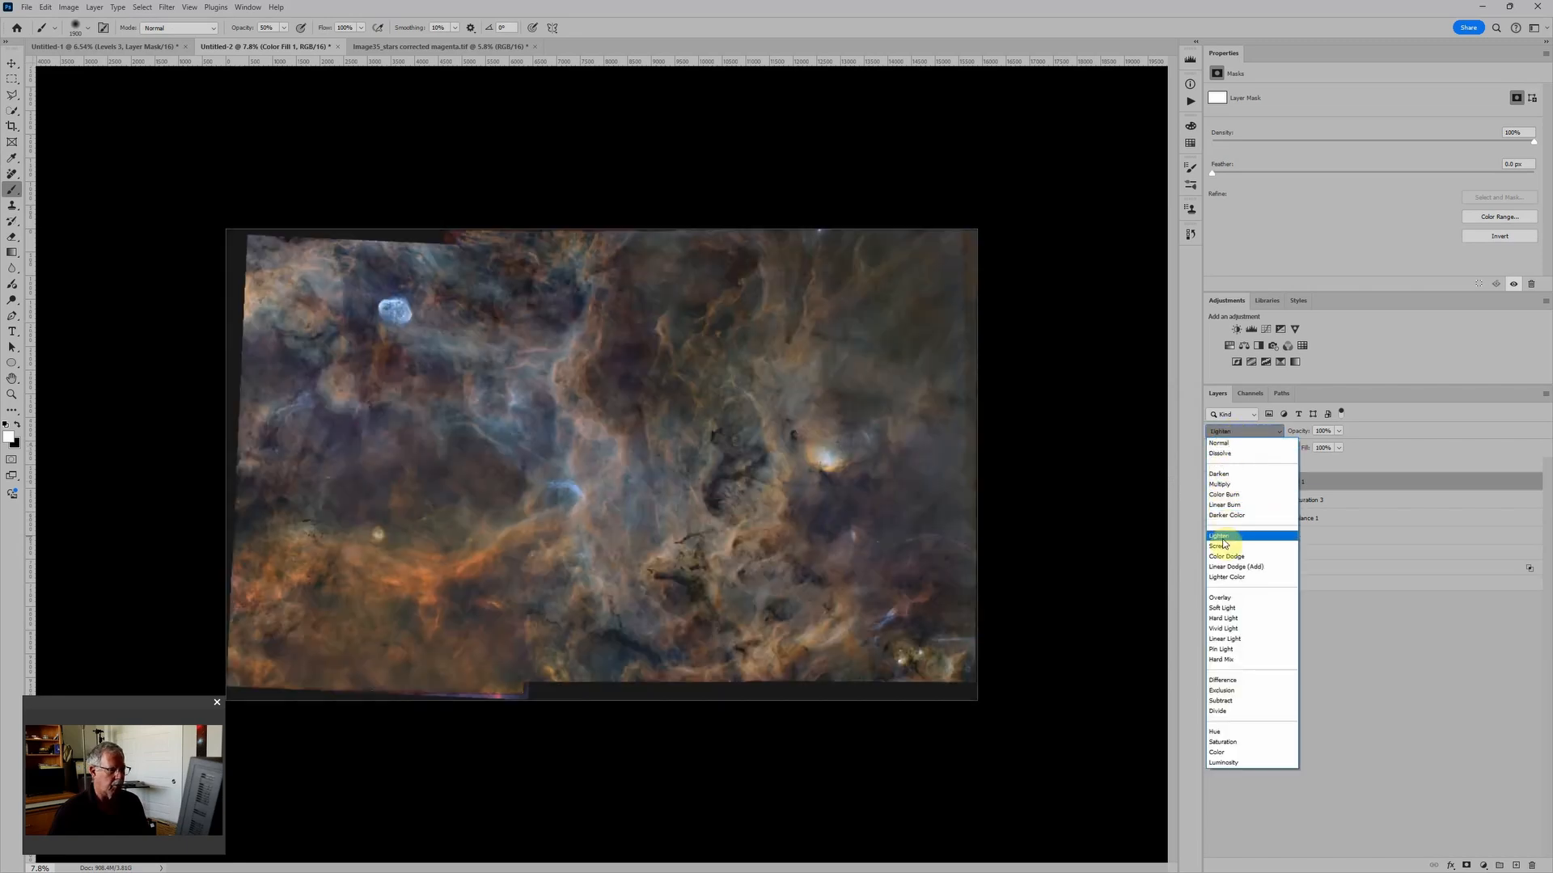
{"action": "left_click", "coordinate": [1221, 537]}
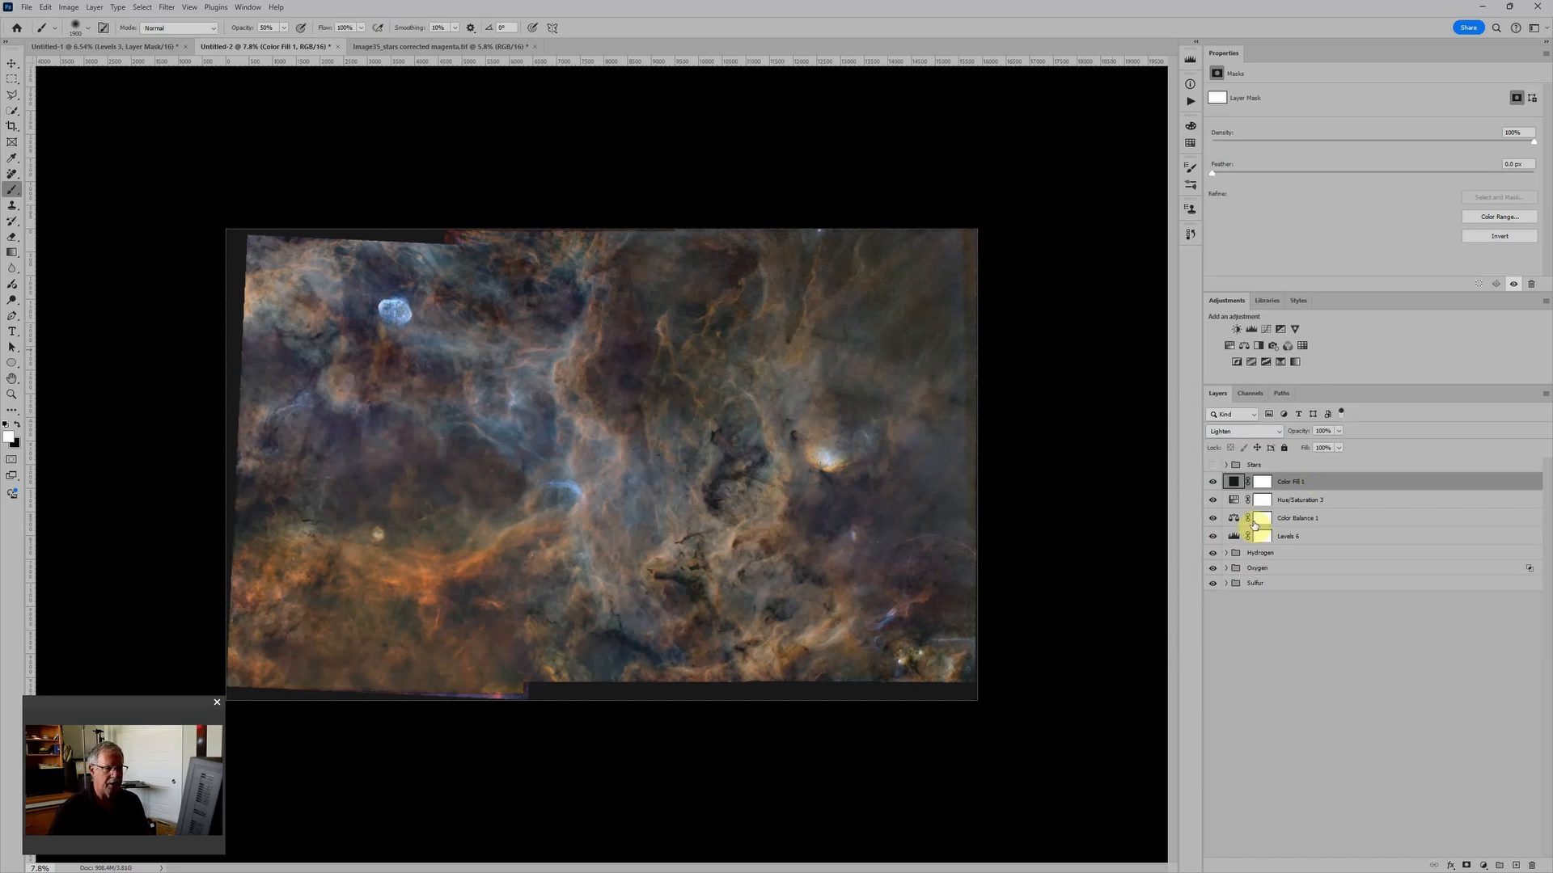
Raise the Levels 6 black input to 17 and set the Color Balance midtones to red +9, green +7 and blue +7
{"action": "left_click", "coordinate": [1233, 537]}
{"action": "key", "text": "x"}
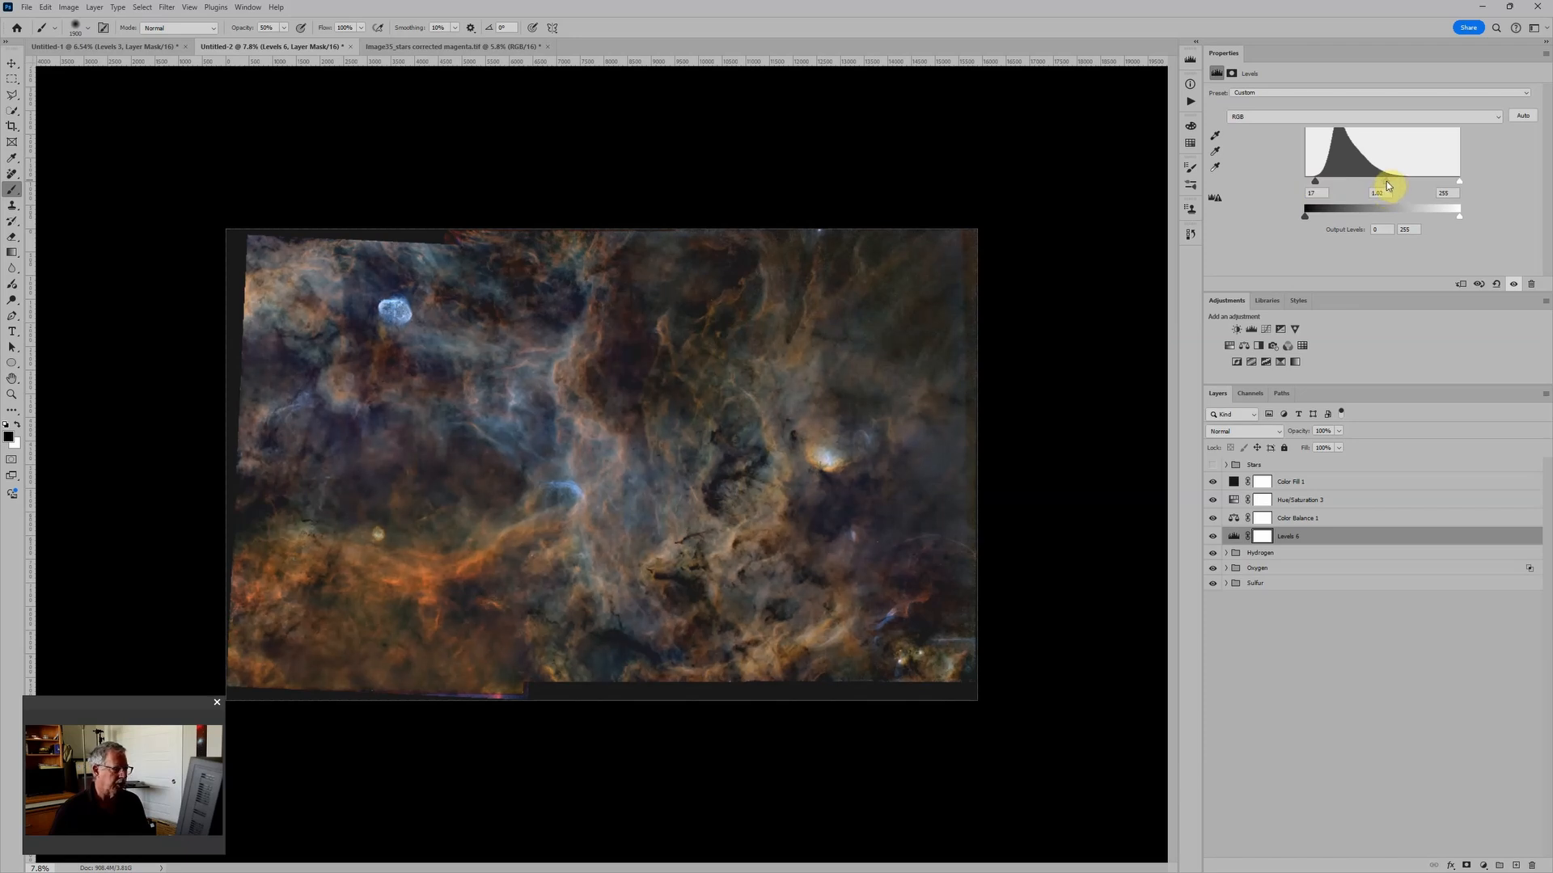
{"action": "left_click", "coordinate": [1234, 518]}
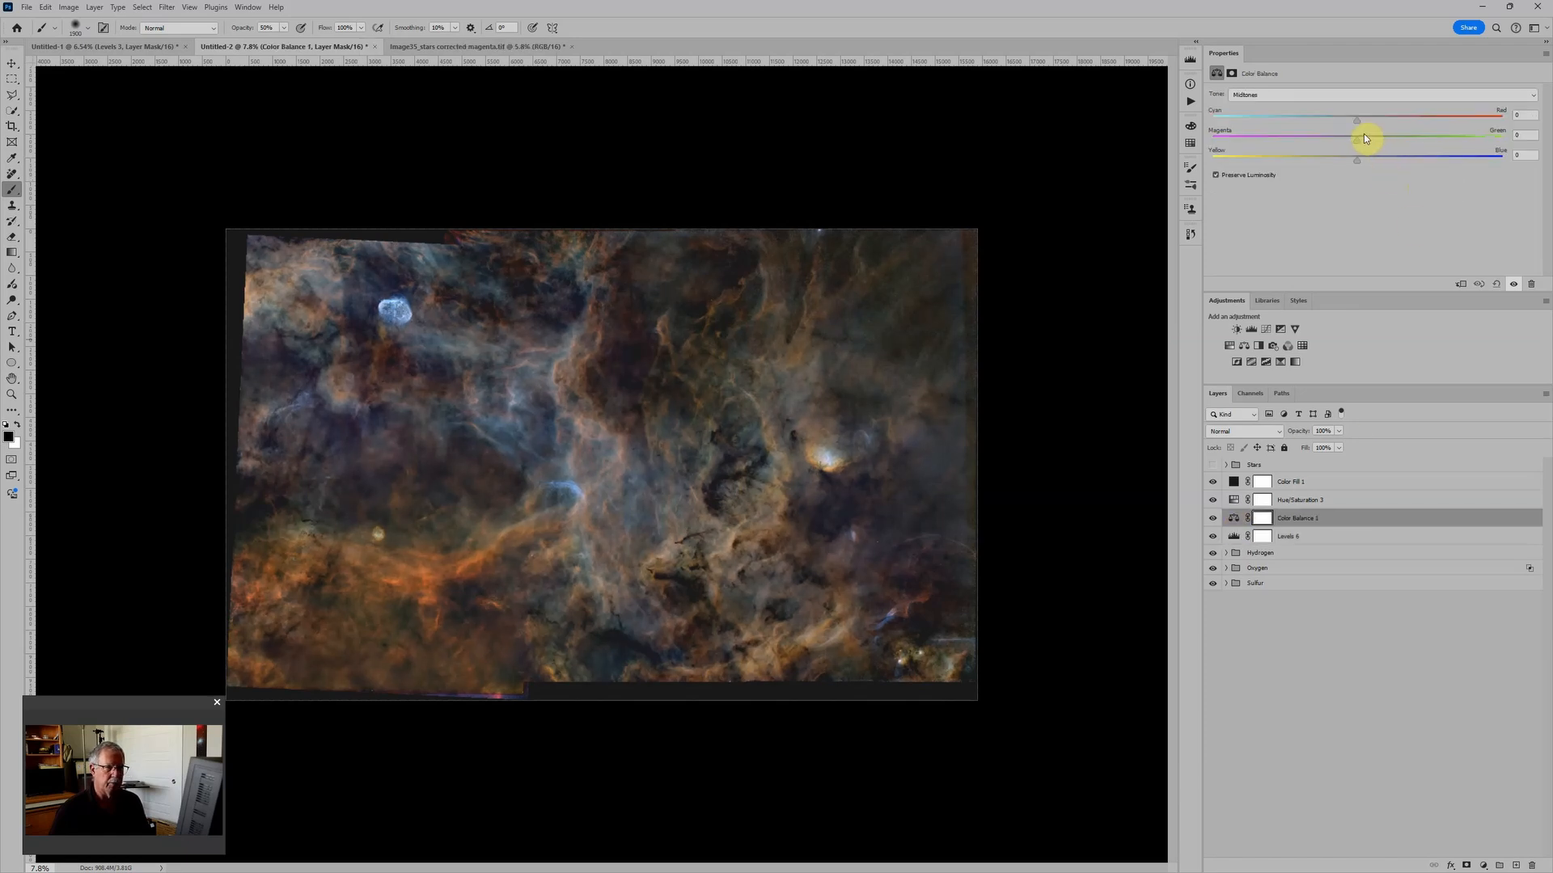
{"action": "left_click_drag", "start_coordinate": [1358, 123], "coordinate": [1368, 165]}
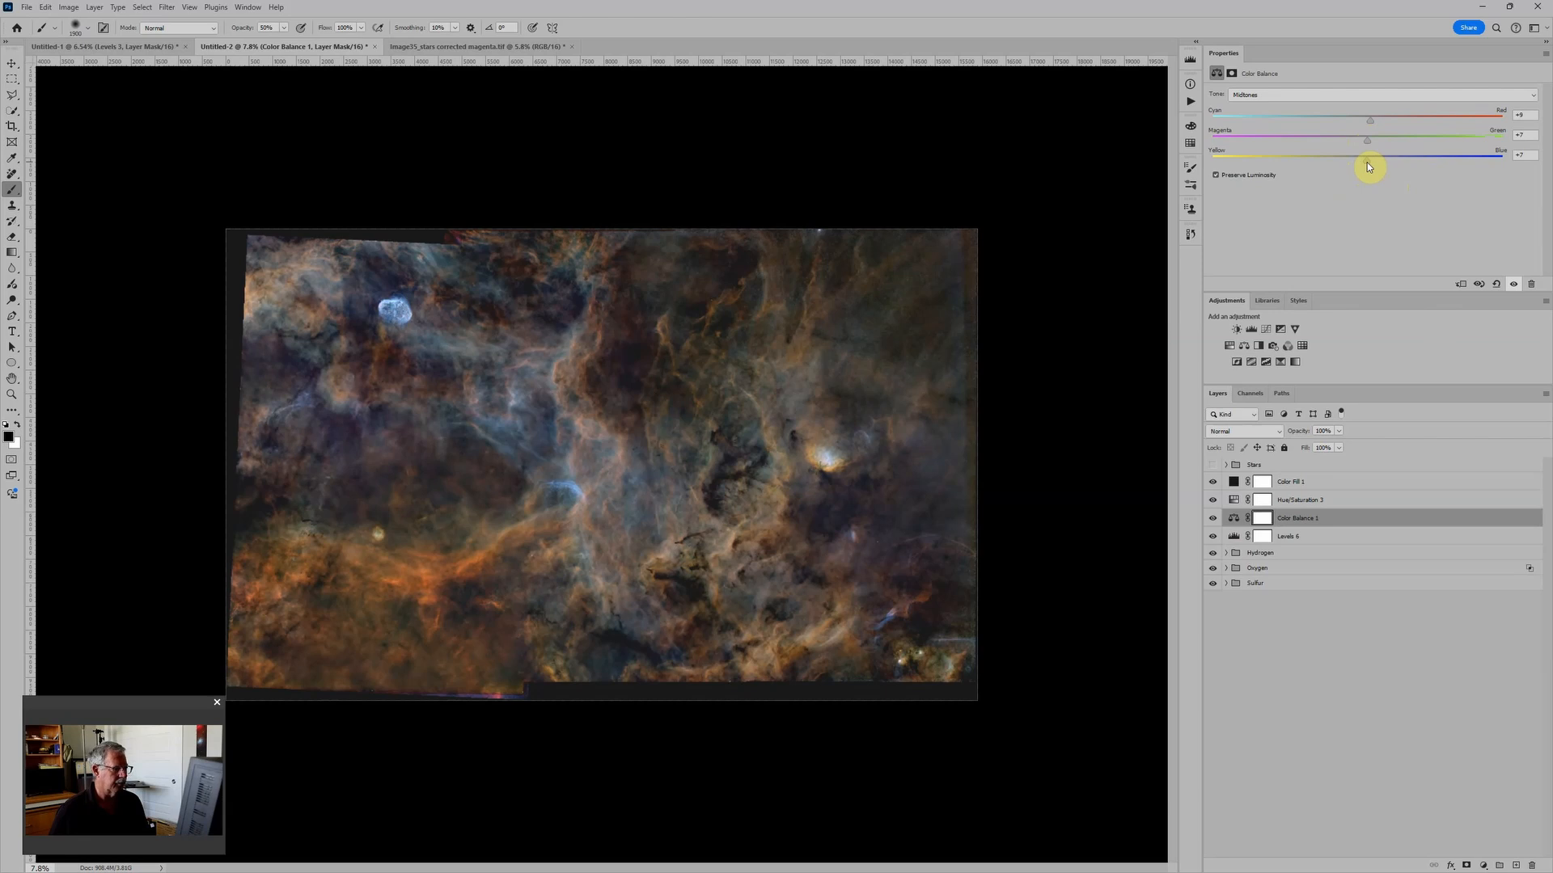
Raise the master saturation of the top Hue/Saturation adjustment to +8 and fine-tune its master hue
{"action": "left_click", "coordinate": [1235, 499]}
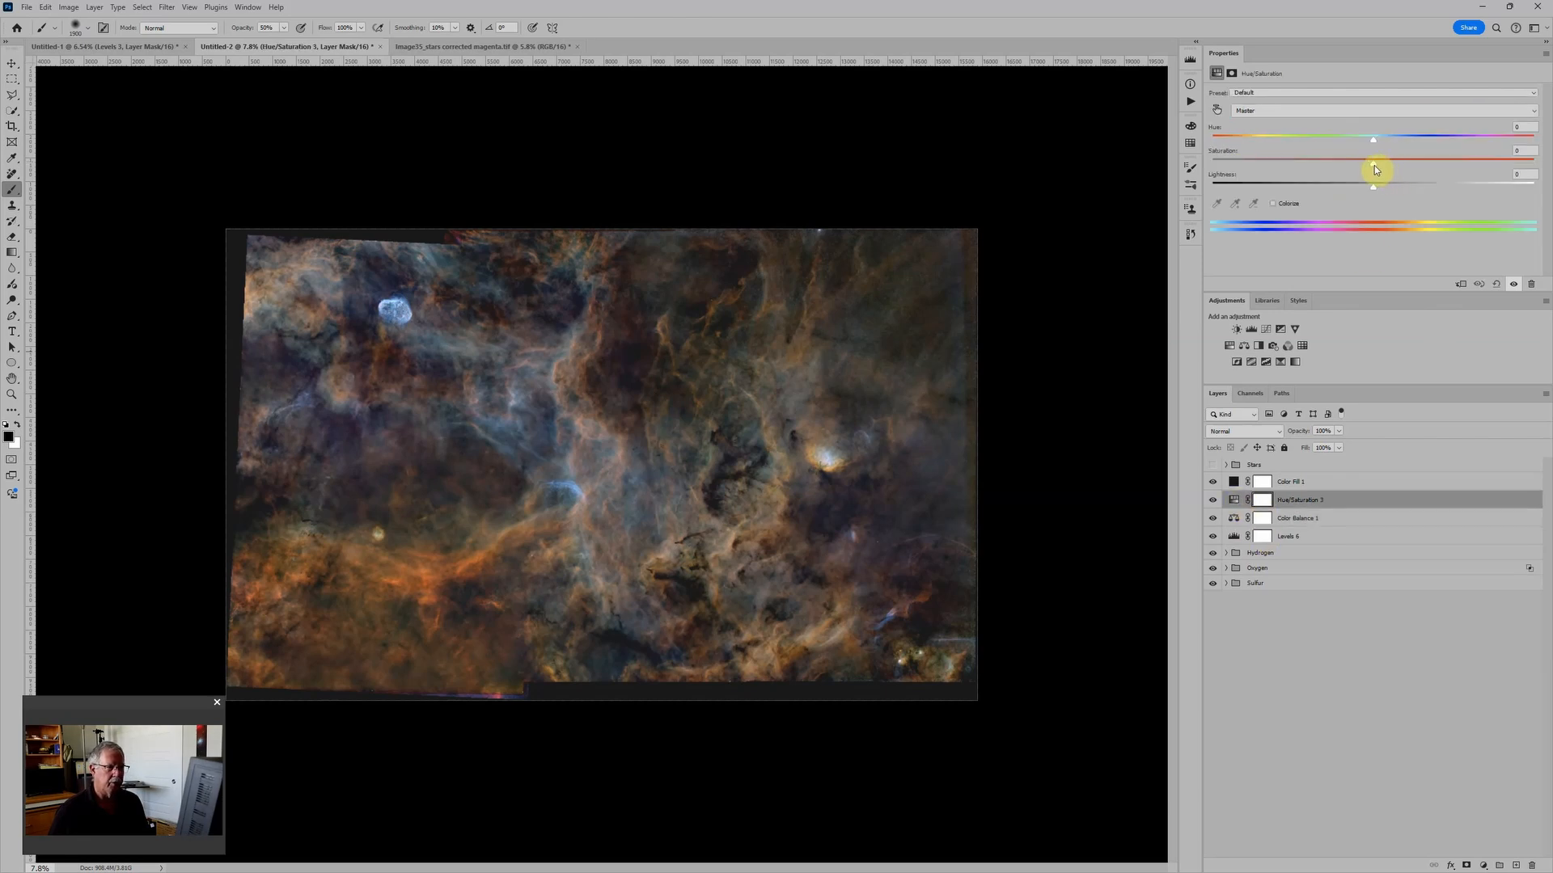
{"action": "left_click_drag", "start_coordinate": [1374, 168], "coordinate": [1386, 167]}
{"action": "mouse_move", "coordinate": [1367, 140]}
{"action": "left_mouse_down"}
{"action": "mouse_move", "coordinate": [1386, 143]}
{"action": "mouse_move", "coordinate": [1369, 146]}
{"action": "left_mouse_up"}
{"action": "left_click_drag", "start_coordinate": [1366, 147], "coordinate": [1379, 148]}
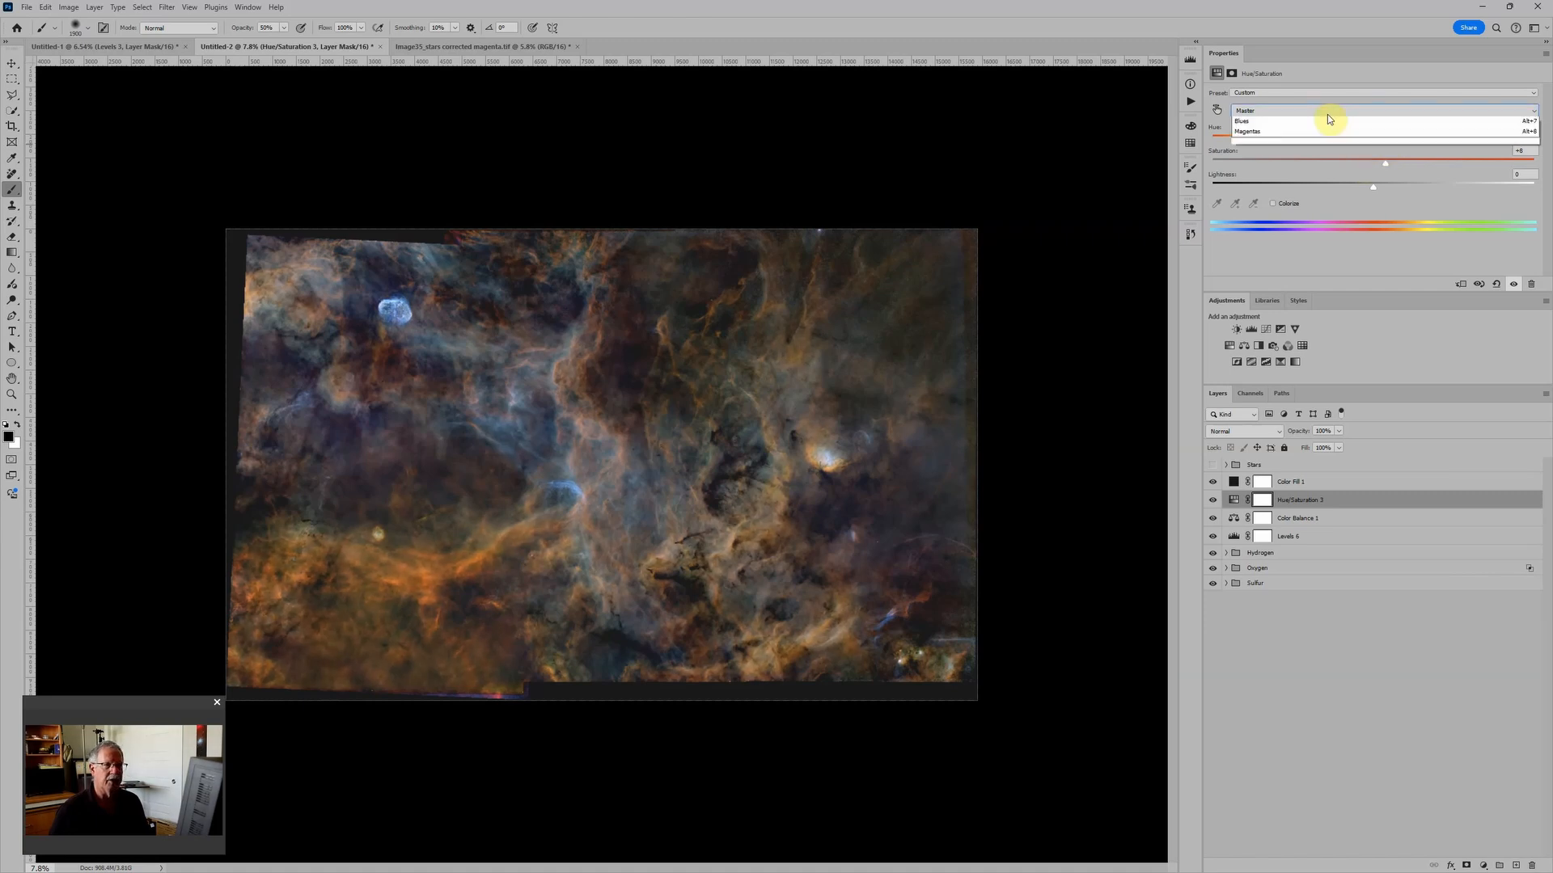
Shift the Reds to a negative hue and the Yellows to a positive hue in the same Hue/Saturation adjustment
{"action": "left_click", "coordinate": [1326, 112]}
{"action": "left_click", "coordinate": [1291, 126]}
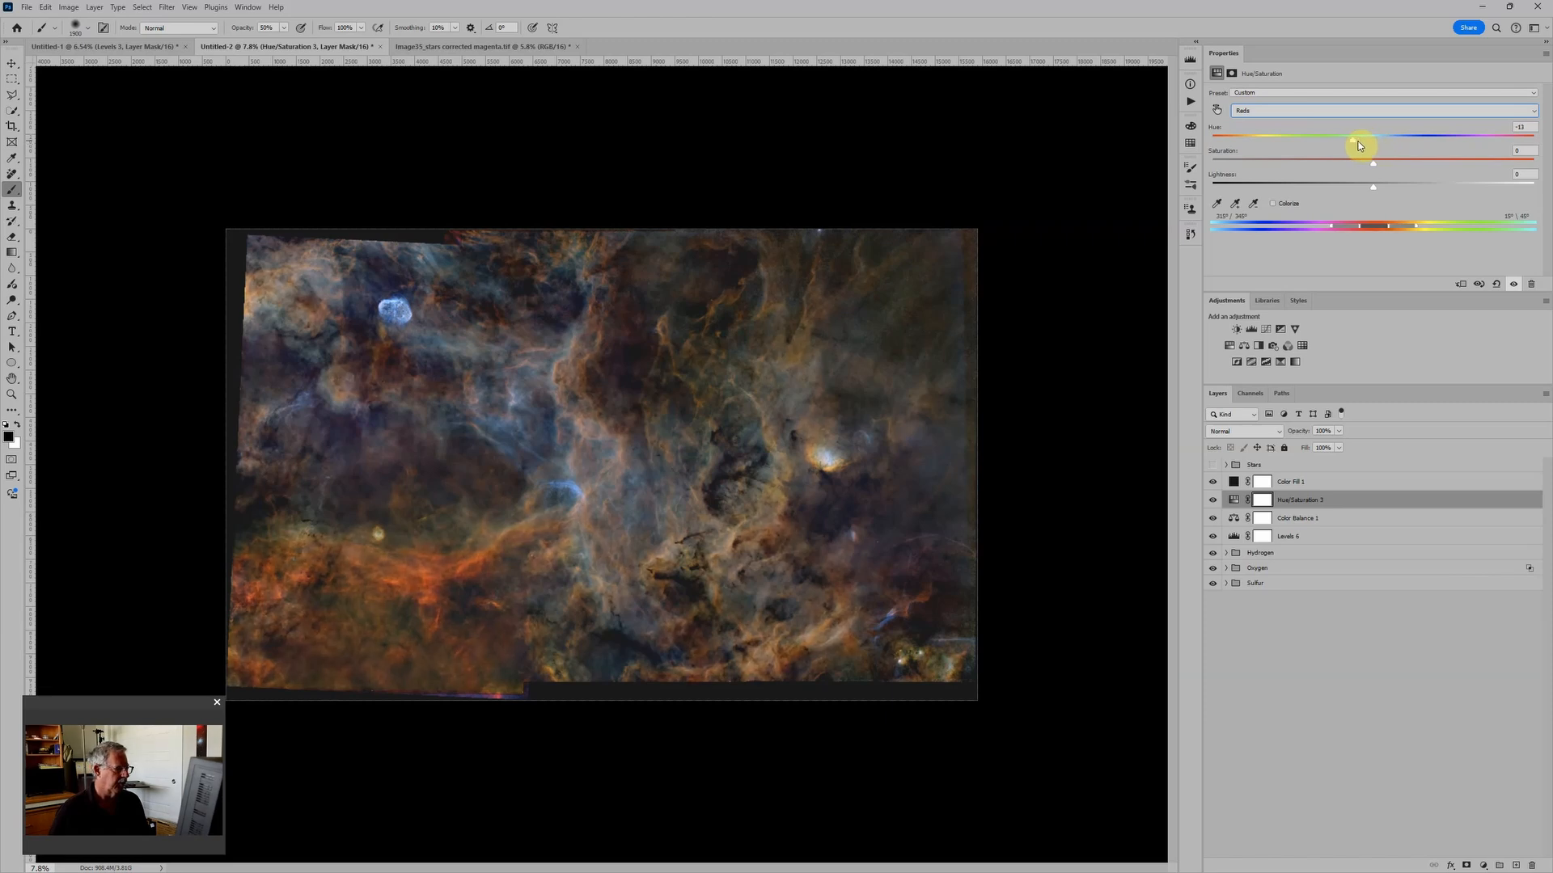
{"action": "left_click_drag", "start_coordinate": [1357, 142], "coordinate": [1357, 144]}
{"action": "left_click", "coordinate": [1361, 110]}
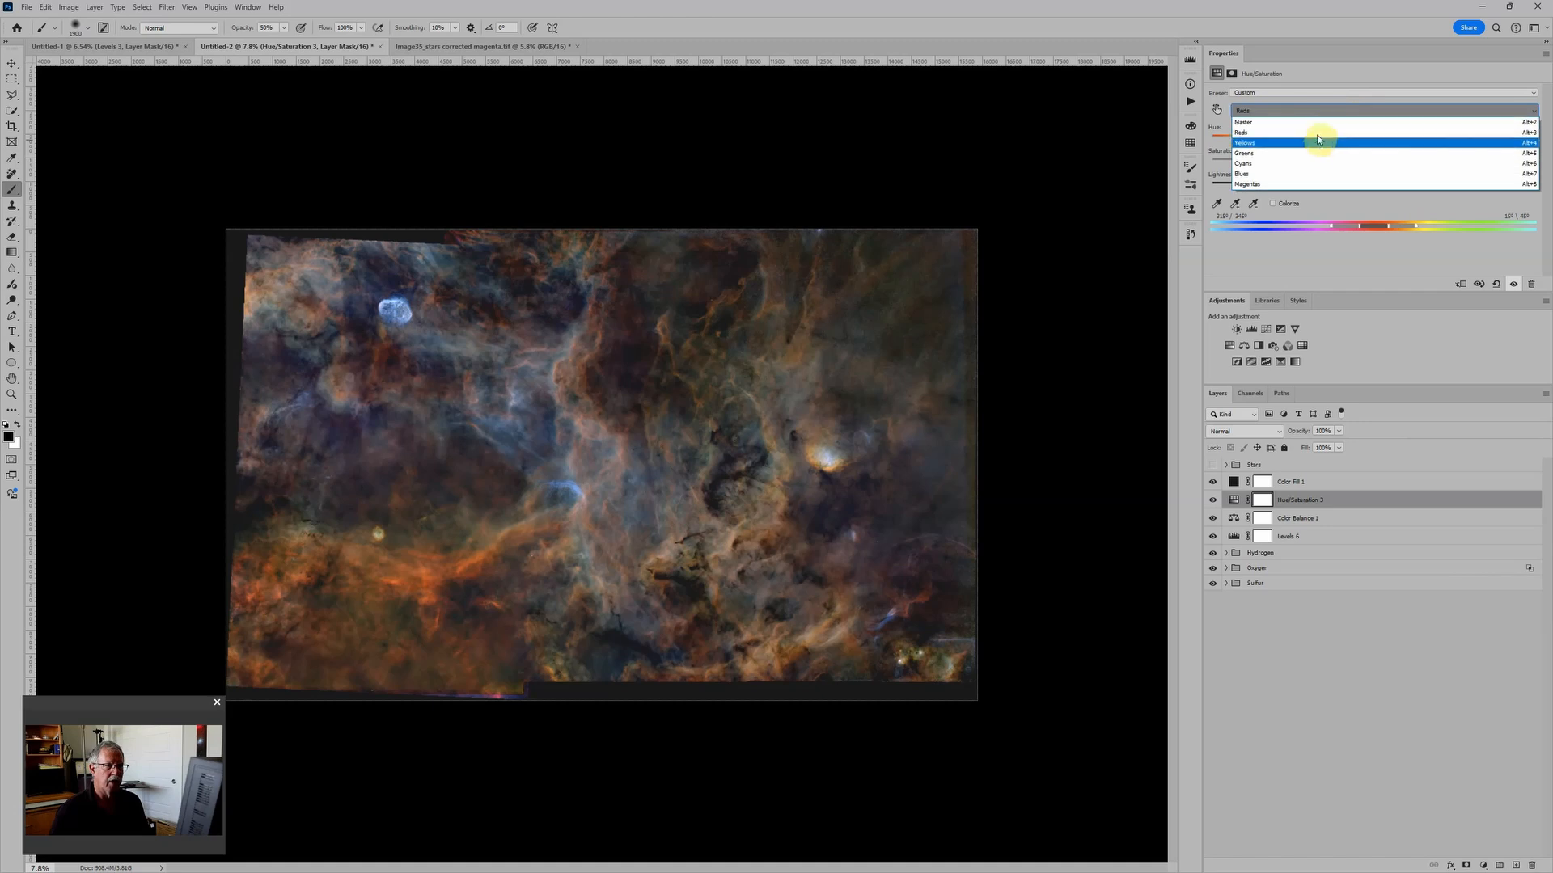
{"action": "left_click", "coordinate": [1368, 143]}
{"action": "left_click_drag", "start_coordinate": [1385, 141], "coordinate": [1389, 141]}
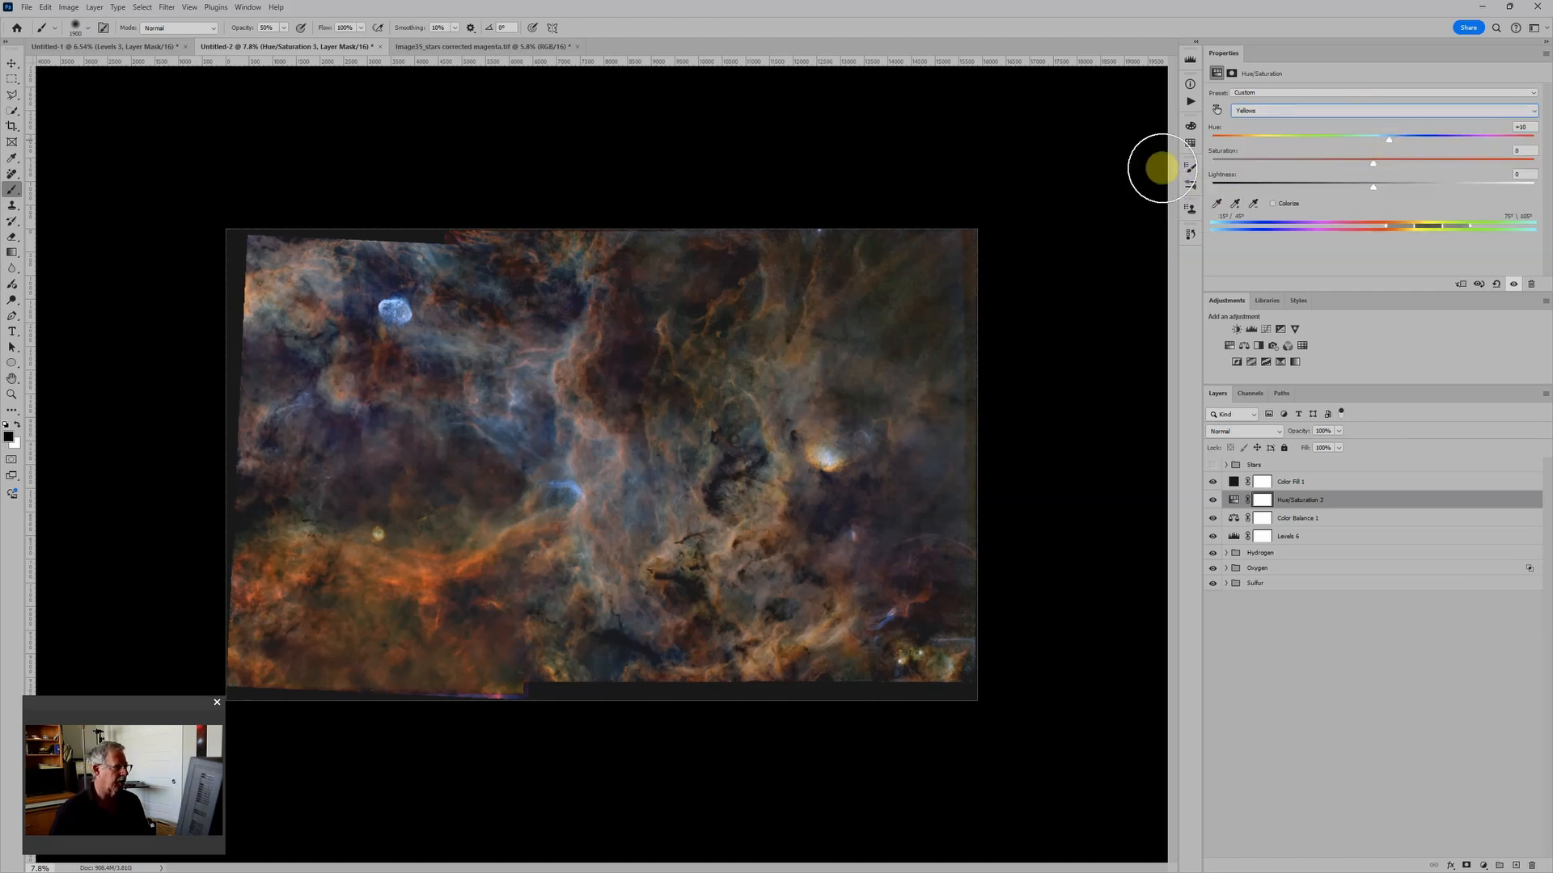
Shift the Blues to a positive hue and set their saturation to +13 and lightness to +20
{"action": "left_click", "coordinate": [1303, 111]}
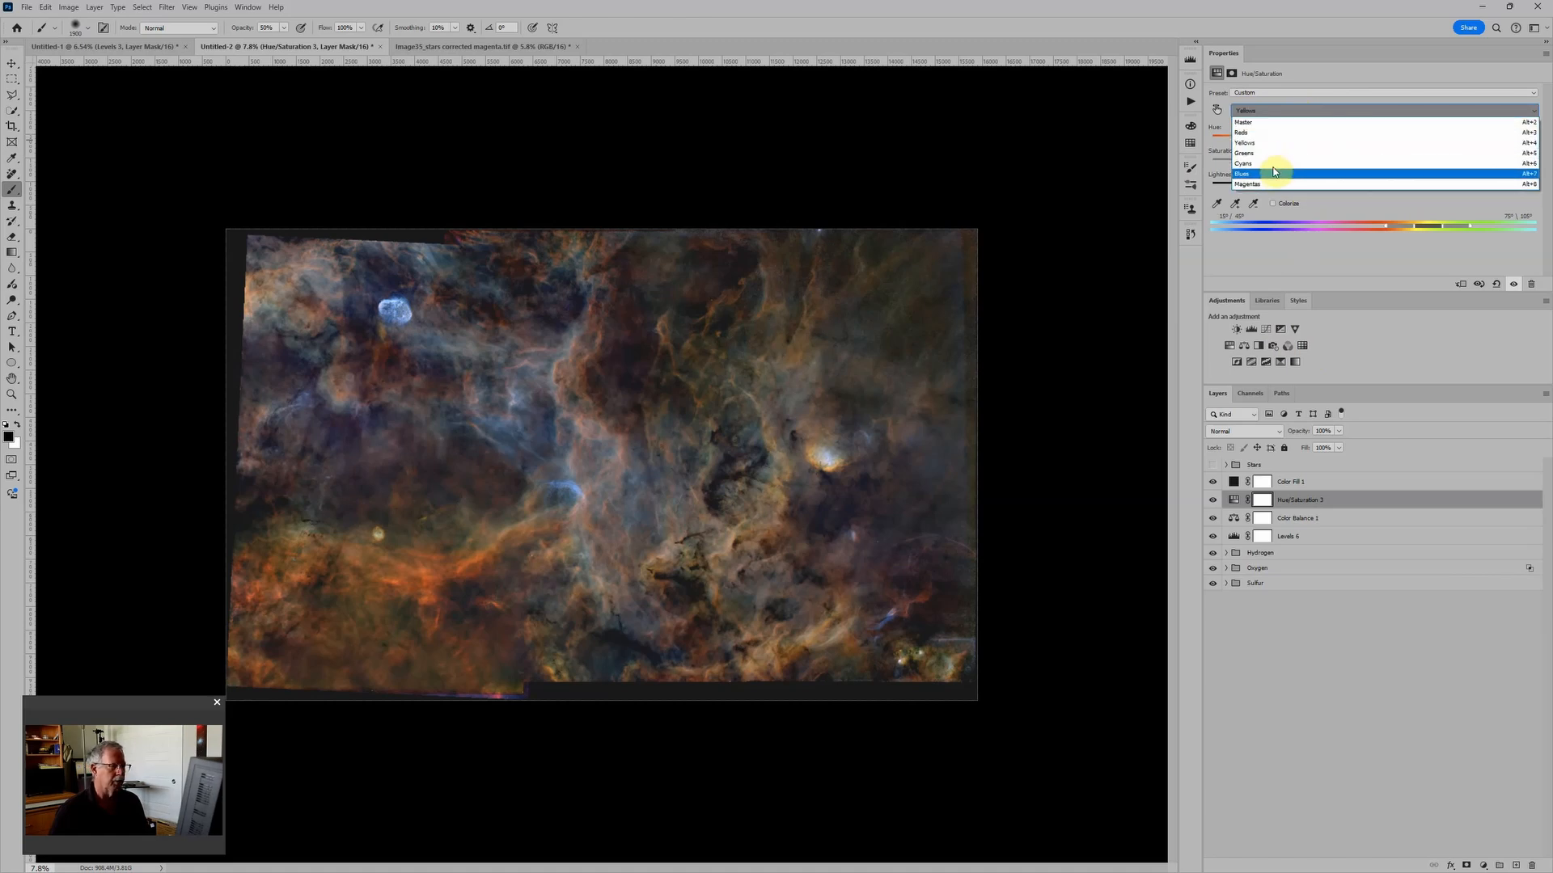
{"action": "left_click", "coordinate": [1276, 174]}
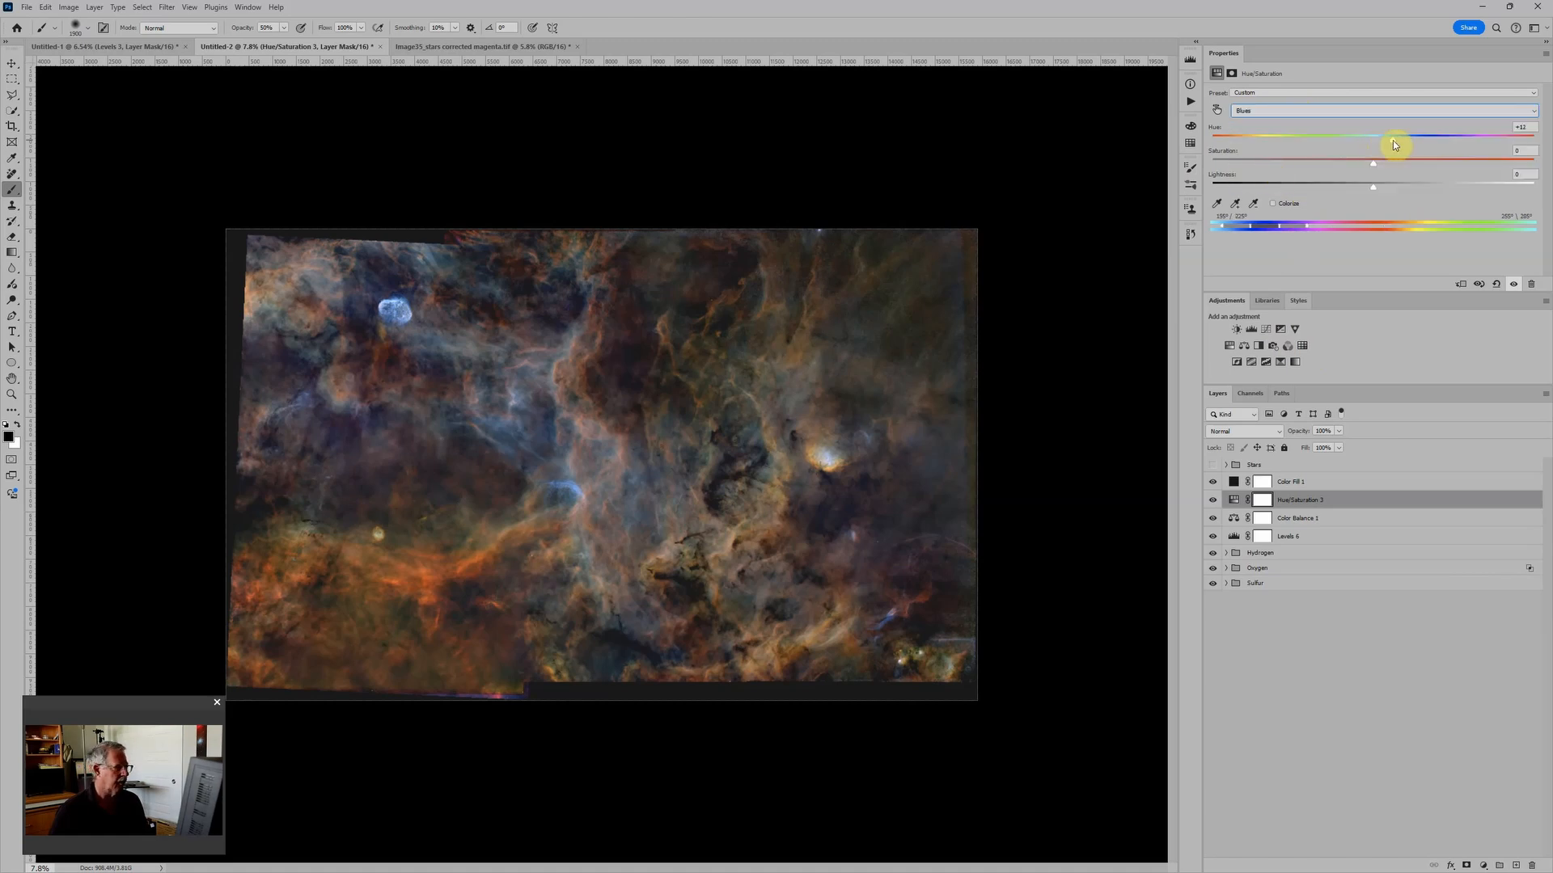
{"action": "mouse_move", "coordinate": [1391, 143]}
{"action": "left_mouse_down"}
{"action": "mouse_move", "coordinate": [1428, 149]}
{"action": "mouse_move", "coordinate": [1390, 158]}
{"action": "left_mouse_up"}
{"action": "left_click_drag", "start_coordinate": [1375, 163], "coordinate": [1401, 189]}
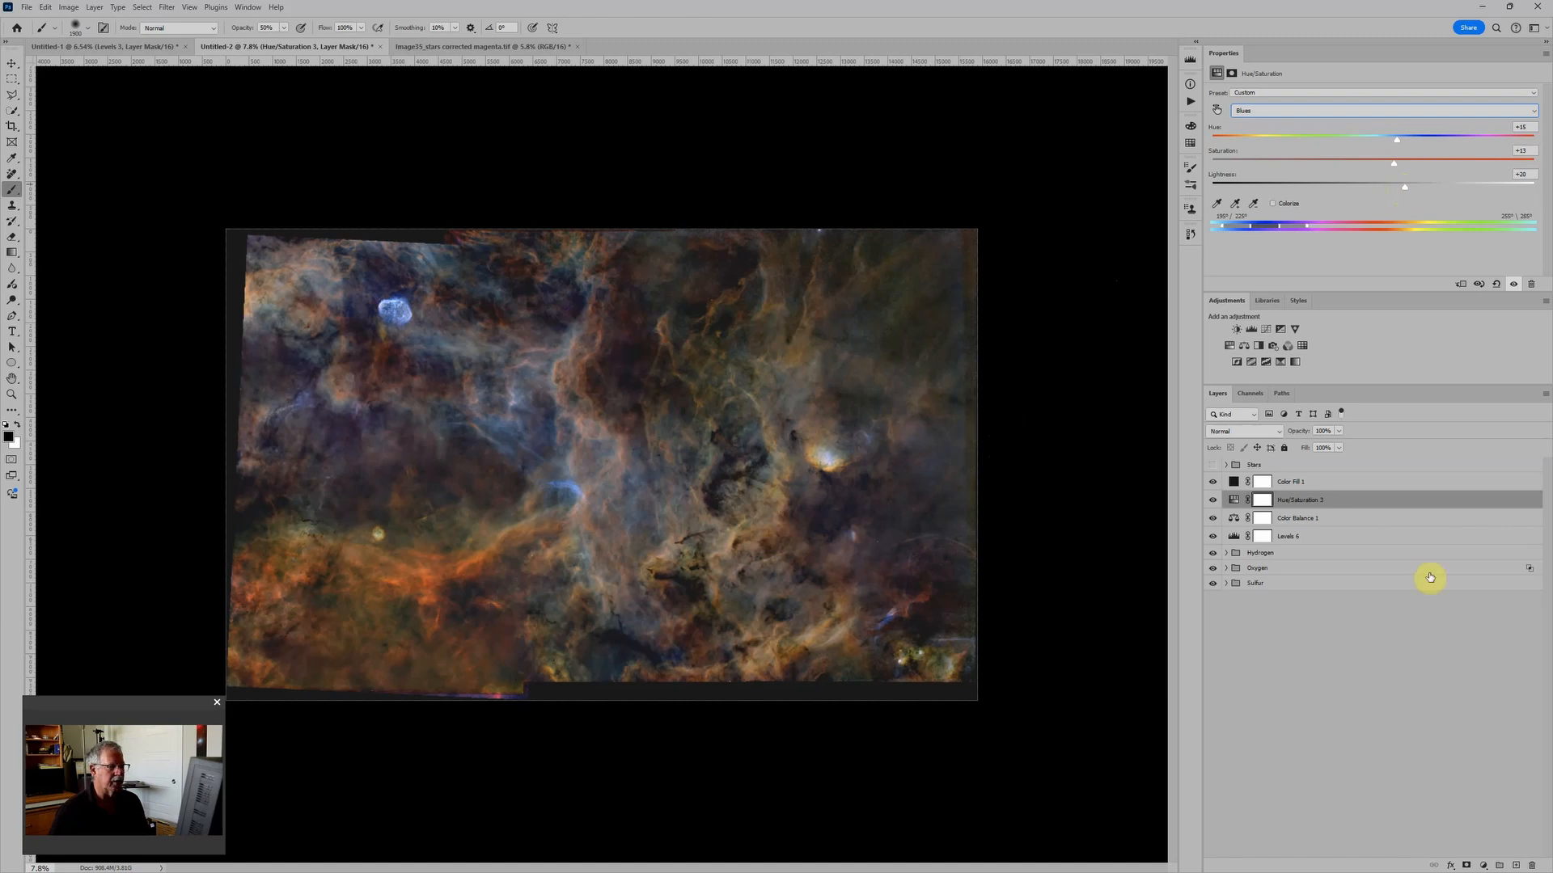
Make the Stars group visible over the nebula composite
{"action": "left_click", "coordinate": [1273, 464]}
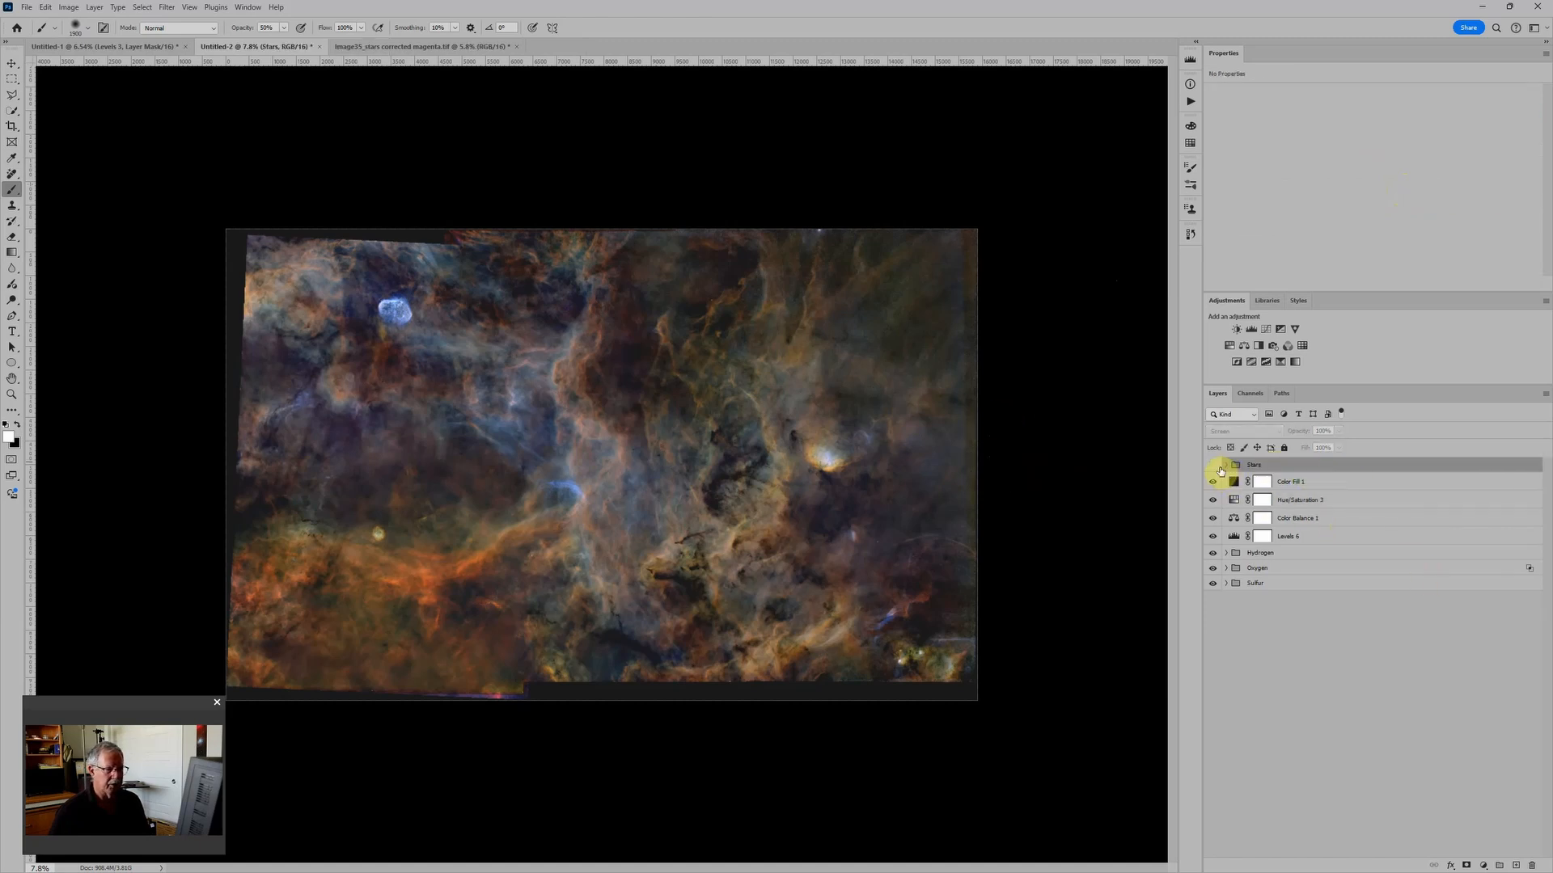
{"action": "left_click", "coordinate": [1213, 467]}
Examine the stars' density and prominence across the central nebula and around the bright blue nebula in the upper part of the image
{"action": "scroll", "coordinate": [663, 453], "scroll_direction": "up", "scroll_amount": 5}
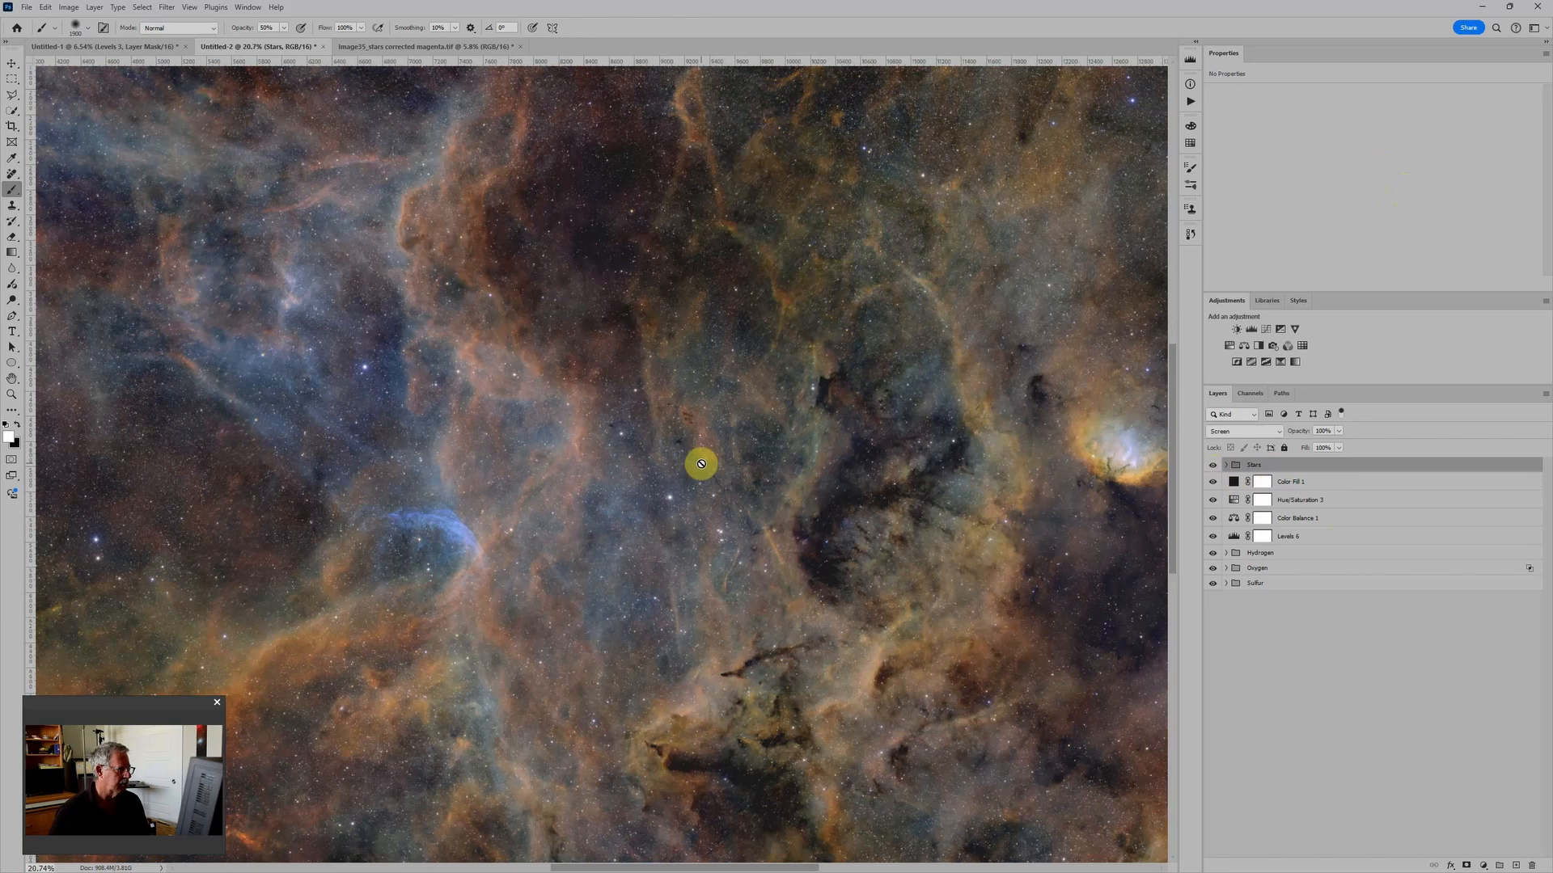
{"action": "scroll", "coordinate": [698, 461], "scroll_direction": "up", "scroll_amount": 4}
{"action": "scroll", "coordinate": [698, 461], "scroll_direction": "down", "scroll_amount": 1}
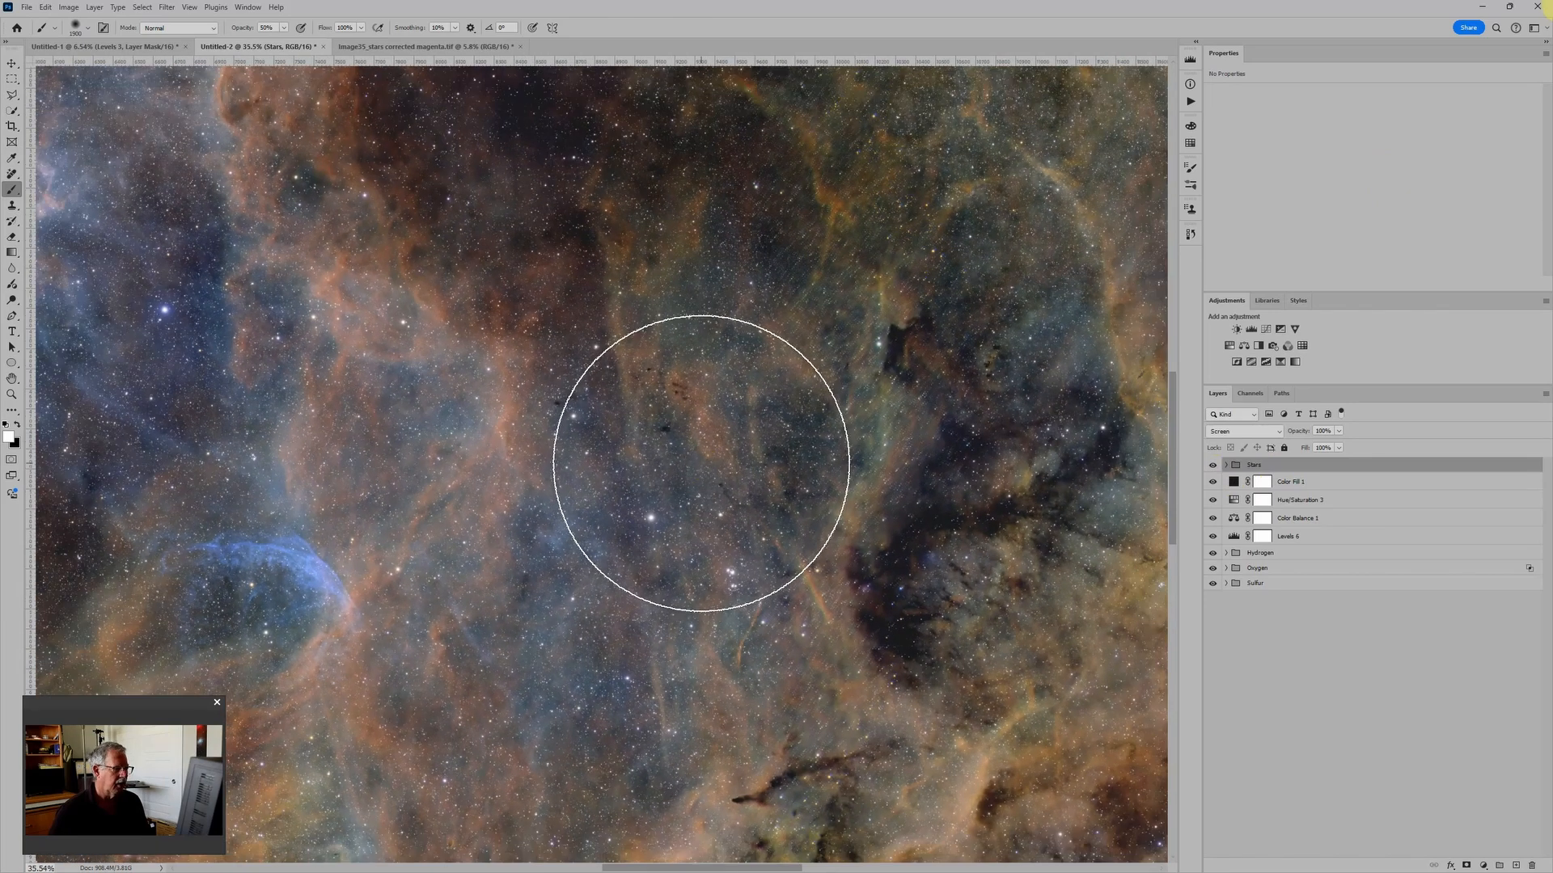
{"action": "scroll", "coordinate": [806, 438], "scroll_direction": "down", "scroll_amount": 1}
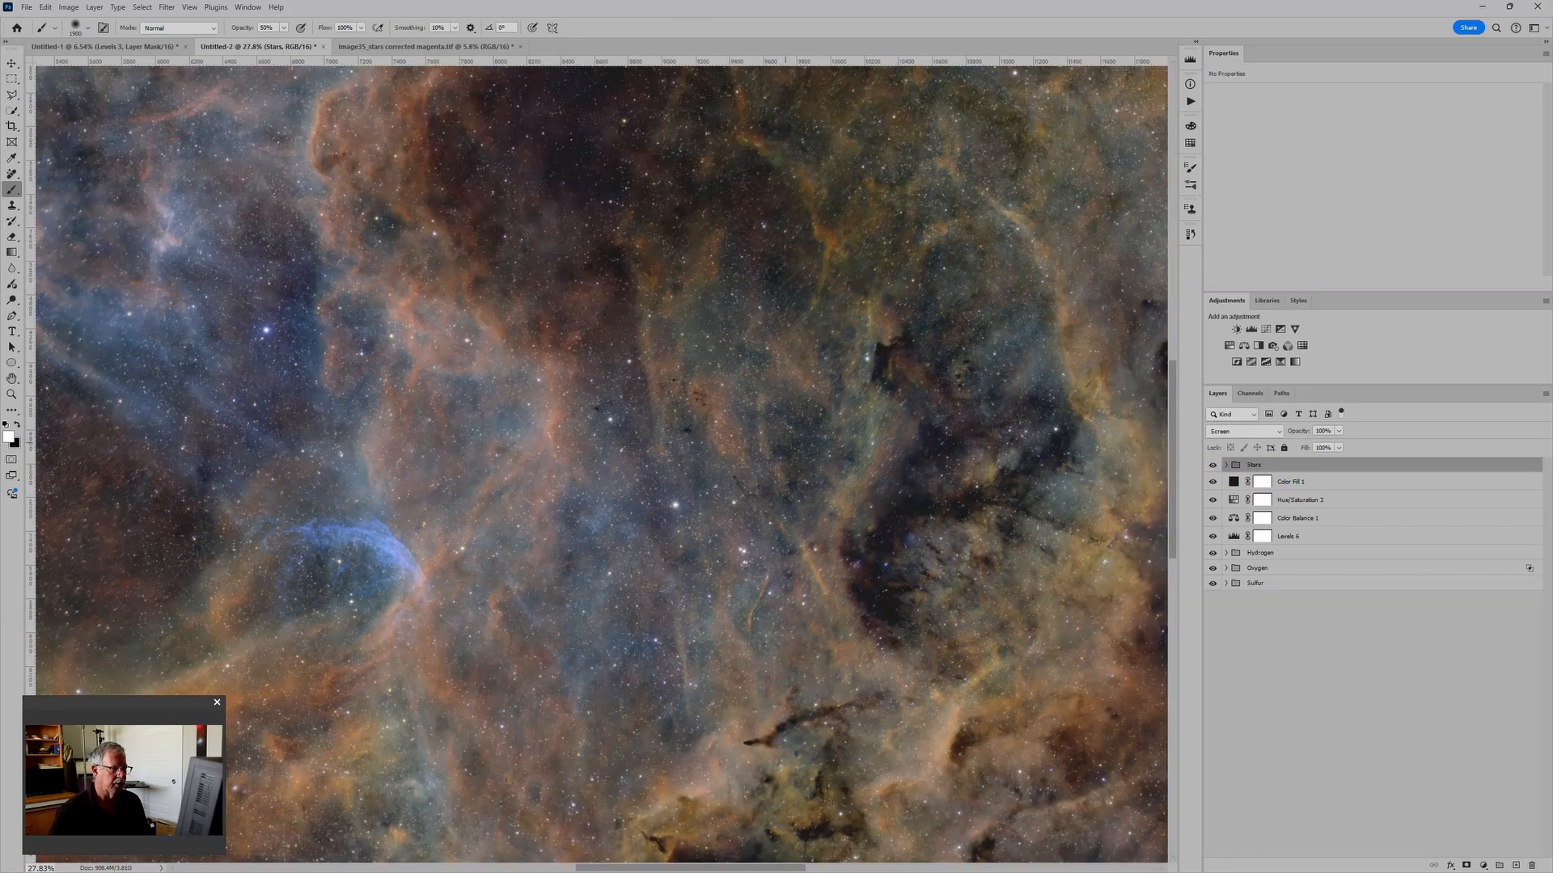
{"action": "left_click_drag", "start_coordinate": [560, 422], "coordinate": [1112, 429]}
{"action": "mouse_move", "coordinate": [769, 371]}
{"action": "left_mouse_down"}
{"action": "mouse_move", "coordinate": [1027, 561]}
{"action": "mouse_move", "coordinate": [890, 491]}
{"action": "mouse_move", "coordinate": [835, 509]}
{"action": "left_mouse_up"}
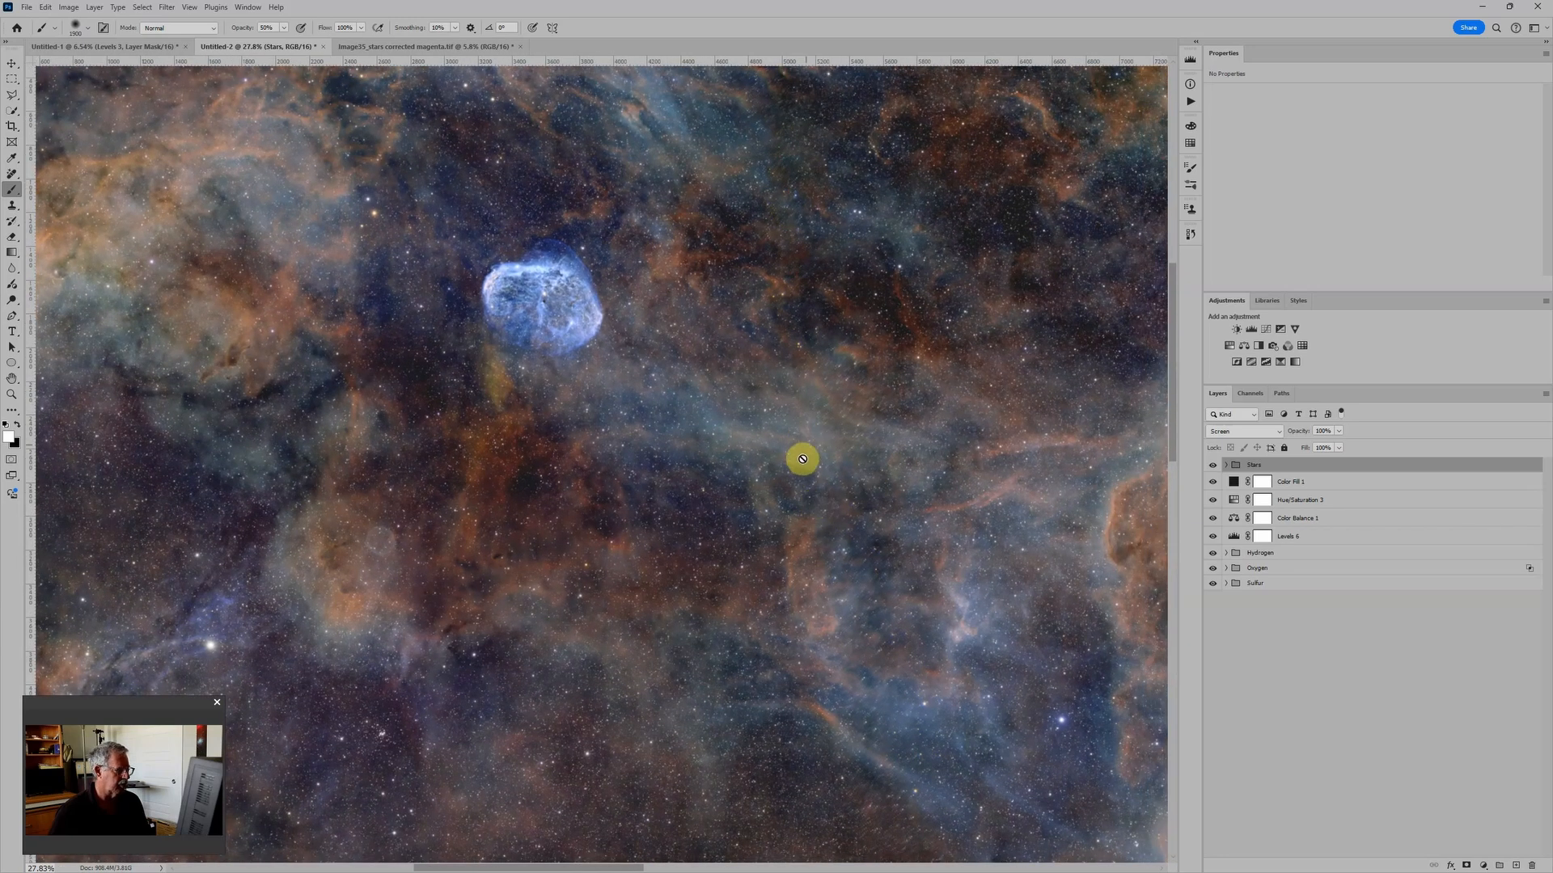
{"action": "scroll", "coordinate": [804, 340], "scroll_direction": "down", "scroll_amount": 2}
{"action": "scroll", "coordinate": [803, 340], "scroll_direction": "down", "scroll_amount": 1}
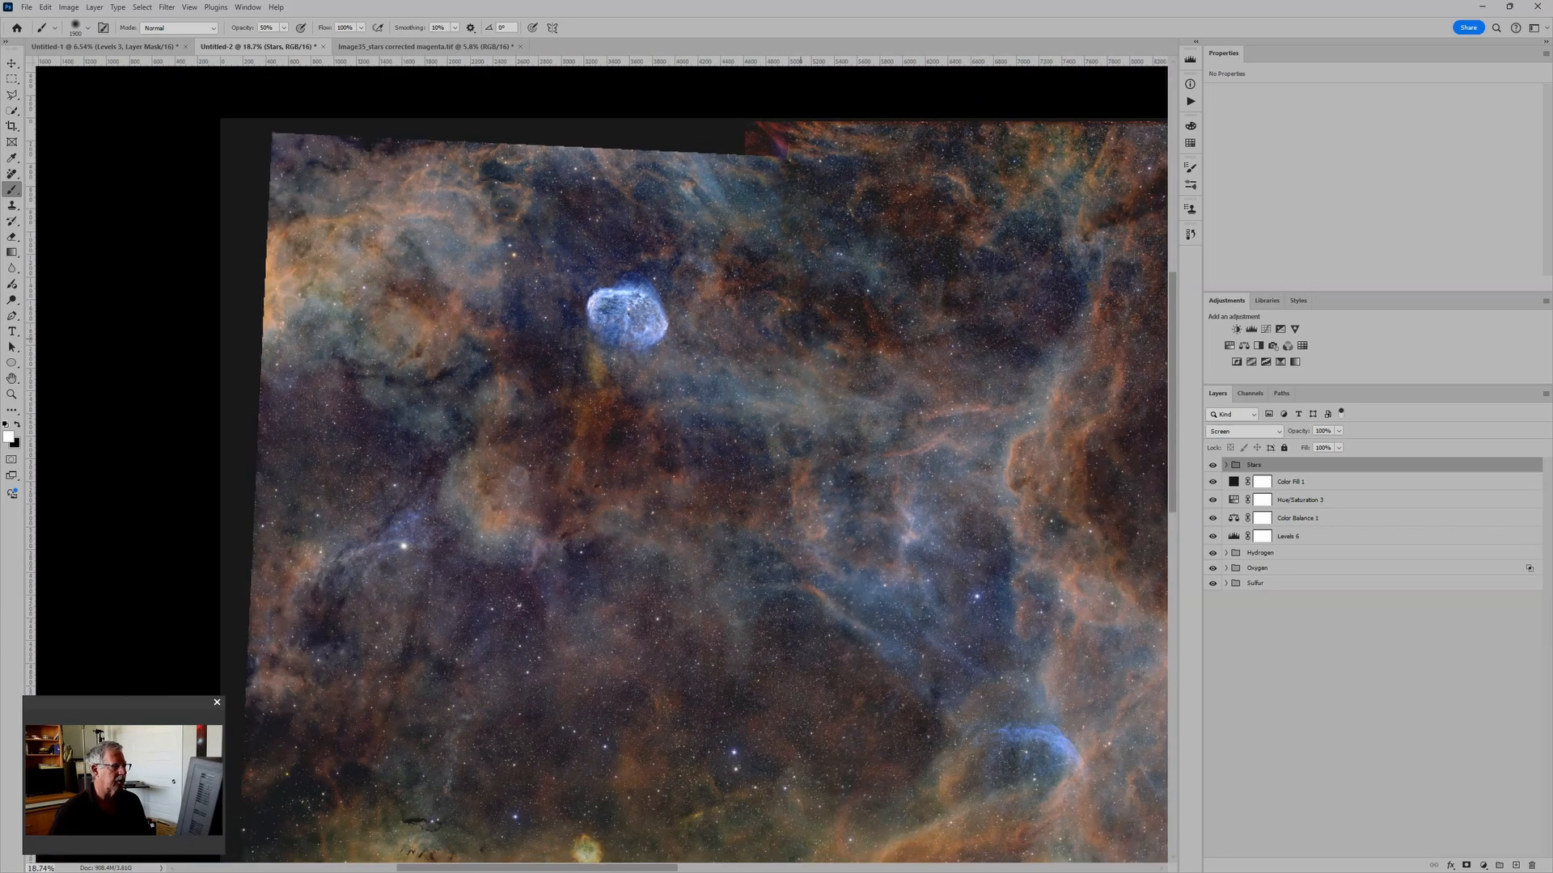
{"action": "scroll", "coordinate": [896, 549], "scroll_direction": "up", "scroll_amount": 1}
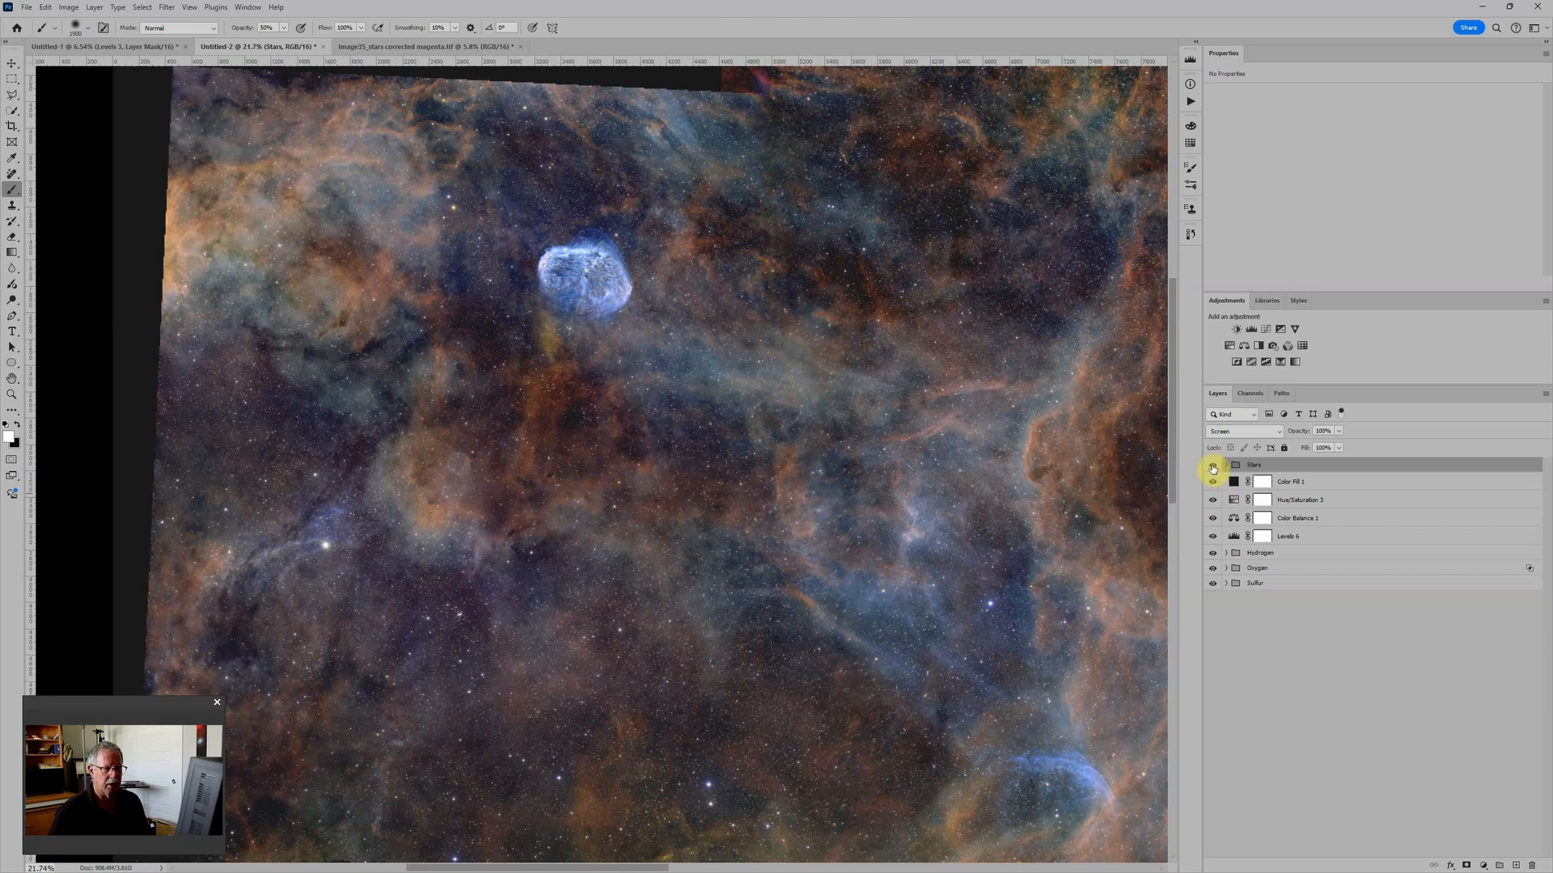
Convert the star image layer, Layer 1, inside the Stars group to a Smart Object
{"action": "left_click", "coordinate": [1226, 466]}
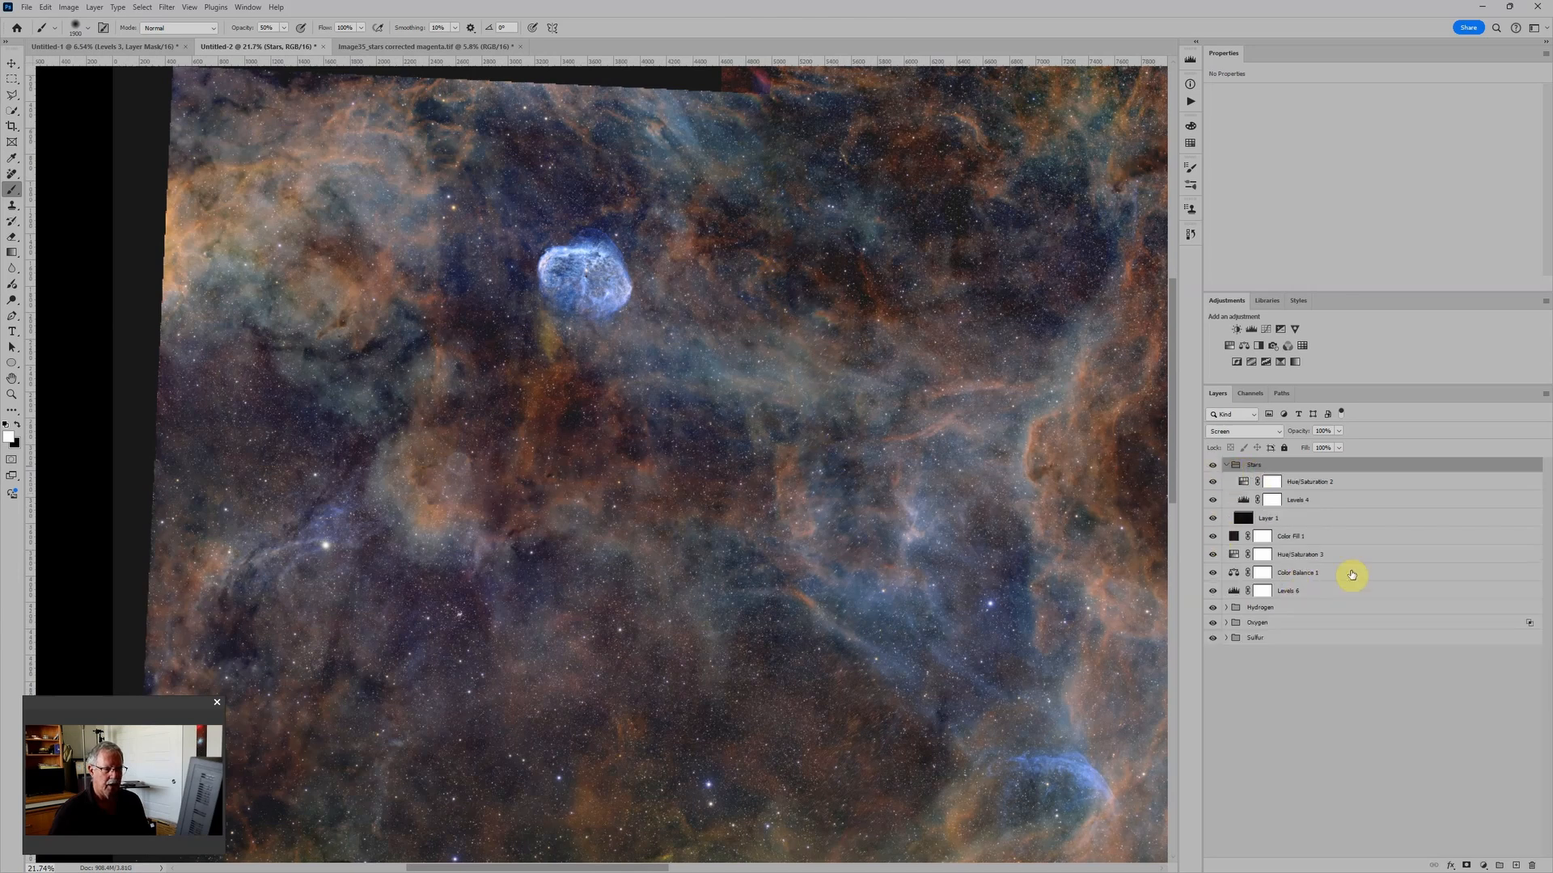
{"action": "left_click", "coordinate": [1338, 519]}
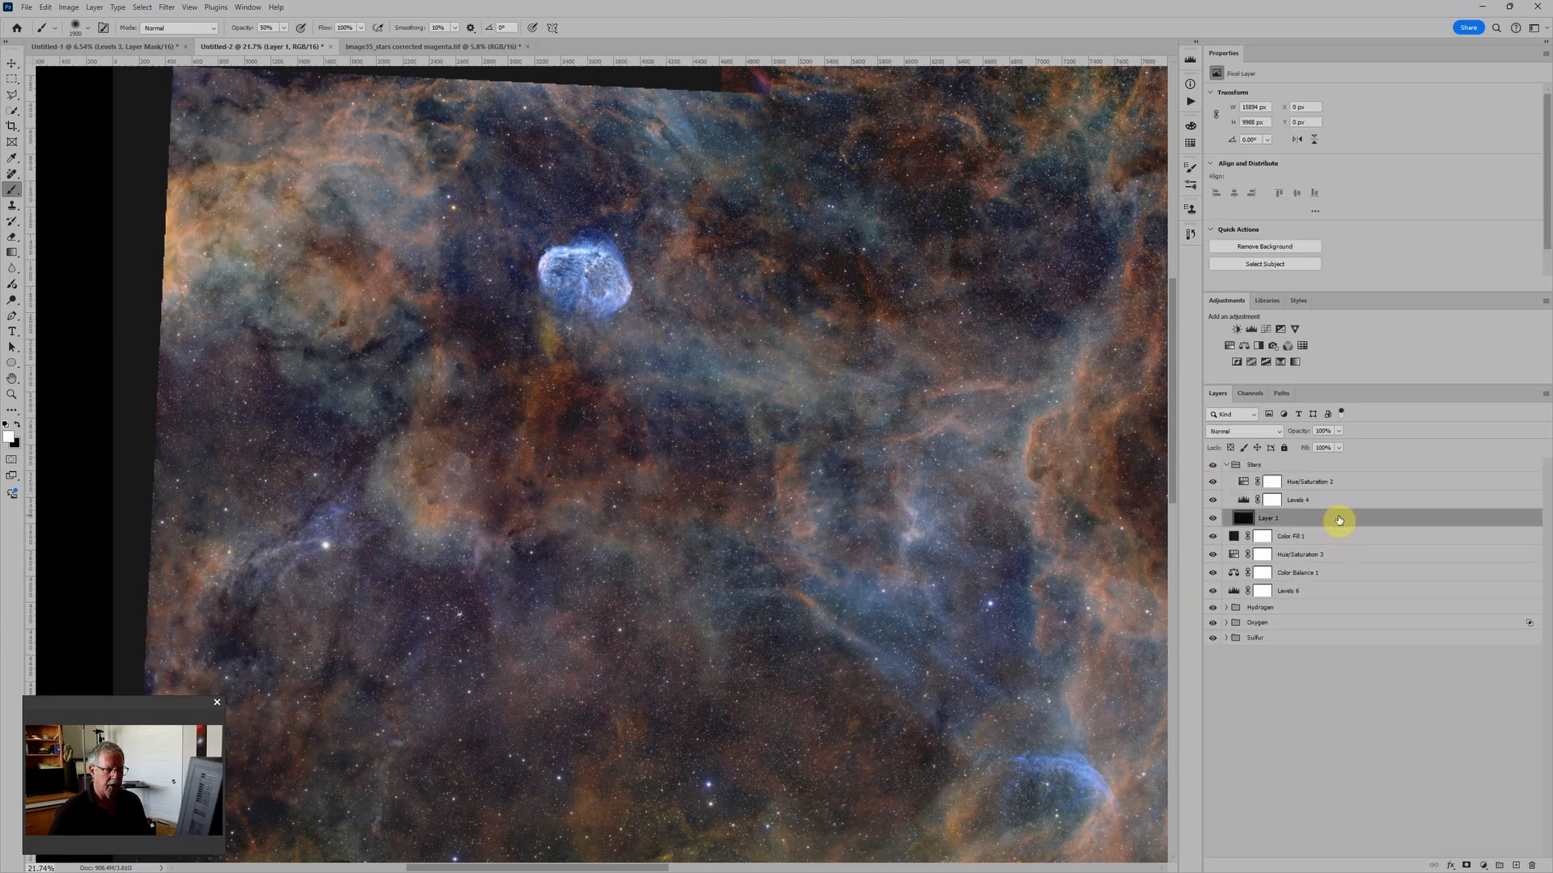
{"action": "right_click", "coordinate": [1338, 519]}
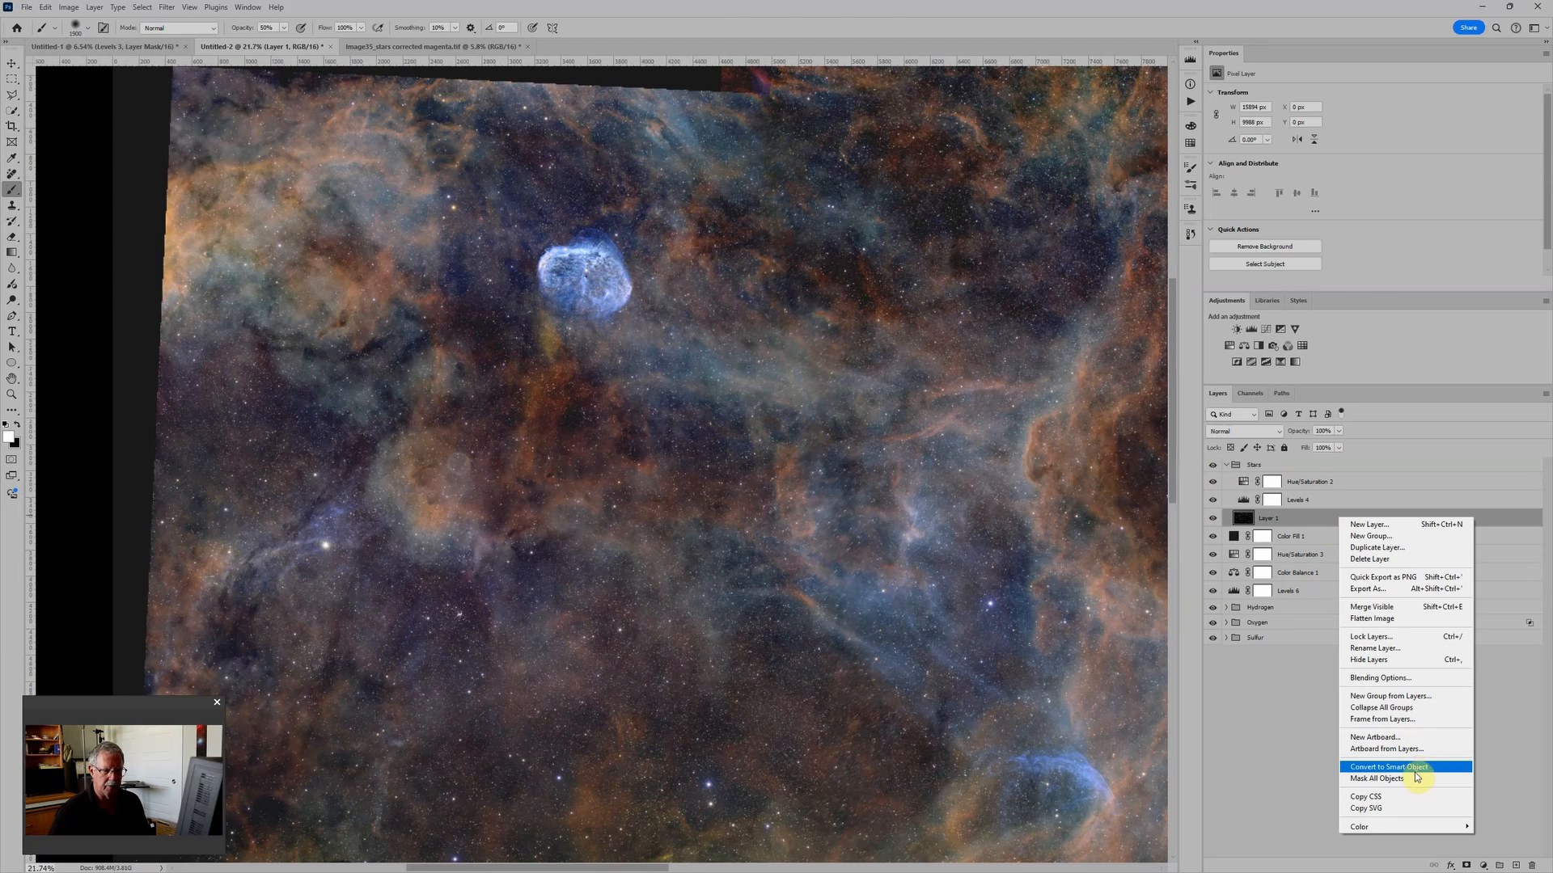
{"action": "left_click", "coordinate": [1416, 771]}
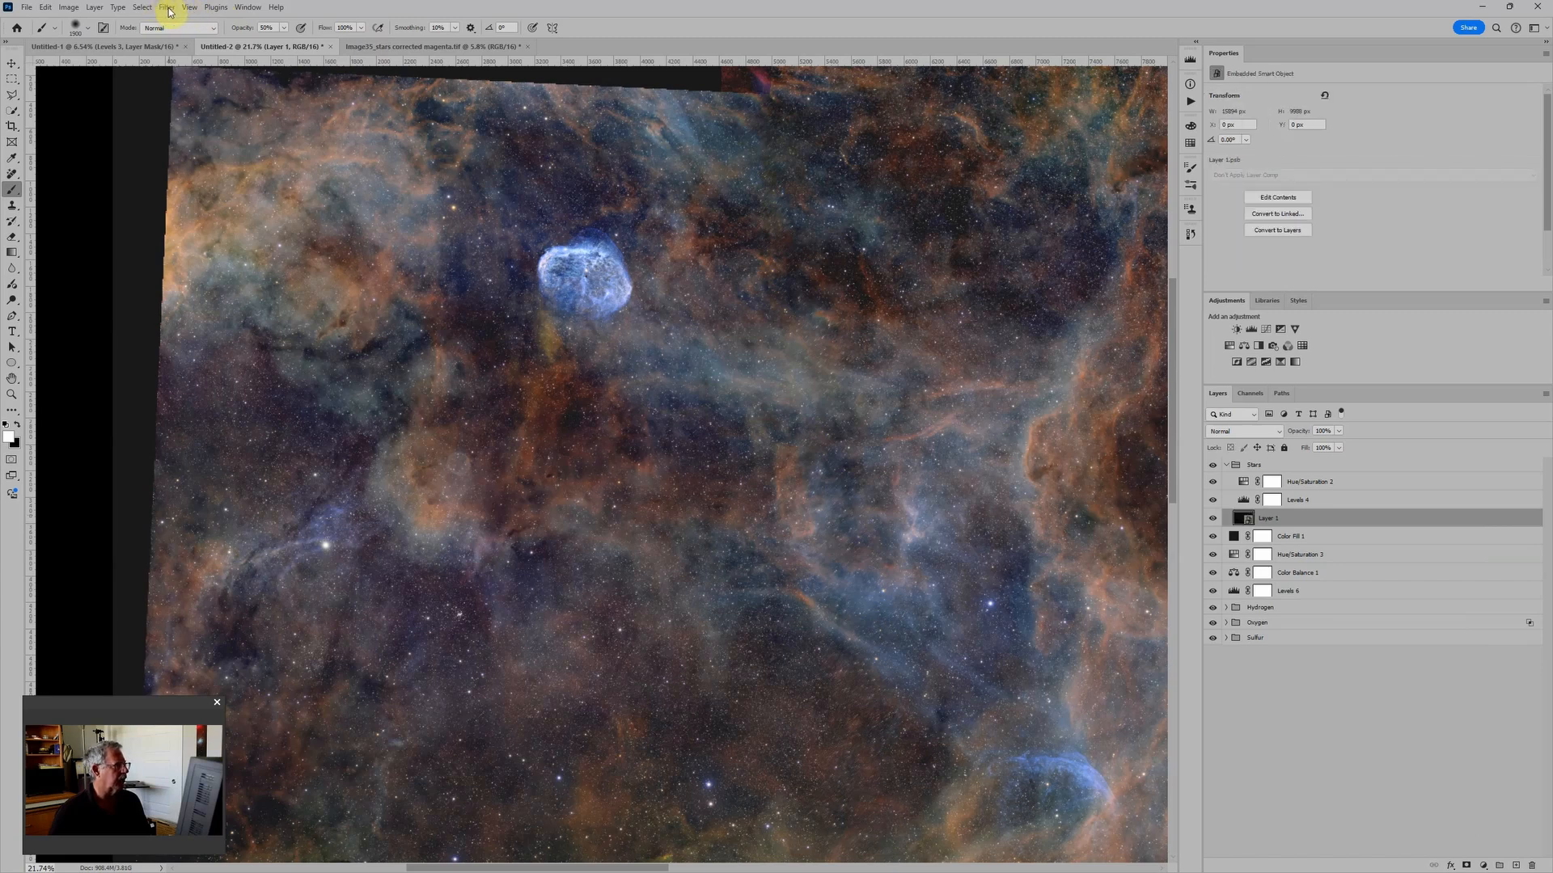
Apply a Dust & Scratches smart filter to the star layer with a 5-pixel radius and threshold 0
{"action": "left_click", "coordinate": [167, 10]}
{"action": "mouse_move", "coordinate": [225, 211]}
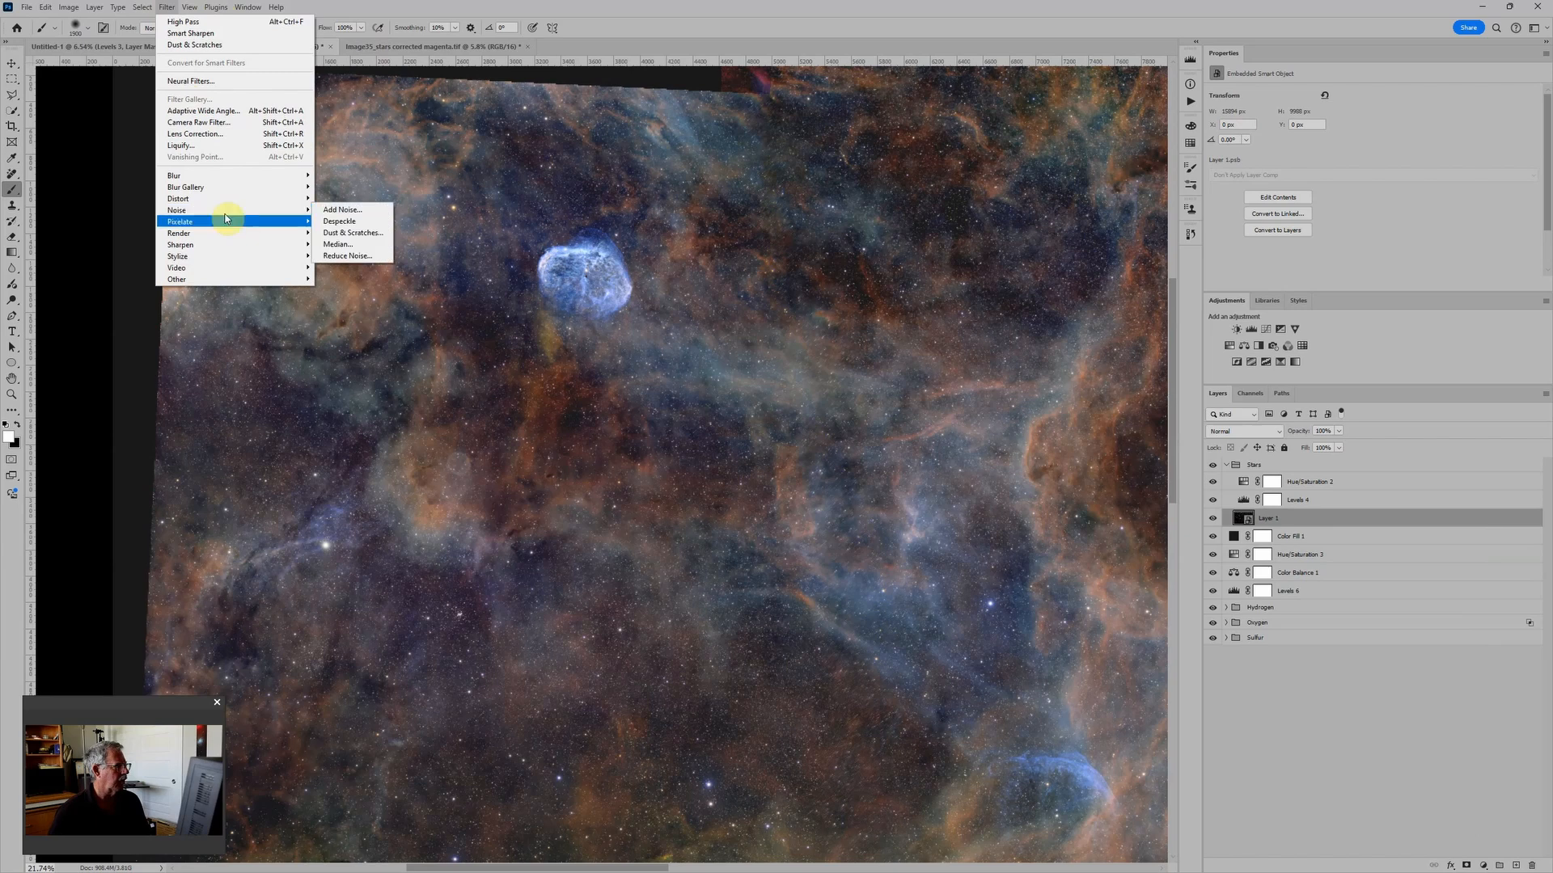
{"action": "left_click", "coordinate": [345, 234]}
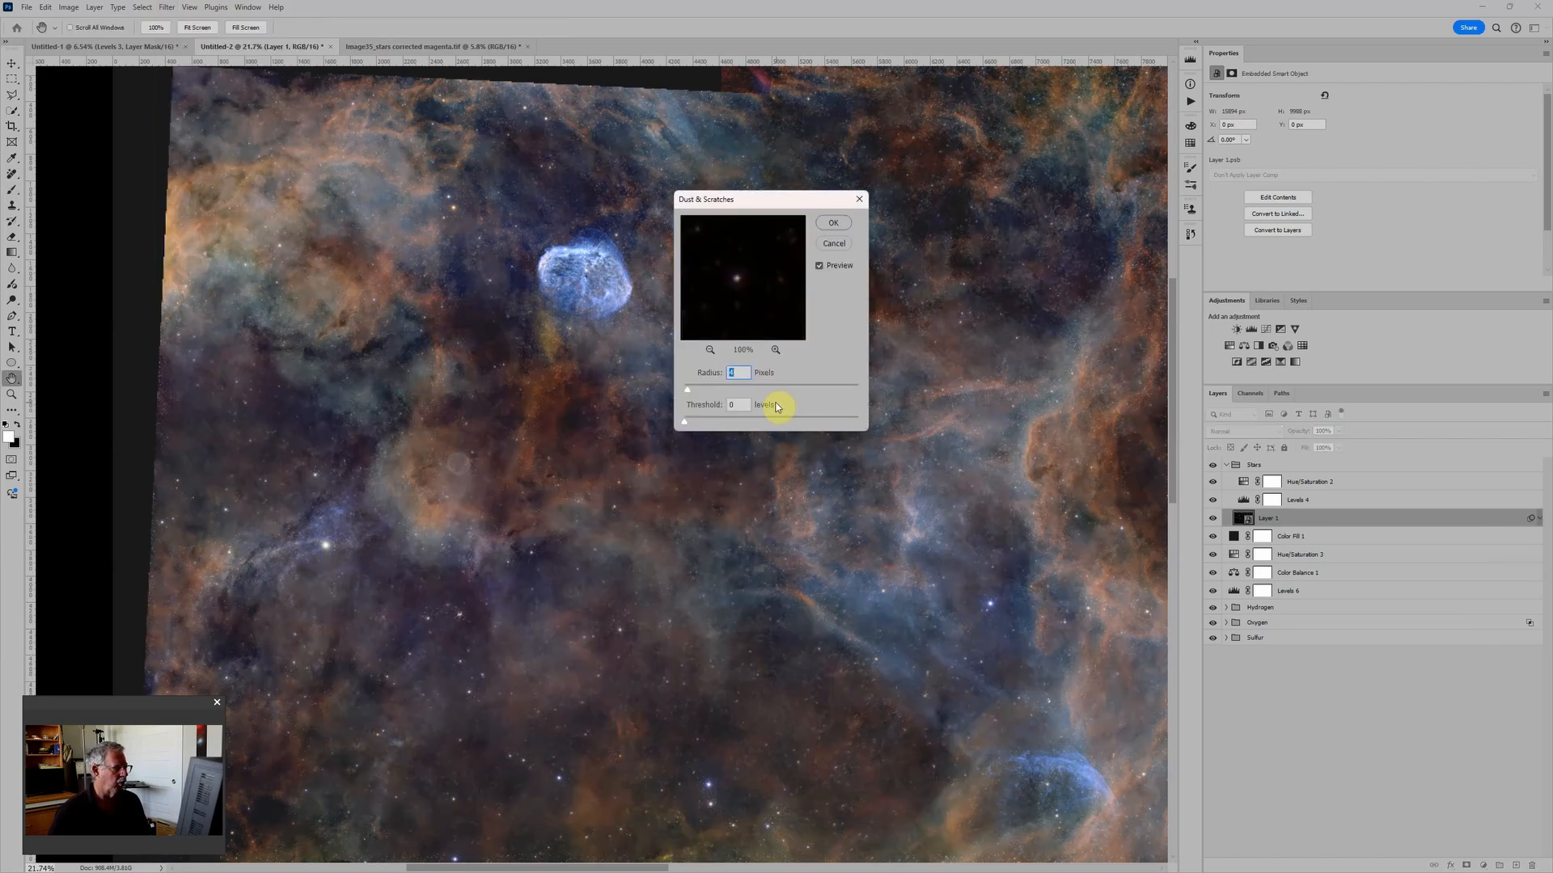
{"action": "type", "text": "5"}
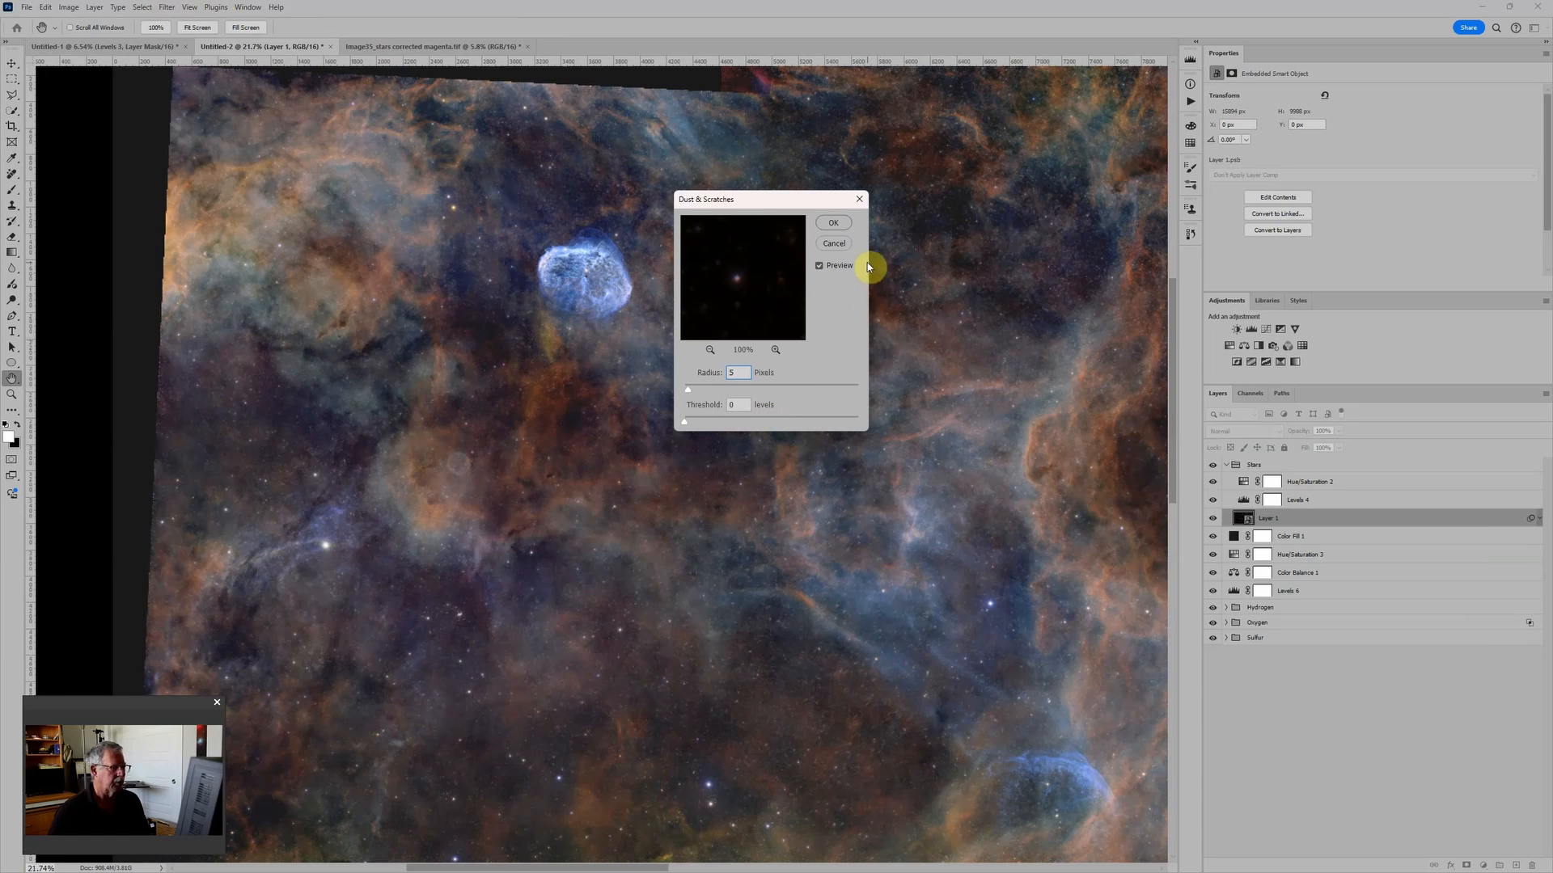
{"action": "left_click", "coordinate": [833, 224]}
{"action": "key", "text": "b"}
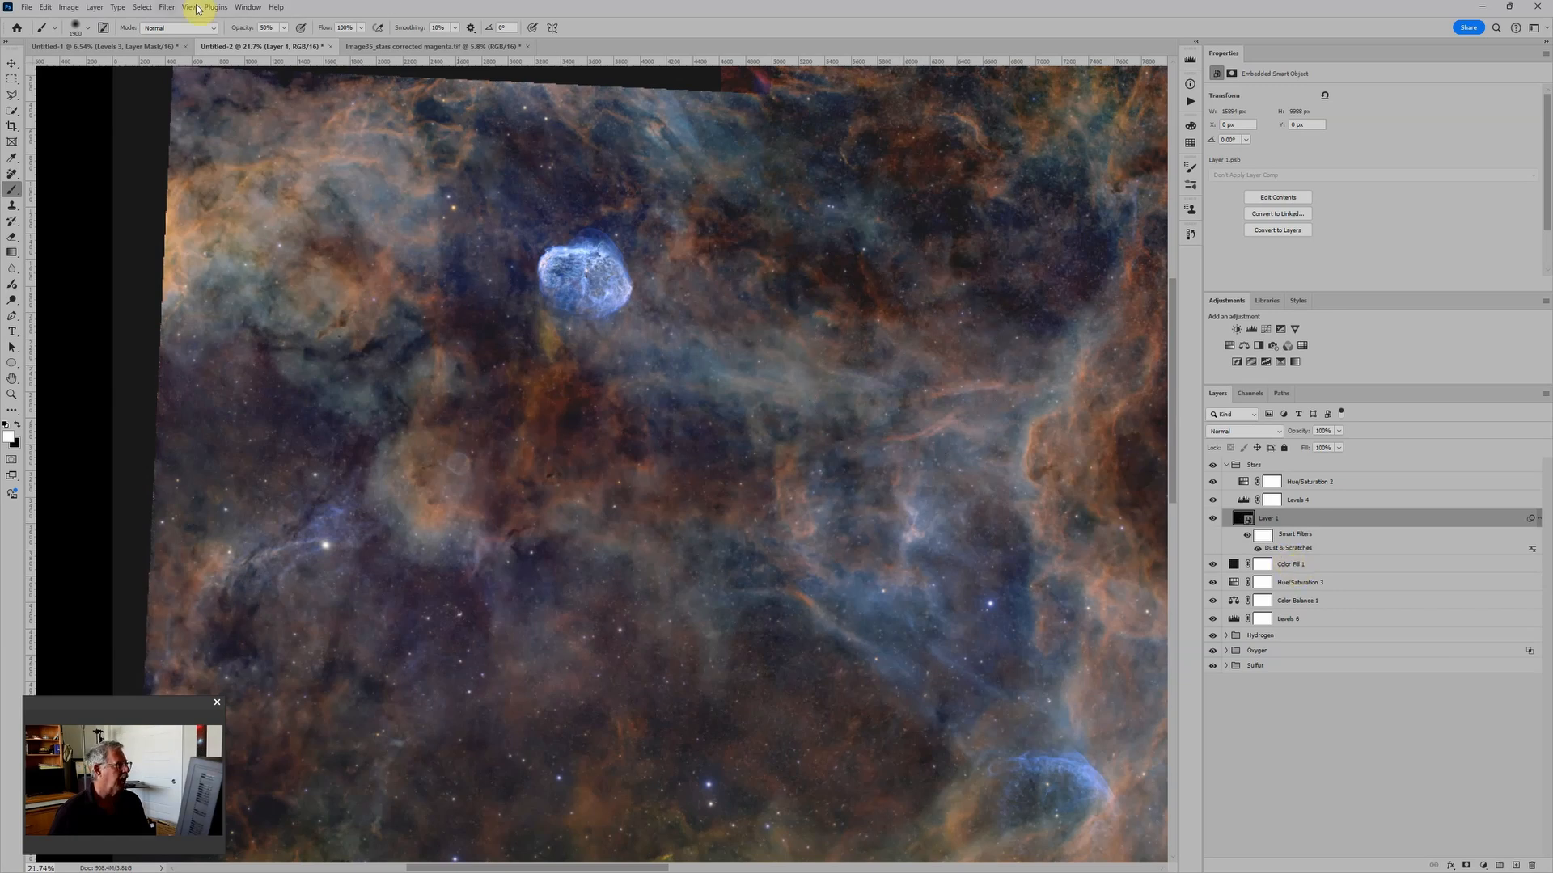
Apply Smart Sharpen to the star layer with amount 362%, radius 2.4 px, noise reduction 57% and Gaussian Blur removal
{"action": "left_click", "coordinate": [142, 8]}
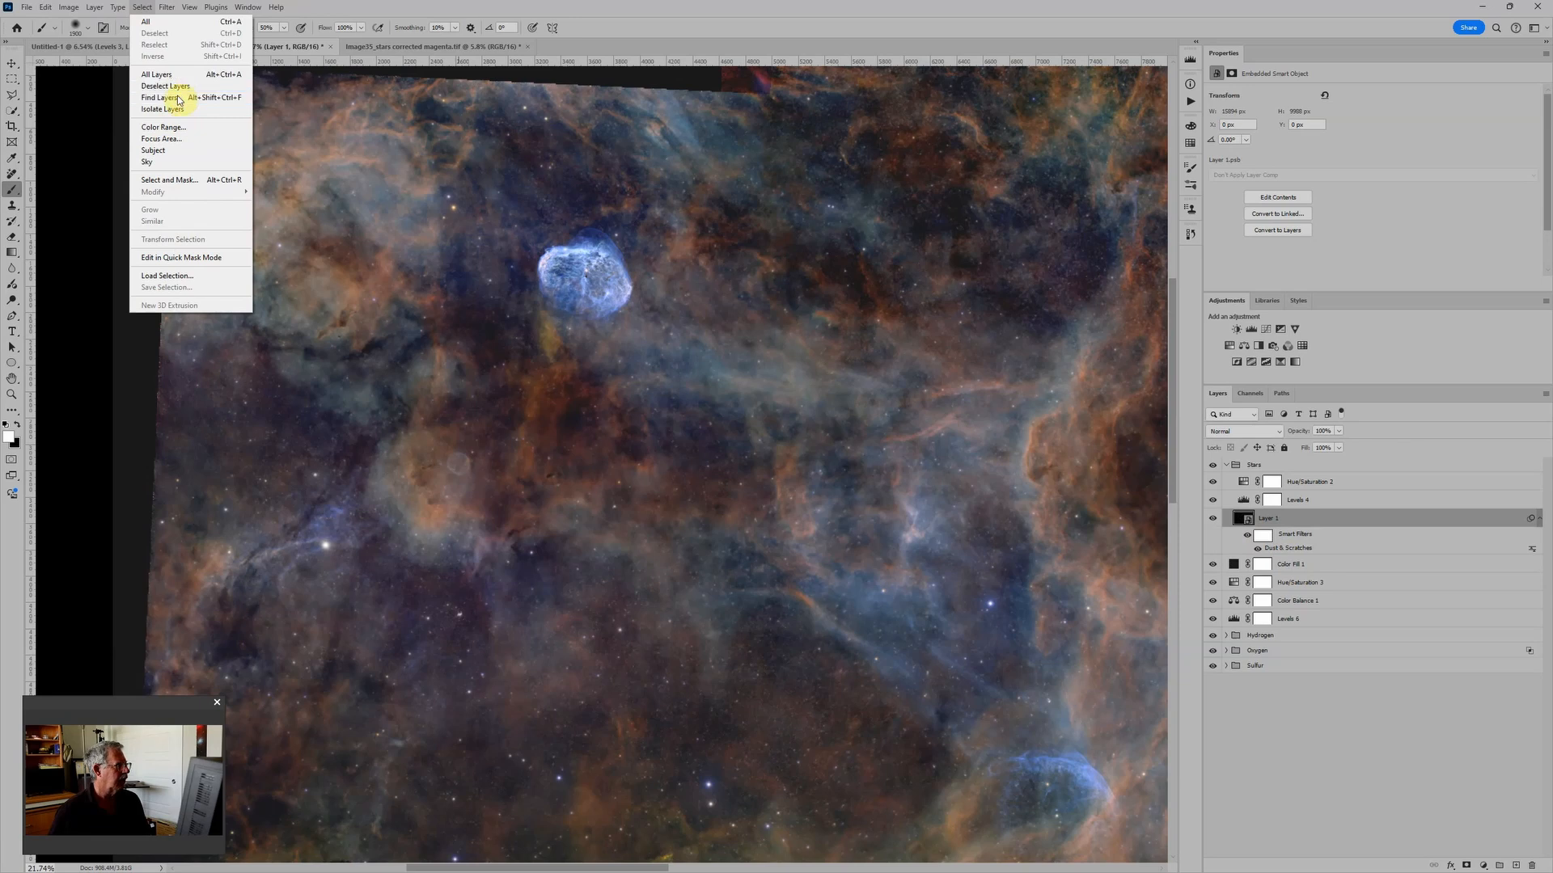
{"action": "mouse_move", "coordinate": [167, 7]}
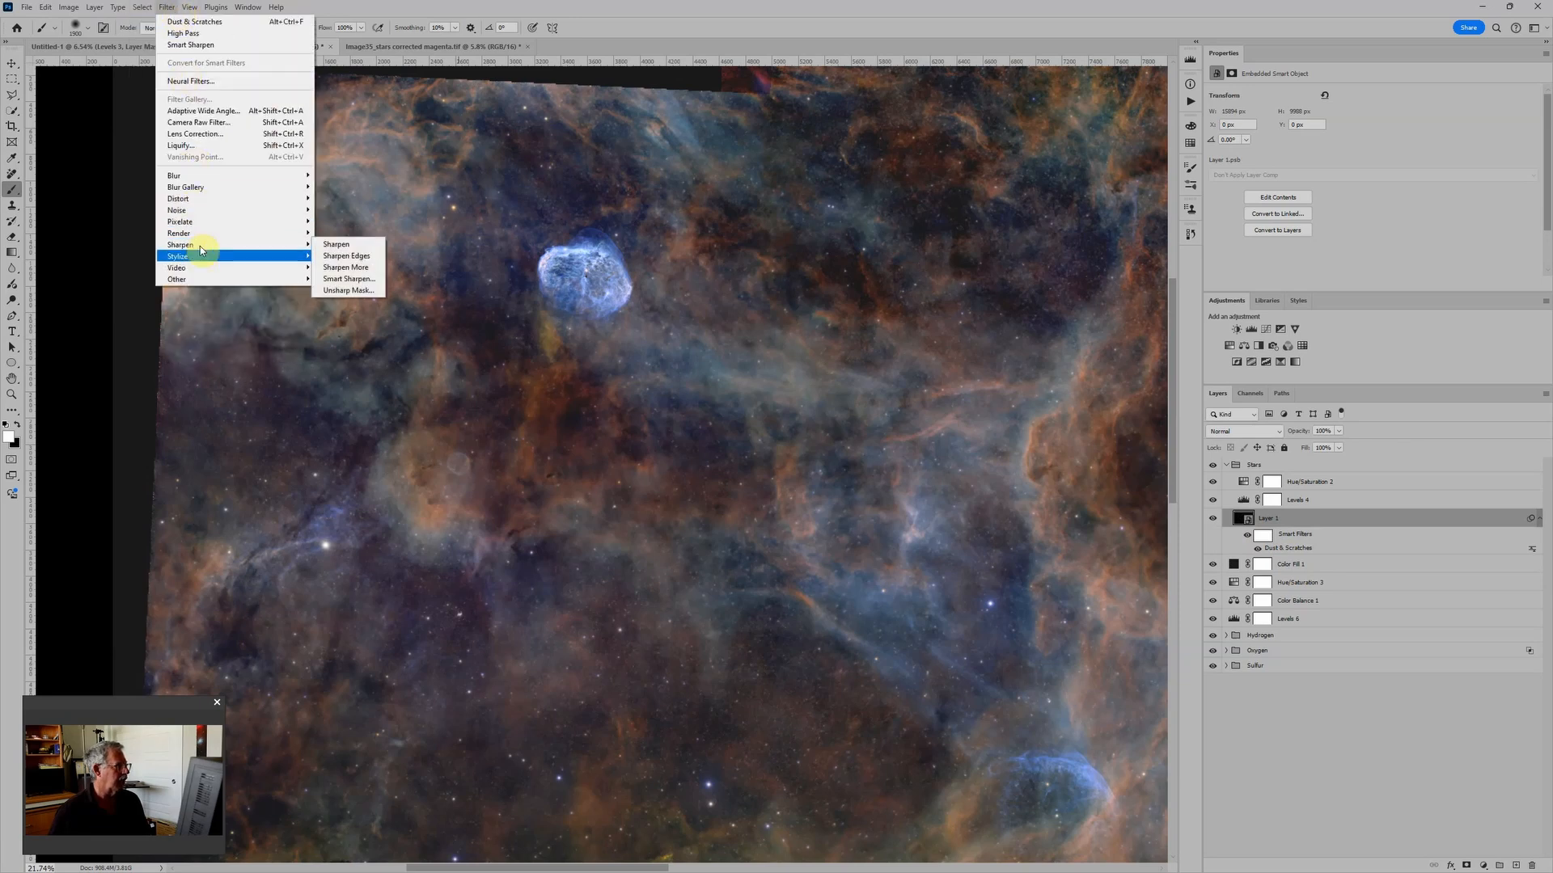
{"action": "left_click", "coordinate": [335, 280]}
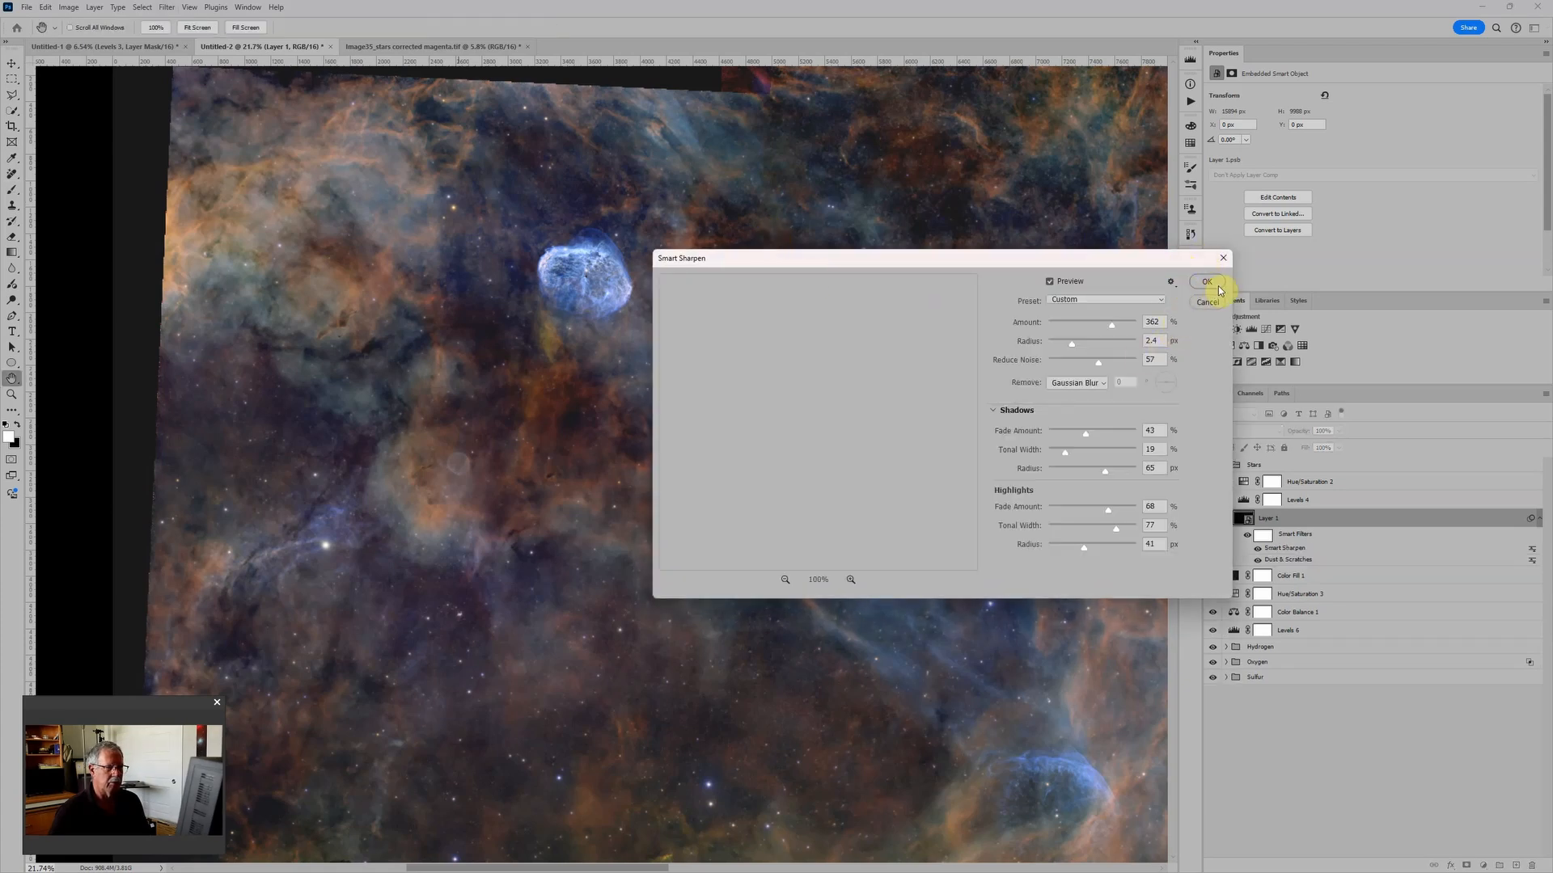
{"action": "left_click", "coordinate": [1216, 283]}
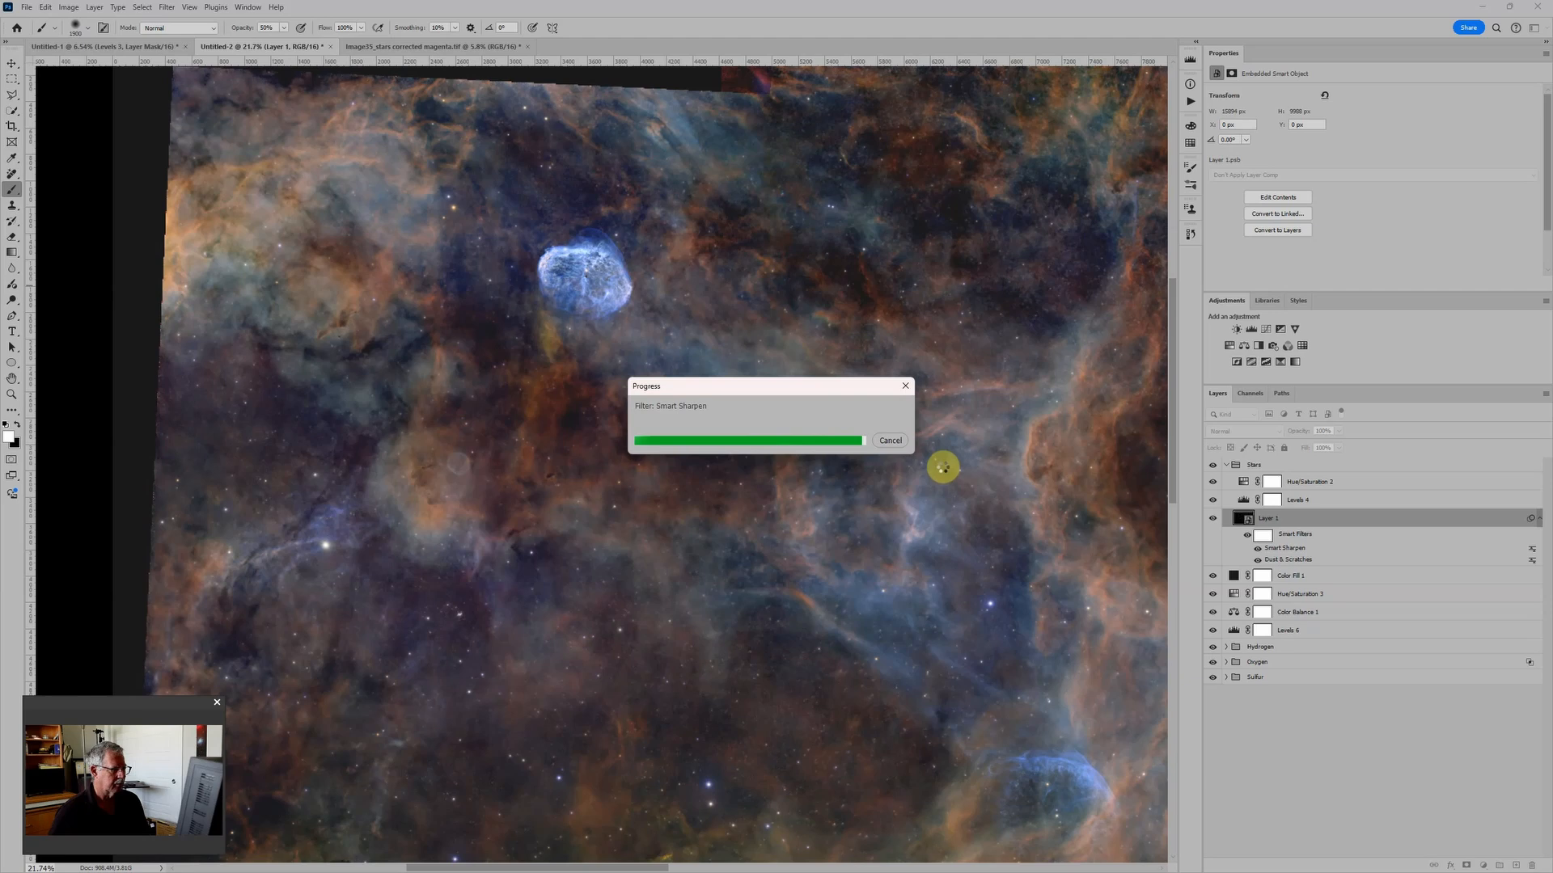
Lower the colorize hue of the Hydrogen group's Hue/Saturation adjustment to about 76
{"action": "scroll", "coordinate": [938, 459], "scroll_direction": "down", "scroll_amount": 3}
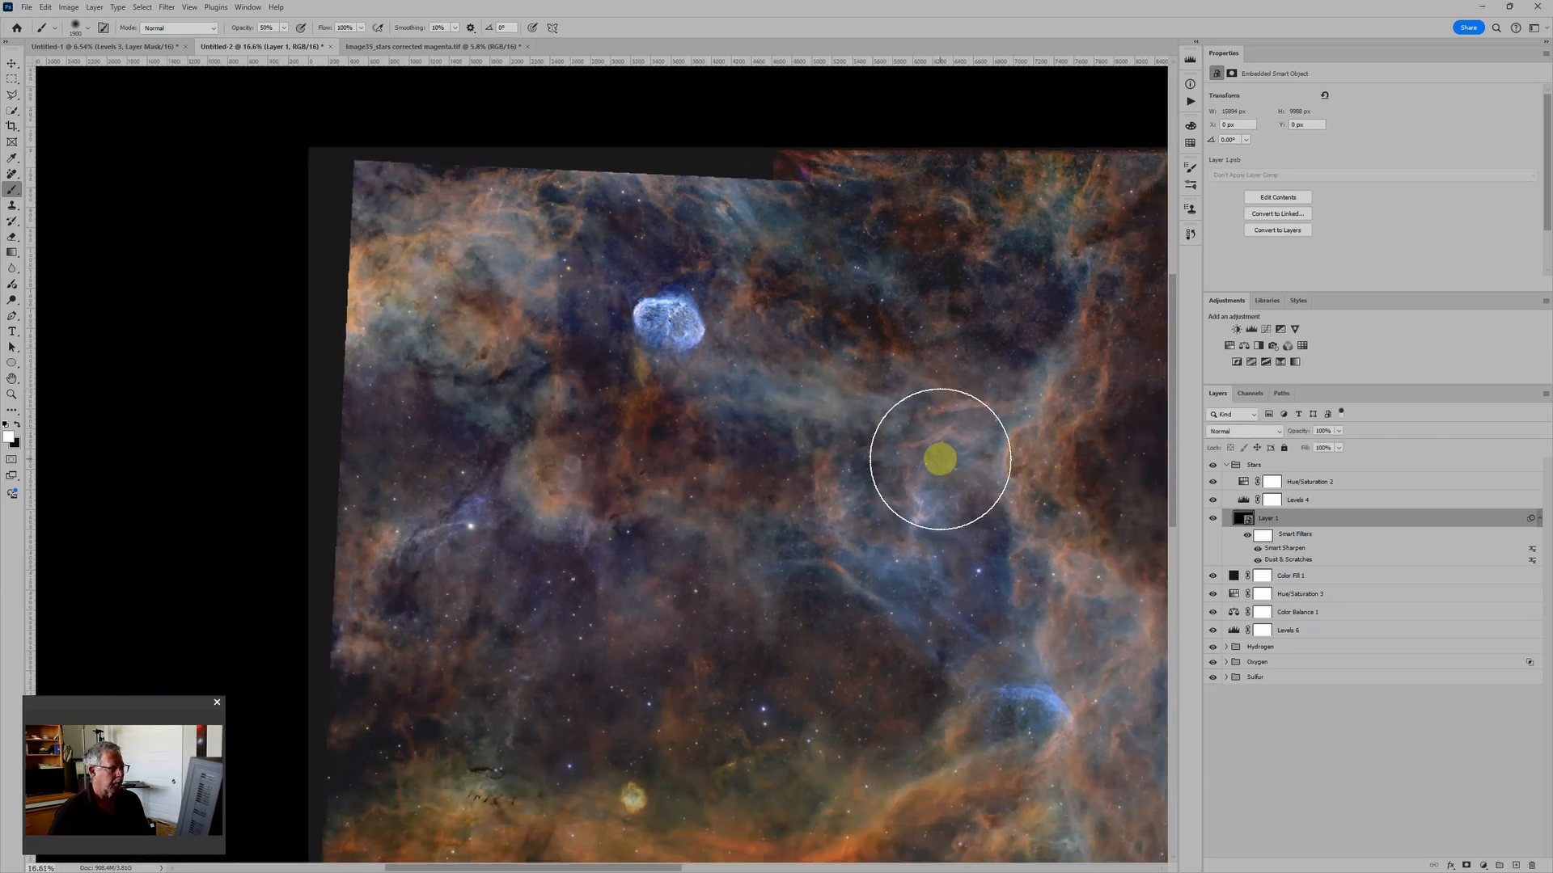
{"action": "scroll", "coordinate": [937, 456], "scroll_direction": "down", "scroll_amount": 2}
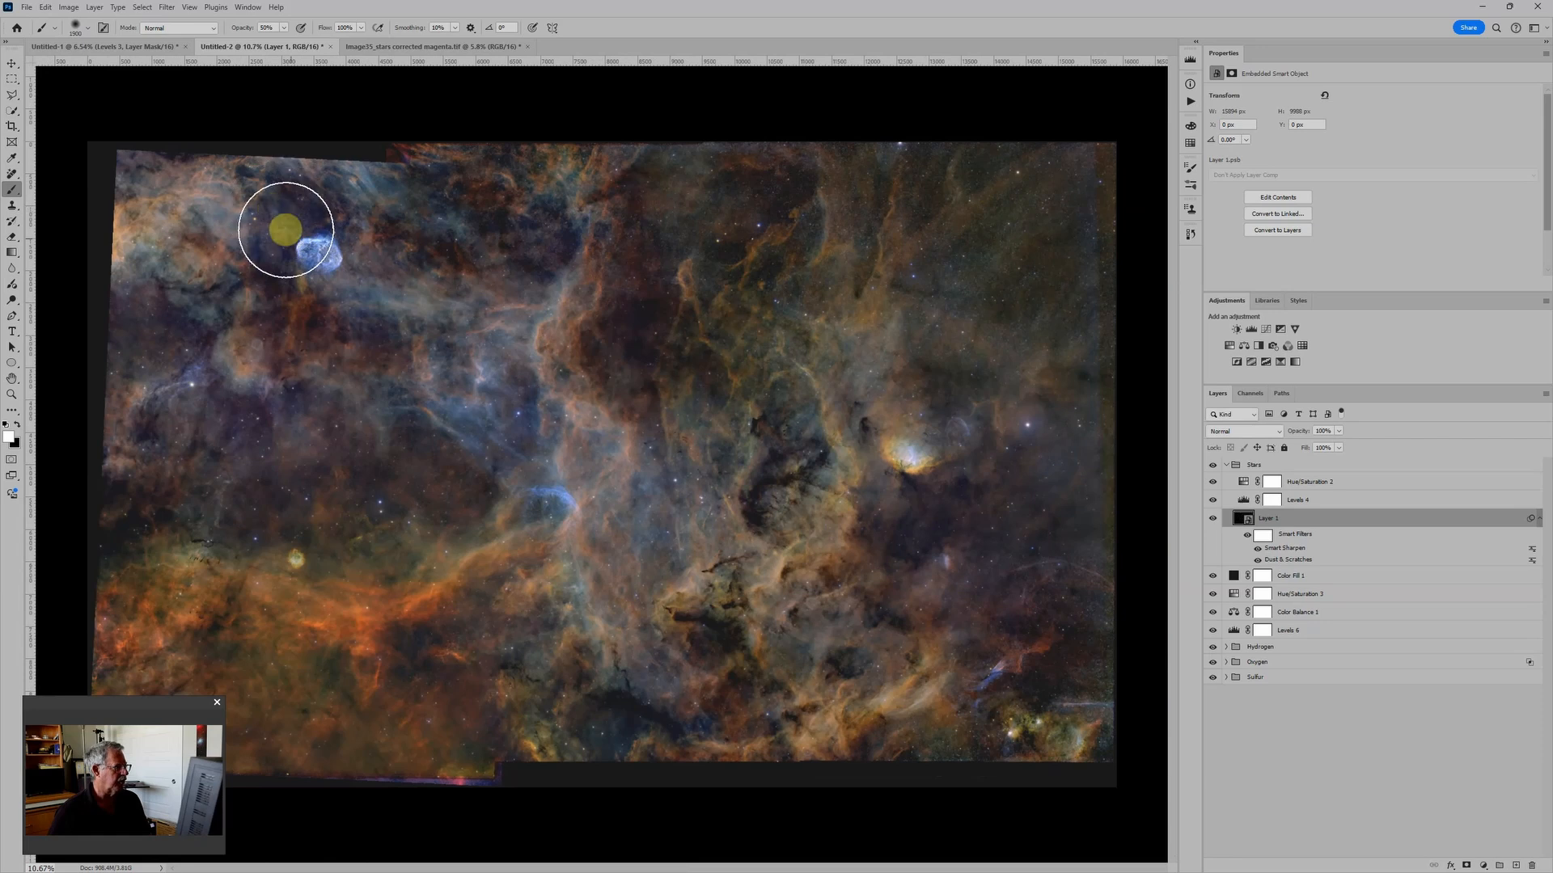
{"action": "scroll", "coordinate": [297, 250], "scroll_direction": "up", "scroll_amount": 1}
{"action": "scroll", "coordinate": [299, 252], "scroll_direction": "down", "scroll_amount": 1}
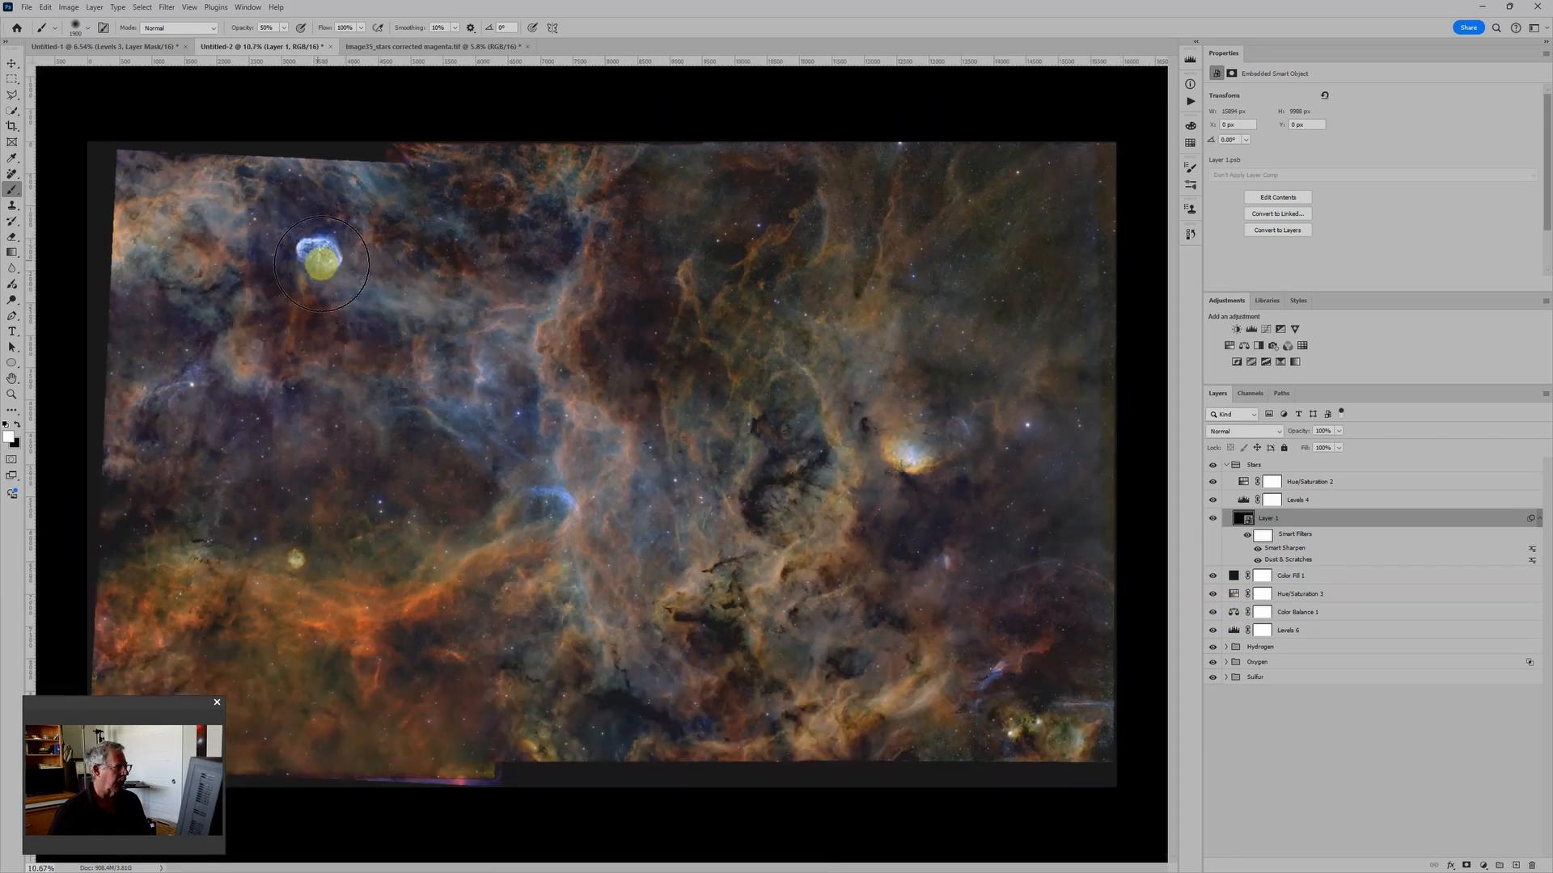
{"action": "scroll", "coordinate": [321, 263], "scroll_direction": "up", "scroll_amount": 1}
{"action": "scroll", "coordinate": [321, 263], "scroll_direction": "down", "scroll_amount": 1}
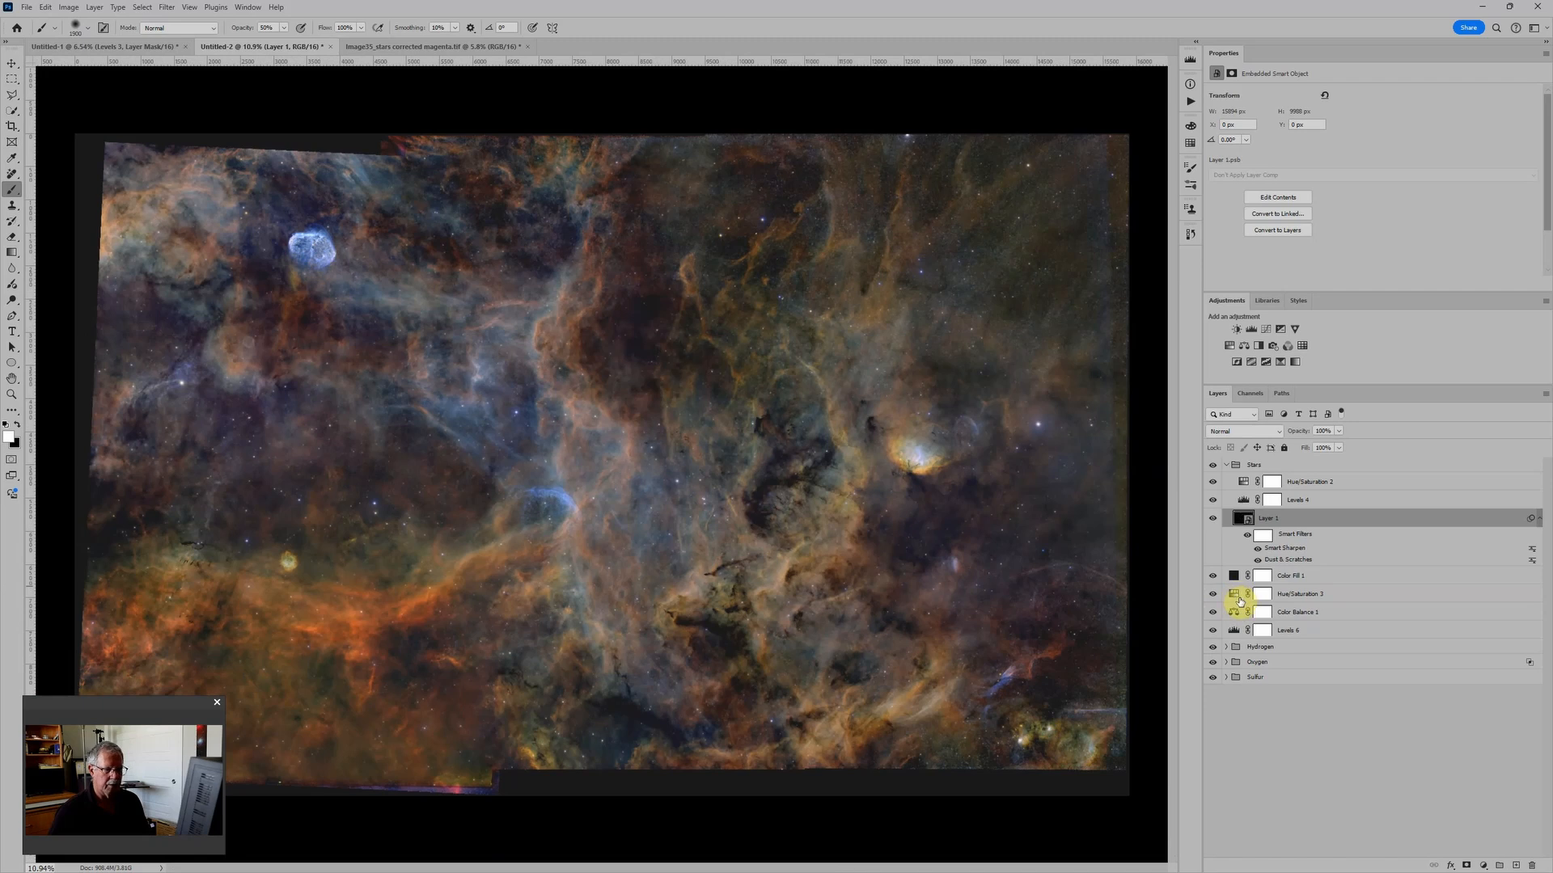
{"action": "left_click", "coordinate": [1226, 647]}
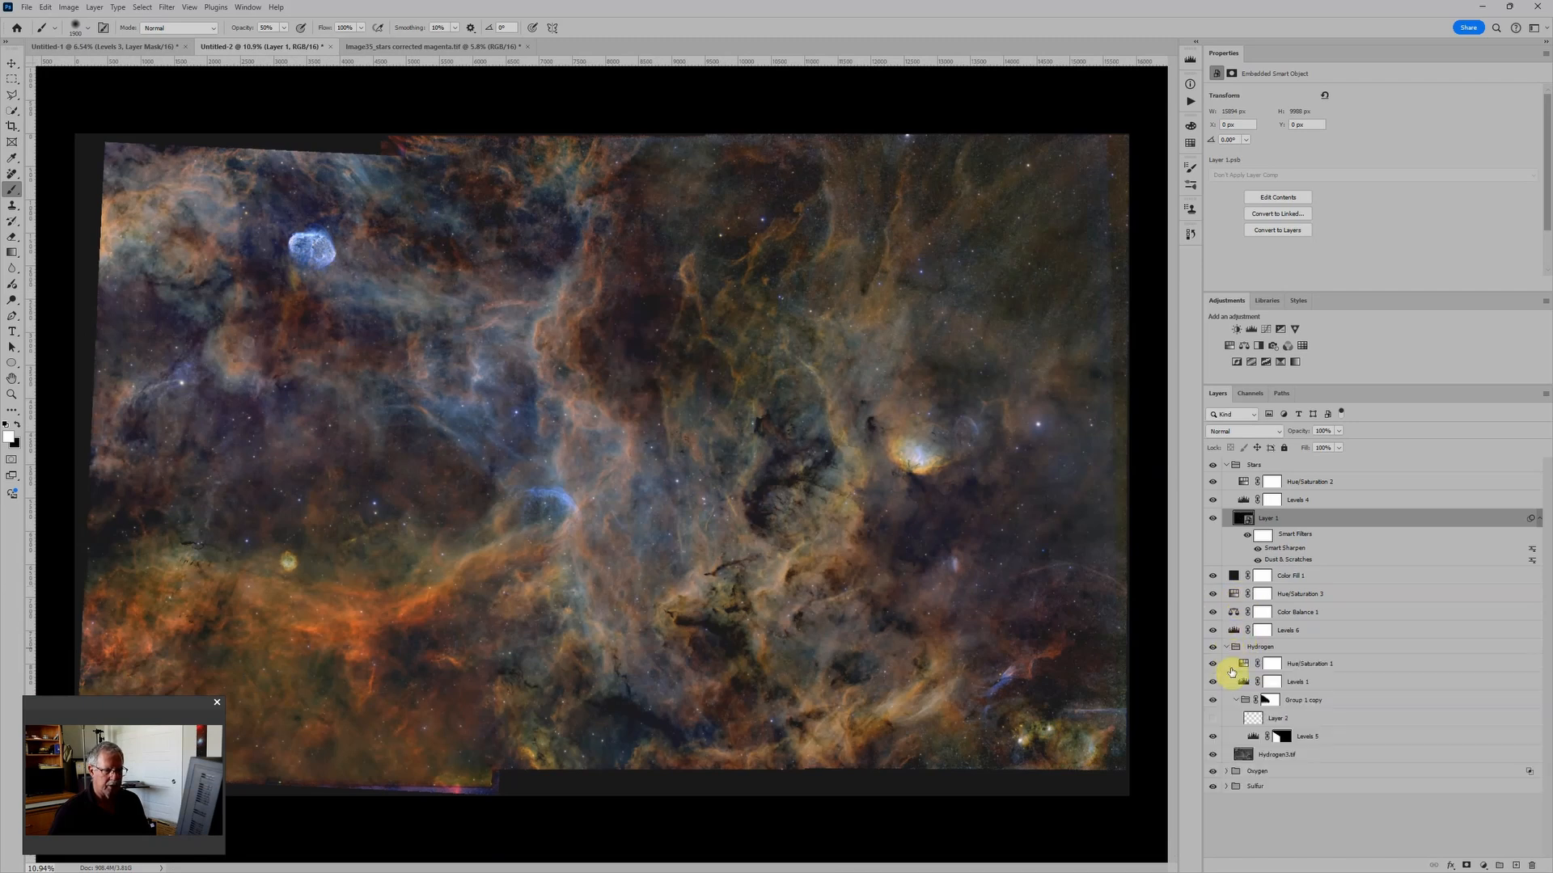
{"action": "left_click", "coordinate": [1244, 664]}
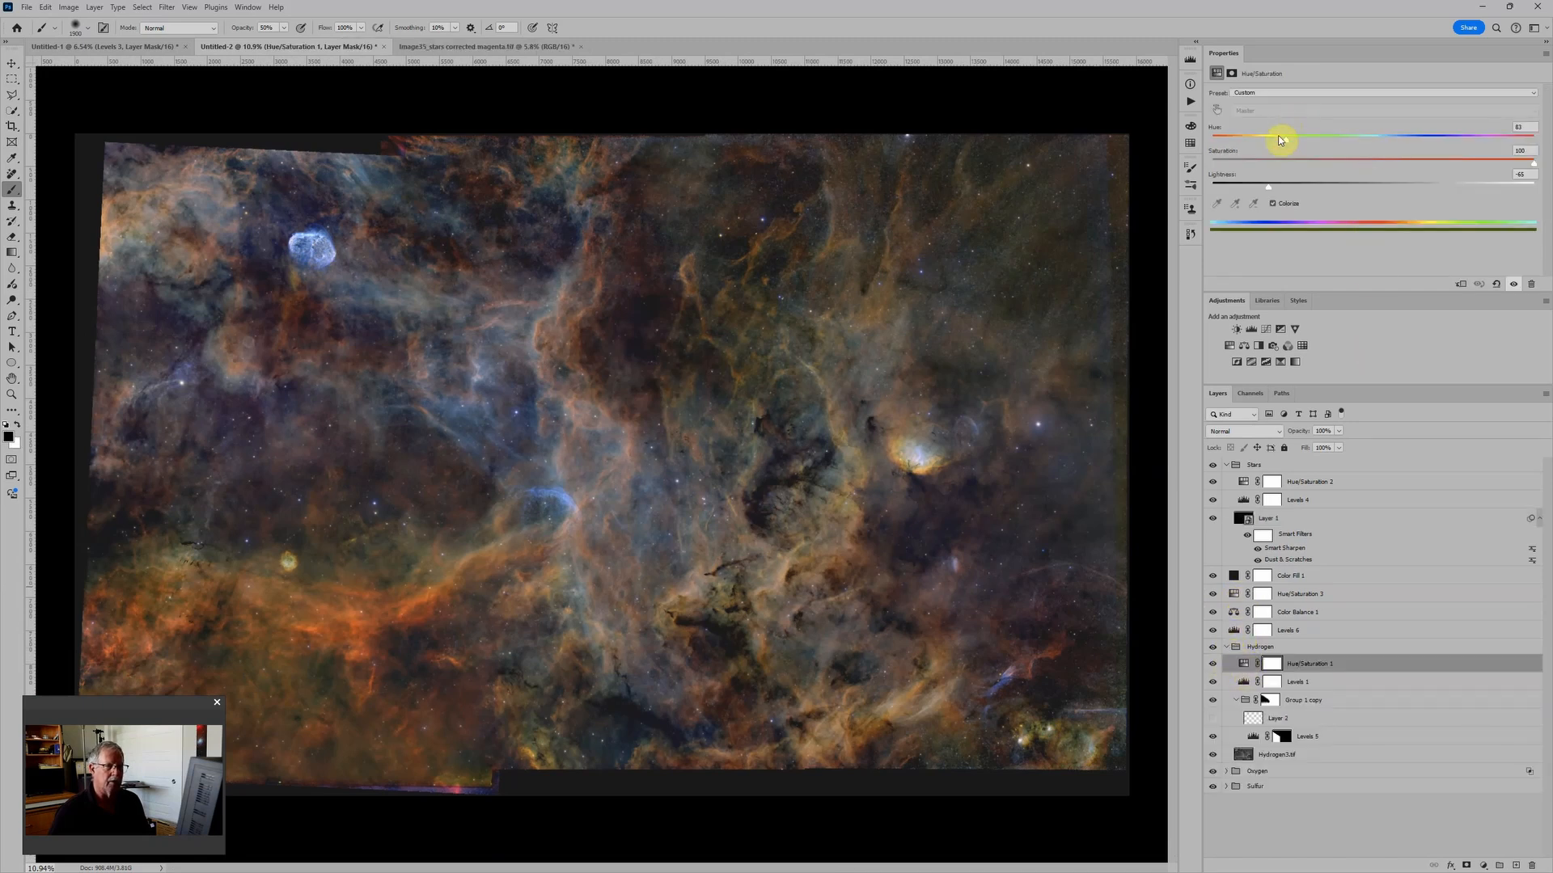
{"action": "left_click_drag", "start_coordinate": [1285, 139], "coordinate": [1274, 144]}
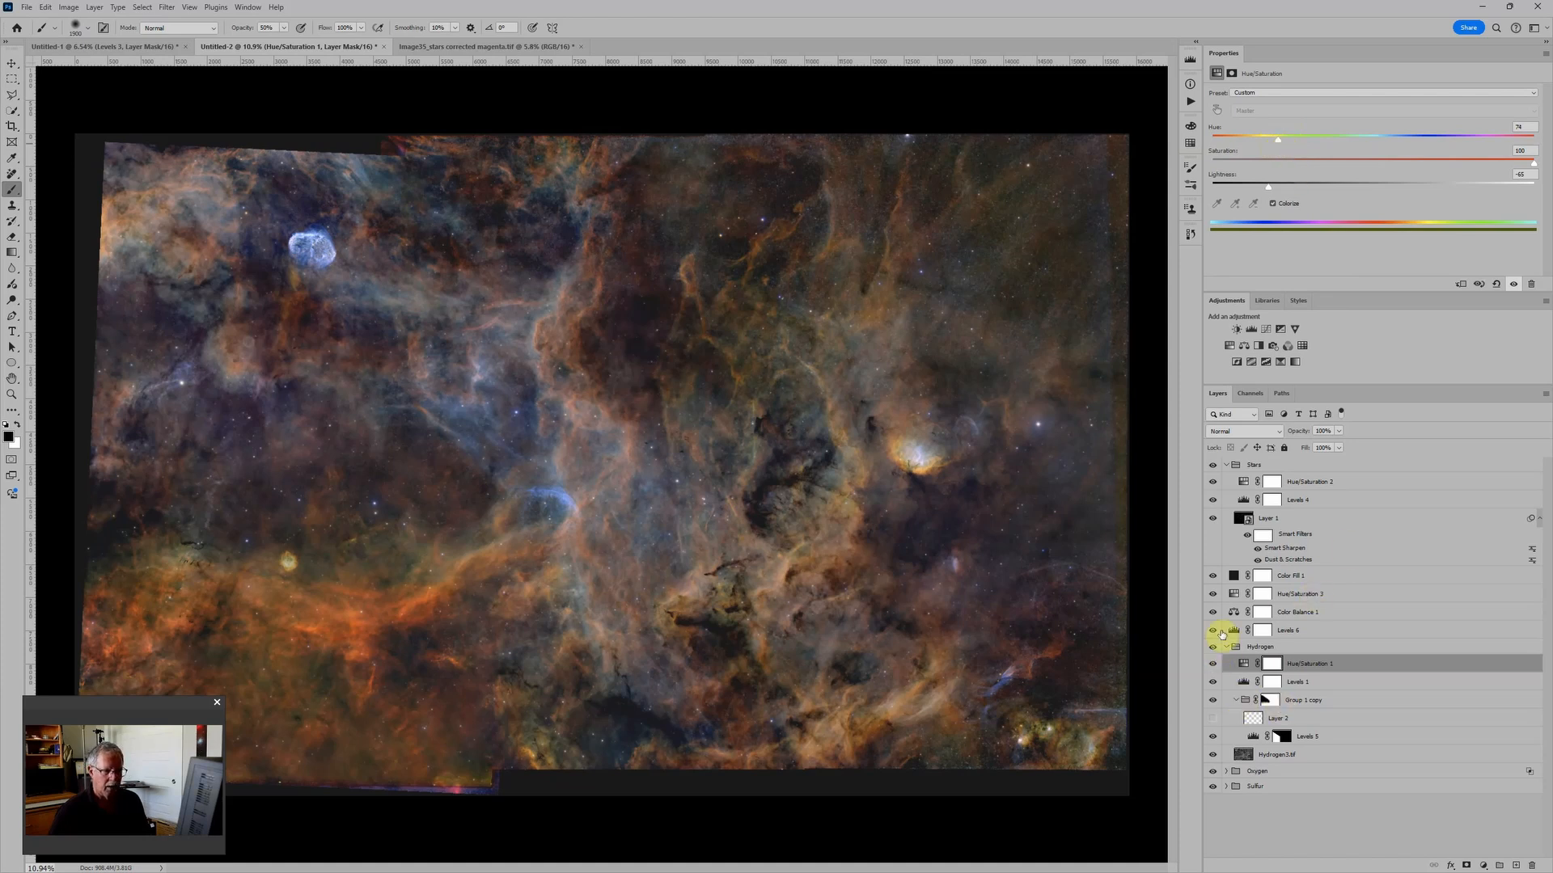
Check the recoloured nebula up close and as a whole, and open the masked Levels 5 adjustment in the Sulfur group
{"action": "scroll", "coordinate": [311, 268], "scroll_direction": "up", "scroll_amount": 1}
{"action": "scroll", "coordinate": [312, 268], "scroll_direction": "up", "scroll_amount": 4}
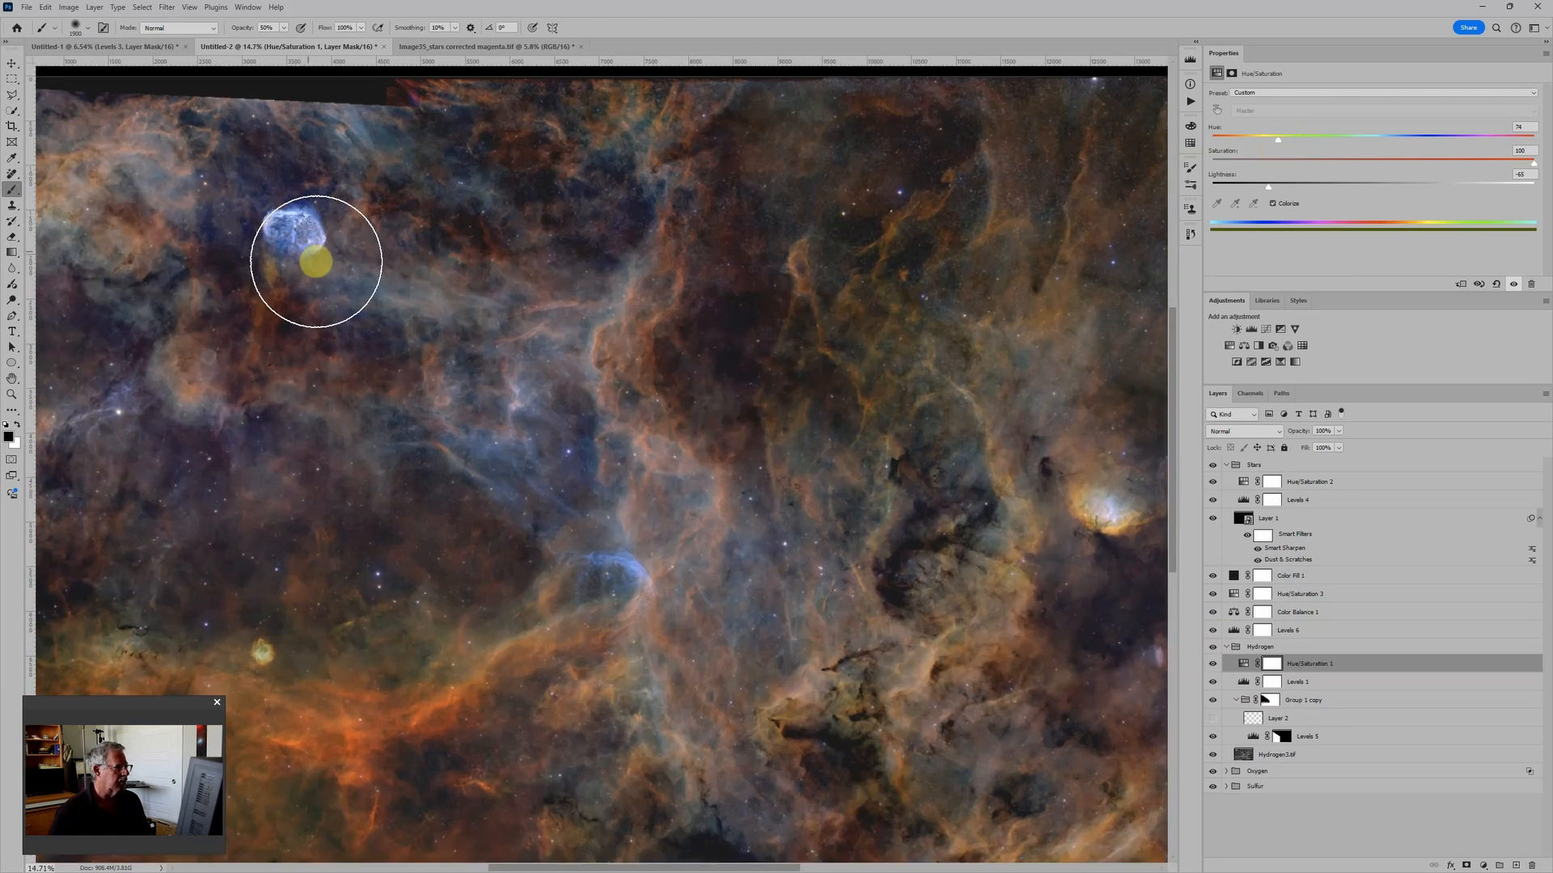
{"action": "scroll", "coordinate": [302, 244], "scroll_direction": "up", "scroll_amount": 3}
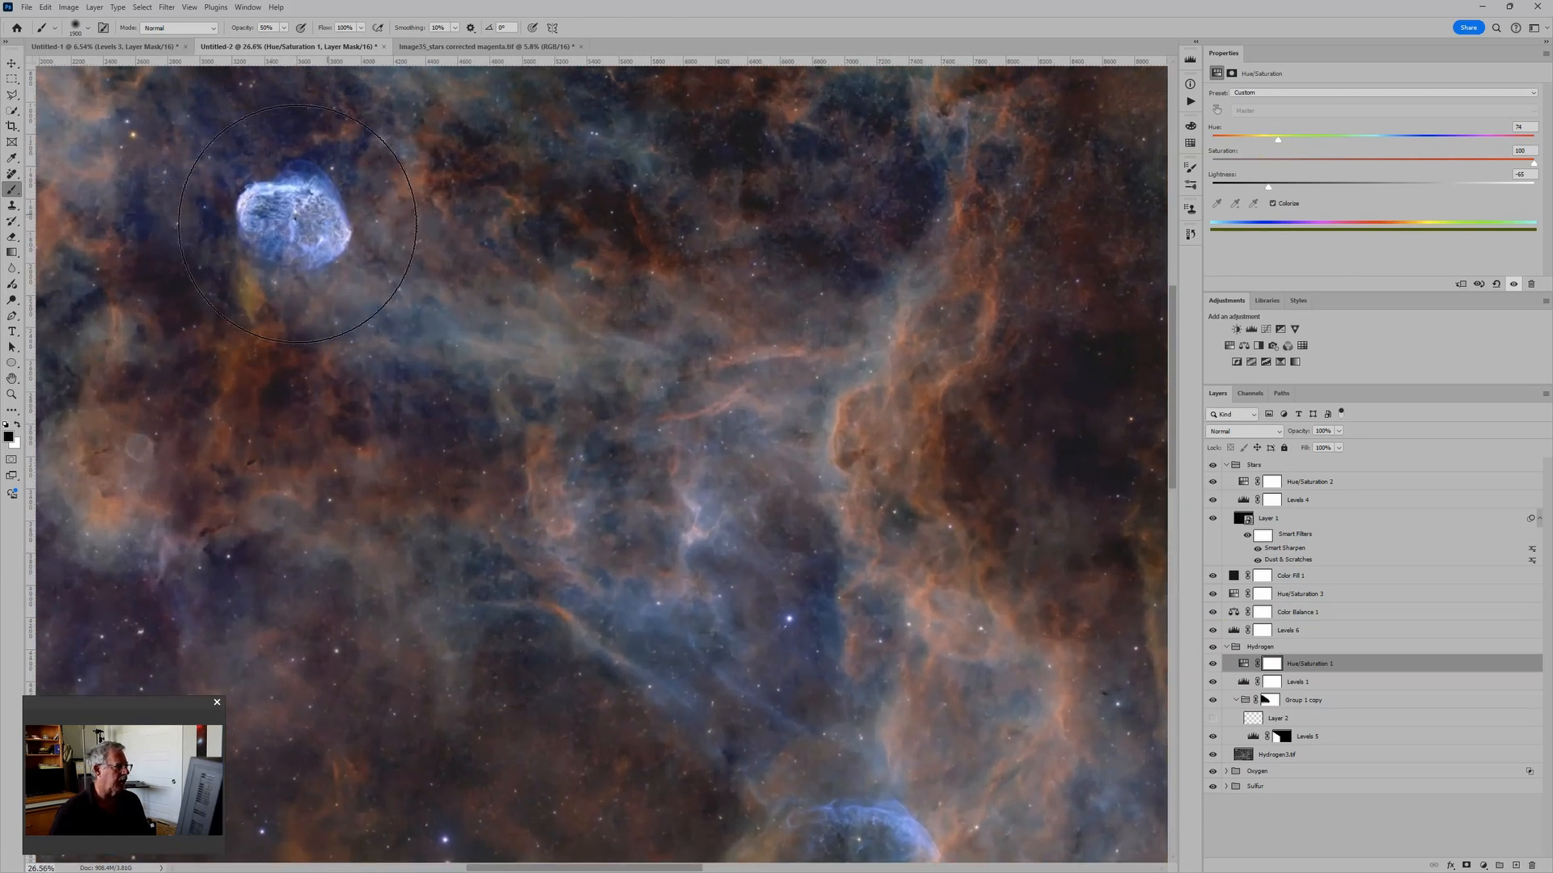
{"action": "scroll", "coordinate": [321, 267], "scroll_direction": "down", "scroll_amount": 1}
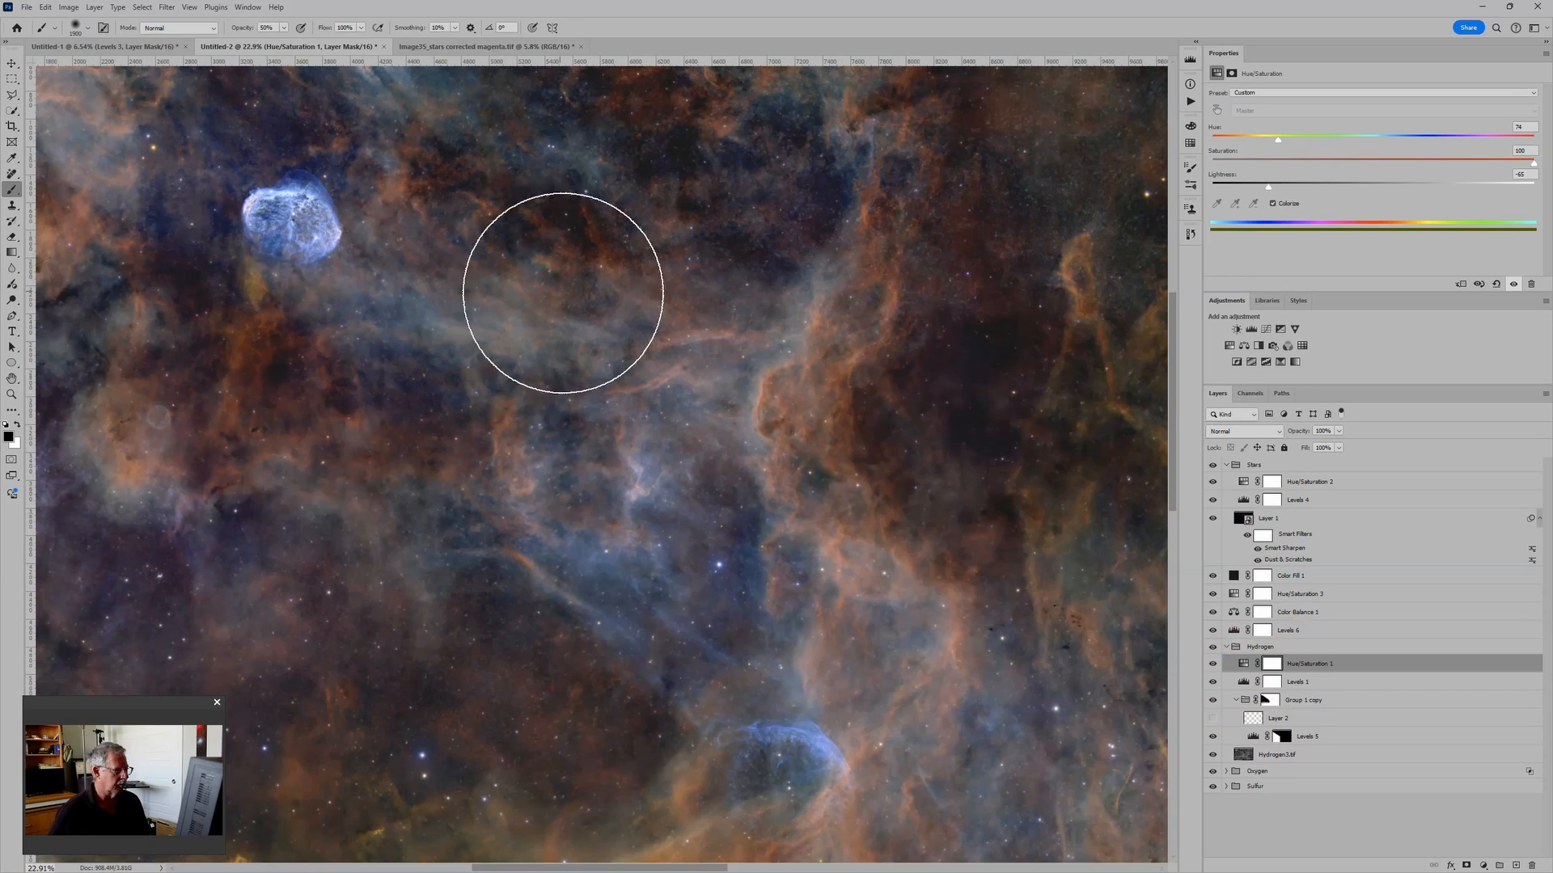
{"action": "scroll", "coordinate": [599, 312], "scroll_direction": "down", "scroll_amount": 1}
{"action": "scroll", "coordinate": [617, 284], "scroll_direction": "down", "scroll_amount": 3}
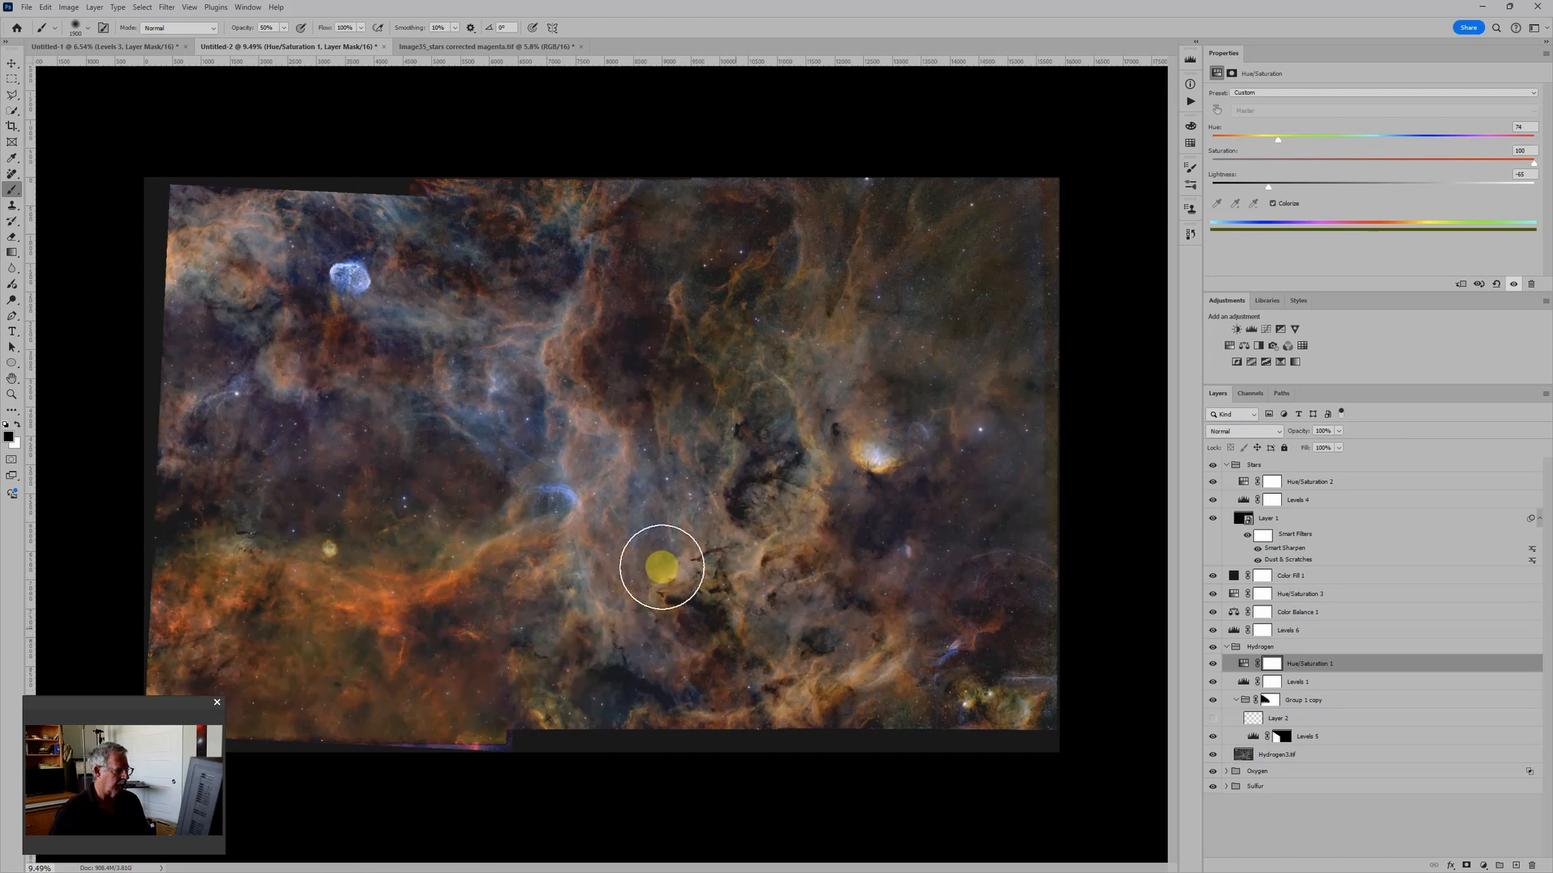
{"action": "left_click", "coordinate": [1226, 786]}
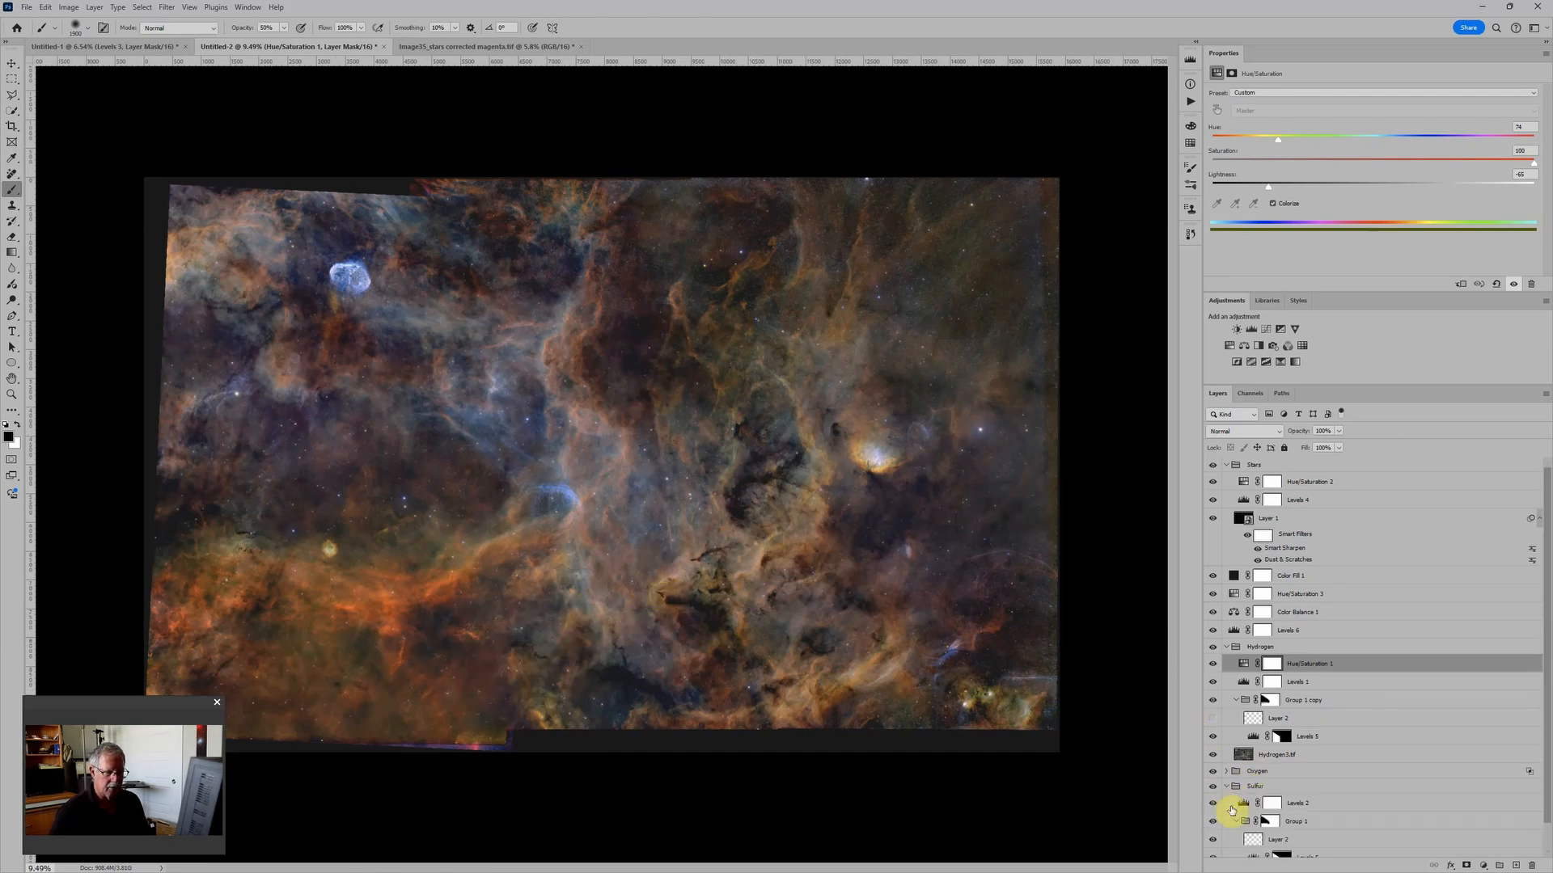
{"action": "scroll", "coordinate": [1316, 794], "scroll_direction": "down", "scroll_amount": 1}
{"action": "scroll", "coordinate": [1317, 794], "scroll_direction": "down", "scroll_amount": 1}
{"action": "left_click", "coordinate": [1255, 833]}
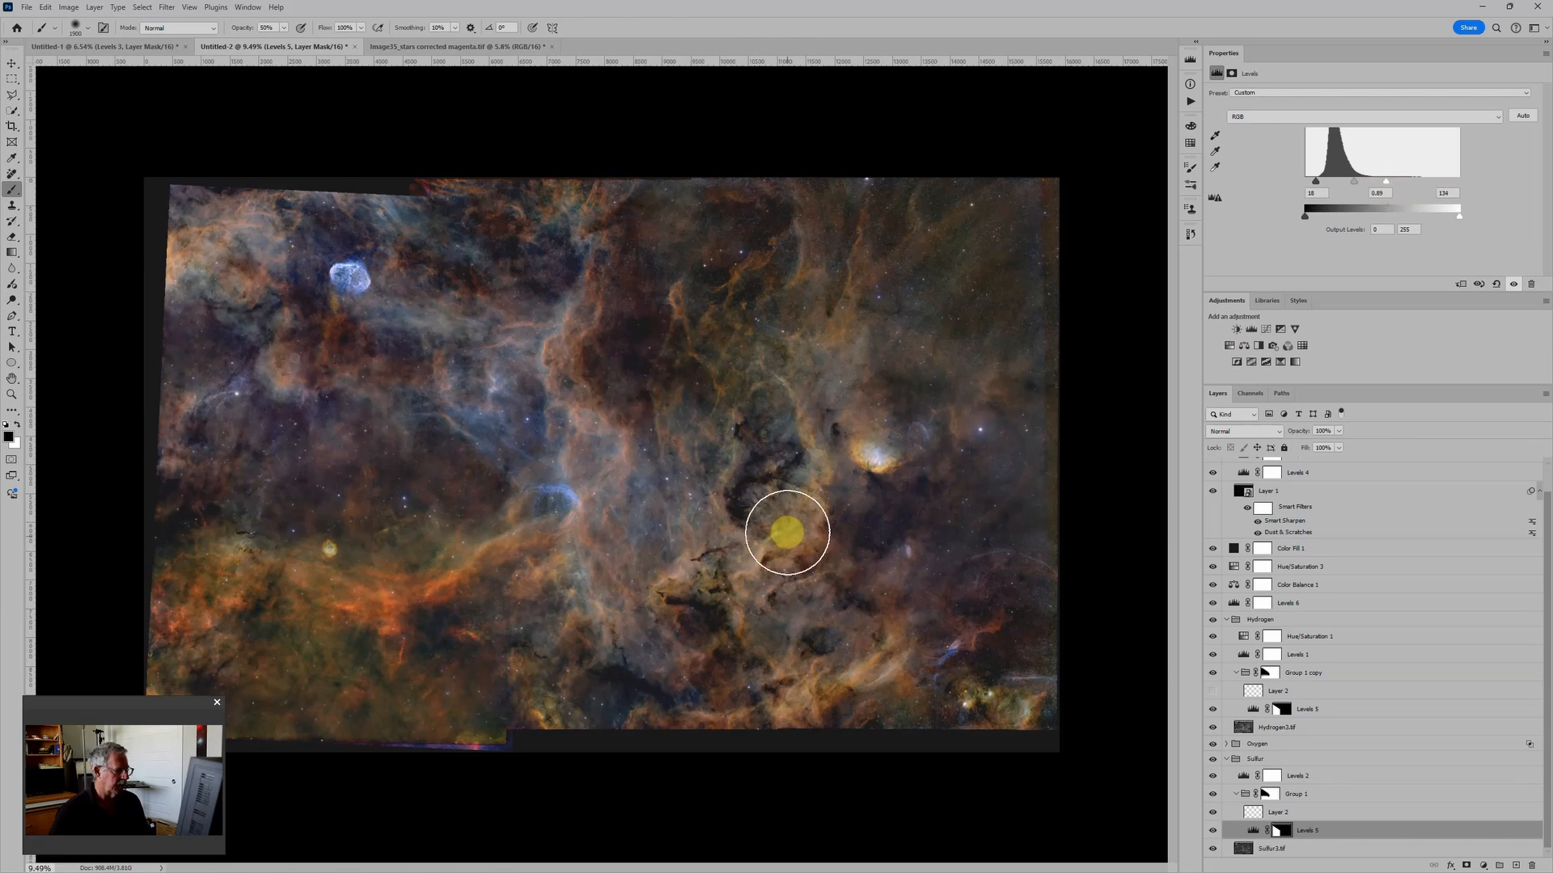
Set the white input level of the Hydrogen group's masked Levels 5 adjustment to 177
{"action": "scroll", "coordinate": [765, 489], "scroll_direction": "down", "scroll_amount": 5}
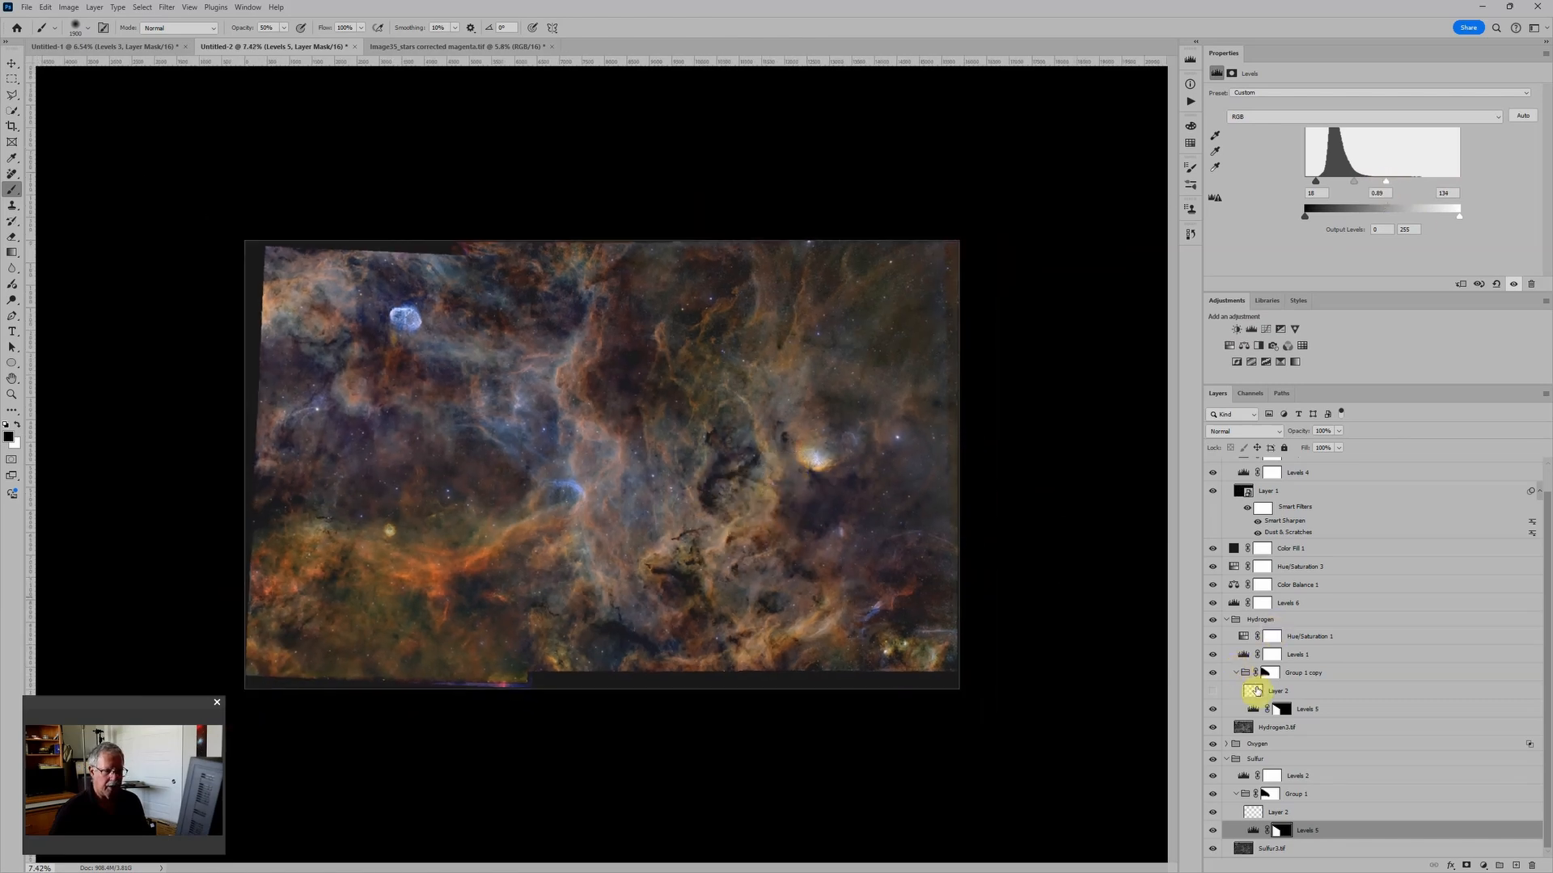
{"action": "left_click", "coordinate": [1252, 710]}
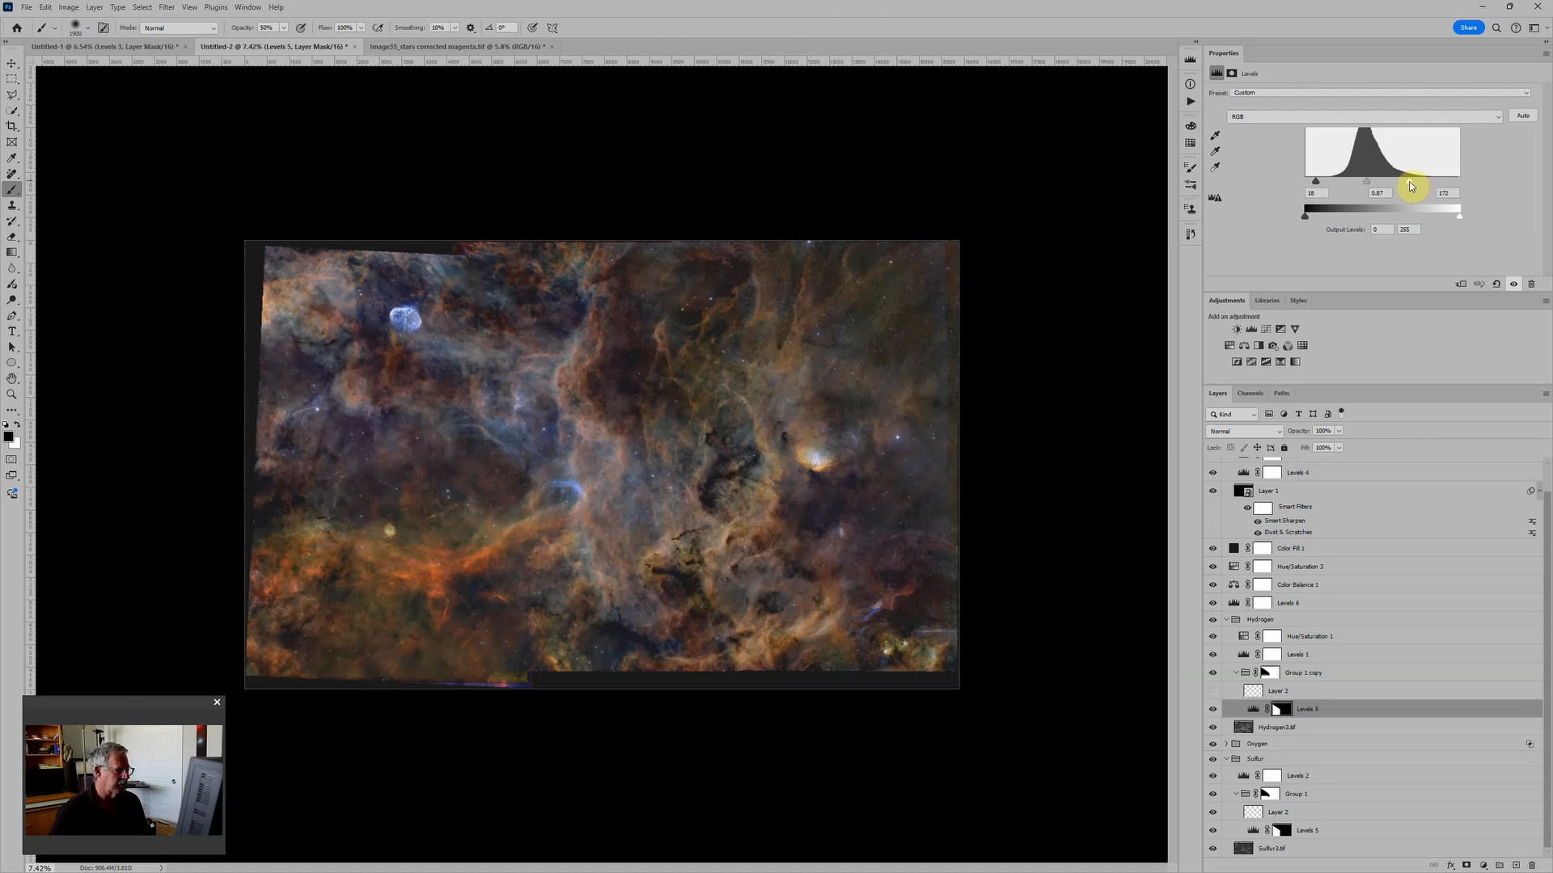
{"action": "scroll", "coordinate": [1030, 401], "scroll_direction": "up", "scroll_amount": 1}
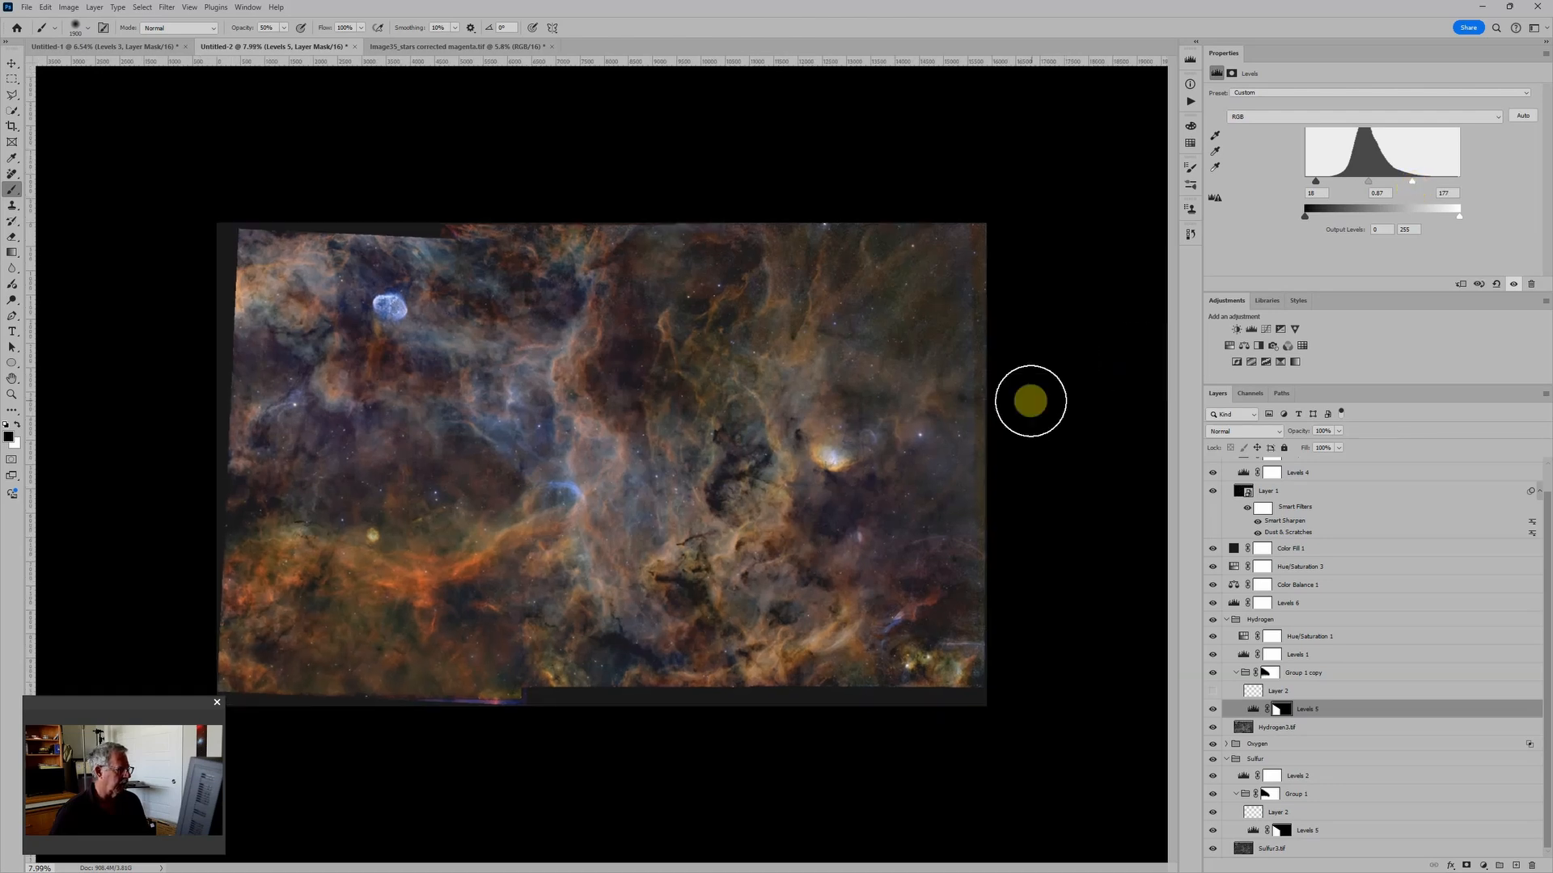
Examine the whole composite at different magnifications and open the Hue/Saturation 3 adjustment's settings
{"action": "scroll", "coordinate": [1031, 401], "scroll_direction": "up", "scroll_amount": 1}
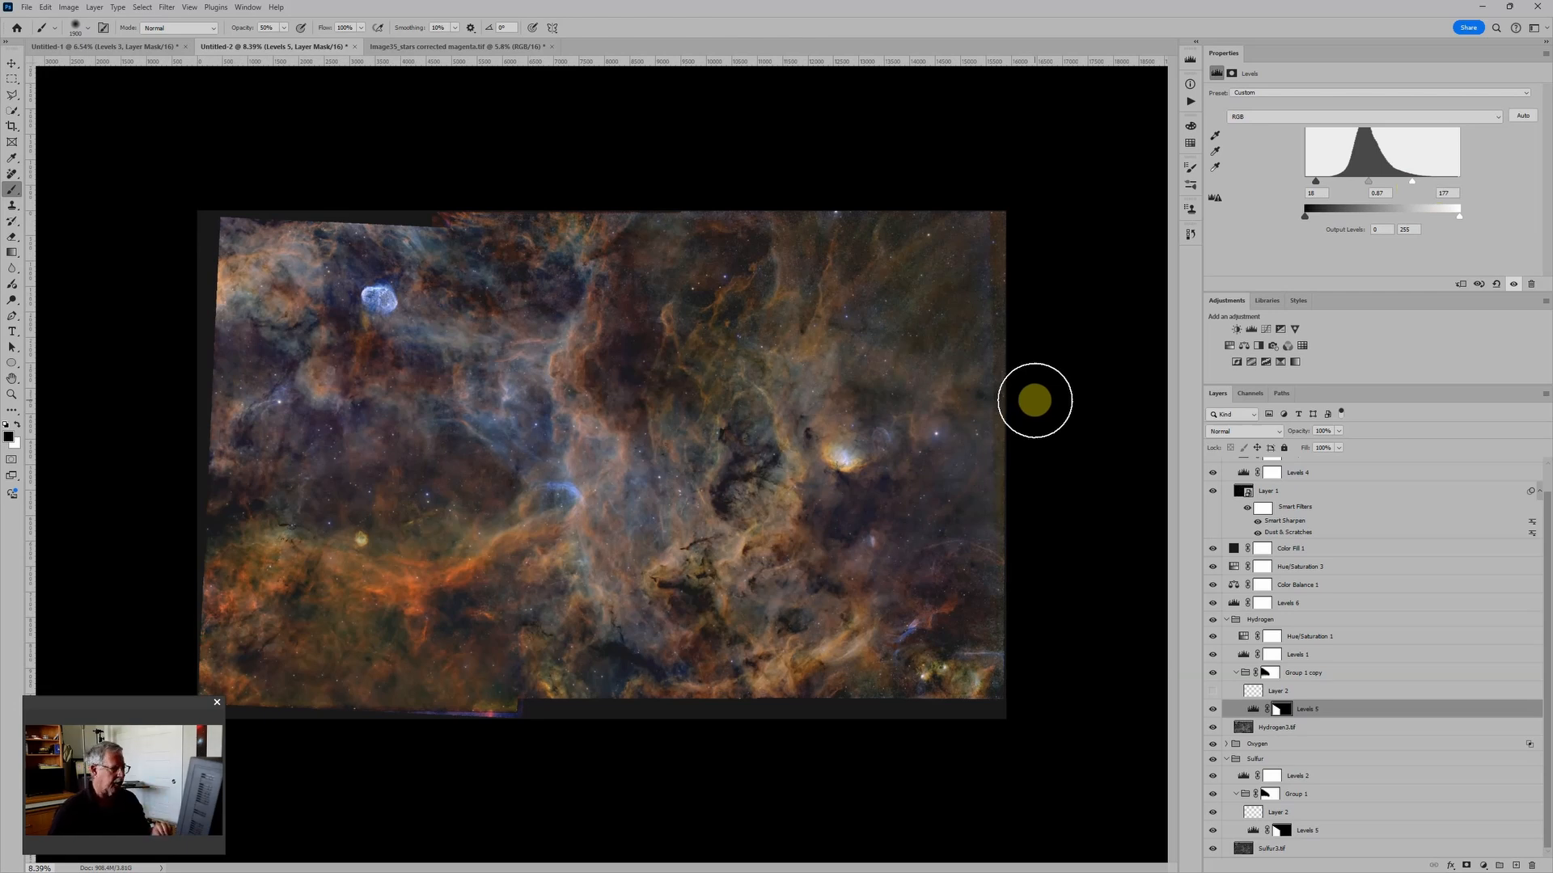
{"action": "scroll", "coordinate": [1034, 400], "scroll_direction": "down", "scroll_amount": 2}
{"action": "scroll", "coordinate": [1029, 434], "scroll_direction": "down", "scroll_amount": 1}
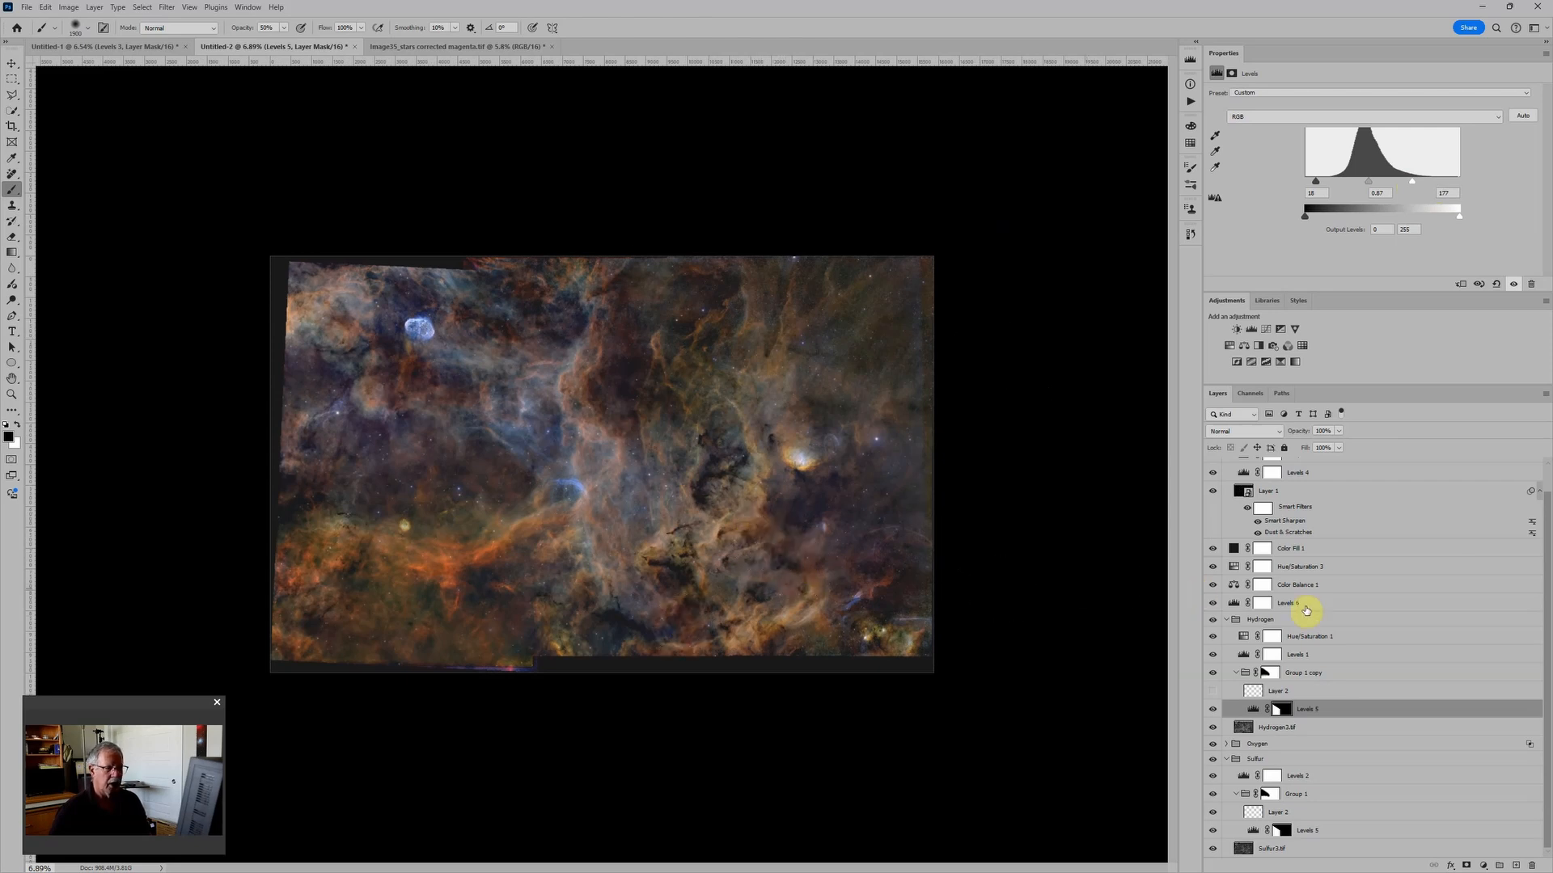
{"action": "scroll", "coordinate": [1302, 616], "scroll_direction": "up", "scroll_amount": 1}
{"action": "scroll", "coordinate": [1301, 616], "scroll_direction": "up", "scroll_amount": 1}
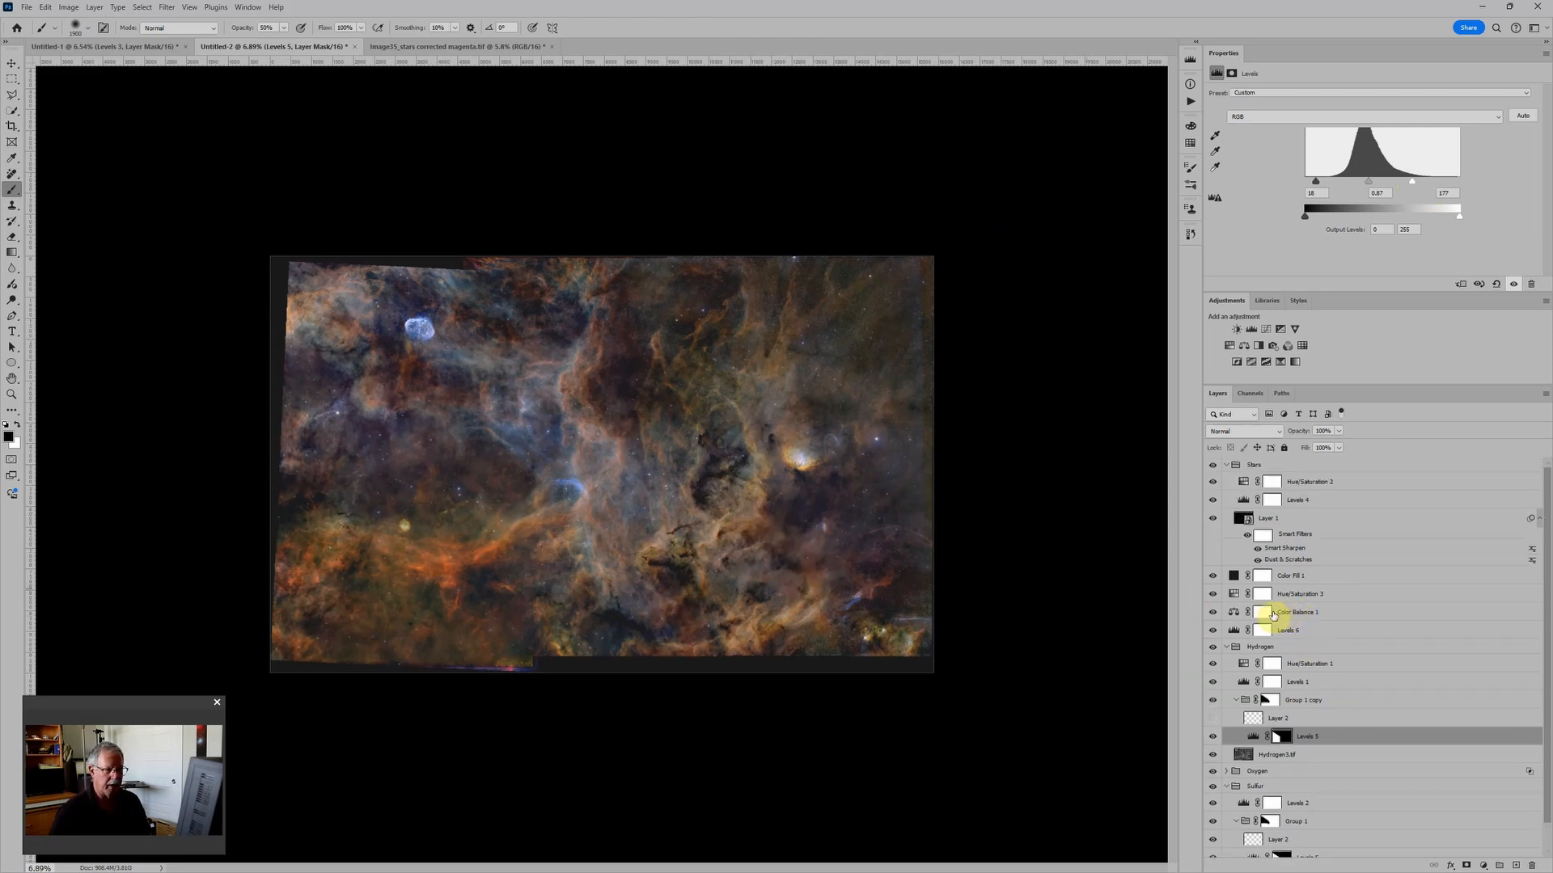
{"action": "left_click", "coordinate": [1232, 594]}
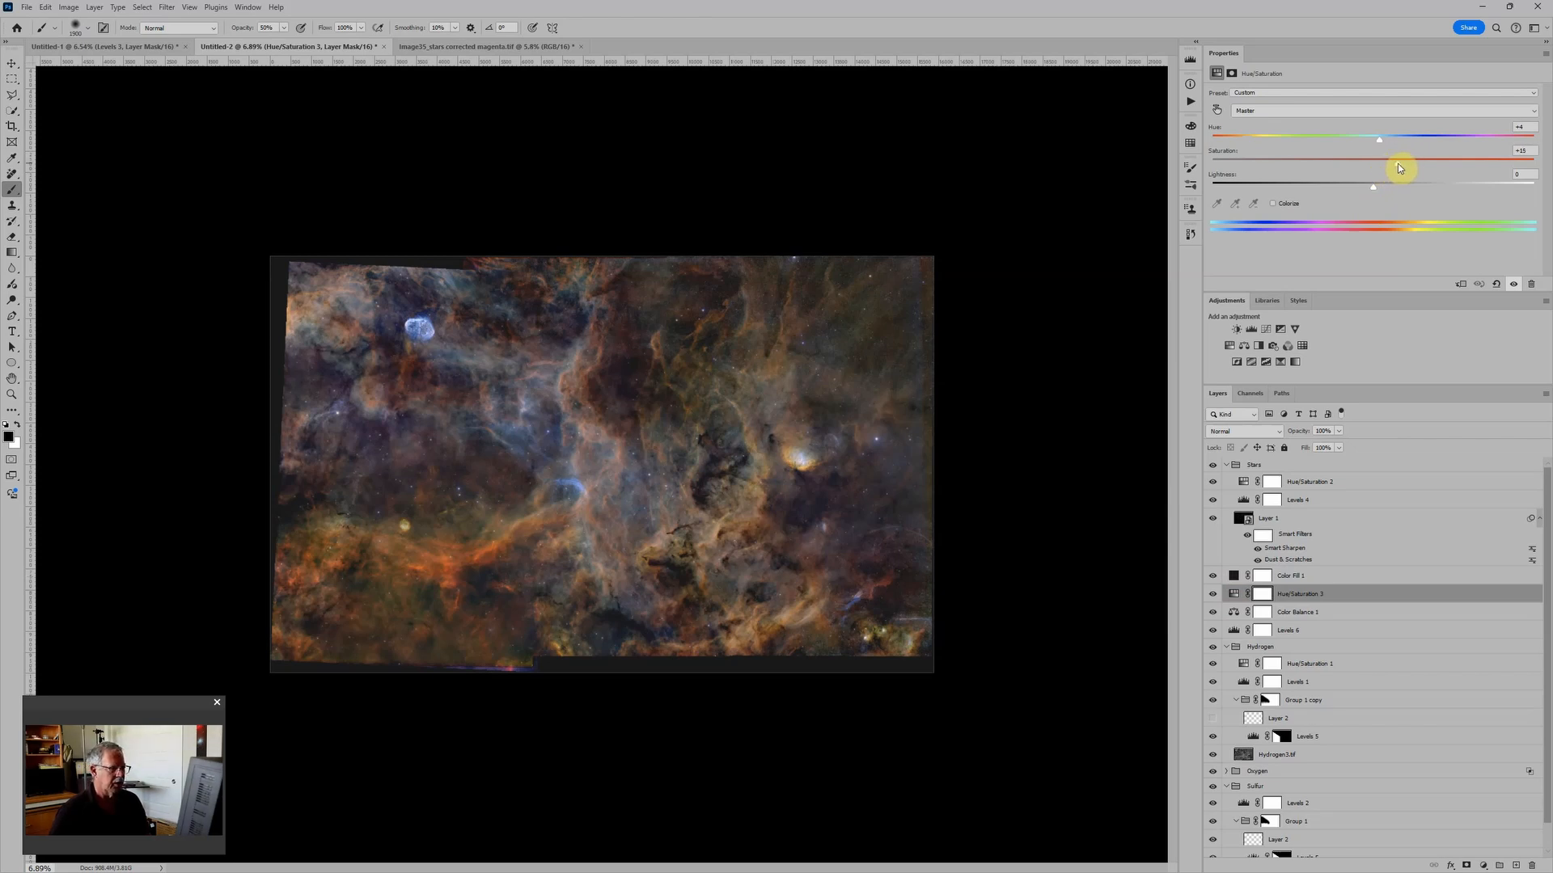
{"action": "scroll", "coordinate": [974, 402], "scroll_direction": "up", "scroll_amount": 2}
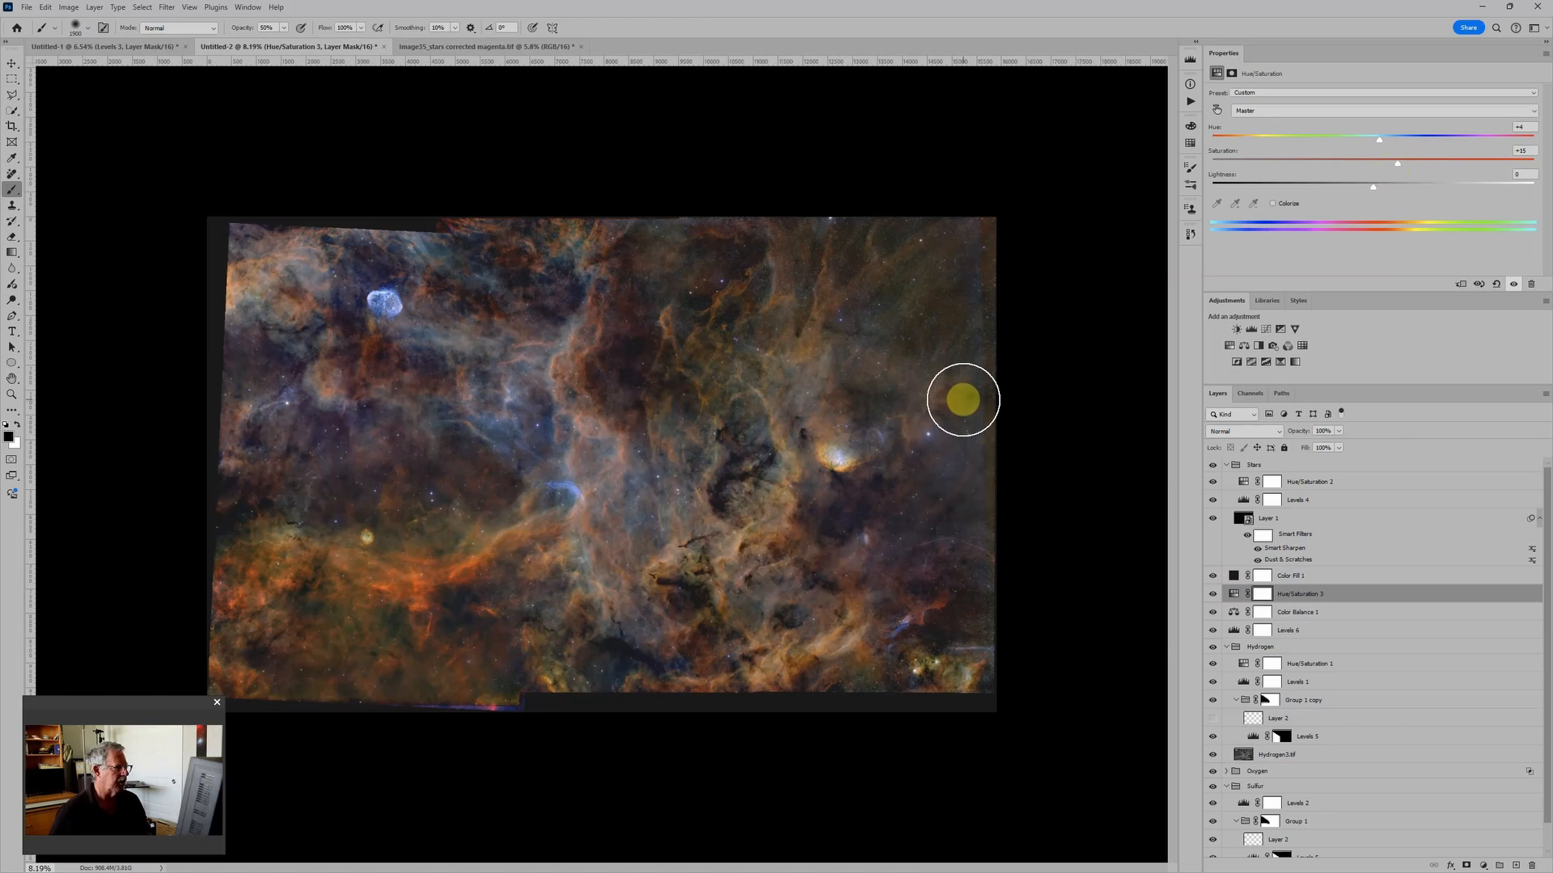
Collapse the Stars, Hydrogen and Sulfur groups in the layer stack
{"action": "left_click", "coordinate": [1226, 467]}
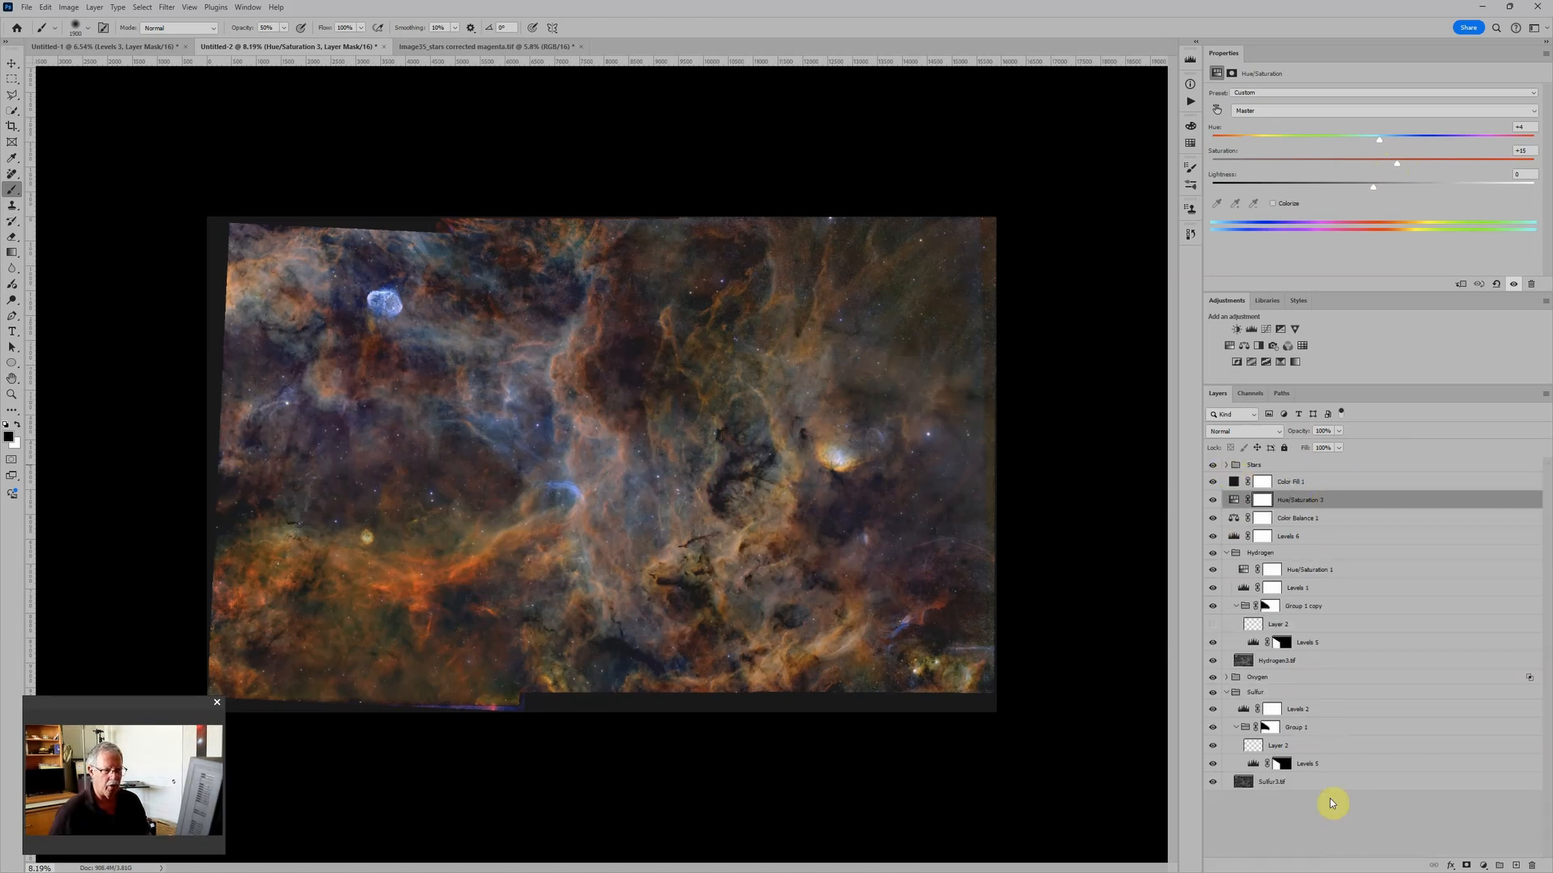
{"action": "left_click", "coordinate": [1226, 553]}
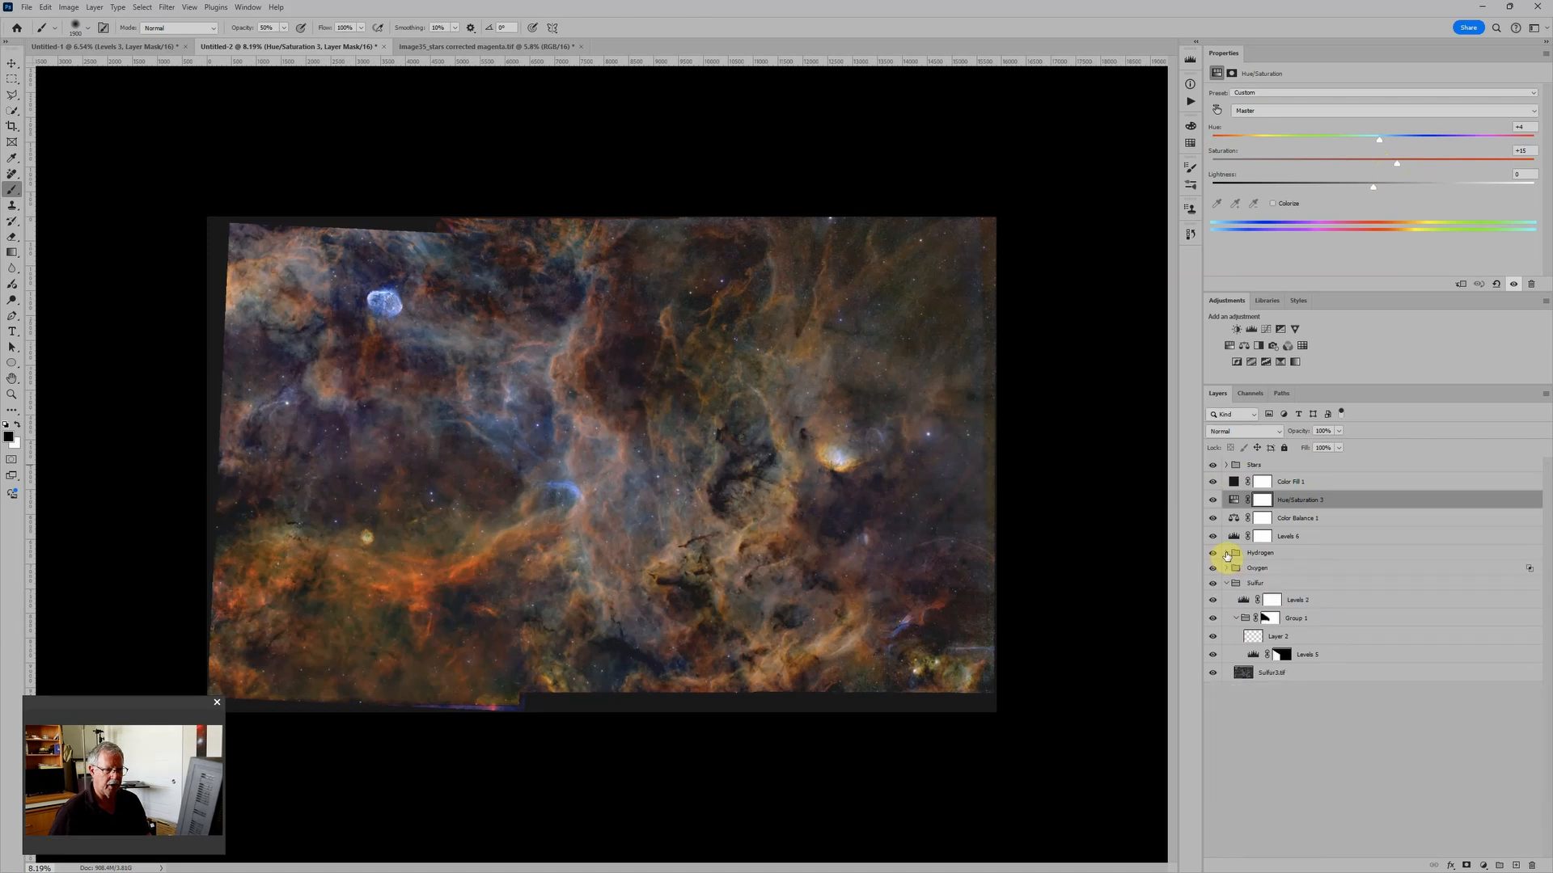
{"action": "left_click", "coordinate": [1226, 584]}
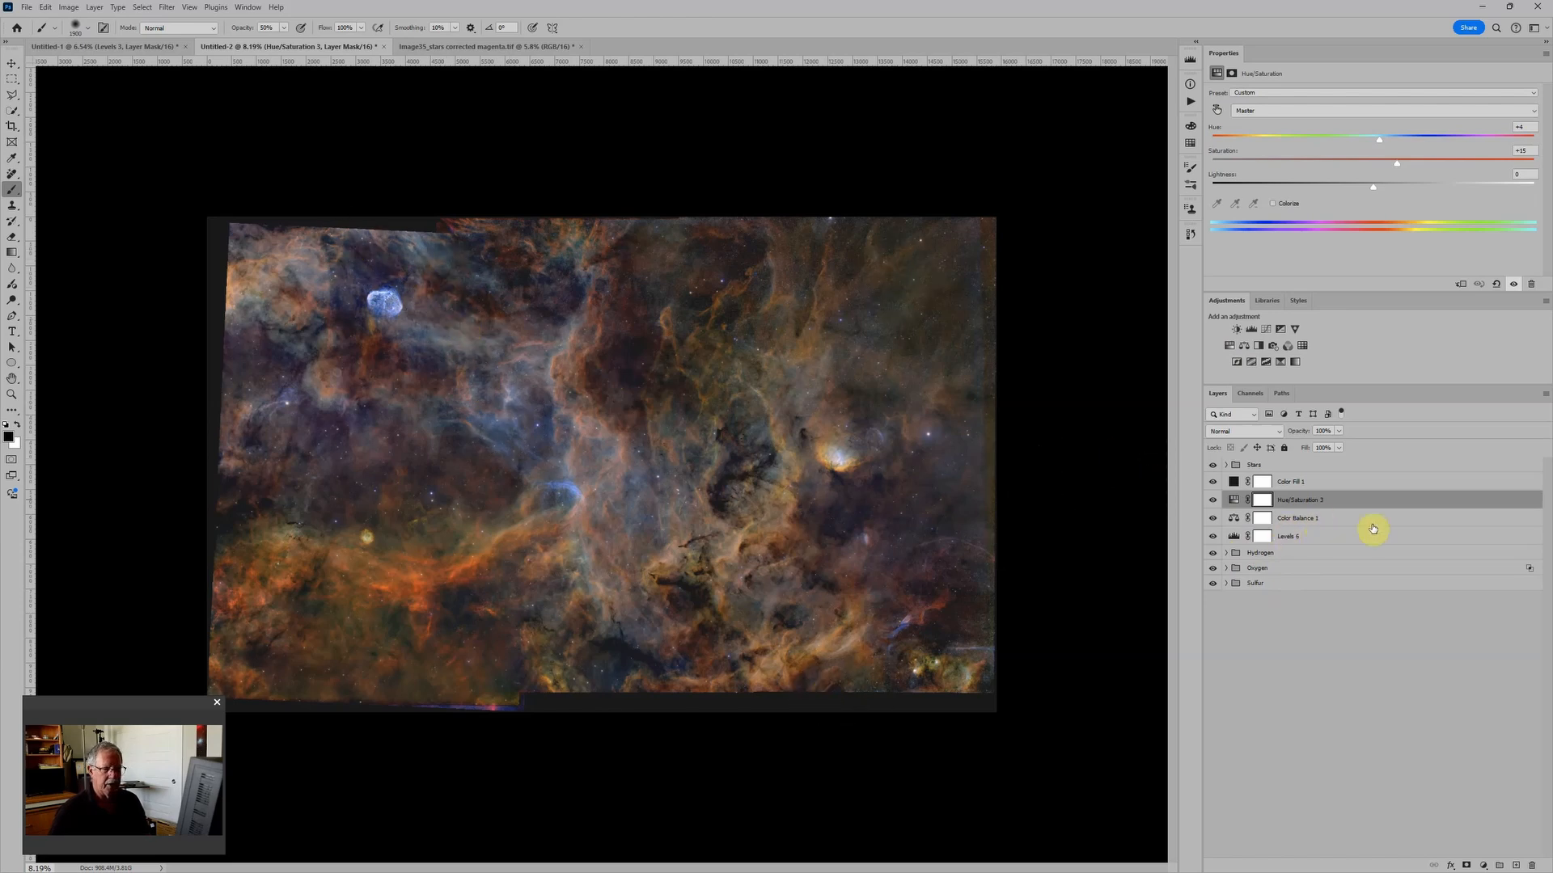
Add a new empty layer directly above the Hydrogen group and set its blend mode to Soft Light
{"action": "left_click", "coordinate": [1344, 537]}
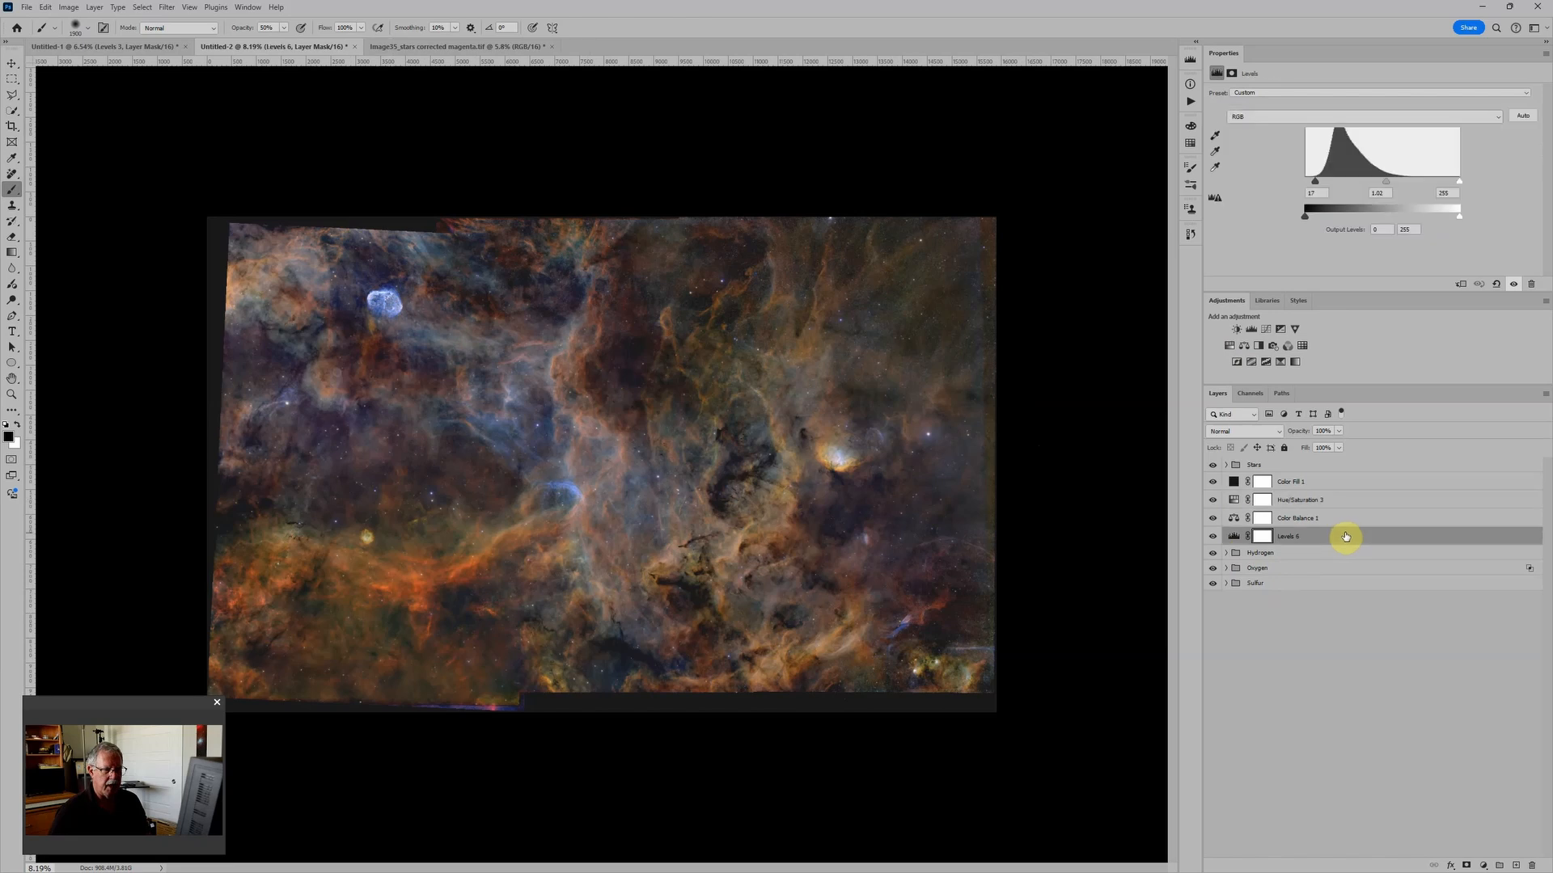
{"action": "left_click", "coordinate": [1279, 555]}
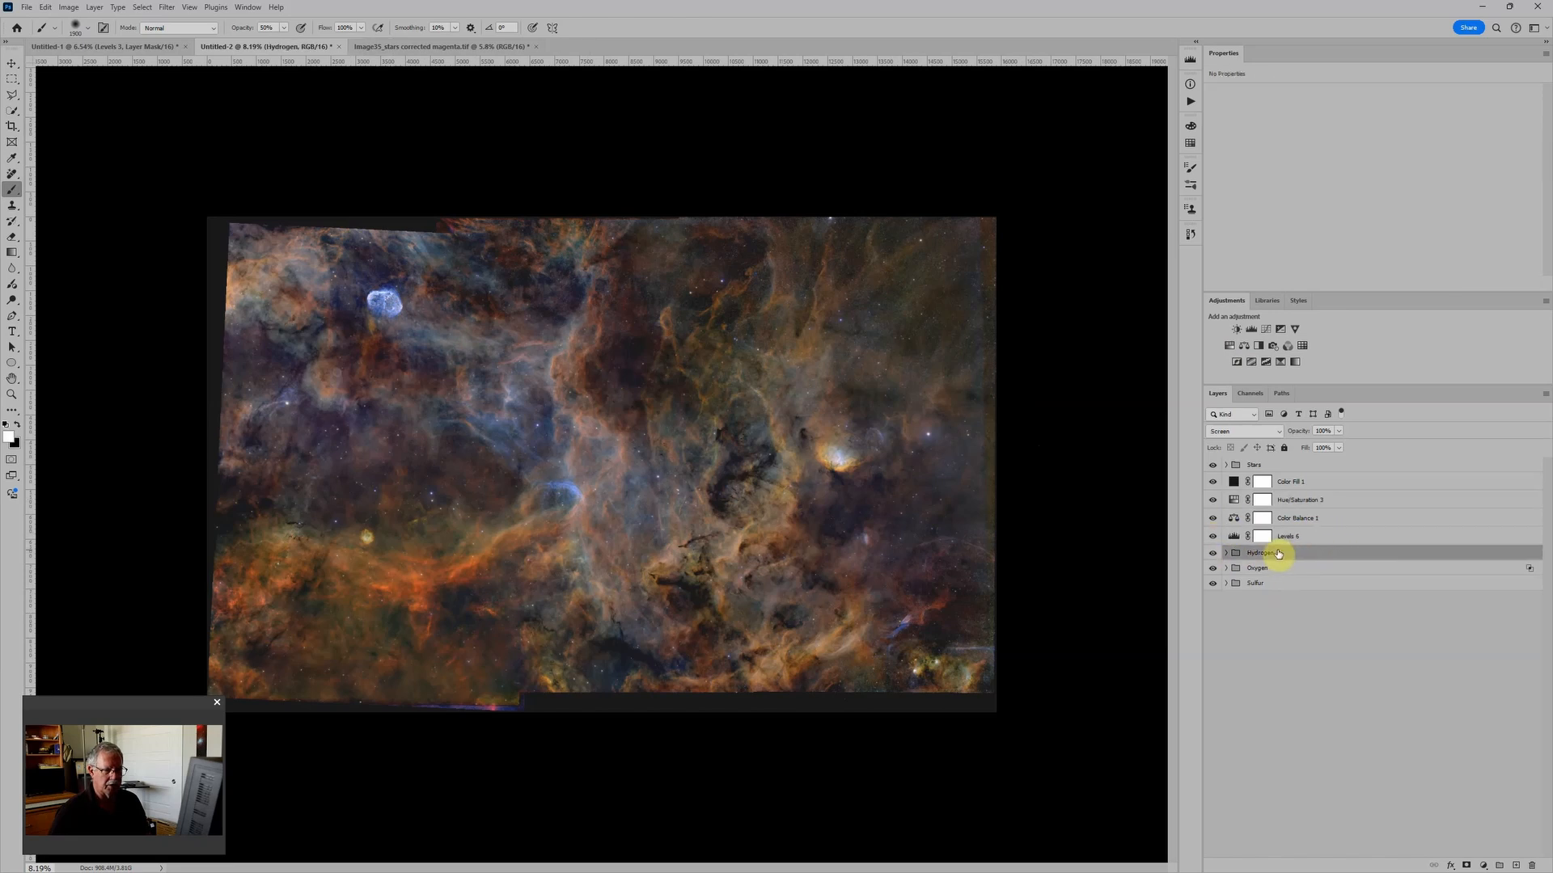
{"action": "left_click", "coordinate": [1514, 865]}
{"action": "left_click", "coordinate": [1234, 432]}
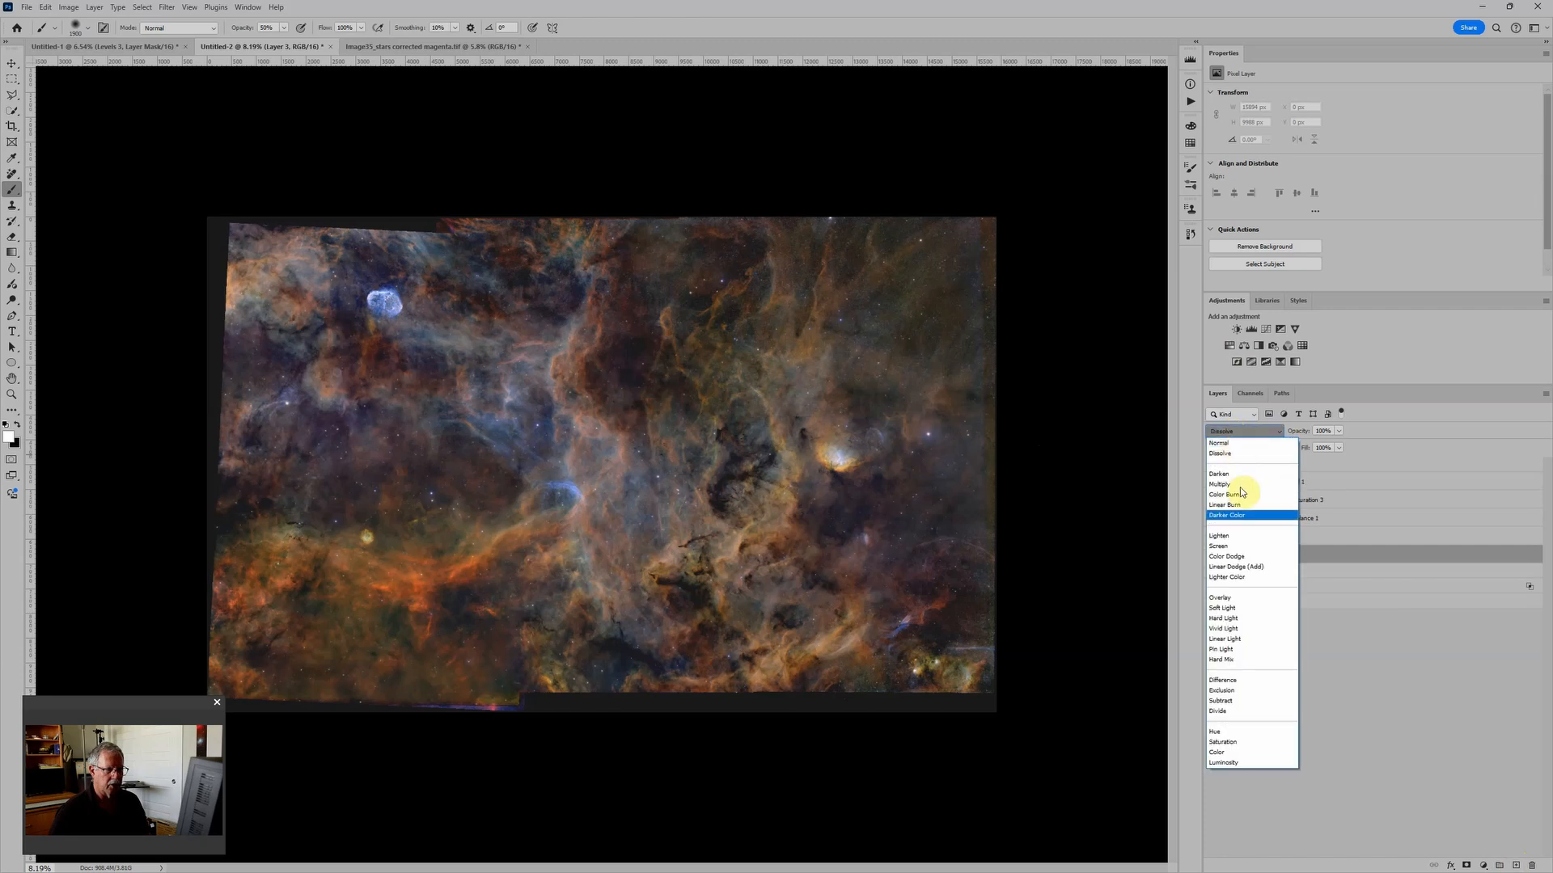
{"action": "left_click", "coordinate": [1225, 608]}
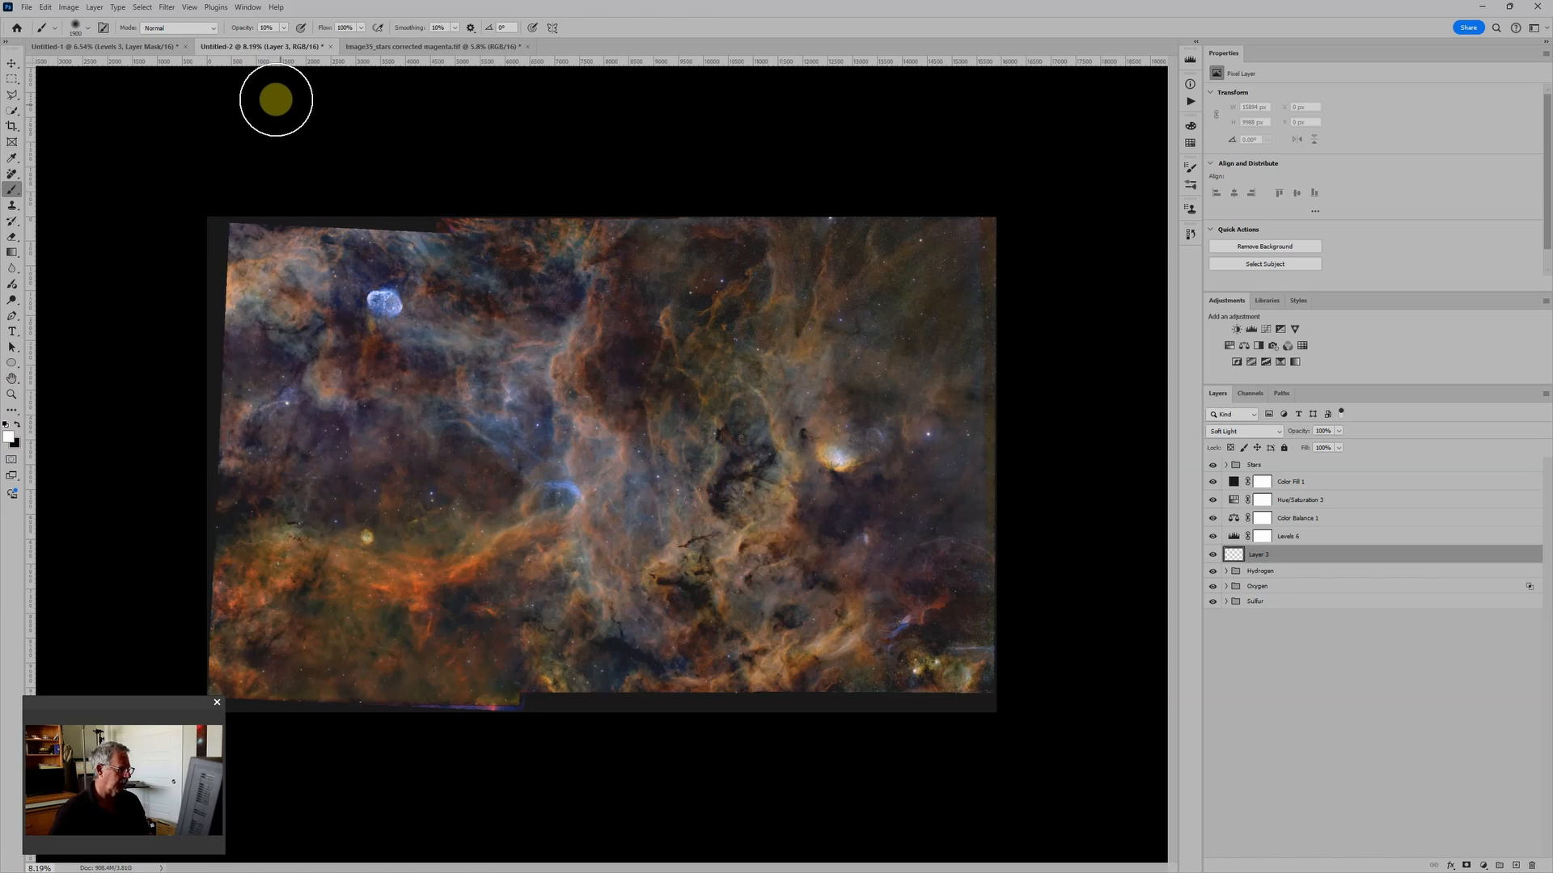
Dodge and burn the nebula on the Soft Light layer with a large 10% opacity brush, alternating white over bright structures and black over dark areas
{"action": "scroll", "coordinate": [401, 644], "scroll_direction": "up", "scroll_amount": 2}
{"action": "scroll", "coordinate": [398, 638], "scroll_direction": "down", "scroll_amount": 3}
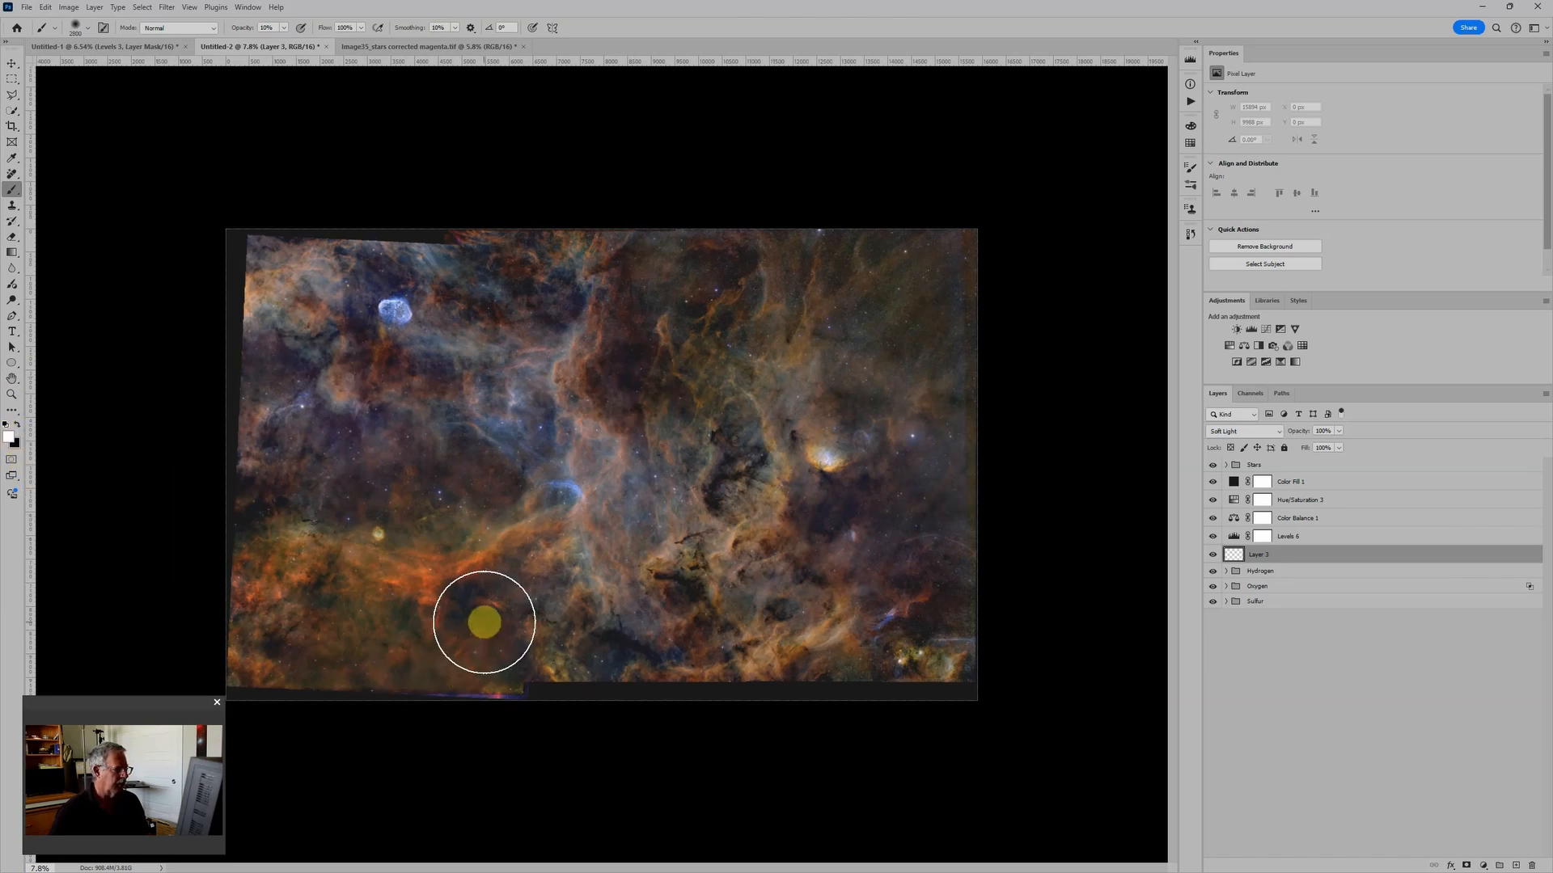
{"action": "mouse_move", "coordinate": [481, 607]}
{"action": "left_mouse_down"}
{"action": "mouse_move", "coordinate": [483, 660]}
{"action": "mouse_move", "coordinate": [490, 600]}
{"action": "mouse_move", "coordinate": [490, 632]}
{"action": "mouse_move", "coordinate": [423, 647]}
{"action": "mouse_move", "coordinate": [602, 641]}
{"action": "mouse_move", "coordinate": [651, 649]}
{"action": "left_mouse_up"}
{"action": "key", "text": "x"}
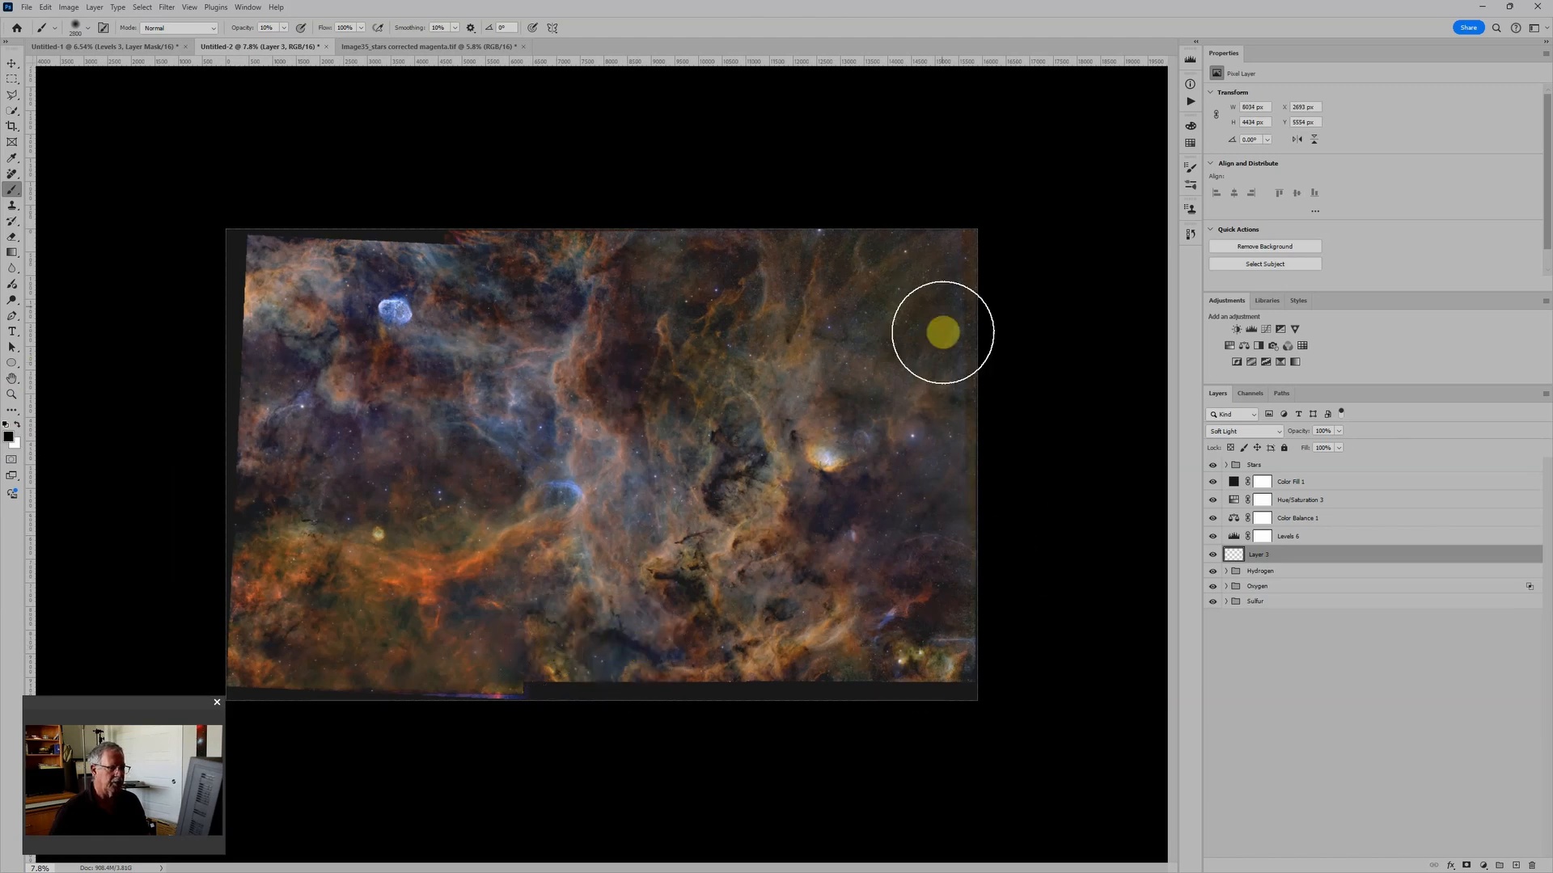
{"action": "mouse_move", "coordinate": [942, 331]}
{"action": "left_mouse_down"}
{"action": "mouse_move", "coordinate": [938, 582]}
{"action": "mouse_move", "coordinate": [957, 592]}
{"action": "mouse_move", "coordinate": [950, 345]}
{"action": "mouse_move", "coordinate": [857, 246]}
{"action": "mouse_move", "coordinate": [239, 300]}
{"action": "left_mouse_up"}
{"action": "key", "text": "x"}
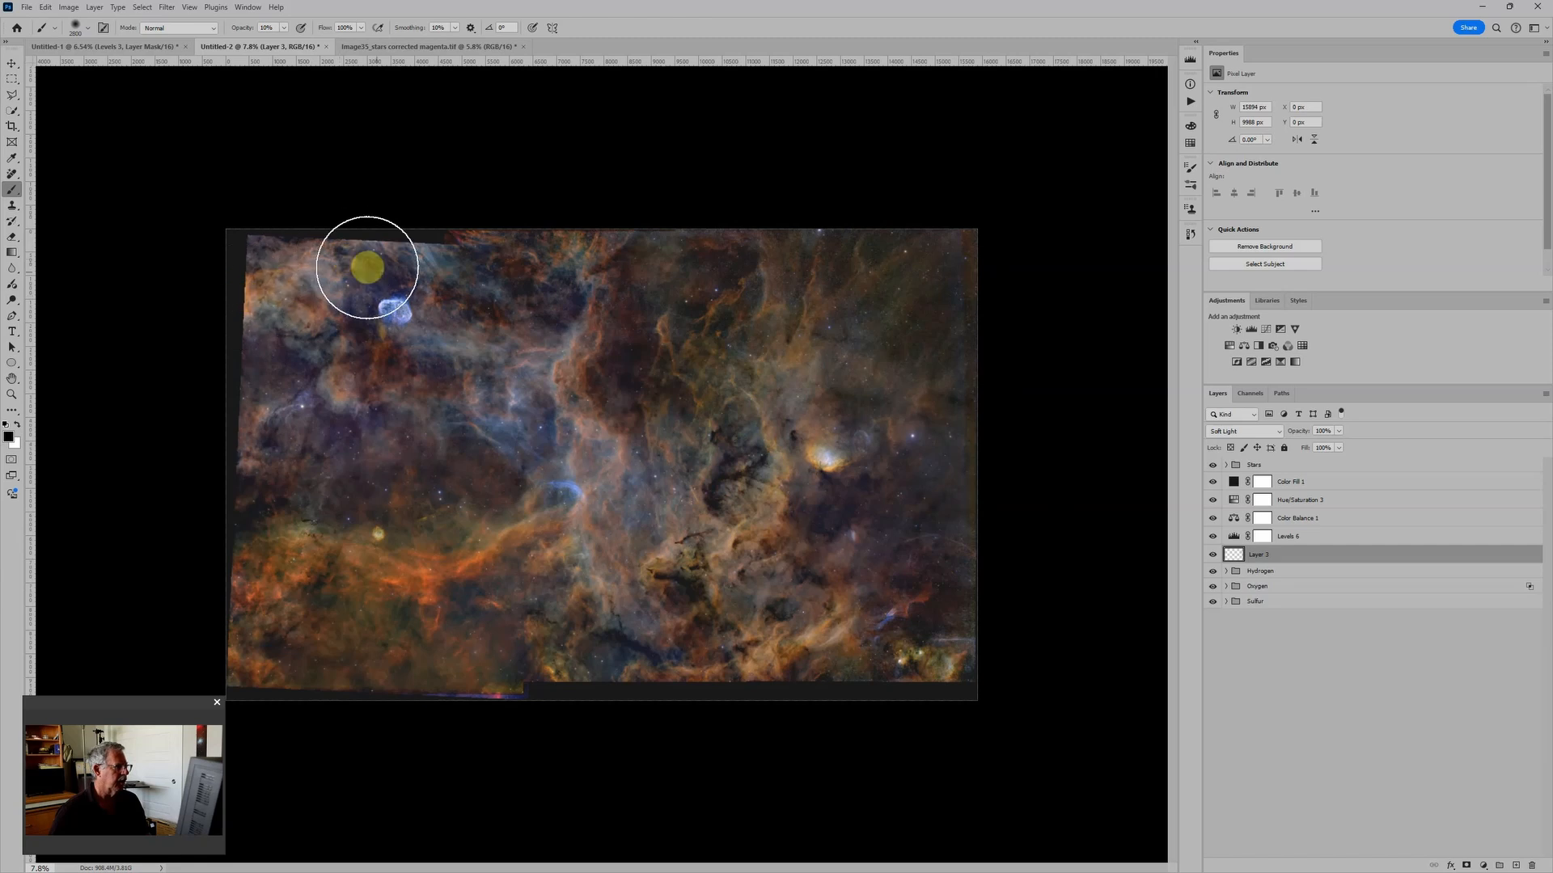
{"action": "left_click_drag", "start_coordinate": [368, 267], "coordinate": [384, 291]}
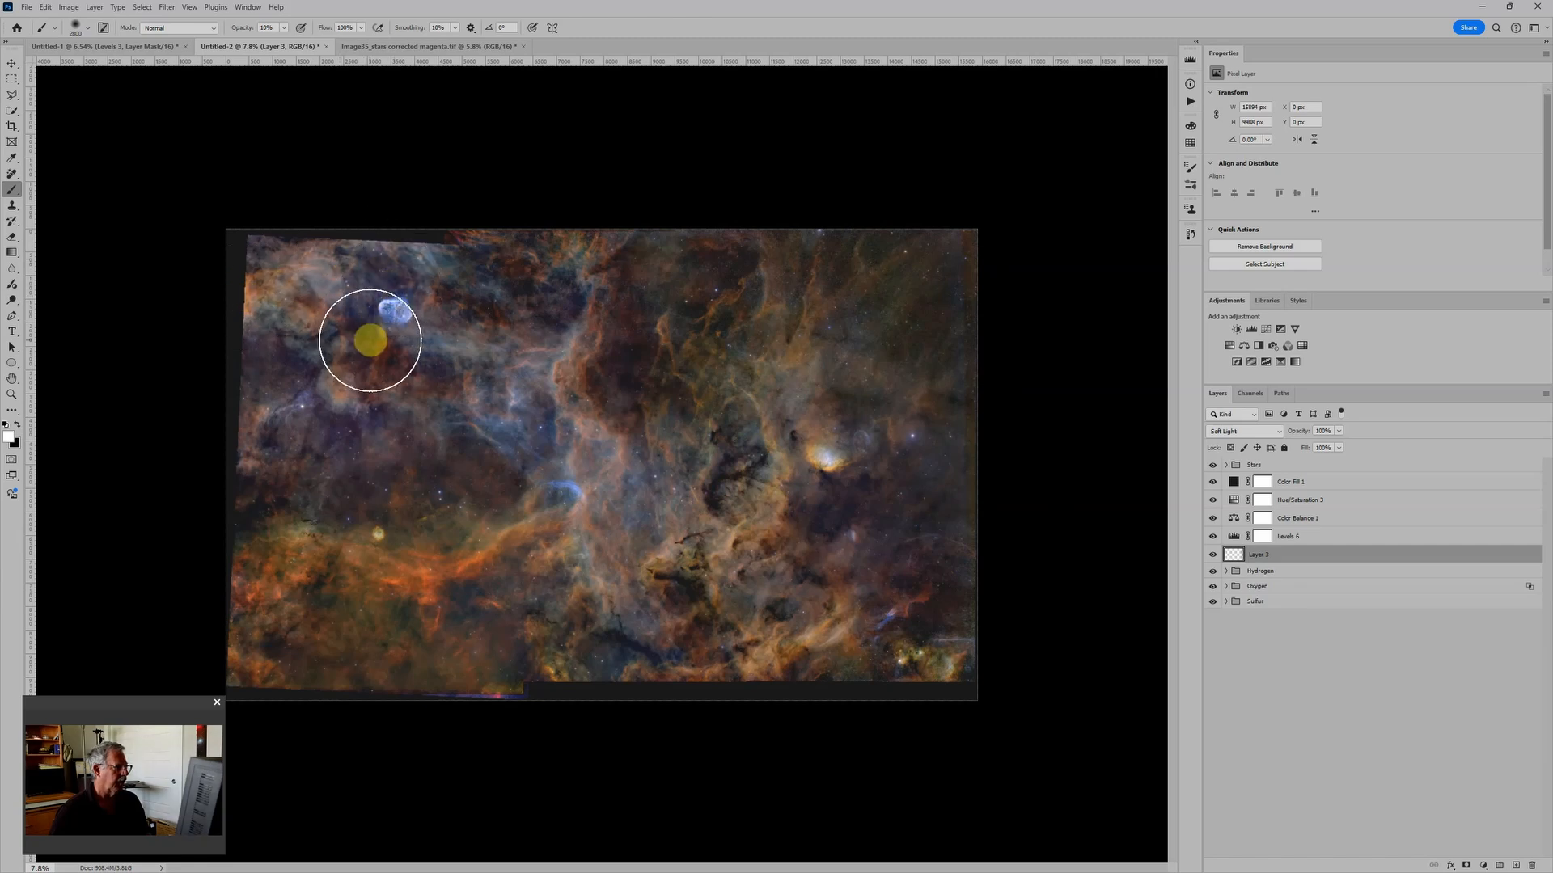
{"action": "mouse_move", "coordinate": [430, 691]}
{"action": "left_mouse_down"}
{"action": "mouse_move", "coordinate": [361, 696]}
{"action": "mouse_move", "coordinate": [250, 526]}
{"action": "left_mouse_up"}
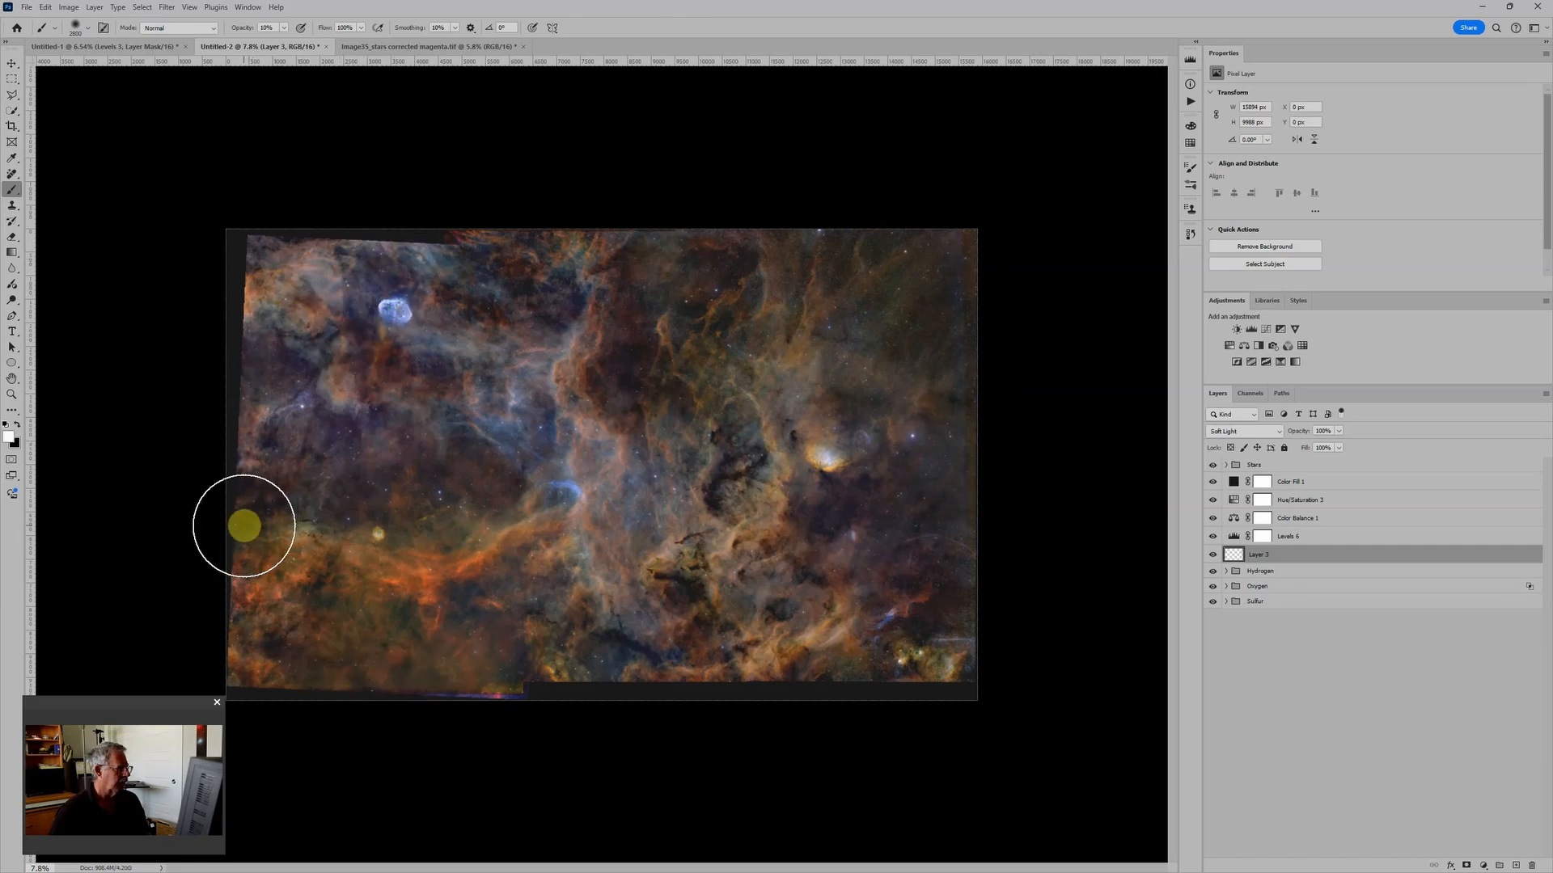
{"action": "key", "text": "x"}
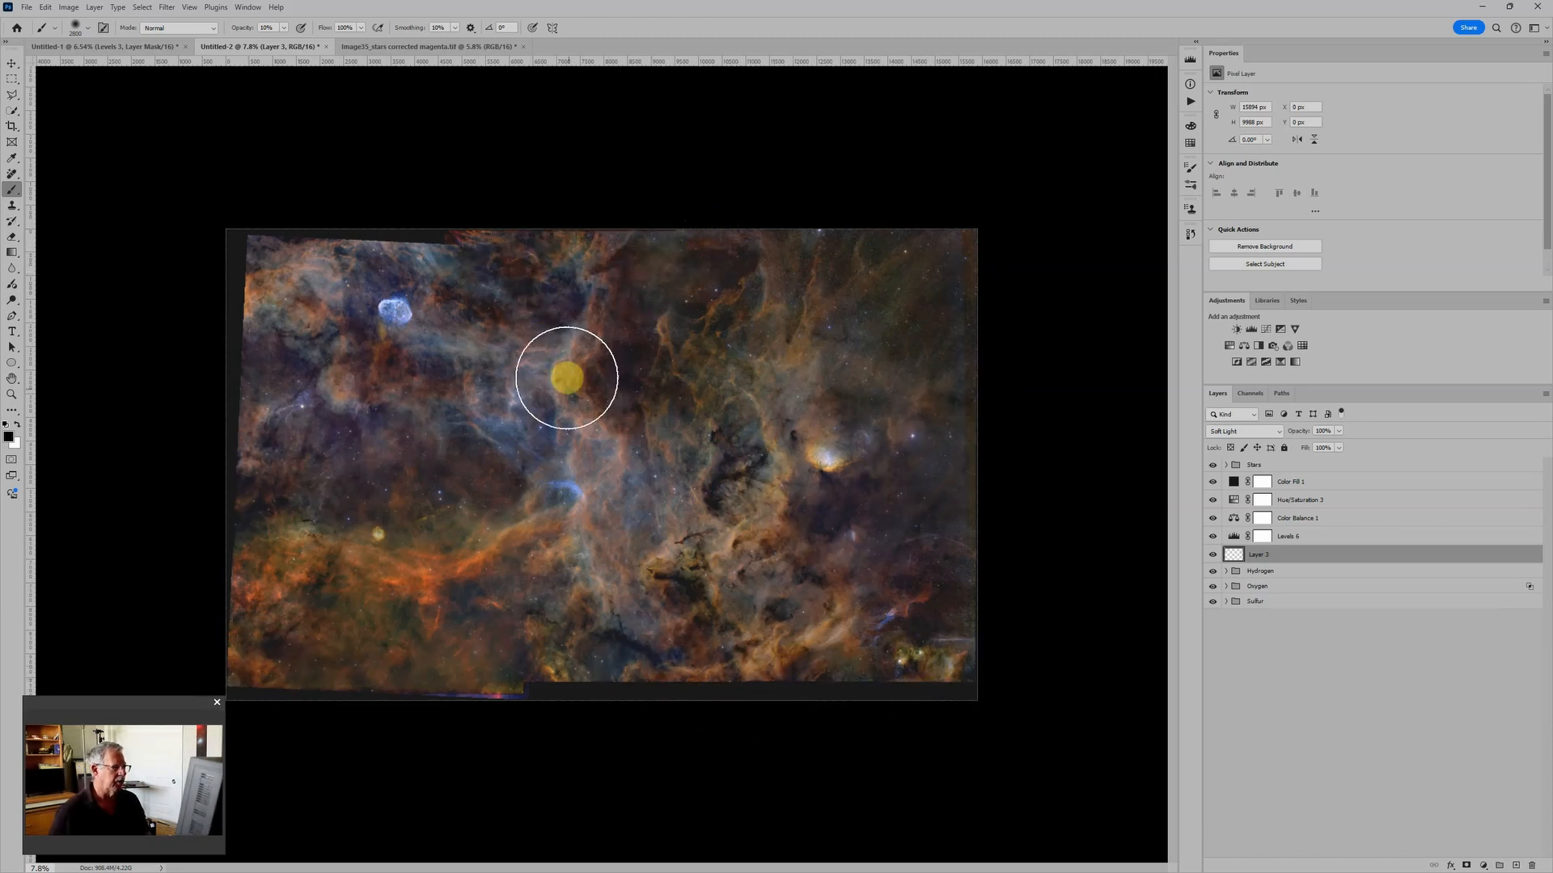
{"action": "left_click_drag", "start_coordinate": [573, 416], "coordinate": [555, 346]}
{"action": "key", "text": "x"}
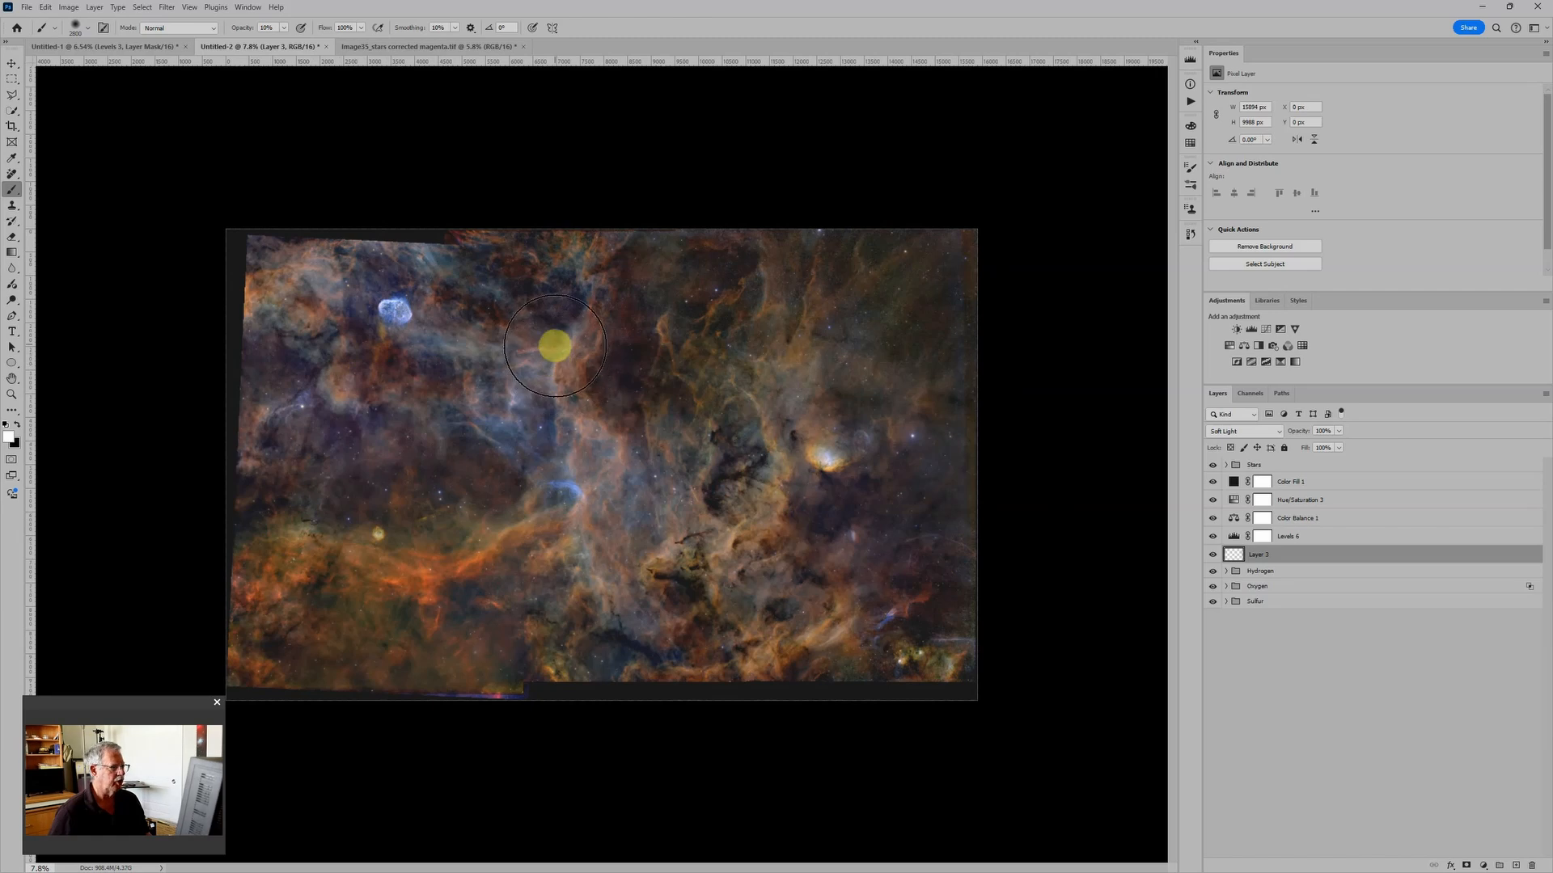
{"action": "key", "text": "x"}
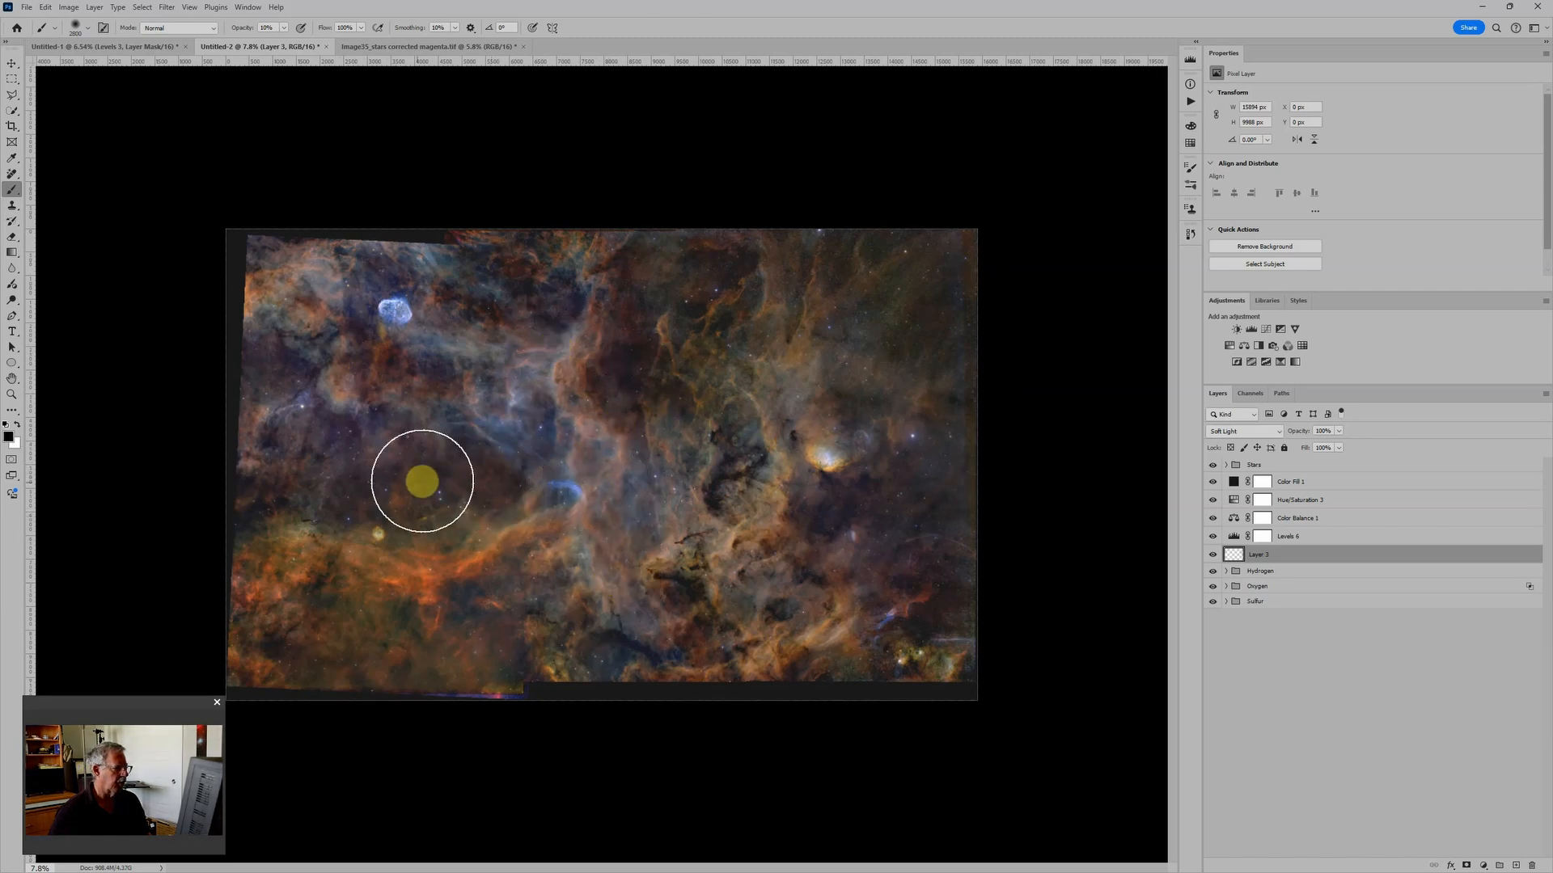
{"action": "key", "text": "x"}
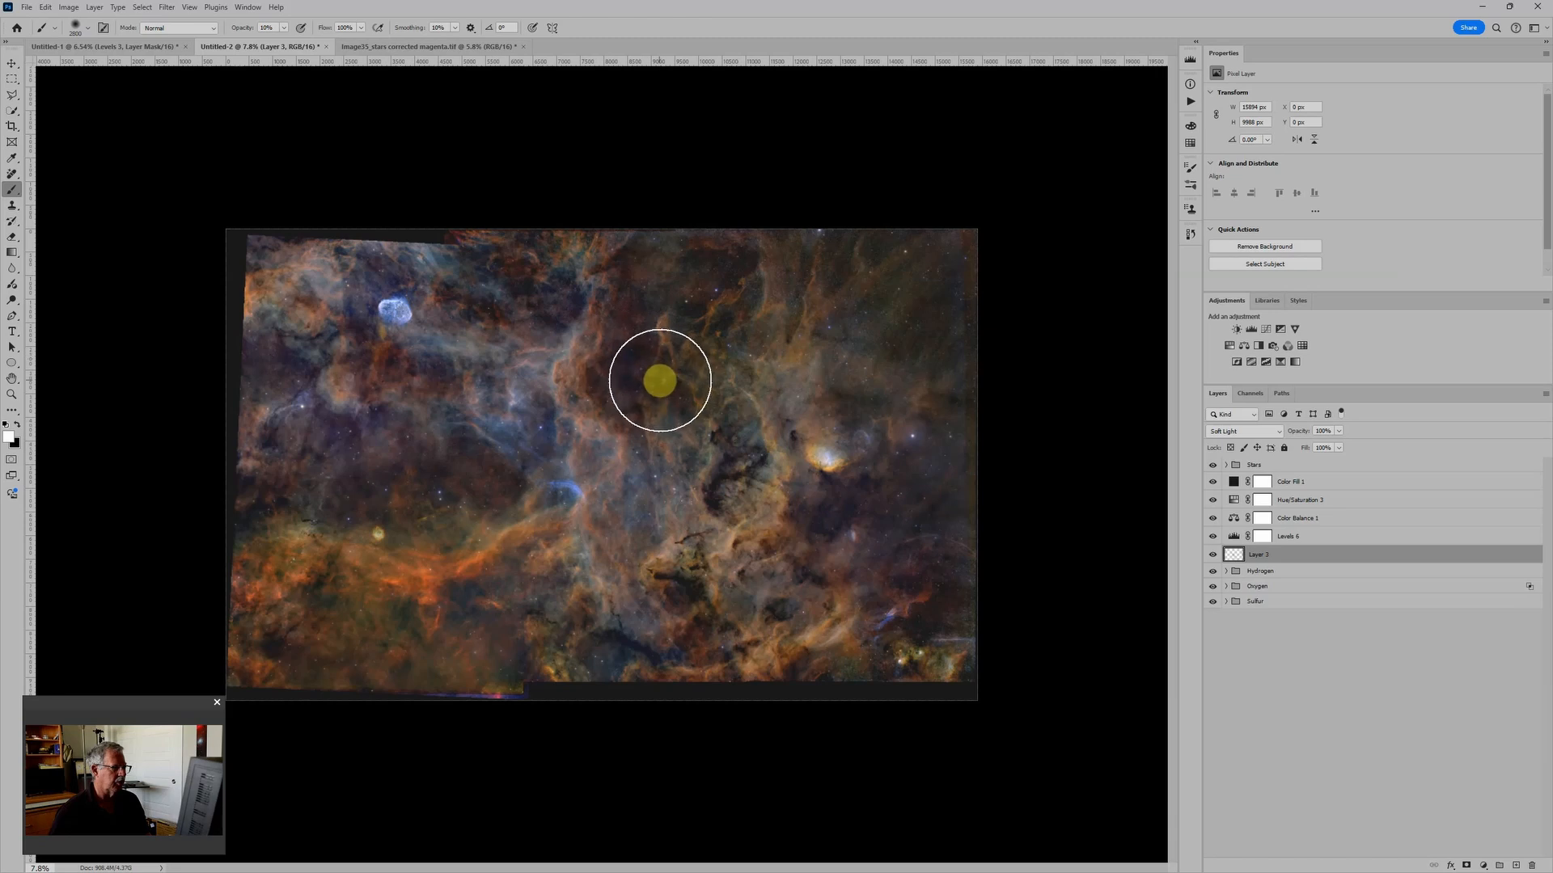
{"action": "key", "text": "x"}
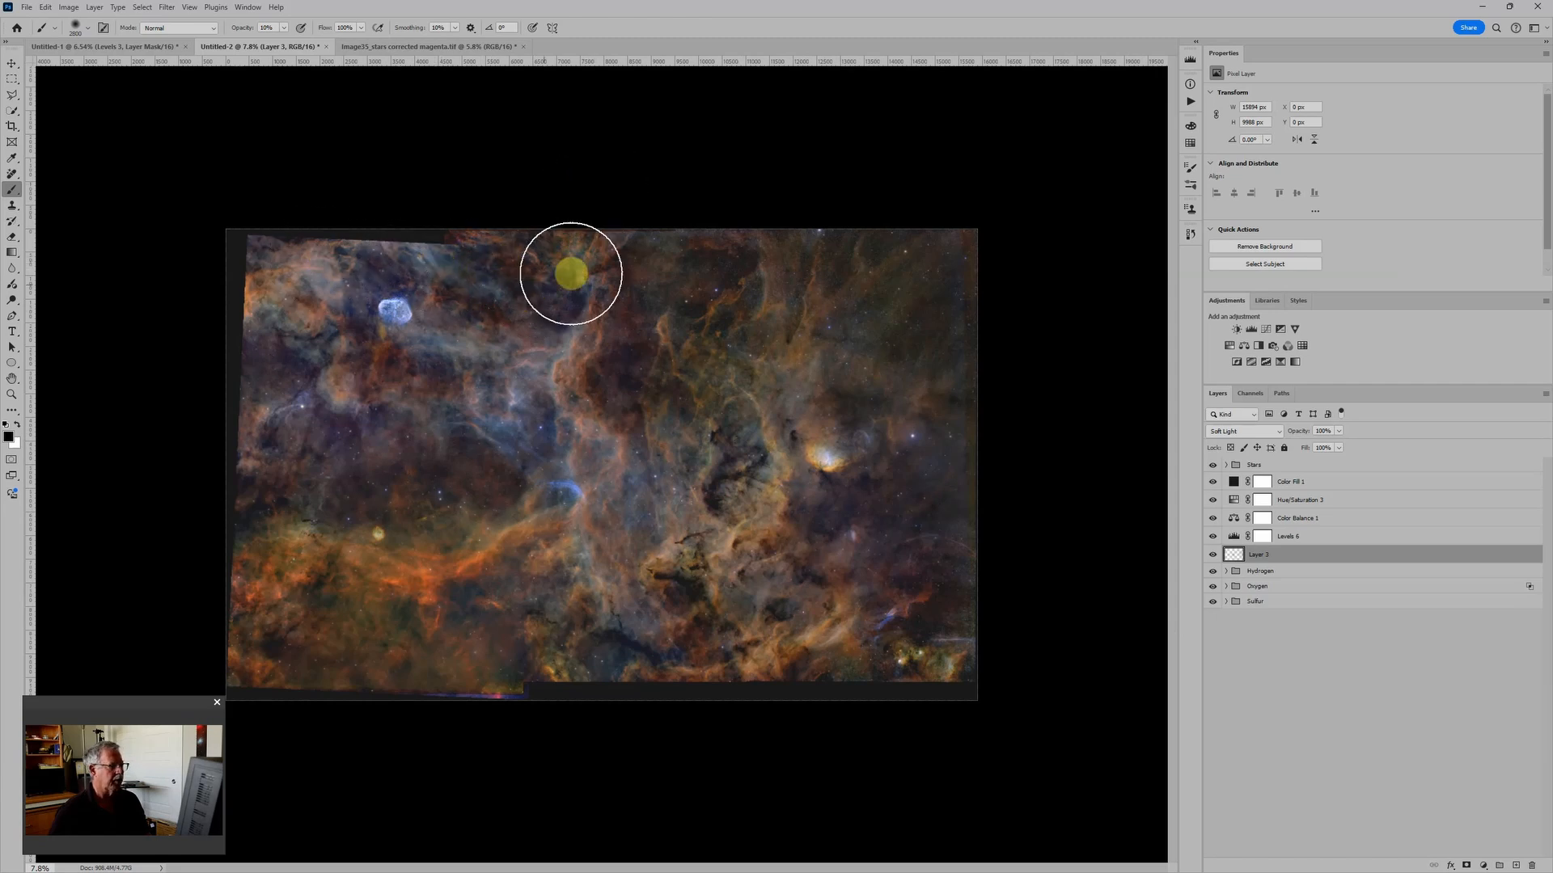
{"action": "key", "text": "x"}
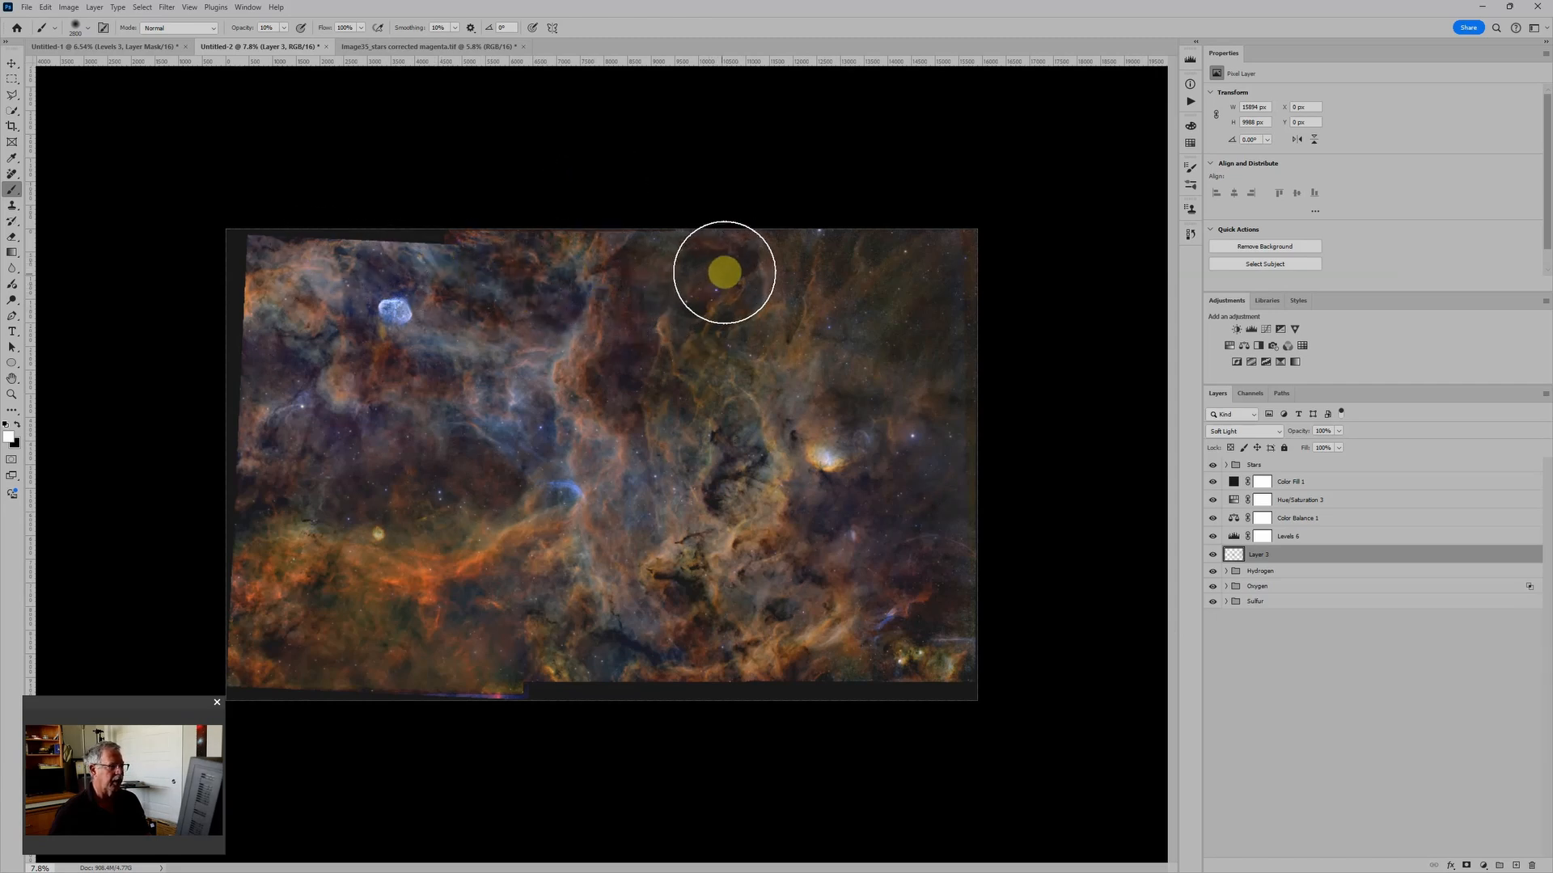
Compare the whole image with and without the Soft Light dodge-and-burn layer
{"action": "scroll", "coordinate": [934, 515], "scroll_direction": "down", "scroll_amount": 1}
{"action": "scroll", "coordinate": [934, 515], "scroll_direction": "down", "scroll_amount": 1}
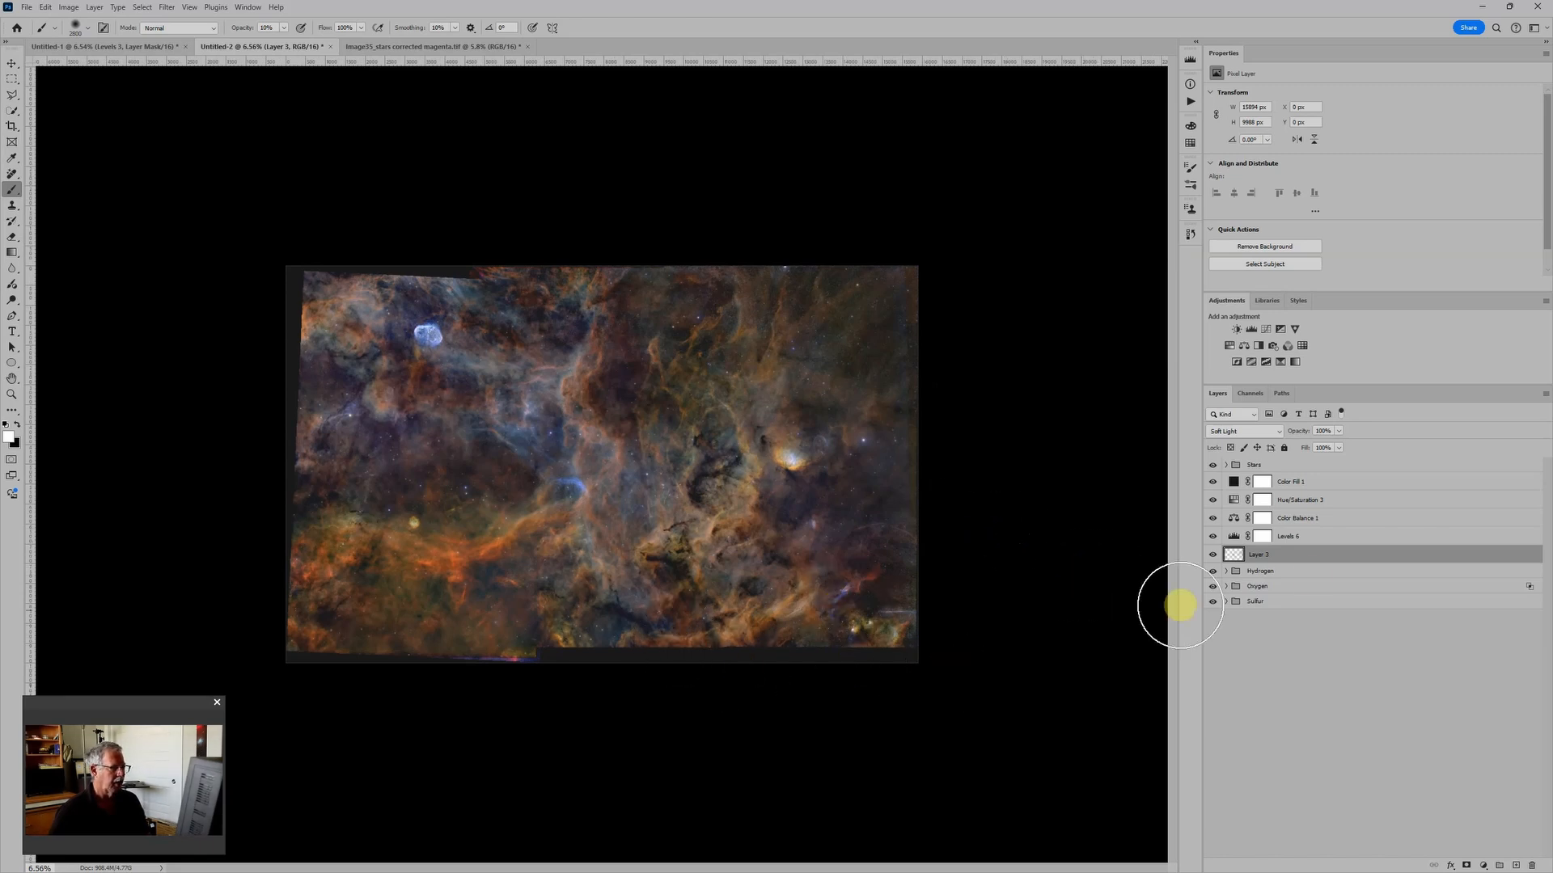
{"action": "left_click", "coordinate": [1213, 555]}
{"action": "left_click", "coordinate": [1213, 555]}
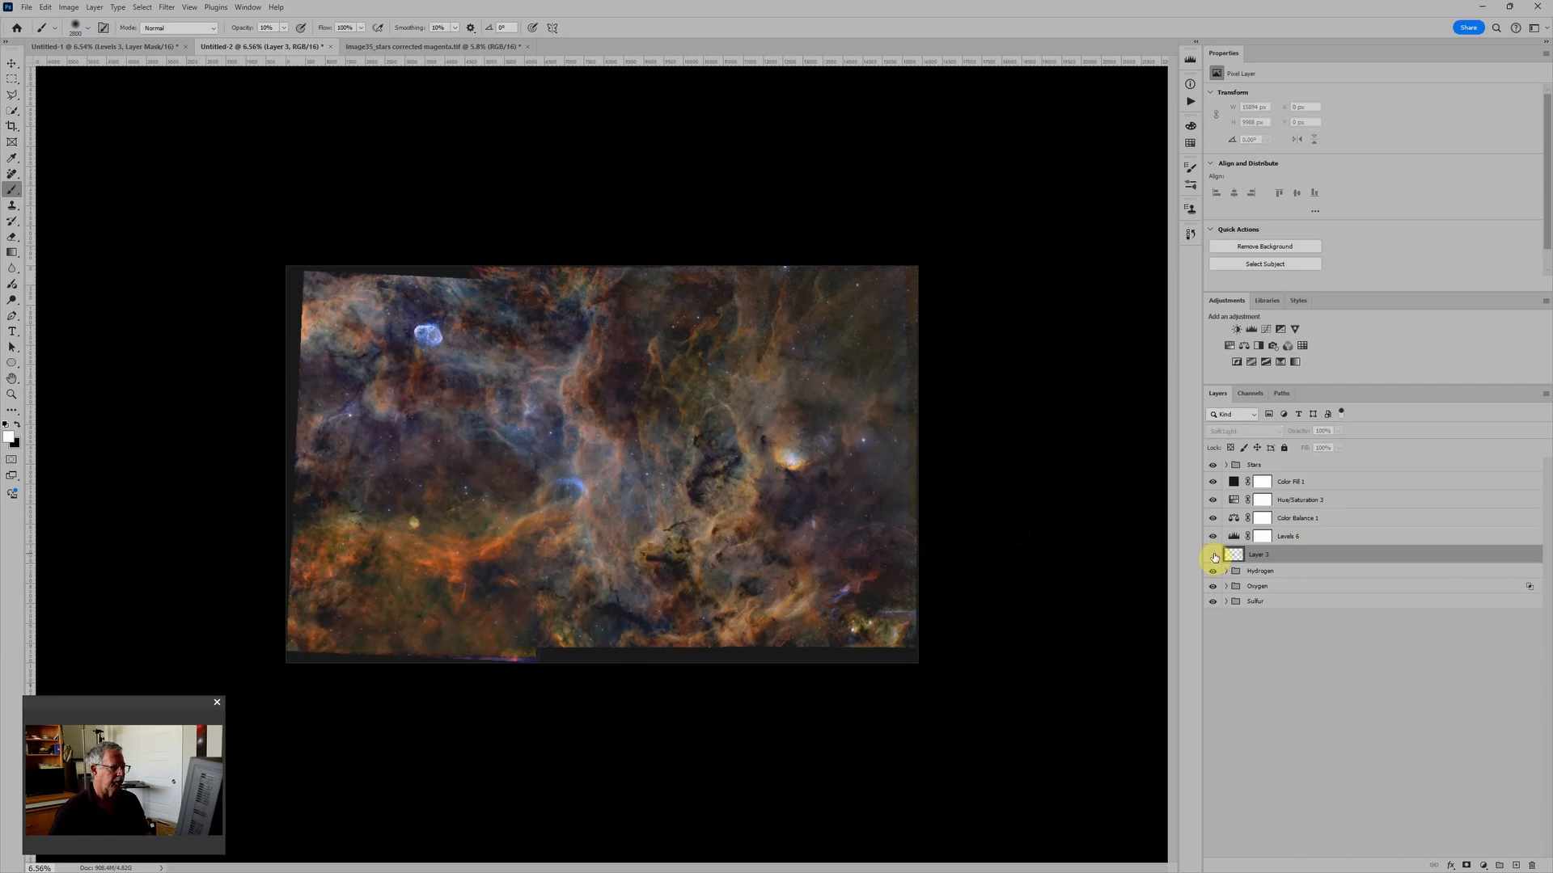
{"action": "left_click", "coordinate": [1213, 556]}
{"action": "left_click", "coordinate": [1213, 556]}
{"action": "left_click", "coordinate": [1213, 555]}
{"action": "left_click", "coordinate": [1213, 555]}
{"action": "left_click", "coordinate": [1214, 555]}
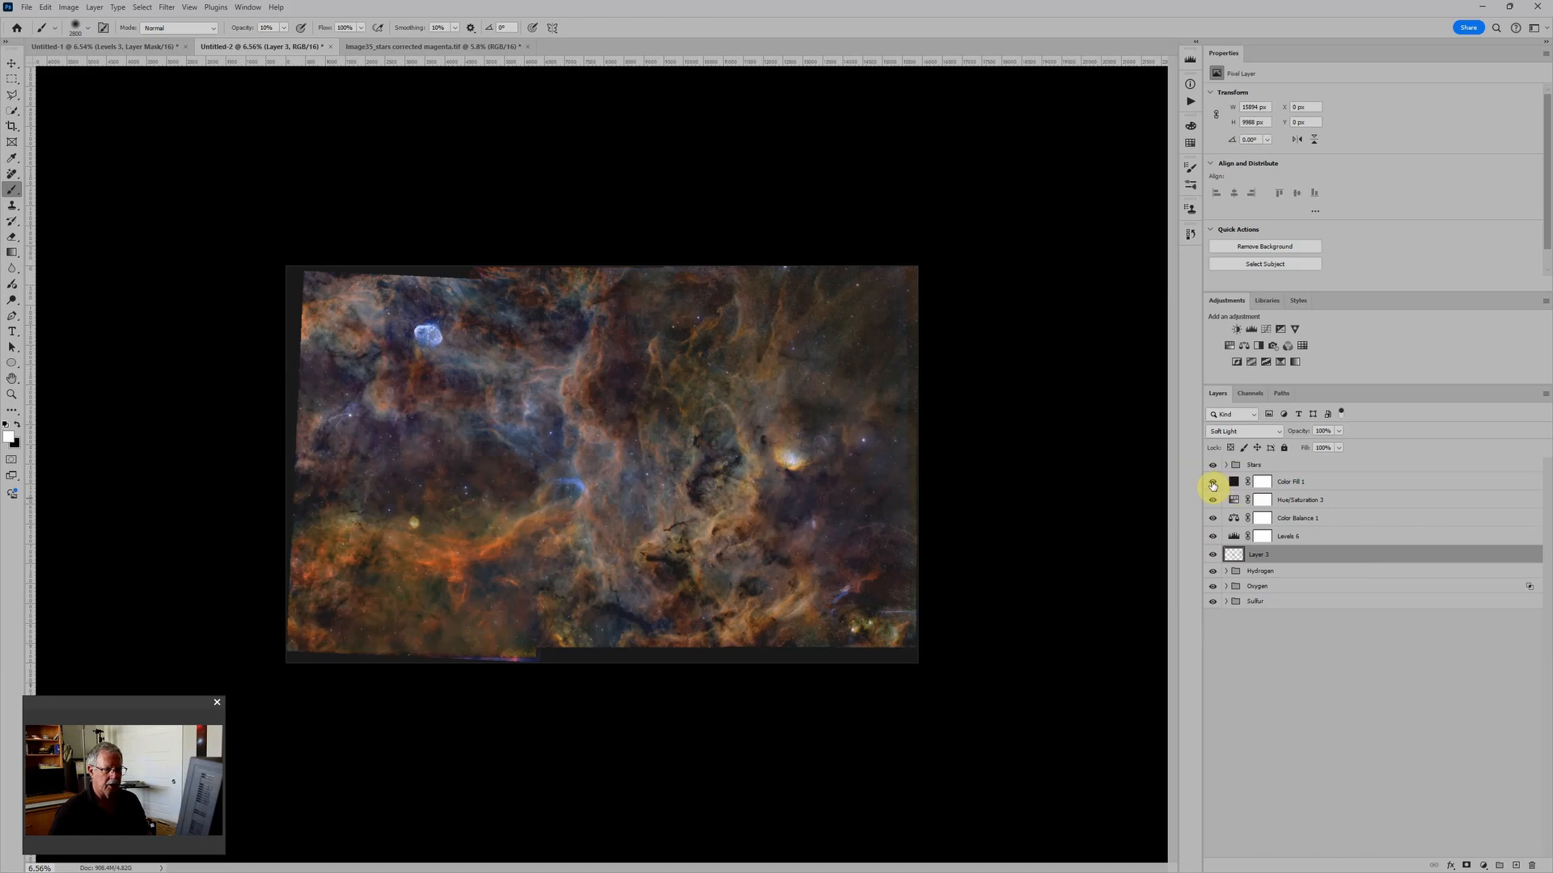
Compare the image with and without the Color Fill 1 layer to check its effect on the blacks
{"action": "left_click", "coordinate": [1212, 484]}
{"action": "left_click", "coordinate": [1212, 484]}
{"action": "left_click", "coordinate": [1212, 484]}
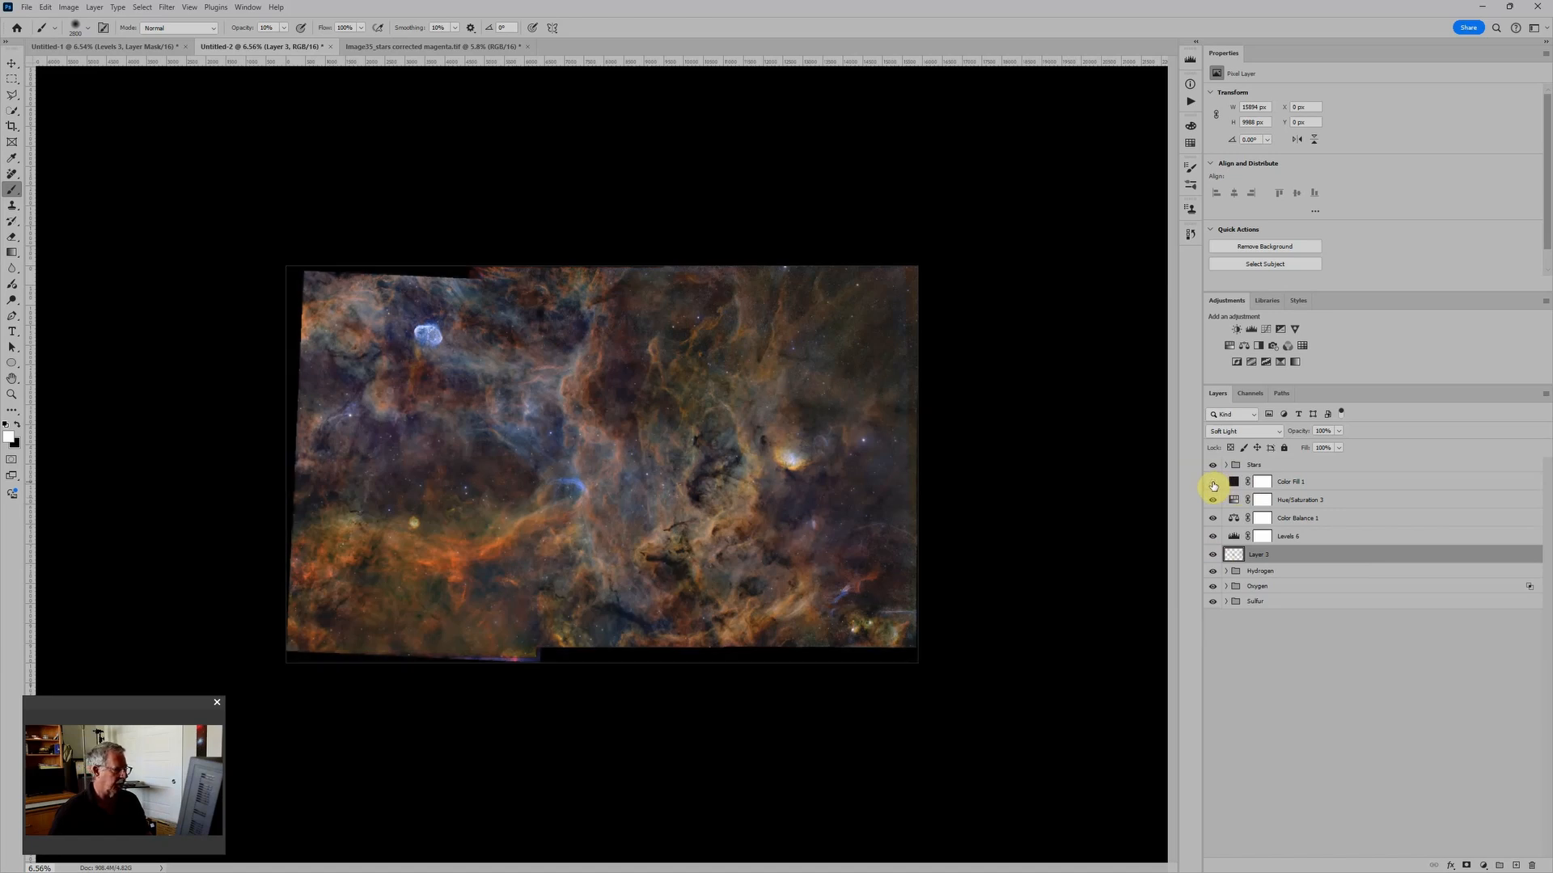
{"action": "left_click", "coordinate": [1212, 483]}
{"action": "left_click", "coordinate": [1213, 484]}
{"action": "left_click", "coordinate": [1213, 484]}
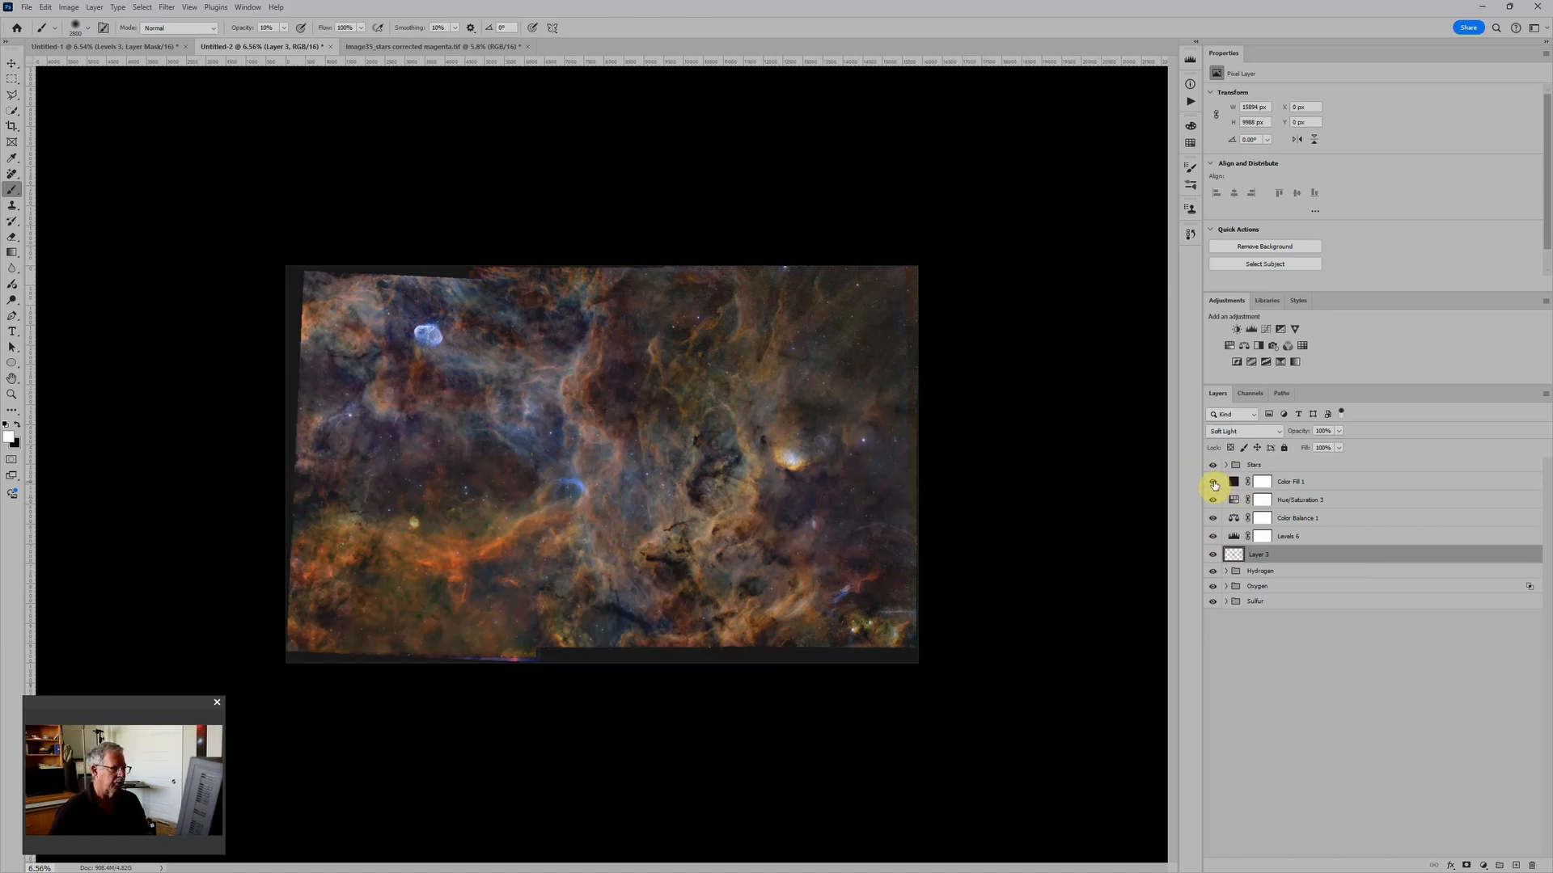
{"action": "left_click", "coordinate": [1213, 484]}
{"action": "left_click", "coordinate": [1212, 484]}
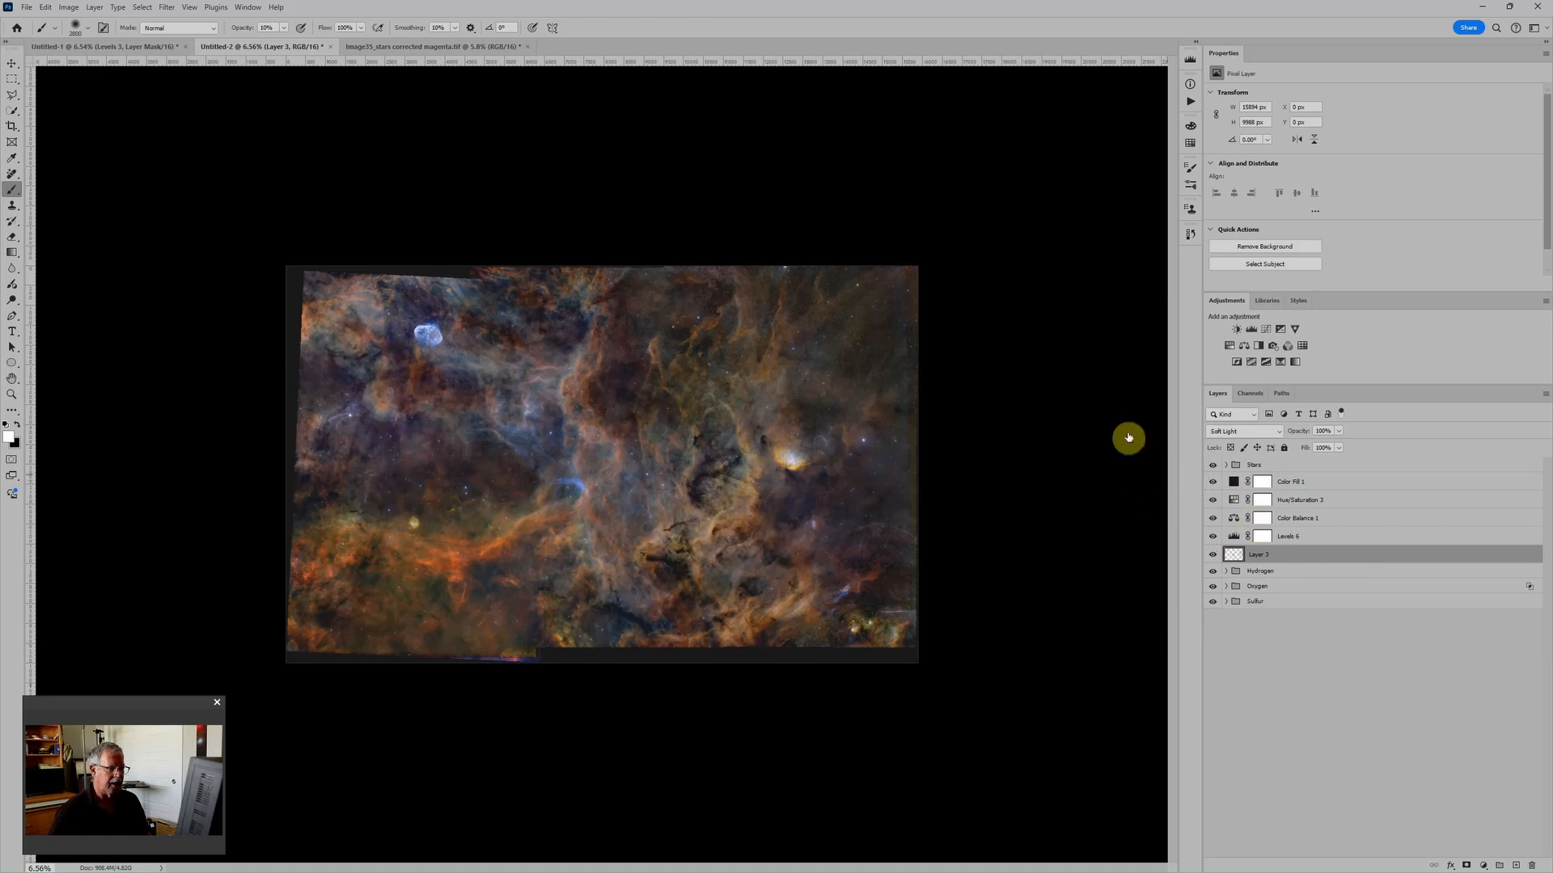
Mask out the Color Fill 1 layer below a diagonal from lower left to upper right by filling a polygonal selection with black, and deselect
{"action": "left_click", "coordinate": [1264, 483]}
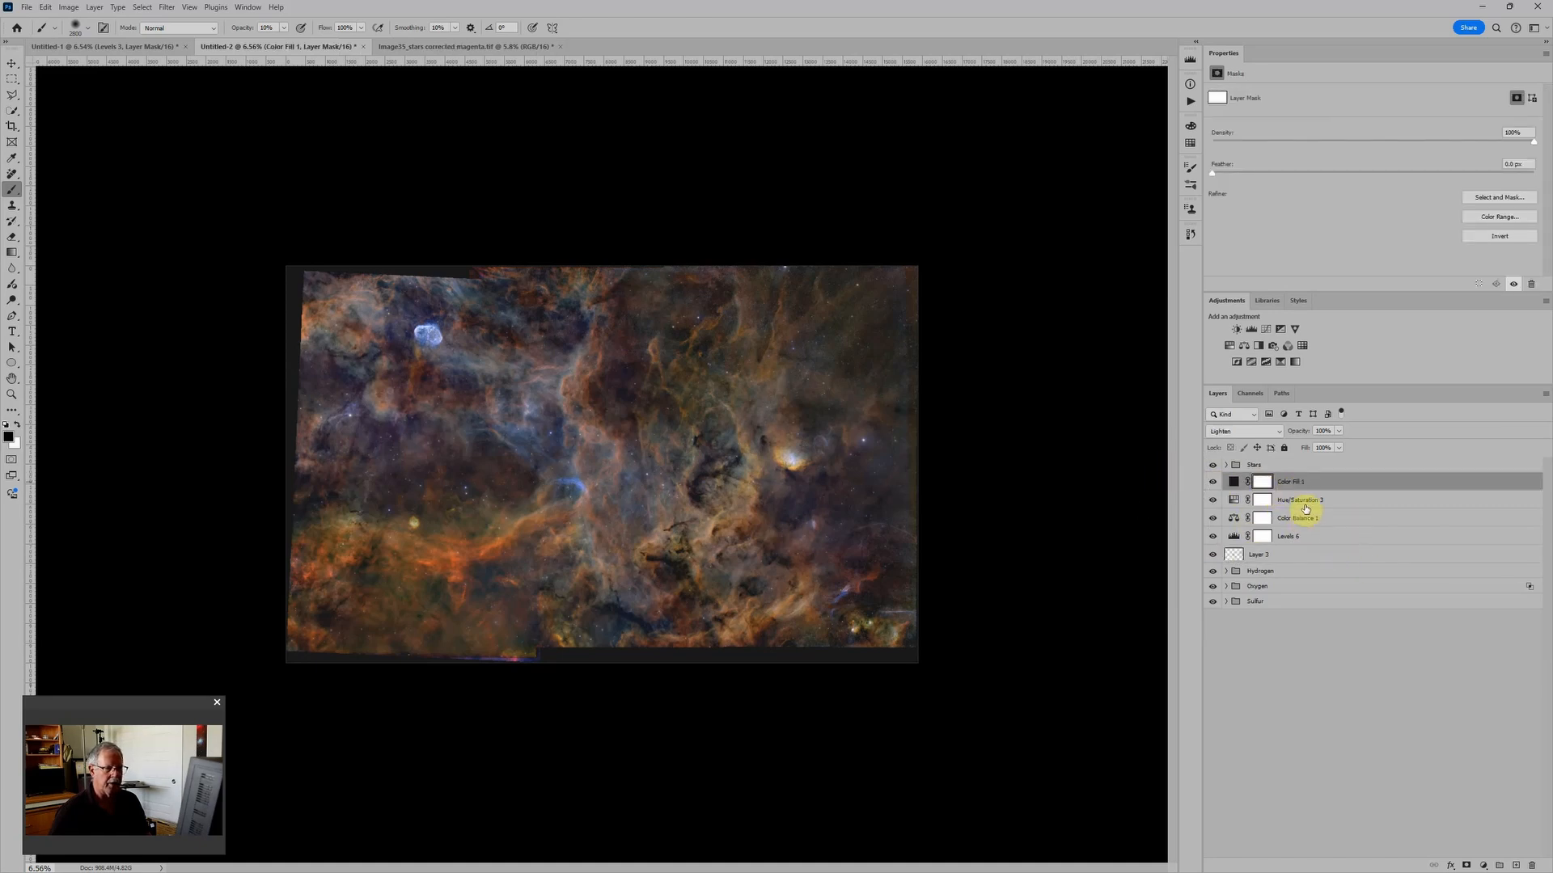
{"action": "left_click", "coordinate": [12, 94]}
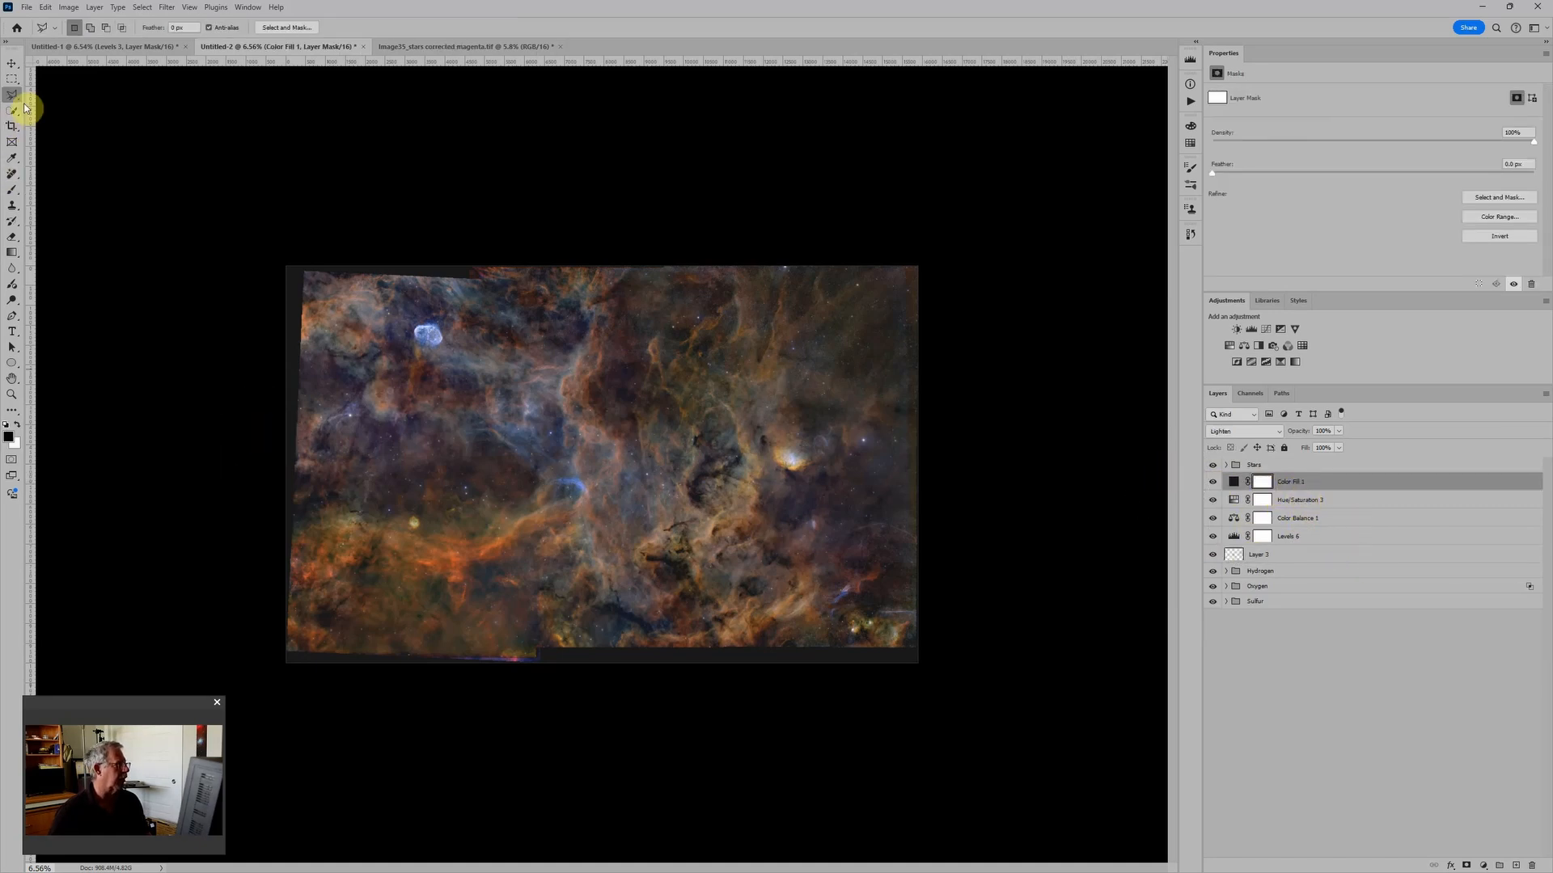
{"action": "left_click", "coordinate": [254, 652]}
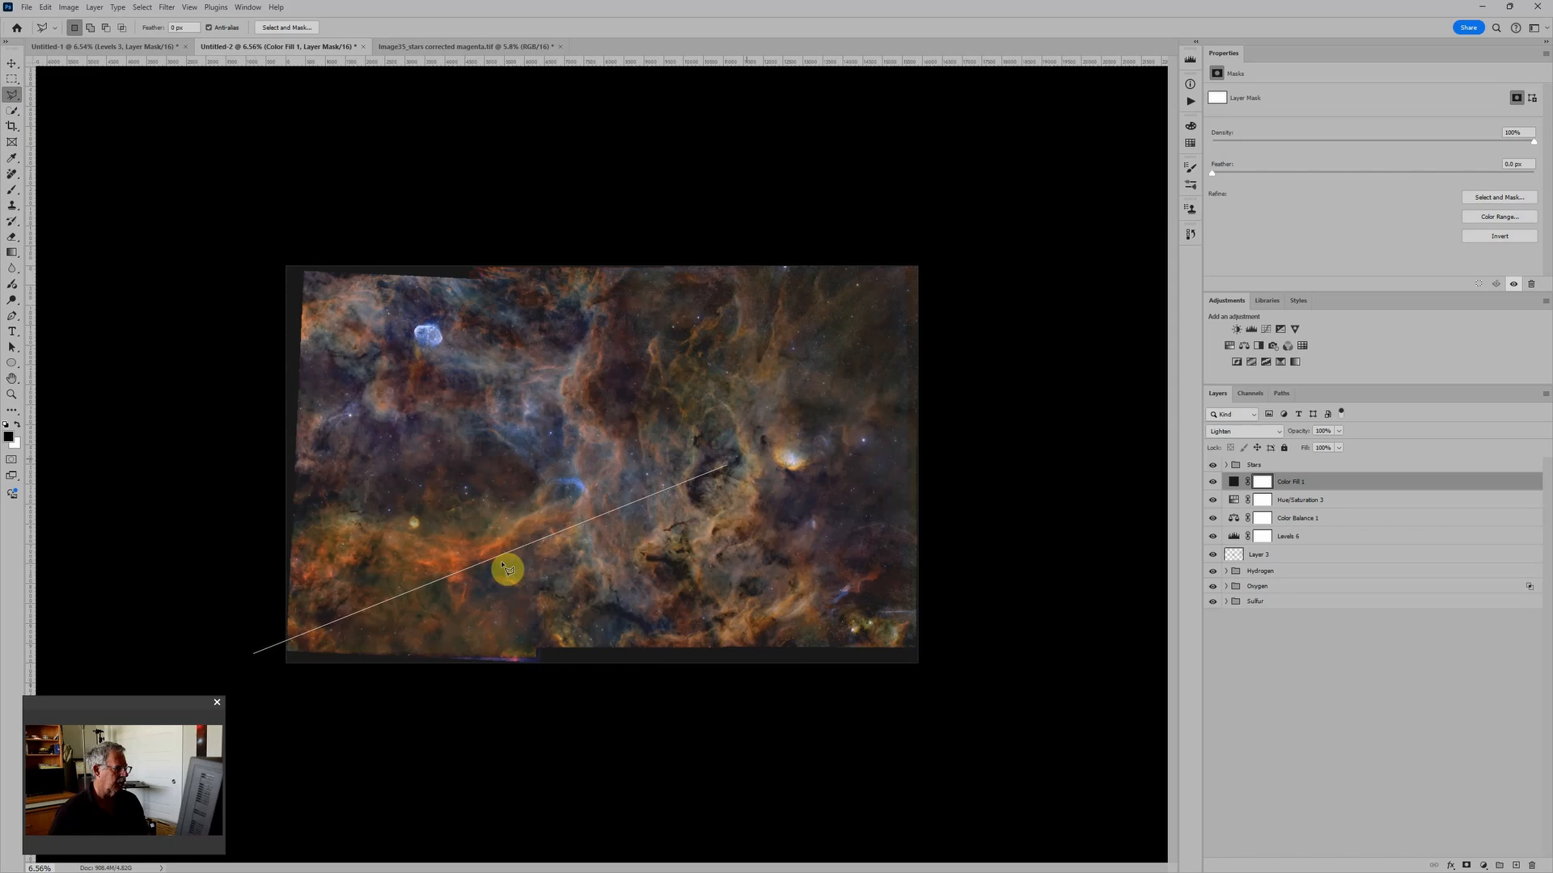
{"action": "left_click", "coordinate": [957, 256]}
{"action": "left_click", "coordinate": [981, 725]}
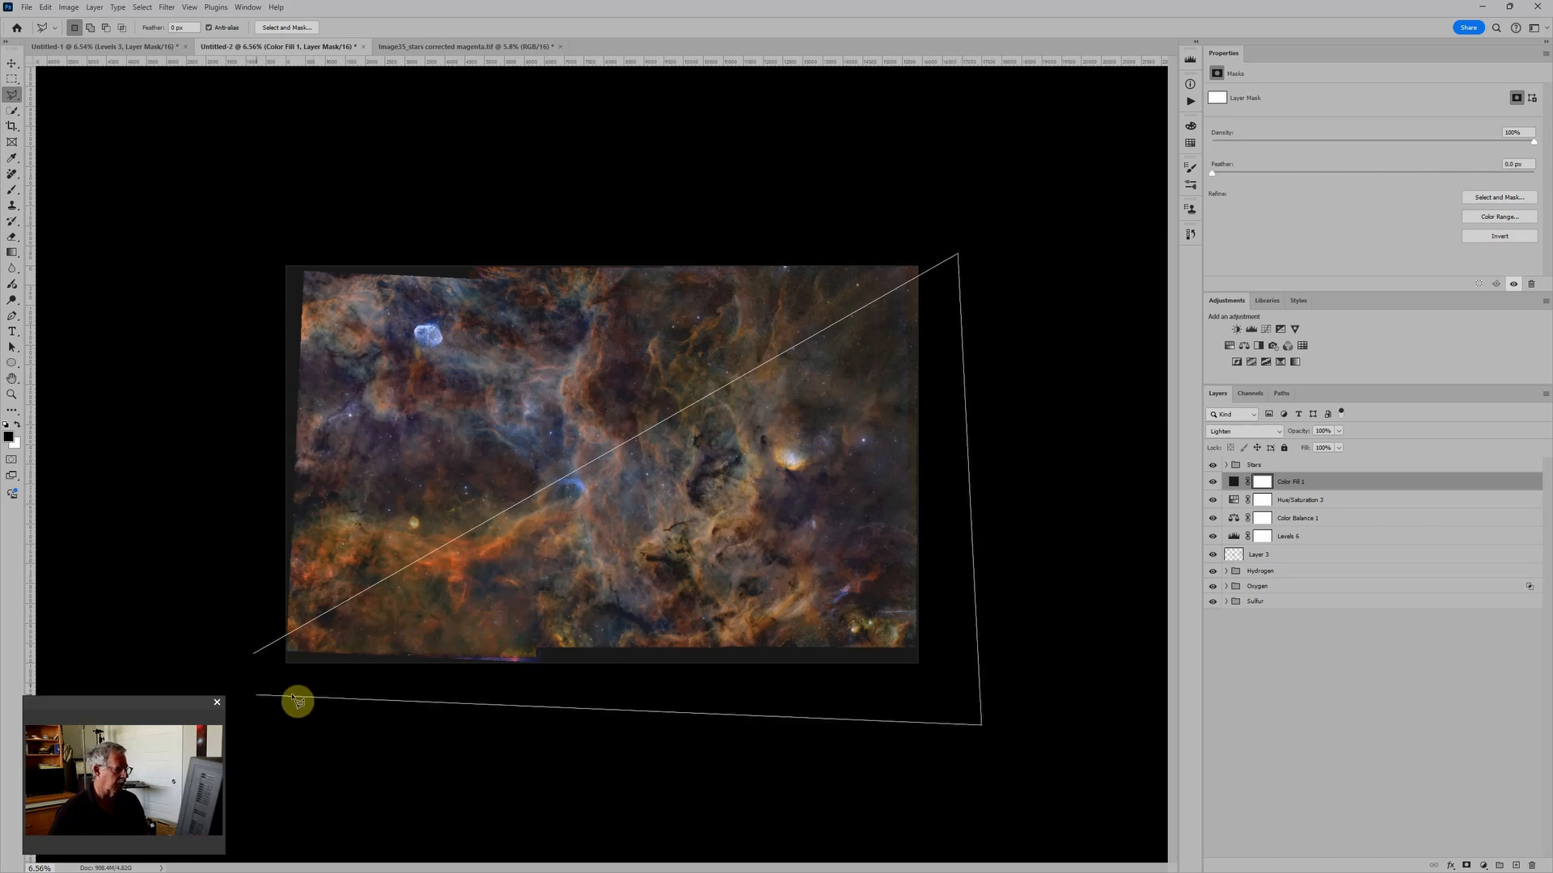
{"action": "double_click", "coordinate": [257, 699]}
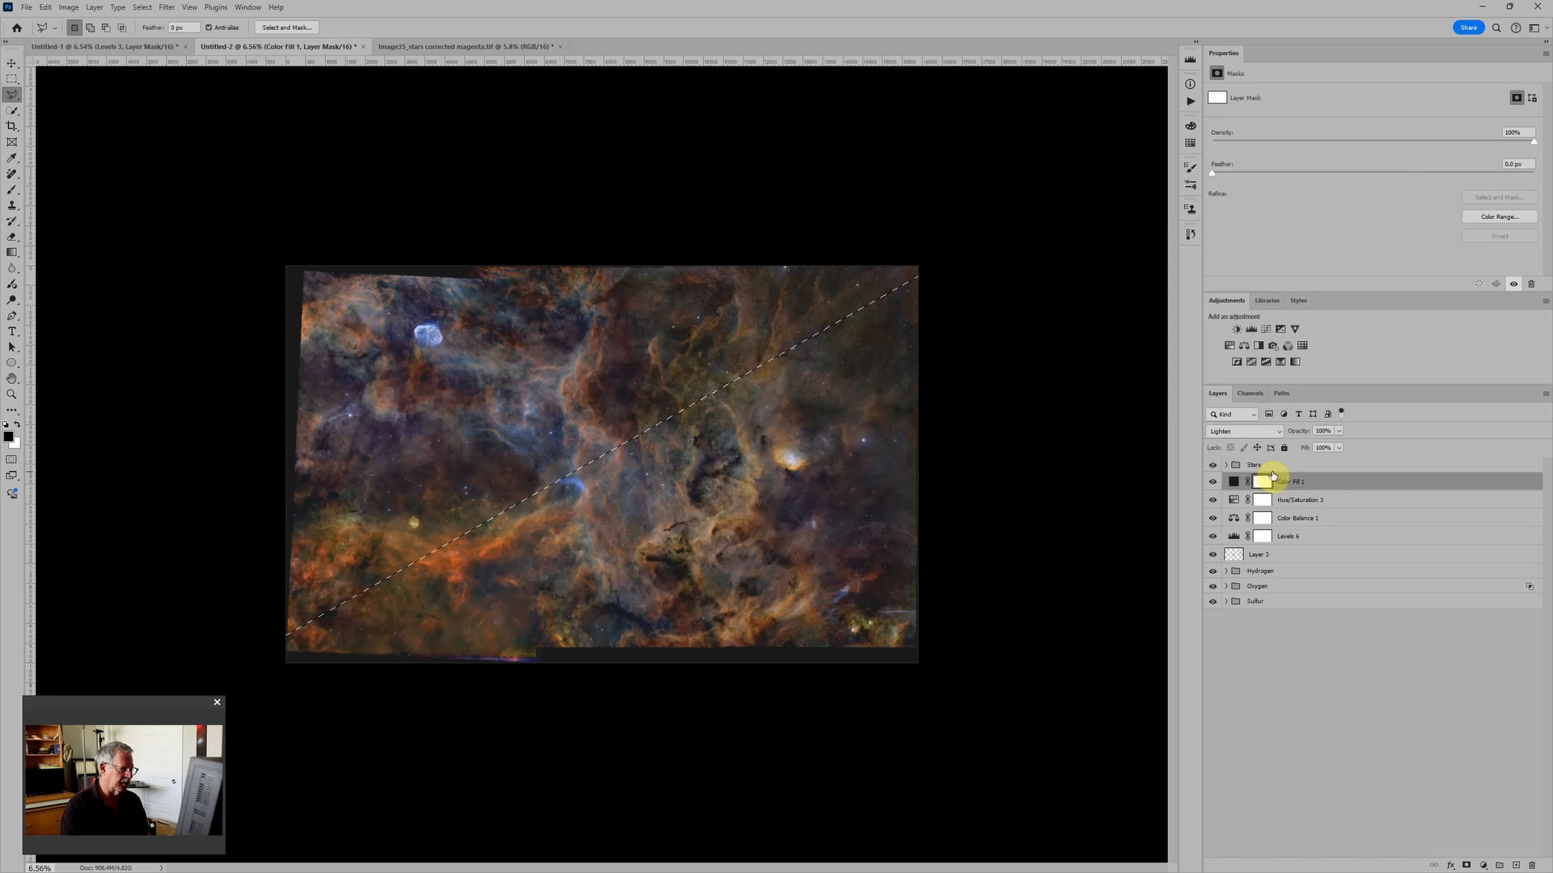
{"action": "key", "text": "alt+BackSpace"}
{"action": "key", "text": "ctrl+d"}
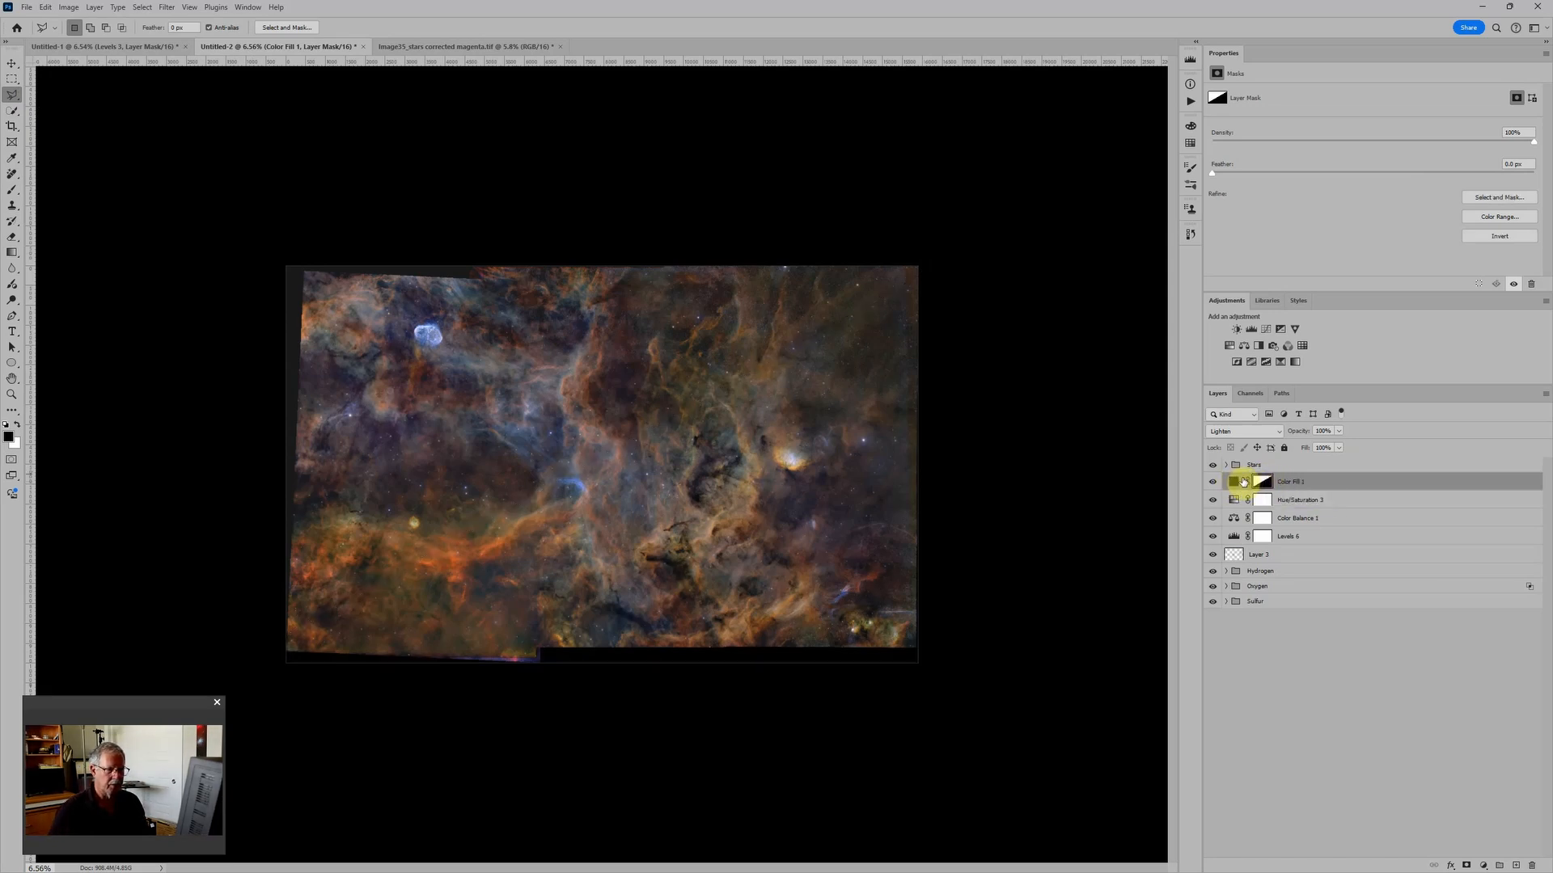
Raise the RGB black input level of Levels 6 to 65 to expose the Color Fill 1 mask's effect on the shadows, and return it to 21
{"action": "scroll", "coordinate": [614, 548], "scroll_direction": "up", "scroll_amount": 1}
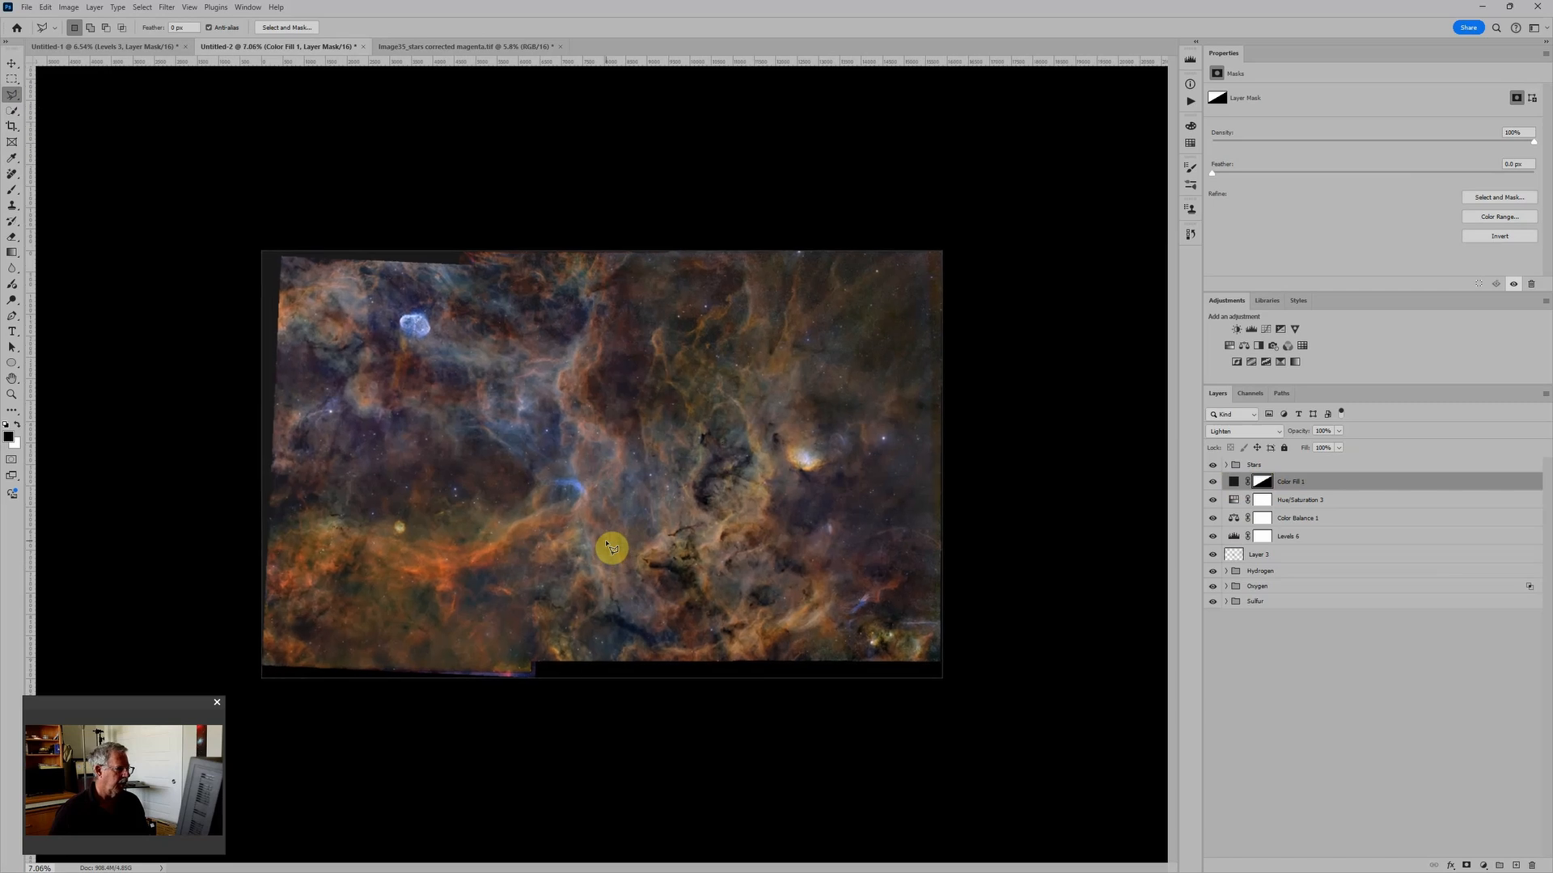
{"action": "left_click", "coordinate": [1234, 538]}
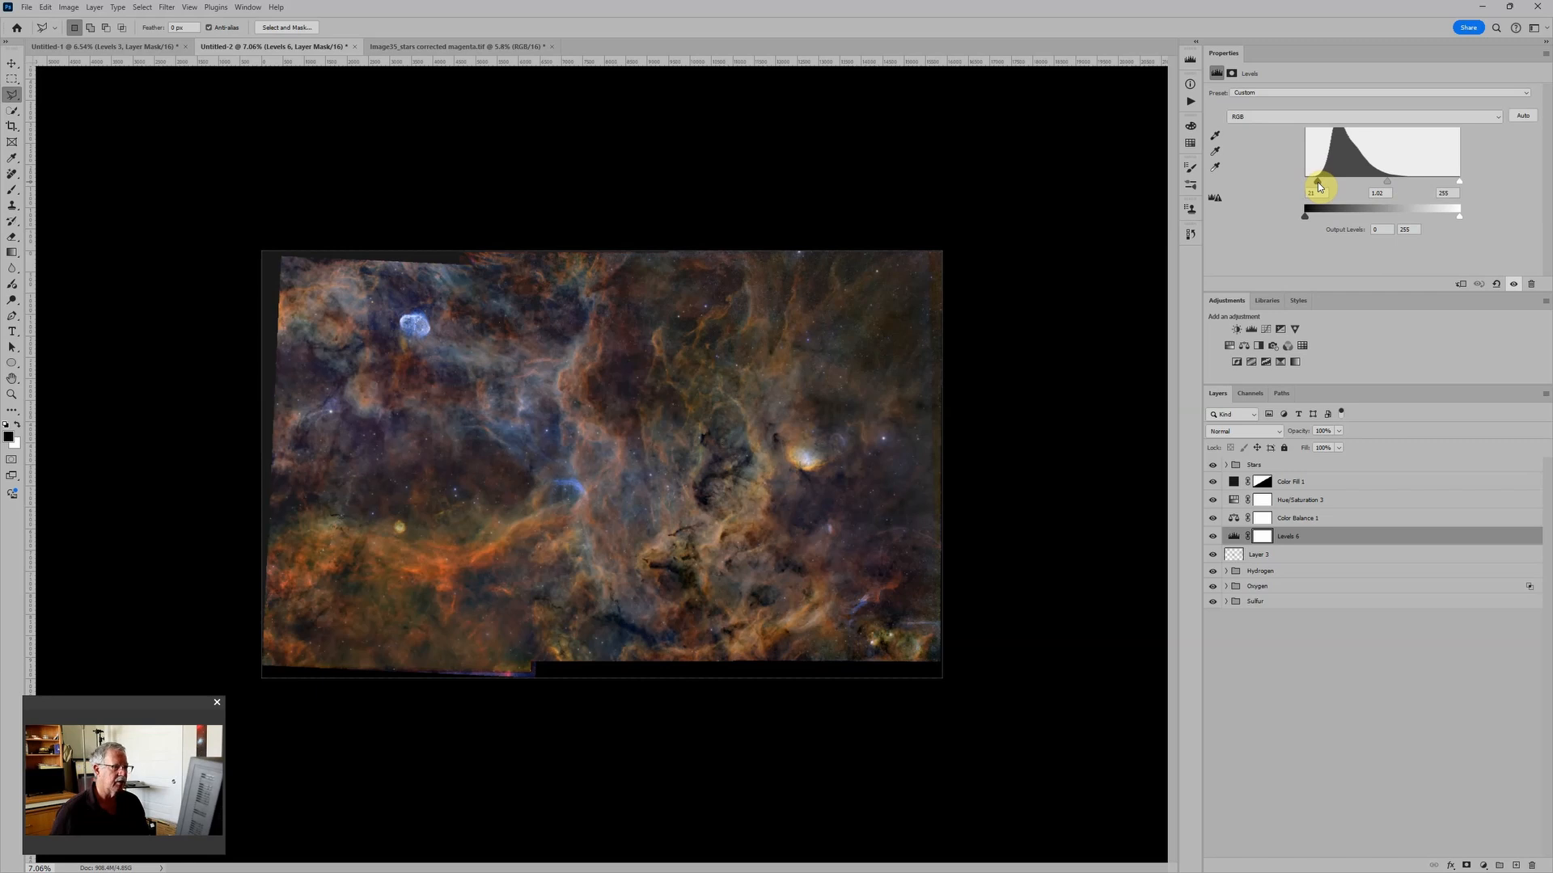
{"action": "left_click_drag", "start_coordinate": [1323, 185], "coordinate": [1329, 185]}
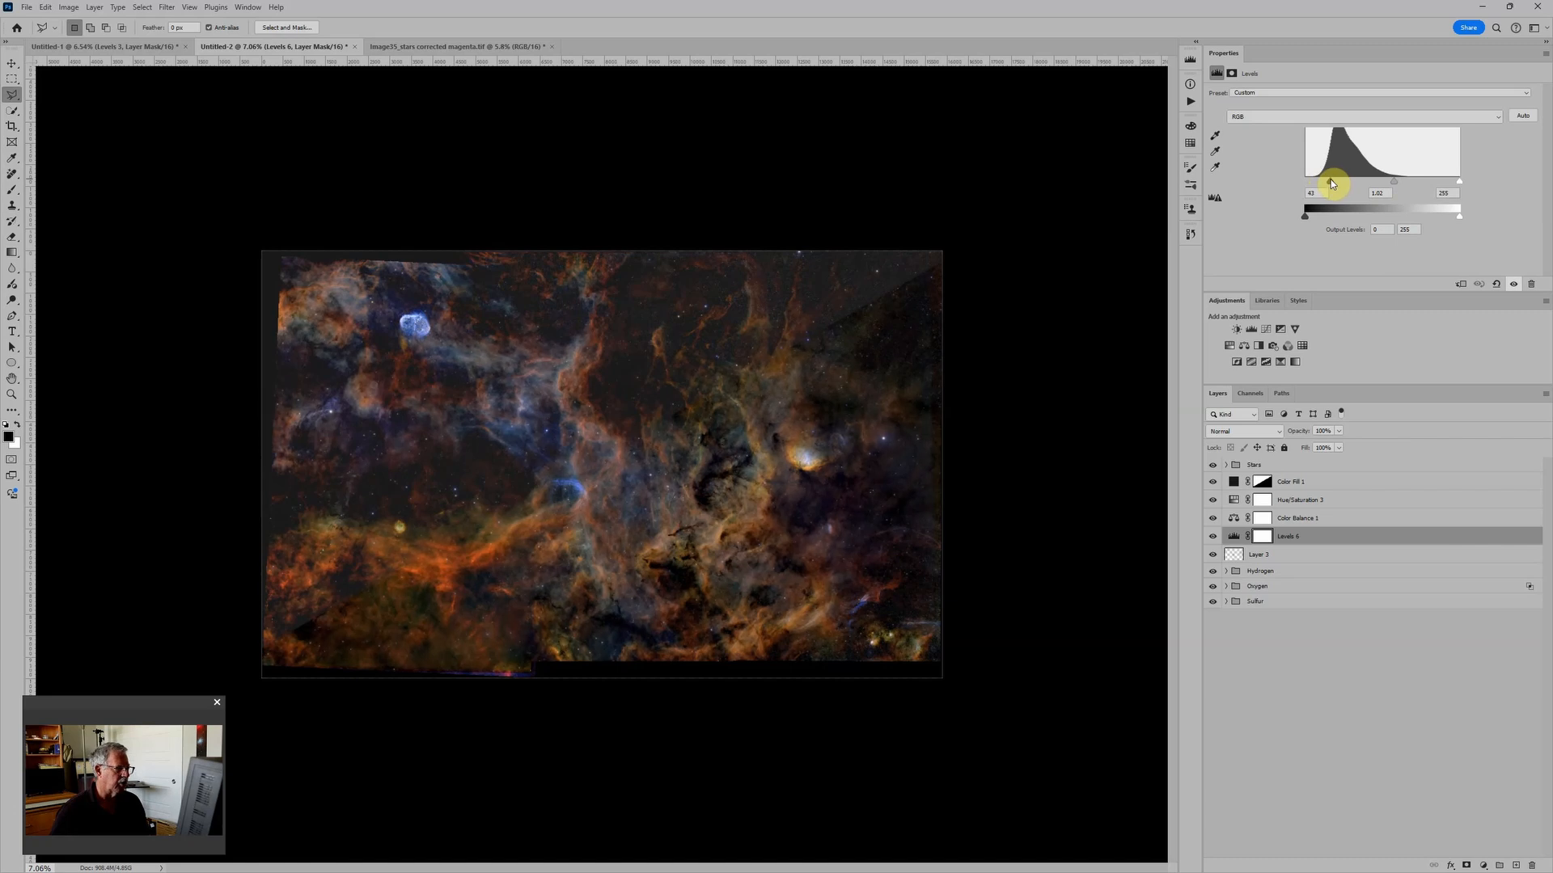
{"action": "left_click_drag", "start_coordinate": [1333, 185], "coordinate": [1345, 181]}
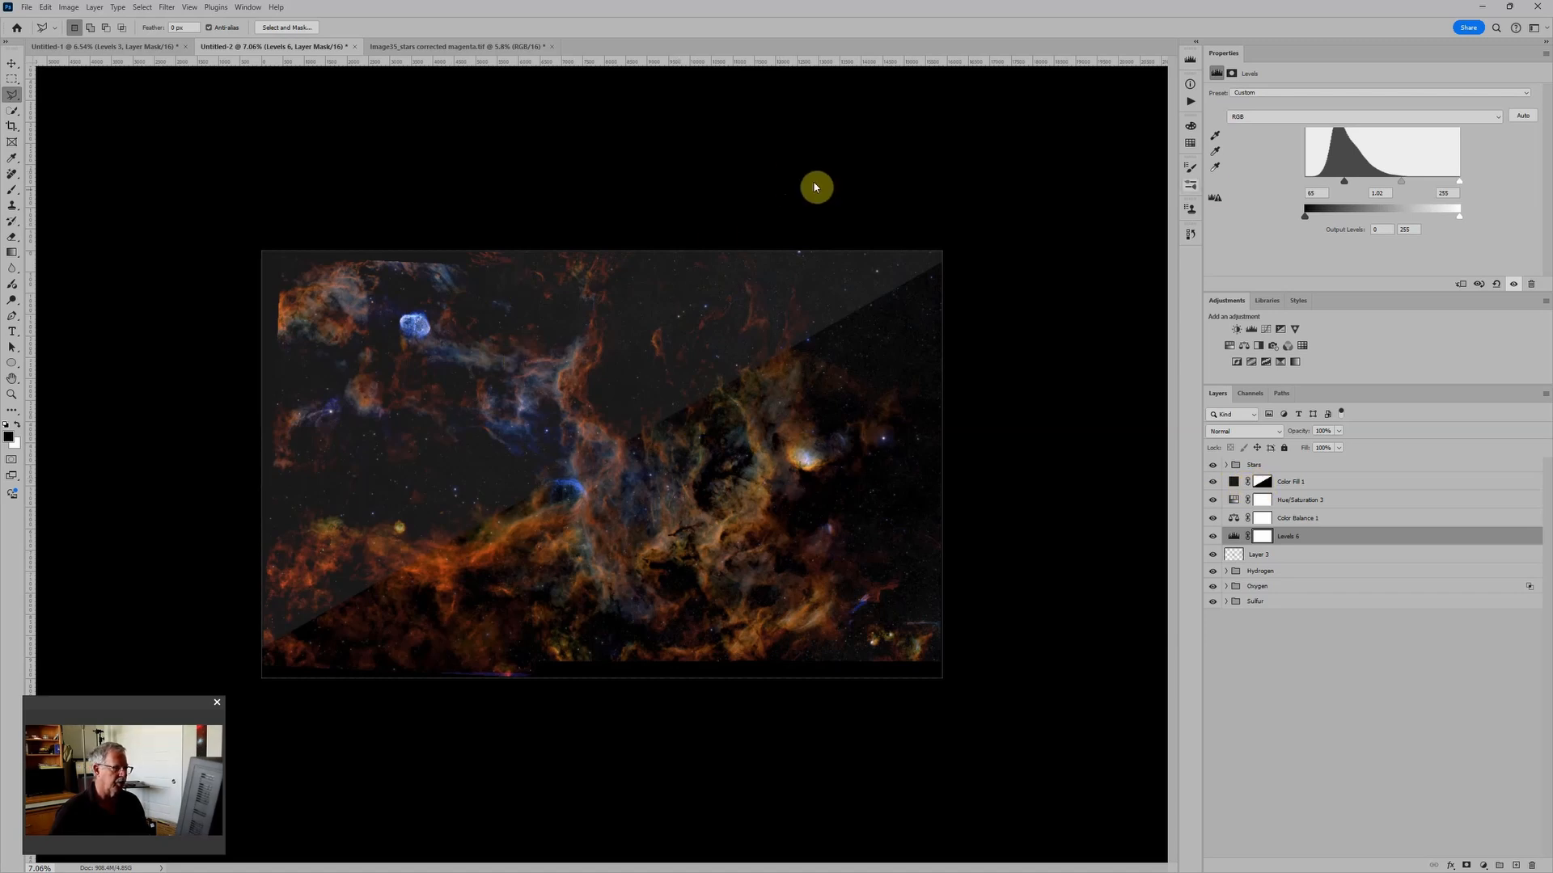
{"action": "left_click_drag", "start_coordinate": [1342, 184], "coordinate": [1318, 186]}
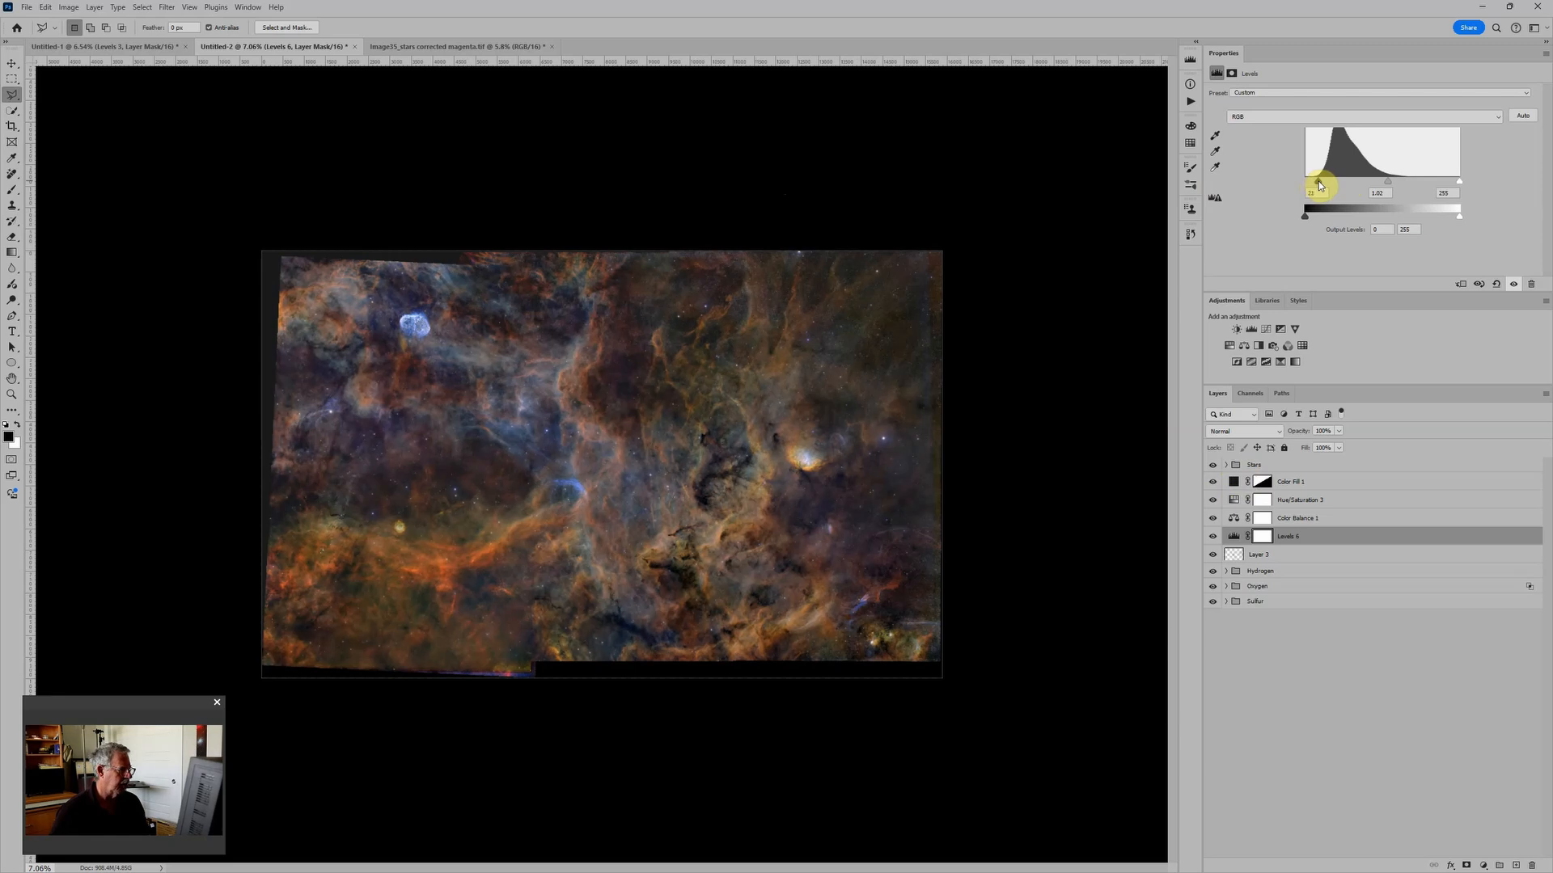
Adjust Levels 6 to a black input of about 28, a midtone of 1.12 and a white input of 245
{"action": "left_click_drag", "start_coordinate": [1319, 185], "coordinate": [1319, 185]}
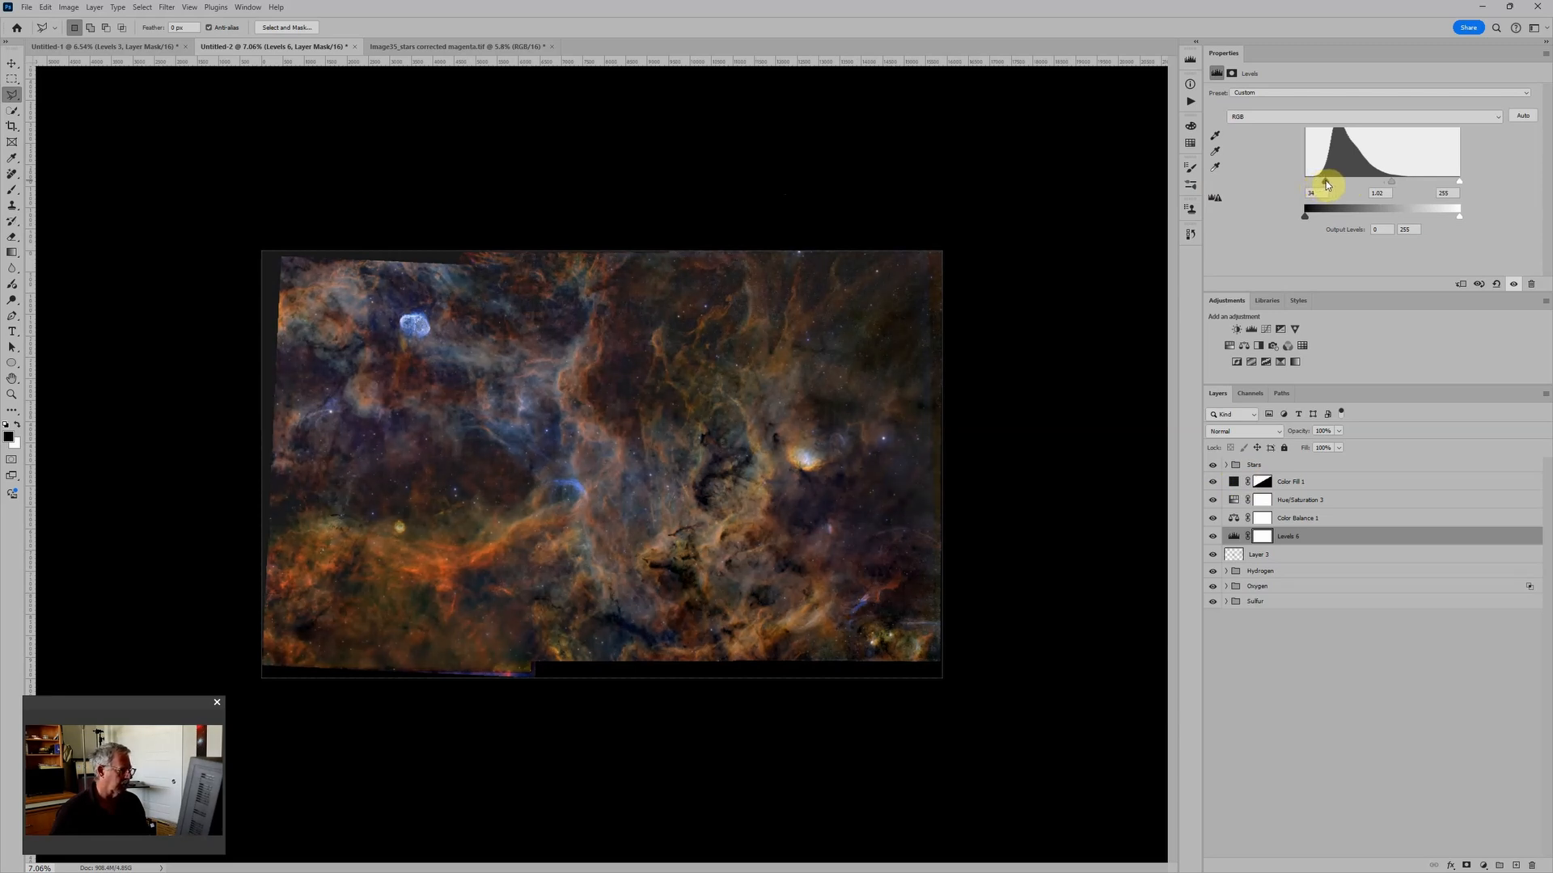
{"action": "left_click_drag", "start_coordinate": [1327, 185], "coordinate": [1331, 185]}
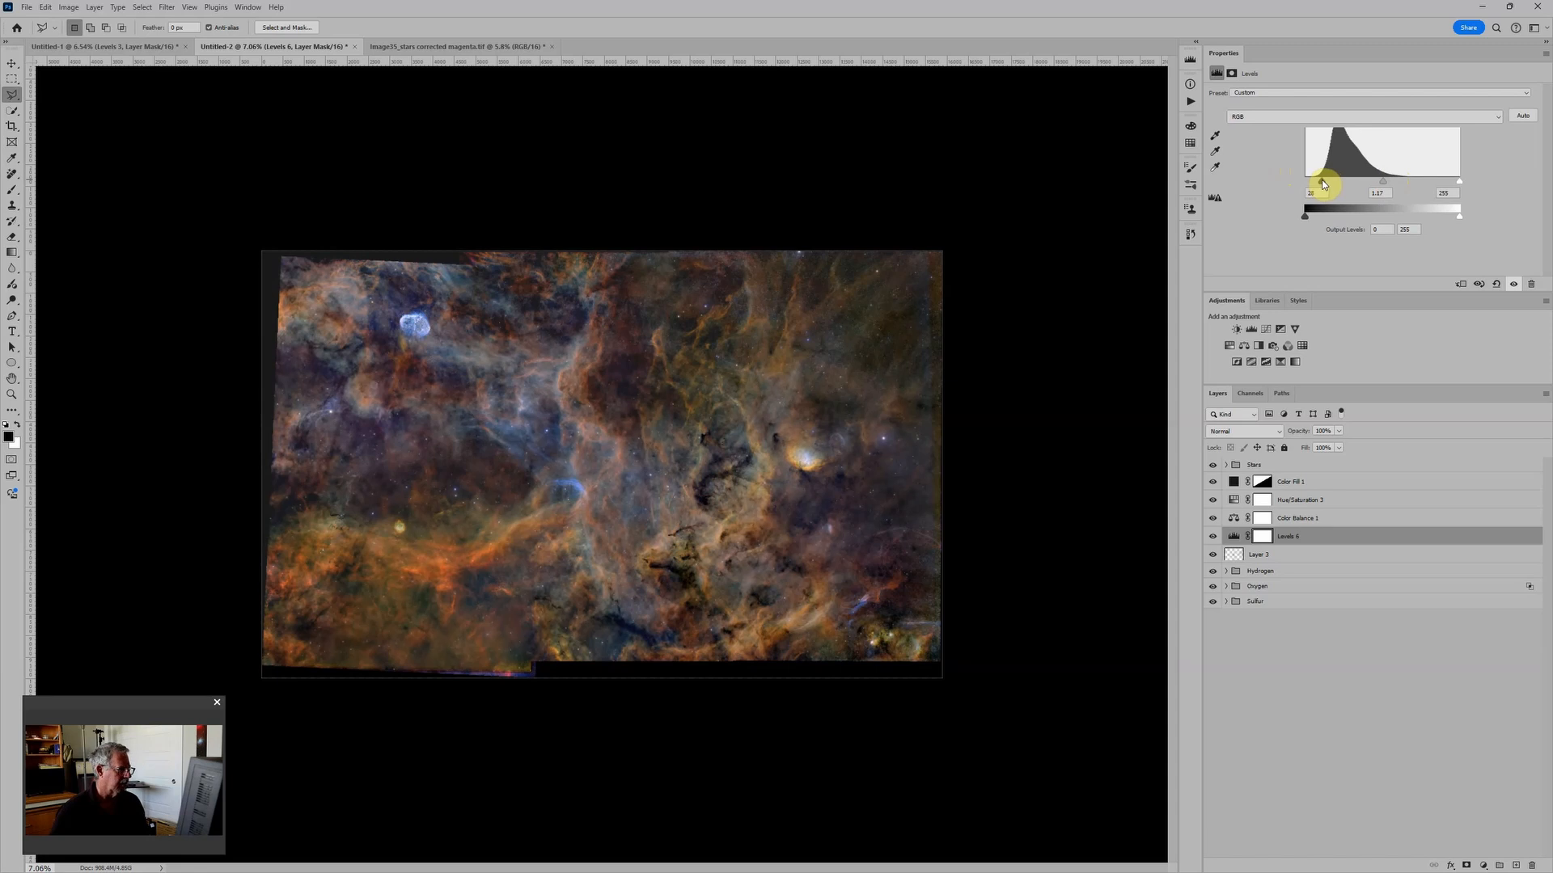
{"action": "scroll", "coordinate": [1020, 279], "scroll_direction": "down", "scroll_amount": 1}
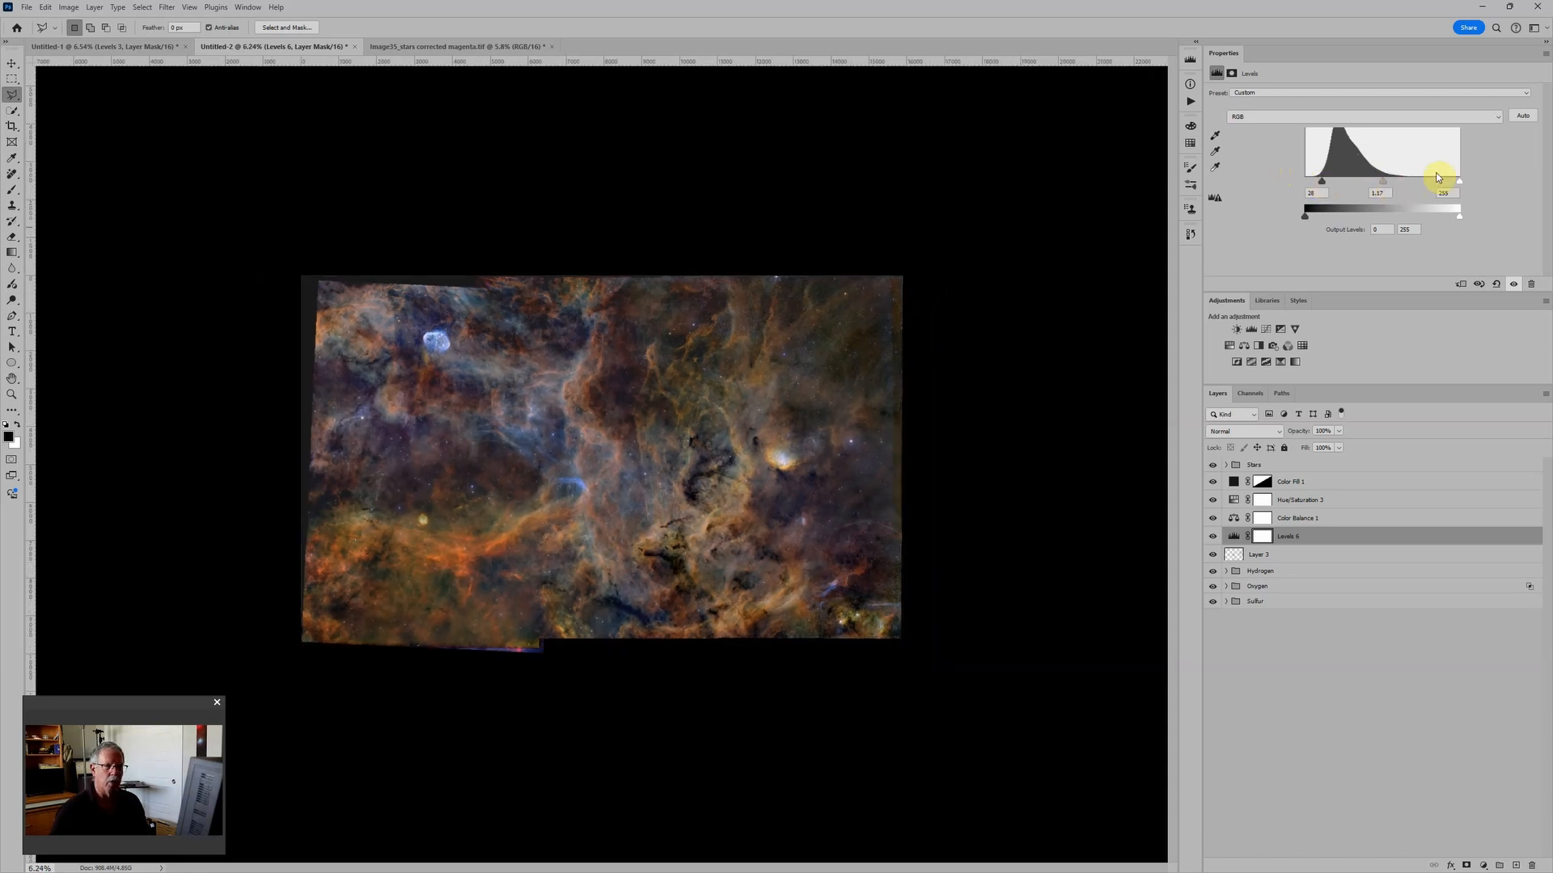
{"action": "left_click_drag", "start_coordinate": [1459, 181], "coordinate": [1454, 185]}
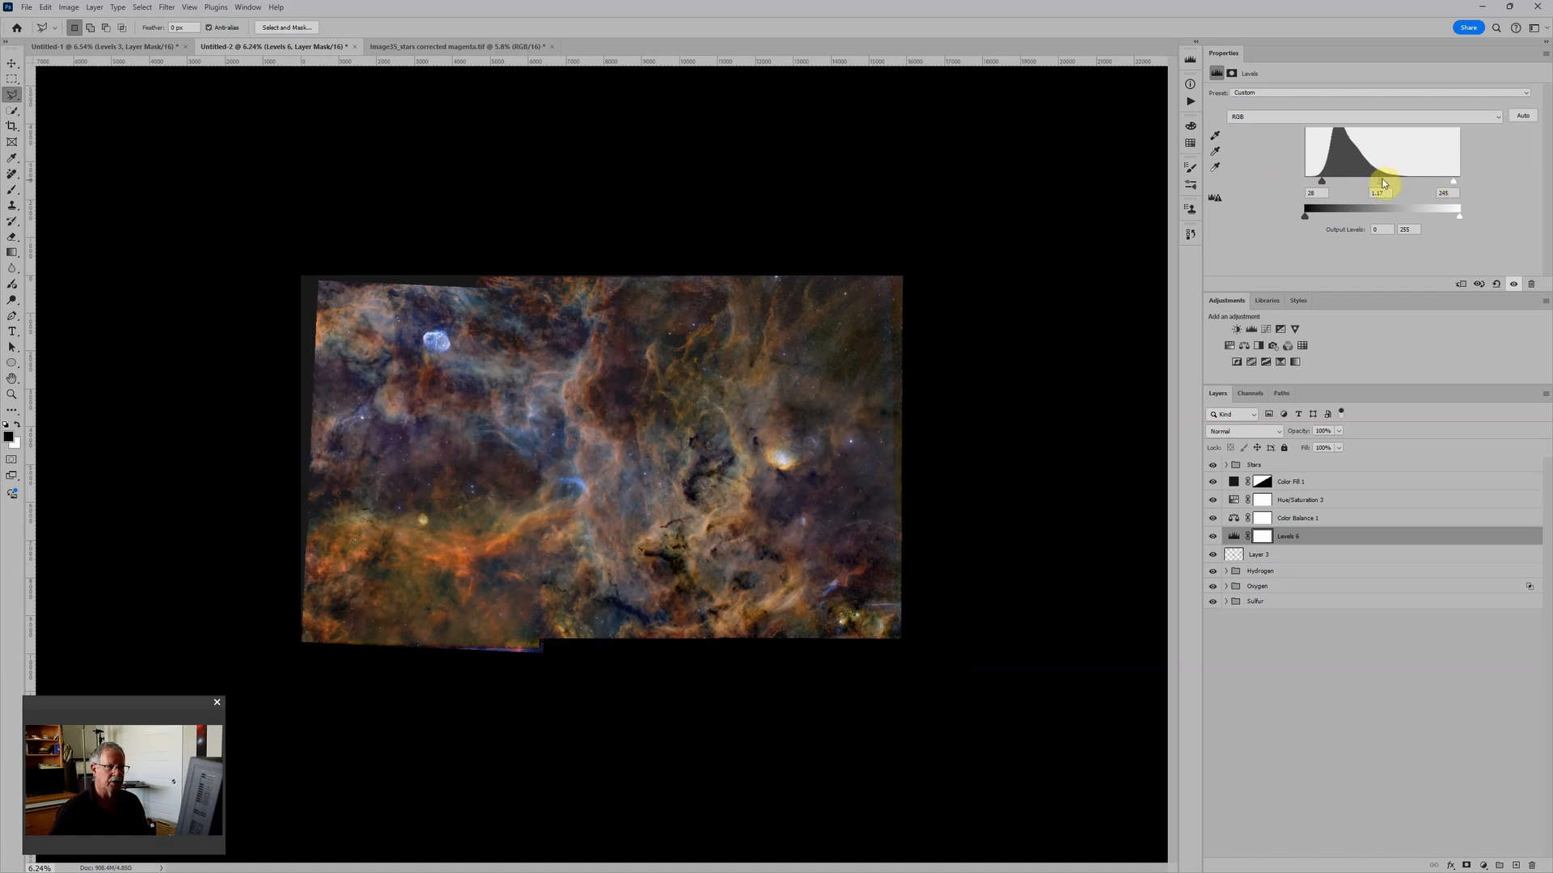
{"action": "left_click_drag", "start_coordinate": [1381, 182], "coordinate": [1383, 184]}
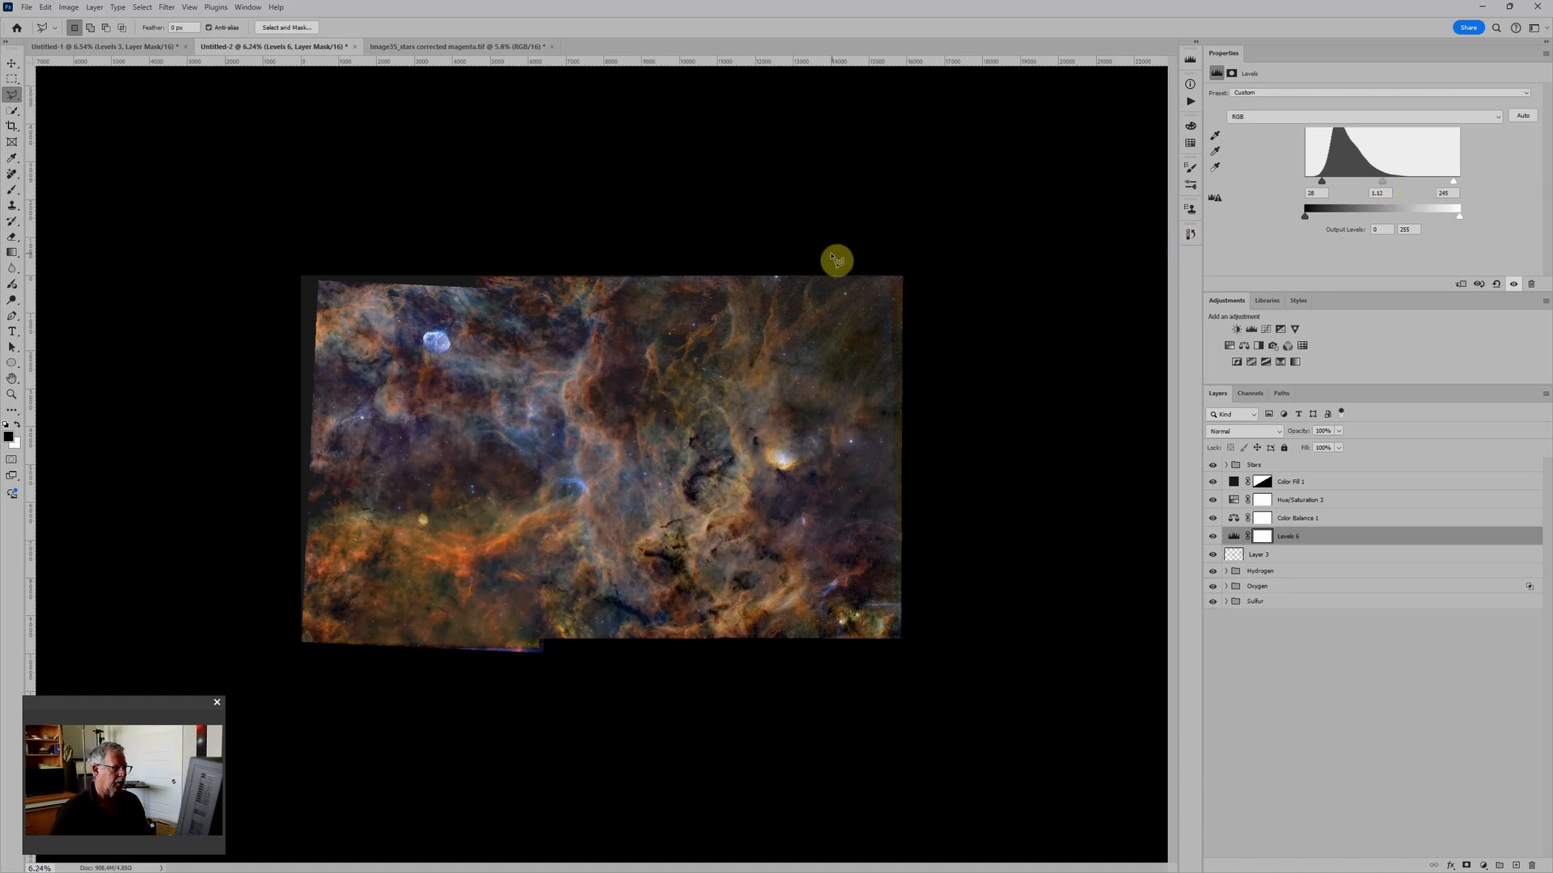
Reduce the Master saturation of the Hue/Saturation 3 layer to +8
{"action": "scroll", "coordinate": [837, 261], "scroll_direction": "up", "scroll_amount": 1}
{"action": "left_click", "coordinate": [1233, 503]}
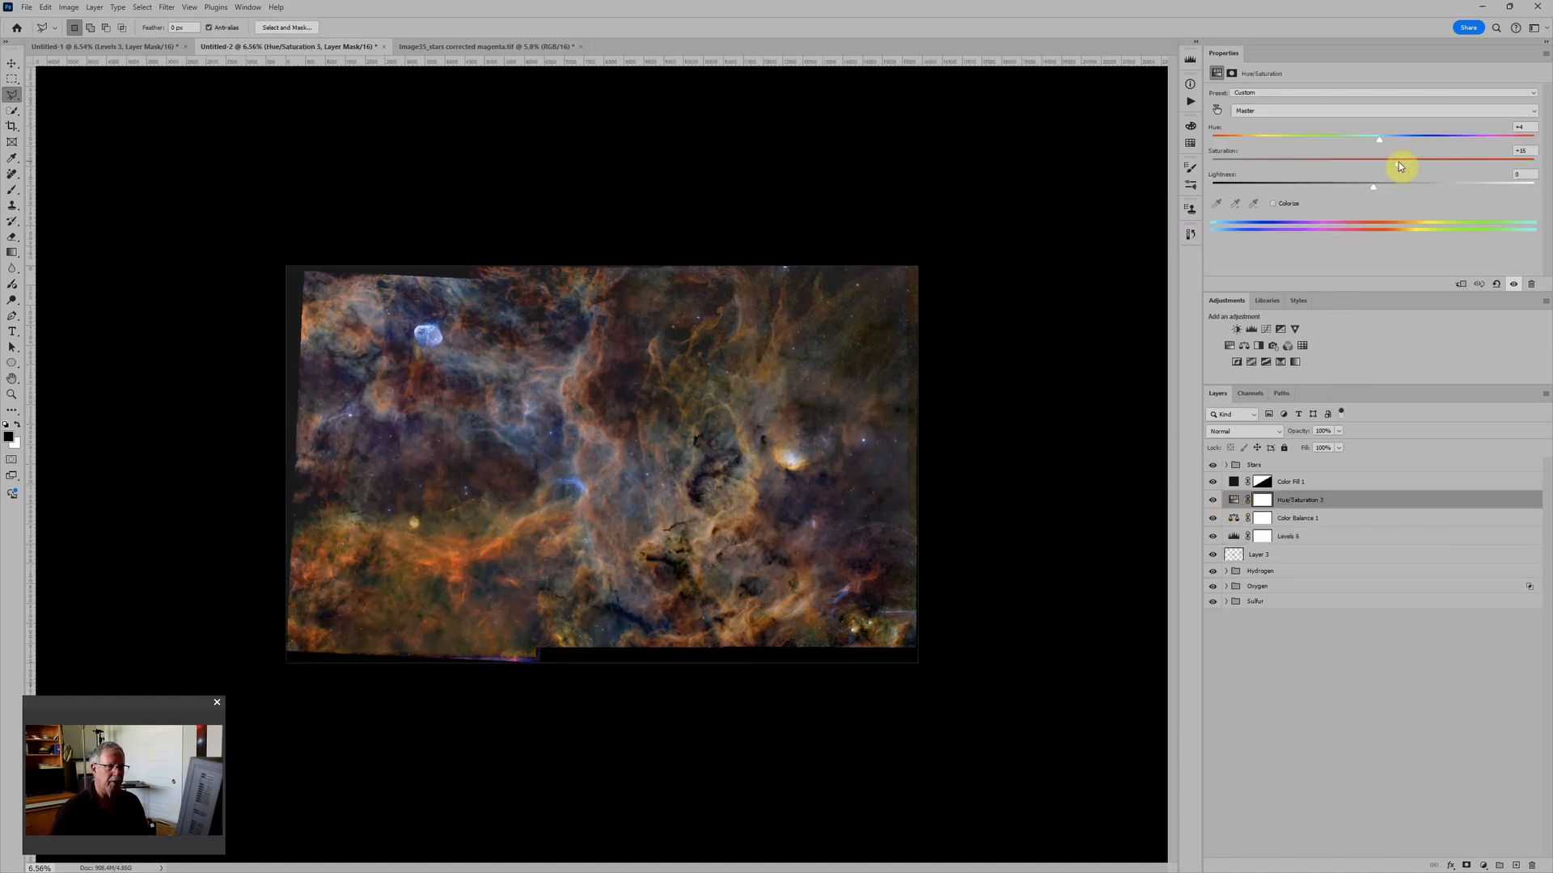
{"action": "left_click_drag", "start_coordinate": [1394, 167], "coordinate": [1384, 167]}
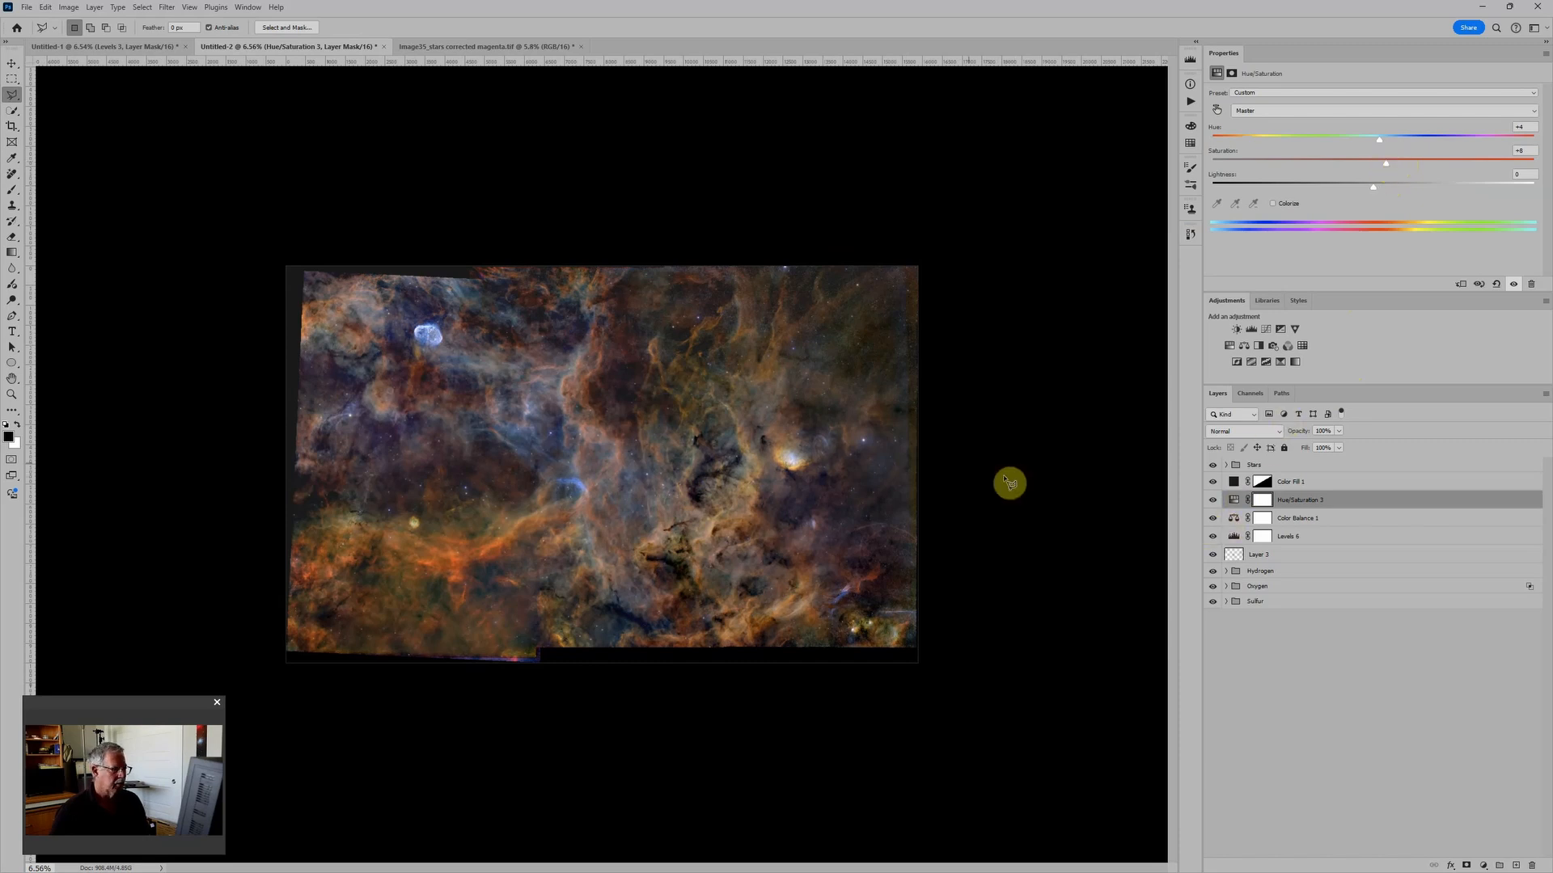
Darken the midtones of Levels 6 to 1.03, fine-tune its black input level, and check the whole image
{"action": "left_click", "coordinate": [1235, 537]}
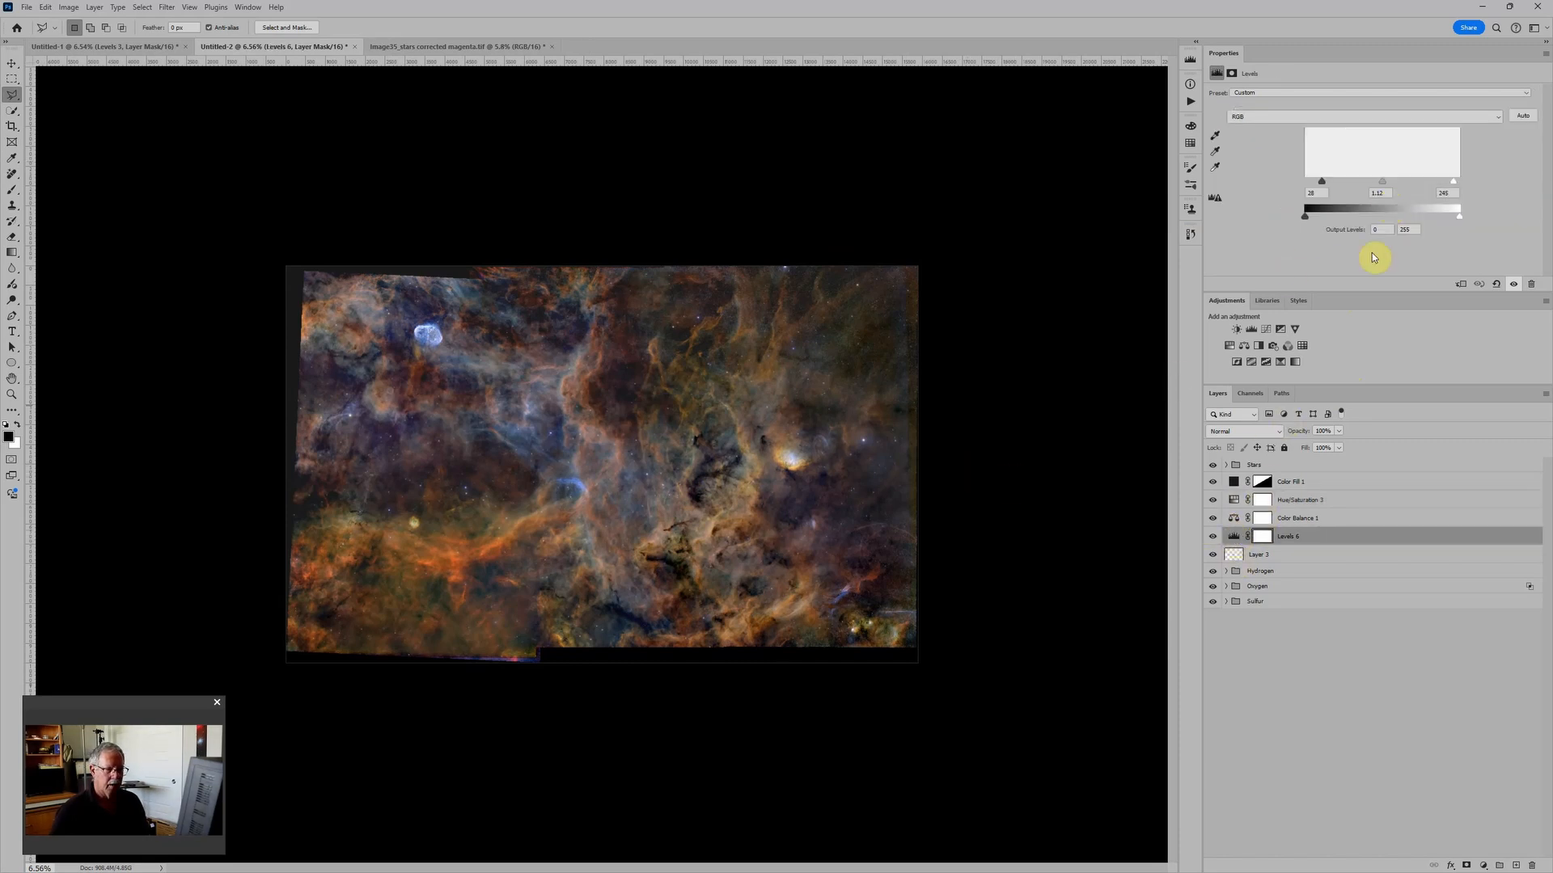
{"action": "left_click_drag", "start_coordinate": [1382, 183], "coordinate": [1384, 185]}
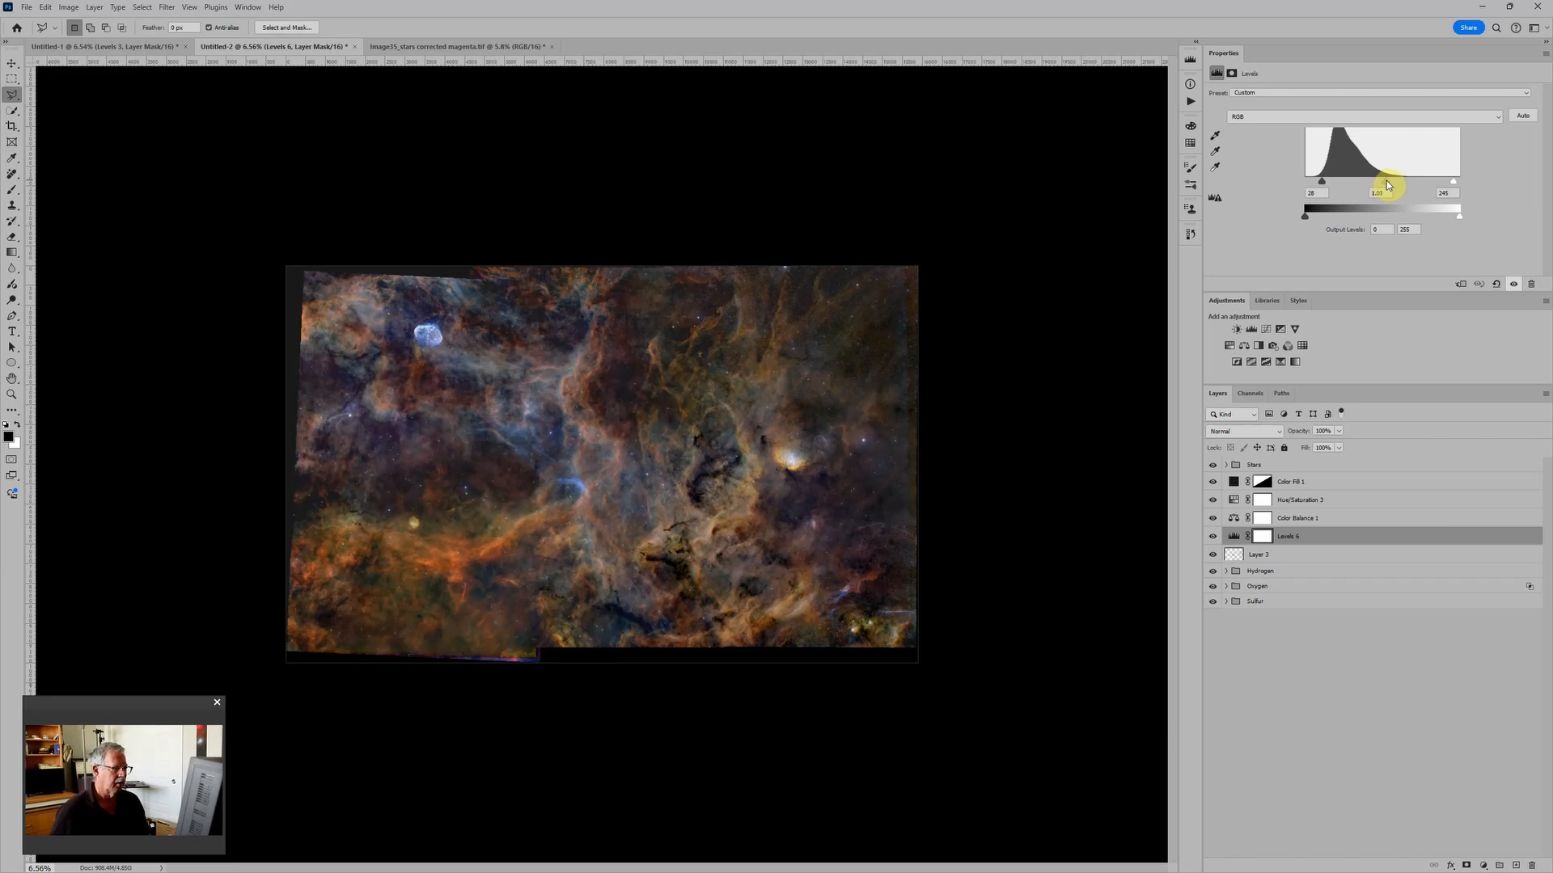
{"action": "left_click_drag", "start_coordinate": [1326, 186], "coordinate": [1323, 186]}
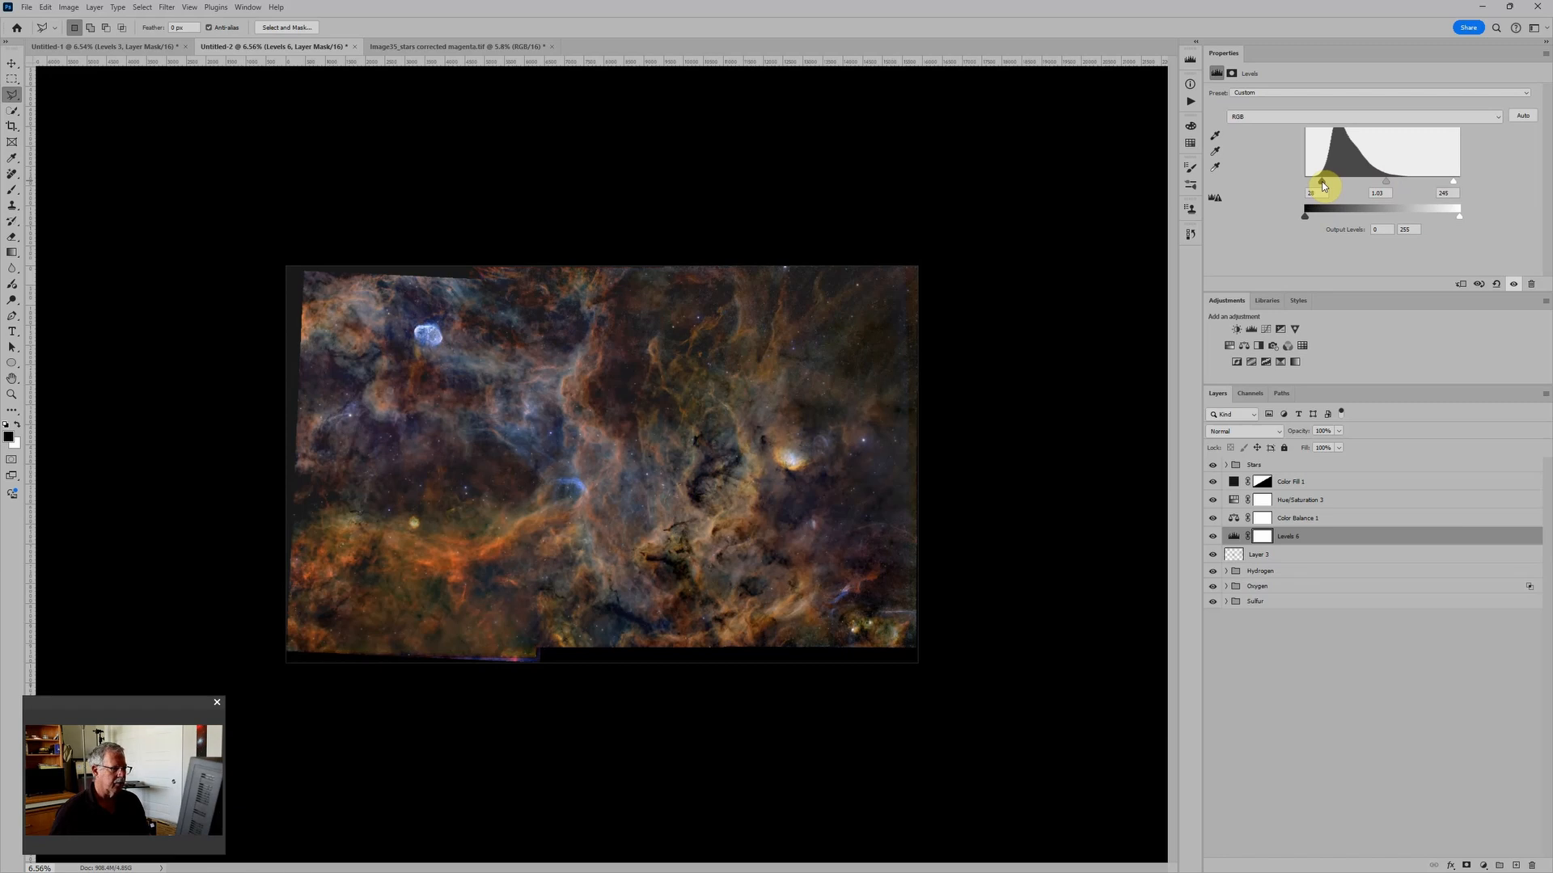
{"action": "scroll", "coordinate": [914, 311], "scroll_direction": "up", "scroll_amount": 1}
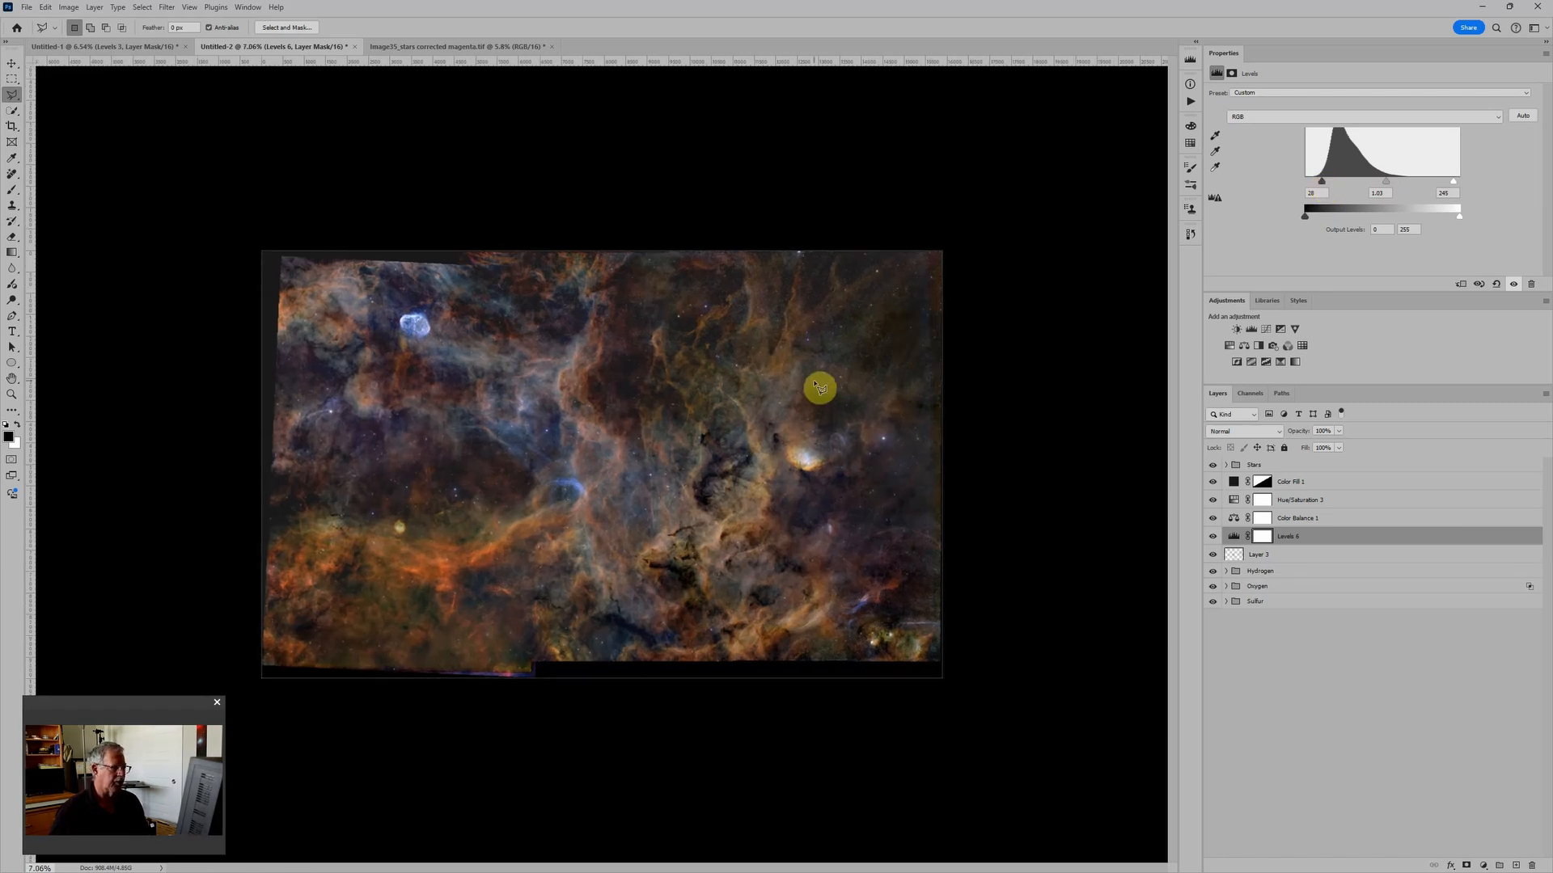
{"action": "scroll", "coordinate": [708, 473], "scroll_direction": "down", "scroll_amount": 1}
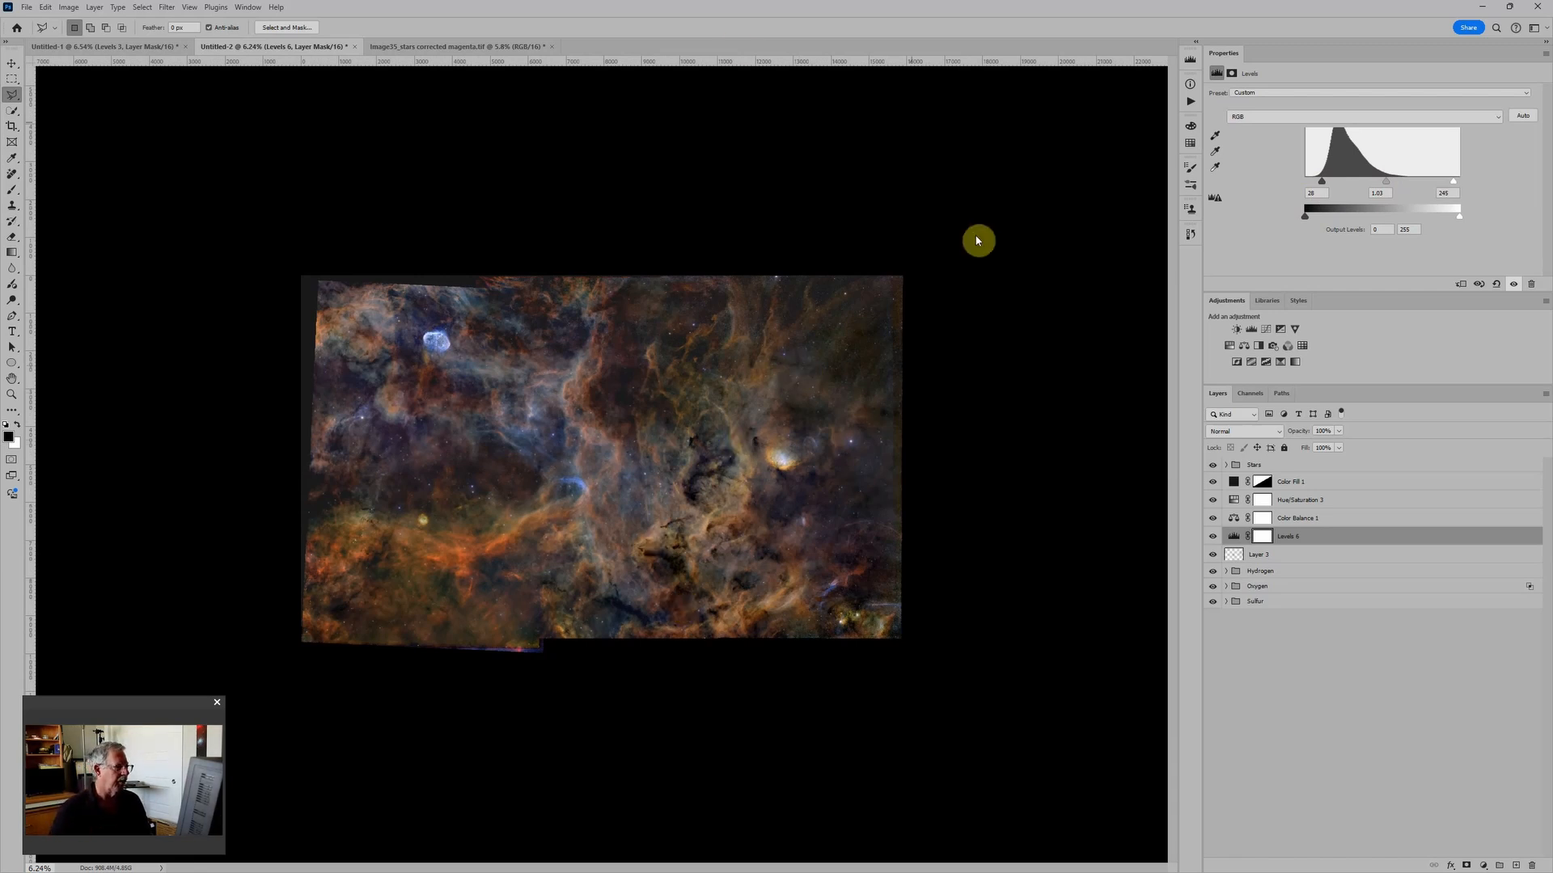
Set the Color Balance 1 midtones to +10 on Magenta–Green and +10 on Yellow–Blue
{"action": "left_click", "coordinate": [1234, 519]}
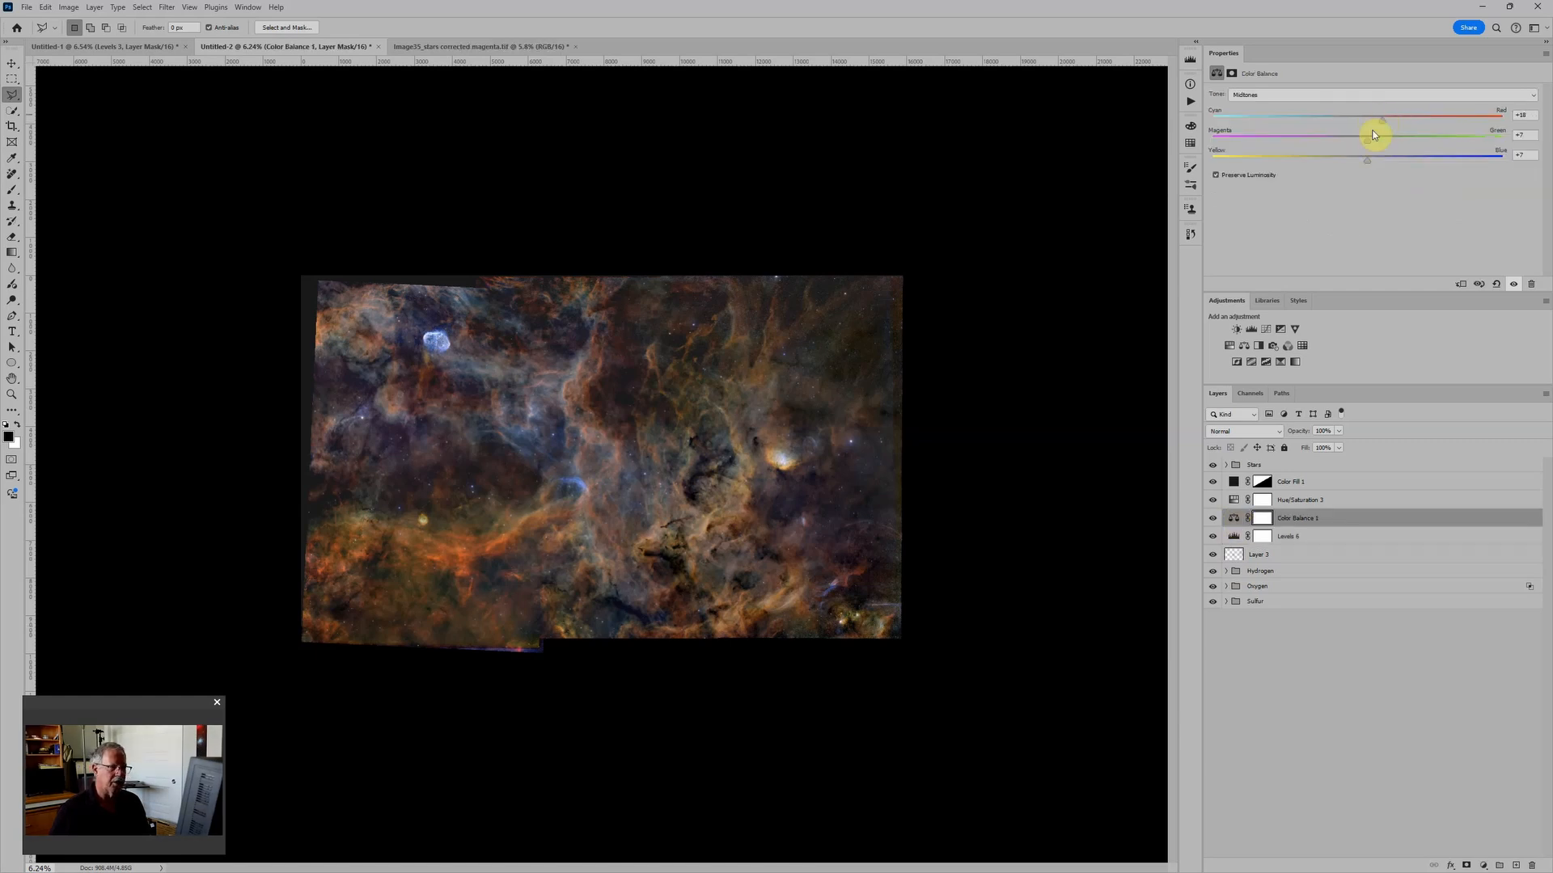
{"action": "left_click_drag", "start_coordinate": [1363, 143], "coordinate": [1370, 142]}
{"action": "left_click_drag", "start_coordinate": [1368, 159], "coordinate": [1374, 161]}
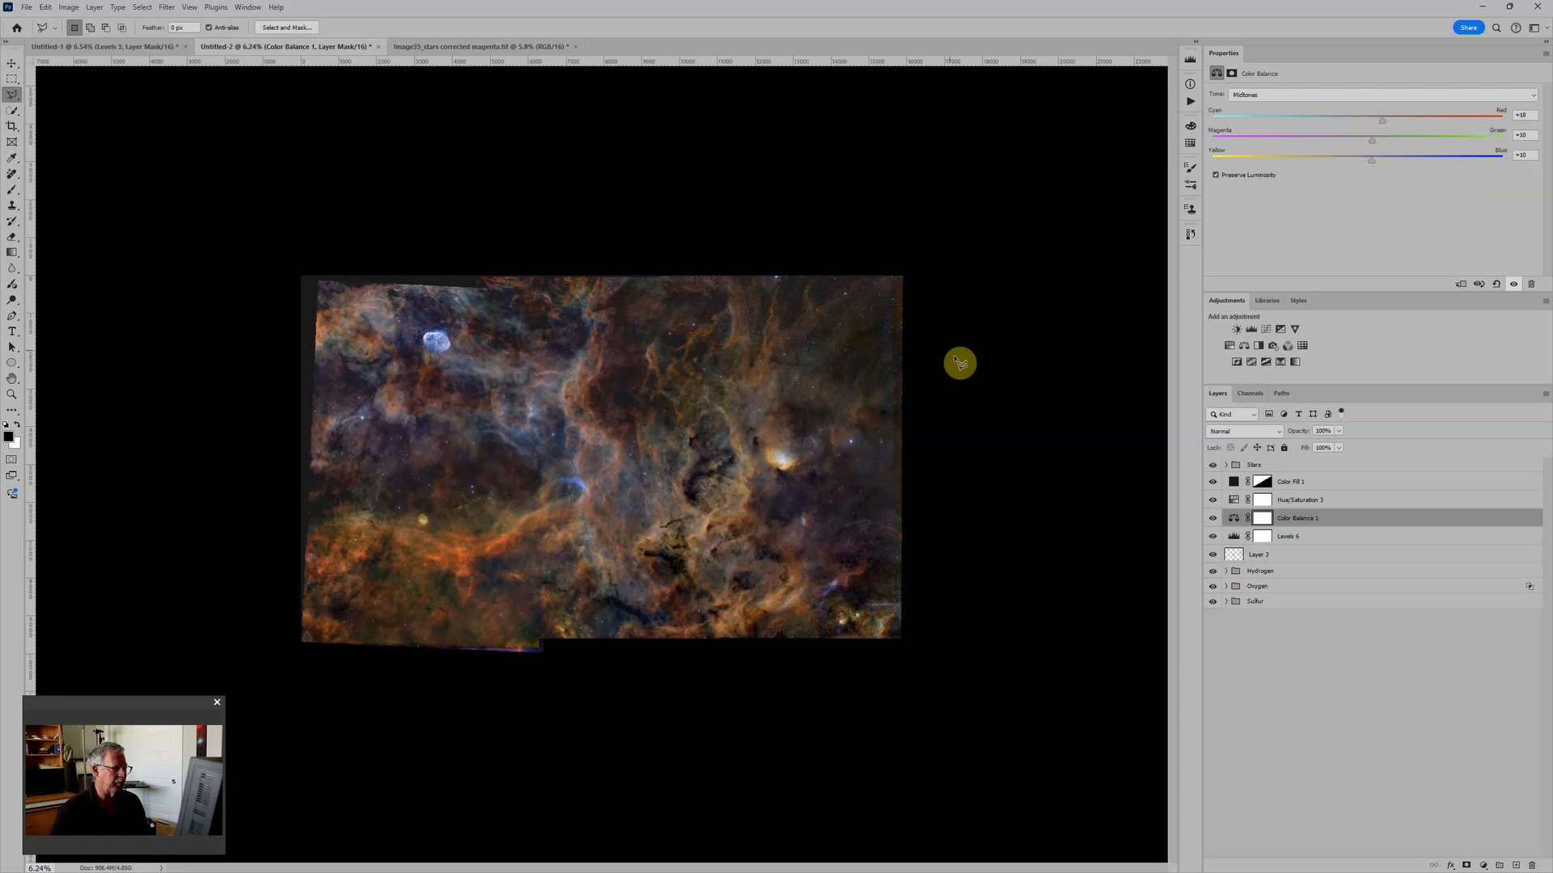
{"action": "scroll", "coordinate": [955, 358], "scroll_direction": "down", "scroll_amount": 1}
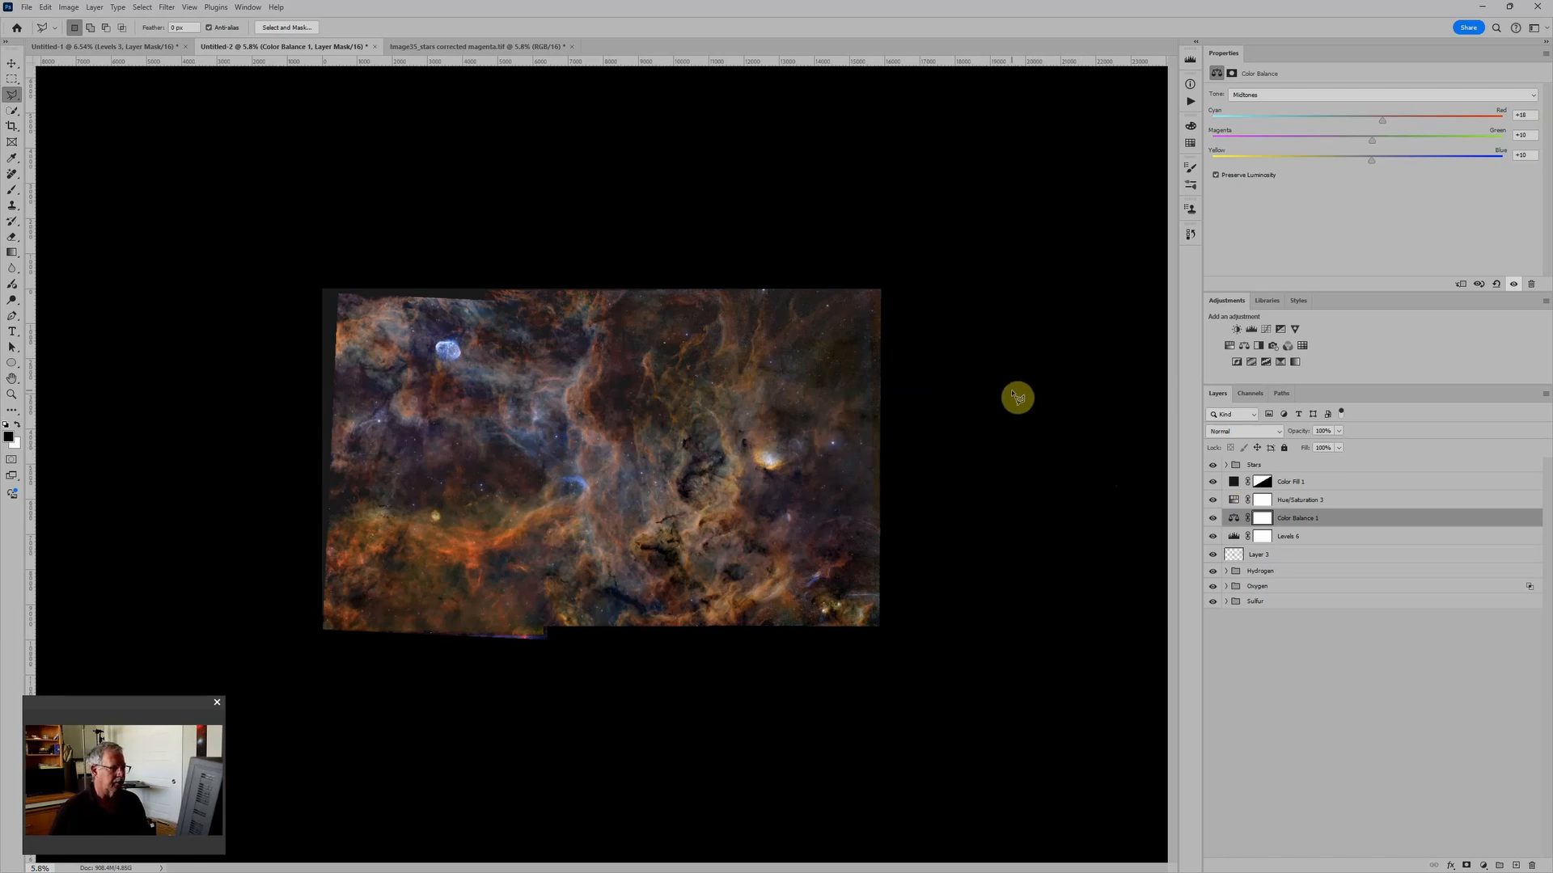
Lower the RGB black input level of Levels 6 to 23
{"action": "left_click", "coordinate": [1234, 518]}
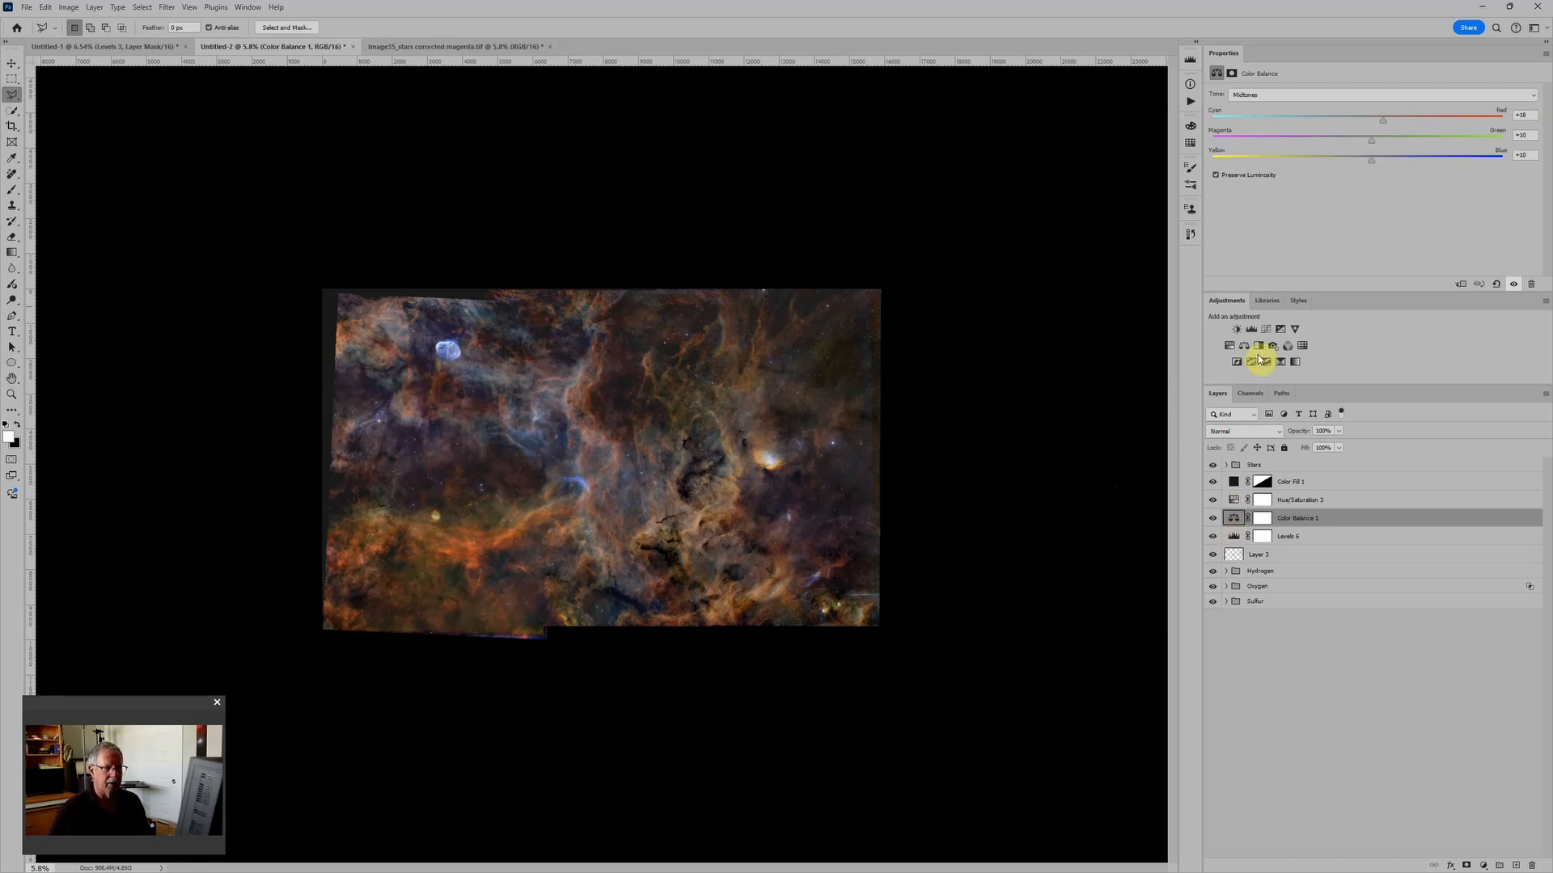
{"action": "left_click", "coordinate": [1235, 538]}
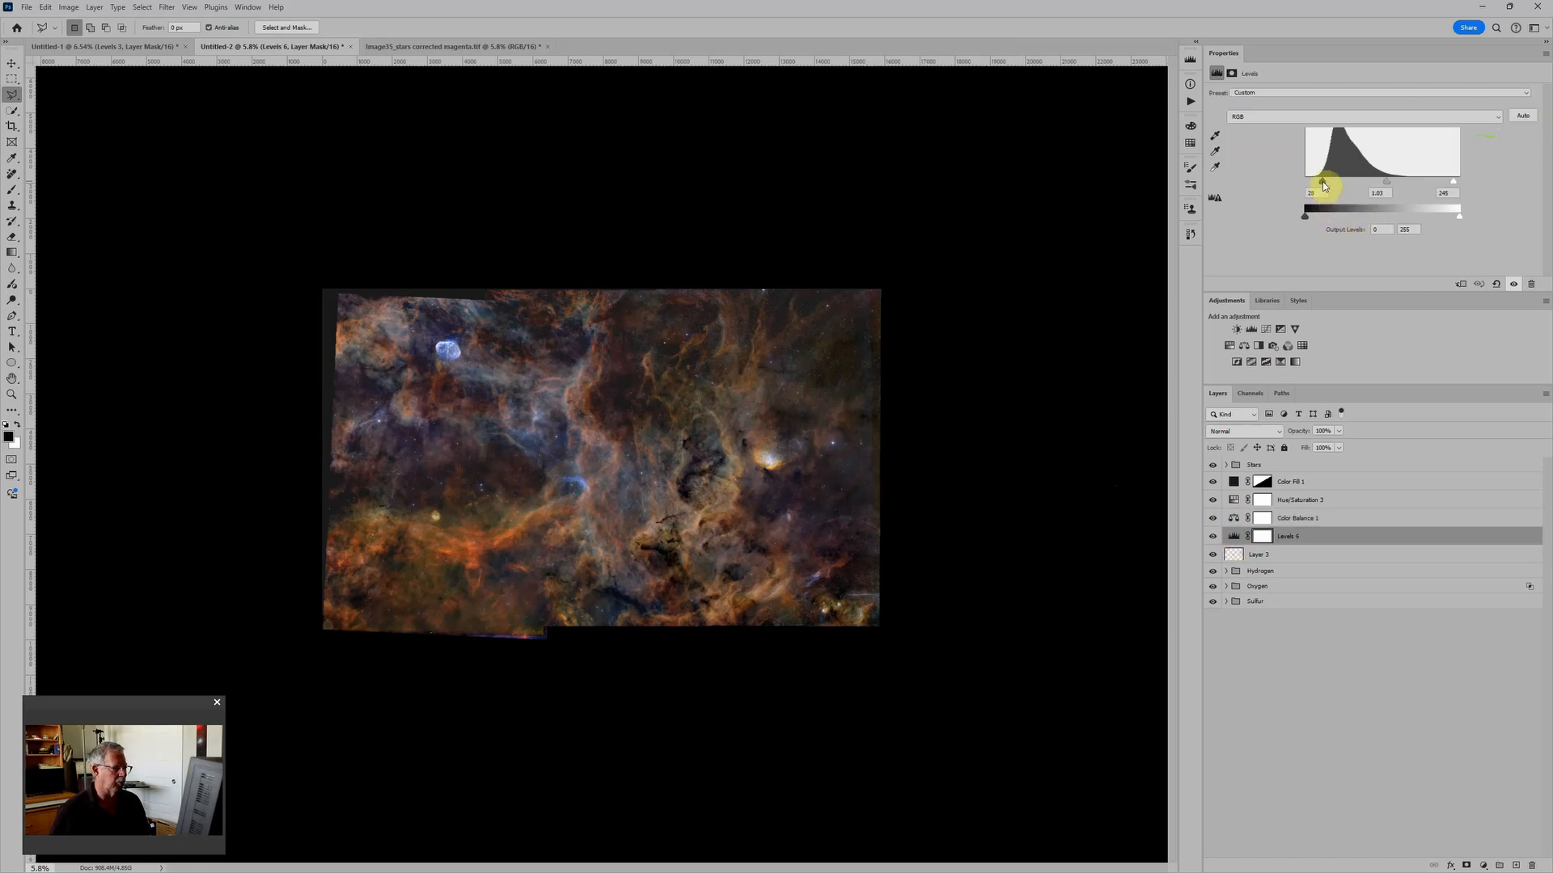
{"action": "left_click_drag", "start_coordinate": [1323, 186], "coordinate": [1320, 186]}
Start saving the composite under a new name and choose the 2024 Photos folder inside Photos as its location
{"action": "left_click", "coordinate": [26, 7]}
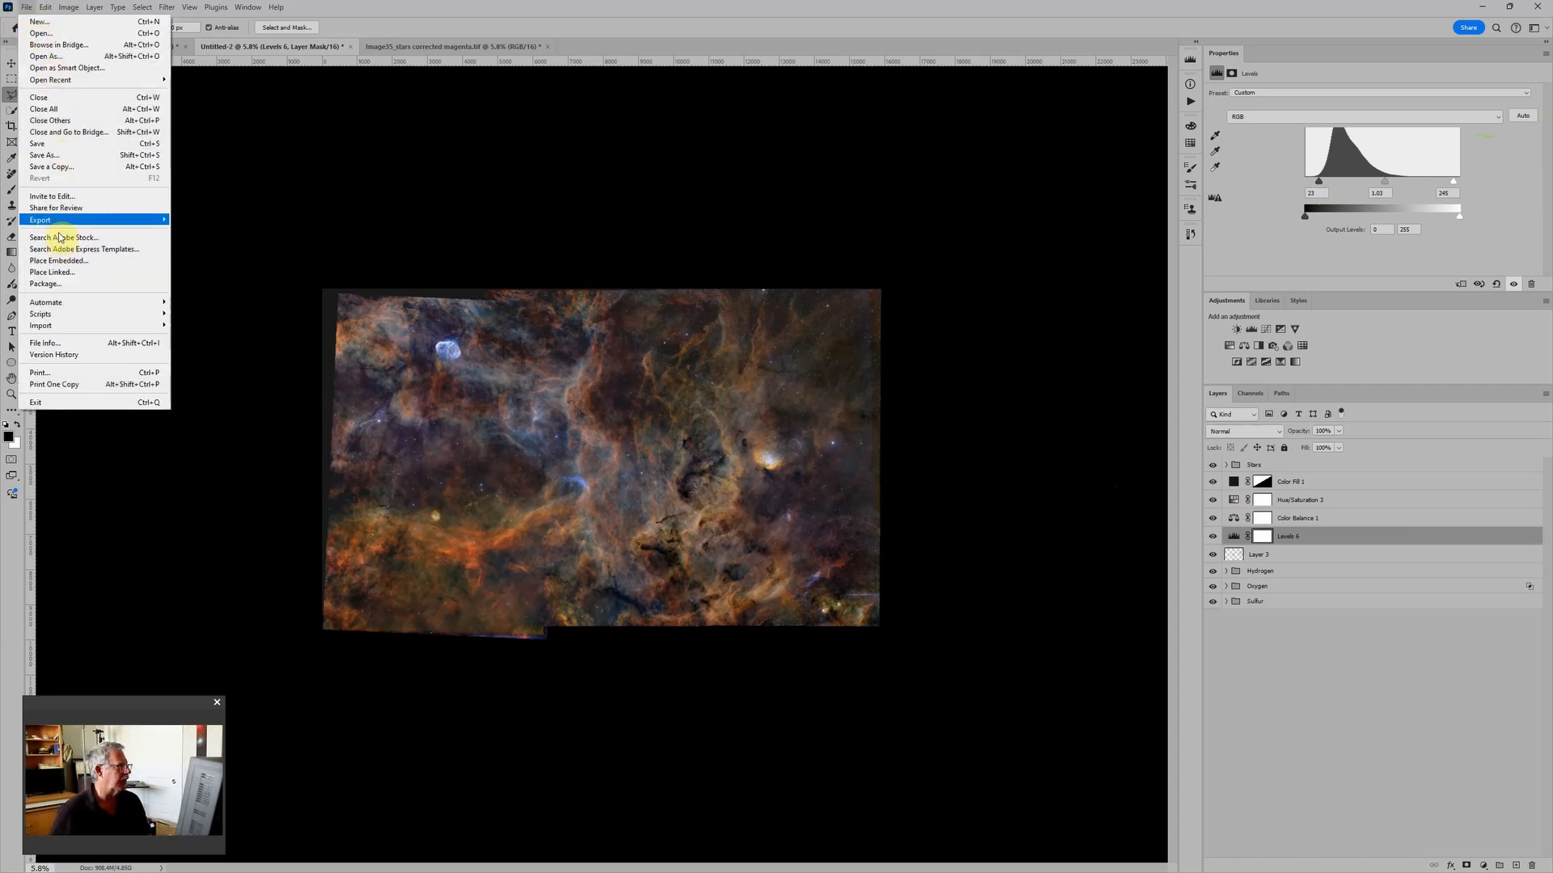
{"action": "left_click", "coordinate": [68, 157]}
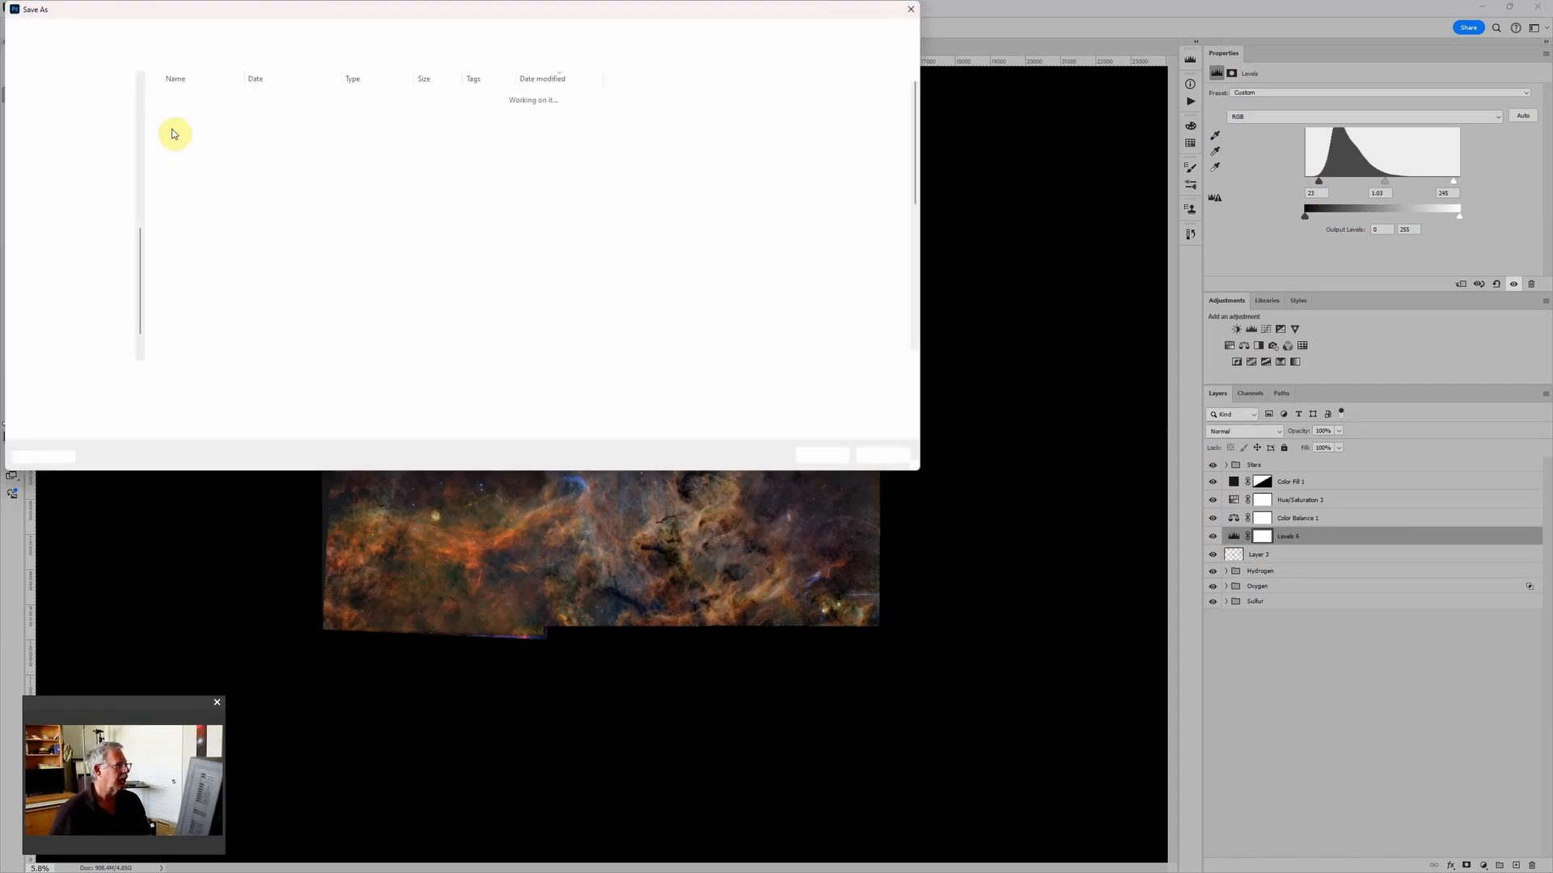
{"action": "scroll", "coordinate": [69, 226], "scroll_direction": "up", "scroll_amount": 5}
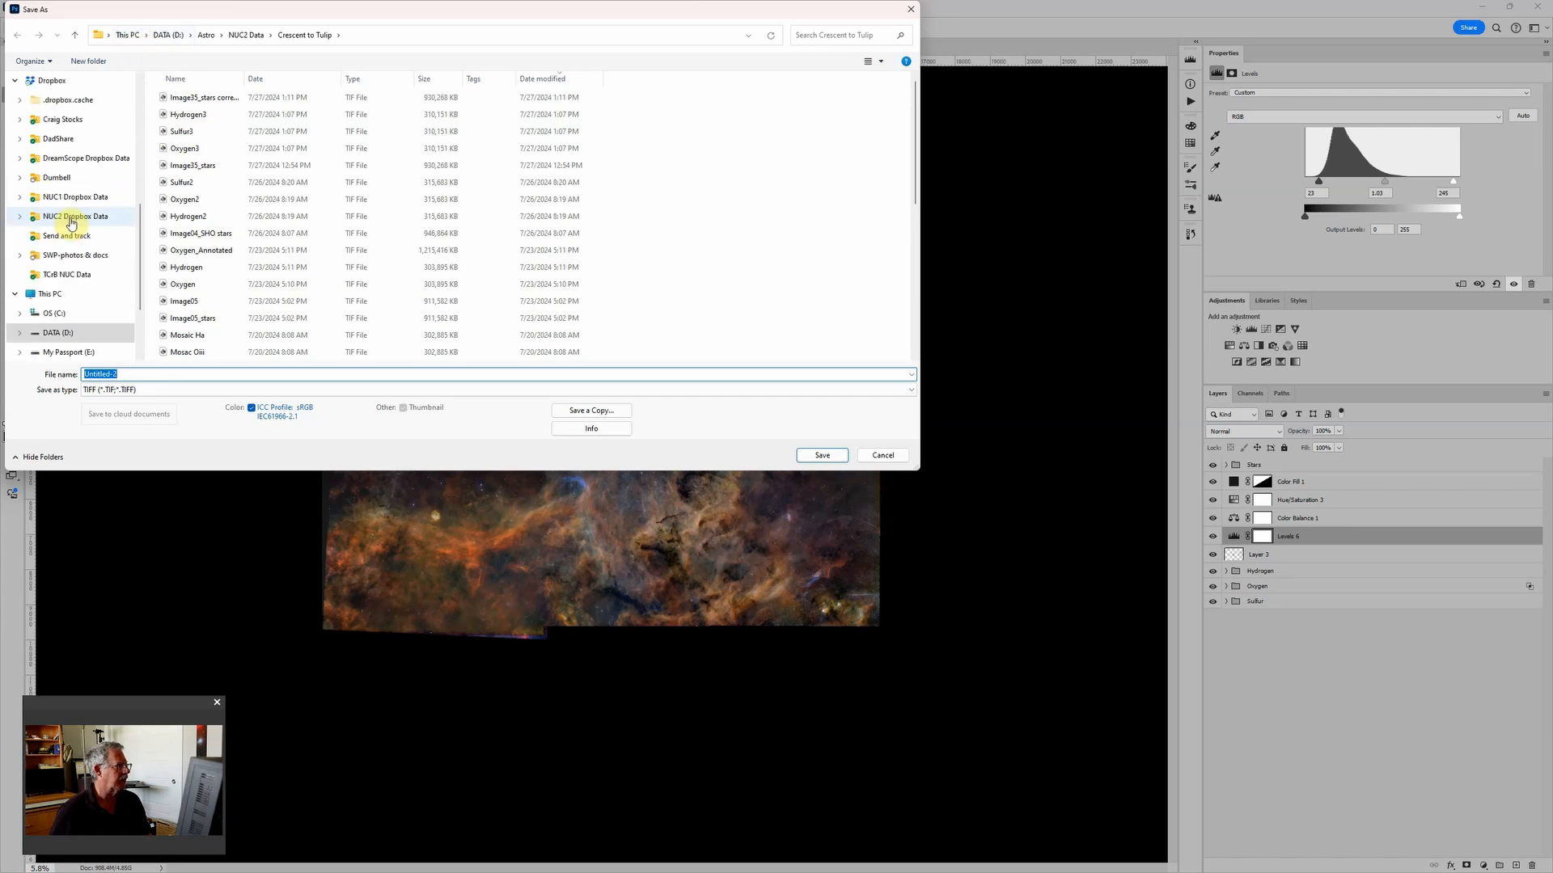
{"action": "scroll", "coordinate": [54, 186], "scroll_direction": "up", "scroll_amount": 3}
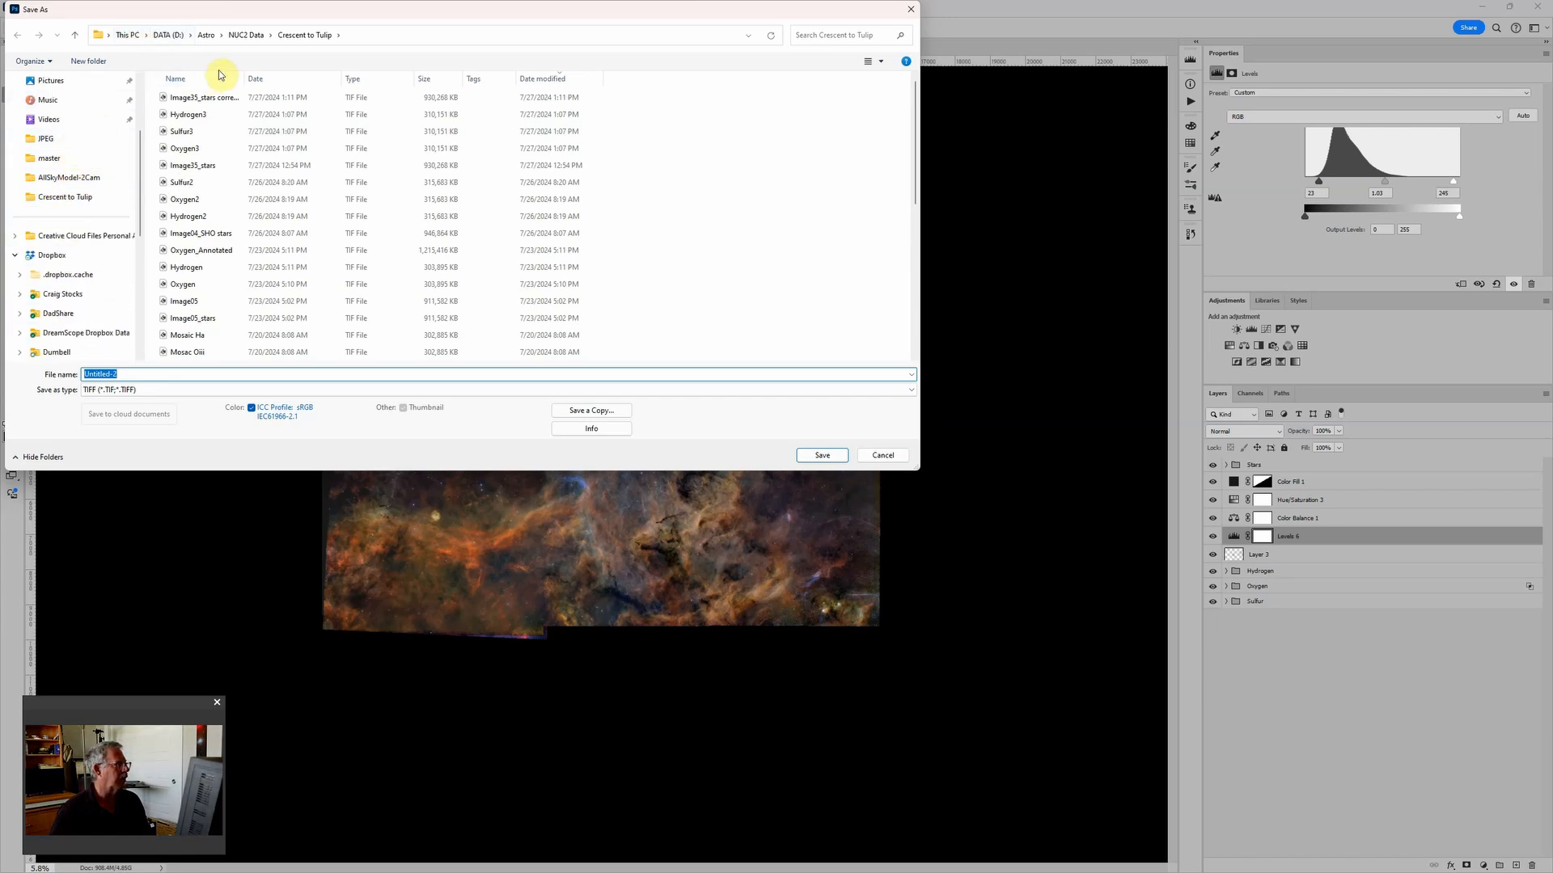
{"action": "scroll", "coordinate": [61, 178], "scroll_direction": "up", "scroll_amount": 2}
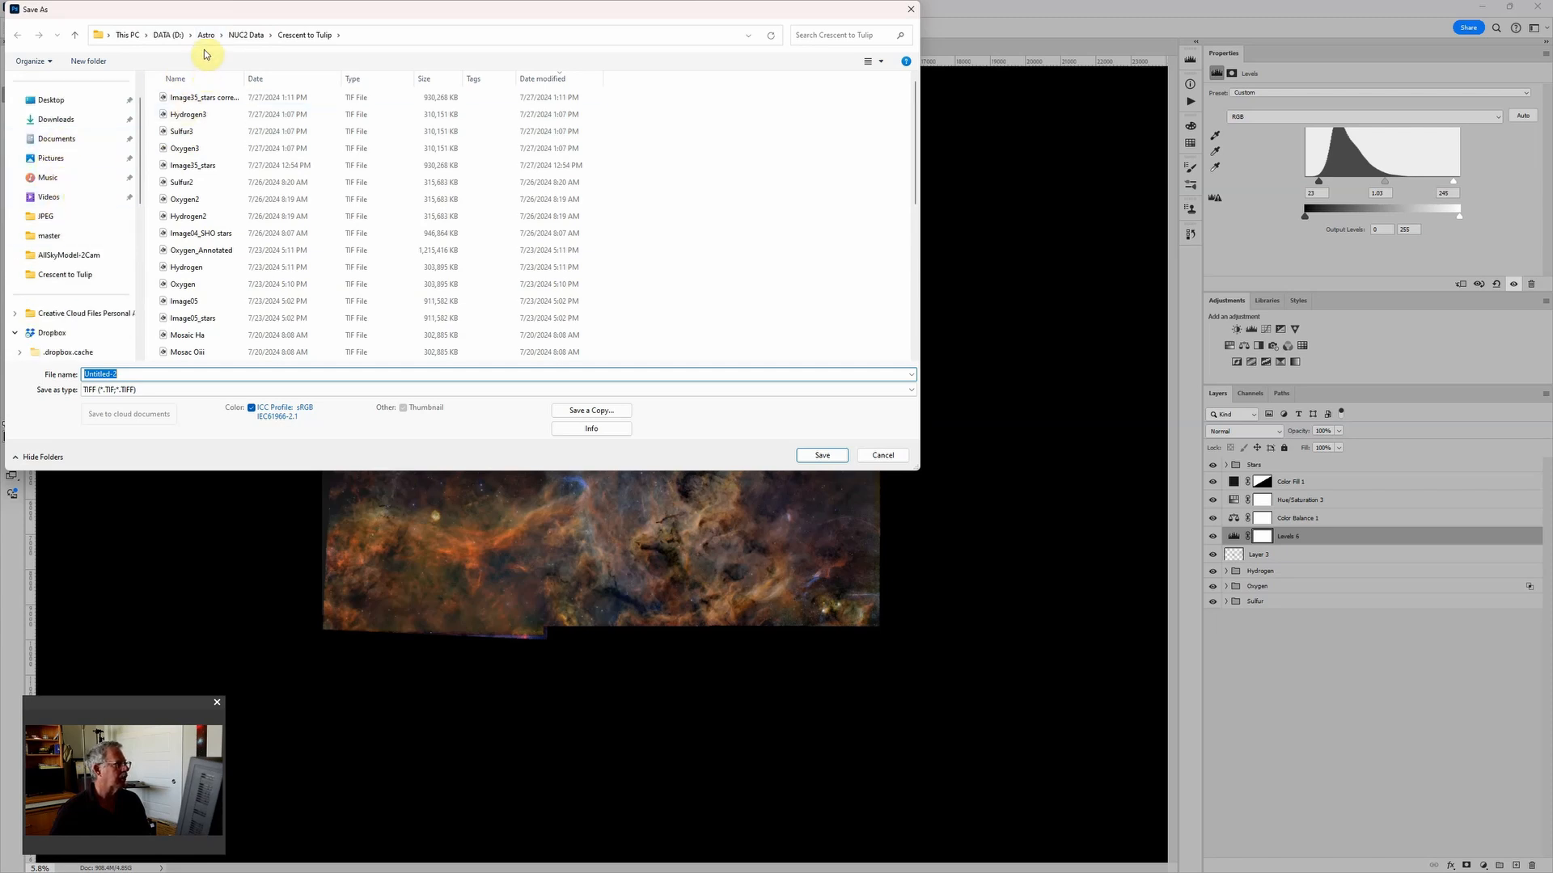
{"action": "left_click", "coordinate": [62, 217]}
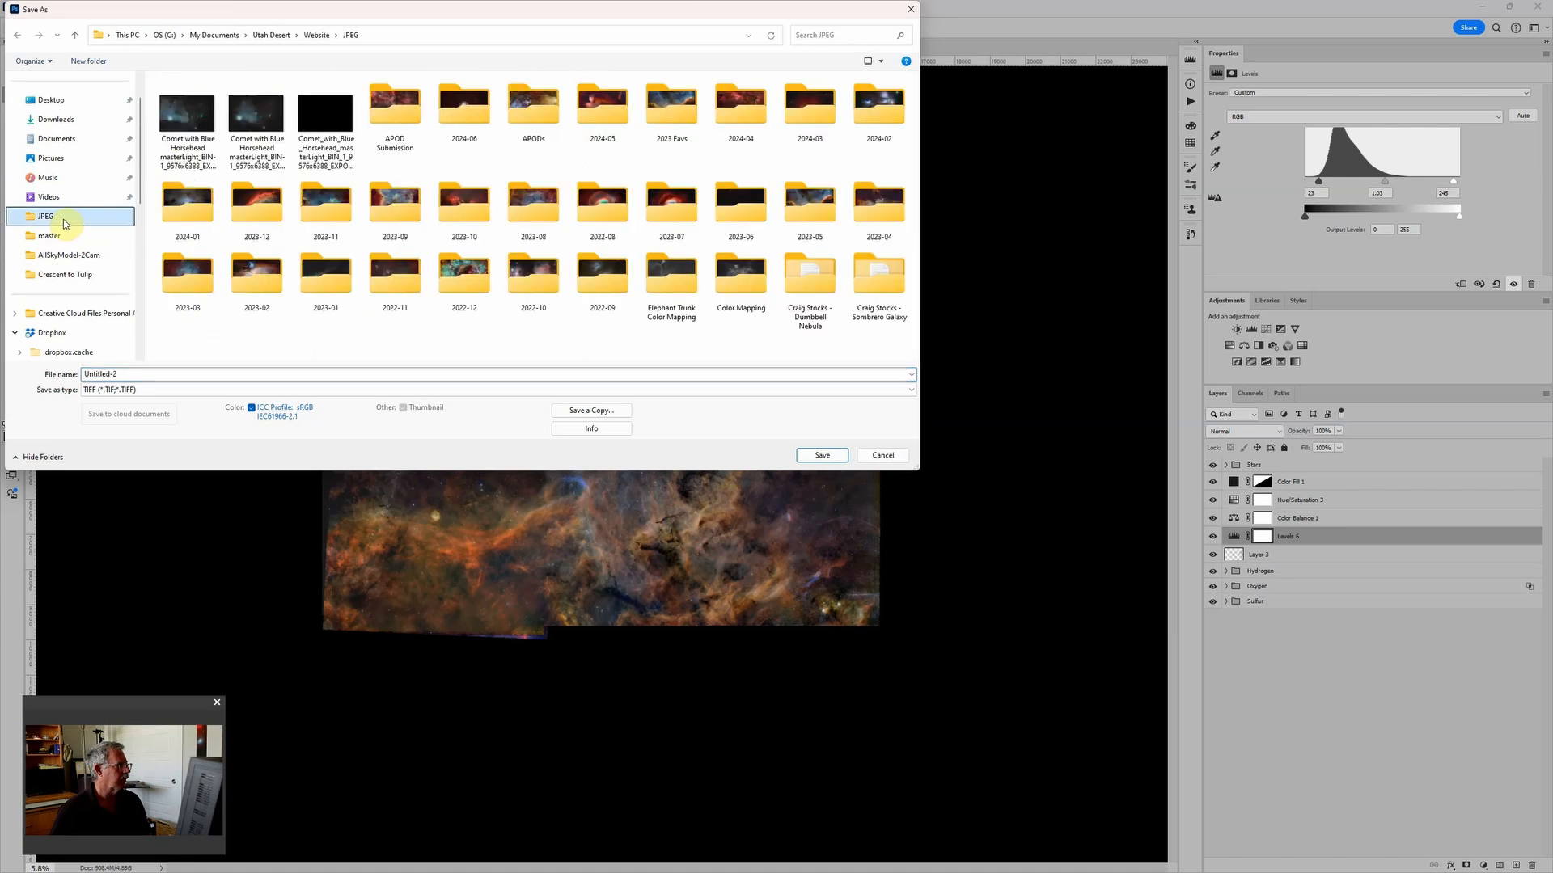
{"action": "left_click", "coordinate": [246, 35]}
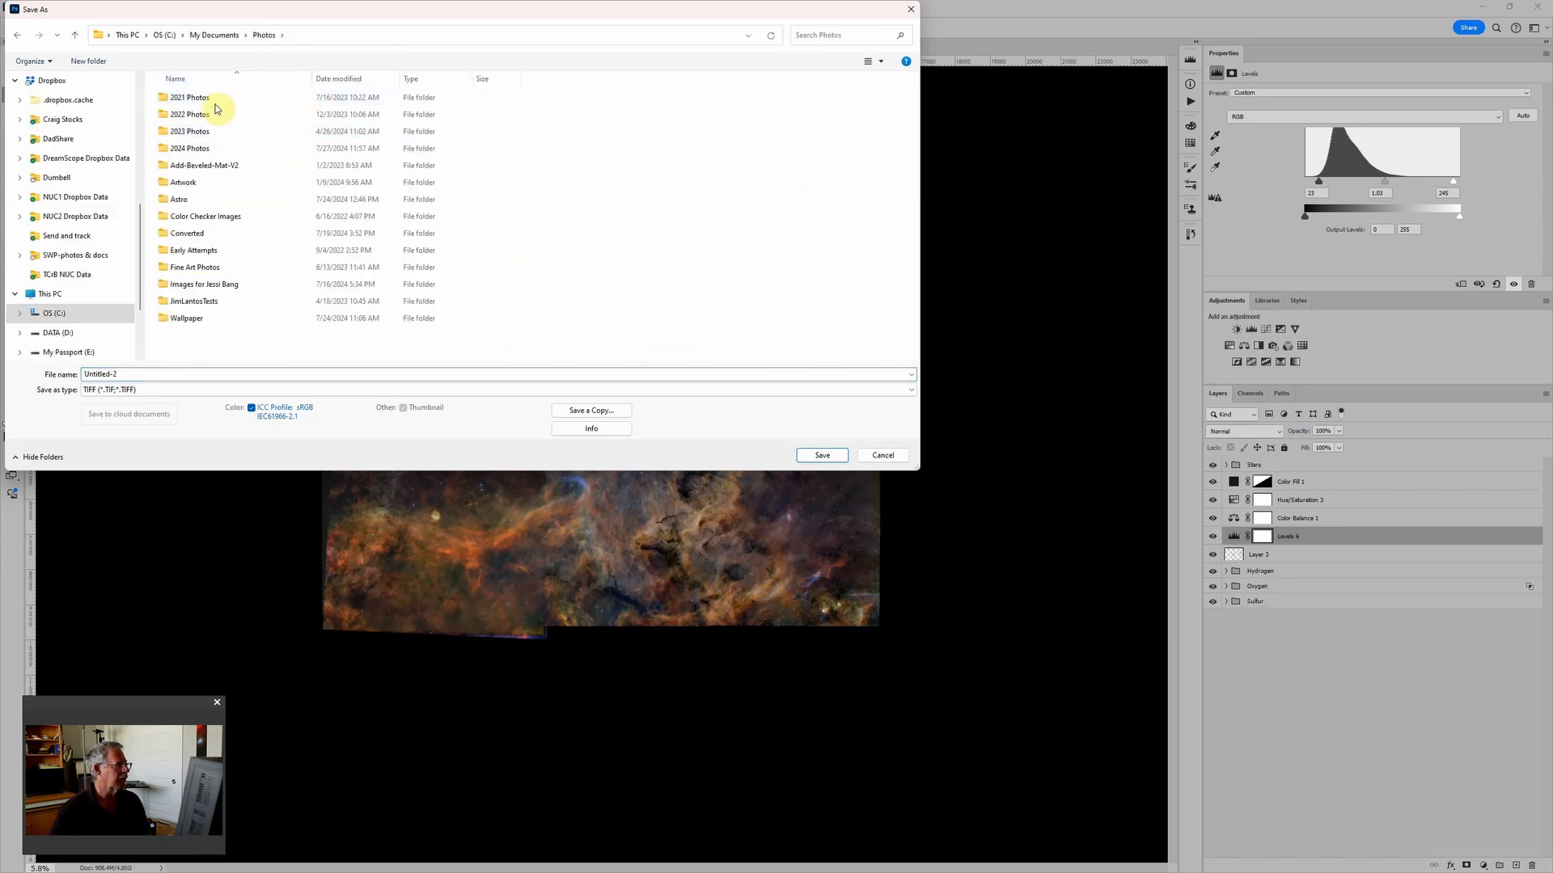
{"action": "double_click", "coordinate": [202, 148]}
Save the composite in Large Document Format (PSB) with the file name "Crescent to Tulip Mosaic Night 3 SHO"
{"action": "left_click", "coordinate": [93, 389]}
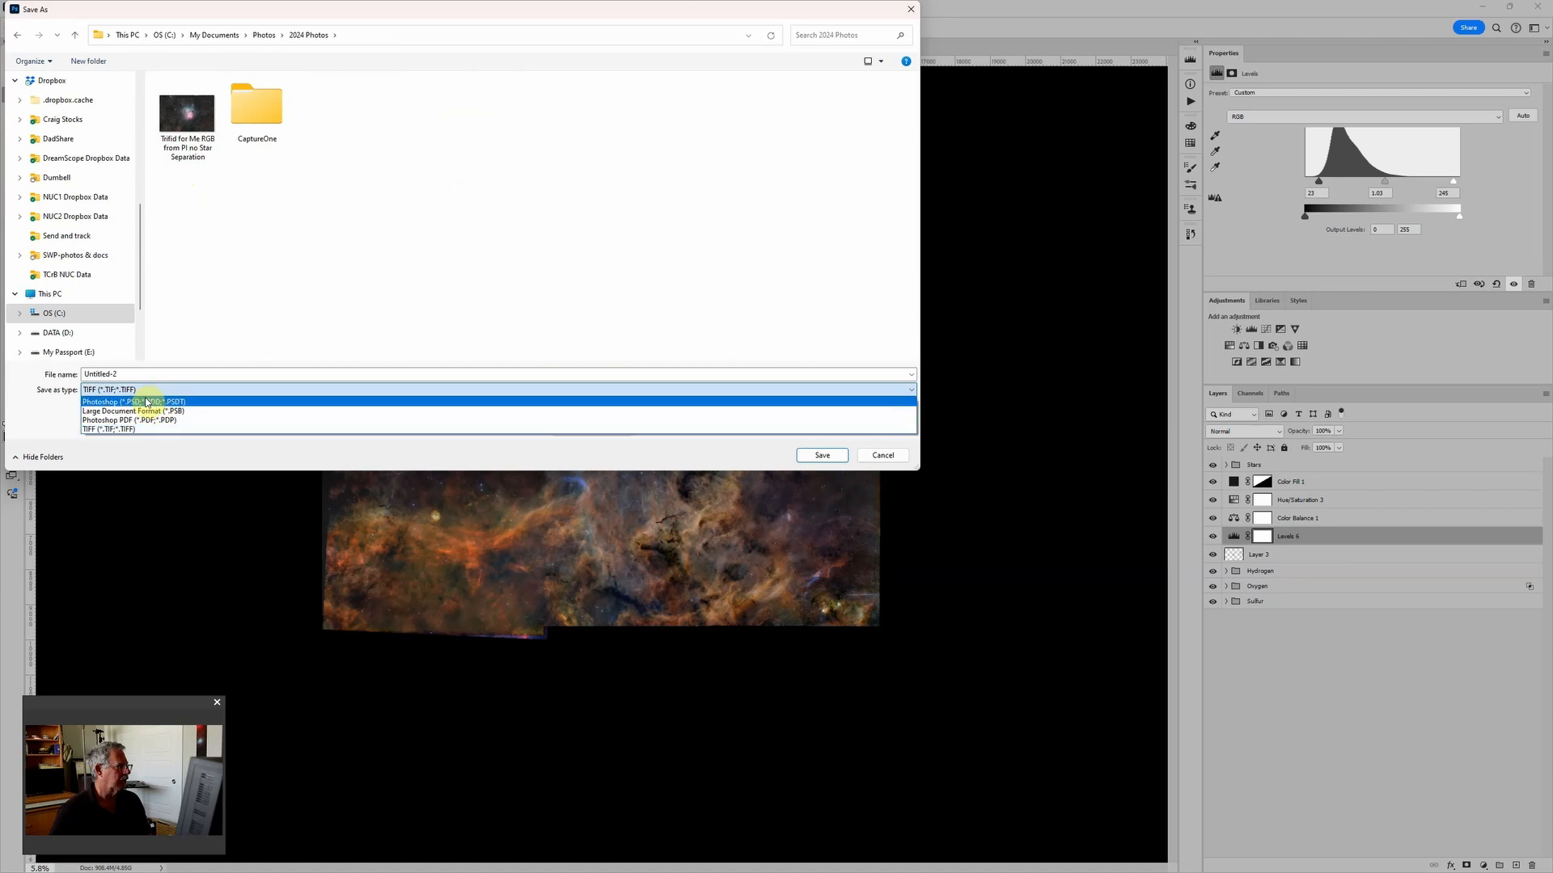
{"action": "left_click", "coordinate": [140, 412]}
{"action": "left_click", "coordinate": [137, 376]}
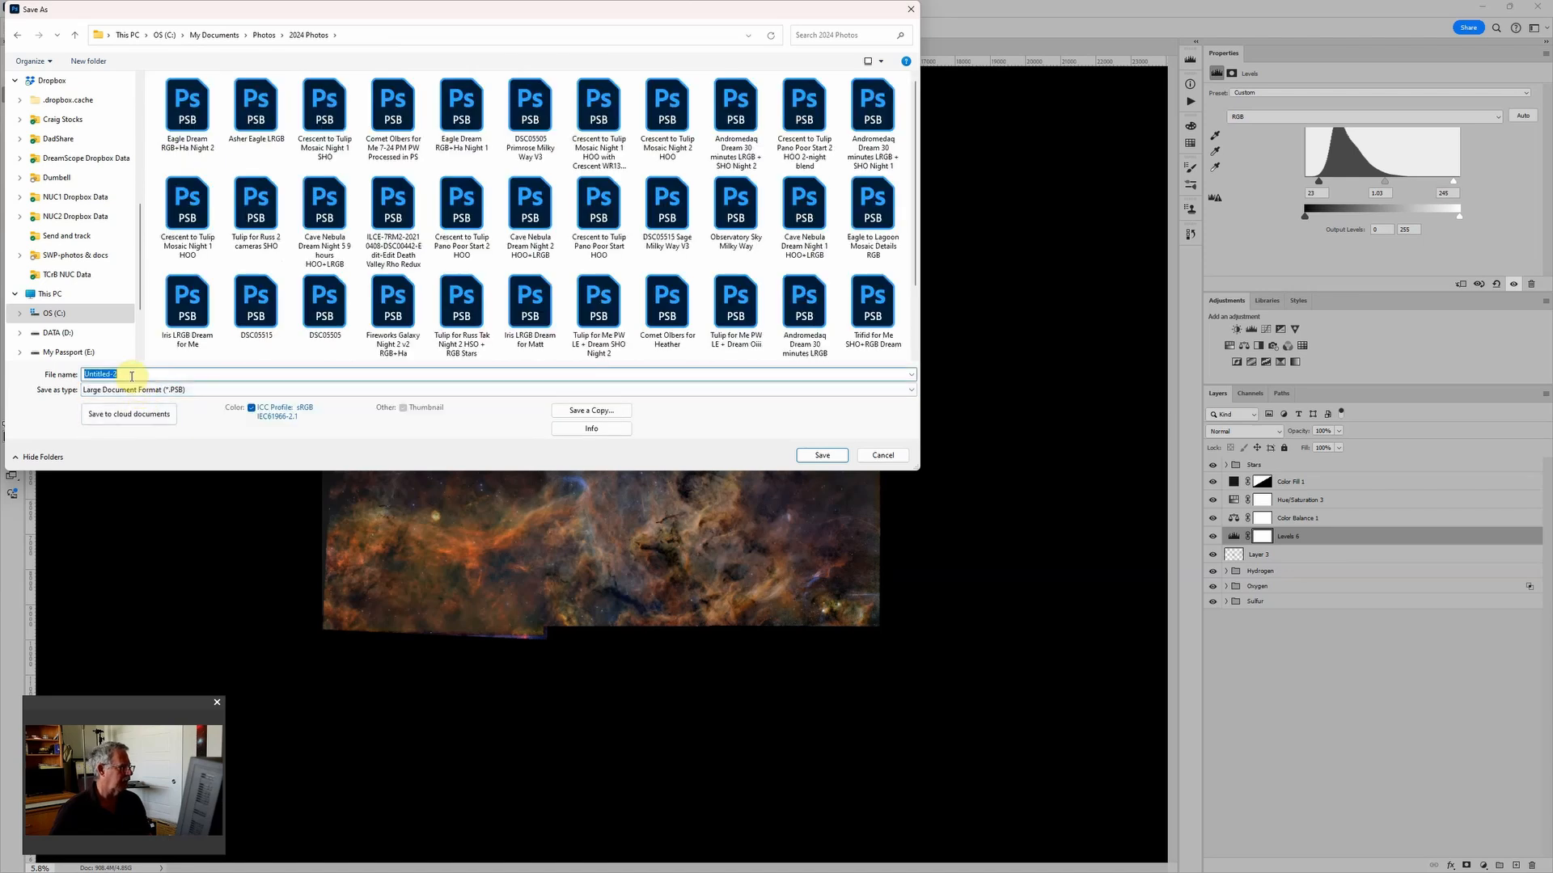
{"action": "type", "text": "Crescent to Tu"}
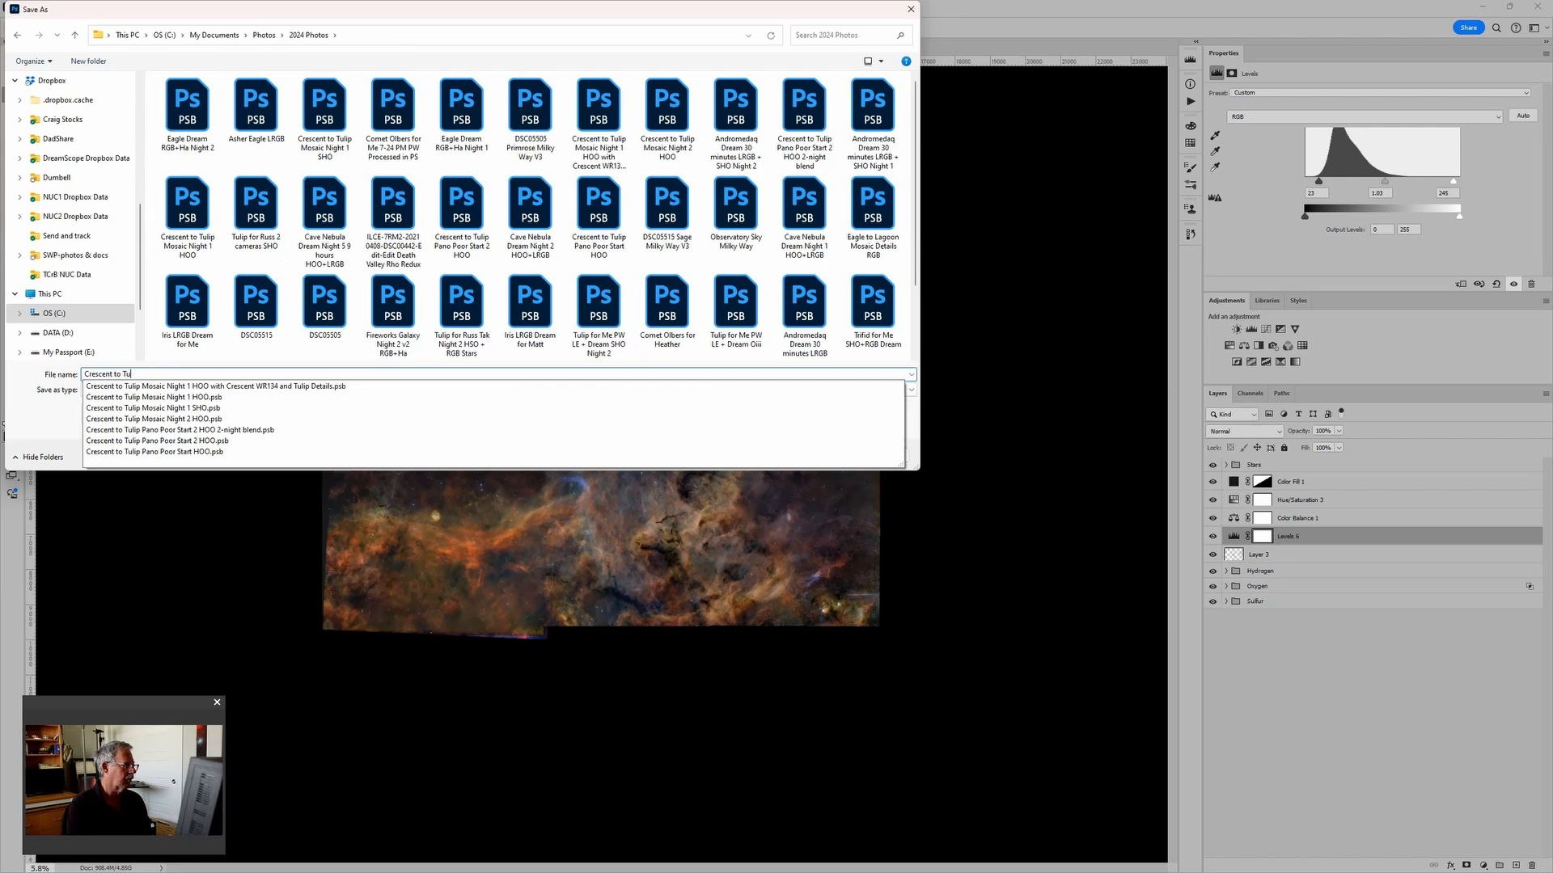
{"action": "type", "text": "lip Mosaic"}
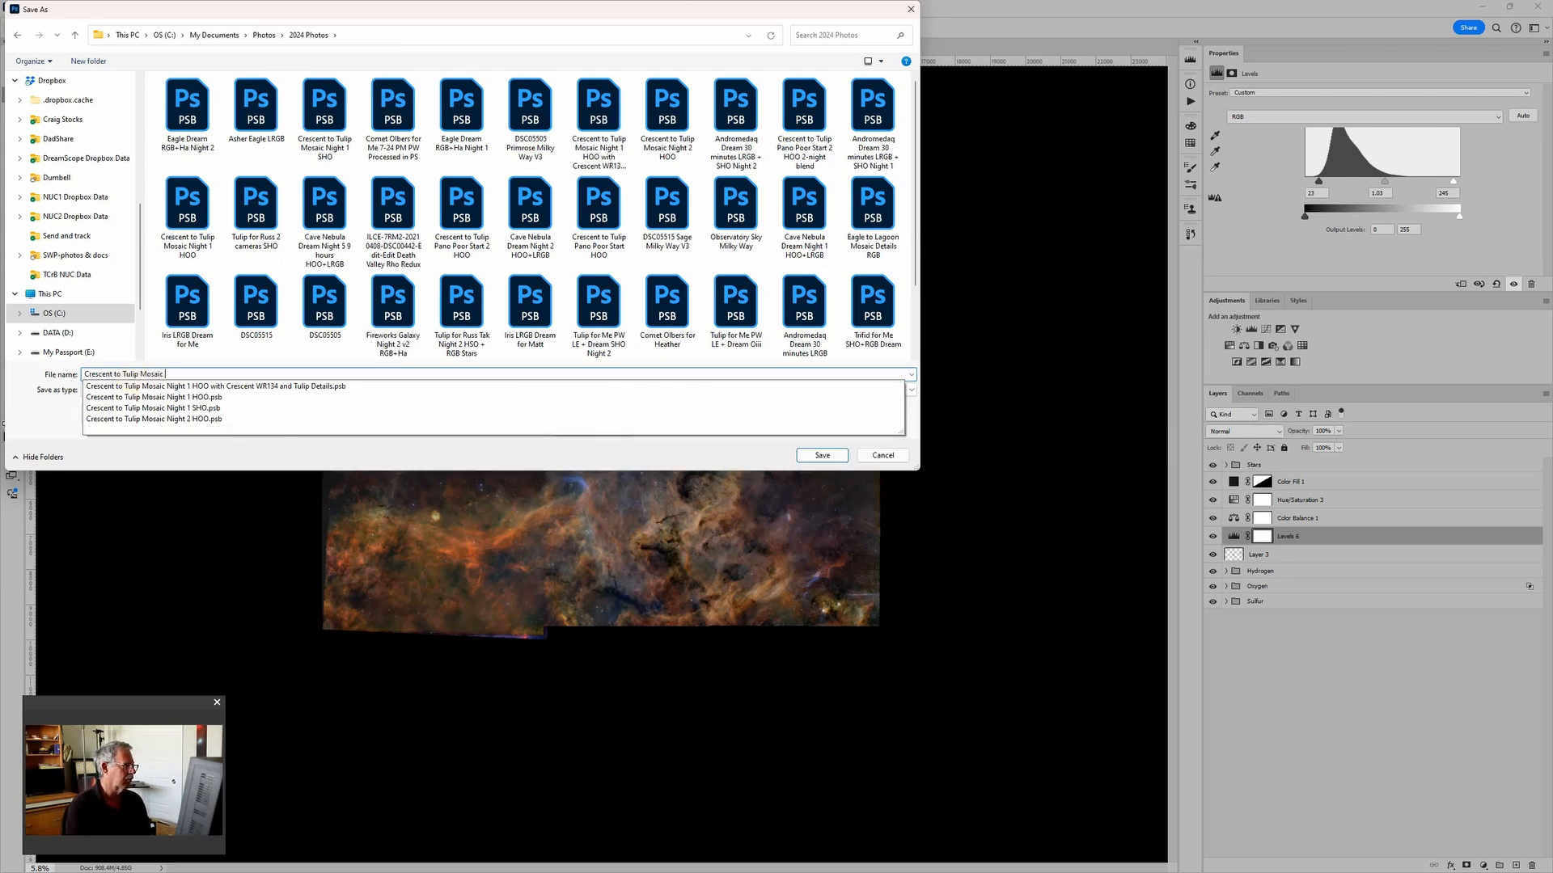
{"action": "type", "text": " Night 3"}
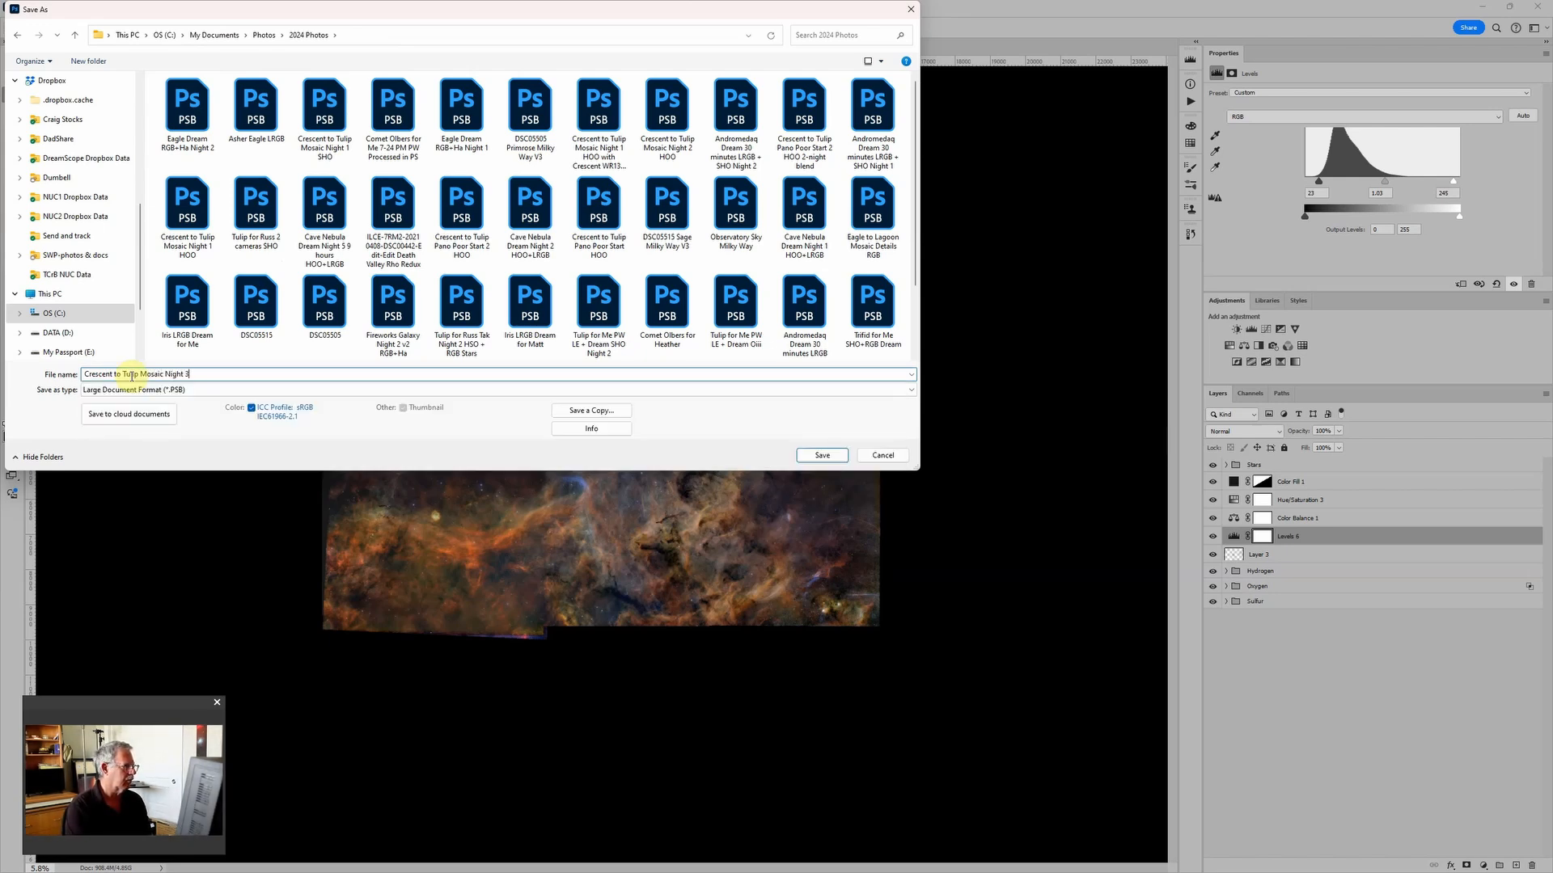
{"action": "type", "text": " SHO"}
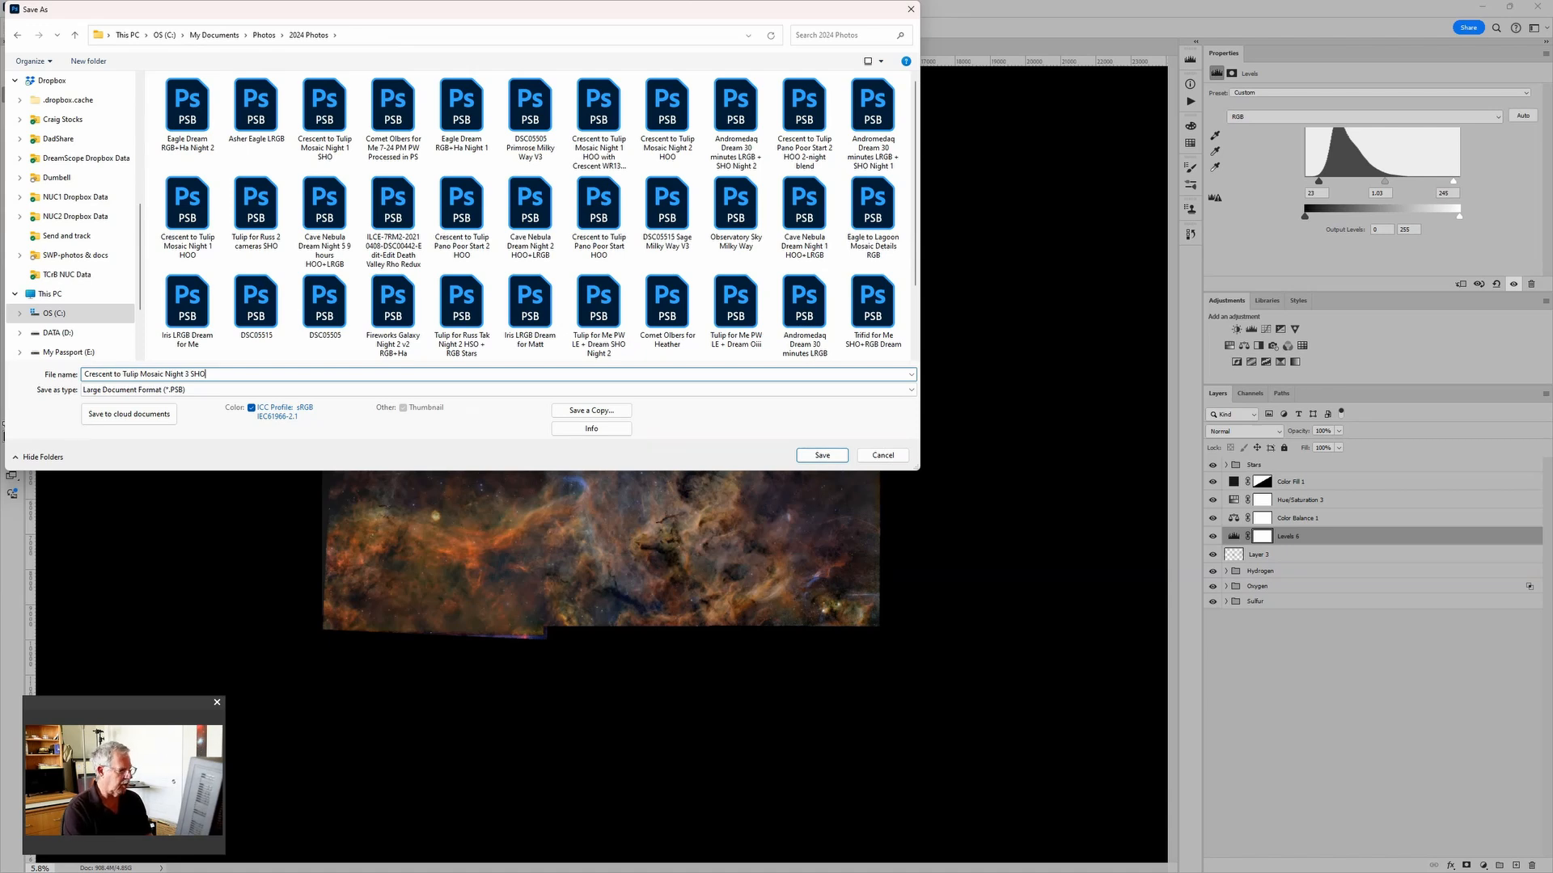
{"action": "key", "text": "Return"}
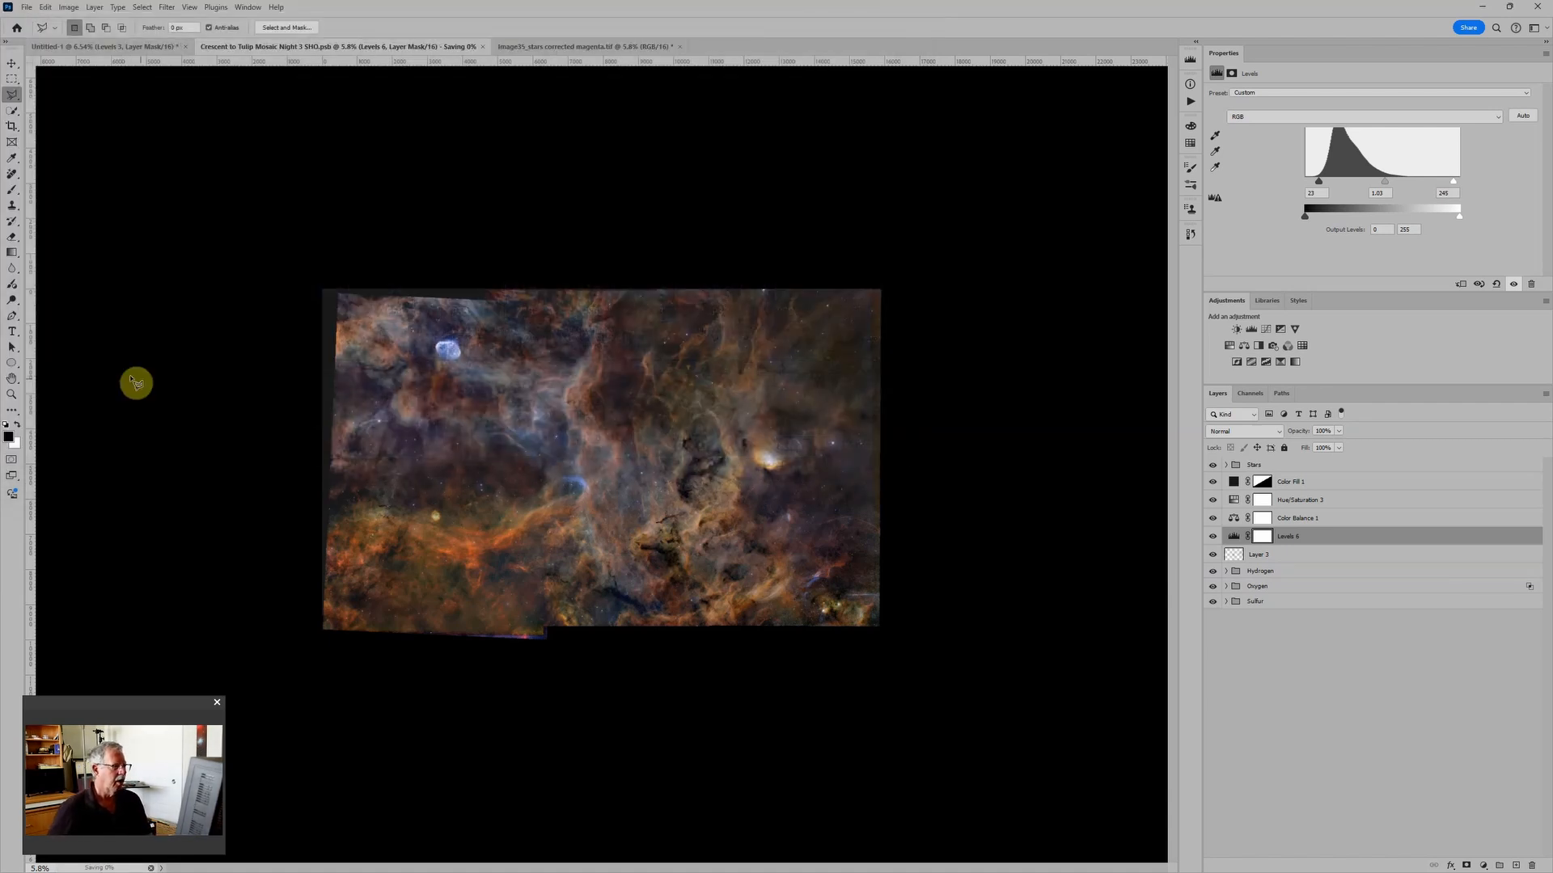